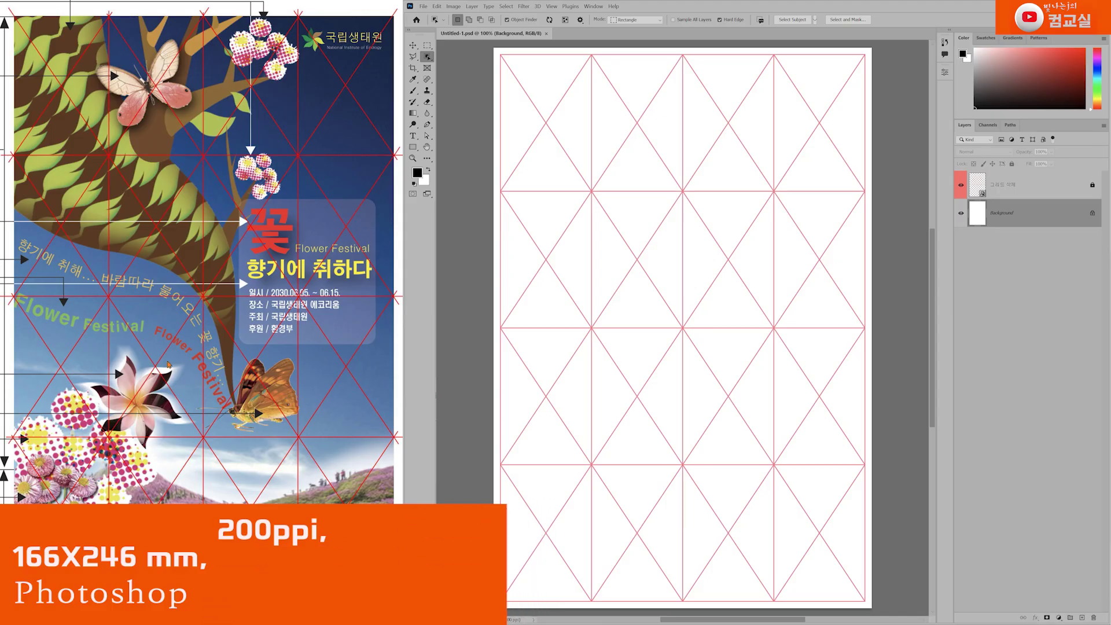
Step: Examine the reference poster's sky and flower-hill areas and the placement notes for 이미지(01) and 이미지(02)
click(245, 462)
double_click(260, 543)
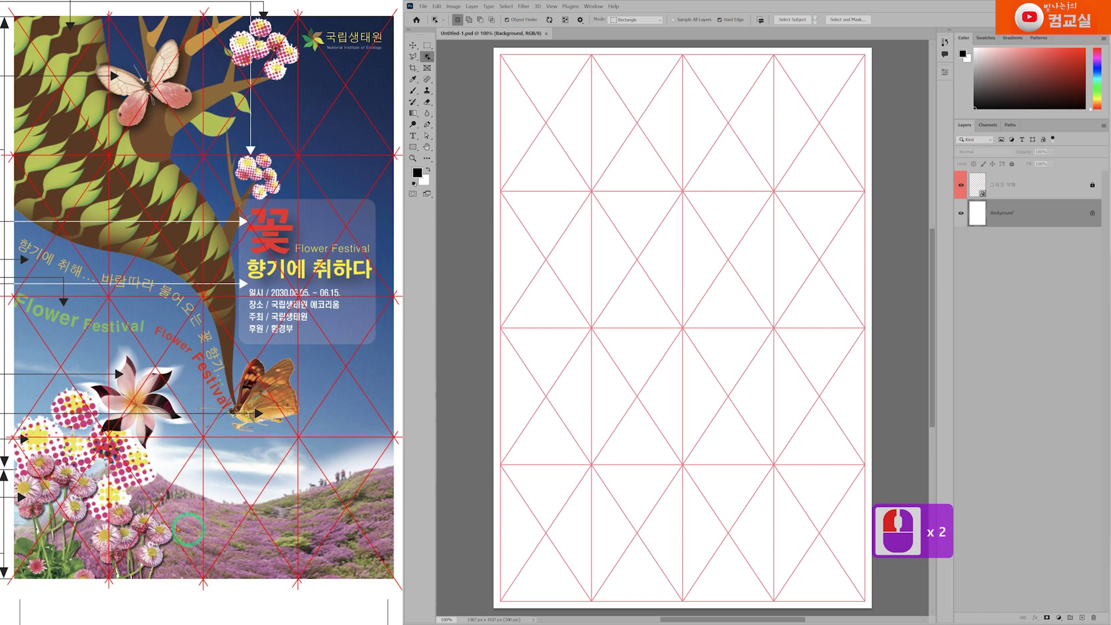
drag(167, 519, 218, 522)
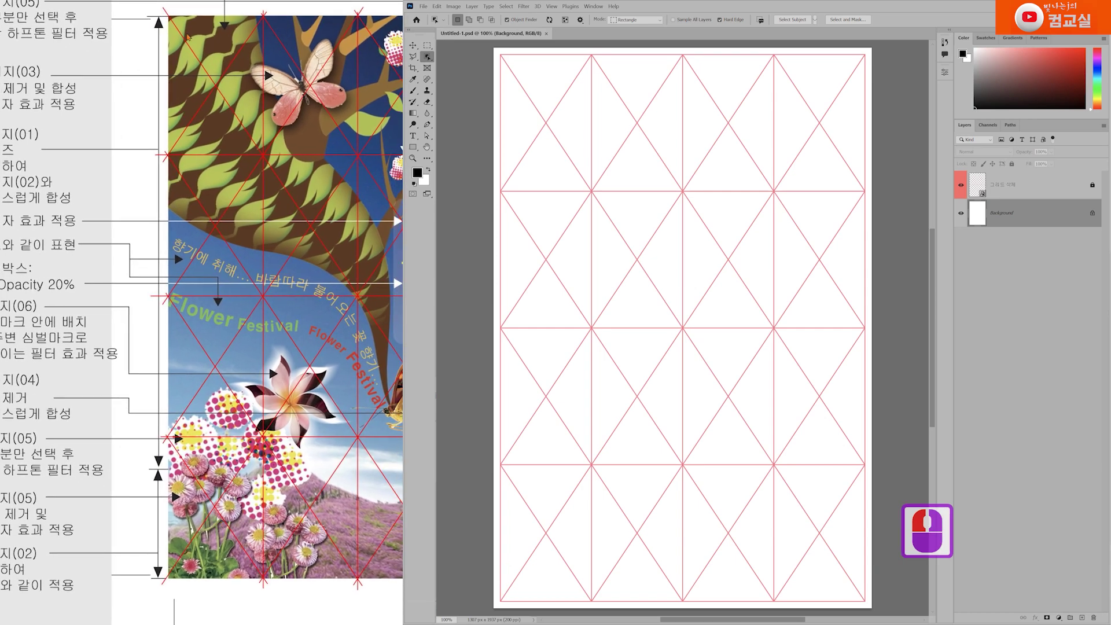
drag(164, 482, 162, 481)
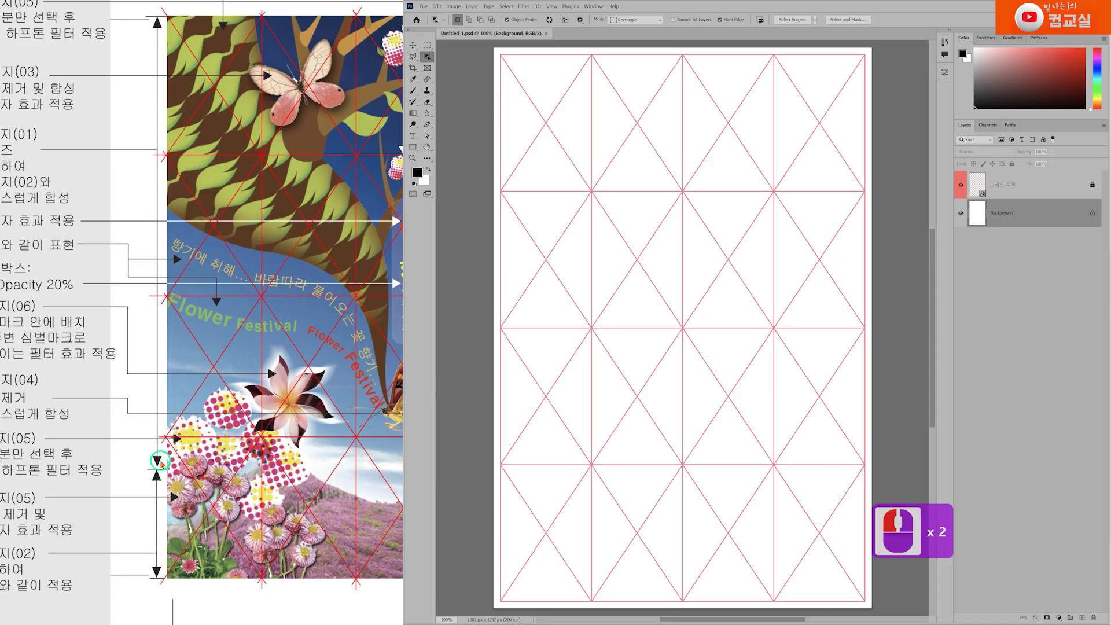
double_click(163, 482)
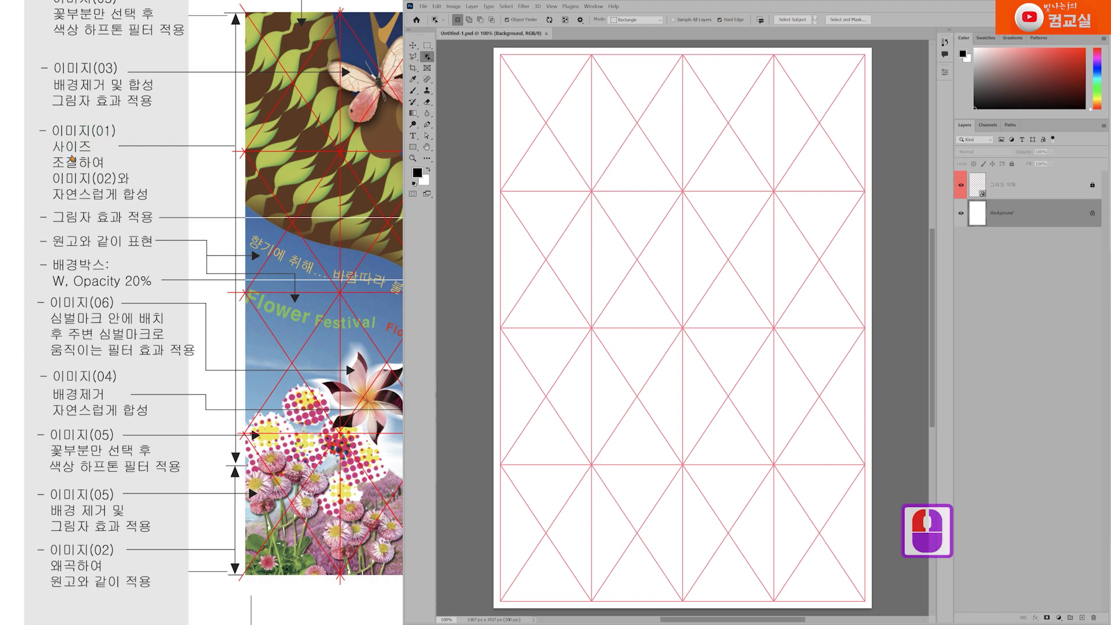
double_click(70, 168)
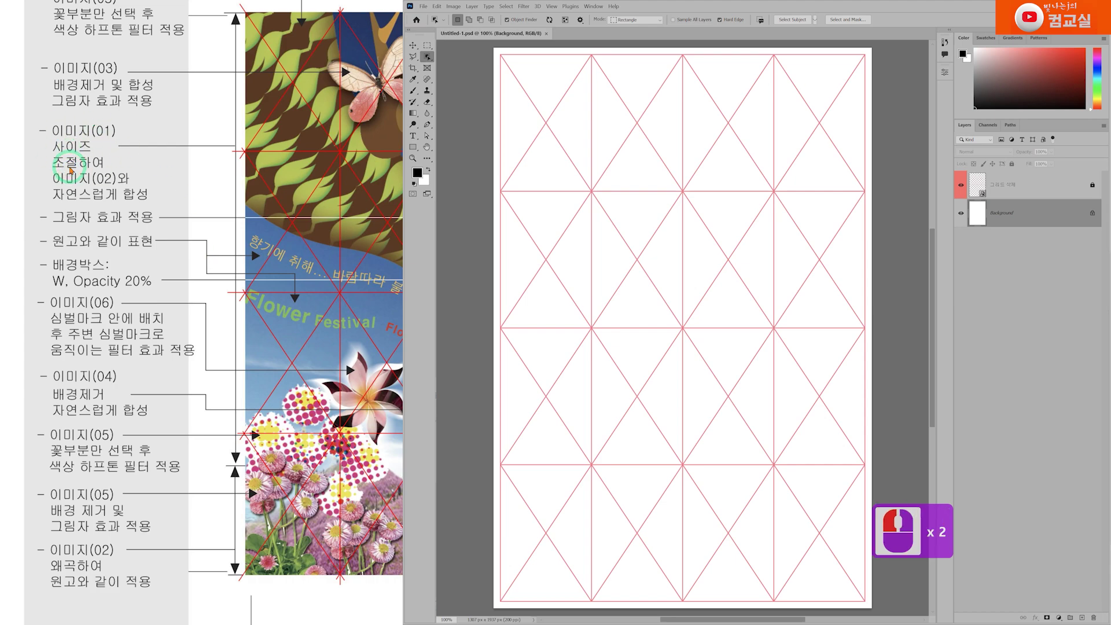
click(87, 179)
click(104, 193)
click(174, 423)
click(281, 473)
double_click(96, 485)
click(68, 480)
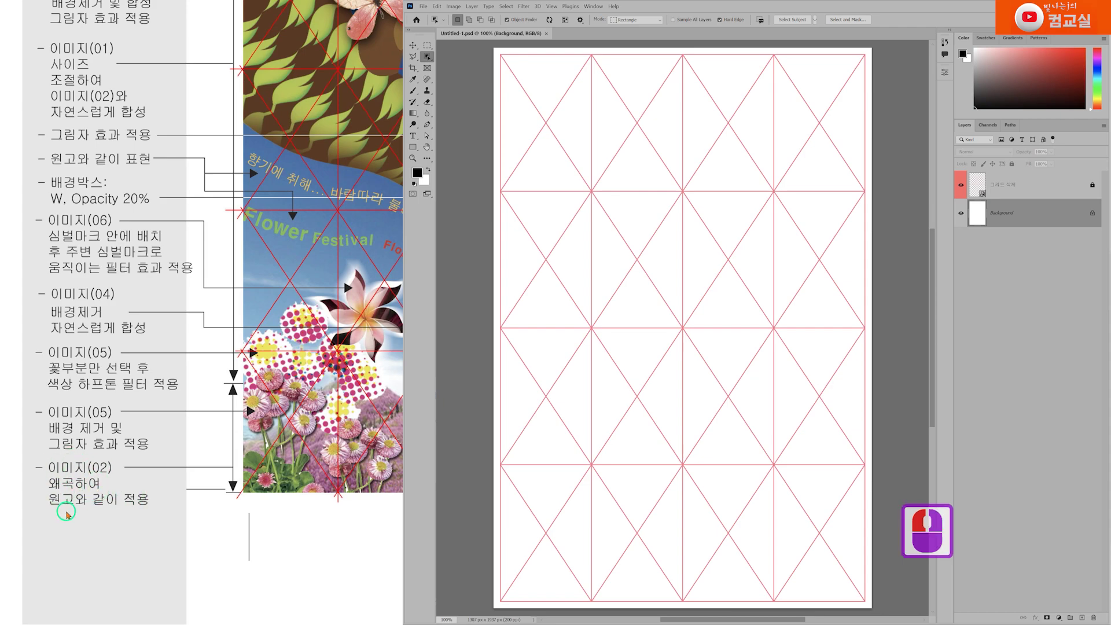
click(195, 465)
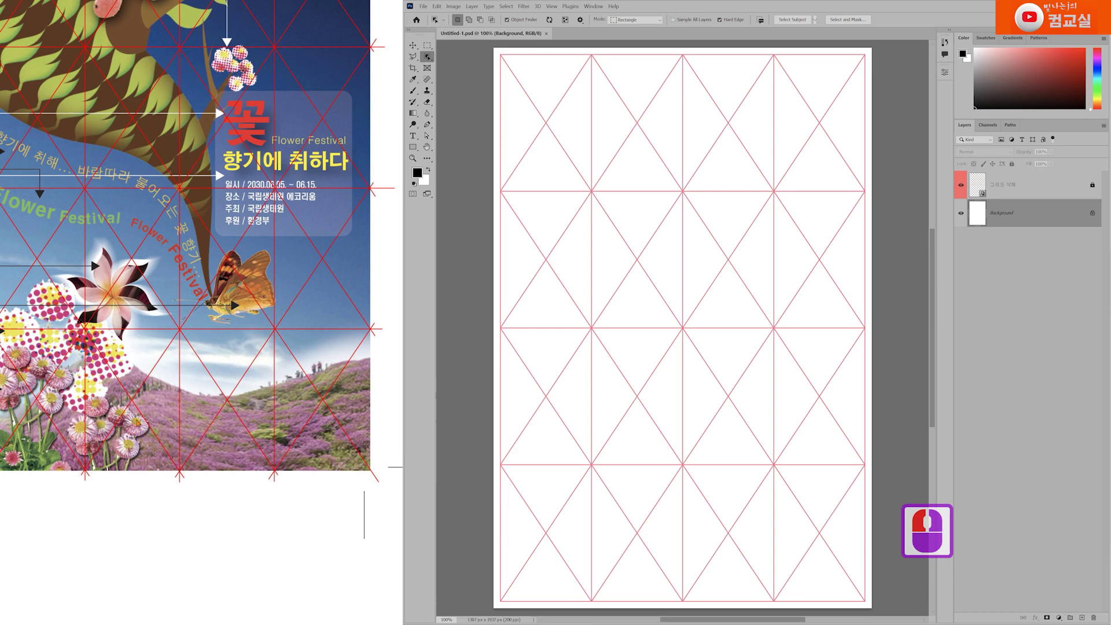
scroll(193, 386, down, 1)
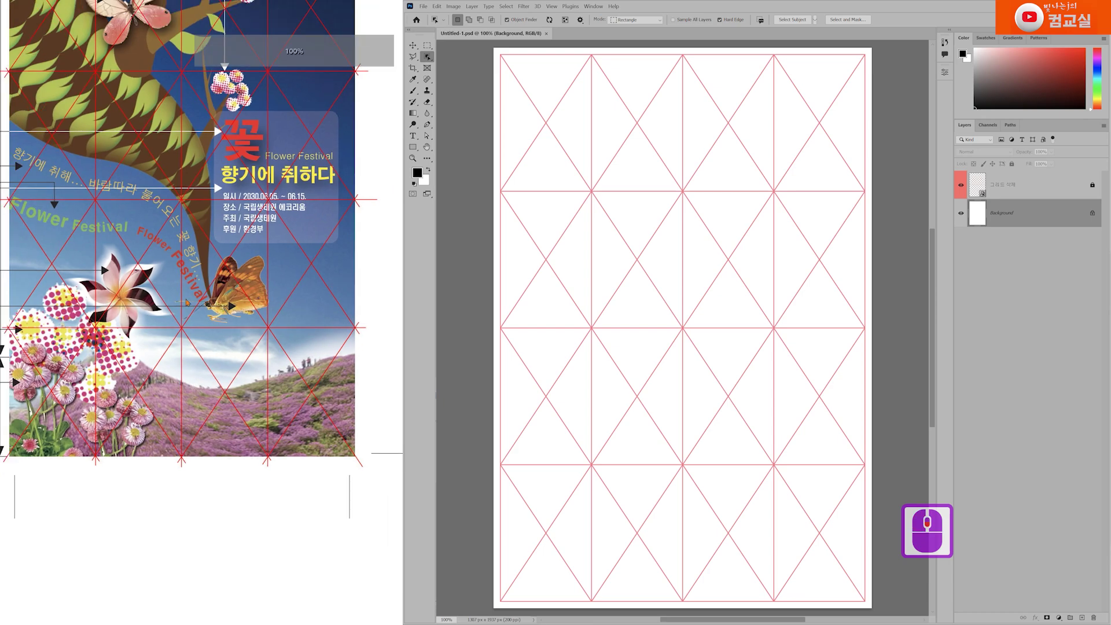
drag(175, 248, 193, 334)
Step: Switch to the image folder and place the sky picture 이미지(01) in the poster document at its fitted size
click(161, 488)
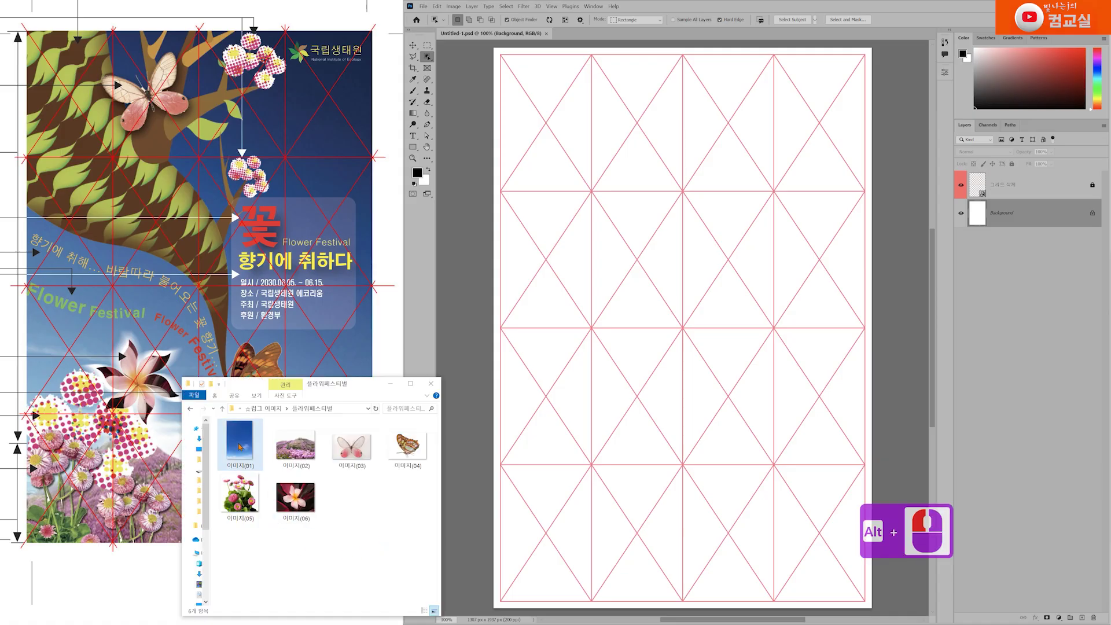
drag(239, 437, 697, 300)
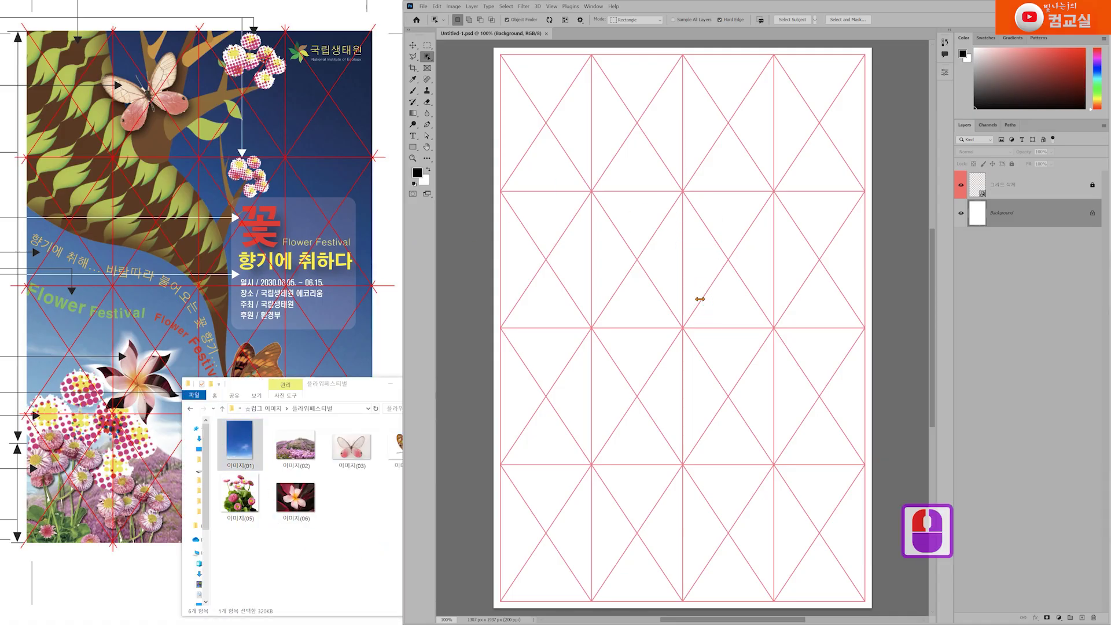
key(Return)
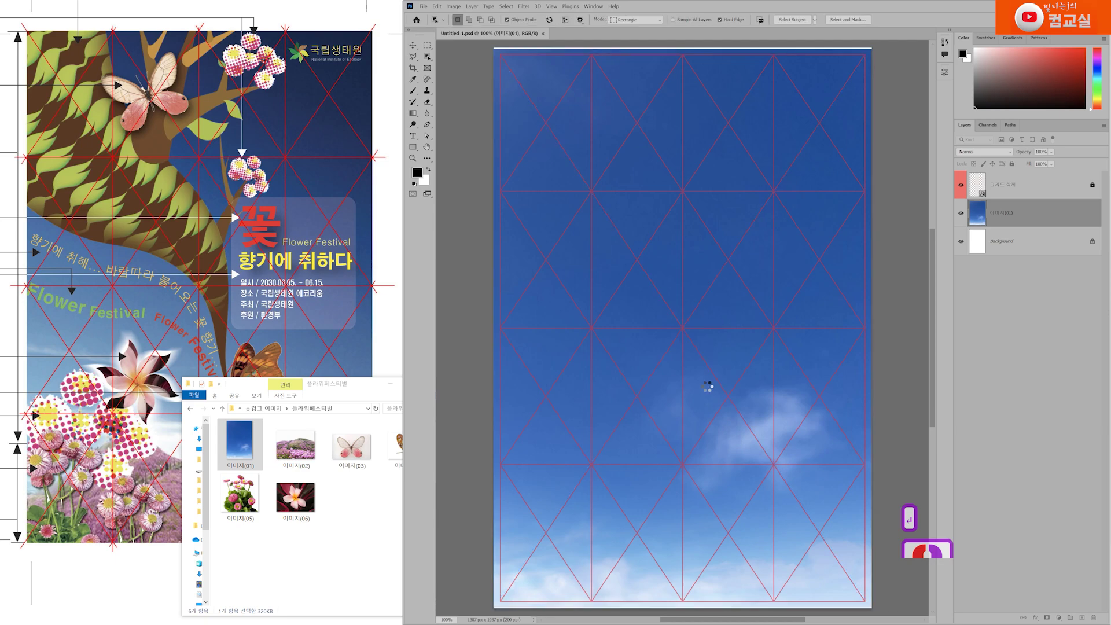
Step: Open the flower-hill picture 이미지(02) from the image folder in its own floating window and put the folder away
click(313, 555)
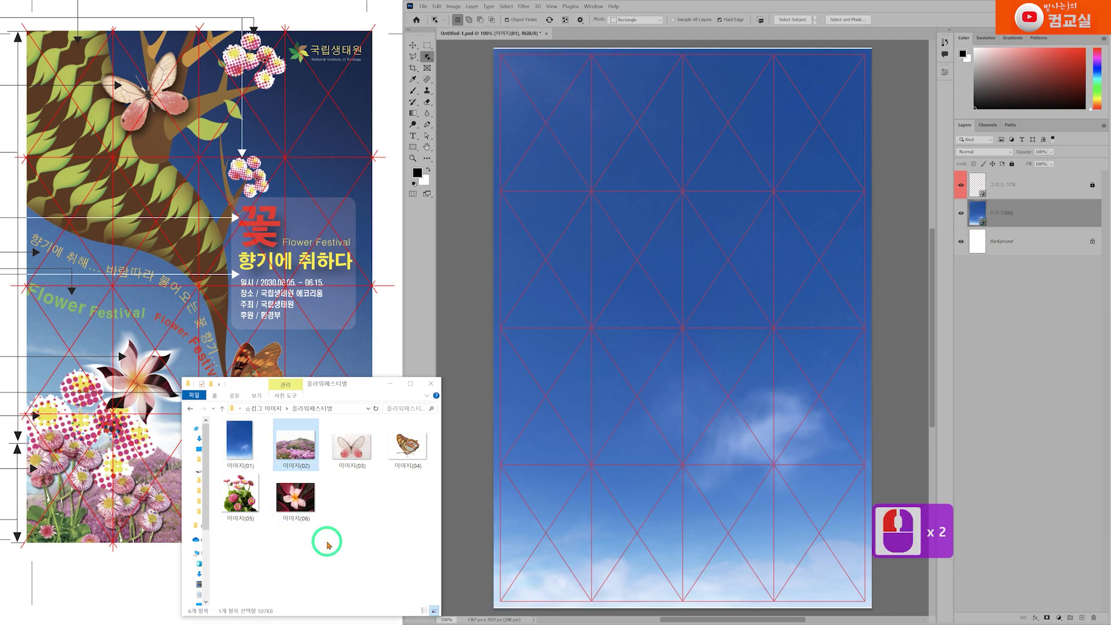
click(298, 460)
drag(378, 387, 457, 346)
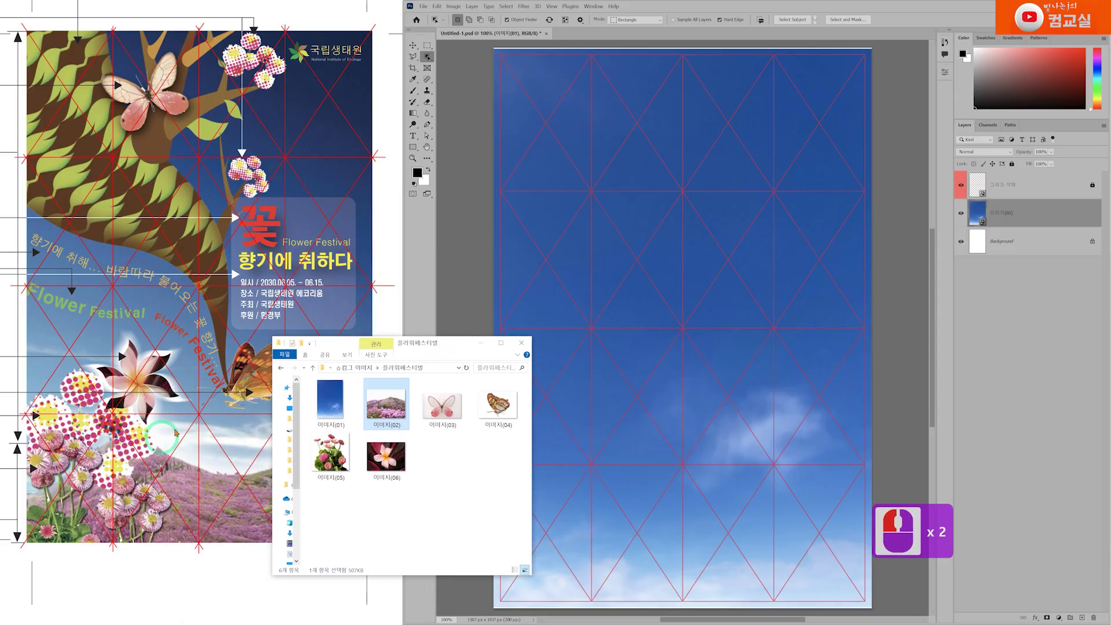
drag(388, 405, 896, 26)
drag(733, 267, 809, 410)
click(336, 346)
click(480, 344)
double_click(631, 161)
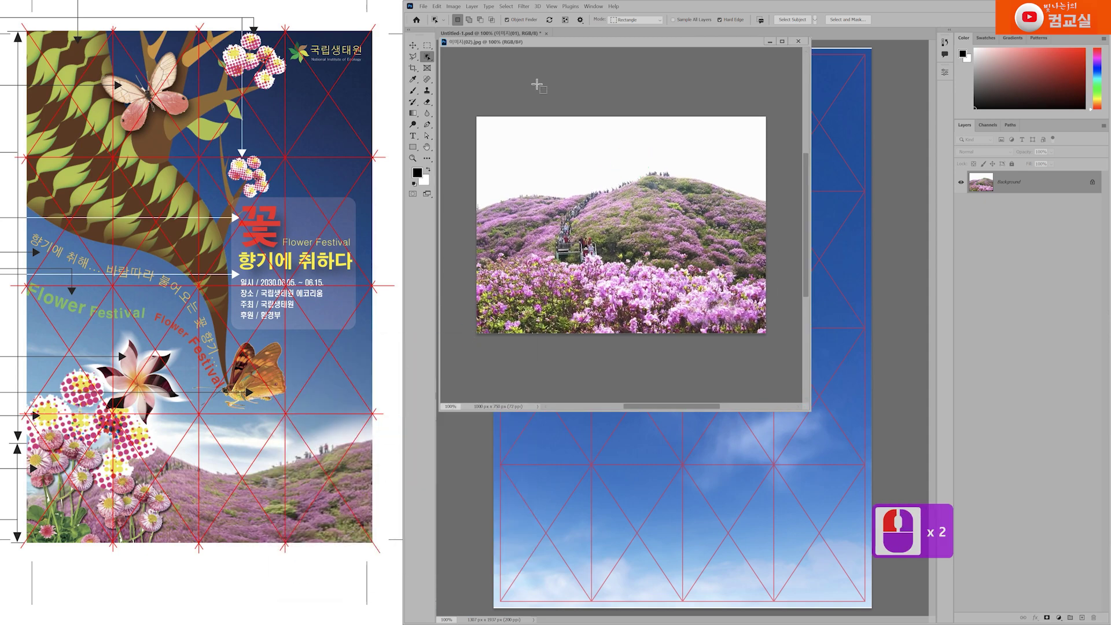
Step: Select the white sky of the flower-hill picture with the Magic Wand and invert the selection to the hill
click(428, 59)
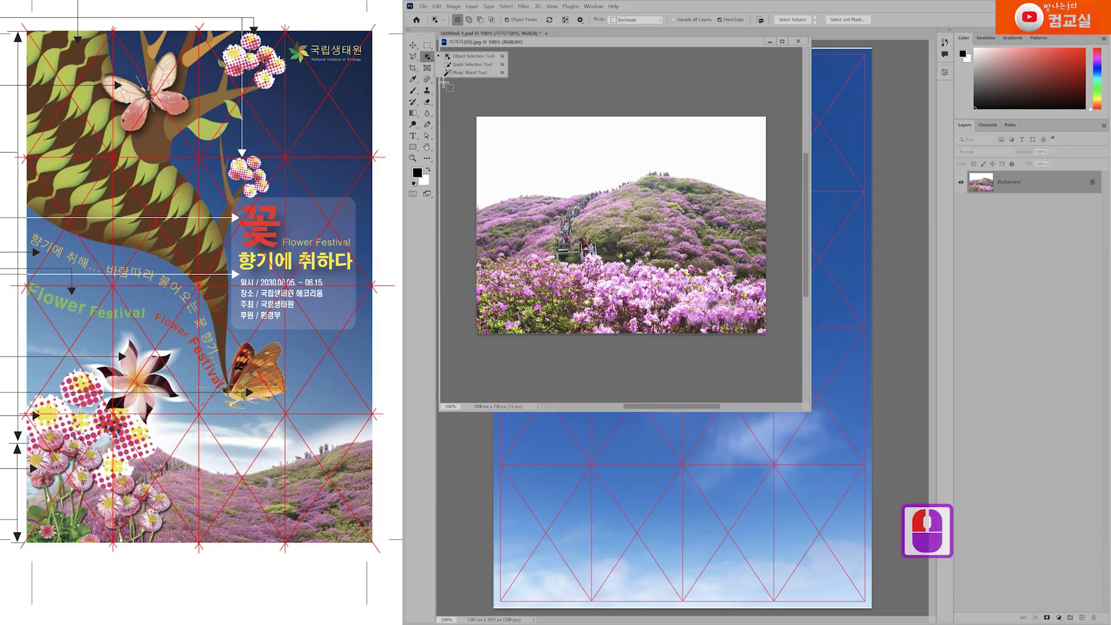
click(469, 73)
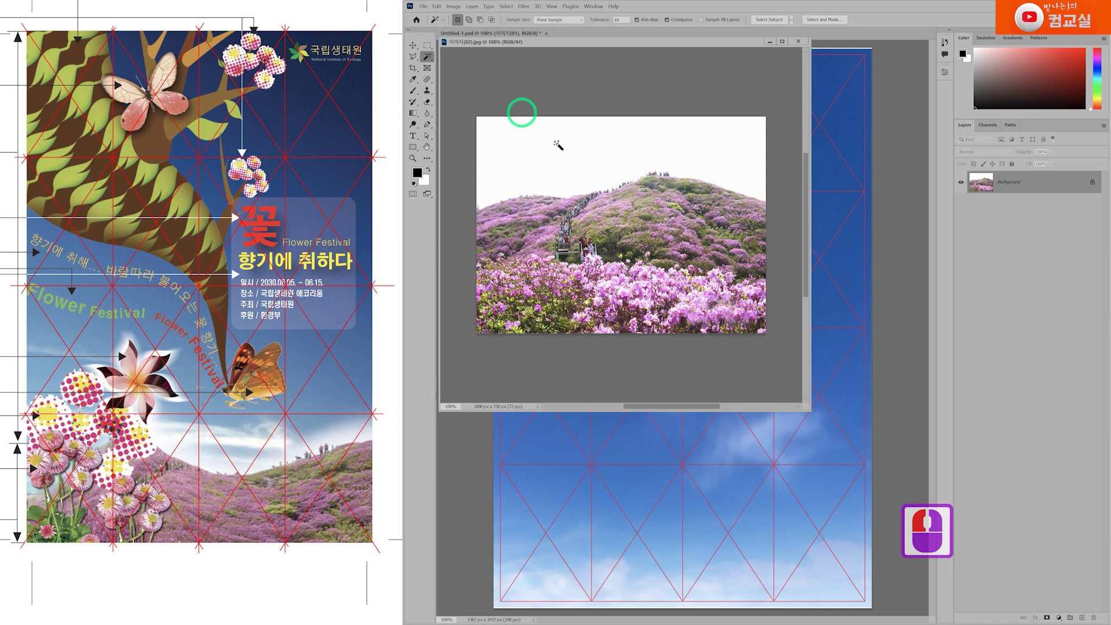
click(576, 148)
key(ctrl+shift+i)
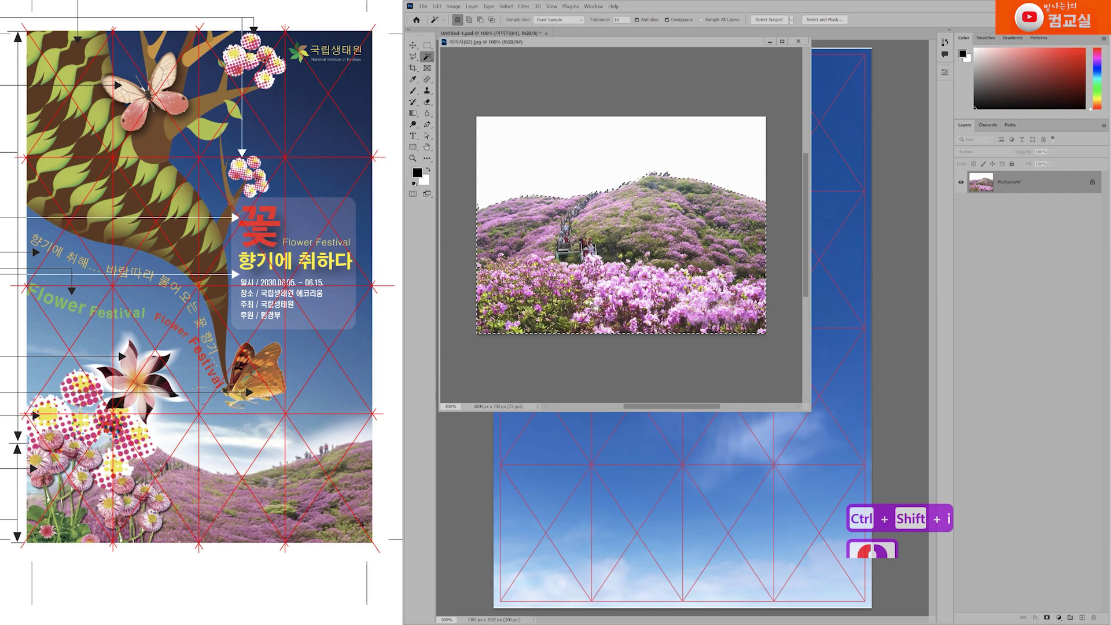
Step: Copy the selected hill into the lower part of the poster document and close the source picture
key(ctrl)
drag(561, 275, 632, 489)
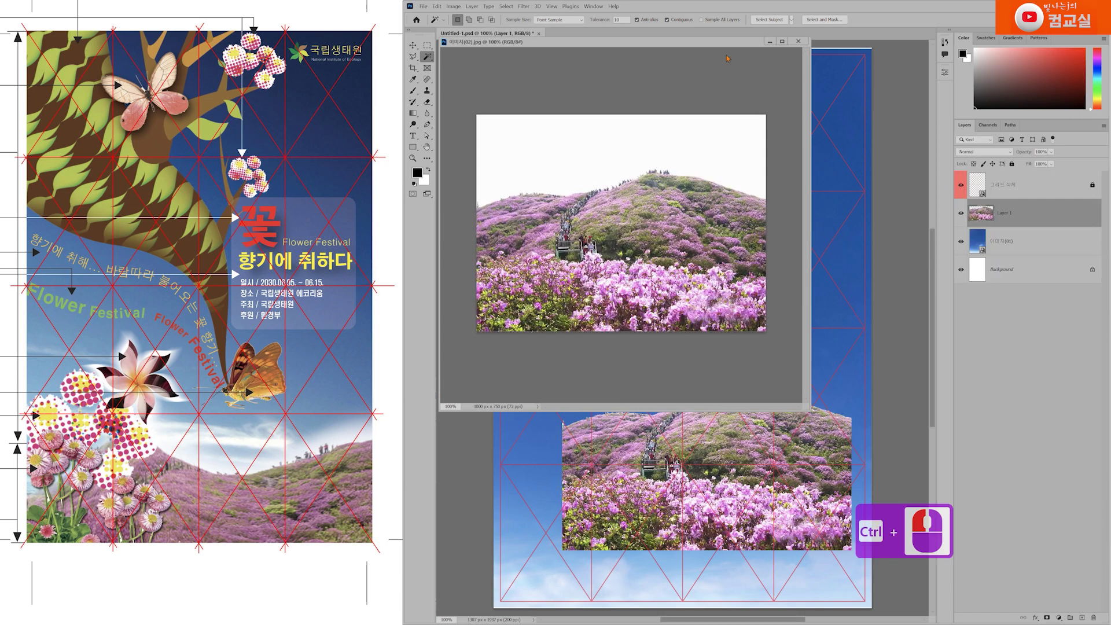
click(798, 41)
Step: Rename the new hill layer as 이미지2
double_click(1007, 214)
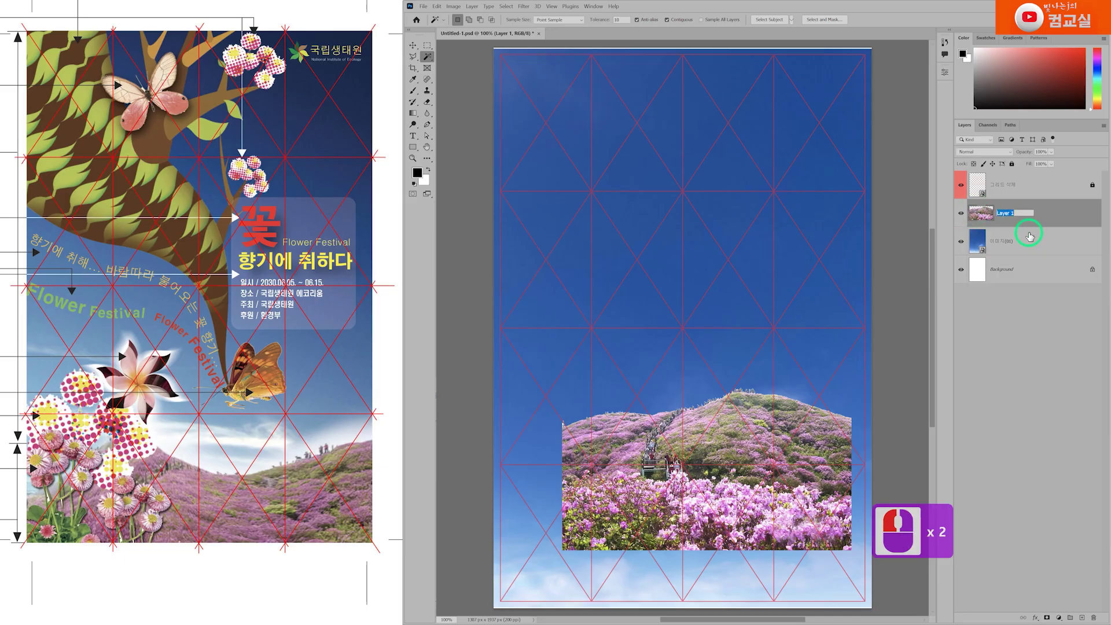
text(dl)
key(BackSpace)
key(BackSpace)
key(BackSpace)
key(Hangul)
text(이미지2)
key(Return)
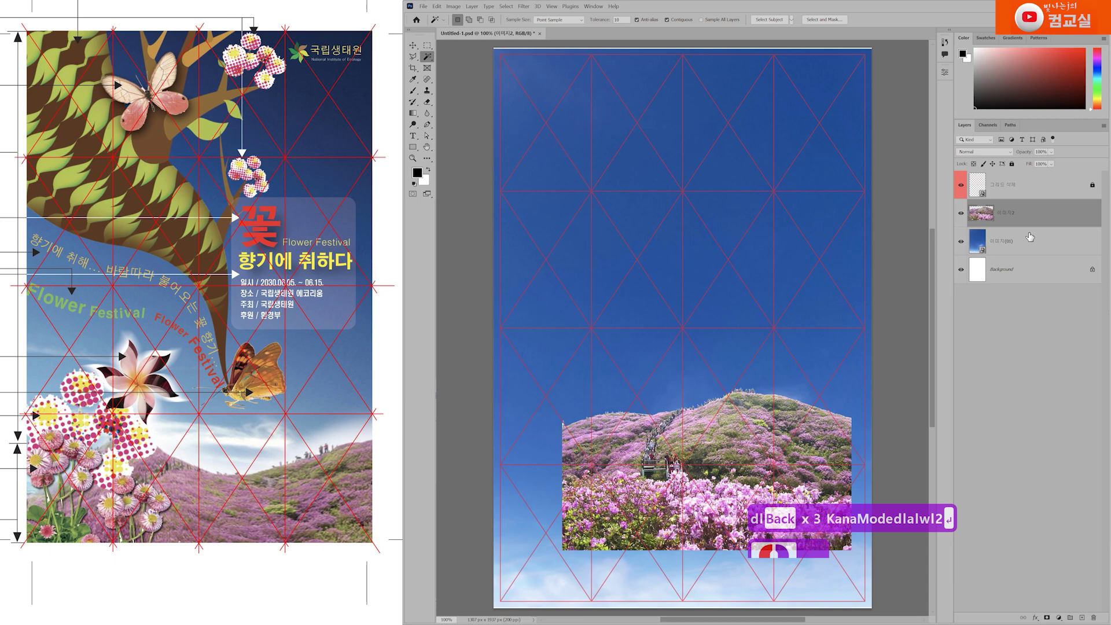
Step: Hide the hill layer, then enlarge the sky slightly beyond the canvas sides and shift it up with Free Transform
click(1037, 252)
click(961, 213)
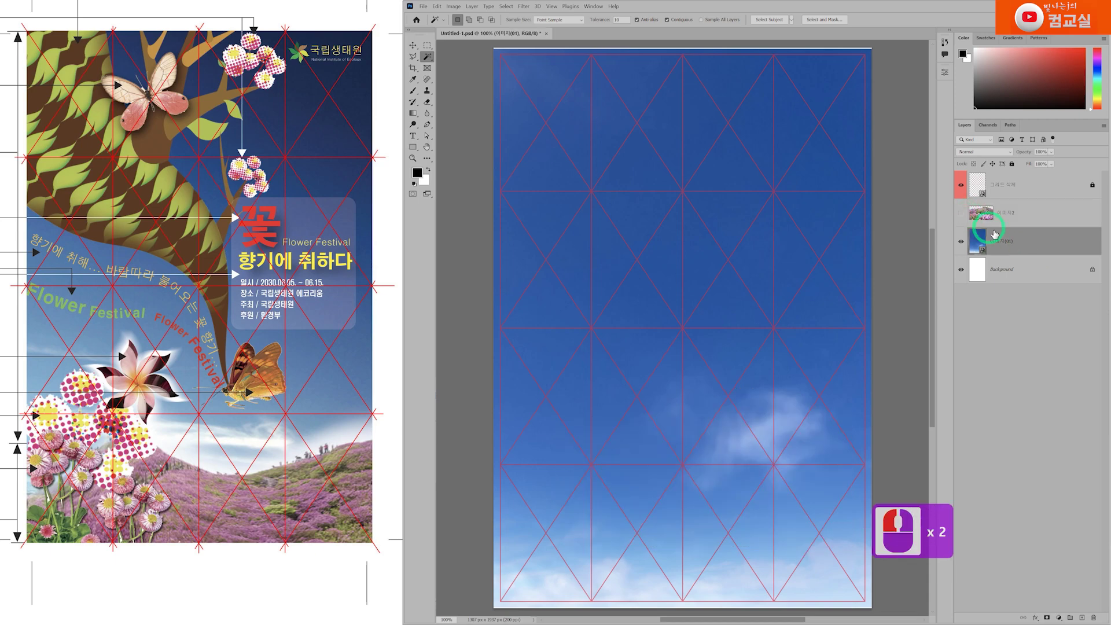
key(ctrl+t)
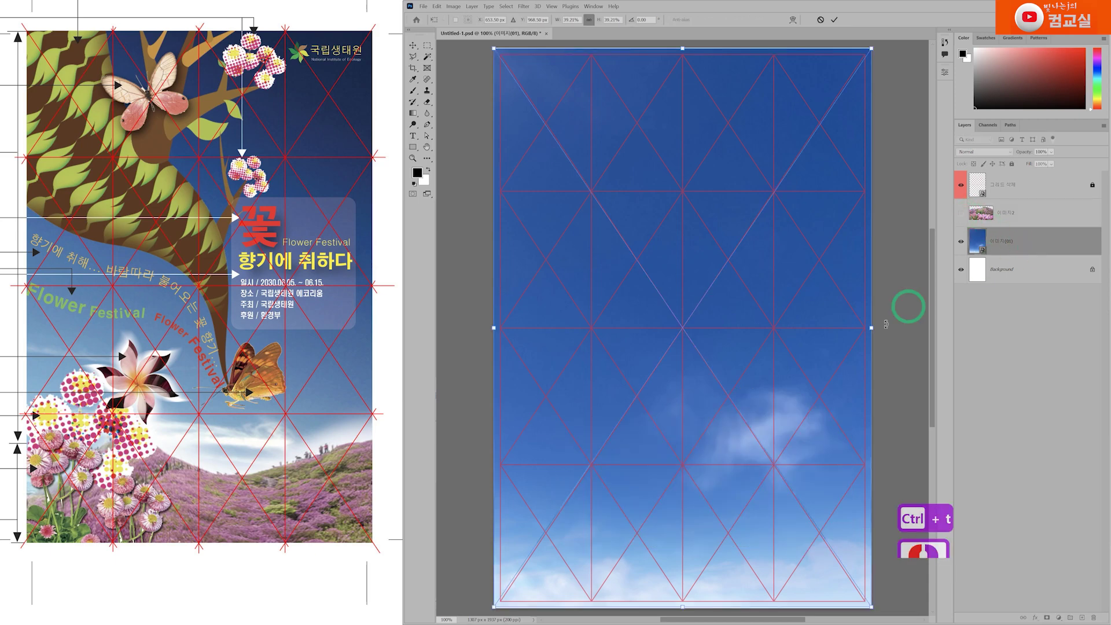
drag(740, 566, 744, 524)
drag(872, 278, 878, 280)
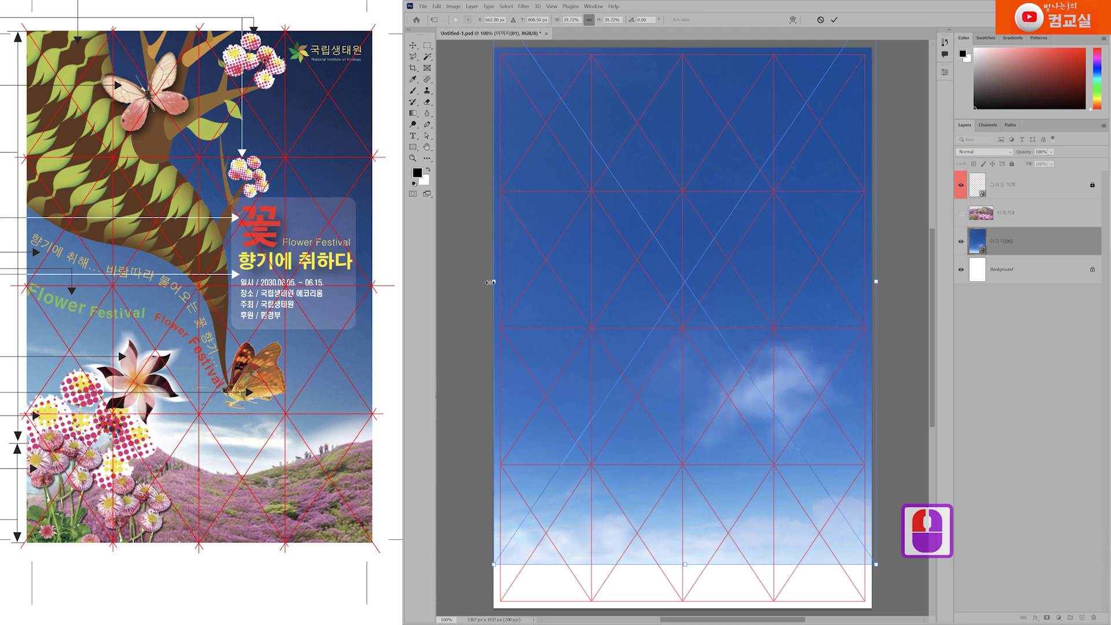
drag(489, 283, 482, 282)
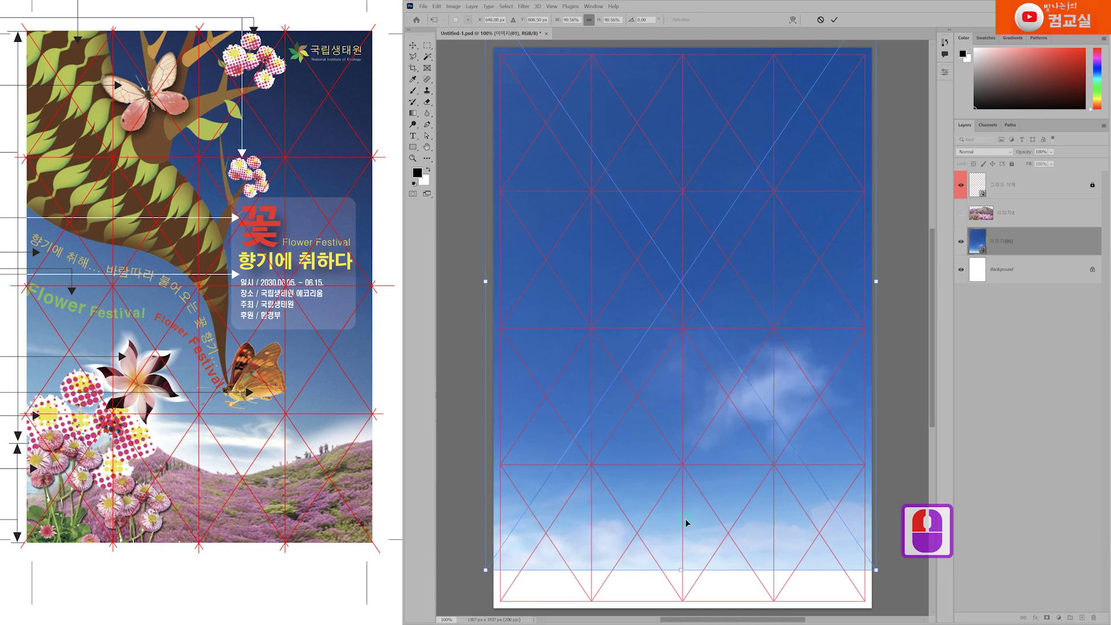
drag(697, 546, 702, 546)
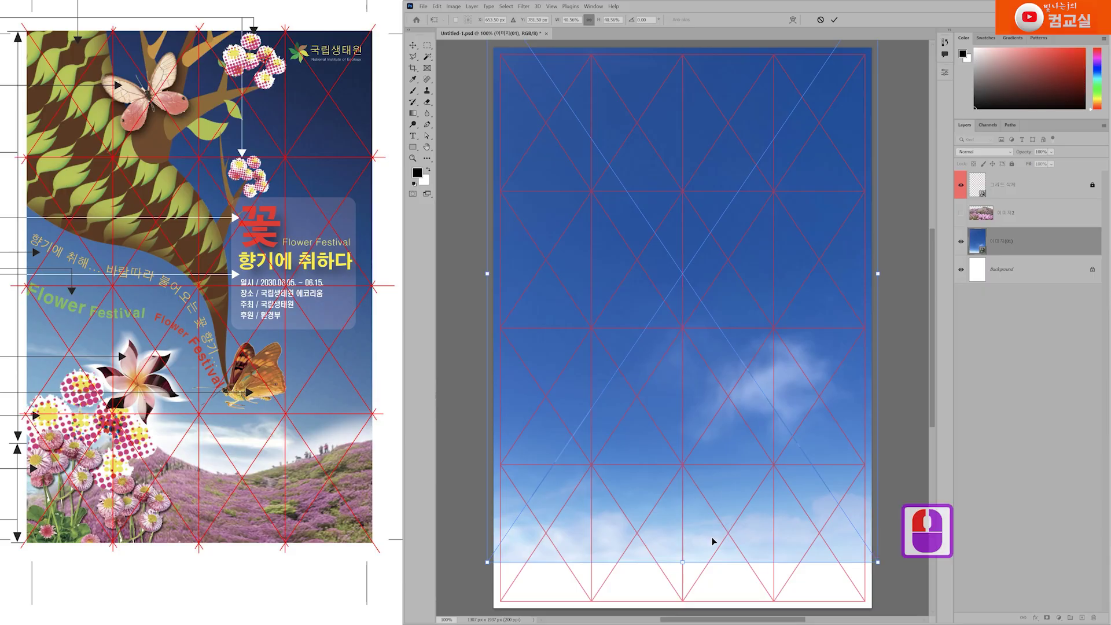
key(Return)
Step: Show the hill layer again and scale it to about 152%, spanning the full width of the poster's lower edge
click(1036, 214)
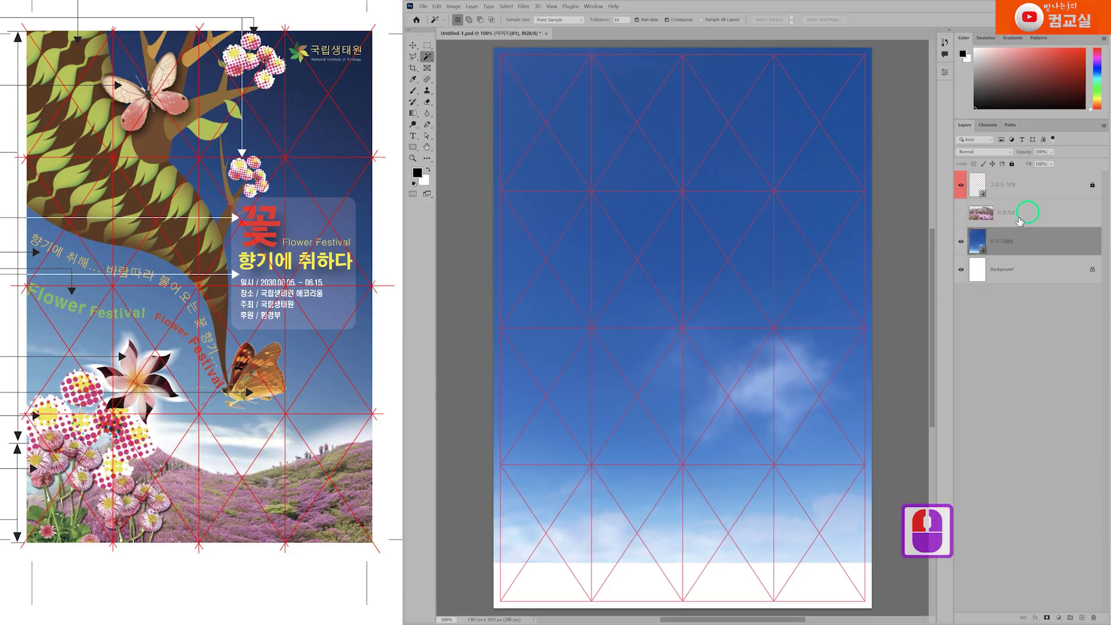
click(961, 212)
key(ctrl+t)
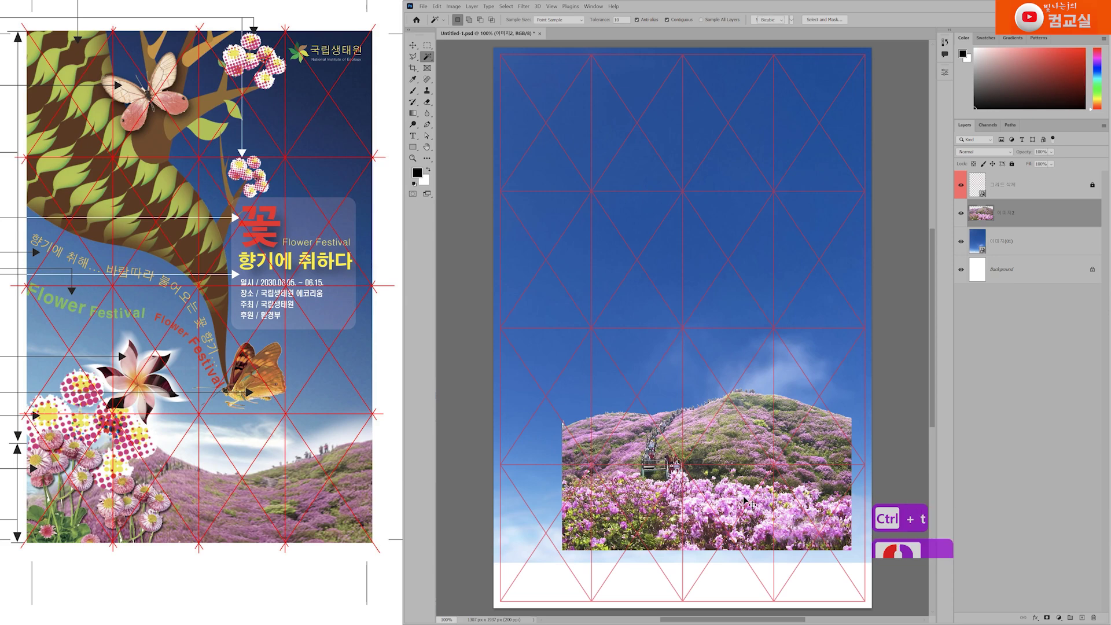
scroll(692, 387, down, 3)
scroll(693, 387, down, 2)
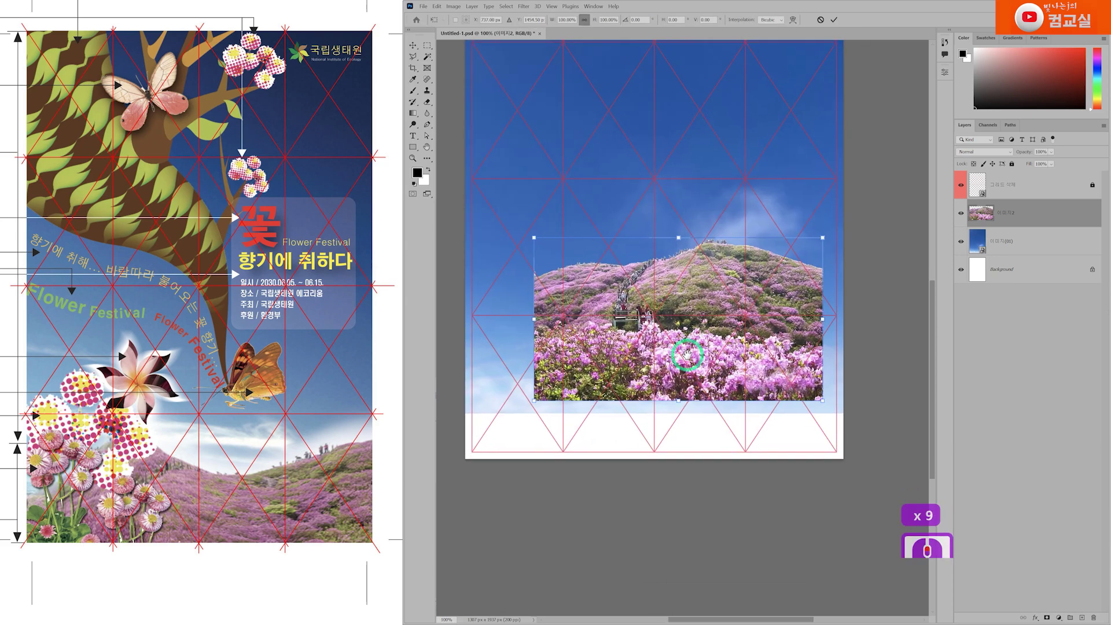
drag(688, 354, 608, 470)
drag(738, 441, 864, 444)
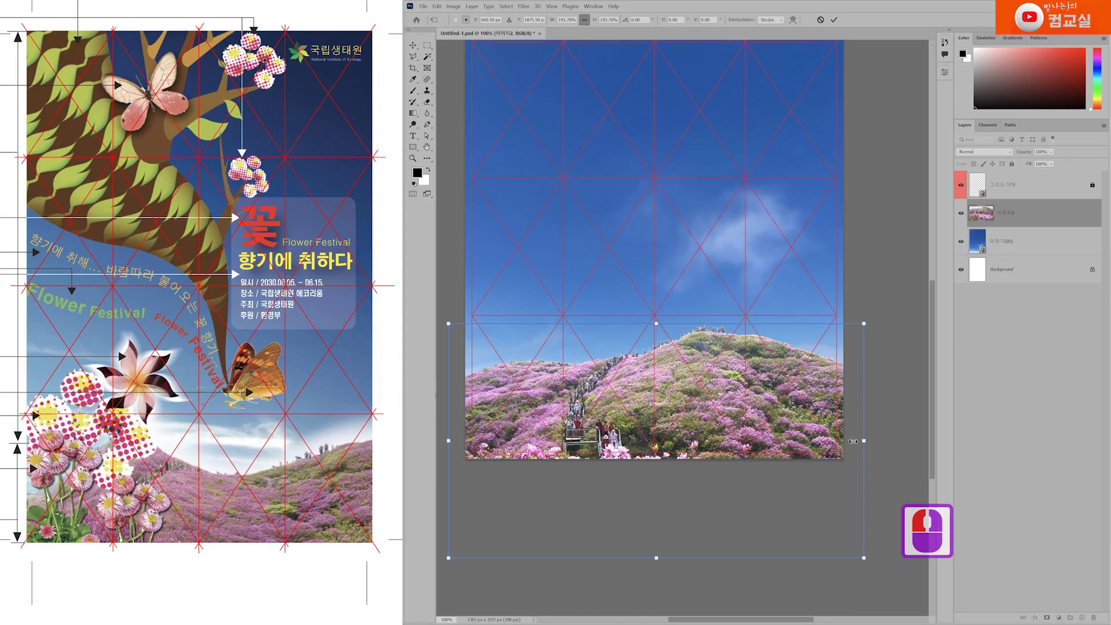
drag(534, 435, 552, 435)
double_click(552, 435)
drag(461, 449, 444, 448)
drag(677, 417, 683, 423)
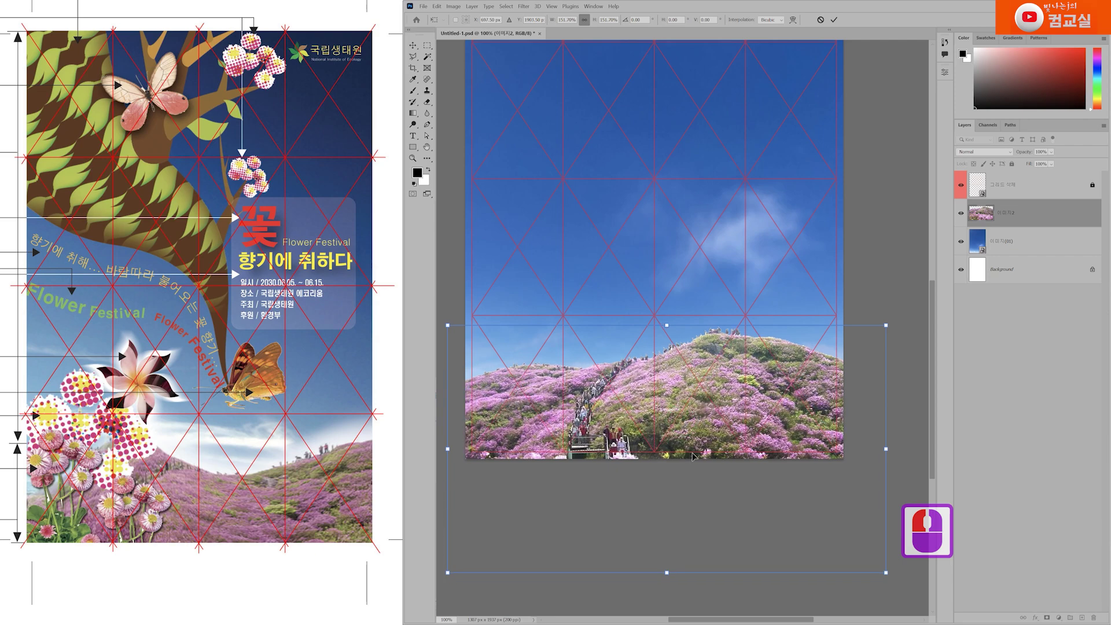
Step: Warp the flower hill so its left slope rises and its middle dips into a valley, as in the reference
right_click(691, 398)
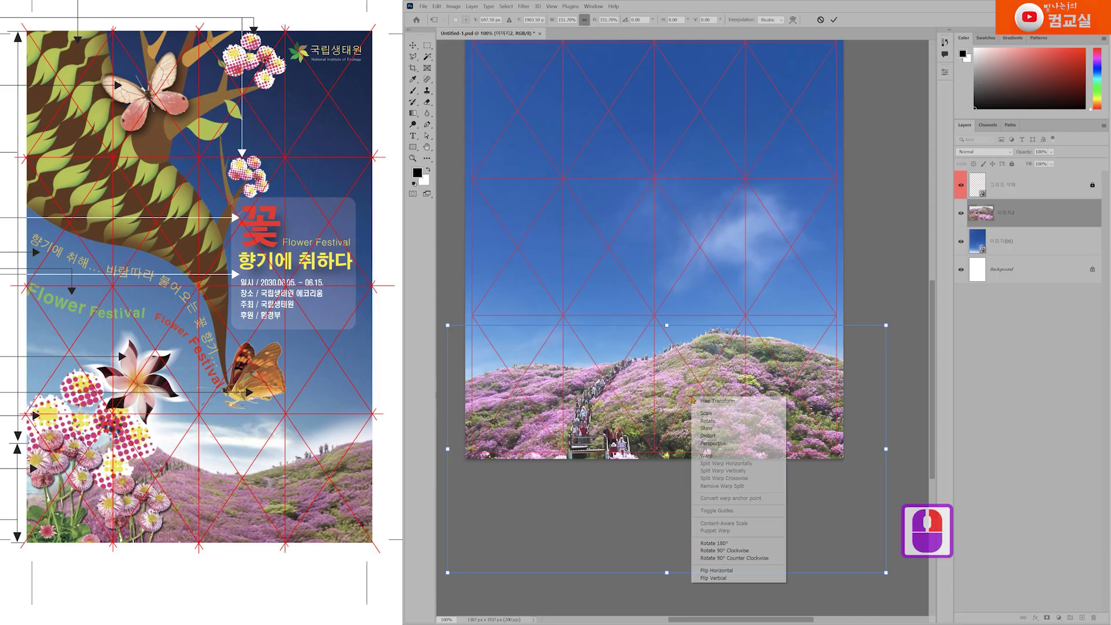
click(707, 456)
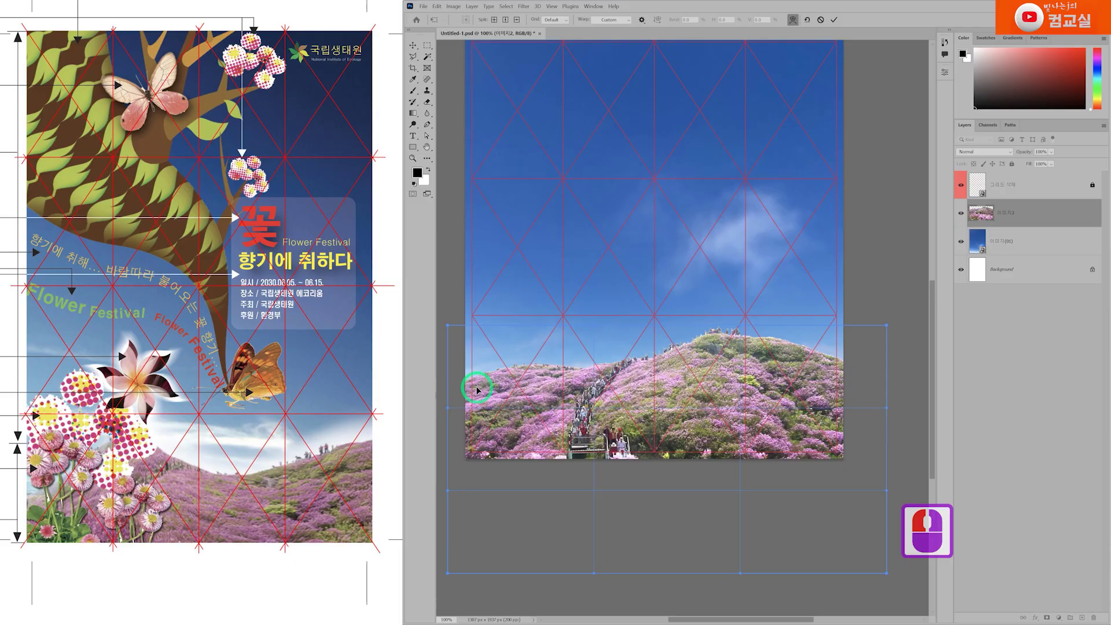
drag(475, 384, 475, 360)
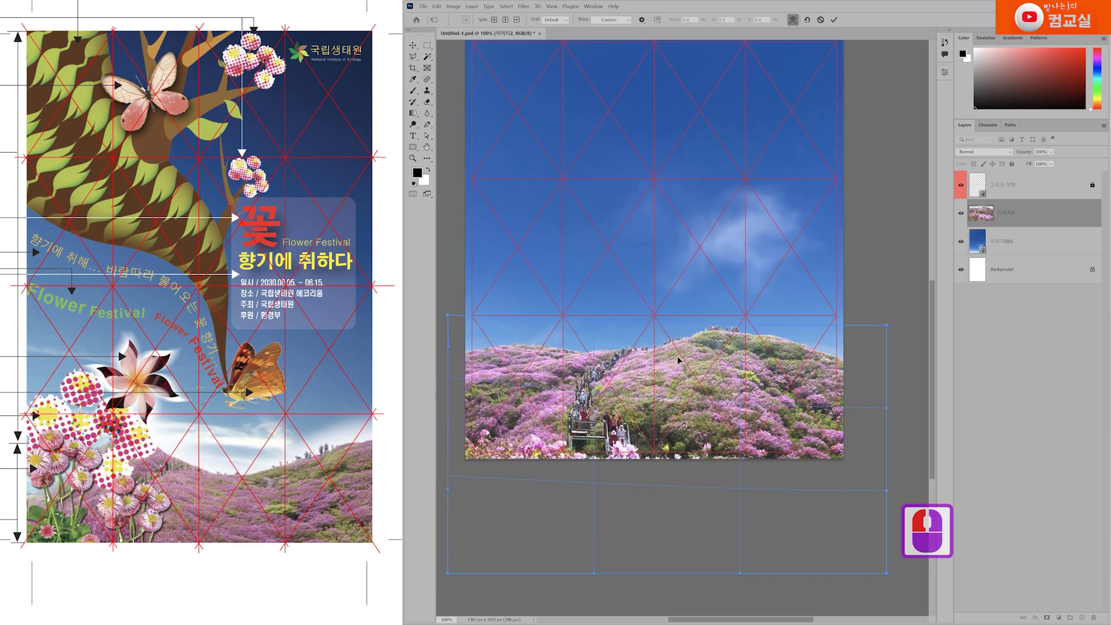
drag(622, 363, 635, 395)
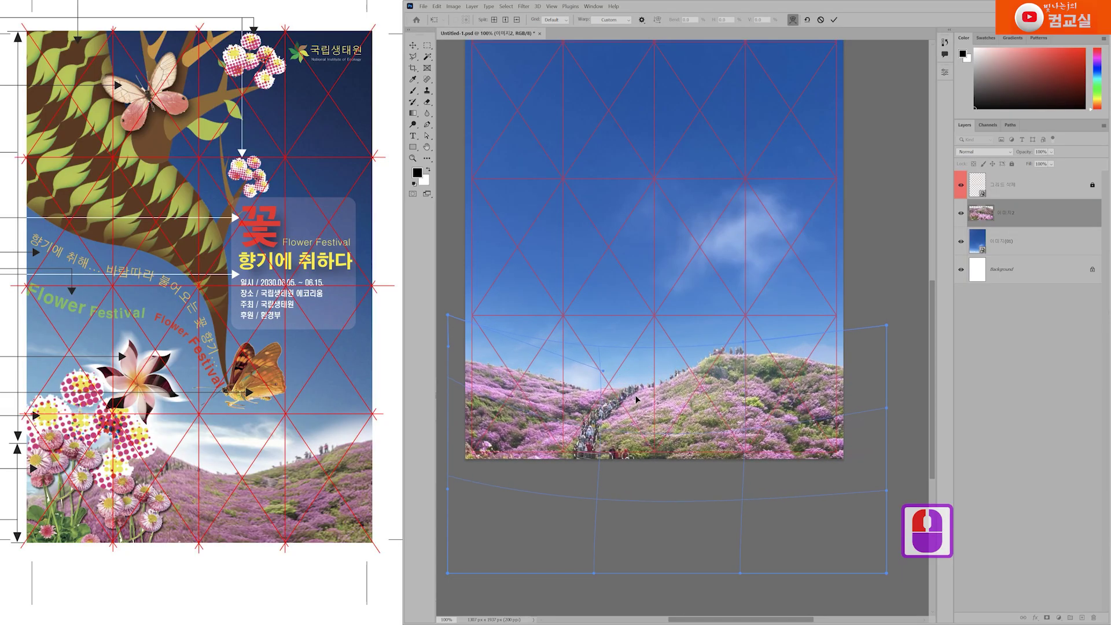
drag(486, 379, 486, 356)
drag(761, 373, 760, 356)
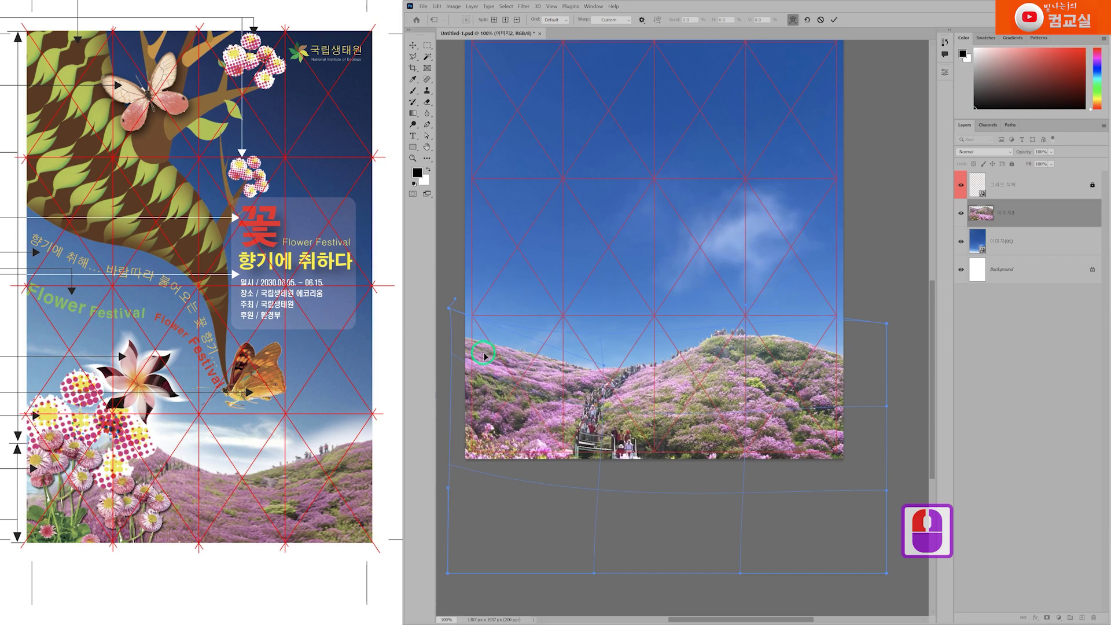
drag(485, 355, 490, 349)
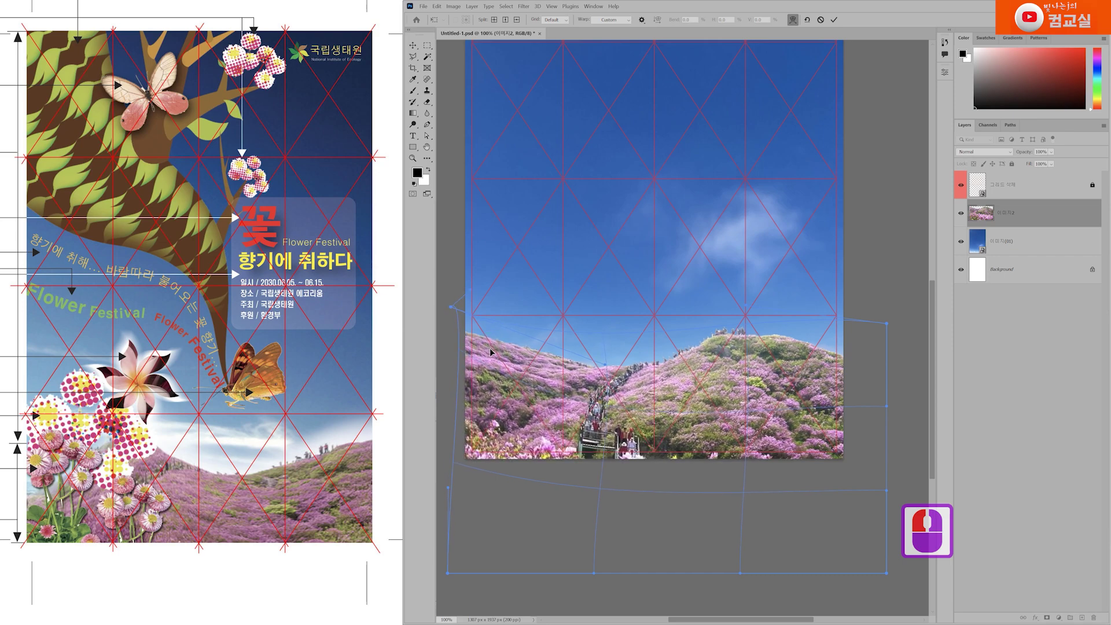
drag(824, 366, 810, 360)
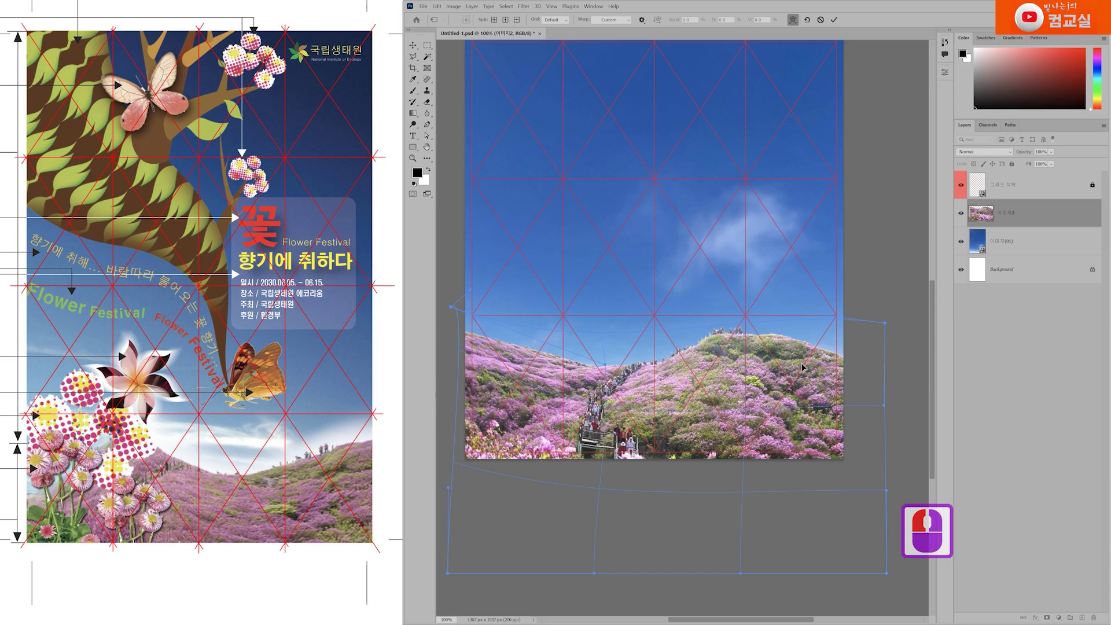
Step: Lower the warped hill with Free Transform and enlarge it slightly so it extends past both sides of the canvas
key(ctrl+t)
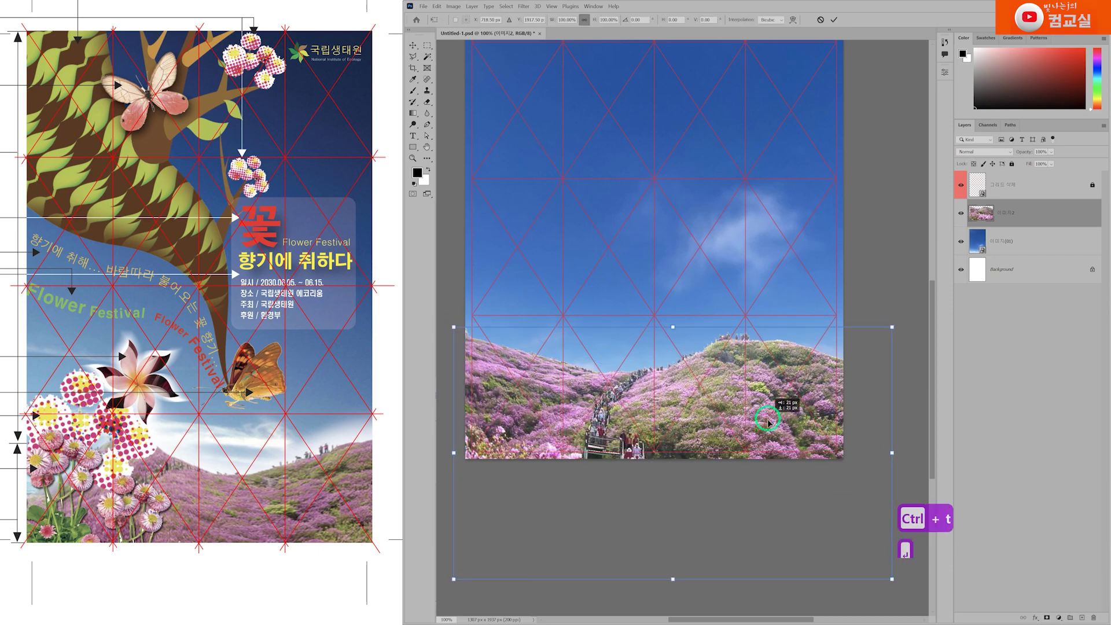
drag(762, 418, 764, 463)
drag(888, 495, 911, 487)
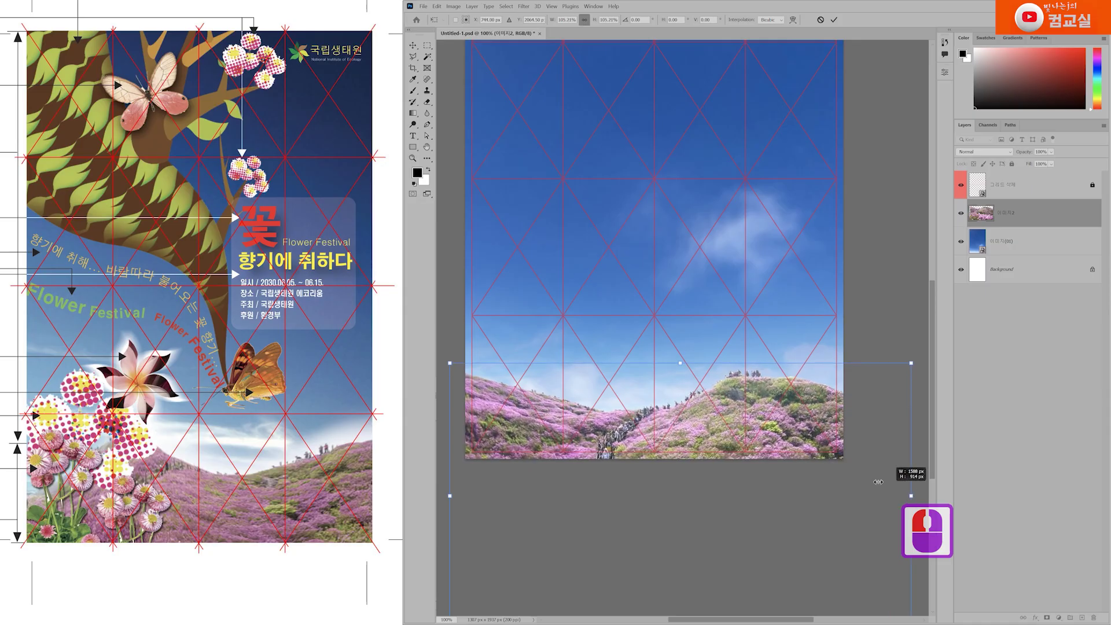
drag(822, 433, 824, 412)
drag(913, 475, 920, 474)
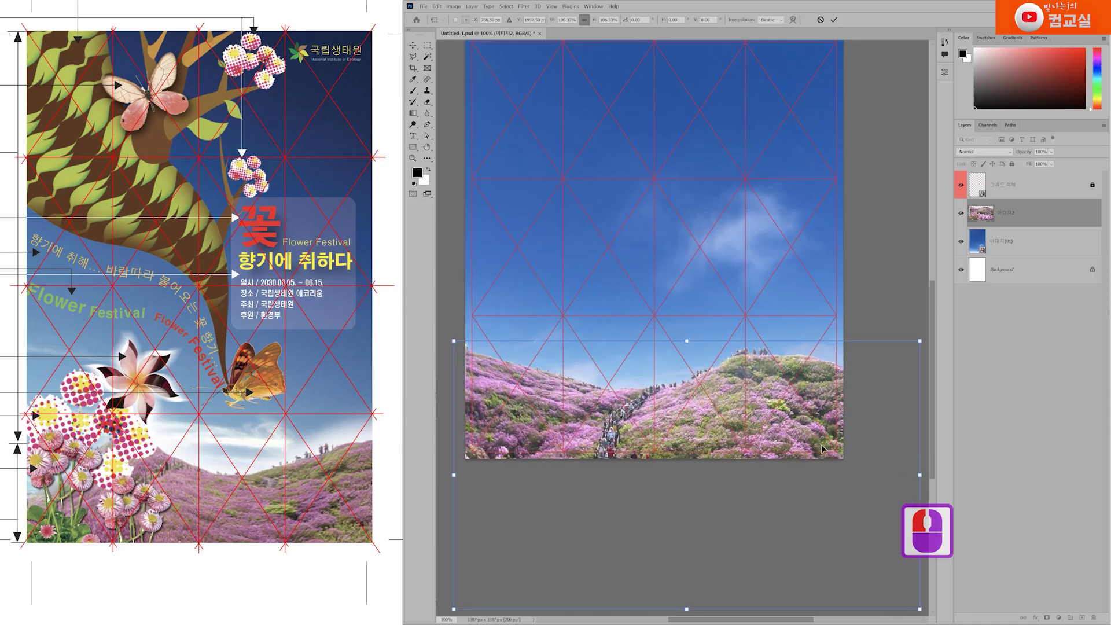
drag(800, 443, 811, 443)
drag(459, 475, 447, 473)
Step: Warp the hill again, raising the left slope and shifting the valley and right ridge to match the reference
right_click(748, 419)
click(764, 480)
drag(773, 408, 773, 399)
drag(470, 361, 470, 347)
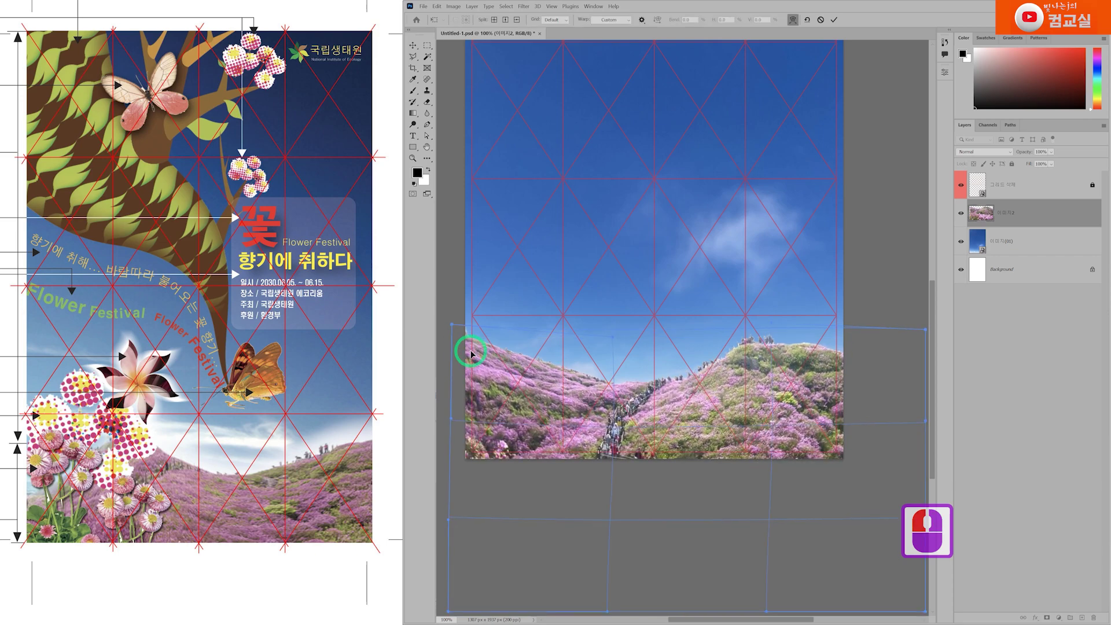
drag(649, 415, 671, 412)
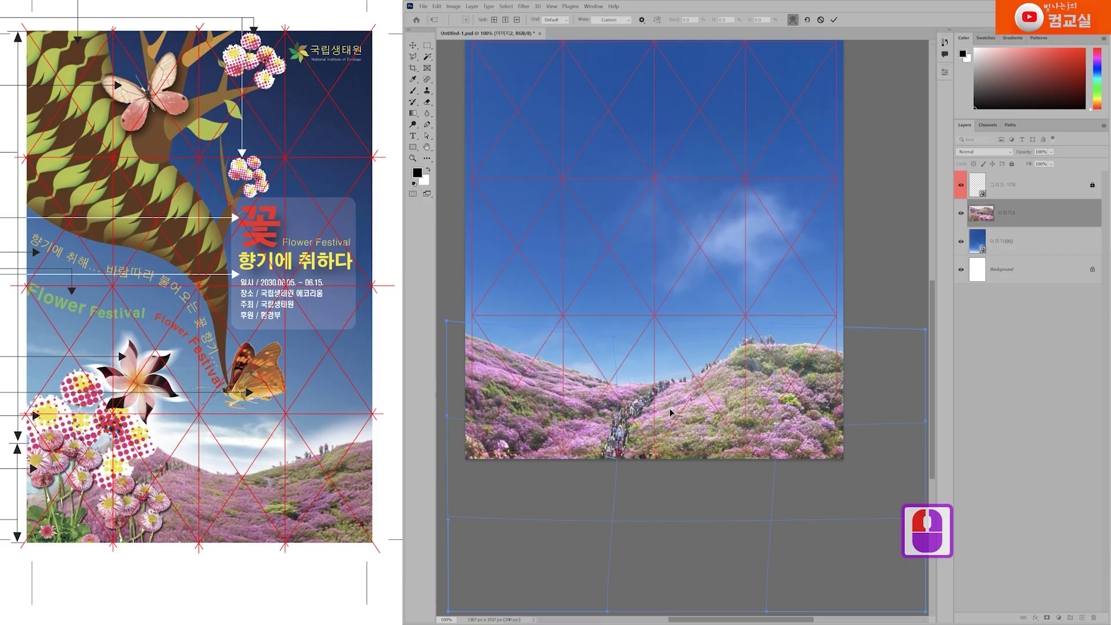
drag(812, 382, 785, 382)
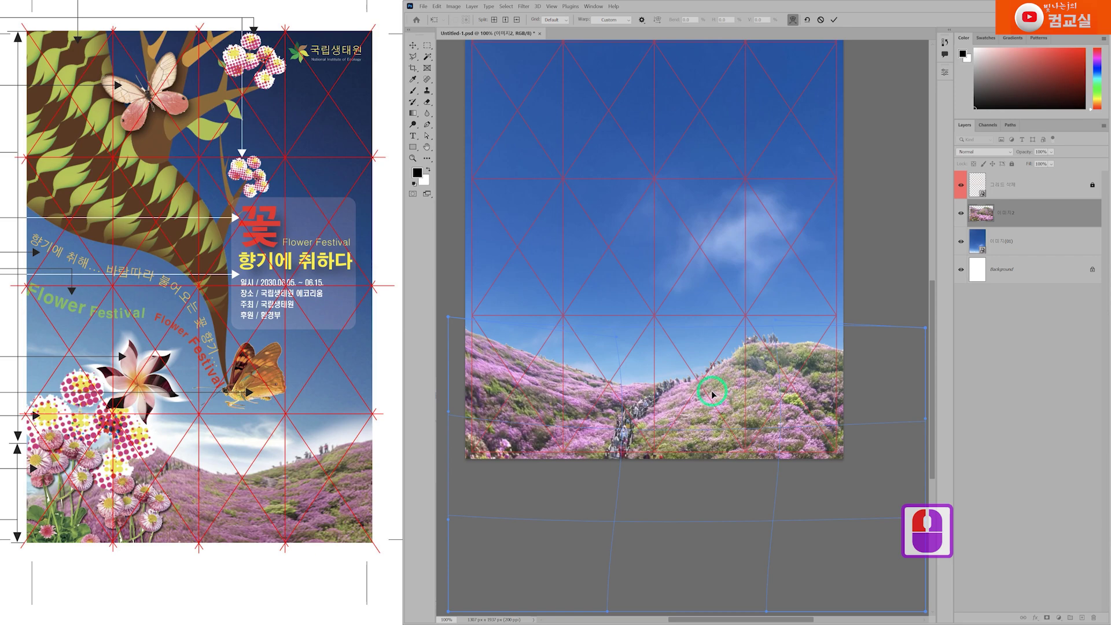
drag(714, 395, 715, 396)
key(Return)
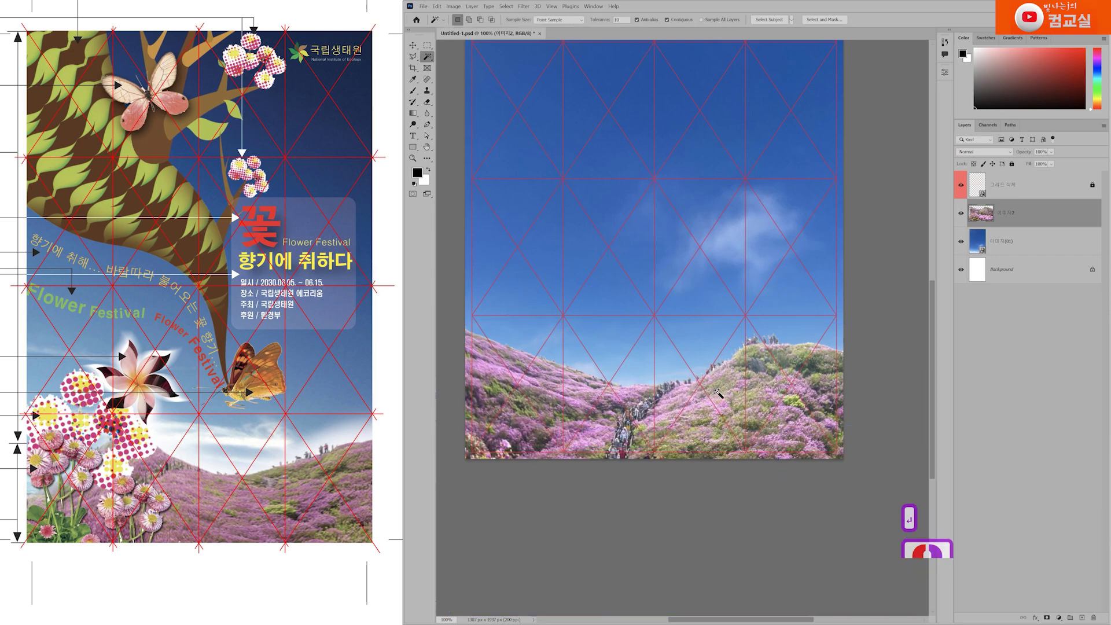
Step: Move the sky layer up slightly behind the hills, and reselect the hill layer 이미지2
click(1046, 255)
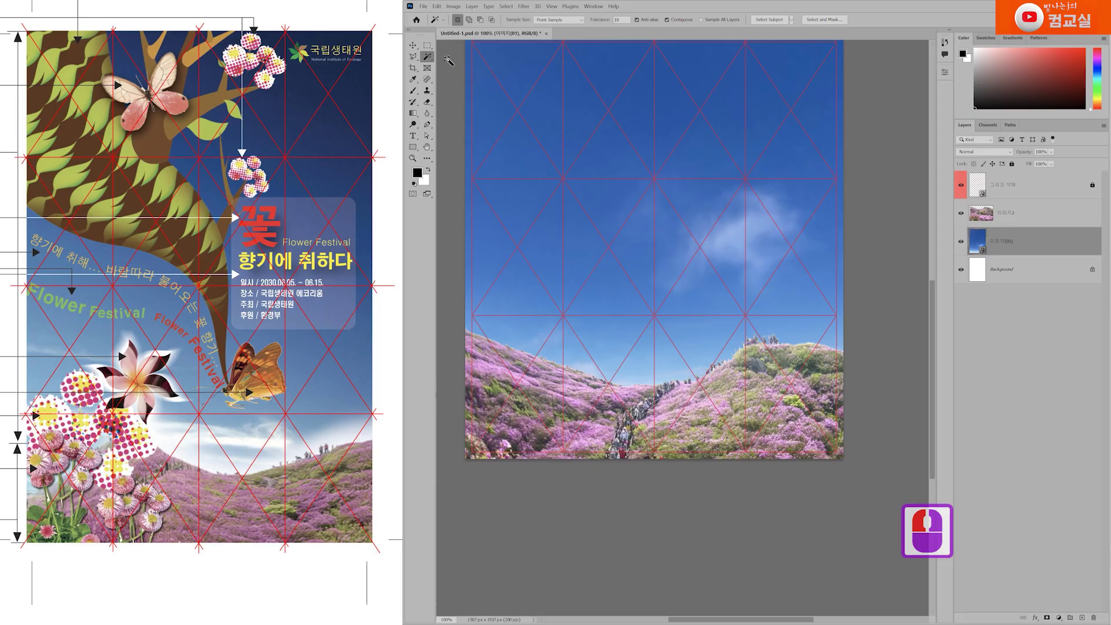
click(412, 46)
drag(650, 365, 651, 344)
key(Return)
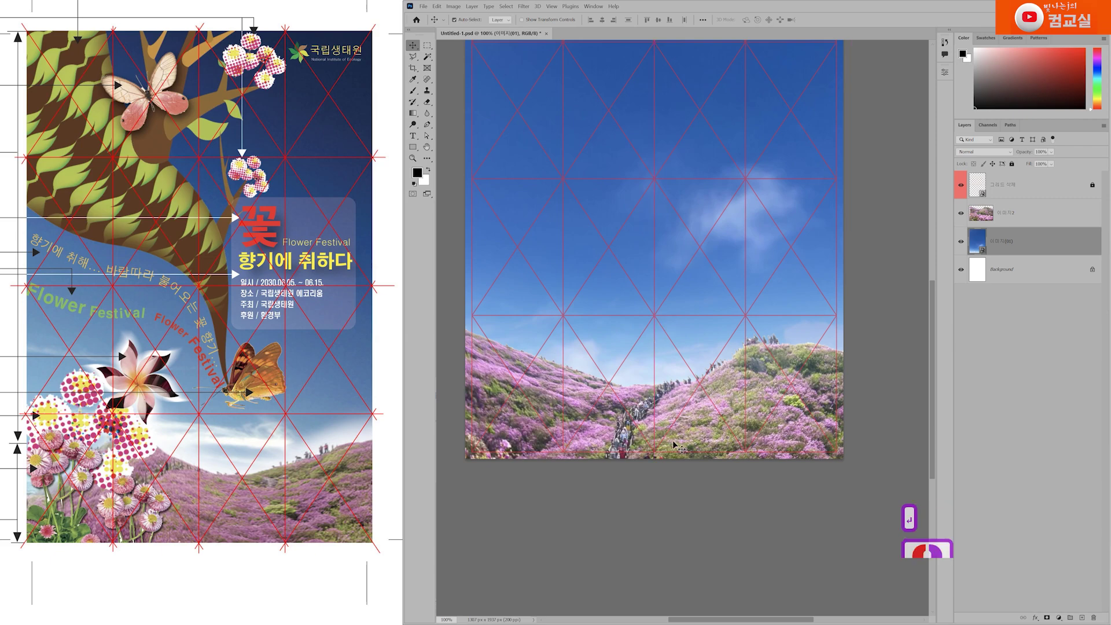
click(1024, 222)
scroll(757, 278, down, 2)
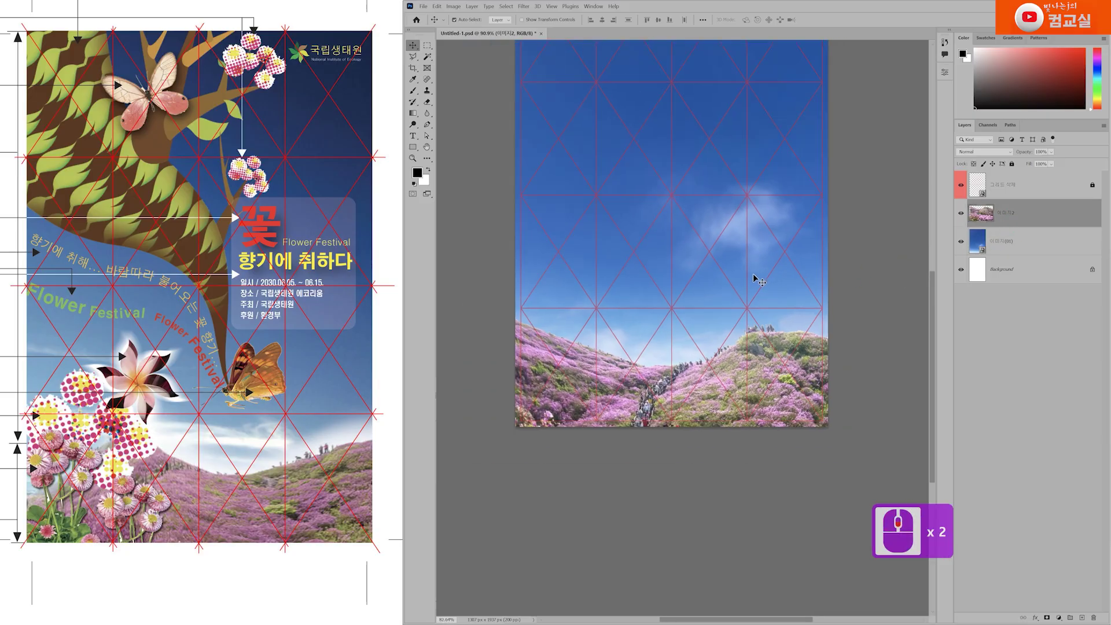
drag(665, 191, 652, 211)
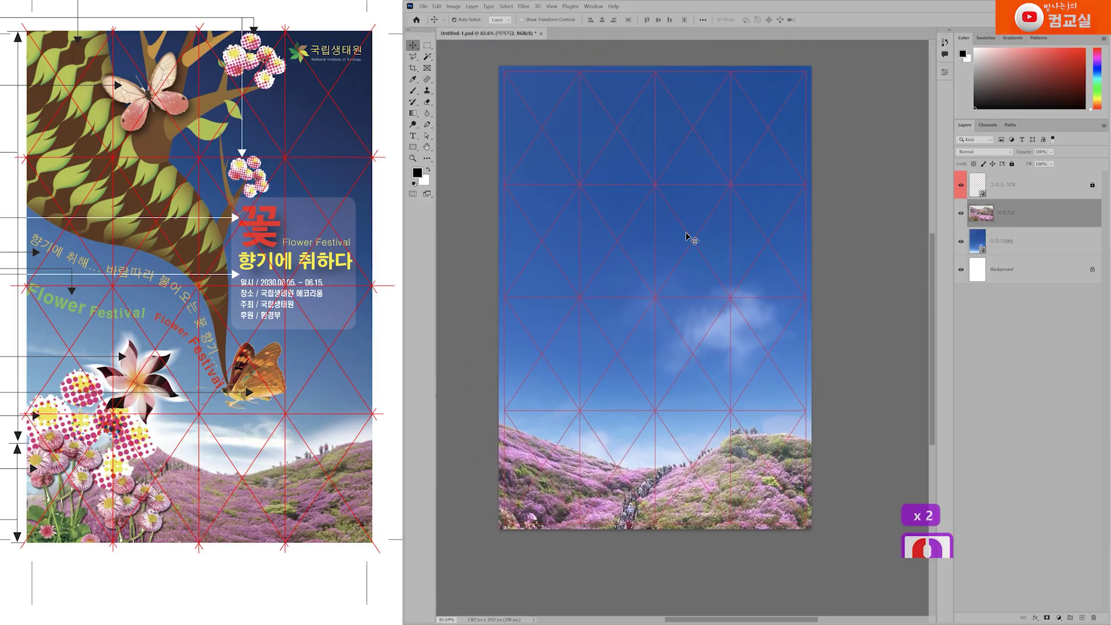
Step: Examine the reference notes for 이미지(05), covering both the halftone flowers and the cut-out flowers
drag(41, 502, 192, 429)
double_click(98, 405)
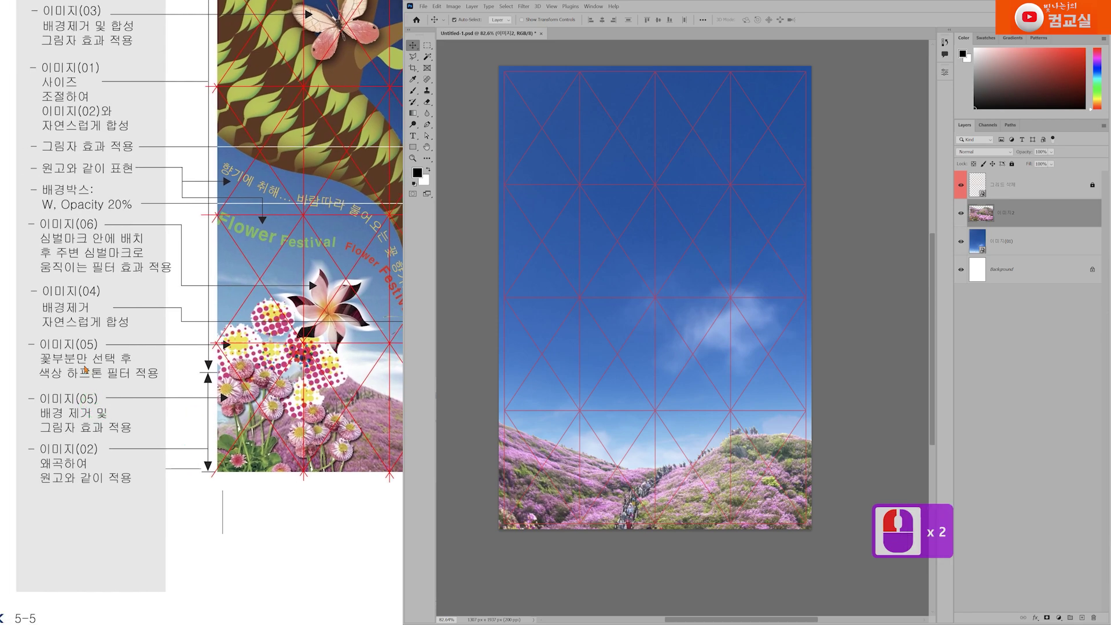
click(84, 429)
click(88, 379)
double_click(100, 428)
click(91, 428)
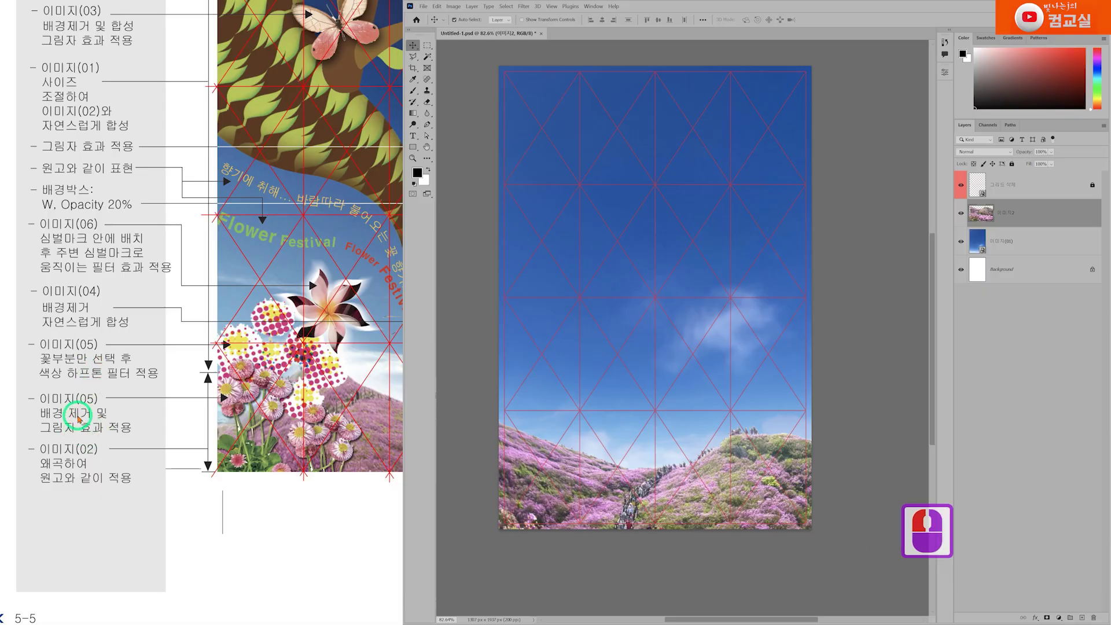
click(110, 428)
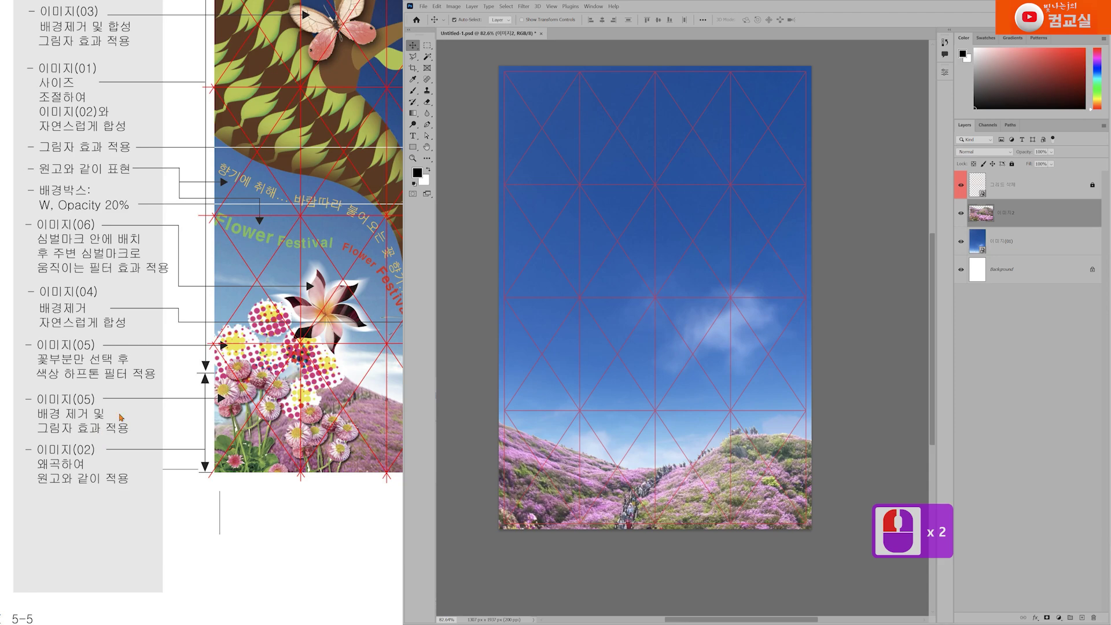
click(105, 367)
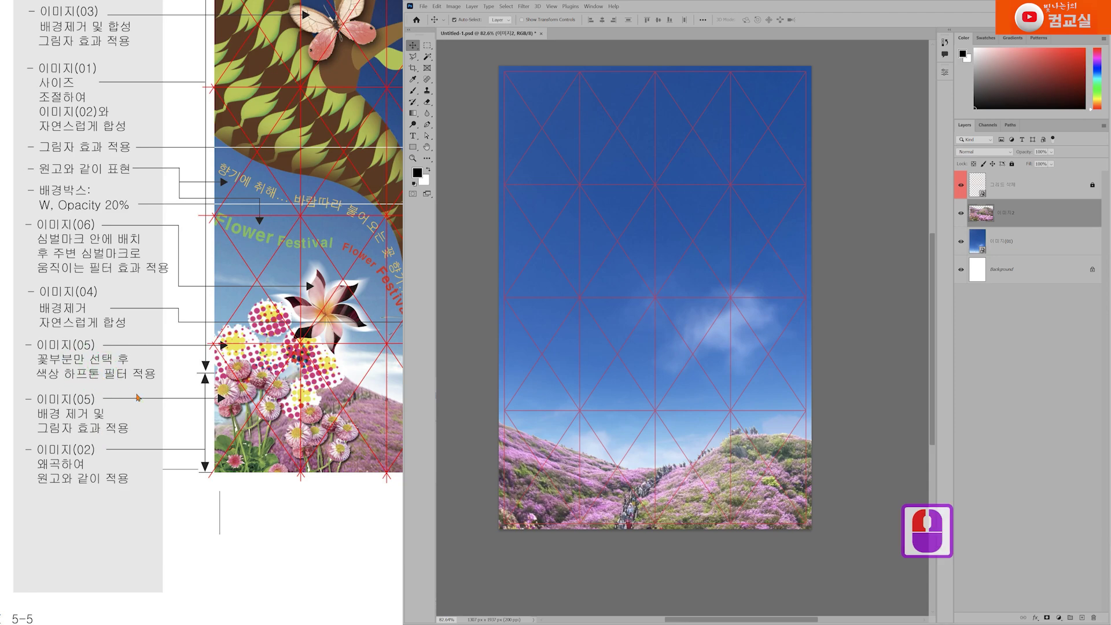
click(112, 416)
Step: Open the flower picture 이미지(05) from the 플라워페스티벌 folder and resize its floating window to show the whole image
key(alt+Tab)
click(350, 526)
double_click(327, 454)
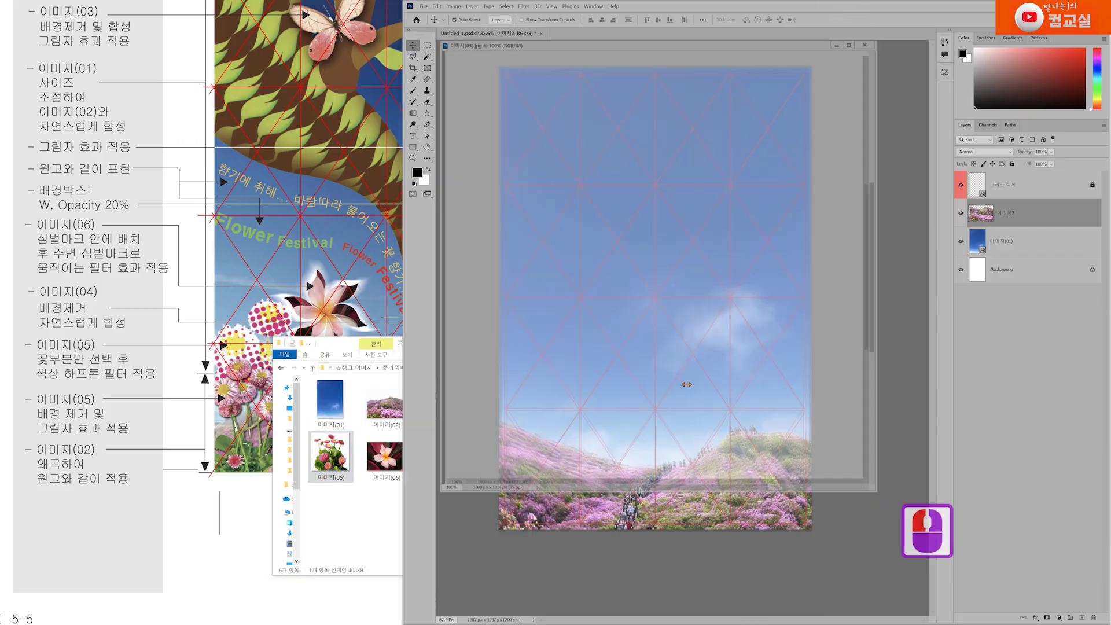
drag(733, 344, 830, 480)
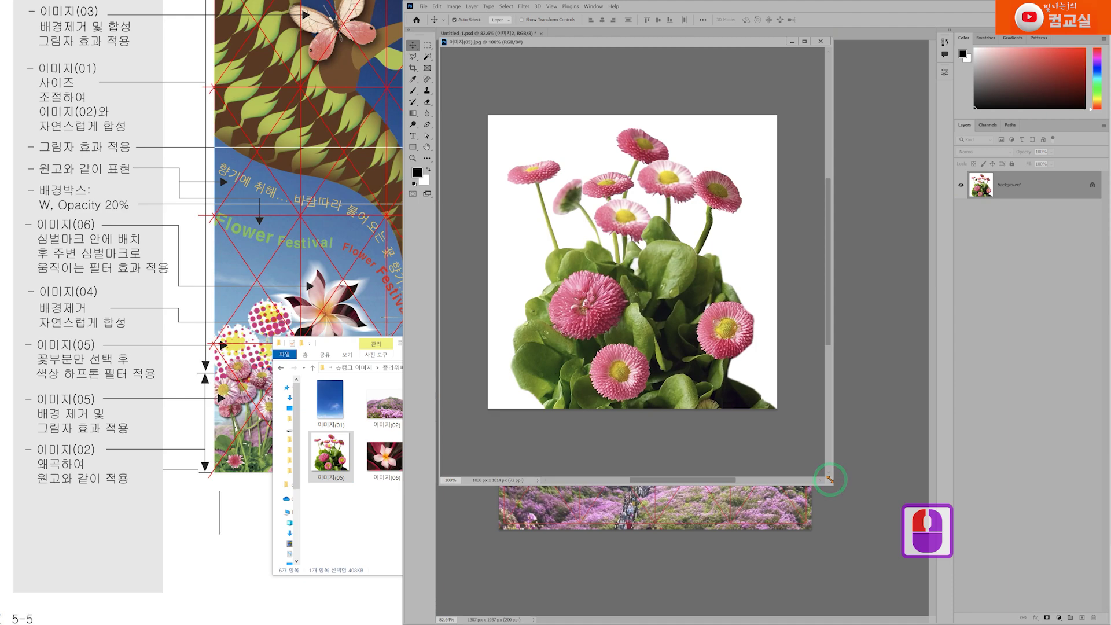
Step: Select the white background with the Magic Wand and invert the selection to the flower plant, putting the file window away
drag(427, 58, 457, 79)
double_click(537, 145)
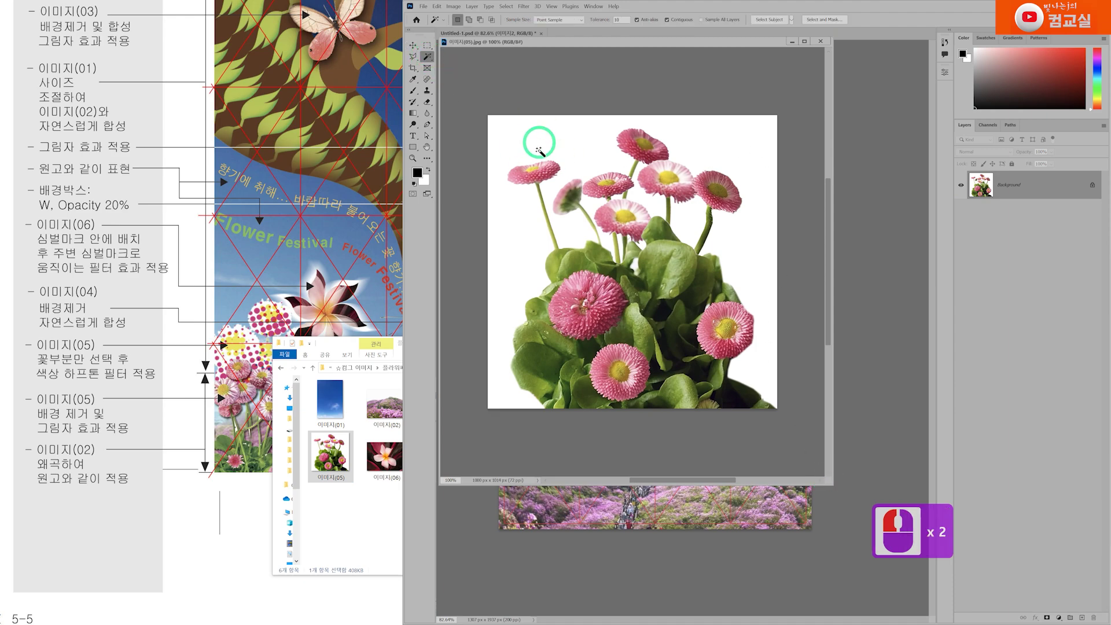
click(597, 481)
key(ctrl+shift+i)
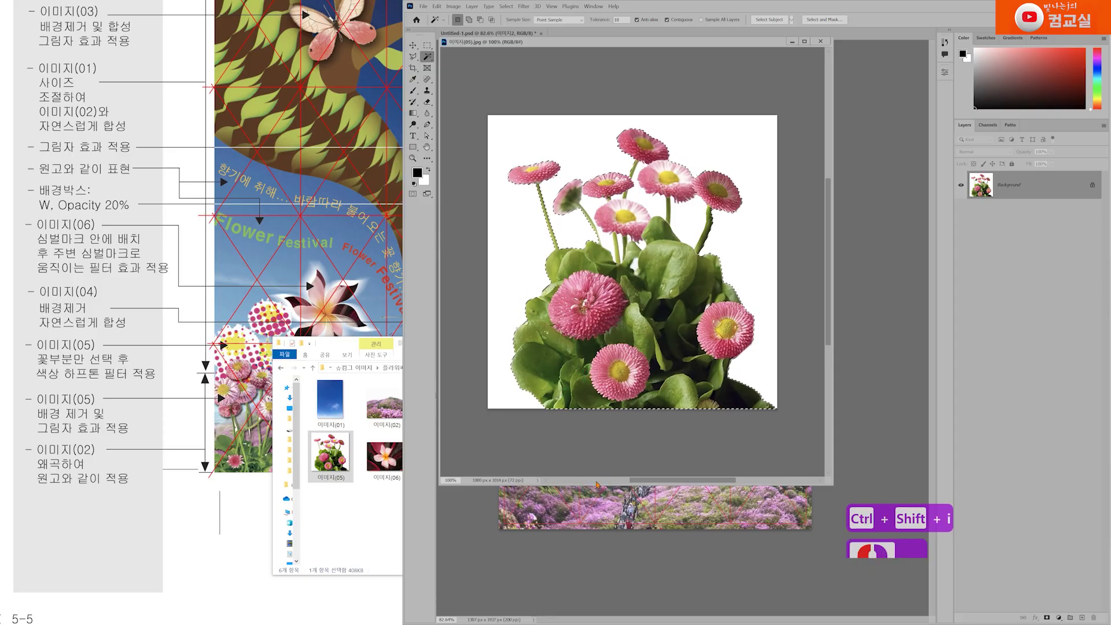
click(337, 342)
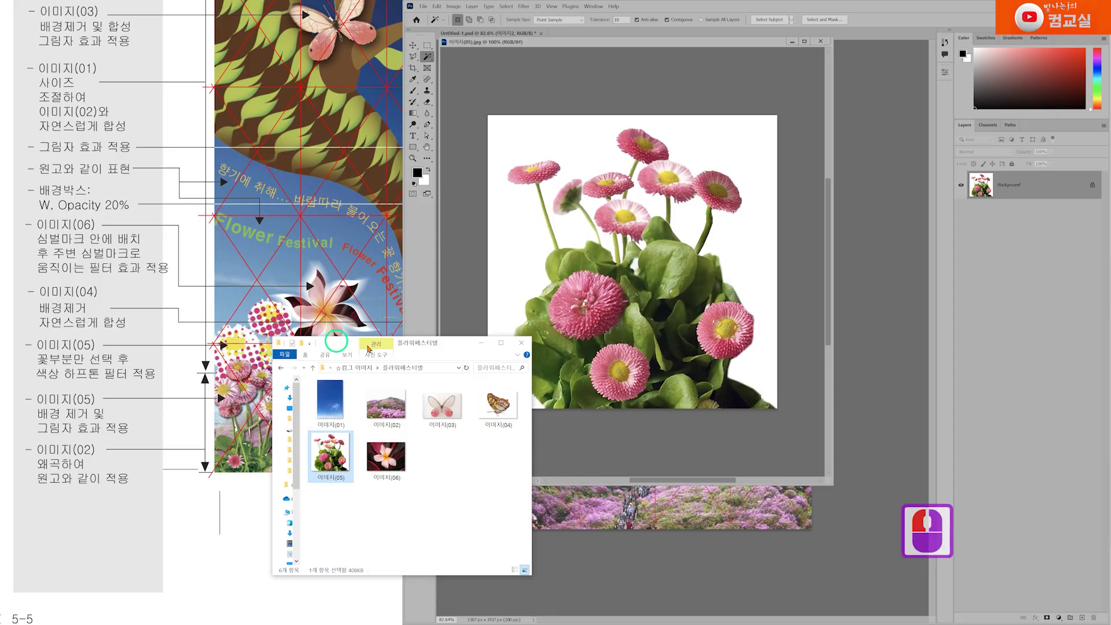
click(478, 348)
Step: Subtract the enclosed white gaps between the flower stems and leaves from the selection with the Magic Wand
scroll(664, 183, up, 2)
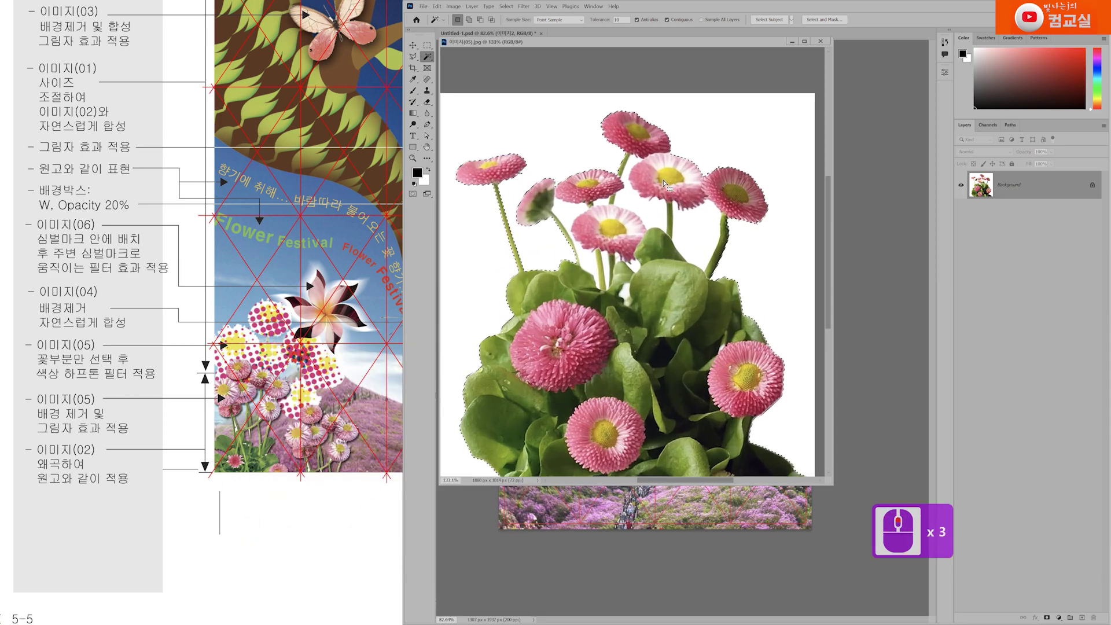
scroll(664, 183, up, 2)
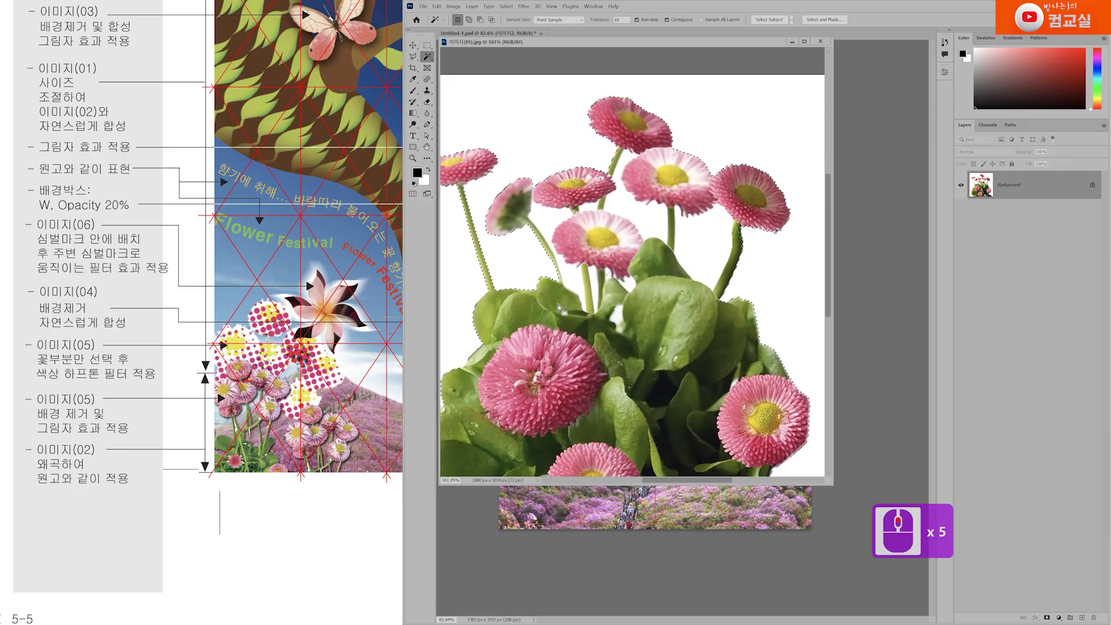
key(alt)
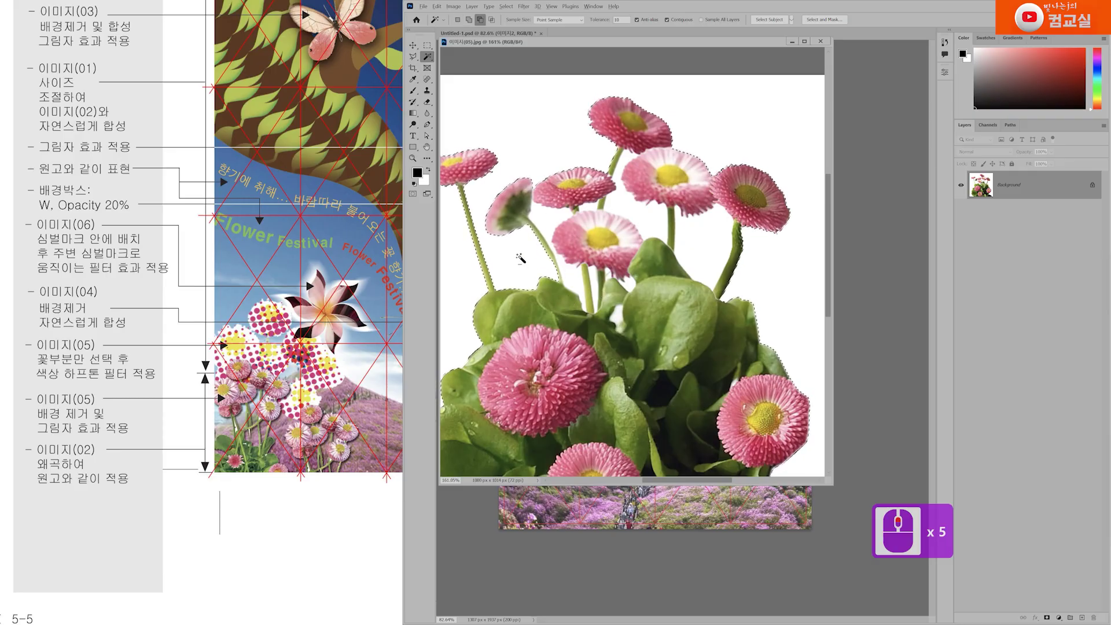
alt+click(548, 227)
alt+click(702, 286)
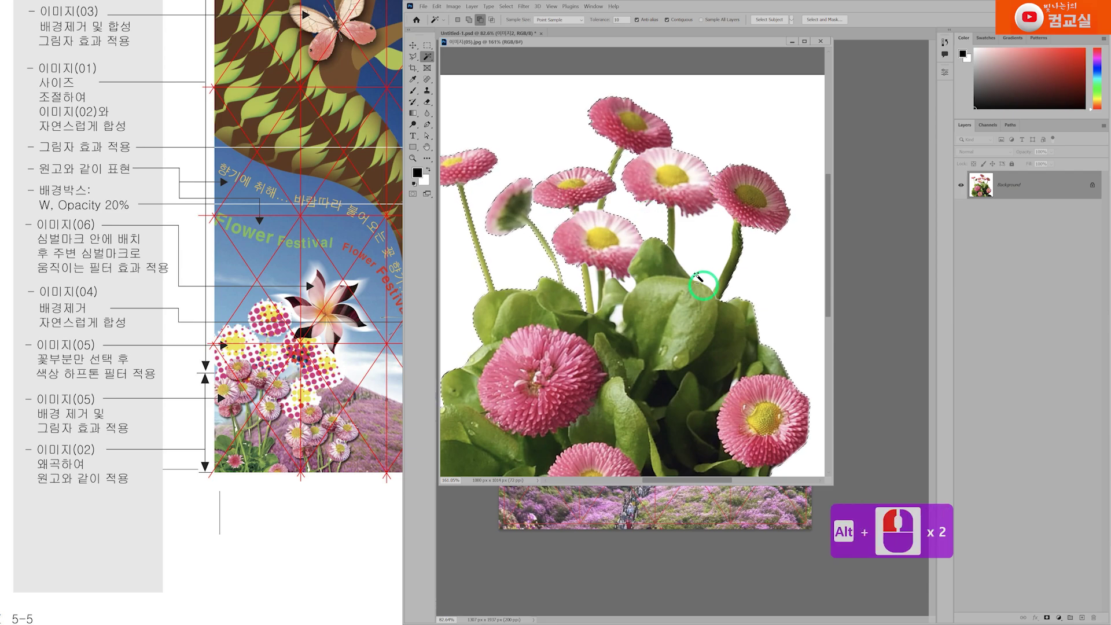
alt+click(716, 242)
alt+click(670, 434)
alt+click(634, 361)
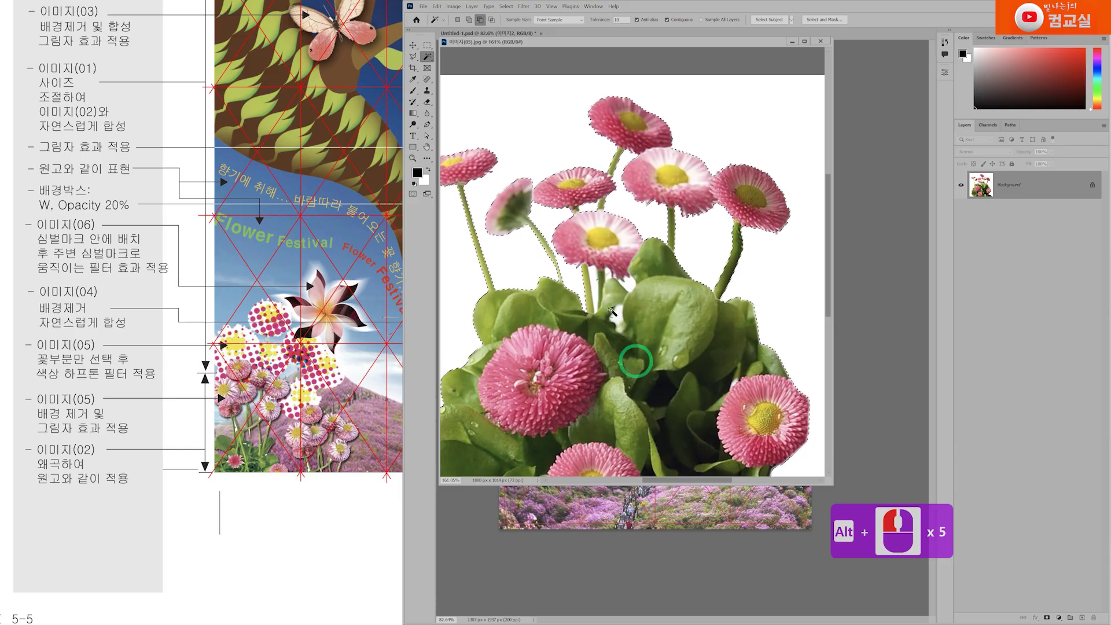
alt+click(654, 403)
alt+click(632, 286)
alt+click(689, 385)
scroll(695, 396, down, 3)
scroll(694, 396, down, 2)
scroll(689, 395, up, 4)
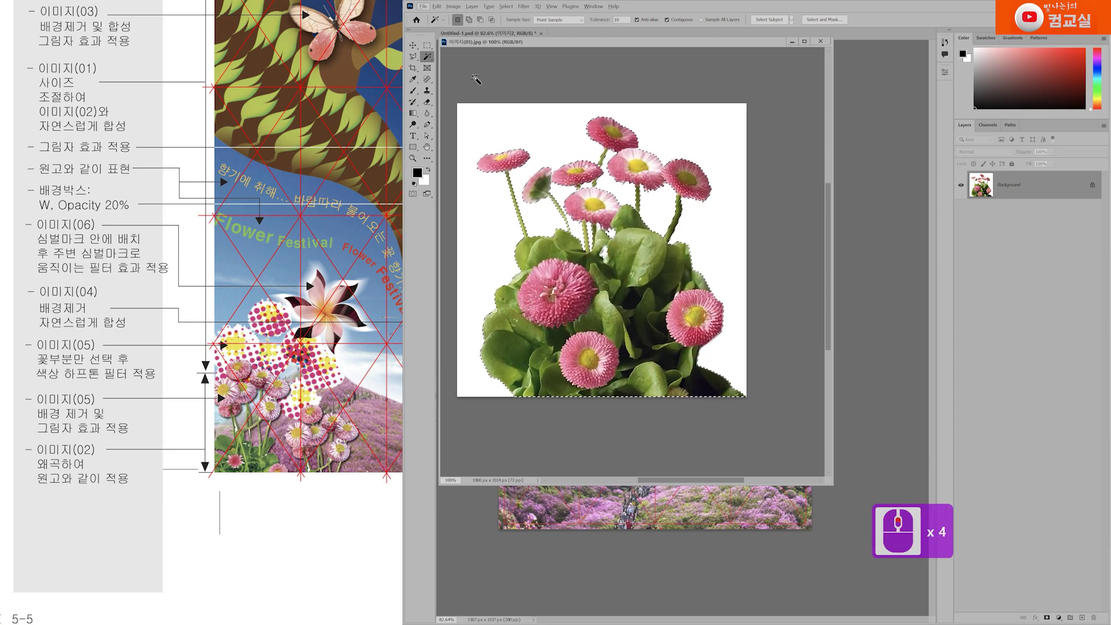
Step: Subtract the leftover shadow area at the plant's lower-right edge from the selection with the Polygonal Lasso
click(413, 56)
click(457, 64)
click(625, 222)
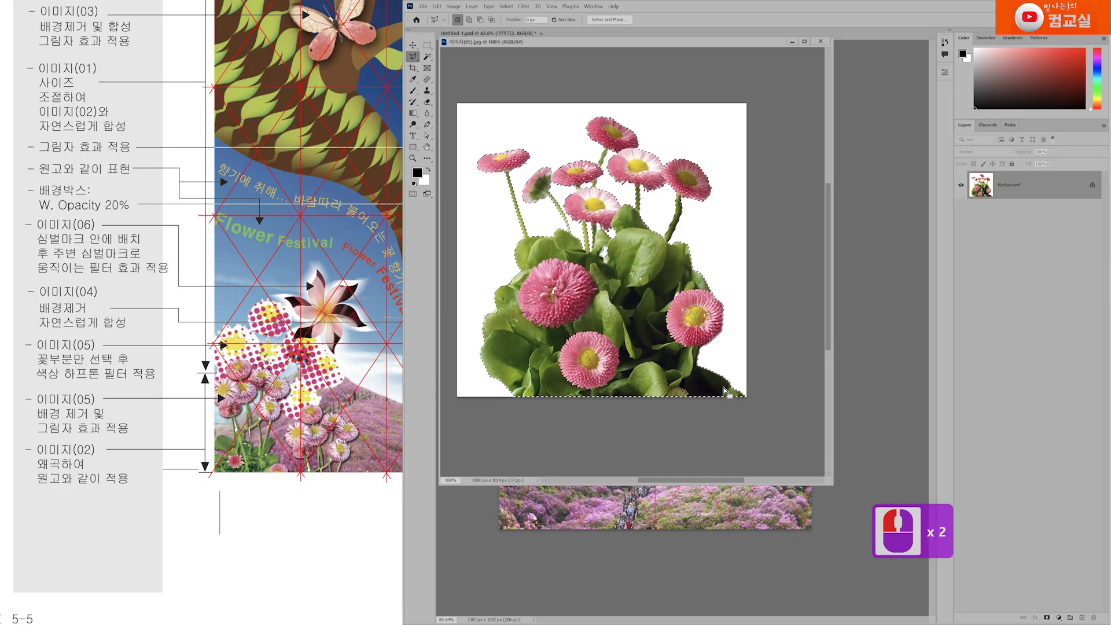
alt+click(766, 364)
alt+click(700, 360)
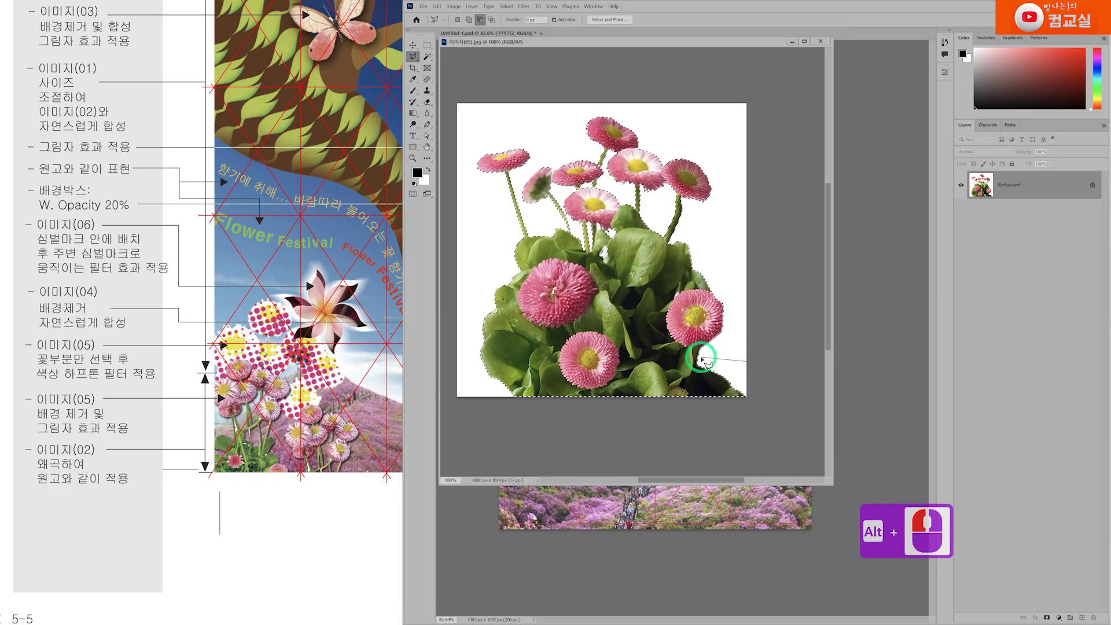
alt+click(774, 426)
alt+click(767, 361)
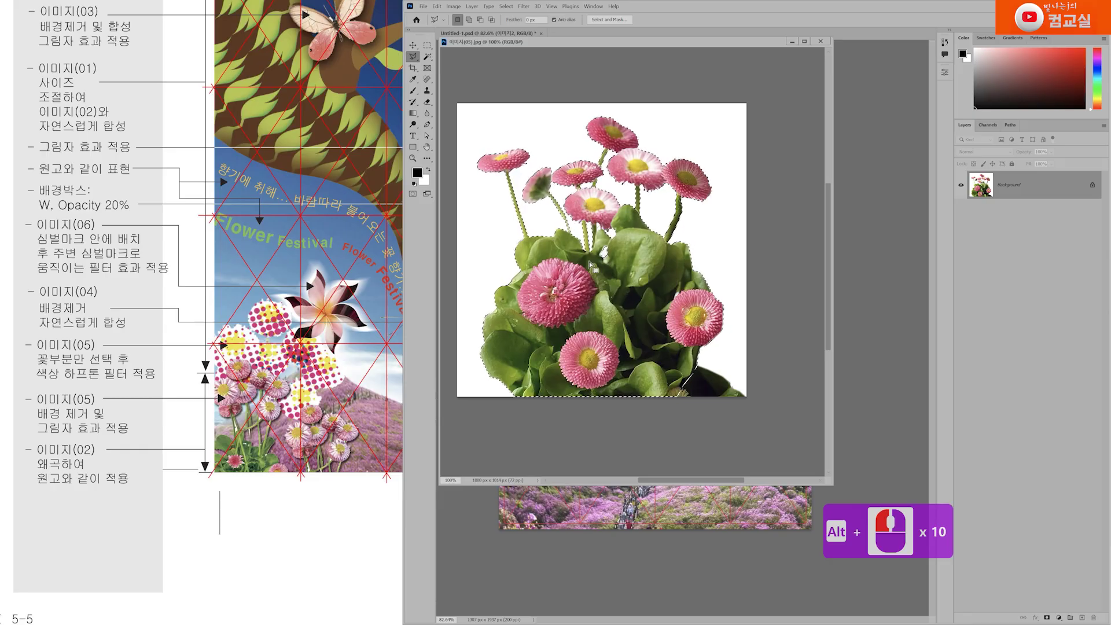
Step: Move the selected flower plant into the poster document and close the source picture
key(v)
click(611, 317)
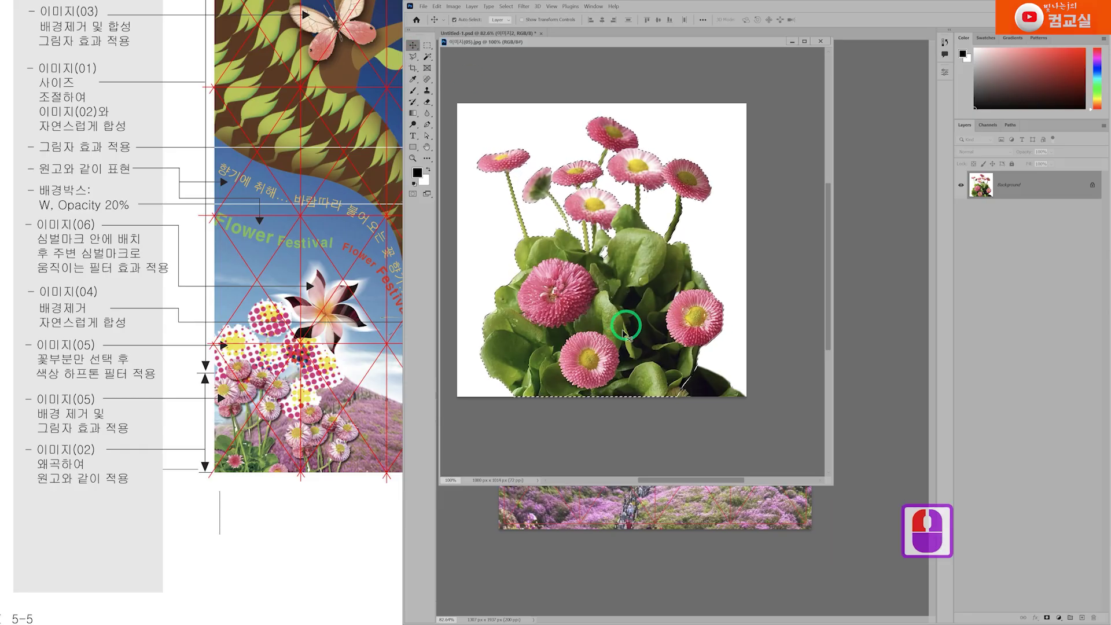
drag(622, 327, 686, 523)
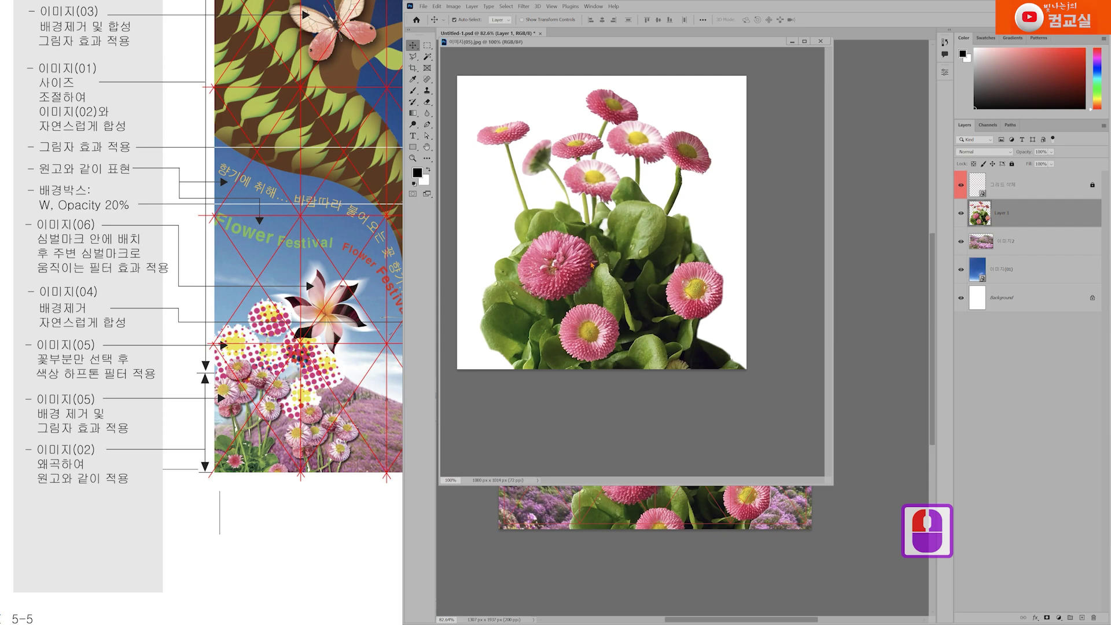
click(822, 42)
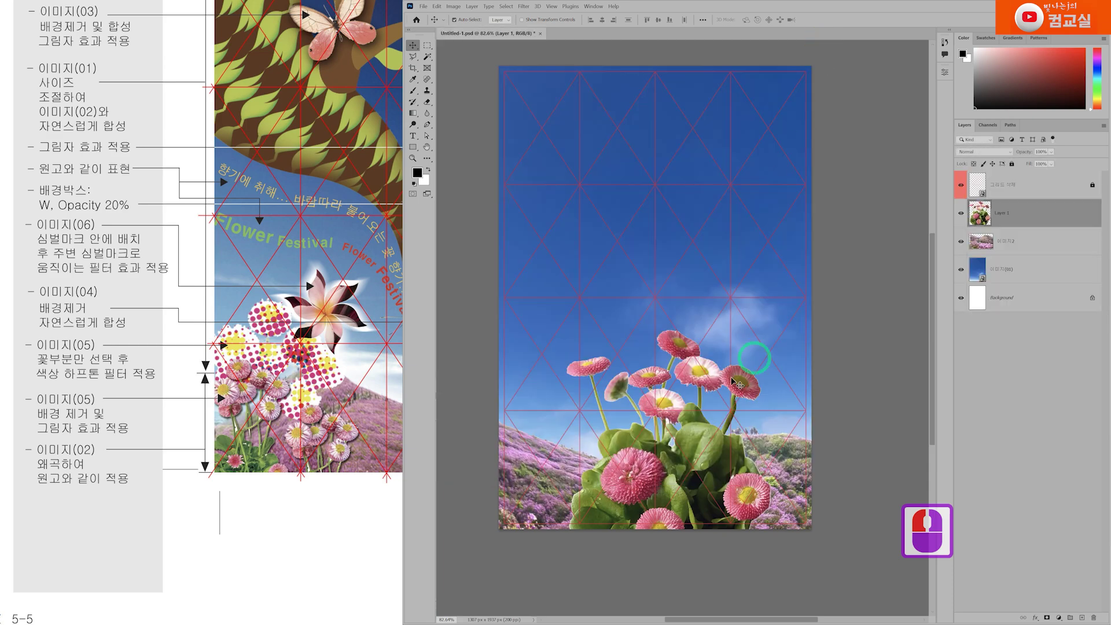
Step: Rename the new plant layer as 이미지5 and move the plant up so its full base sits above the poster's lower edge
double_click(1002, 213)
text(이)
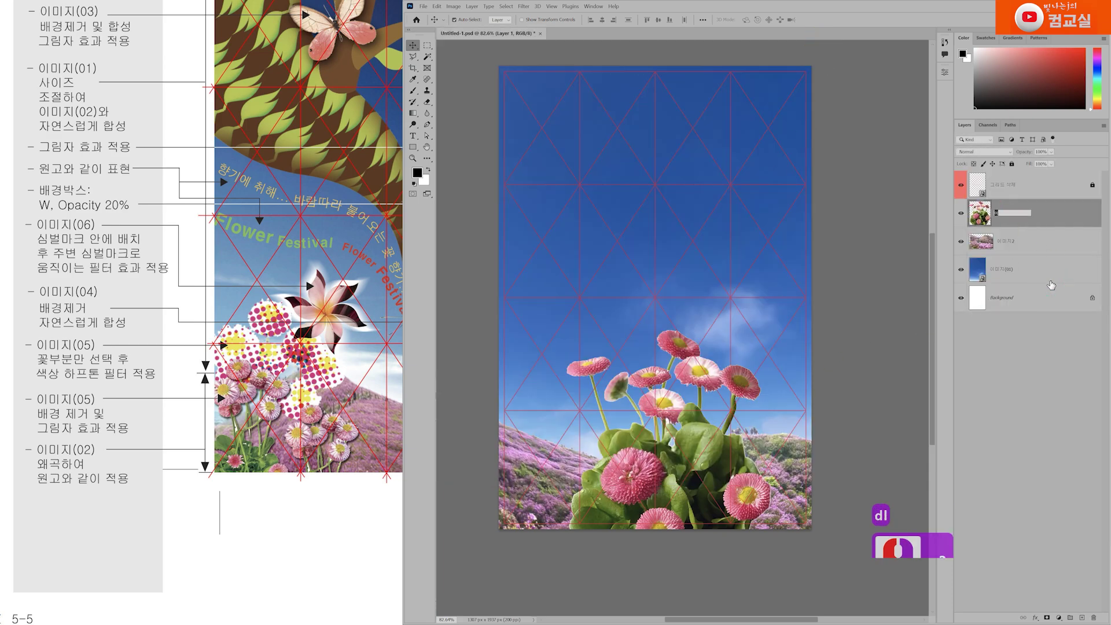
text(미지5)
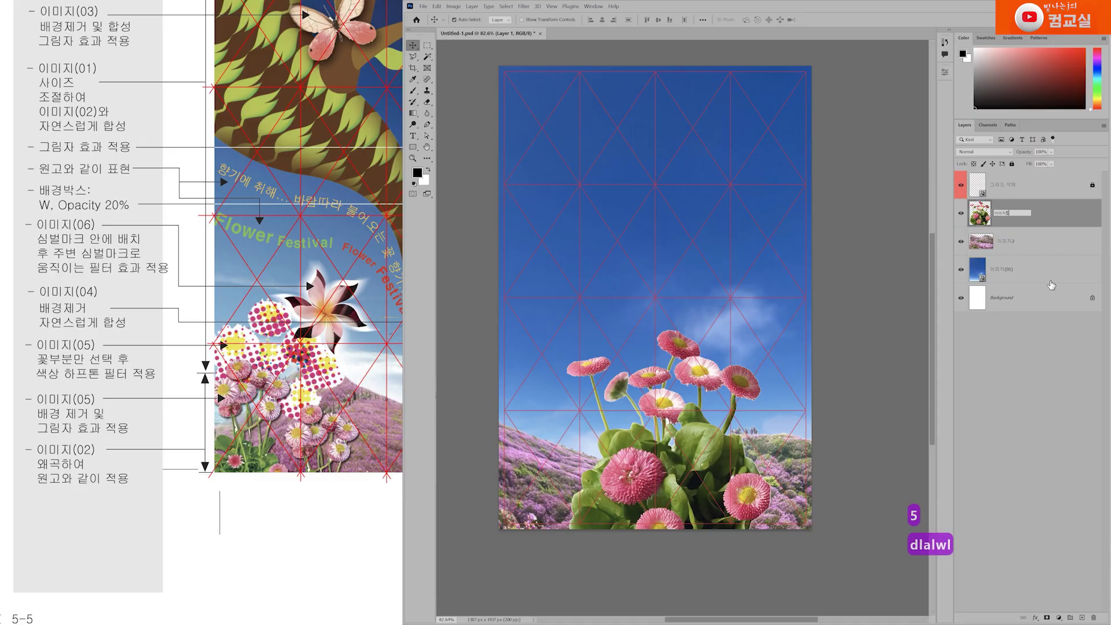
key(Return)
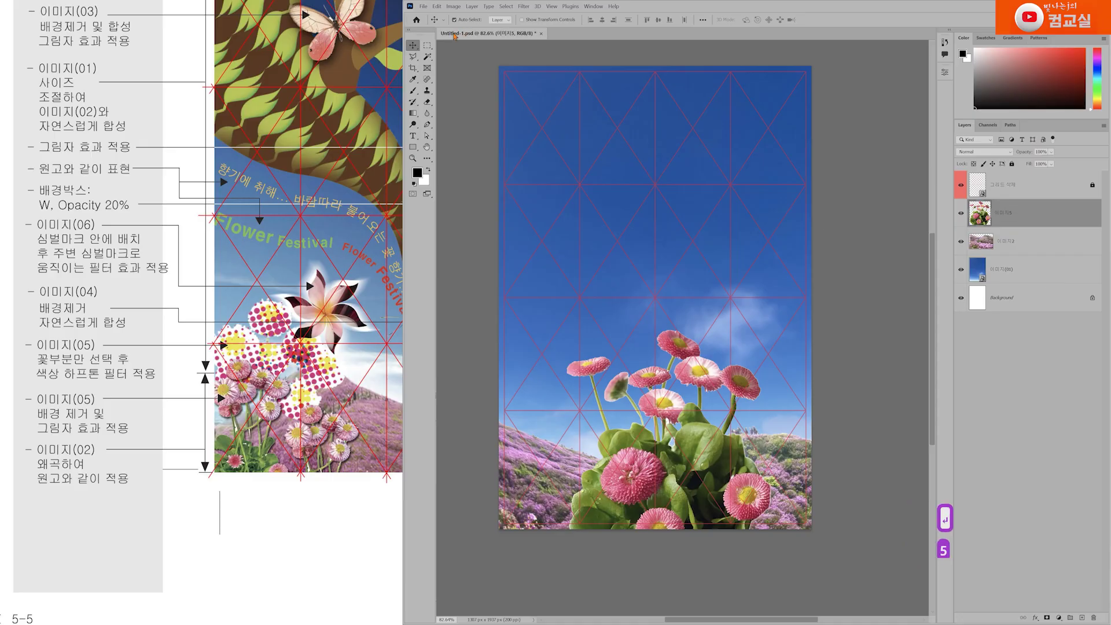
drag(697, 458, 655, 408)
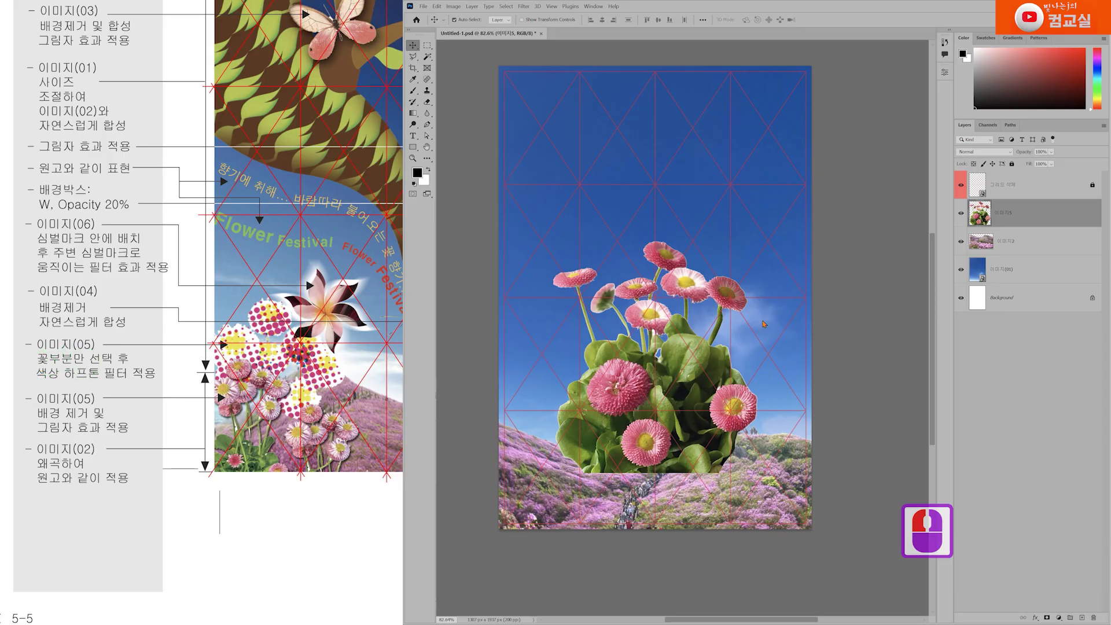
Step: Outline the upper flower heads with the Polygonal Lasso, leaving out the far-left bloom, and copy them to a new layer
double_click(412, 158)
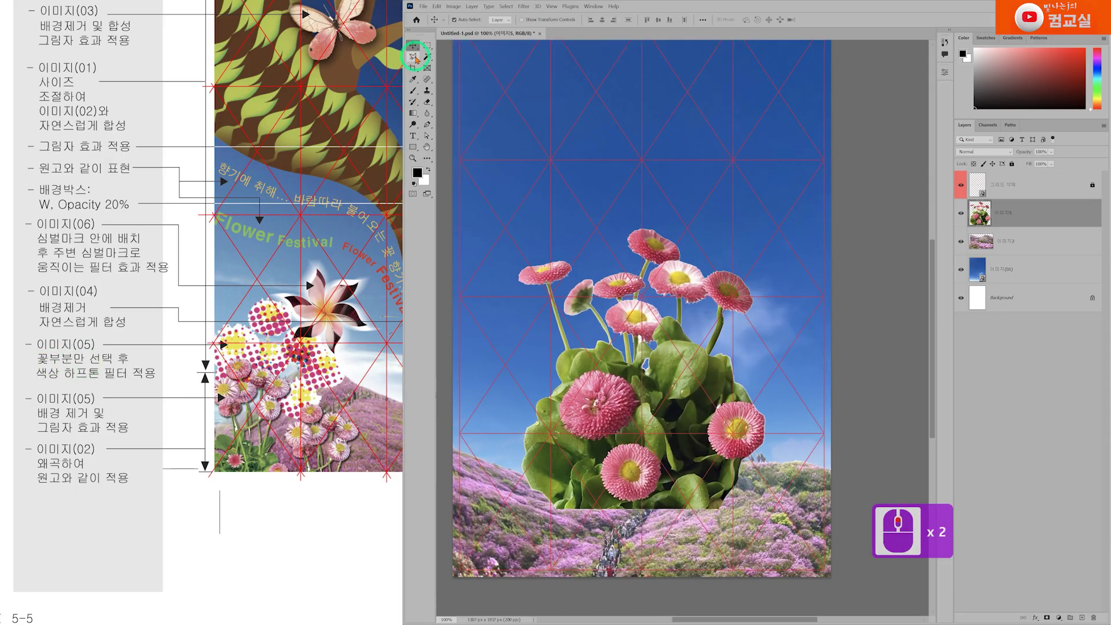
mouse_move(413, 57)
mouse_down()
mouse_move(463, 76)
mouse_move(453, 66)
mouse_up()
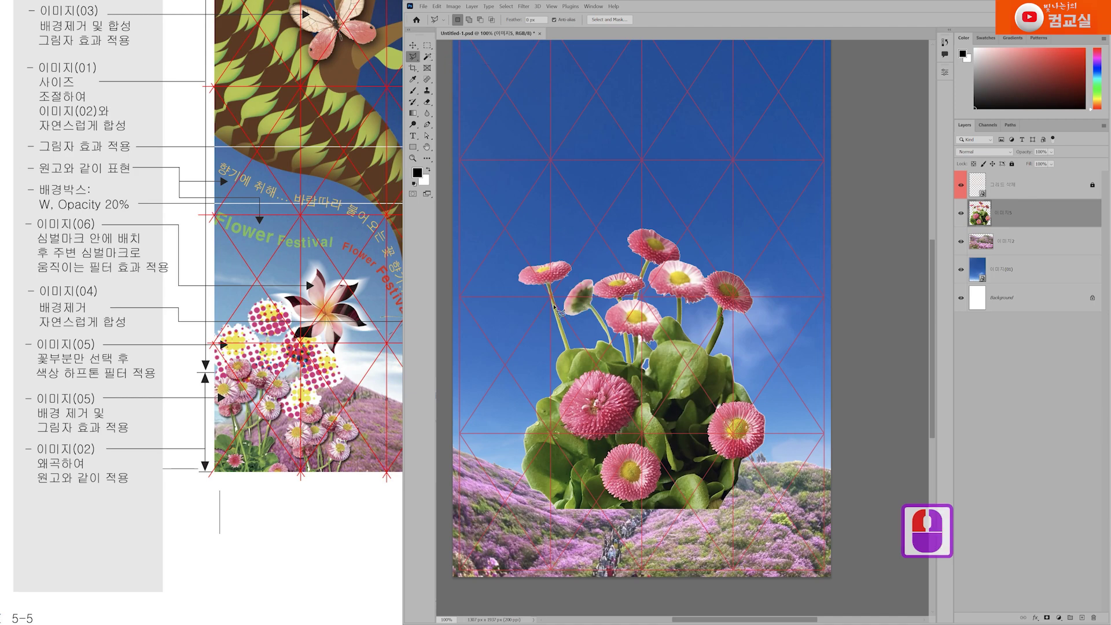
click(585, 267)
click(562, 294)
click(562, 313)
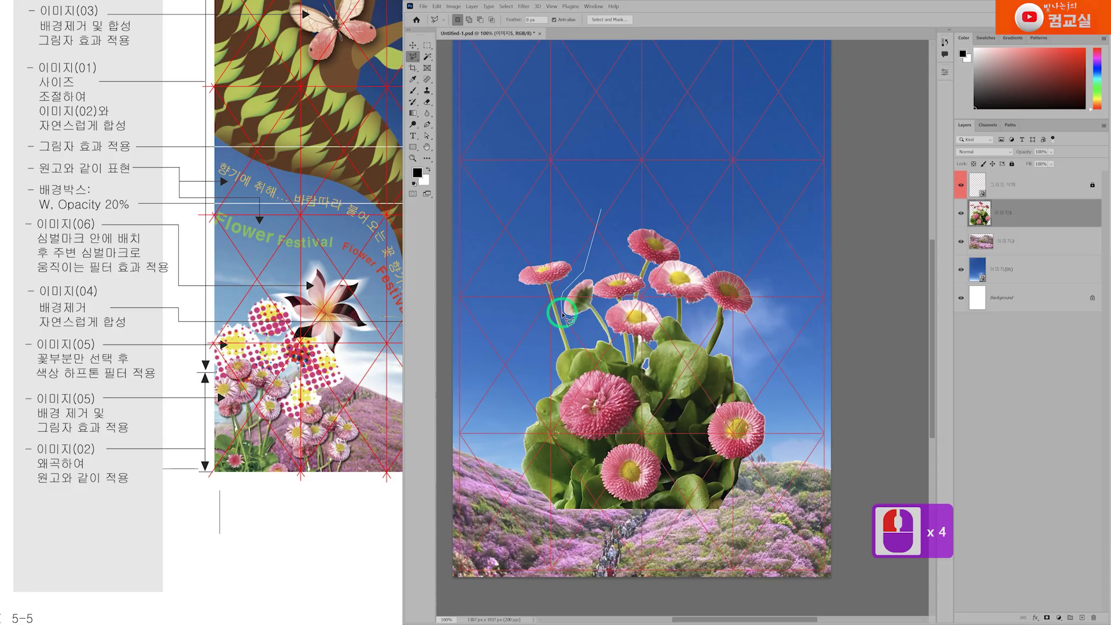
click(576, 318)
click(588, 312)
click(590, 313)
click(595, 314)
click(601, 316)
click(607, 319)
click(615, 328)
click(622, 335)
click(638, 336)
click(649, 332)
click(662, 323)
click(667, 314)
click(674, 302)
click(688, 305)
click(706, 301)
click(722, 306)
click(742, 320)
click(764, 313)
click(755, 250)
click(683, 218)
click(614, 202)
click(602, 209)
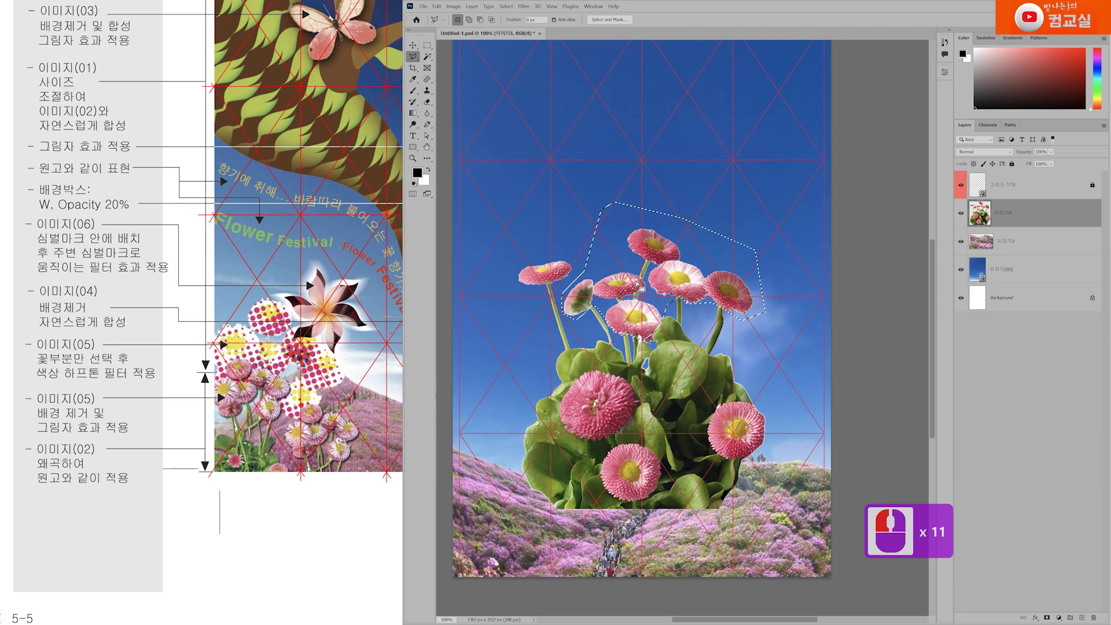
key(ctrl+j)
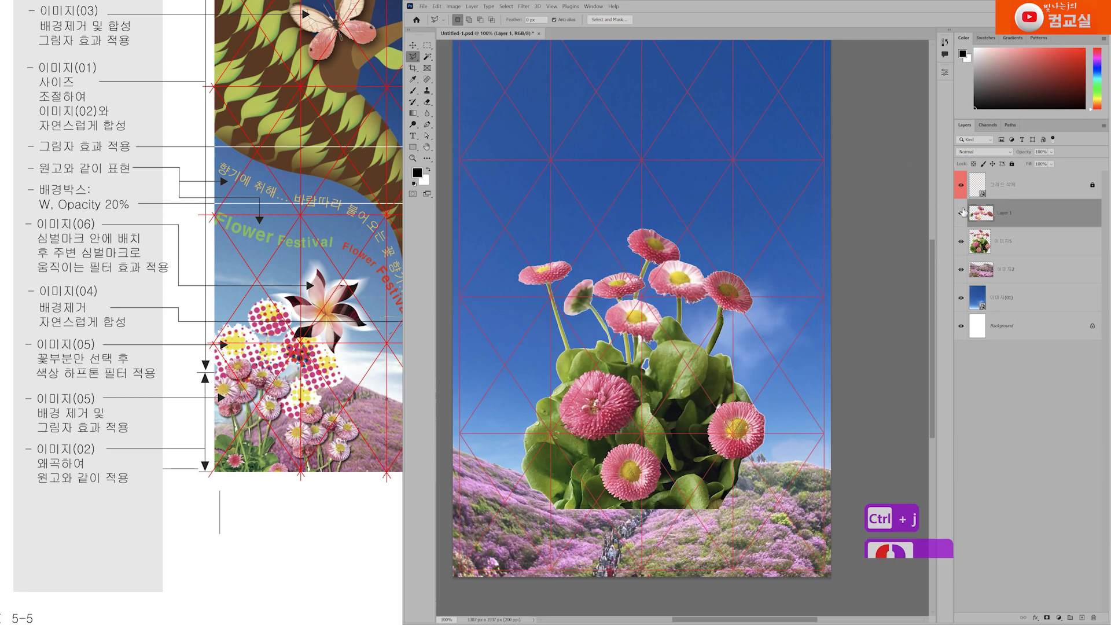
Step: Rename the copied flower-head layer as 꽃부분 and hide both it and the 이미지5 layer
click(1024, 247)
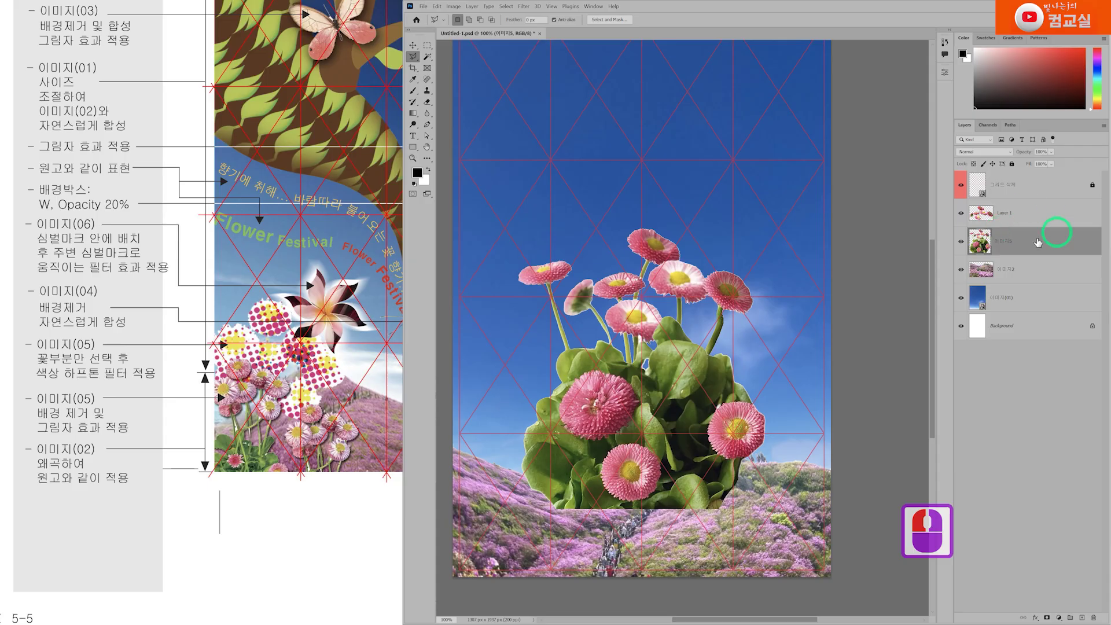
click(962, 245)
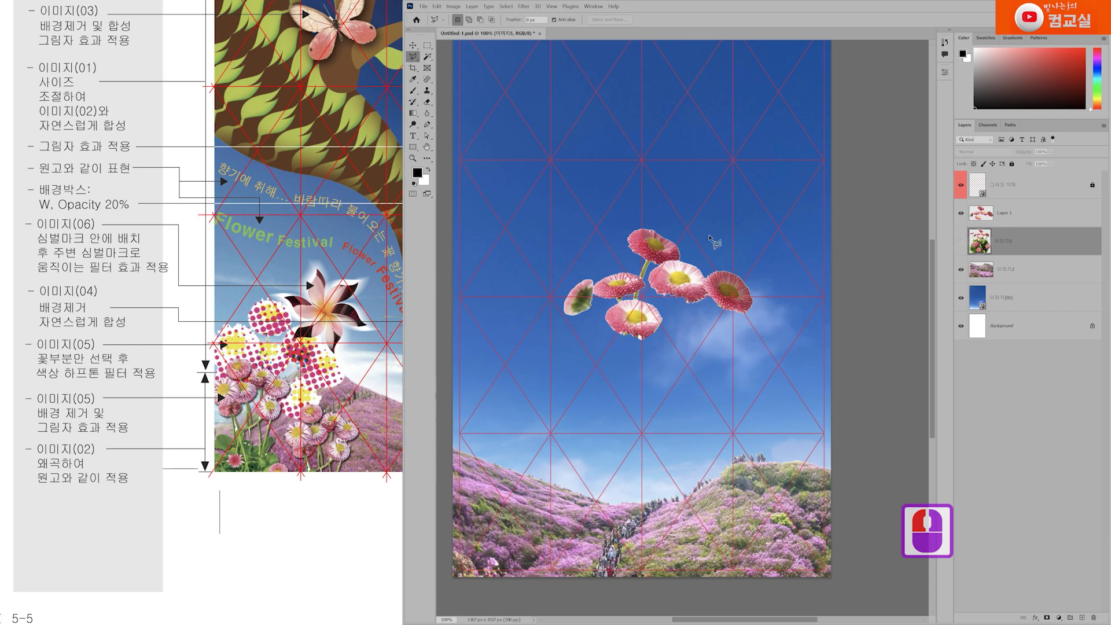
click(1004, 214)
double_click(1003, 213)
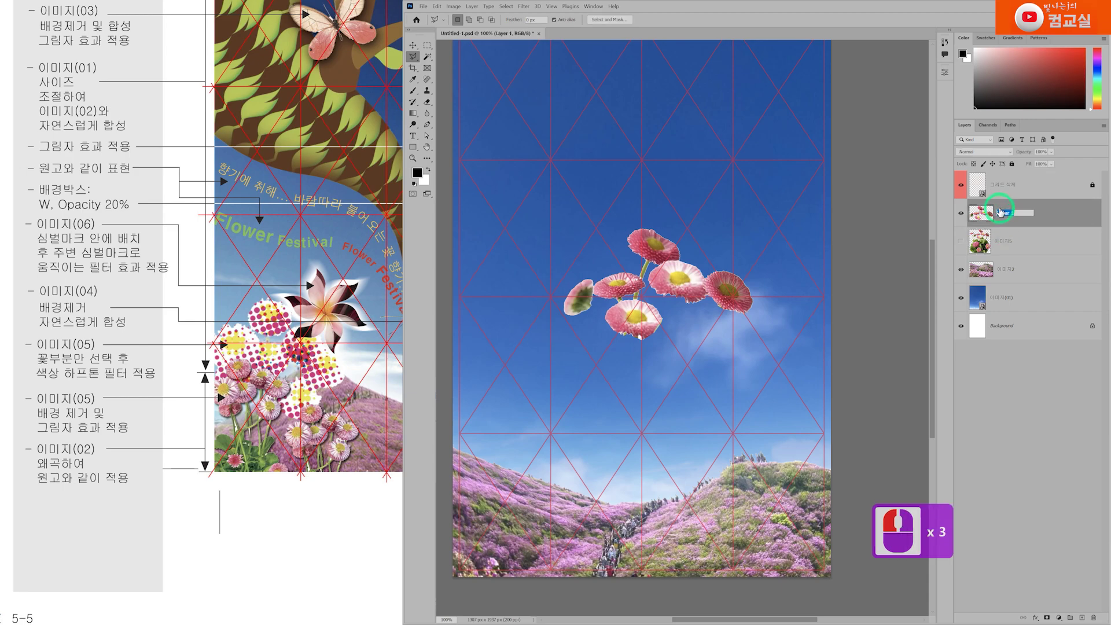
text(꽃부분)
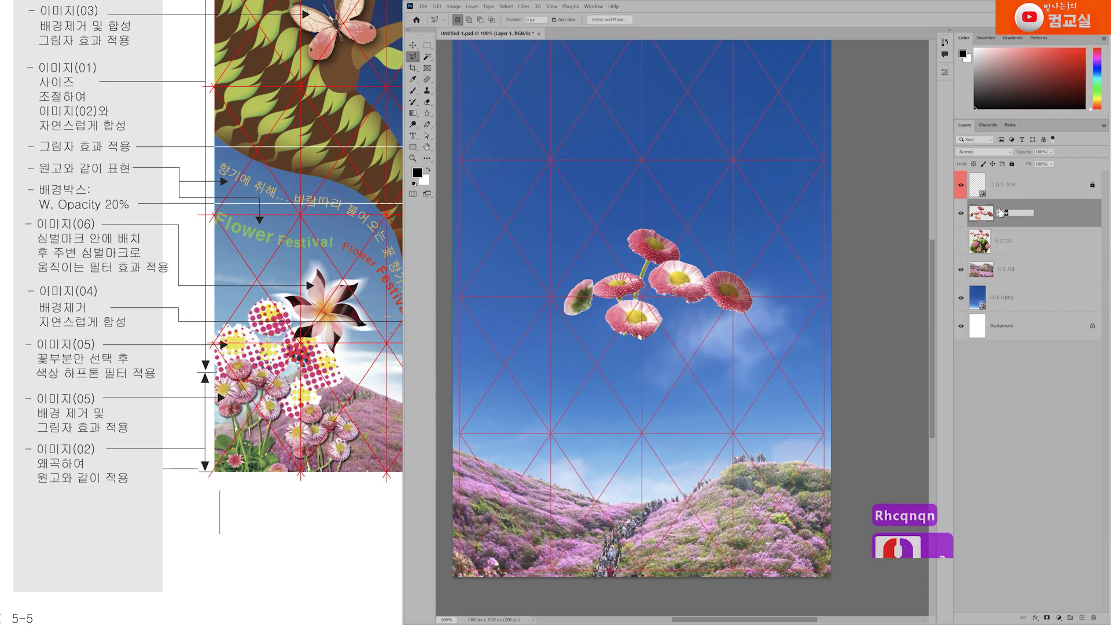
key(Return)
click(962, 214)
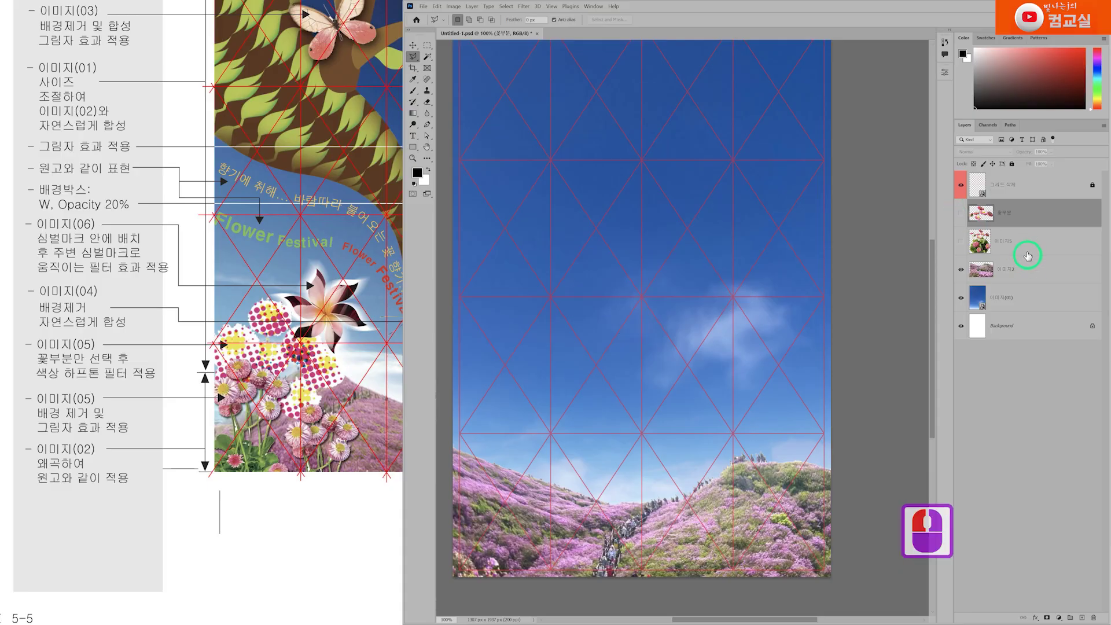
Step: Show the 이미지5 layer again and use Free Transform to shrink and narrow the plant into the poster's lower-left corner
click(978, 246)
click(962, 242)
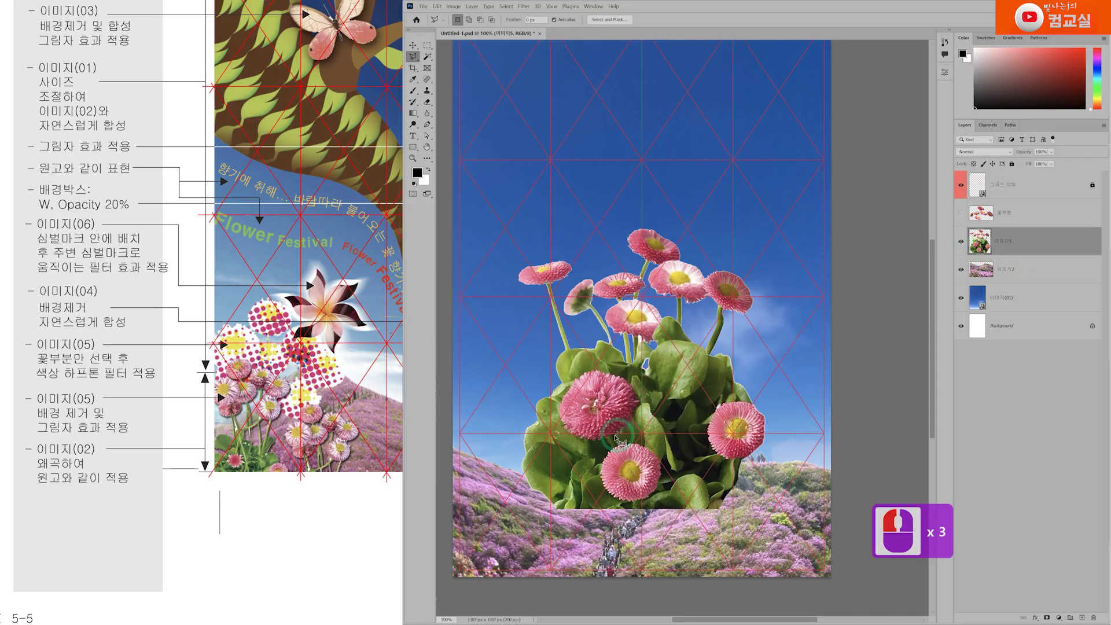
key(ctrl+t)
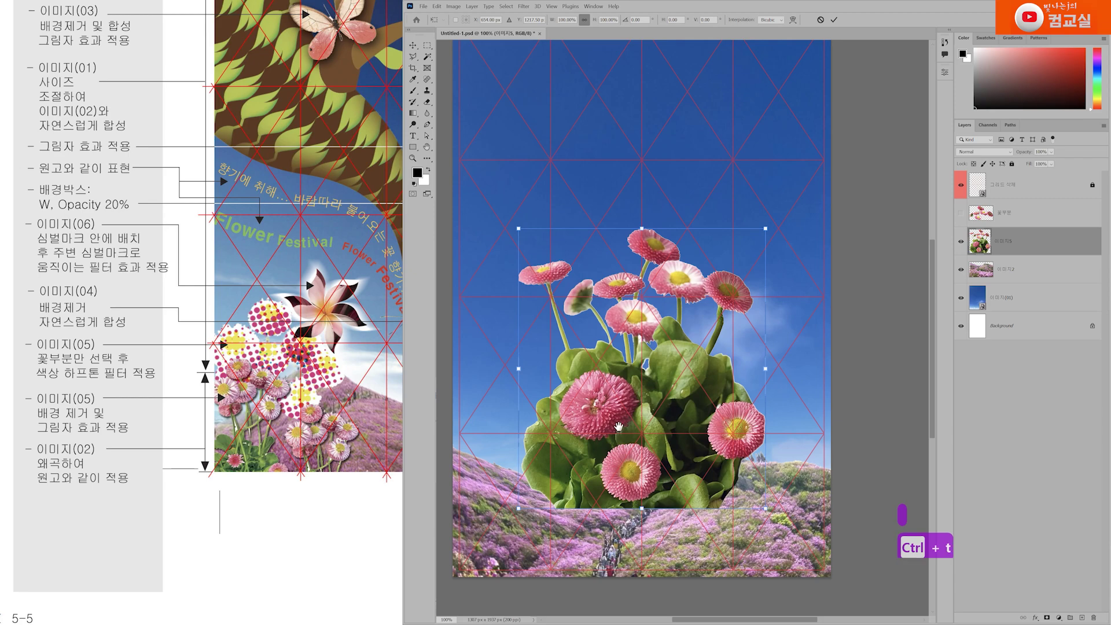
scroll(666, 376, down, 3)
drag(711, 322, 656, 438)
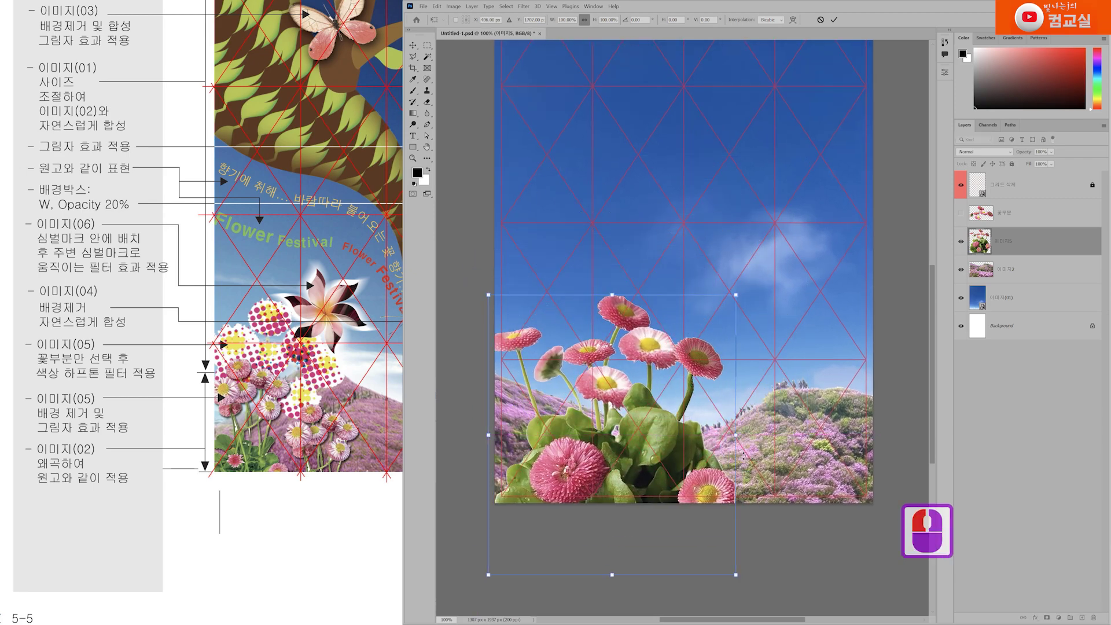
drag(738, 442, 583, 456)
drag(599, 522, 642, 570)
drag(640, 464, 605, 466)
drag(567, 479, 565, 480)
key(Return)
key(l)
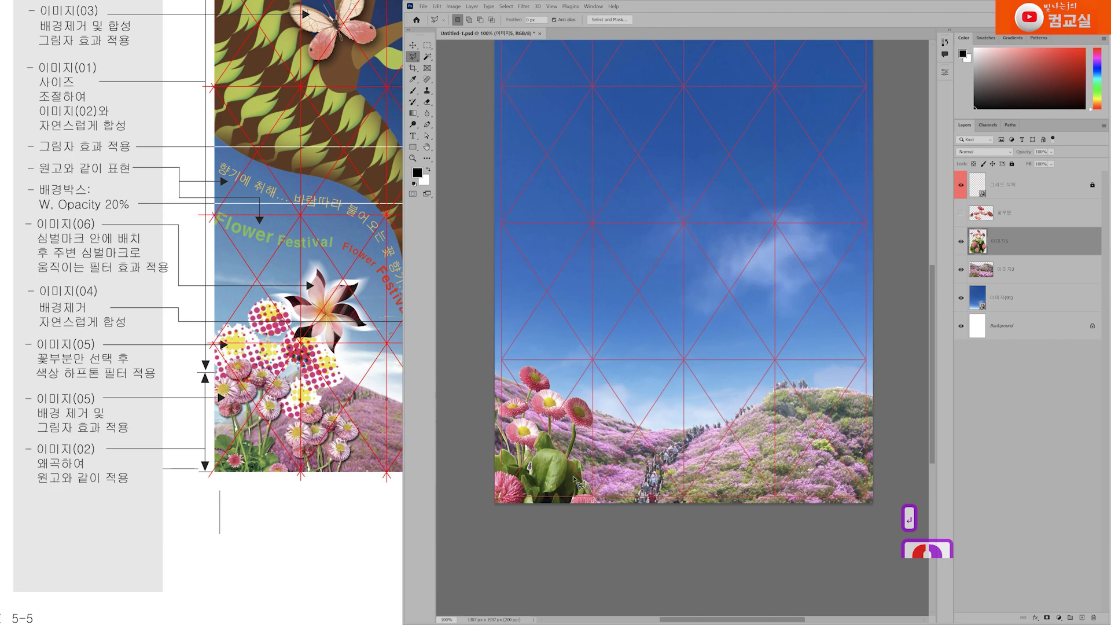
Step: Add a Drop Shadow layer style to 이미지5 and reset its settings to the defaults
click(1055, 248)
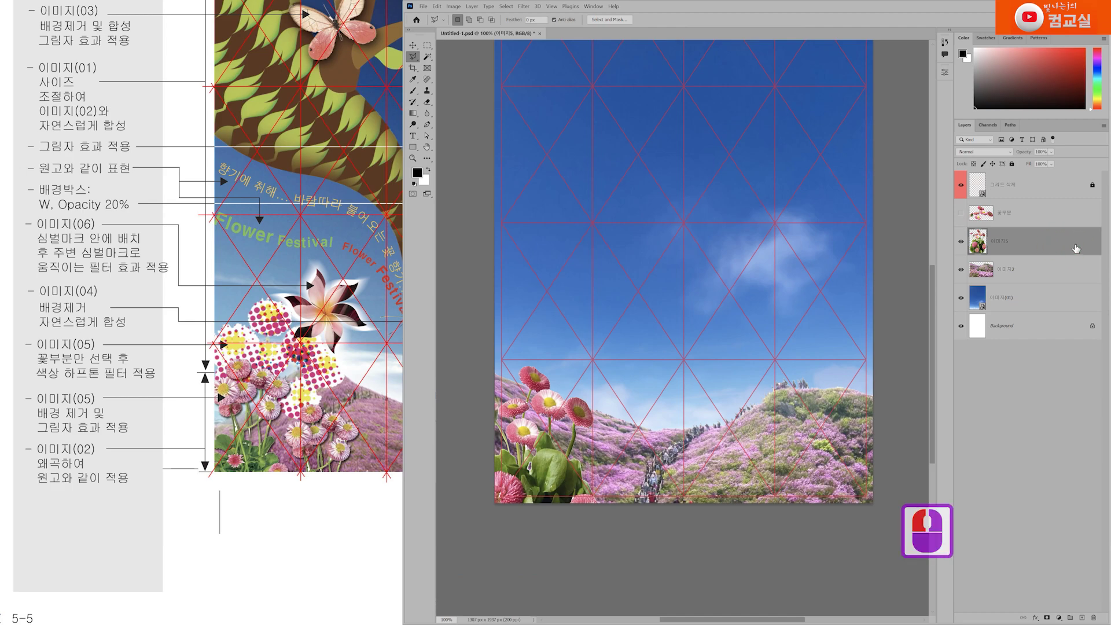
click(1062, 248)
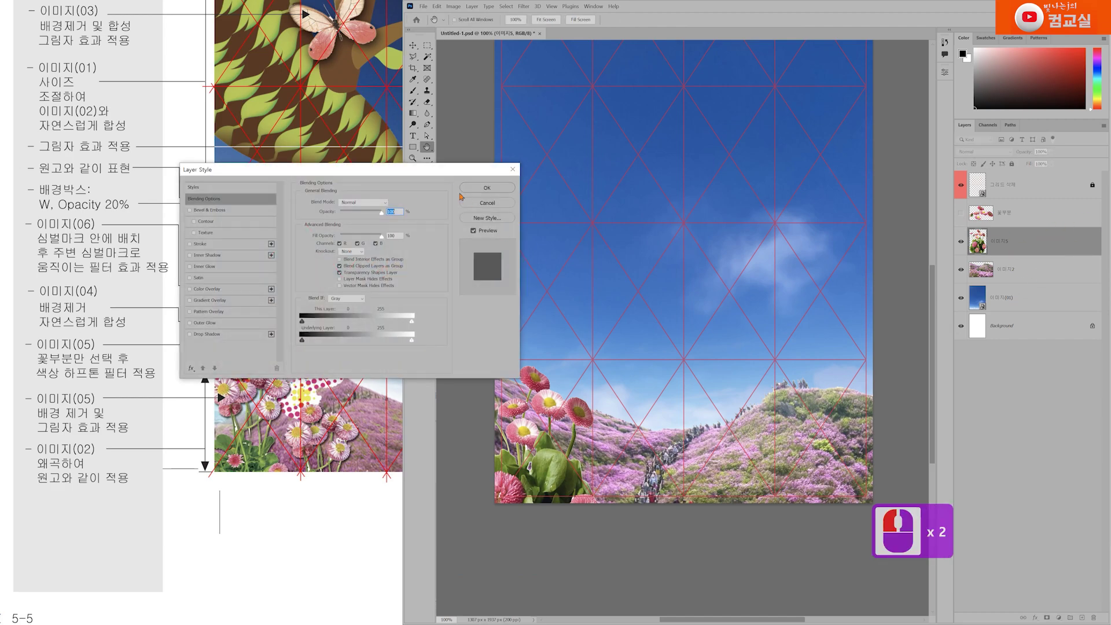
drag(432, 172, 815, 174)
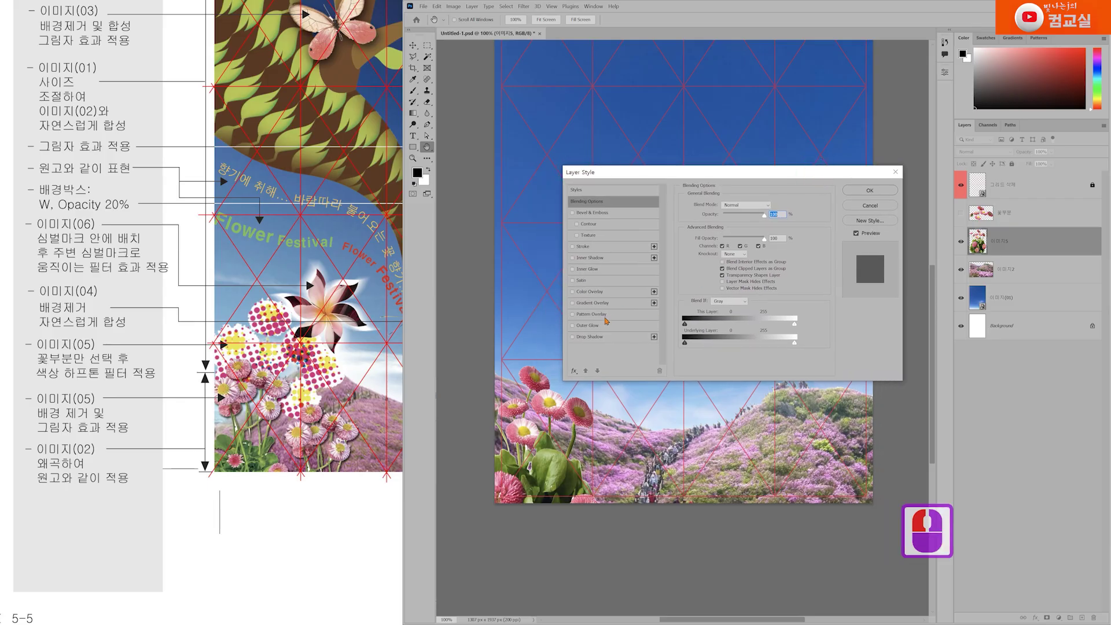
click(589, 340)
click(591, 362)
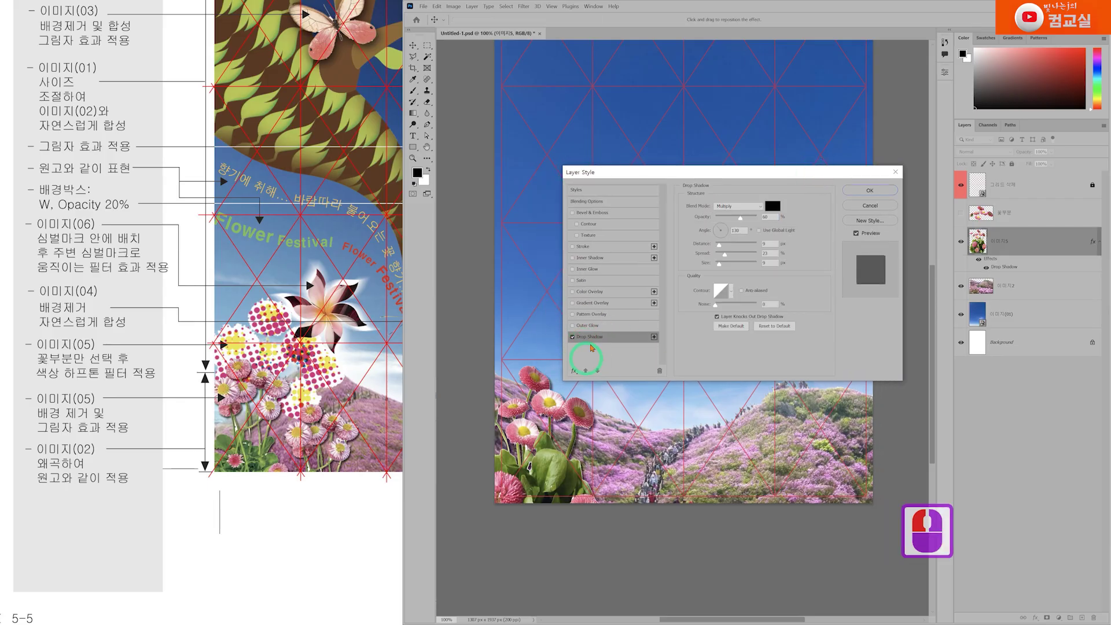
click(772, 329)
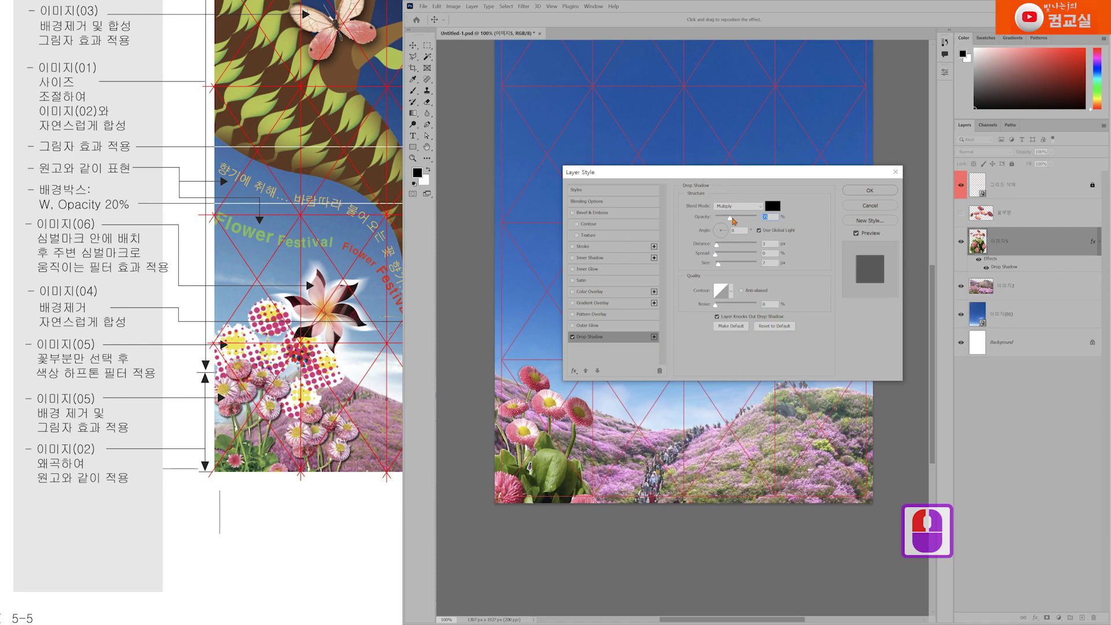
Step: Set the drop shadow to 57% opacity, 118° angle, 17 px distance and 8 px size, with Use Global Light off
drag(732, 221, 745, 224)
drag(718, 266, 720, 270)
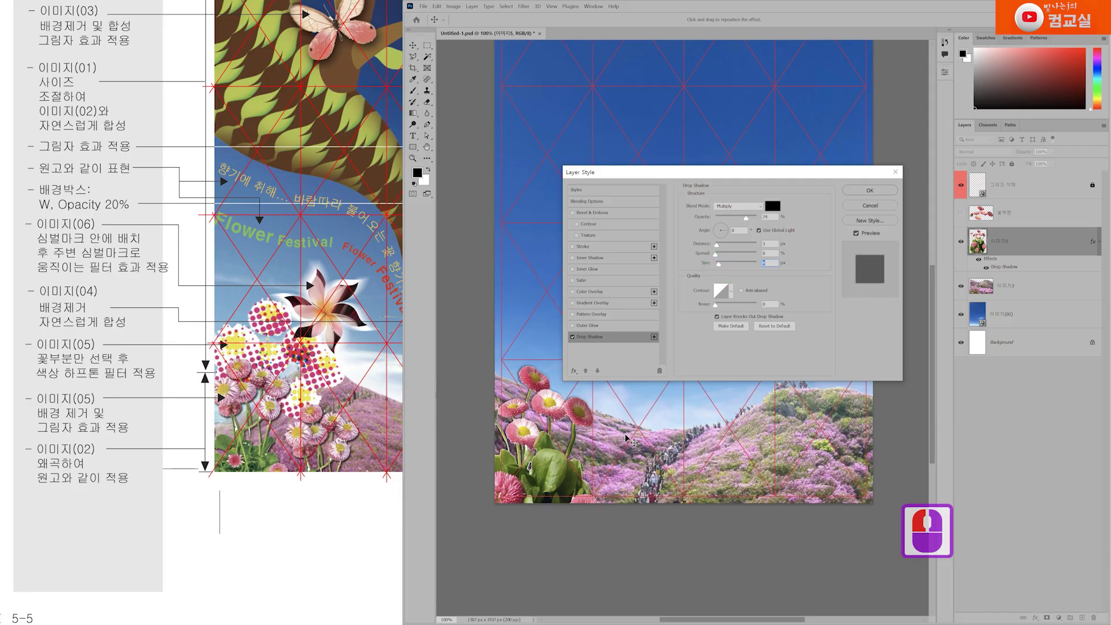
mouse_move(580, 457)
mouse_down()
mouse_move(600, 463)
mouse_move(577, 457)
mouse_up()
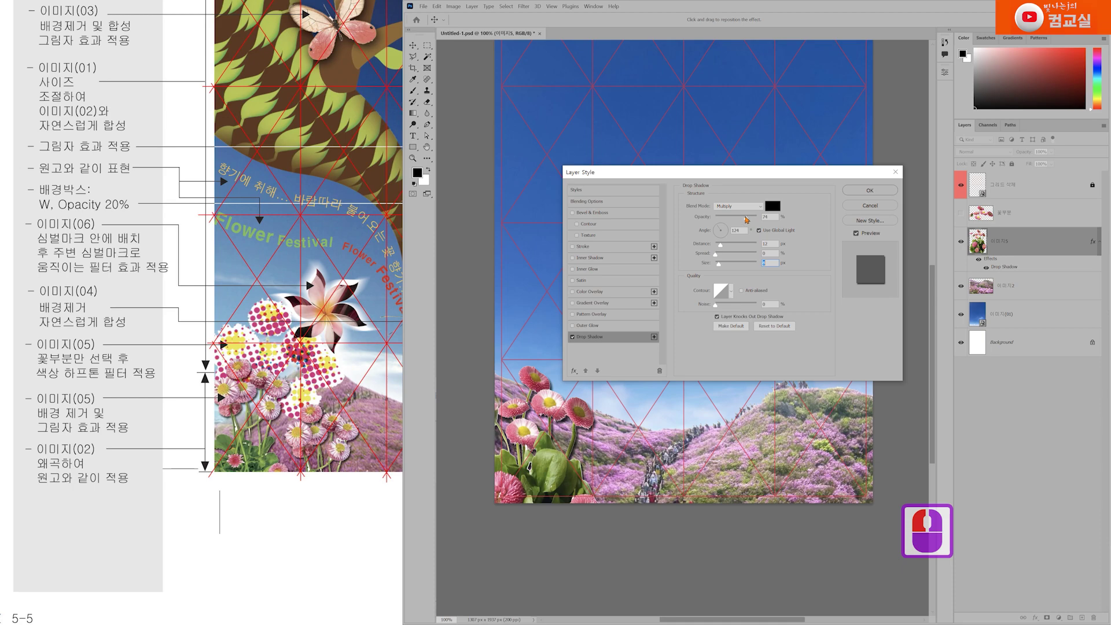
drag(744, 220, 741, 219)
click(783, 231)
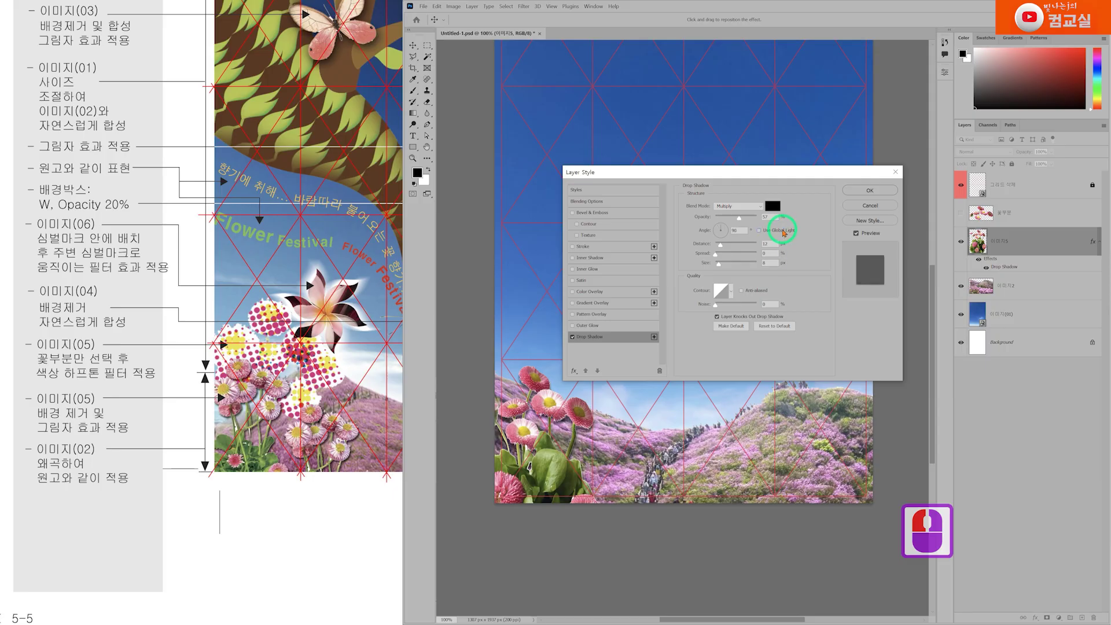
drag(584, 432, 587, 436)
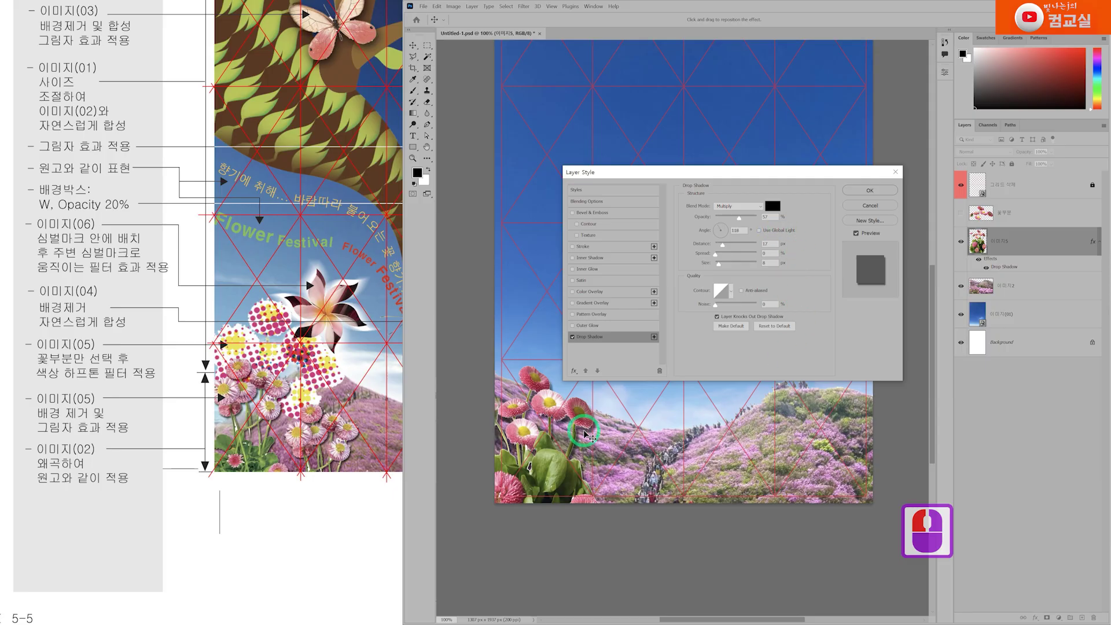
click(869, 191)
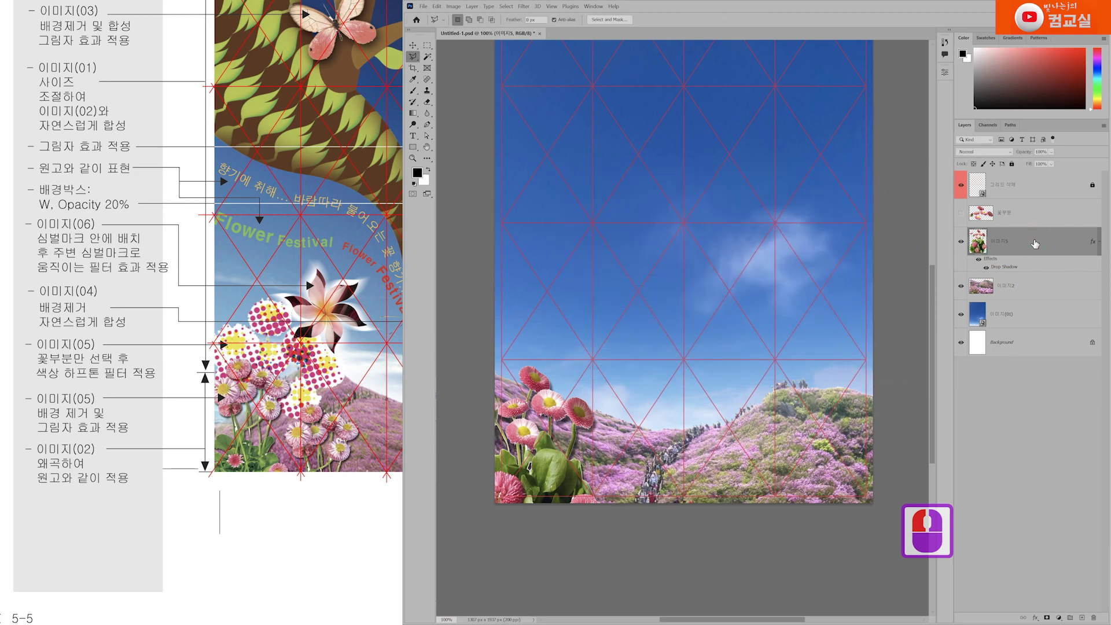
Step: Duplicate the shadowed 이미지5 layer and move the copy down and to the right of the original plant
key(ctrl+j)
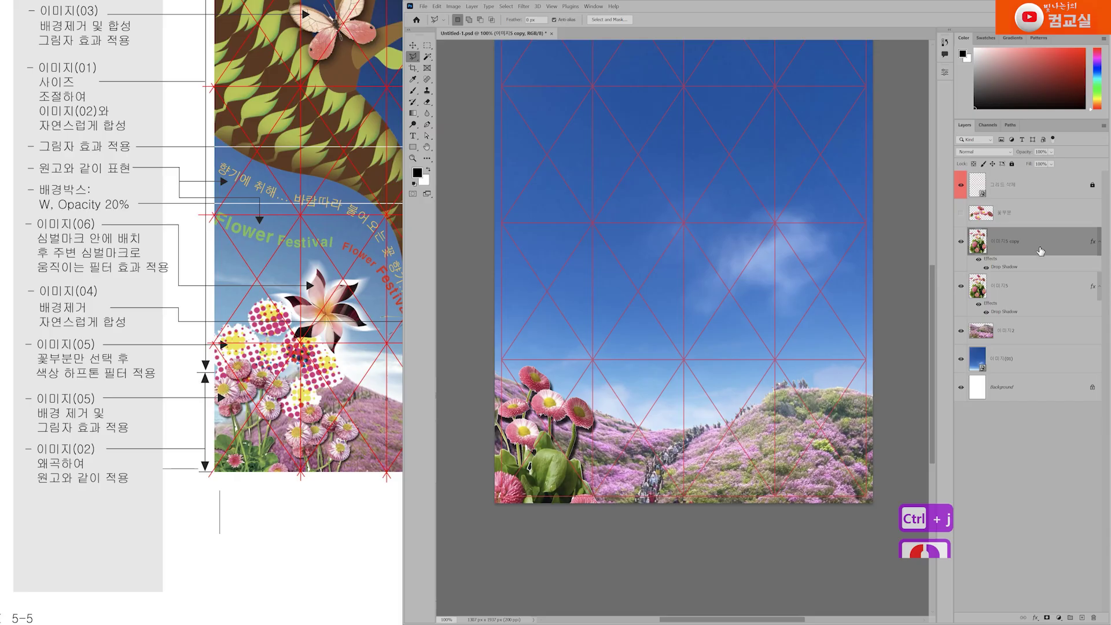
ctrl+click(978, 242)
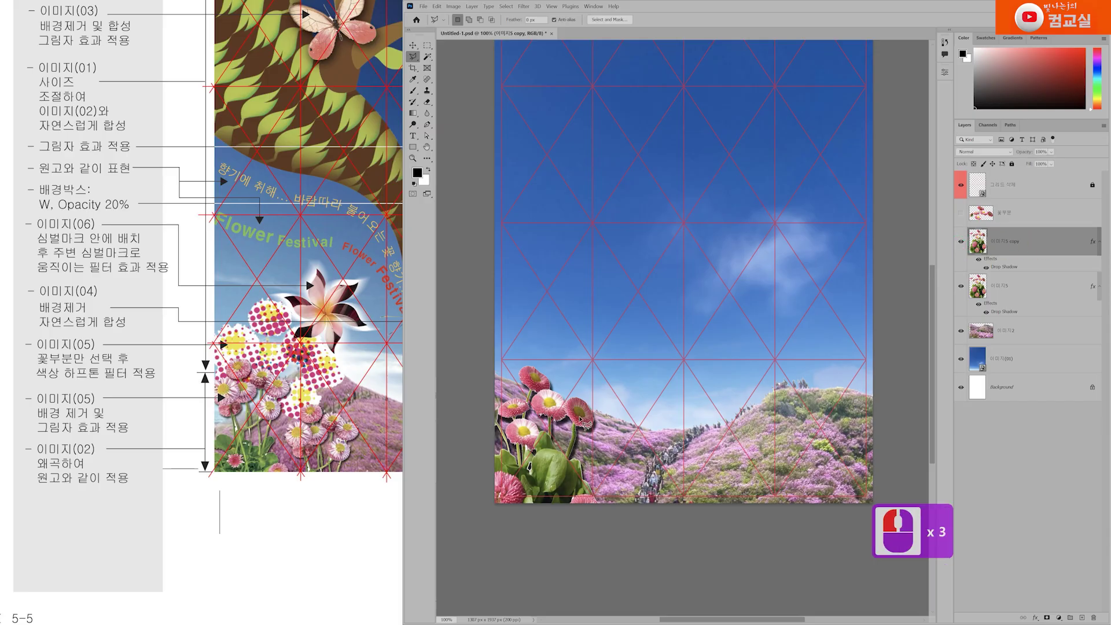
drag(580, 421, 669, 474)
Step: Use Free Transform to shrink the copied plant to about 87% and settle it beside the original along the poster's lower edge
key(ctrl+t)
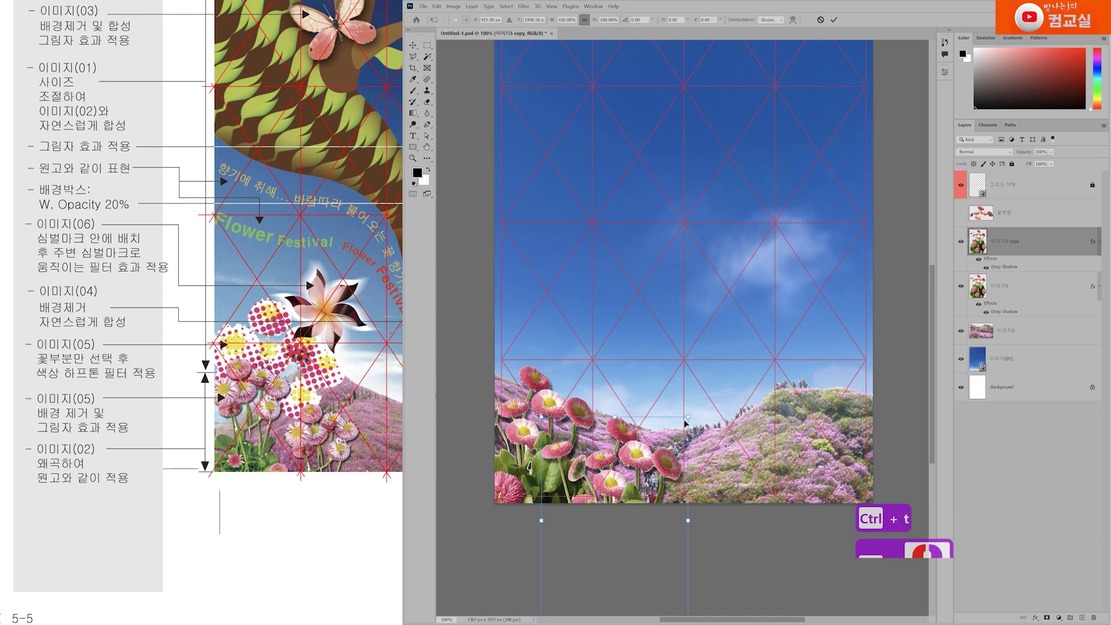
drag(686, 425, 669, 444)
click(651, 481)
mouse_move(651, 480)
mouse_down()
mouse_move(732, 449)
mouse_move(657, 478)
mouse_move(655, 459)
mouse_up()
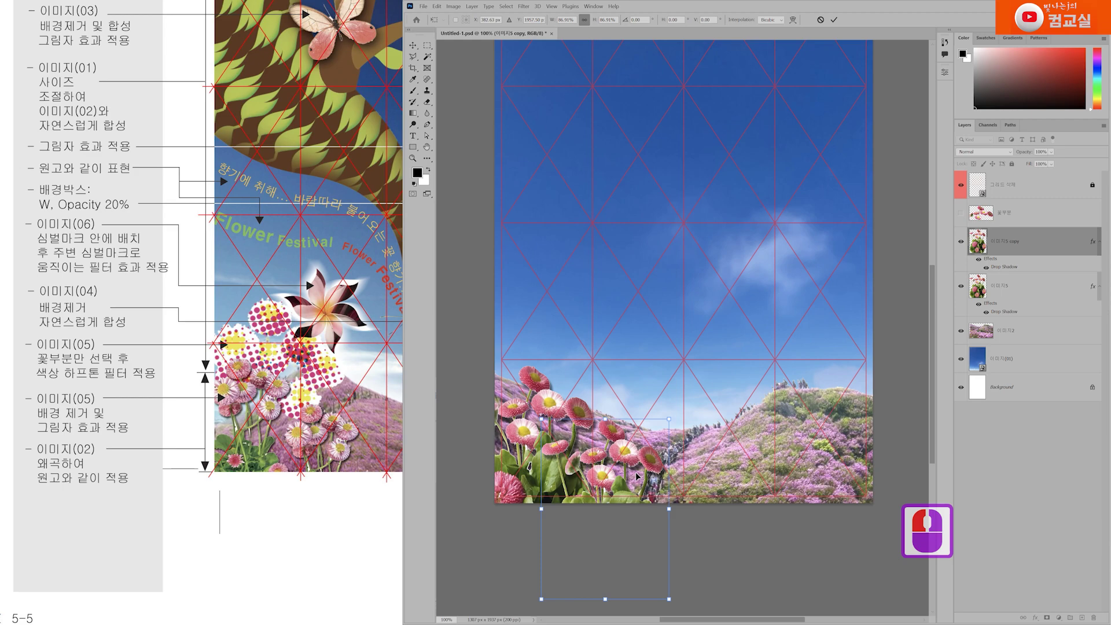
key(Return)
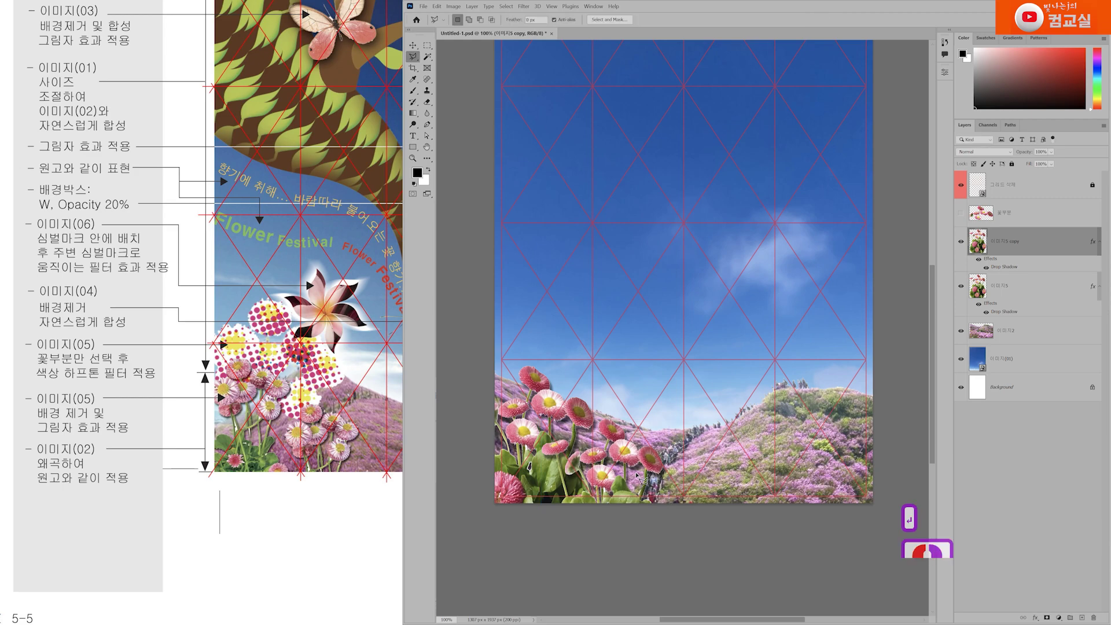
Step: Show the 꽃부분 layer and move its flower heads into the sky above the plants
mouse_move(247, 443)
mouse_down()
mouse_move(230, 446)
mouse_move(232, 457)
mouse_up()
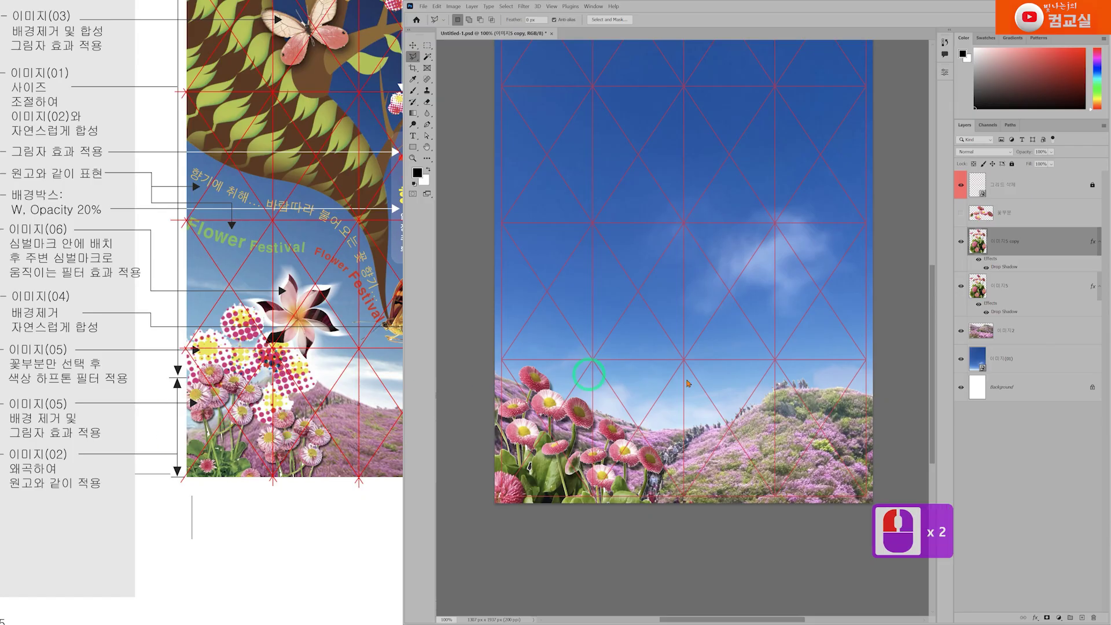
click(1036, 217)
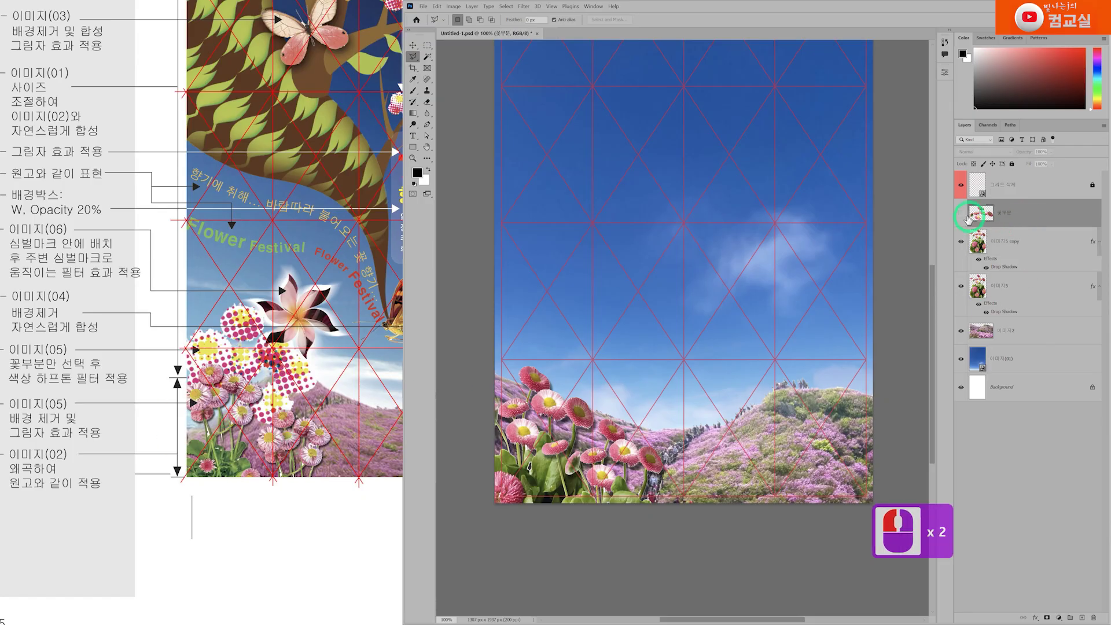
click(962, 213)
drag(728, 206, 656, 296)
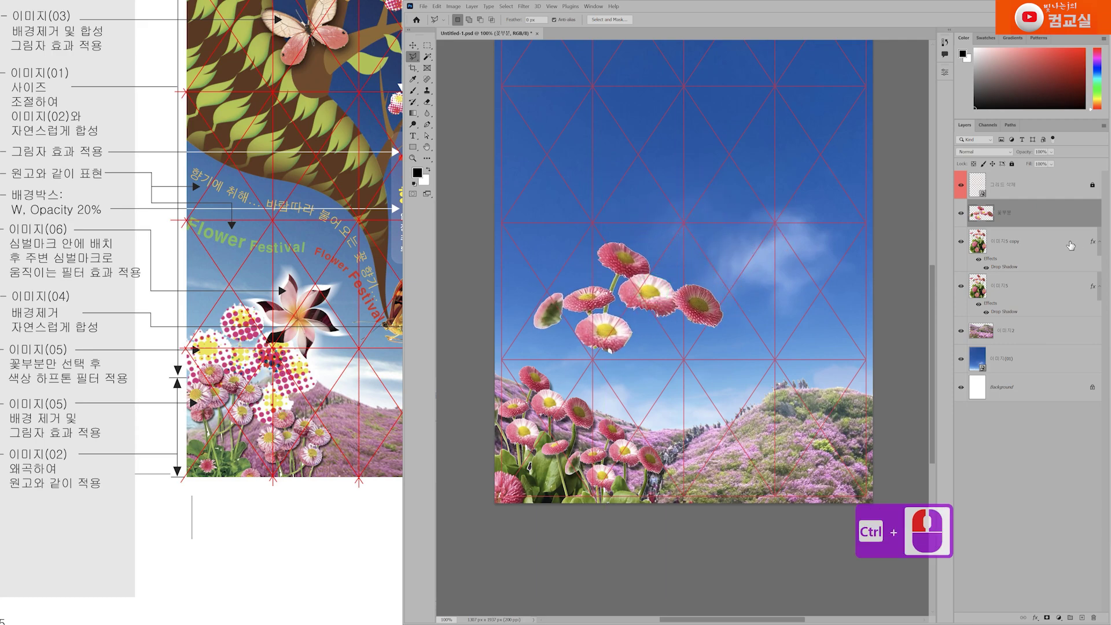
Step: Convert the 꽃부분 layer to a smart object and apply the Color Halftone filter with the default 8-pixel maximum radius
right_click(1037, 217)
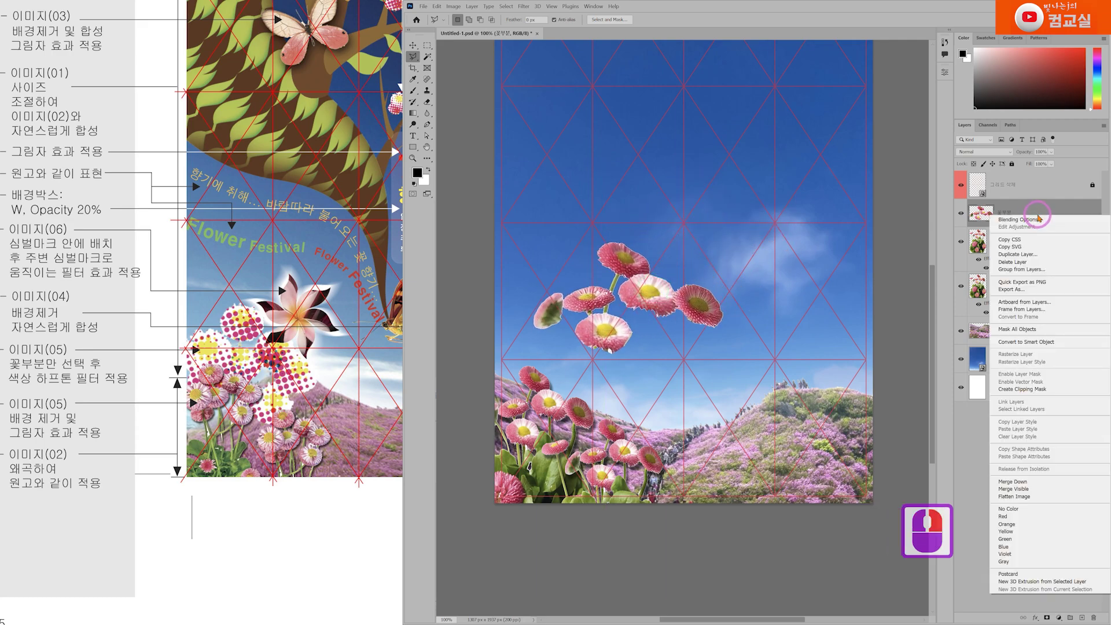
click(1038, 342)
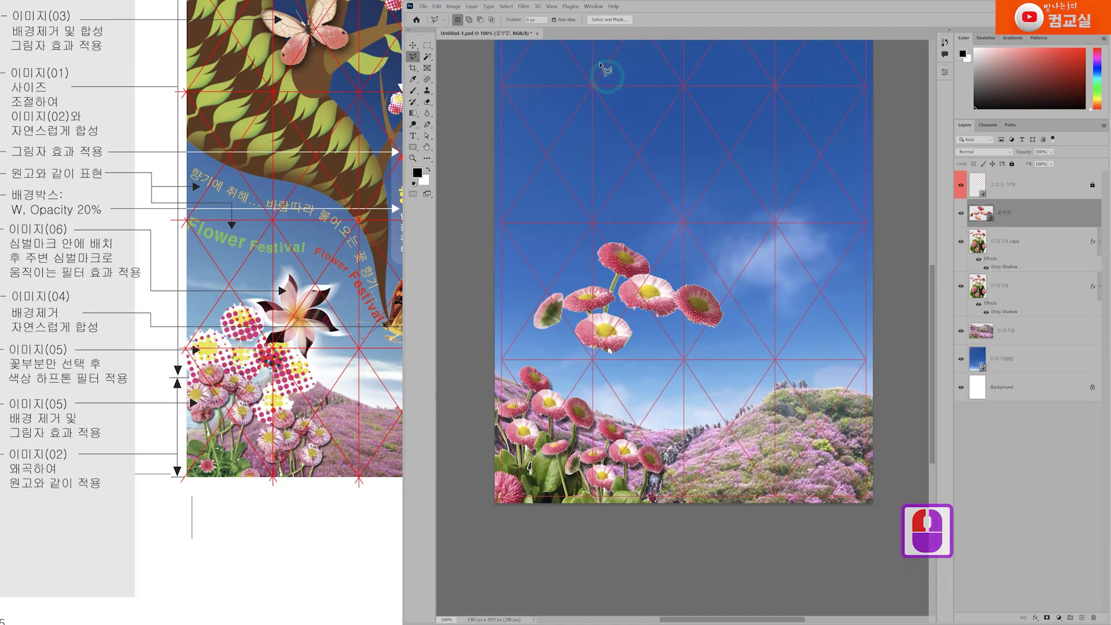
click(525, 6)
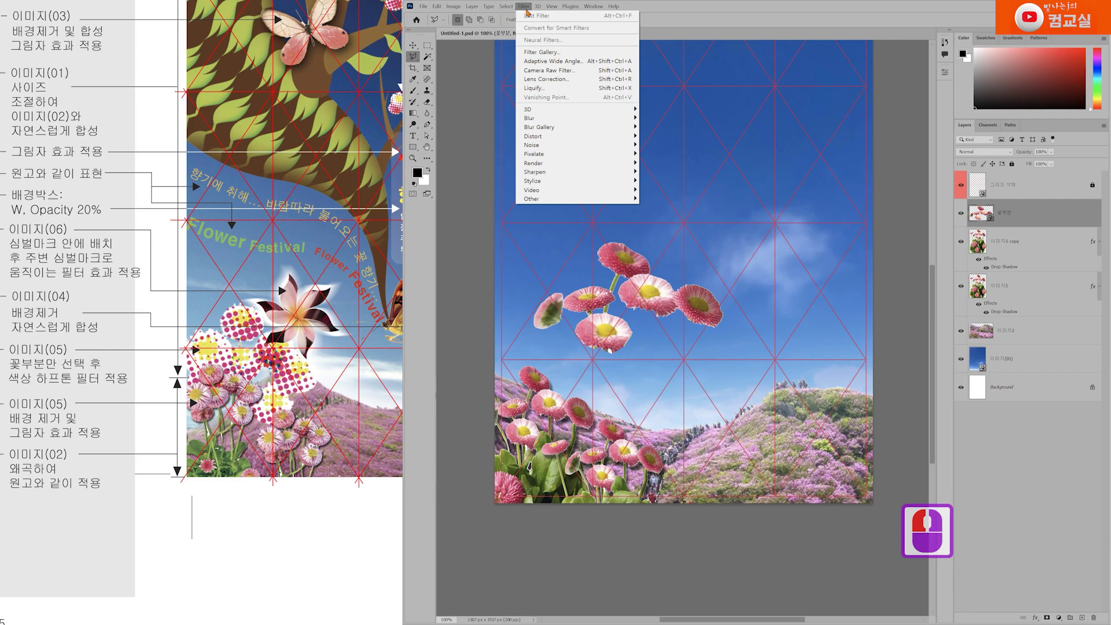
click(549, 154)
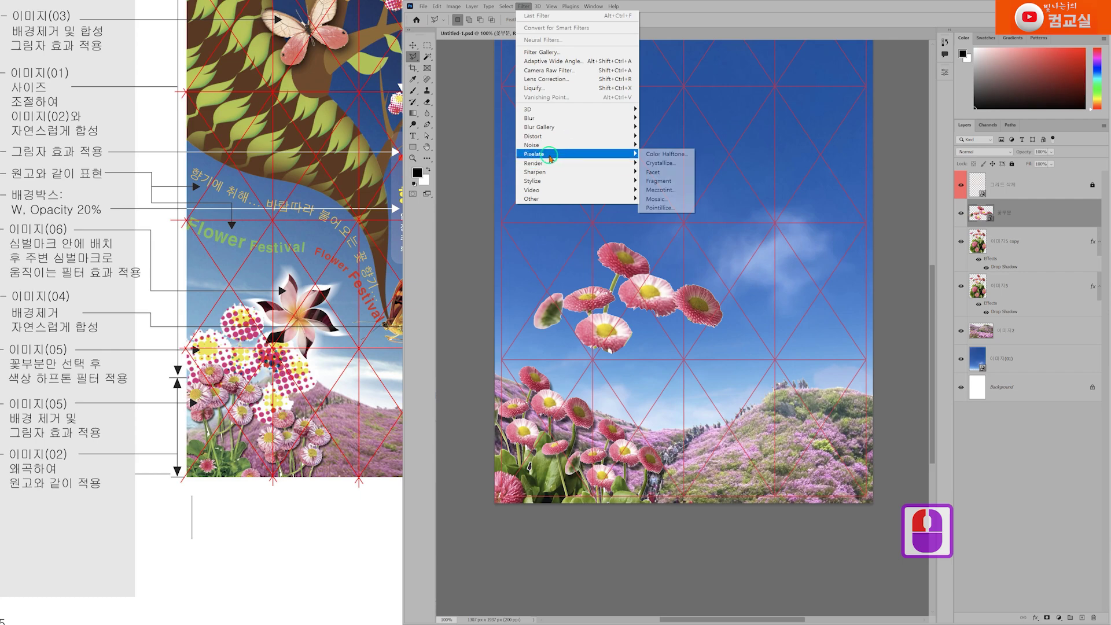
click(682, 155)
drag(684, 181, 776, 212)
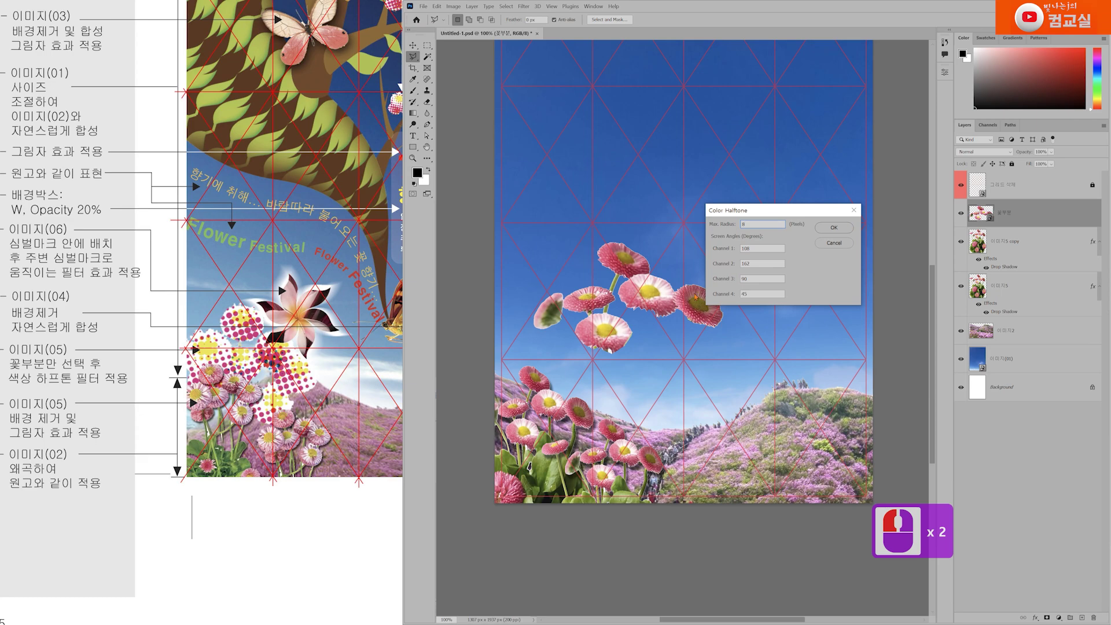
click(826, 228)
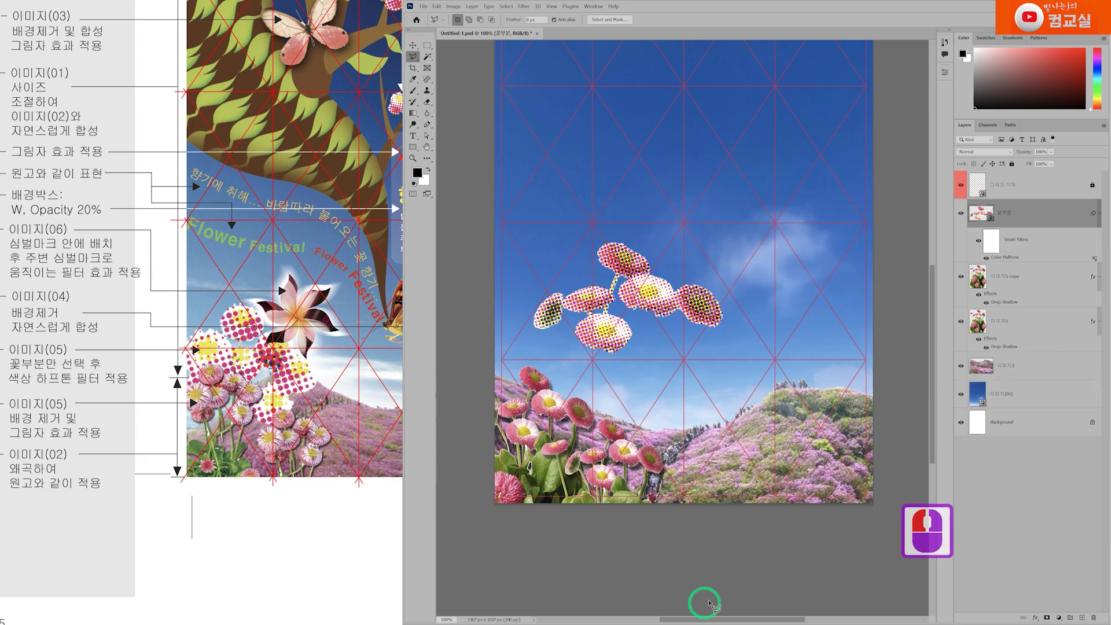
Step: Use Free Transform to shrink the halftone flower heads, rotate them clockwise and place them just above the plant in the poster's lower-left corner
key(ctrl+t)
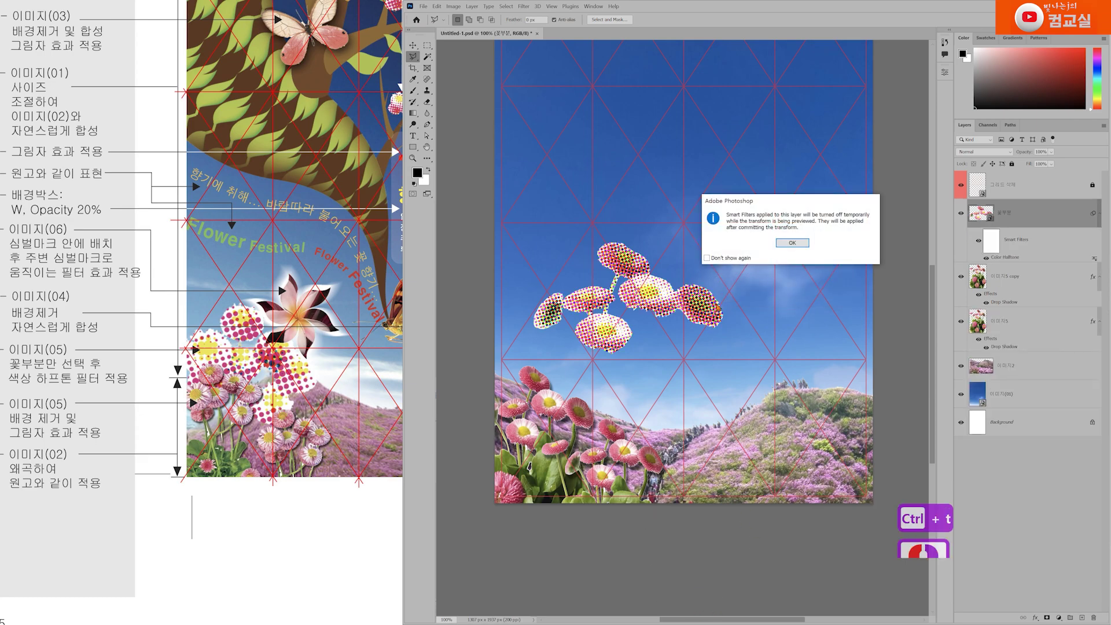
click(791, 244)
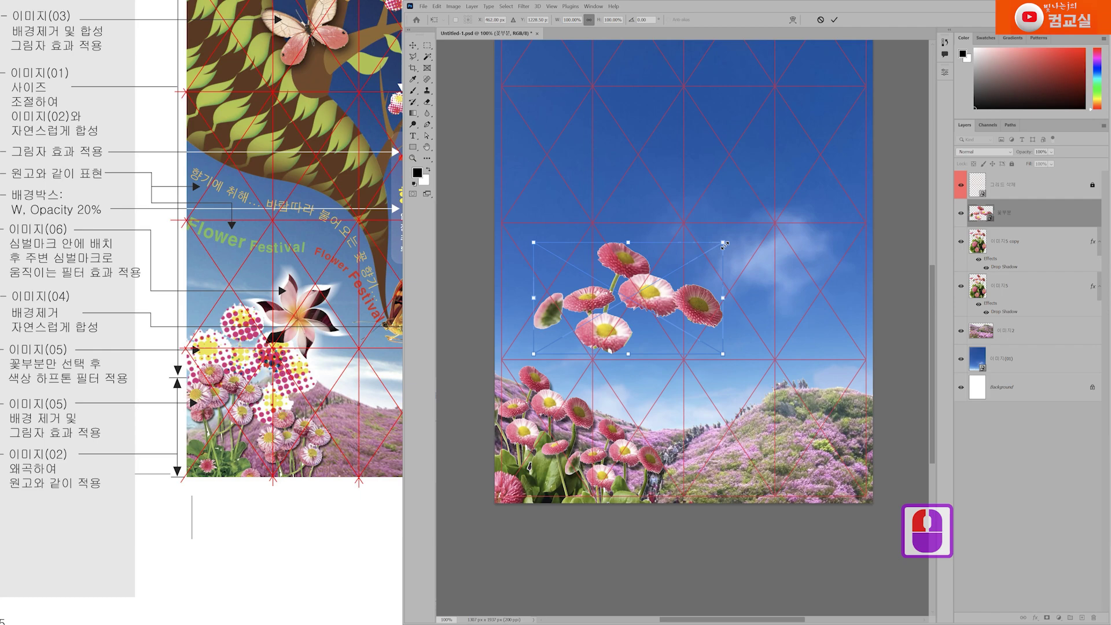
drag(724, 244, 619, 392)
drag(566, 330, 658, 348)
drag(608, 414, 611, 400)
key(Return)
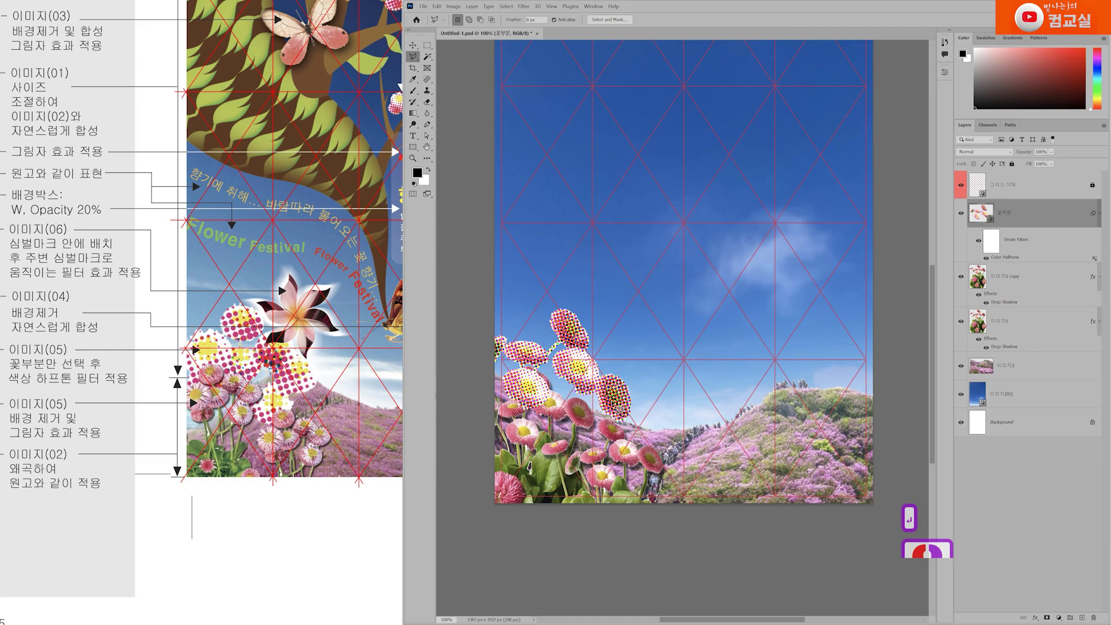
Step: Set the 꽃부분 layer's Color Halftone maximum radius to 15 pixels and move the layer beneath both 이미지5 layers
click(1013, 262)
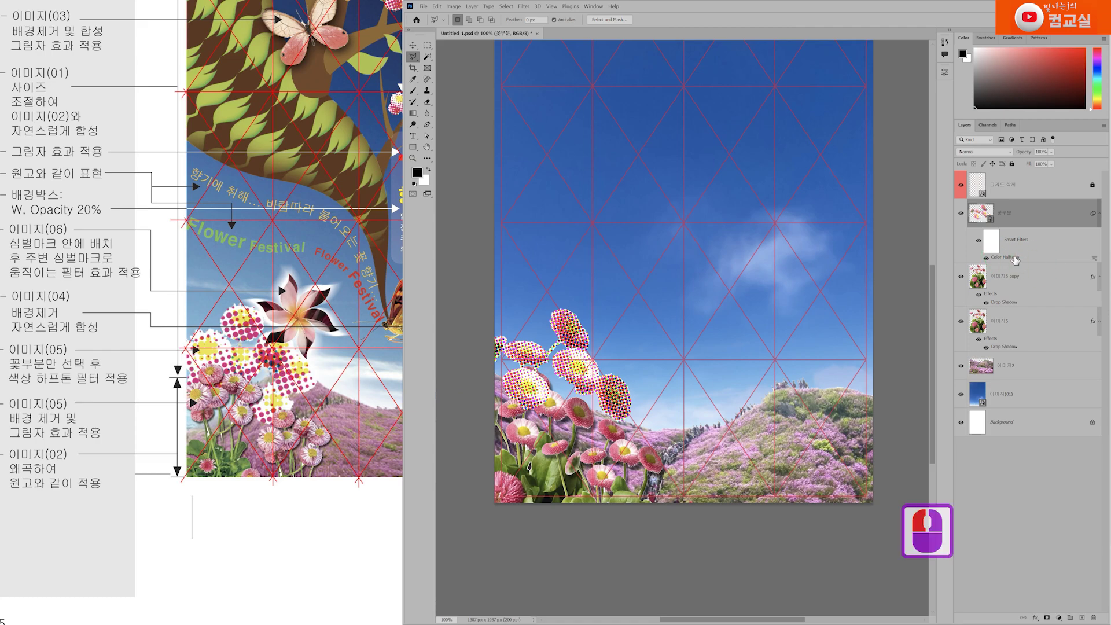
double_click(1014, 261)
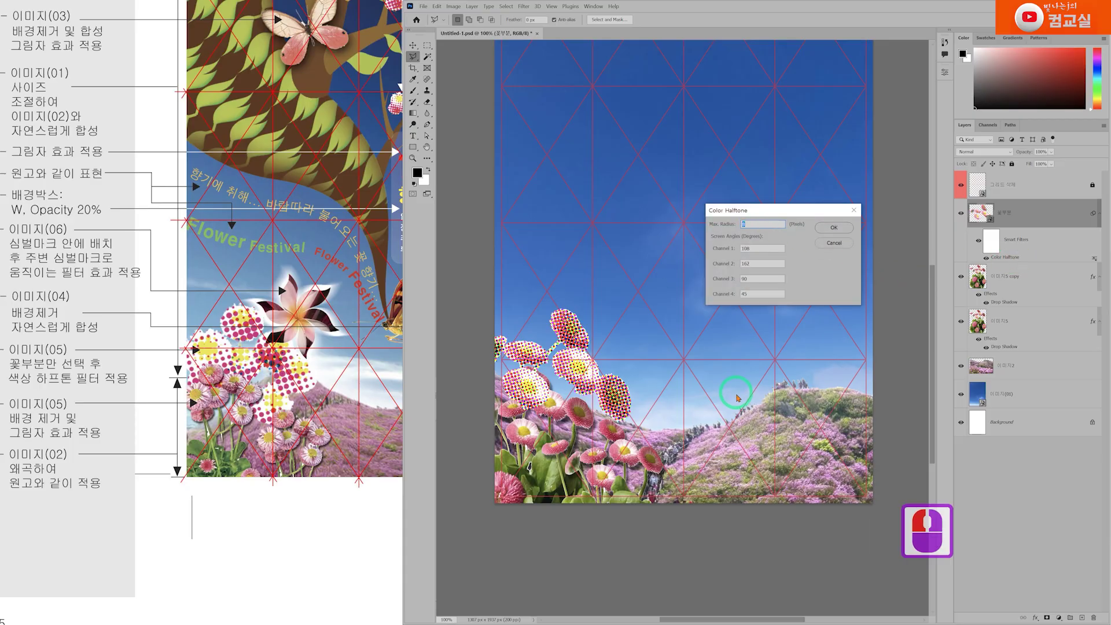
text(15)
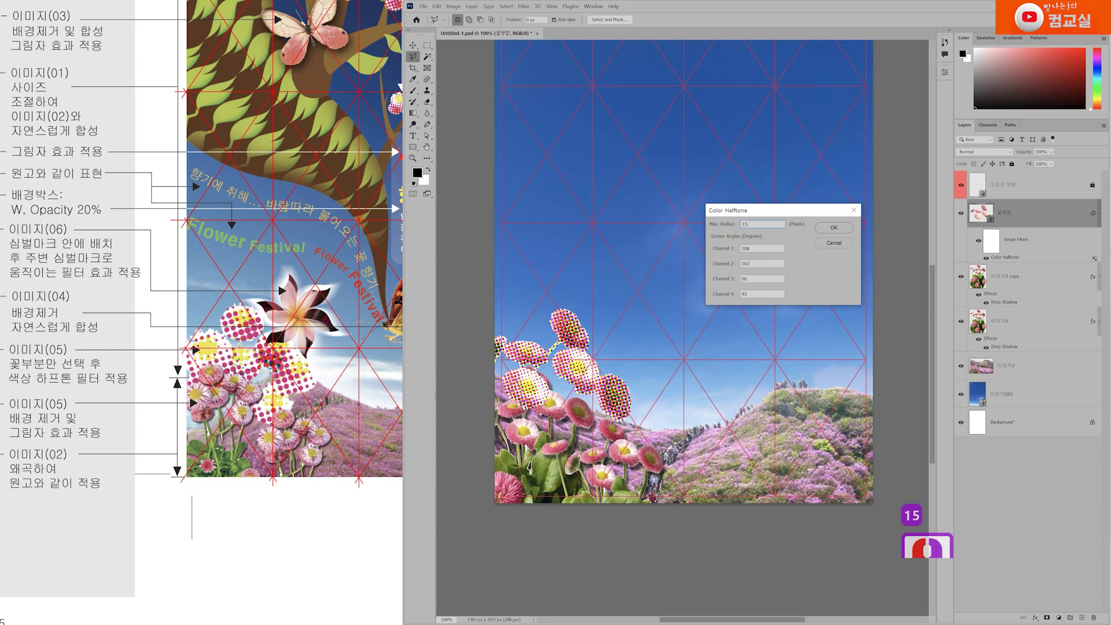
click(746, 248)
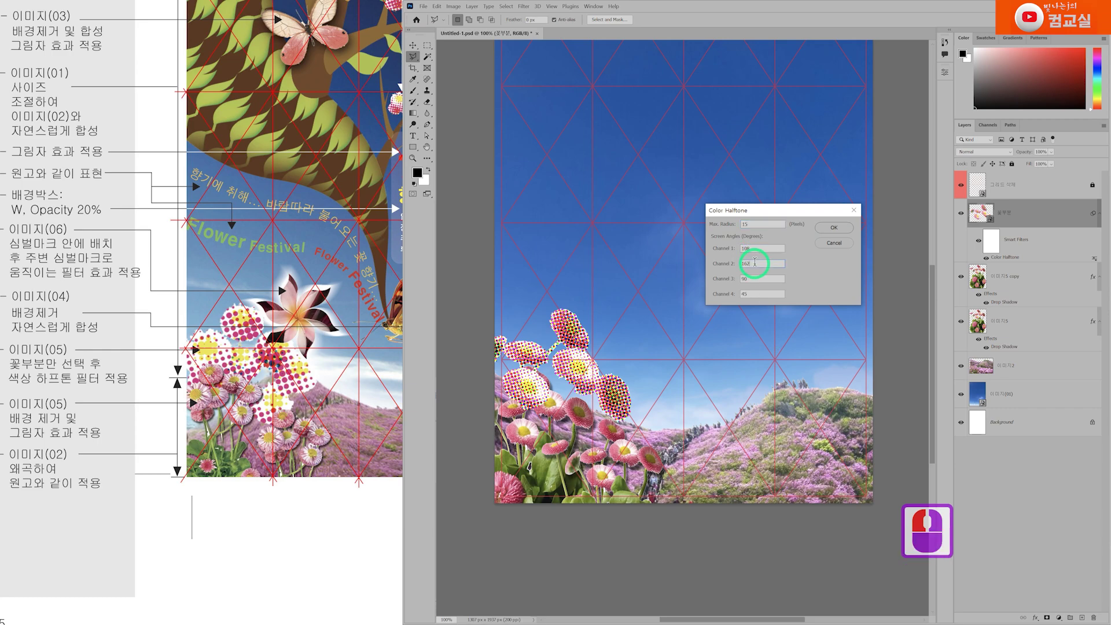
click(758, 264)
click(760, 278)
click(760, 293)
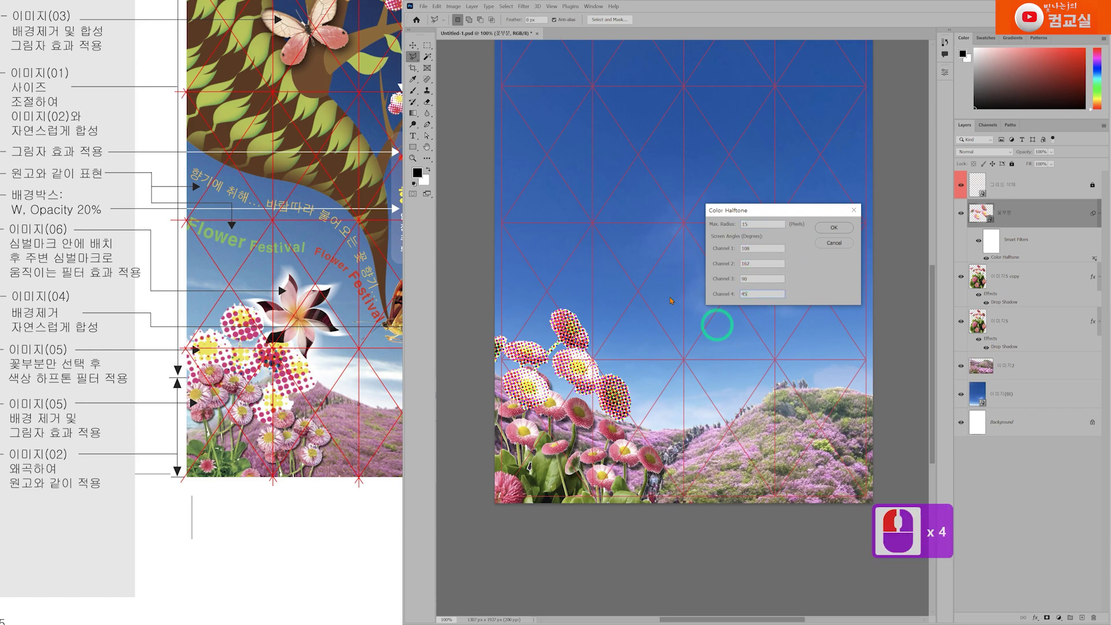
double_click(761, 226)
click(834, 228)
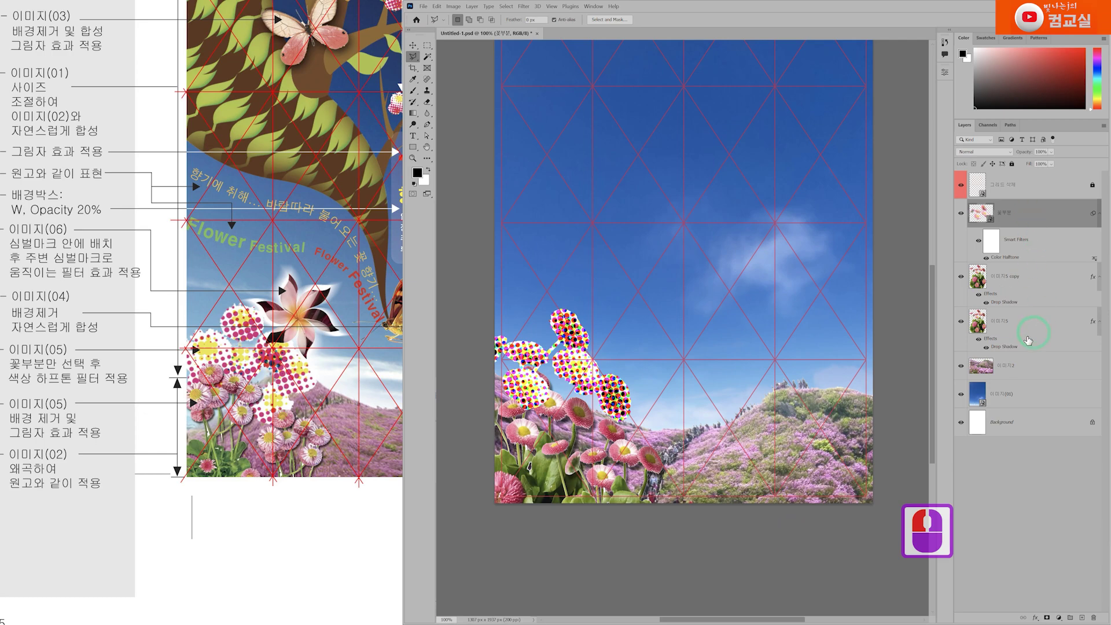
drag(1031, 216, 1033, 348)
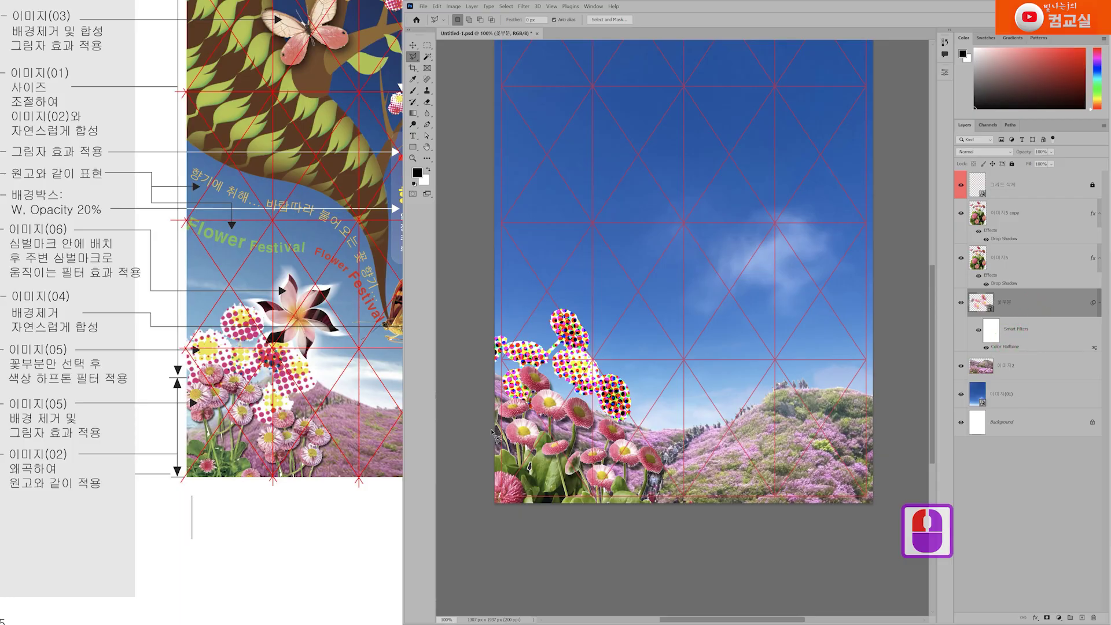
Step: Switch to the grid document in Illustrator and prepare the Pen tool with no stroke
scroll(306, 445, down, 5)
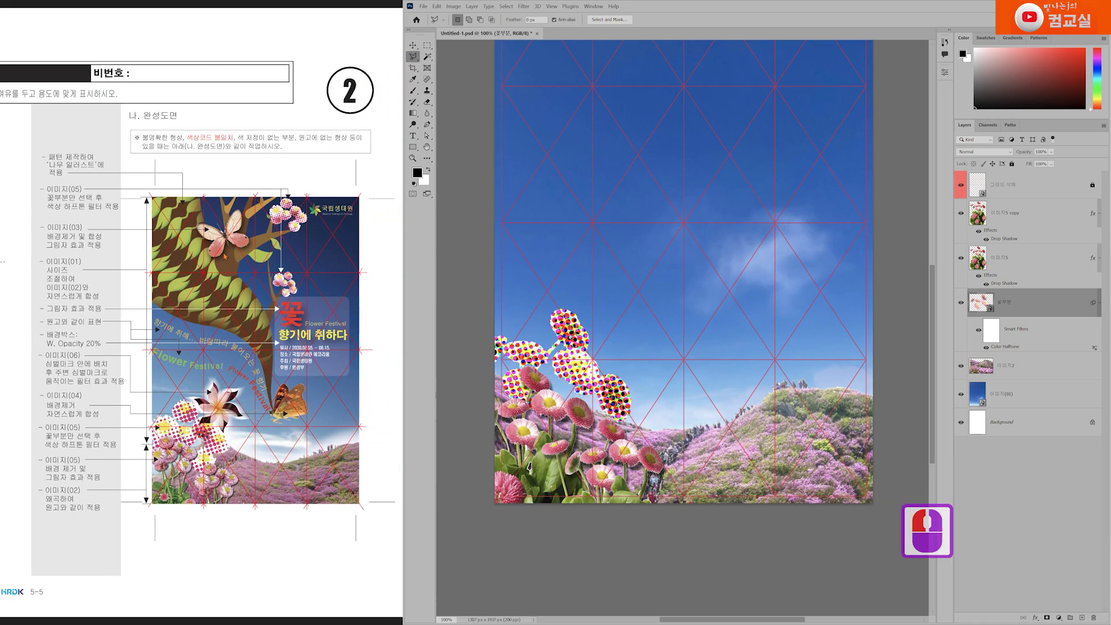
scroll(191, 273, up, 2)
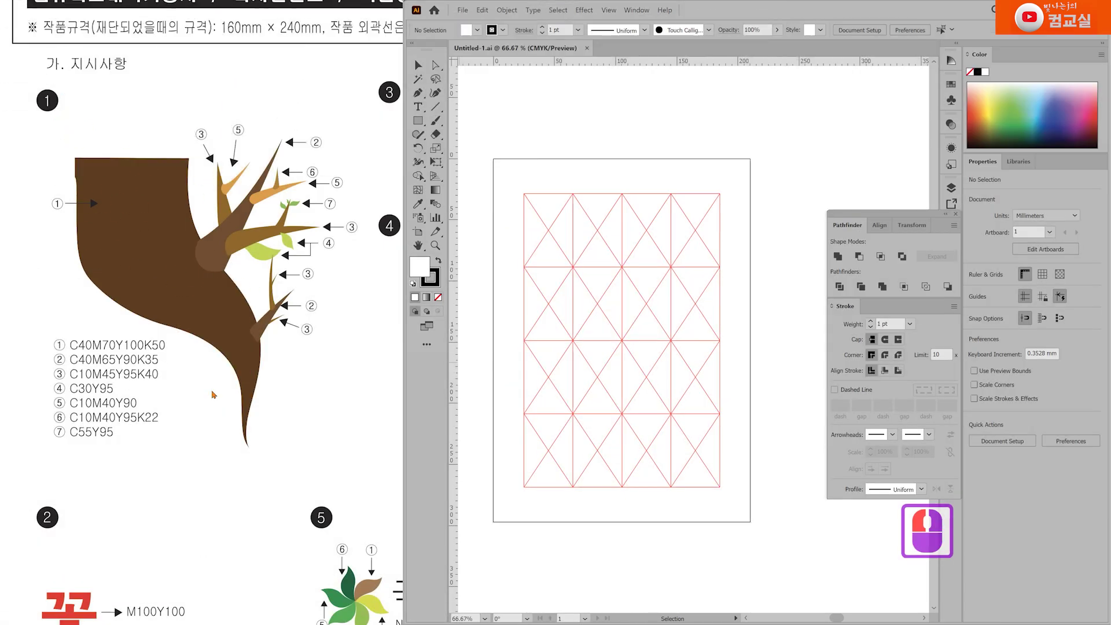
click(418, 93)
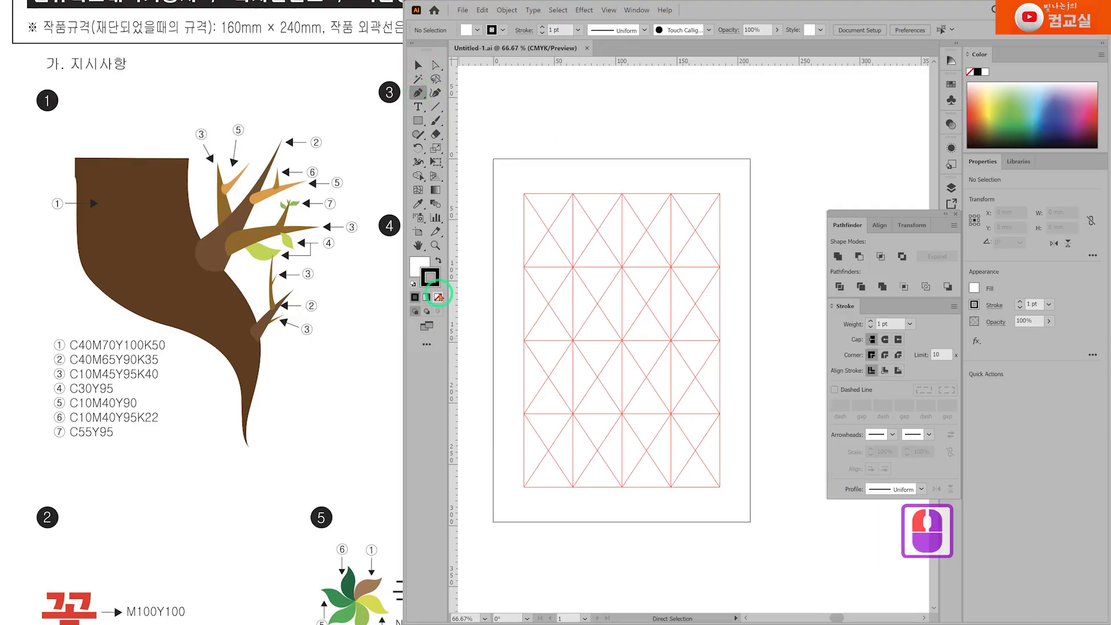
click(438, 296)
Step: Set the fill colour to the trunk's brown, C40 M70 Y100 K50
double_click(427, 267)
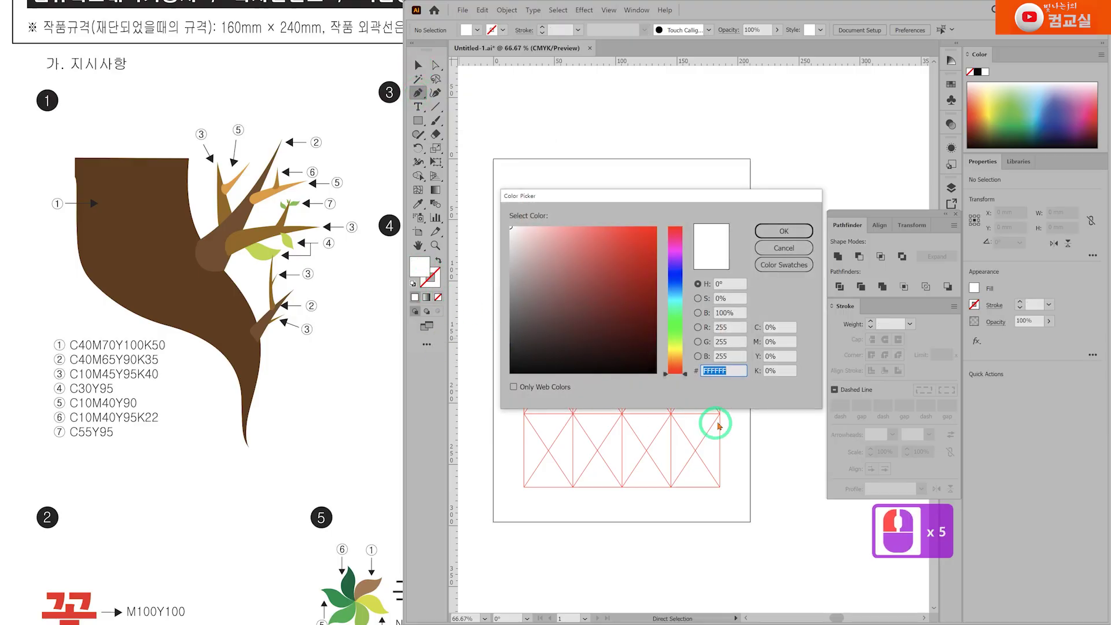
click(154, 256)
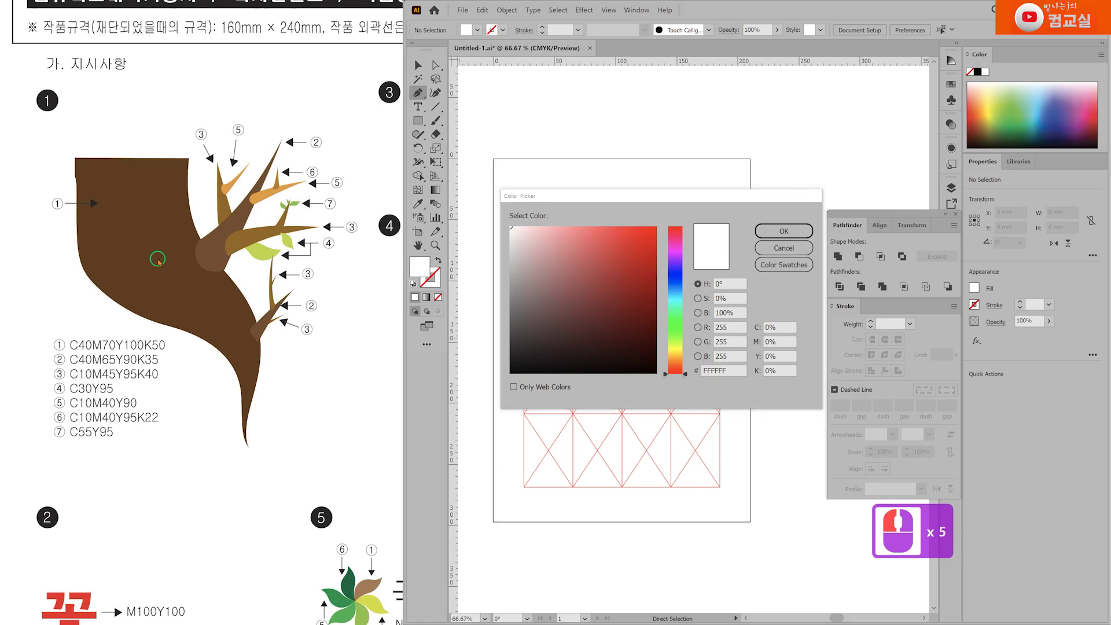
double_click(778, 327)
text(4)
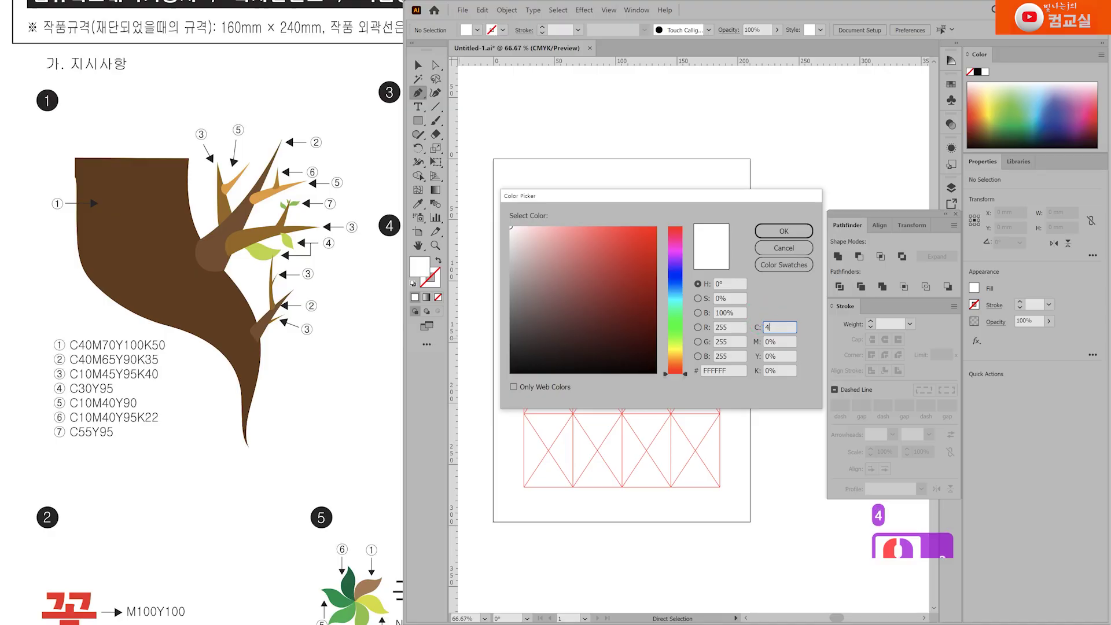
text(0)
key(Tab)
text(70)
key(Tab)
text(100)
key(Tab)
text(5)
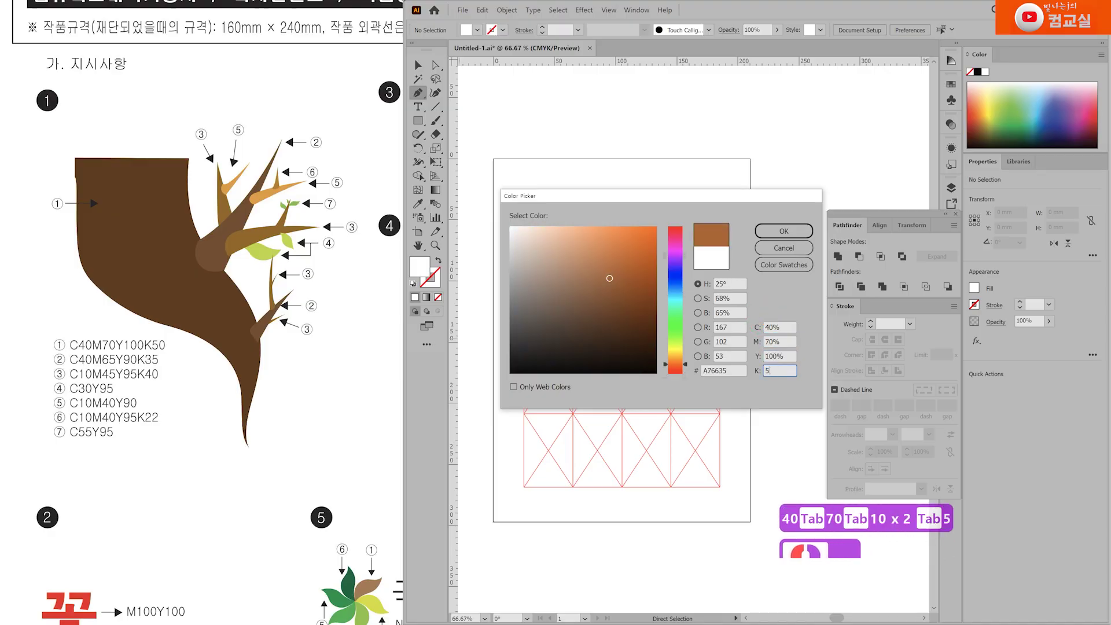
text(0)
key(Return)
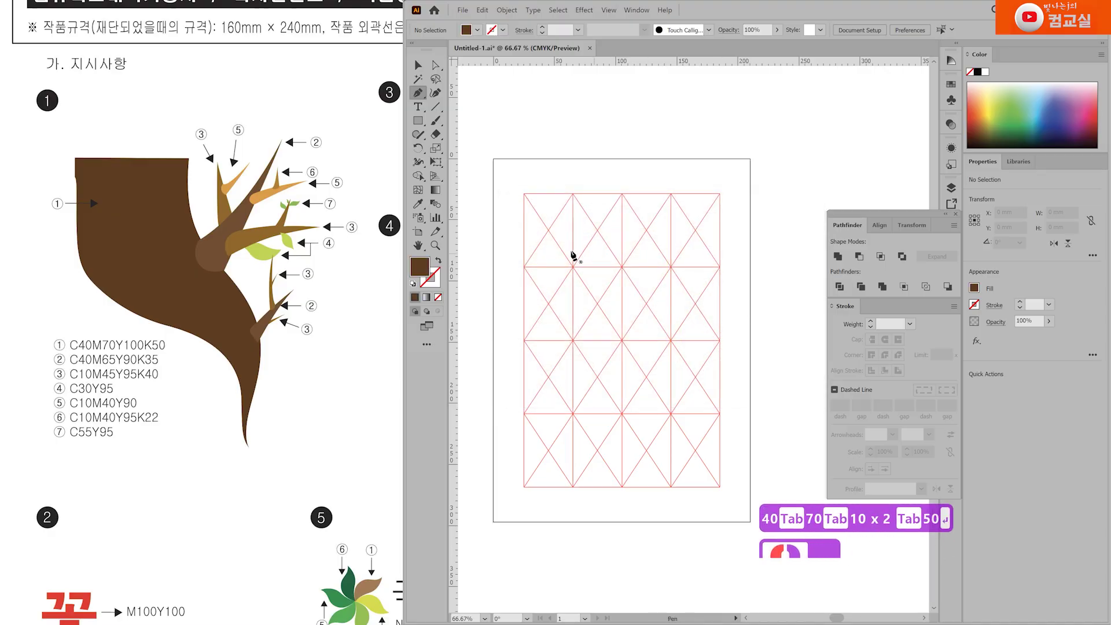
scroll(520, 247, up, 1)
drag(320, 260, 93, 246)
drag(399, 437, 205, 390)
scroll(293, 419, up, 1)
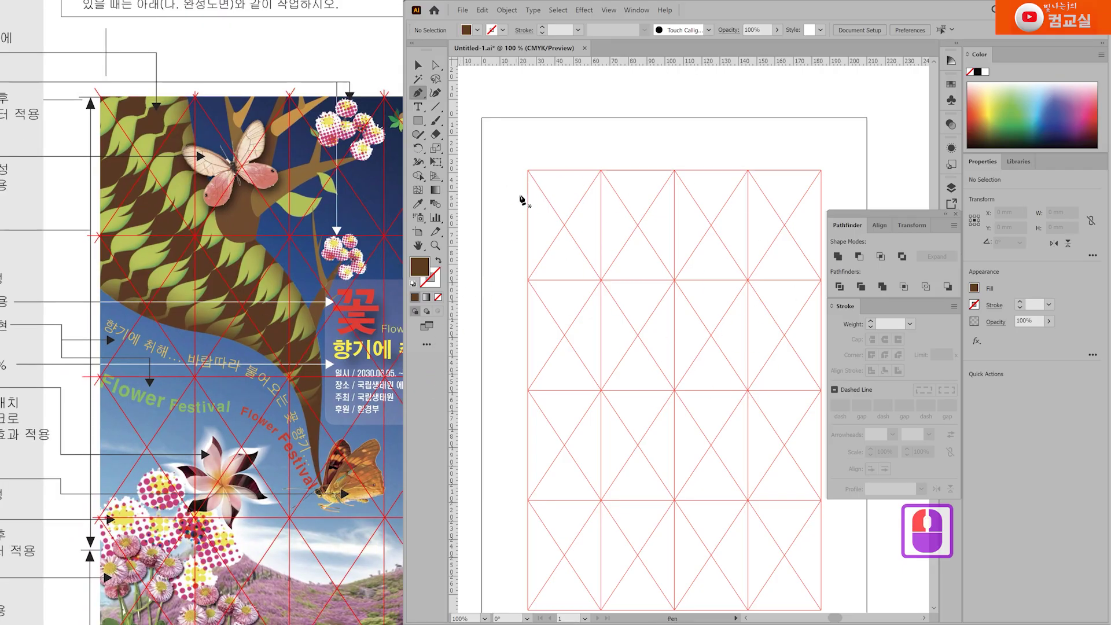
click(528, 172)
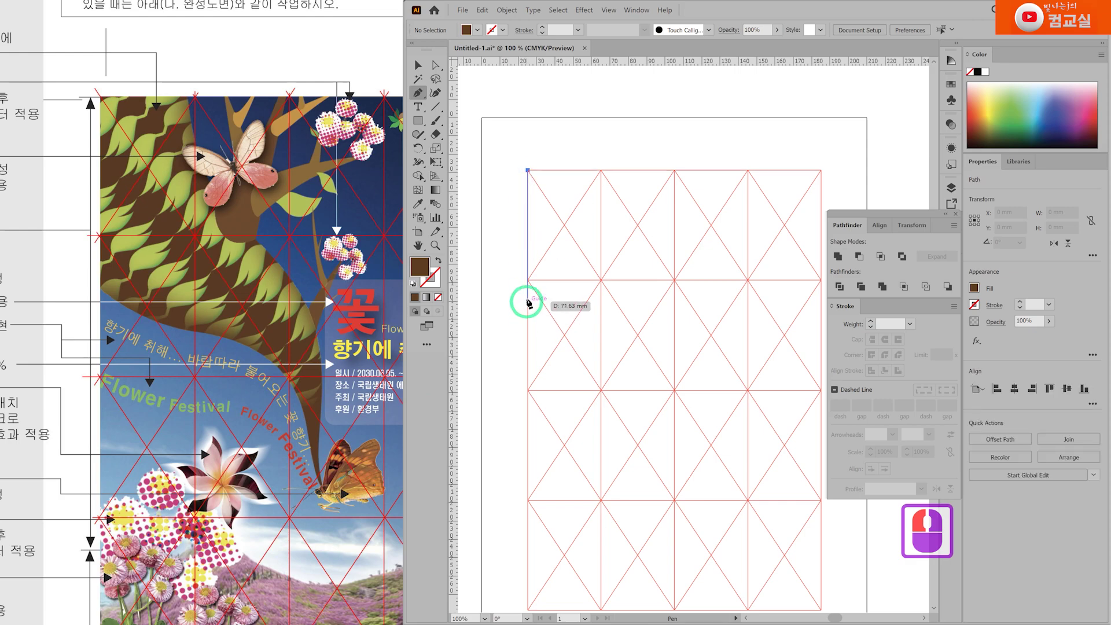
click(528, 336)
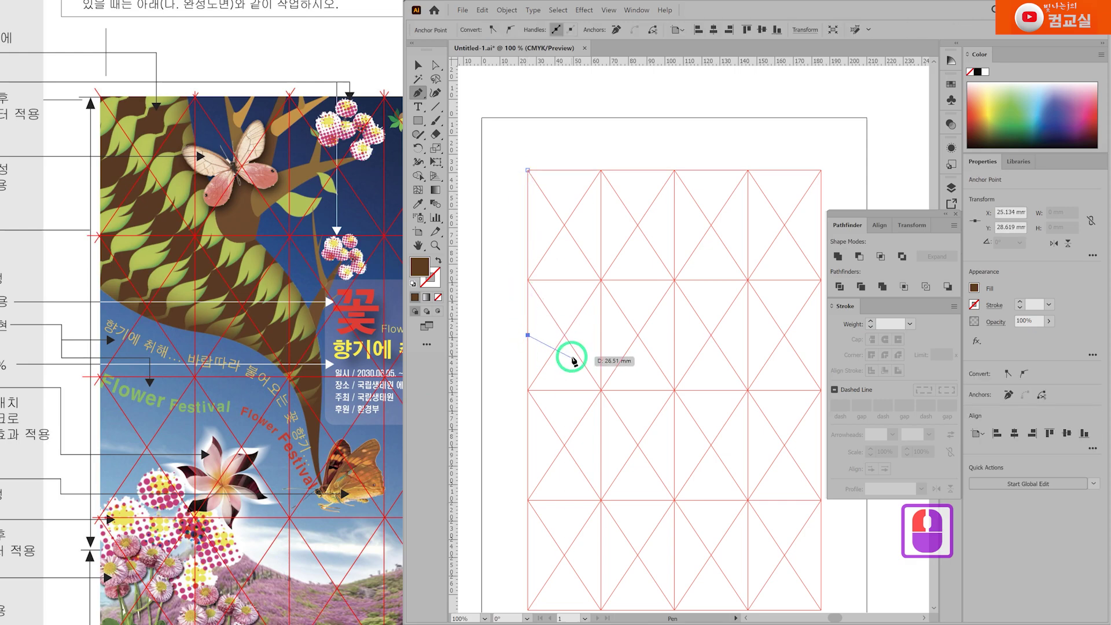
drag(571, 356, 600, 360)
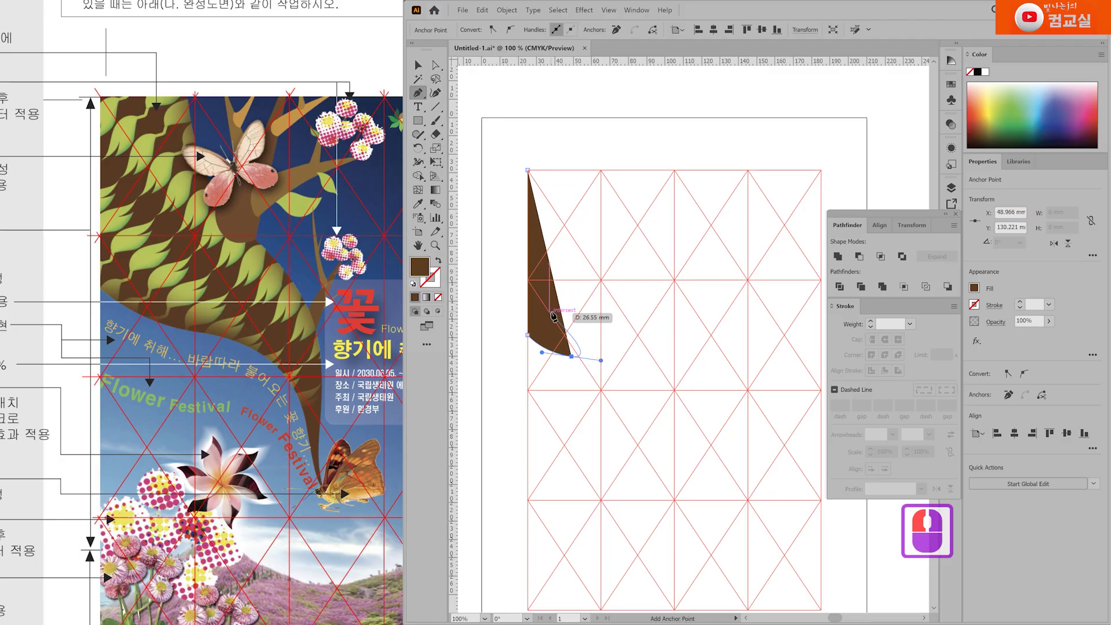
key(ctrl+z)
key(ctrl+z)
key(ctrl+z)
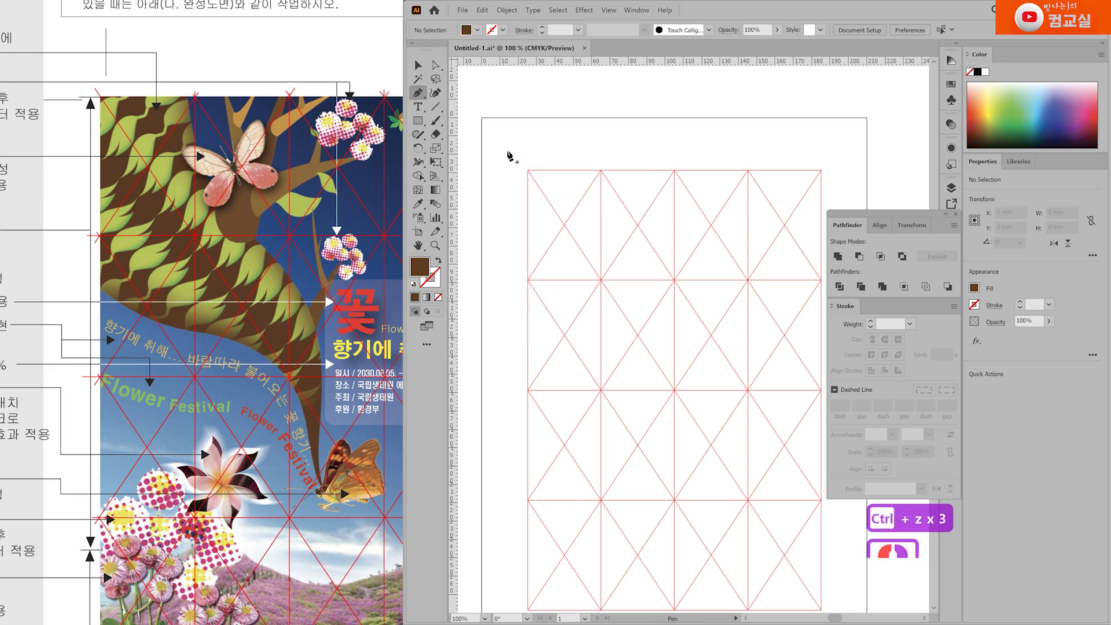
Step: Draw the trunk's left edge about 86 mm long from outside the grid's upper-left corner, and curve its lower edge down to a pointed tip
click(507, 151)
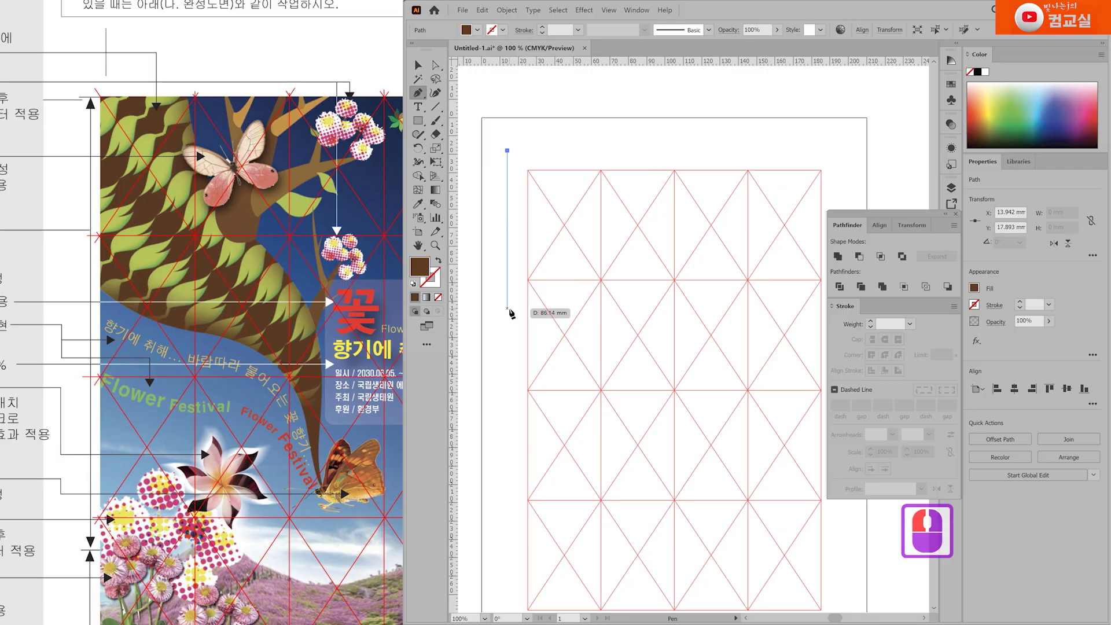
click(507, 307)
drag(575, 351, 604, 362)
drag(674, 401, 692, 428)
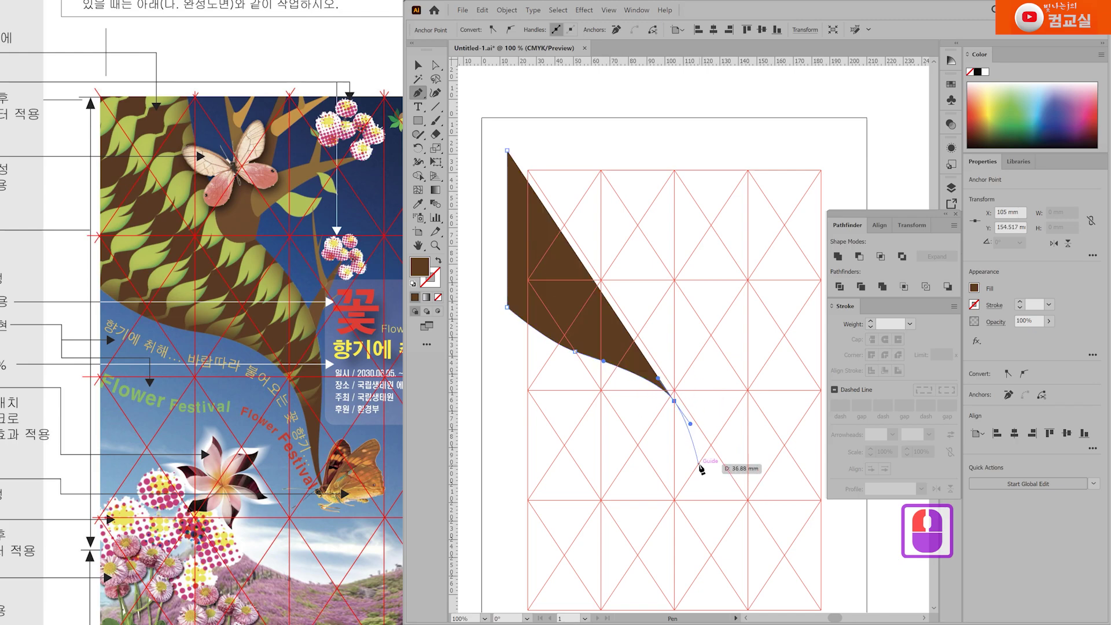
drag(702, 464, 706, 481)
scroll(707, 480, up, 2)
click(687, 448)
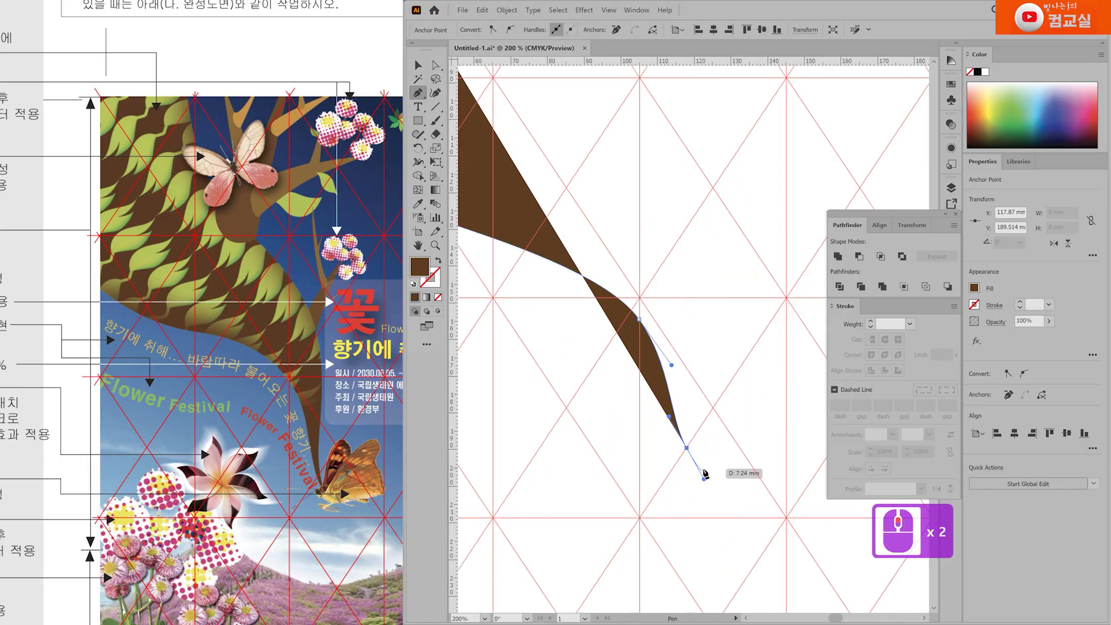
click(707, 485)
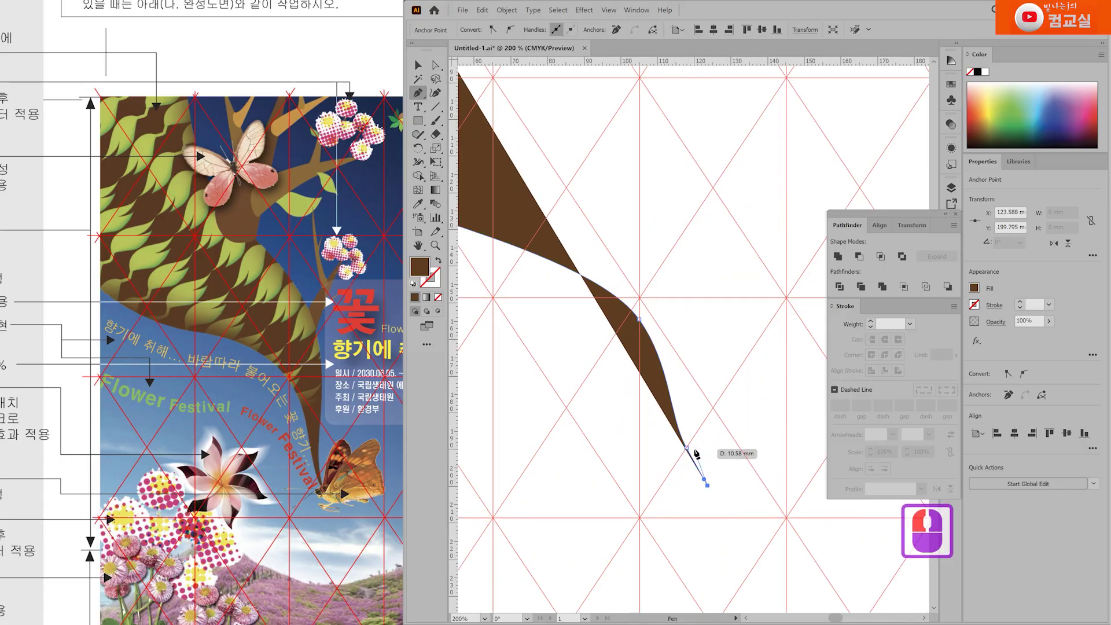
Step: Curve the trunk's right edge up from the tip to above the grid and close the shape with a top edge about 45 mm long
drag(696, 454, 687, 299)
drag(682, 241, 595, 193)
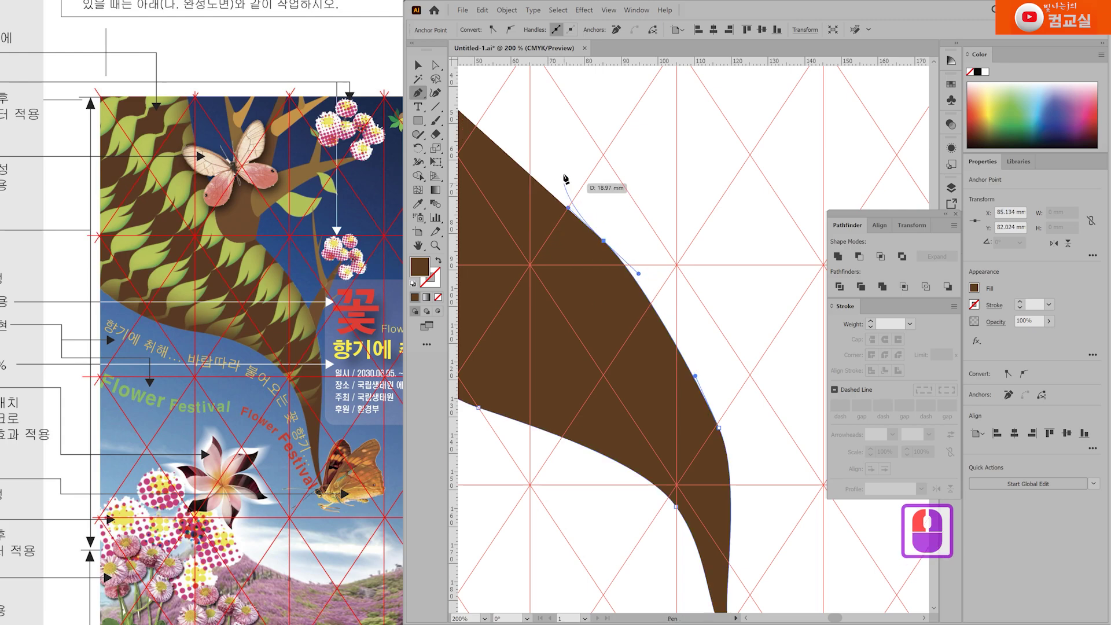
drag(598, 148, 716, 388)
drag(626, 227, 622, 190)
drag(627, 229, 628, 229)
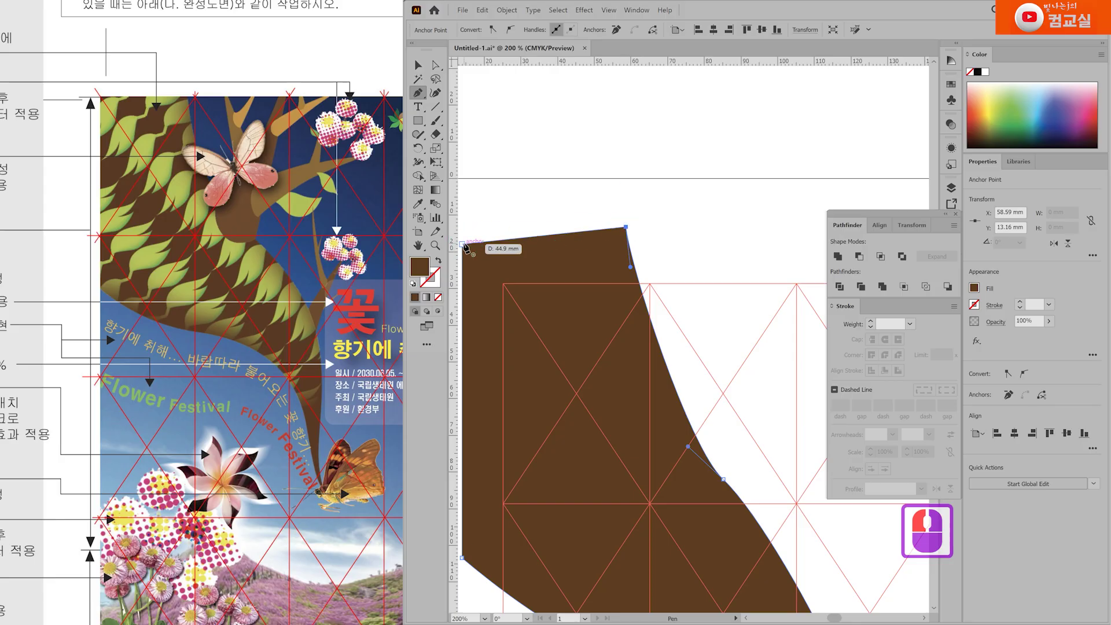
Step: Reshape the trunk's upper right edge by moving its middle anchor up and left, nudging the top-right corner and lengthening its handle
scroll(664, 299, down, 3)
key(a)
click(629, 346)
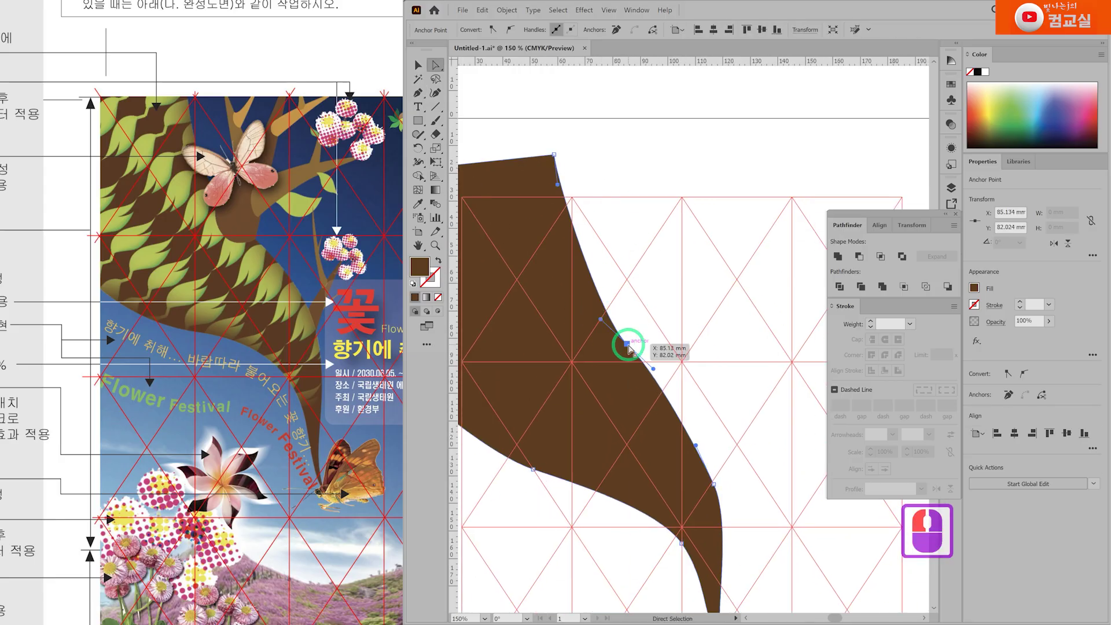
drag(629, 345, 620, 327)
drag(555, 155, 560, 156)
drag(563, 183, 567, 238)
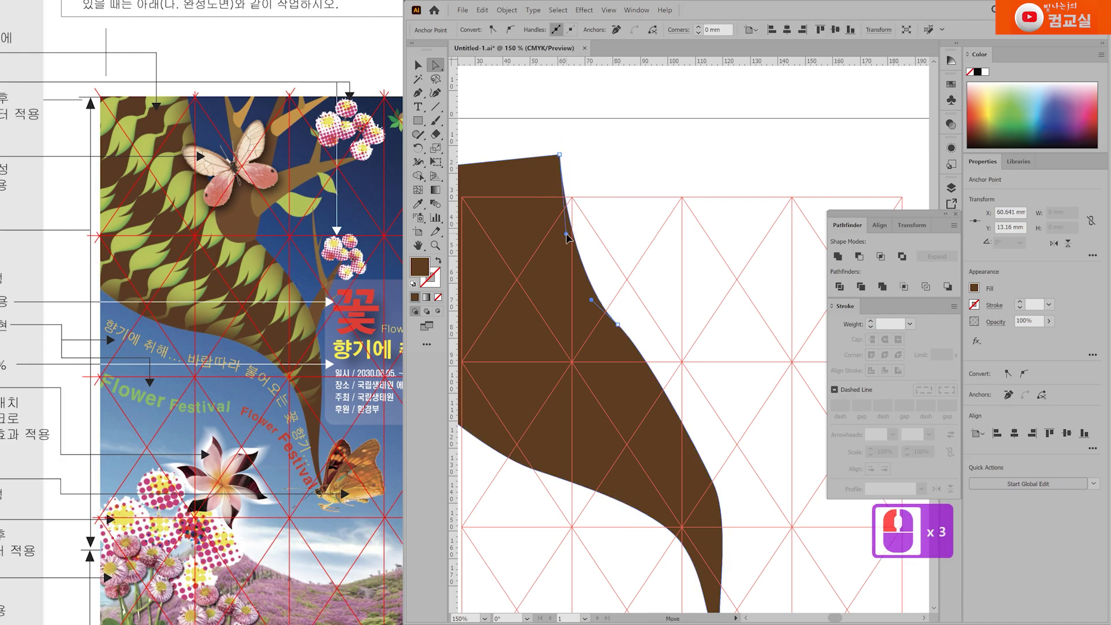
Step: Move the anchor on the trunk's right bulge slightly up and to the right with Direct Selection
click(633, 339)
click(662, 374)
scroll(662, 377, down, 3)
scroll(661, 377, right, 2)
drag(665, 377, 669, 365)
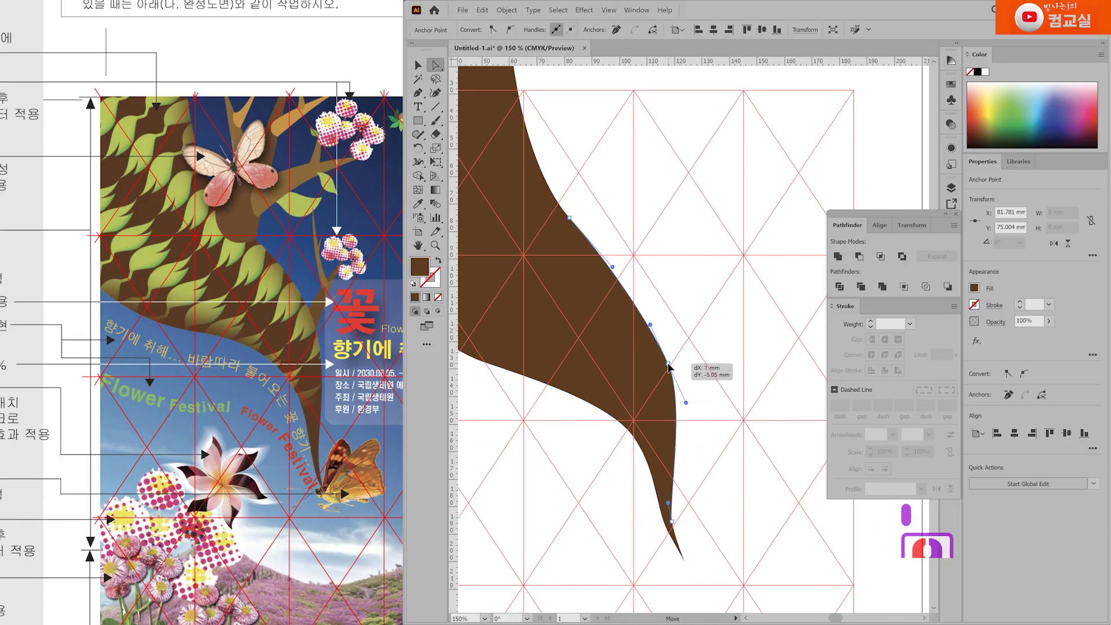
click(679, 231)
Step: Refine the right side of the trunk's tapering end by adjusting its anchors and curve handles
scroll(698, 253, down, 2)
drag(737, 350, 667, 347)
scroll(631, 377, up, 2)
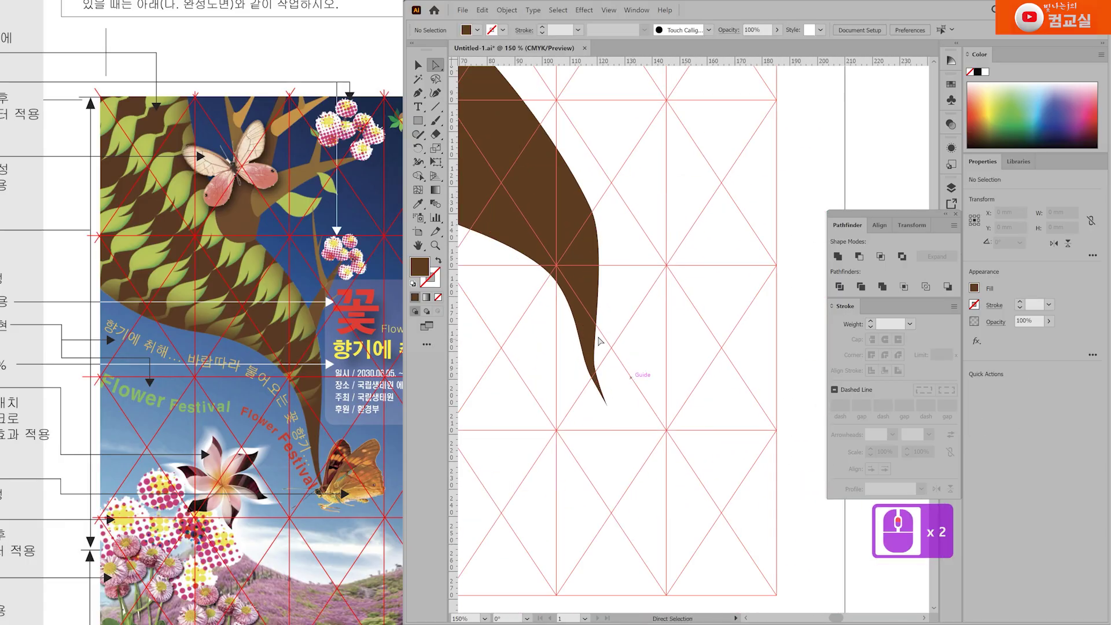
scroll(608, 405, up, 3)
mouse_move(599, 391)
mouse_down()
mouse_move(604, 408)
mouse_move(594, 380)
mouse_up()
drag(554, 232, 564, 203)
drag(565, 283, 581, 226)
key(ctrl+minus)
key(ctrl+minus)
key(ctrl+minus)
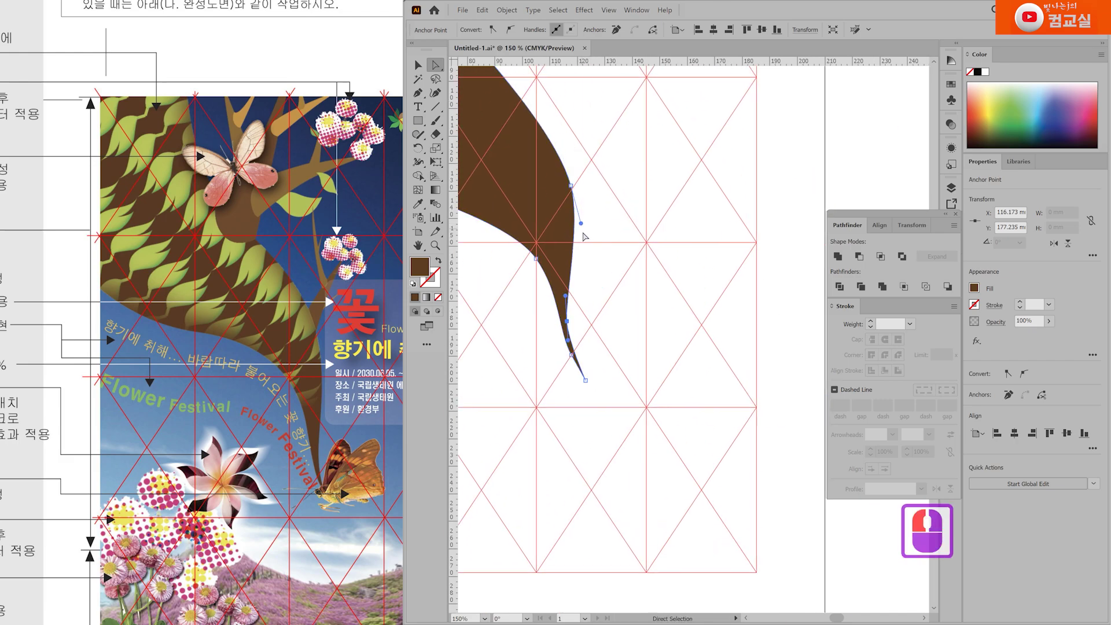
Step: Smooth the left side of the trunk's tip by shifting its anchor down-left and adjusting the handle near the point
click(615, 275)
scroll(647, 288, up, 2)
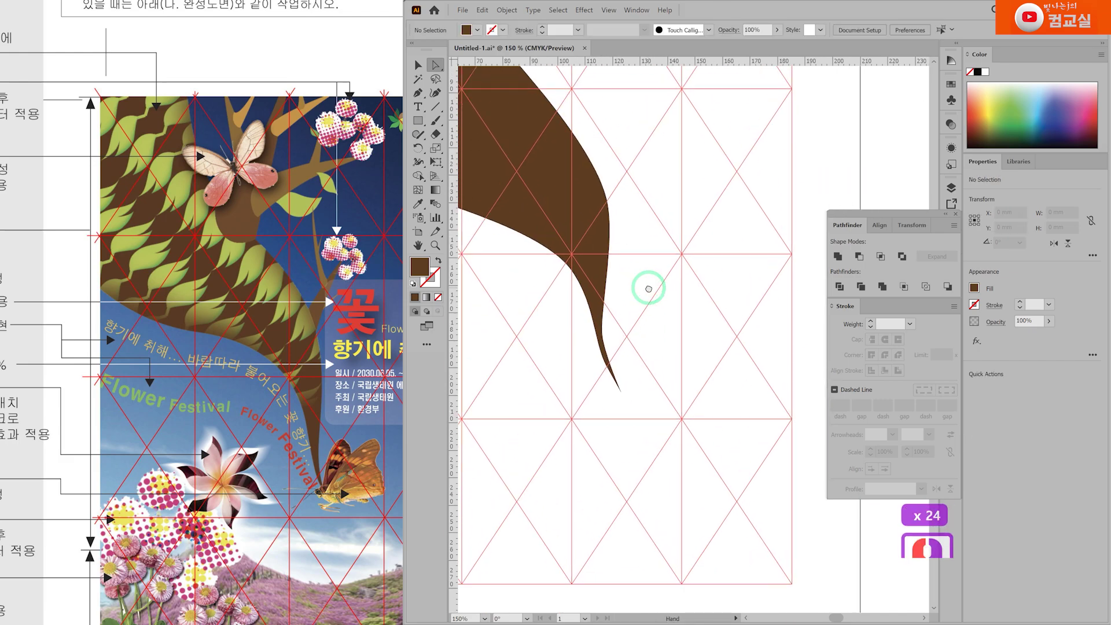
click(585, 347)
scroll(618, 425, up, 2)
click(561, 324)
drag(559, 332, 554, 335)
drag(613, 417, 584, 388)
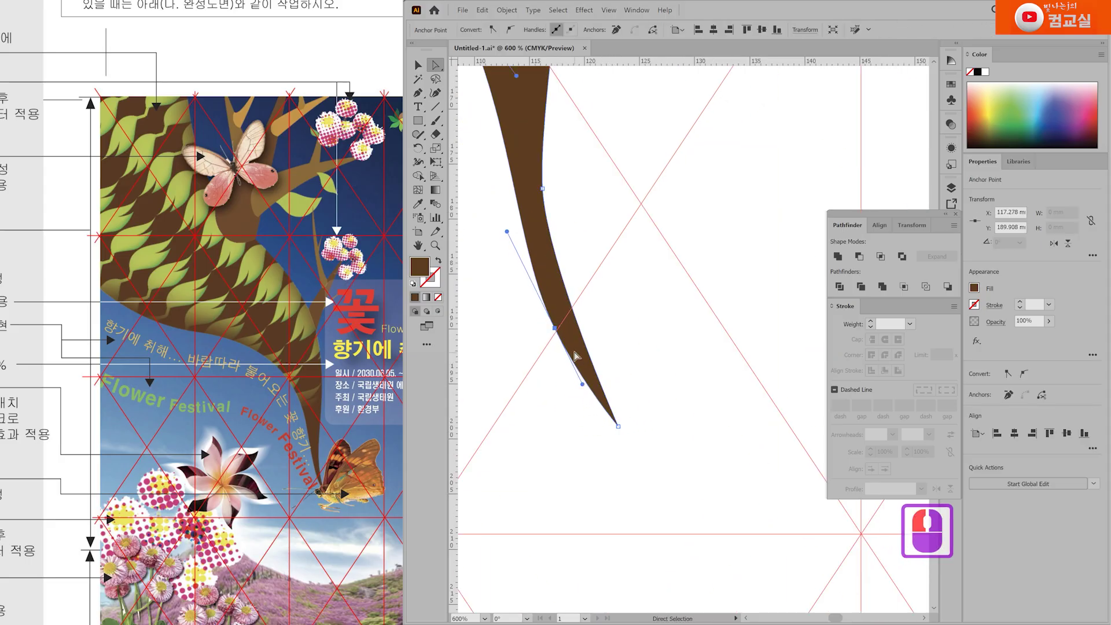
Step: Return to the Pen tool and pick a lighter brown fill colour for the main branch
scroll(577, 360, down, 2)
scroll(621, 363, down, 1)
drag(649, 228, 708, 387)
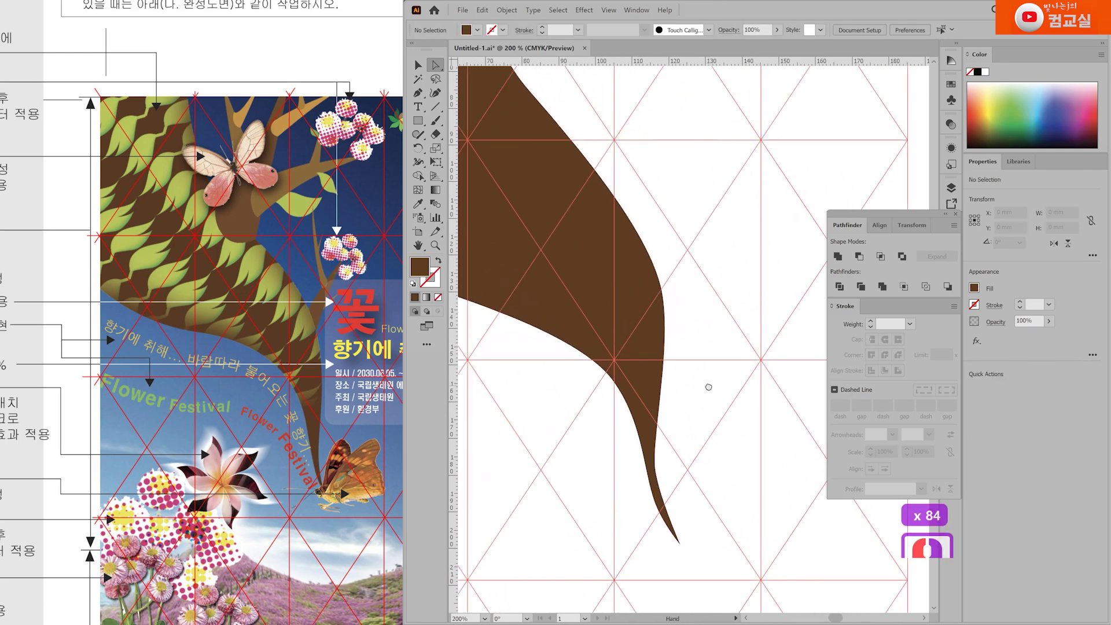
scroll(732, 385, down, 2)
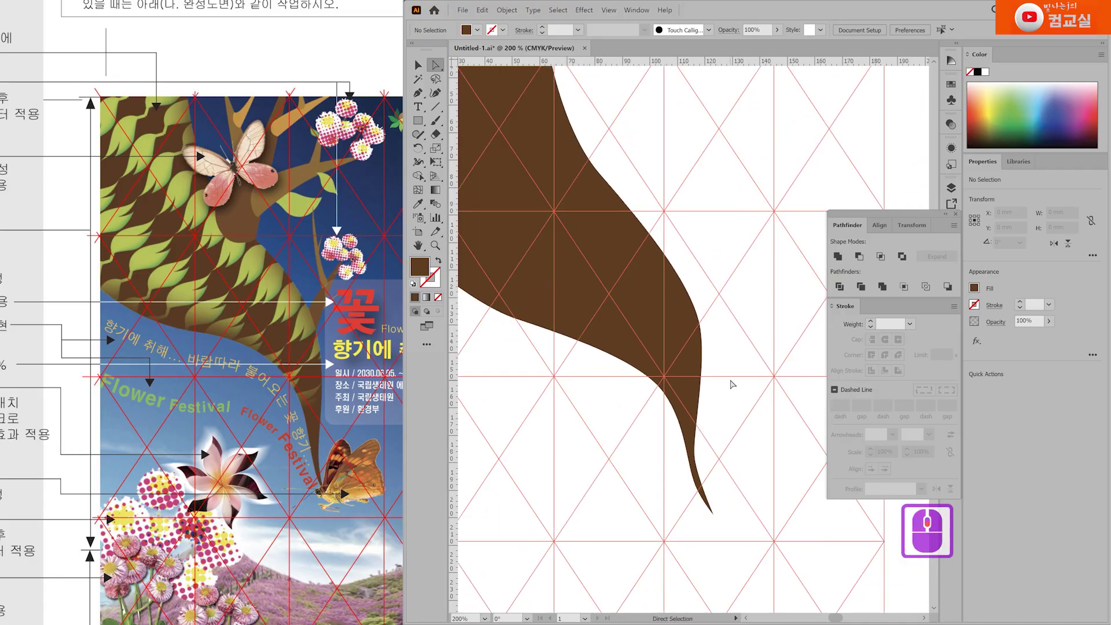
key(p)
scroll(757, 224, up, 2)
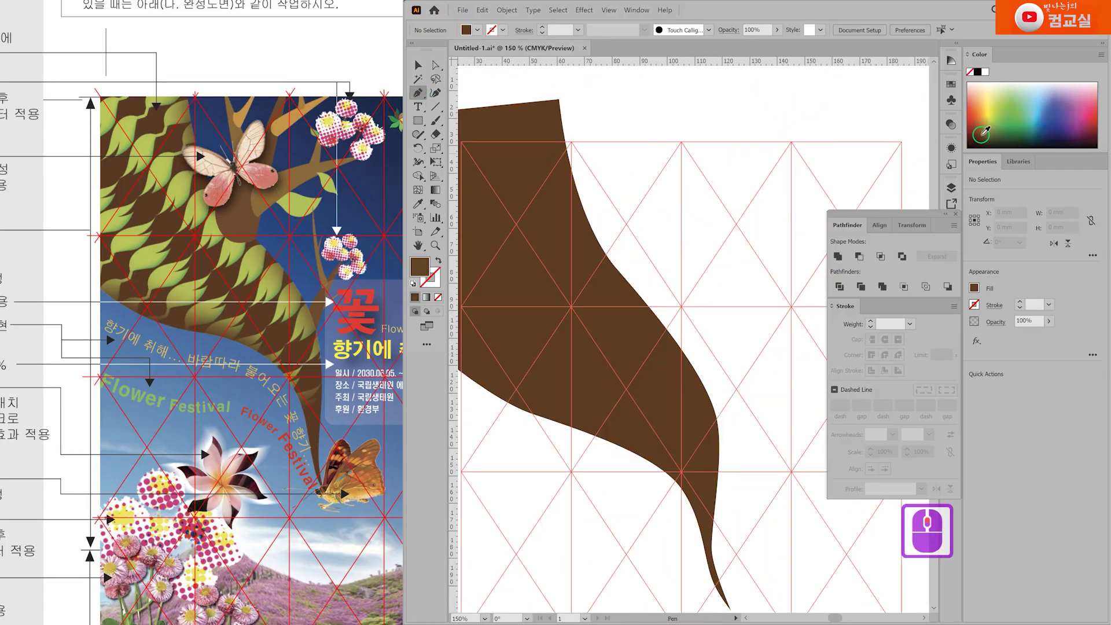
Step: Pull the middle anchor of the trunk's right edge inward and adjust its handles and the top corner's handle into a smoother curve
key(a)
click(655, 320)
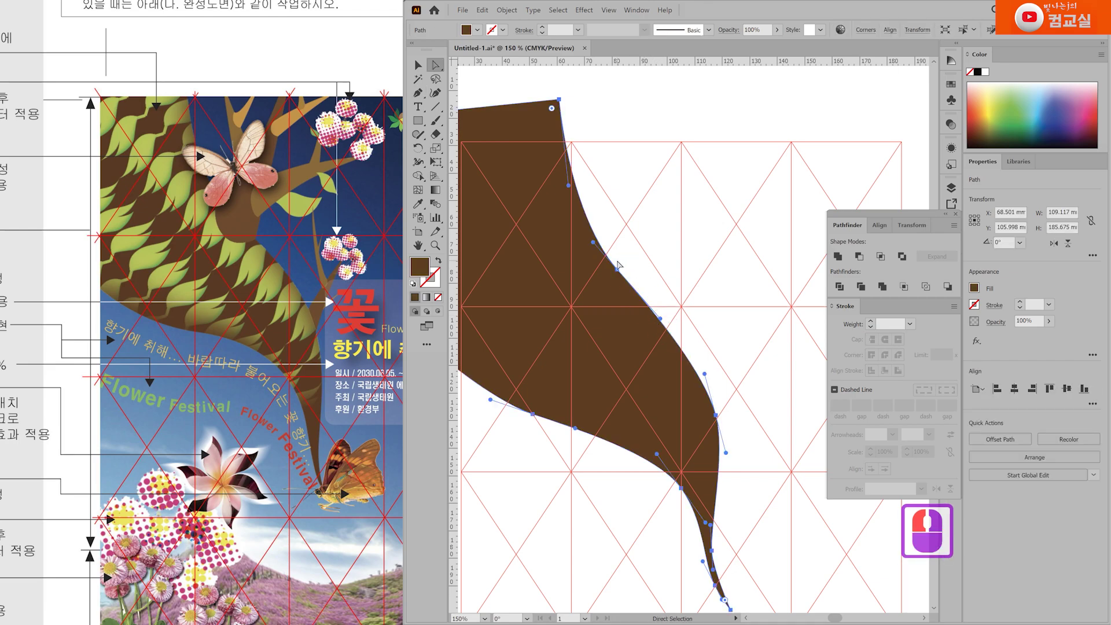
click(617, 270)
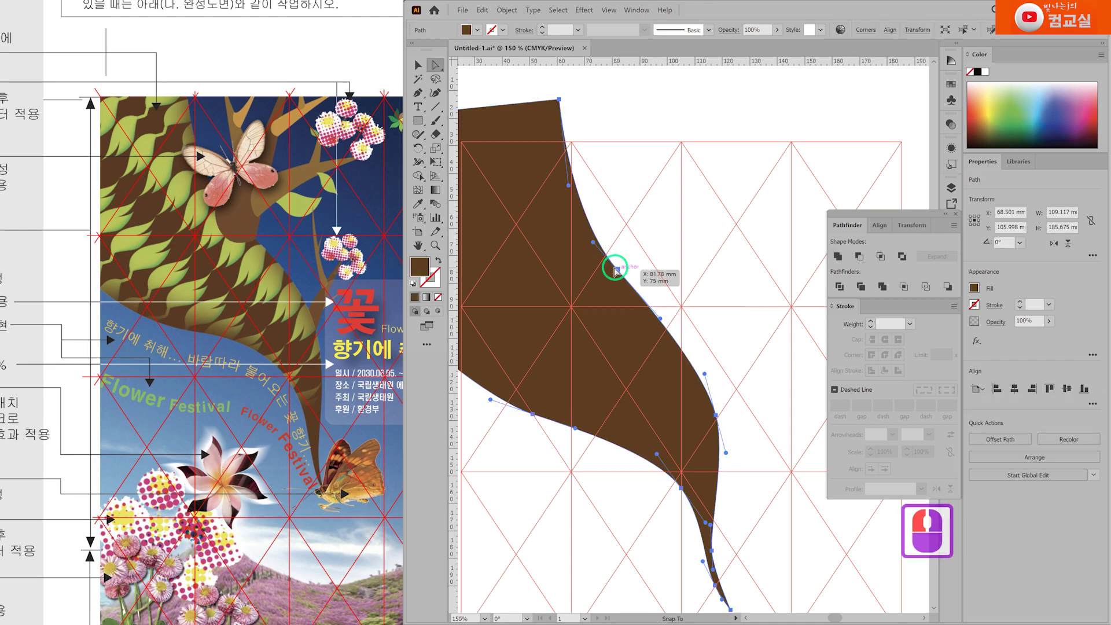
drag(617, 269, 606, 277)
drag(649, 324, 653, 319)
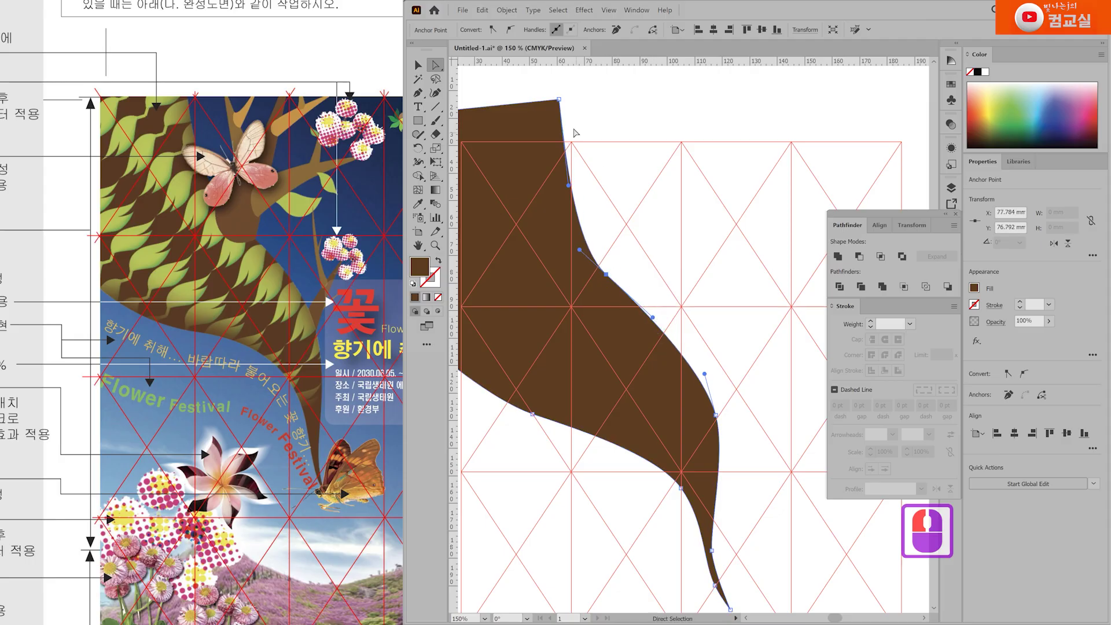
double_click(558, 100)
drag(568, 185, 558, 168)
drag(580, 253, 579, 244)
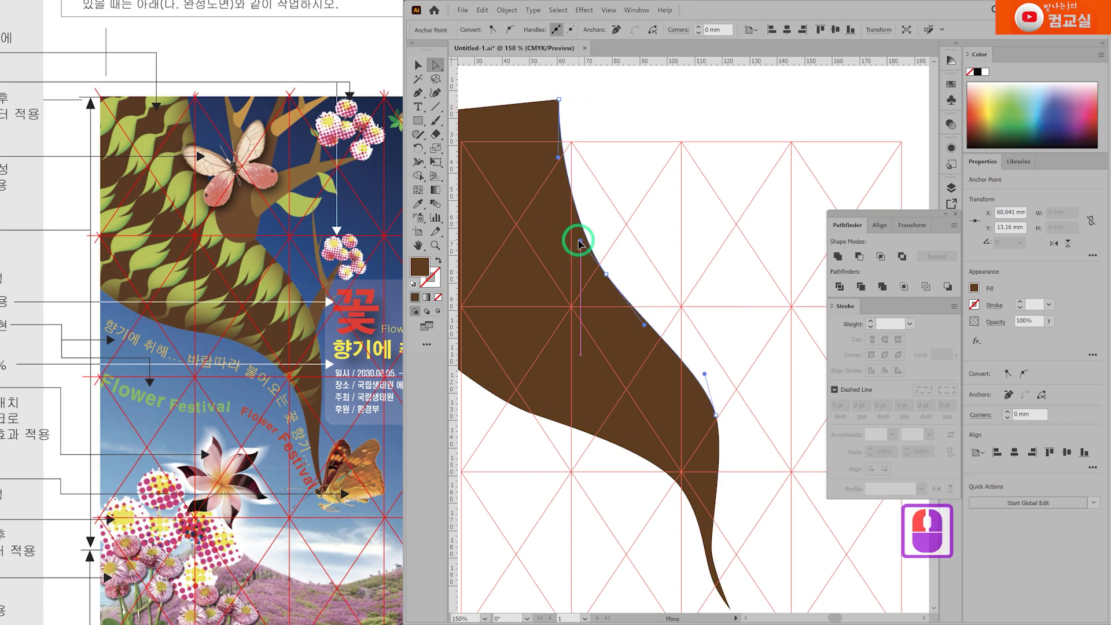
double_click(675, 249)
Step: Draw the main branch from the trunk's right edge with a rounded base and pointed top, its right side about 81 mm long
key(p)
key(ctrl)
ctrl+click(750, 190)
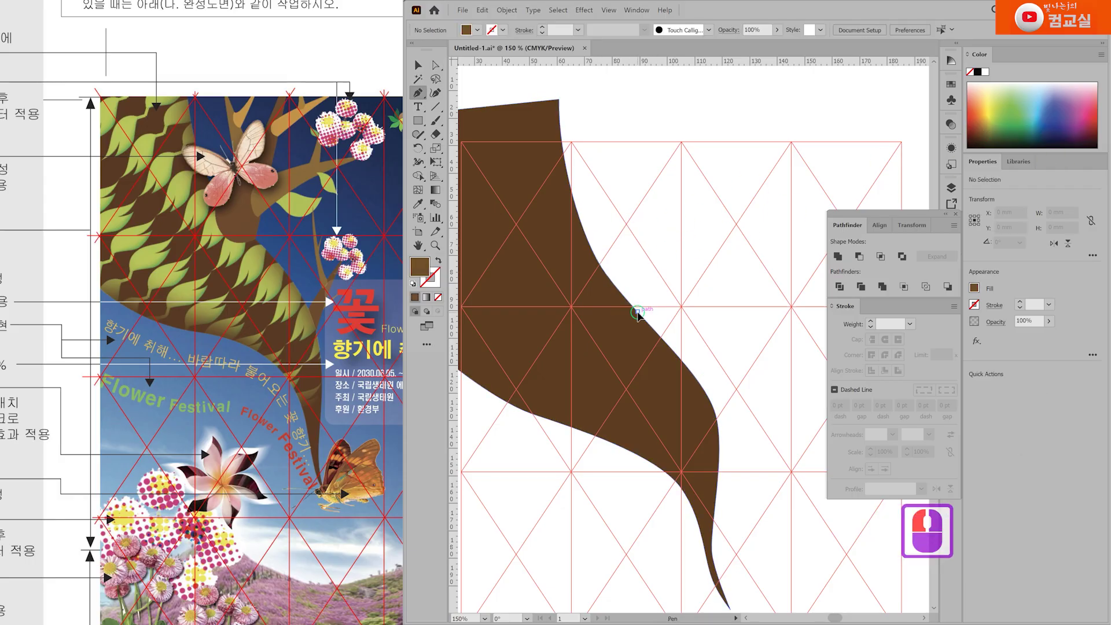
click(638, 311)
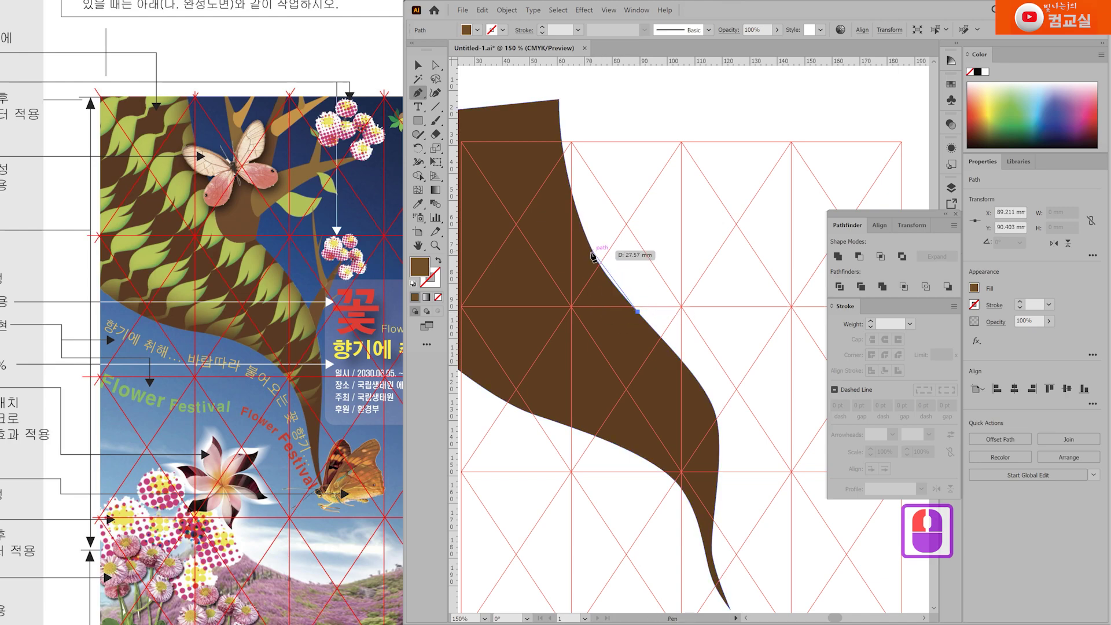
drag(598, 261, 605, 208)
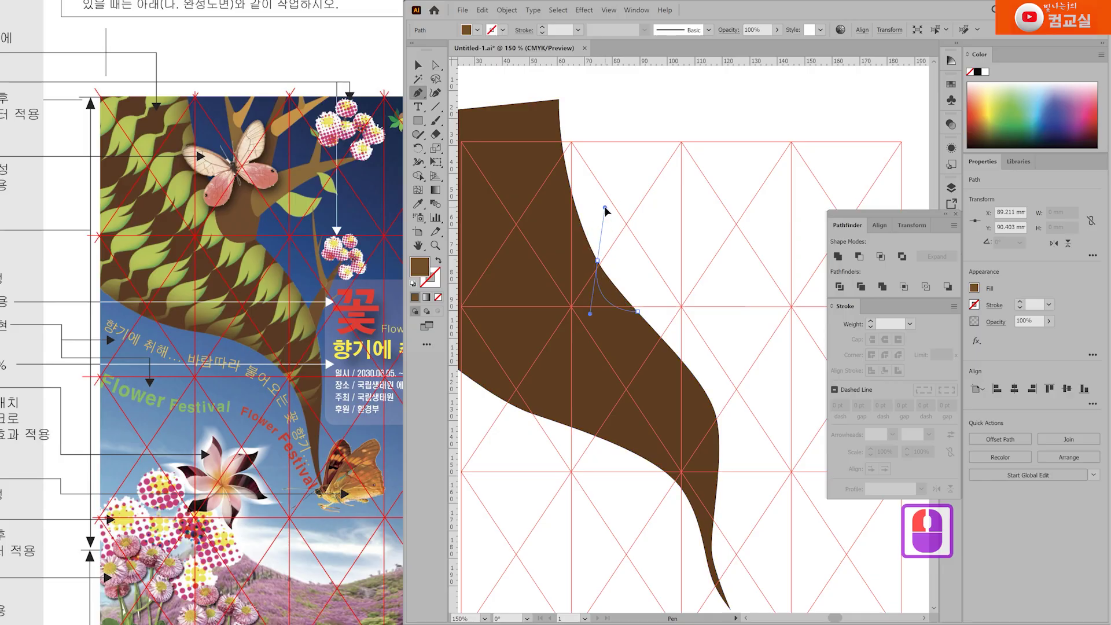
click(598, 261)
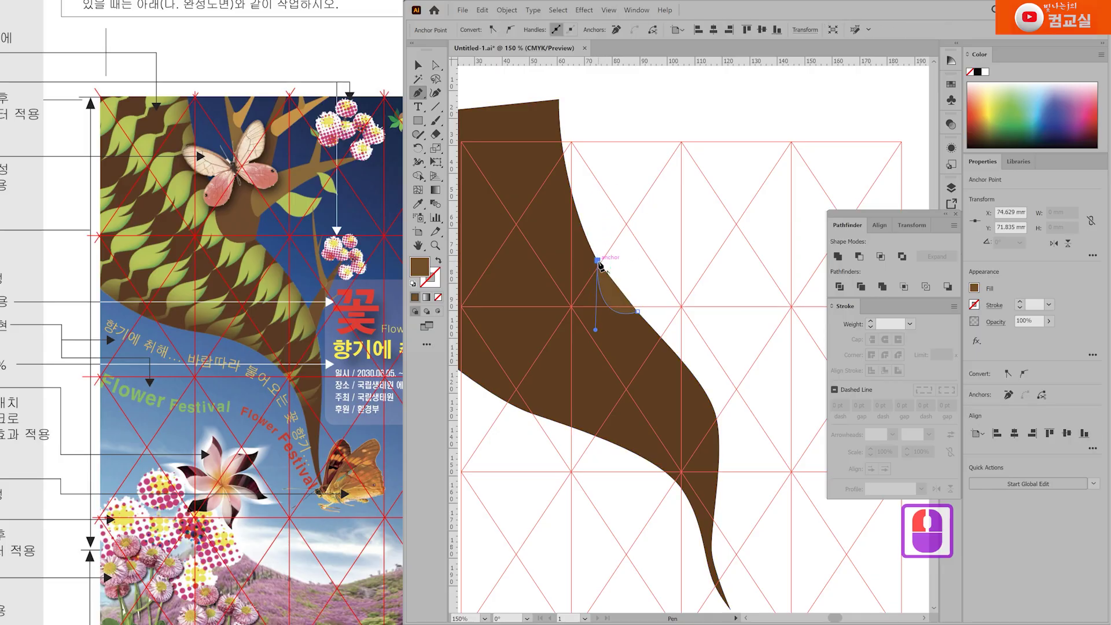
click(701, 99)
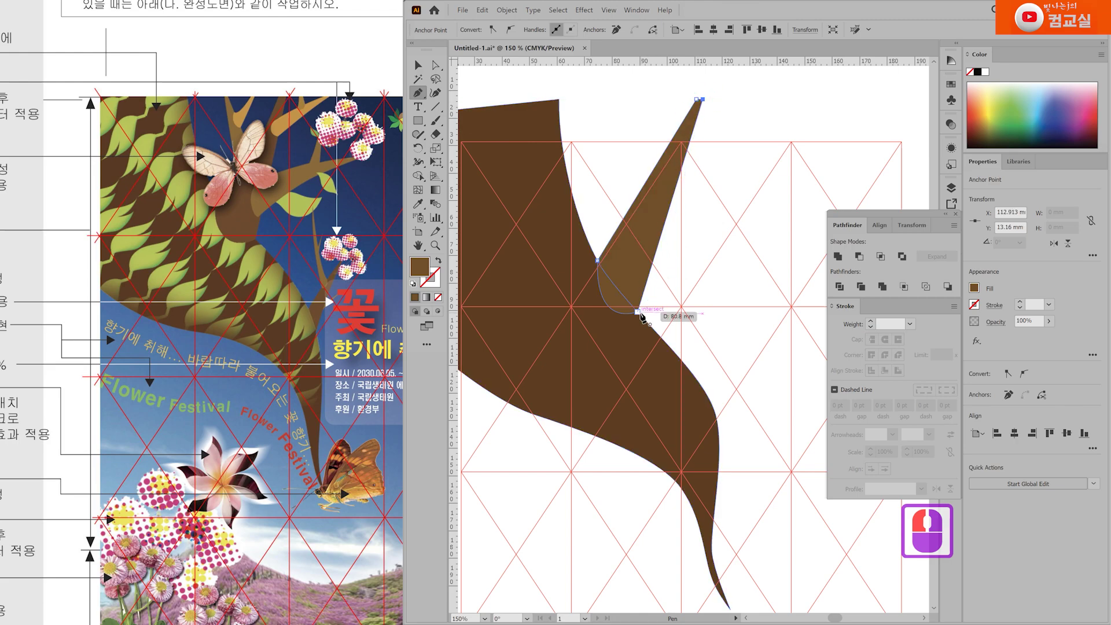
click(639, 312)
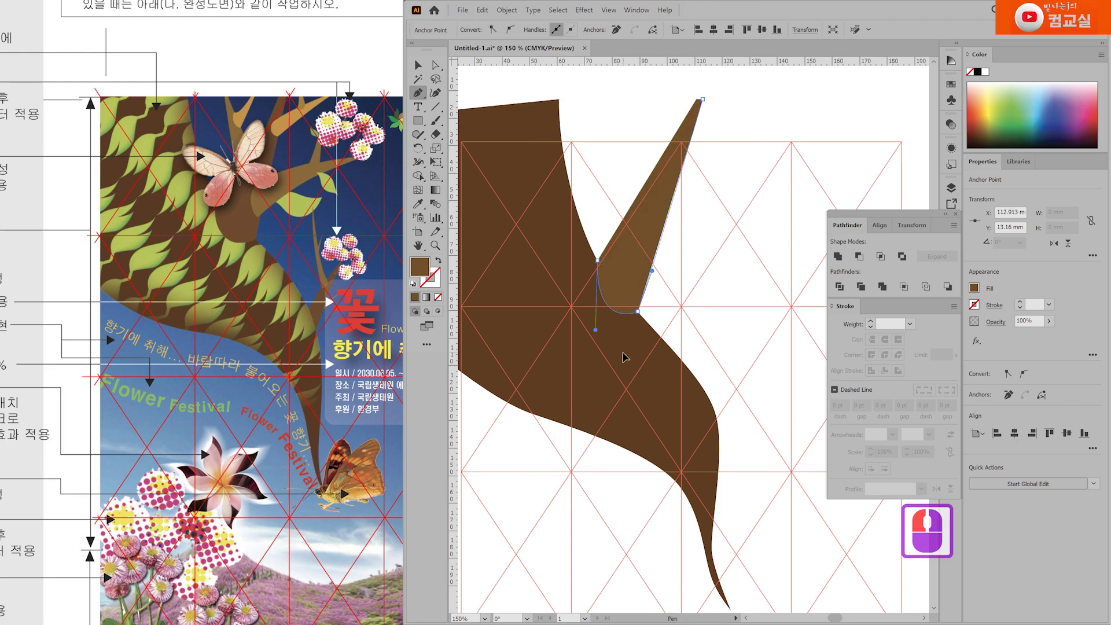
ctrl+click(772, 298)
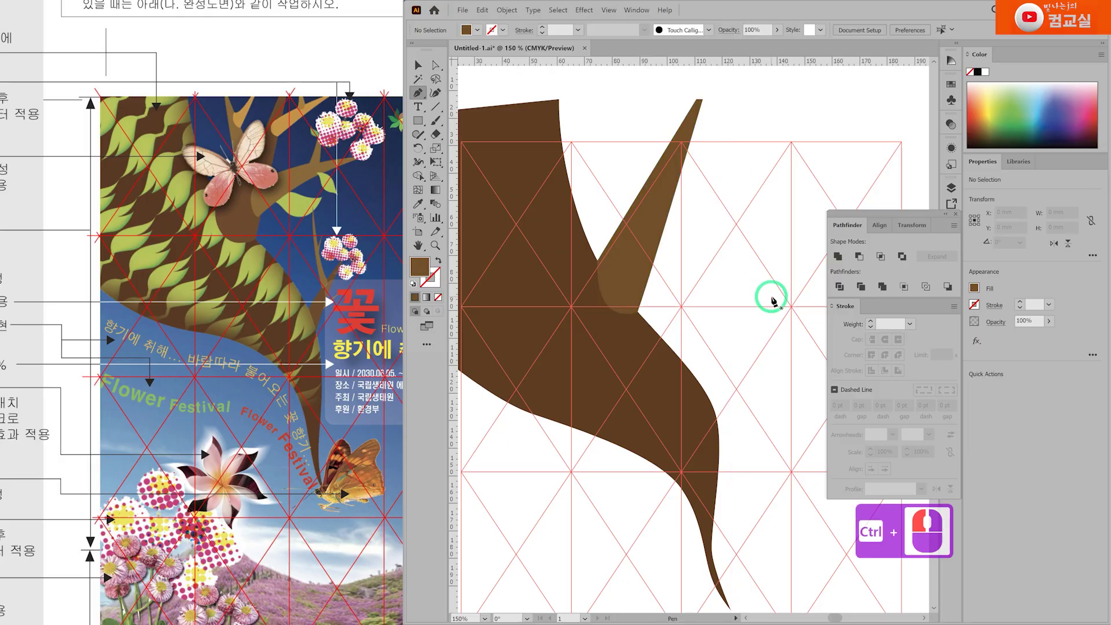
Step: With an olive-brown fill, draw a pointed branch from the main branch's left edge with a rounded base, its right side about 34 mm long
click(983, 141)
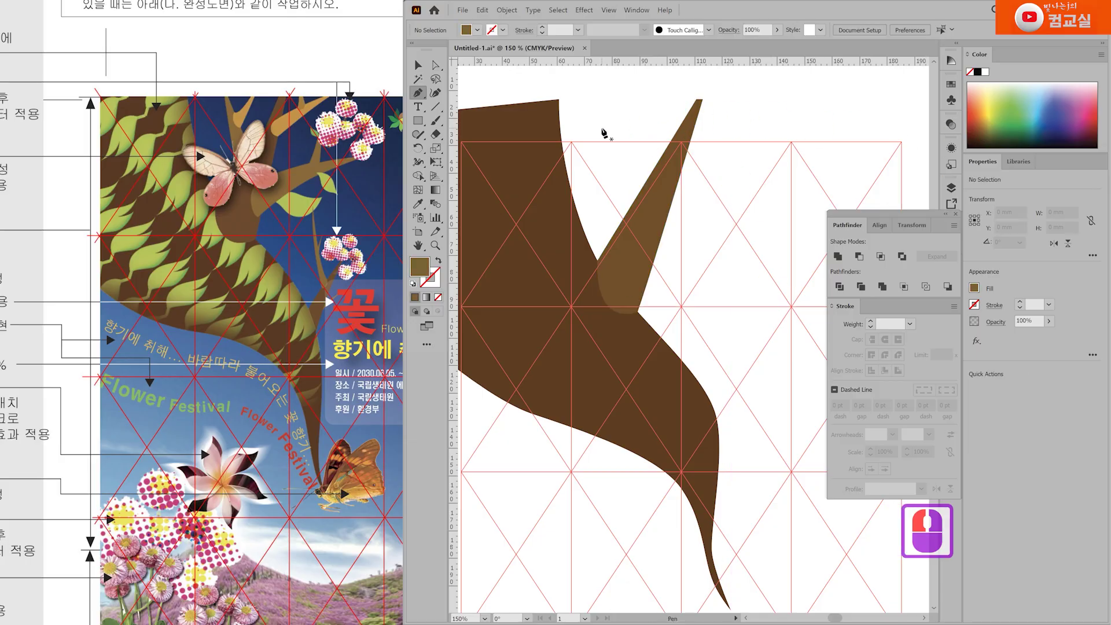
scroll(623, 228, up, 1)
click(625, 220)
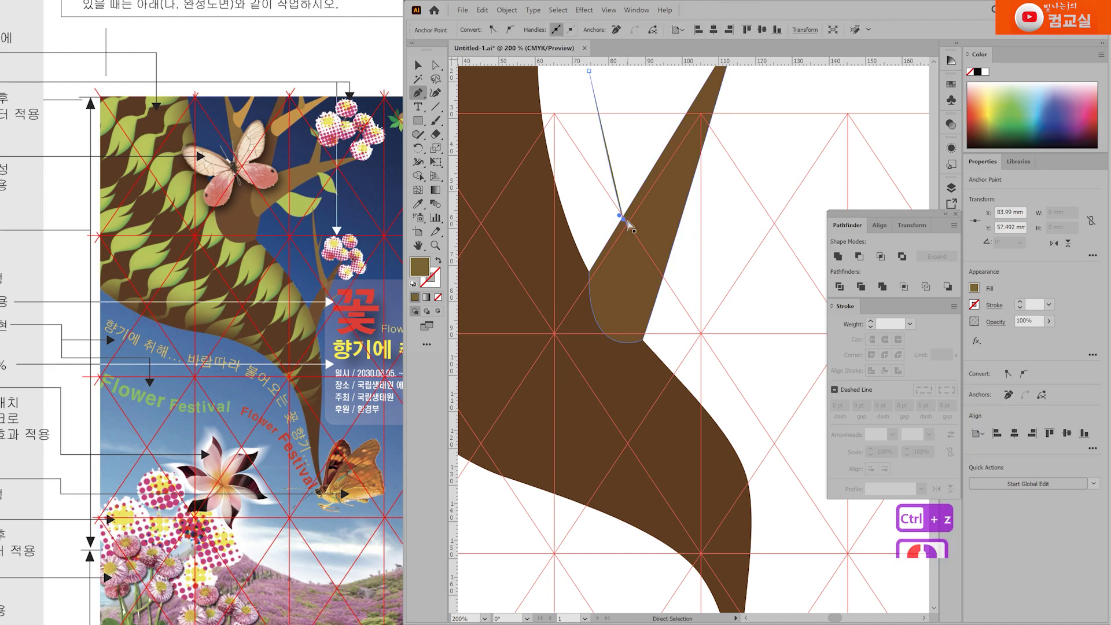
drag(647, 183, 649, 155)
scroll(645, 173, up, 3)
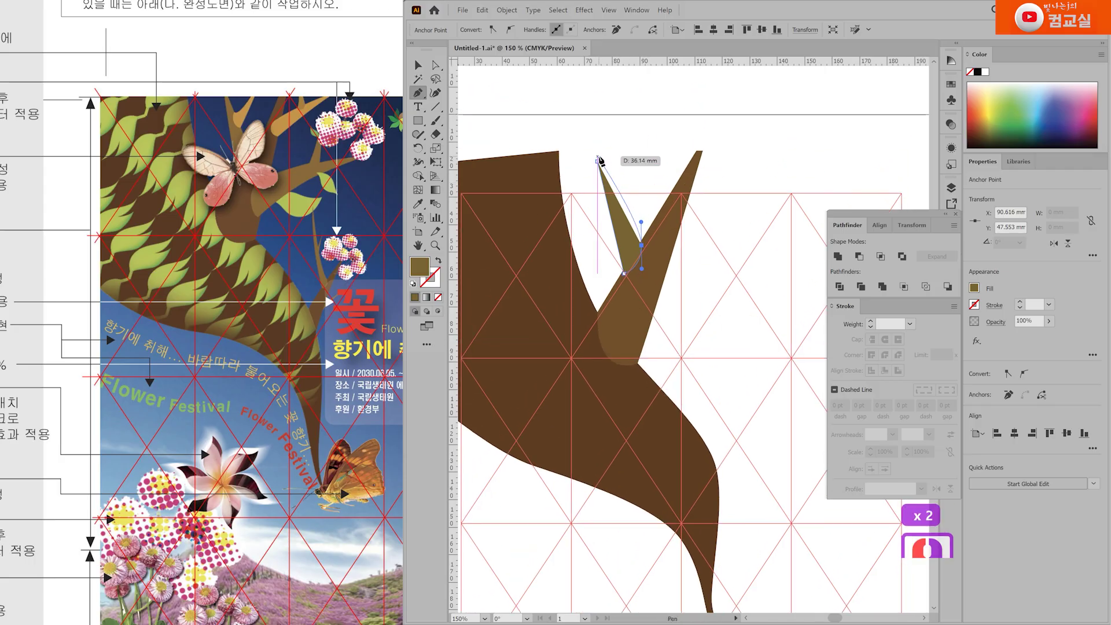
click(656, 275)
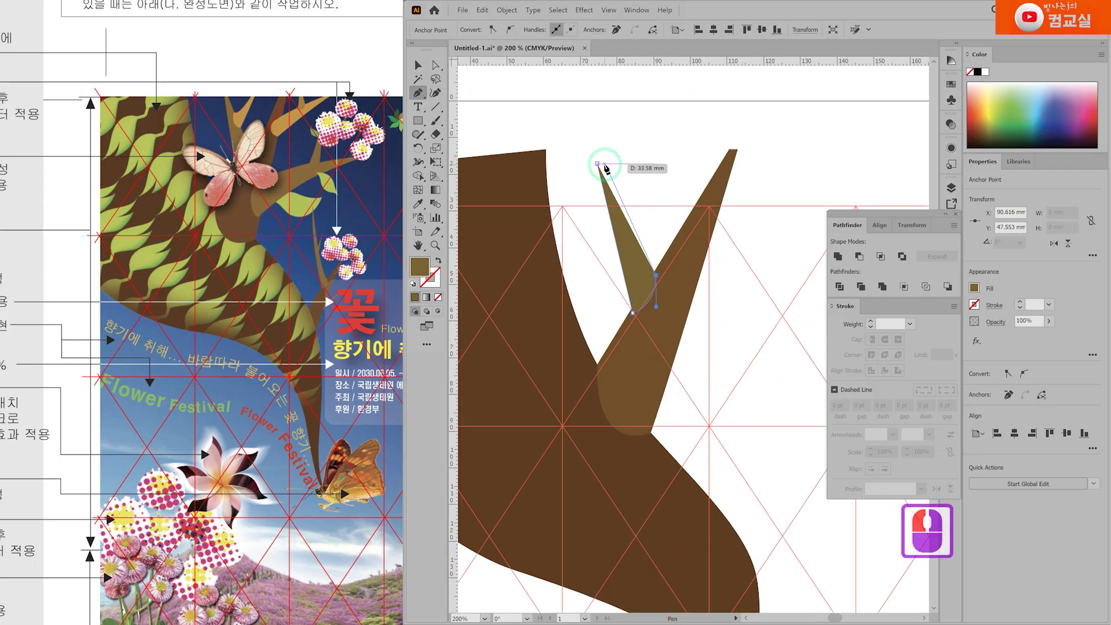
click(600, 165)
Step: Shift the olive branch's tip up-left to about X 72.3 mm, Y 15.6 mm, and adjust the curve at its right base corner
ctrl+click(597, 165)
drag(597, 164, 590, 159)
scroll(658, 277, up, 2)
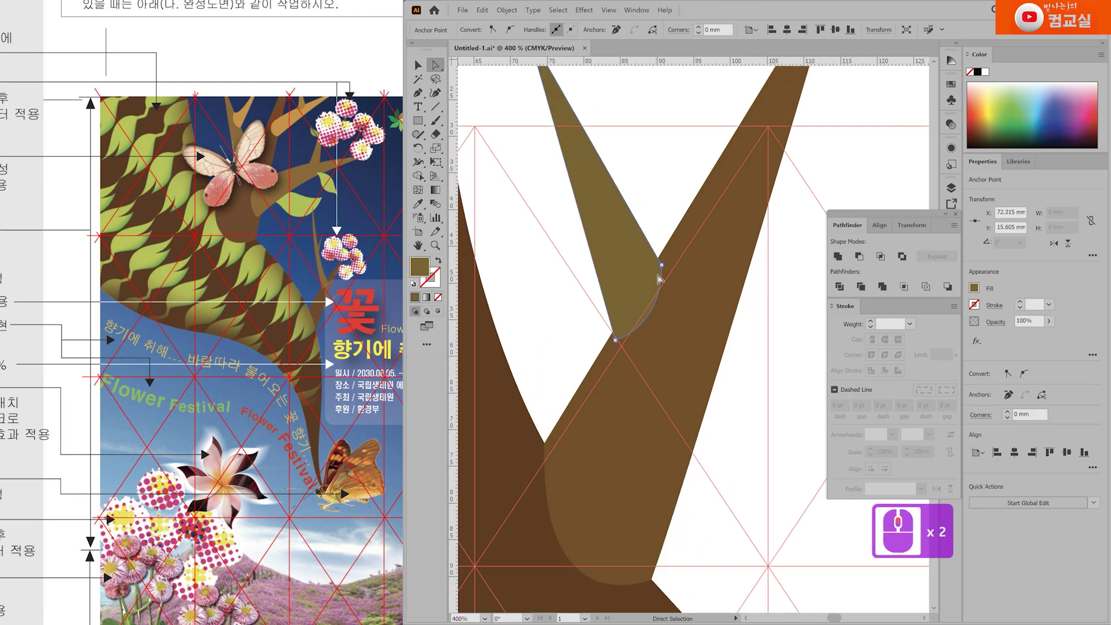
drag(657, 266, 654, 276)
click(636, 185)
key(ctrl+minus)
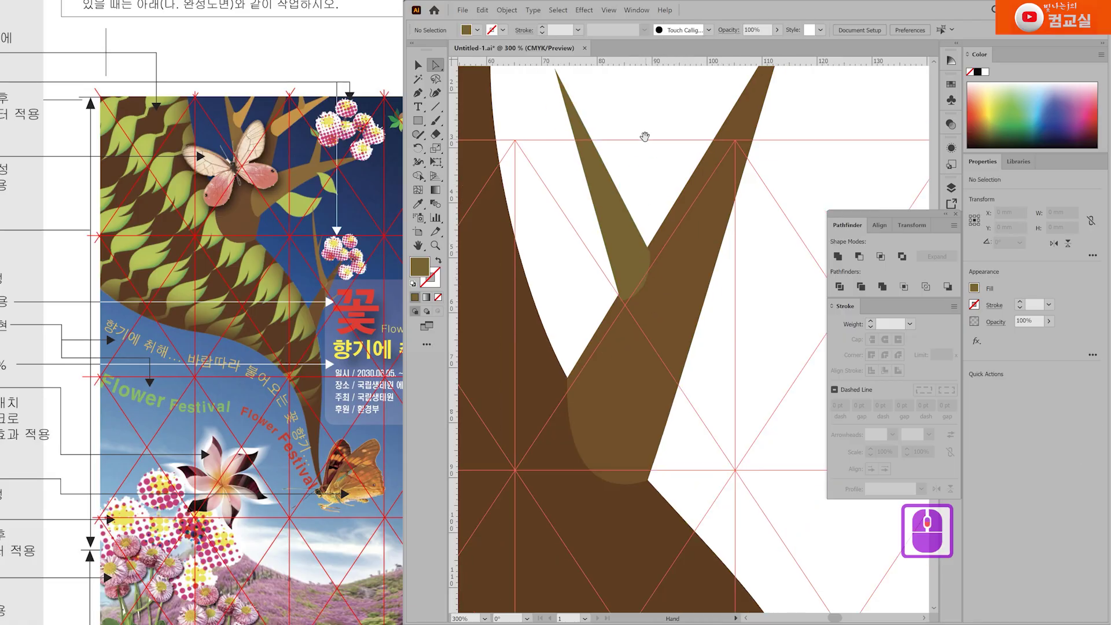
Step: Pick a very dark brown fill and start a twig with a rounded base on the olive branch's right edge
key(p)
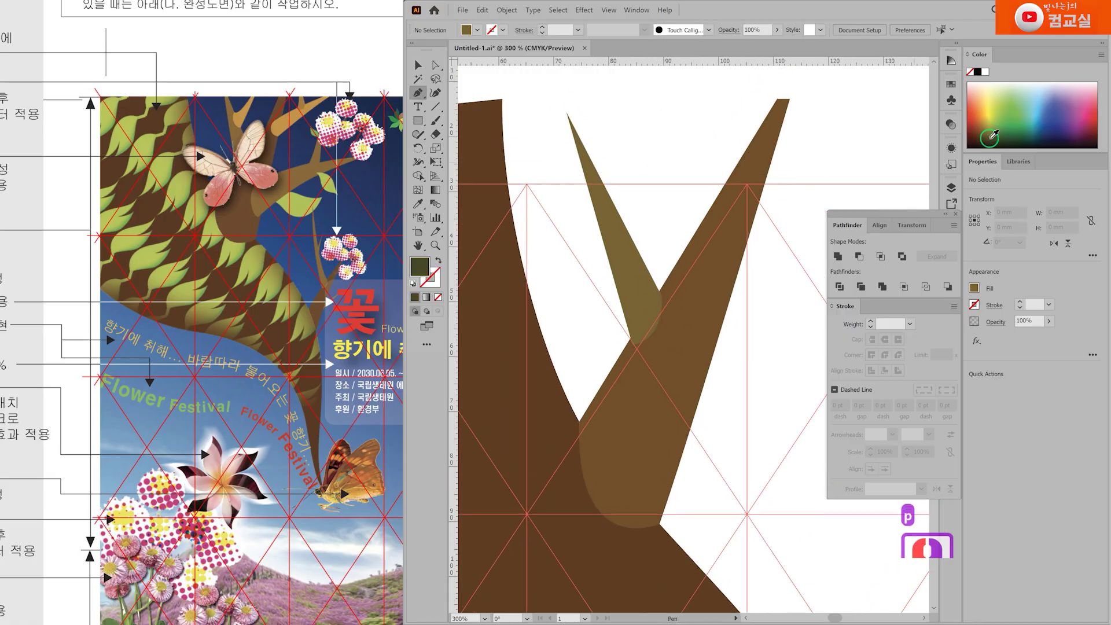
click(985, 139)
click(642, 199)
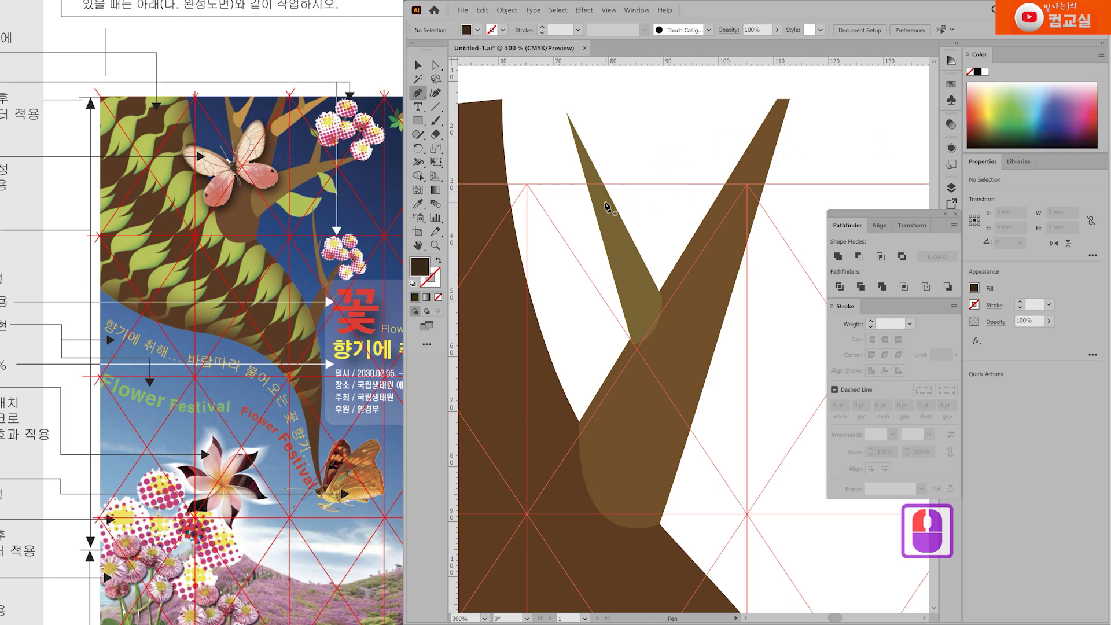
scroll(607, 207, up, 1)
click(617, 208)
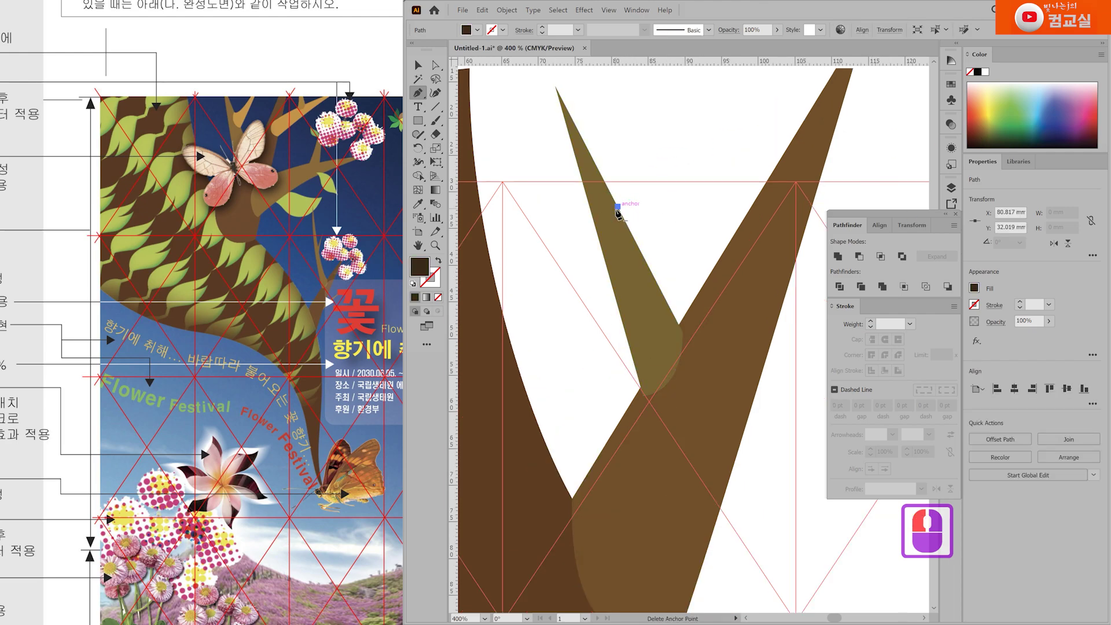
drag(636, 243, 662, 247)
click(635, 241)
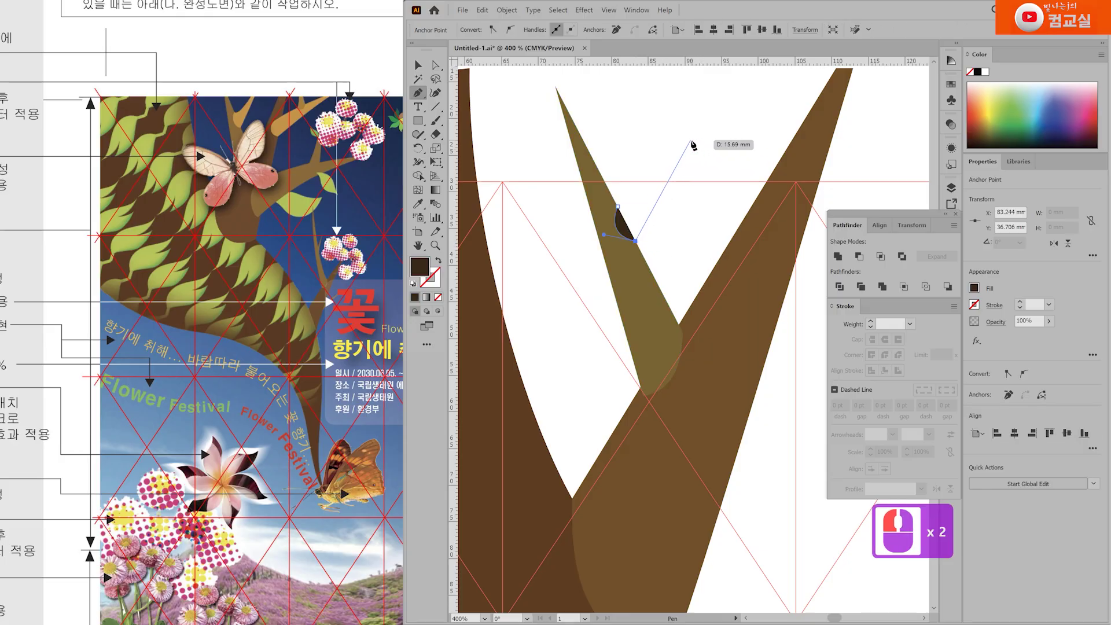
Step: Extend the dark twig up and right to a point at about X 90.9 mm, Y 24.5 mm, and close the shape
click(690, 149)
key(ctrl+z)
key(ctrl+z)
drag(691, 152, 695, 138)
click(692, 152)
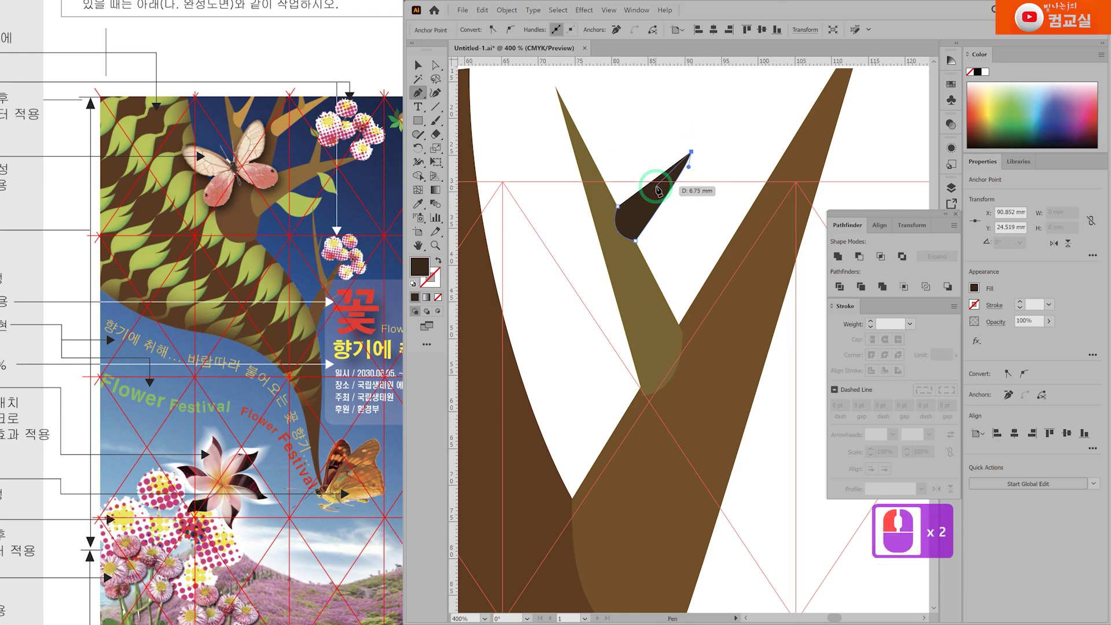
click(619, 206)
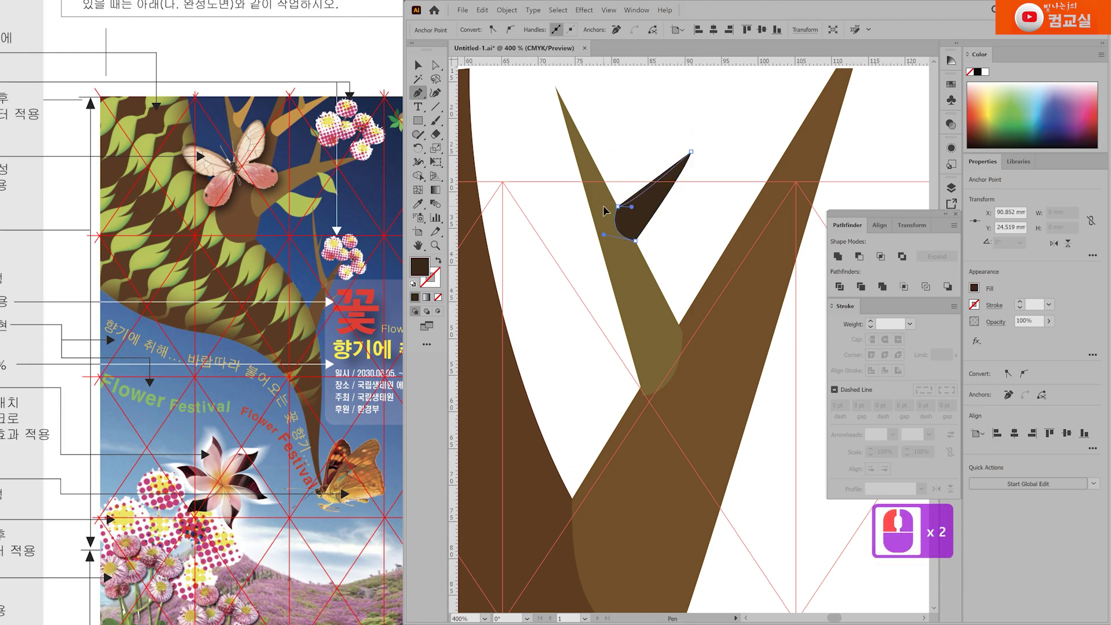
Step: Nudge the whole dark twig slightly down and right, and raise its tip about 3.5 mm
ctrl+click(692, 152)
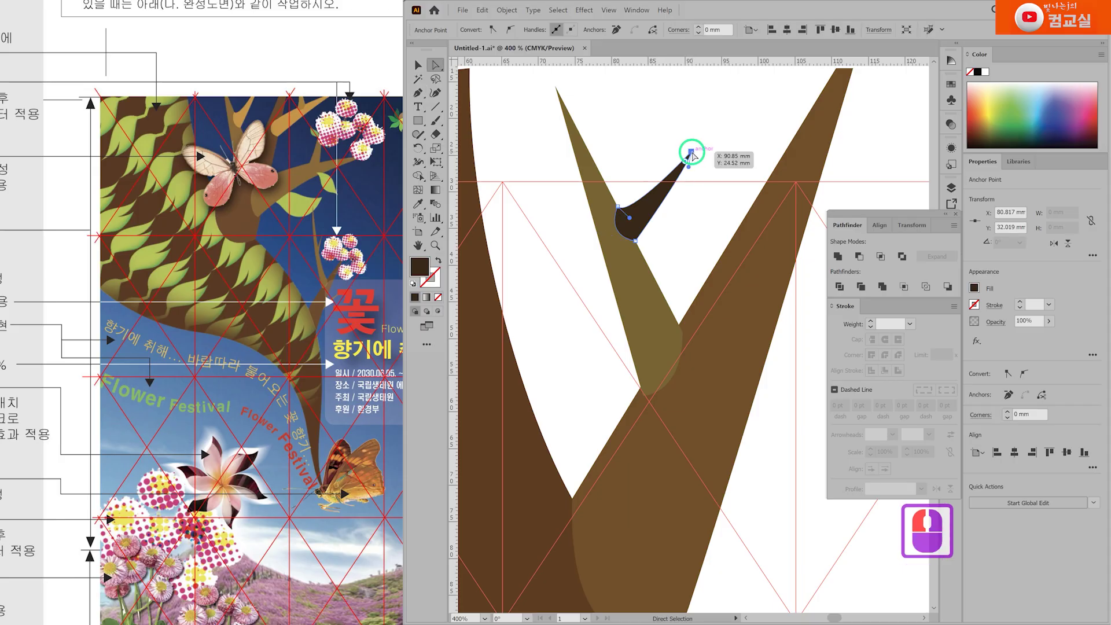
drag(643, 212, 648, 221)
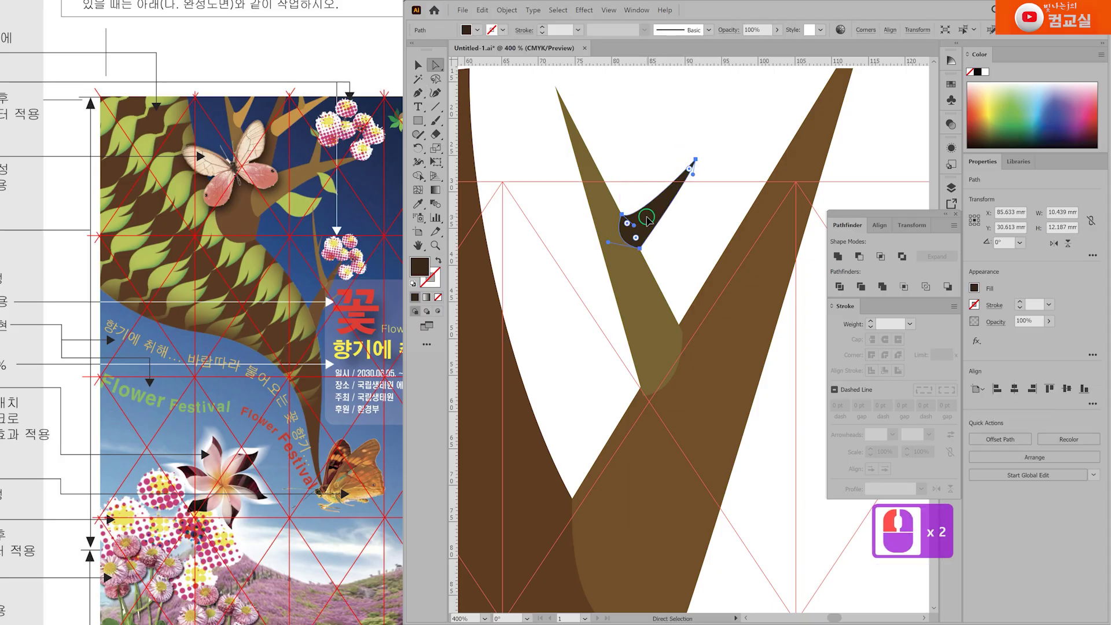
click(696, 160)
drag(696, 159, 695, 135)
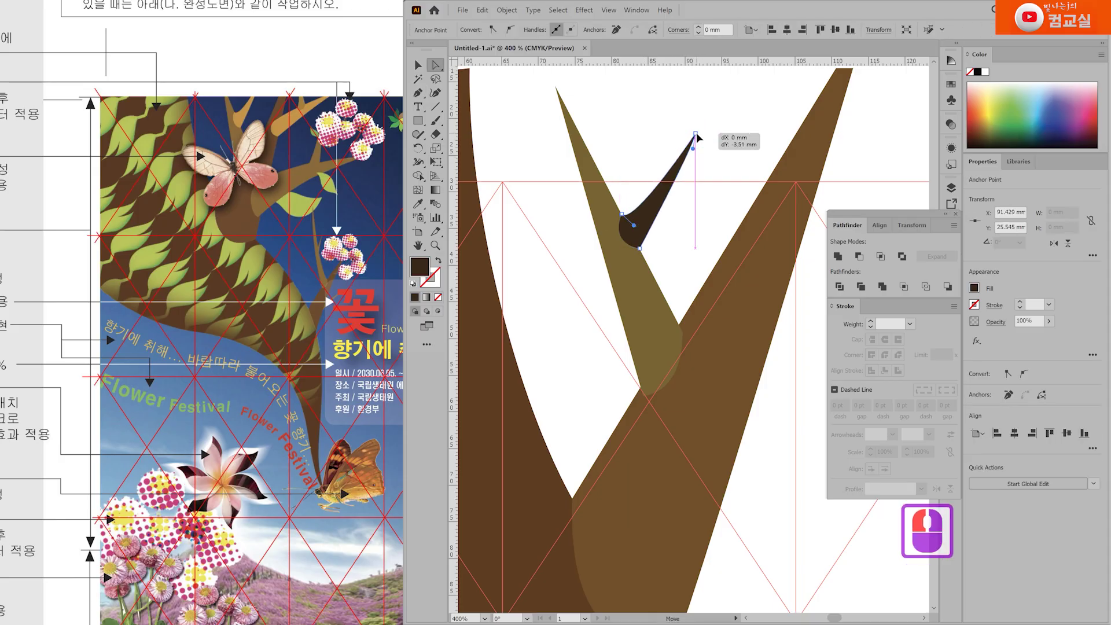
click(724, 240)
Step: Narrow the main branch's blunt tip by moving its right corner inward
scroll(724, 241, down, 1)
drag(779, 412, 655, 408)
click(628, 252)
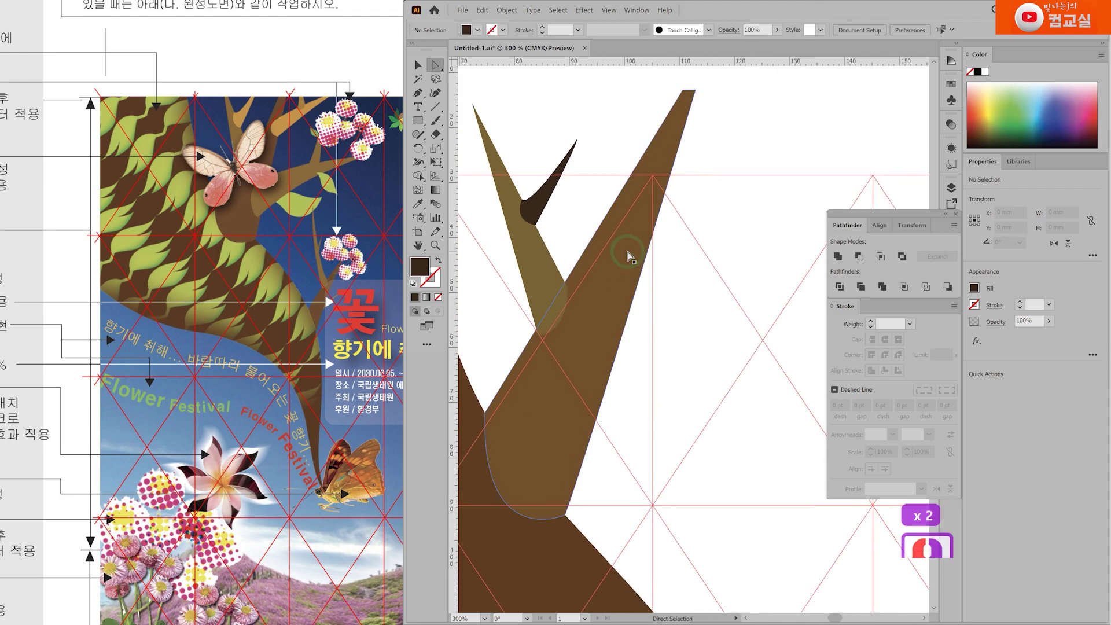
key(p)
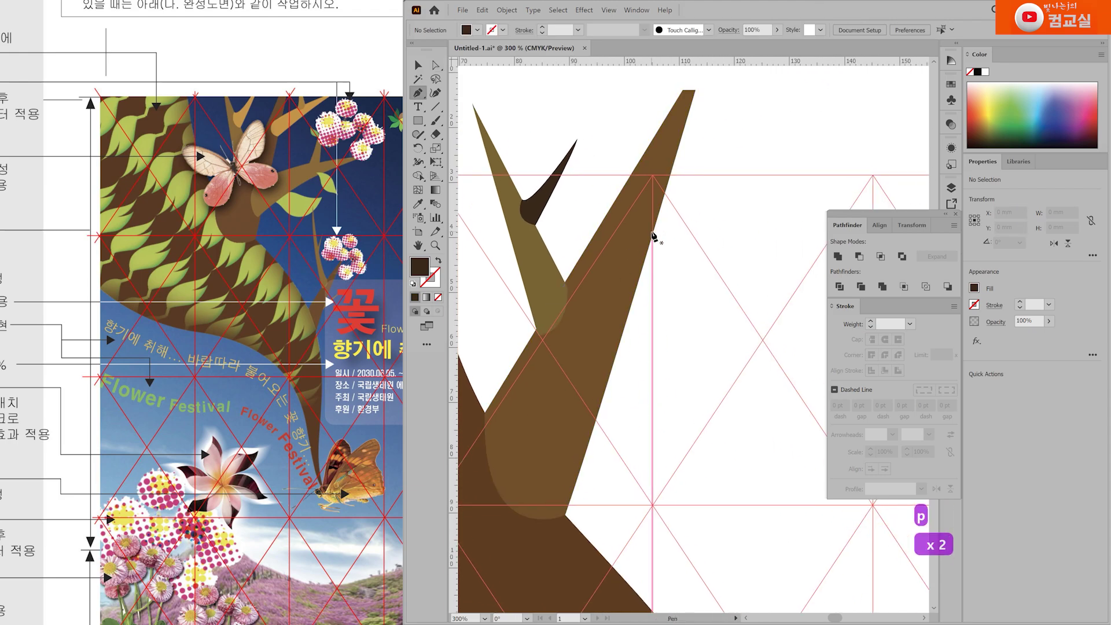
drag(695, 91, 691, 93)
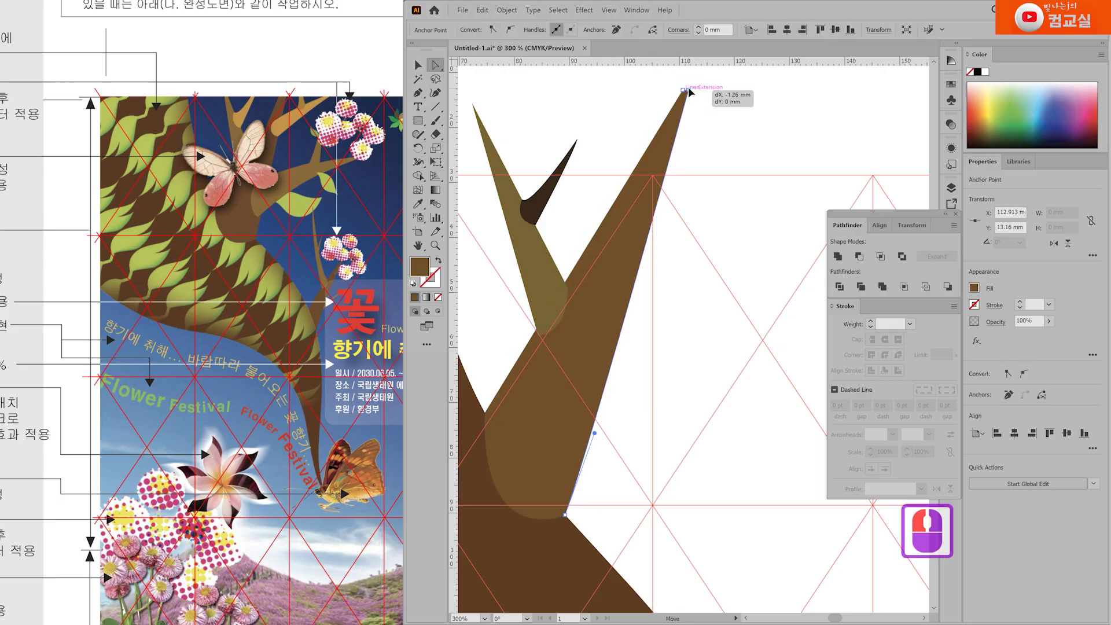
drag(690, 92, 690, 93)
click(566, 515)
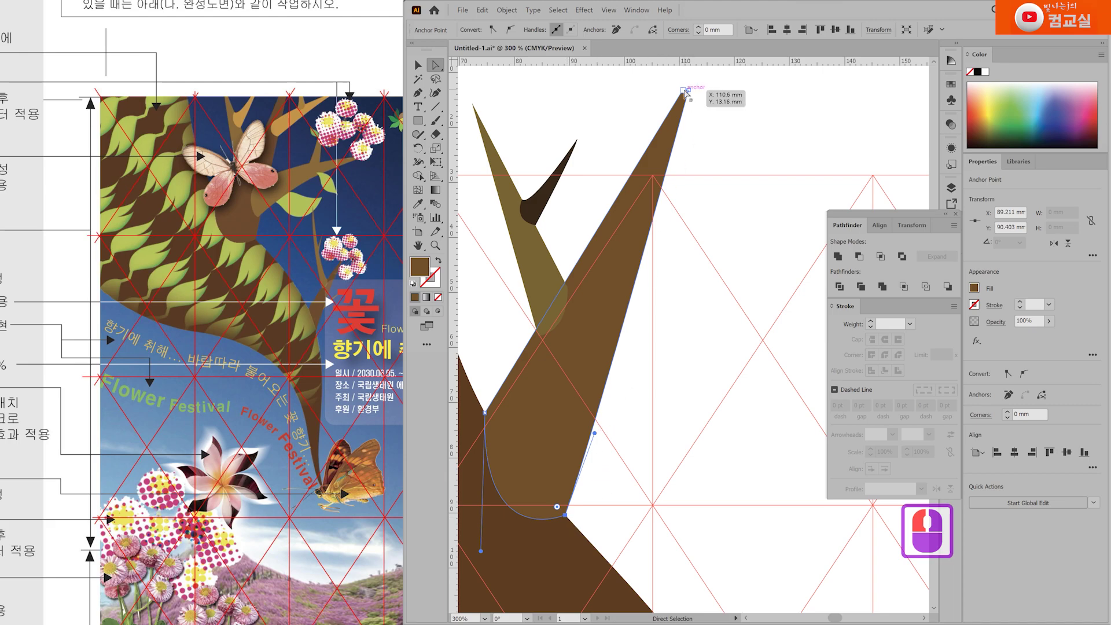
Step: Sharpen the main branch's tip into a single point at about X 109 mm, Y 12.5 mm
scroll(686, 91, up, 3)
drag(689, 90, 663, 87)
scroll(626, 232, down, 4)
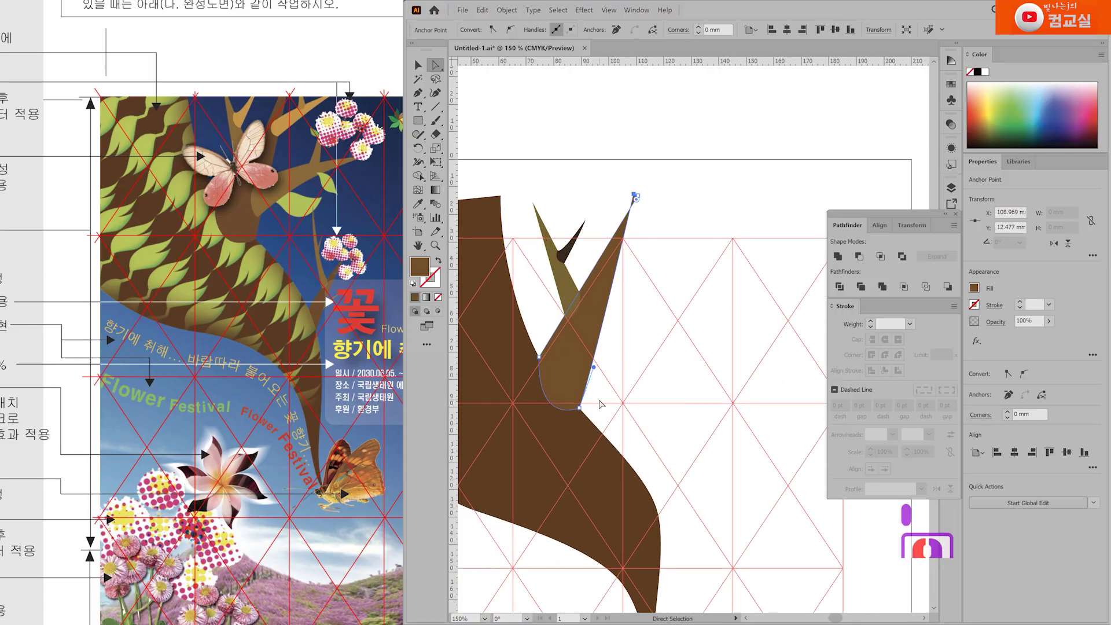
scroll(601, 401, down, 2)
click(631, 179)
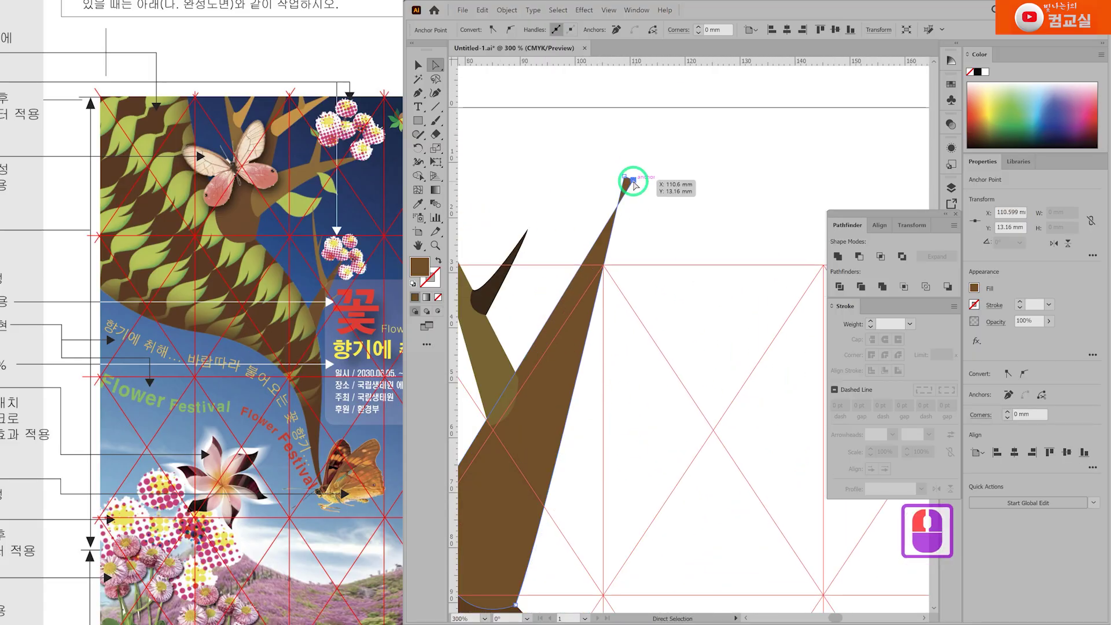
scroll(658, 357, up, 4)
Step: Draw a dark brown side branch from the main branch's right edge with a rounded base and its narrow tip at about X 132.5 mm, Y 24.5 mm
key(p)
ctrl+scroll(645, 373, up, 2)
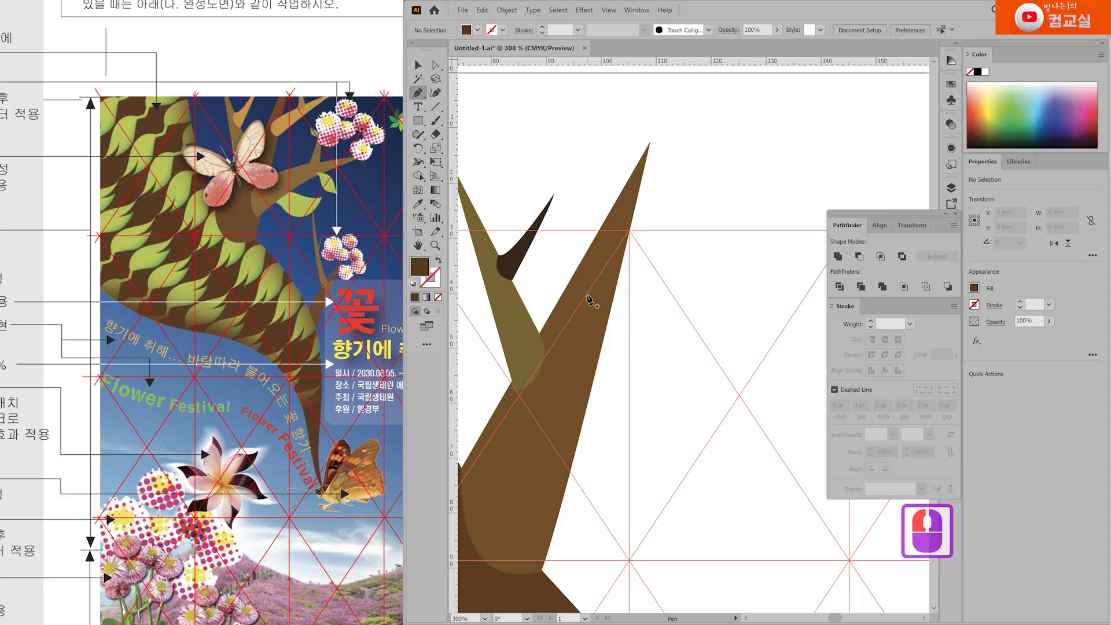
drag(587, 295, 779, 207)
click(778, 207)
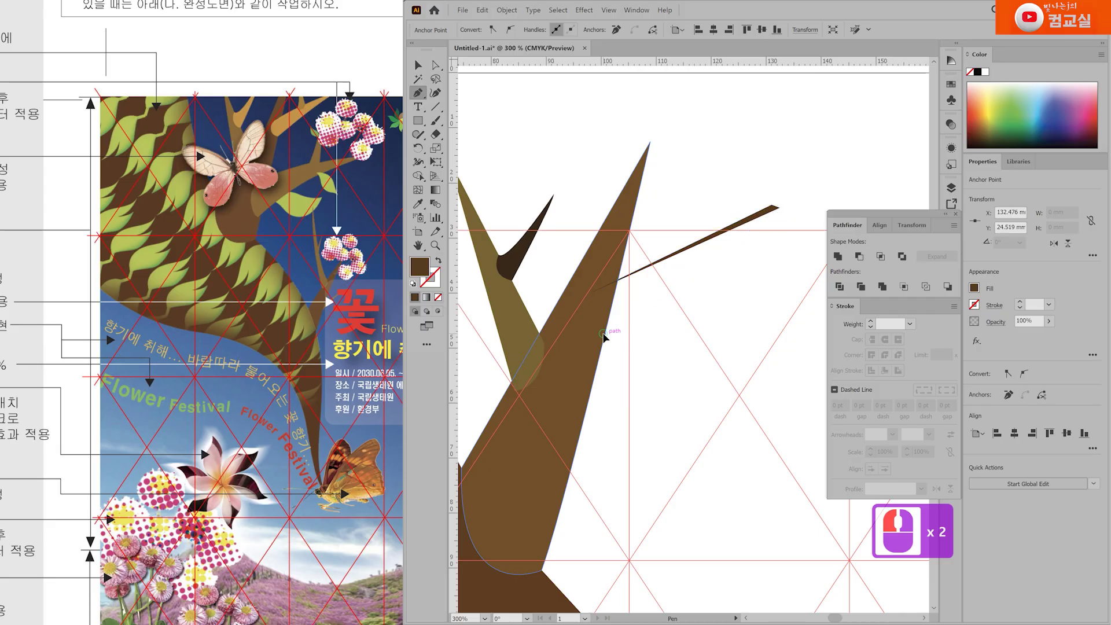
click(605, 335)
click(593, 288)
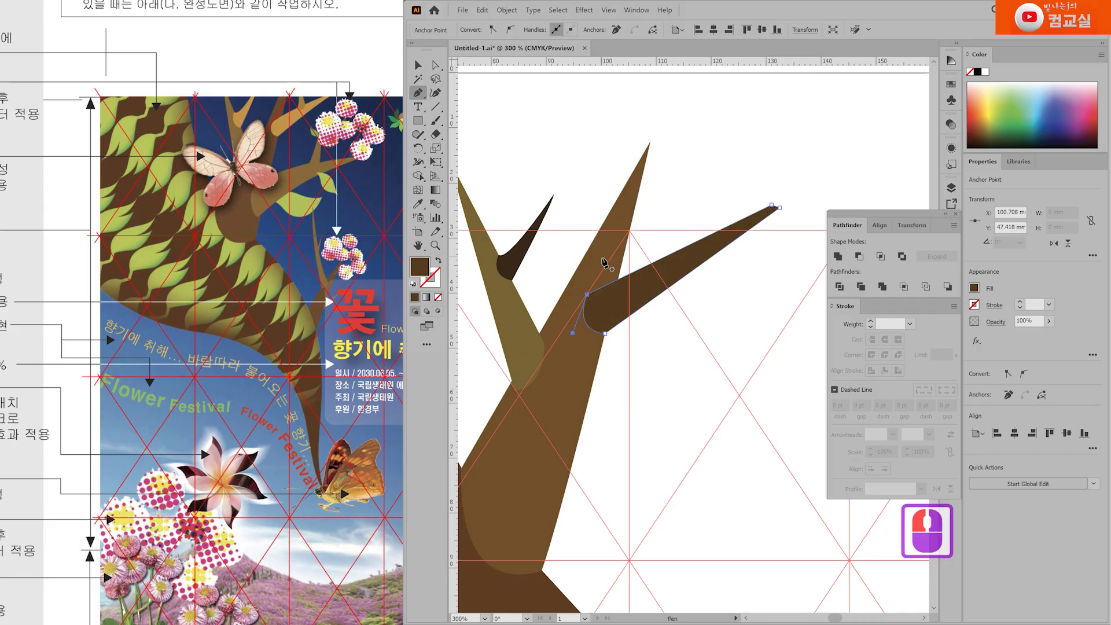
ctrl+click(654, 350)
scroll(652, 347, down, 3)
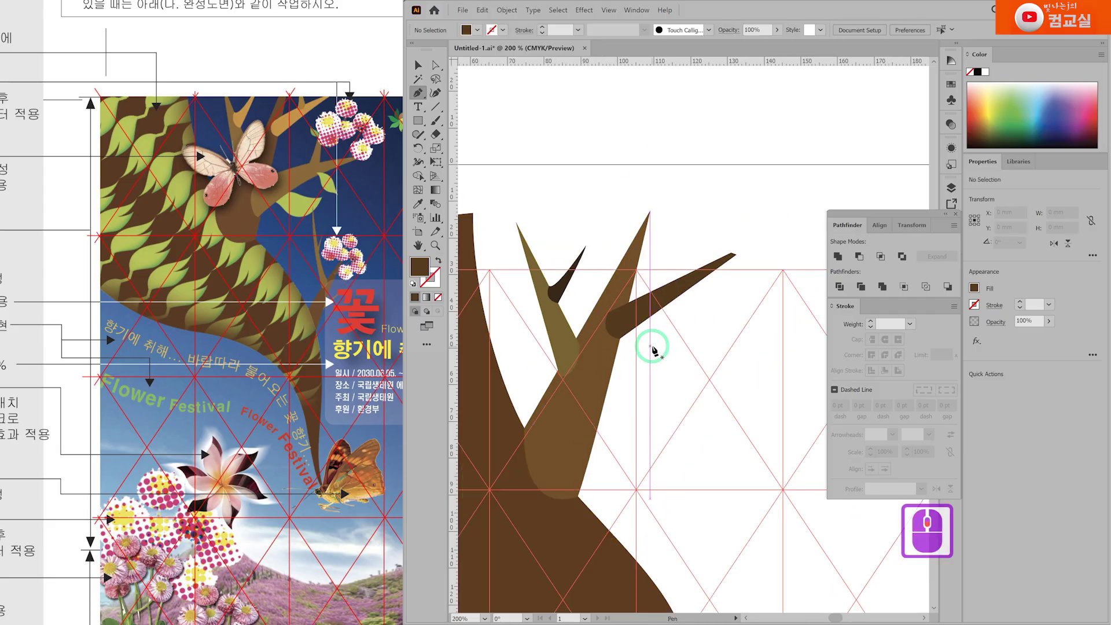
Step: Pick a dark olive fill and draw an upright pointed twig about 14 mm long with a rounded base on the right side branch's upper edge
scroll(602, 239, up, 2)
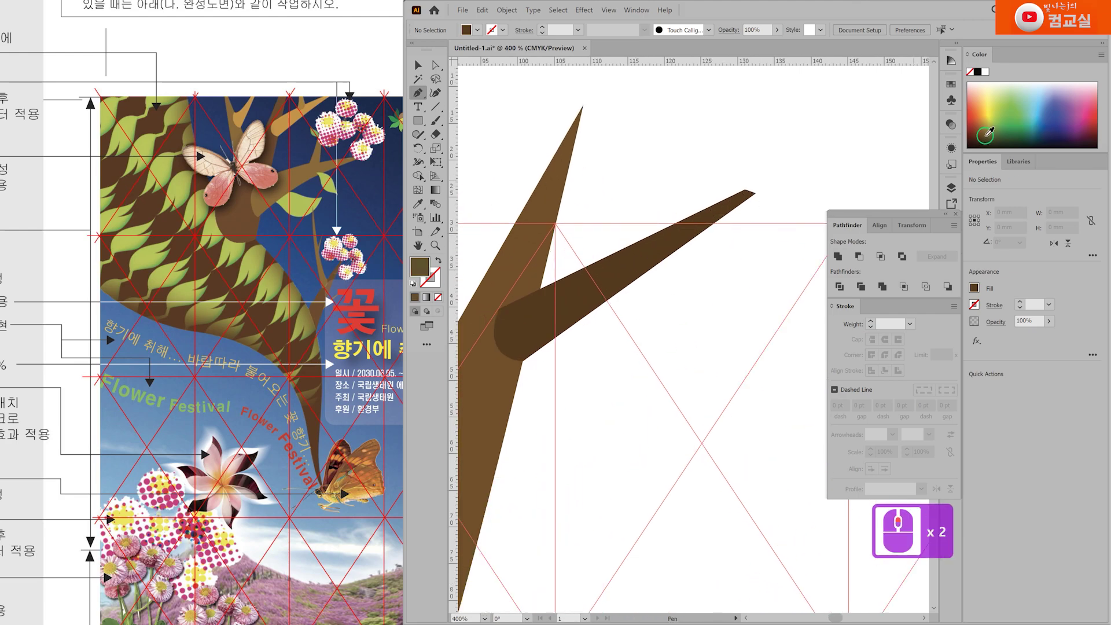
click(988, 133)
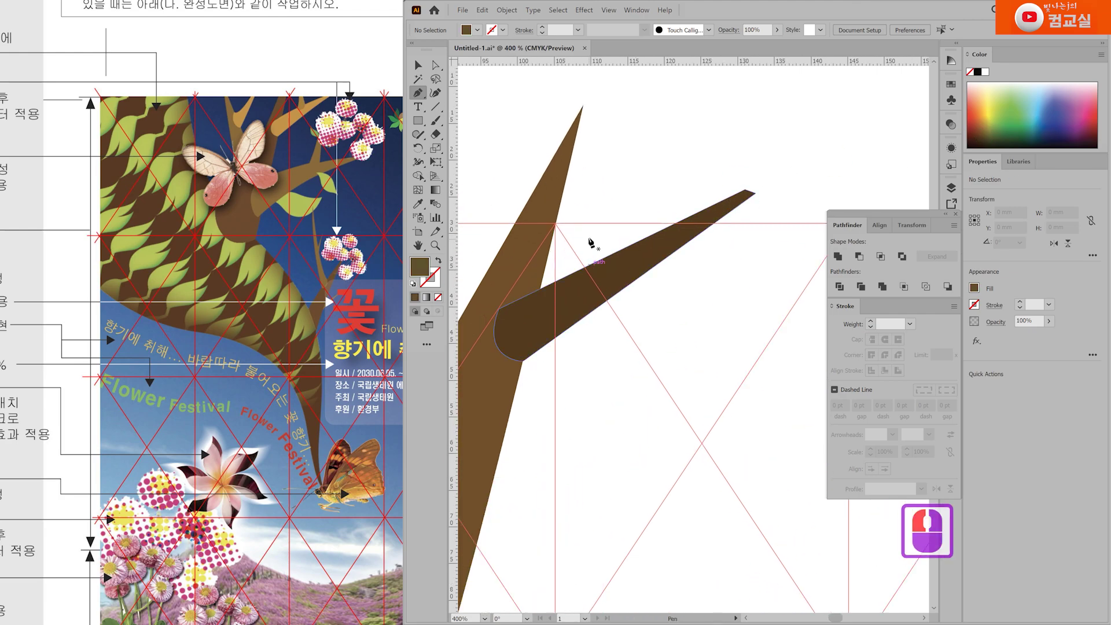
click(599, 175)
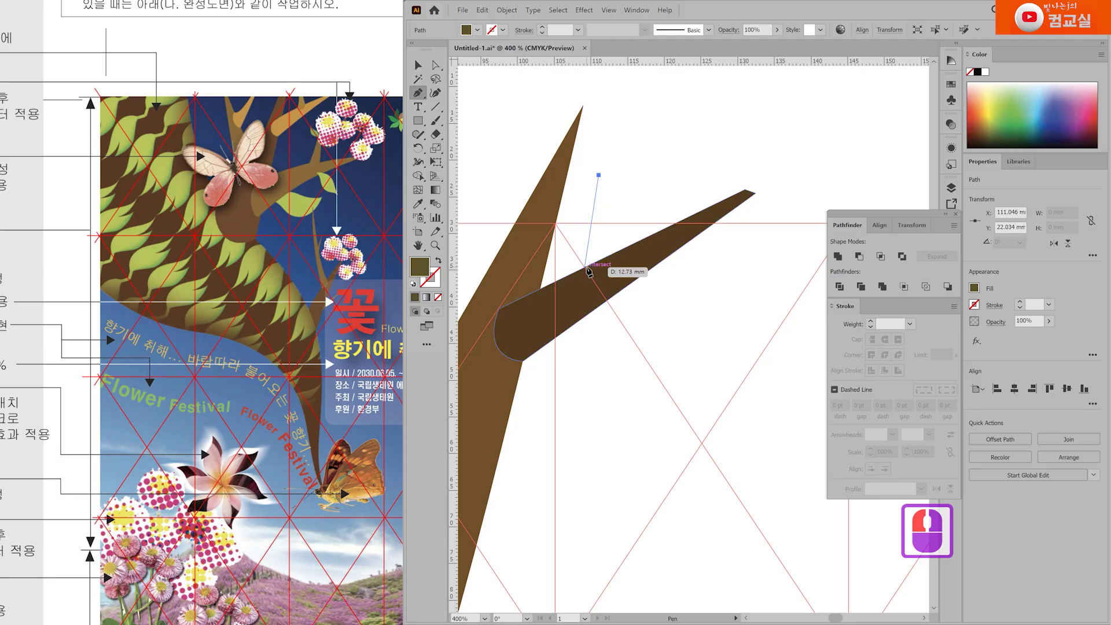
drag(585, 267, 581, 284)
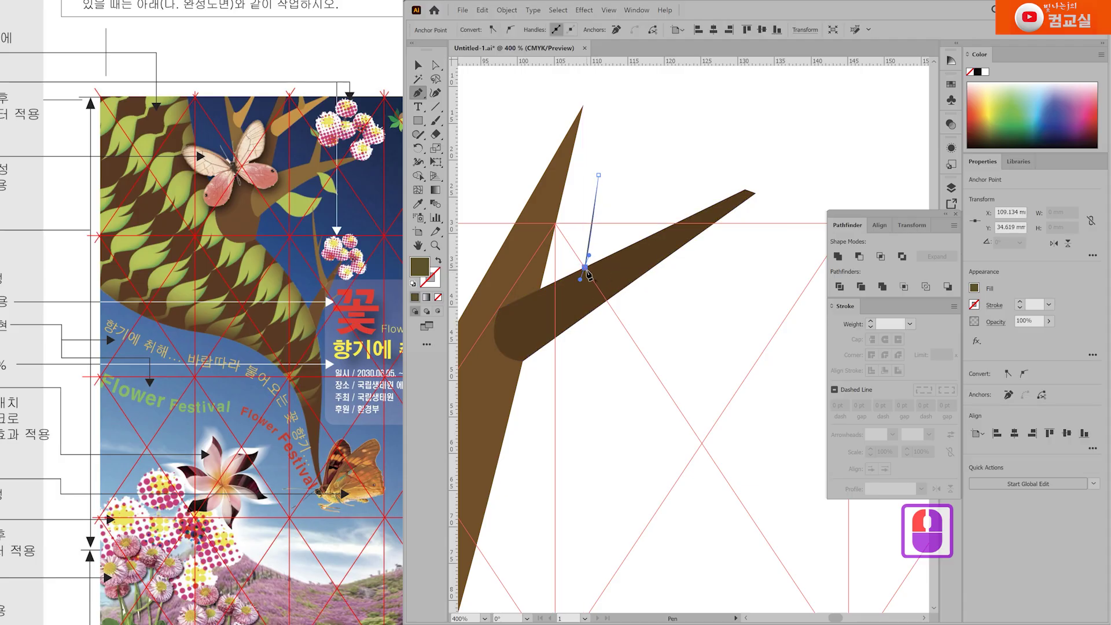
click(584, 268)
drag(612, 254, 616, 230)
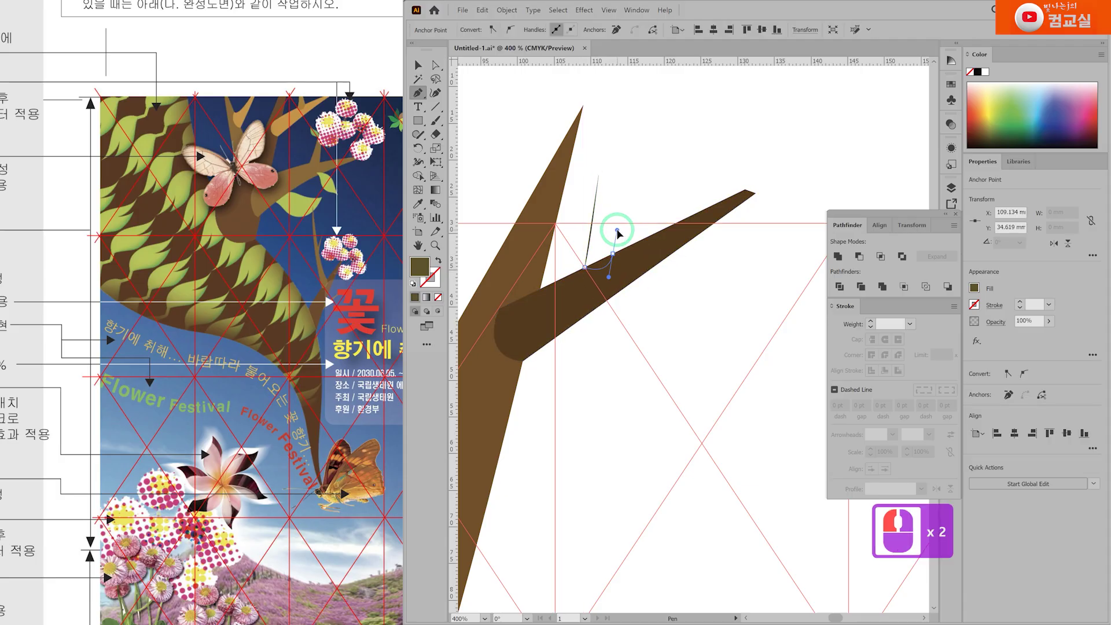
click(599, 175)
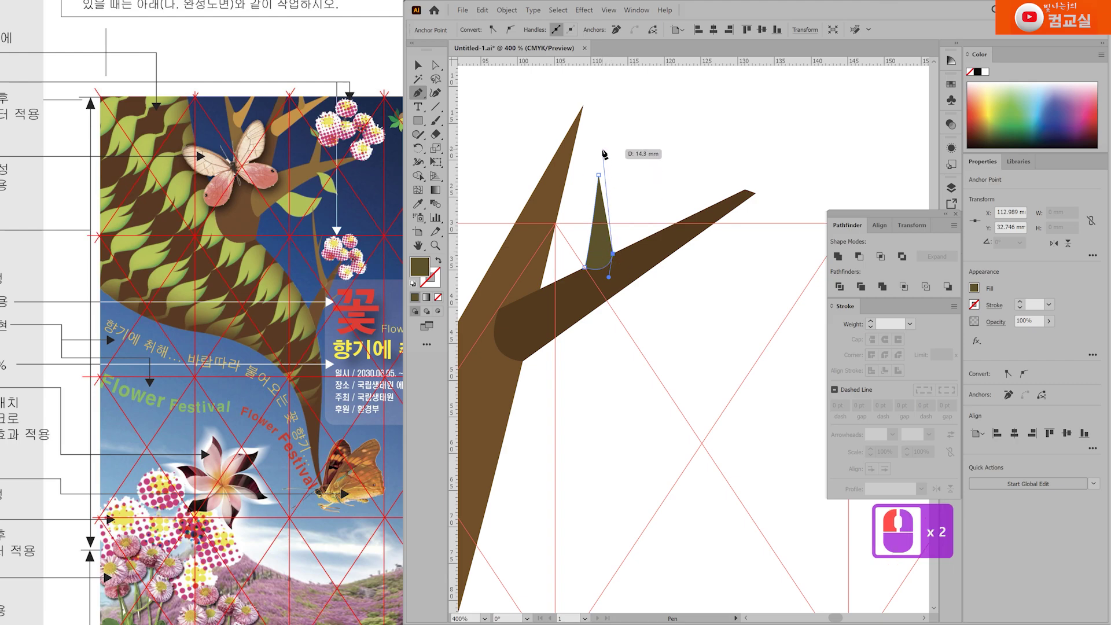
drag(599, 175, 601, 178)
ctrl+click(744, 401)
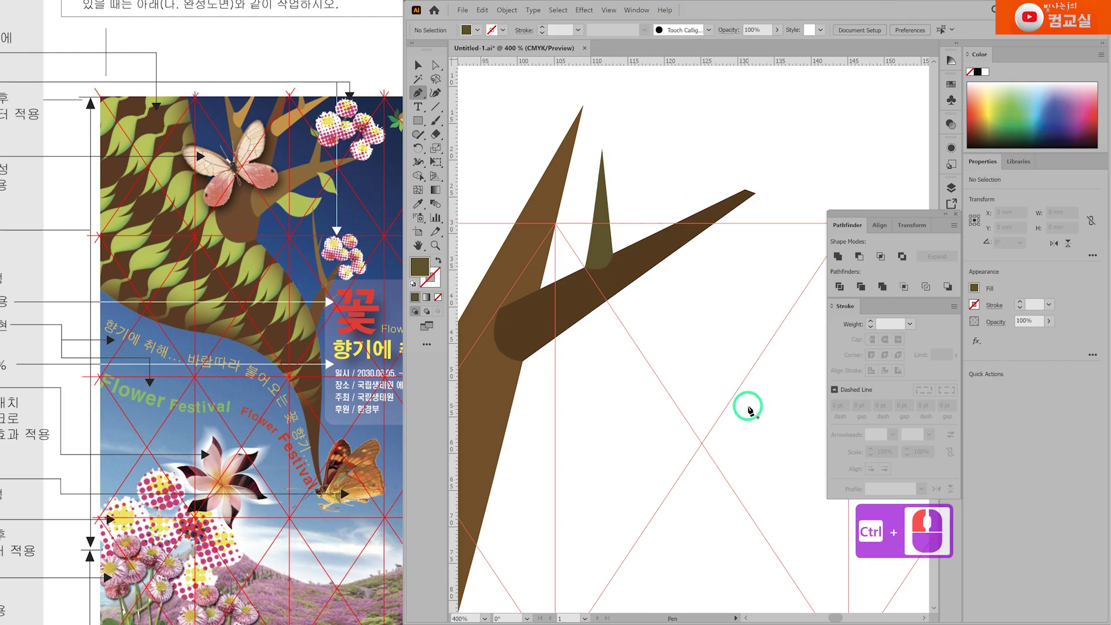
Step: Draw an olive side branch from the main branch's lower right edge with a rounded base and its tip at about X 139 mm, Y 52 mm
scroll(657, 244, down, 6)
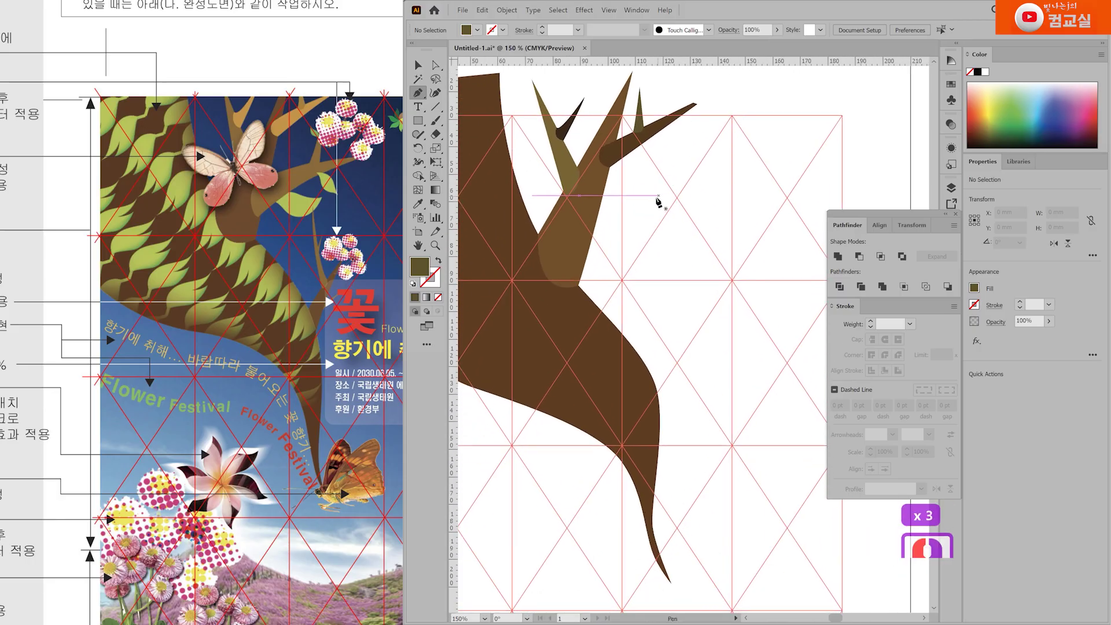
click(581, 255)
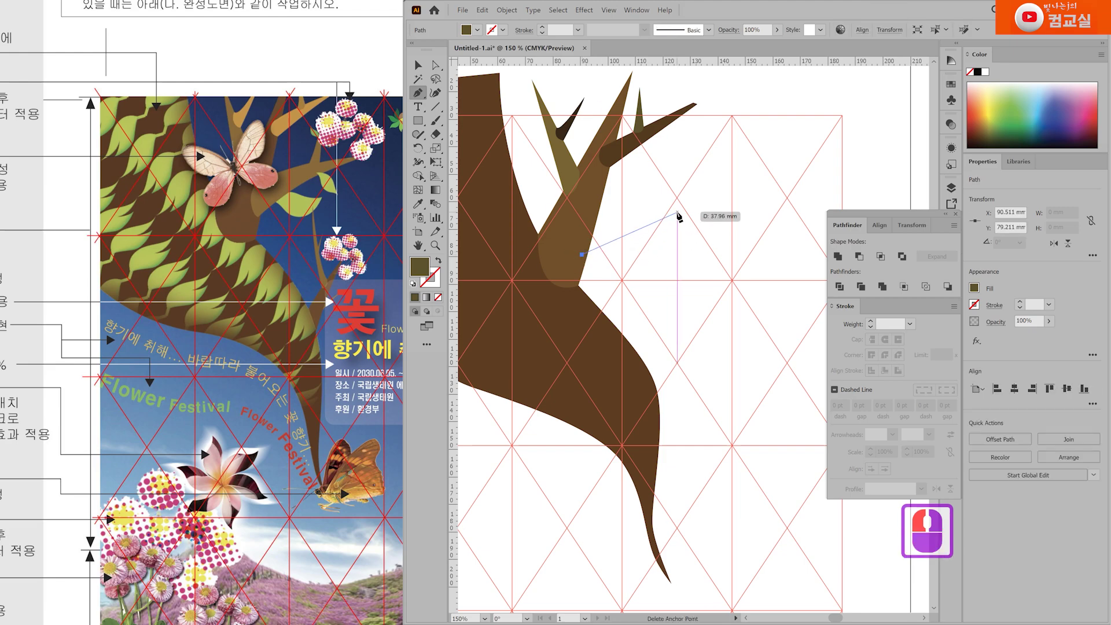
drag(715, 180, 741, 173)
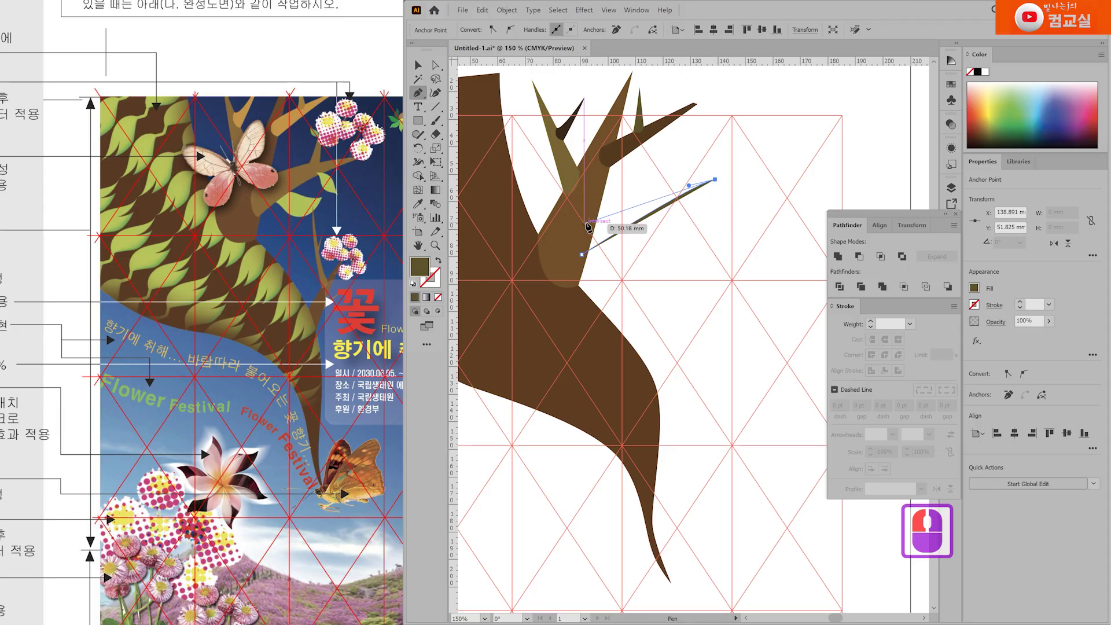
drag(582, 221, 538, 248)
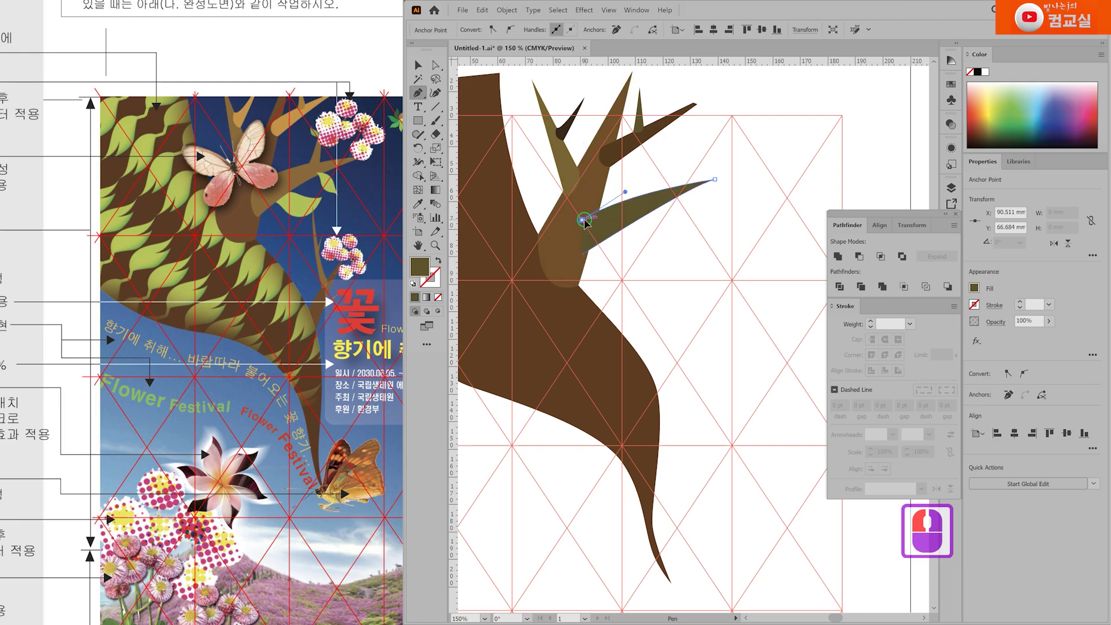
scroll(582, 238, up, 2)
drag(583, 272, 611, 301)
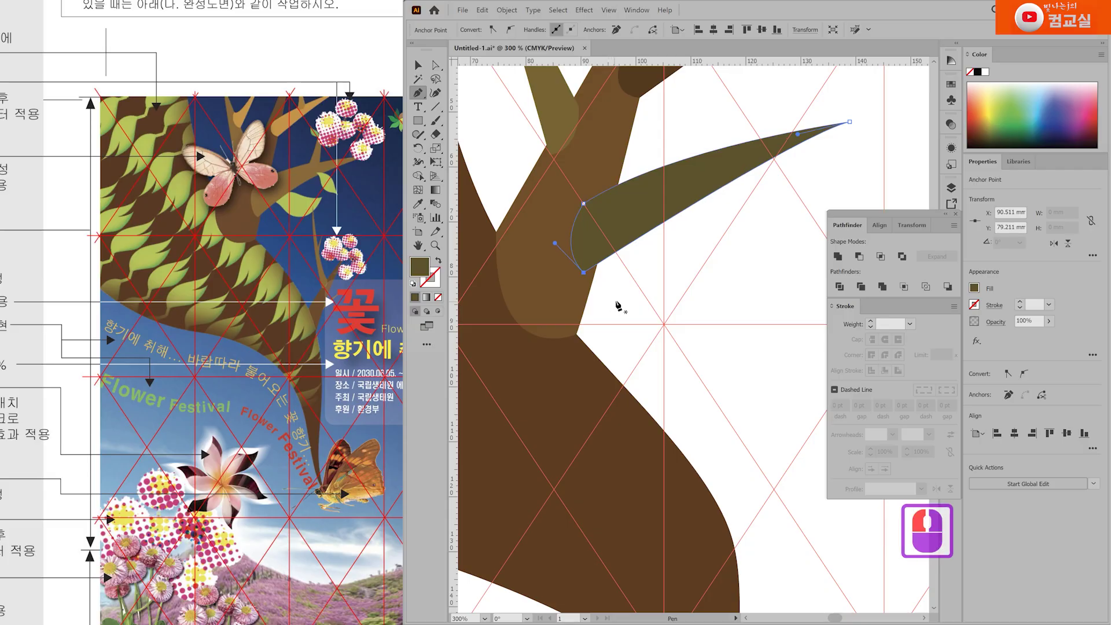
scroll(692, 223, down, 1)
drag(715, 184, 597, 271)
ctrl+click(612, 200)
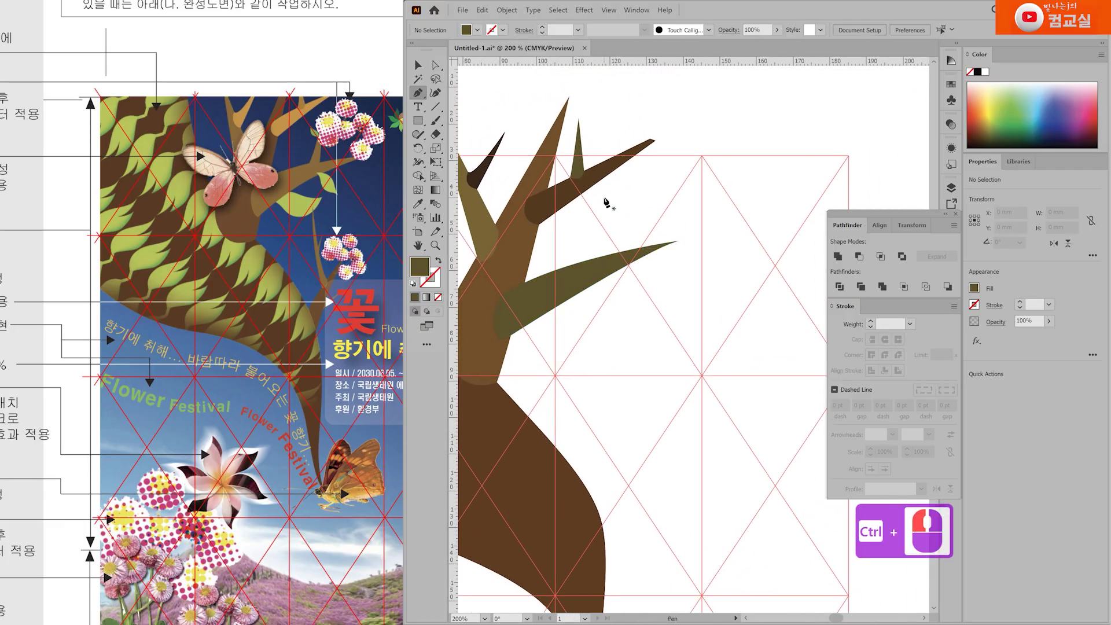
Step: Draw a narrow olive twig on the new side branch's upper edge, with its tip at about X 120 mm, Y 41.5 mm
click(609, 203)
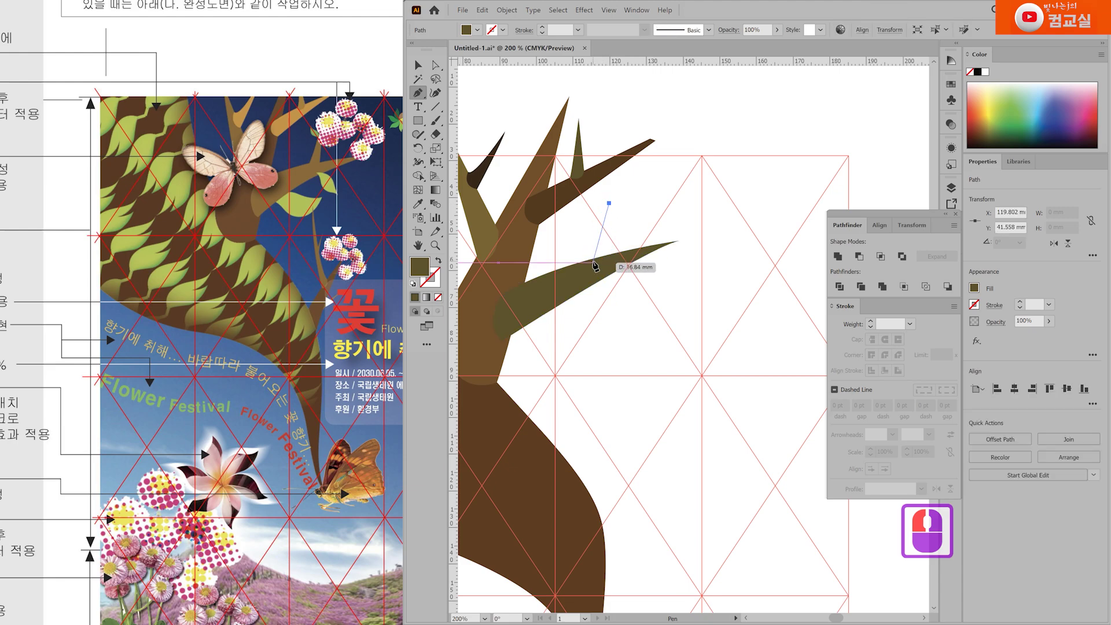
click(590, 265)
scroll(605, 260, up, 1)
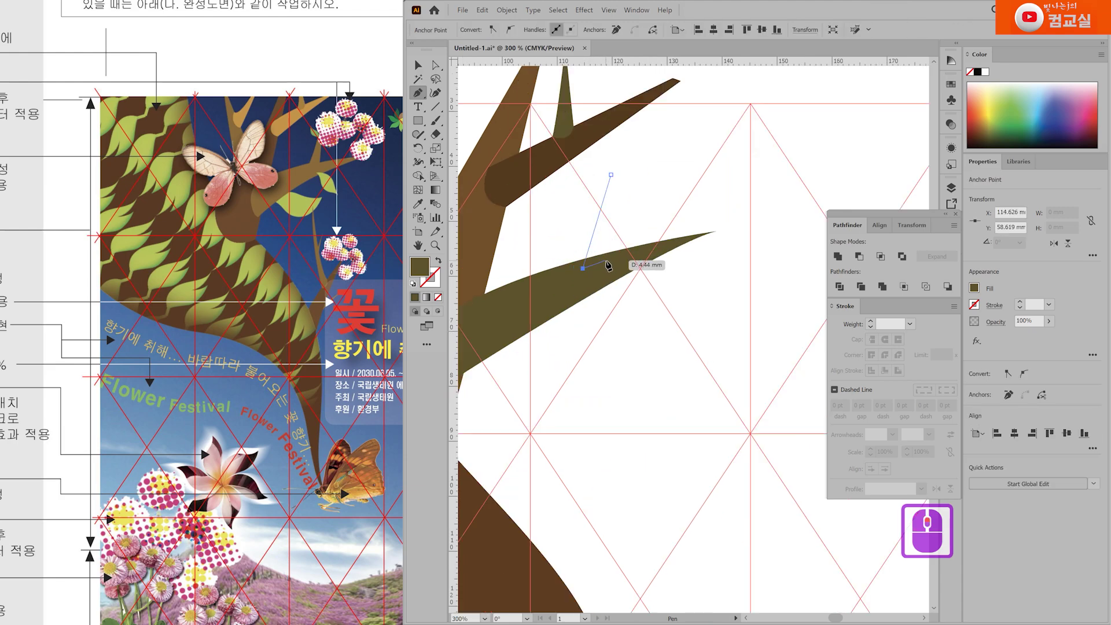
click(606, 260)
drag(616, 171, 619, 144)
click(616, 172)
click(617, 184)
drag(618, 189, 622, 207)
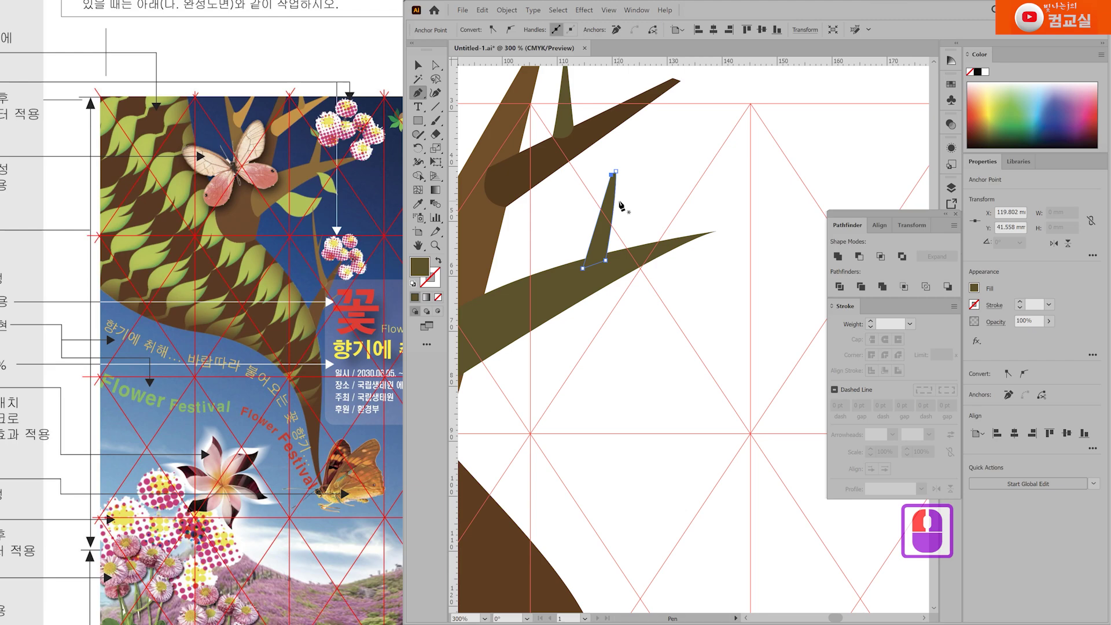
key(v)
click(613, 220)
double_click(658, 222)
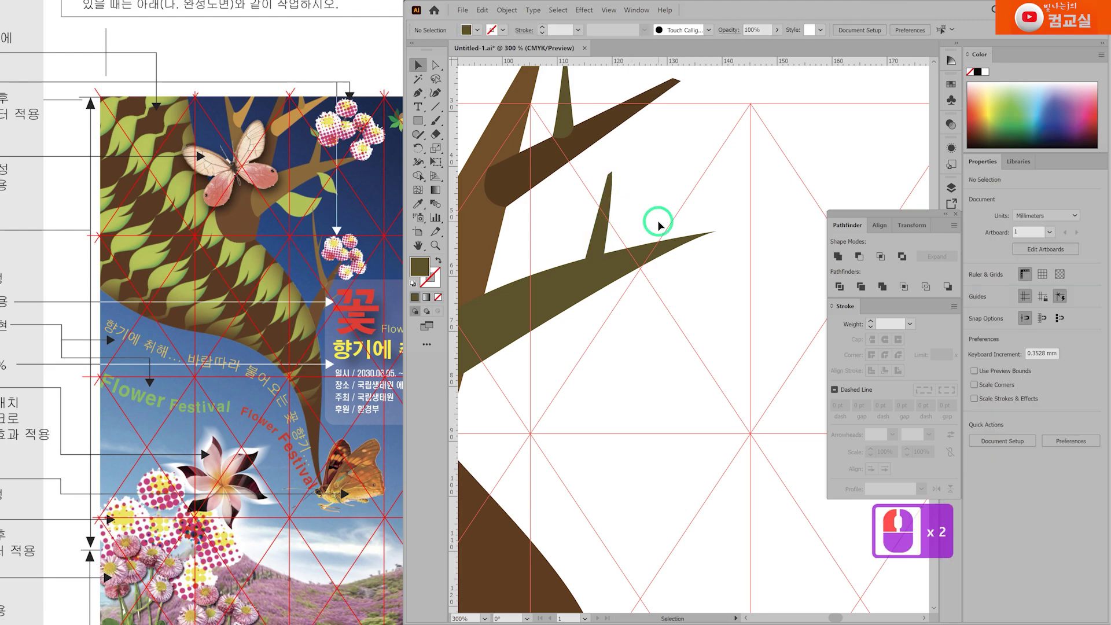
Step: Shorten the narrow olive twig by lowering its tip about 5 mm
scroll(605, 176, up, 1)
key(a)
drag(615, 173, 615, 201)
double_click(625, 385)
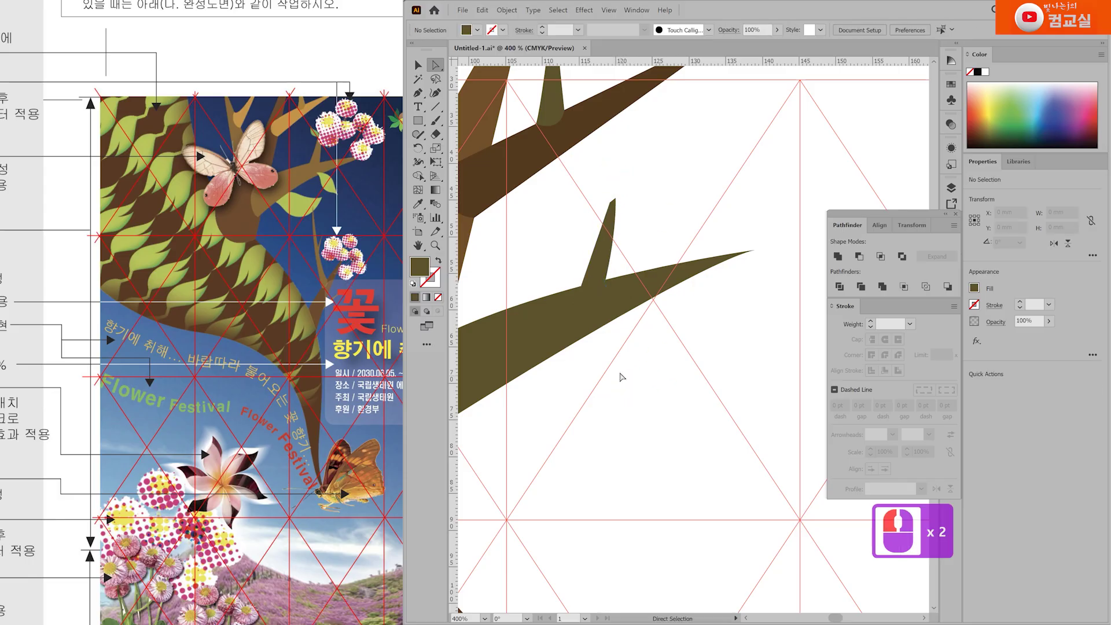
Step: Draw a pointed olive branch from the trunk's lower right edge, with its tip at about X 132.5 mm, Y 93 mm
scroll(605, 285, down, 10)
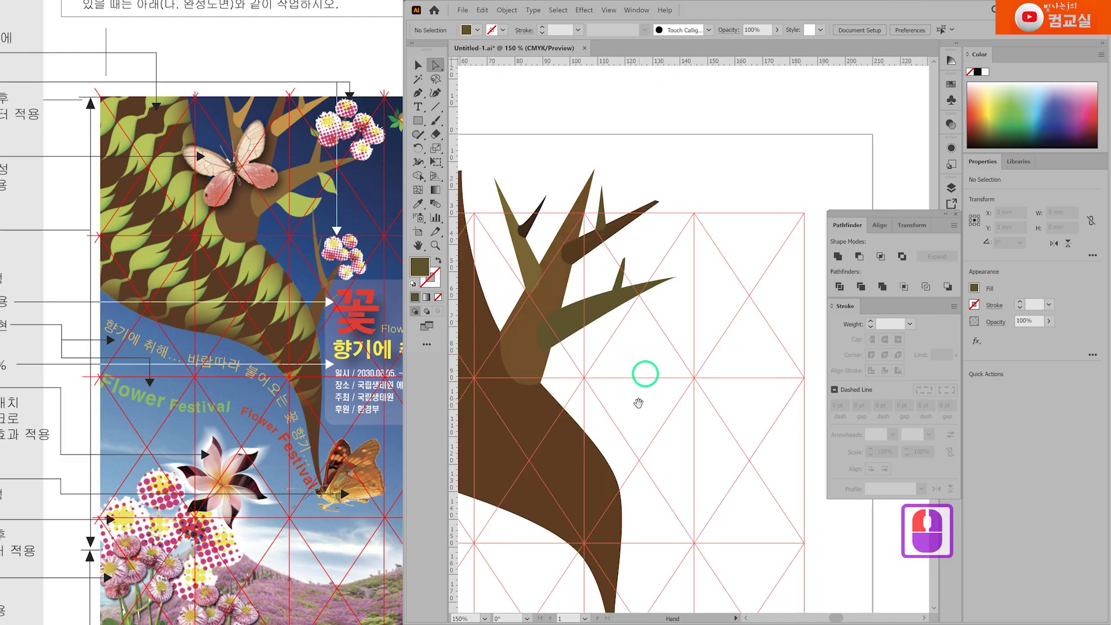
drag(319, 306, 227, 269)
scroll(227, 269, up, 1)
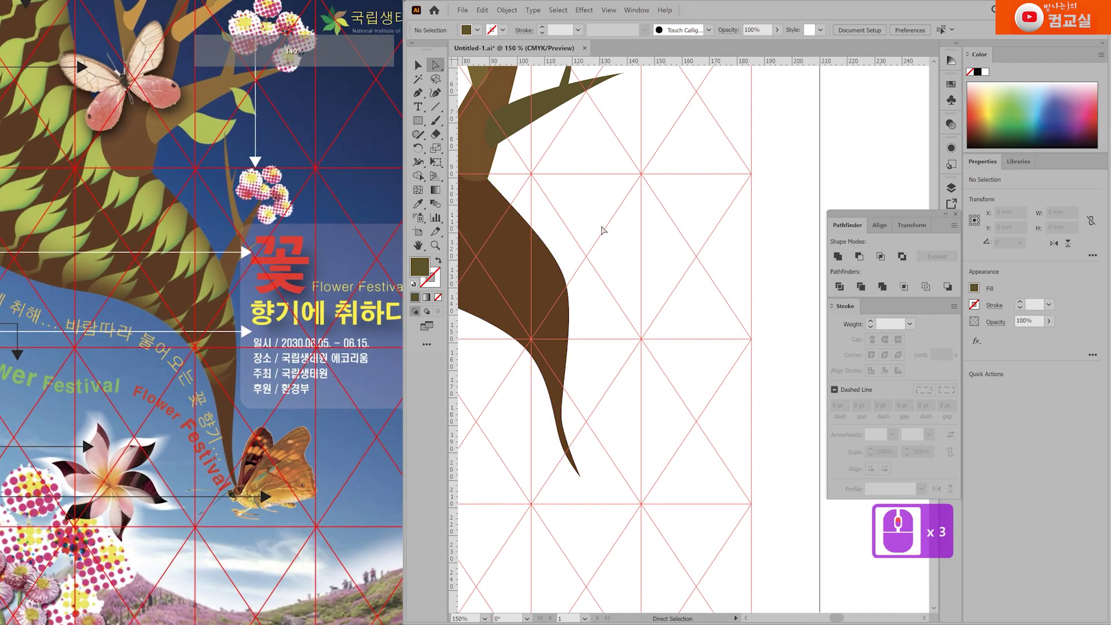
key(p)
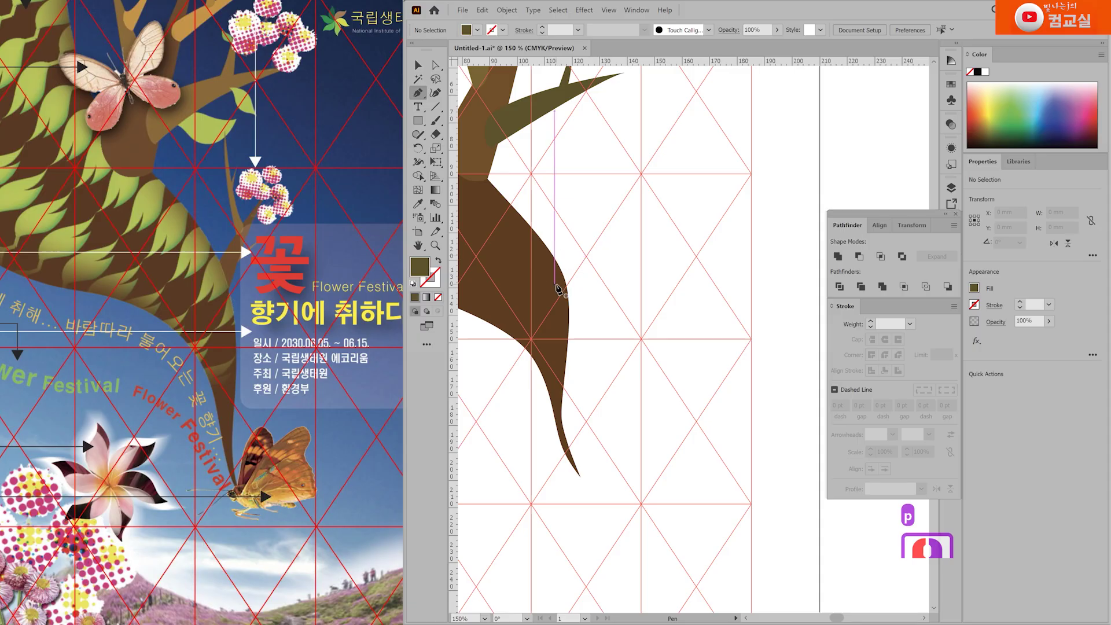
click(560, 286)
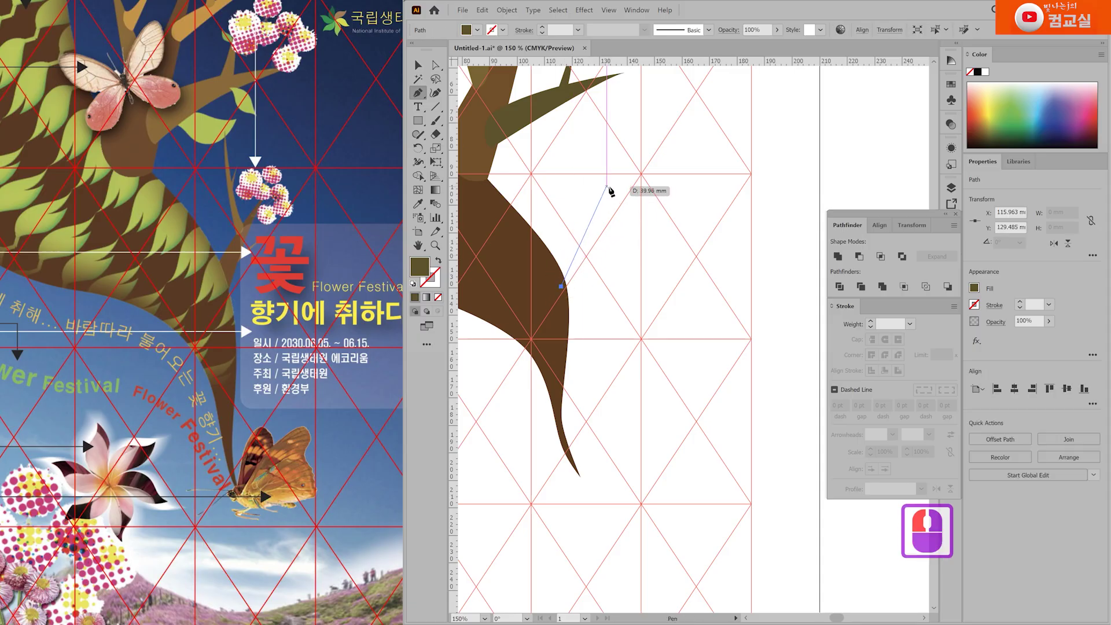
click(606, 186)
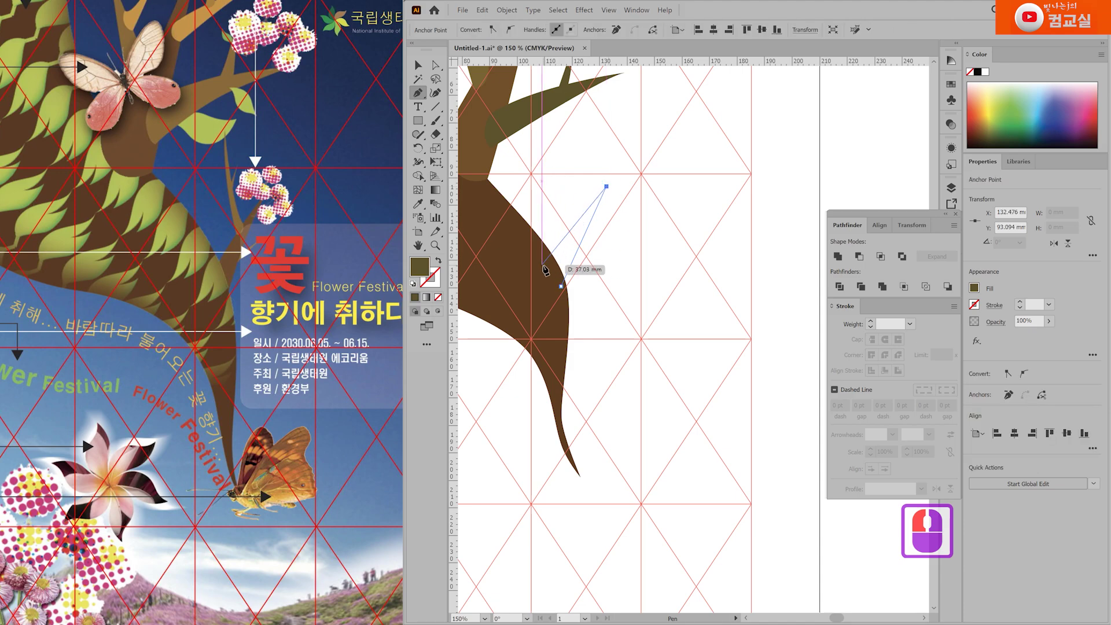
click(542, 273)
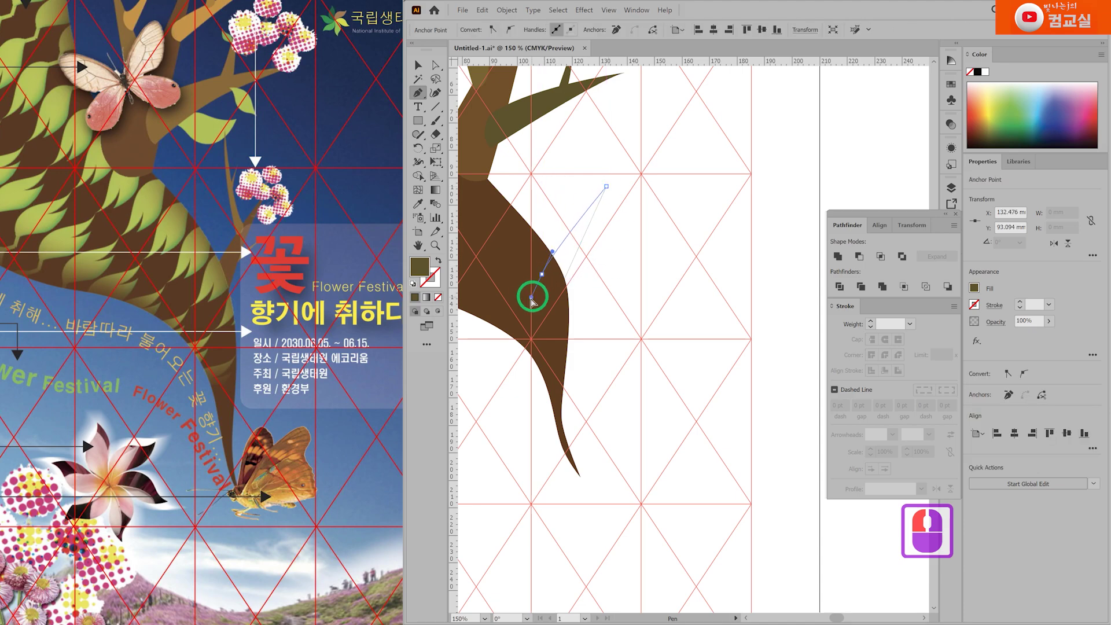
click(561, 286)
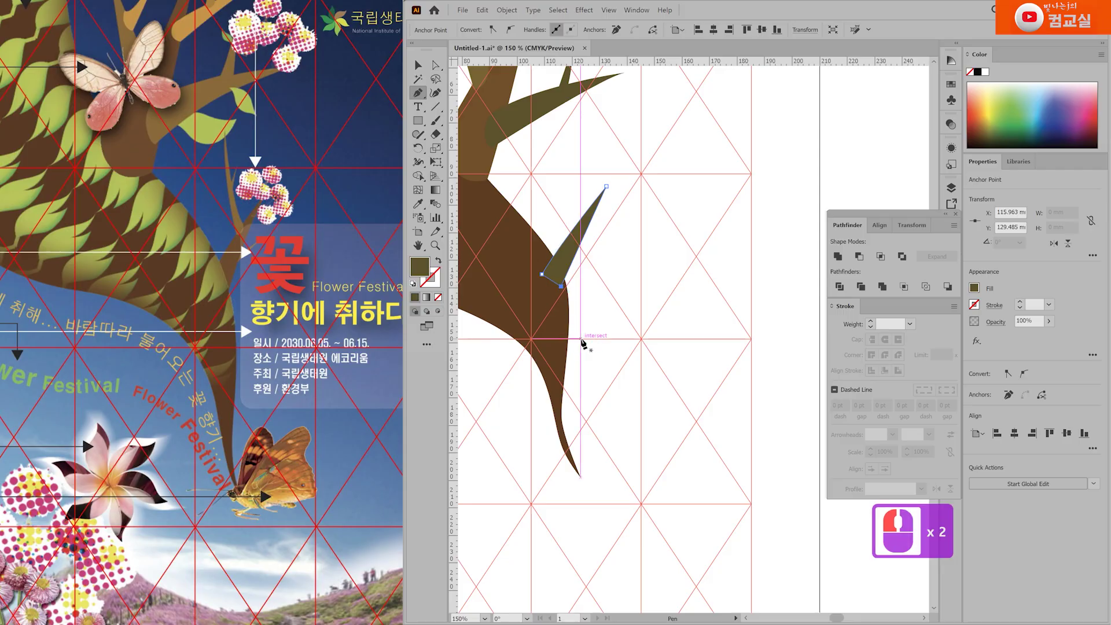
ctrl+click(633, 275)
Step: Pick a dark brown fill and draw a short pointed twig on the lower olive branch's right edge
scroll(571, 255, up, 1)
click(575, 229)
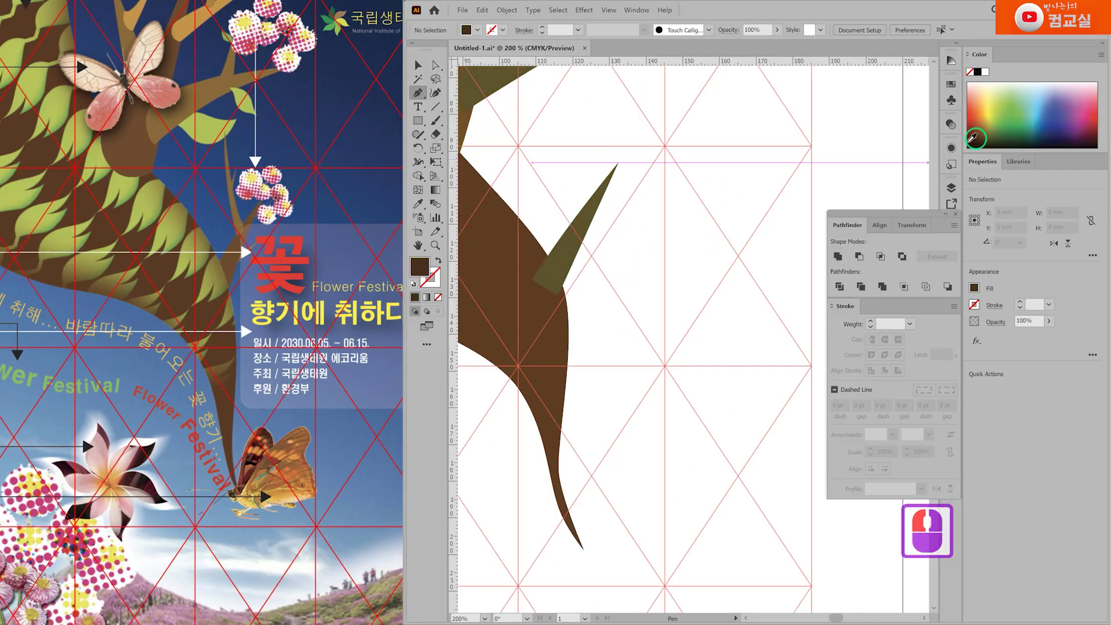
click(569, 261)
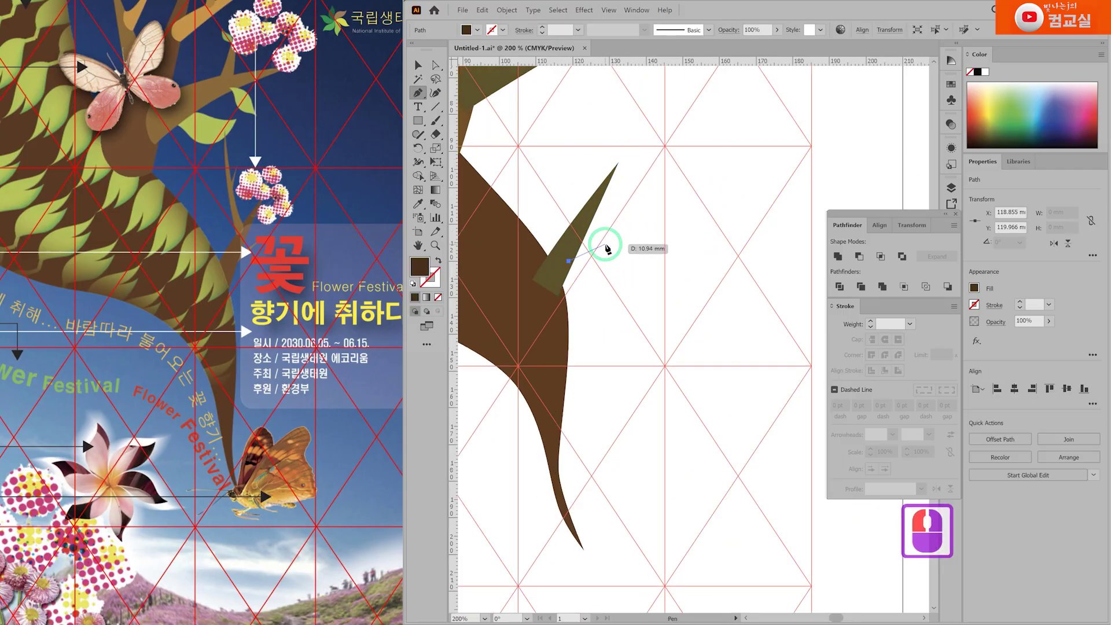
click(618, 232)
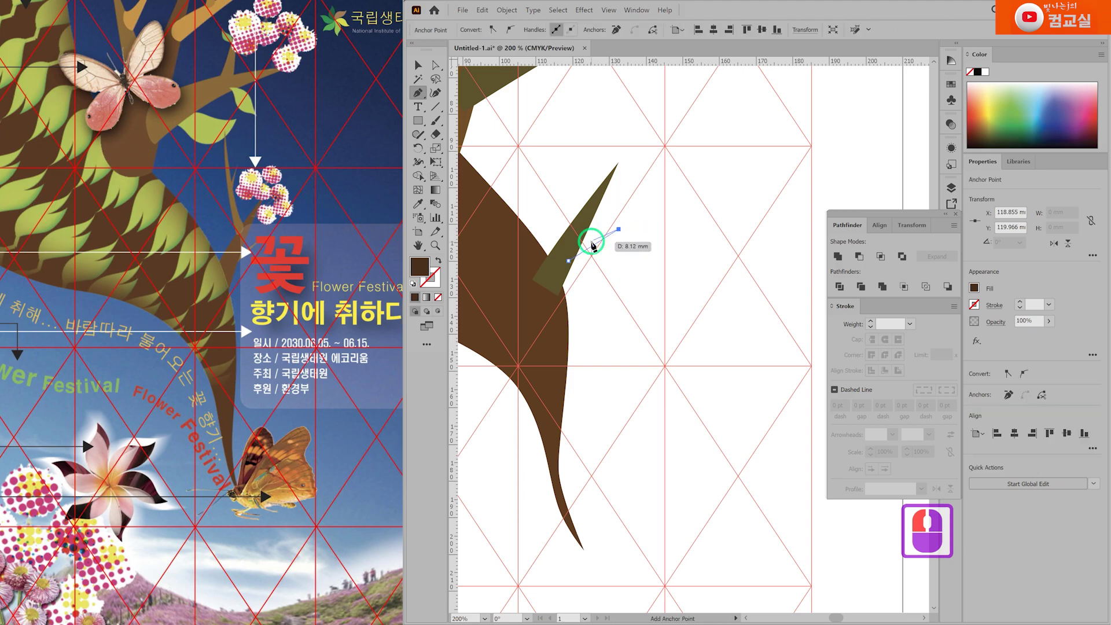
double_click(566, 250)
drag(566, 250, 554, 273)
Step: Move the lower olive branch's tip to about X 129.4 mm, Y 95.7 mm
ctrl+click(567, 255)
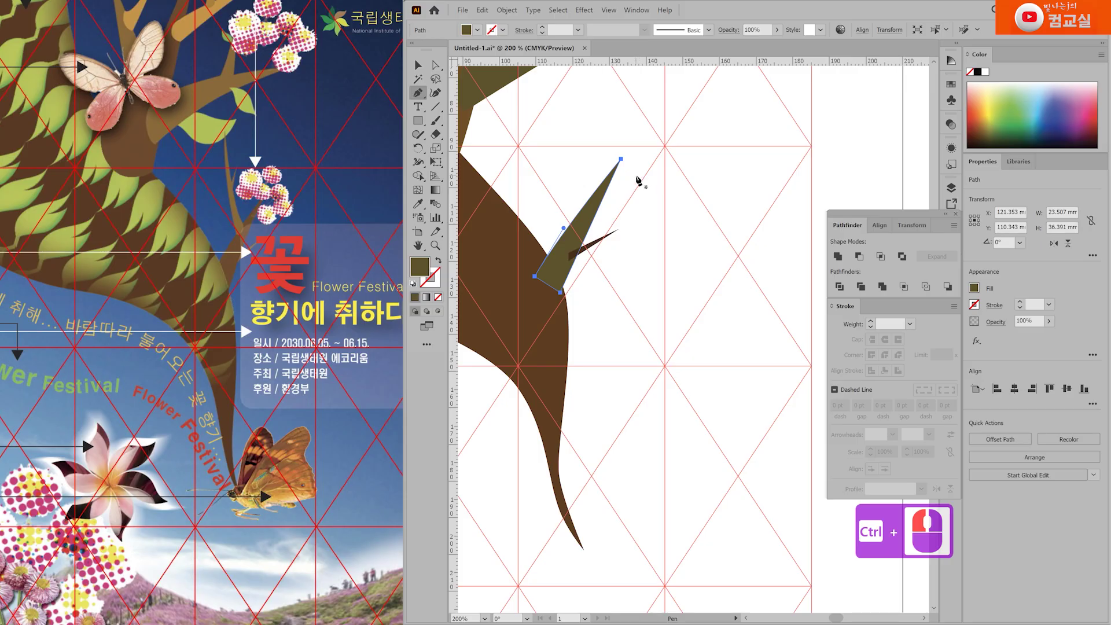
scroll(582, 222, up, 1)
click(640, 130)
key(ctrl+z)
key(a)
click(640, 130)
drag(640, 130, 622, 152)
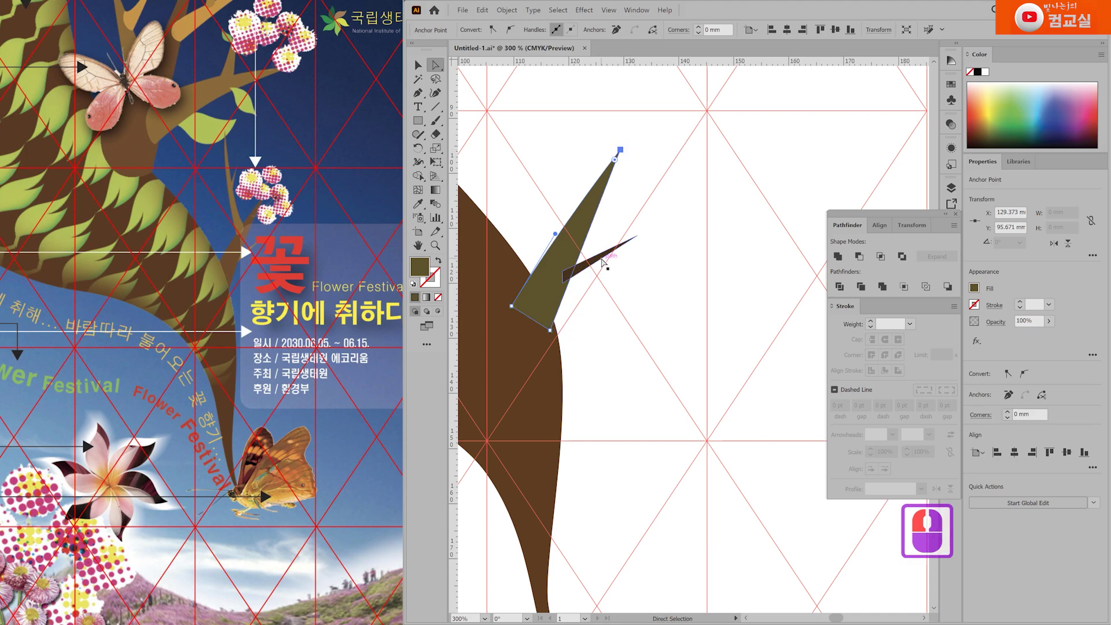
Step: Adjust the short dark brown twig's base, rotate the twig more upright, and set it against the olive branch's right edge
drag(601, 262, 572, 267)
ctrl+click(643, 290)
double_click(625, 309)
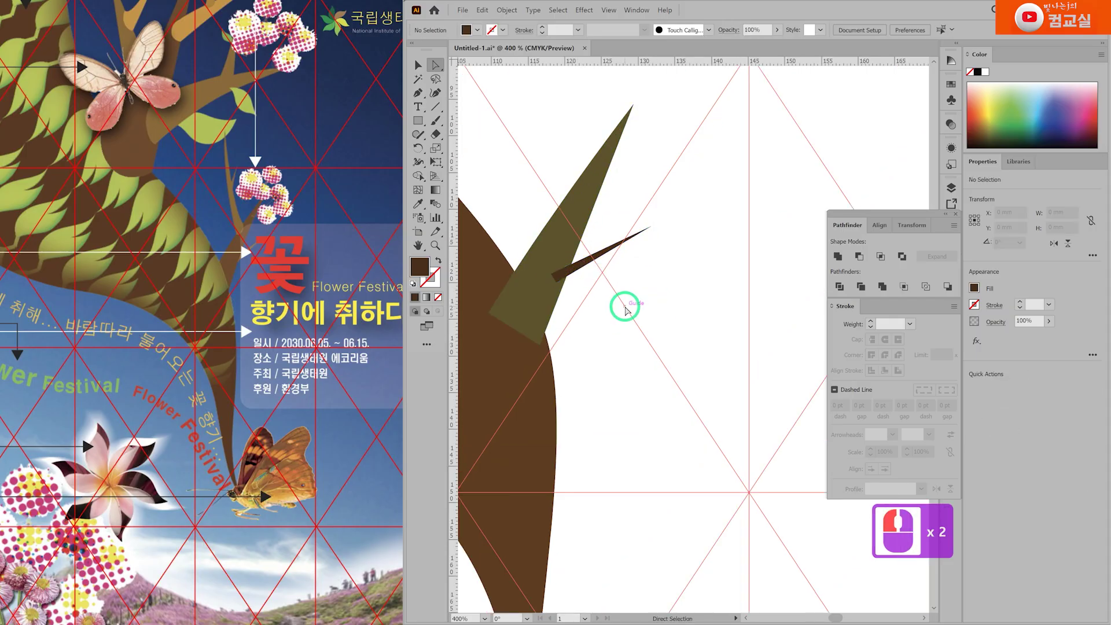
click(577, 269)
key(v)
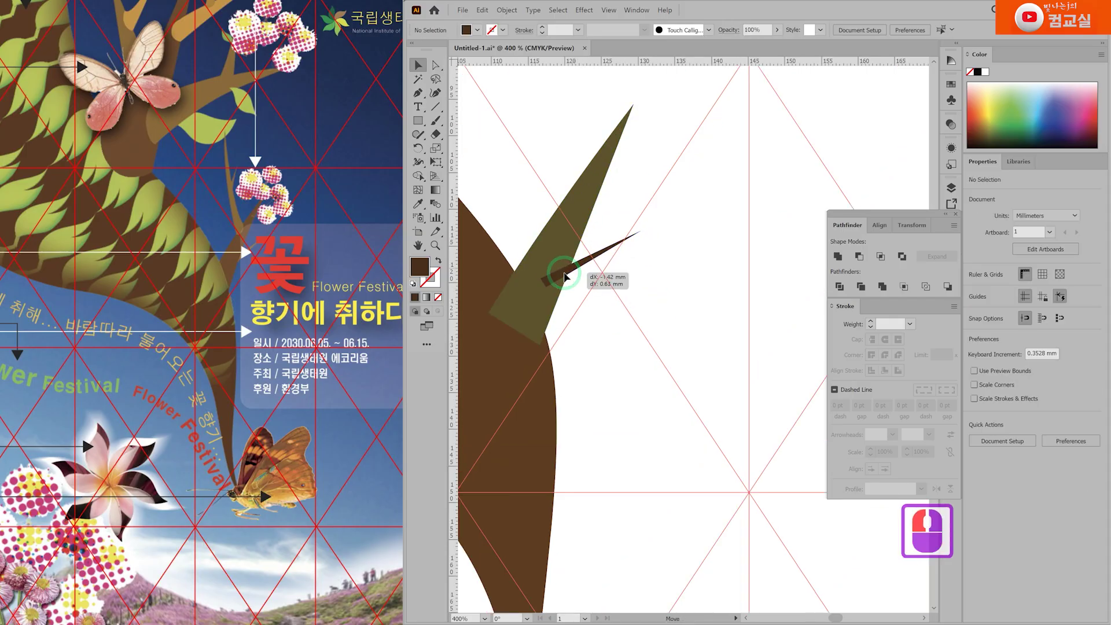
drag(647, 233, 629, 212)
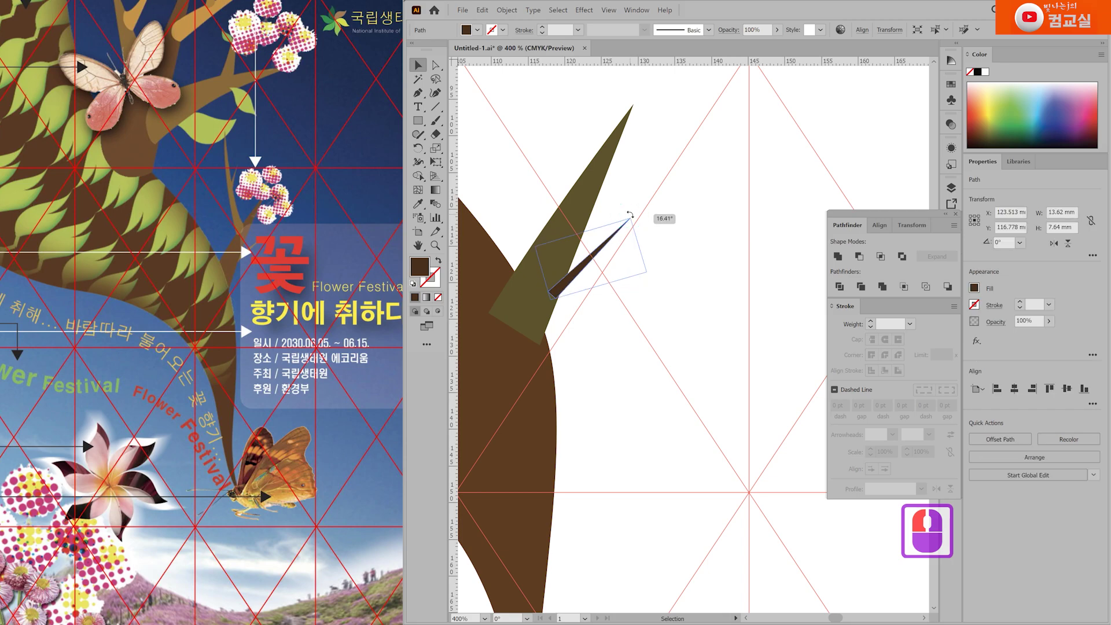
double_click(586, 282)
drag(568, 285, 565, 280)
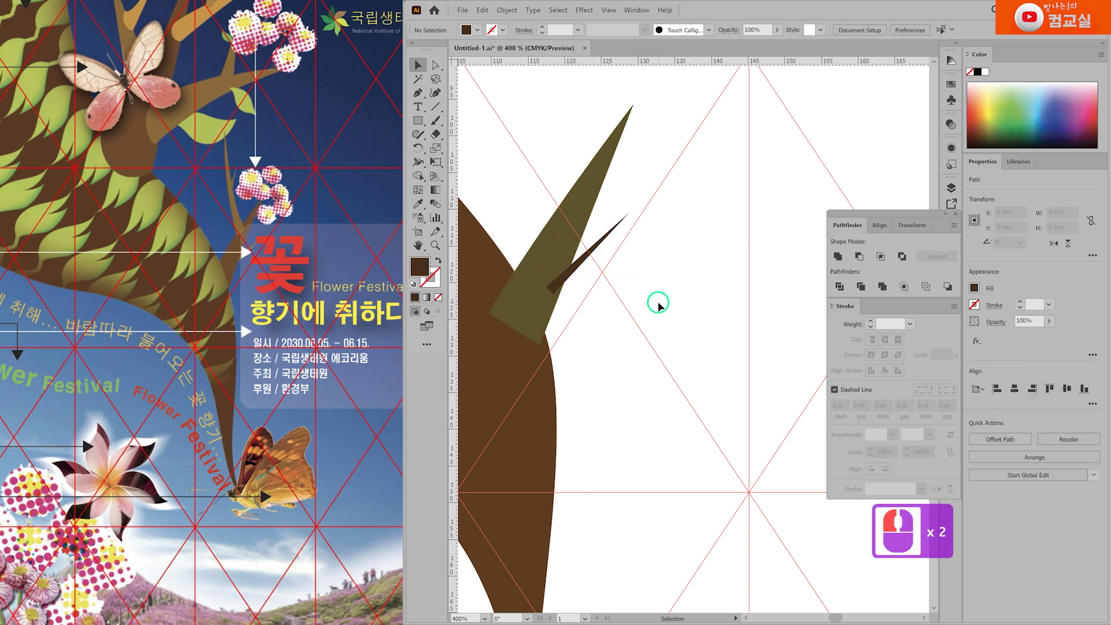
Step: Draw a long curved dark brown twig from the lower olive branch's left edge, with a rounded base and tip at about X 112.4 mm, Y 79.2 mm
scroll(683, 241, up, 3)
scroll(683, 240, left, 1)
key(p)
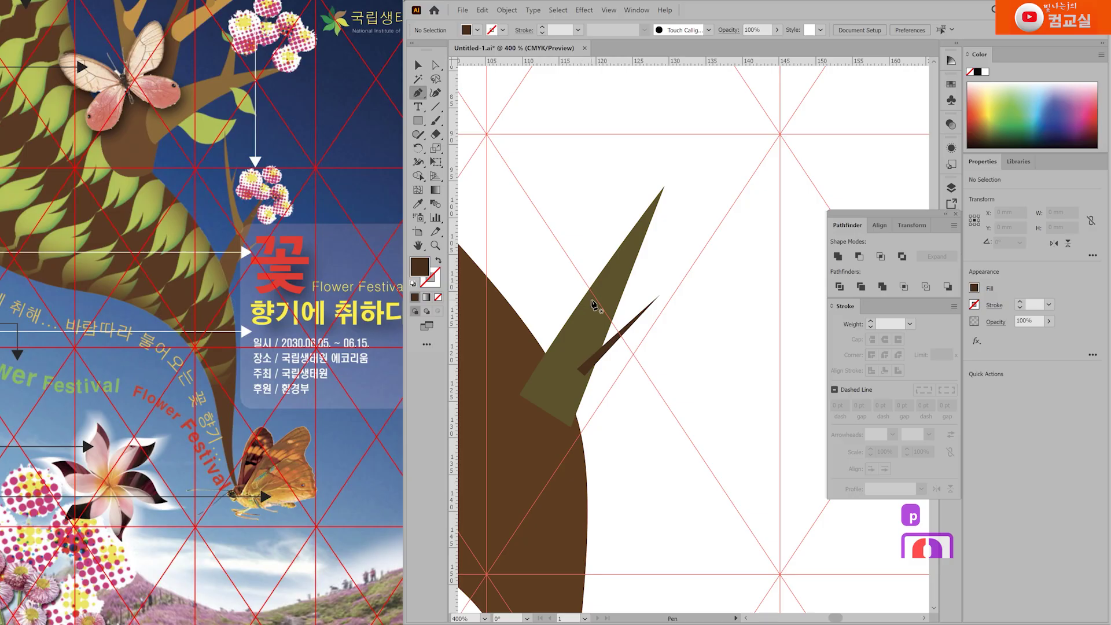
drag(588, 293, 564, 231)
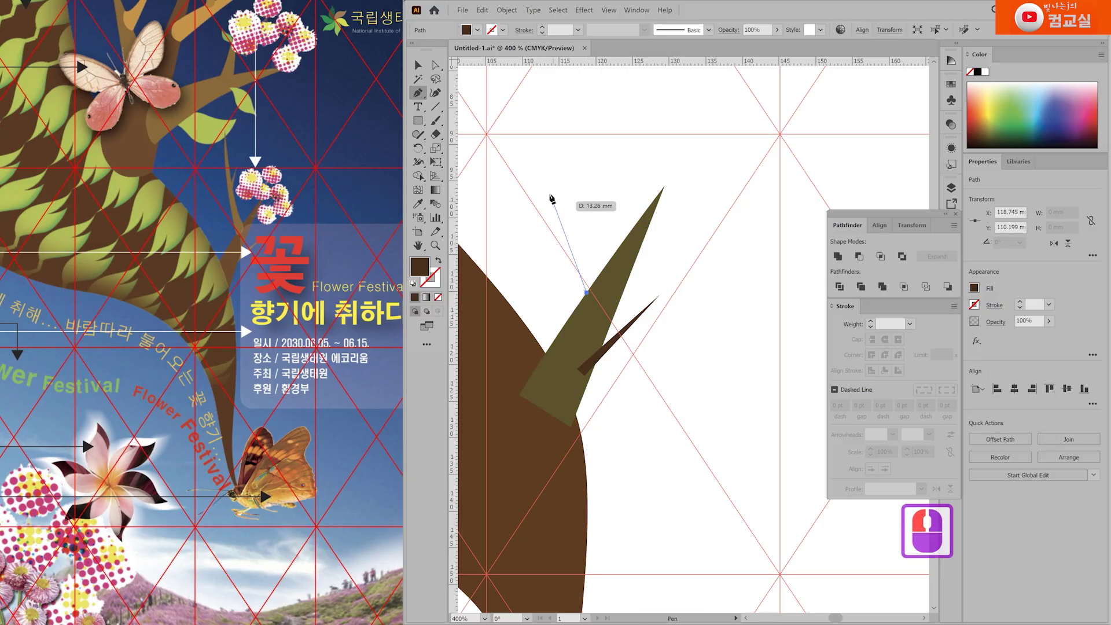
scroll(547, 164, down, 2)
drag(542, 111, 541, 90)
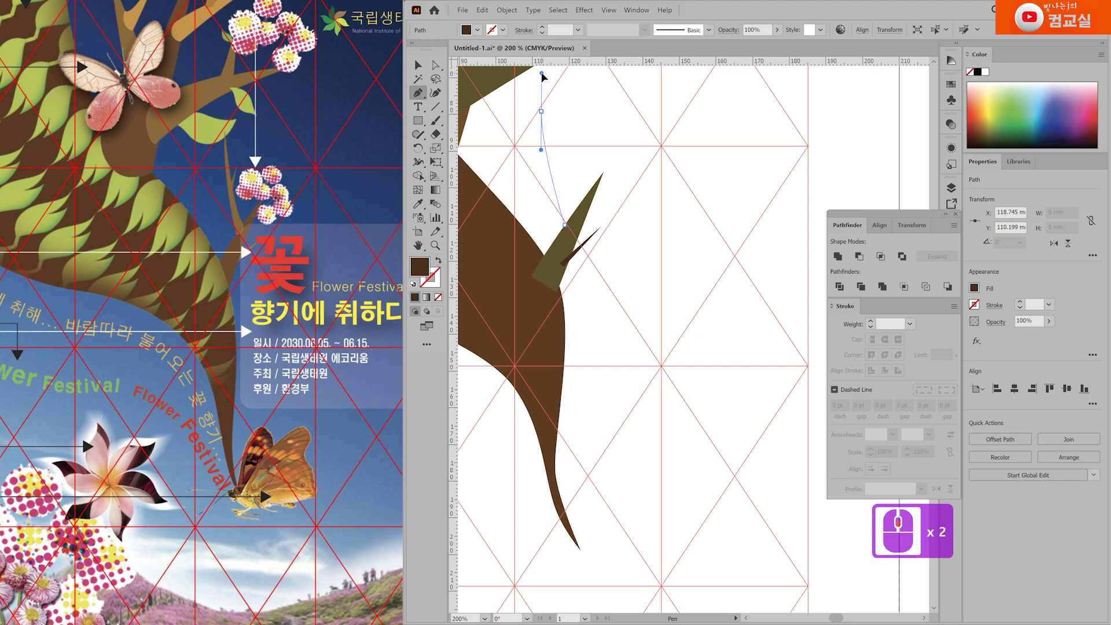
click(541, 112)
scroll(547, 116, up, 2)
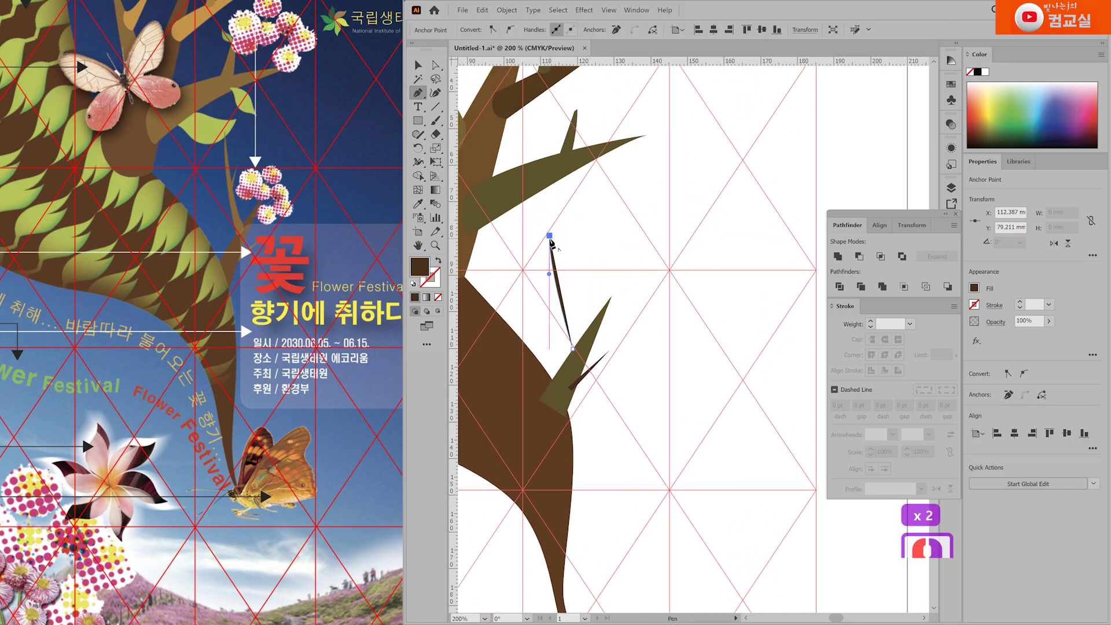
scroll(594, 394, up, 2)
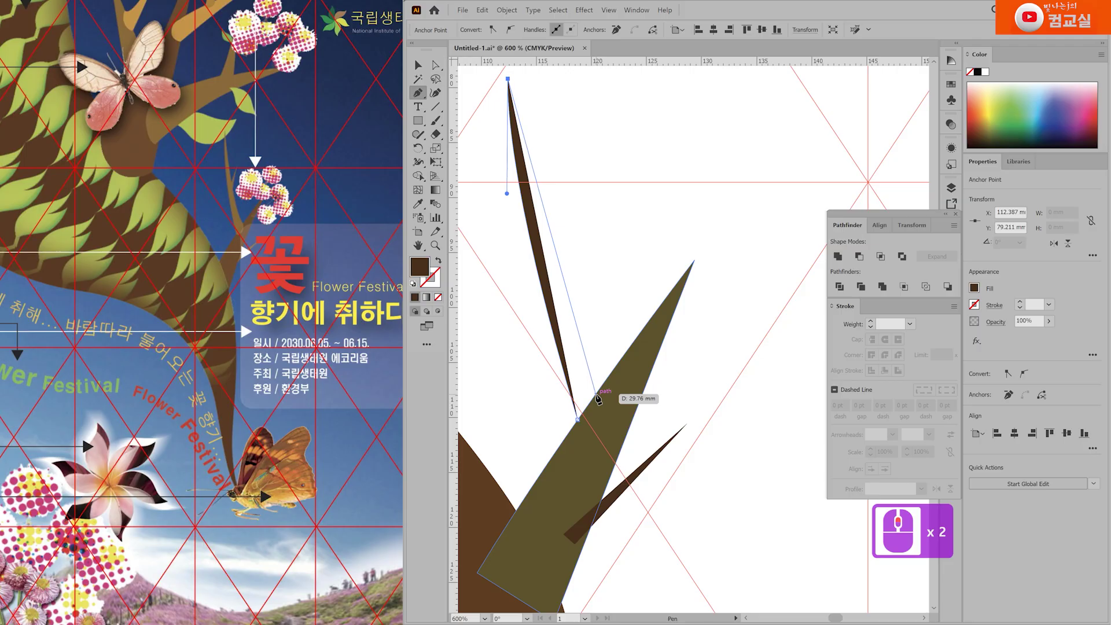
drag(596, 395, 556, 430)
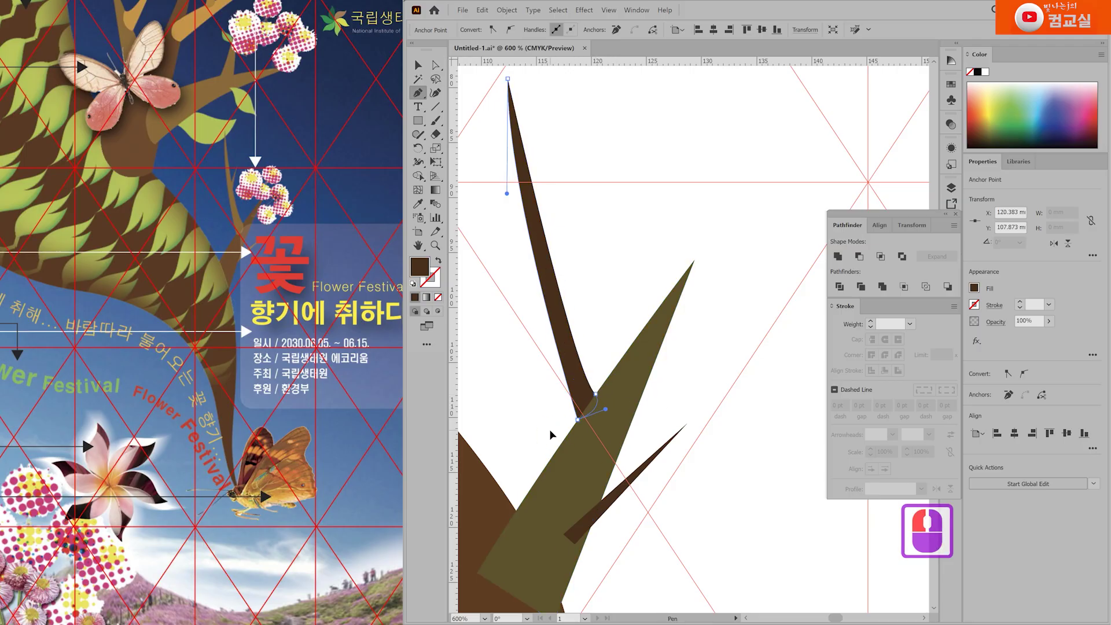
key(v)
click(749, 372)
Step: Draw a tiny pointed offshoot on the long curved dark brown twig's right edge, with its tip at about X 116.4 mm, Y 87.5 mm
drag(617, 182, 635, 265)
key(p)
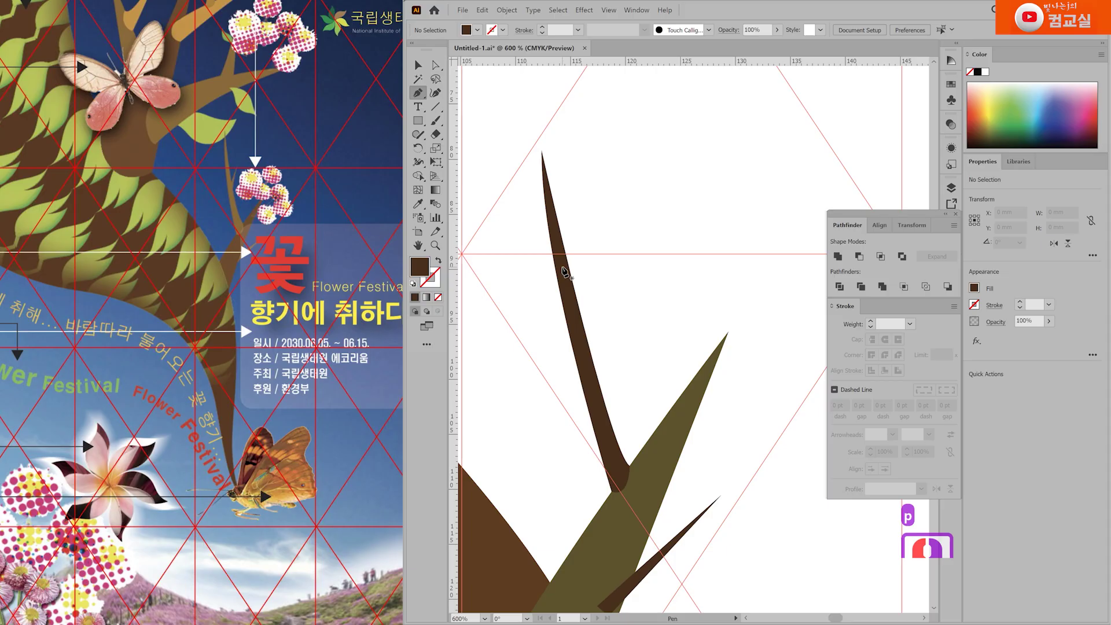
drag(572, 285, 585, 242)
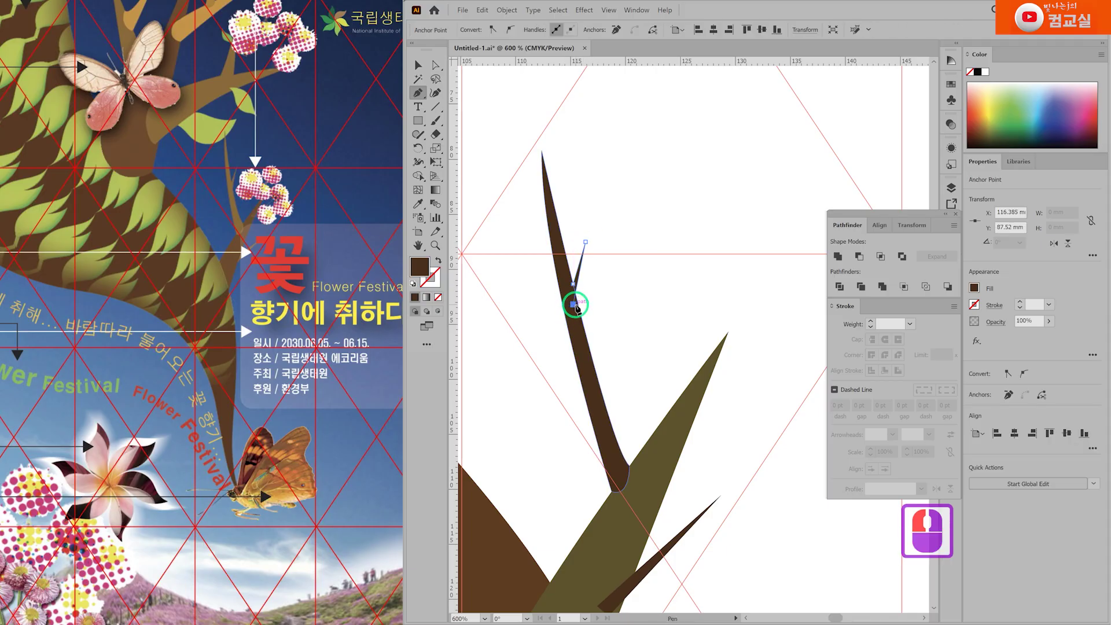
ctrl+click(665, 334)
scroll(677, 346, down, 2)
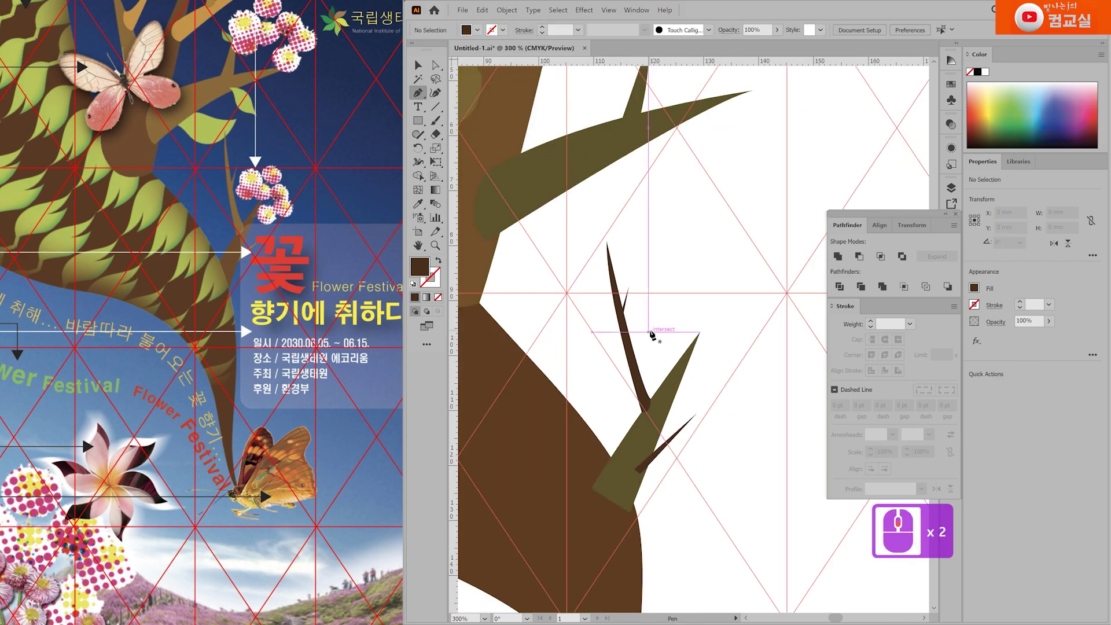
scroll(648, 330, up, 4)
drag(630, 309, 626, 313)
click(689, 359)
scroll(689, 360, down, 3)
drag(782, 474, 688, 424)
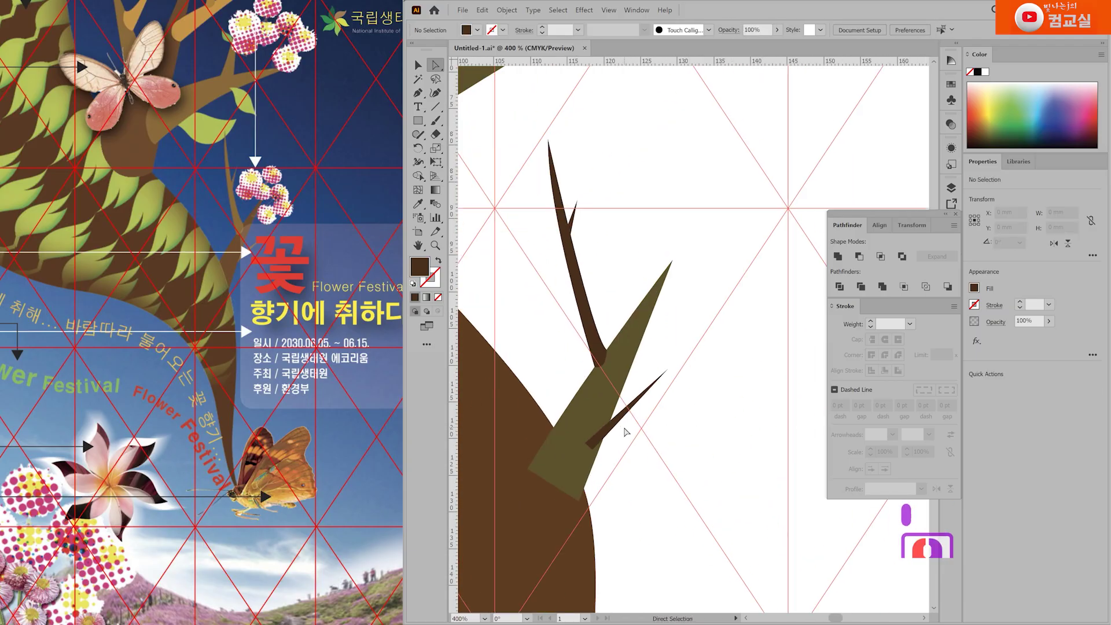
Step: Send the short dark brown twig behind the lower olive branch and unite the long twig with its offshoot
click(615, 427)
key(ctrl+shift+bracketleft)
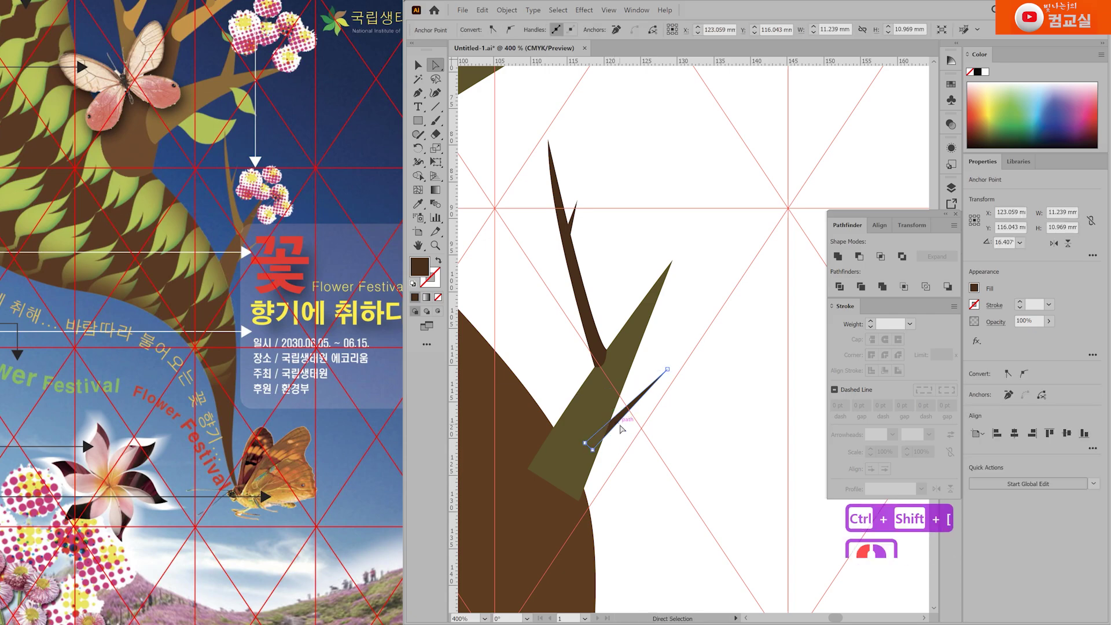
drag(559, 222, 608, 243)
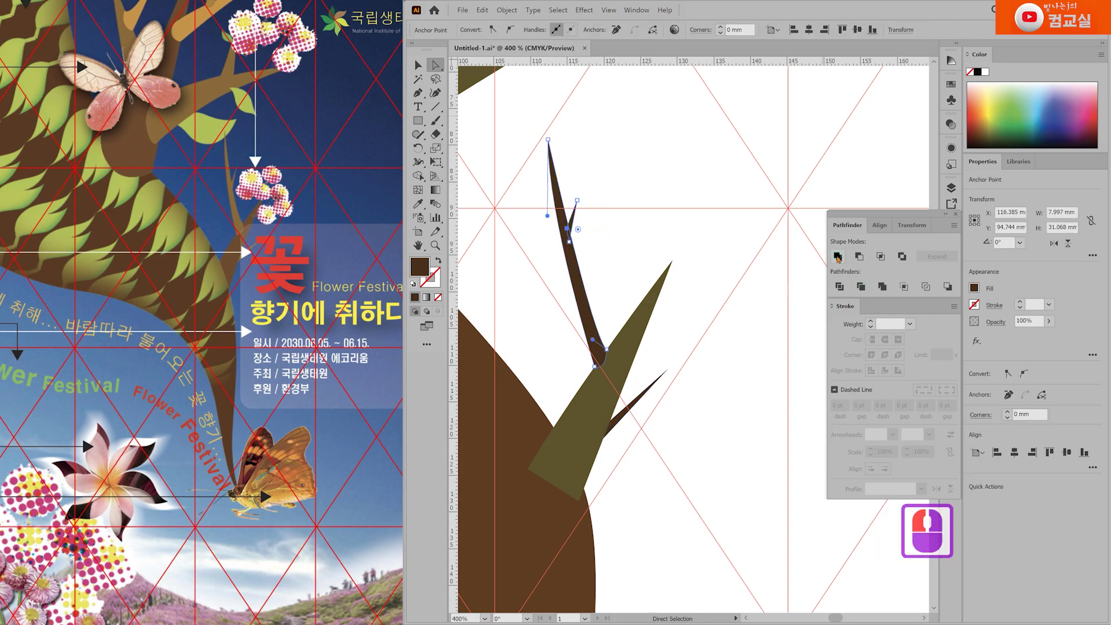
Step: Group the lower olive branch with its twigs, send the group behind the trunk, and nudge it slightly down and to the right
drag(550, 293, 697, 390)
key(ctrl+shift+bracketleft)
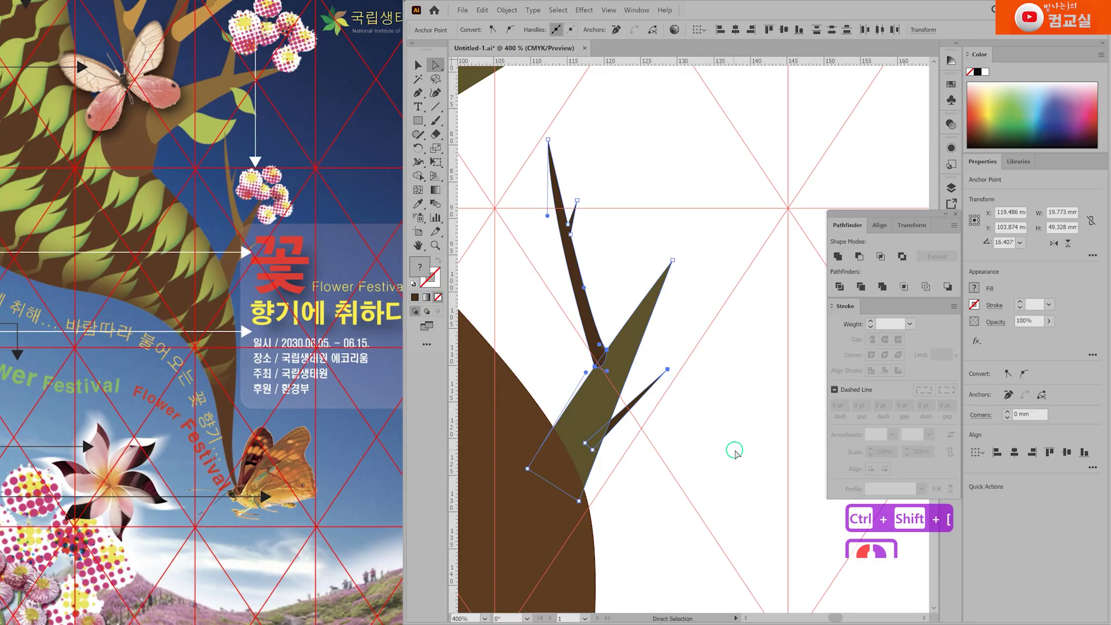
click(734, 451)
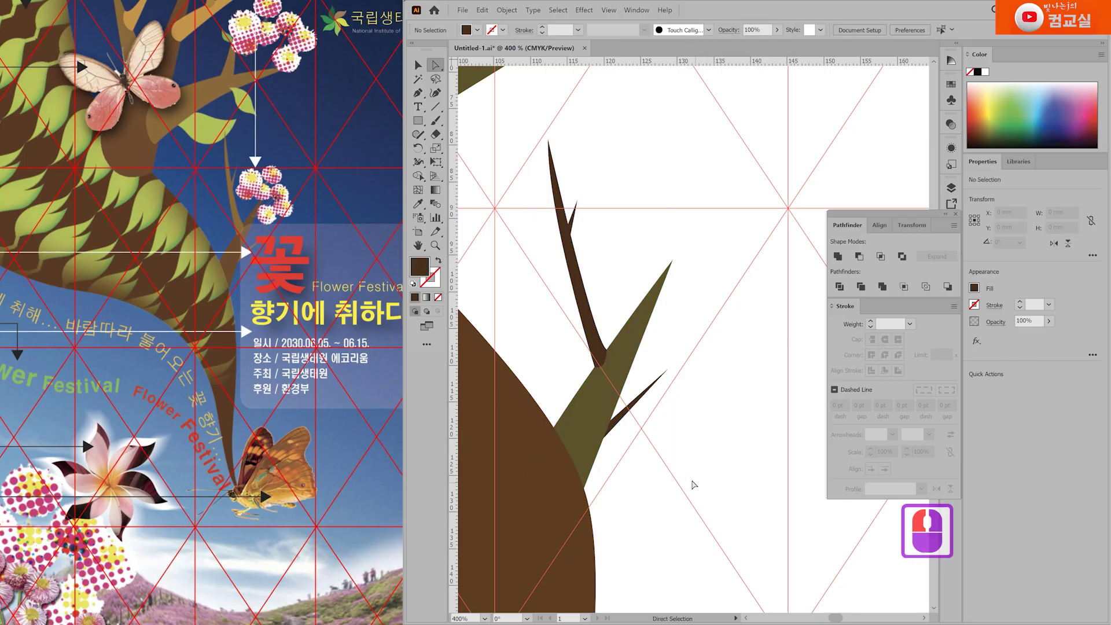
click(659, 372)
drag(652, 404, 713, 358)
key(ctrl+z)
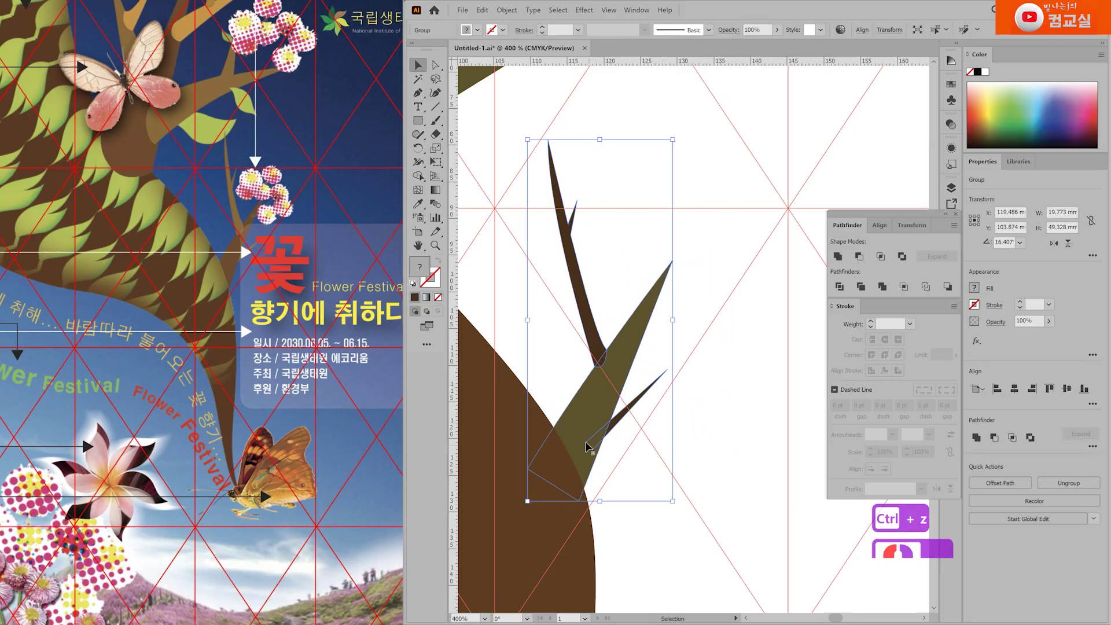
double_click(734, 453)
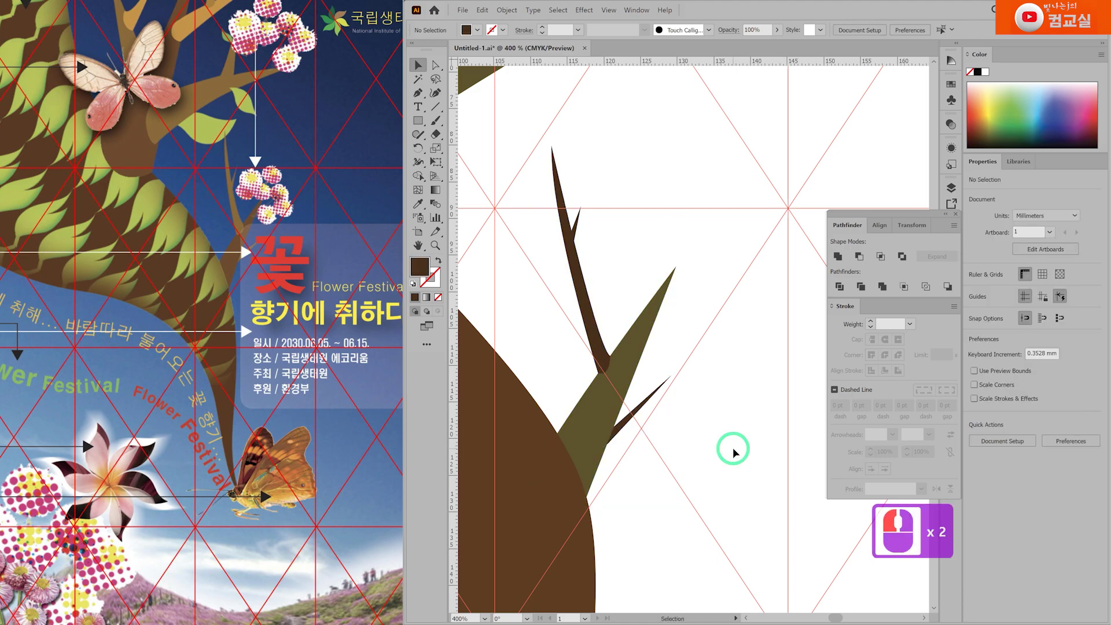
Step: Pick a light green fill and draw a wavy leaf under the upper olive branch, starting its stem at about X 97.6 mm, Y 72.3 mm
scroll(689, 265, up, 3)
scroll(706, 228, down, 1)
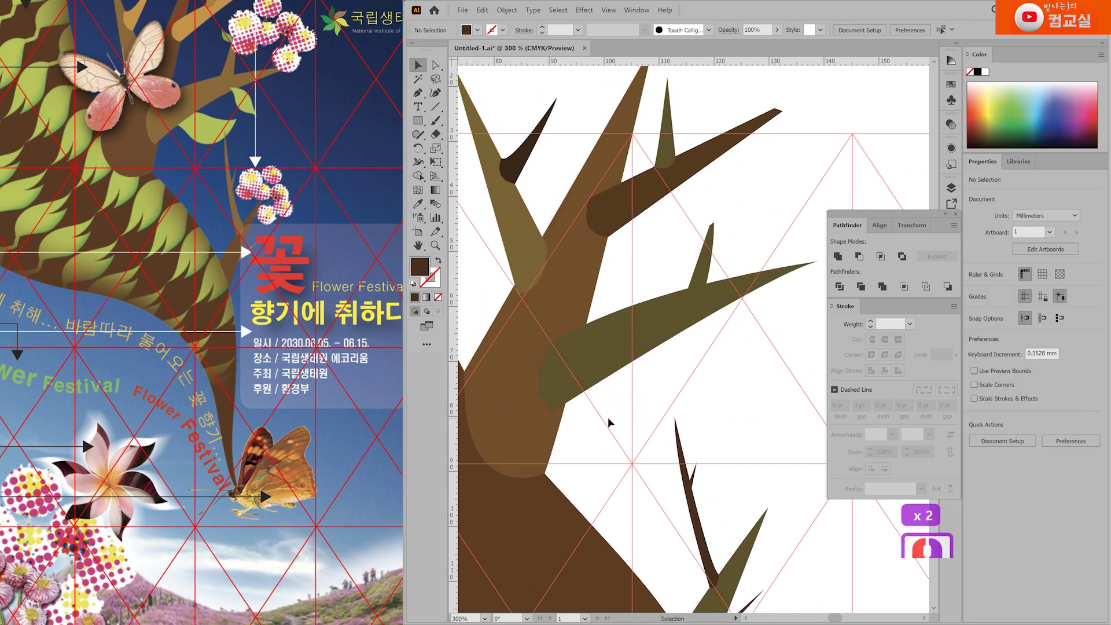
key(p)
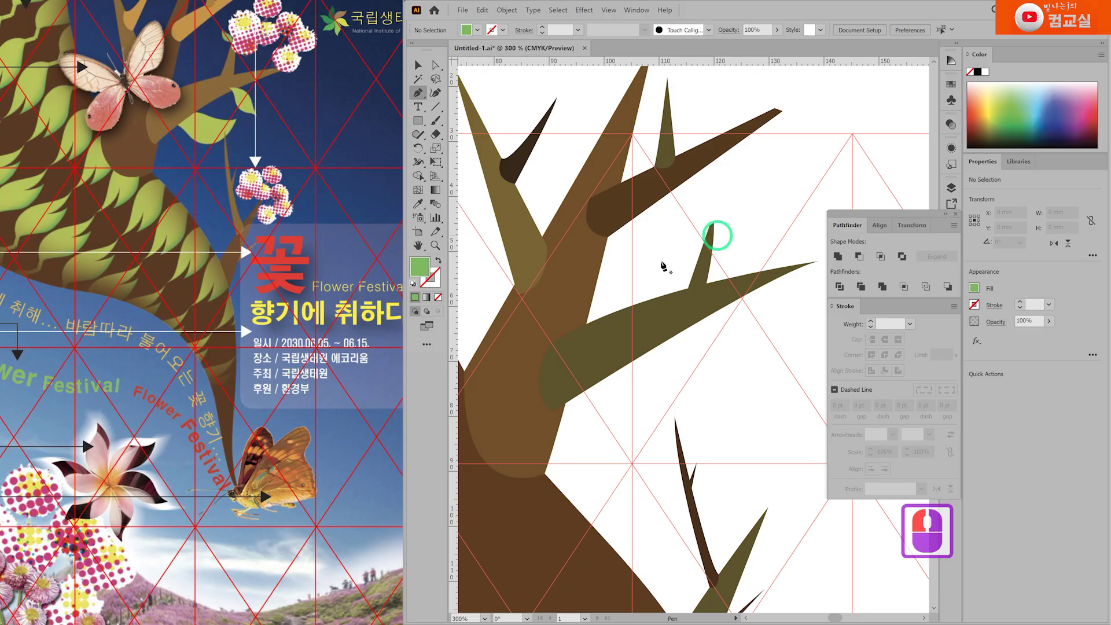
scroll(671, 418, up, 1)
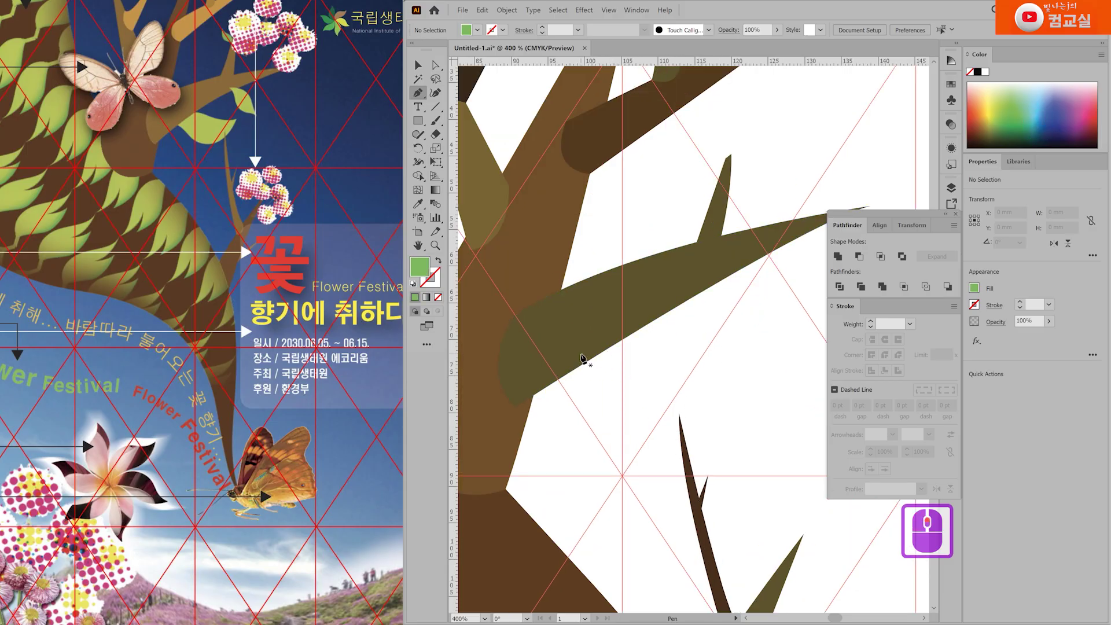
click(567, 357)
drag(596, 367, 609, 378)
drag(679, 413, 740, 394)
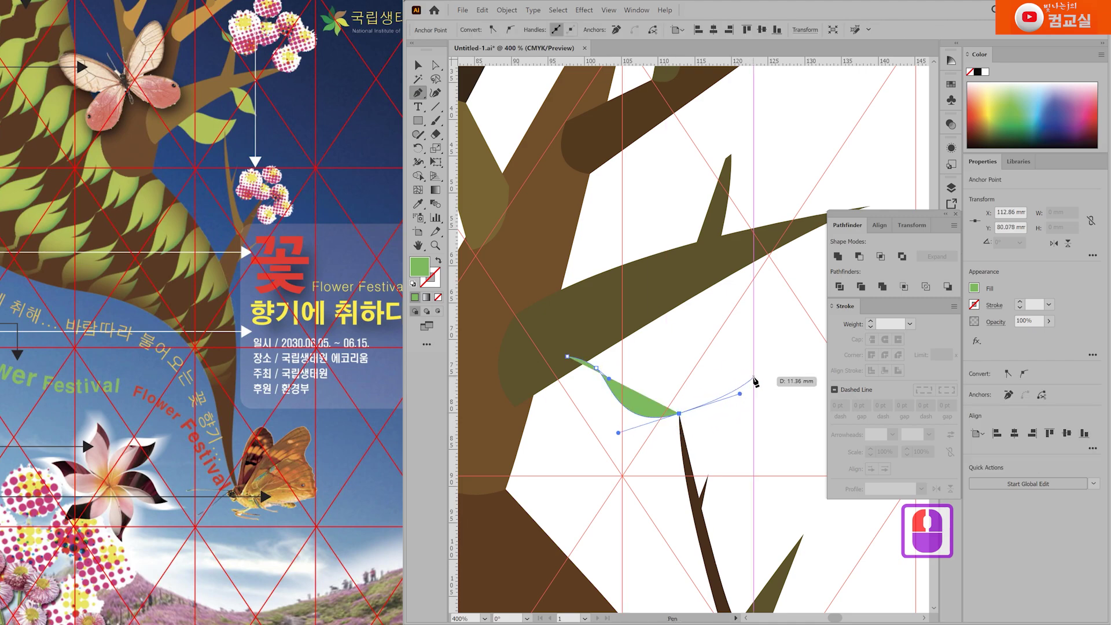
drag(754, 367, 668, 359)
drag(609, 330, 582, 327)
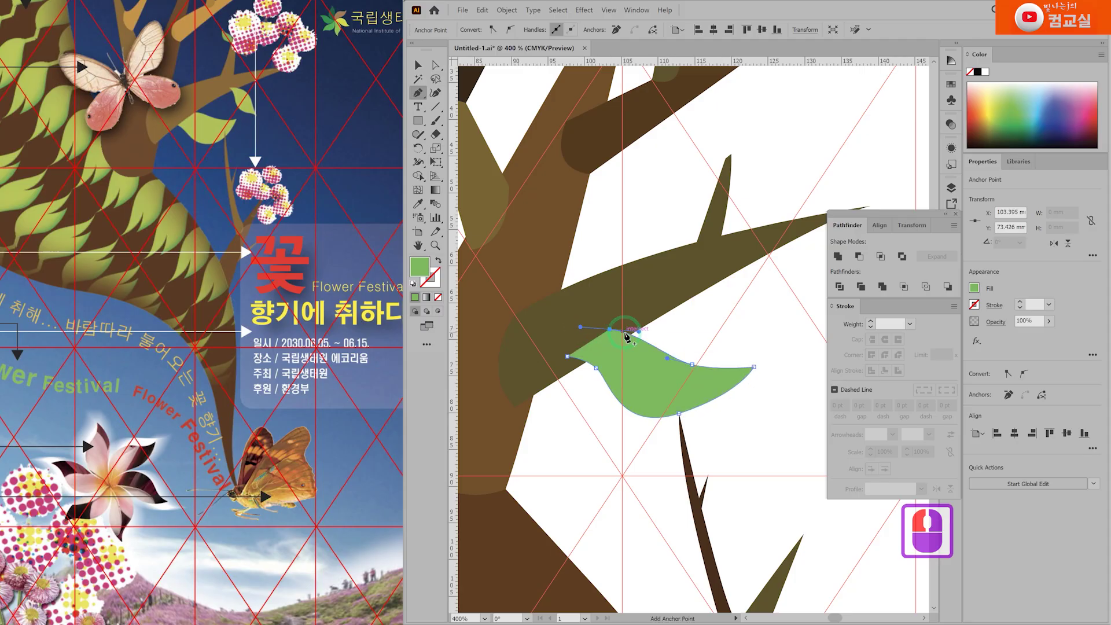
double_click(569, 359)
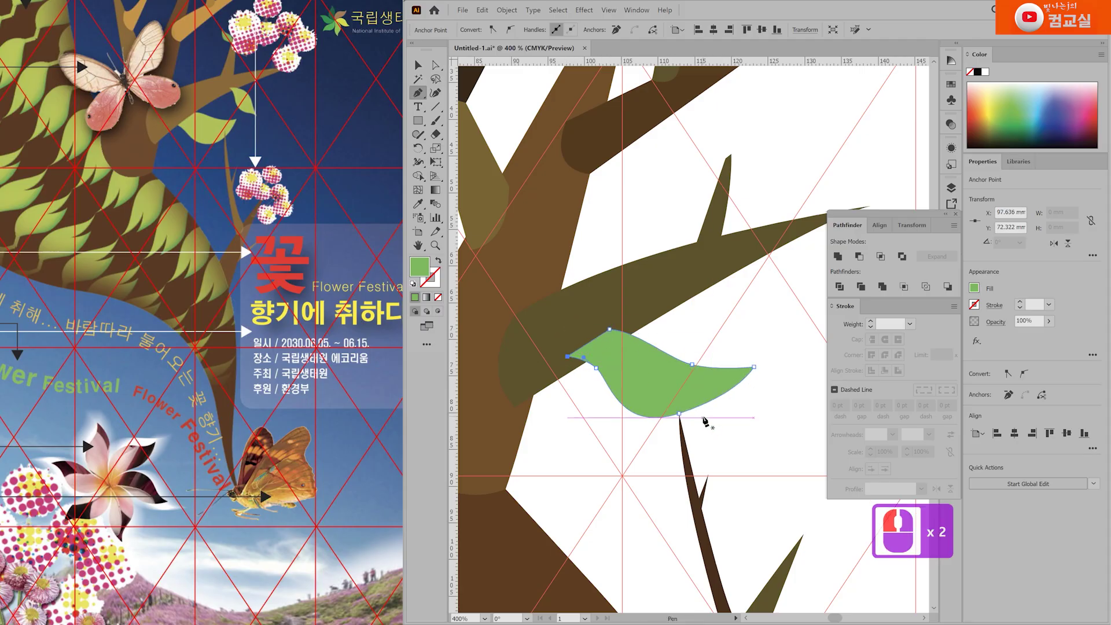
Step: Send the light green leaf behind the branches and refine its stem and edges, shortening its tip to about X 119 mm, Y 72.6 mm
key(ctrl+shift+bracketleft)
key(a)
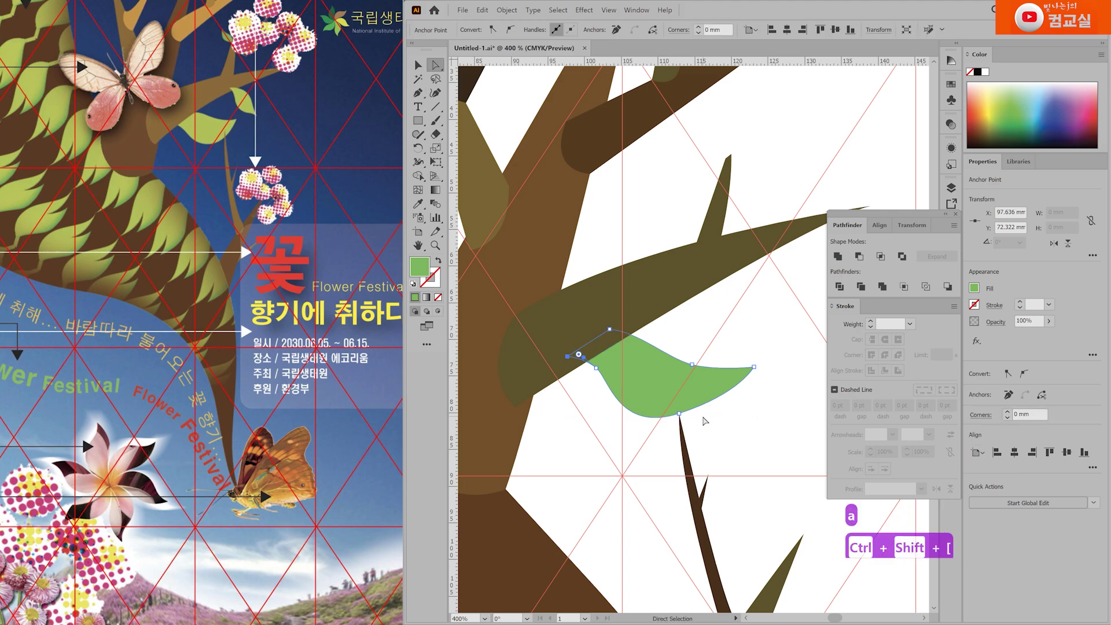
drag(567, 356, 589, 376)
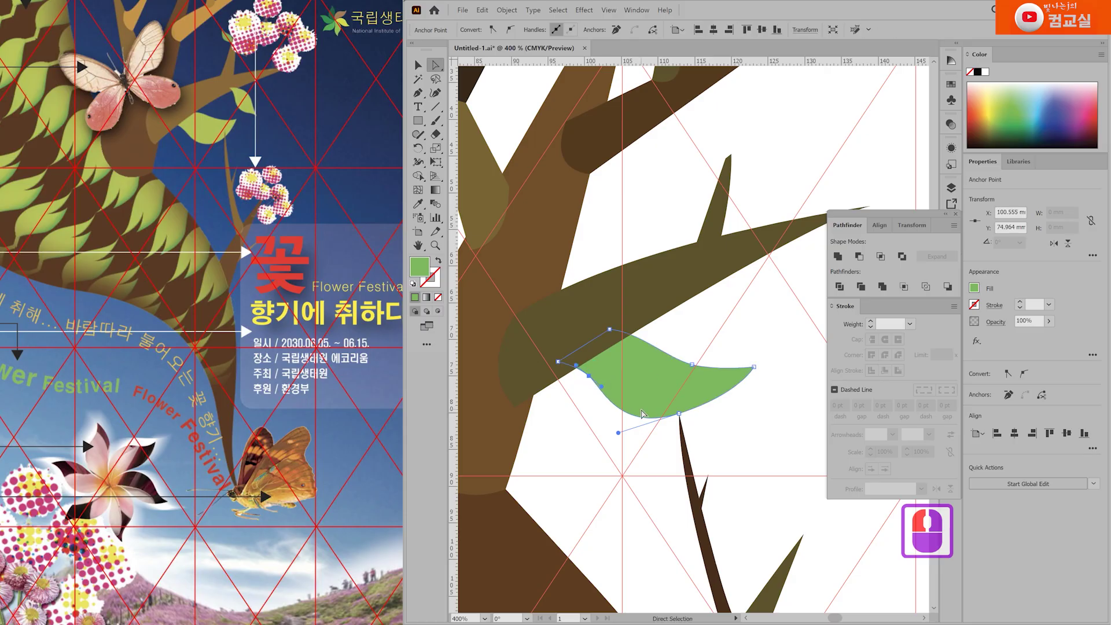
drag(753, 367, 699, 410)
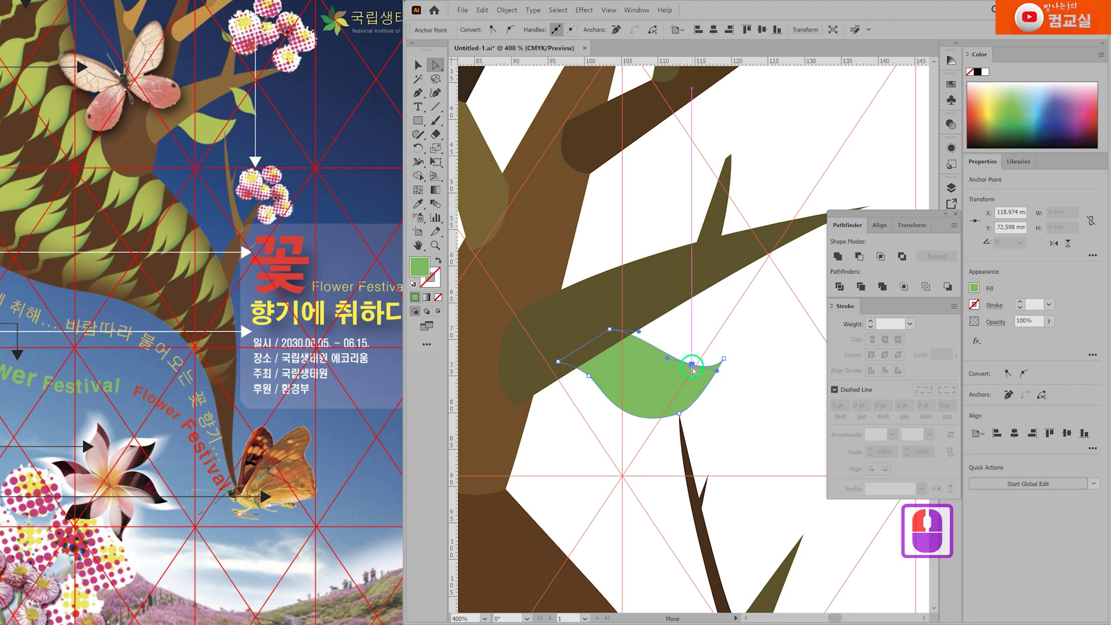
click(682, 360)
drag(704, 367, 711, 363)
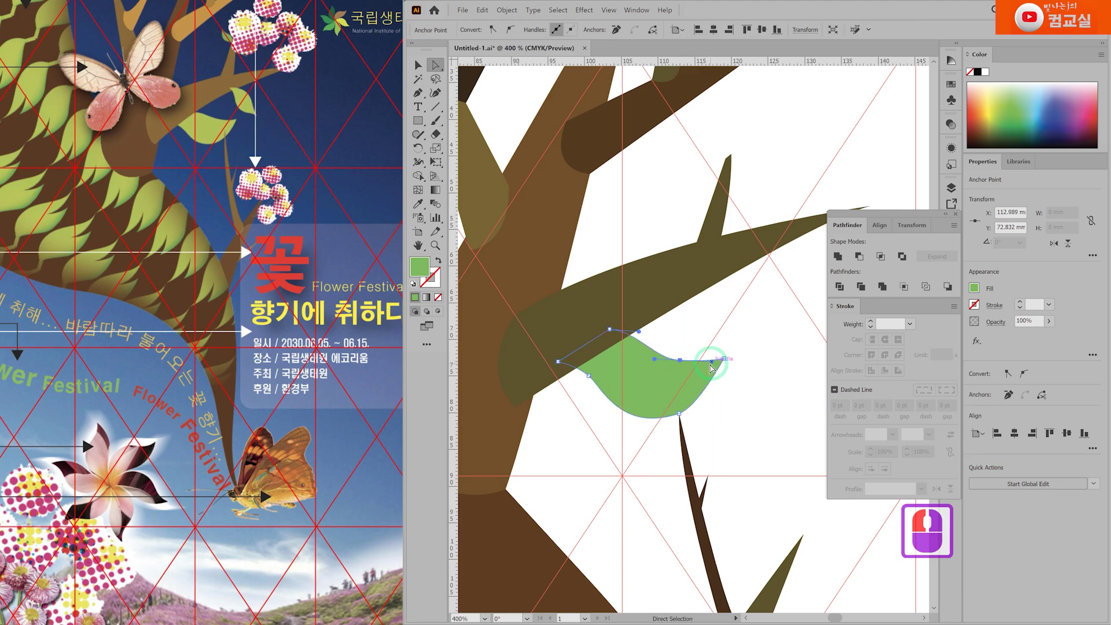
drag(679, 415, 664, 374)
click(739, 426)
click(685, 440)
key(ctrl+plus)
click(758, 463)
scroll(758, 463, down, 3)
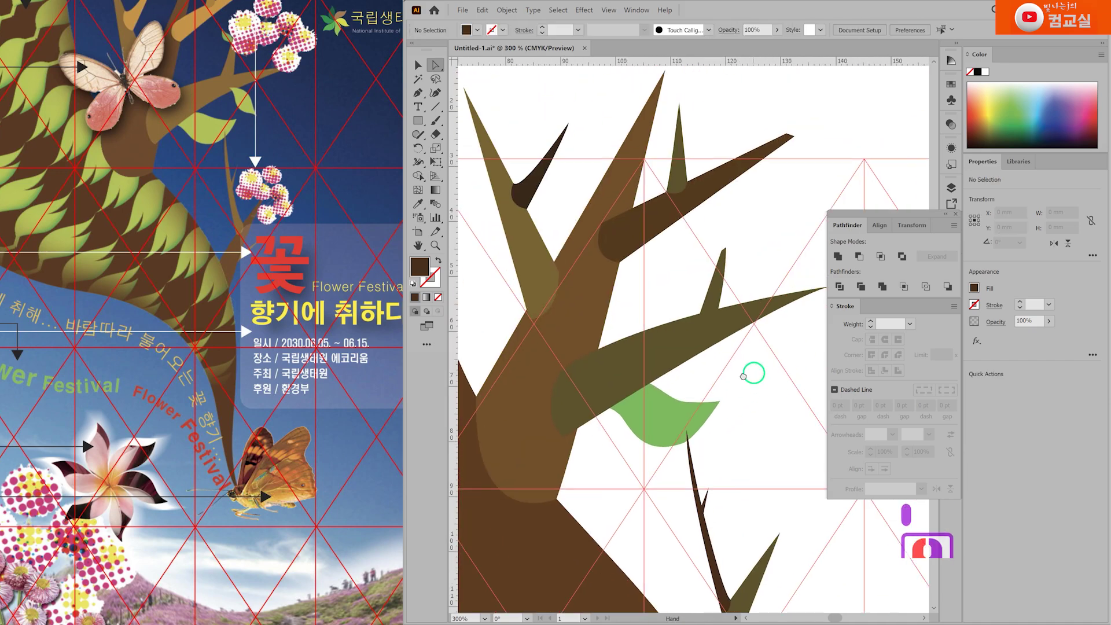
Step: Draw a small medium green leaf on the upper olive branch, from about X 118.4 mm, Y 59.5 mm to a tip at X 127.5 mm, Y 66.6 mm
key(p)
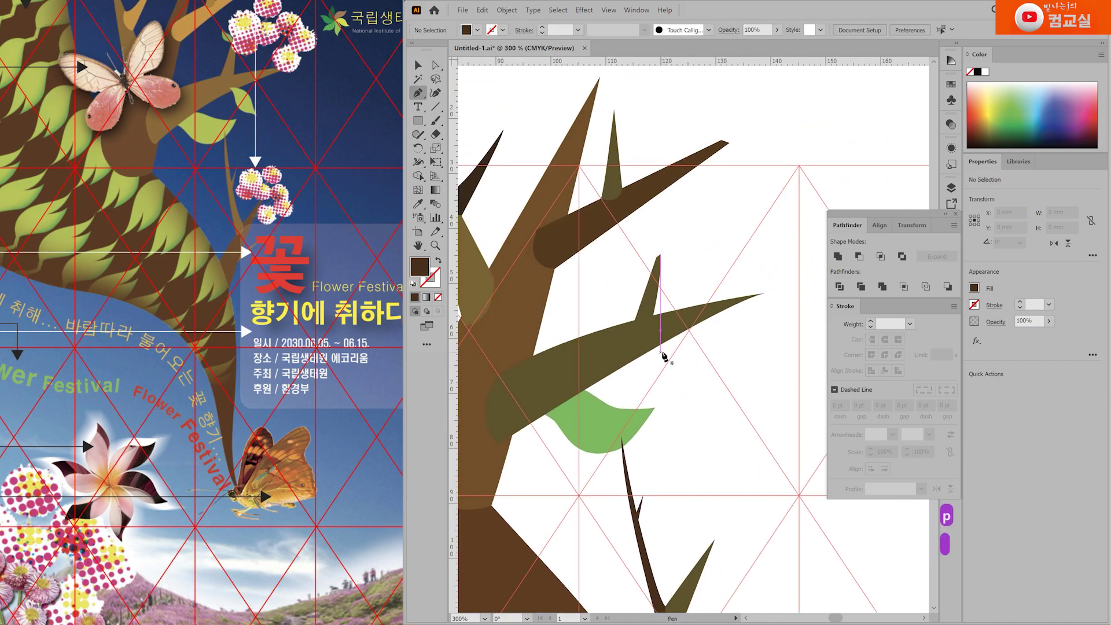
scroll(657, 340, up, 1)
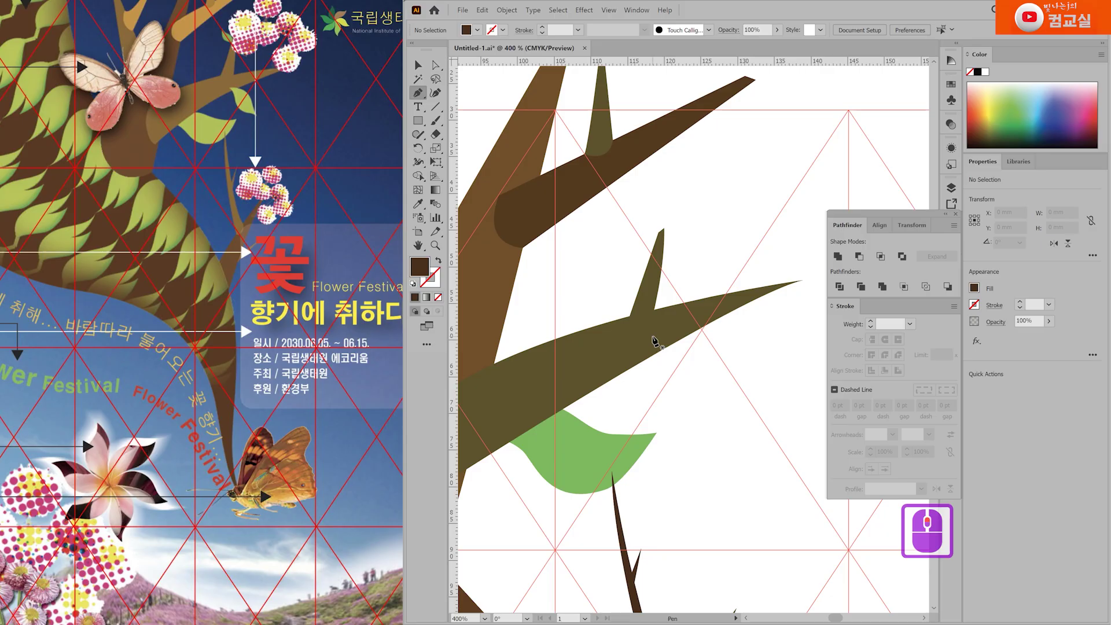
click(653, 337)
drag(702, 359, 727, 396)
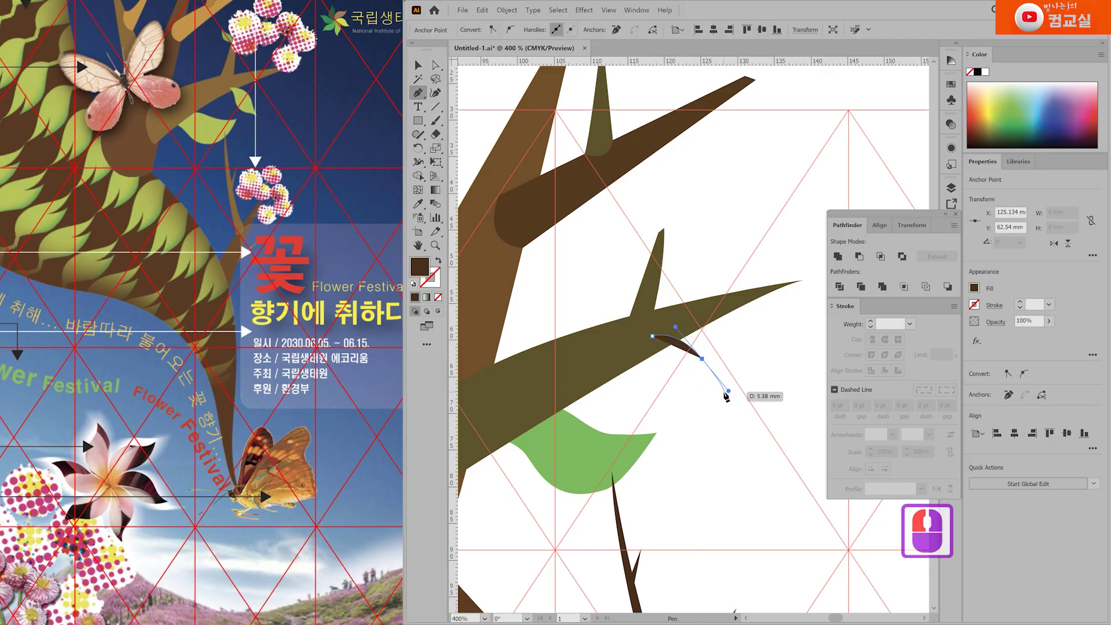
key(ctrl+z)
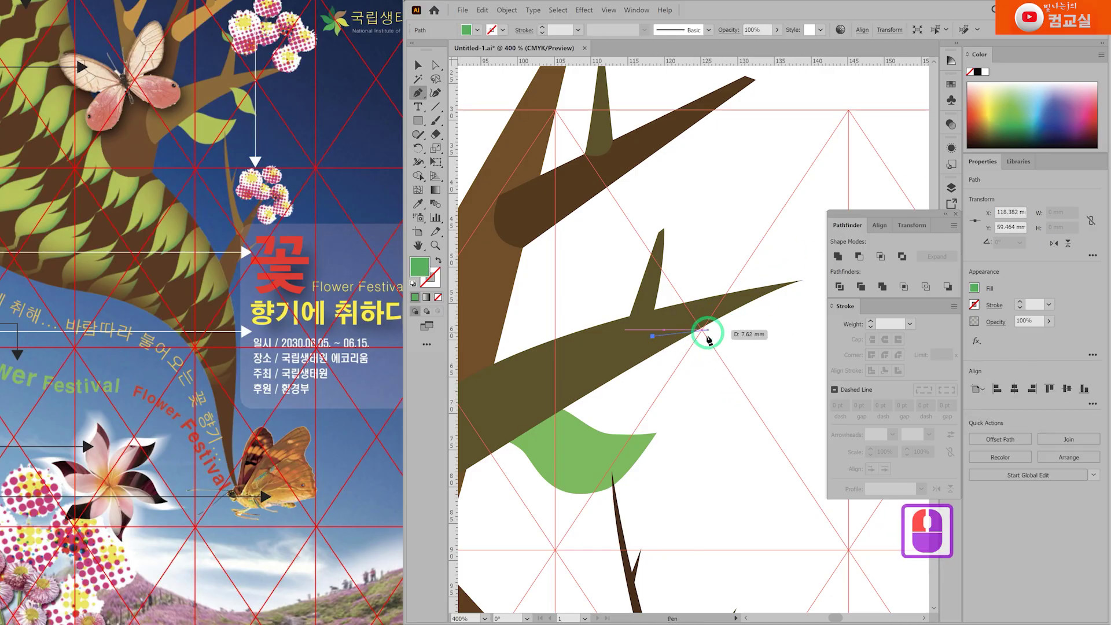
drag(712, 360, 712, 358)
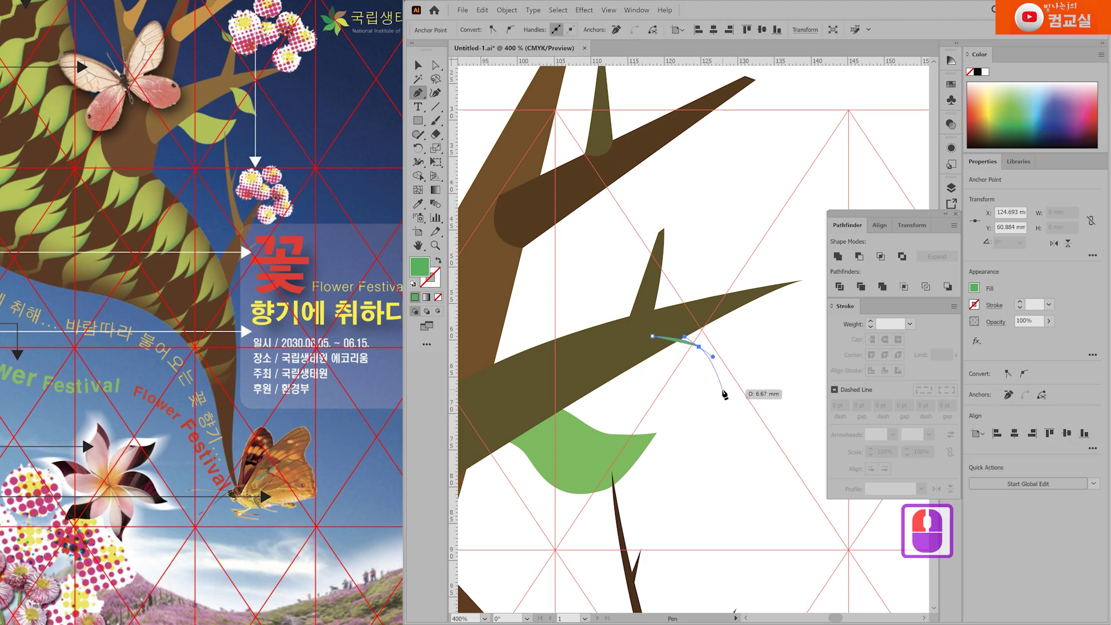
click(719, 388)
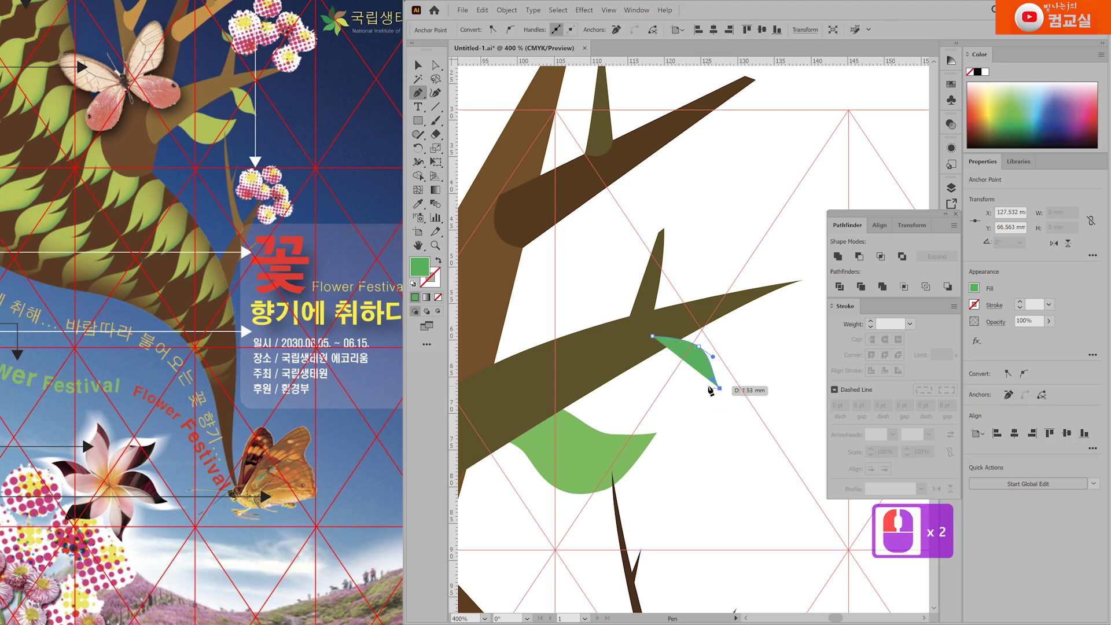
drag(653, 335, 652, 321)
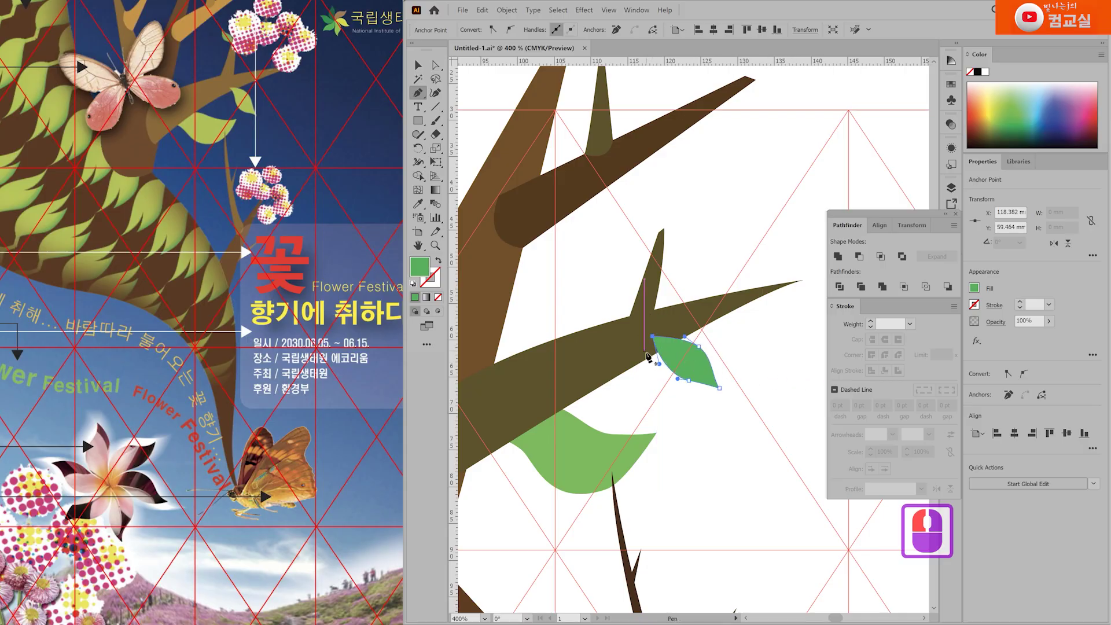
Step: Refine the small medium green leaf's lower edge and pointed tip, bringing the leaf to about 7.8 by 6.7 mm
scroll(648, 357, up, 2)
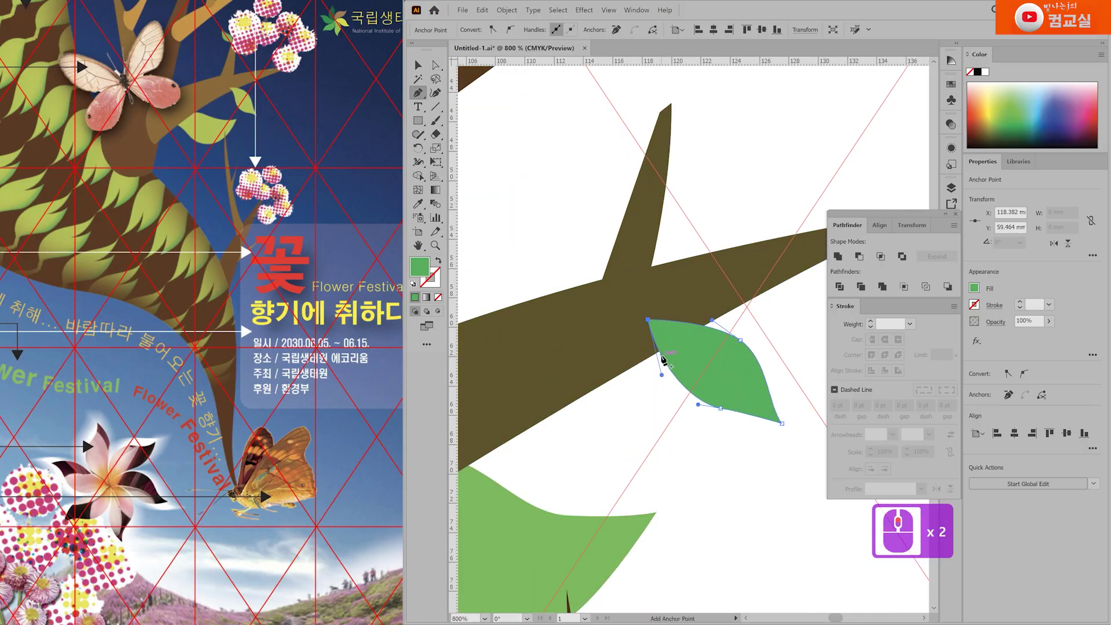
click(680, 388)
ctrl+click(659, 333)
drag(664, 358, 671, 372)
drag(721, 409, 748, 419)
click(770, 418)
key(ctrl)
drag(760, 412, 763, 418)
click(769, 472)
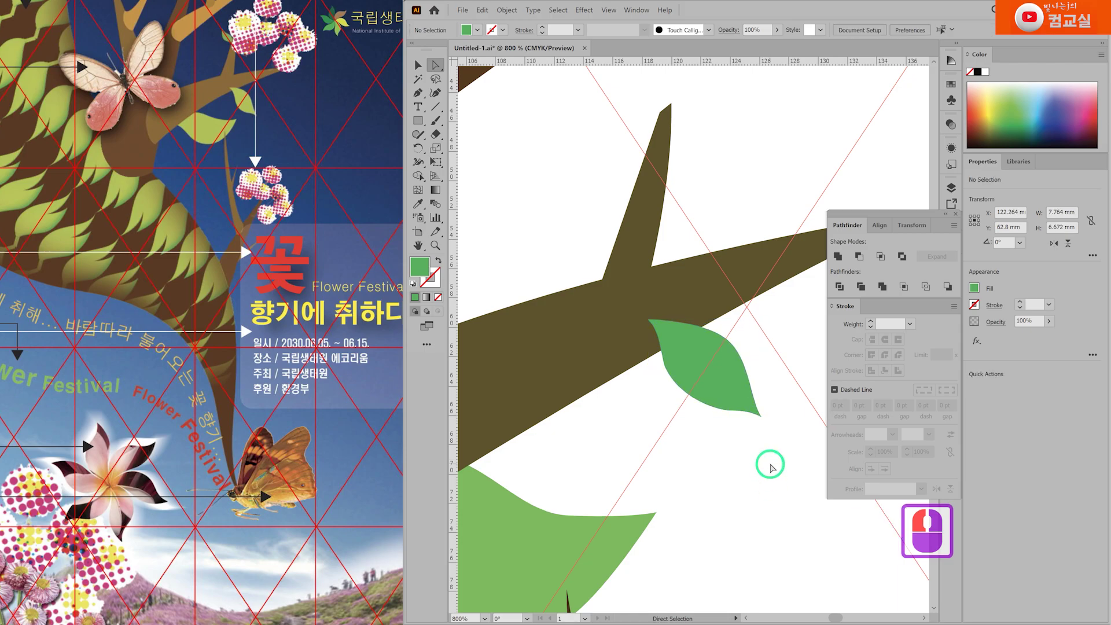
Step: Draw a small green leaf on the left edge of the upper olive branch's side twig, its base at about X 118.7 mm, Y 48.6 mm, and smooth its curves
scroll(780, 472, down, 1)
scroll(225, 196, up, 2)
click(242, 250)
scroll(693, 240, up, 1)
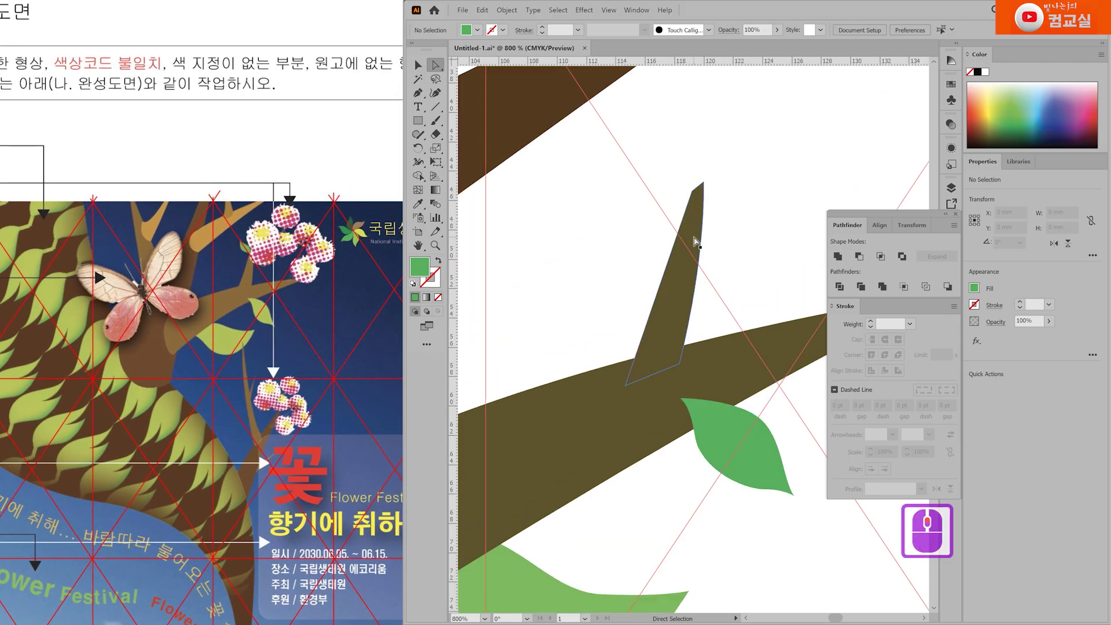
click(692, 240)
key(p)
click(645, 211)
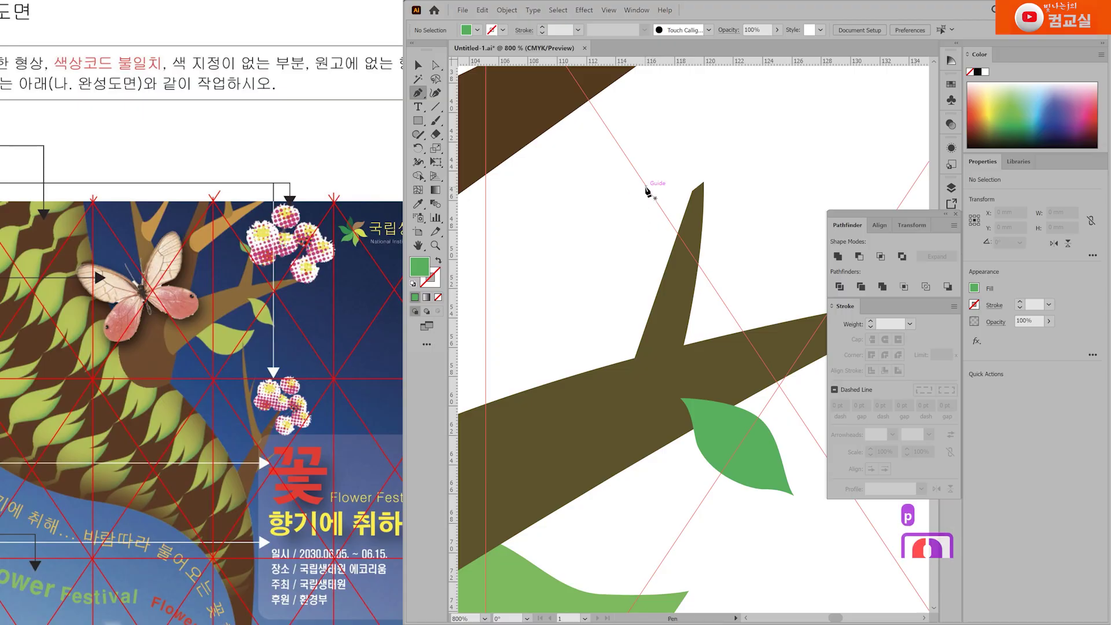
click(639, 182)
drag(642, 224, 700, 246)
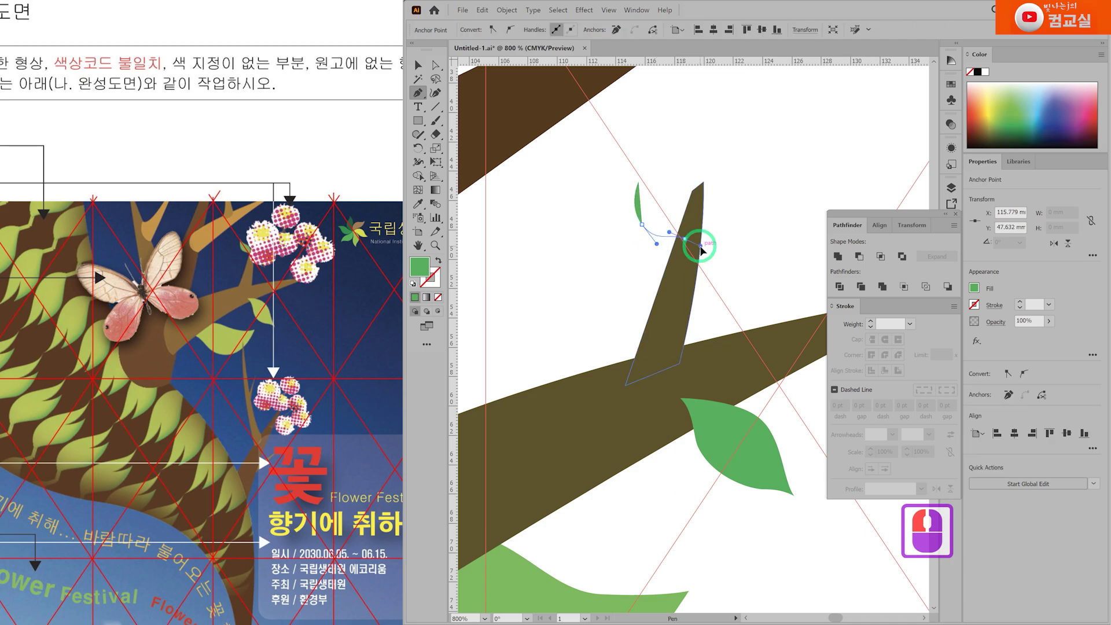
click(684, 238)
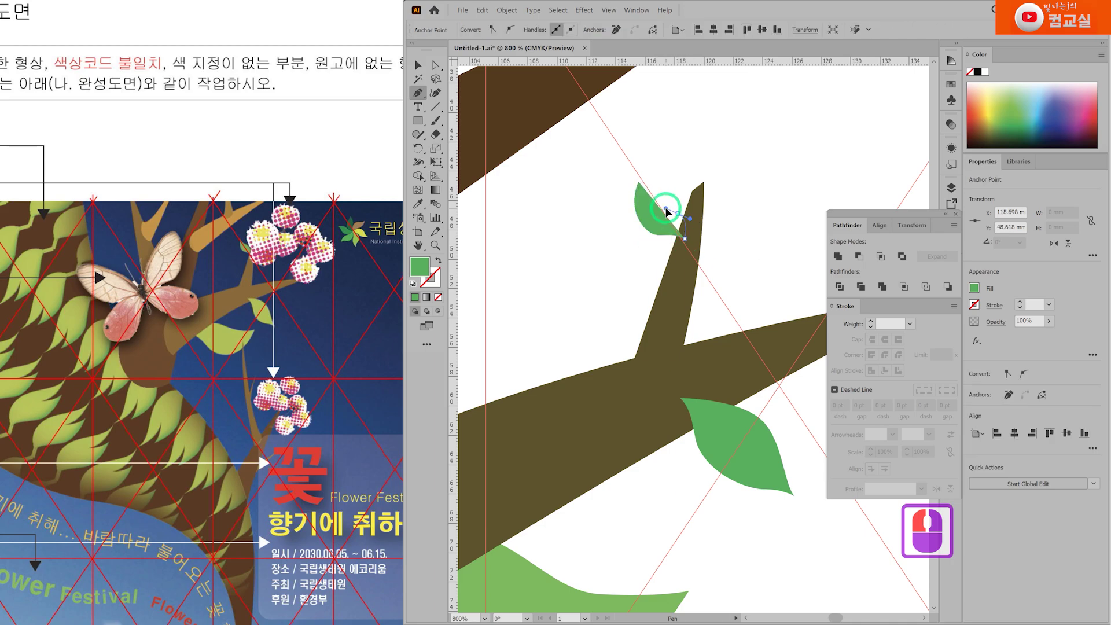
drag(639, 182, 644, 175)
key(a)
drag(646, 228, 674, 233)
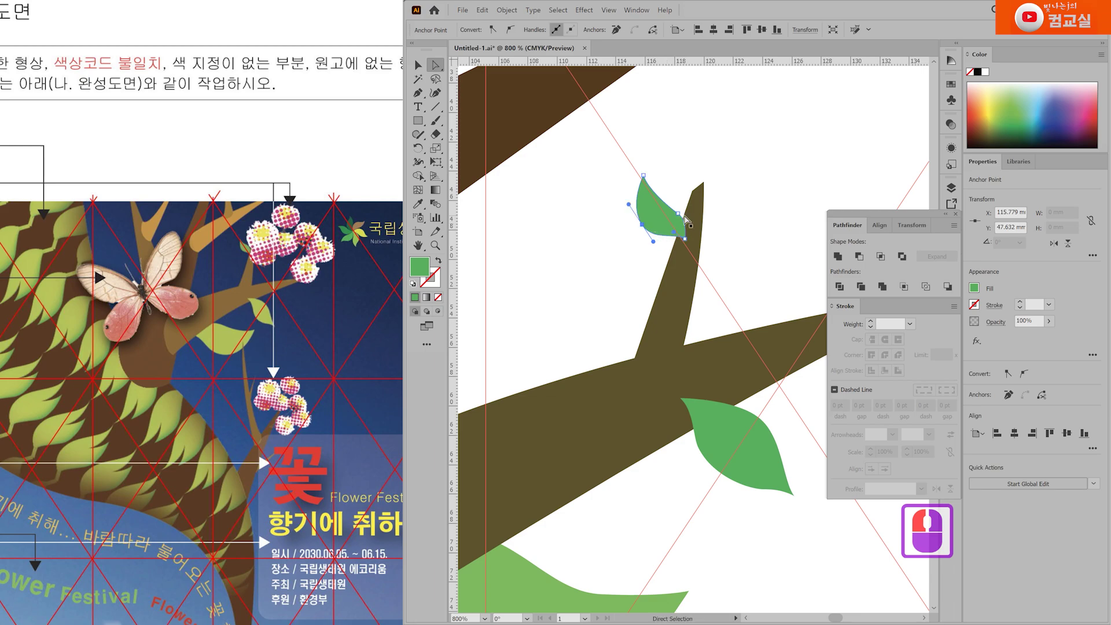
Step: Send the small green leaf behind the twig and extend the twig's pointed tip to about X 120 mm, Y 44.7 mm
double_click(760, 213)
click(663, 226)
key(ctrl+shift+bracketleft)
click(751, 236)
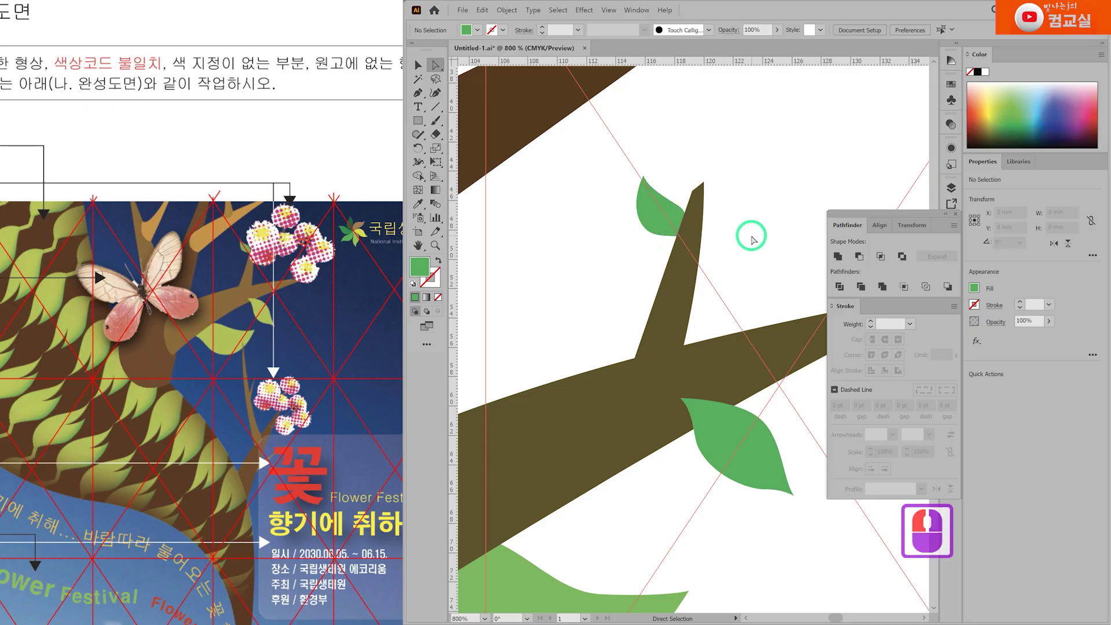
click(703, 182)
drag(703, 182, 719, 179)
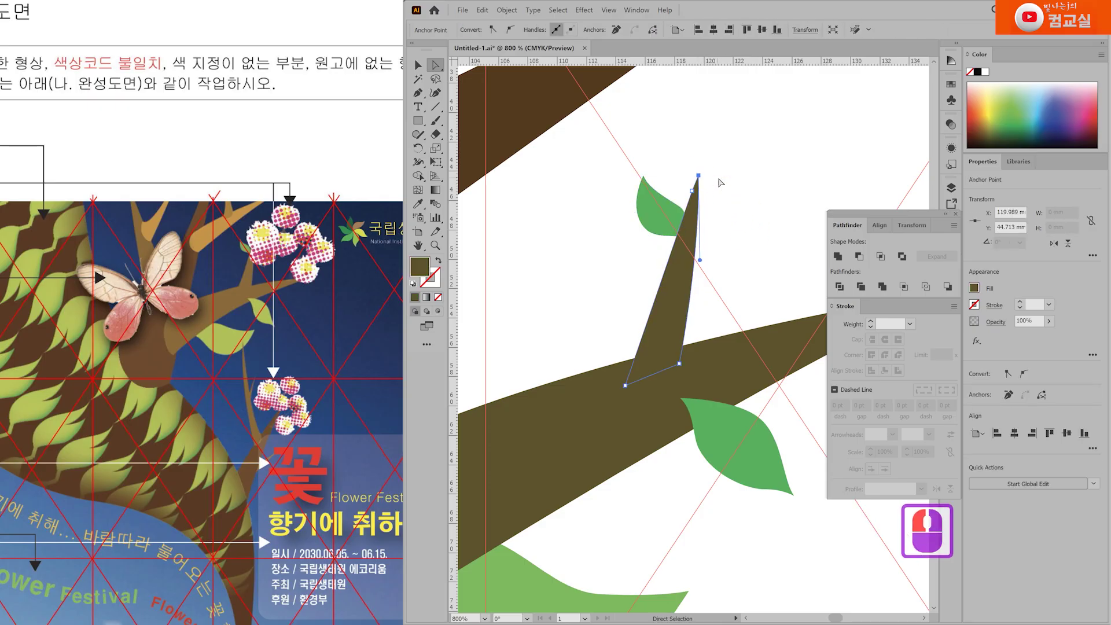
double_click(727, 280)
Step: Review the whole tree against the reference poster and examine the numbered CMYK colour codes for its trunk, branches and leaves
scroll(721, 279, down, 4)
scroll(728, 426, down, 2)
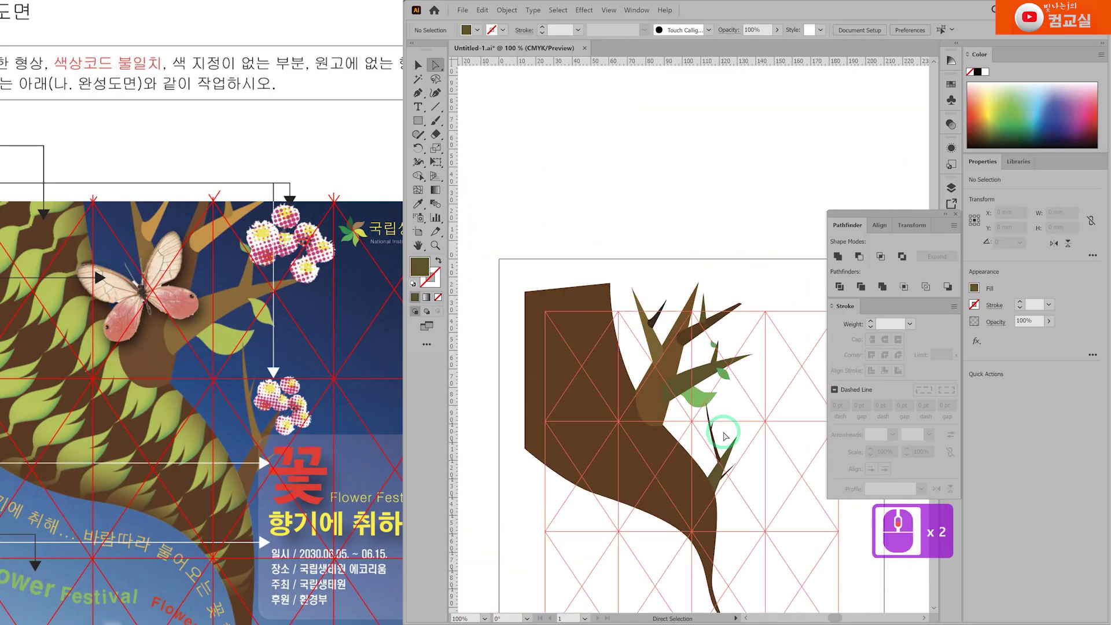
scroll(728, 423, down, 2)
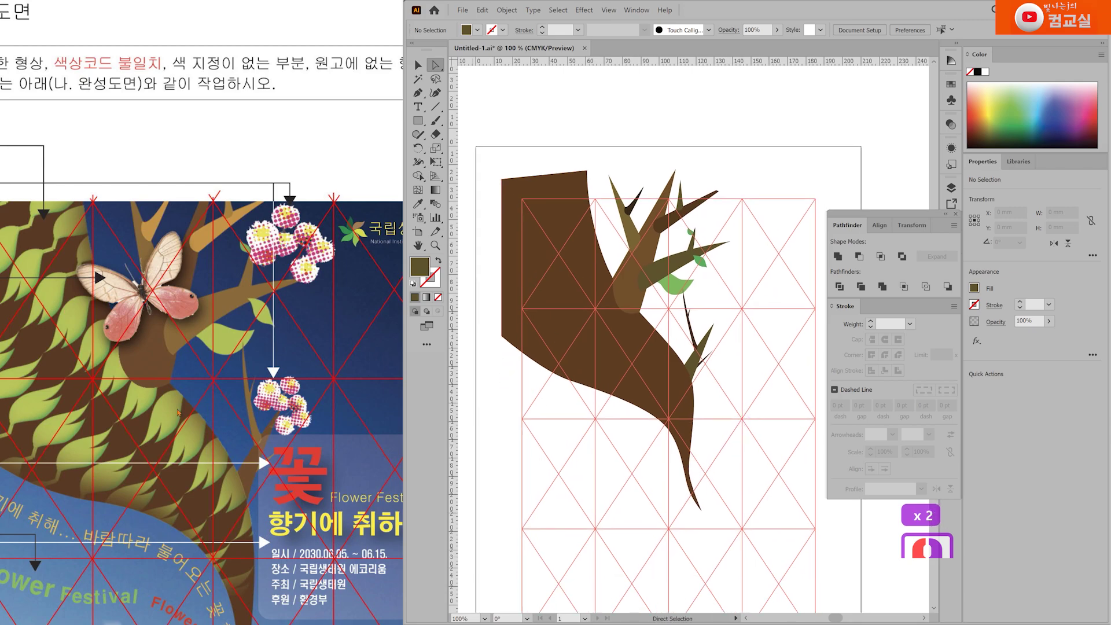
scroll(176, 416, down, 2)
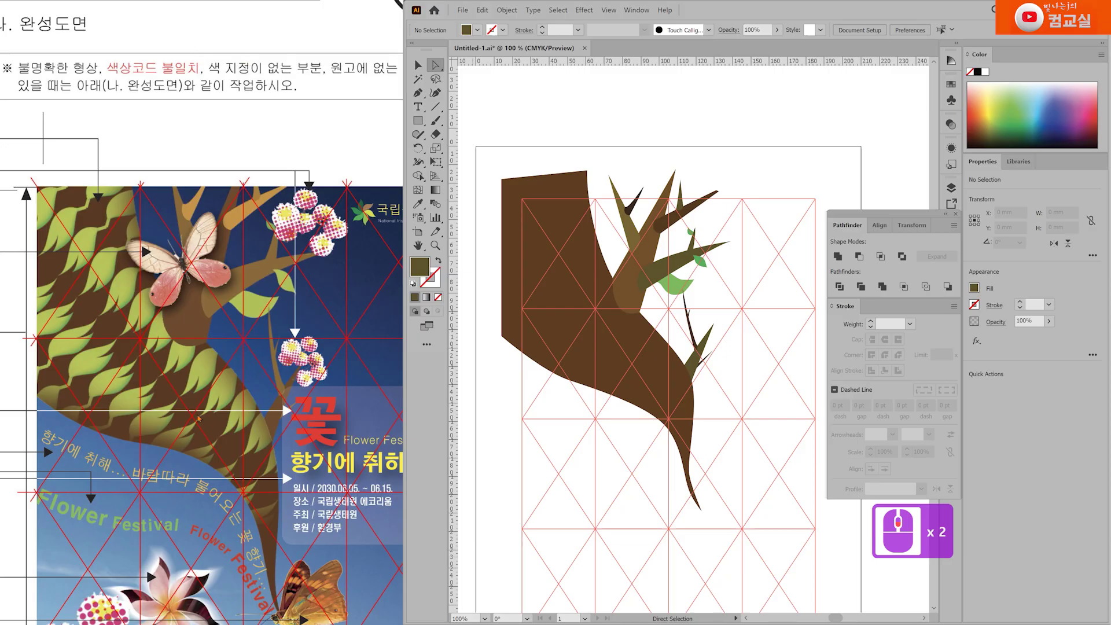
click(240, 315)
double_click(245, 276)
scroll(272, 284, up, 3)
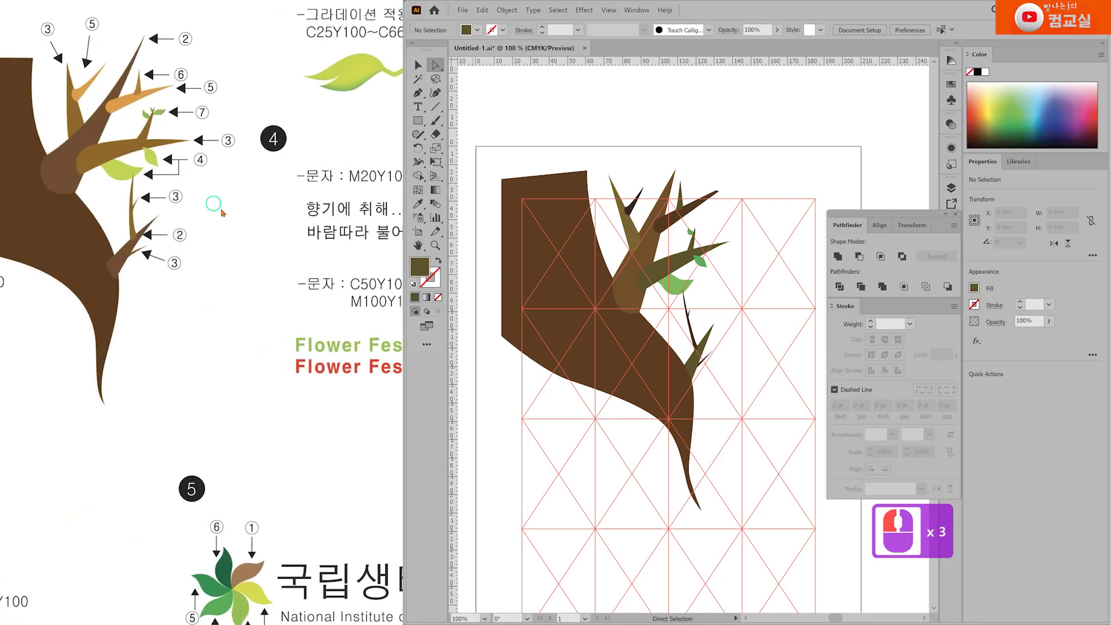
click(595, 443)
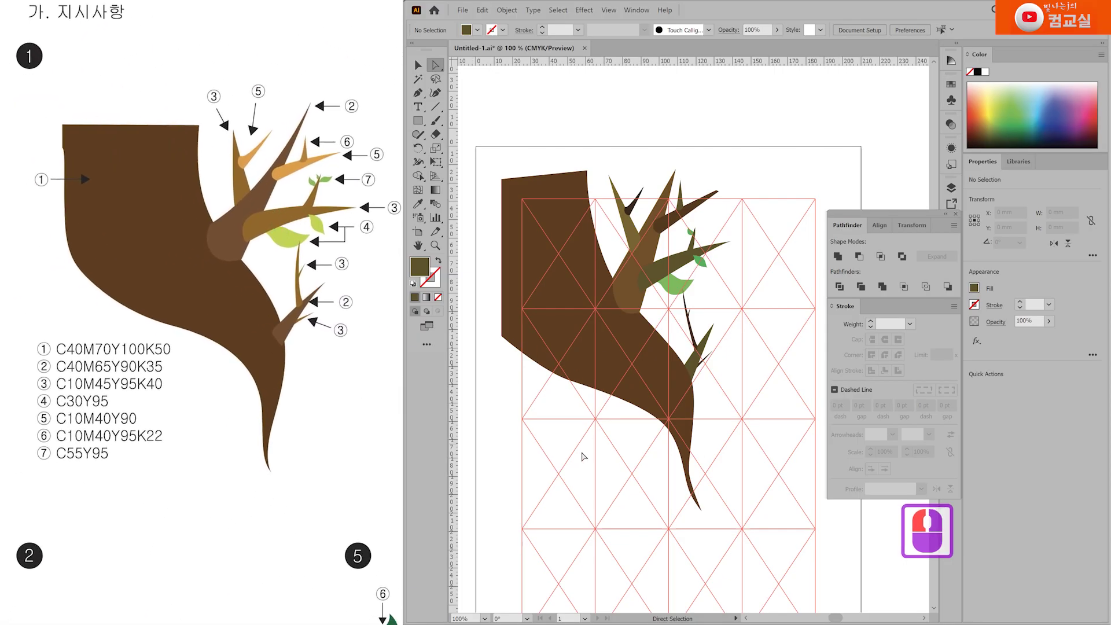
scroll(596, 457, down, 3)
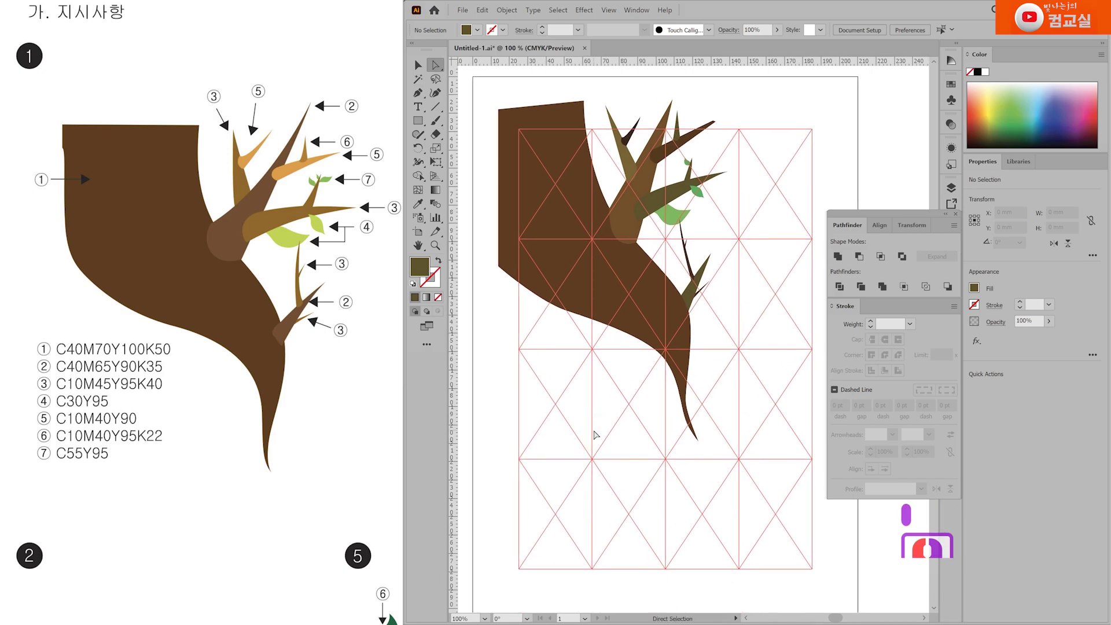
click(575, 283)
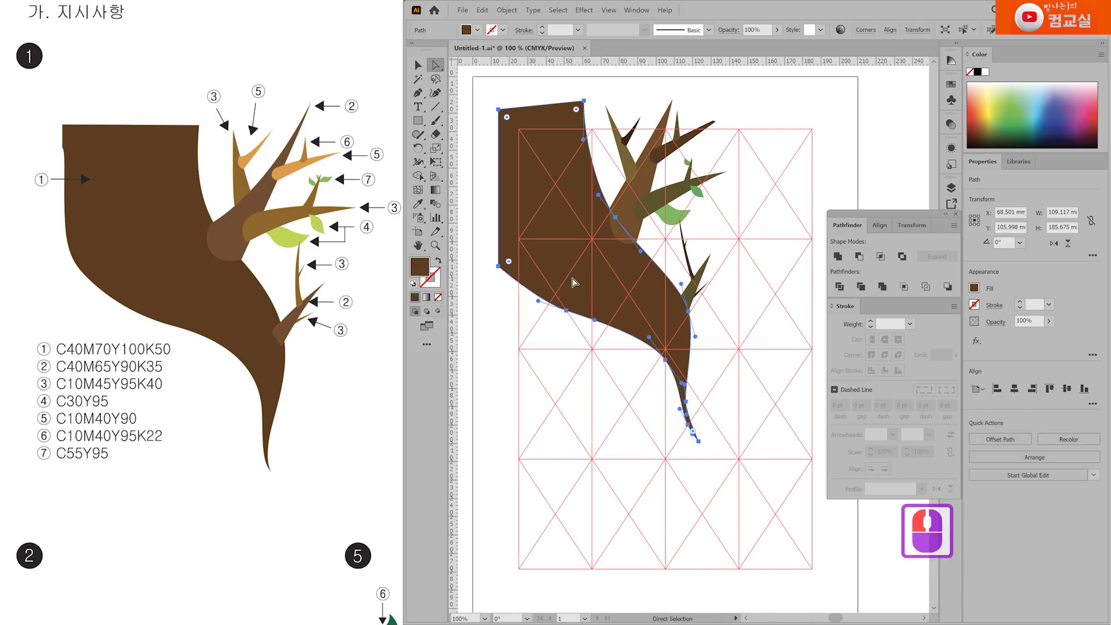
Step: Fill the main upper branch and the thick lower branch with C40 M65 Y90 K35
click(630, 201)
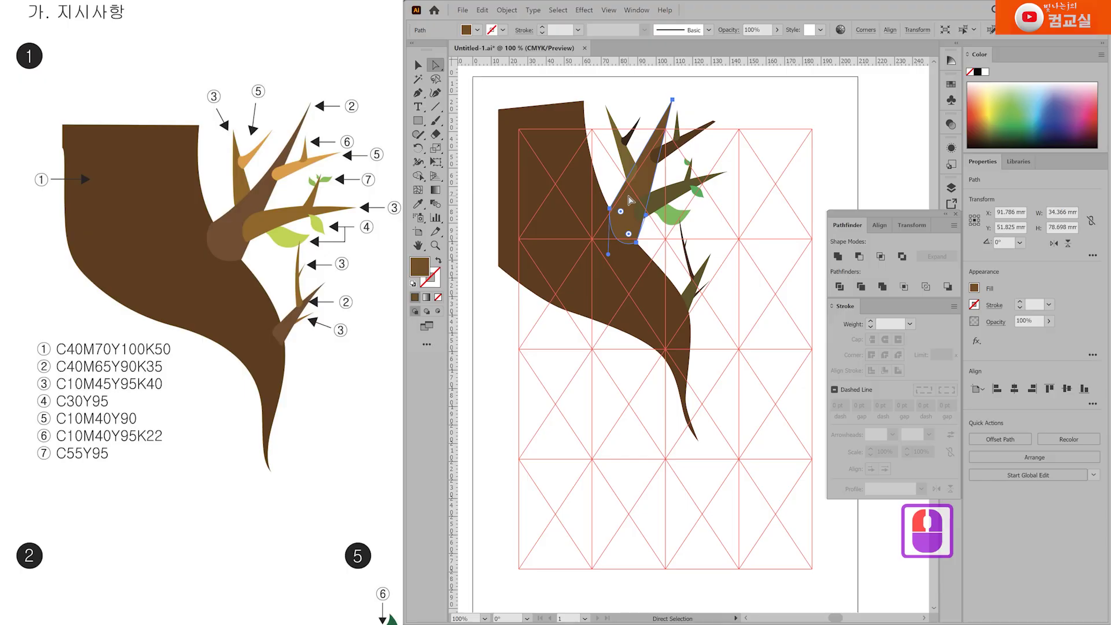
scroll(695, 295, up, 1)
scroll(721, 207, up, 3)
shift+click(665, 414)
double_click(421, 268)
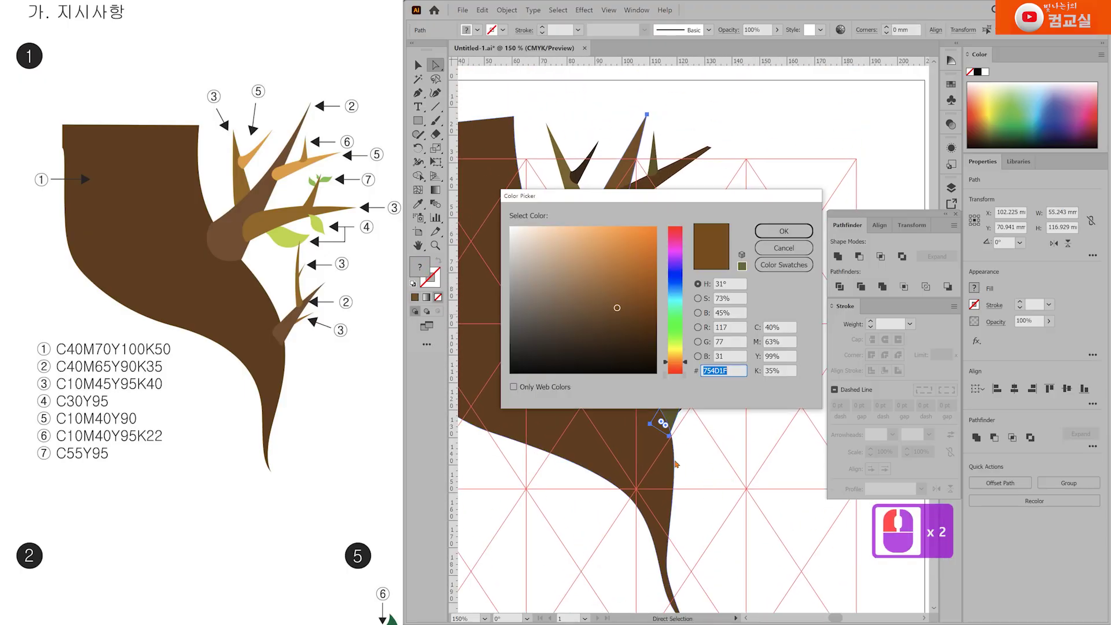
click(783, 338)
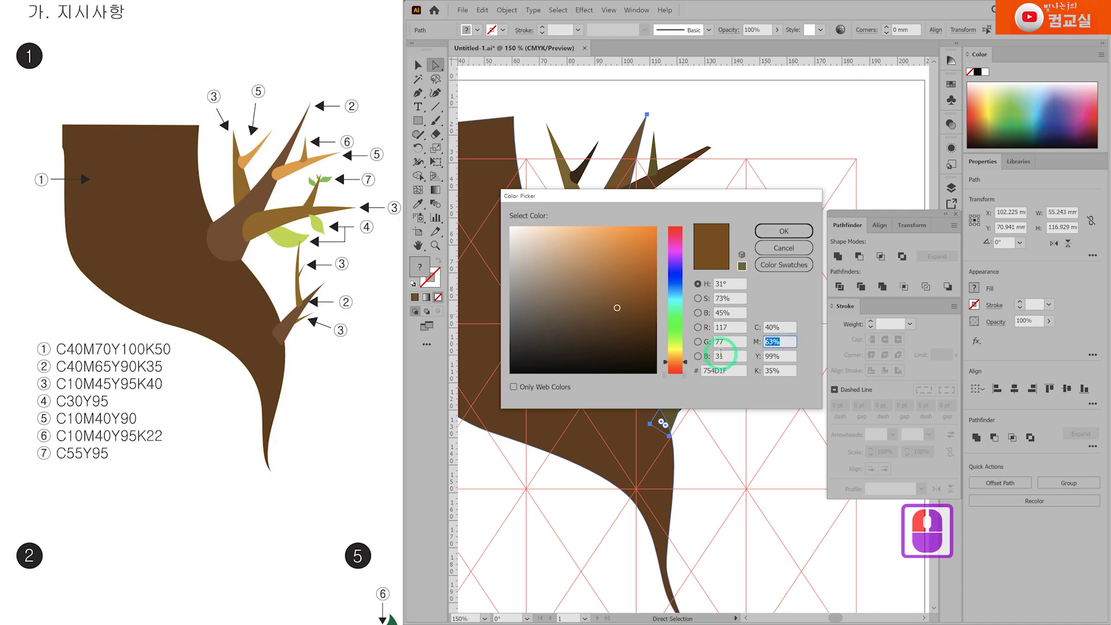
key(BackSpace)
text(5)
key(Tab)
text(90)
key(Tab)
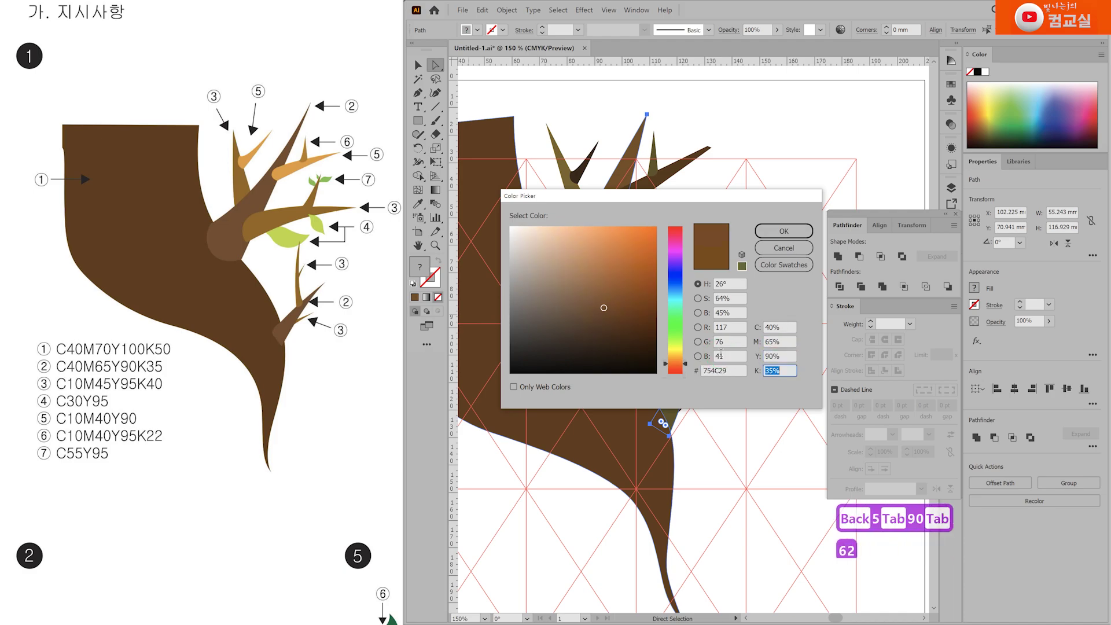
text(35)
key(Return)
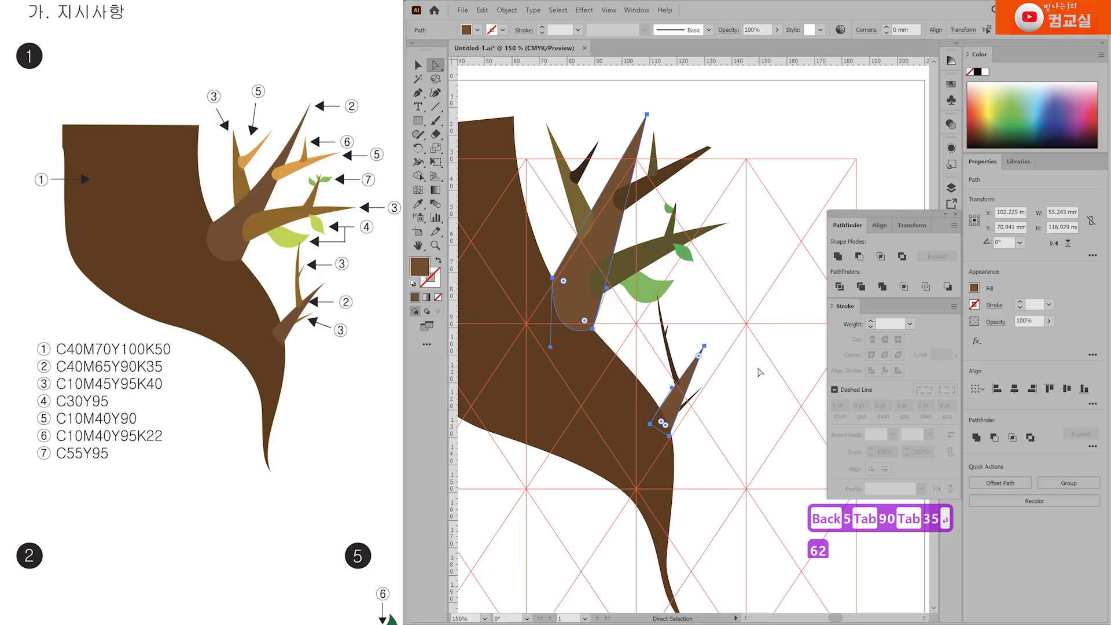
Step: Fill the upper-left branch, the long side branch with its twig, and the thin lower twig with C10 M45 Y95 K40
click(758, 370)
click(580, 212)
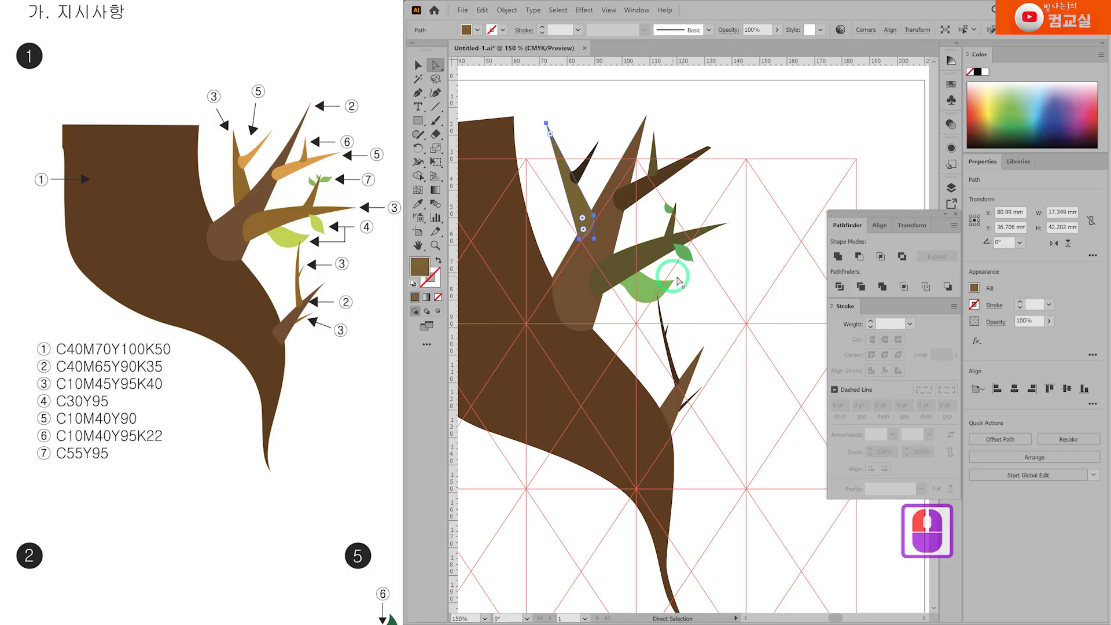
shift+click(672, 229)
double_click(727, 359)
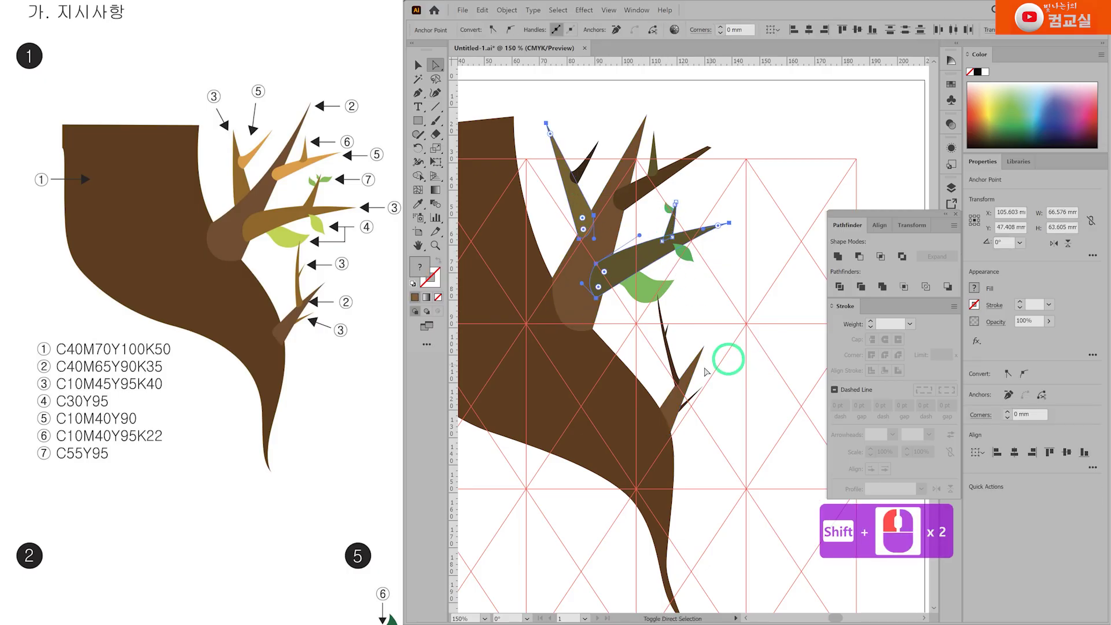
double_click(421, 267)
click(776, 327)
key(BackSpace)
text(10)
key(Tab)
text(1)
key(BackSpace)
text(45)
key(Tab)
text(95)
key(Tab)
text(40)
key(Return)
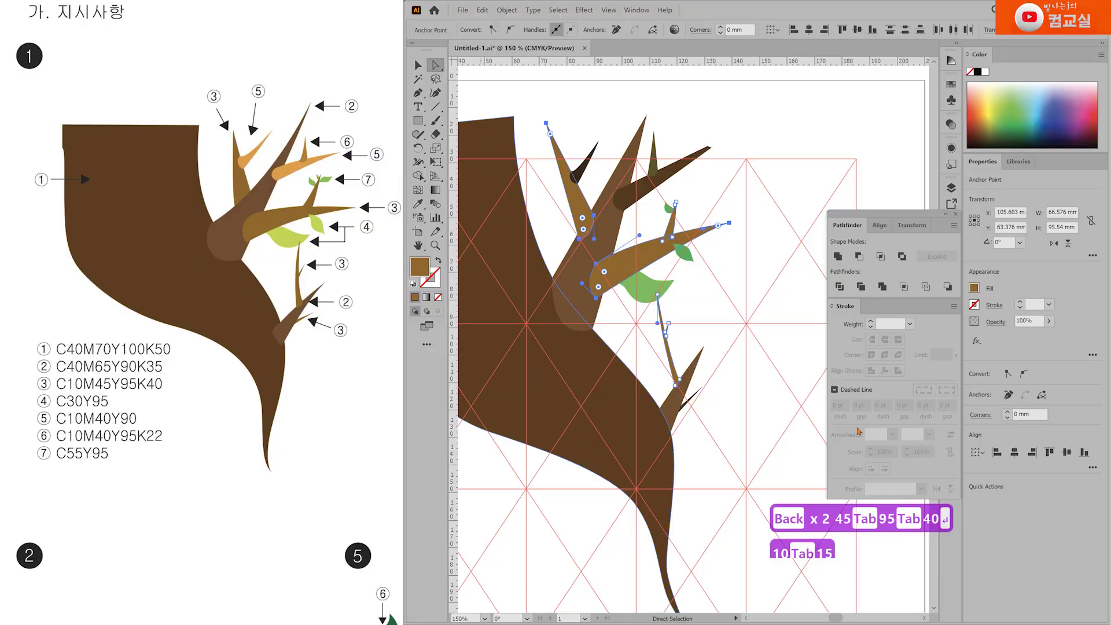
Step: Fill the large leaf and the medium leaf below the long side branch with C30 M0 Y95 K0
click(685, 255)
shift+click(645, 288)
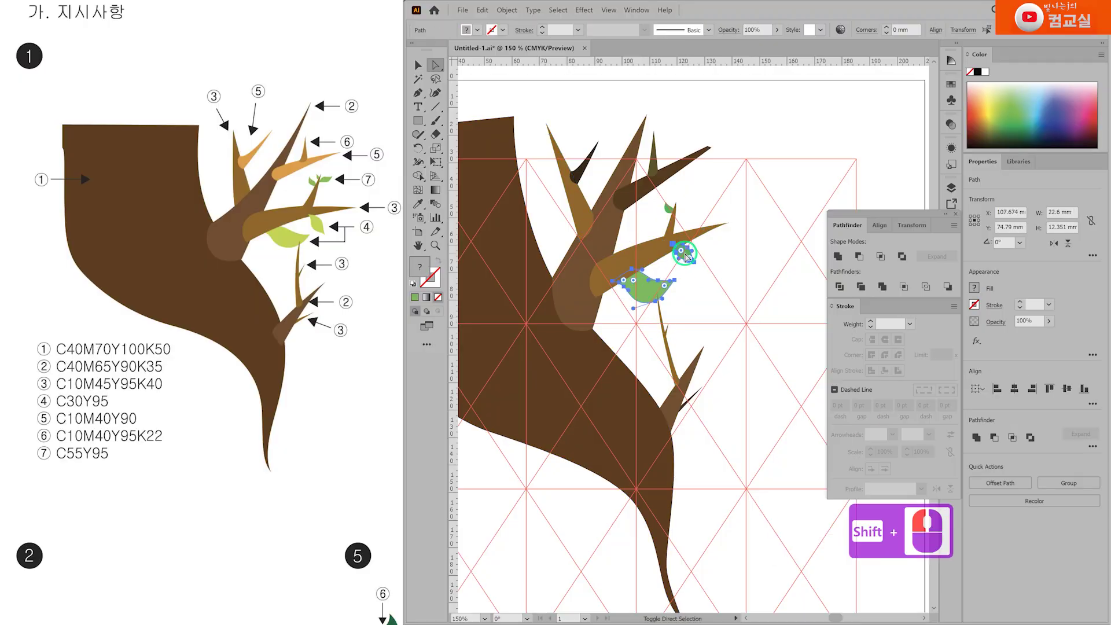
double_click(422, 265)
click(775, 327)
text(30)
key(Tab)
key(Tab)
text(90)
key(BackSpace)
text(5)
key(Return)
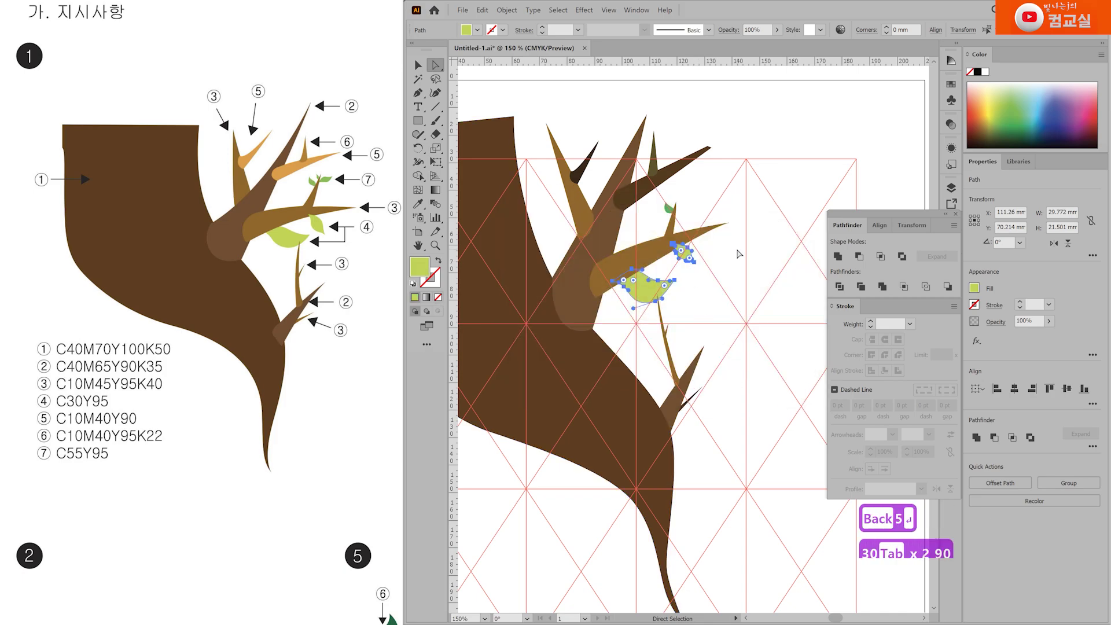
Step: Fill the two dark offshoots on the upper-left branch and the main branch with C10 M40 Y90 K0
click(632, 186)
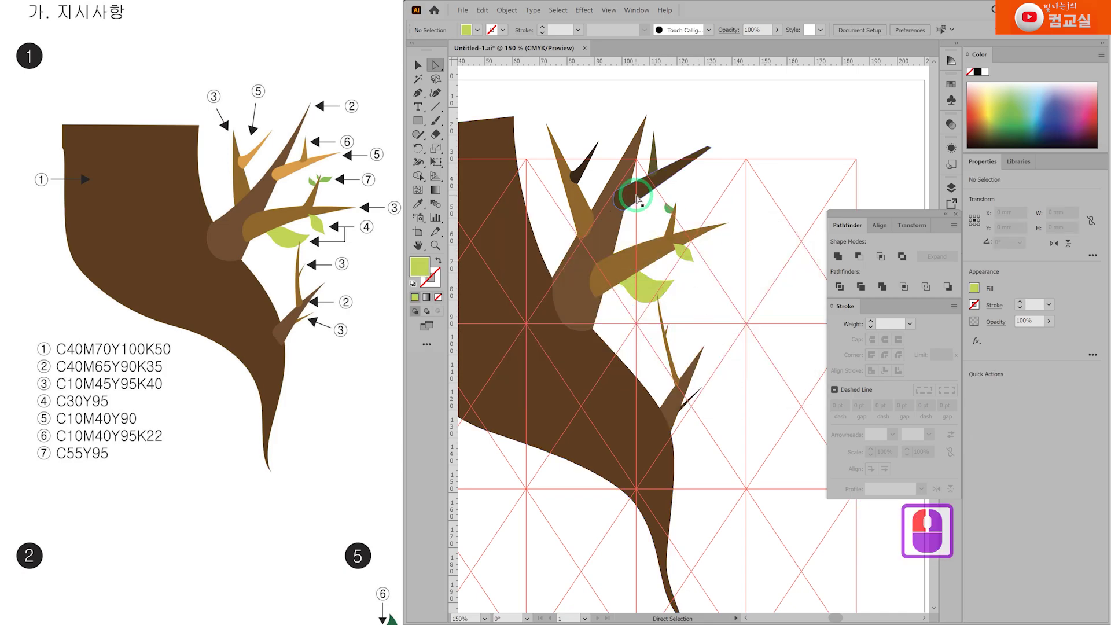
shift+click(576, 175)
double_click(420, 266)
double_click(772, 326)
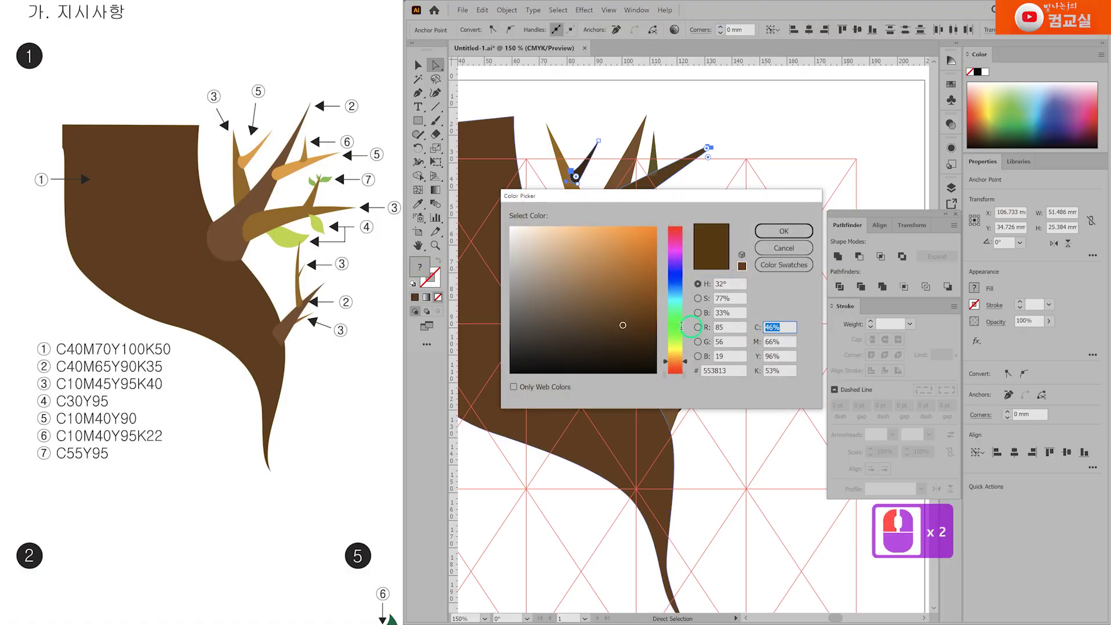
text(10)
key(Tab)
text(40)
key(Tab)
text(90)
key(Tab)
text(0)
key(Return)
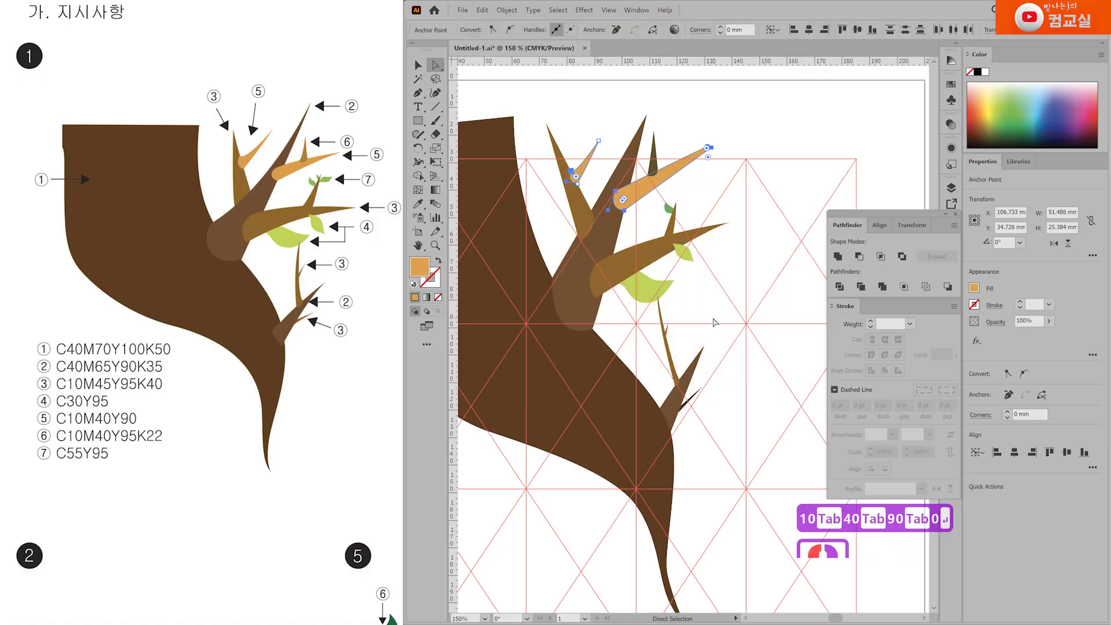
Step: Fill the small upright twig on the orange branch with C10 M40 Y95 K22
click(656, 167)
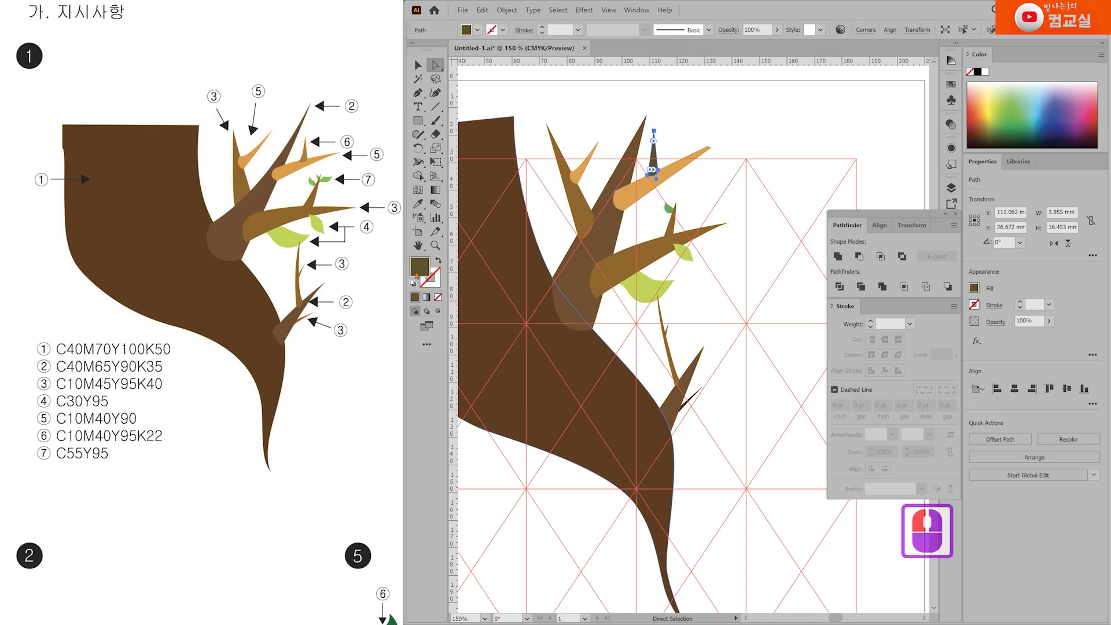
double_click(417, 275)
text(10)
key(Tab)
text(40)
key(Tab)
text(95)
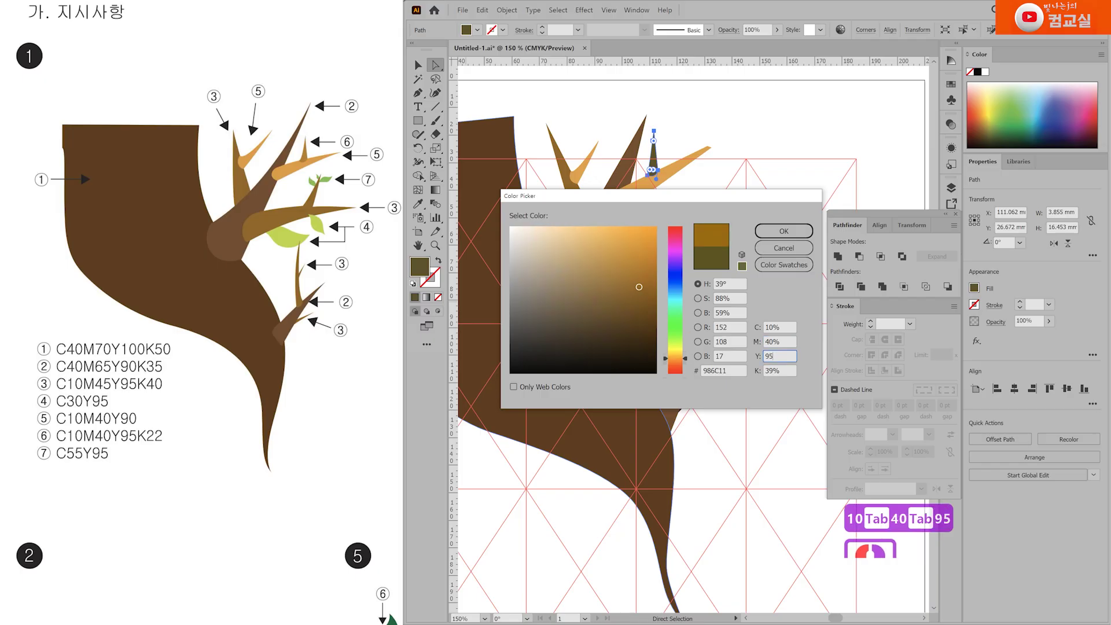
key(Tab)
text(22)
key(Return)
Step: Fill the smallest leaf on the side branch's twig with C55 M0 Y95 K0
scroll(686, 330, up, 2)
scroll(686, 155, up, 2)
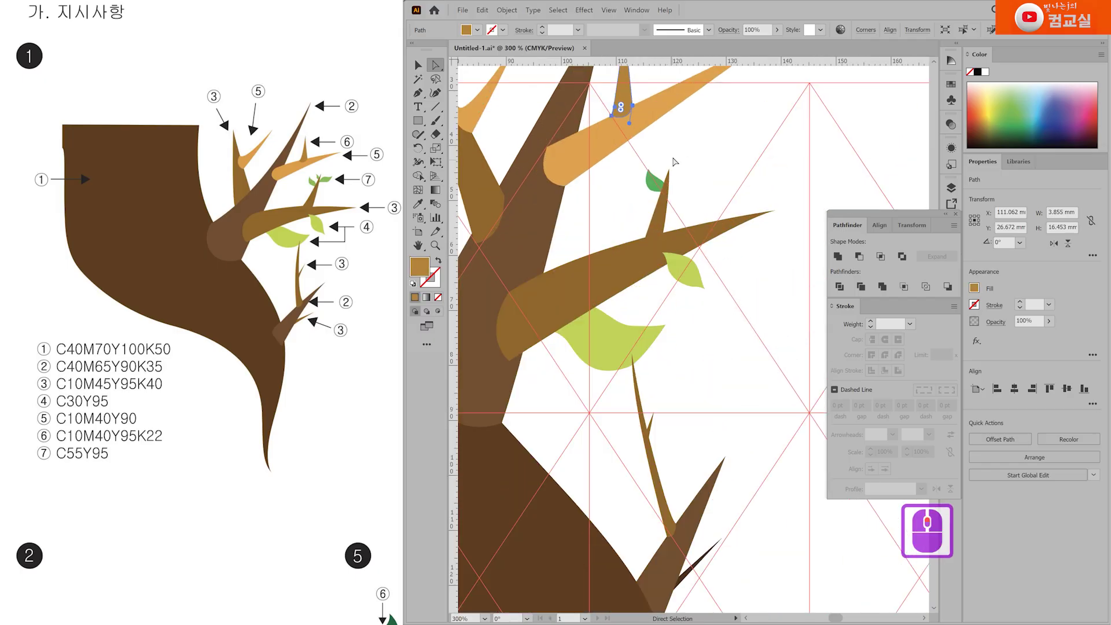
click(651, 196)
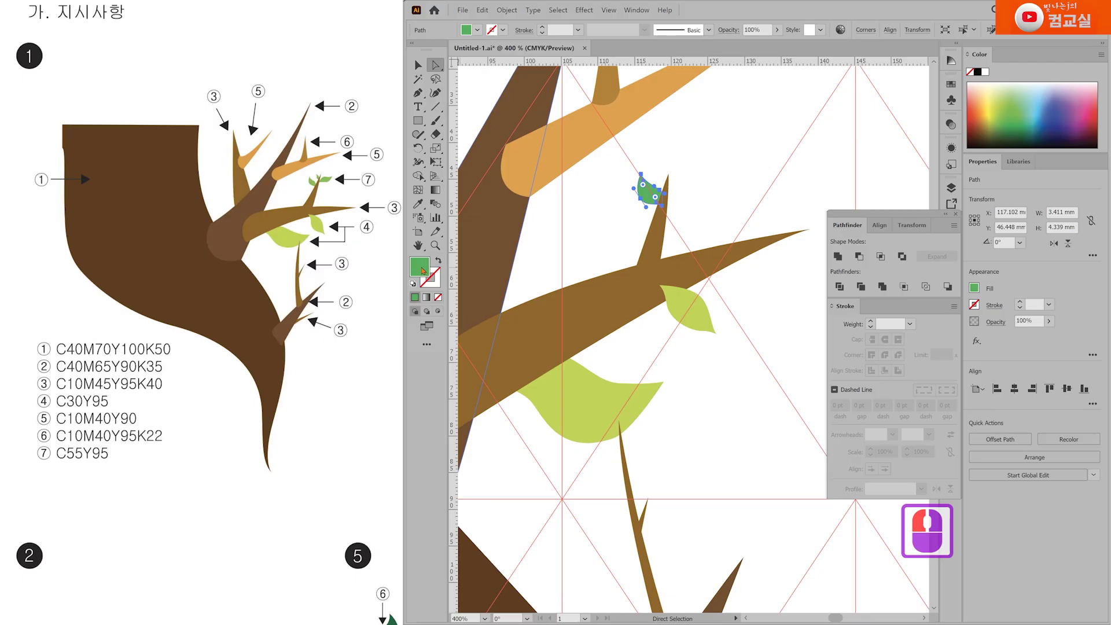
double_click(423, 270)
click(778, 327)
text(55)
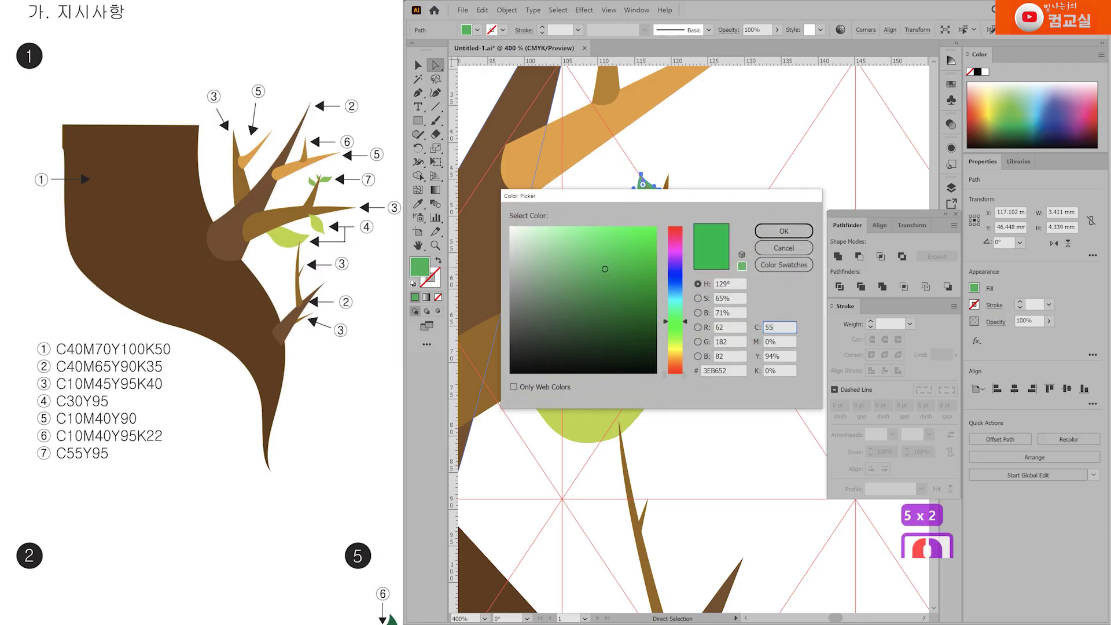
key(Tab)
key(Tab)
text(95)
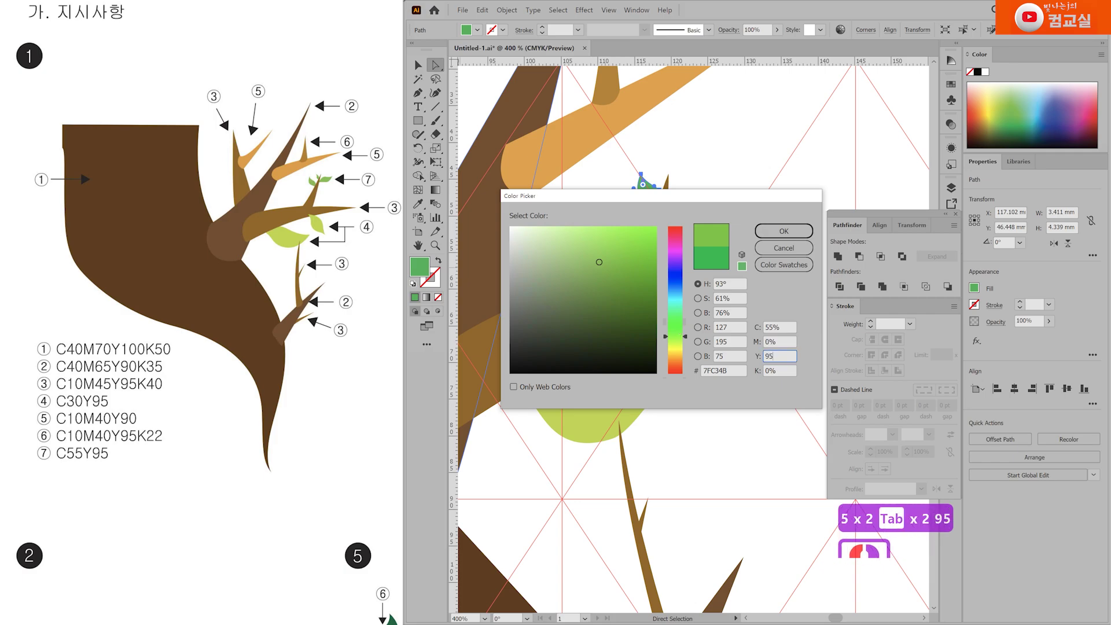
key(Return)
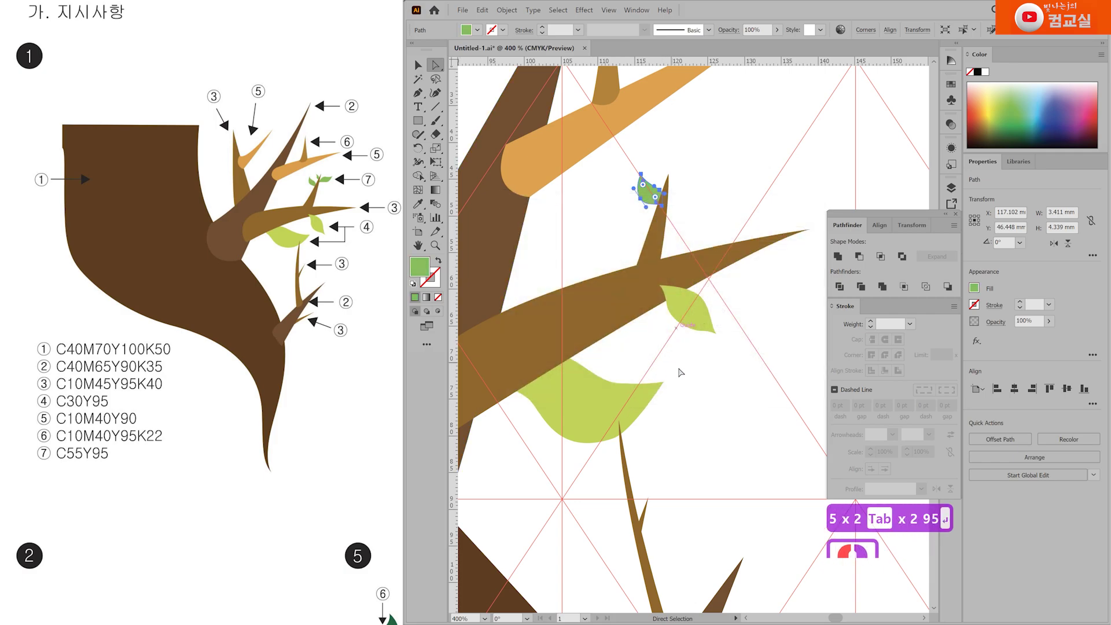
Step: Examine the reference leaf's gradient specification and how the leaves are arranged over the trunk in the finished poster
click(739, 400)
scroll(739, 392, down, 3)
drag(767, 424, 769, 363)
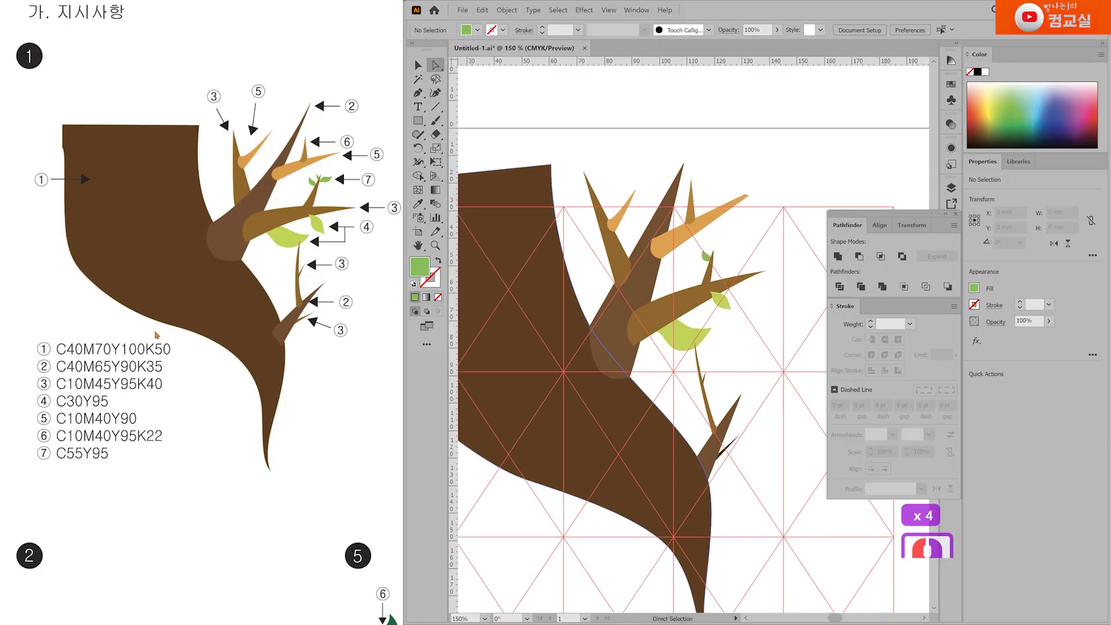
scroll(301, 323, up, 3)
scroll(204, 312, right, 4)
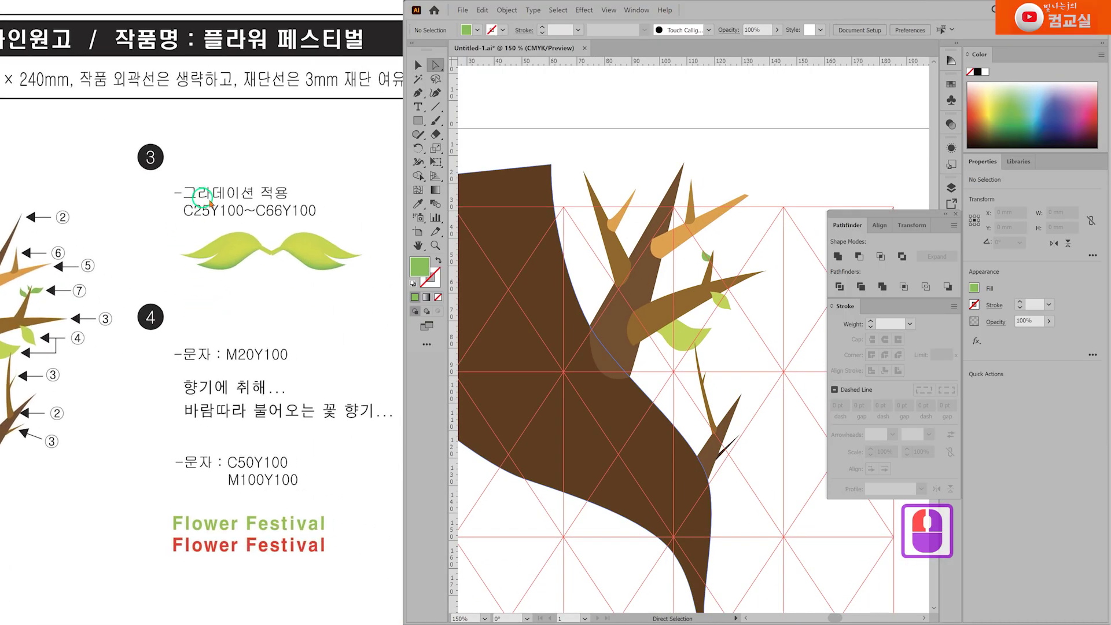
click(301, 272)
drag(328, 409, 176, 325)
drag(341, 358, 275, 369)
double_click(541, 392)
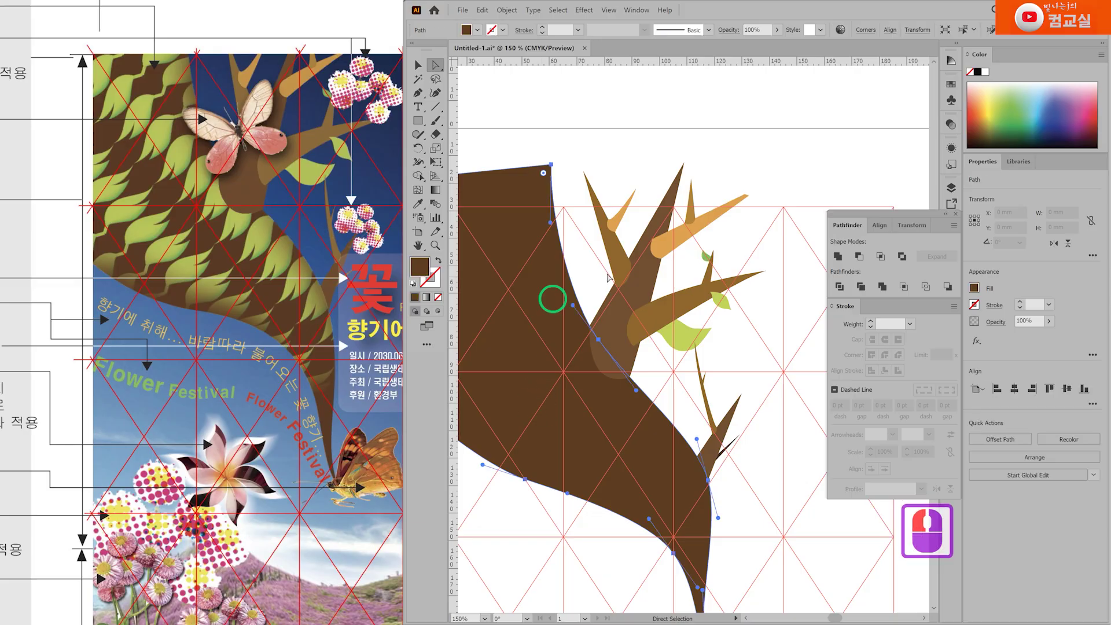
drag(585, 131, 678, 102)
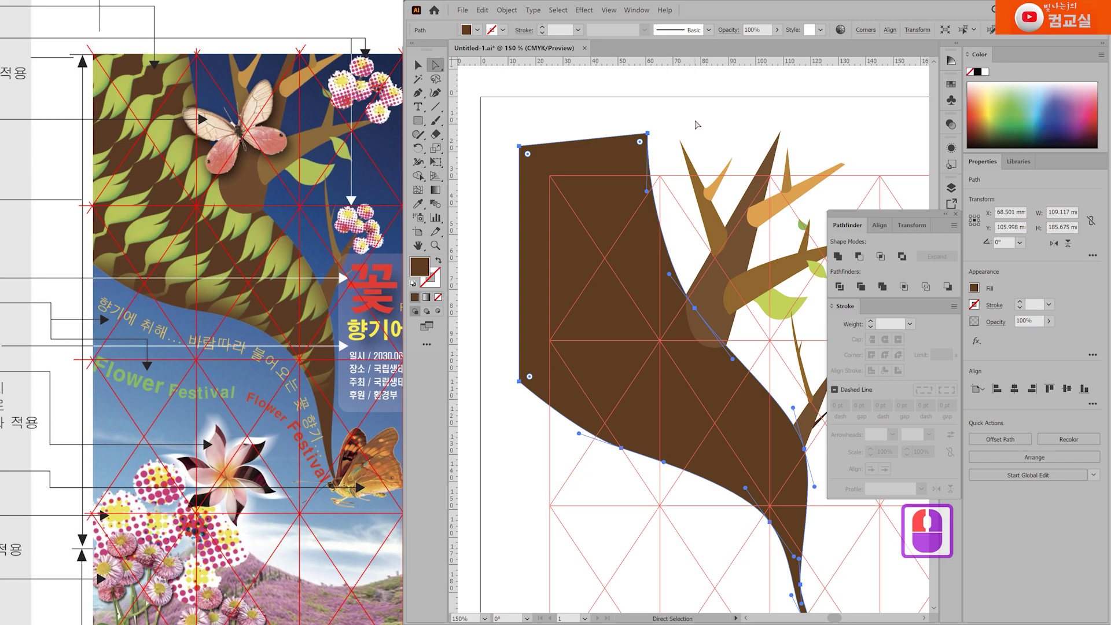
click(694, 119)
click(632, 430)
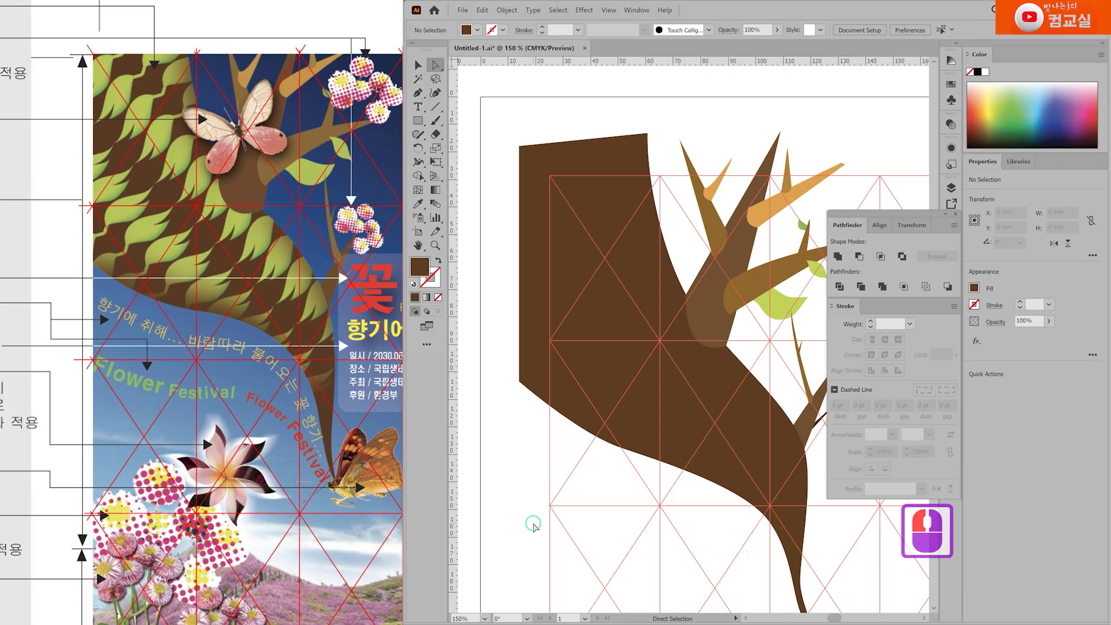
Step: Draw a curved leaf outline about 45 mm long and 20 mm high with the Pen tool on the blank canvas outside the artboard
scroll(573, 497, left, 2)
click(418, 93)
click(457, 94)
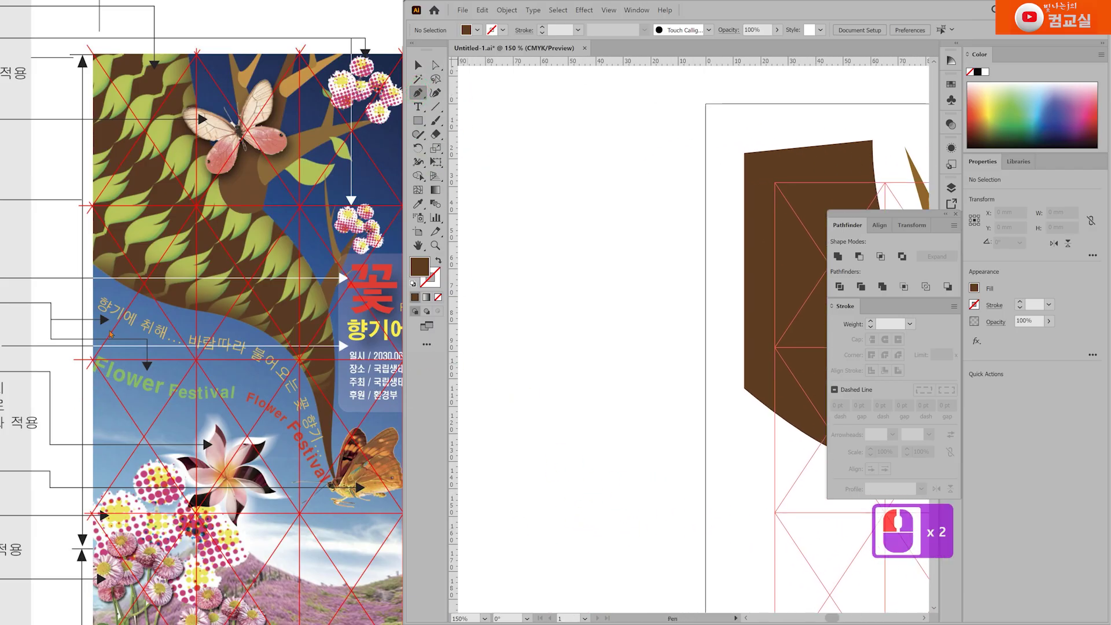
scroll(300, 323, down, 3)
scroll(280, 230, up, 3)
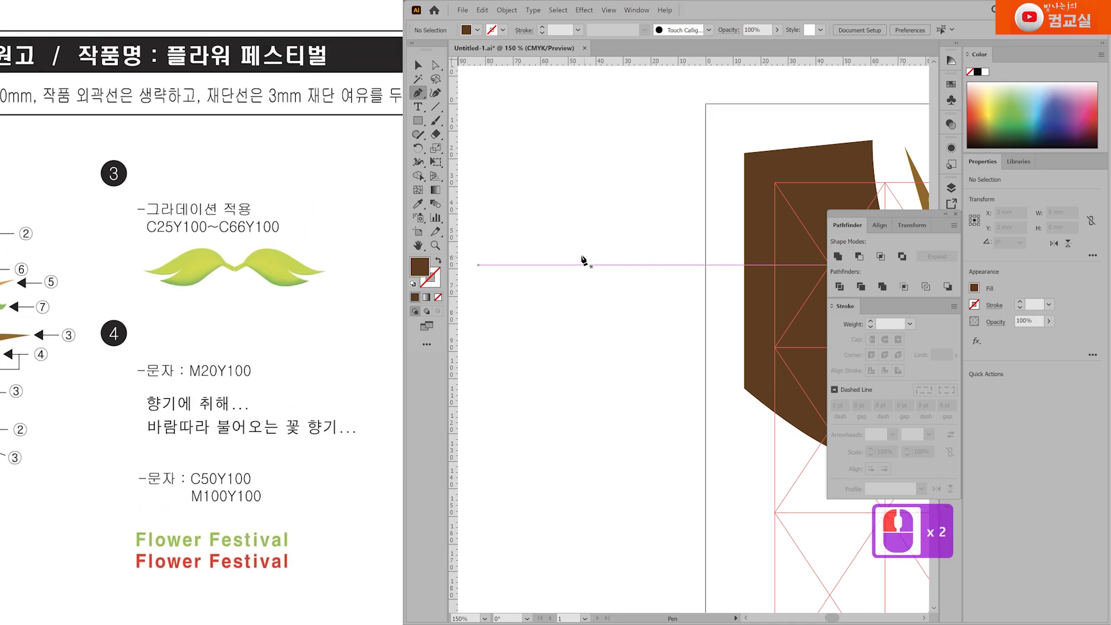
drag(526, 257, 580, 228)
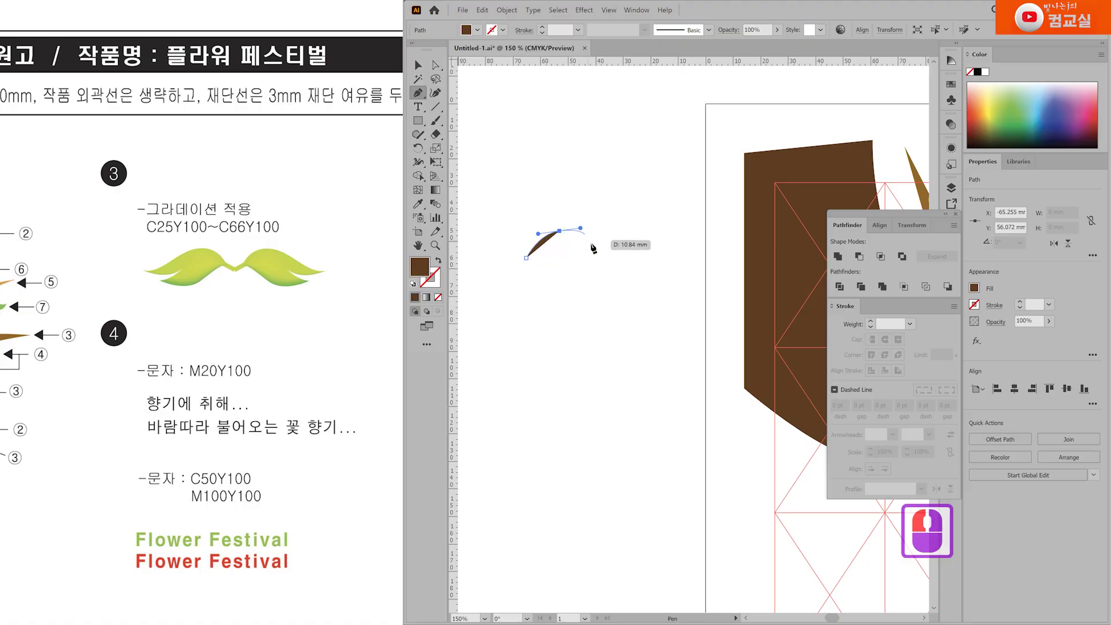
drag(637, 263, 510, 261)
click(526, 259)
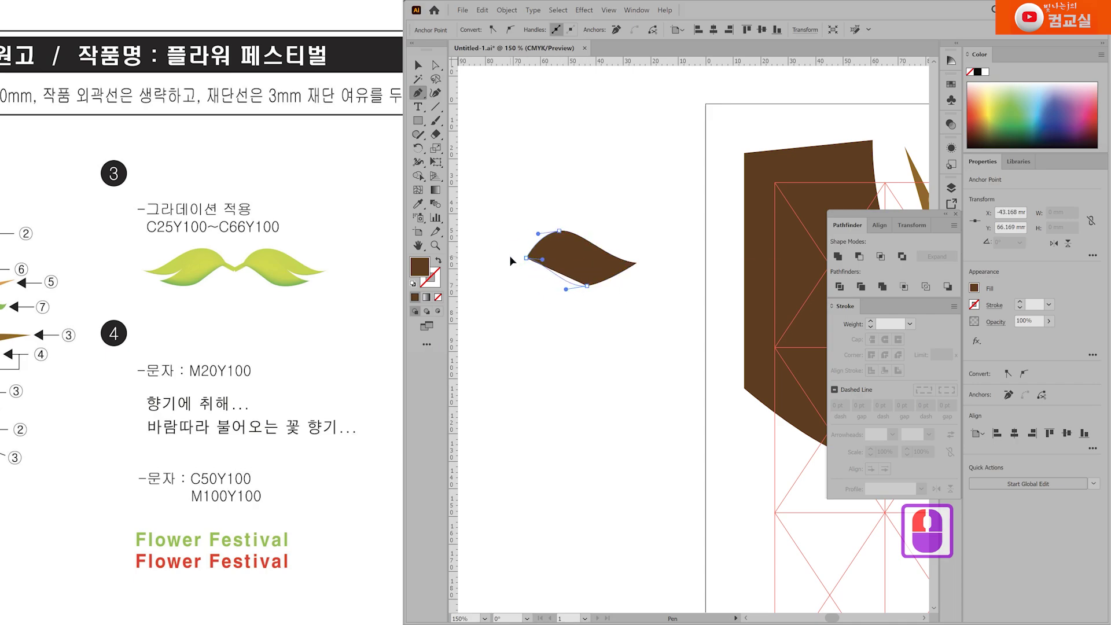
key(v)
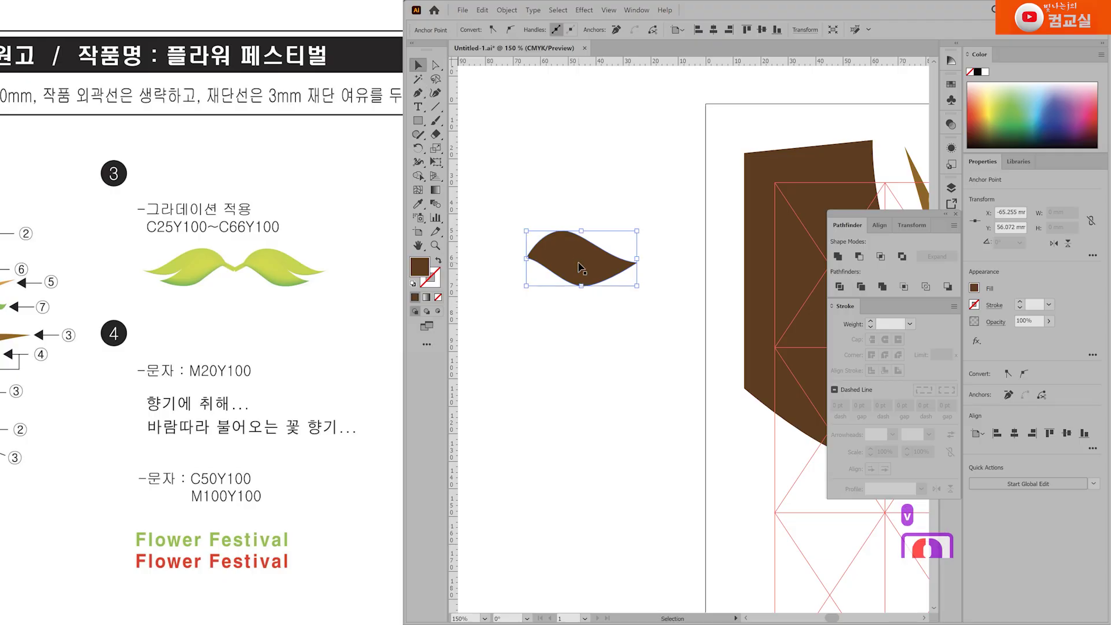
click(525, 248)
key(ctrl+shift+a)
Step: Draw a green curved wedge over the underside of the leaf's pointed tip and subtract it from the leaf with Minus Front
scroll(583, 248, up, 1)
key(p)
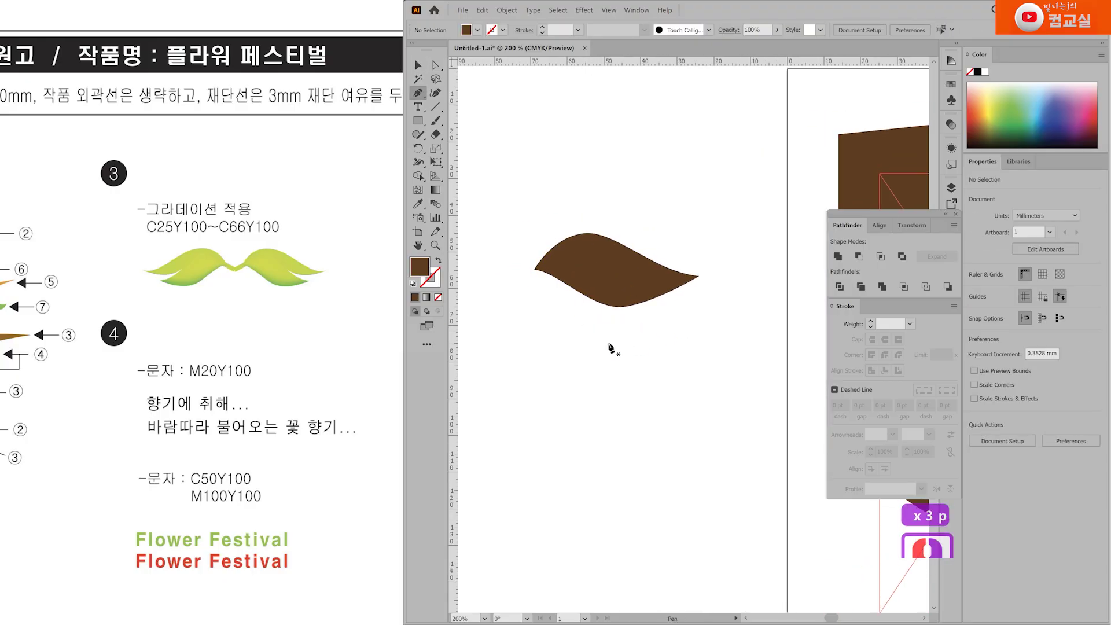
click(1012, 124)
scroll(707, 284, up, 2)
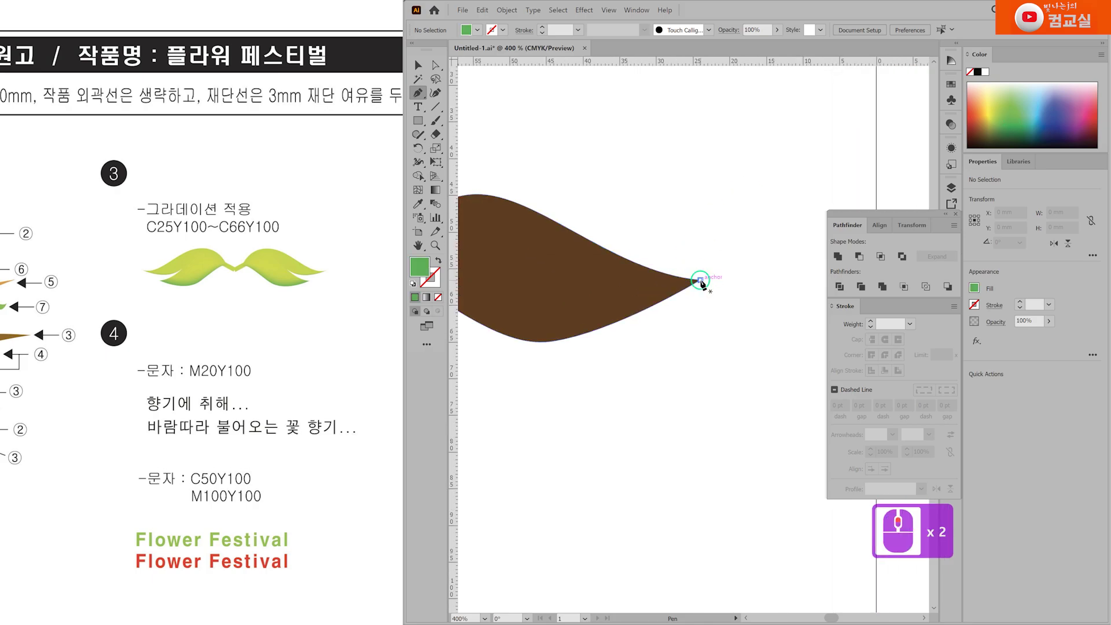
click(700, 281)
drag(574, 284, 544, 270)
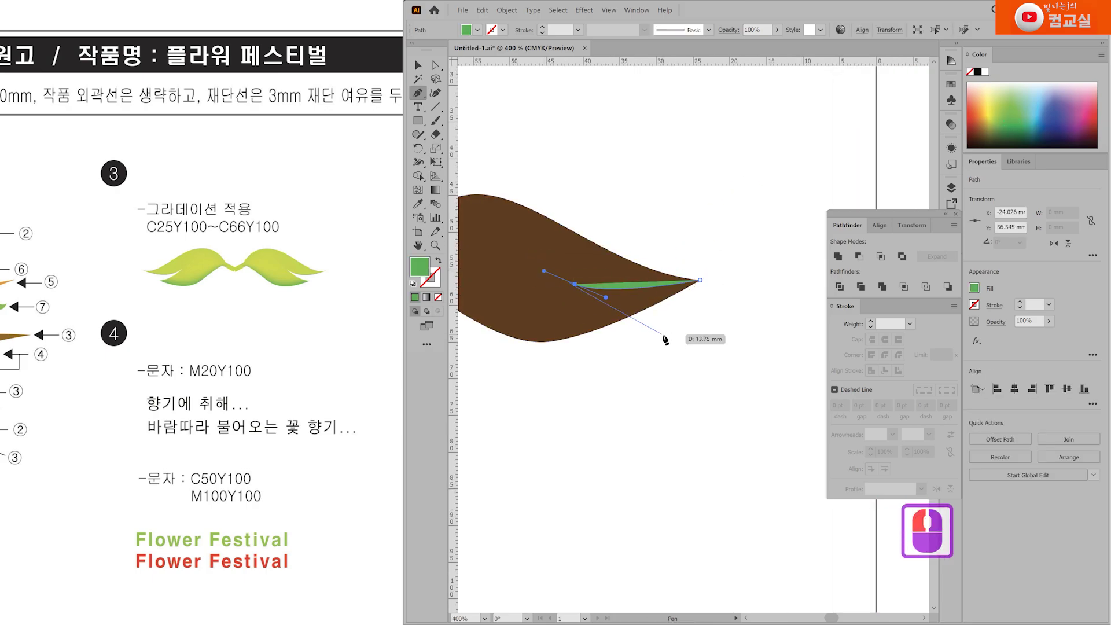
drag(661, 312, 728, 315)
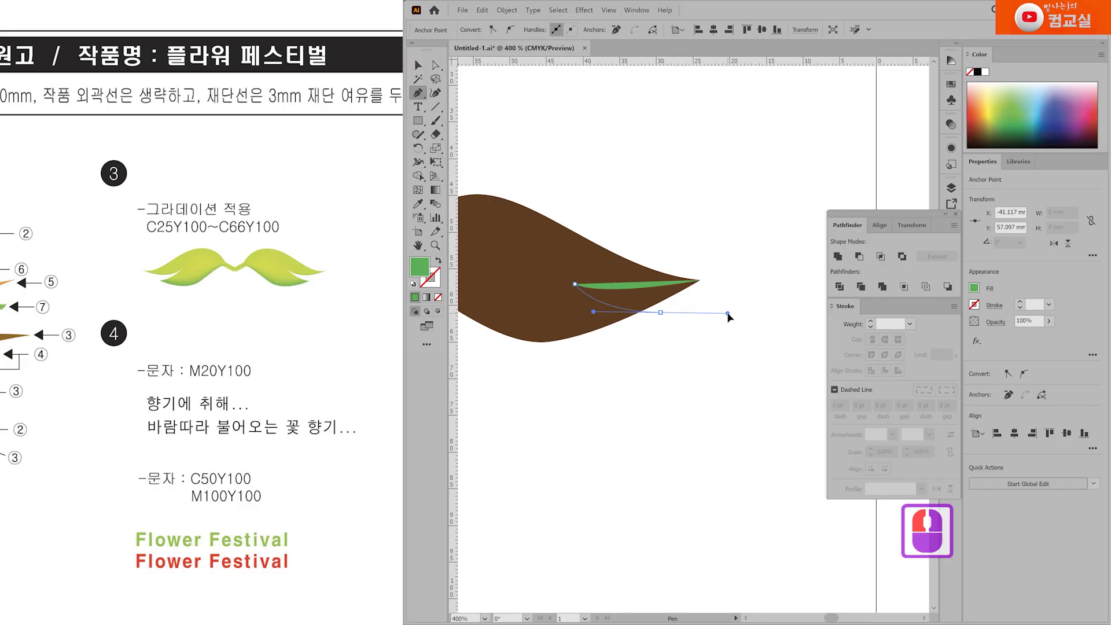
click(709, 302)
click(701, 281)
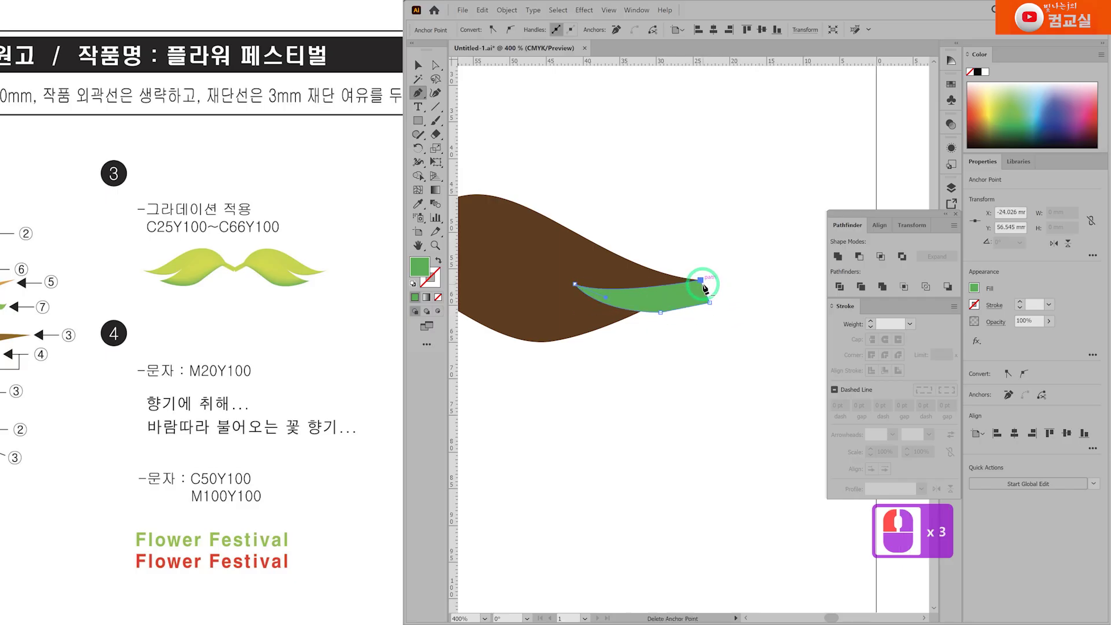
key(ctrl+a)
click(859, 257)
Step: Refine the split end of the leaf by adjusting the notch curve and the lower tip's anchor point
key(a)
drag(641, 311, 656, 309)
click(605, 309)
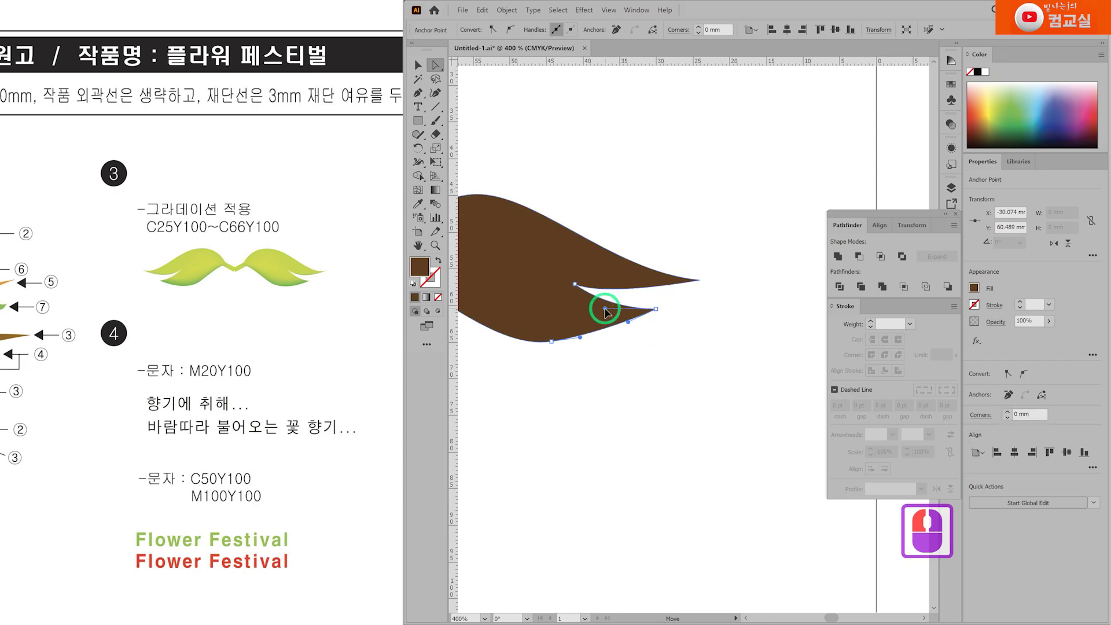
double_click(606, 311)
drag(598, 297, 665, 310)
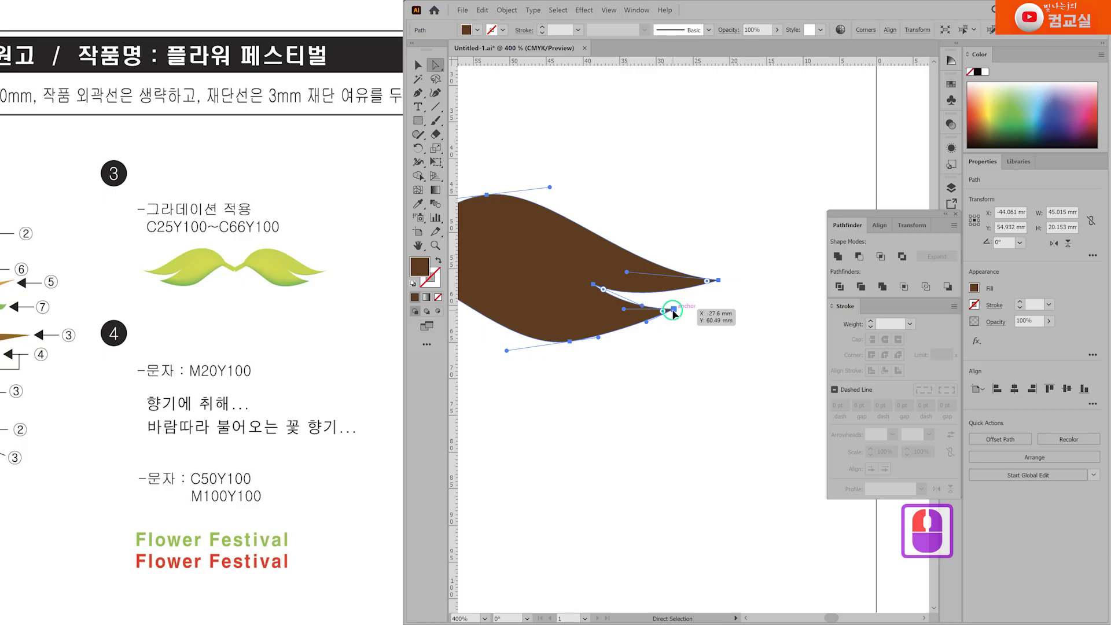
double_click(665, 310)
double_click(658, 363)
Step: Draw a short diagonal stem line, about 4.3 mm wide and 3.4 mm high, from the leaf's base with a brown 5 pt stroke
scroll(640, 375, down, 2)
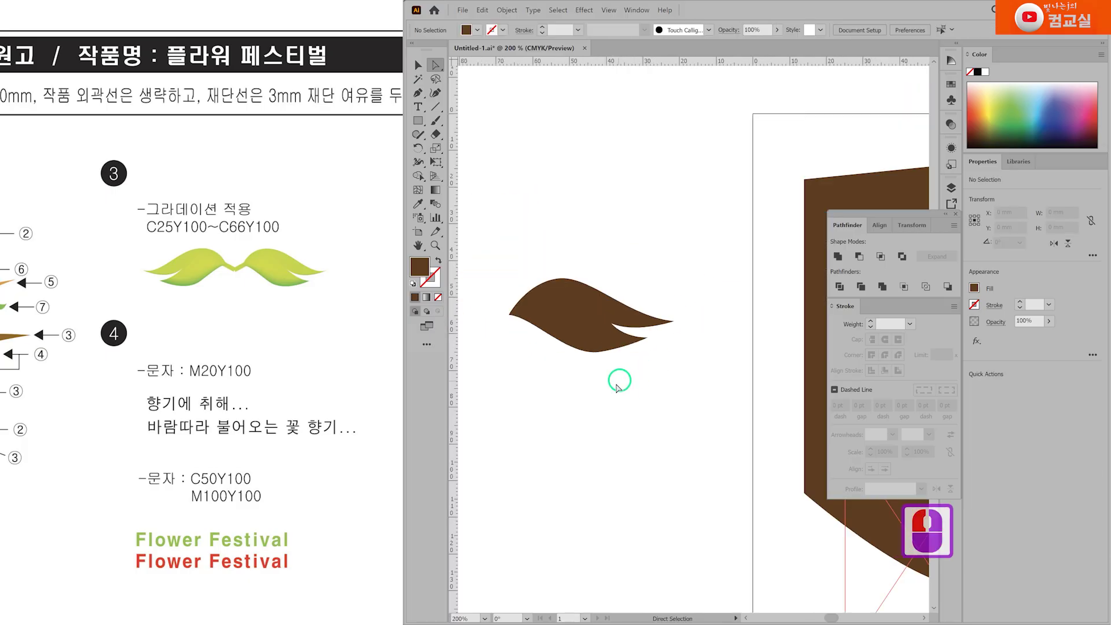
key(backslash)
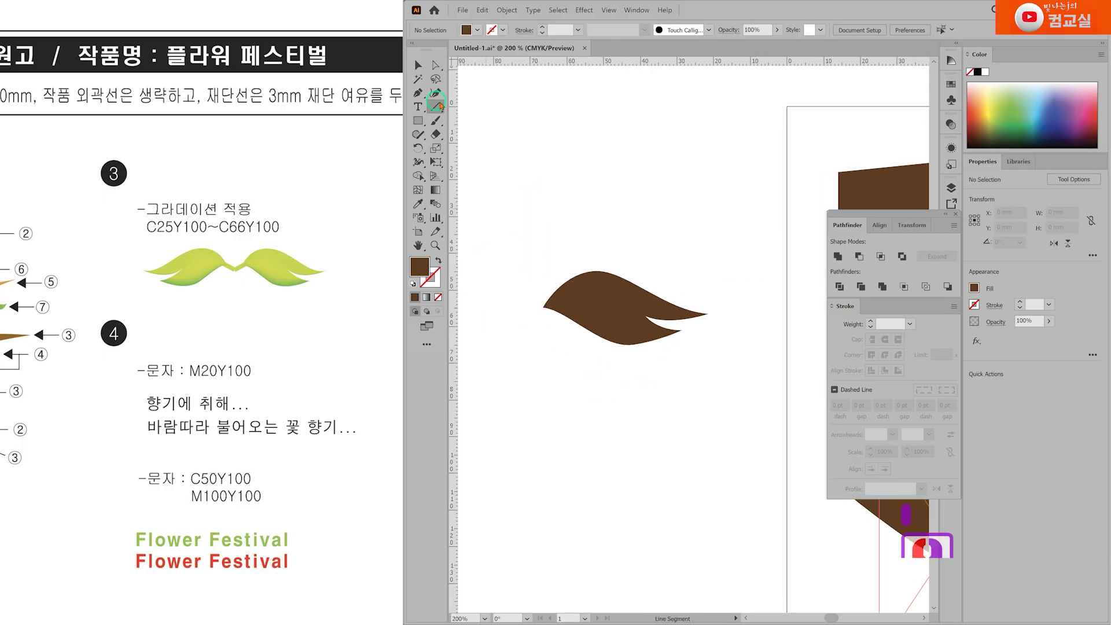
ctrl+click(547, 302)
drag(549, 297, 526, 316)
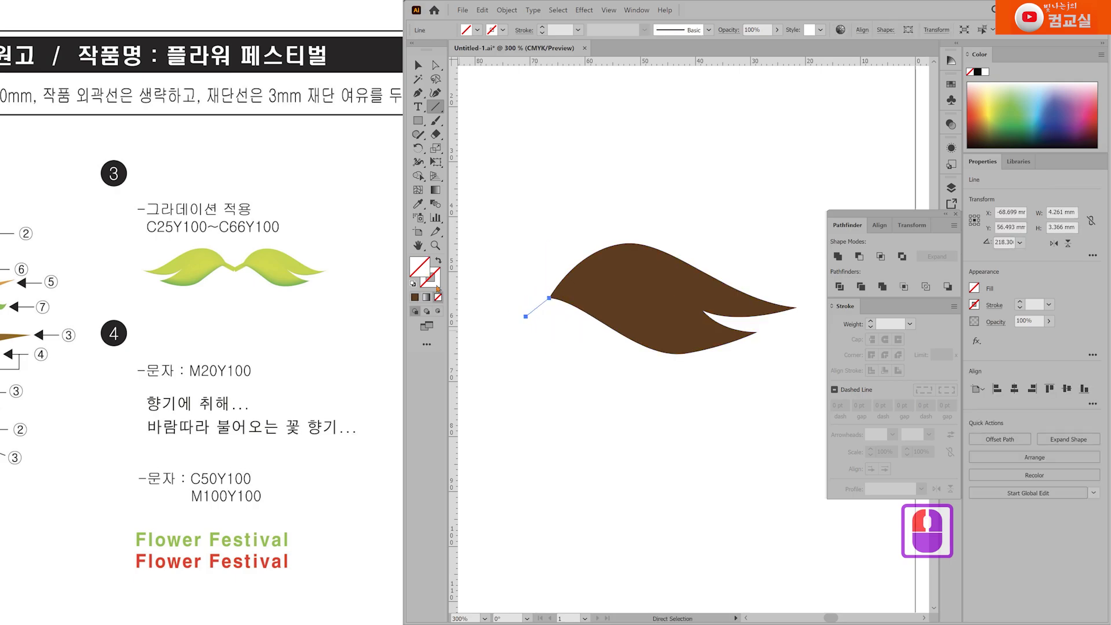
double_click(416, 297)
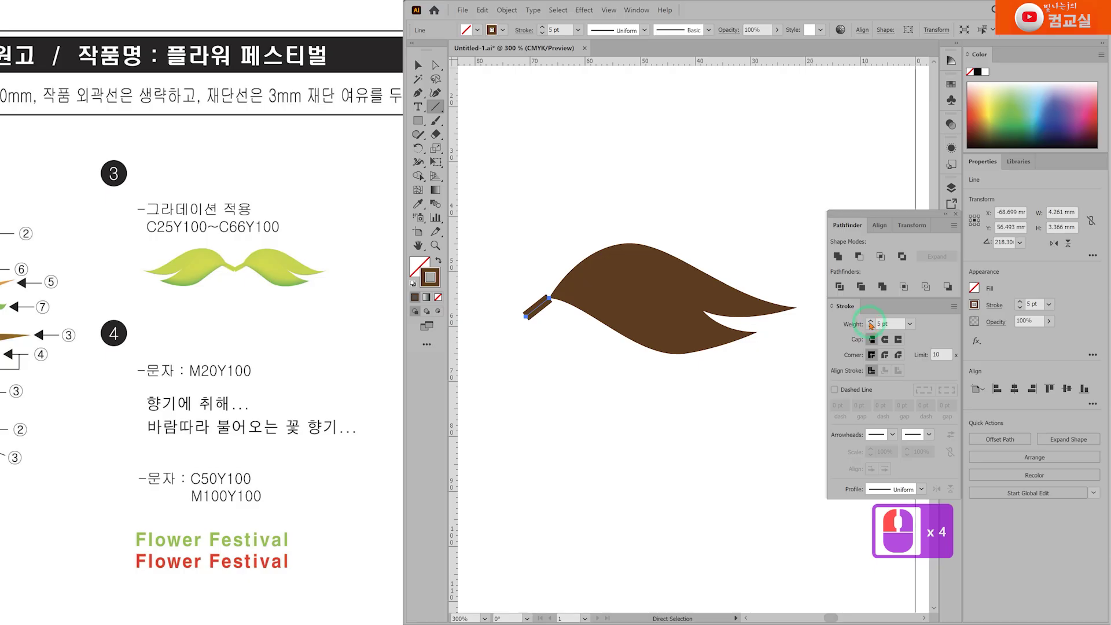
ctrl+click(776, 498)
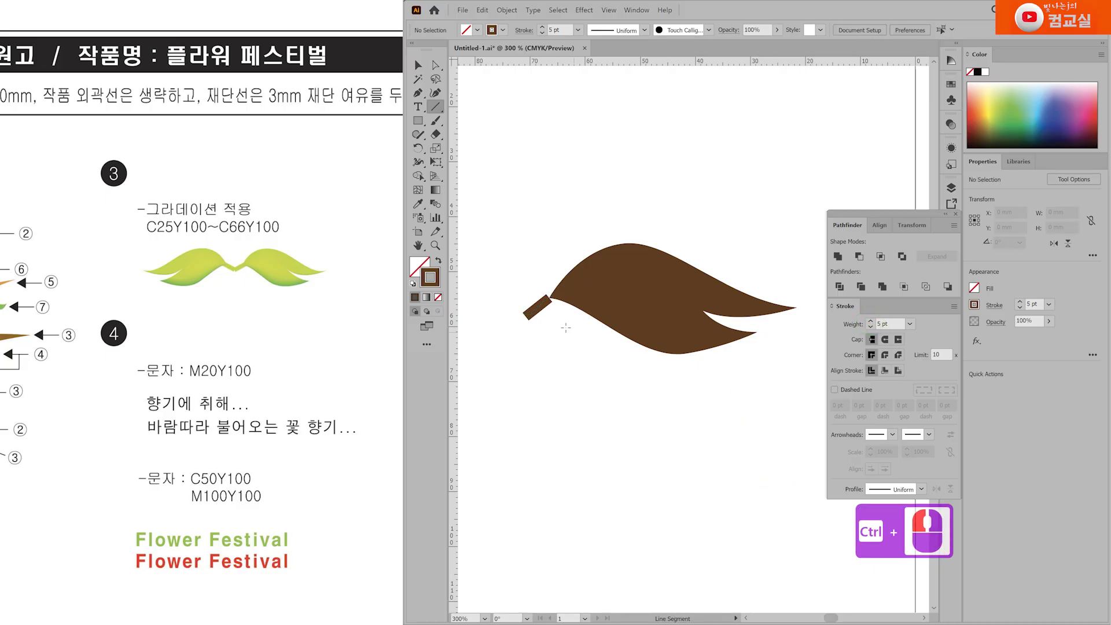
Step: Lengthen the stem line to about 5.6 mm wide and 4.4 mm high, keeping its stroke weight at 5 pt
ctrl+click(537, 308)
click(870, 321)
ctrl+click(600, 392)
scroll(536, 307, up, 1)
drag(521, 318, 512, 328)
click(870, 327)
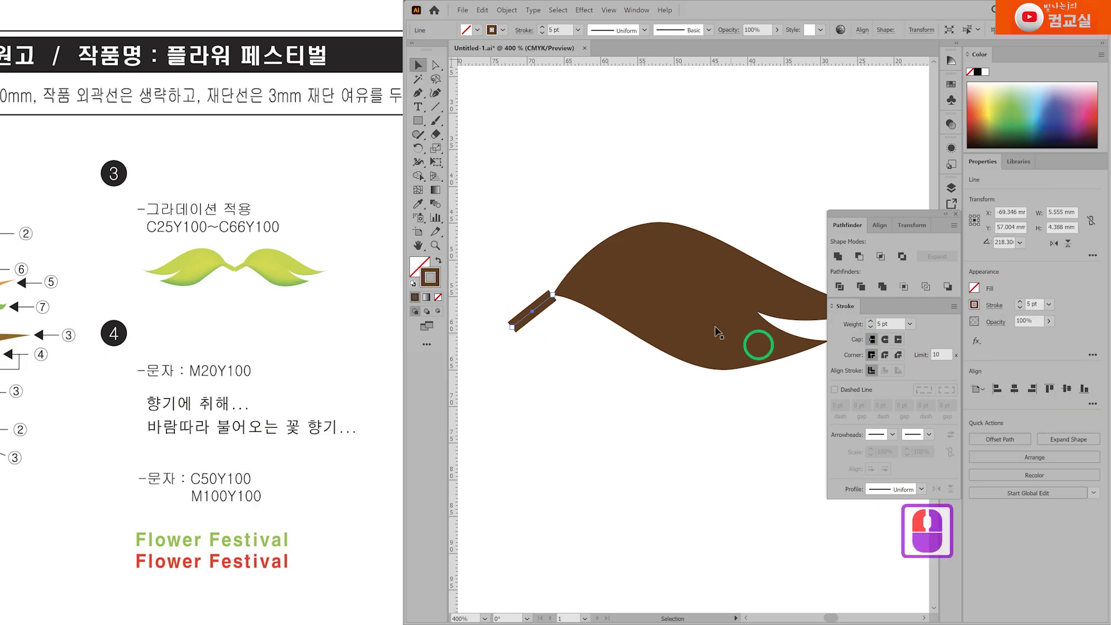
Step: Expand the stem's stroke into a filled shape and move it to overlap the leaf's base
click(510, 10)
click(531, 104)
click(533, 379)
scroll(533, 313, up, 1)
drag(533, 316, 546, 310)
click(648, 288)
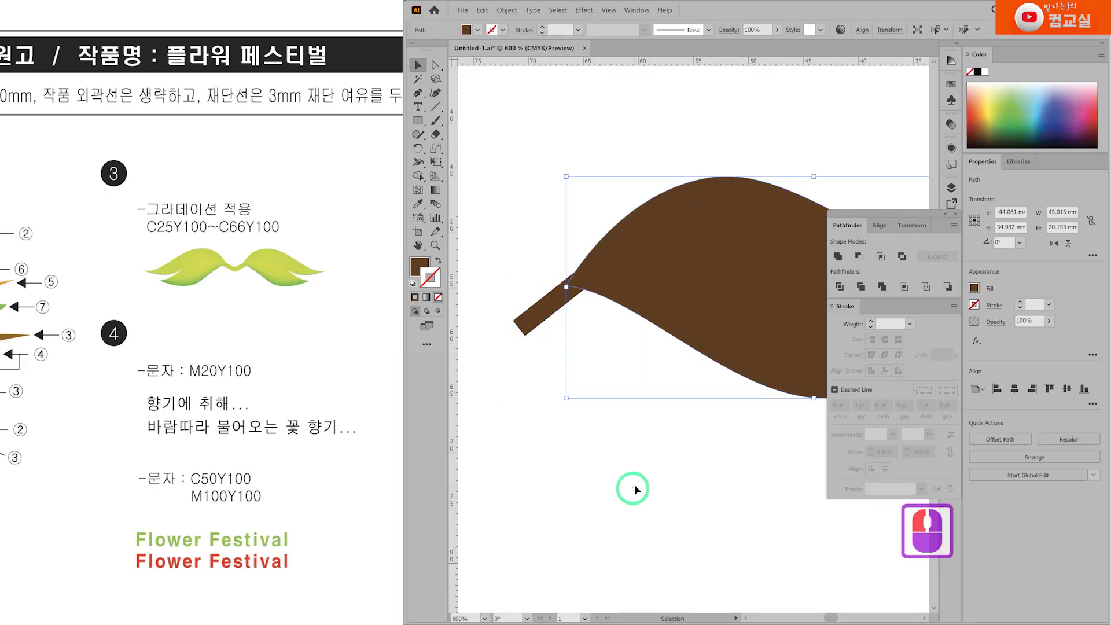
drag(531, 208, 682, 509)
Step: Fill the stem with C25 M0 Y100 K0
click(547, 298)
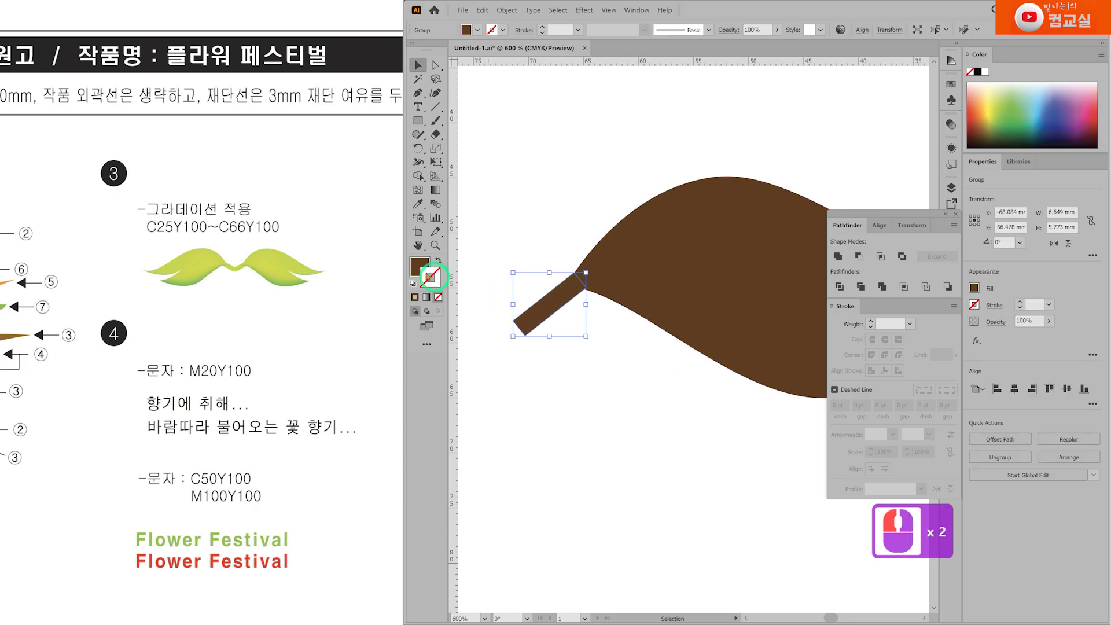
double_click(420, 266)
click(780, 327)
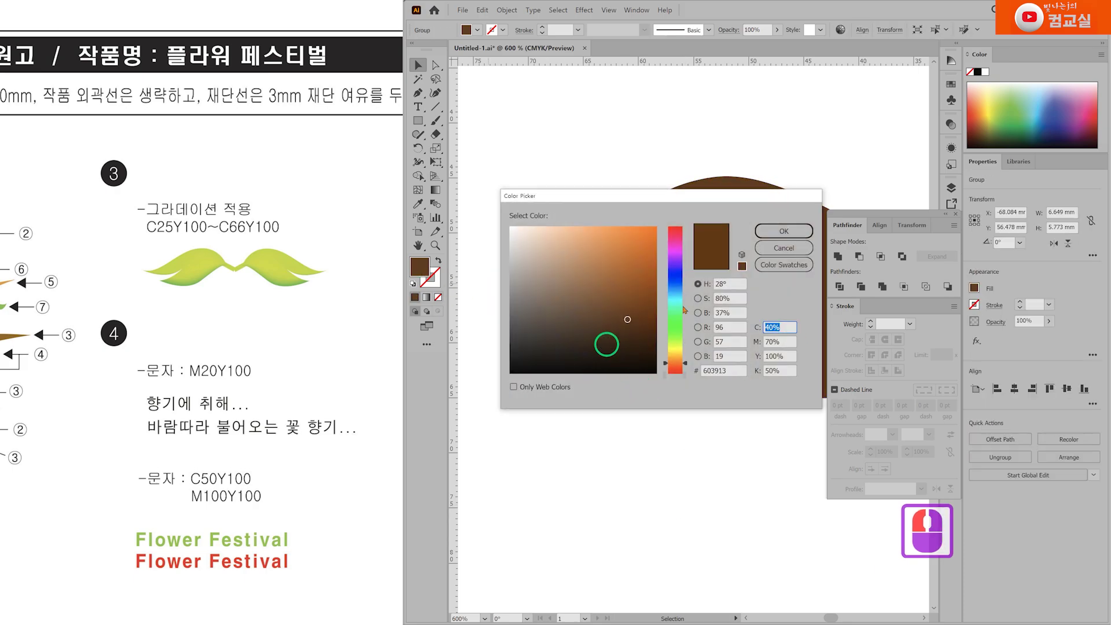
text(25)
key(Tab)
text(0)
key(Tab)
text(100)
key(Tab)
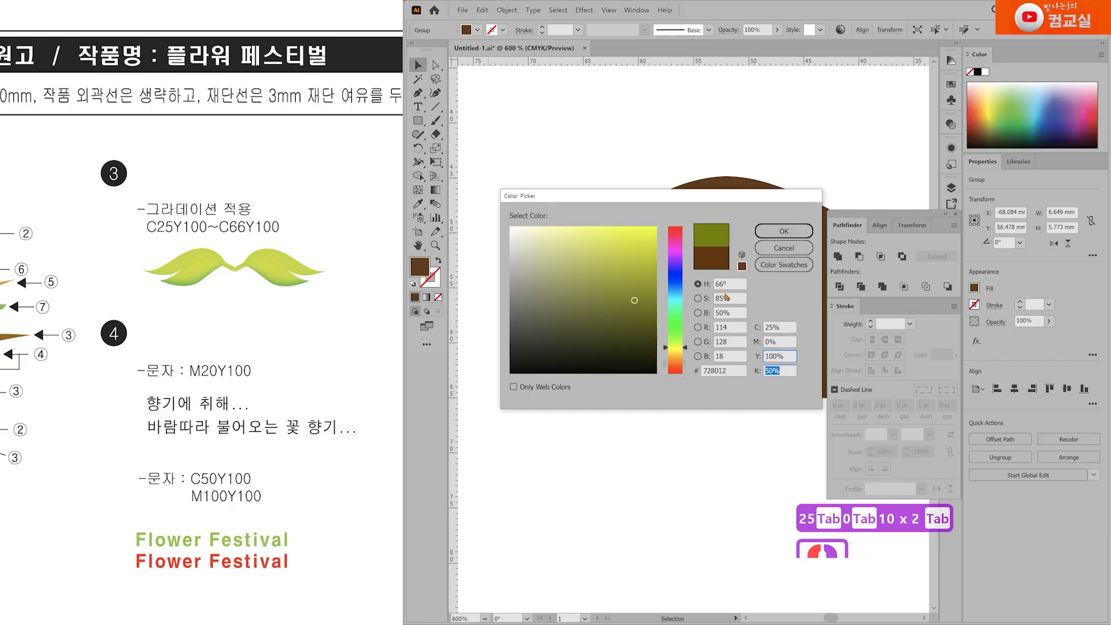
text(0)
key(Return)
click(604, 432)
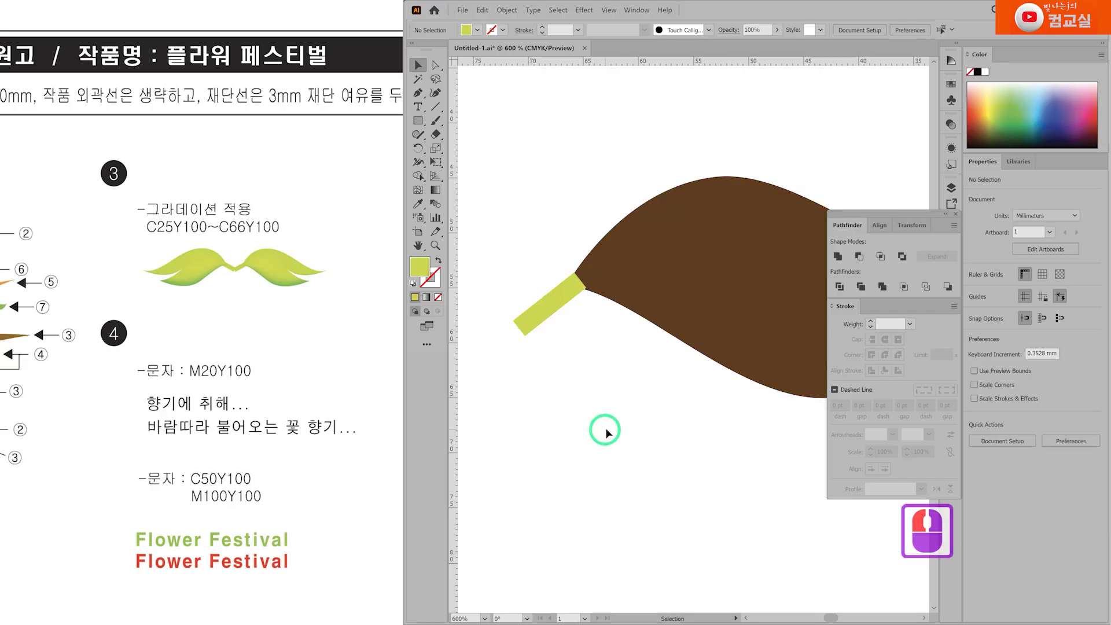
Step: Send the light green stem behind the brown leaf
click(554, 305)
key(ctrl+shift+bracketleft)
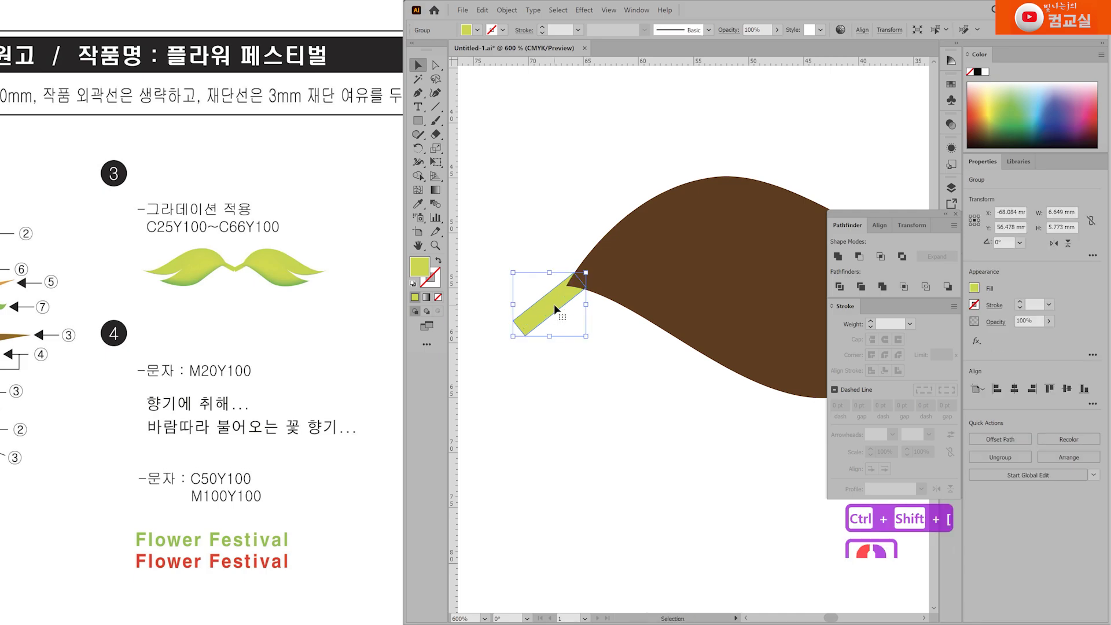
click(590, 308)
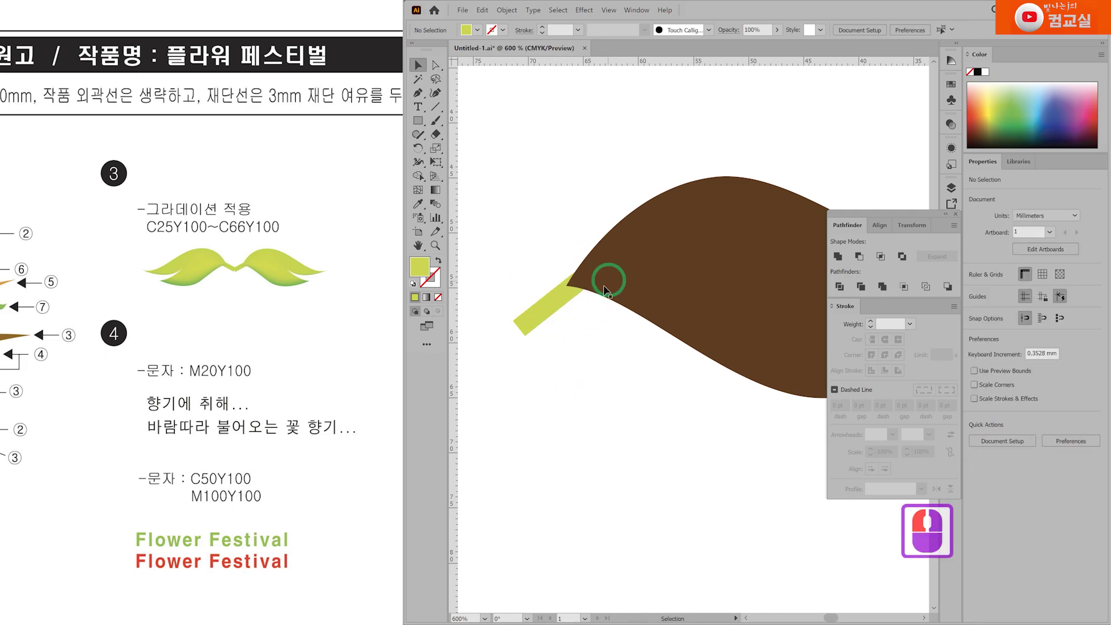
Step: Scale the leaf down to about 43.5 mm by 19.4 mm and fit its base to the end of the stem
scroll(570, 432, right, 3)
scroll(627, 427, left, 1)
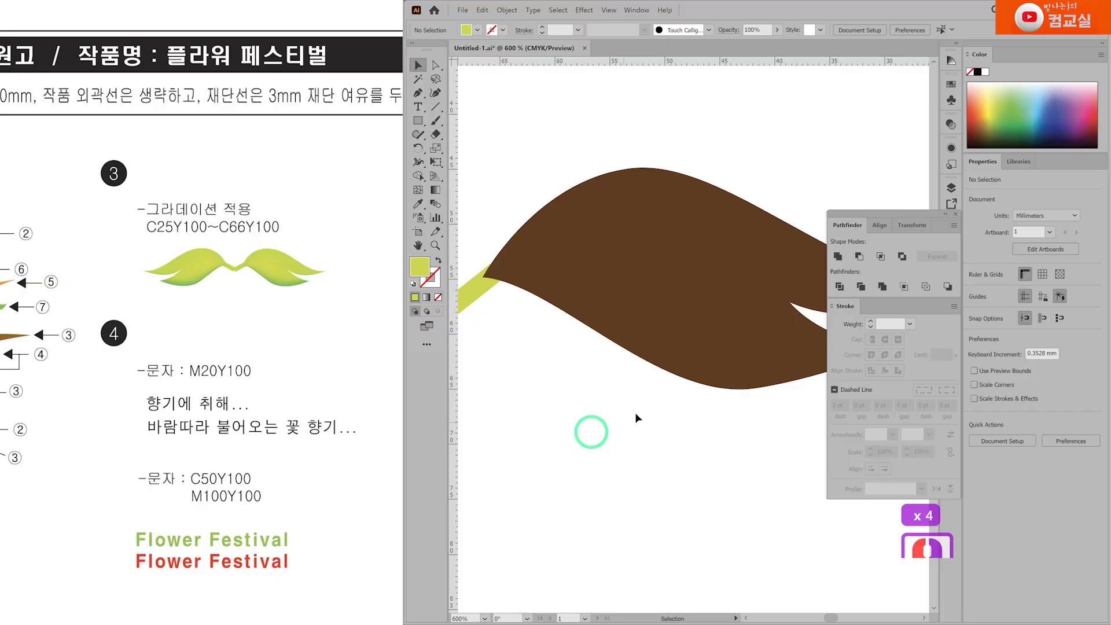
scroll(645, 409, down, 2)
drag(664, 447, 647, 432)
click(619, 317)
scroll(732, 367, down, 1)
drag(792, 362, 784, 360)
scroll(533, 389, up, 1)
drag(583, 275, 584, 277)
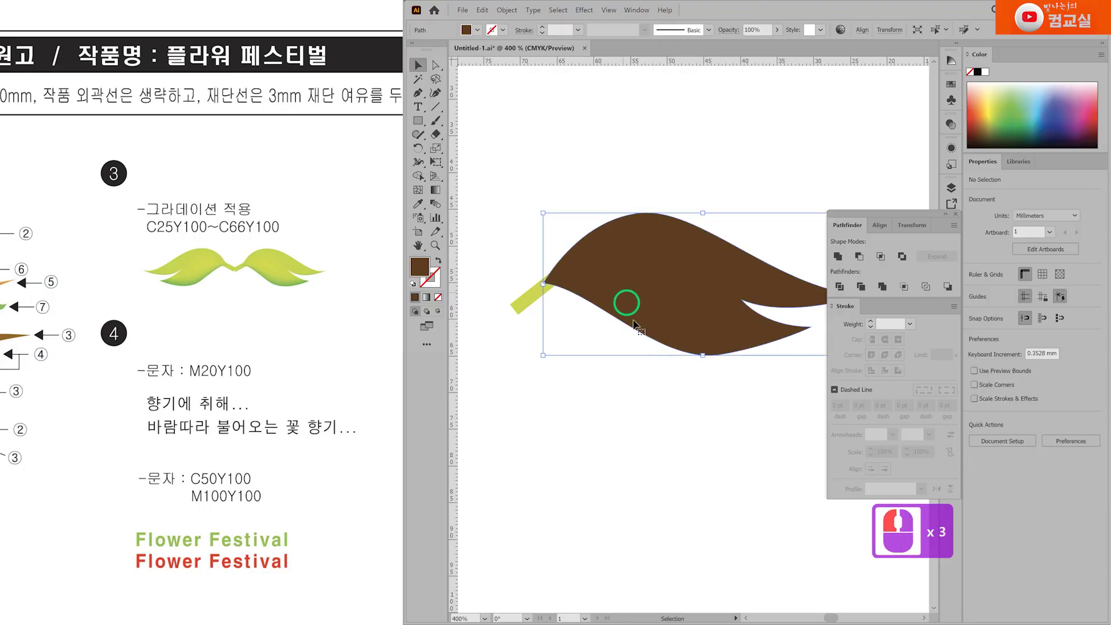
drag(712, 436, 664, 371)
key(v)
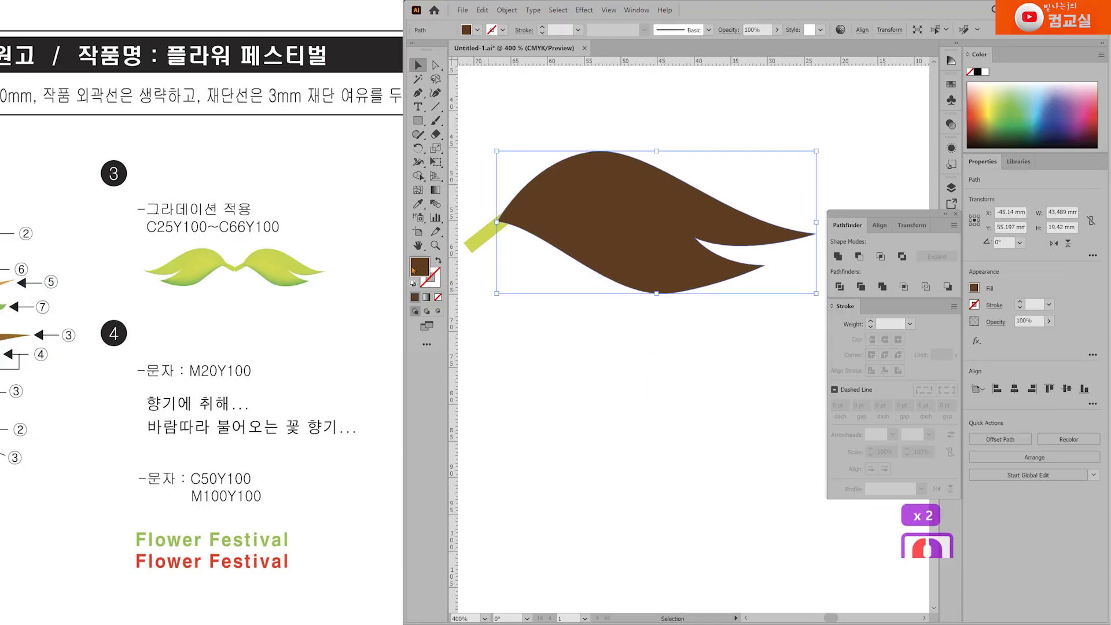
Step: Apply a linear gradient fill to the leaf and set its starting colour stop to C25 M0 Y100 K0
click(426, 297)
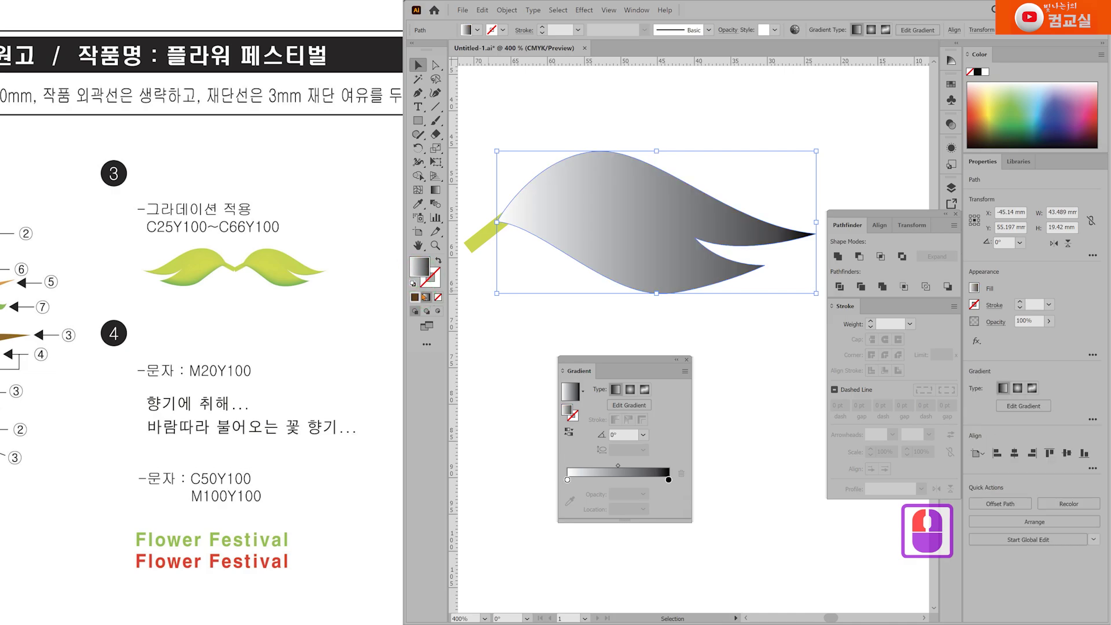
drag(647, 361, 675, 311)
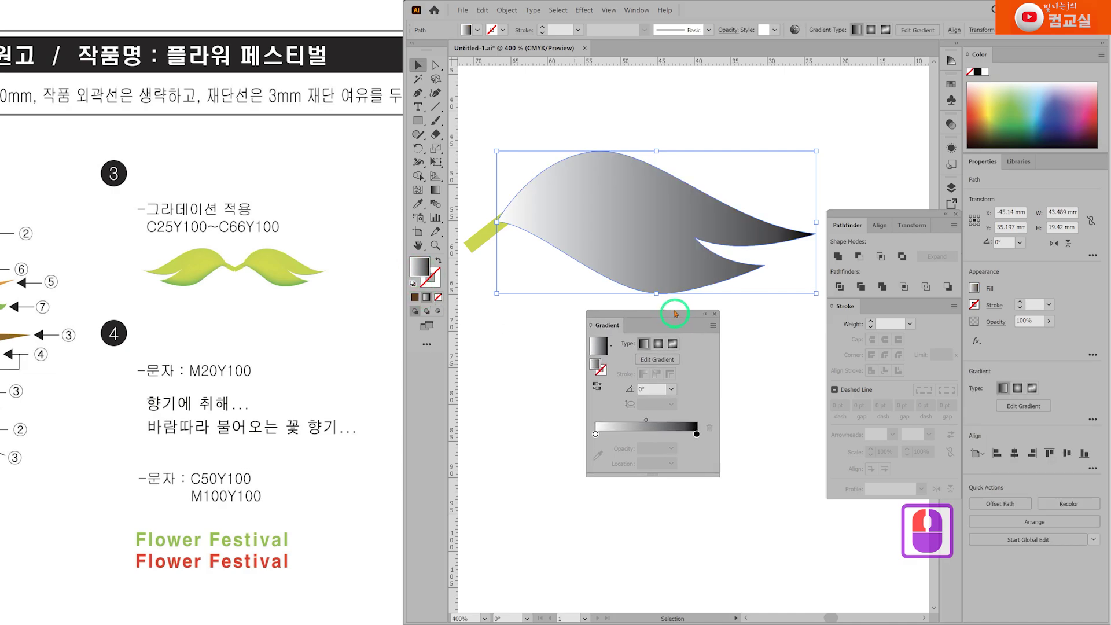
double_click(594, 432)
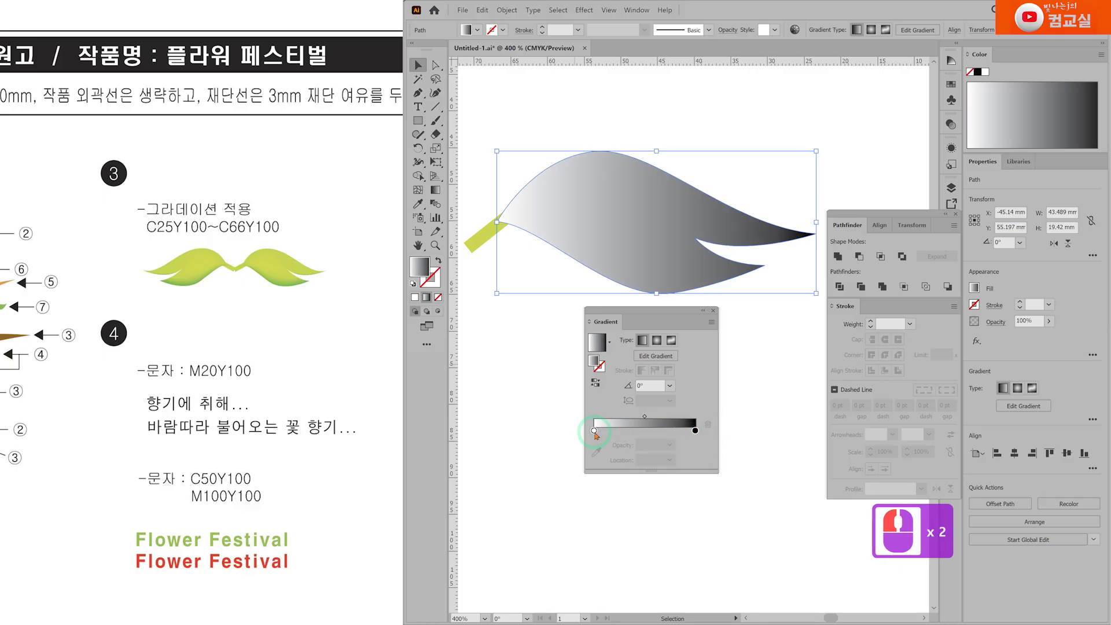
double_click(595, 431)
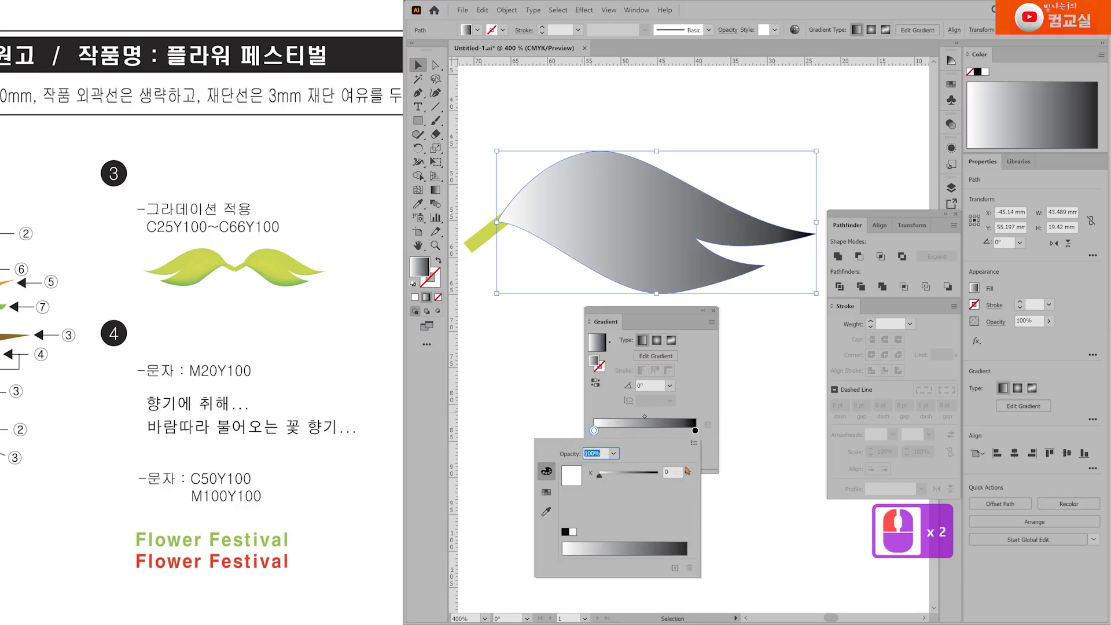
click(694, 443)
click(719, 459)
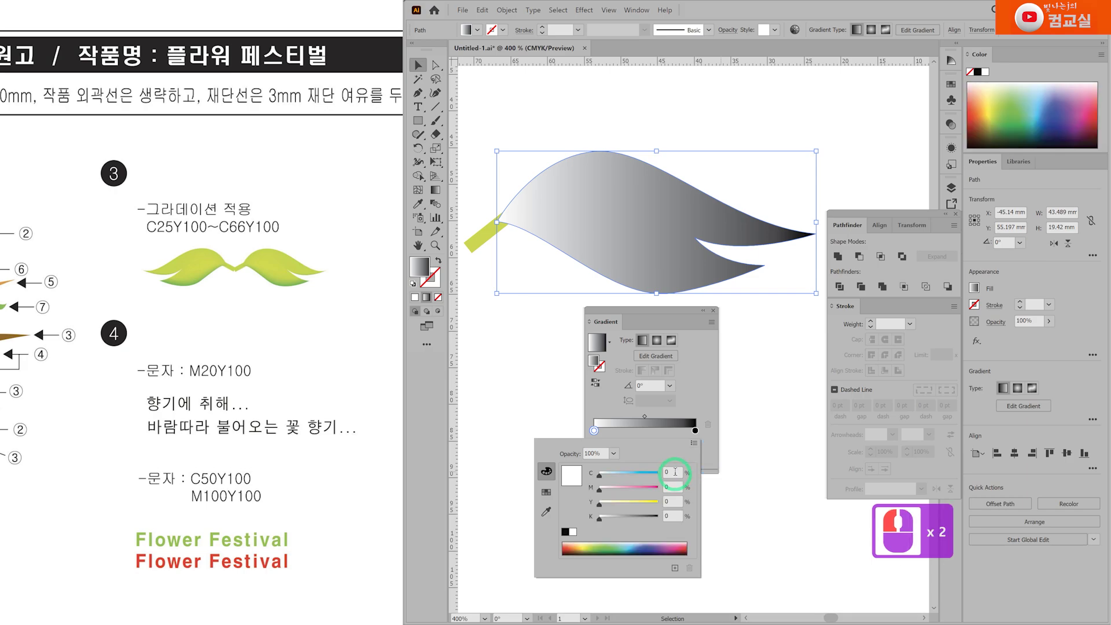
double_click(675, 471)
text(25)
key(Tab)
key(Tab)
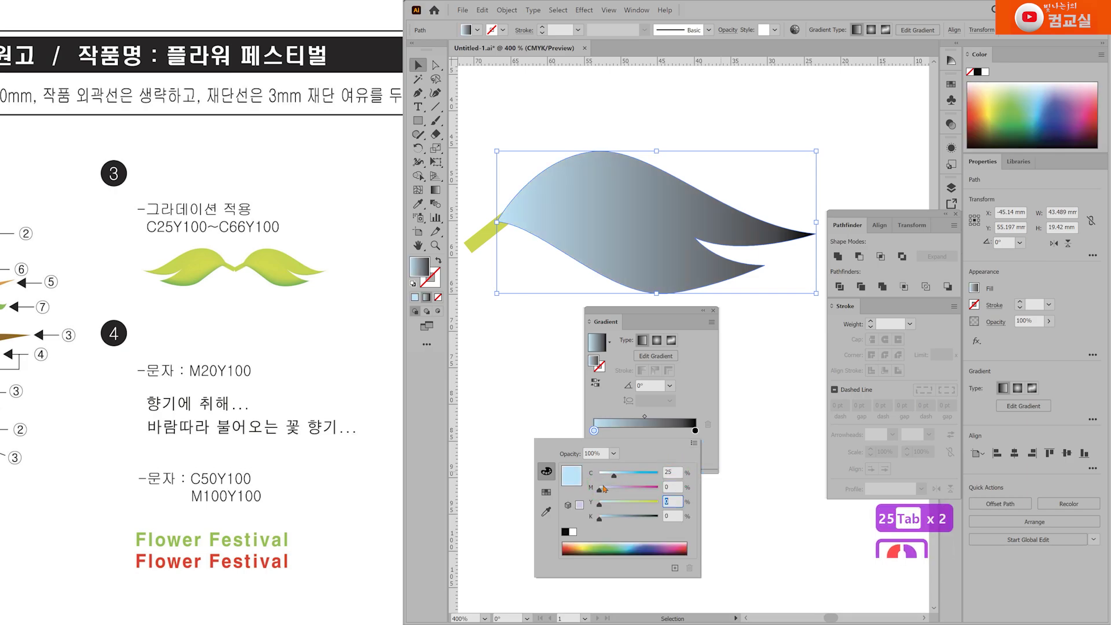
text(100)
key(Tab)
key(Return)
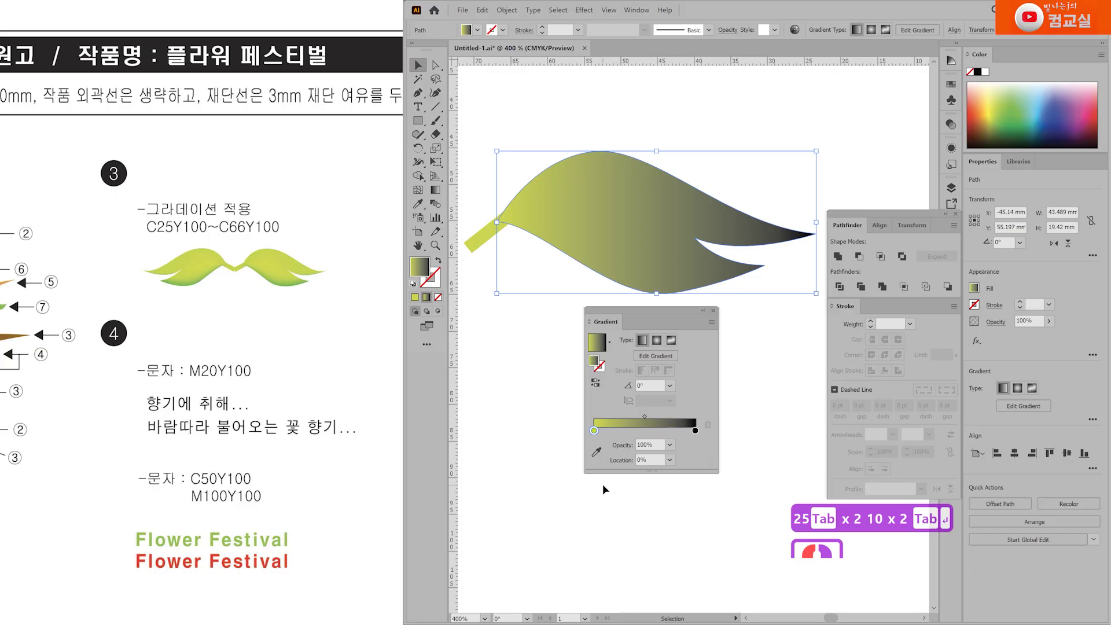
Step: Set the ending colour stop of the leaf's gradient to C66 M0 Y100 K0
double_click(695, 431)
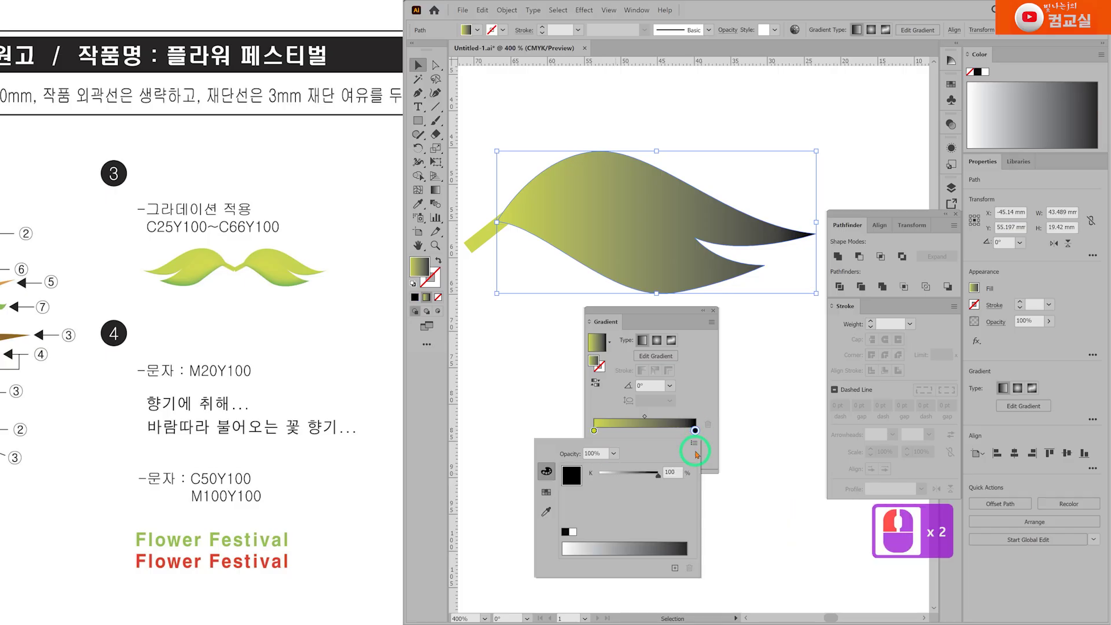
click(694, 443)
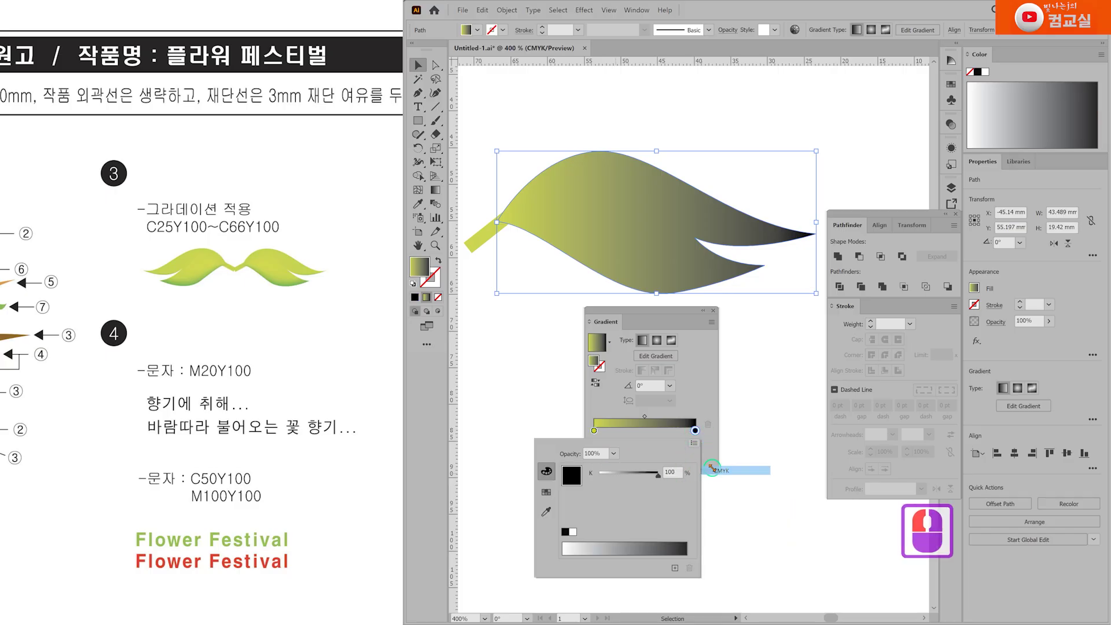
click(682, 471)
click(580, 479)
text(66)
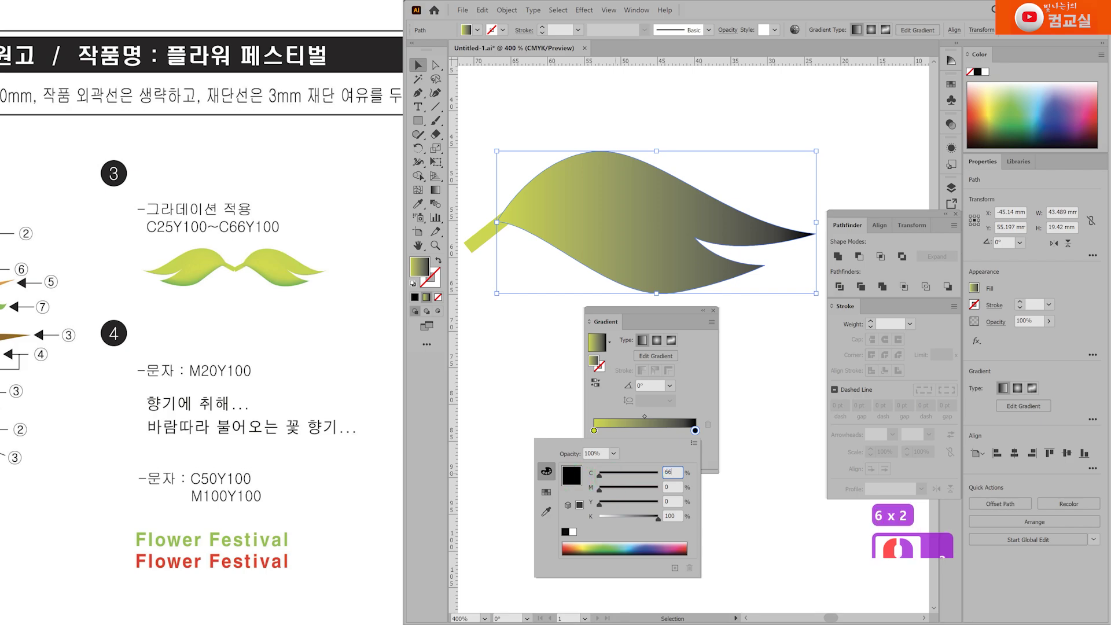
key(Tab)
key(Tab)
text(100)
key(Tab)
text(0)
key(Return)
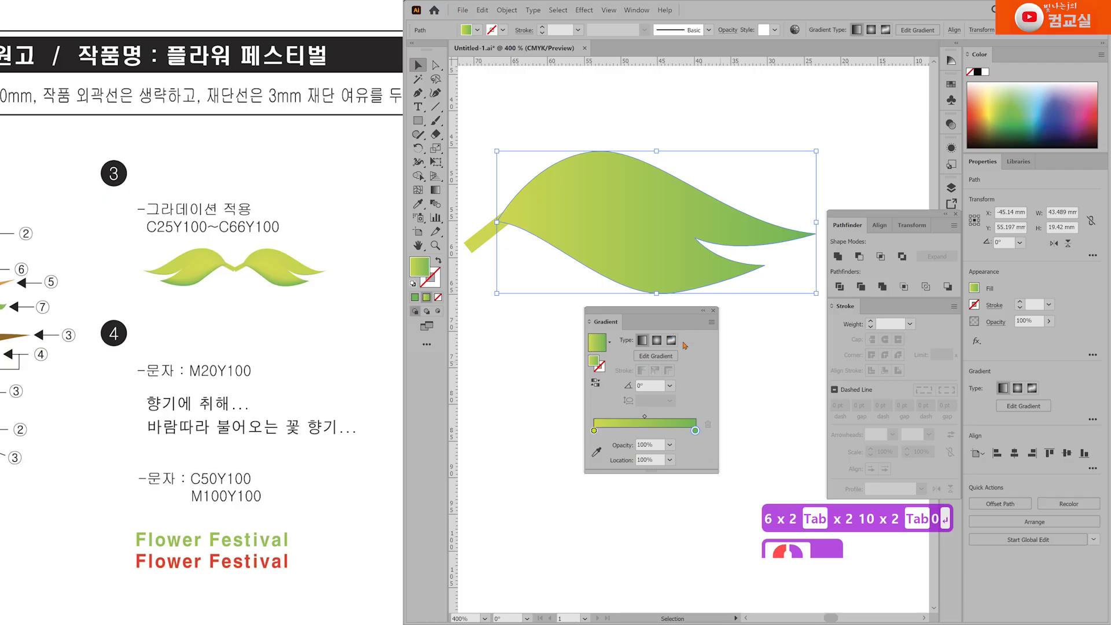
Step: Change the leaf's gradient to radial and start editing it directly on the leaf, keeping the artwork clear of the gradient settings
click(657, 340)
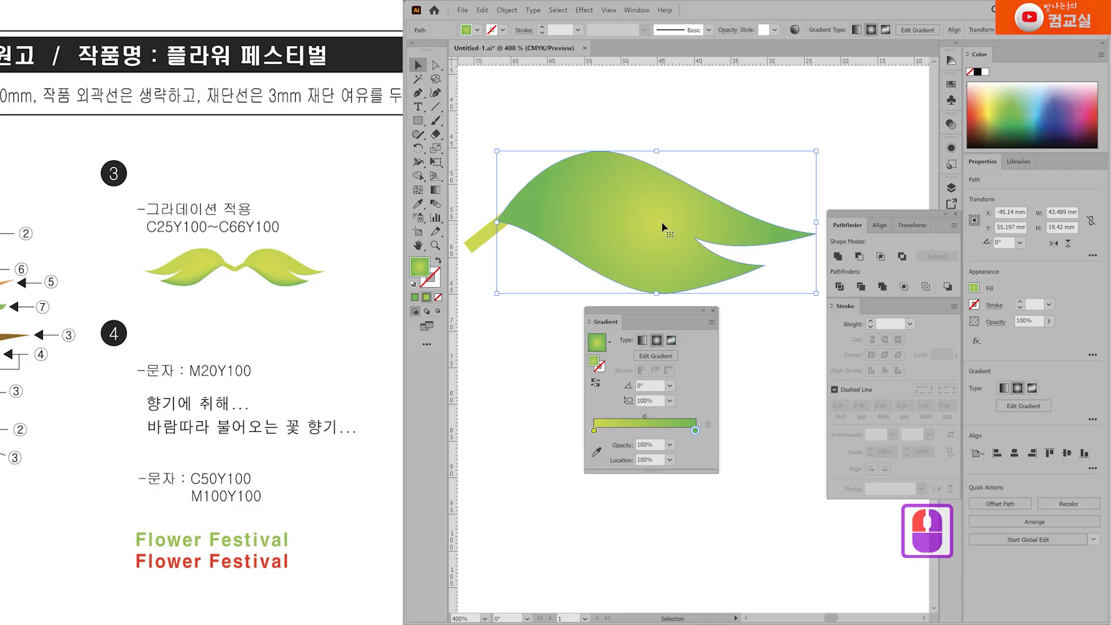
drag(656, 317, 668, 345)
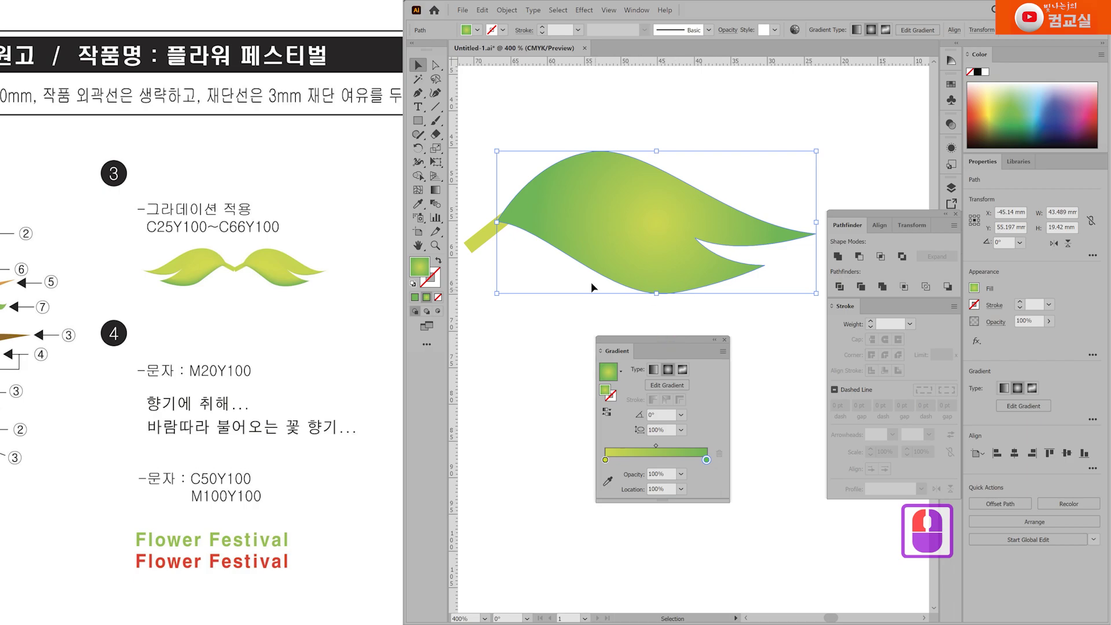
click(667, 385)
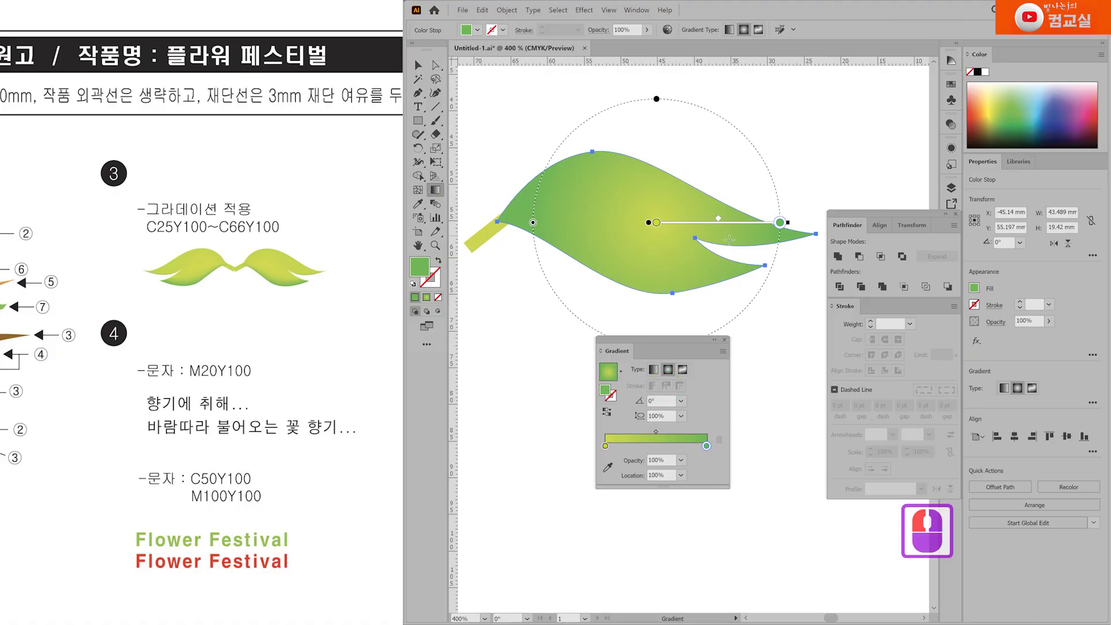
drag(678, 342, 686, 410)
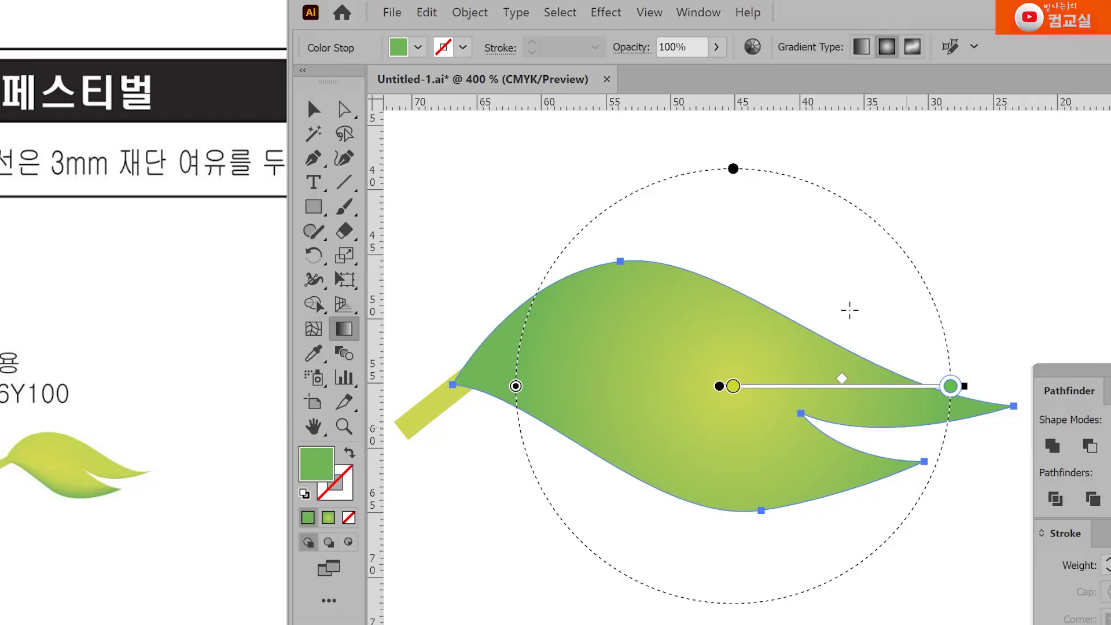
click(649, 13)
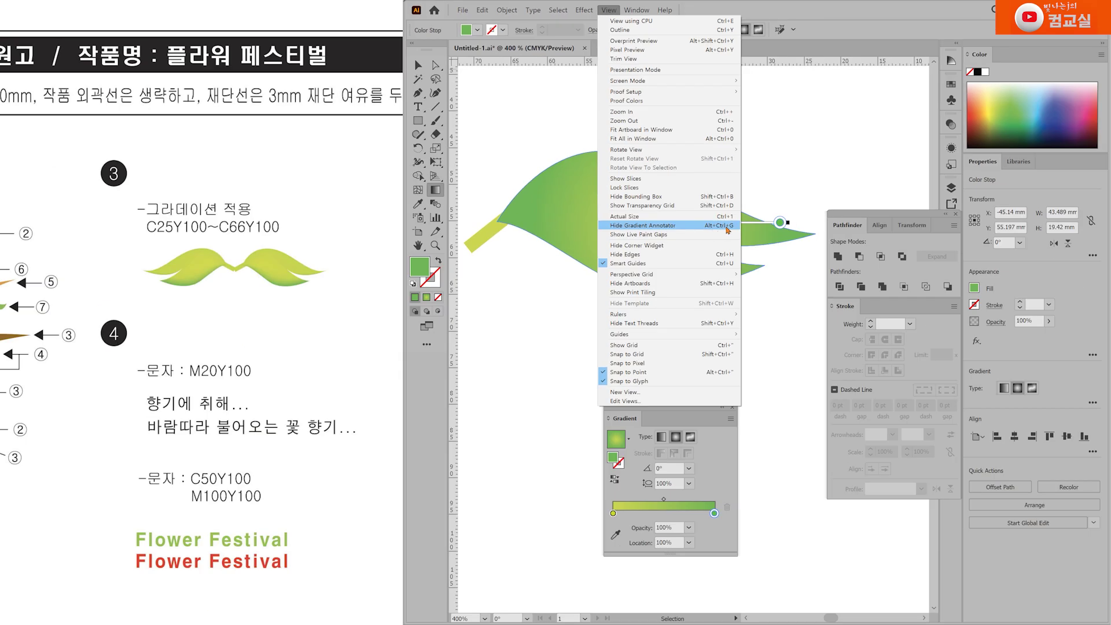
click(727, 226)
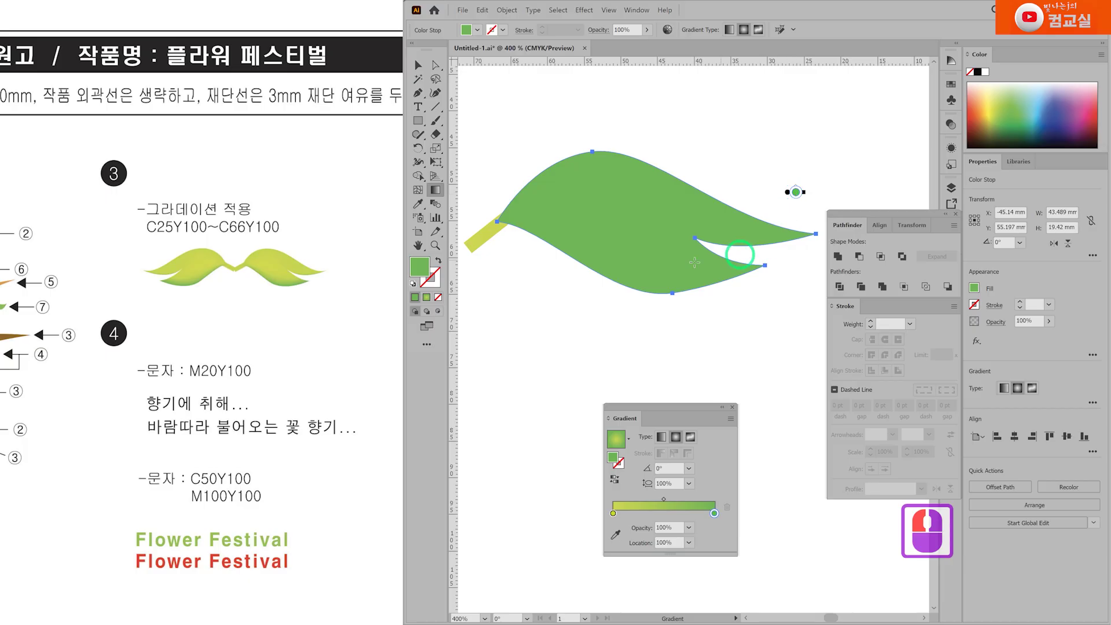
key(ctrl+z)
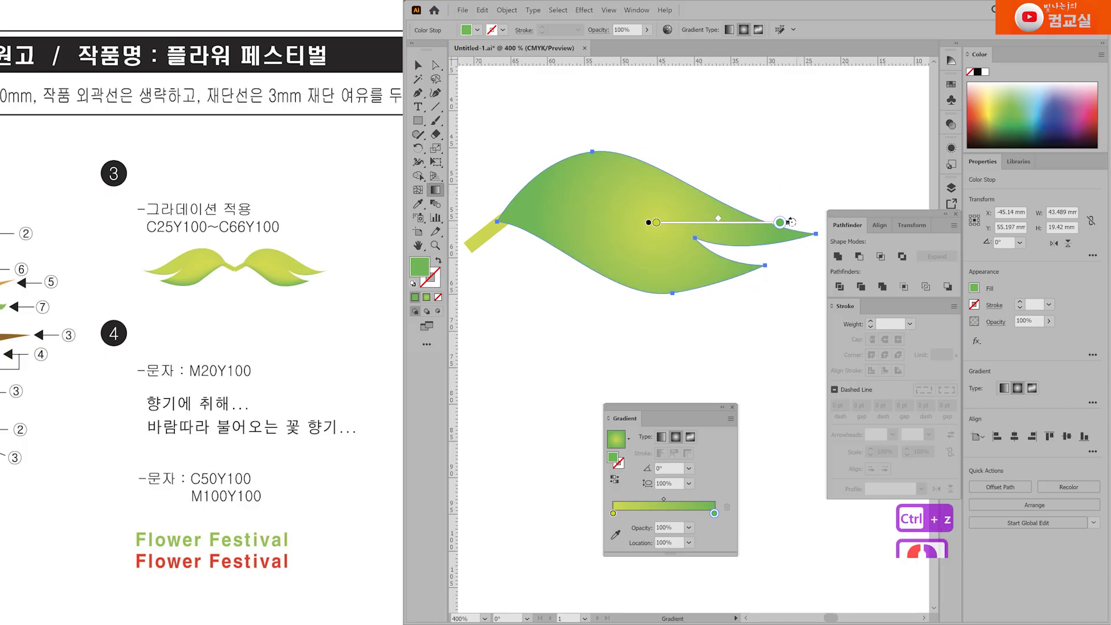
Step: Shift the radial gradient's darker green stop inward to about 94% and push the colour midpoint outward so light green covers most of the leaf
mouse_move(780, 223)
mouse_down()
mouse_move(731, 222)
mouse_move(755, 221)
mouse_up()
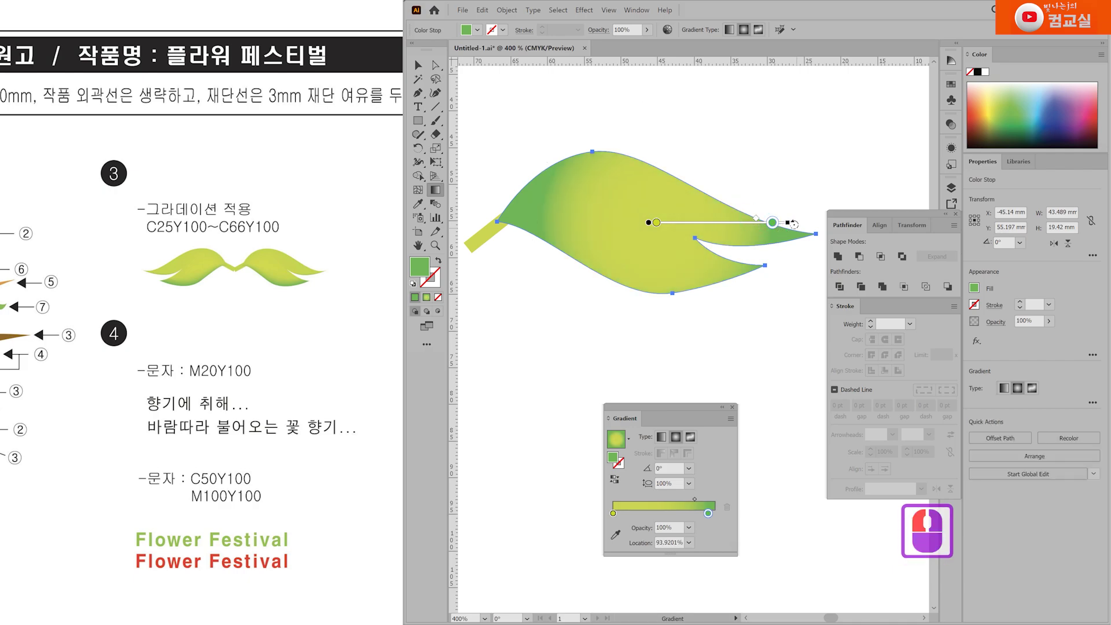
Step: Turn the leaf's radial gradient downward to about -99° and widen it to an aspect ratio of about 165%, ending below the leaf
scroll(790, 225, down, 1)
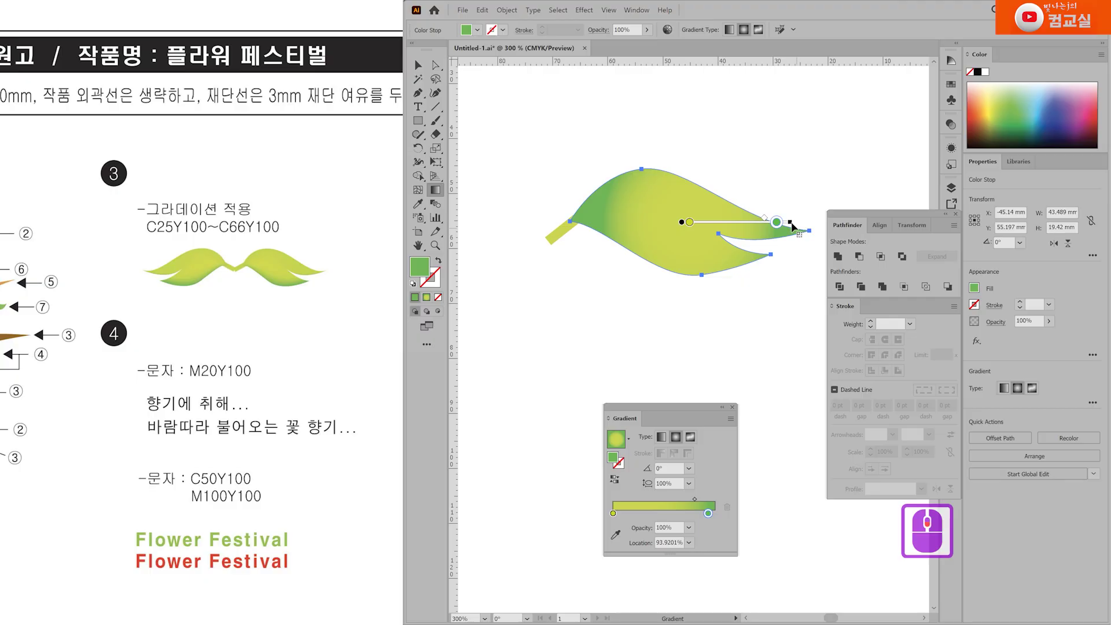
mouse_move(795, 225)
mouse_down()
mouse_move(721, 301)
mouse_move(685, 297)
mouse_up()
scroll(774, 235, down, 1)
drag(779, 239, 822, 249)
scroll(750, 228, up, 1)
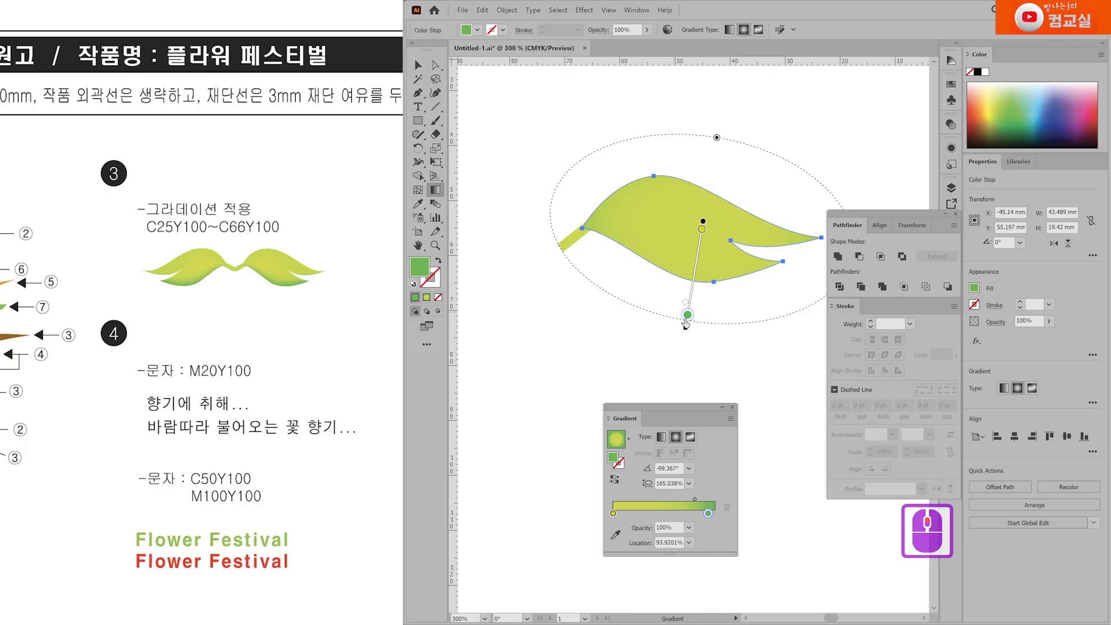
drag(686, 328, 685, 334)
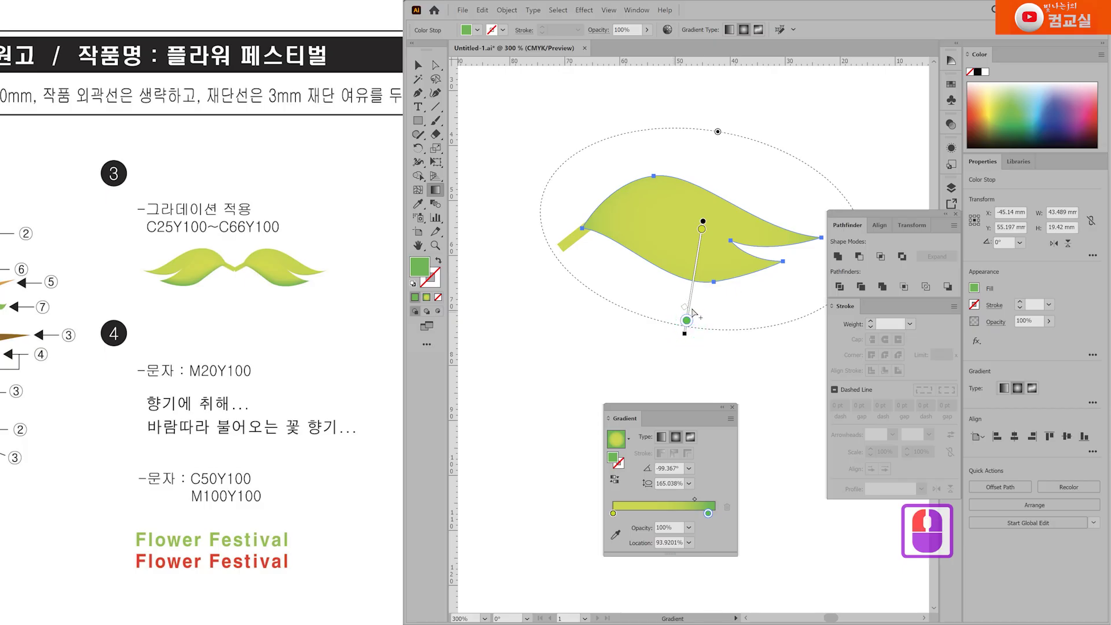
Step: Move the leaf gradient's yellow-green stop to about 27% and its green stop to about 77%
drag(705, 234, 698, 255)
drag(687, 321, 690, 289)
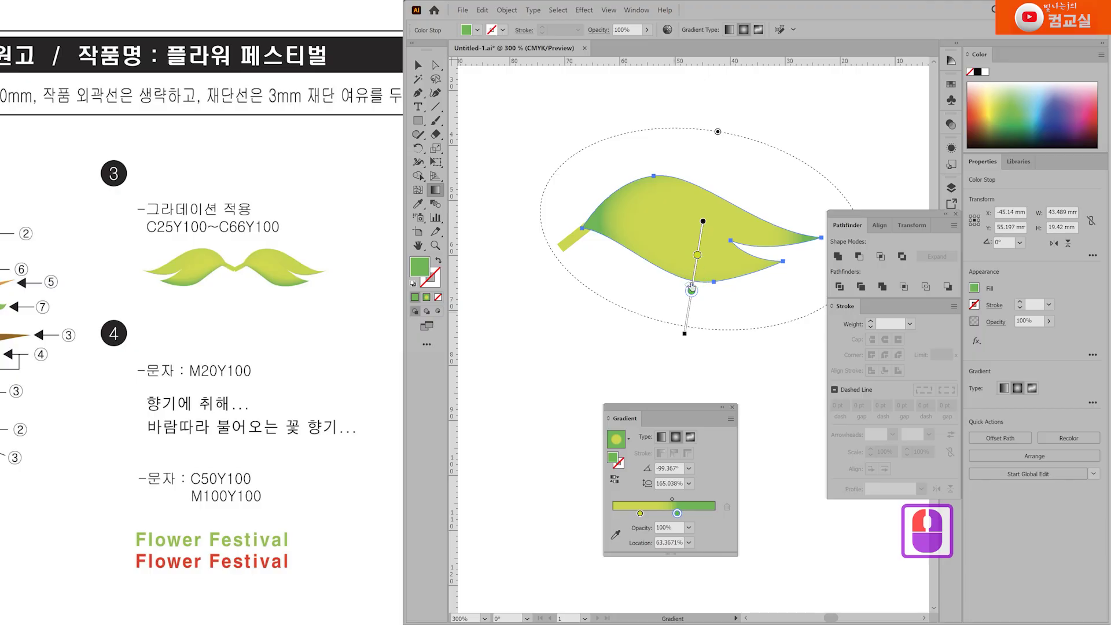
drag(692, 291, 687, 298)
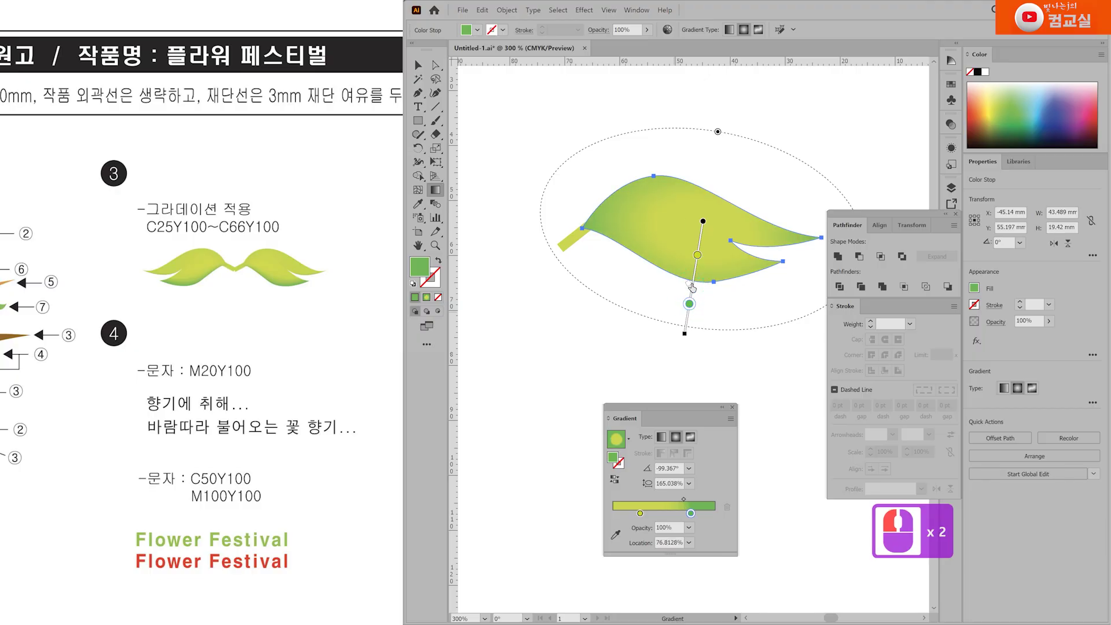
Step: Widen the leaf's radial gradient to an aspect ratio of about 220% and shift it upward over the leaf
scroll(693, 287, down, 1)
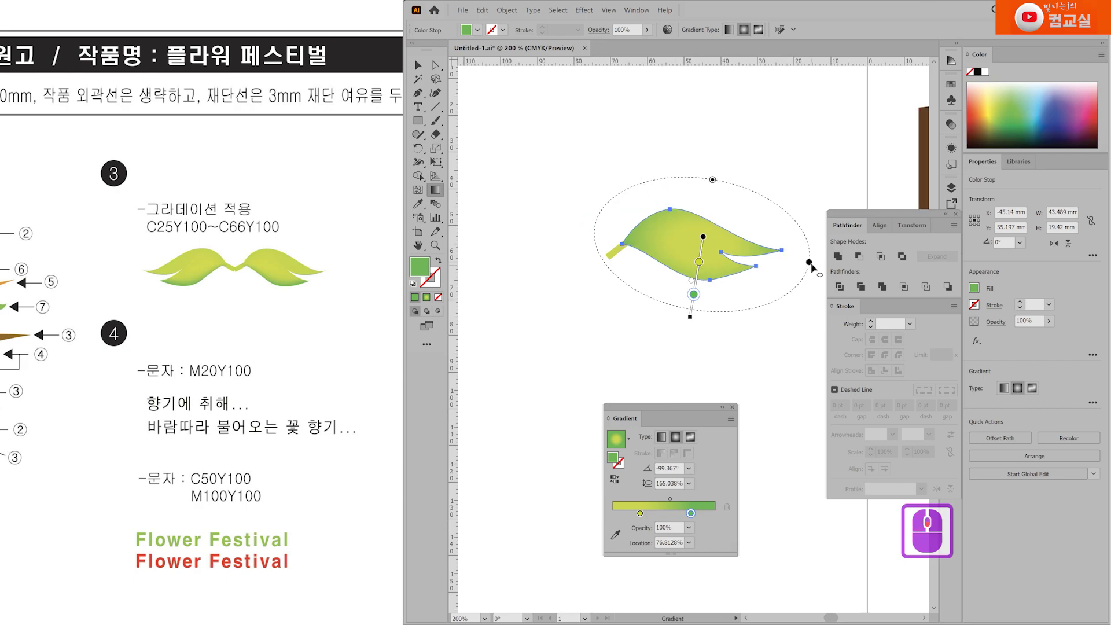
drag(810, 264, 716, 170)
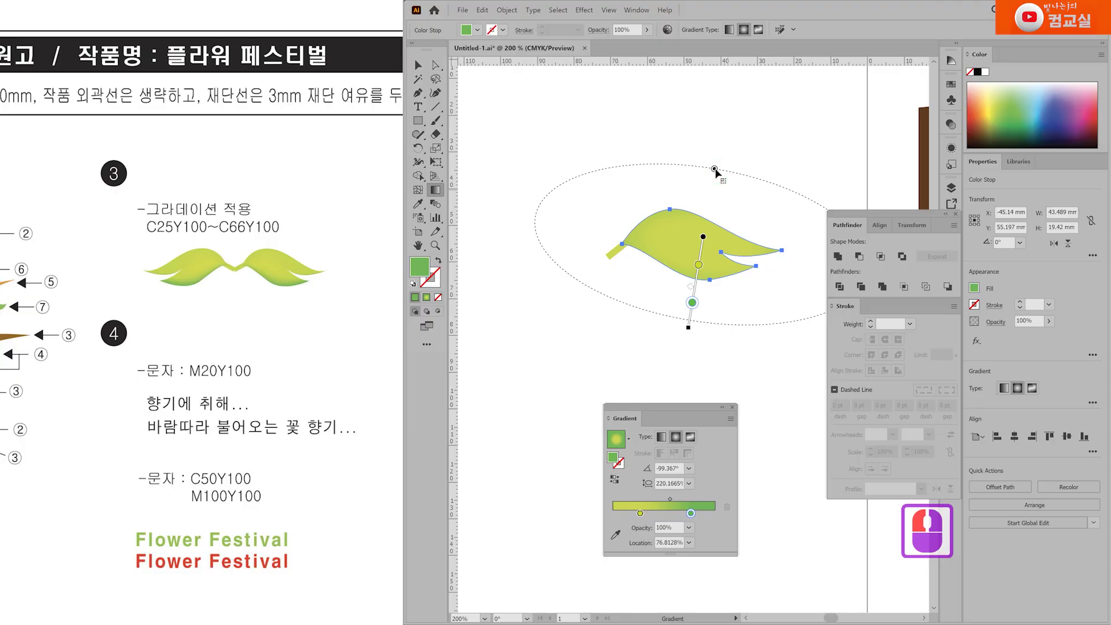
scroll(699, 275, up, 1)
drag(696, 283, 706, 237)
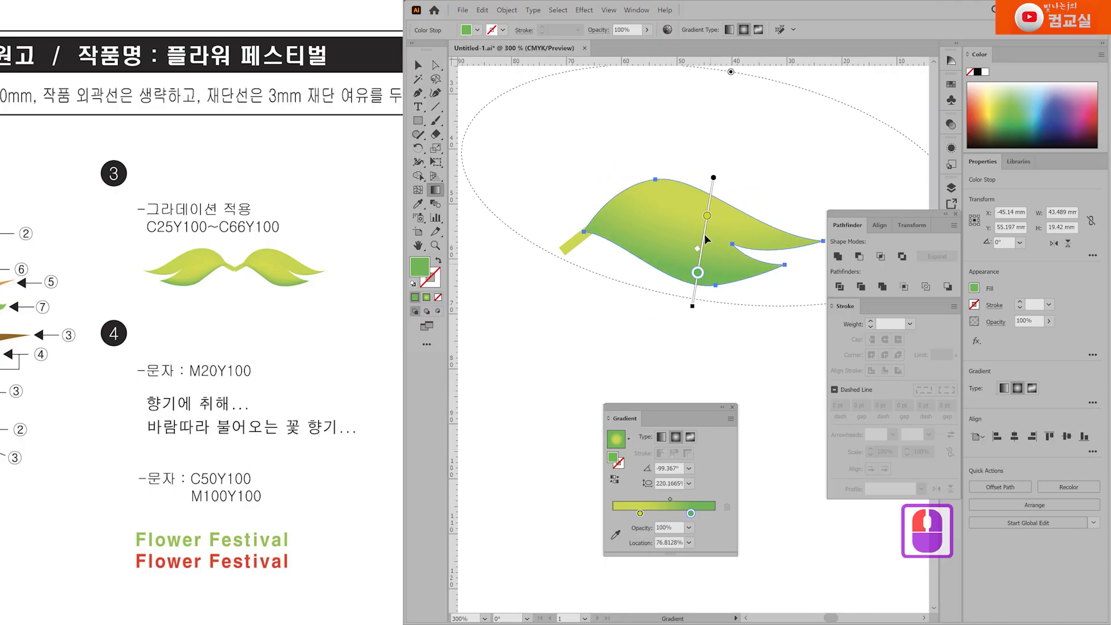
Step: Fine-tune the leaf gradient with stops at about 58% and 85% and an angle of about -95°
drag(699, 275, 696, 286)
drag(708, 216, 704, 245)
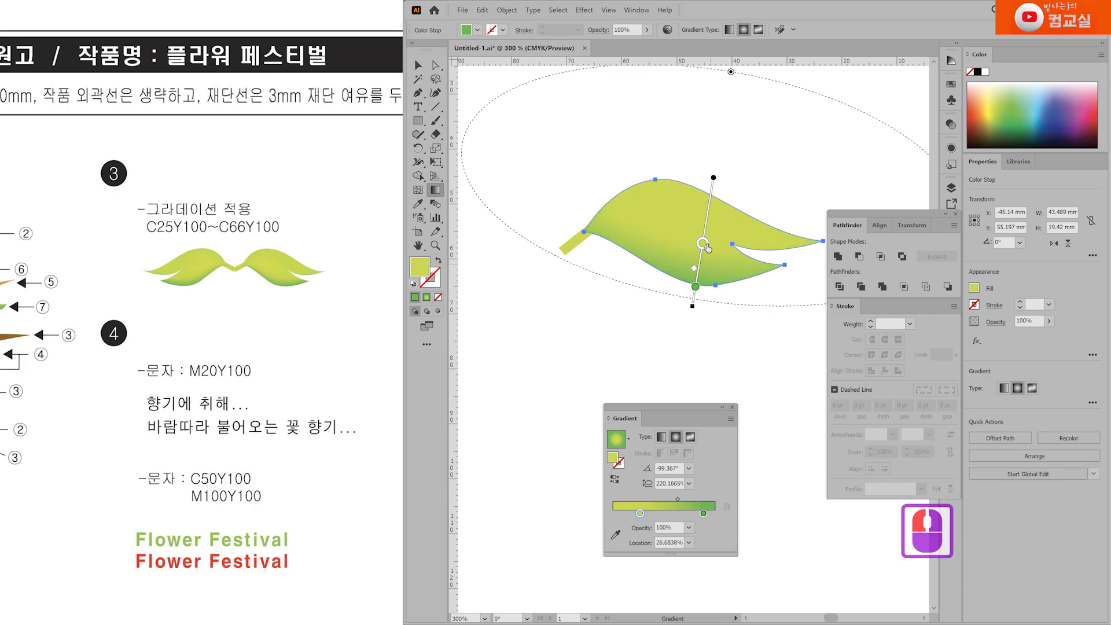
drag(696, 286, 700, 266)
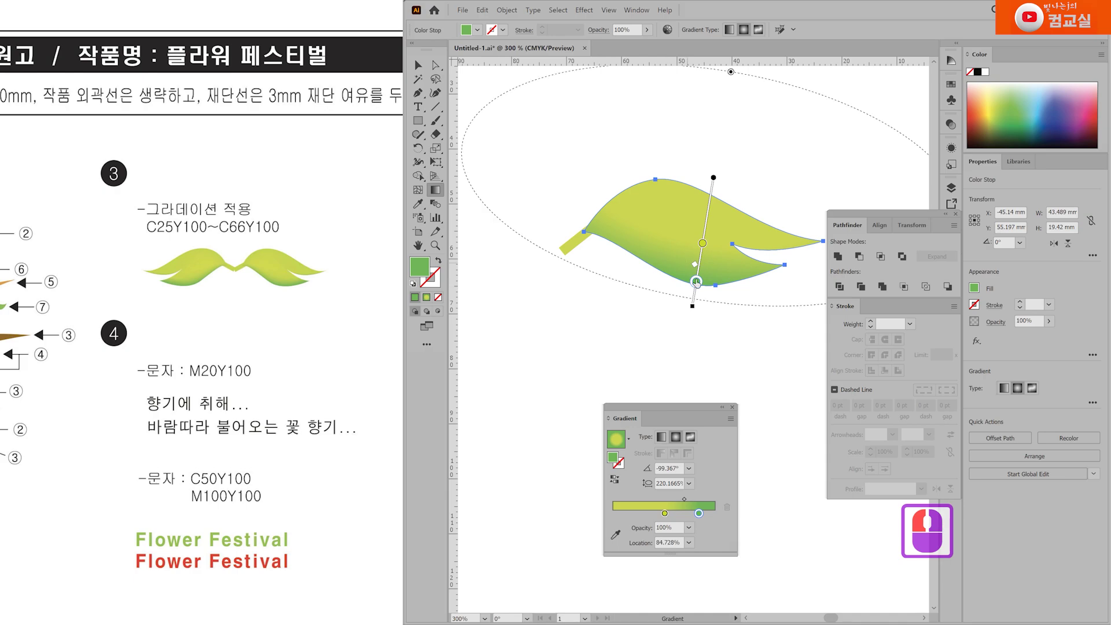
drag(692, 313, 701, 315)
drag(707, 250, 707, 253)
Step: Select the leaf with its stem and reflect a copy across the vertical axis at the stem's end
click(418, 65)
click(603, 347)
scroll(681, 314, down, 1)
drag(567, 218, 760, 318)
scroll(616, 324, left, 3)
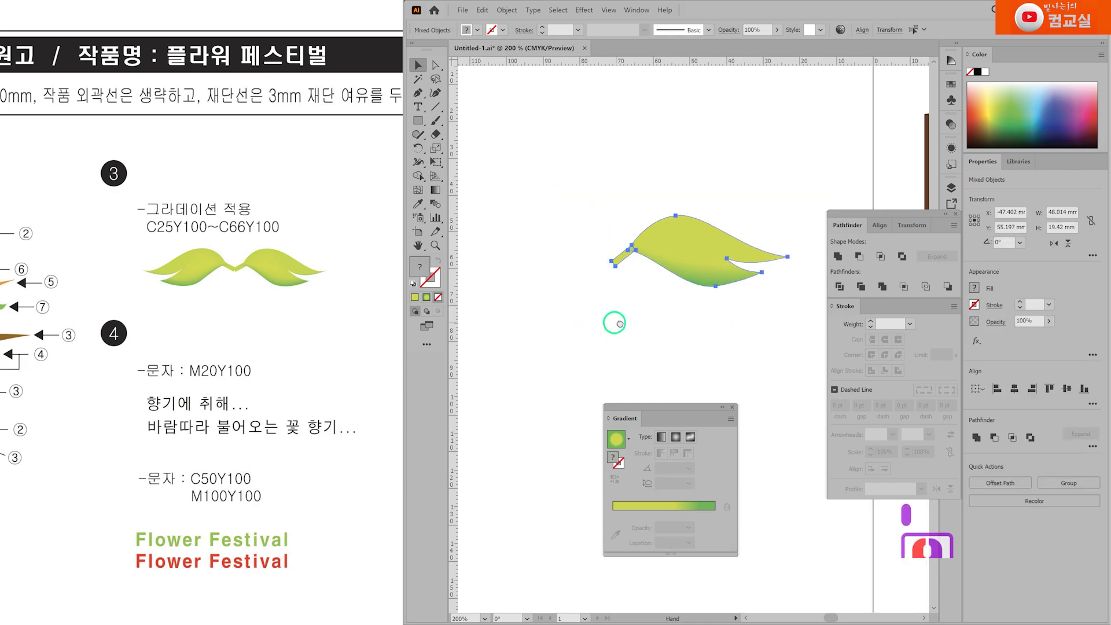
click(418, 148)
drag(417, 148, 457, 164)
click(652, 262)
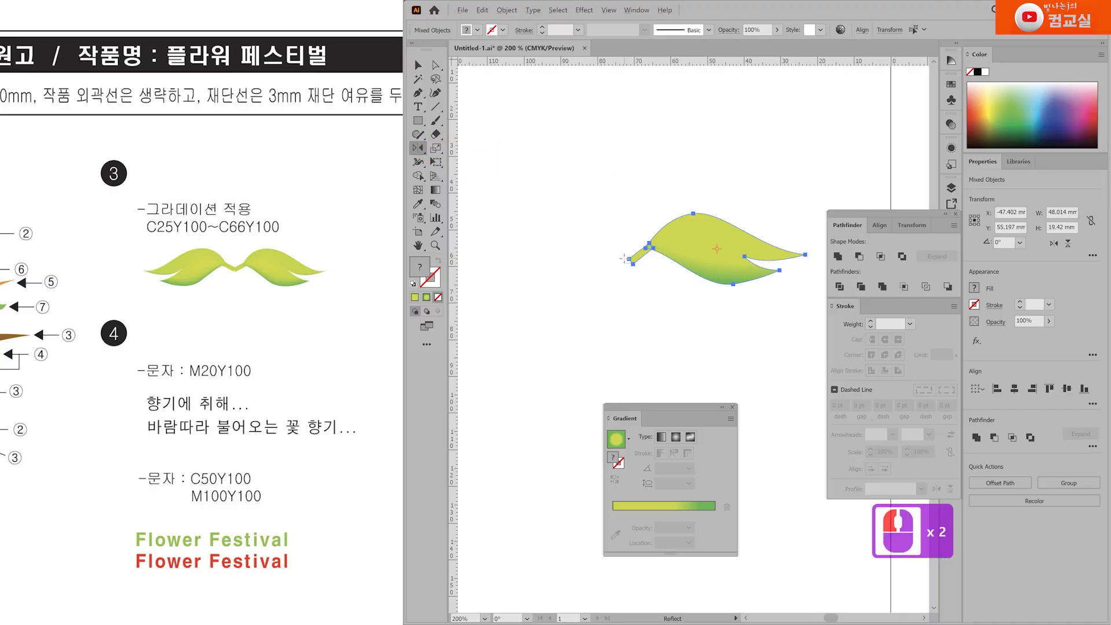
alt+click(629, 262)
click(400, 344)
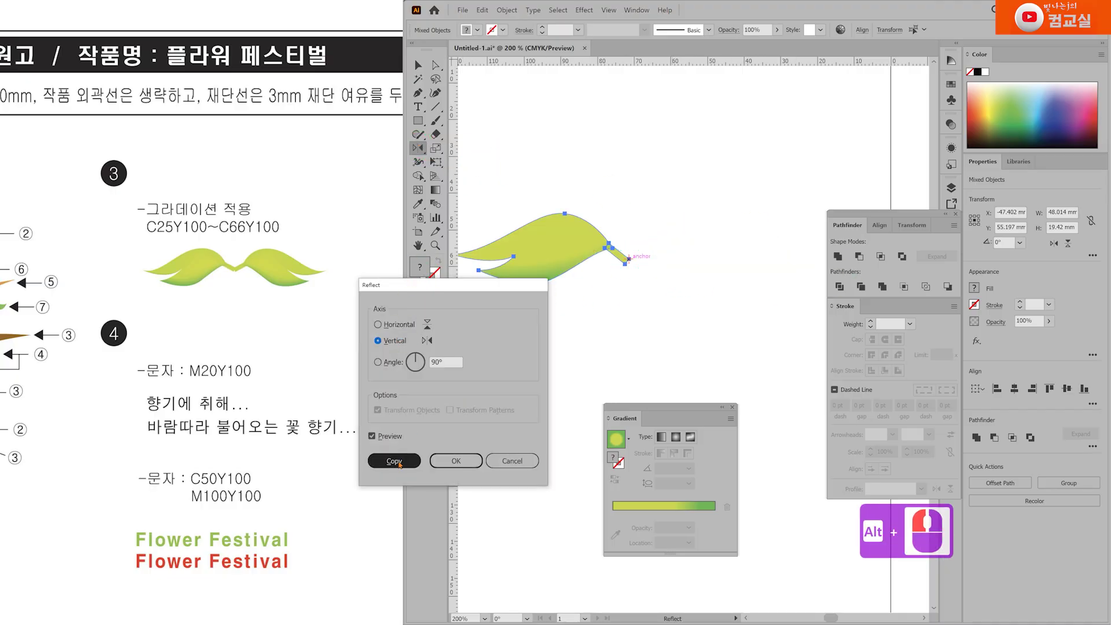
click(394, 461)
Step: Nudge the mirrored leaf two increments to the right so the two stems overlap
click(417, 65)
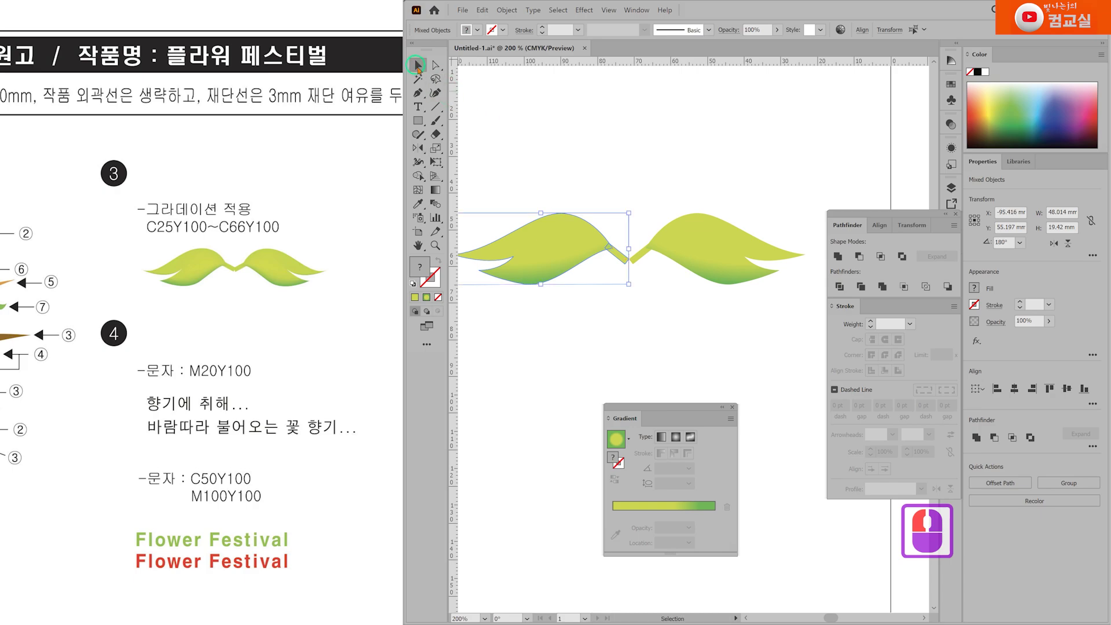
double_click(625, 340)
drag(580, 266, 625, 308)
scroll(611, 297, up, 2)
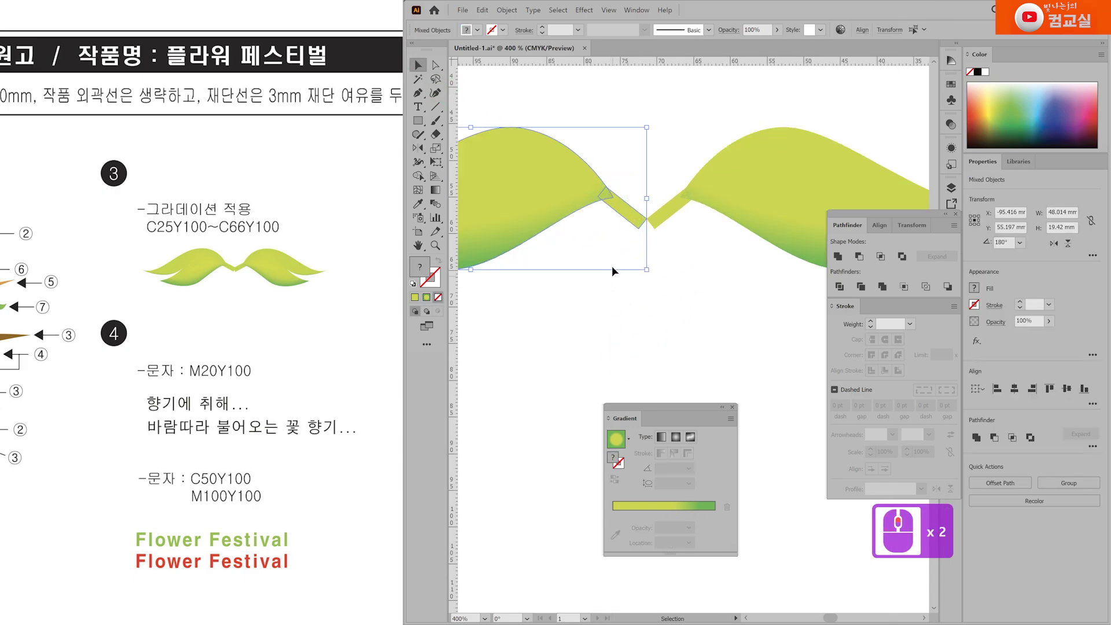
key(Right)
key(Right)
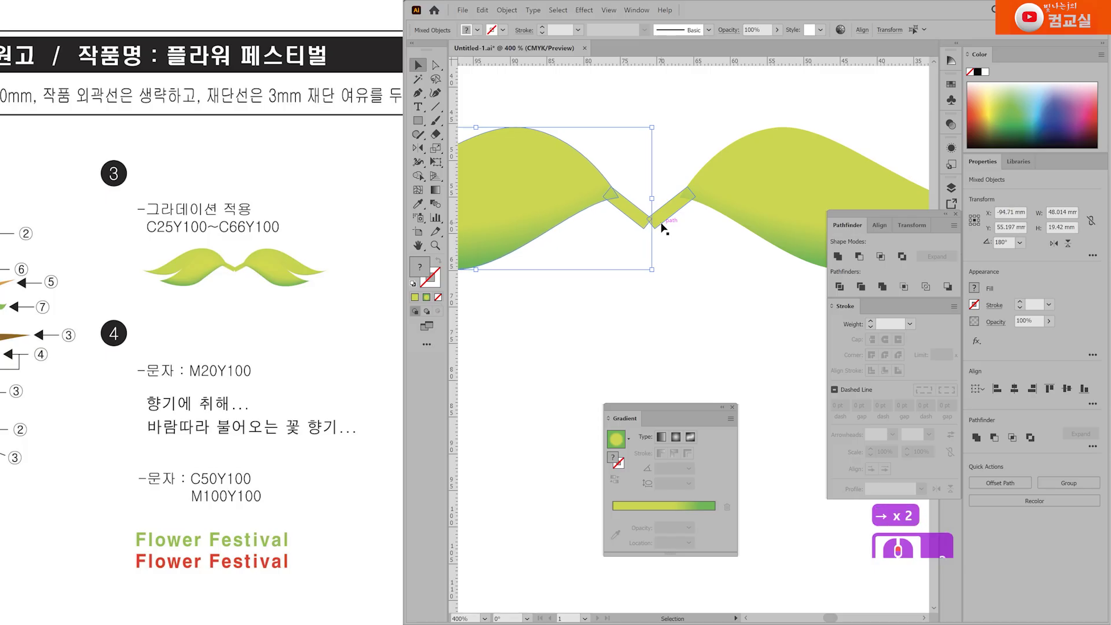
Step: Select both leaves with their stems and add them to the Swatches as a pattern
scroll(717, 336, down, 3)
click(715, 333)
click(662, 312)
drag(507, 189, 756, 302)
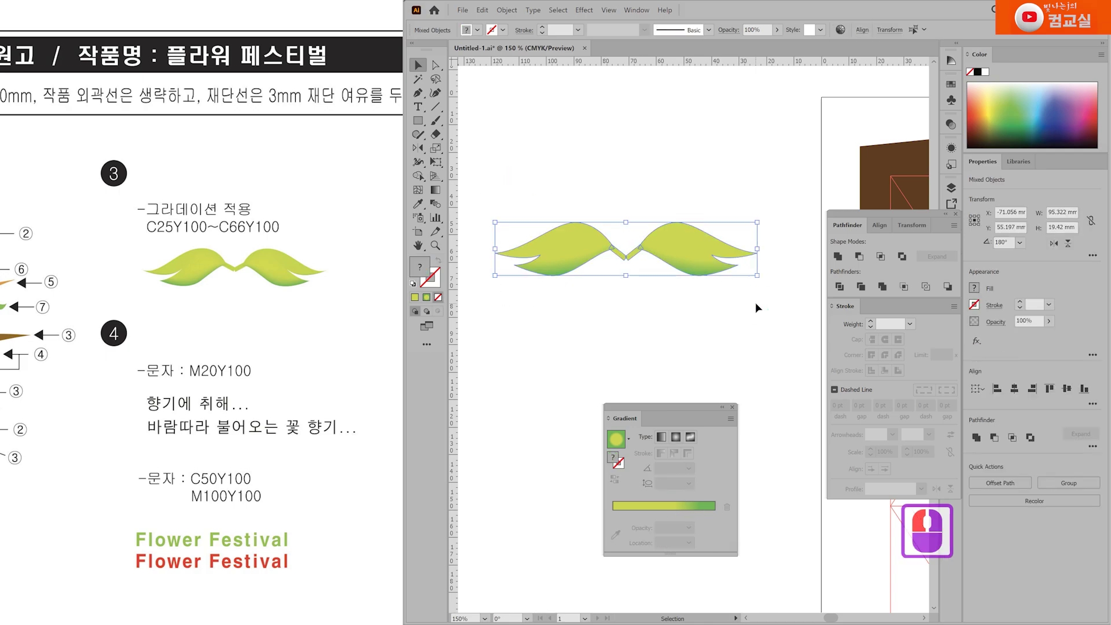
click(636, 10)
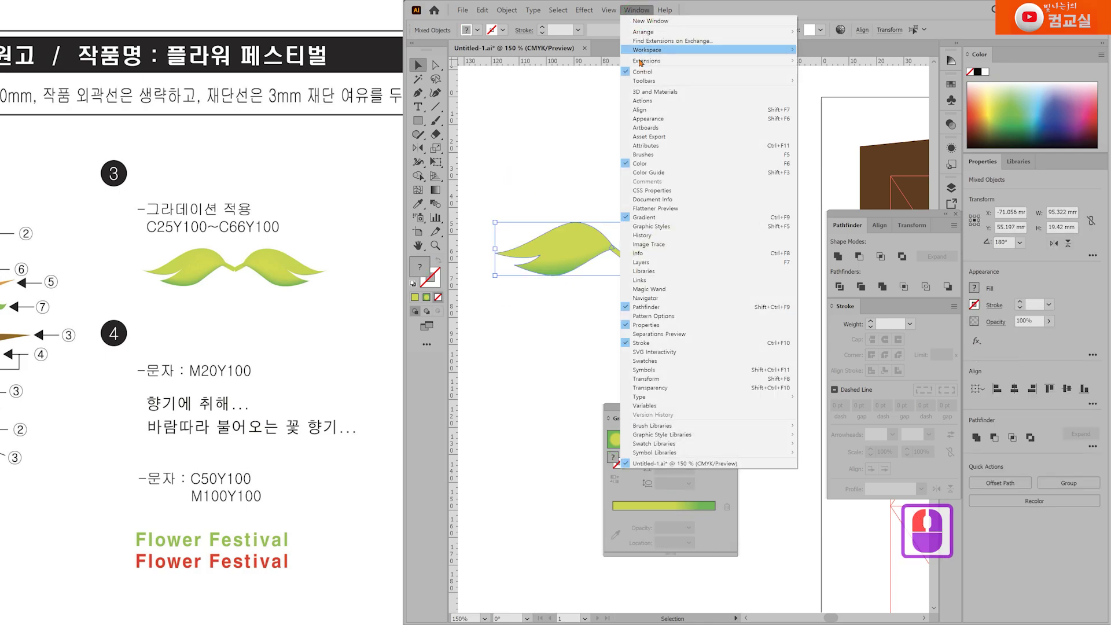
click(639, 360)
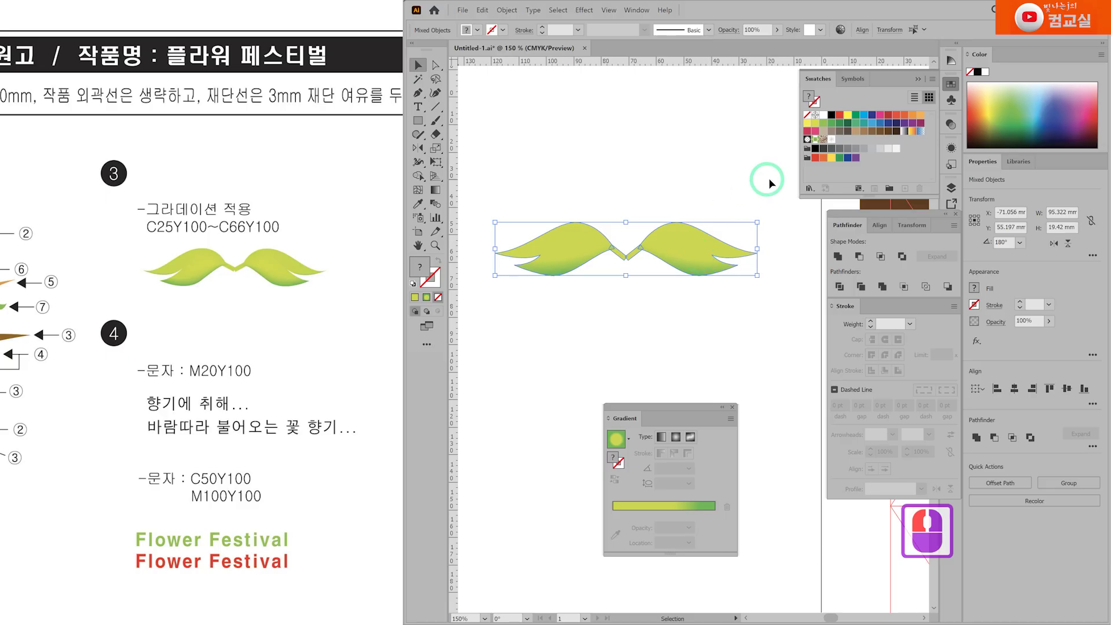
drag(691, 255, 848, 142)
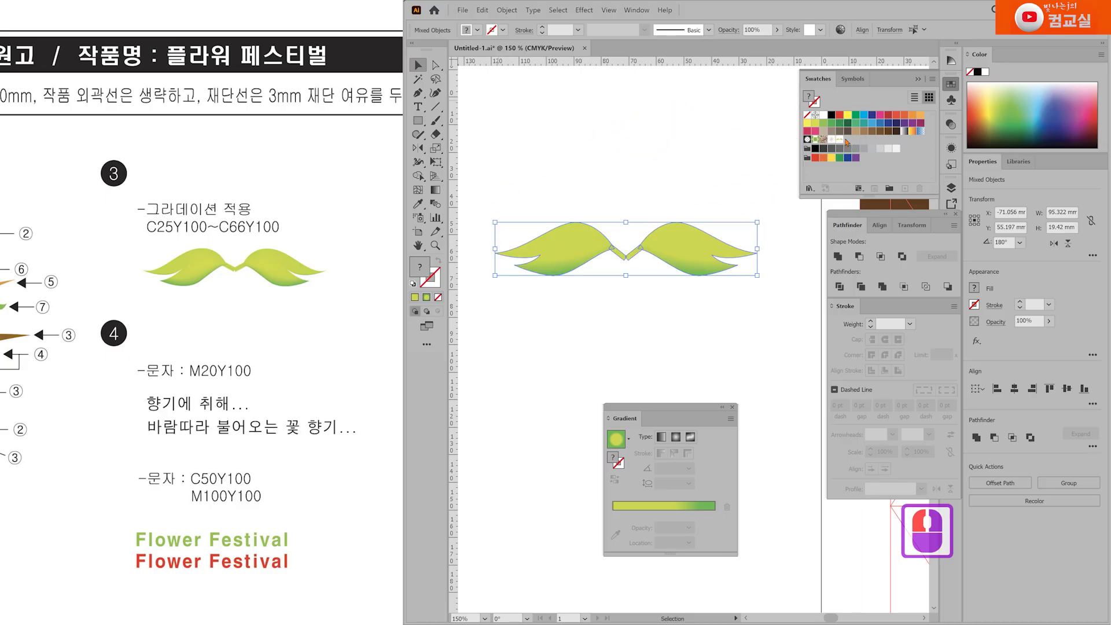
Step: Deselect the leaf pair and close the Gradient panel
click(695, 324)
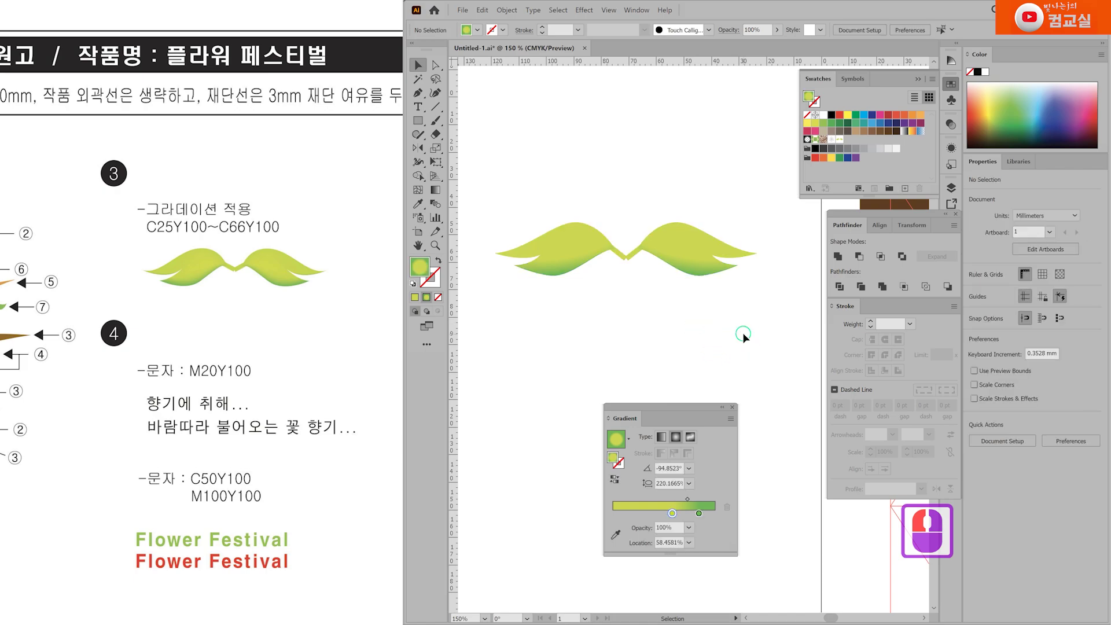
drag(739, 334, 595, 268)
click(733, 408)
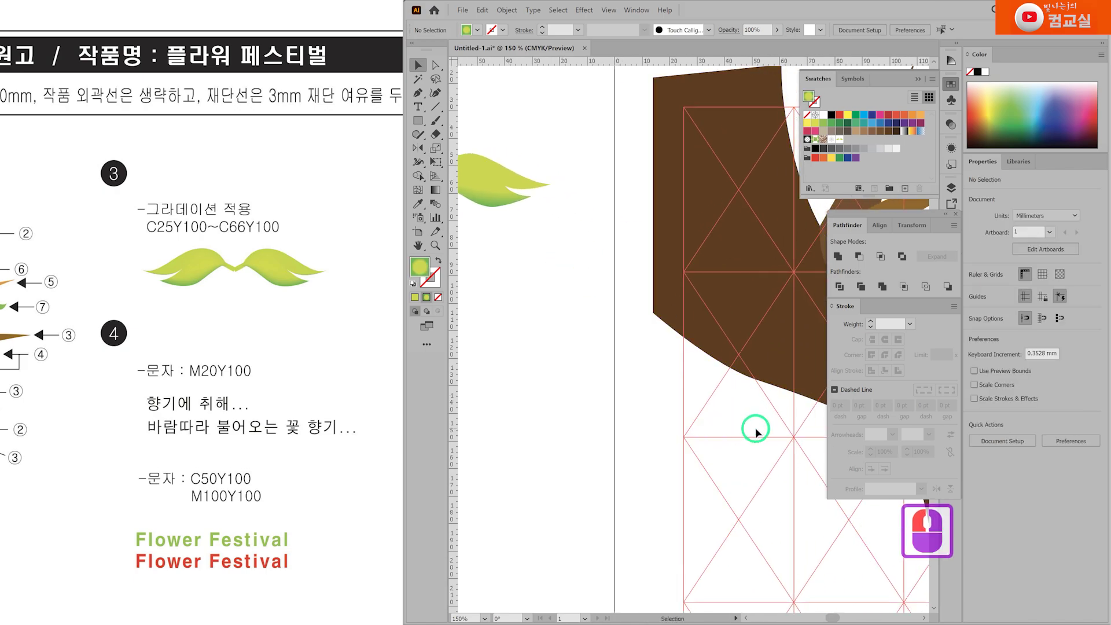
Step: Compare the brown tree trunk with the leaf-patterned trunk in the reference artwork and copy the trunk shape
scroll(749, 457, down, 1)
drag(751, 478, 705, 472)
drag(812, 494, 703, 477)
click(597, 333)
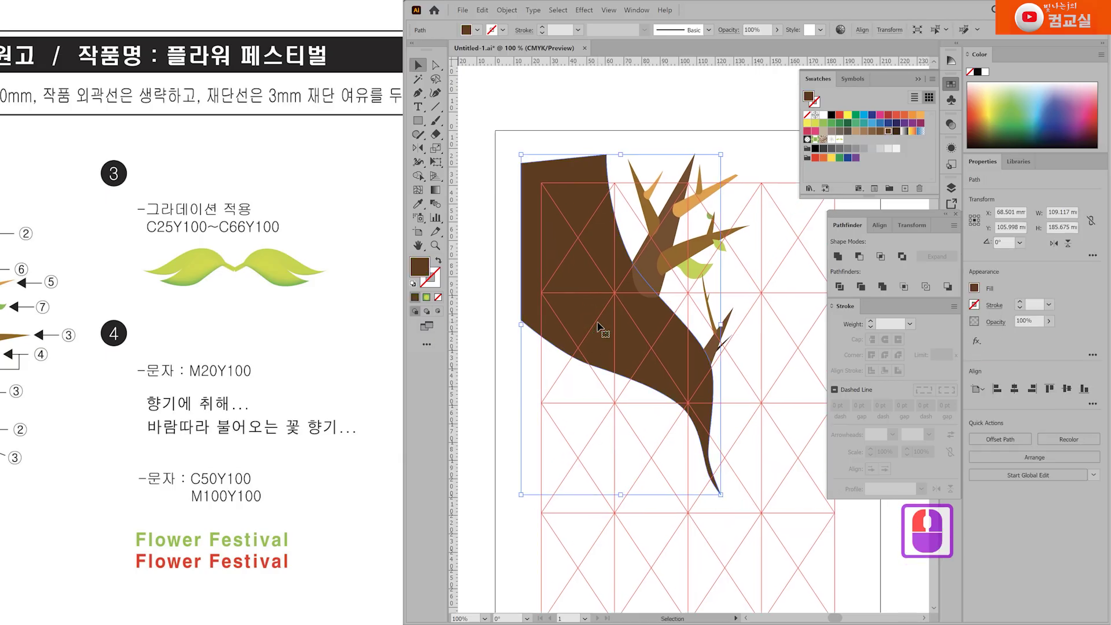
click(550, 190)
drag(342, 397, 112, 340)
drag(205, 454, 234, 411)
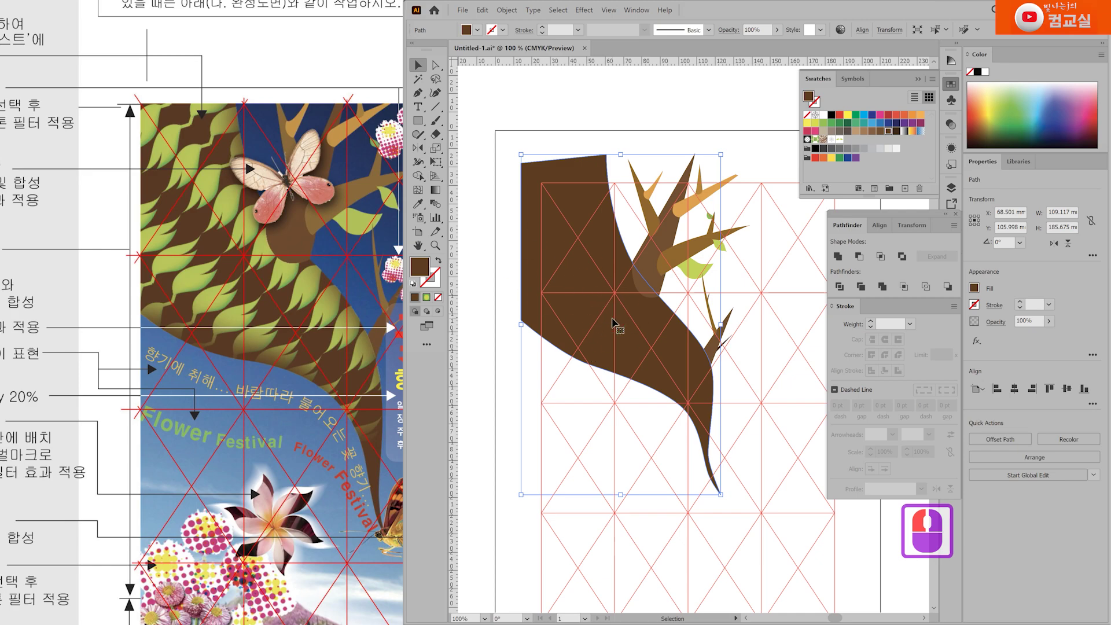
key(ctrl+c)
Step: Move the leaf pair off the artboard to the empty area beyond its lower-right corner
click(575, 512)
scroll(582, 462, down, 2)
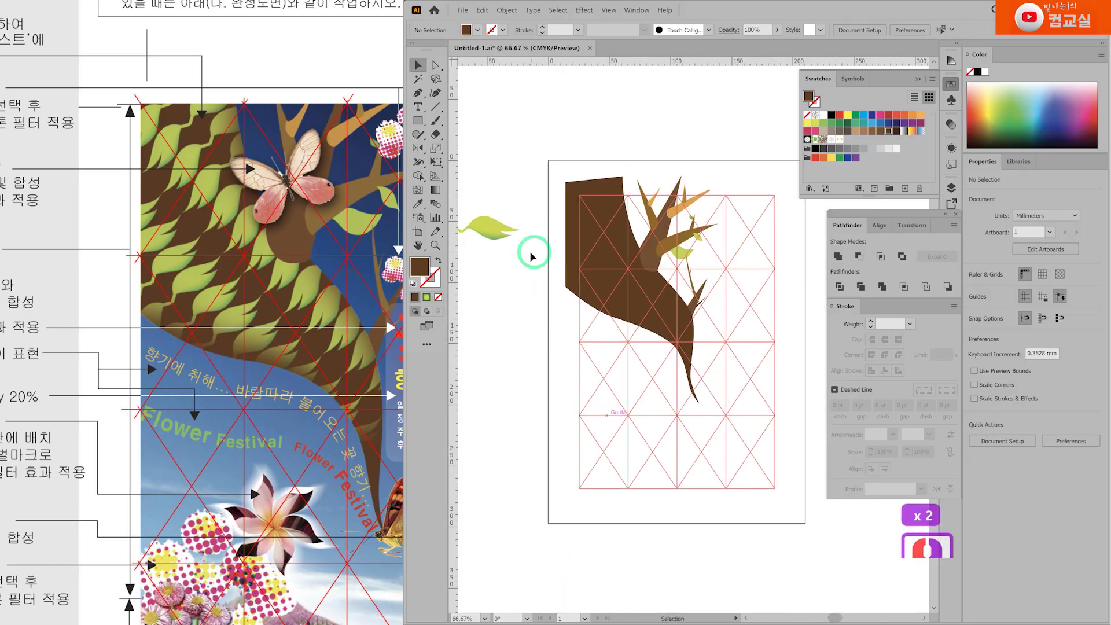
scroll(533, 257, down, 2)
click(506, 240)
drag(529, 228, 800, 488)
scroll(572, 260, up, 2)
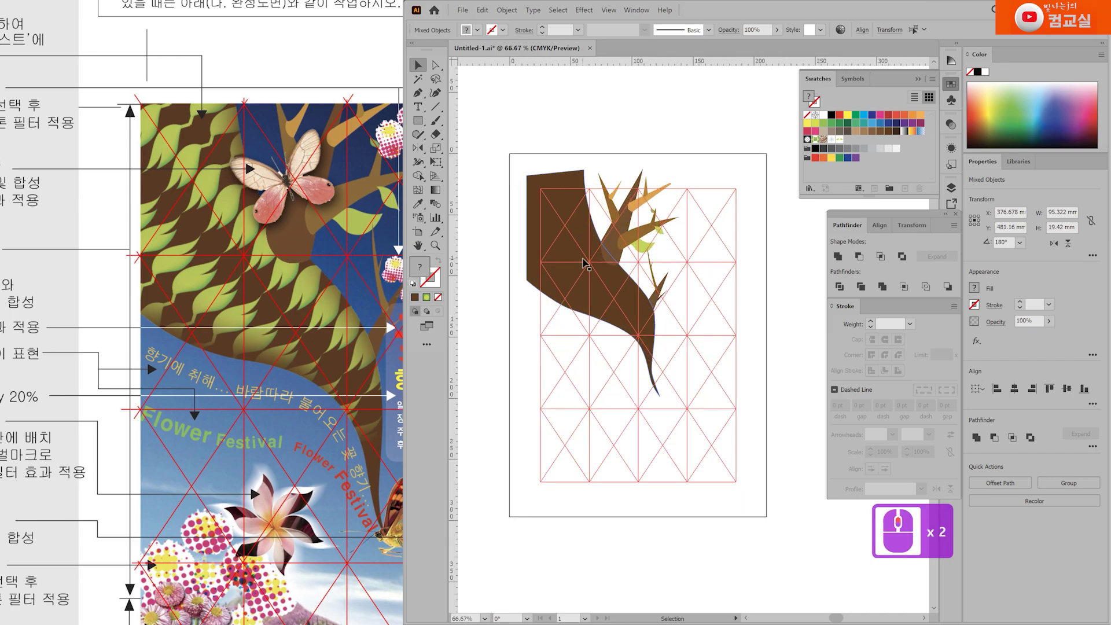
Step: Draw a rectangle about 184 by 227 mm over the whole trunk and fill it with the leaf pattern swatch
drag(418, 120, 419, 121)
click(419, 121)
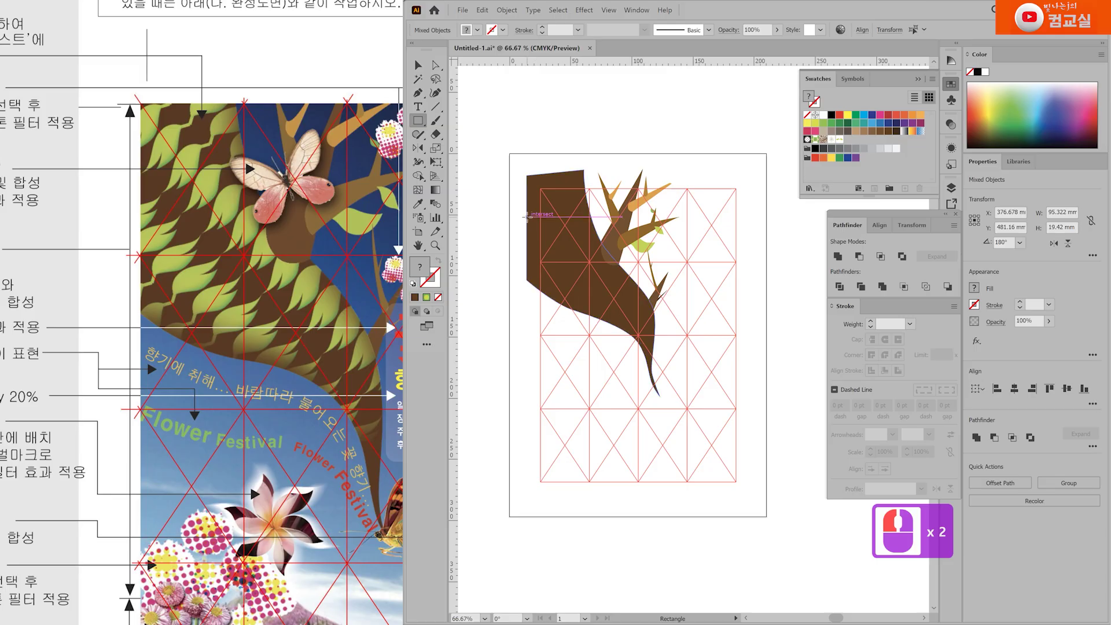
scroll(474, 155, down, 1)
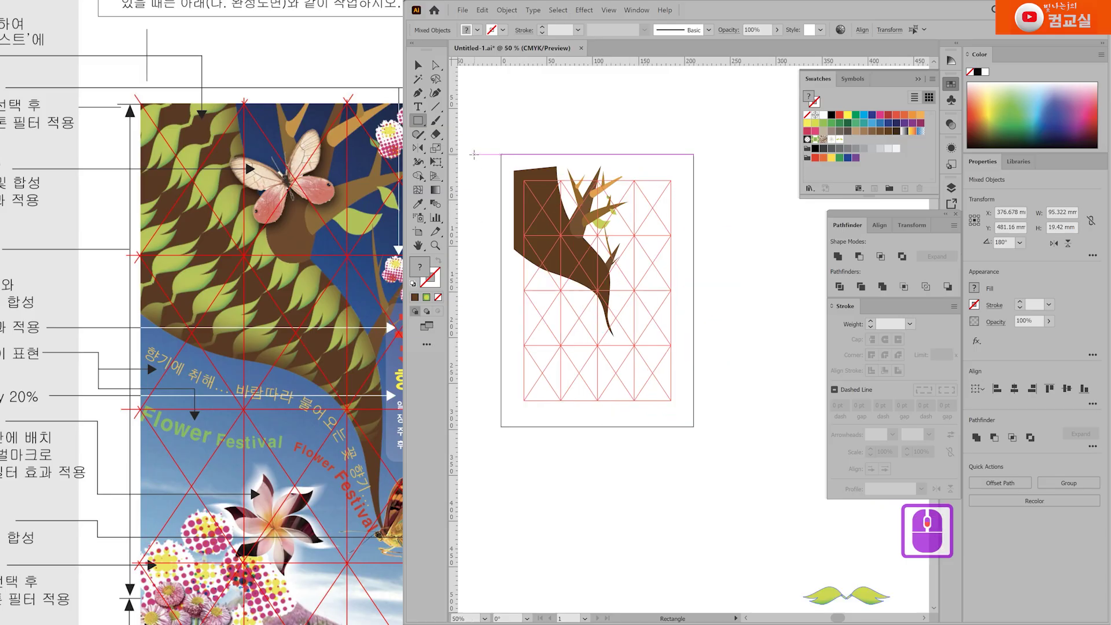
drag(465, 137, 634, 346)
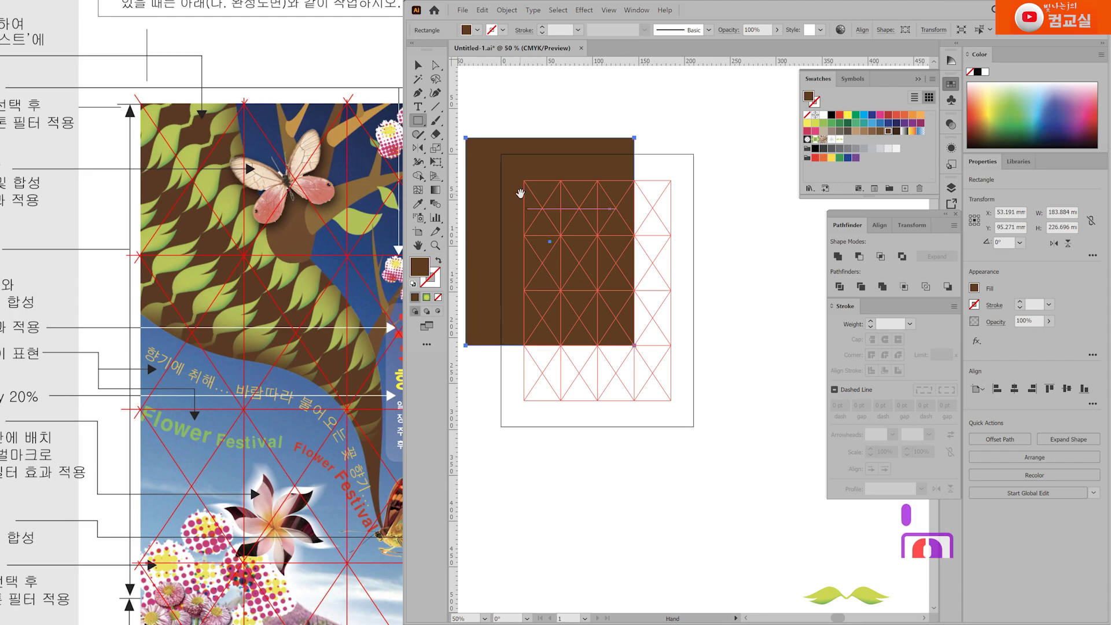
drag(521, 185, 543, 197)
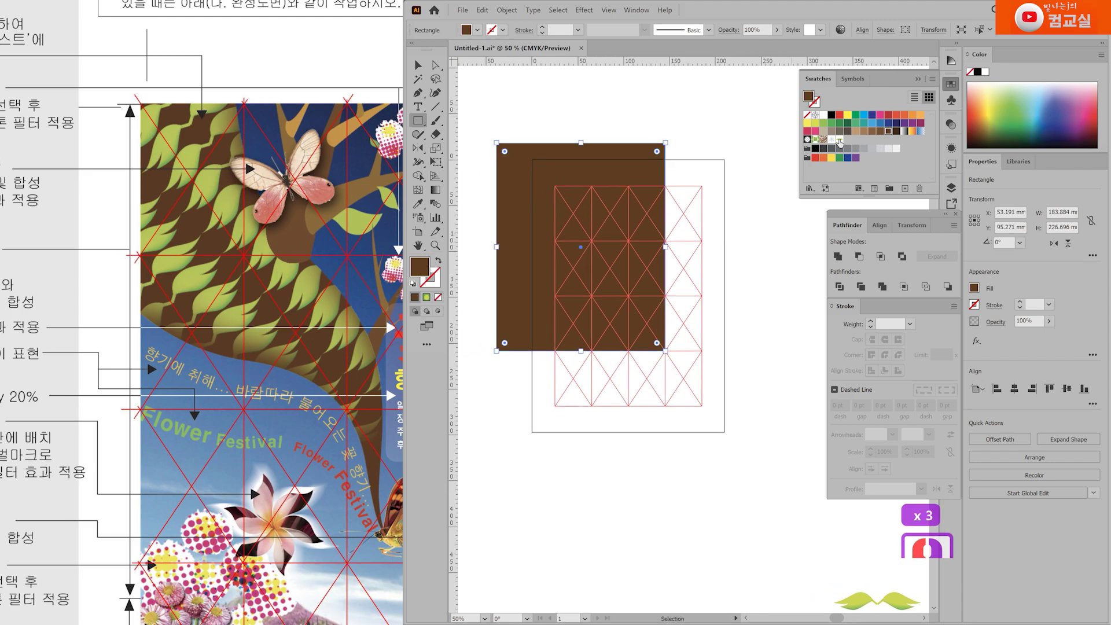
click(840, 140)
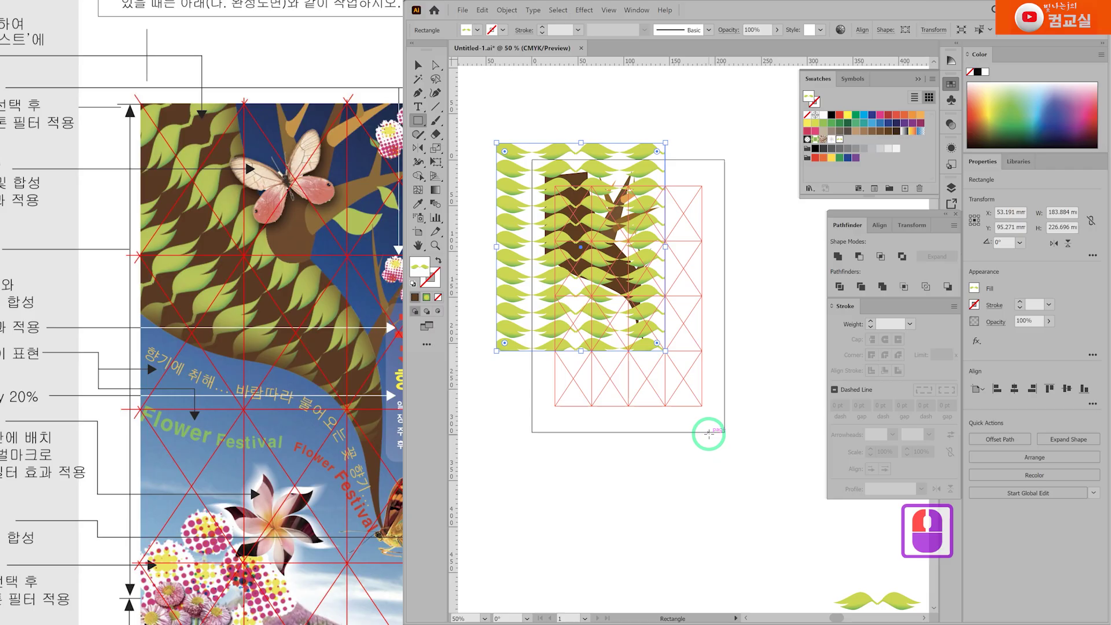
Step: Rotate only the leaf pattern inside the rectangle by 45°, leaving the rectangle itself untransformed
scroll(562, 229, up, 1)
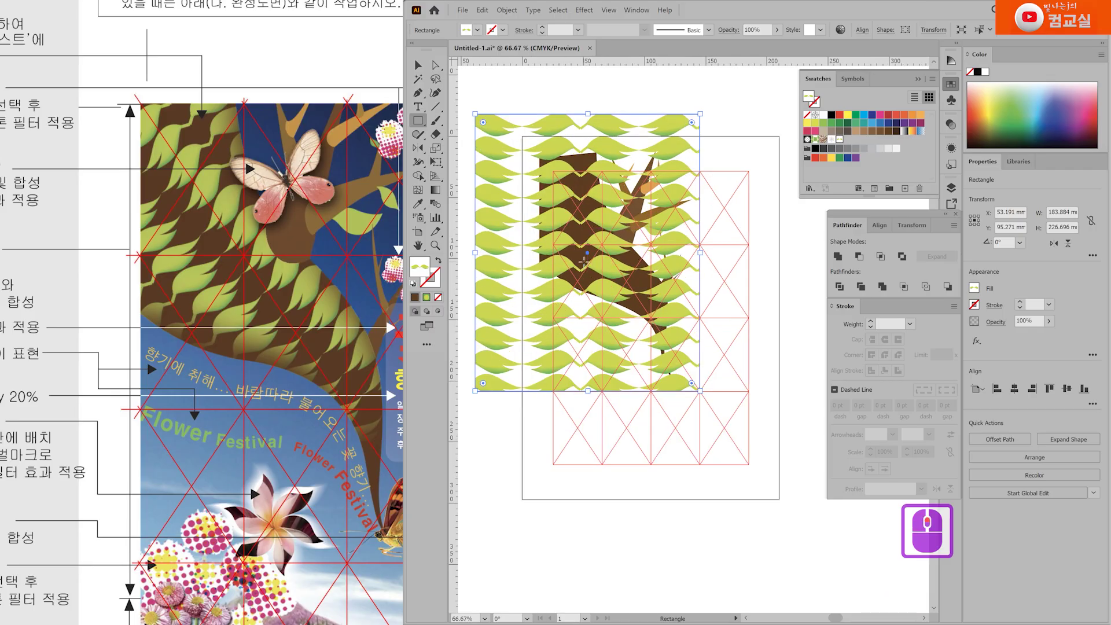
double_click(418, 149)
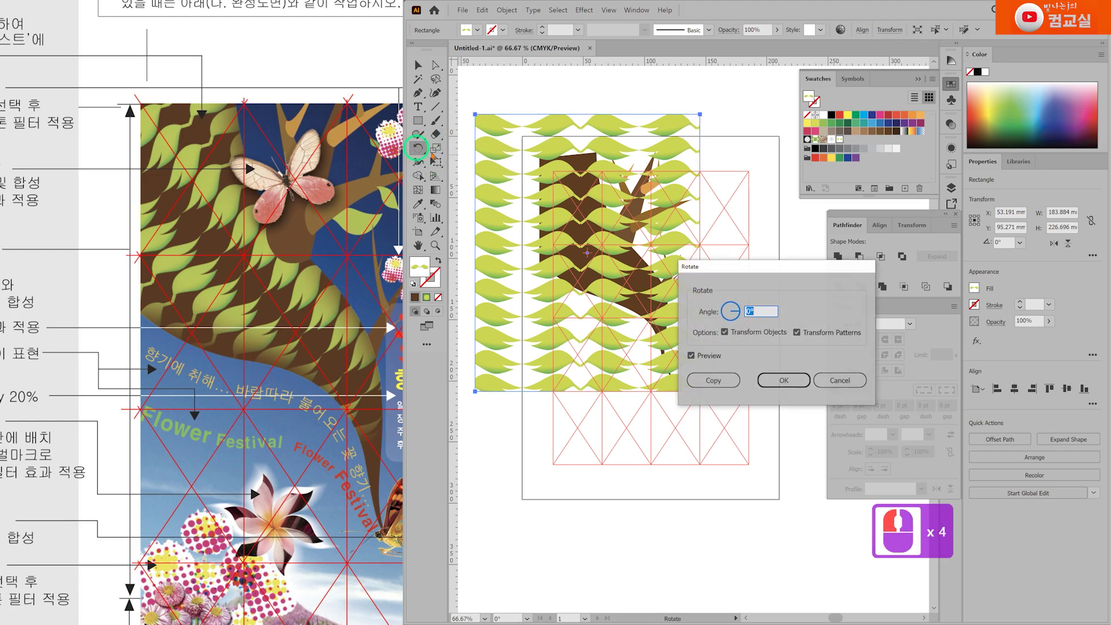
drag(776, 261, 826, 212)
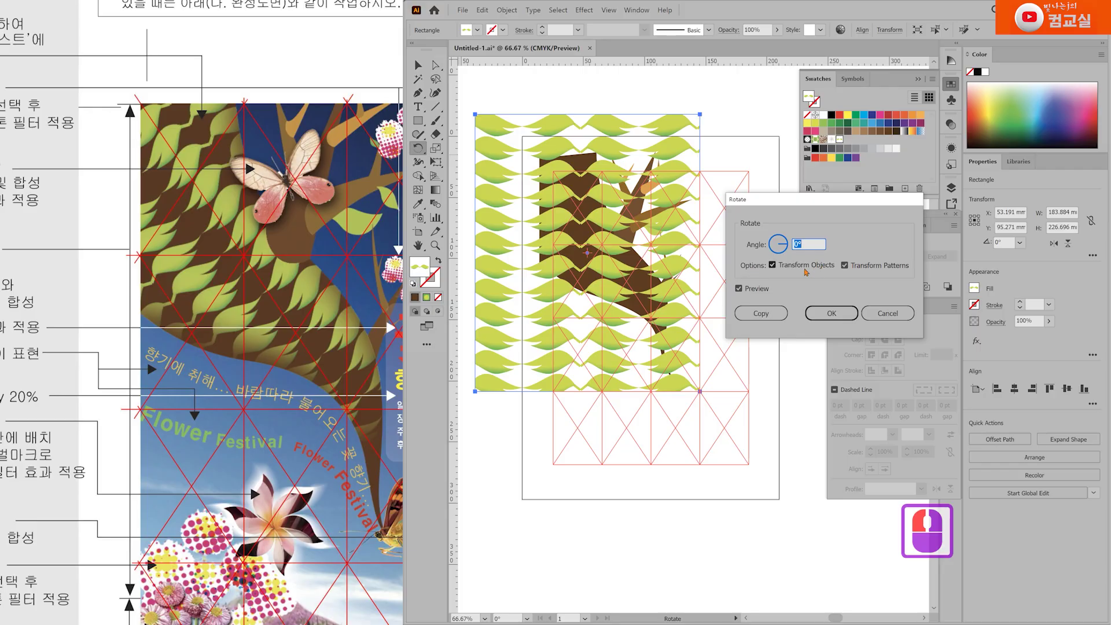
click(773, 265)
click(786, 246)
drag(786, 246, 790, 252)
drag(788, 243, 787, 241)
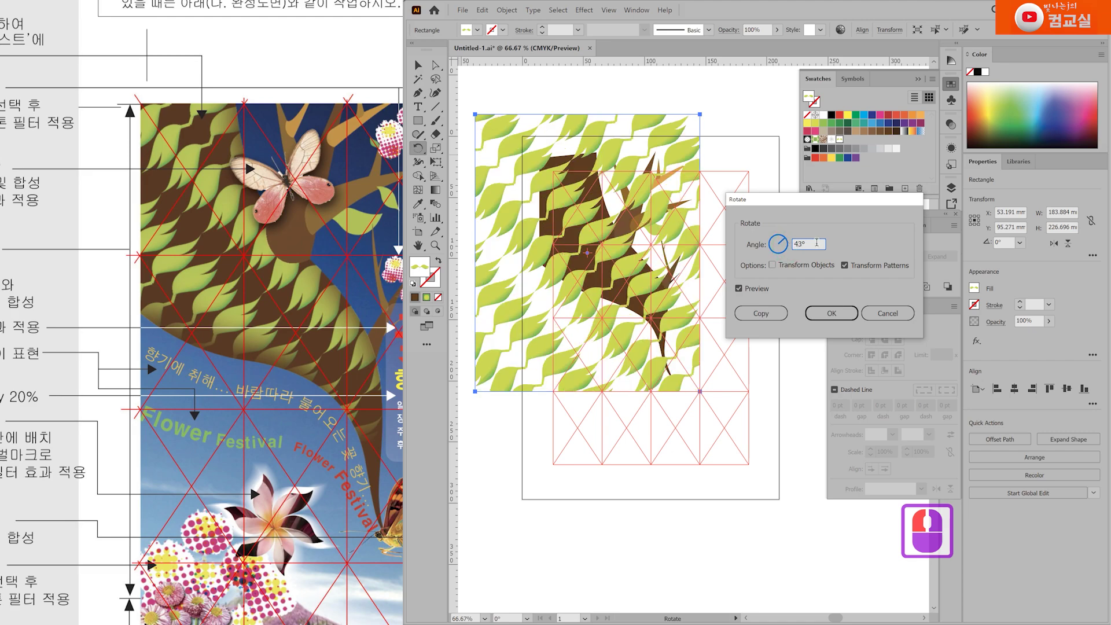
double_click(818, 243)
text(45)
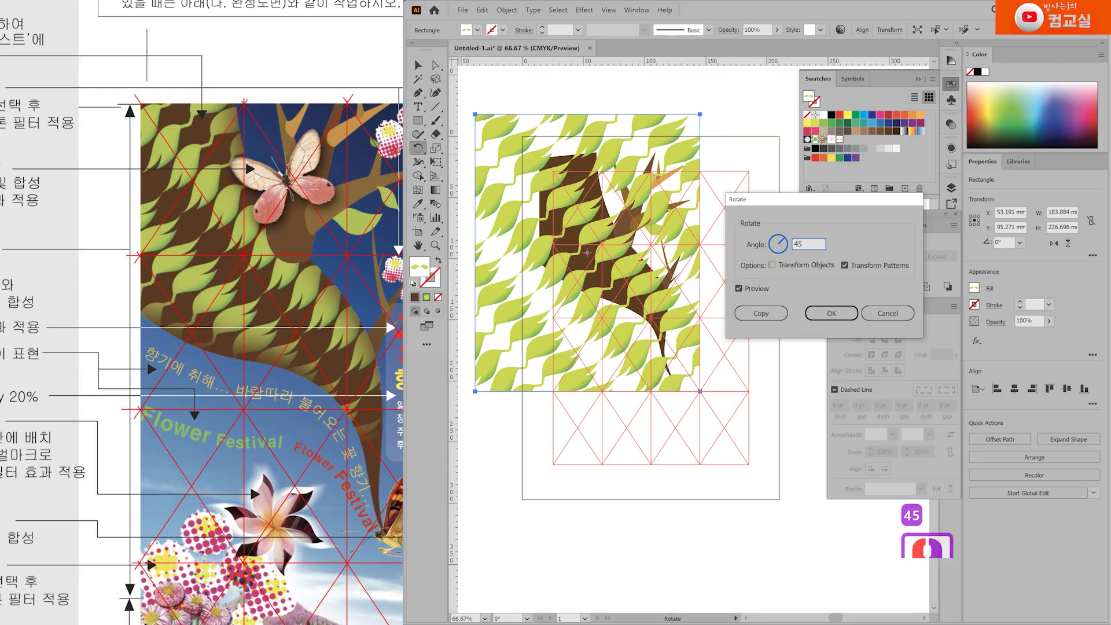
click(763, 294)
click(763, 293)
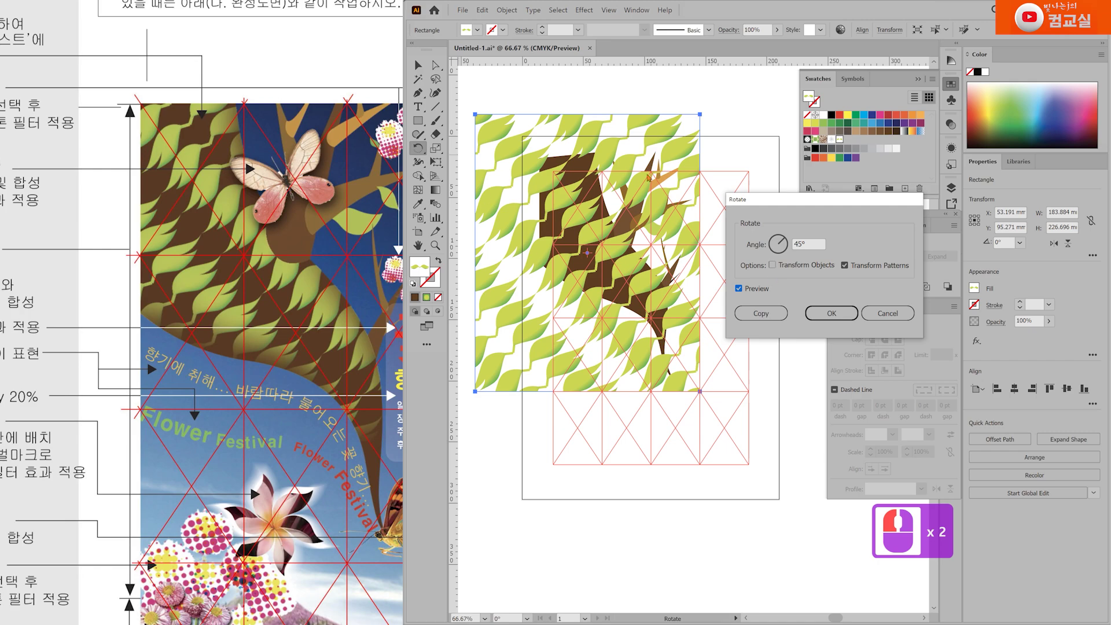
click(831, 313)
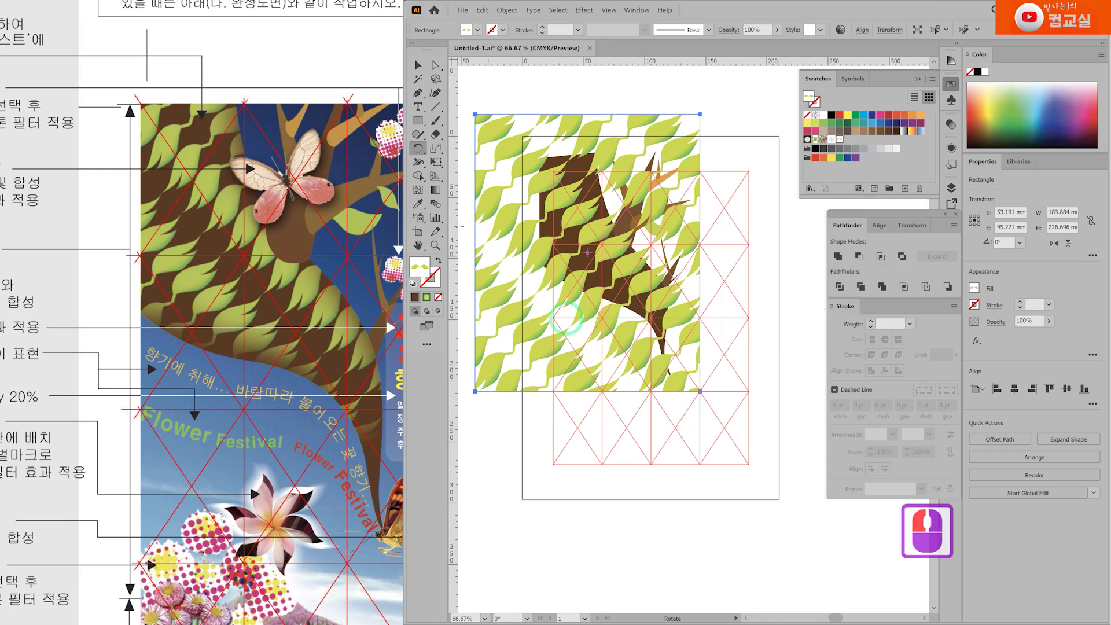
Step: Set up a uniform scale for the pattern only, excluding the rectangle object, and preview it at 70%
drag(435, 148, 478, 148)
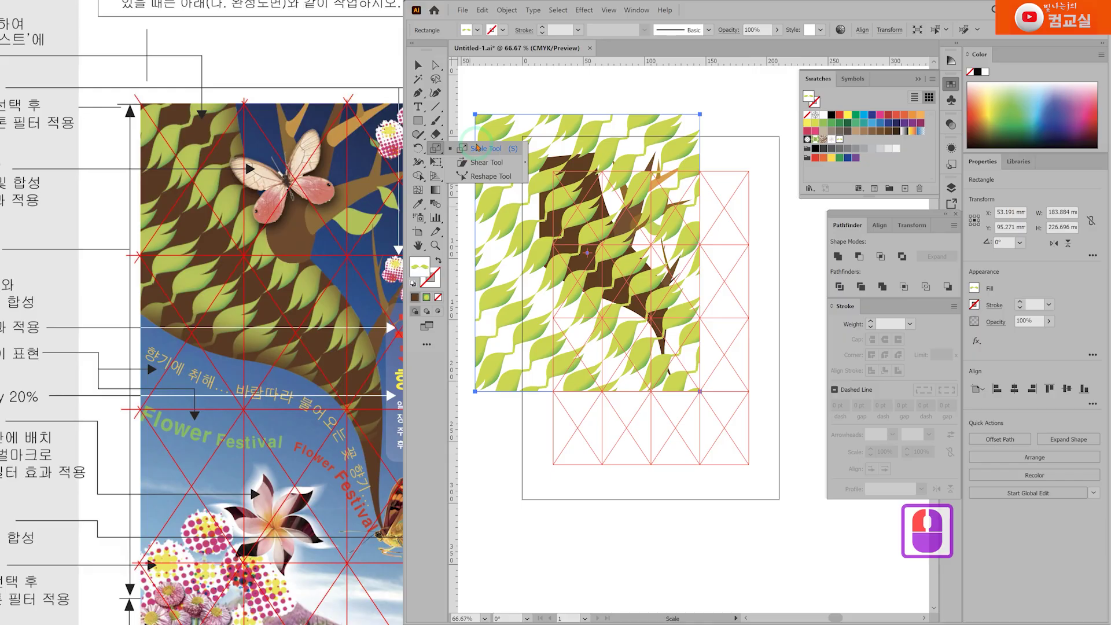
double_click(435, 148)
click(745, 302)
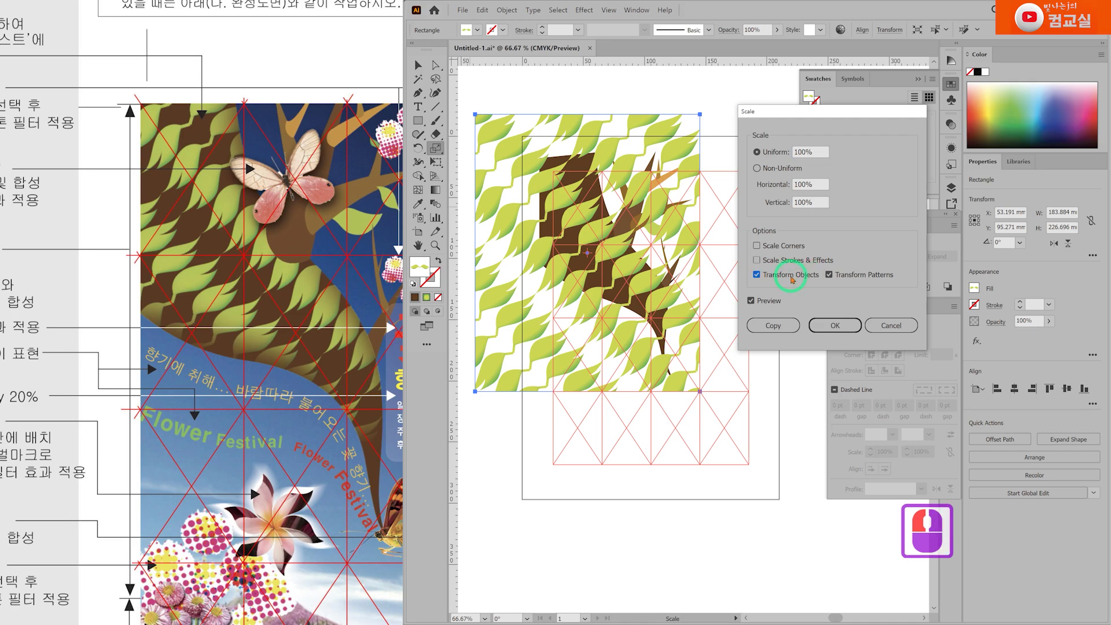
double_click(790, 276)
click(822, 151)
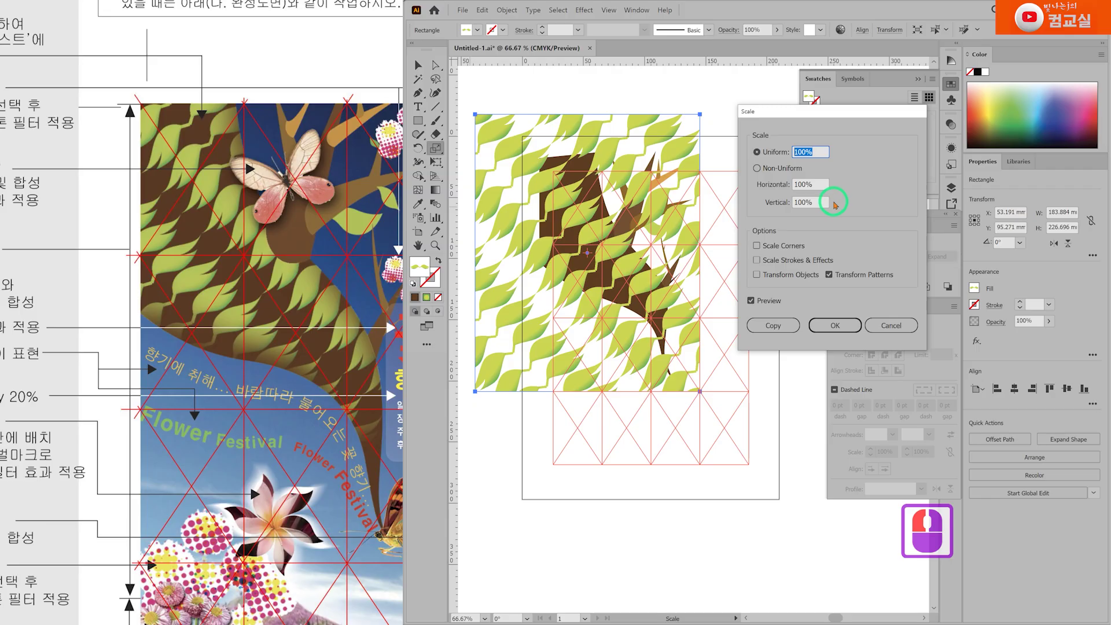
text(70)
click(771, 304)
click(771, 304)
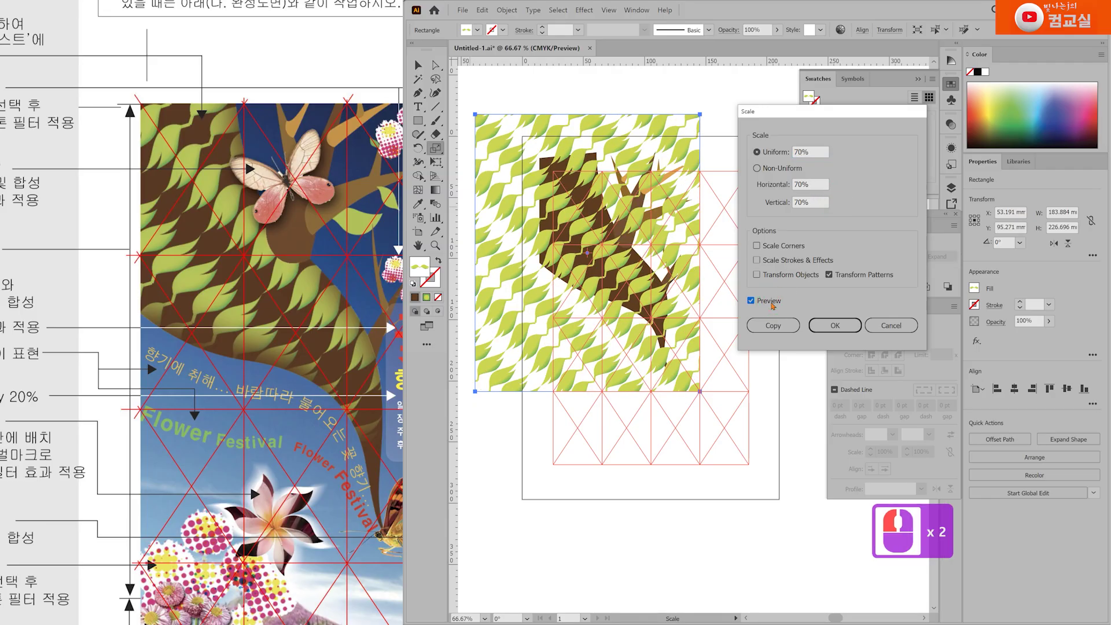
Step: Preview the leaf pattern at 80% and apply a uniform scale of 75%
click(811, 152)
text(80)
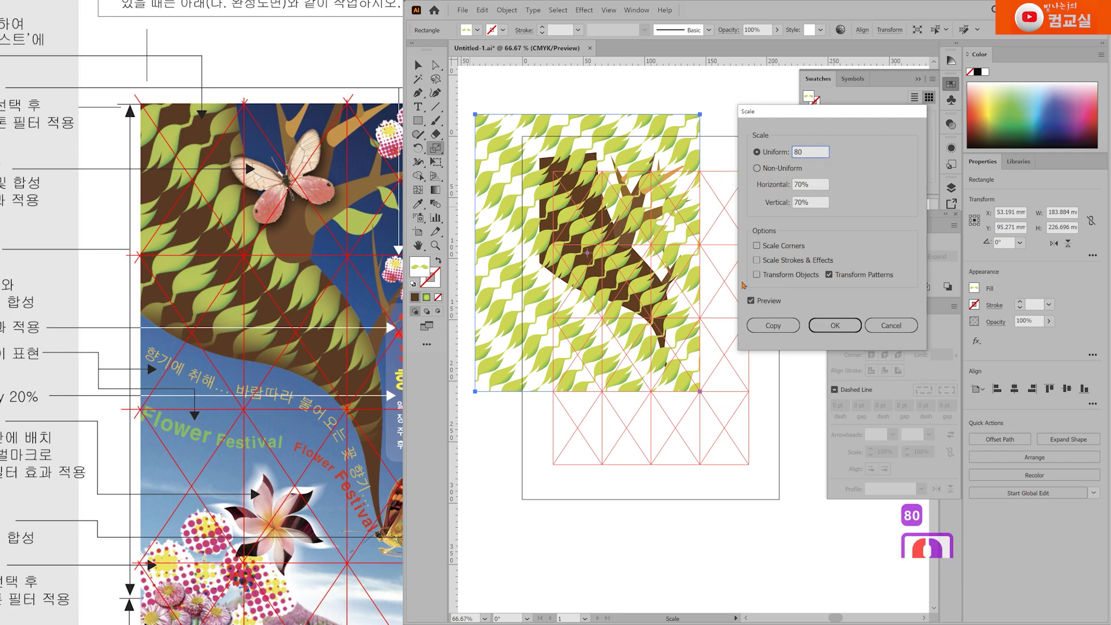
click(751, 301)
click(751, 301)
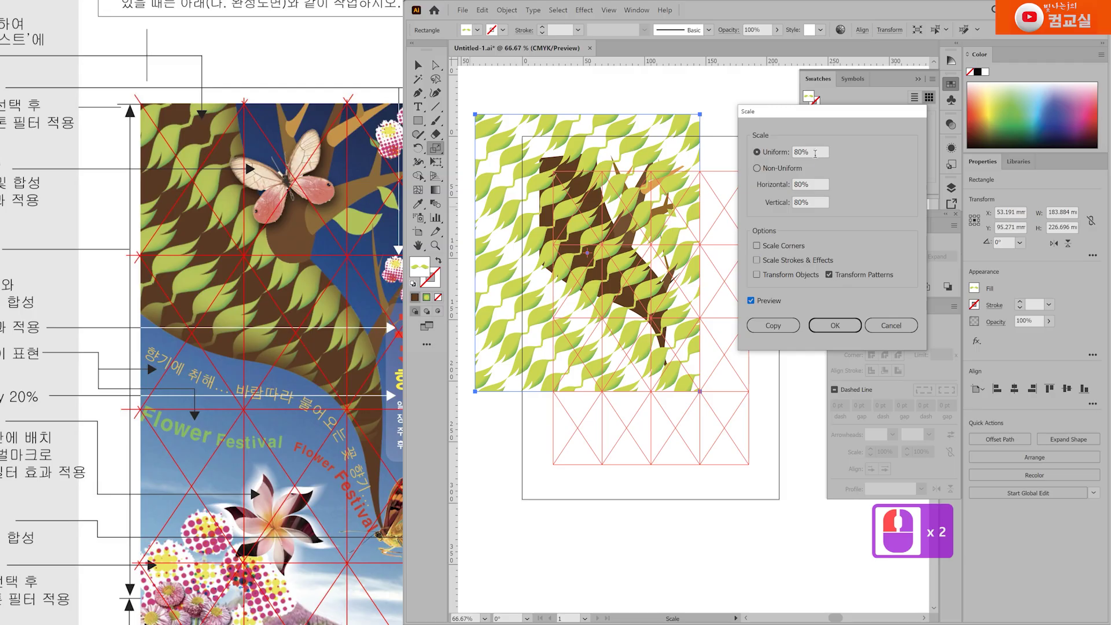
click(822, 151)
text(75)
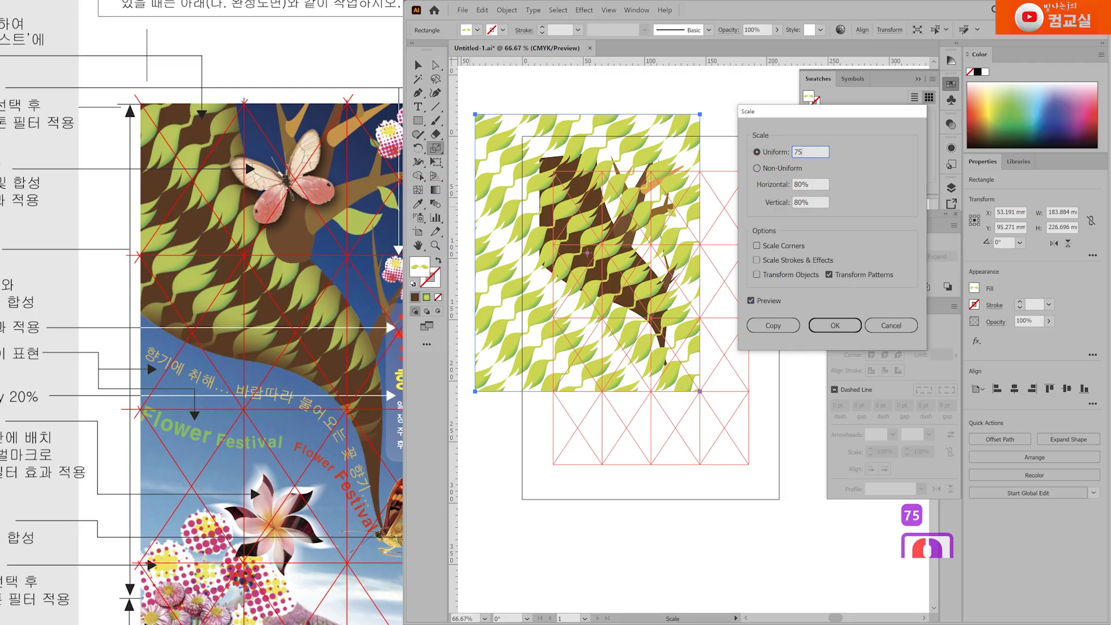
click(827, 325)
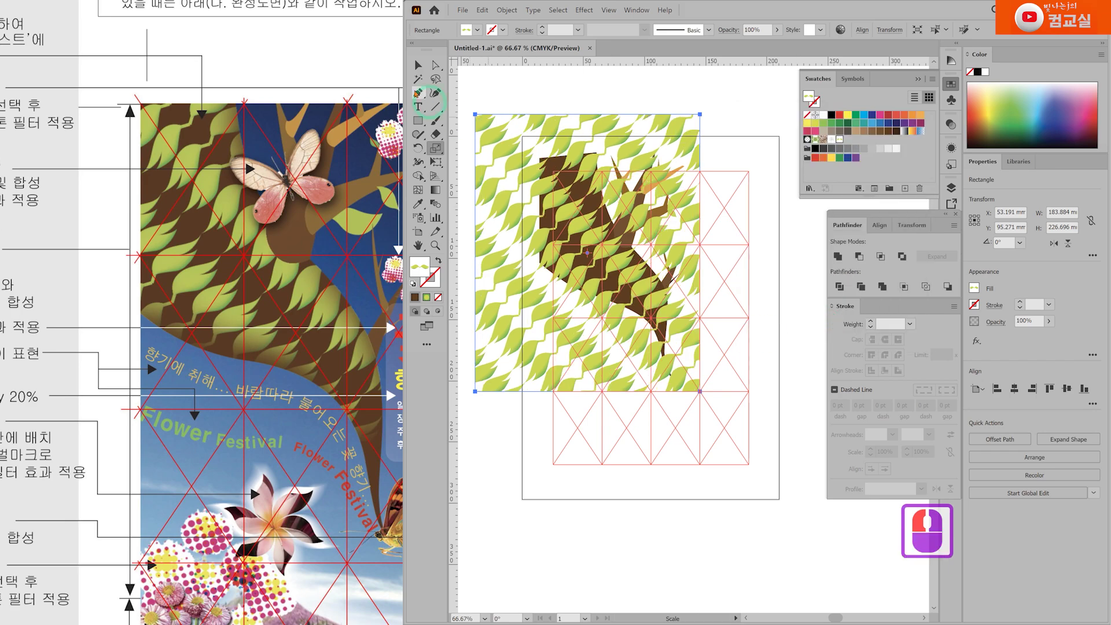
Step: Move the patterned rectangle about 52 mm right and 12 mm up to align the leaves over the trunk as in the reference
click(418, 65)
drag(223, 271, 160, 266)
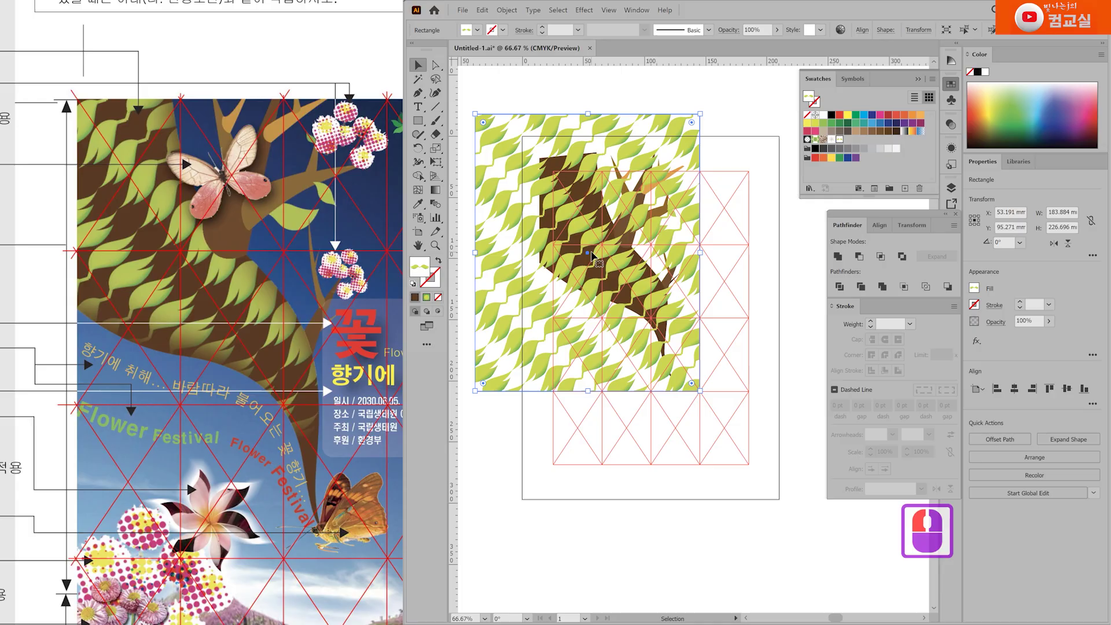
scroll(592, 254, up, 1)
drag(609, 249, 699, 228)
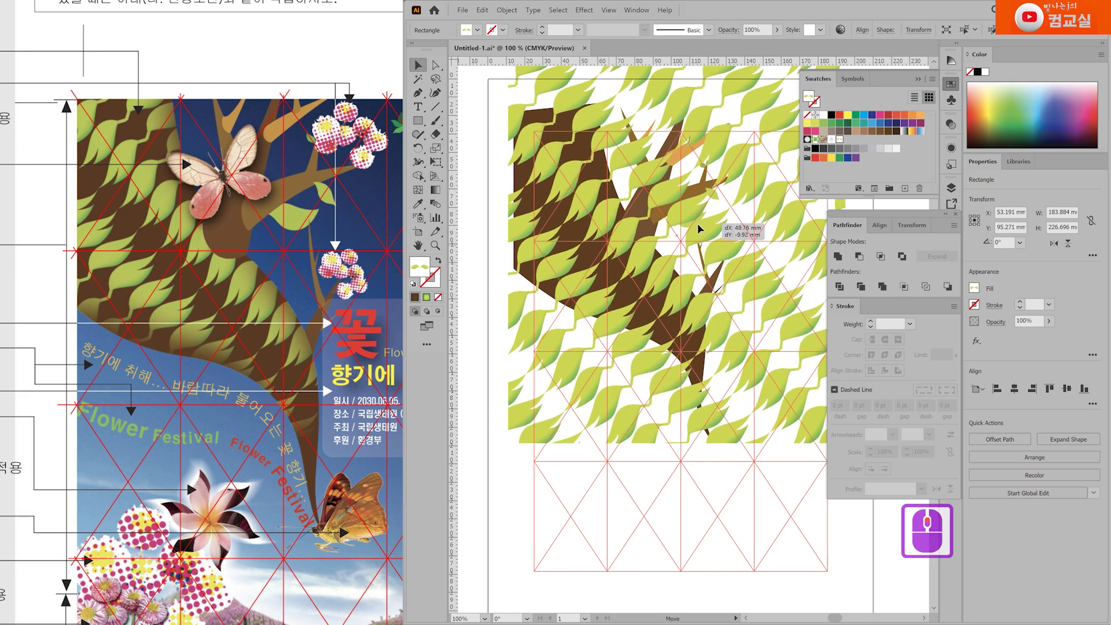
drag(699, 228, 705, 224)
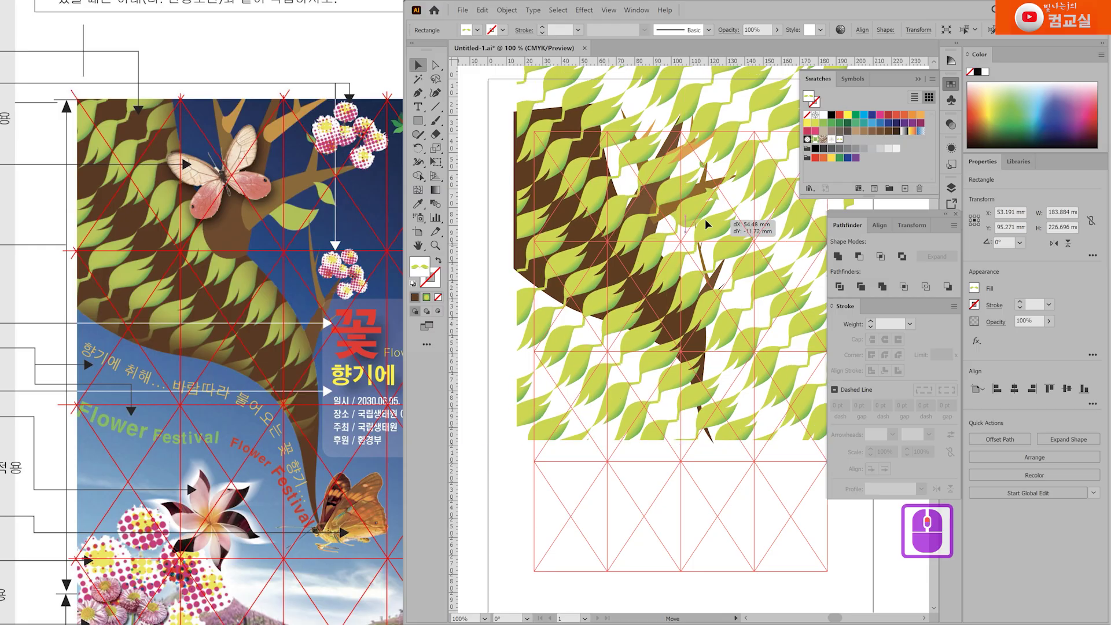
drag(706, 224, 703, 222)
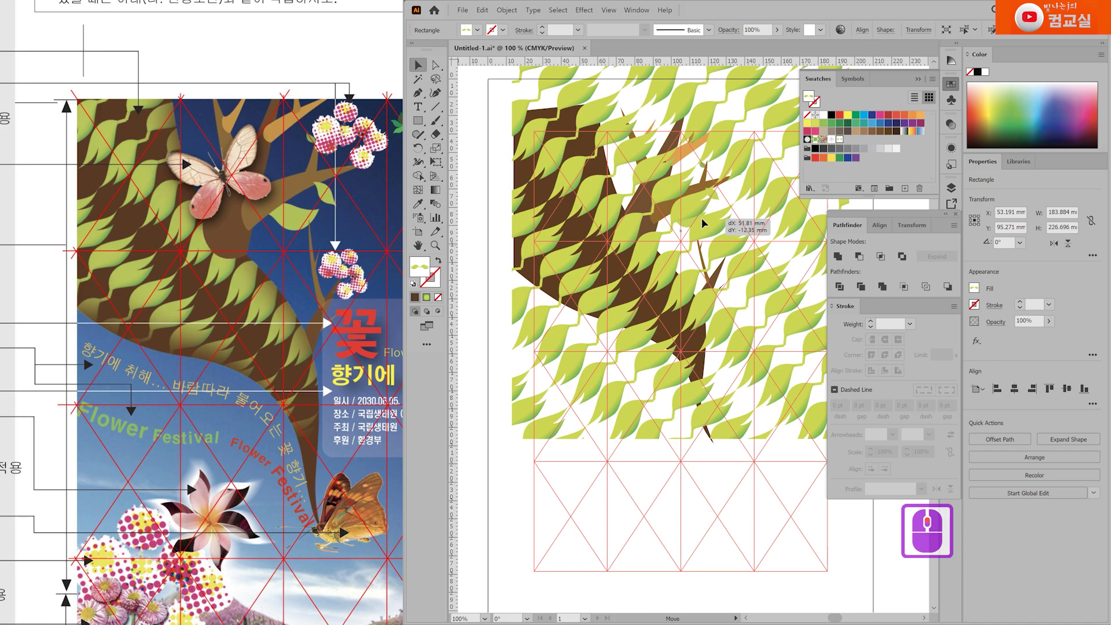
drag(703, 222, 703, 223)
key(ctrl+minus)
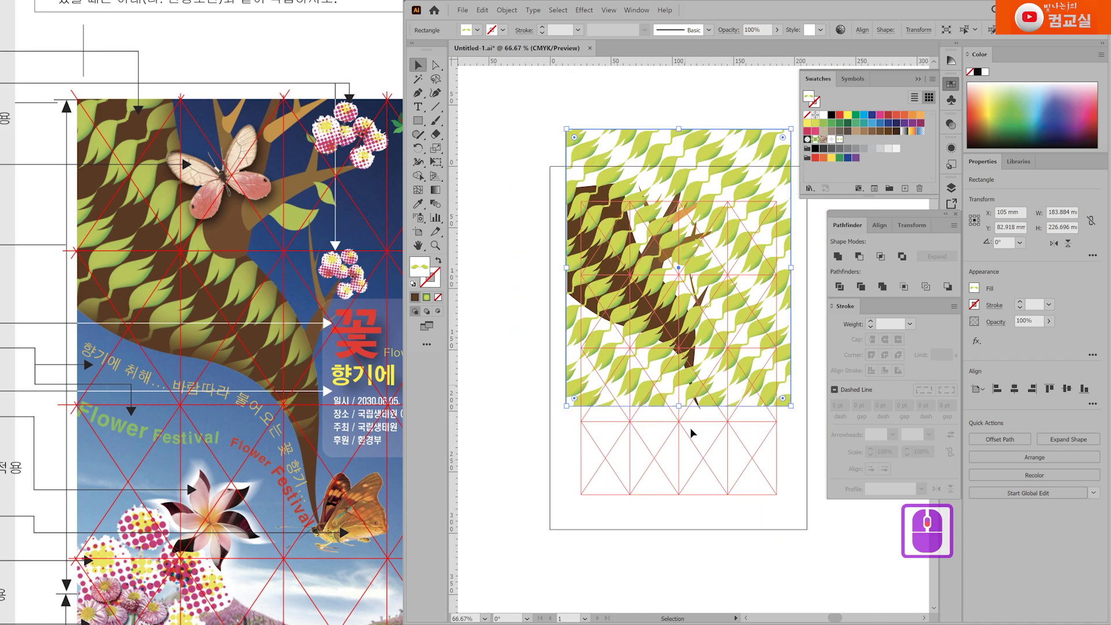
Step: Deselect the patterned rectangle and paste the copied brown trunk shape in place in front of it
click(706, 484)
drag(707, 484, 689, 451)
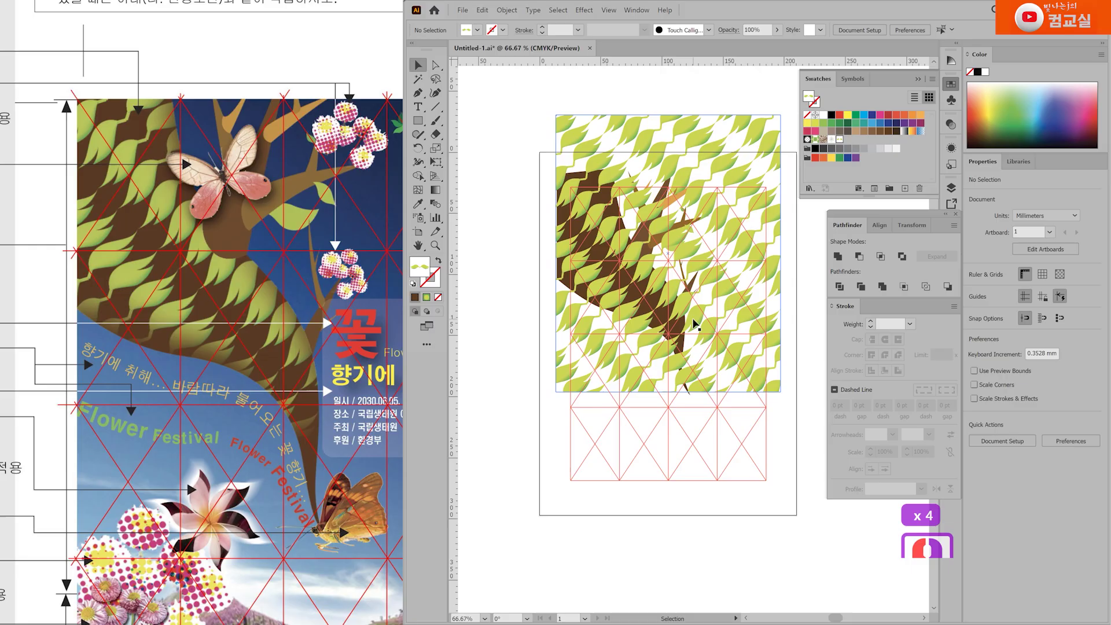
scroll(588, 246, up, 1)
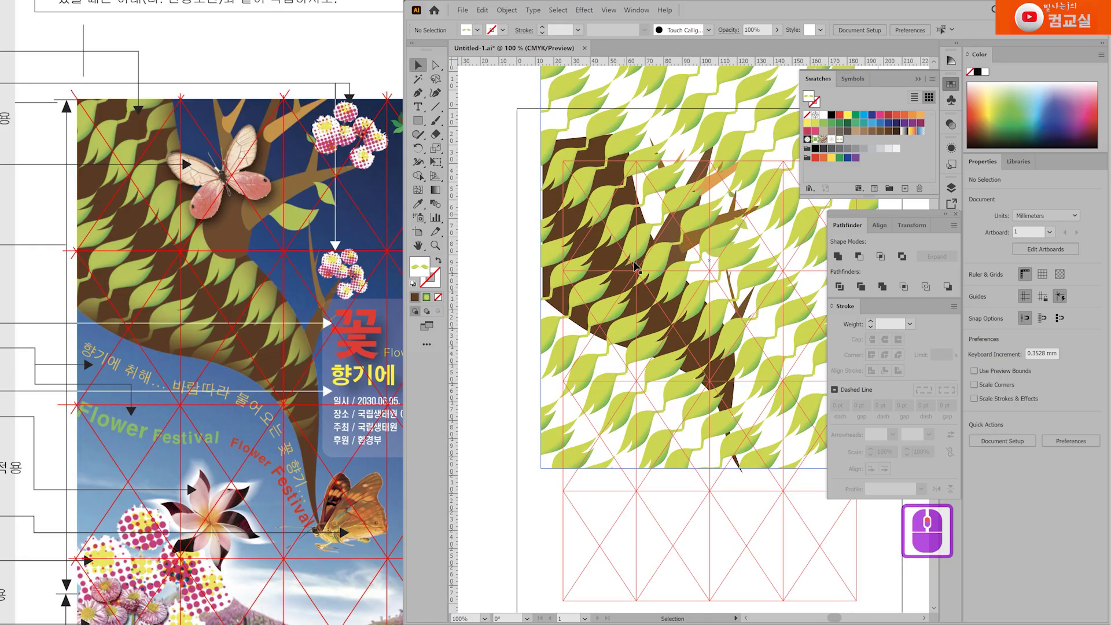
drag(652, 235, 617, 246)
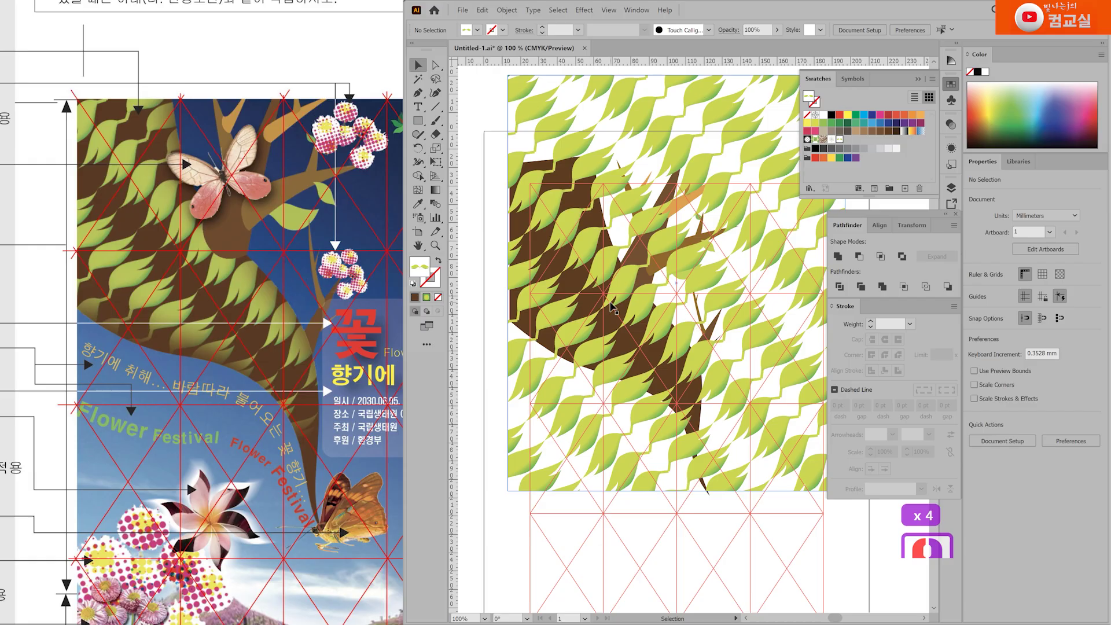
key(ctrl+f)
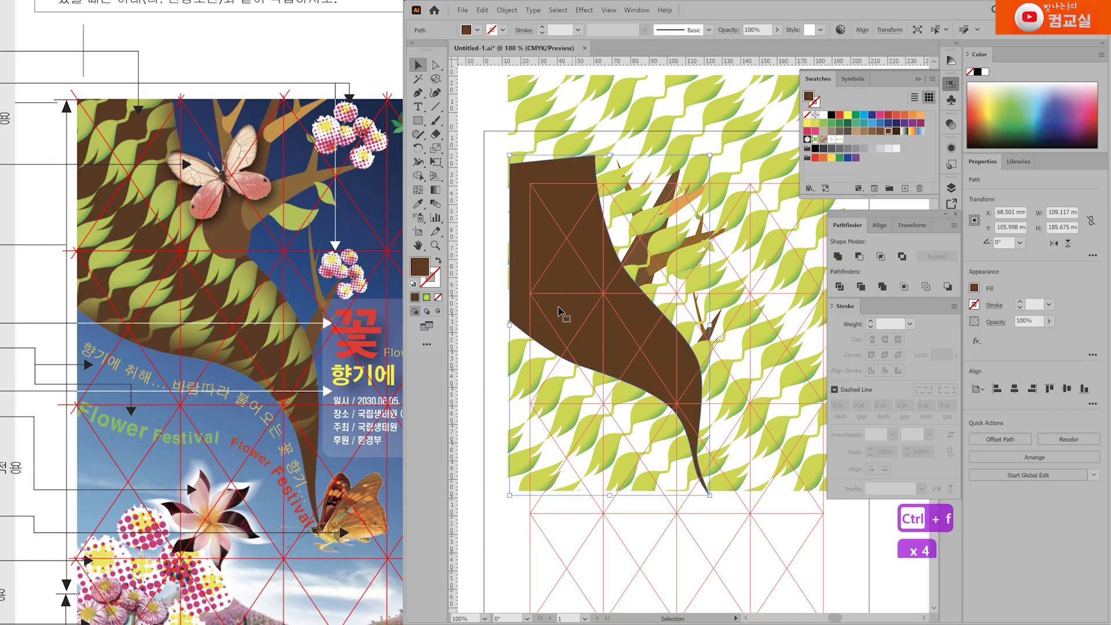
click(674, 534)
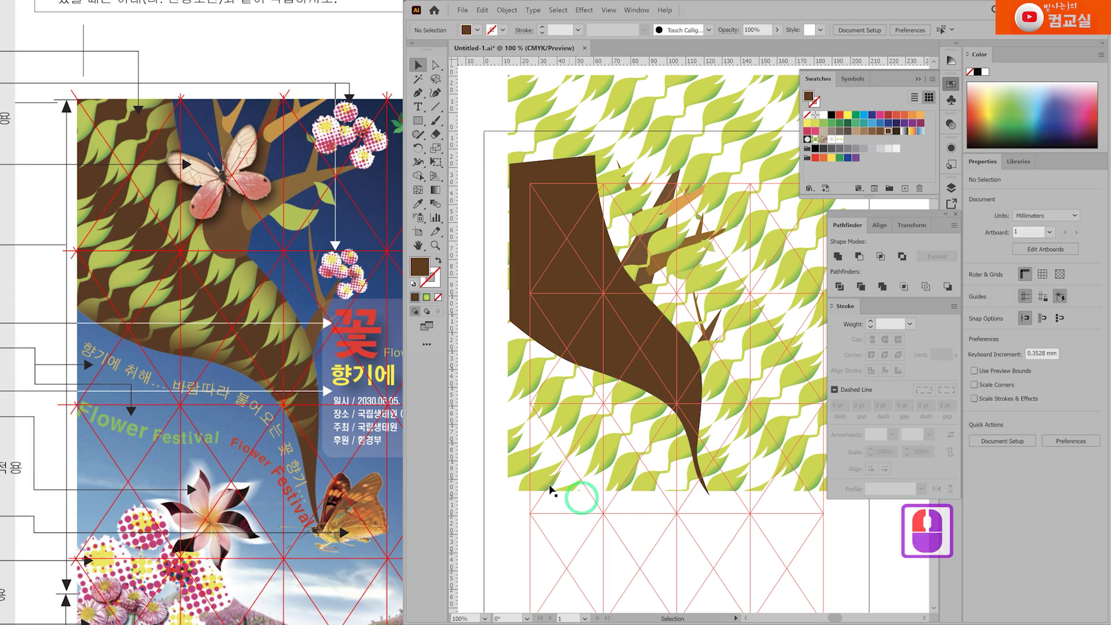
Step: Use the front trunk shape as a clipping mask for the leaf-patterned rectangle
click(574, 276)
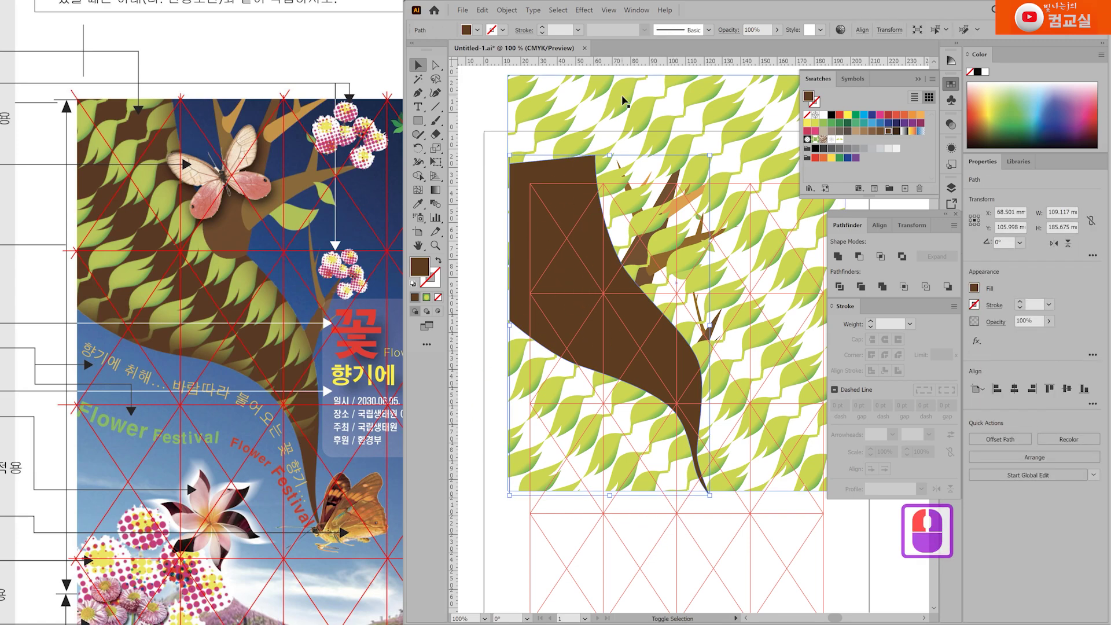
shift+click(602, 98)
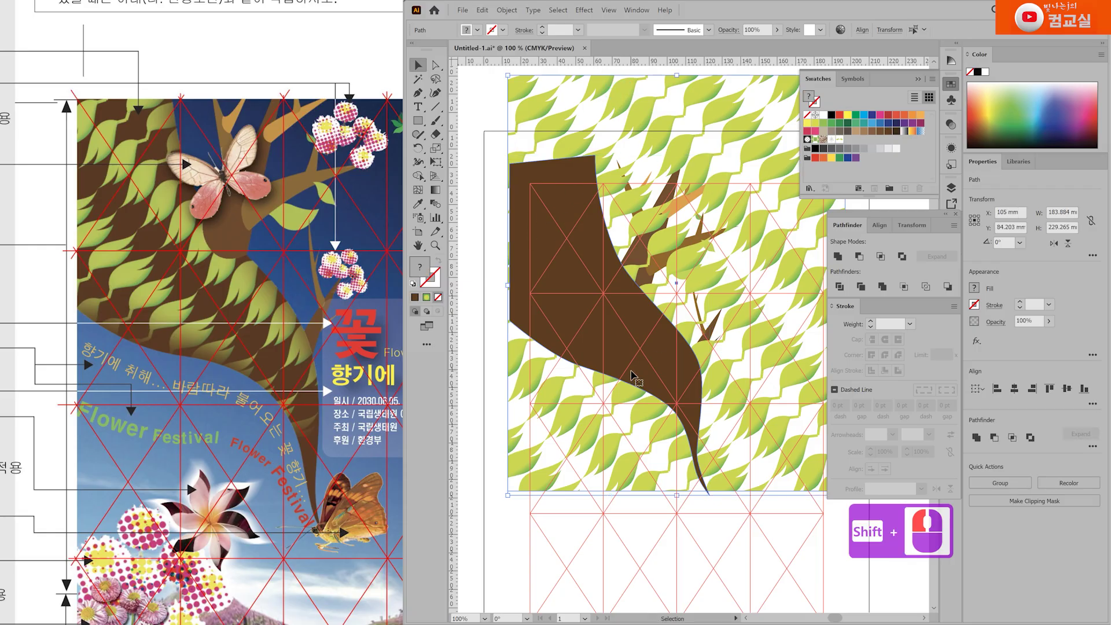
right_click(553, 198)
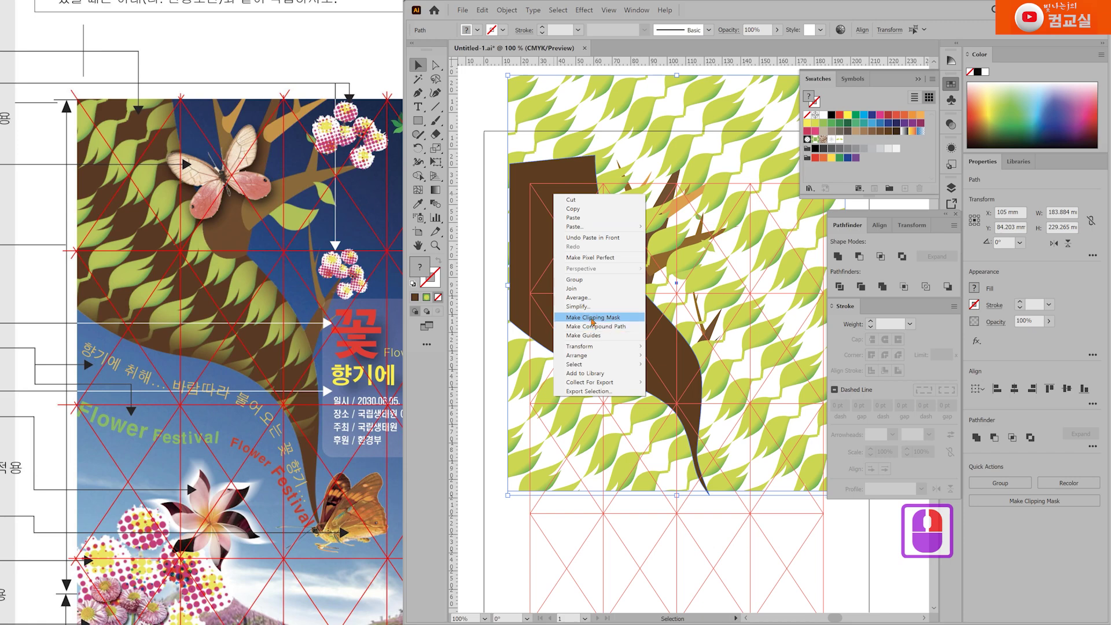
click(591, 323)
click(789, 600)
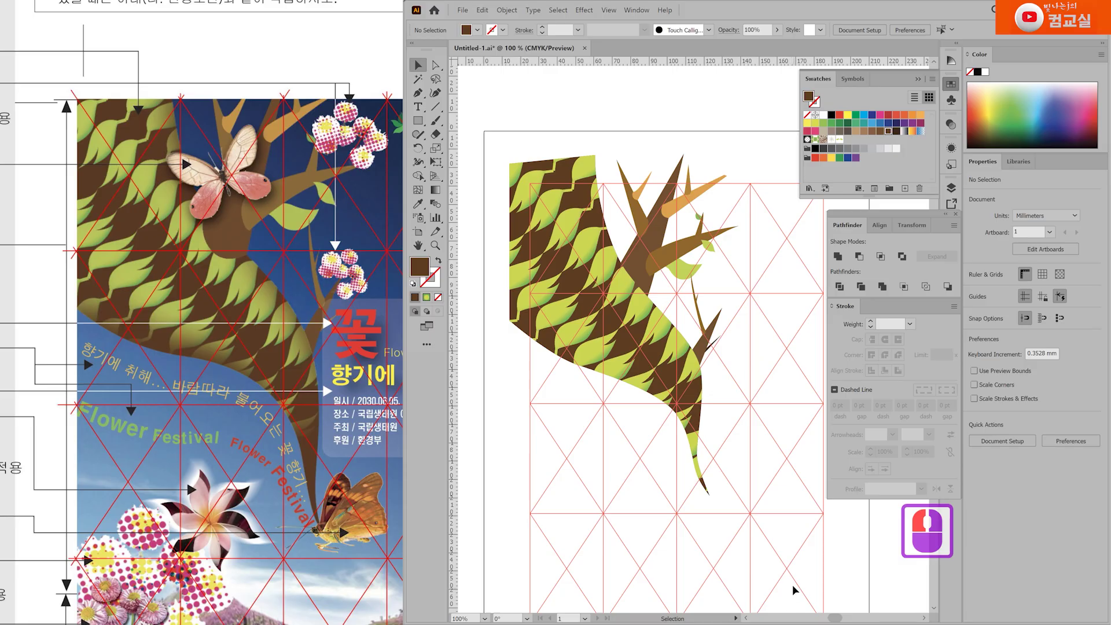
Step: Examine the leaf layout and shading along the trunk in the reference artwork against the clipped trunk
scroll(727, 486, down, 5)
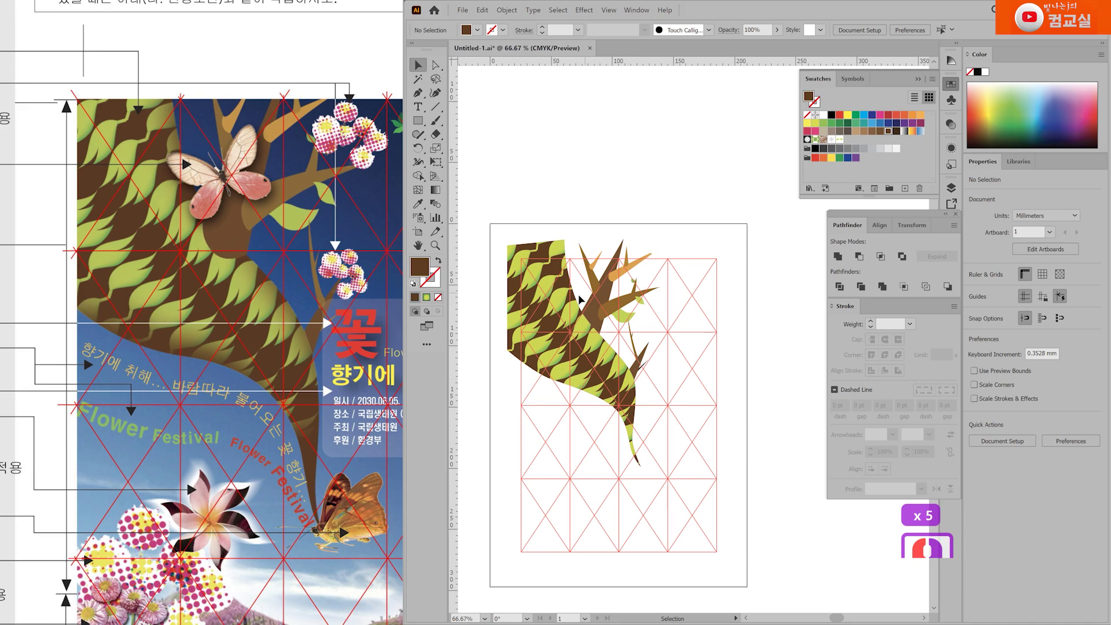
click(49, 310)
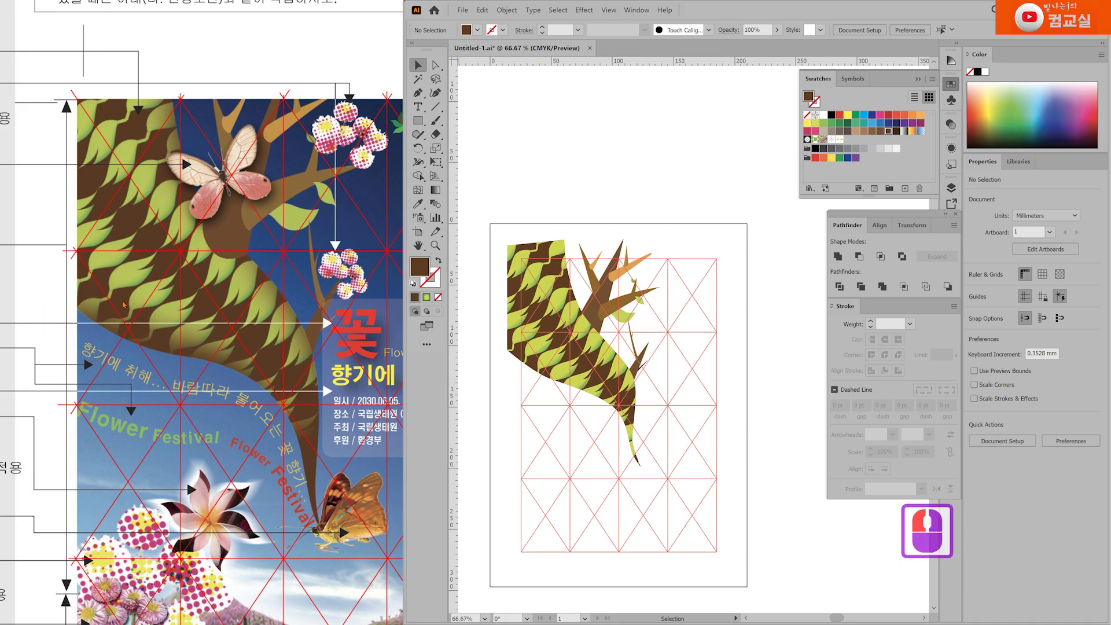
scroll(133, 319, up, 2)
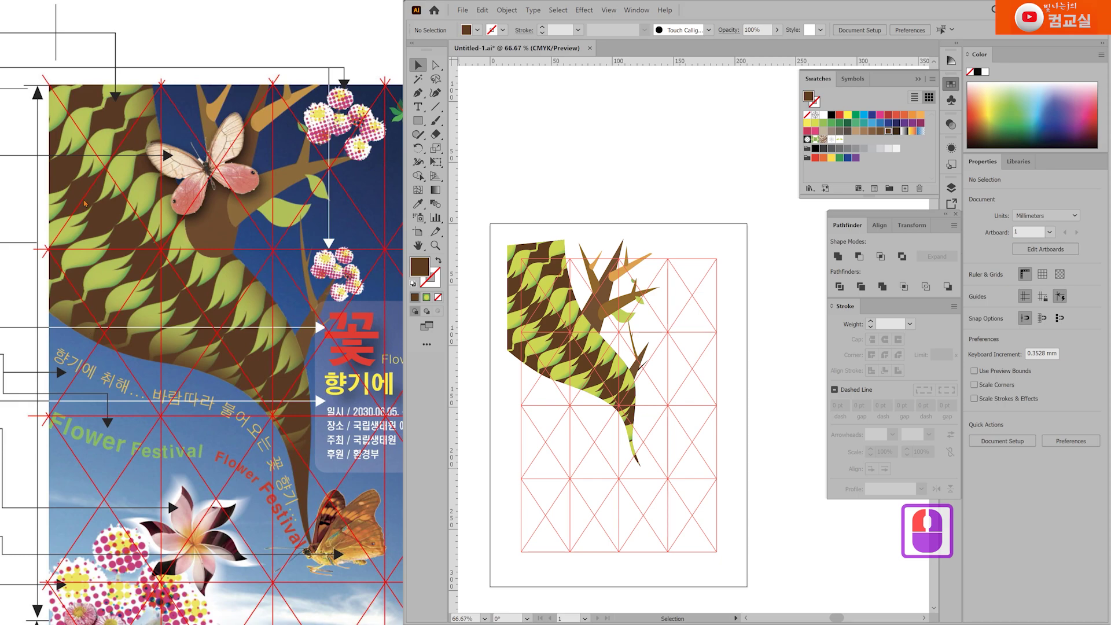
drag(160, 281, 129, 297)
double_click(176, 238)
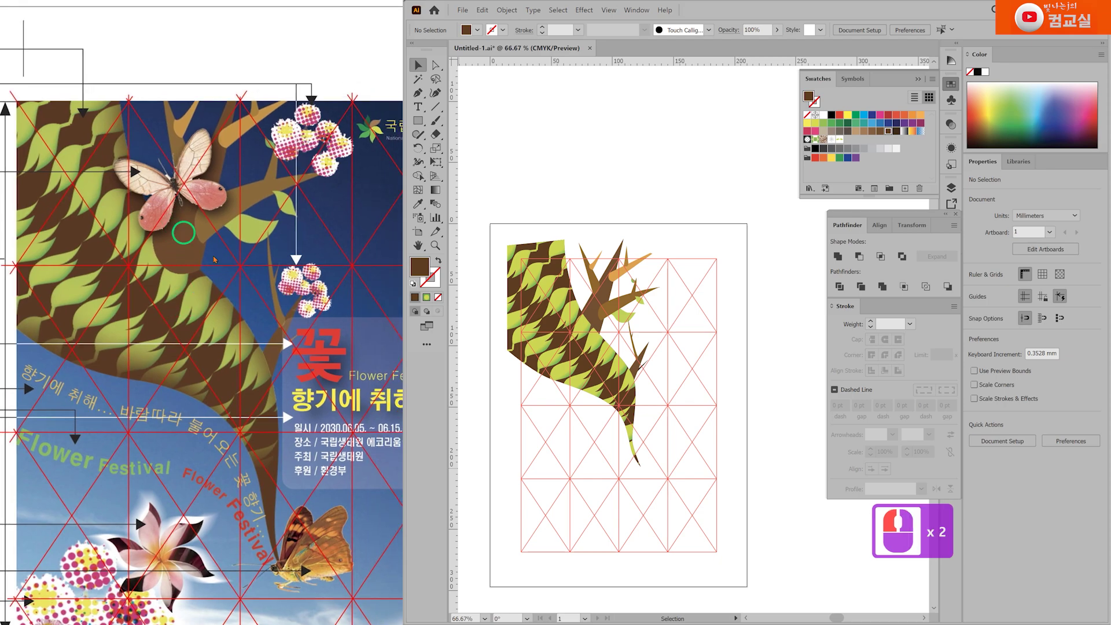
click(177, 254)
click(177, 254)
drag(243, 386, 214, 382)
click(162, 242)
click(149, 244)
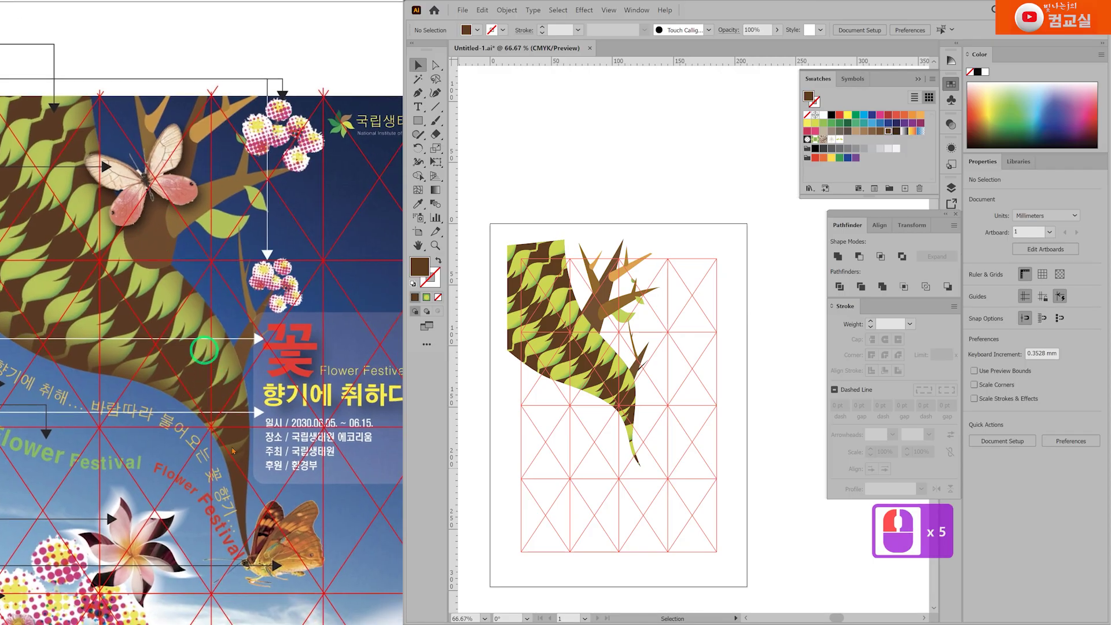
click(246, 359)
Step: Group the leaf-patterned trunk pieces into one object and move the group down and left, clear of the branches
click(656, 451)
scroll(570, 427, up, 1)
drag(560, 405, 523, 317)
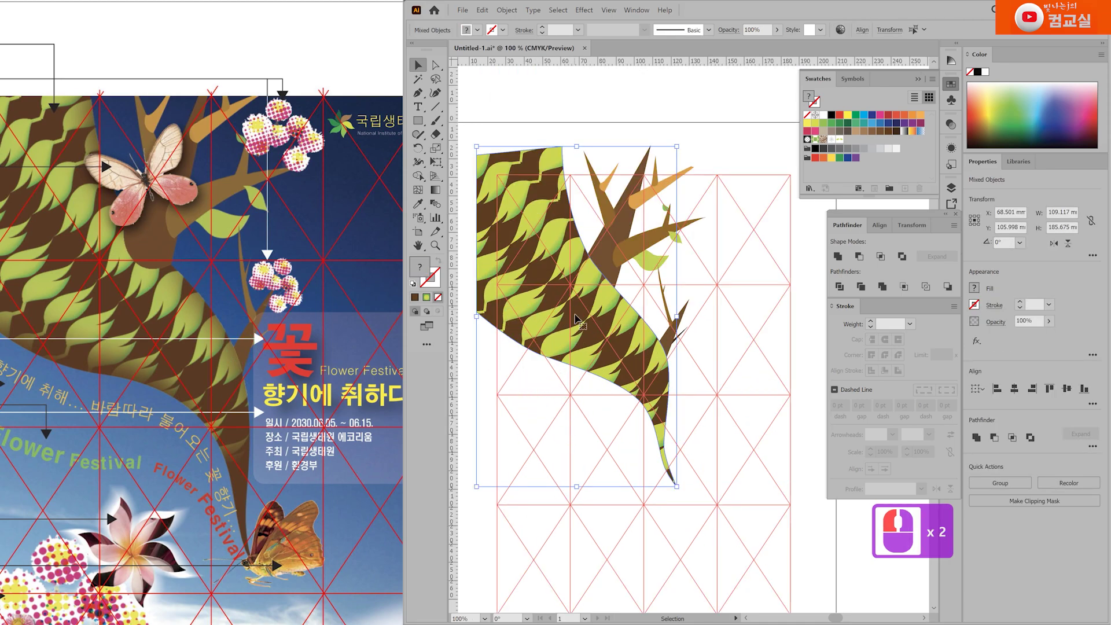
key(ctrl+g)
drag(571, 348, 544, 434)
click(713, 604)
Step: Move the small lower branch down and right so it stands apart from the upper branches
click(697, 354)
click(666, 350)
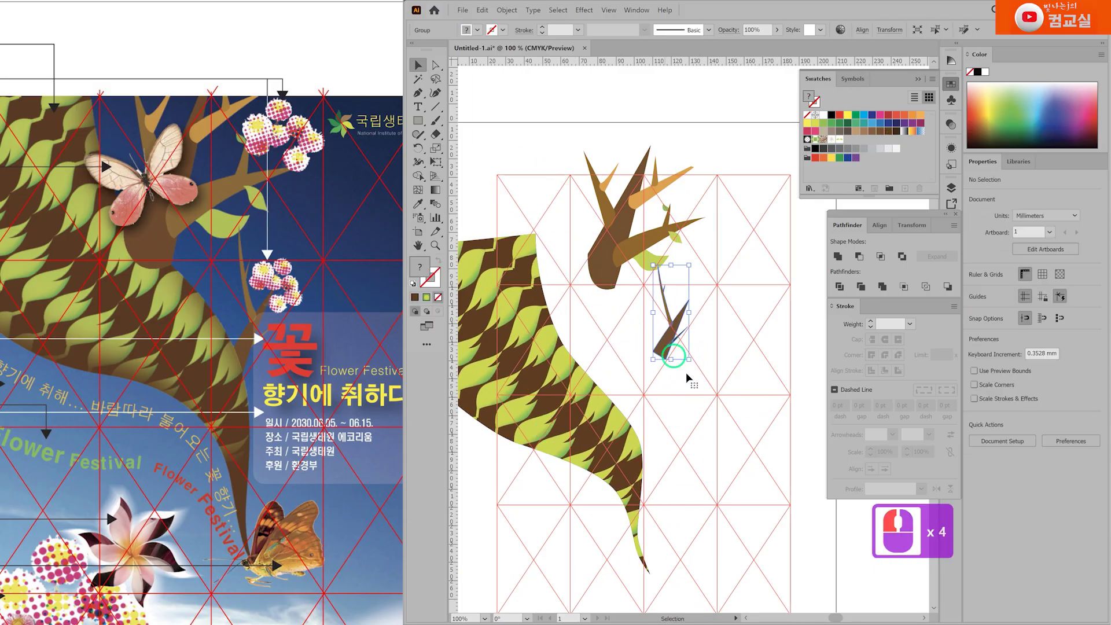
drag(665, 350, 694, 371)
click(771, 453)
scroll(749, 310, up, 2)
scroll(749, 310, right, 1)
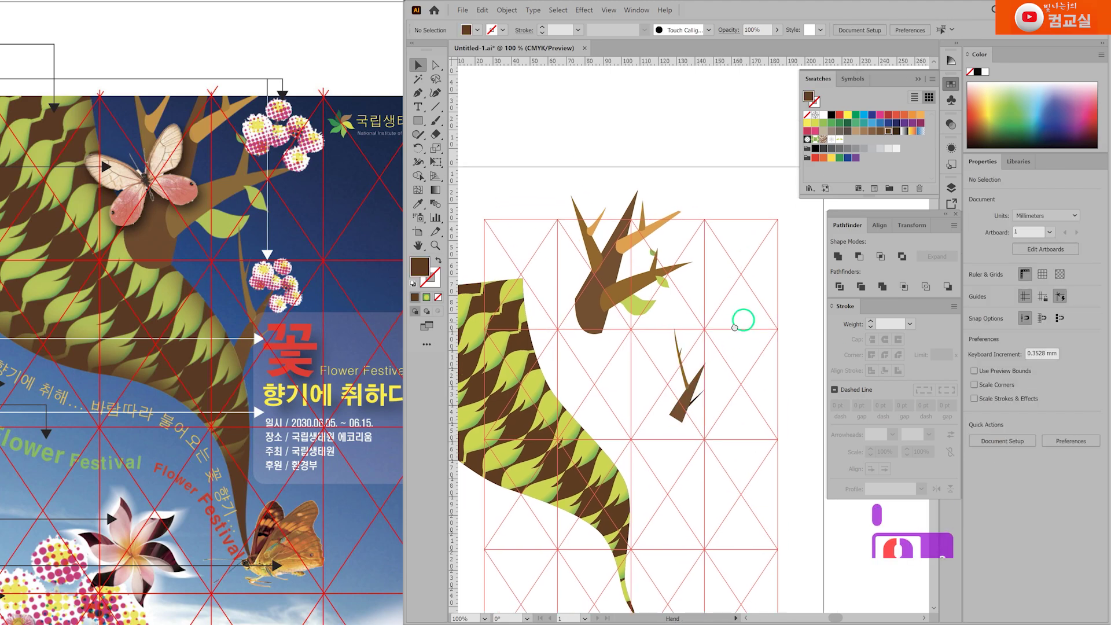
Step: Group the upper branches with their leaves and move the group about 3.5 mm right and 14 mm up
drag(560, 236, 657, 312)
key(ctrl+g)
click(601, 267)
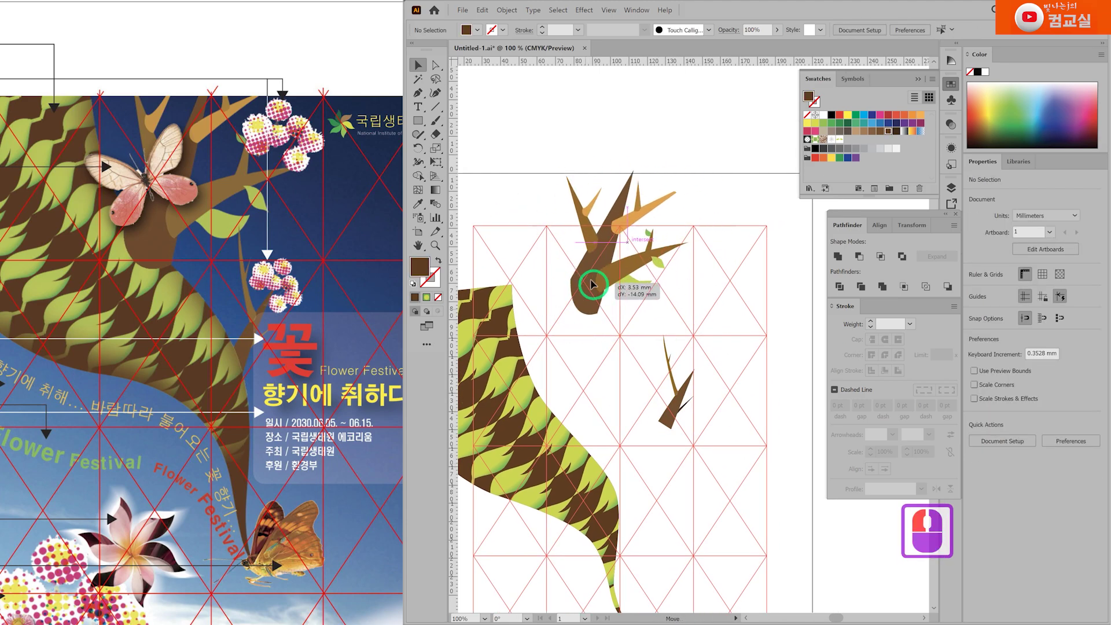
click(660, 425)
click(738, 547)
drag(706, 520, 746, 466)
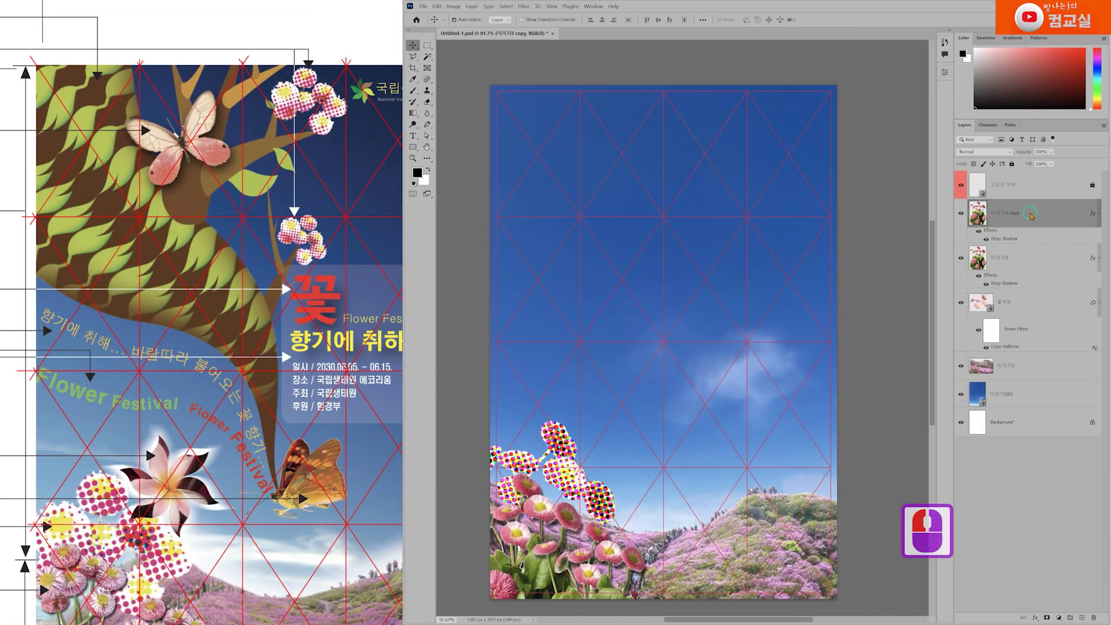
Step: Switch to Photoshop and paste the copied leaf-patterned trunk as a Smart Object above the topmost flower image copy layer
click(1030, 212)
key(ctrl+v)
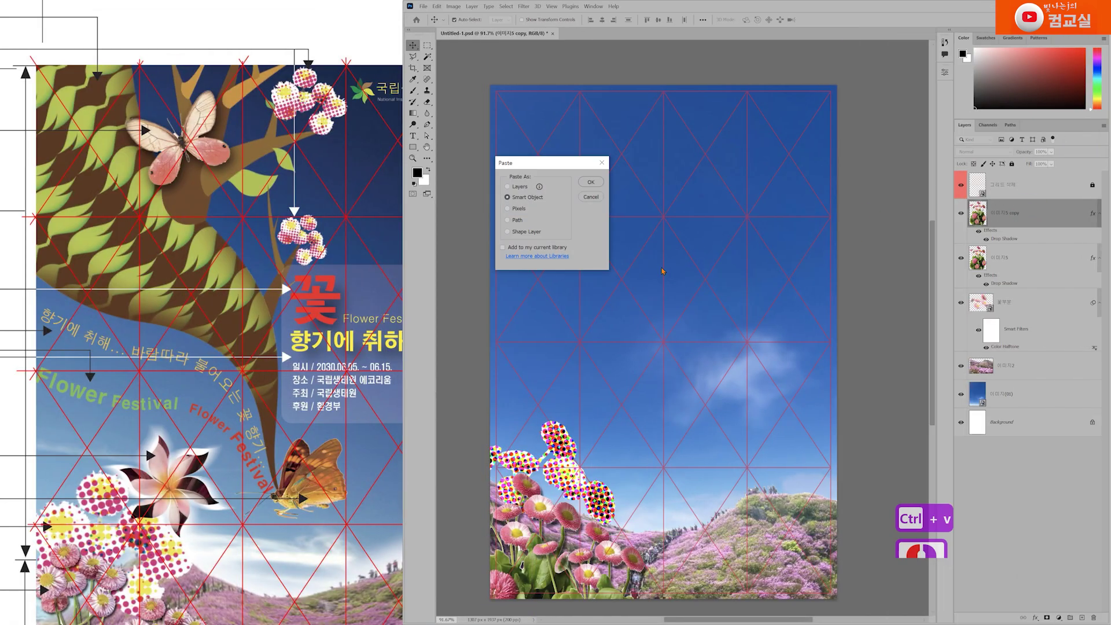
key(Return)
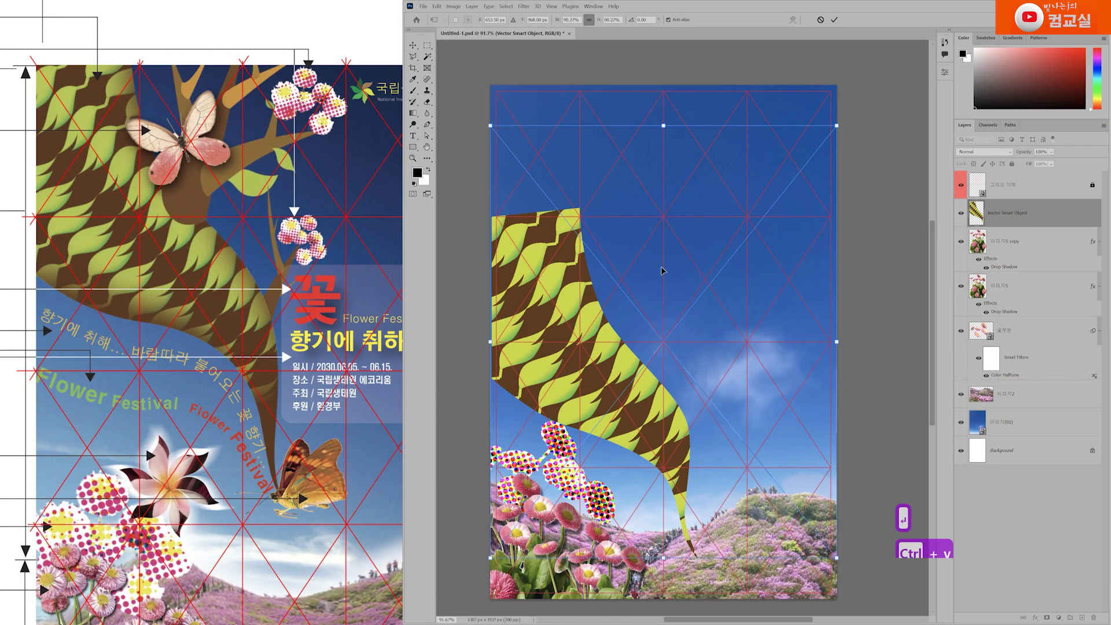
key(Return)
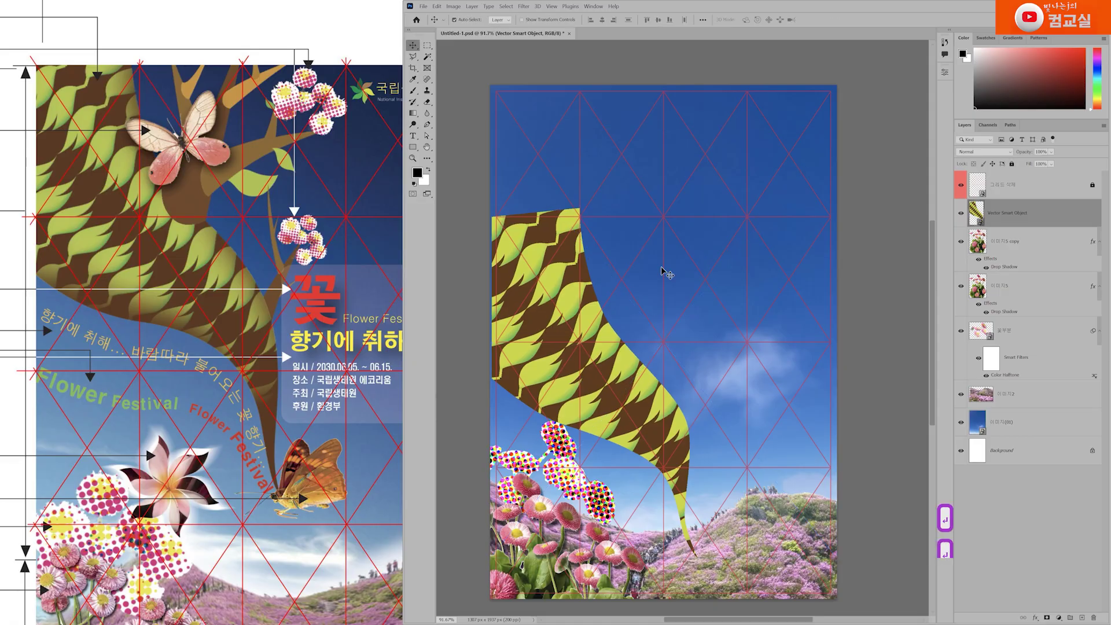
Step: Paste the small lower branch and the upper branches as two separate Smart Objects above the trunk layer
key(ctrl+v)
click(589, 183)
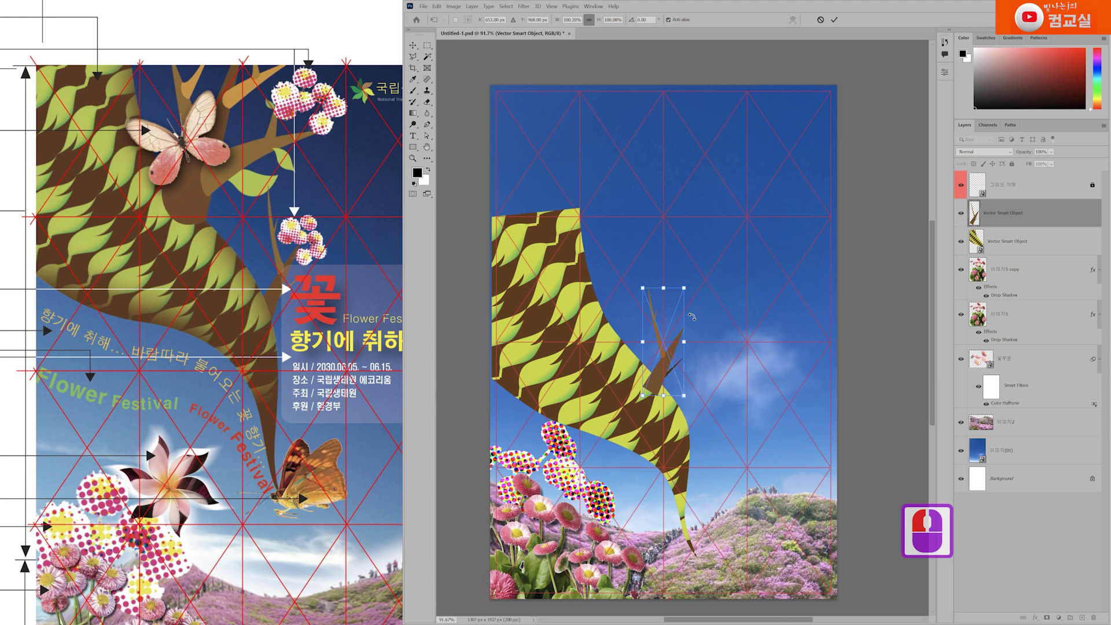
double_click(683, 322)
alt+click(649, 285)
key(ctrl+v)
click(590, 183)
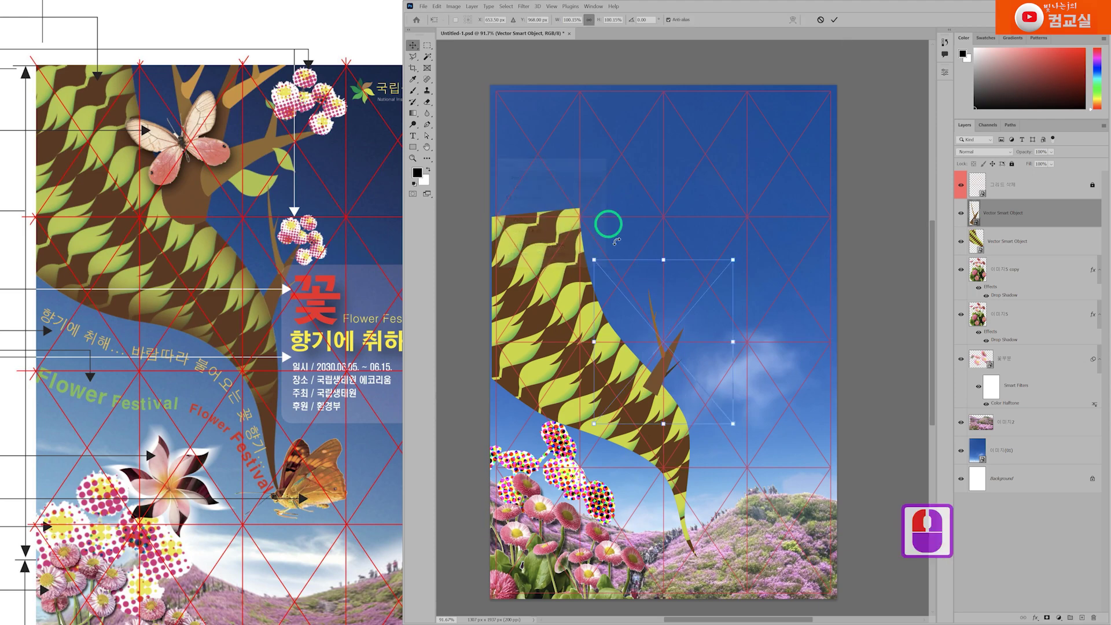
key(Return)
Step: Move the upper branches, the small branch and the trunk up so the trunk starts at the poster's top-left corner
drag(641, 348, 642, 105)
drag(662, 375, 677, 231)
drag(579, 400, 582, 275)
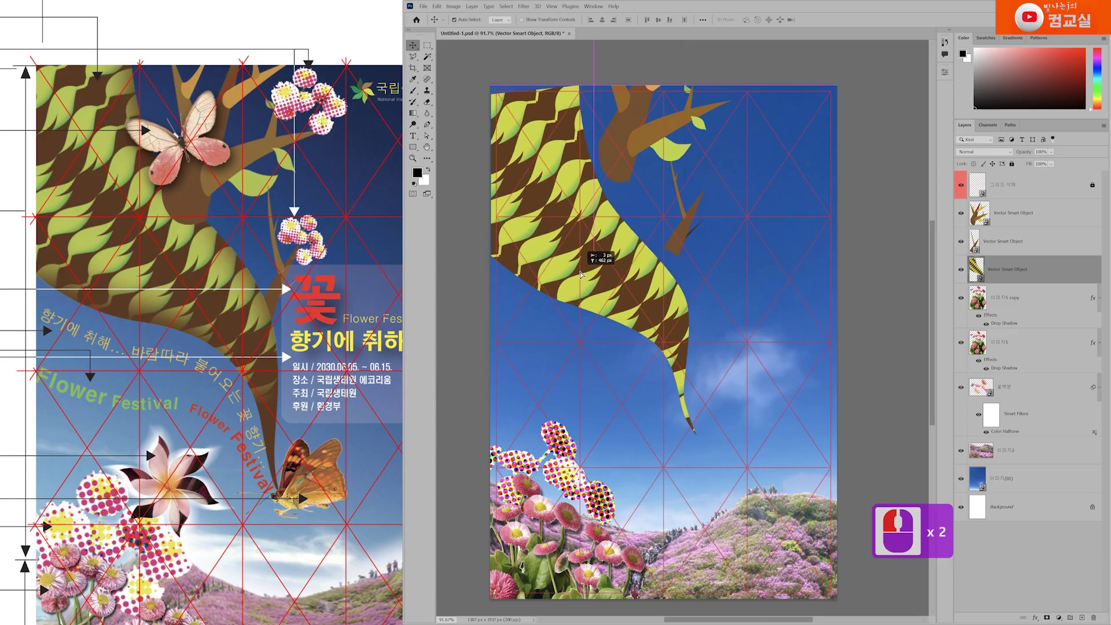
drag(582, 275, 582, 275)
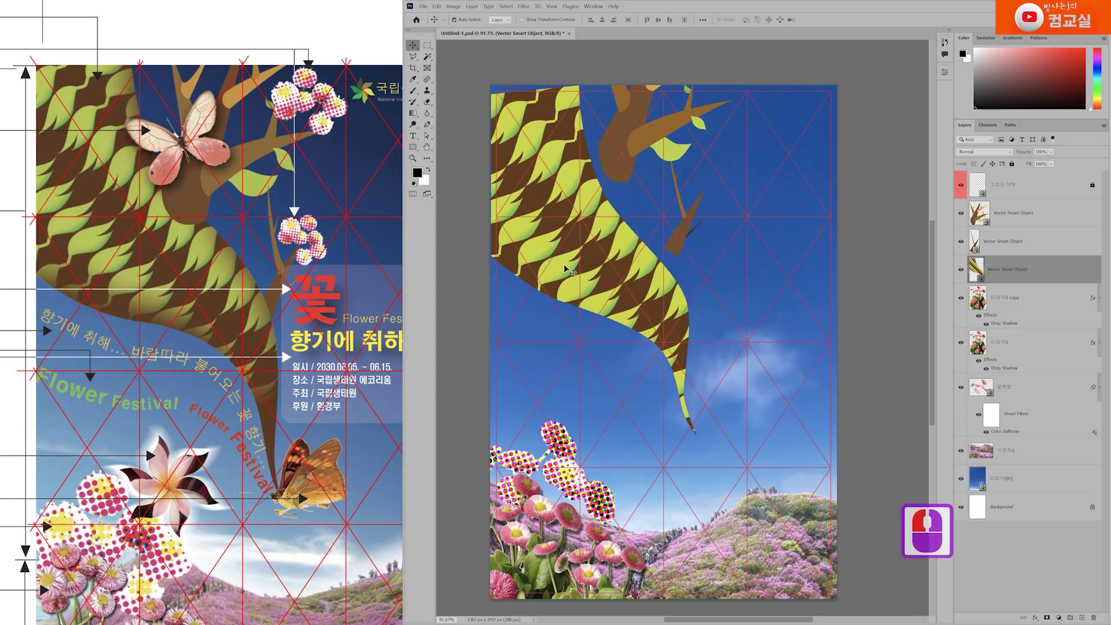
Step: Transform the trunk layer, scaling it to about 94% and aligning it with the grid as in the reference
scroll(534, 234, up, 1)
mouse_move(628, 310)
mouse_down()
mouse_move(622, 300)
mouse_move(634, 307)
mouse_up()
key(ctrl+t)
drag(489, 225, 469, 223)
drag(604, 282, 609, 276)
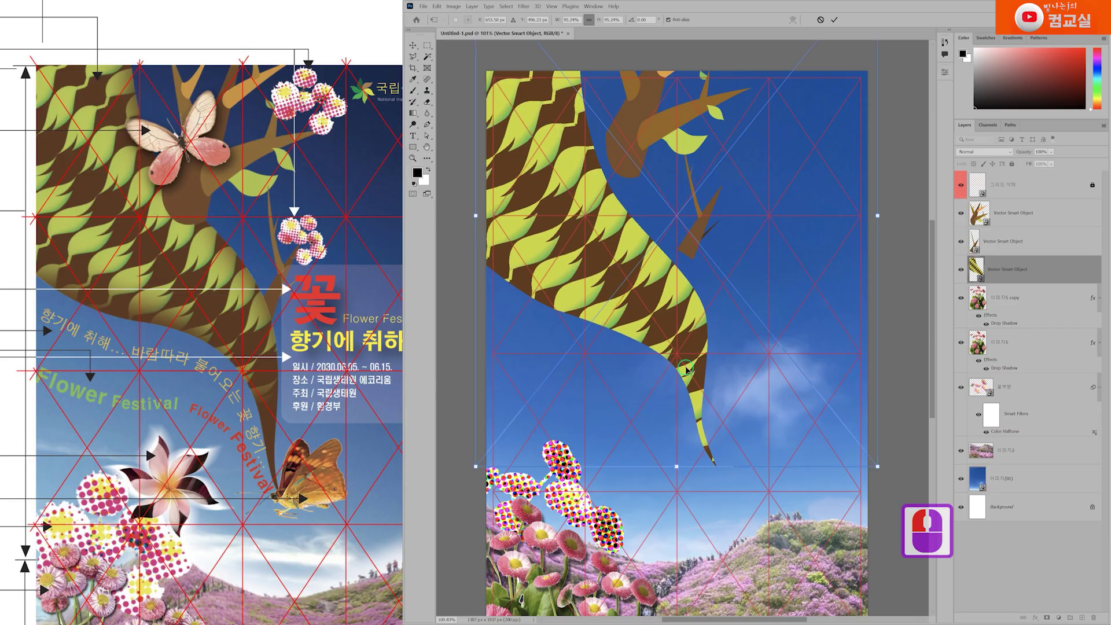
drag(878, 215, 874, 213)
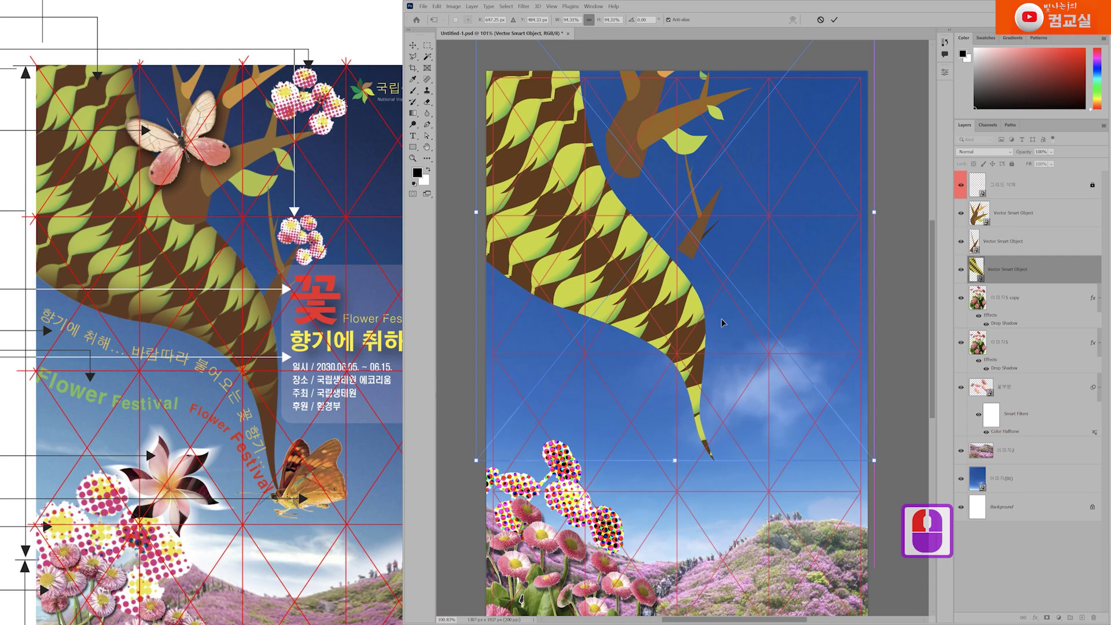
key(Return)
key(Return)
Step: Rename the trunk's Smart Object layer as 1번영역
drag(630, 185, 647, 294)
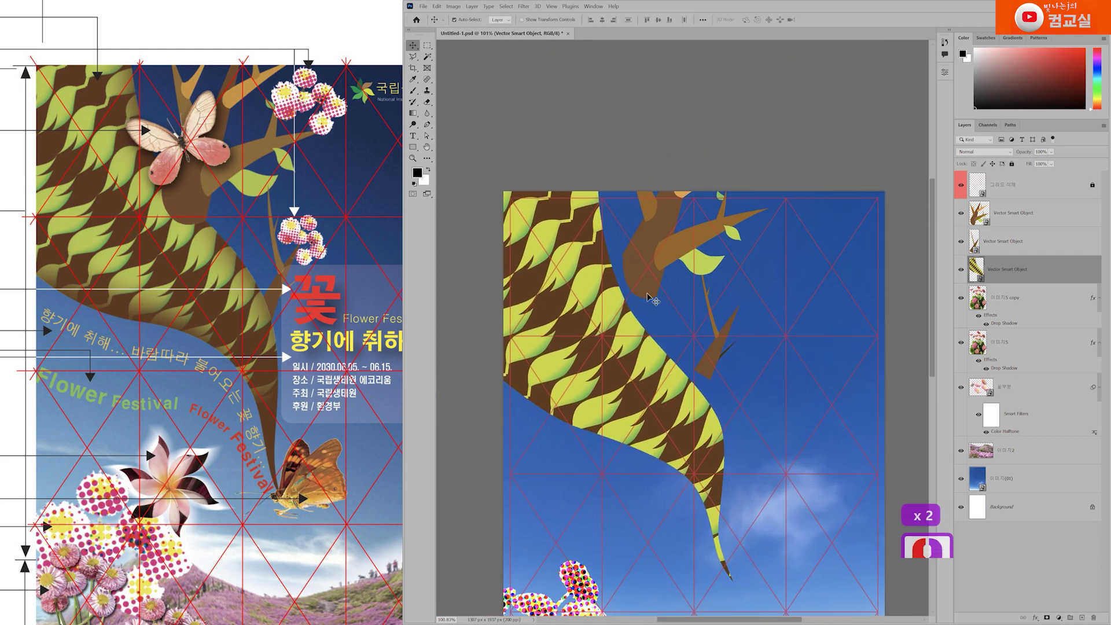
double_click(1011, 268)
text(1번영역)
key(Return)
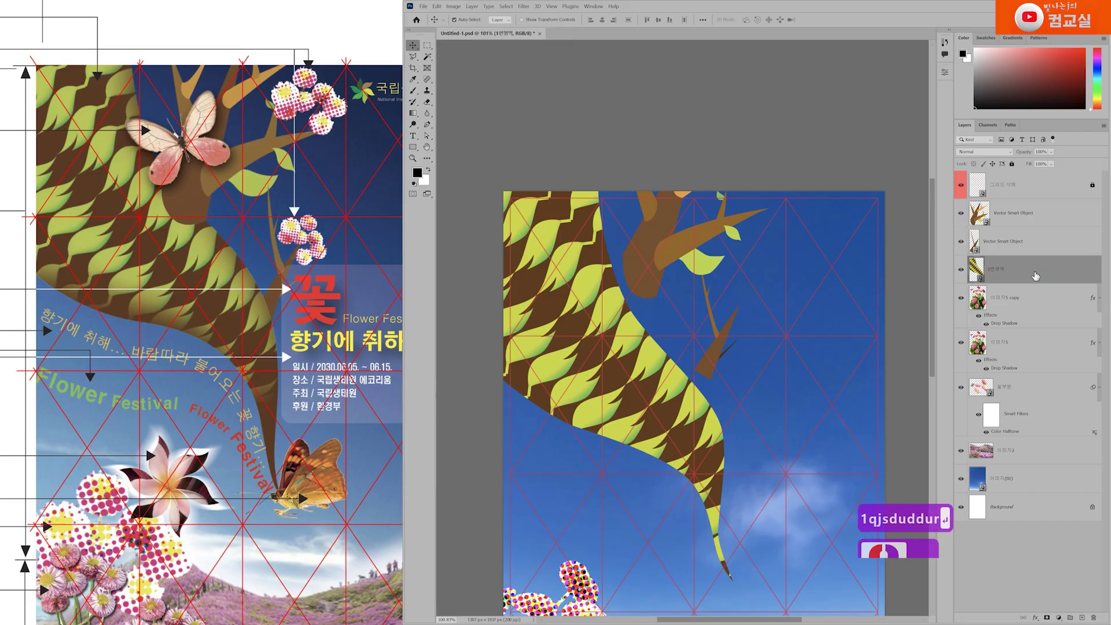
Step: Move the small branch layer below 1번영역 and reposition the branch so its base tucks behind the trunk's right edge
shift+click(1024, 243)
drag(1016, 242, 1030, 281)
scroll(710, 368, up, 2)
drag(700, 373, 716, 433)
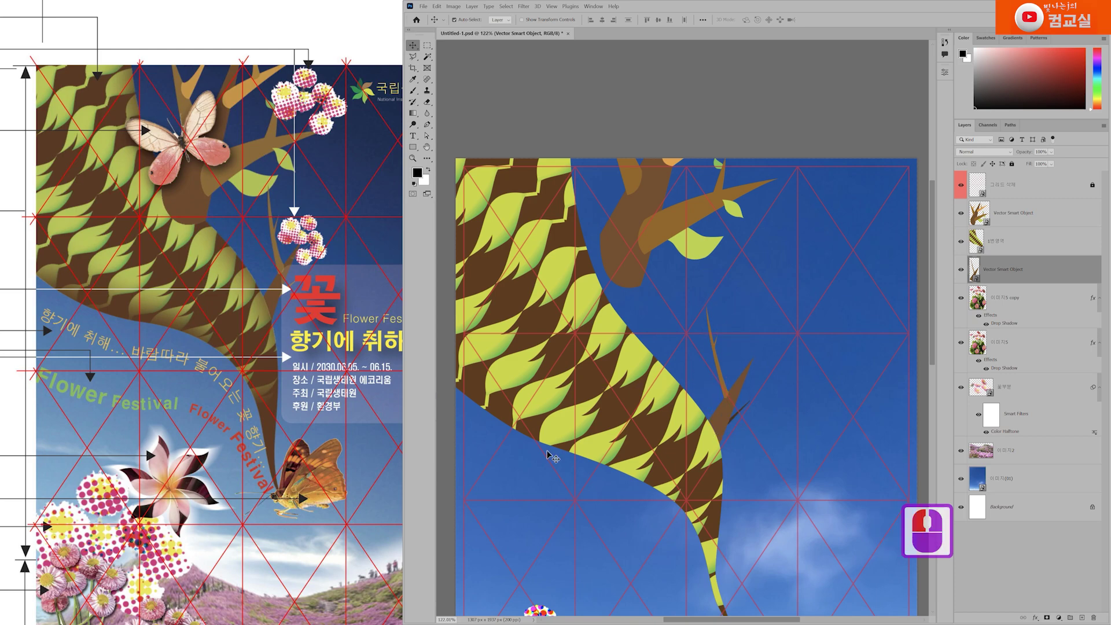
Step: Move the upper branches down onto the trunk's right edge, fine-tuning their position with 6 px up and 3 px left nudges
click(1014, 223)
double_click(978, 220)
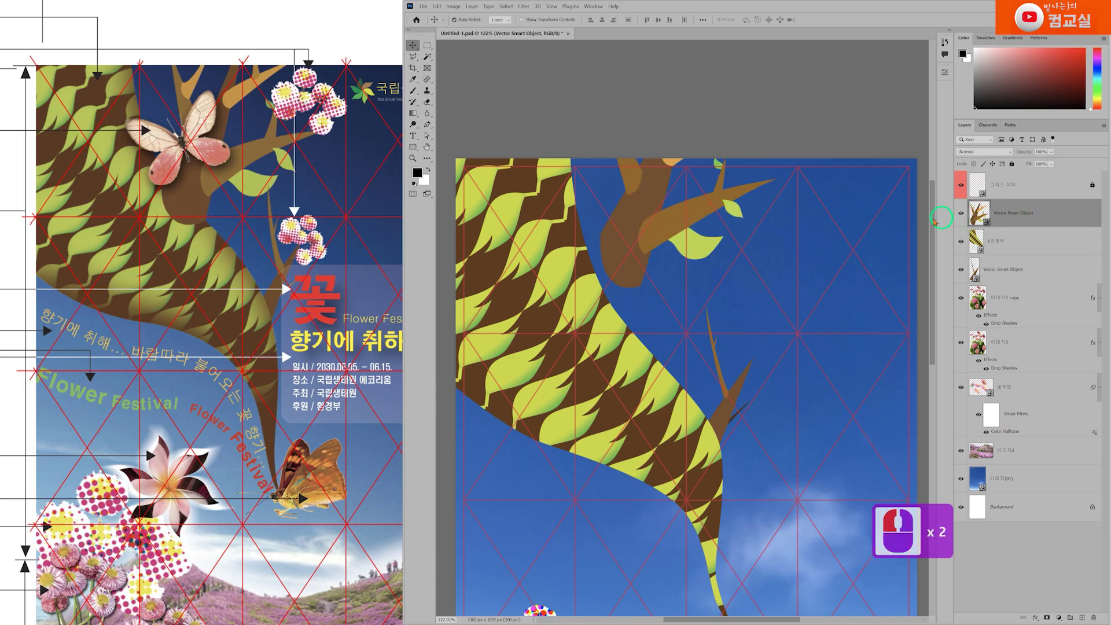
drag(649, 191, 647, 247)
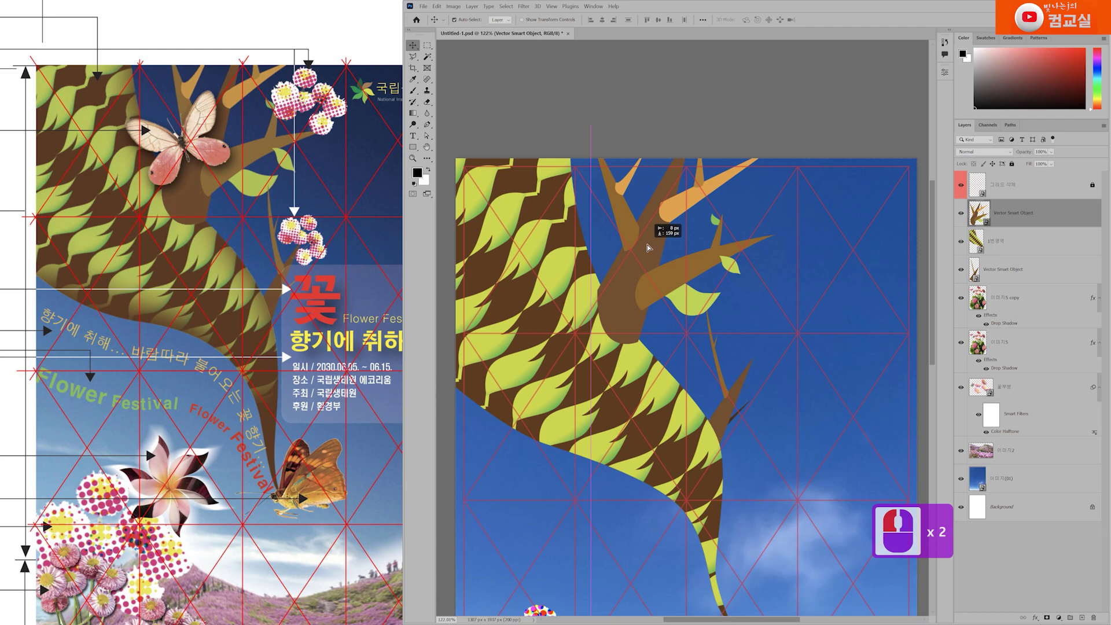
drag(647, 247, 651, 250)
key(Up)
key(Up)
key(Up)
key(Left)
key(Left)
key(Left)
key(Up)
key(Up)
key(Up)
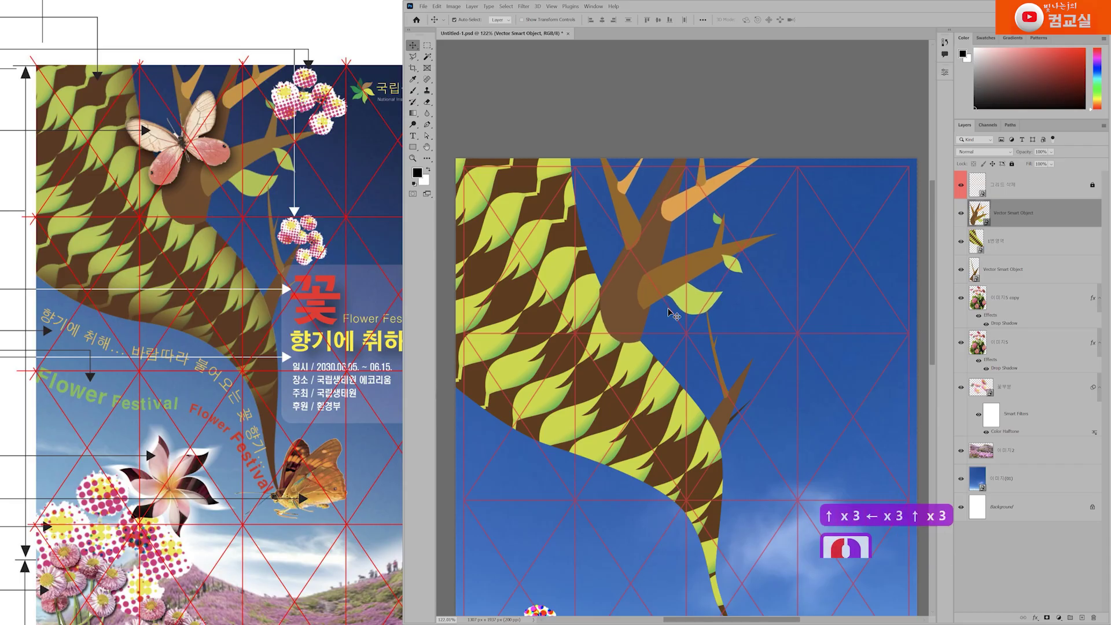
Step: Select the small branch layer and hide and show it to examine where its tip meets the large leaf
scroll(668, 309, up, 5)
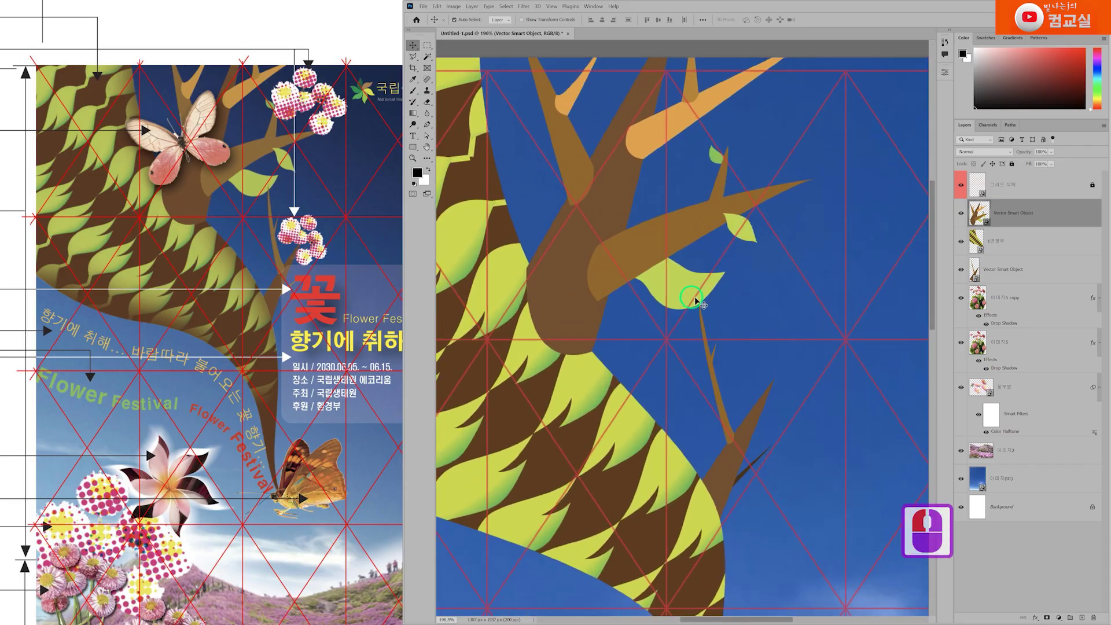
double_click(692, 300)
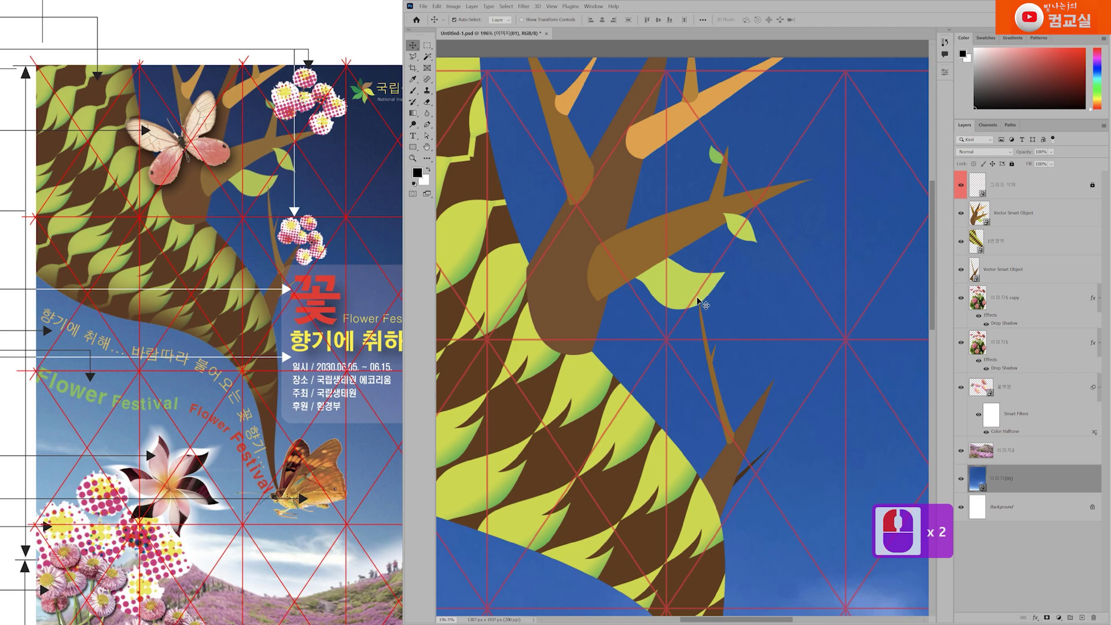
click(697, 299)
scroll(697, 308, up, 2)
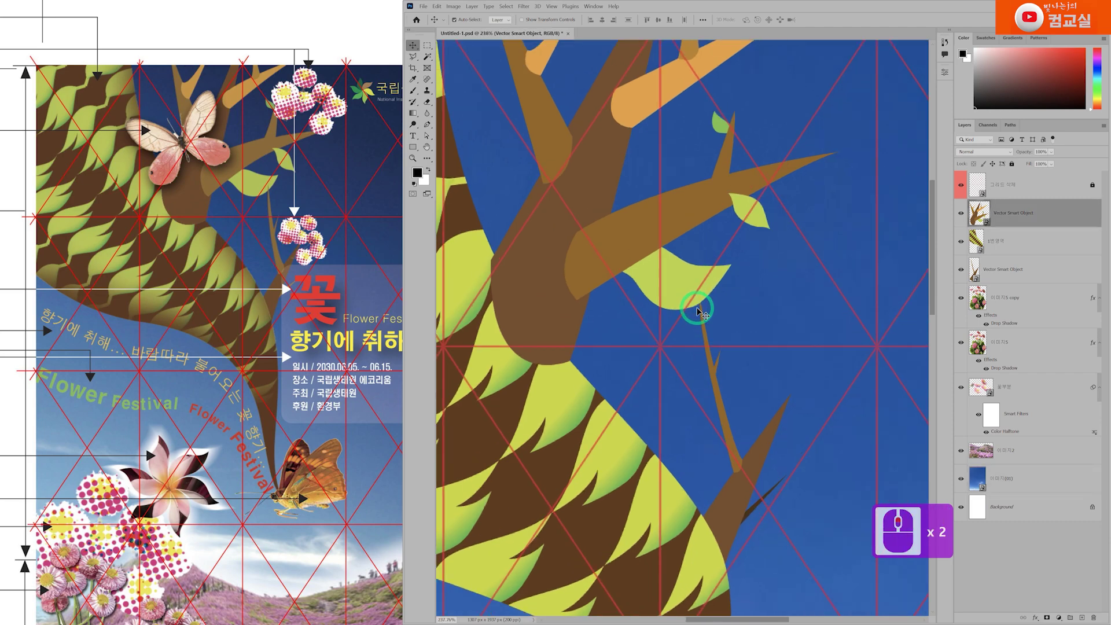
click(732, 445)
click(960, 270)
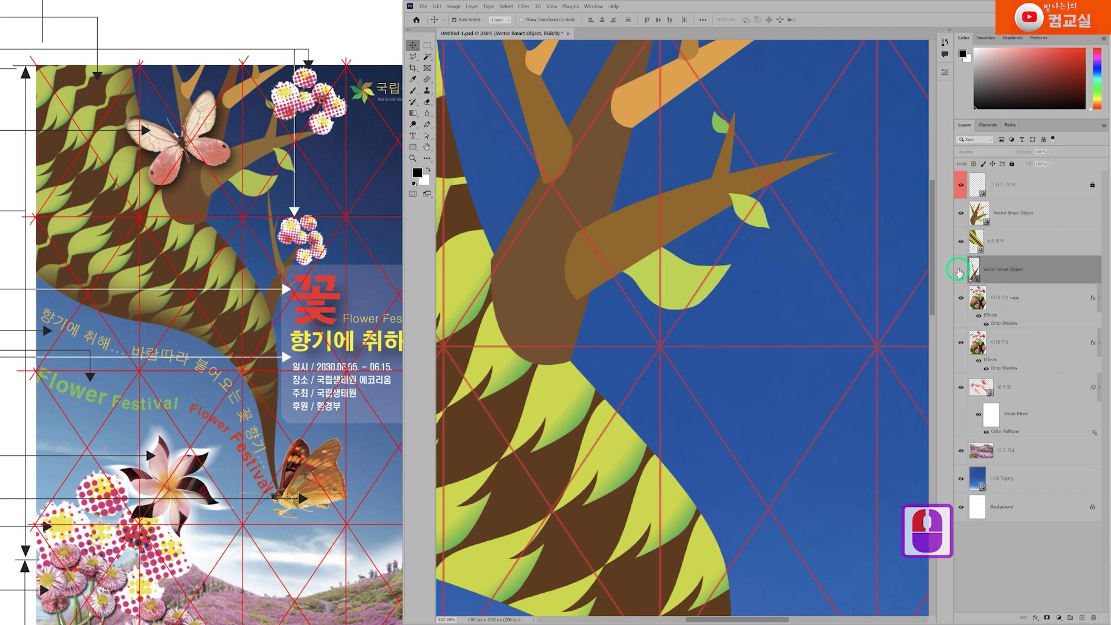
click(961, 270)
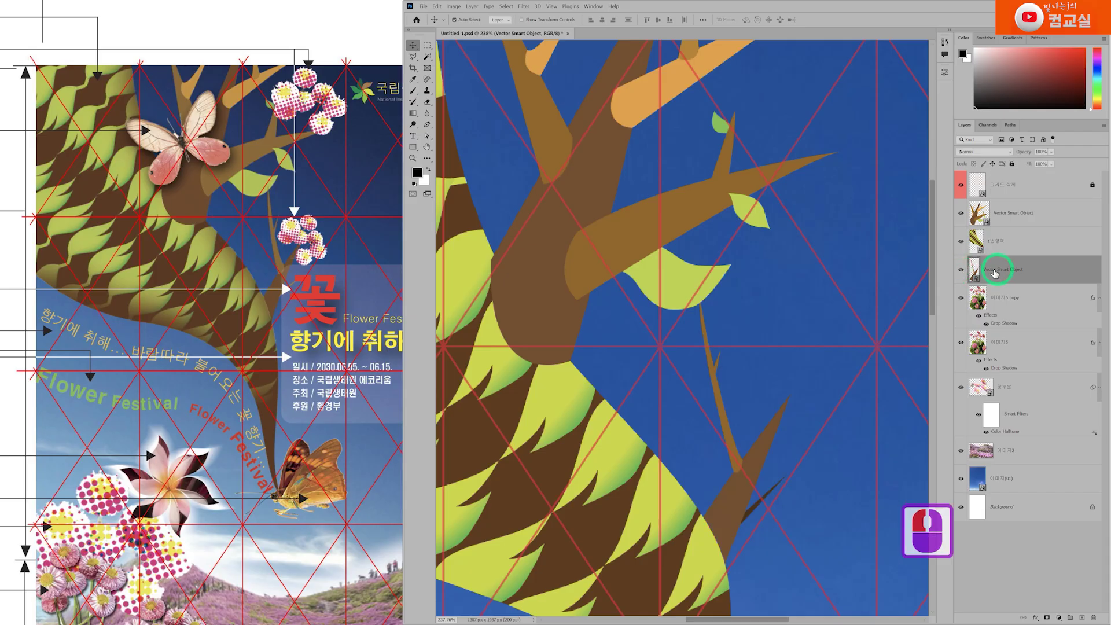
Step: Outline the twig tip over the large leaf with the Polygonal Lasso and copy it from the small branch to a new layer
click(412, 57)
scroll(712, 277, up, 1)
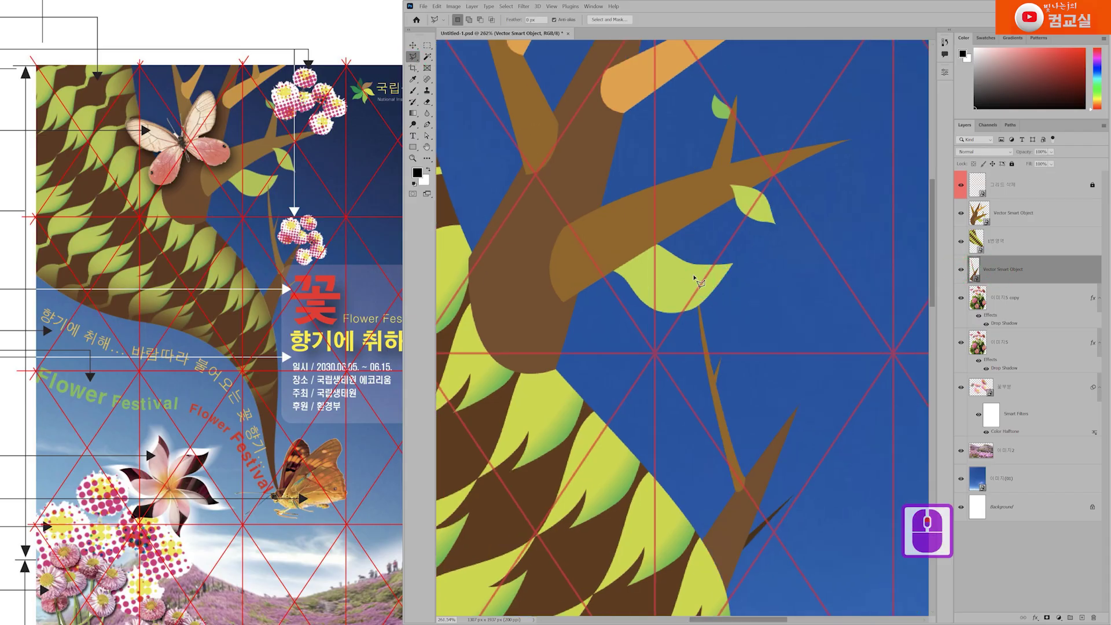
click(680, 269)
click(681, 325)
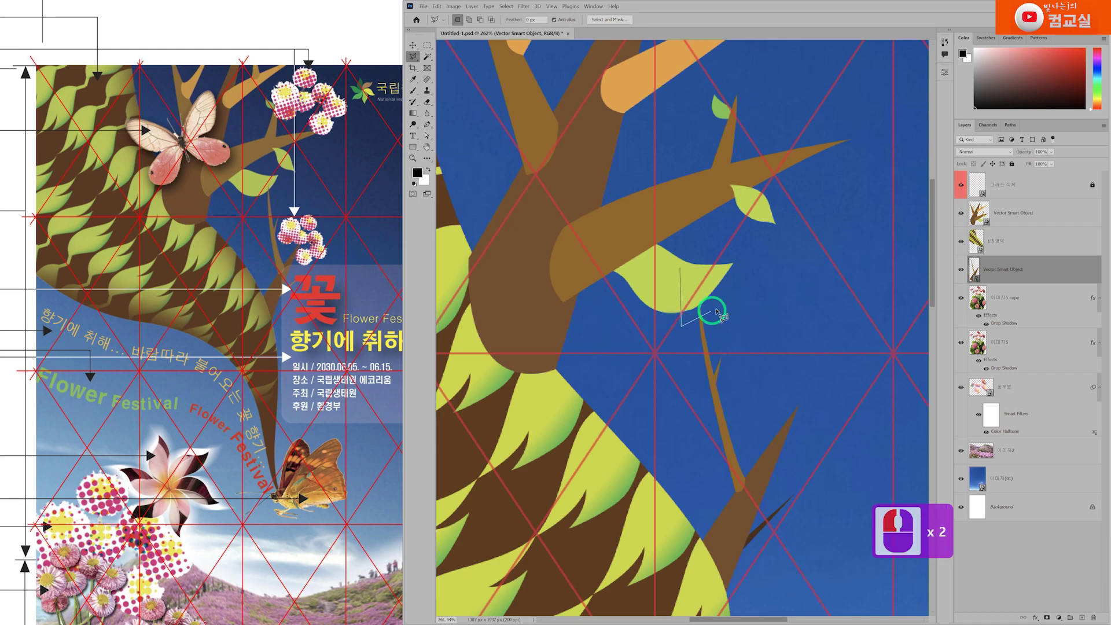
click(727, 305)
click(710, 257)
click(691, 257)
click(681, 268)
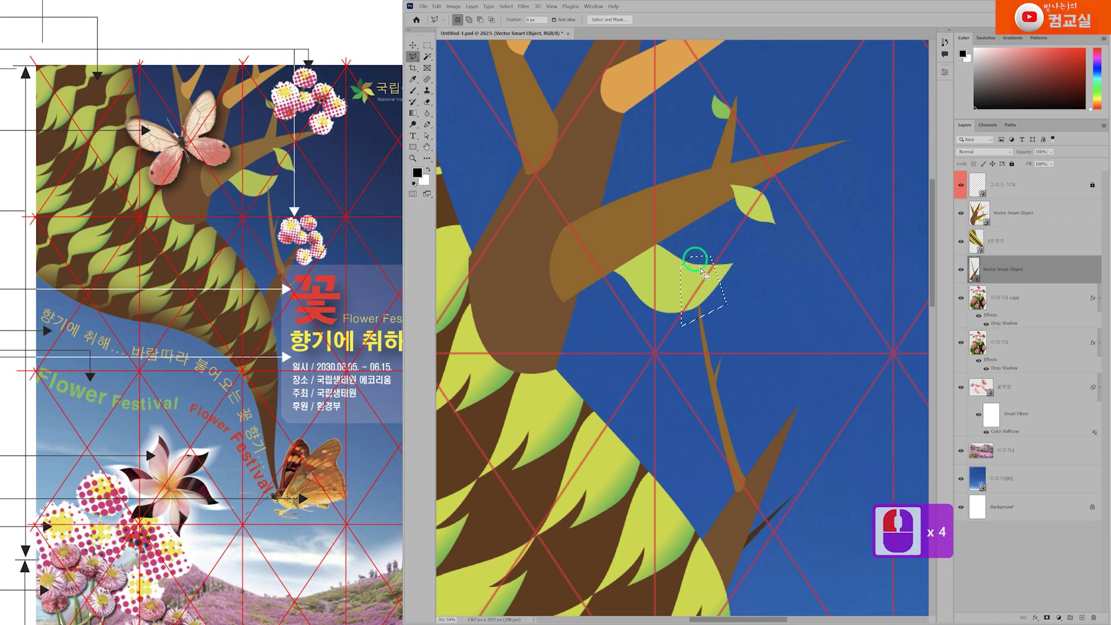
click(1030, 269)
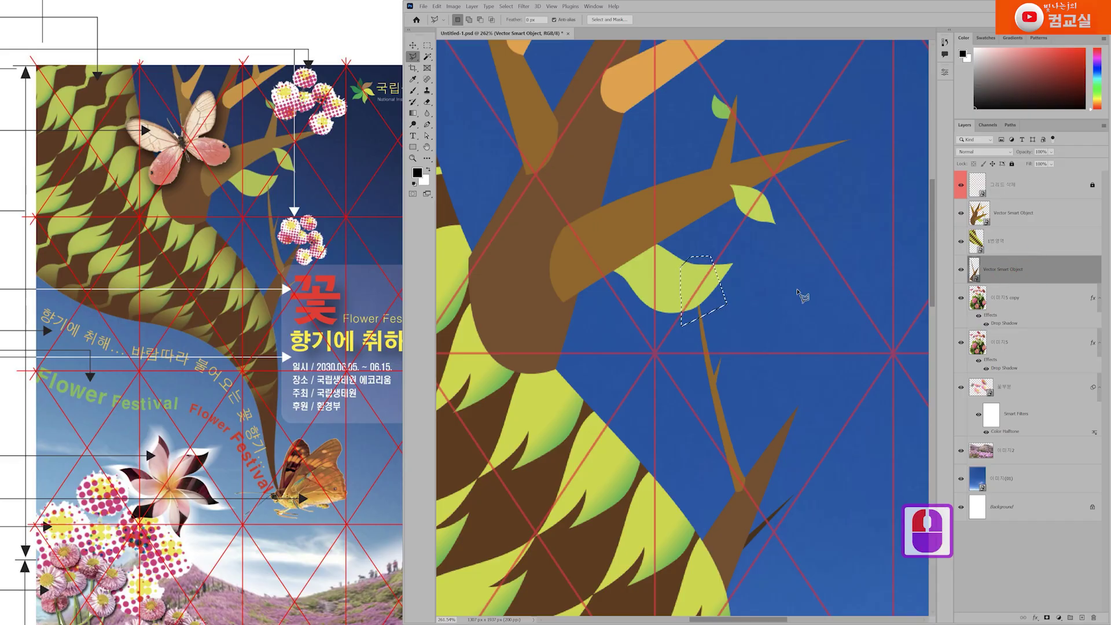
key(ctrl+j)
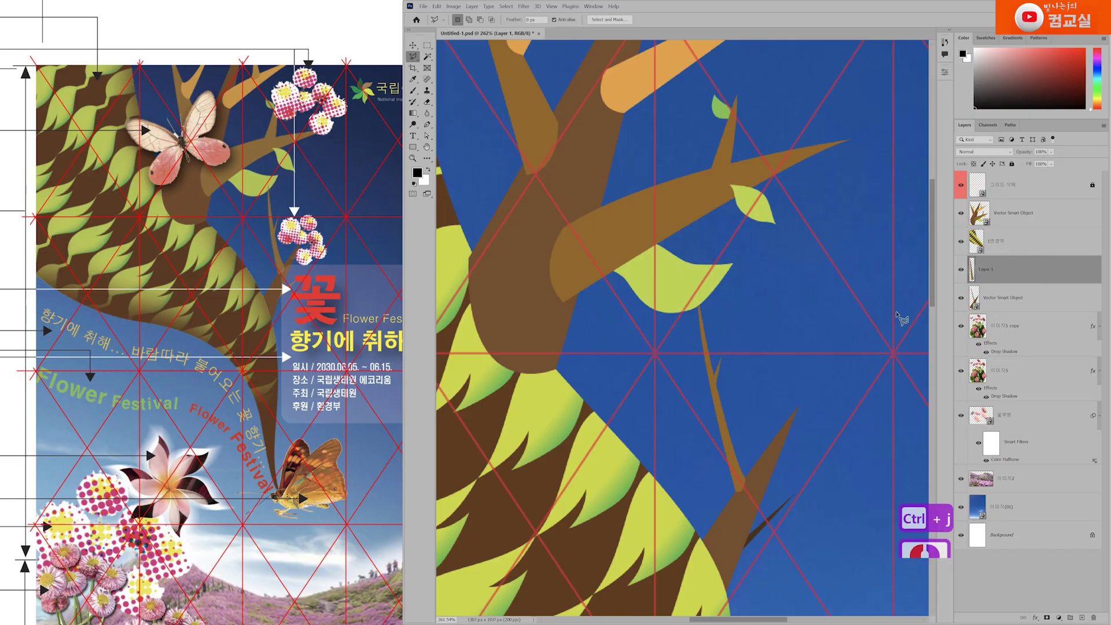
Step: Move the copied twig tip layer above the upper branches layer, hiding the small branch meanwhile and showing it again
click(961, 298)
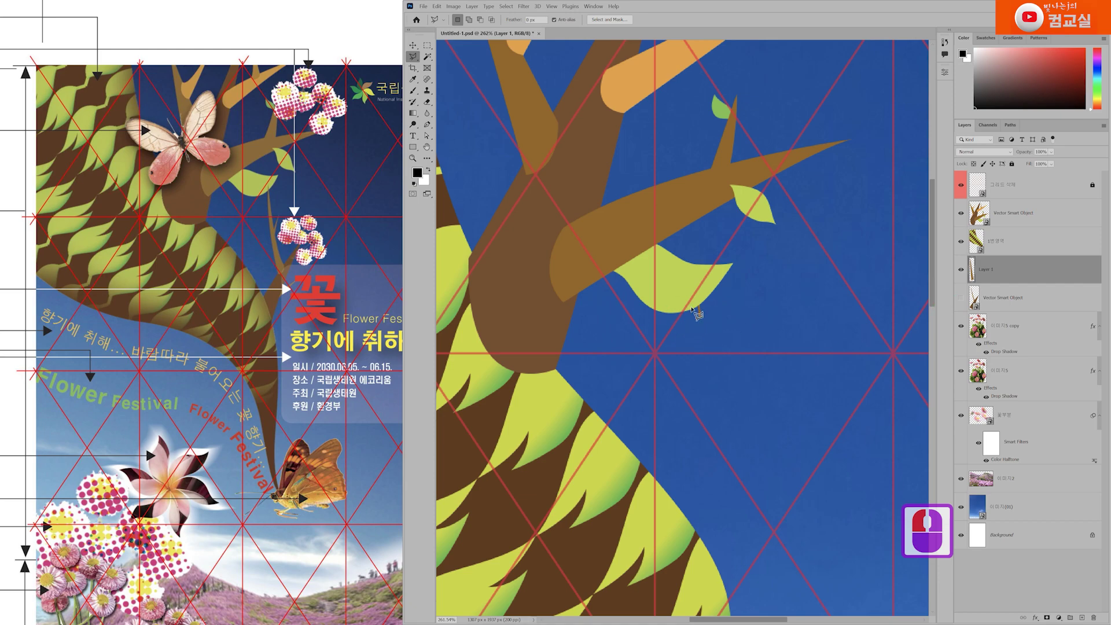
drag(1026, 274, 1025, 207)
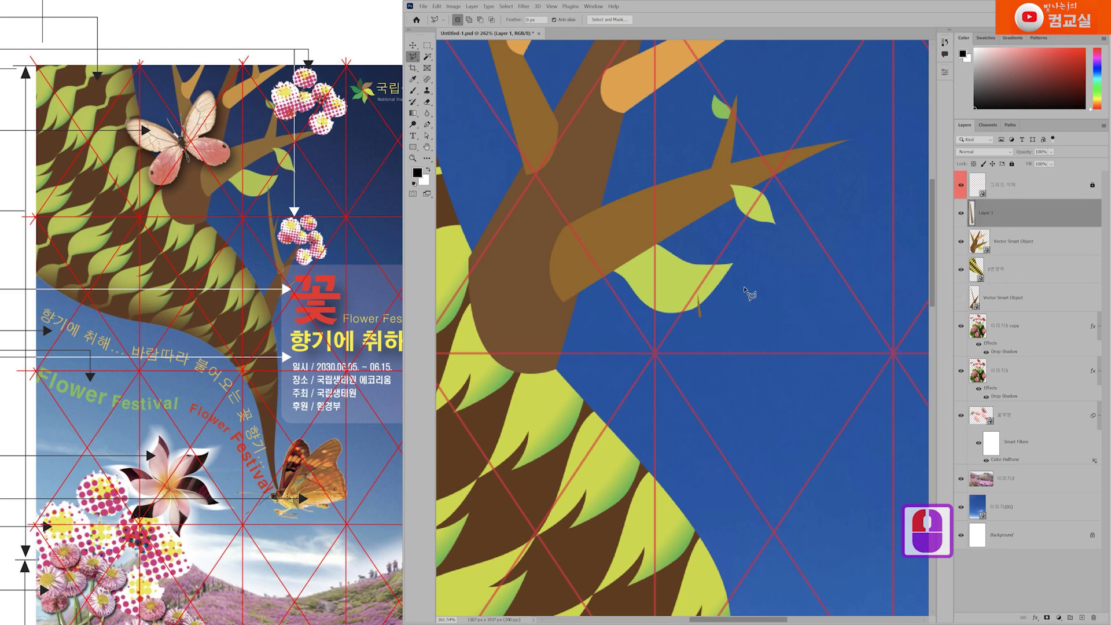
click(1004, 302)
click(961, 299)
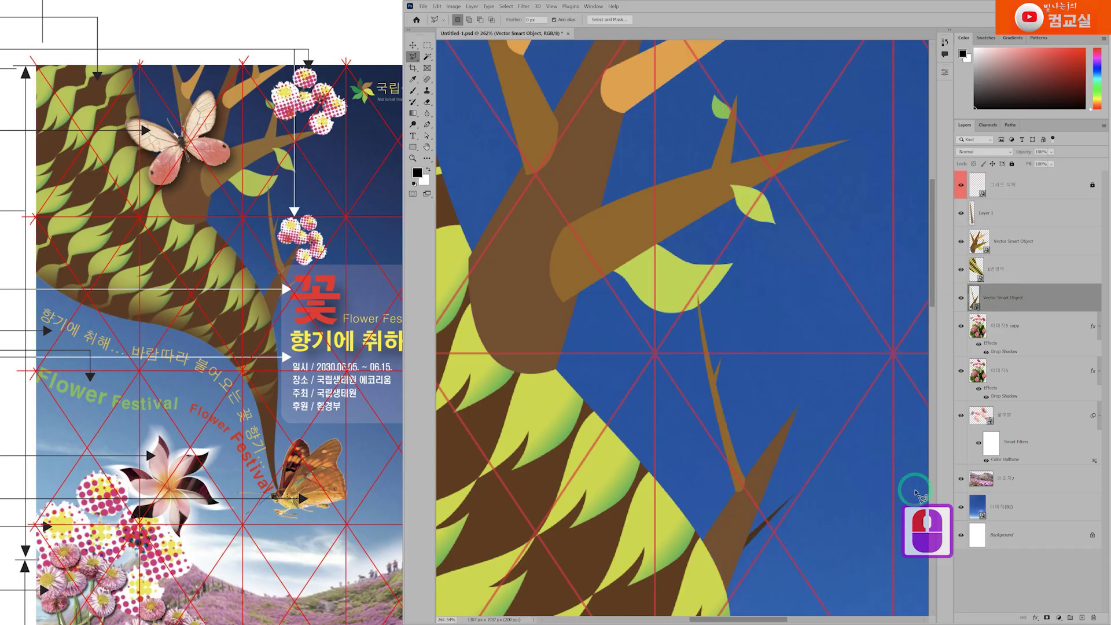
scroll(735, 363, down, 8)
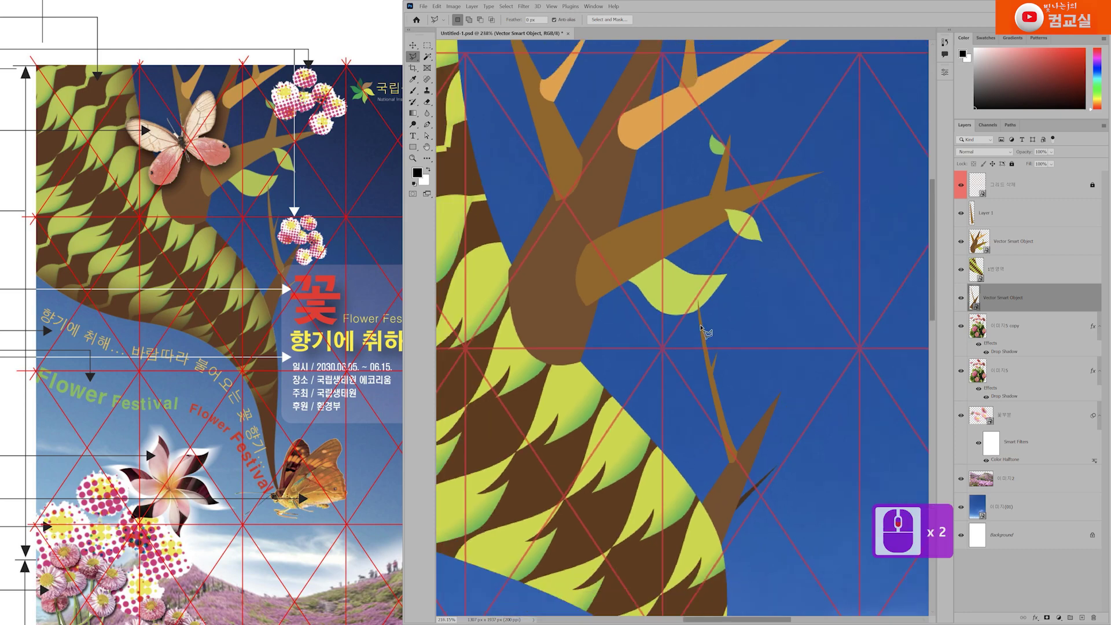
scroll(706, 336, down, 6)
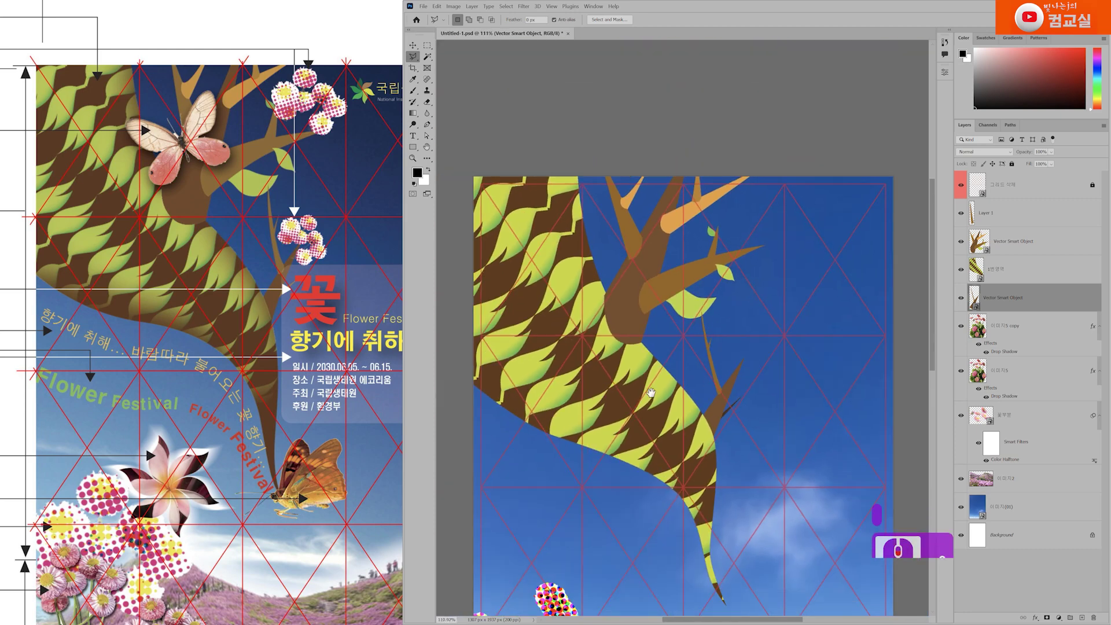
Step: Select the leaf-patterned trunk layer and hide and show it to examine what it covers
triple_click(669, 348)
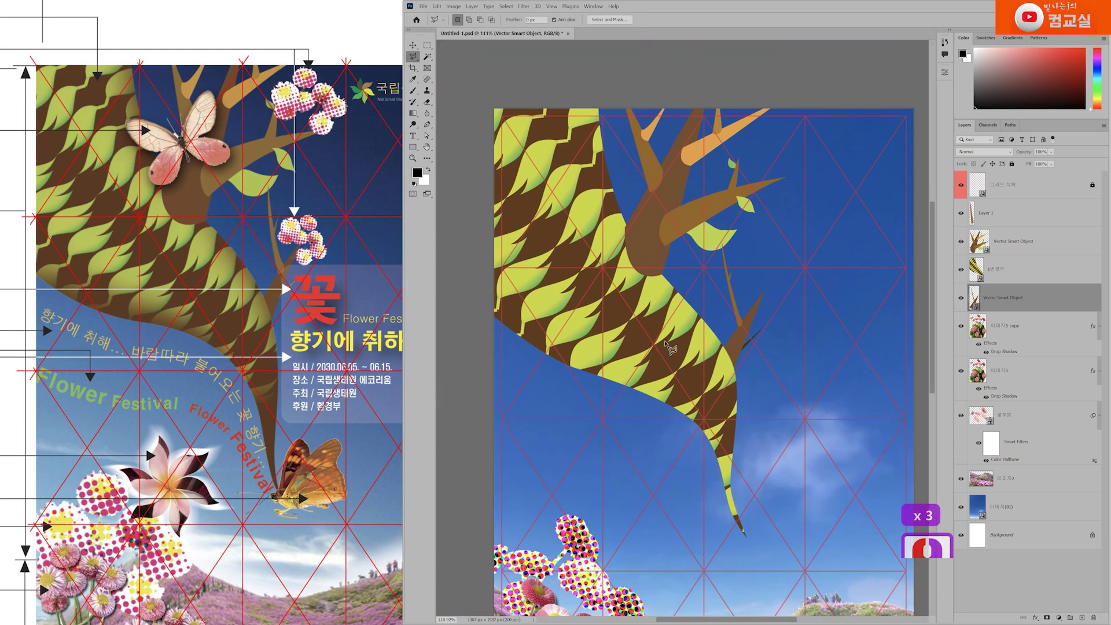
click(1025, 276)
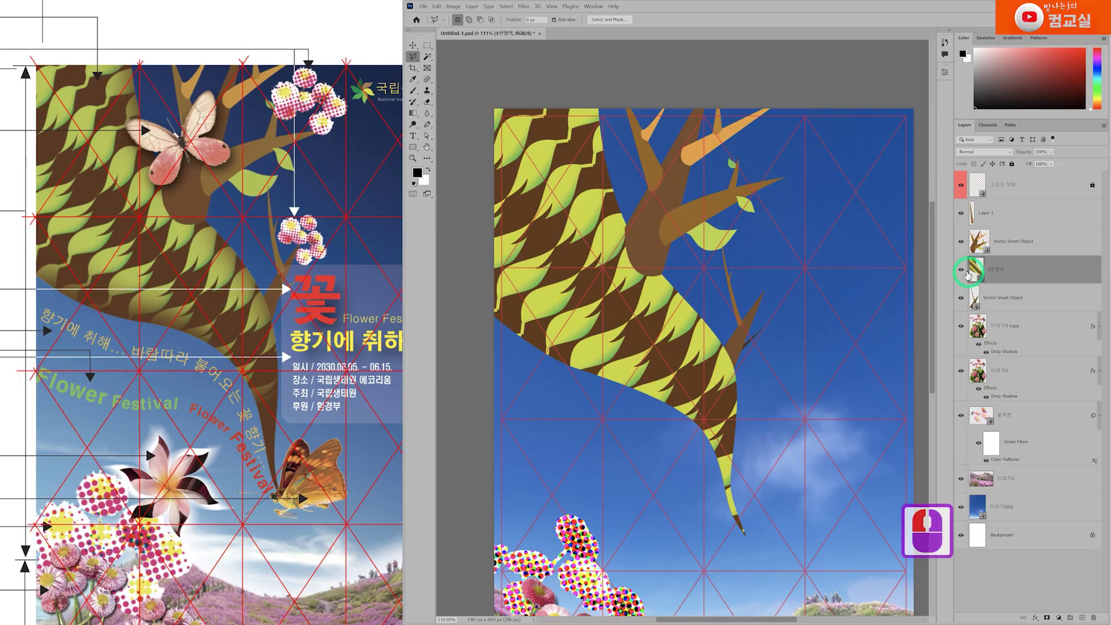
click(961, 270)
click(961, 269)
click(961, 270)
click(961, 269)
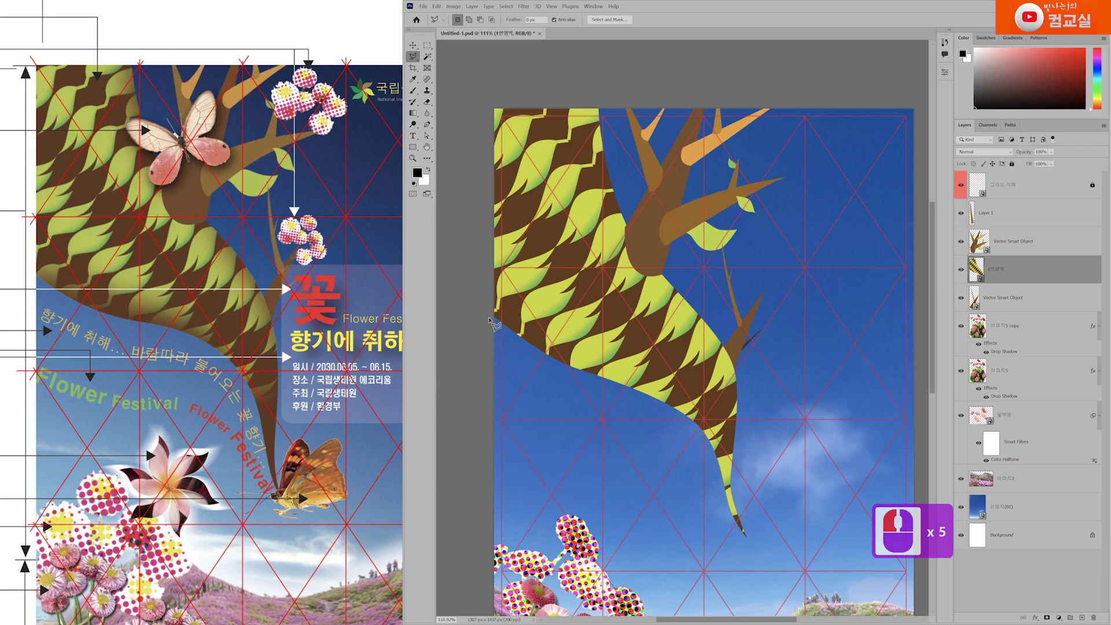
Step: Add a new layer directly above the leaf-patterned trunk layer and name it 내부그림자
click(1050, 274)
click(1023, 375)
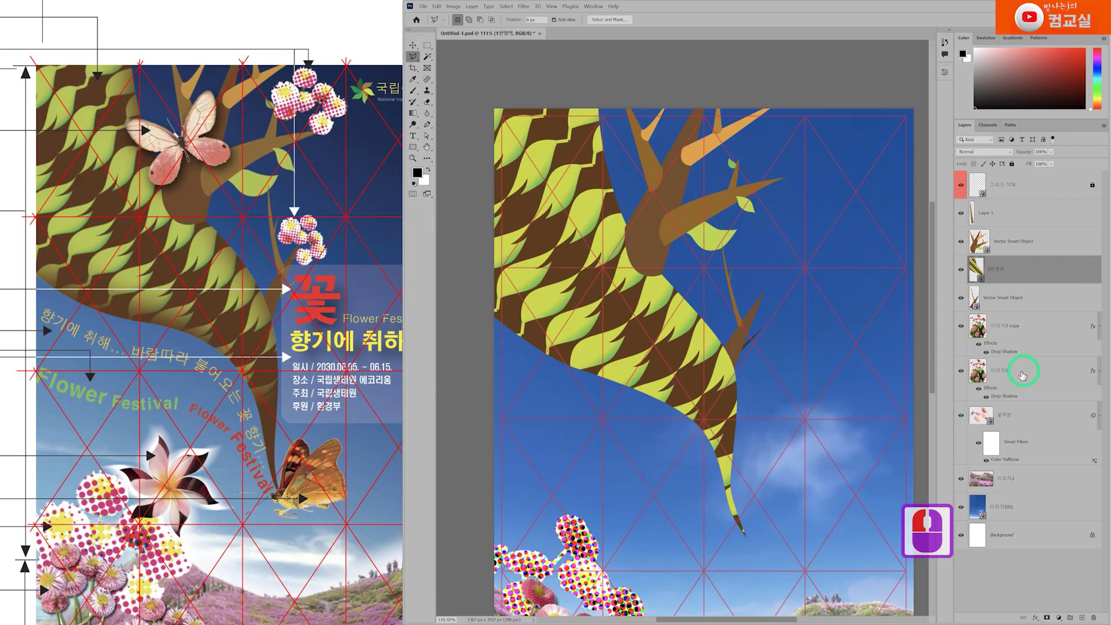
click(1082, 618)
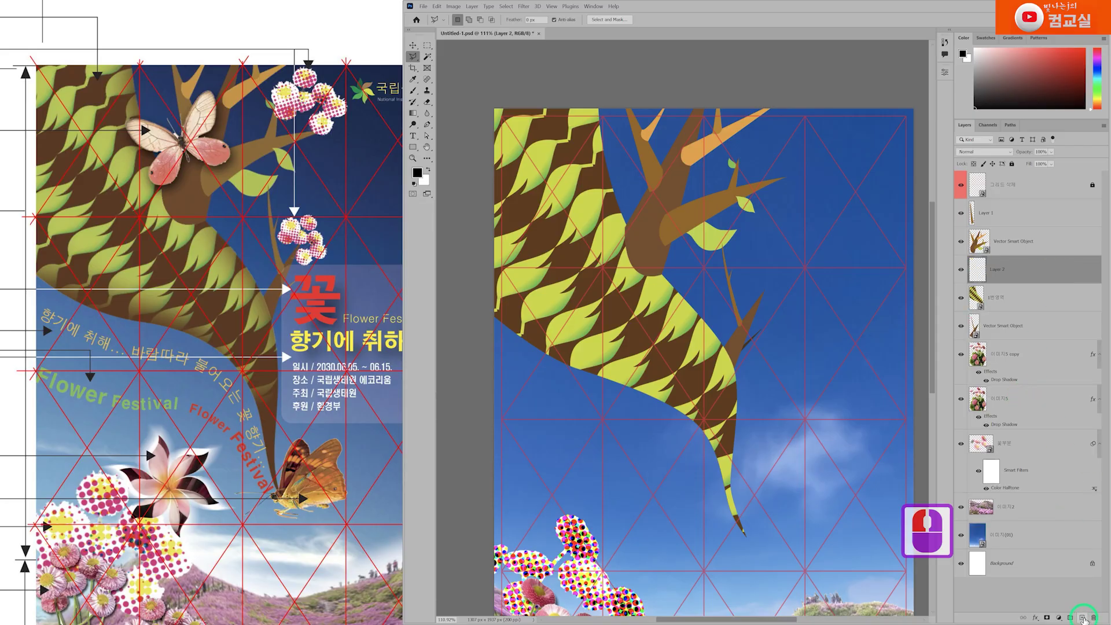
double_click(1005, 276)
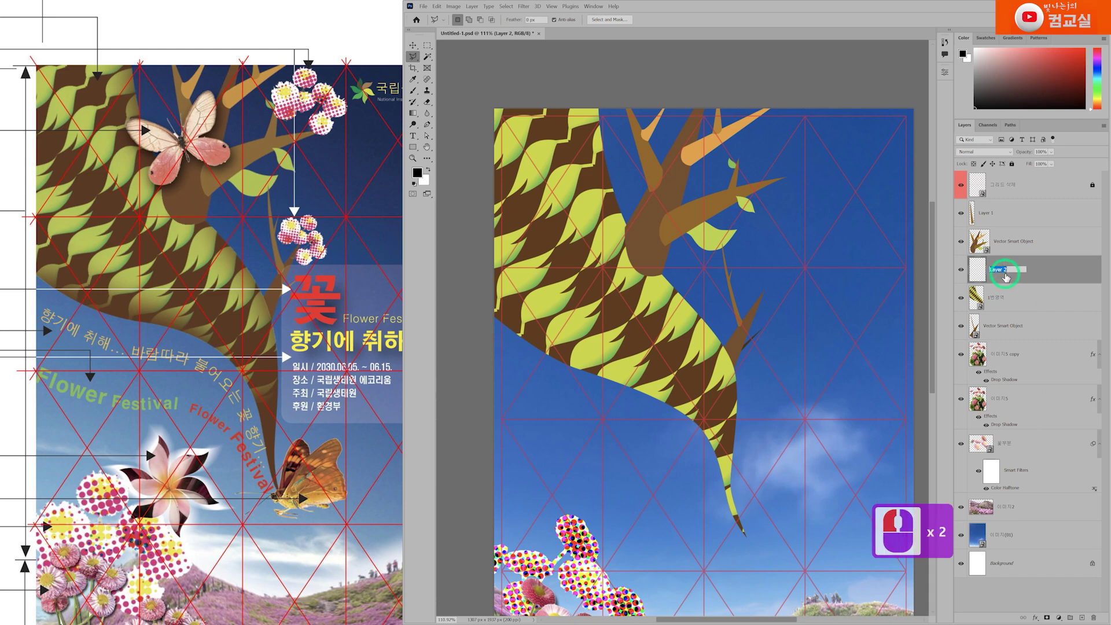
text(내부그림자)
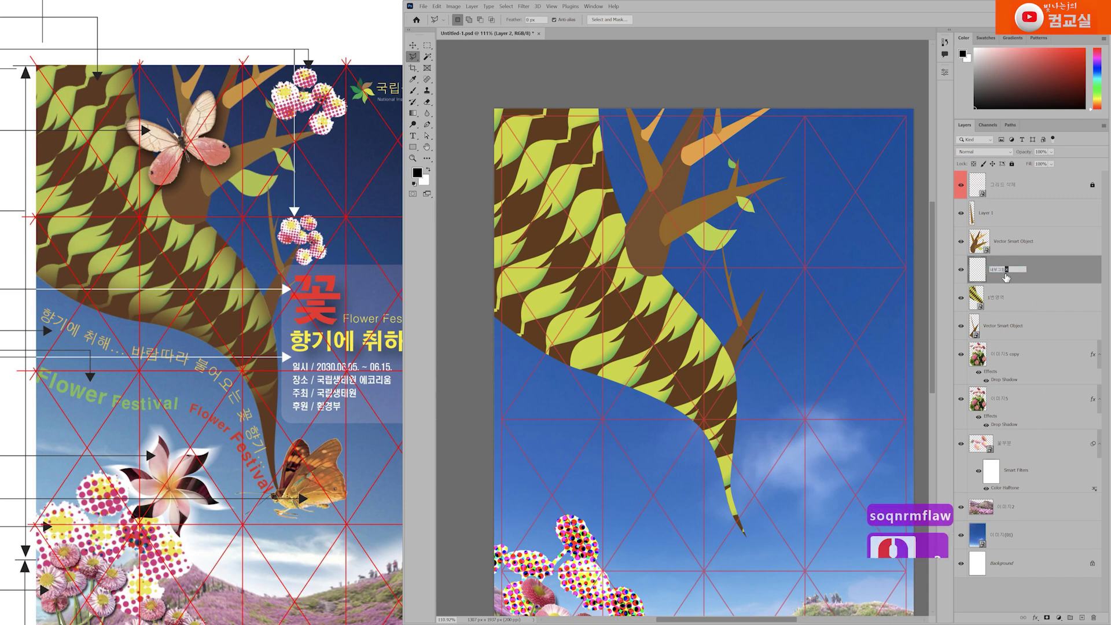
key(Return)
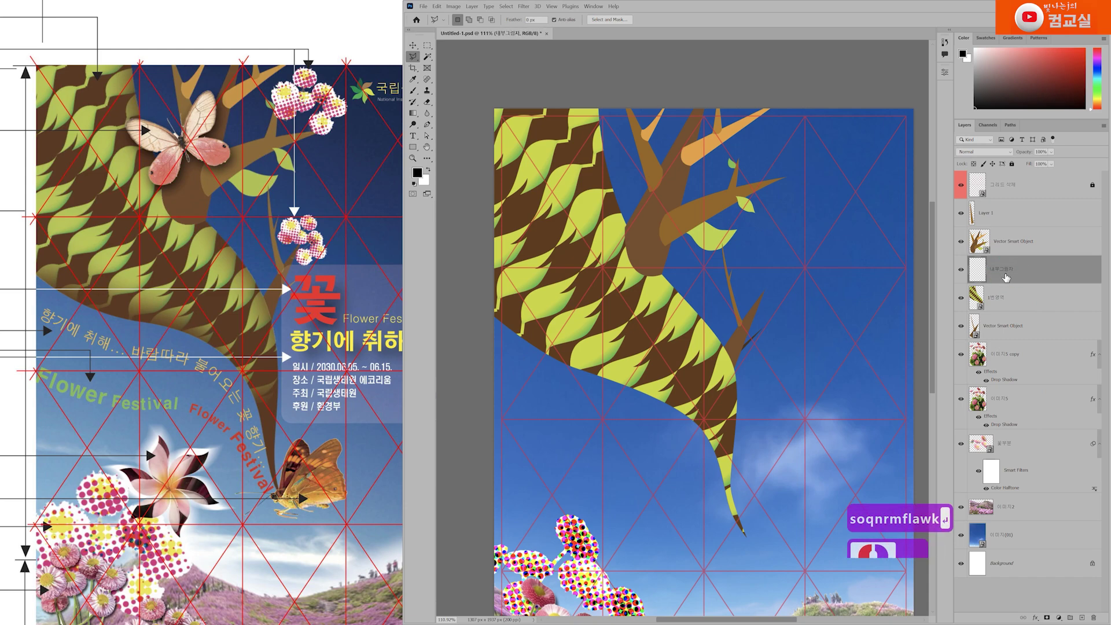
Step: Paint broad soft brush strokes in dark brown sampled from the trunk along the trunk's lower and upper edges and around its tip
click(413, 91)
click(448, 90)
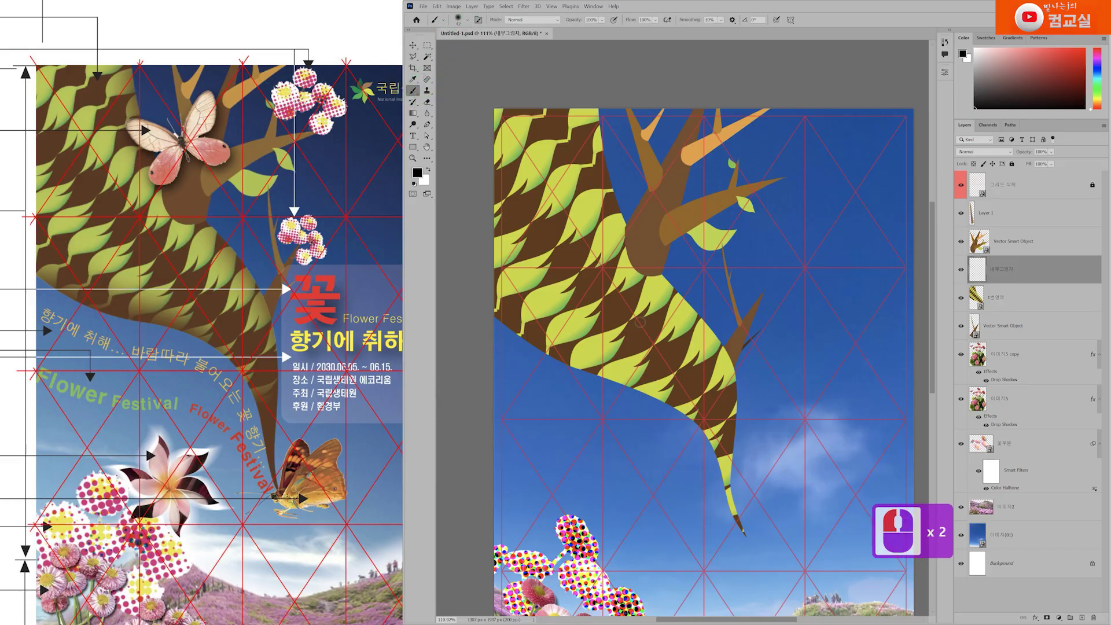
key(bracketright)
key(bracketright)
key(bracketright)
key(bracketright)
key(bracketright)
key(bracketright)
key(bracketright)
key(bracketright)
key(bracketright)
key(bracketright)
key(bracketright)
key(bracketright)
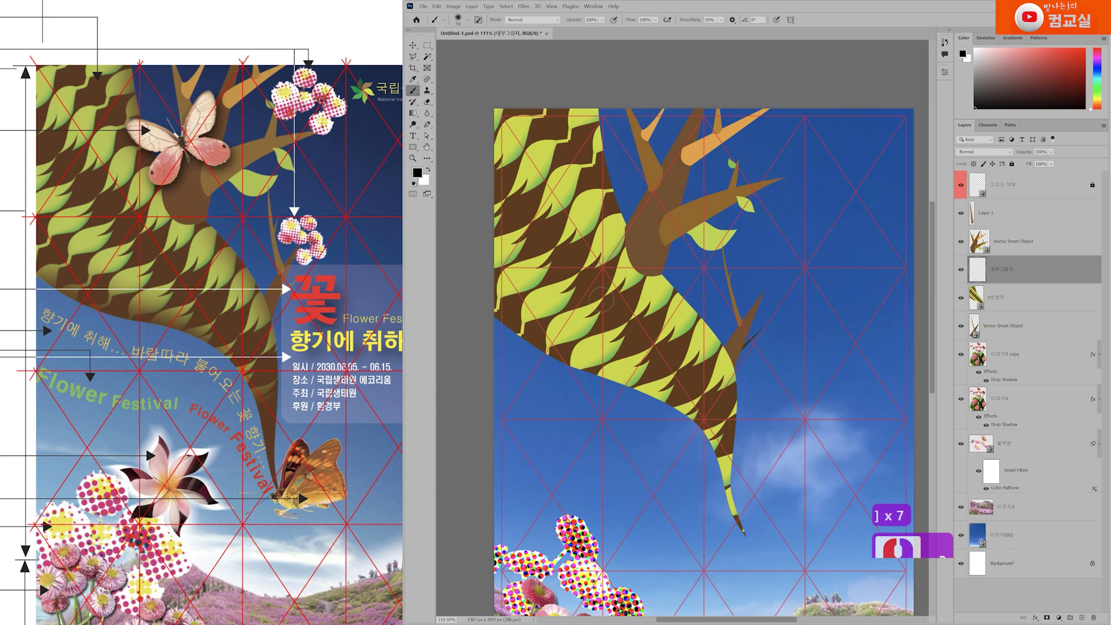
key(bracketright)
key(i)
click(624, 314)
click(617, 312)
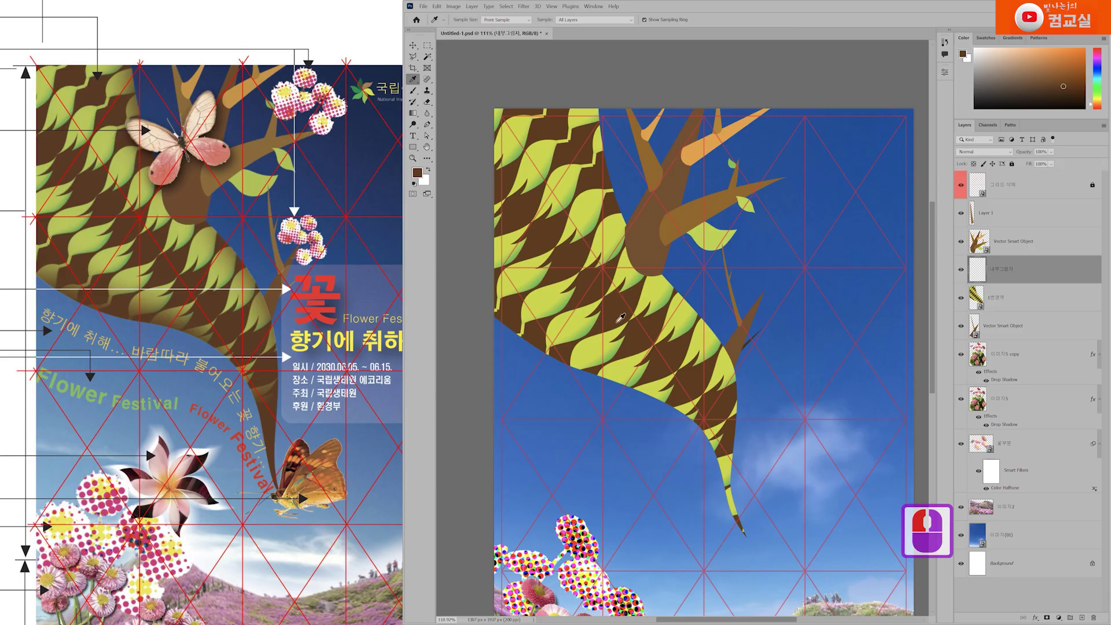
key(b)
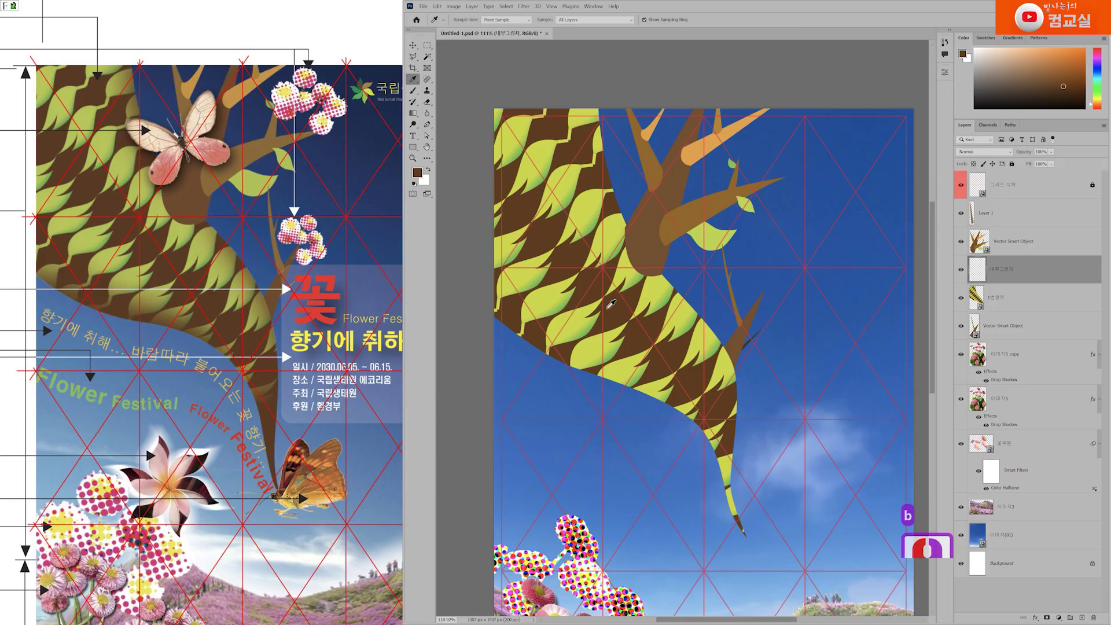
key(Hangul)
key(b)
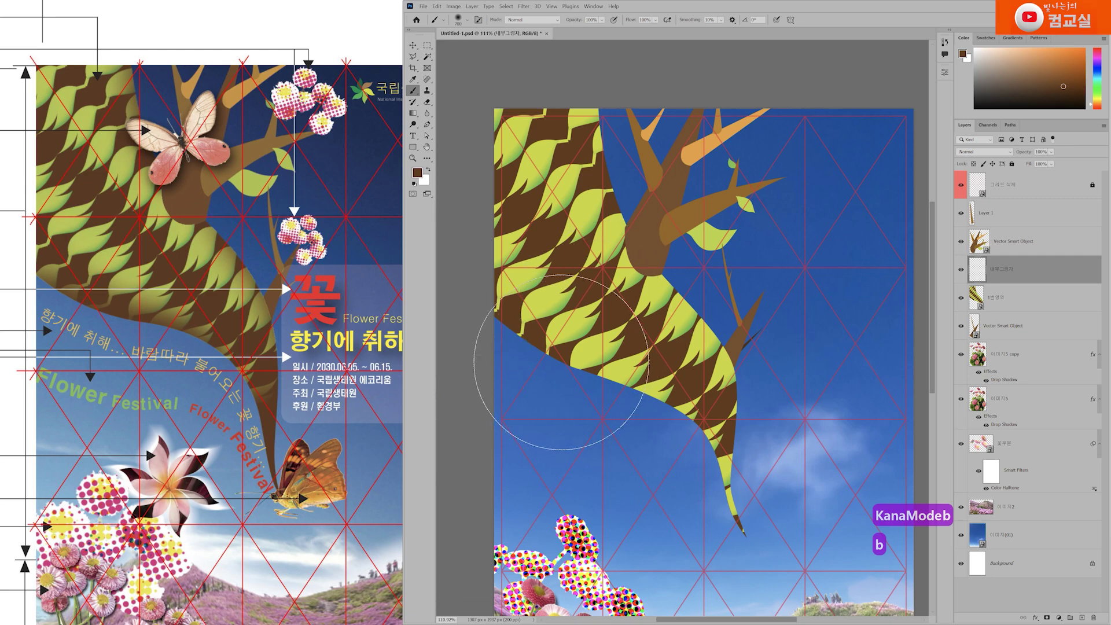
mouse_move(491, 336)
mouse_down()
mouse_move(529, 387)
mouse_move(572, 381)
mouse_move(588, 411)
mouse_move(672, 485)
mouse_move(625, 442)
mouse_up()
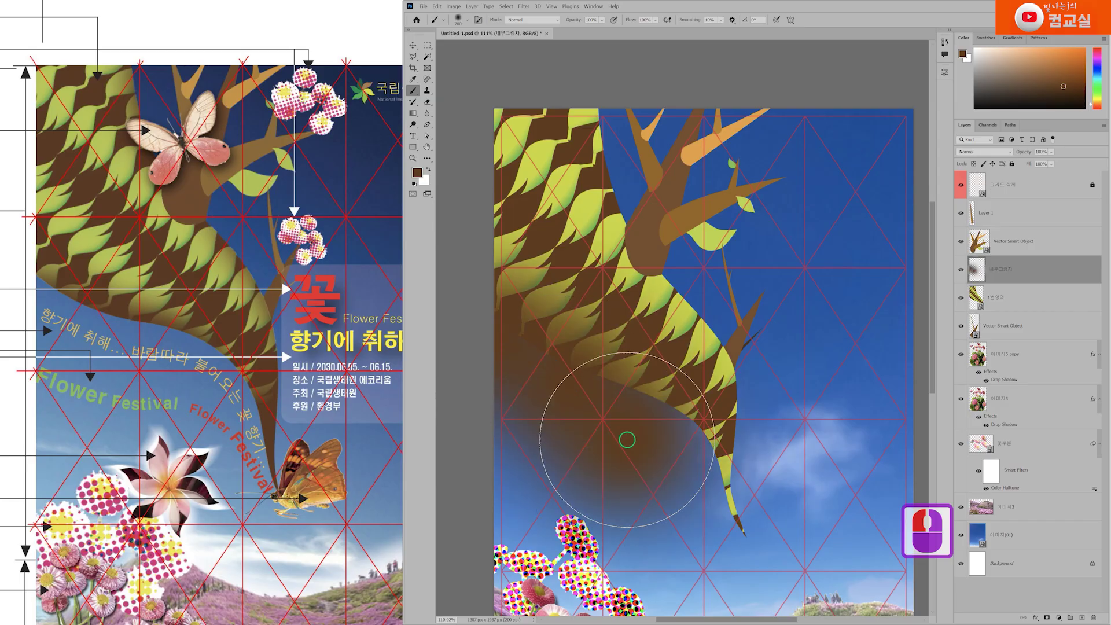
drag(623, 112, 752, 289)
mouse_move(782, 330)
mouse_down()
mouse_move(862, 413)
mouse_move(839, 622)
mouse_move(718, 530)
mouse_move(691, 417)
mouse_move(746, 322)
mouse_move(739, 296)
mouse_move(849, 472)
mouse_move(821, 512)
mouse_move(801, 453)
mouse_up()
click(686, 524)
click(687, 519)
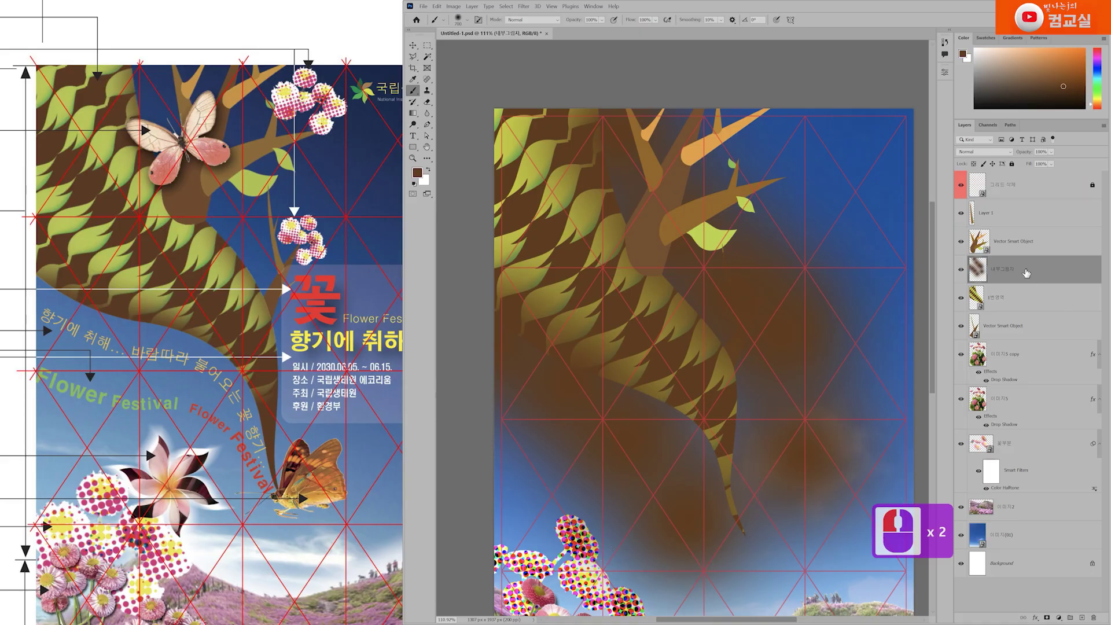
Step: Clip the 내부그림자 layer to the leaf-patterned trunk layer and lower its opacity to 77%
click(964, 283)
click(961, 270)
click(961, 270)
click(1025, 304)
click(1020, 271)
alt+click(1010, 280)
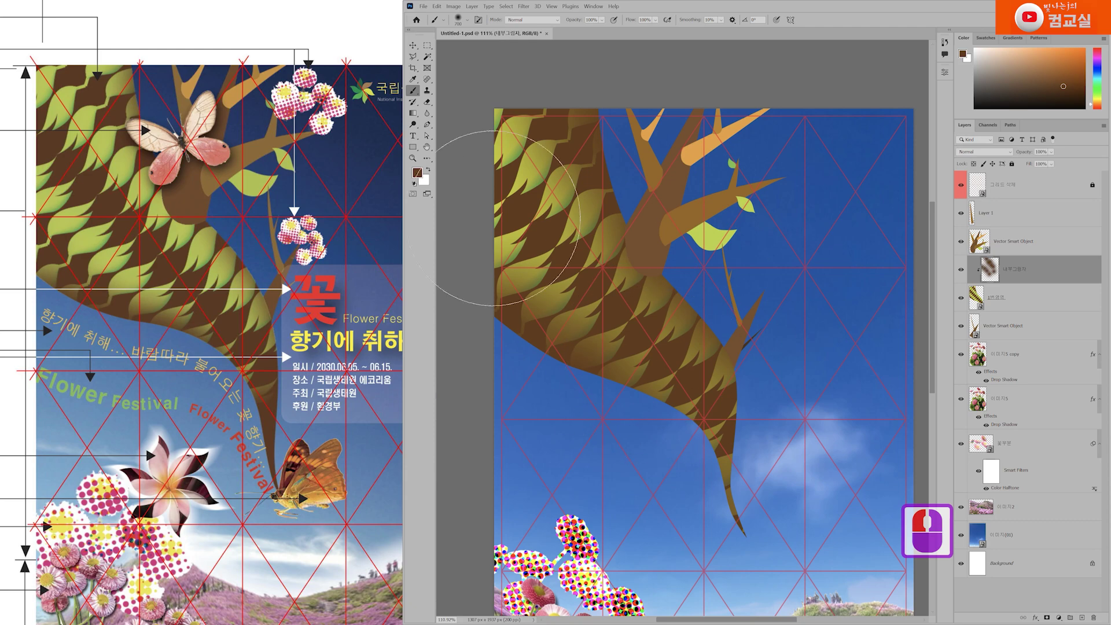
click(1051, 152)
drag(1058, 166, 1059, 166)
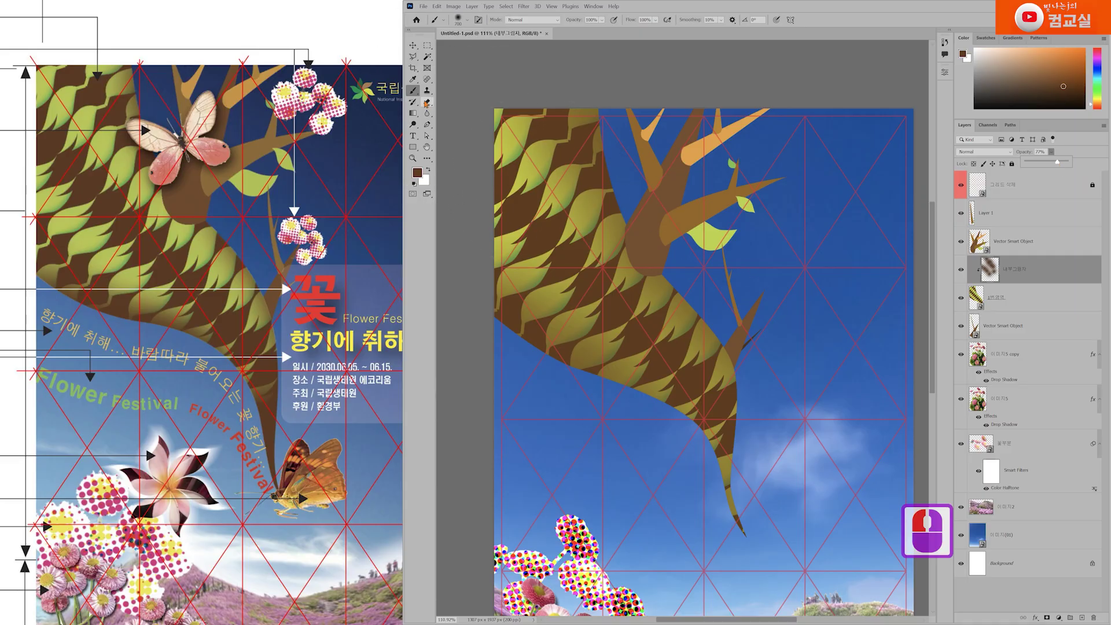
Step: Erase the brown shading along the middle of the trunk down toward its tip with an enlarged soft Eraser
double_click(428, 103)
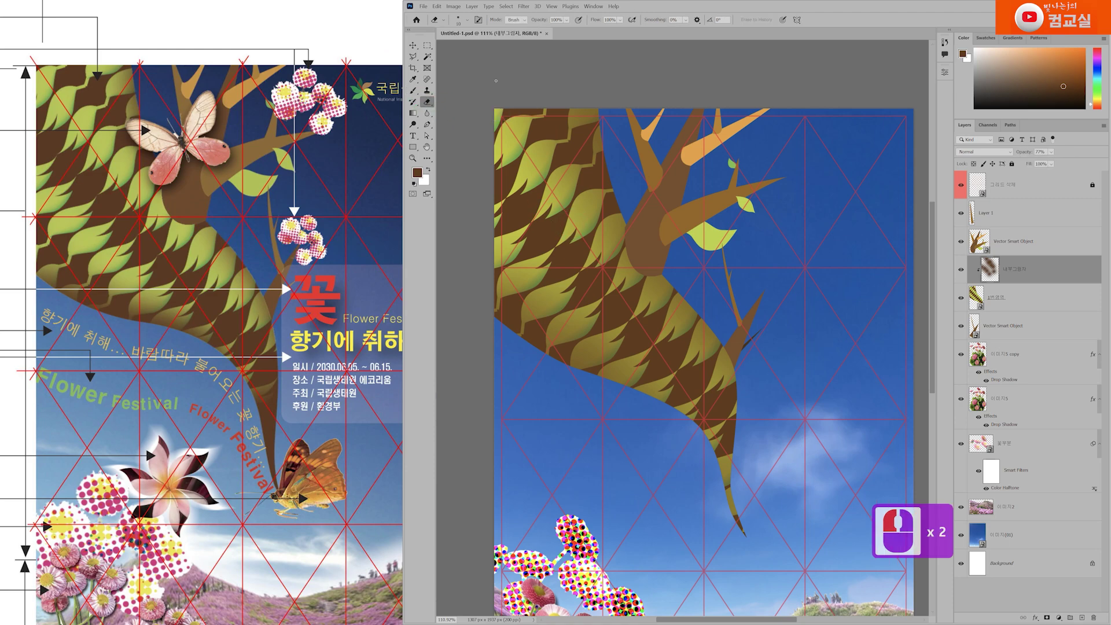
key(bracketright)
key(bracketright)
key(bracketright)
key(bracketright)
key(bracketright)
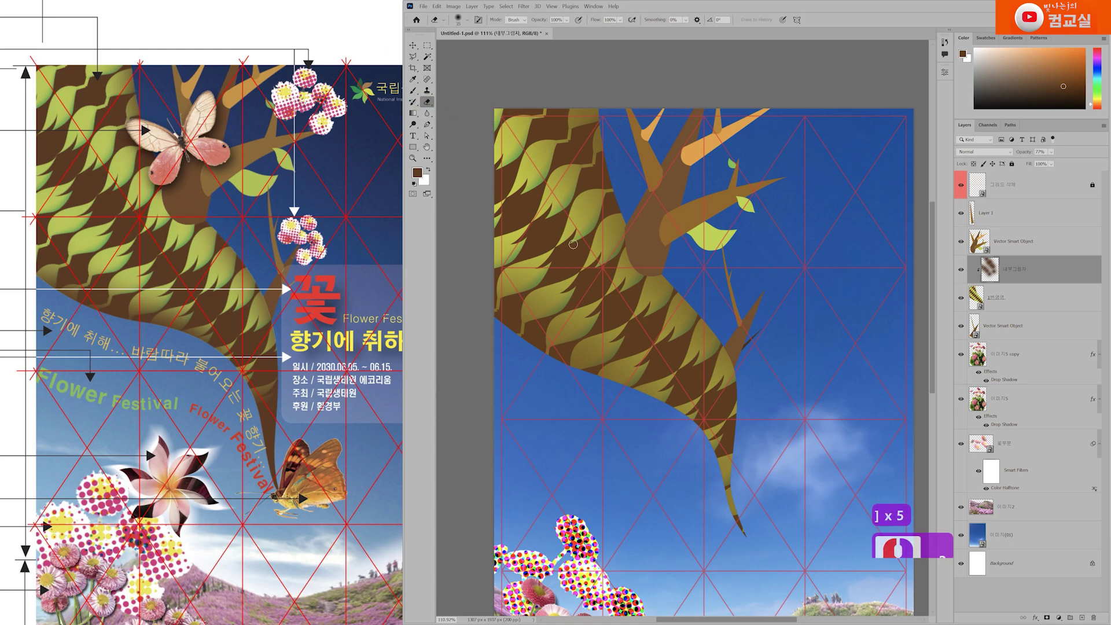
key(bracketright)
key(bracketright)
key(bracketright)
key(bracketright)
key(bracketright)
key(bracketright)
key(bracketright)
key(bracketright)
key(bracketright)
key(bracketright)
key(bracketright)
key(bracketright)
key(bracketright)
key(bracketright)
key(bracketleft)
key(bracketright)
key(bracketleft)
key(bracketleft)
key(bracketleft)
key(bracketright)
key(bracketright)
mouse_move(578, 272)
mouse_down()
mouse_move(672, 350)
mouse_move(717, 411)
mouse_move(701, 391)
mouse_up()
key(bracketleft)
key(bracketleft)
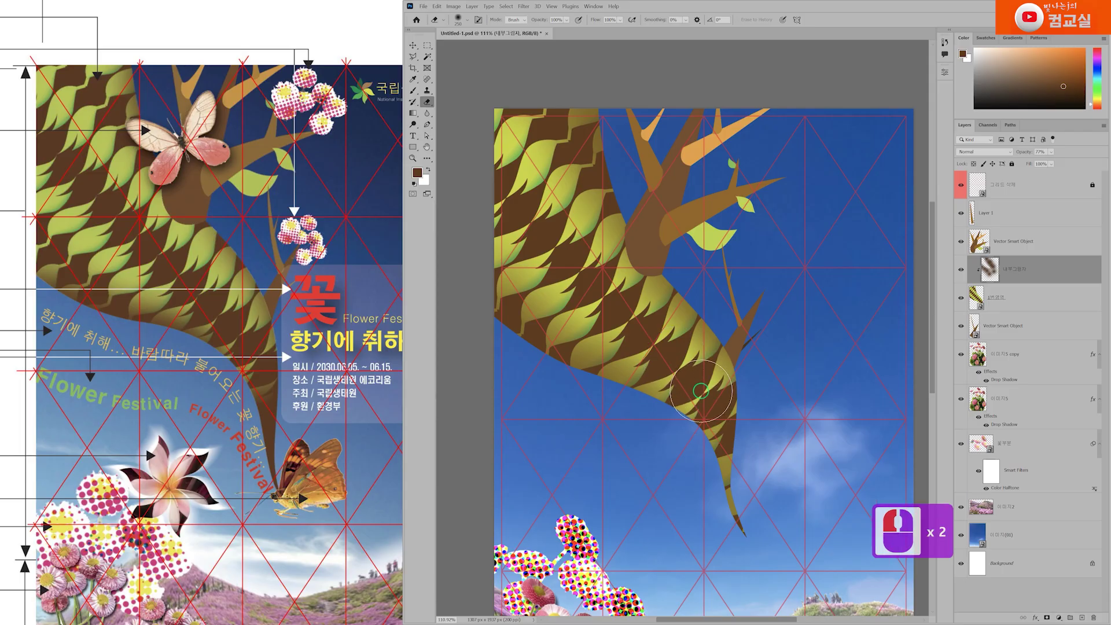
click(744, 439)
Step: Add a new layer named 꼬리 above the 내부그림자 layer and clip it to the trunk
scroll(729, 493, up, 2)
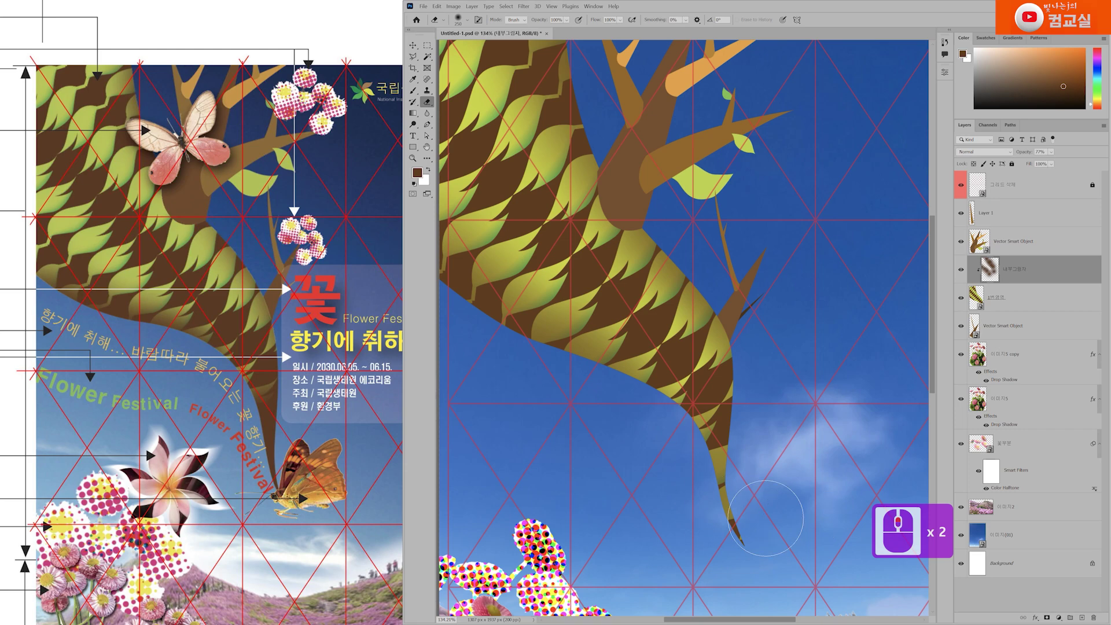
scroll(746, 480, down, 1)
scroll(746, 480, up, 1)
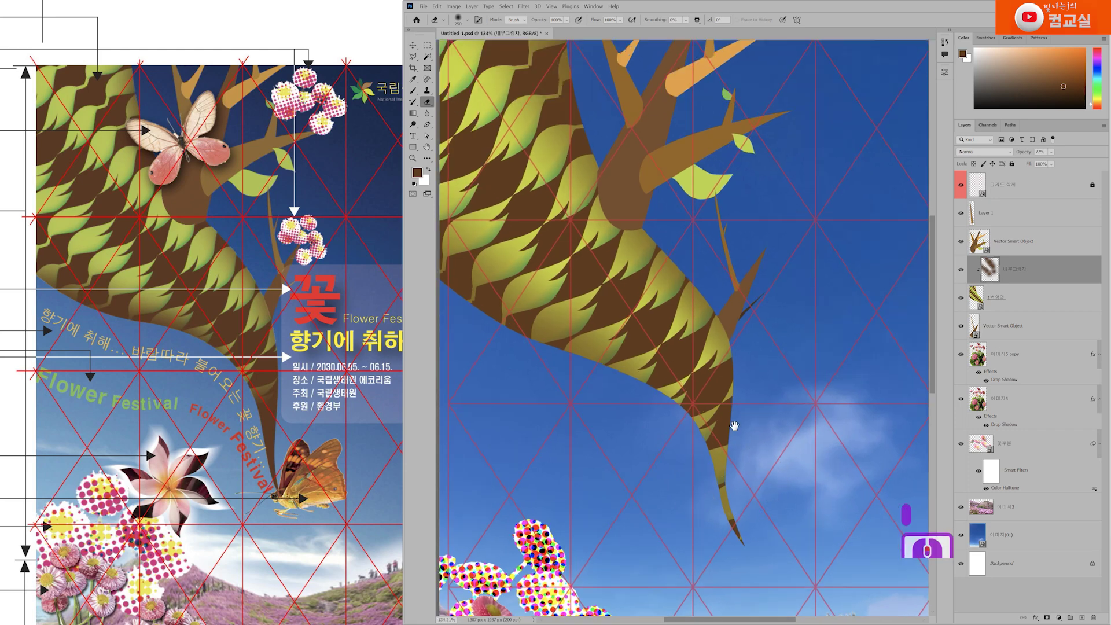
drag(731, 426, 660, 367)
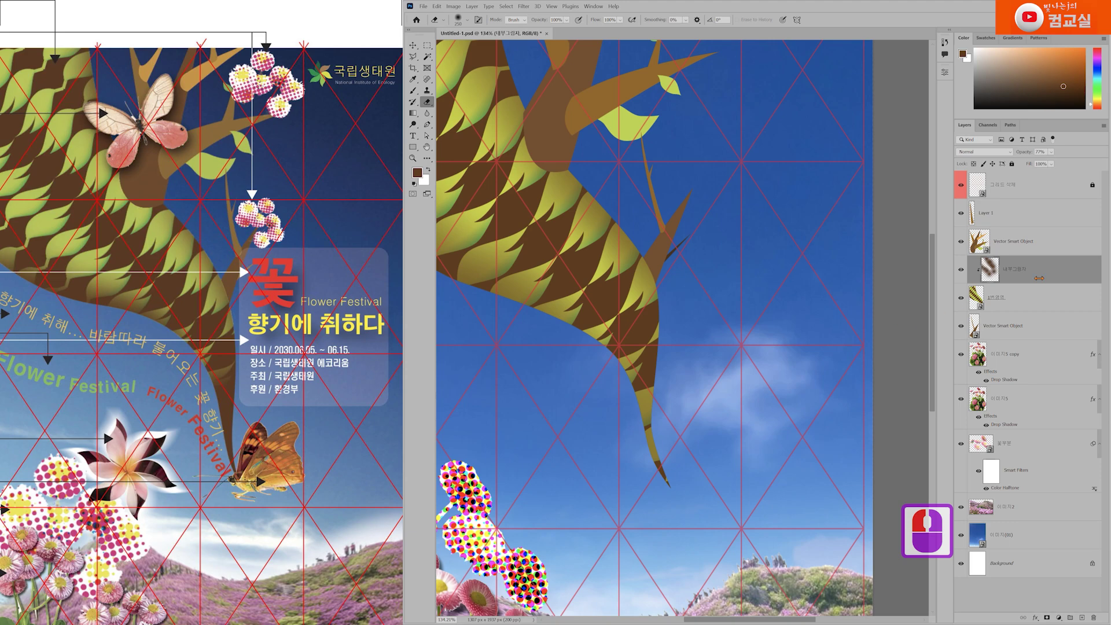
click(1041, 265)
click(1082, 618)
double_click(1000, 272)
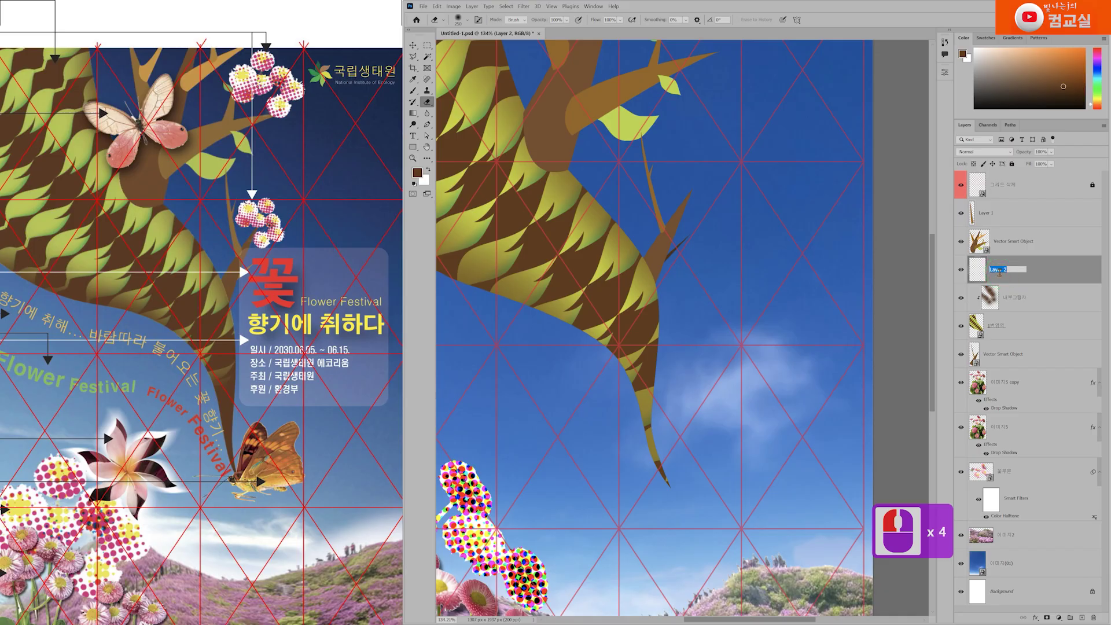
text(Rhfk)
key(BackSpace)
key(BackSpace)
key(BackSpace)
key(BackSpace)
key(BackSpace)
key(BackSpace)
key(Hangul)
text(꼬리)
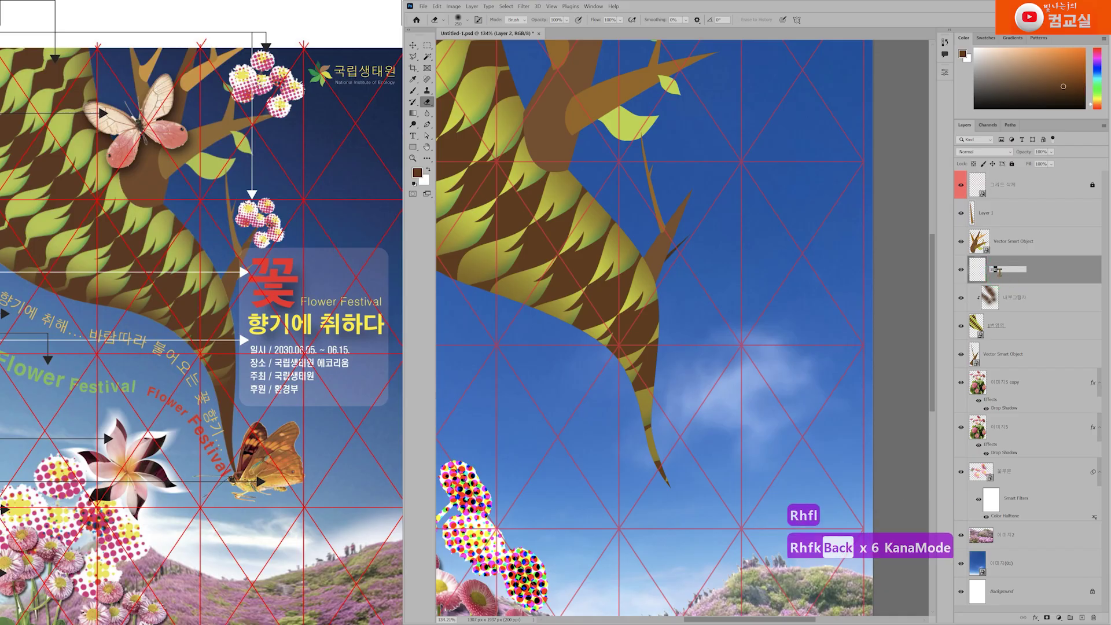
key(Return)
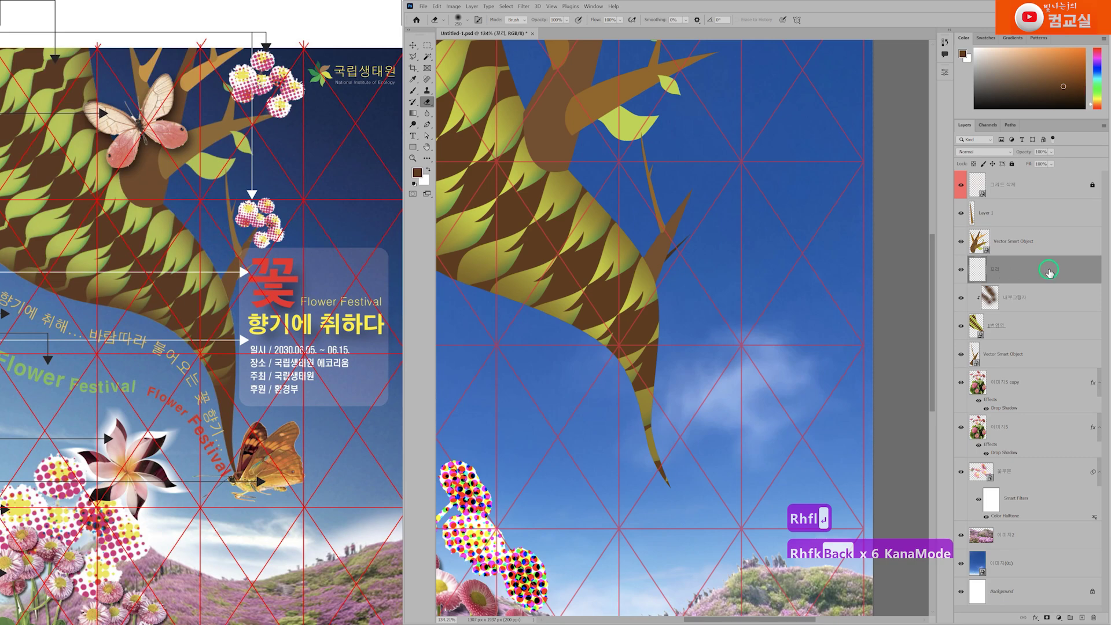
click(1049, 272)
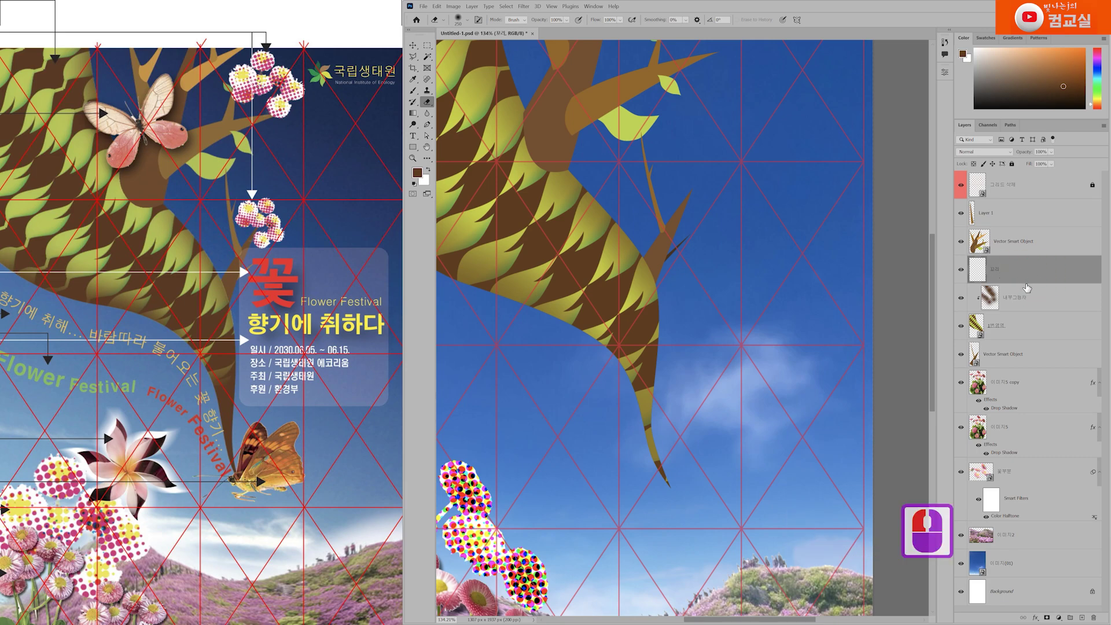
alt+click(1026, 280)
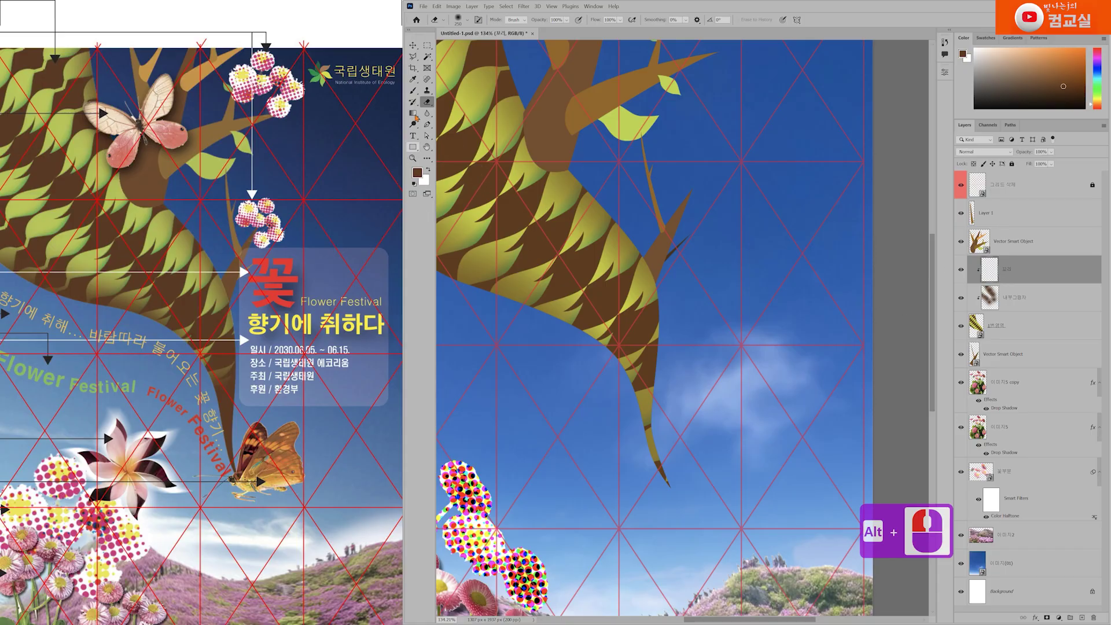
Step: Paint the trunk's narrow tail dark brown on the 꼬리 layer with a smaller soft brush, fading into the leaf pattern
click(413, 90)
click(446, 88)
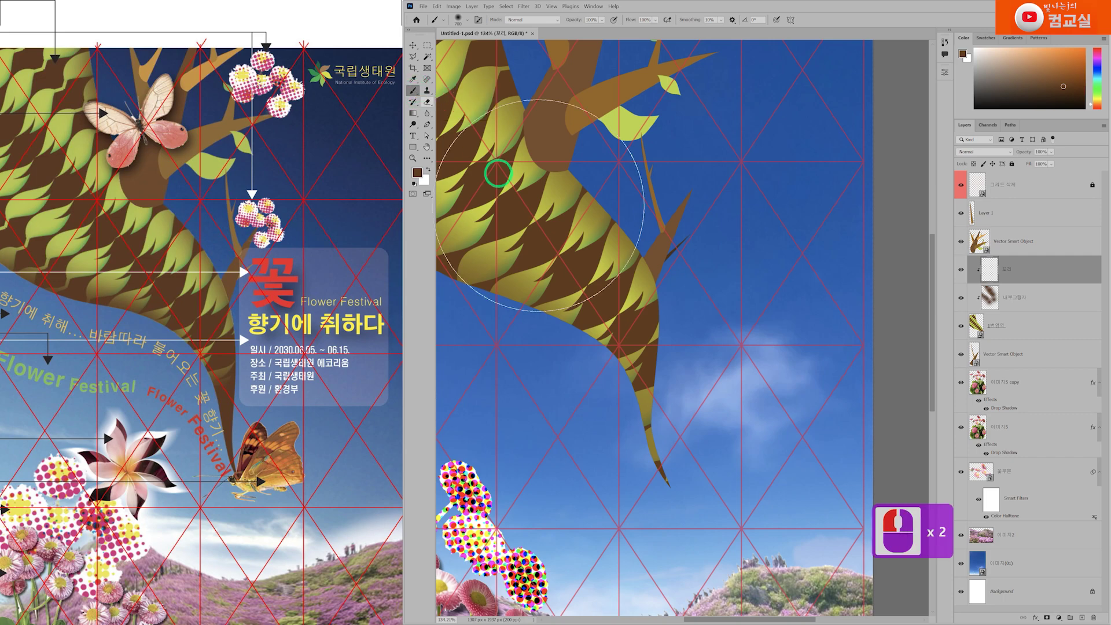
key(bracketleft)
key(bracketleft)
key(bracketleft)
key(bracketleft)
key(bracketleft)
key(bracketleft)
key(bracketleft)
key(bracketleft)
key(bracketleft)
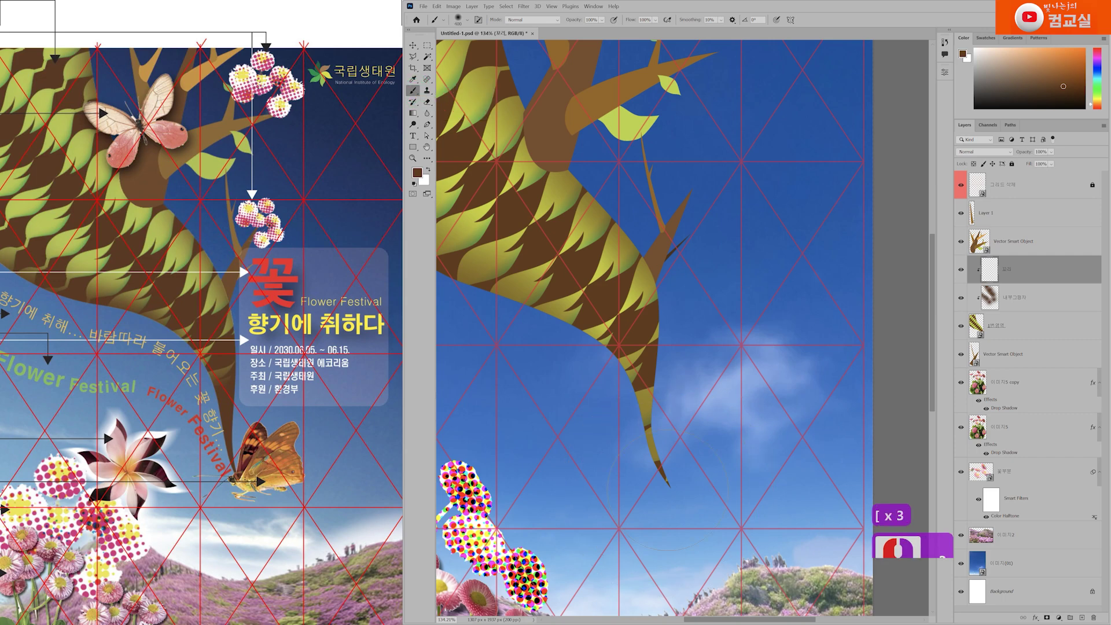
mouse_move(680, 469)
mouse_down()
mouse_move(650, 447)
mouse_move(667, 430)
mouse_move(664, 472)
mouse_move(652, 397)
mouse_move(664, 376)
mouse_move(665, 413)
mouse_move(643, 415)
mouse_up()
key(bracketright)
key(bracketleft)
key(bracketleft)
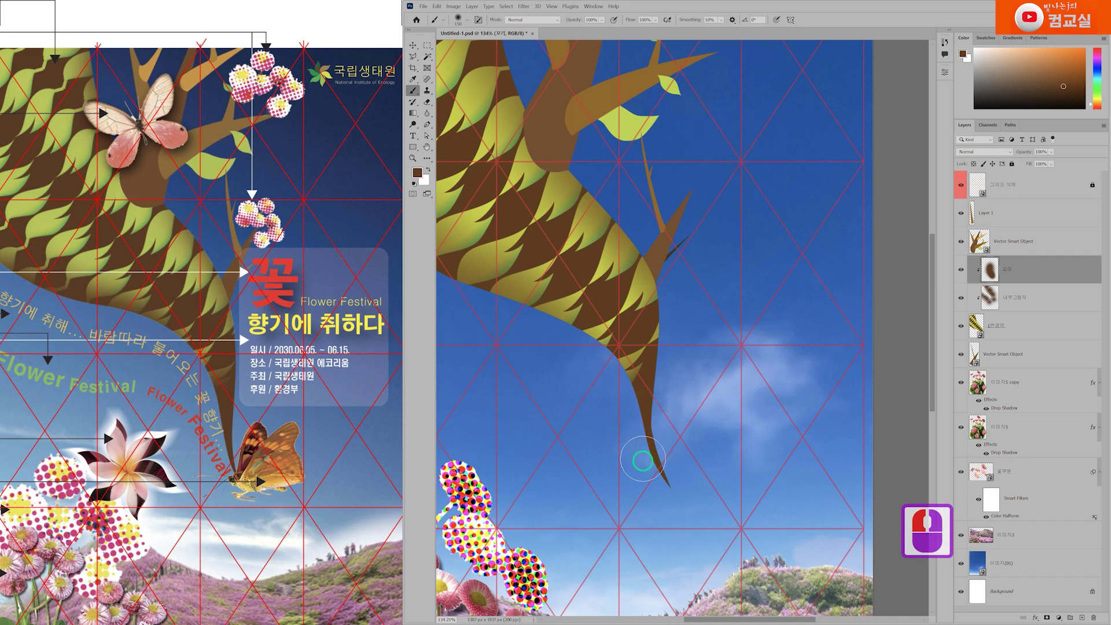
click(643, 415)
click(631, 459)
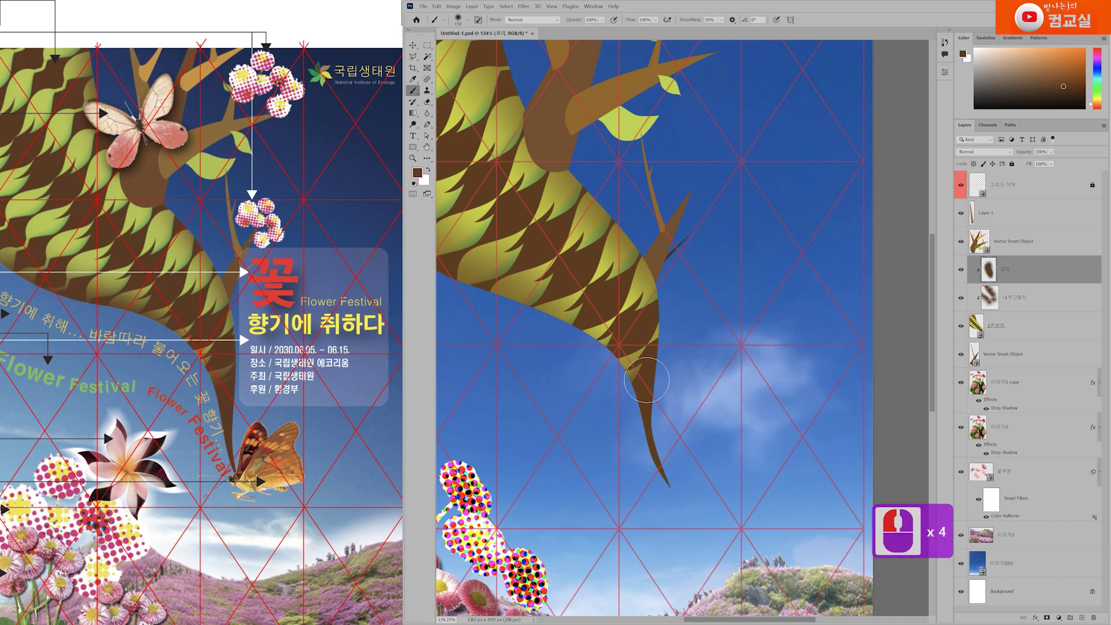
scroll(631, 400, down, 4)
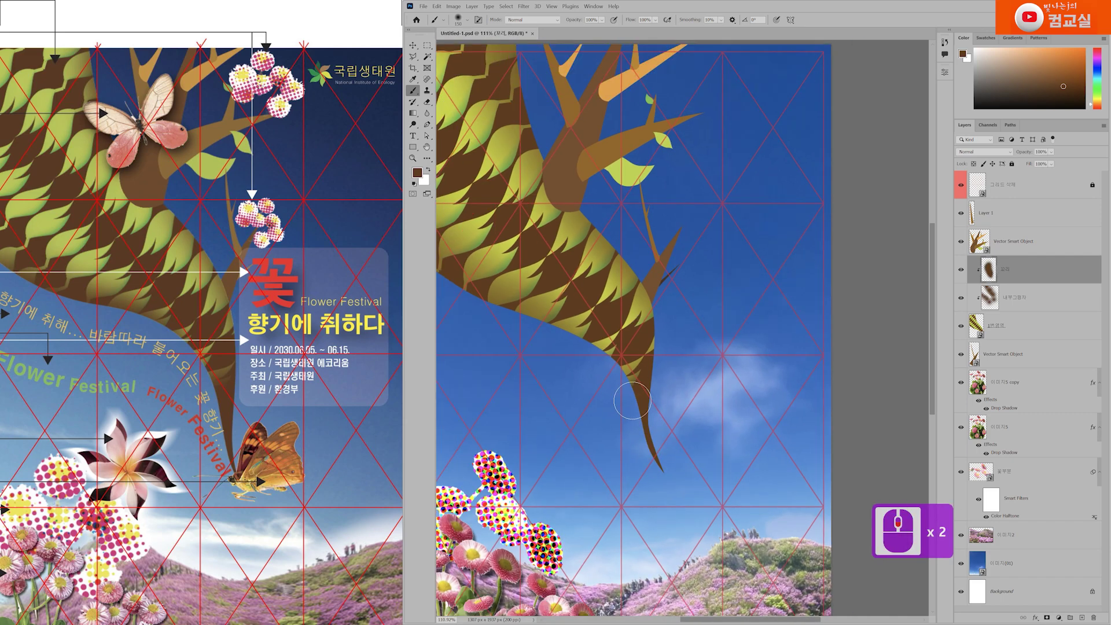
drag(622, 203, 616, 265)
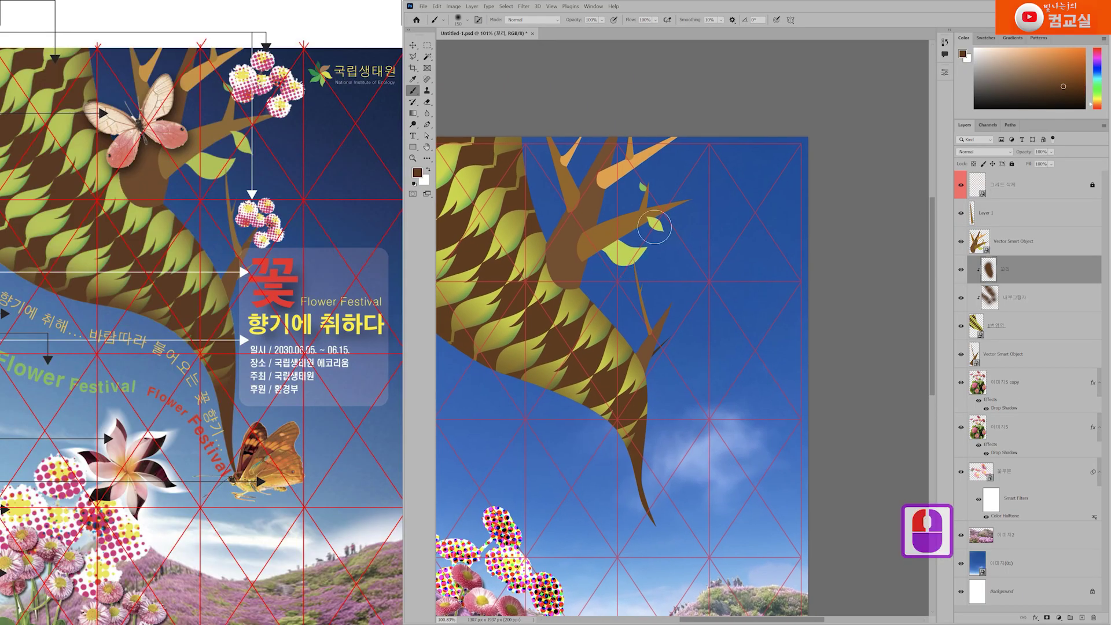
scroll(617, 266, up, 5)
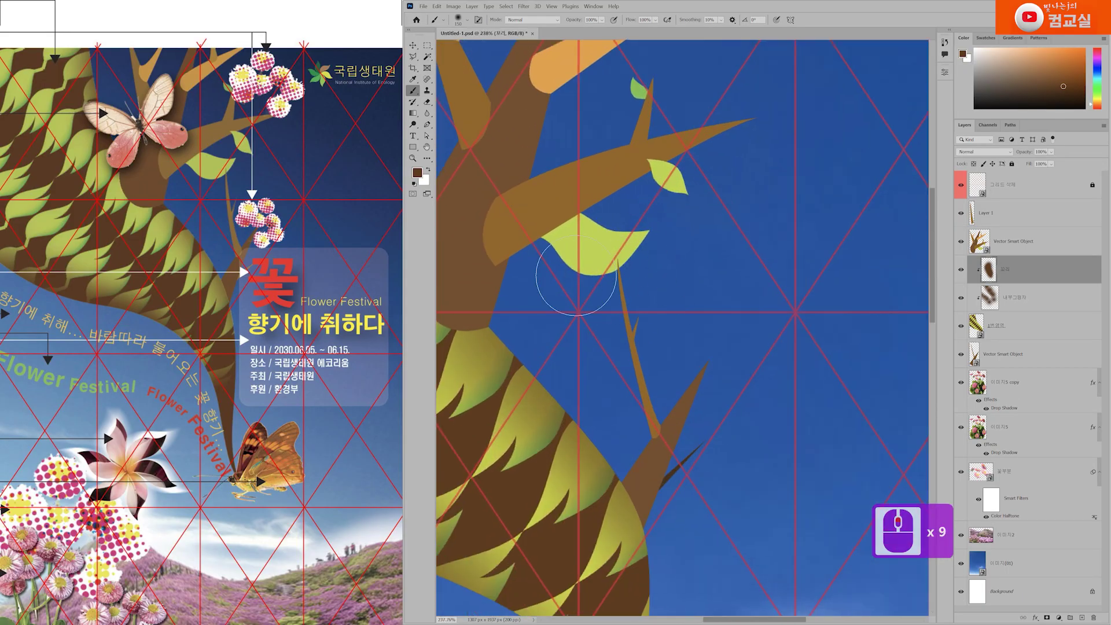
key(m)
click(604, 264)
drag(585, 253, 667, 308)
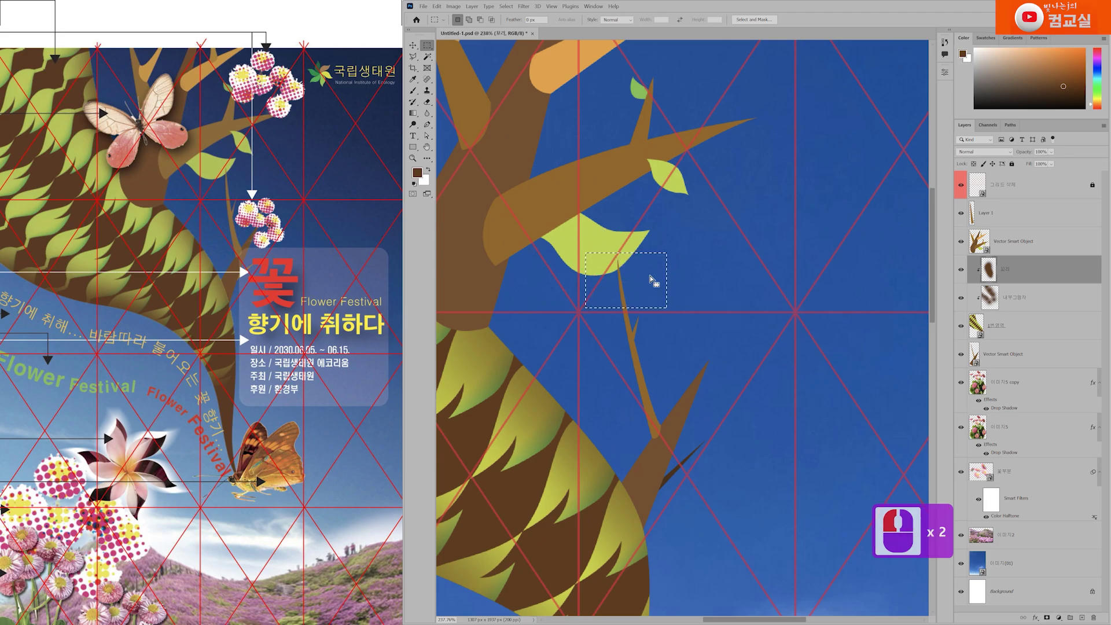
key(ctrl+d)
Step: Select the halftone flower cluster layer 꽃부분 at the poster's lower edge and toggle its visibility off and on
scroll(657, 254, down, 2)
scroll(657, 254, down, 5)
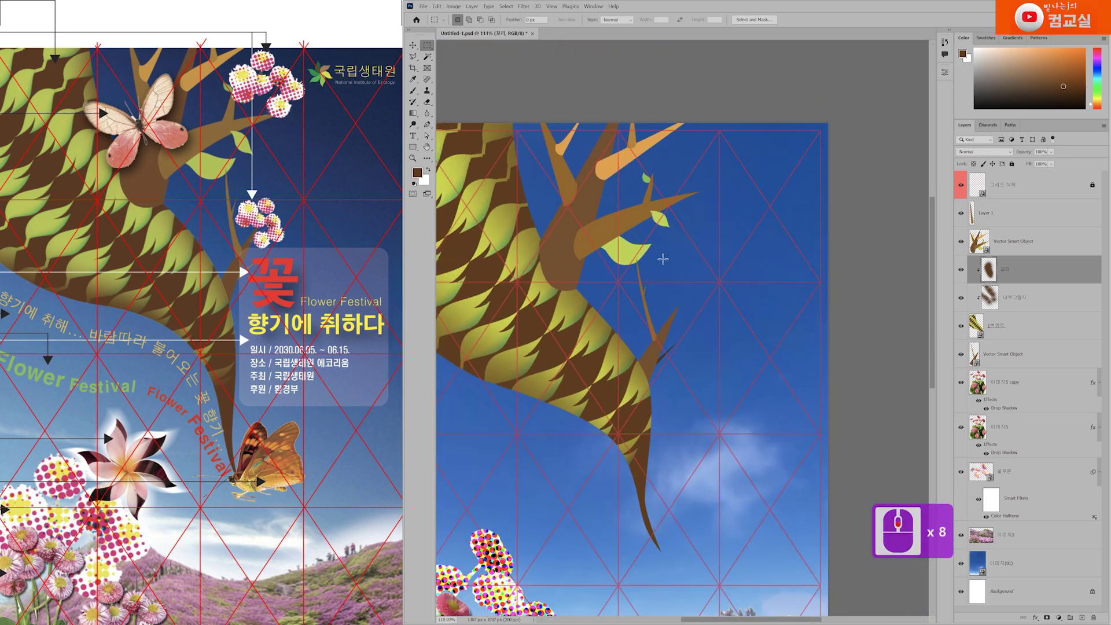
drag(611, 283, 634, 288)
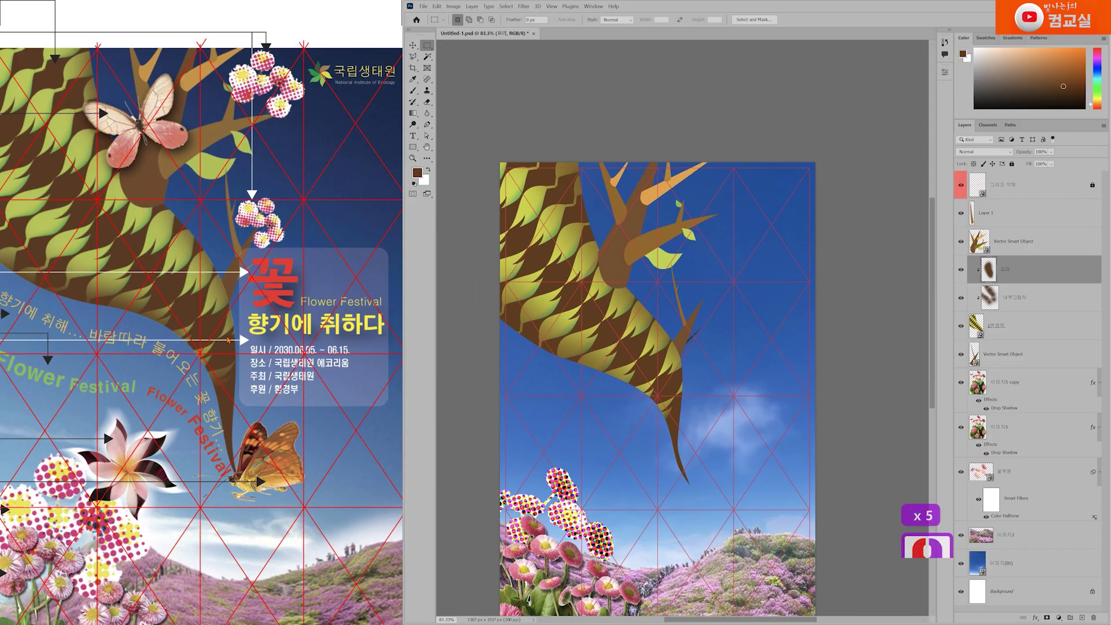
drag(161, 299, 158, 322)
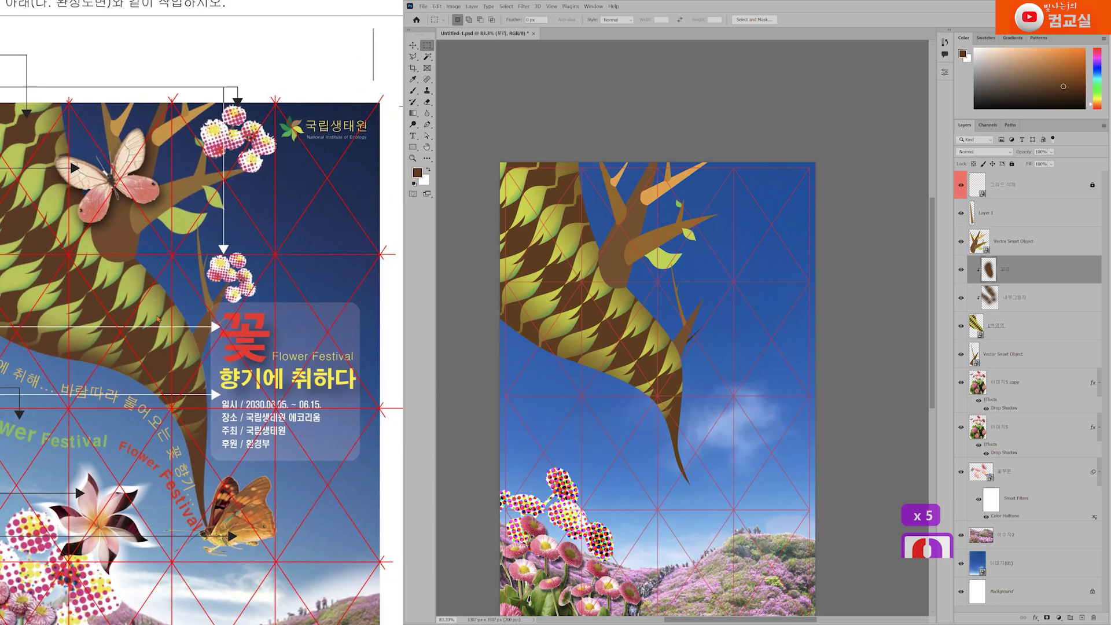
click(238, 93)
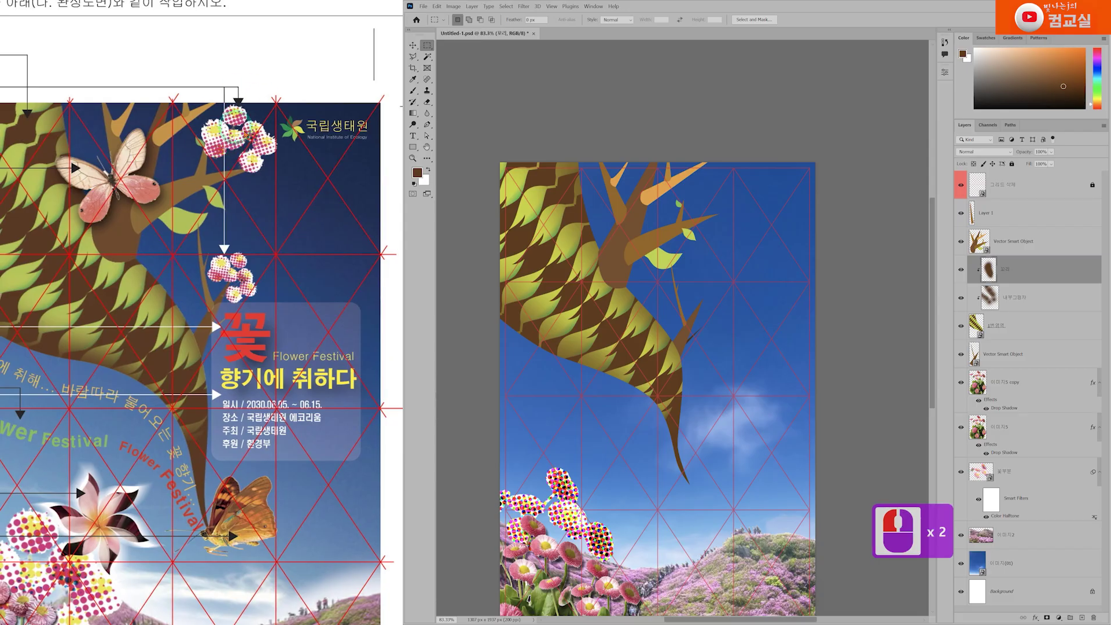
click(574, 518)
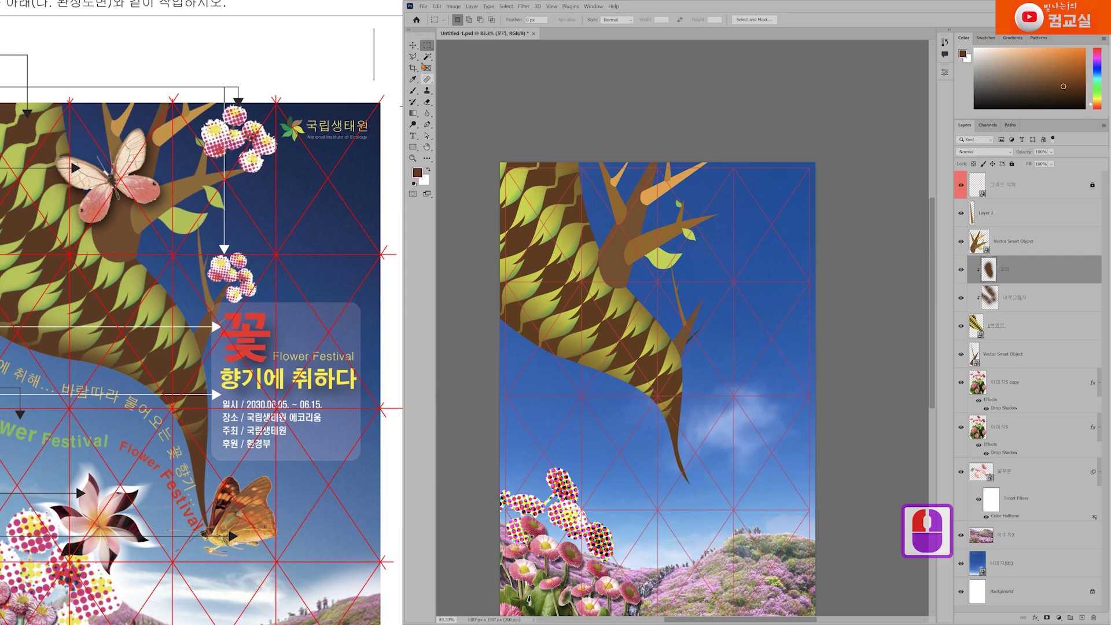
key(v)
drag(585, 452, 584, 394)
click(567, 440)
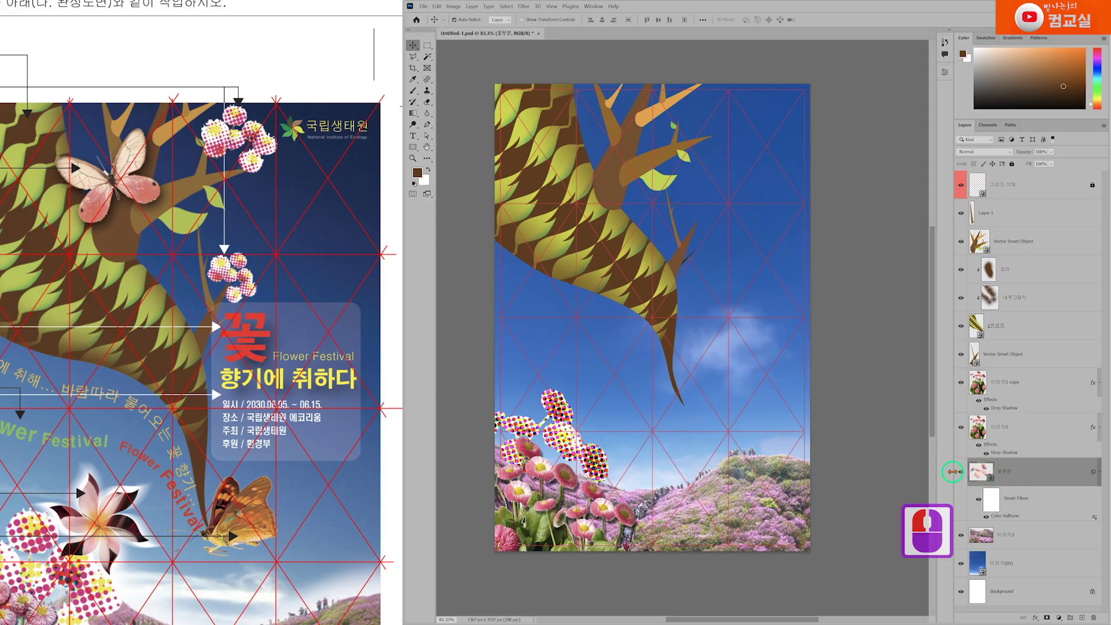
click(960, 472)
click(960, 472)
click(1033, 475)
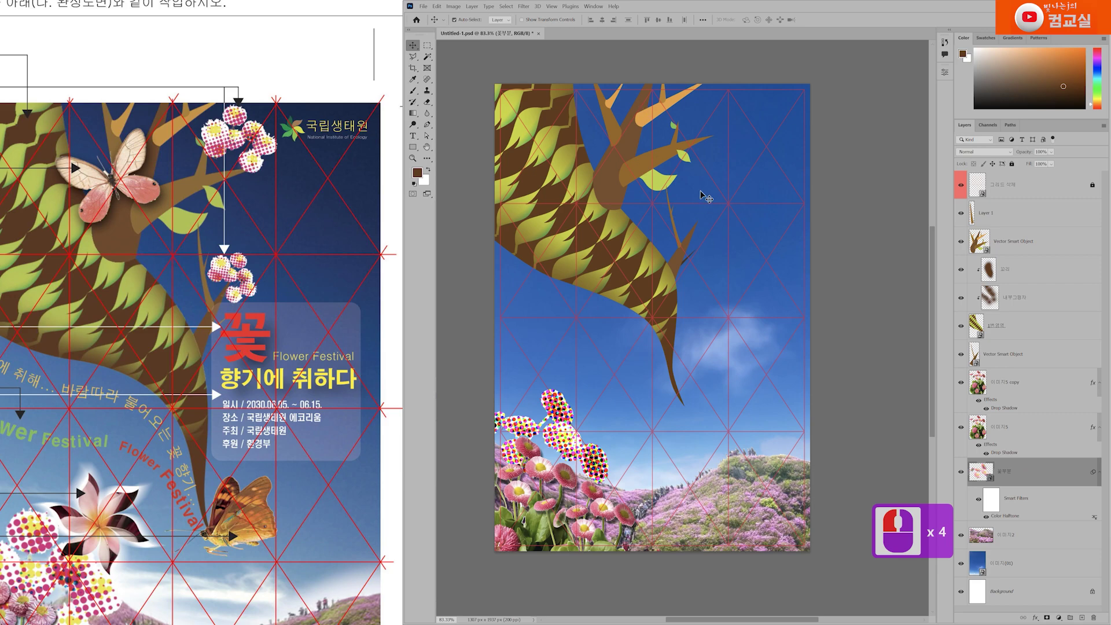
Step: Examine the reference layout and its notes for where the halftone flower clusters from image 05 belong
scroll(699, 200, up, 2)
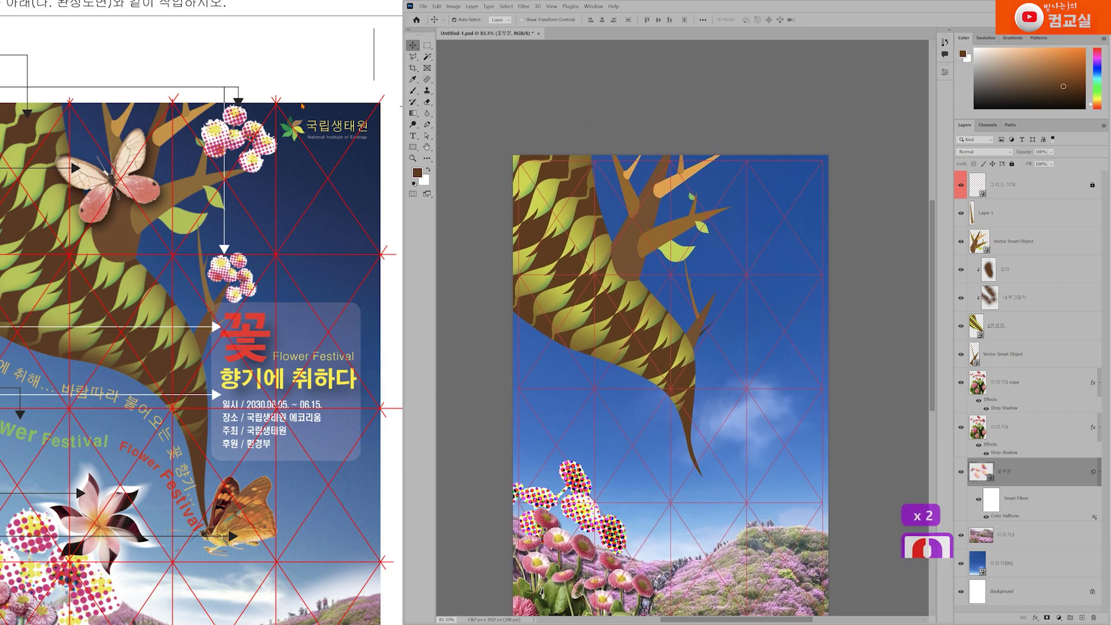
scroll(234, 110, up, 3)
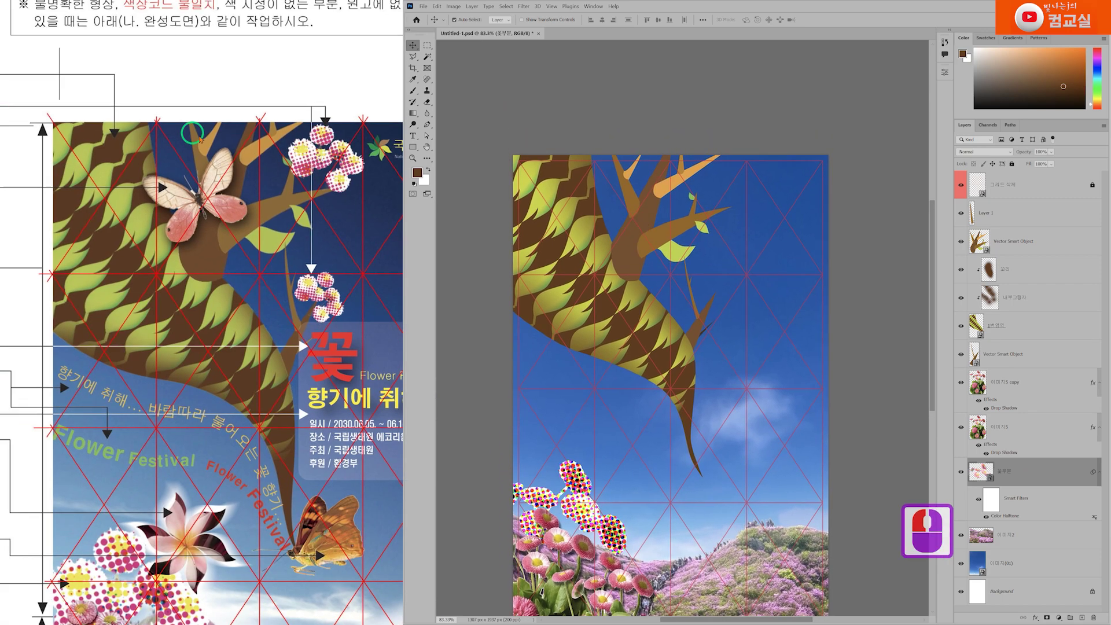
scroll(262, 149, left, 3)
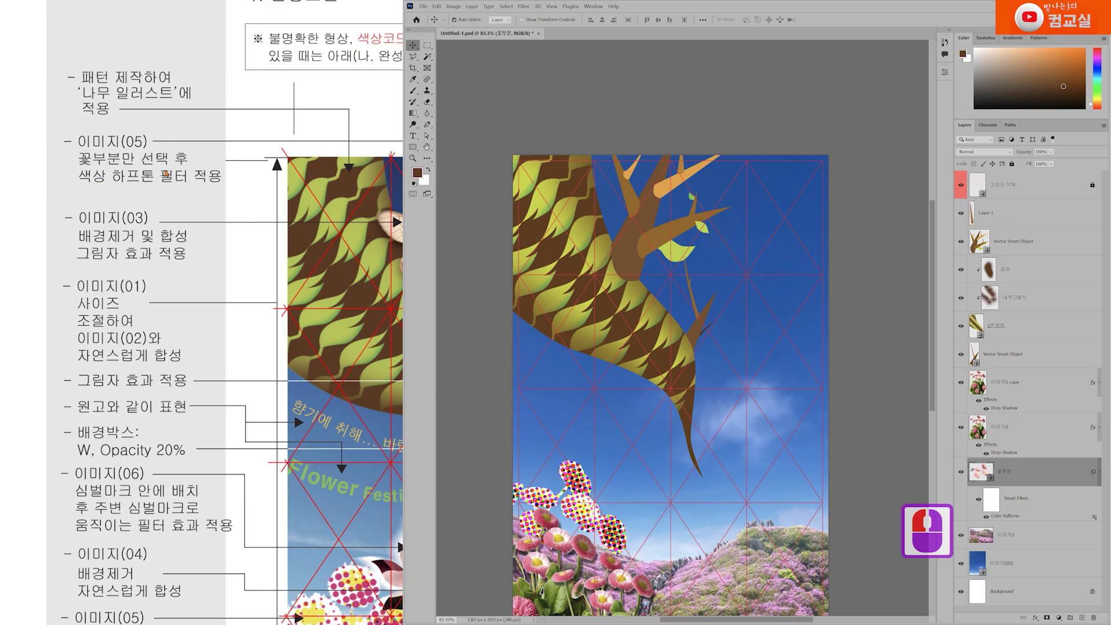
scroll(179, 275, down, 3)
drag(267, 164, 69, 289)
drag(328, 279, 203, 277)
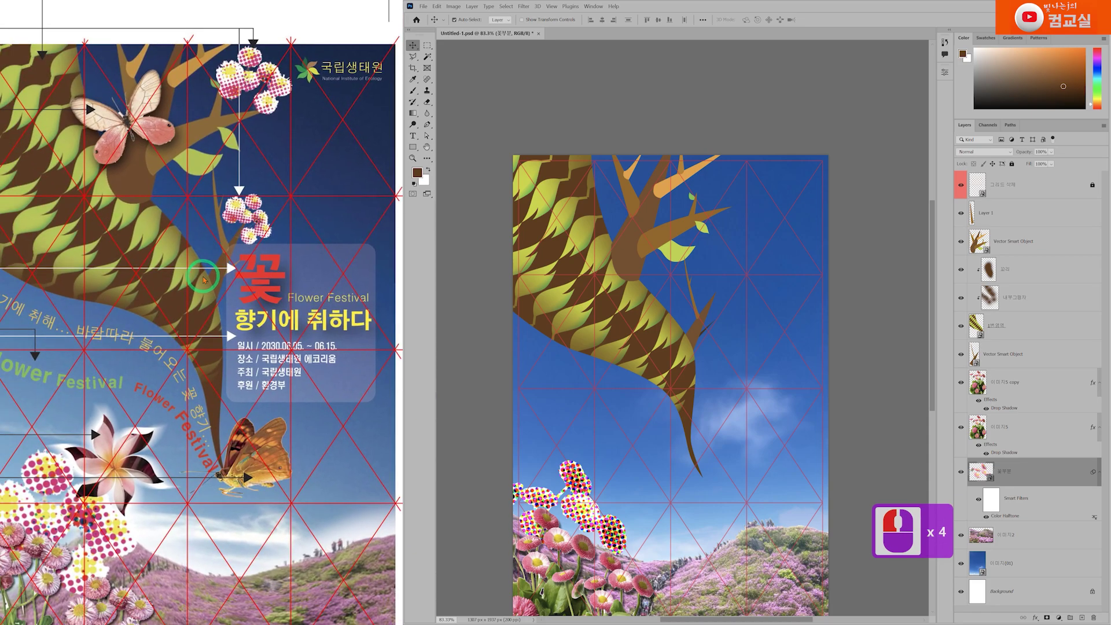
click(657, 478)
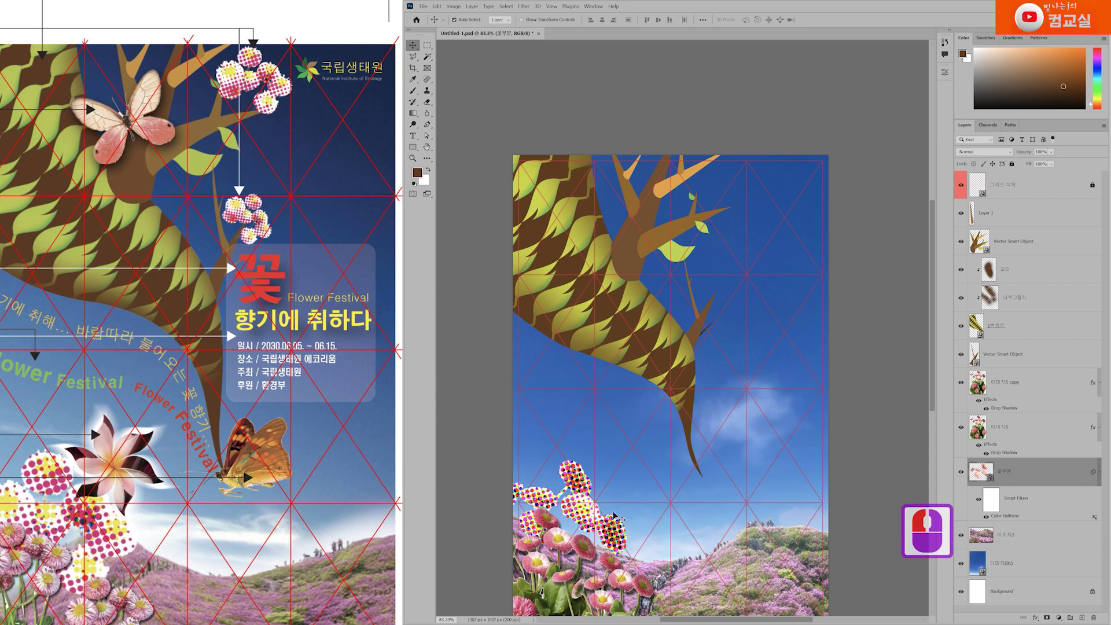
Step: Duplicate the halftone flower cluster with the Move tool and place the copy over the upper branches beside the trunk
scroll(568, 392, down, 5)
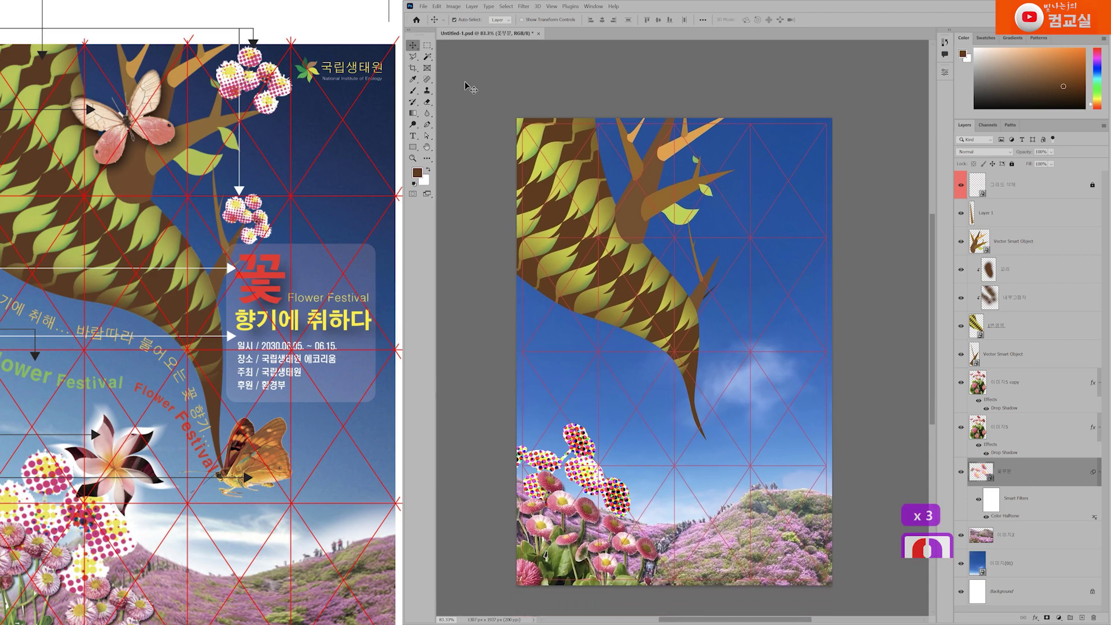
right_click(413, 49)
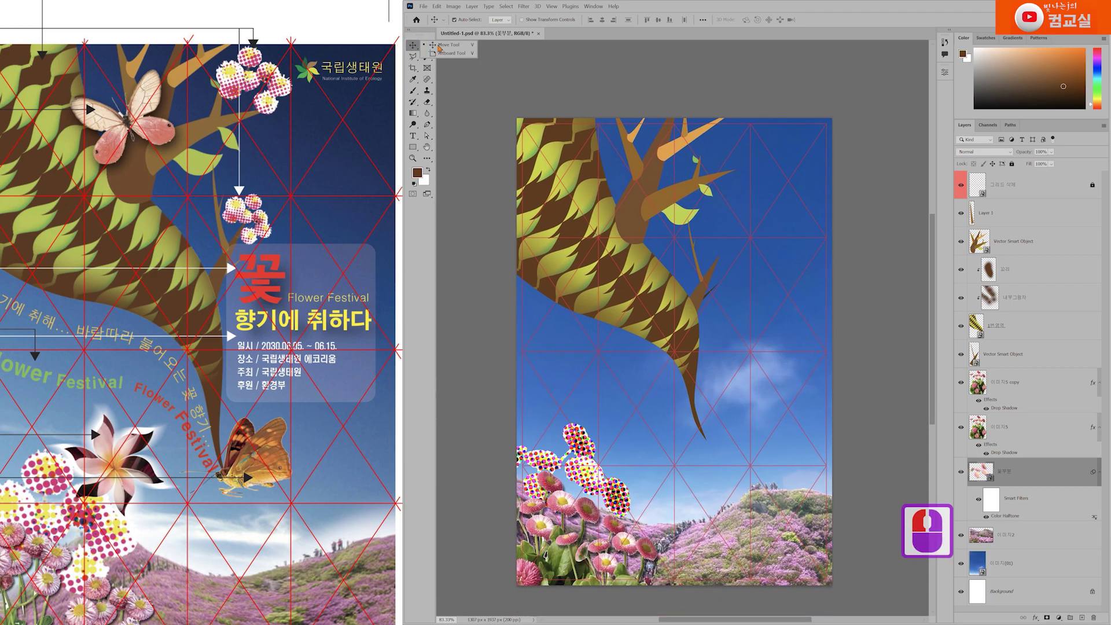
click(412, 46)
click(621, 235)
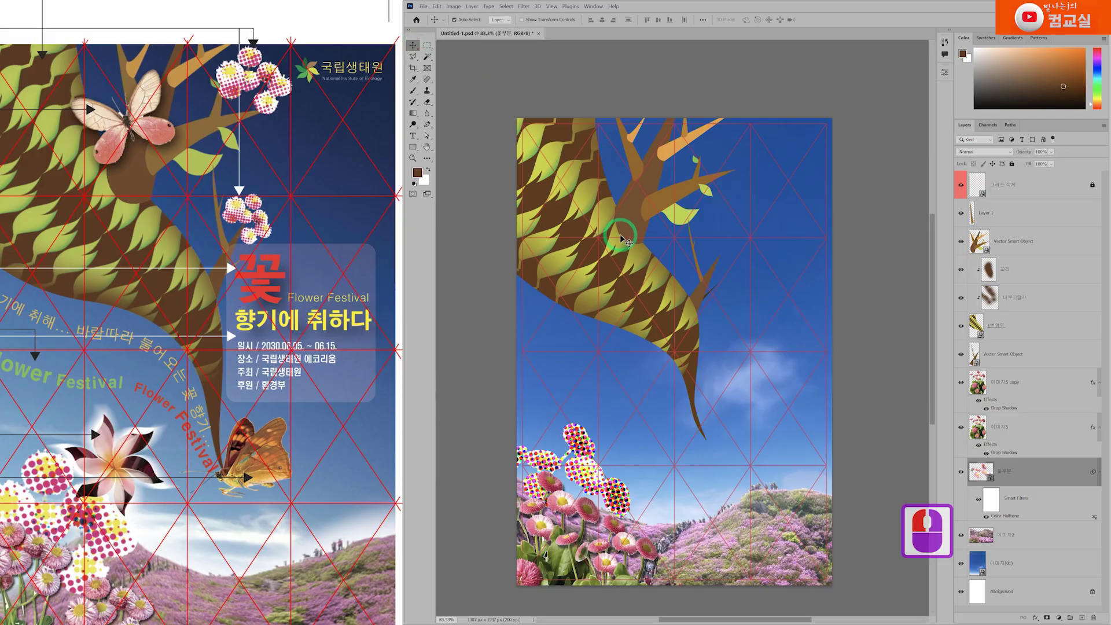
drag(603, 231, 594, 234)
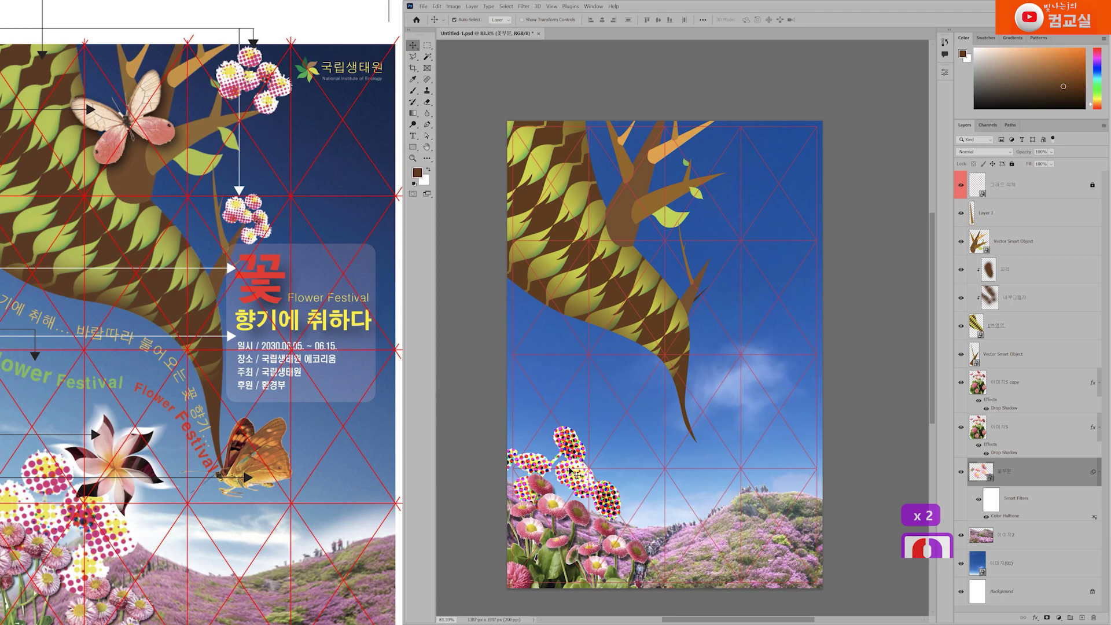
click(568, 473)
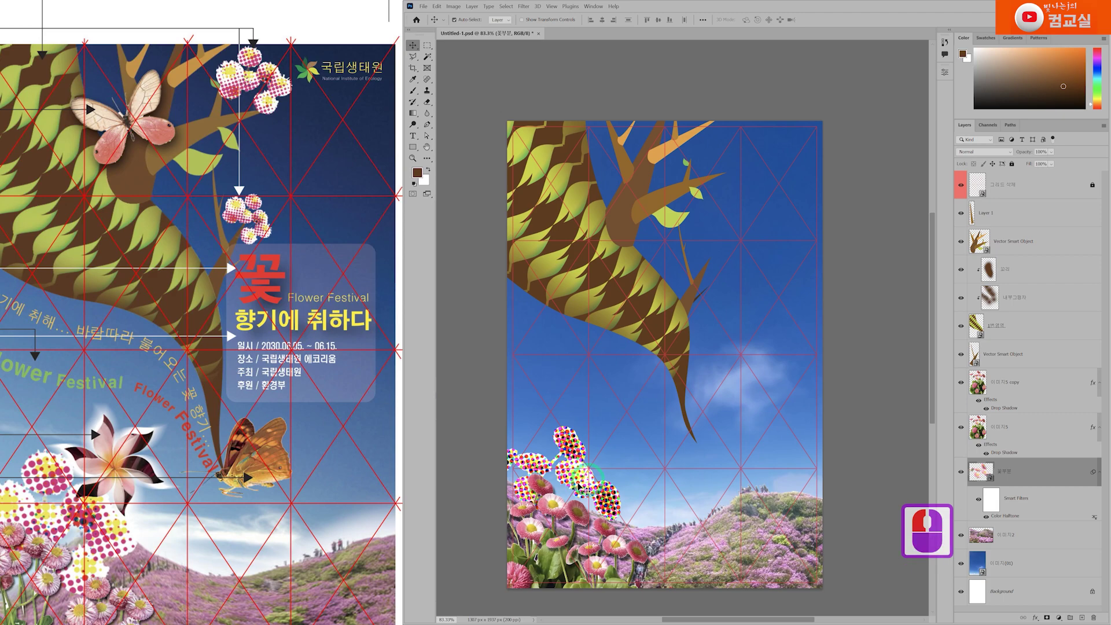
drag(577, 482, 748, 160)
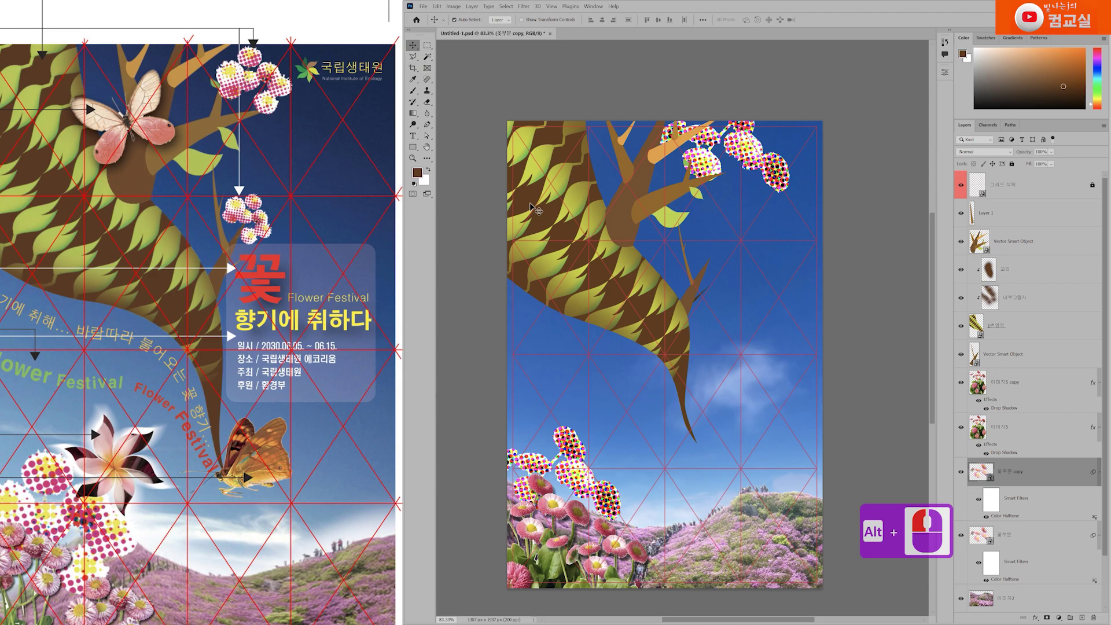
Step: Duplicate the halftone flower cluster again with the Lasso tool active, placing the copy below the first one beside the branches
click(413, 57)
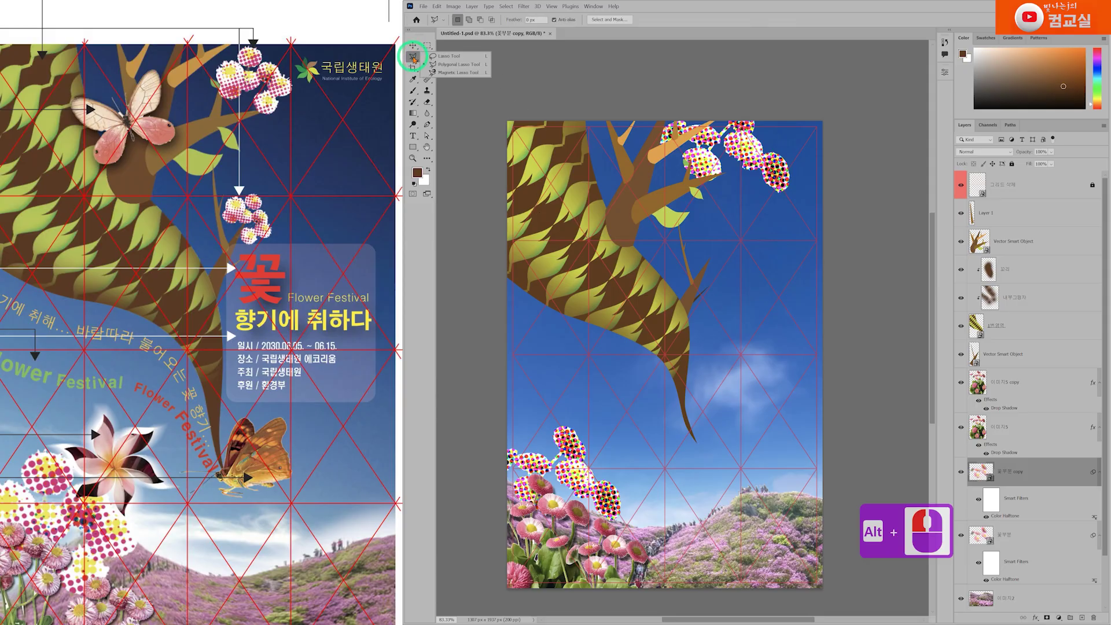
click(414, 58)
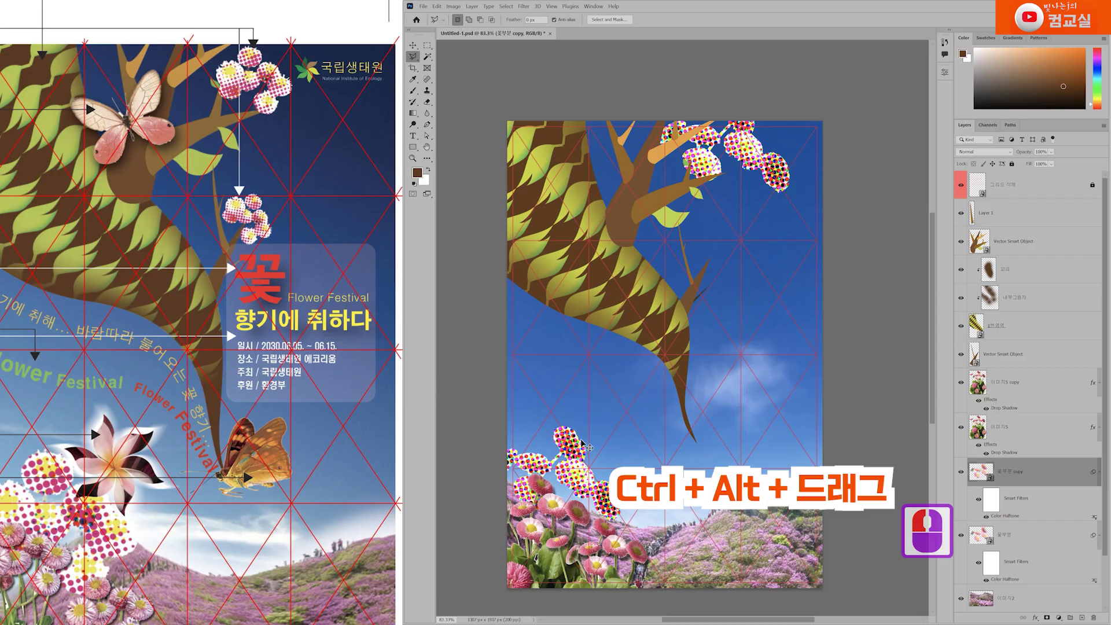
drag(574, 451, 625, 370)
key(ctrl+z)
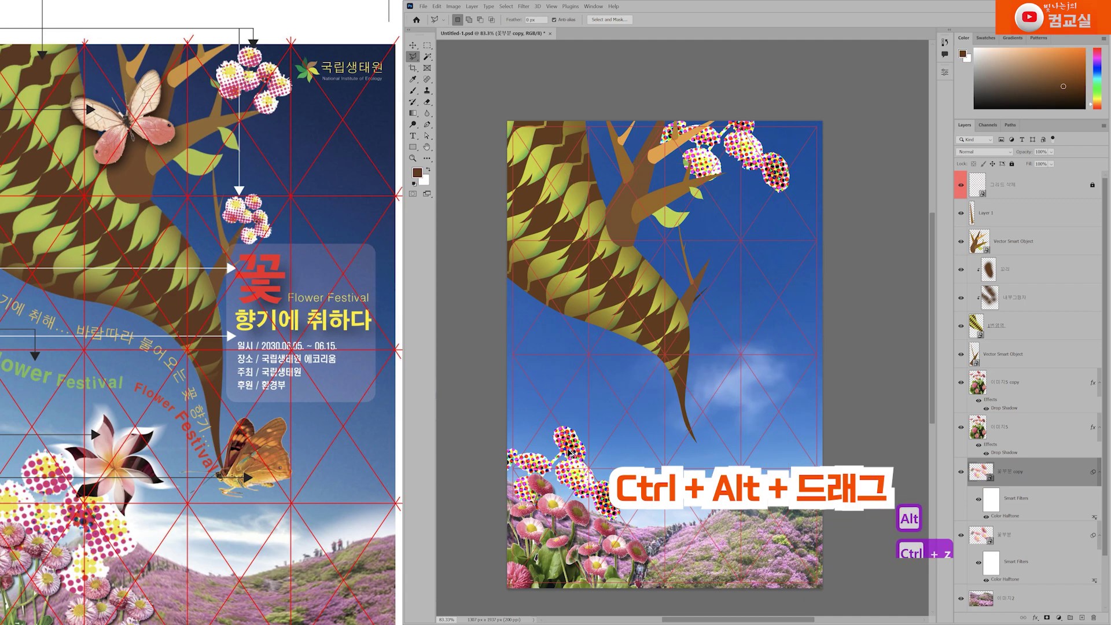
drag(562, 445, 746, 225)
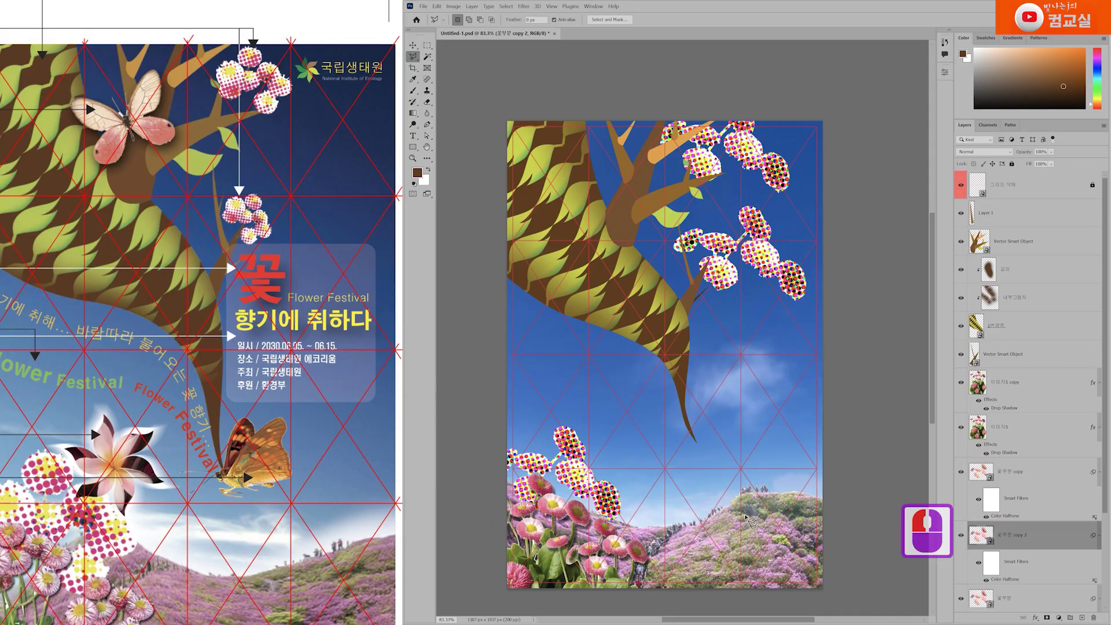
Step: Move both flower copy layers together above Layer 1, directly beneath the locked top layer
scroll(715, 191, up, 16)
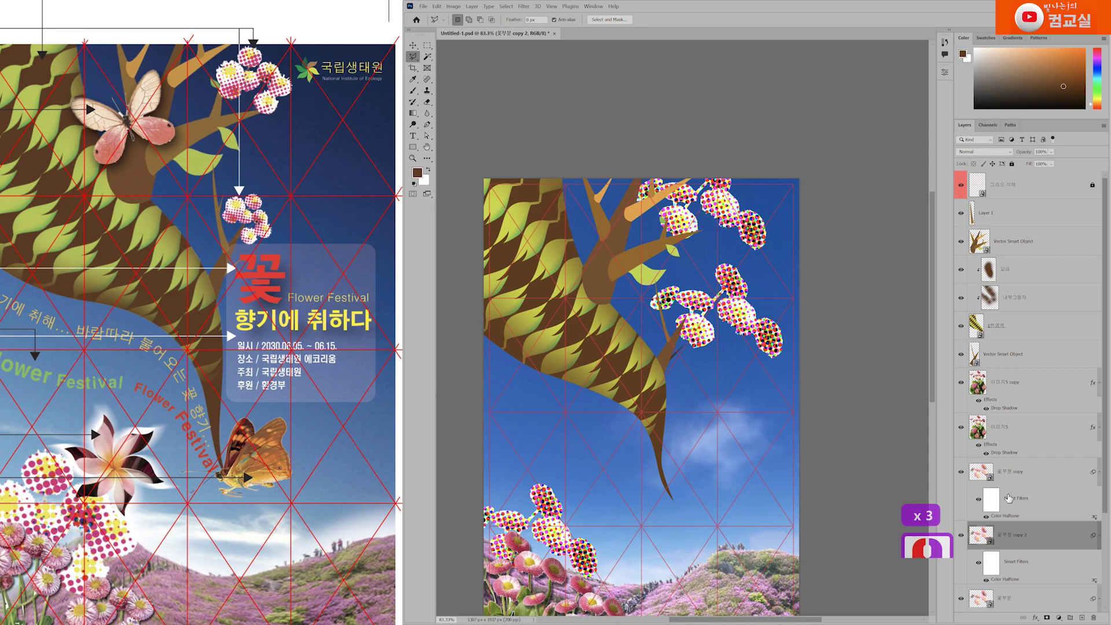
click(1014, 472)
shift+click(1025, 536)
drag(1026, 478, 1017, 213)
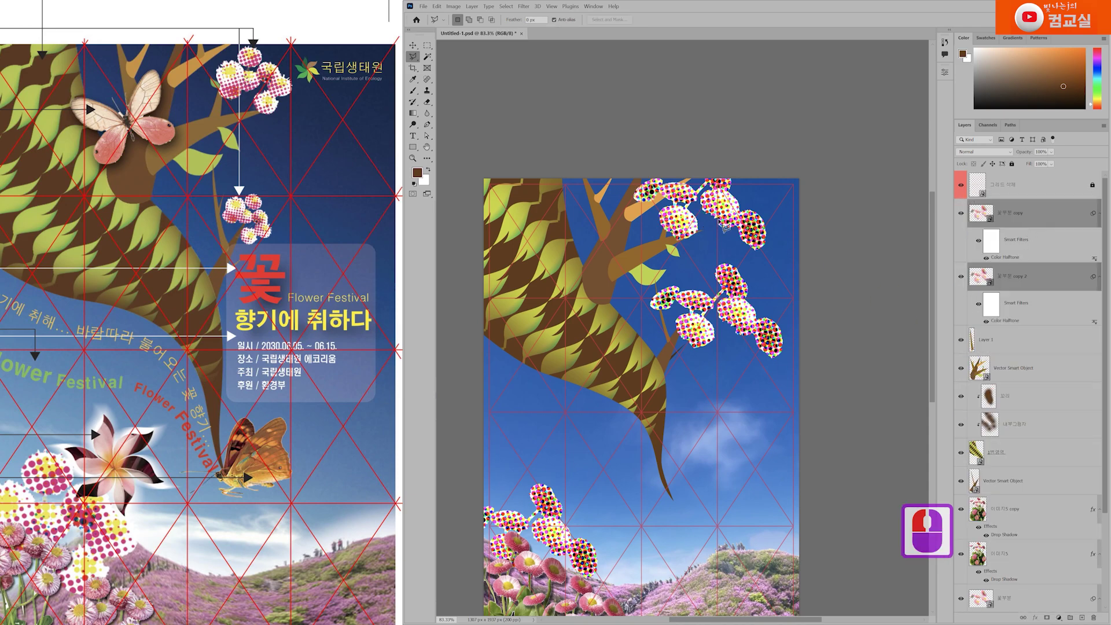
scroll(688, 226, up, 2)
click(414, 44)
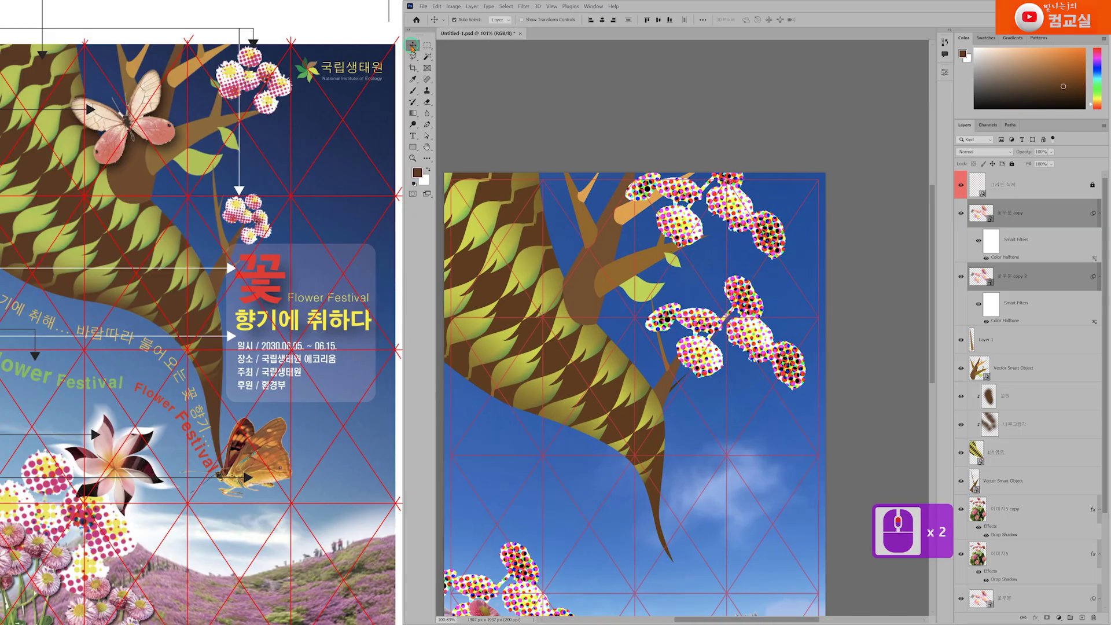
scroll(682, 224, up, 1)
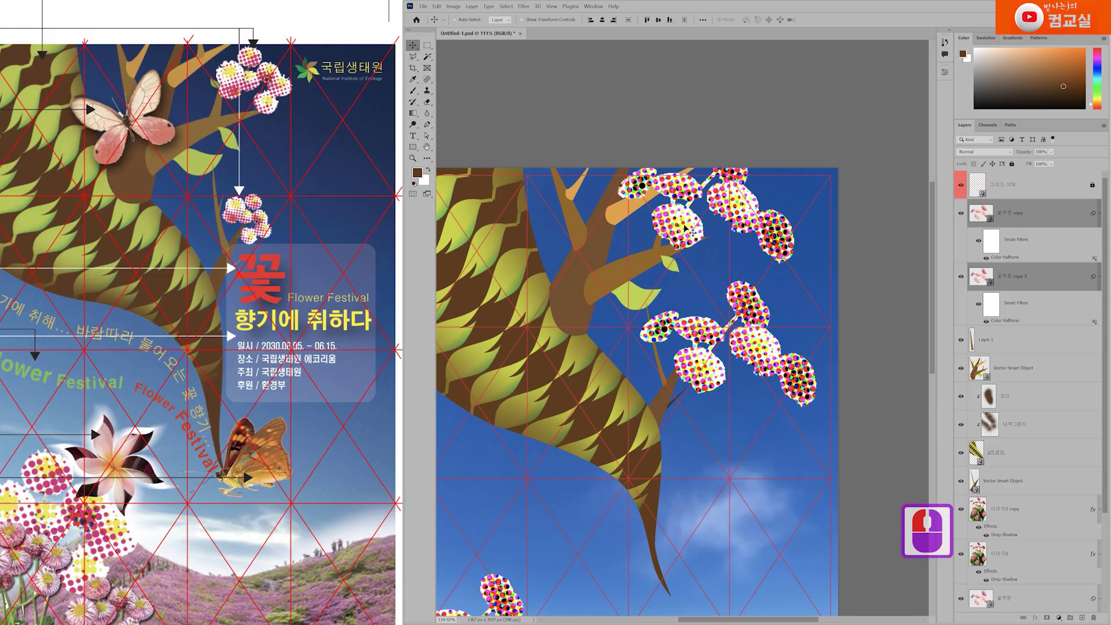
key(ctrl+t)
click(757, 233)
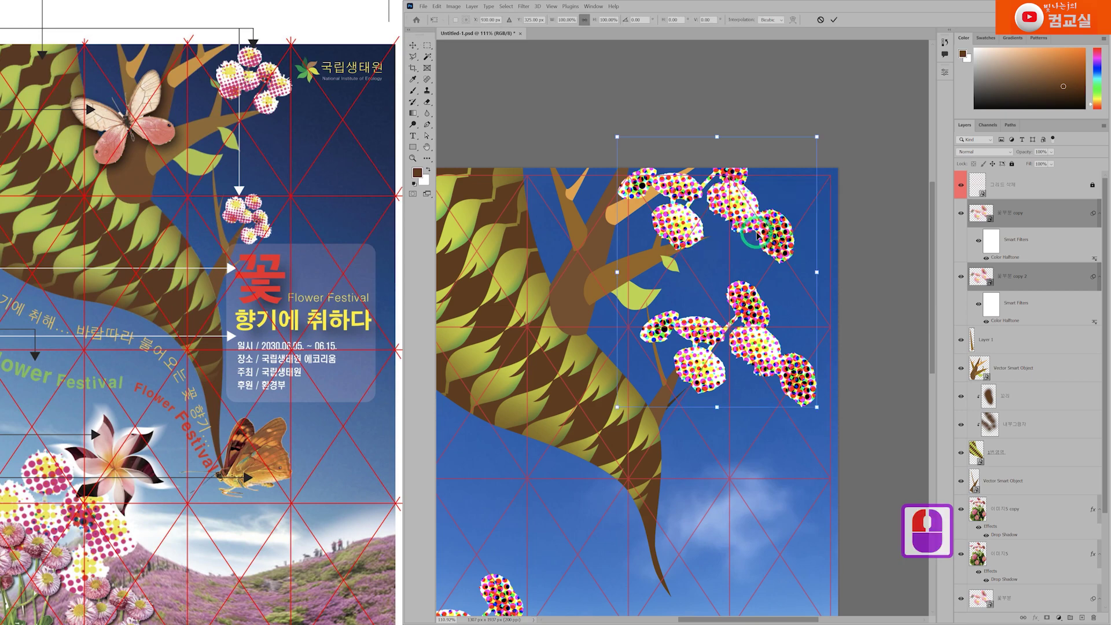
click(1031, 285)
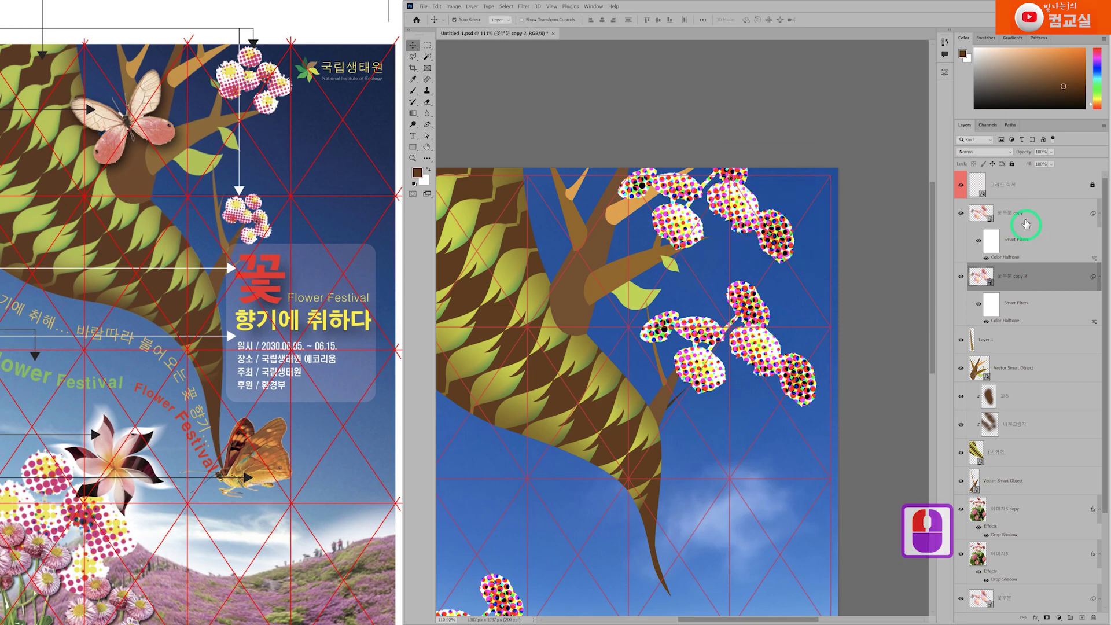
Step: Free-transform the upper flower copy, shrinking it to about 47% width and 52% height and rotating it about 23 degrees
click(1021, 217)
key(ctrl+t)
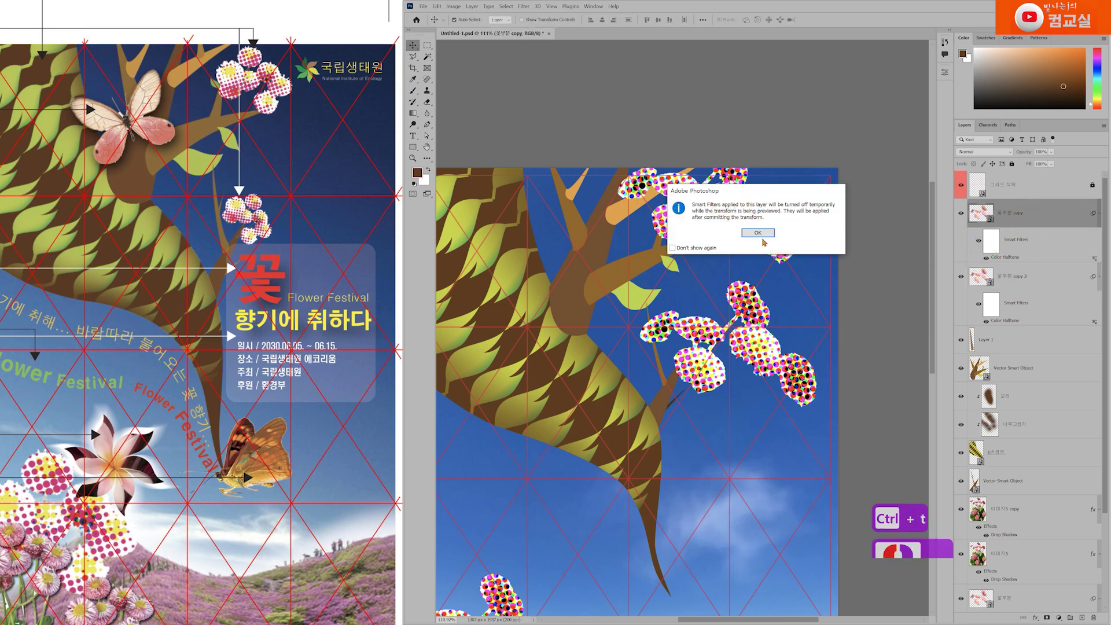
click(758, 232)
drag(778, 235, 801, 265)
drag(805, 322, 732, 223)
scroll(733, 220, up, 7)
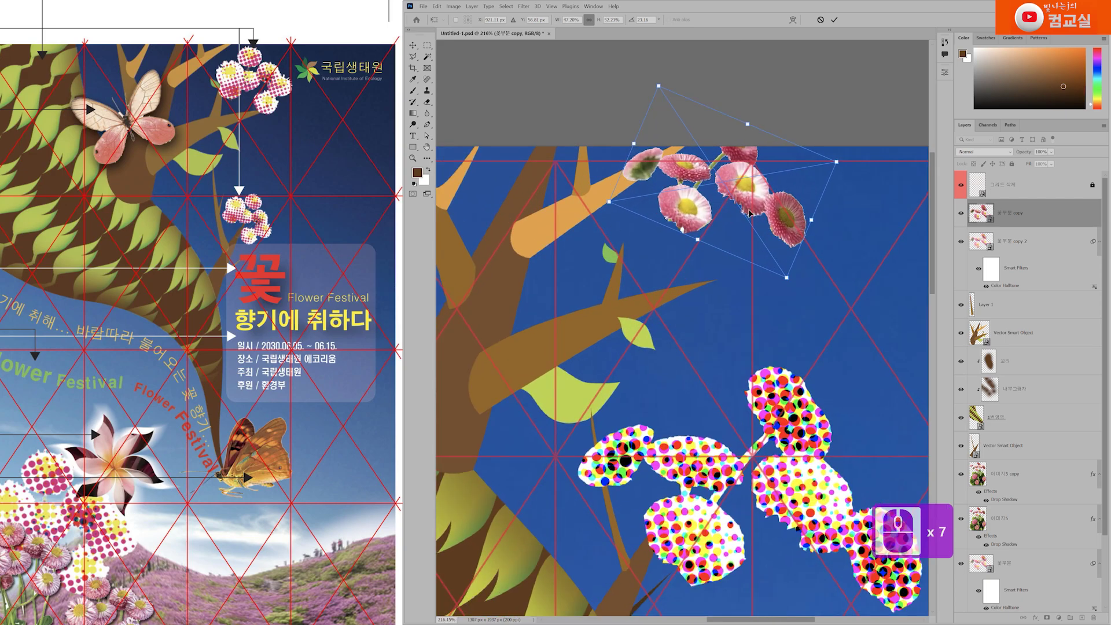
Step: Place the upper flower copy over the upper branch tip, narrow it to about 38% width, and apply the transform
drag(751, 185, 731, 263)
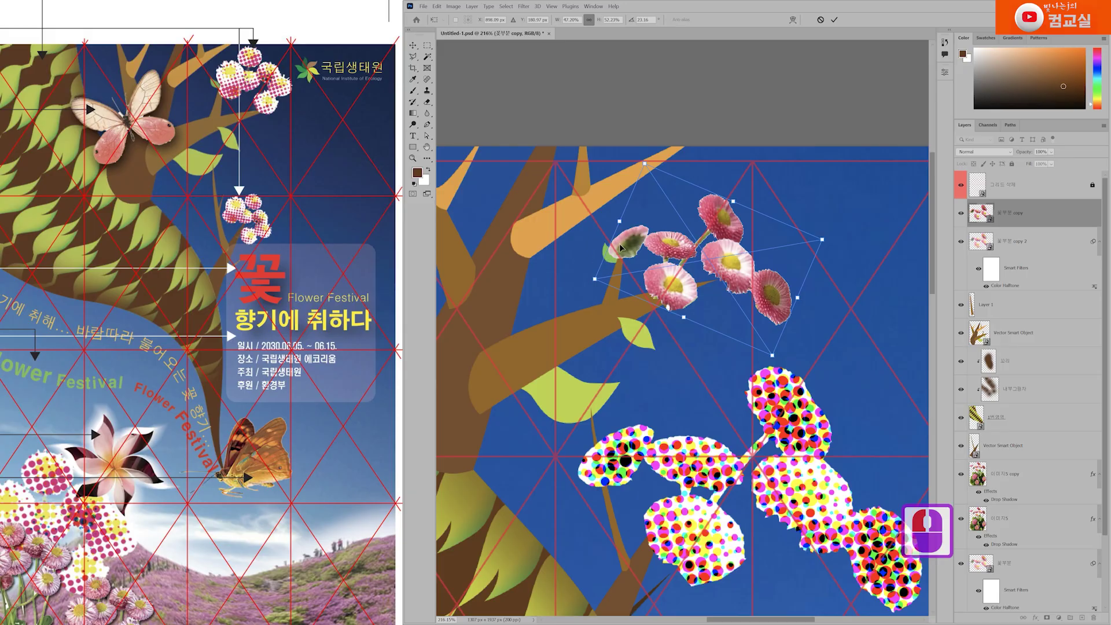
scroll(621, 261, up, 2)
drag(620, 260, 661, 269)
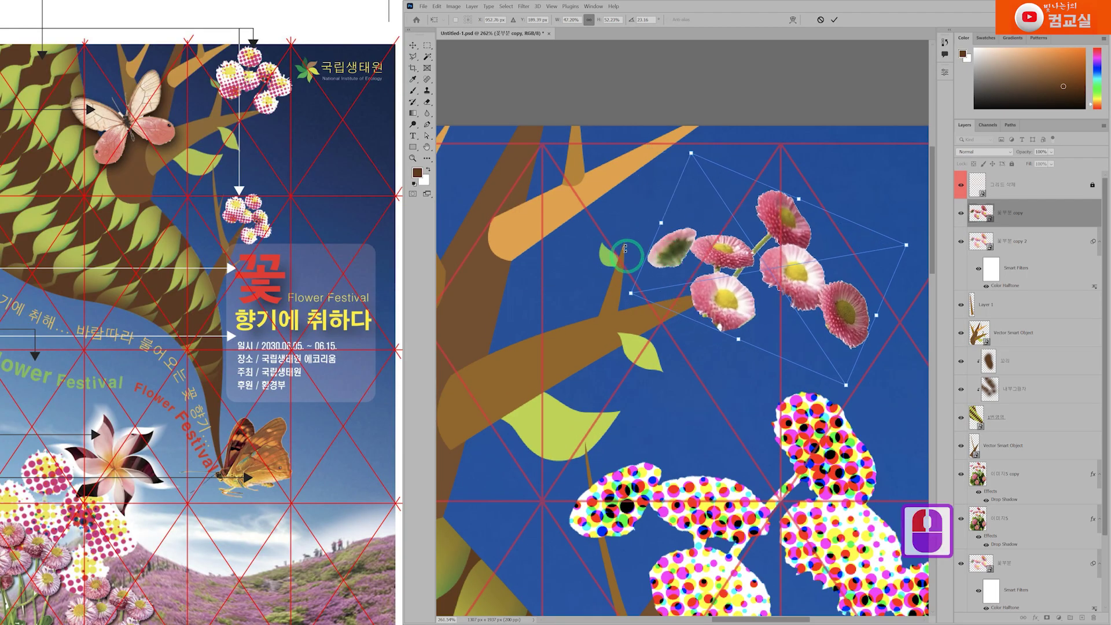
drag(676, 251, 634, 245)
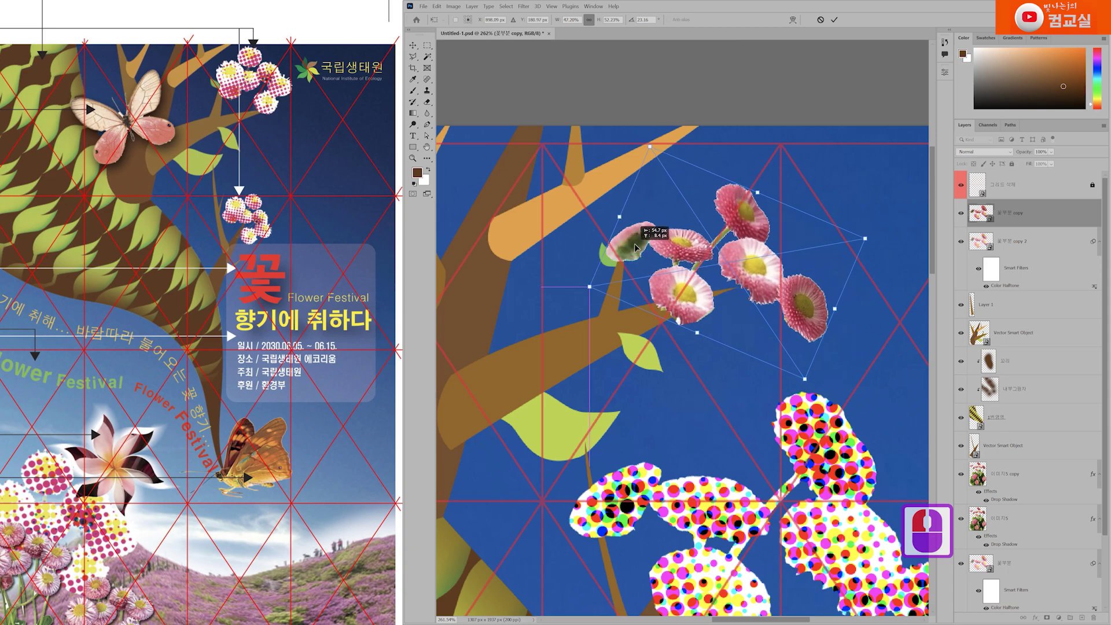
drag(835, 308, 793, 294)
key(shift)
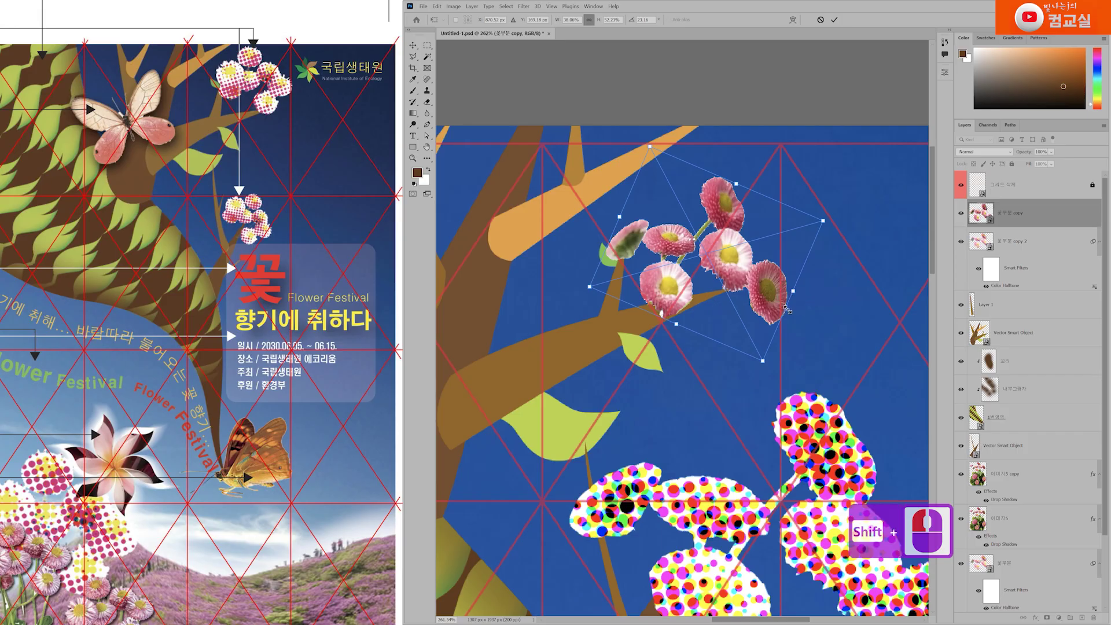
key(Return)
scroll(727, 322, down, 14)
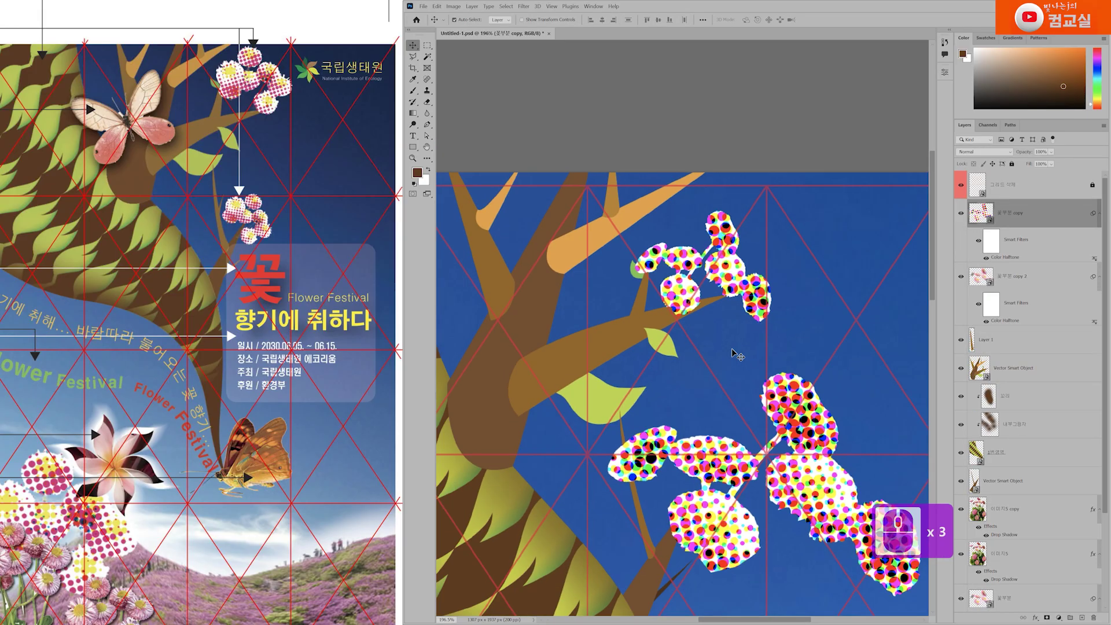
Step: Free-transform the lower flower copy, shrinking it to roughly the upper copy's size and placing it at the tips of the thin lower branches
click(769, 311)
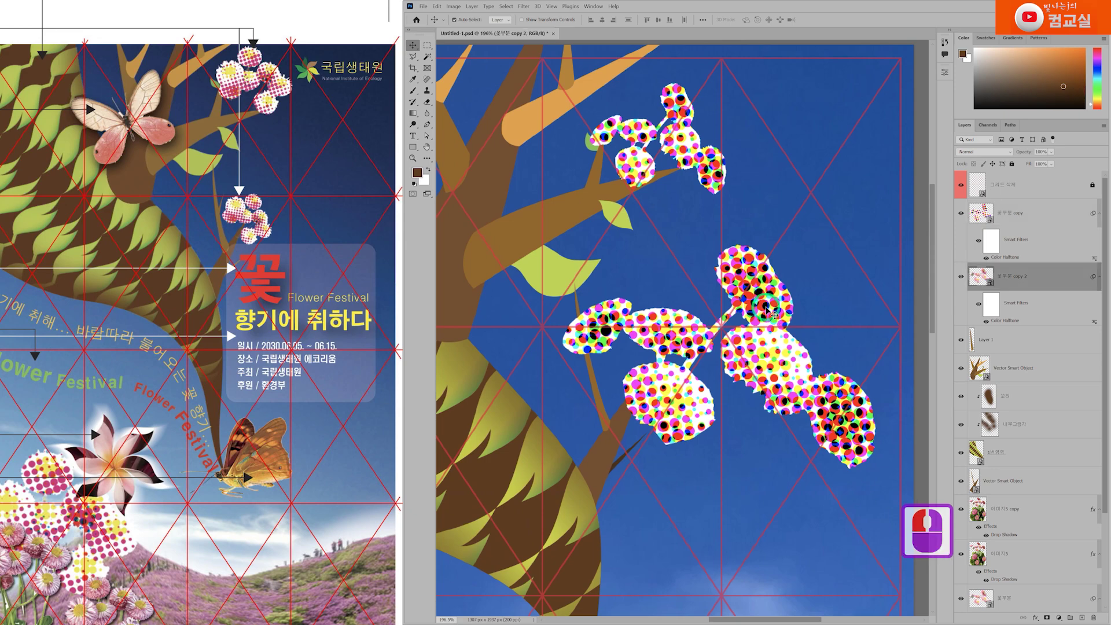
key(ctrl+t)
click(761, 234)
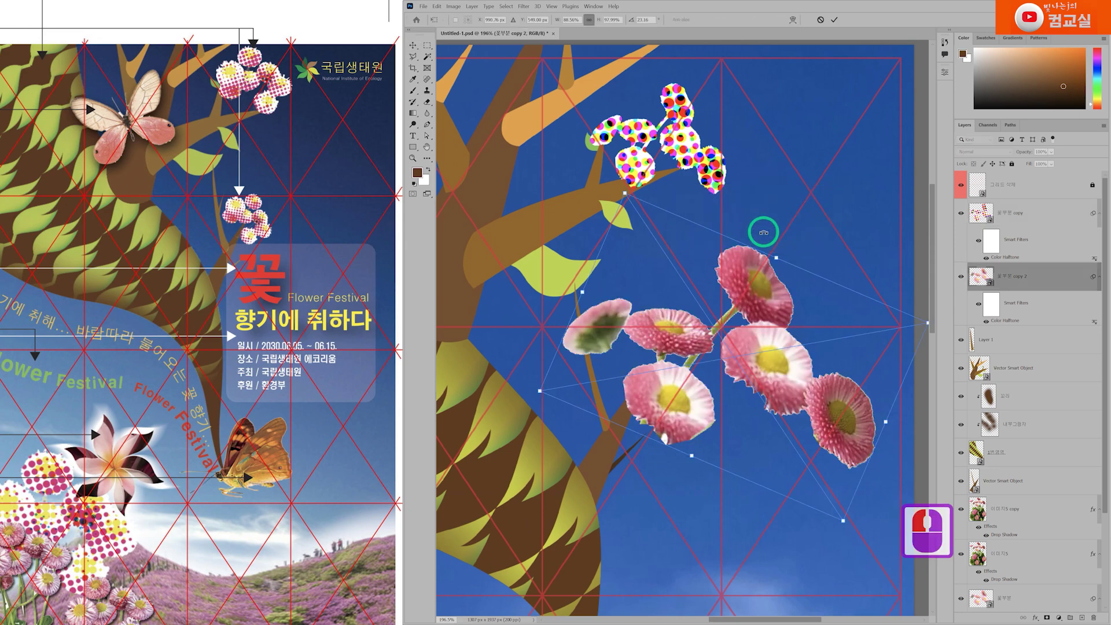
drag(885, 426, 686, 377)
drag(759, 362, 709, 396)
drag(667, 366, 676, 371)
key(Return)
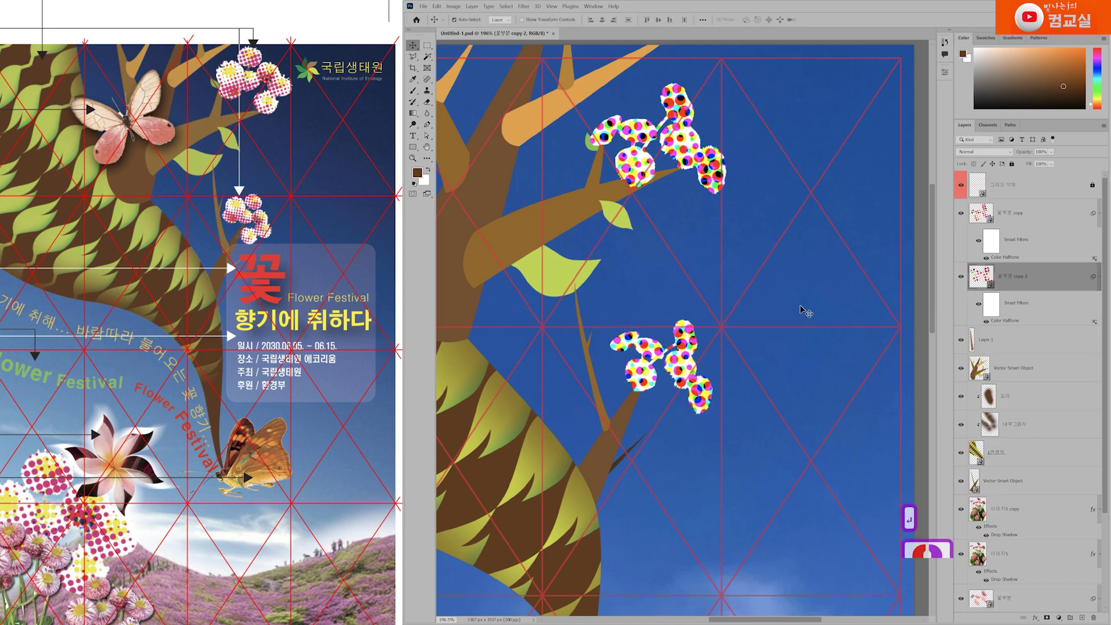
Step: Set the Color Halftone Max. Radius of the upper flower copy to 8 pixels
click(1006, 261)
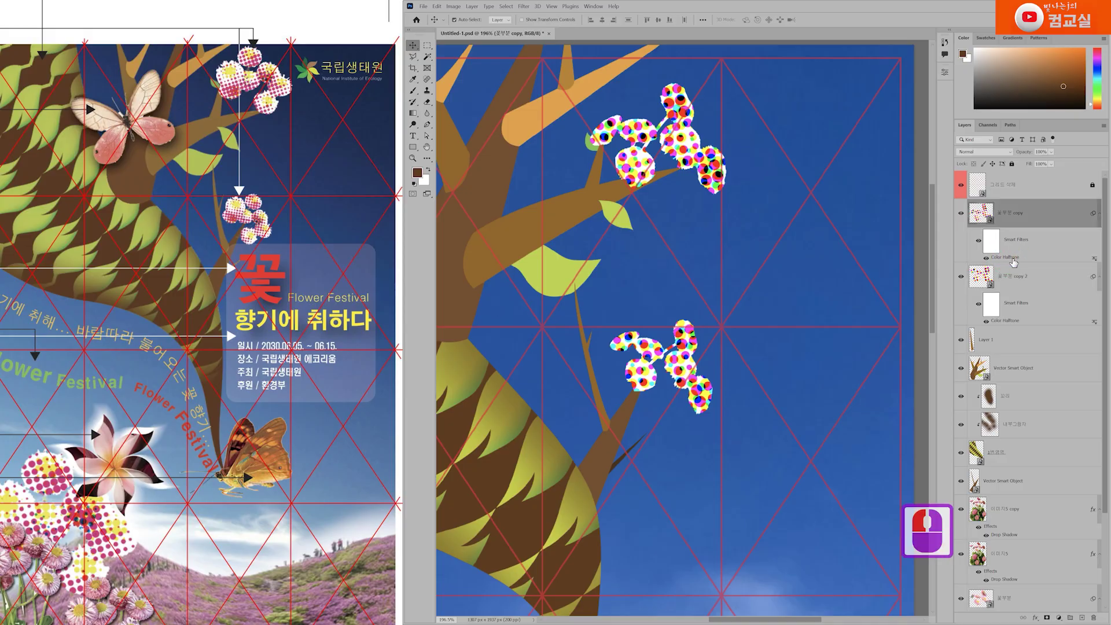
double_click(1014, 261)
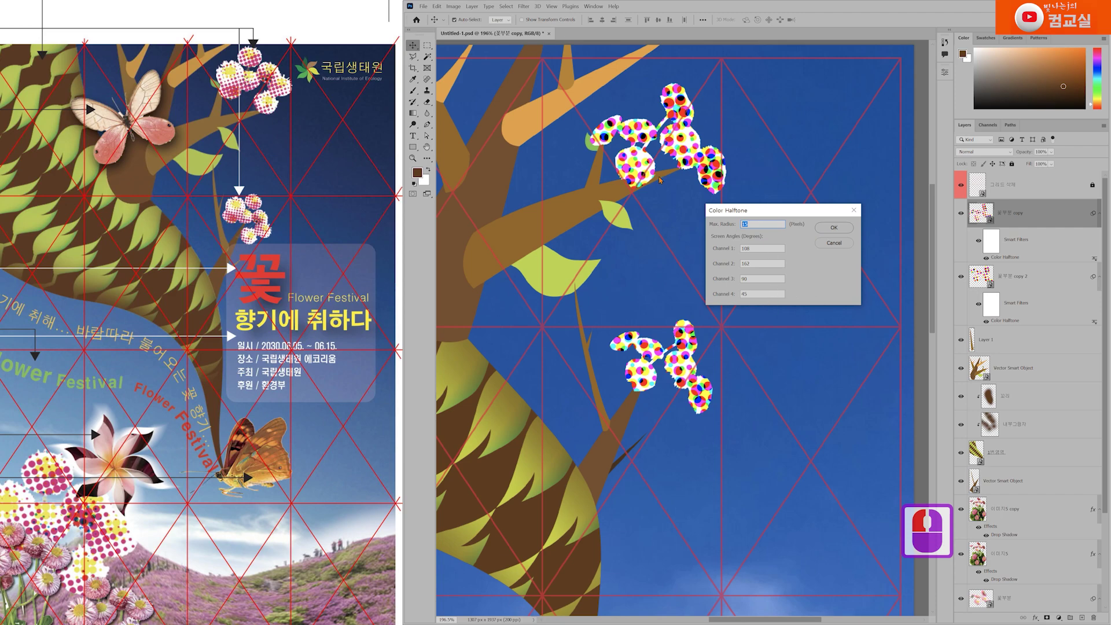
text(8)
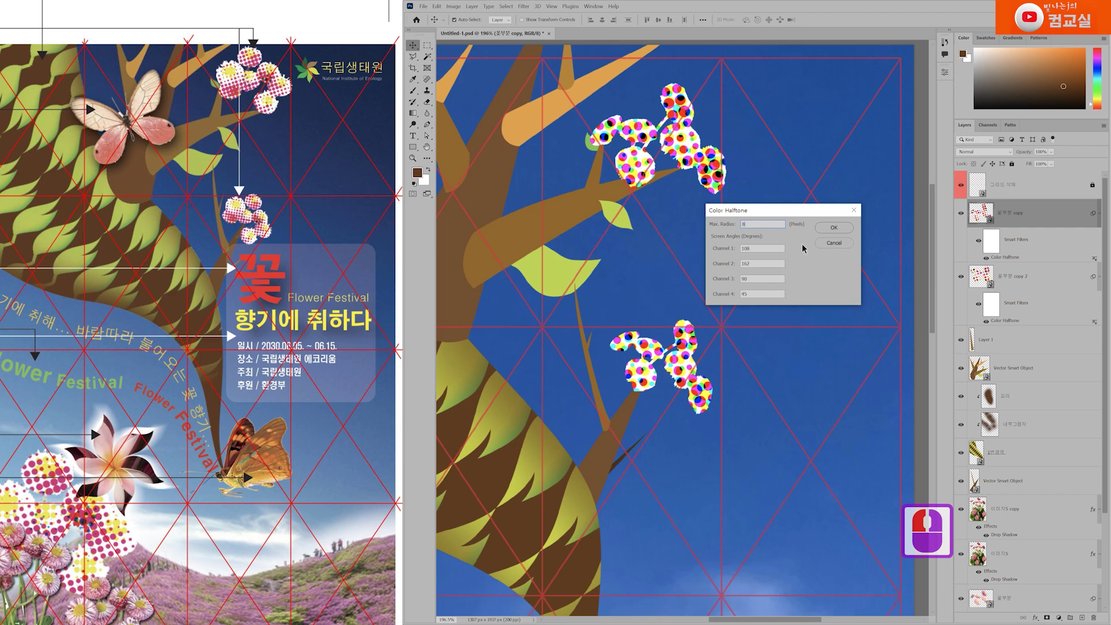
click(834, 227)
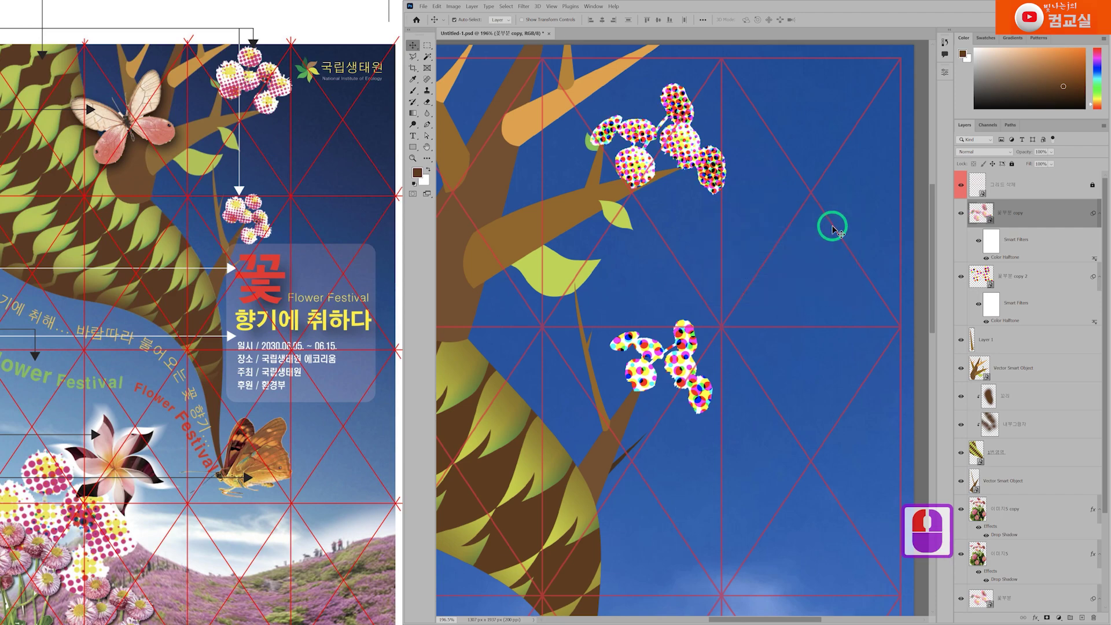
Step: Set the Color Halftone Max. Radius of the lower flower copy to 8 pixels as well
click(1014, 326)
double_click(1014, 325)
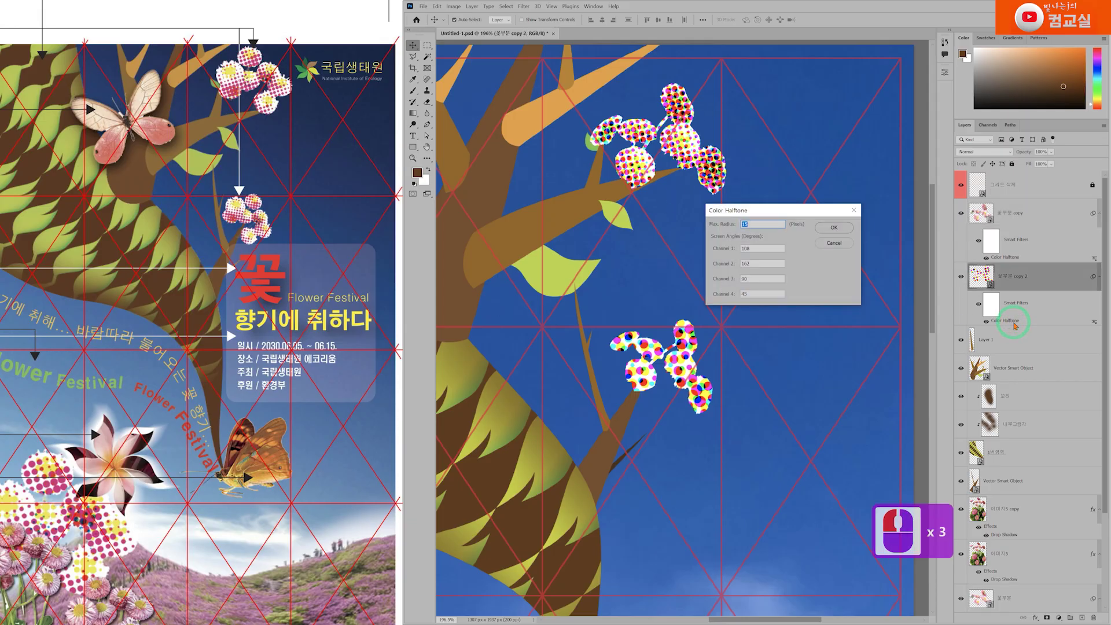
click(761, 223)
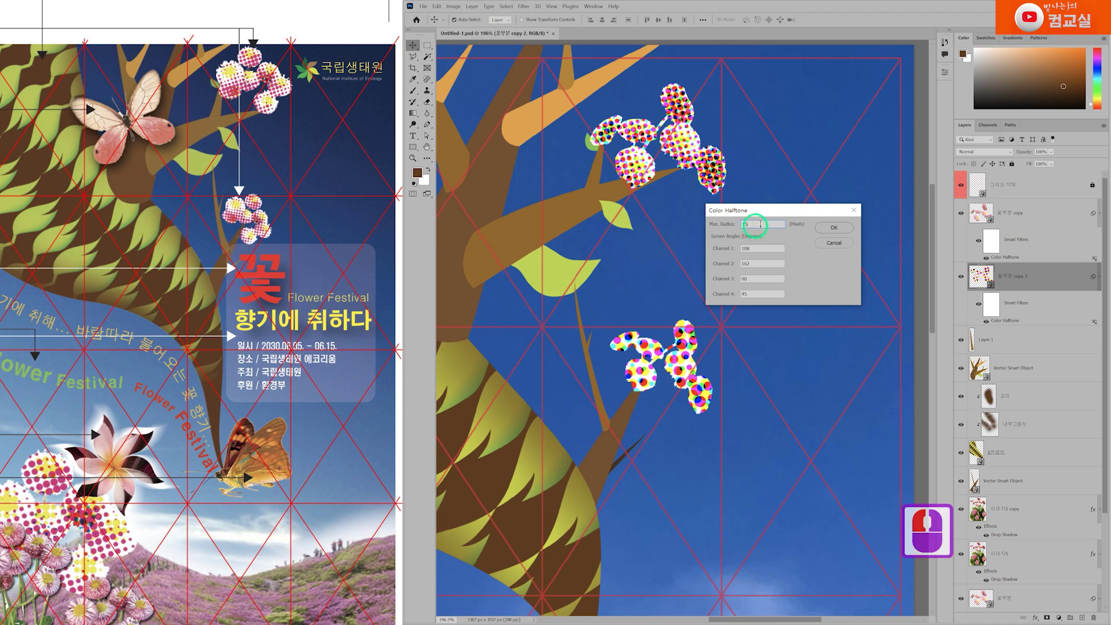
double_click(727, 227)
text(8)
click(827, 228)
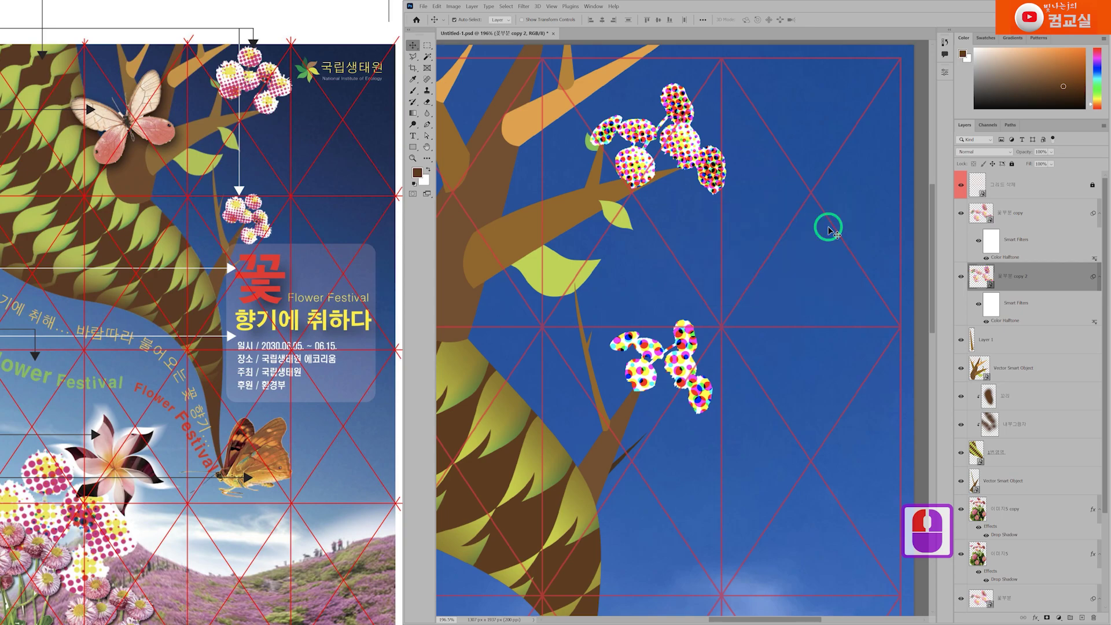
Step: Compare the whole poster with the reference sheet and examine its notes and placement for the two butterflies and the lily-like flower
scroll(738, 330, down, 9)
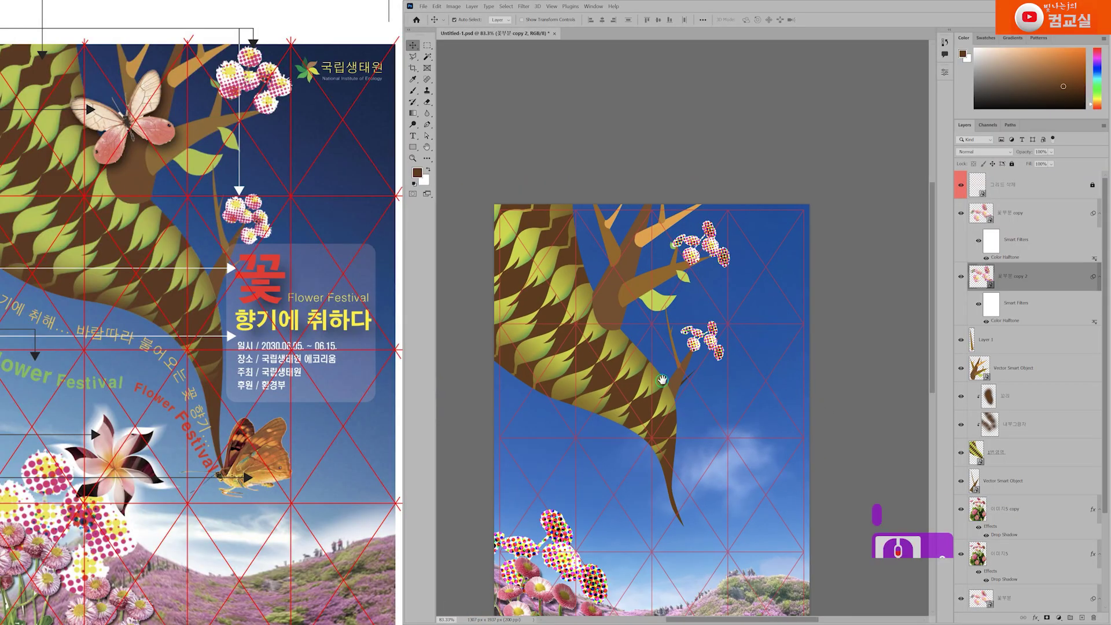
scroll(762, 386, down, 5)
drag(165, 230, 201, 246)
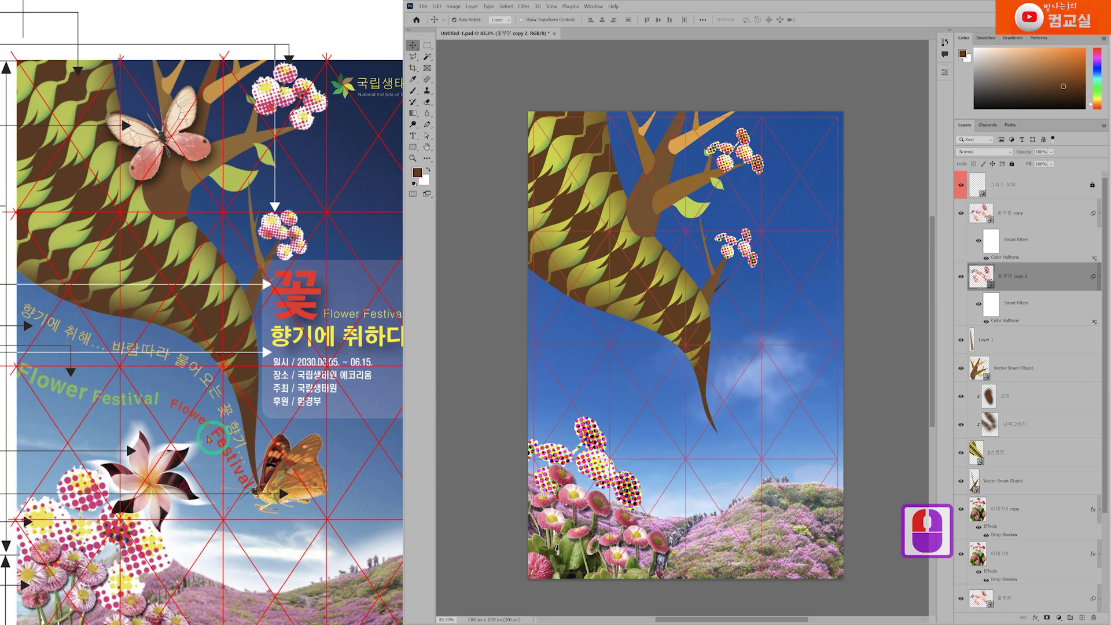
scroll(214, 439, left, 5)
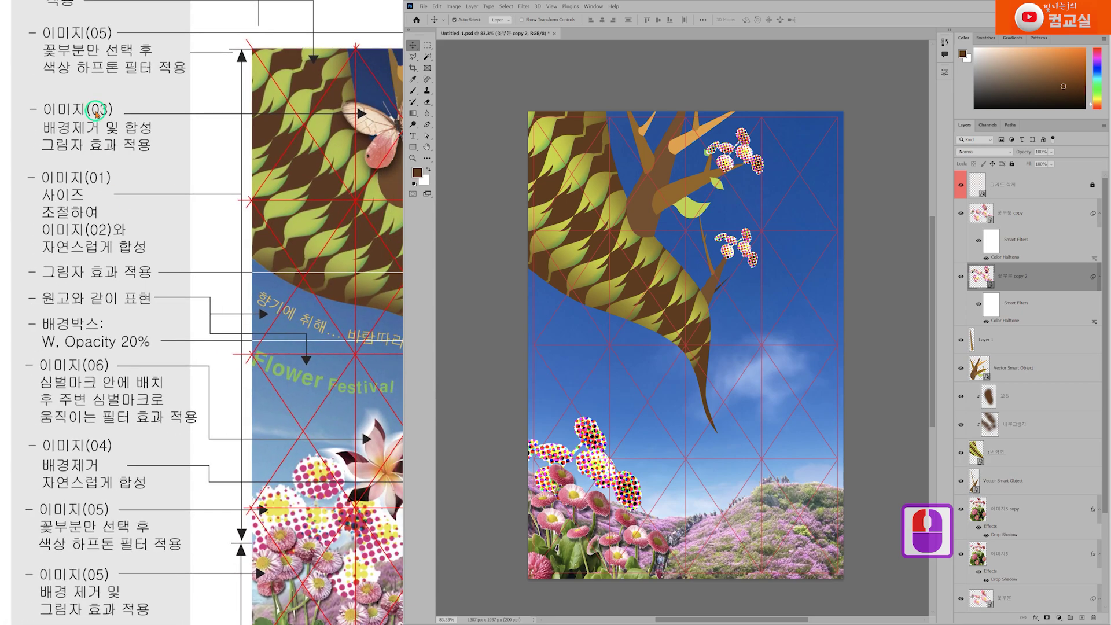
scroll(194, 281, down, 3)
scroll(313, 350, right, 4)
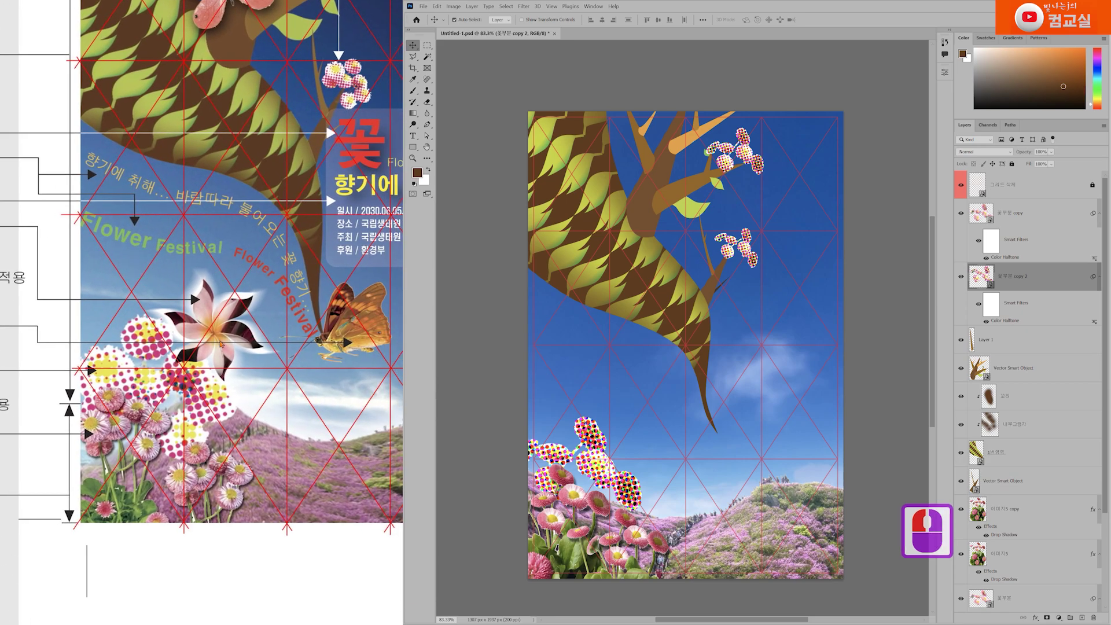
click(221, 343)
double_click(129, 335)
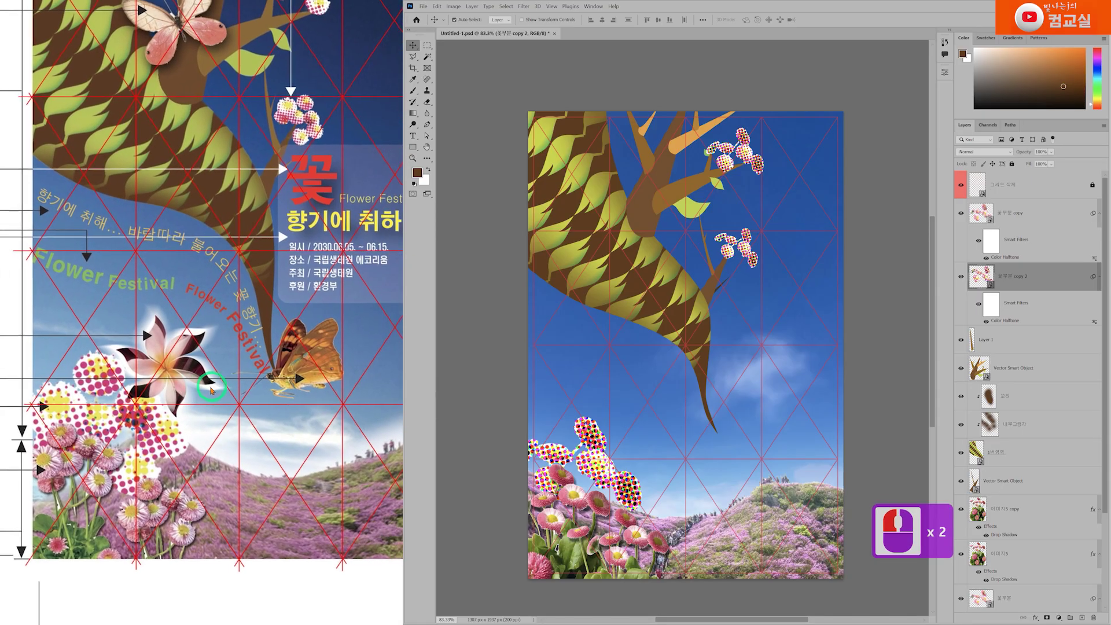
scroll(211, 406, up, 2)
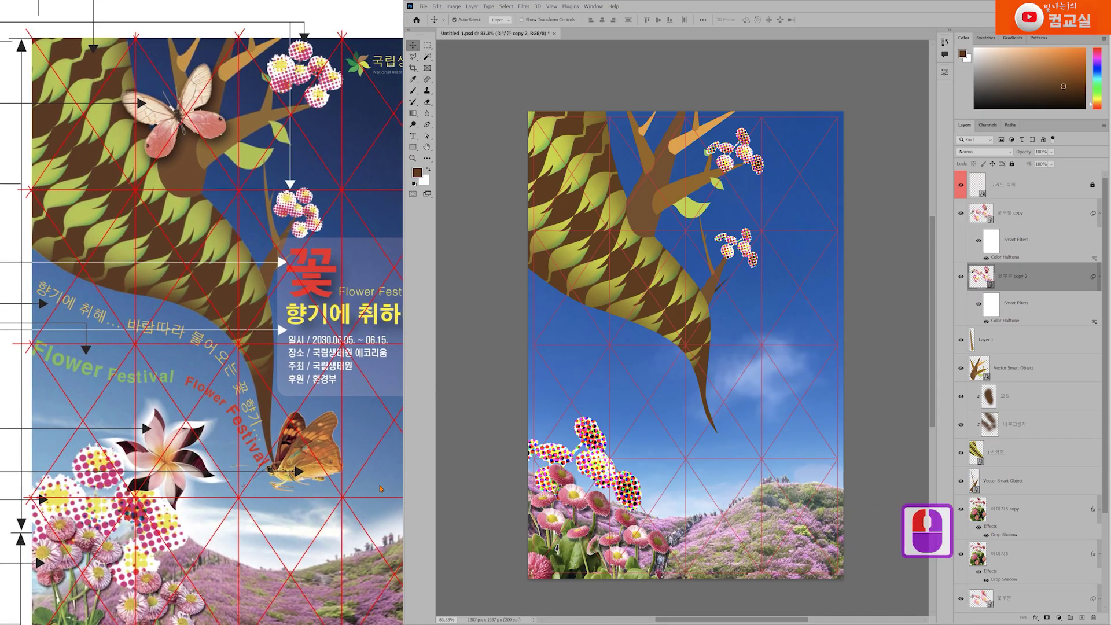
Step: Open 이미지(03) and 이미지(04) from the 플라워페스티벌 folder as separate documents and enlarge the 이미지(04) window
key(alt+Tab)
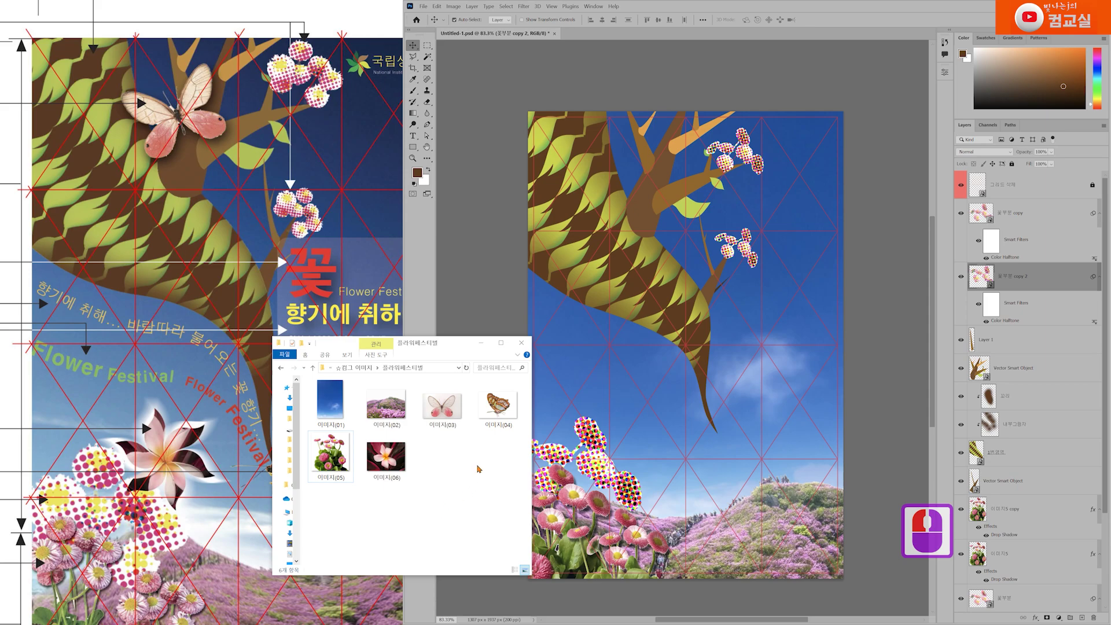
drag(499, 446, 663, 220)
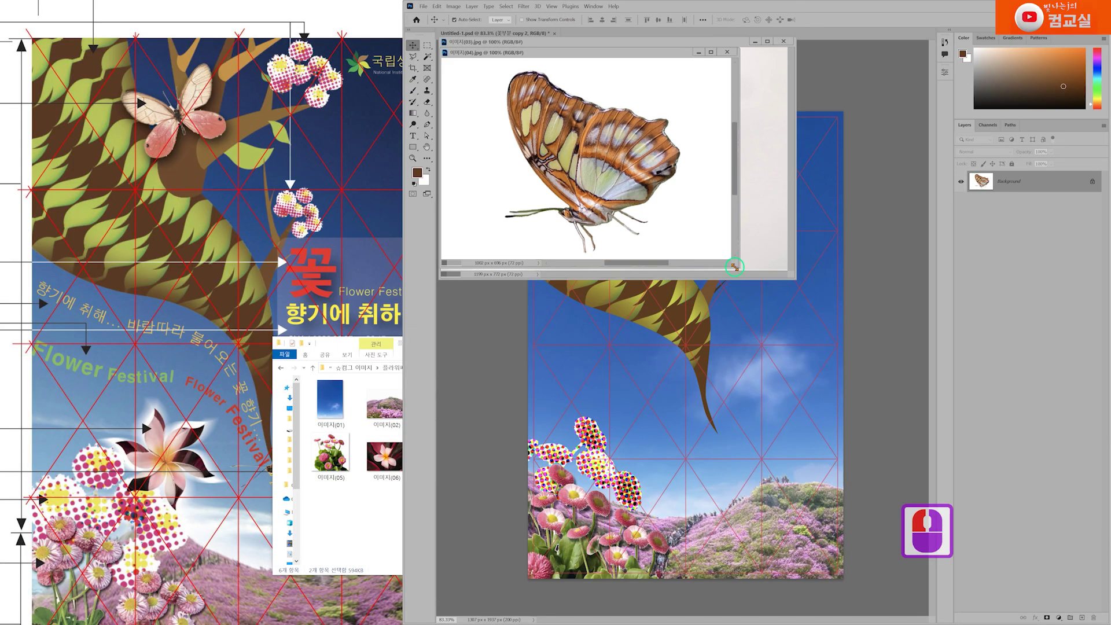
drag(734, 267, 793, 358)
Step: Select the white background of 이미지(04) with the Magic Wand and invert the selection to the brown butterfly
click(427, 58)
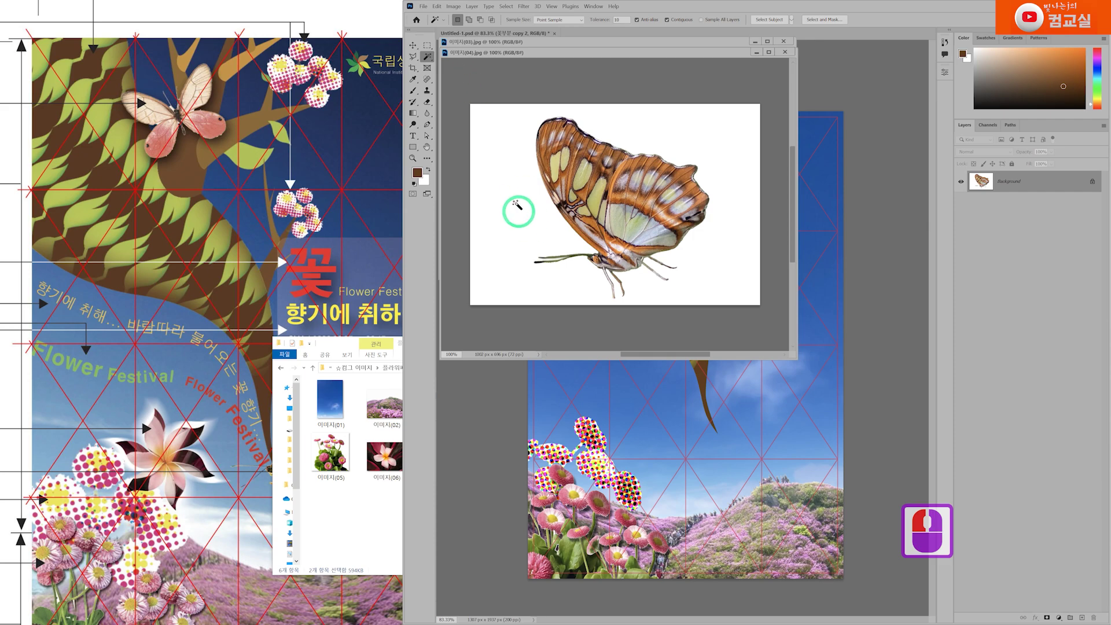
click(509, 194)
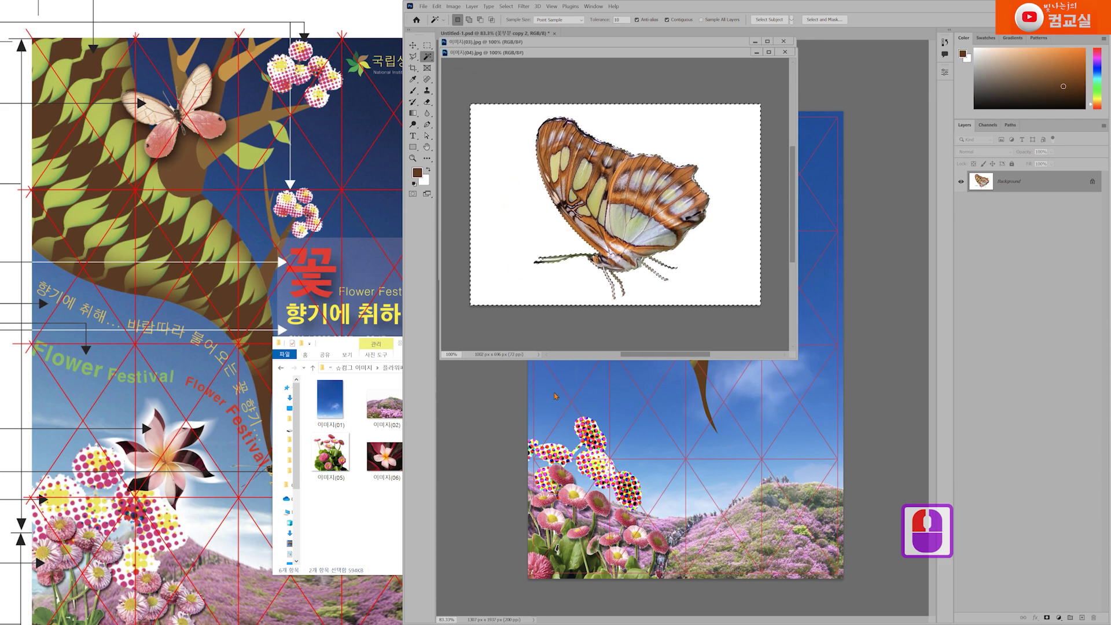
key(ctrl+shift+i)
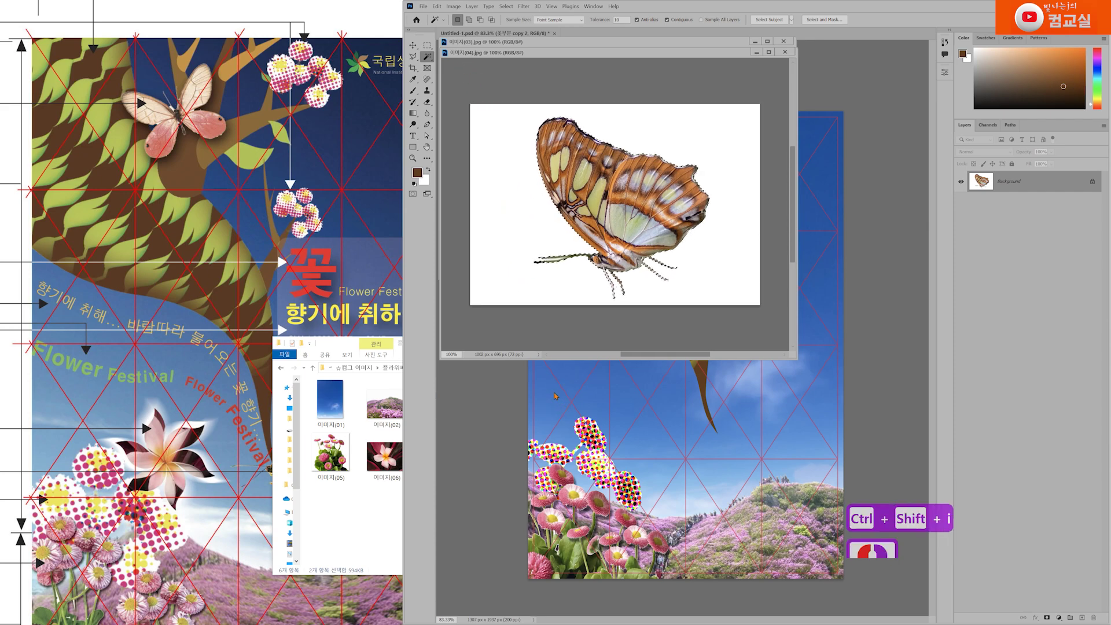
Step: Subtract the white gap between the brown butterfly's antennae from the selection with the Polygonal Lasso
scroll(544, 277, up, 3)
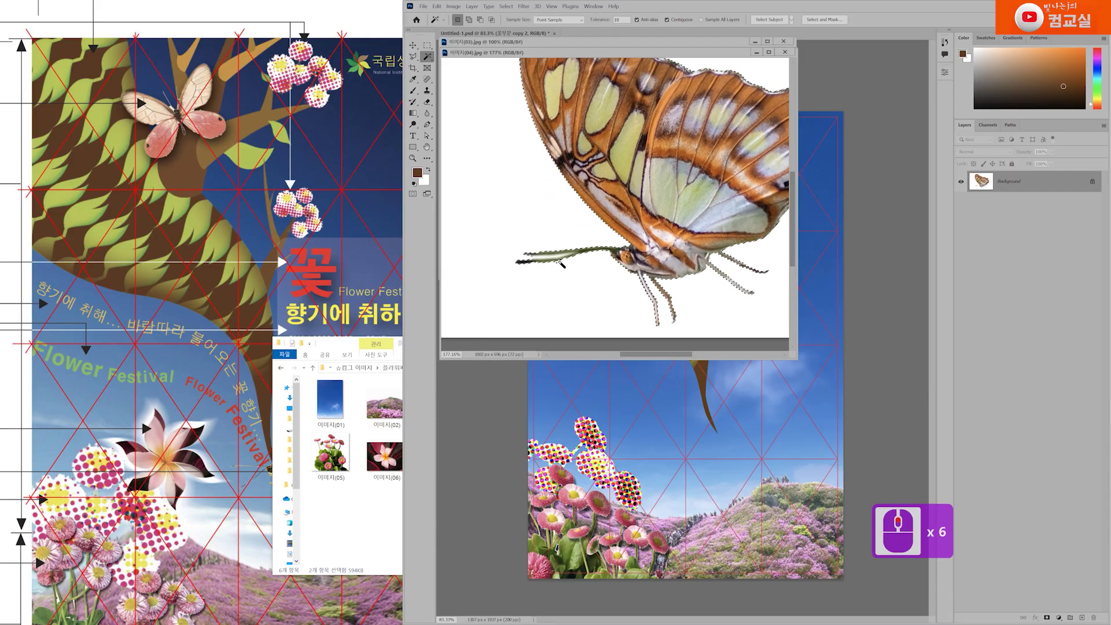
click(413, 56)
click(494, 227)
scroll(505, 250, up, 3)
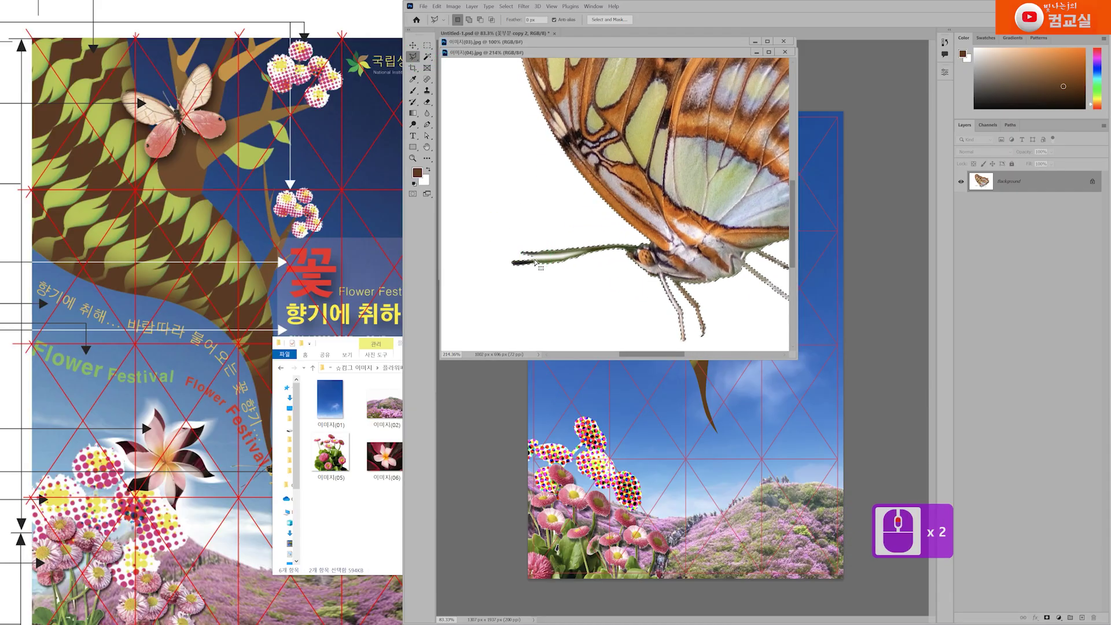
alt+click(532, 255)
alt+click(583, 251)
alt+click(597, 249)
alt+click(603, 248)
alt+click(591, 255)
alt+click(564, 248)
alt+click(528, 255)
alt+click(502, 265)
alt+click(521, 267)
alt+click(568, 259)
alt+click(618, 243)
scroll(618, 243, down, 5)
Step: Bring the selected brown butterfly into the poster above the lower-left flowers and close 이미지(04)
ctrl+drag(643, 185, 653, 447)
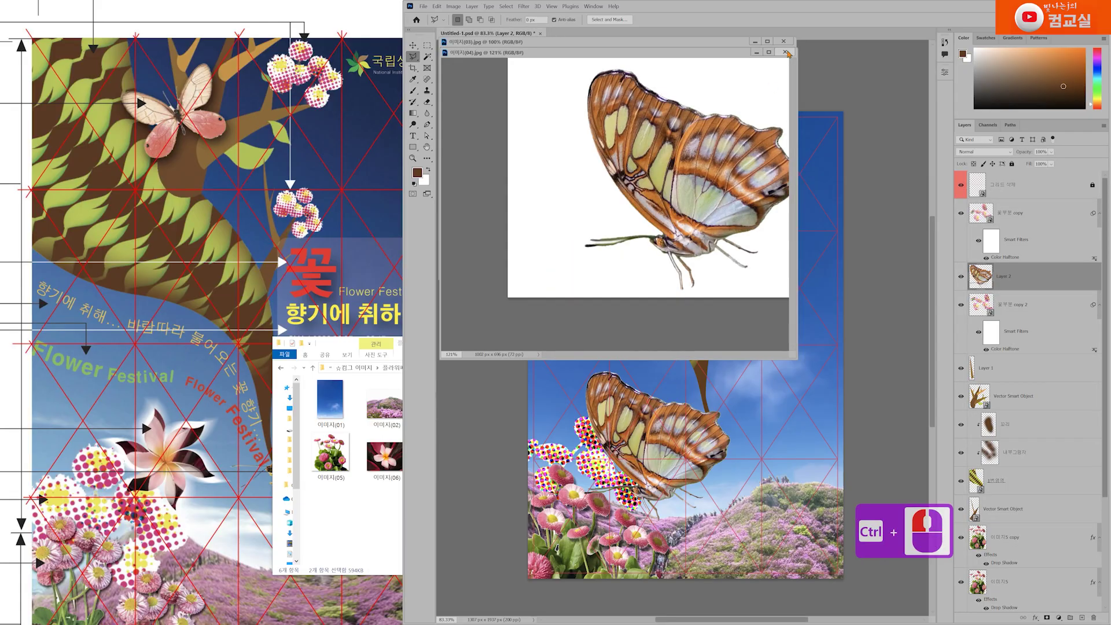
click(786, 52)
drag(613, 41, 623, 83)
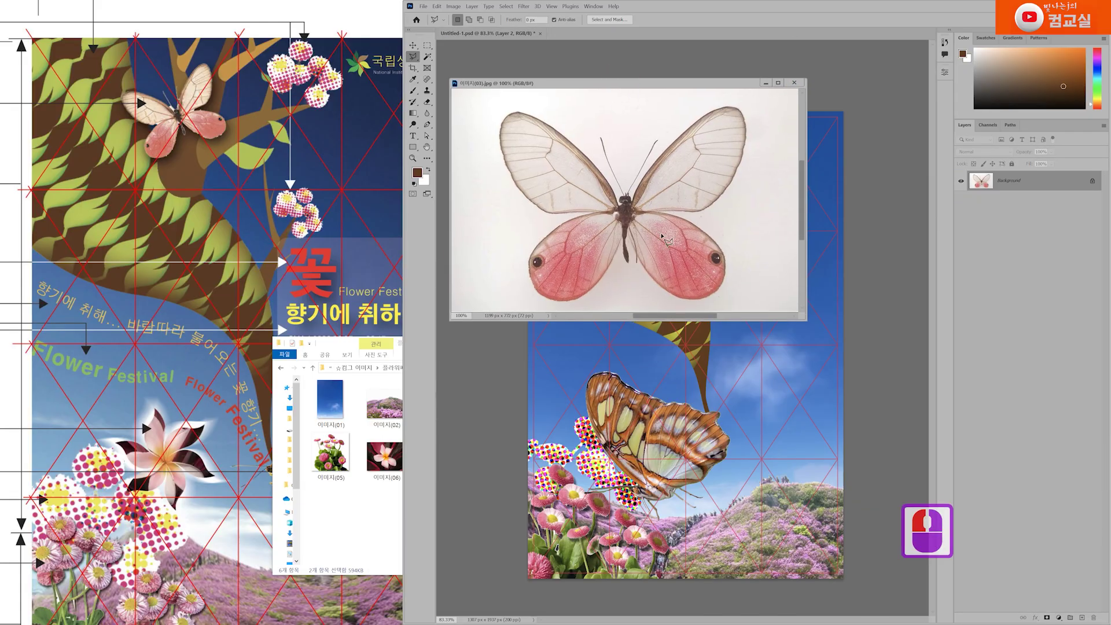
click(429, 57)
click(614, 131)
click(674, 181)
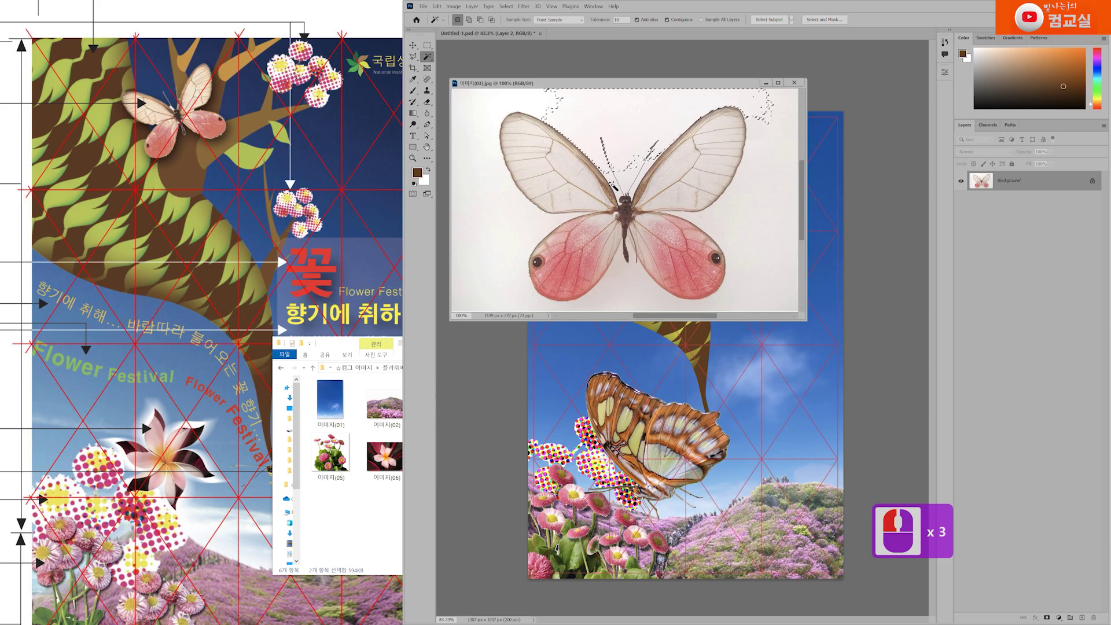
drag(805, 319, 863, 390)
key(ctrl+d)
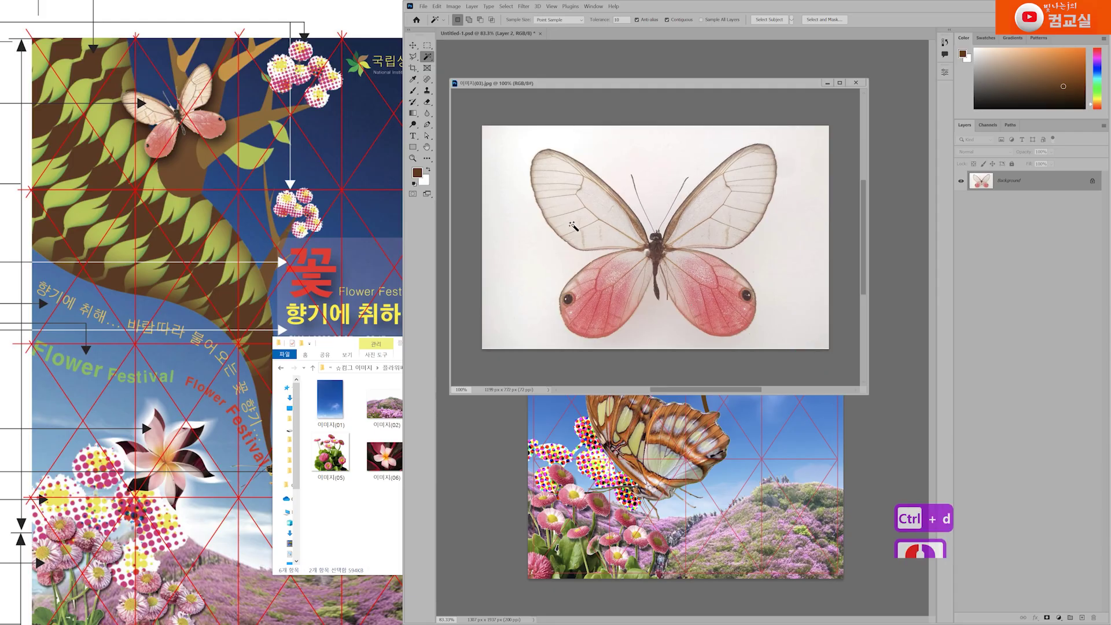
Step: Select the four wings of the pink butterfly in 이미지(03) with the Quick Selection tool
scroll(573, 226, up, 1)
drag(426, 58, 466, 67)
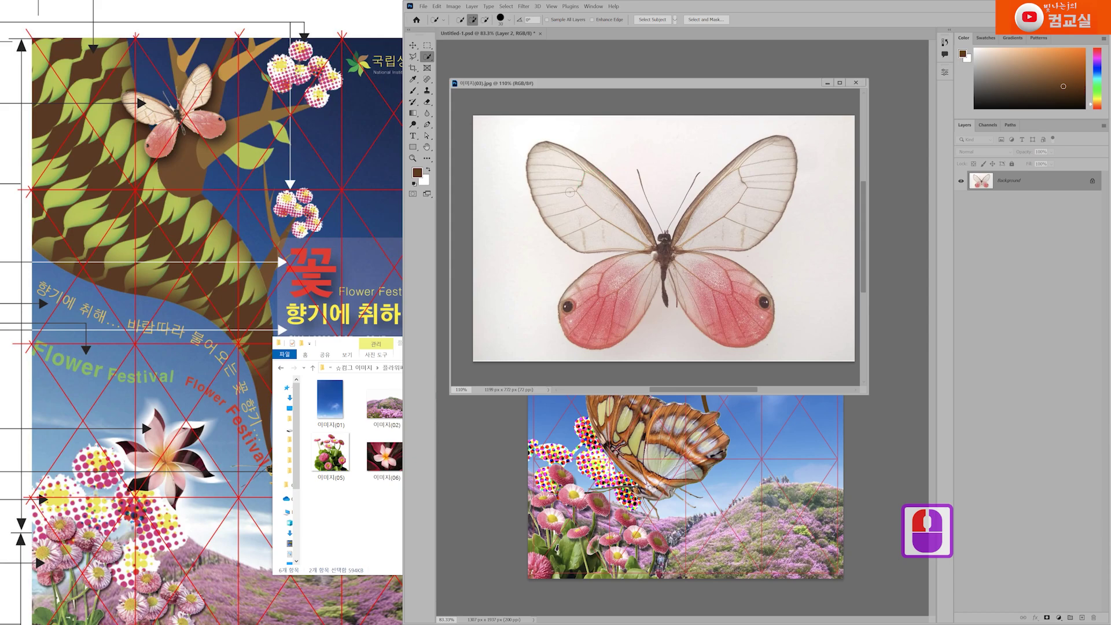
scroll(569, 181, up, 2)
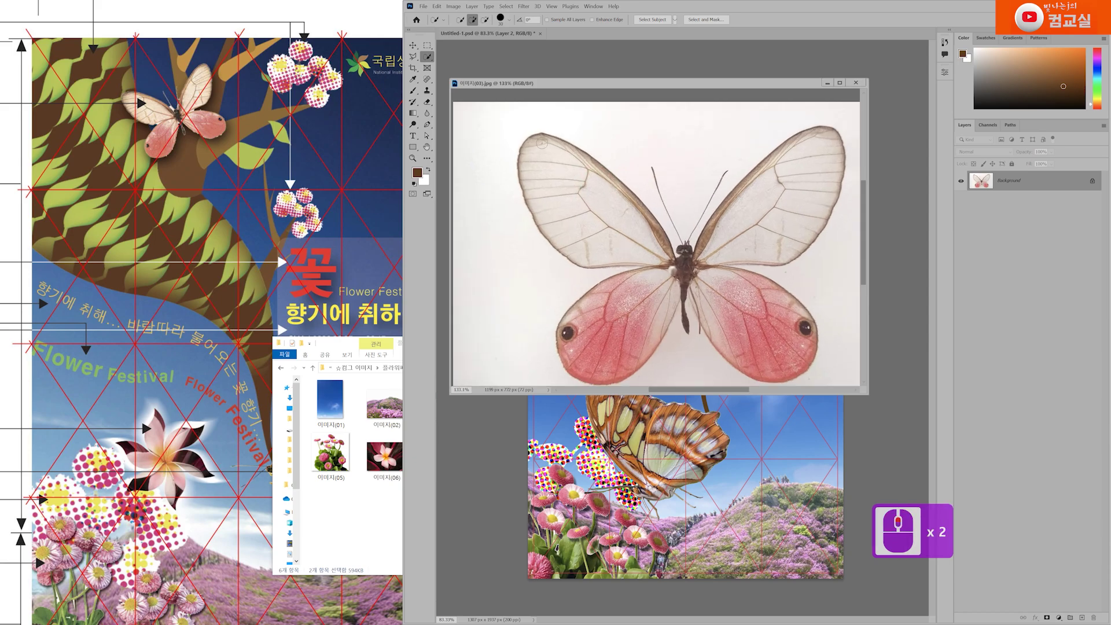
drag(539, 142, 614, 231)
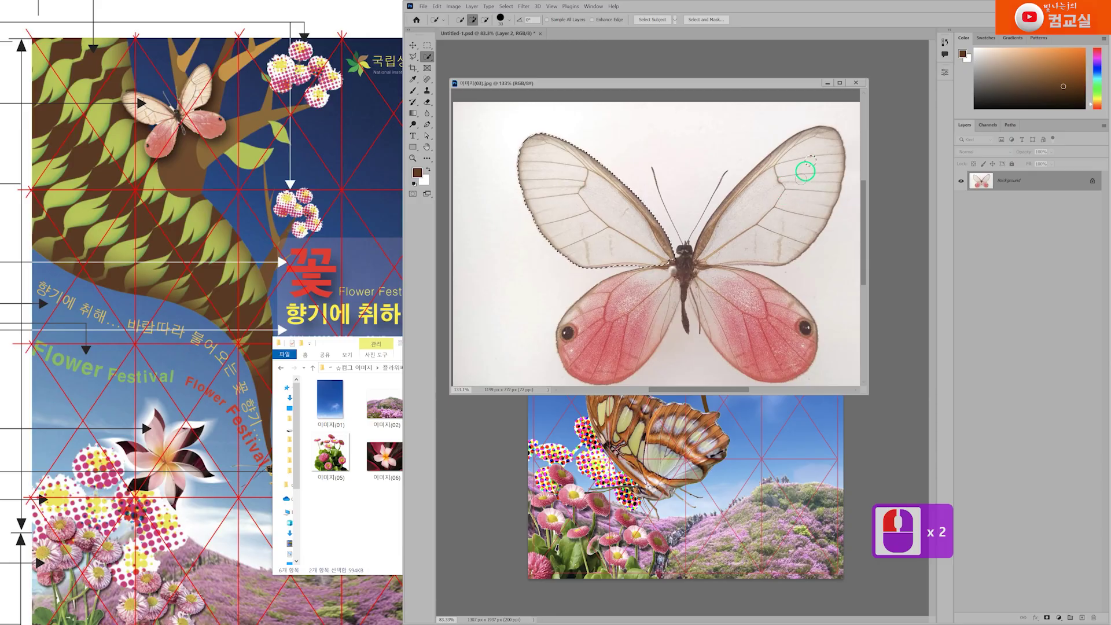
mouse_move(718, 240)
mouse_down()
mouse_move(747, 176)
mouse_move(635, 307)
mouse_up()
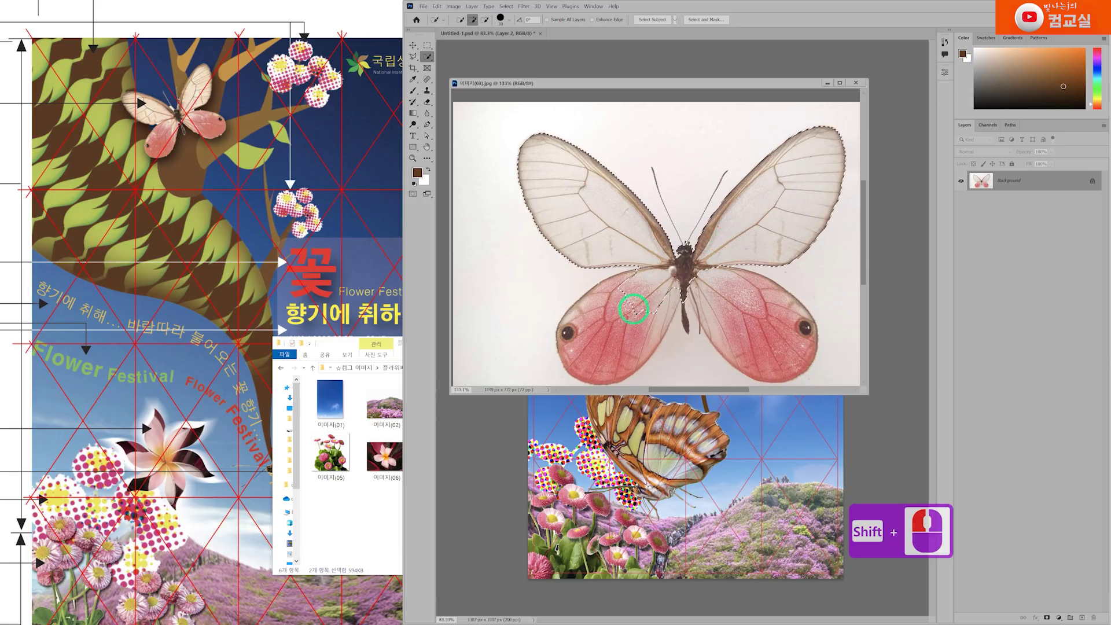
mouse_move(617, 347)
mouse_down()
mouse_move(692, 288)
mouse_move(783, 350)
mouse_up()
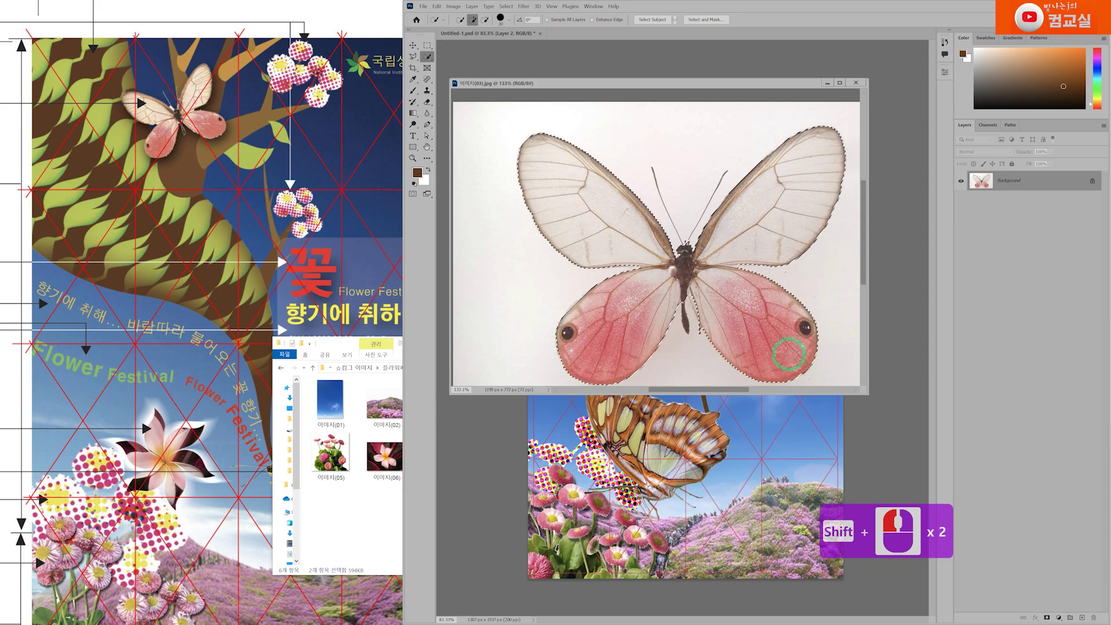
shift+click(793, 292)
shift+click(707, 305)
shift+click(697, 315)
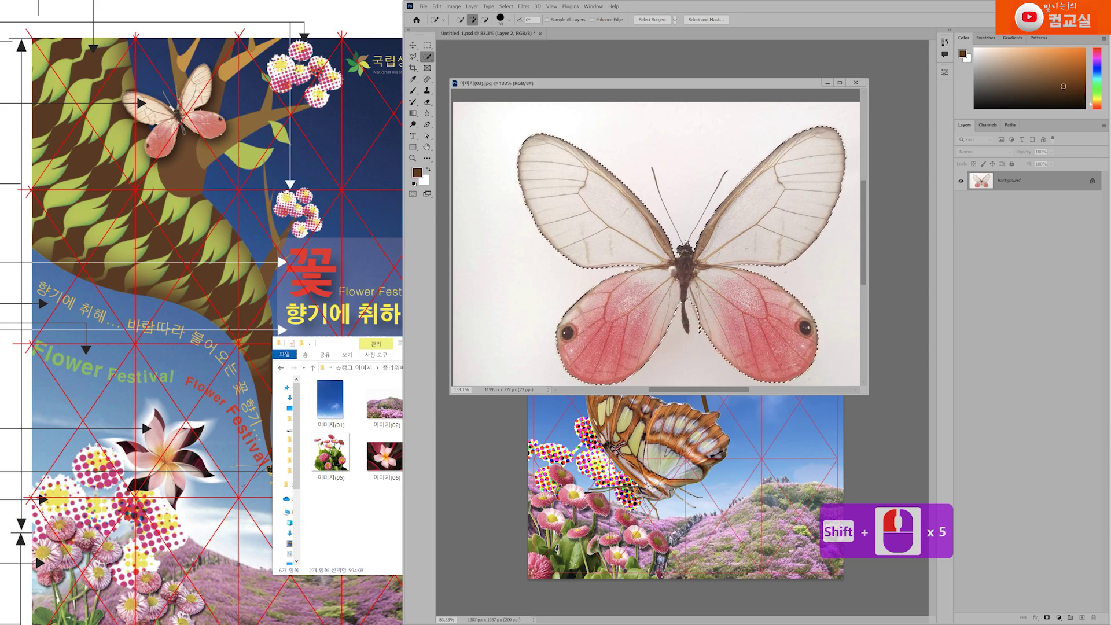
Step: Add both antennae of the pink butterfly to the selection with the Polygonal Lasso
click(413, 56)
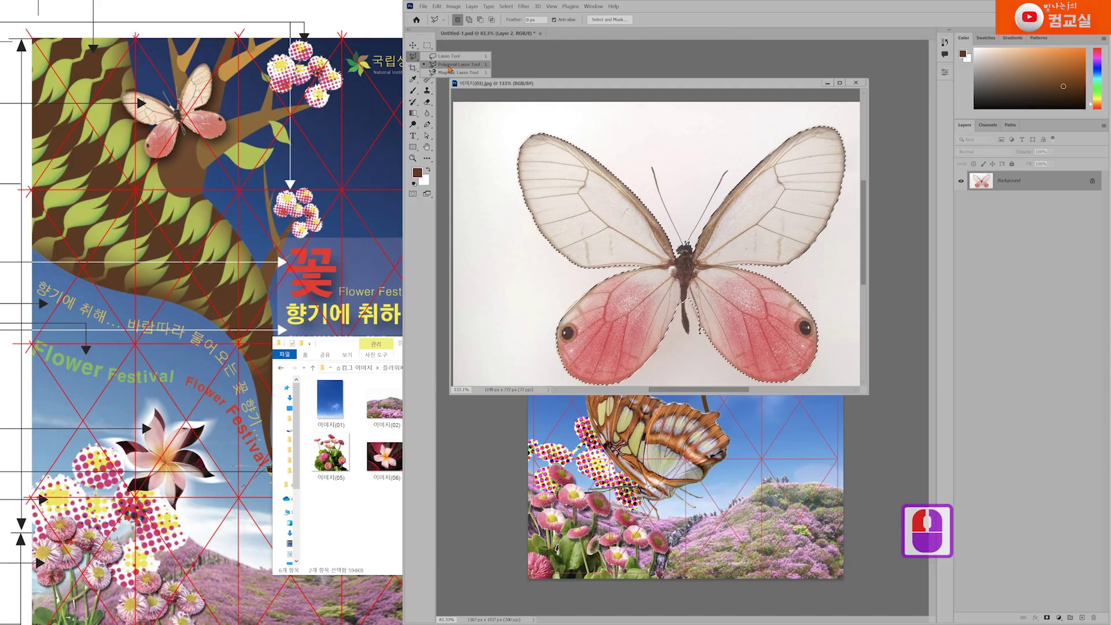
click(447, 66)
scroll(665, 174, up, 5)
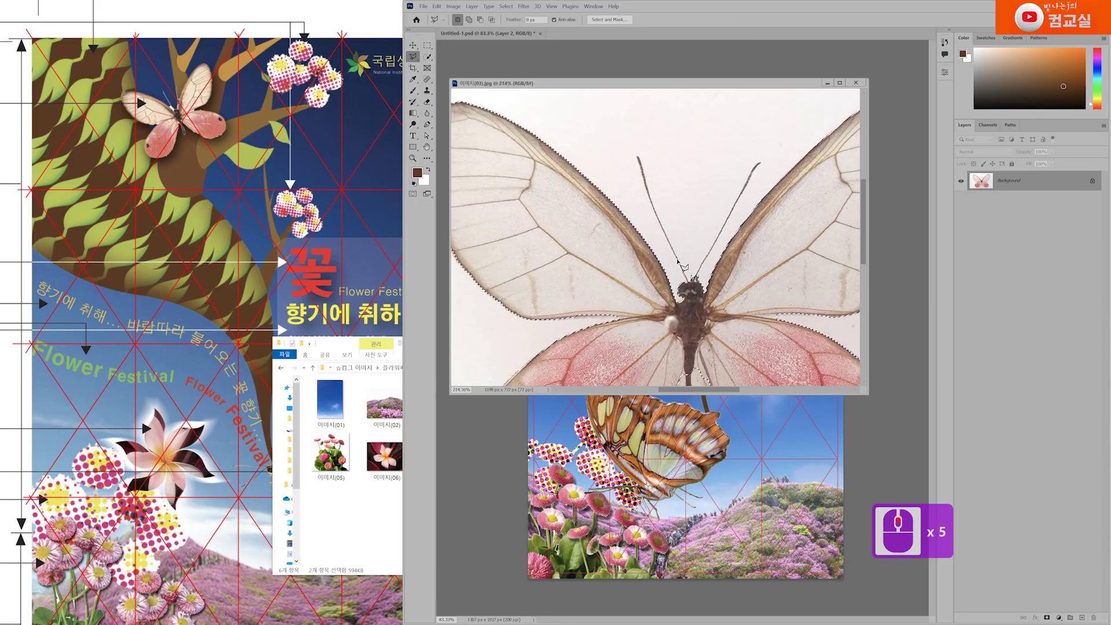
key(shift)
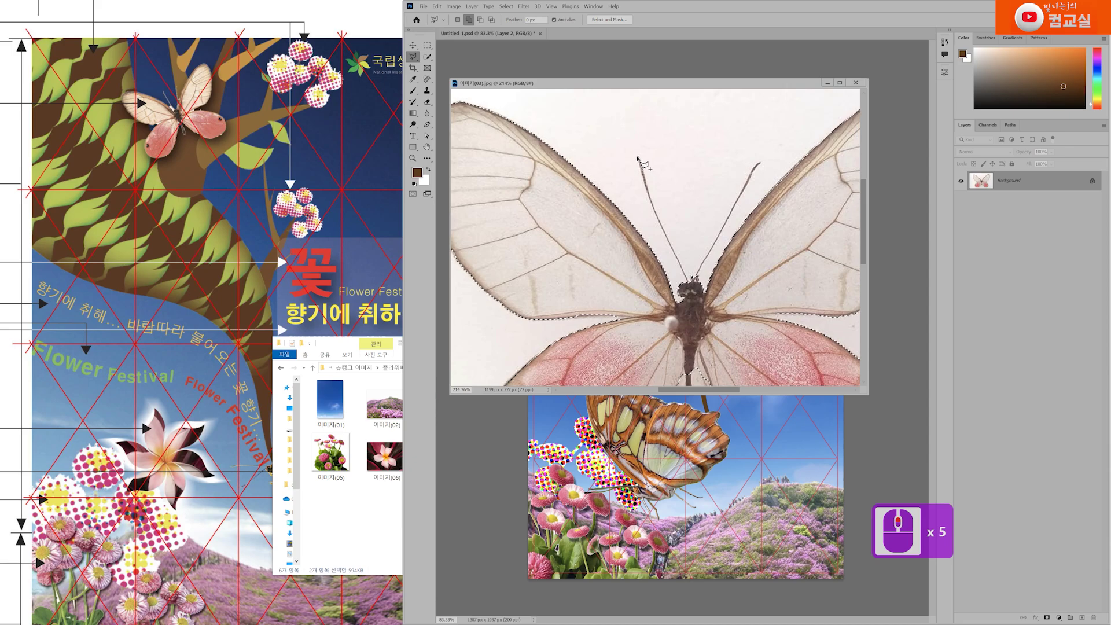
shift+click(638, 161)
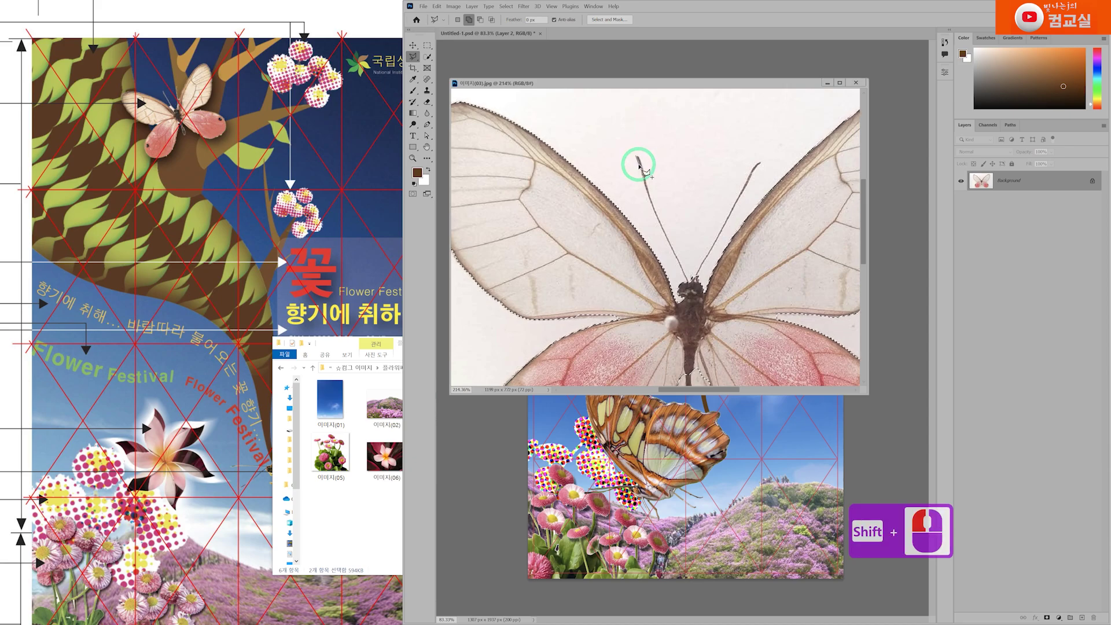
shift+click(644, 181)
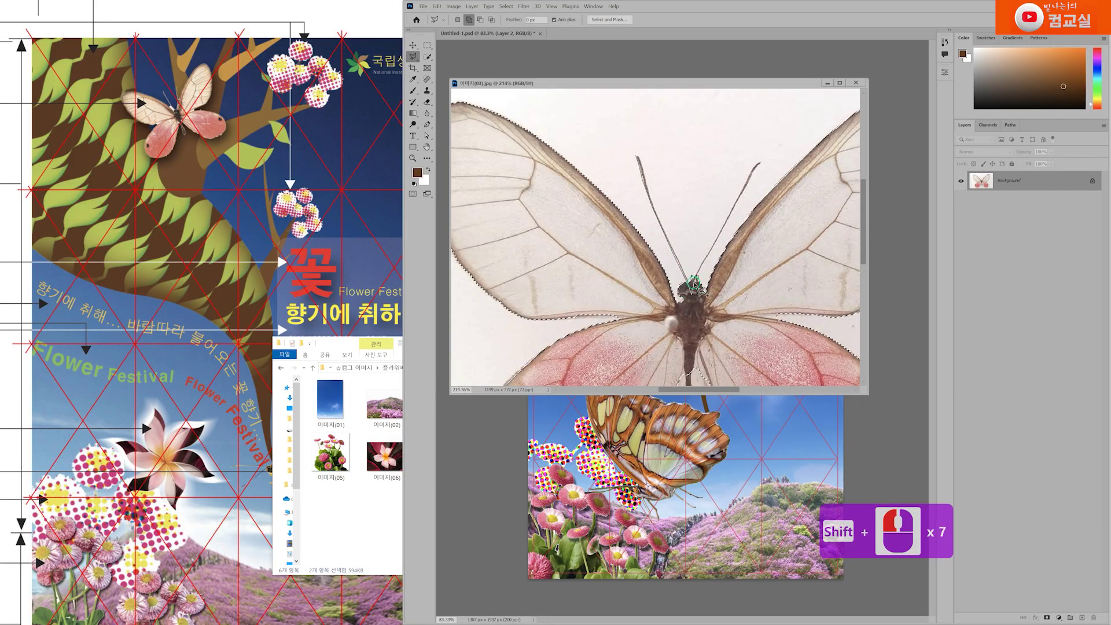
shift+click(662, 221)
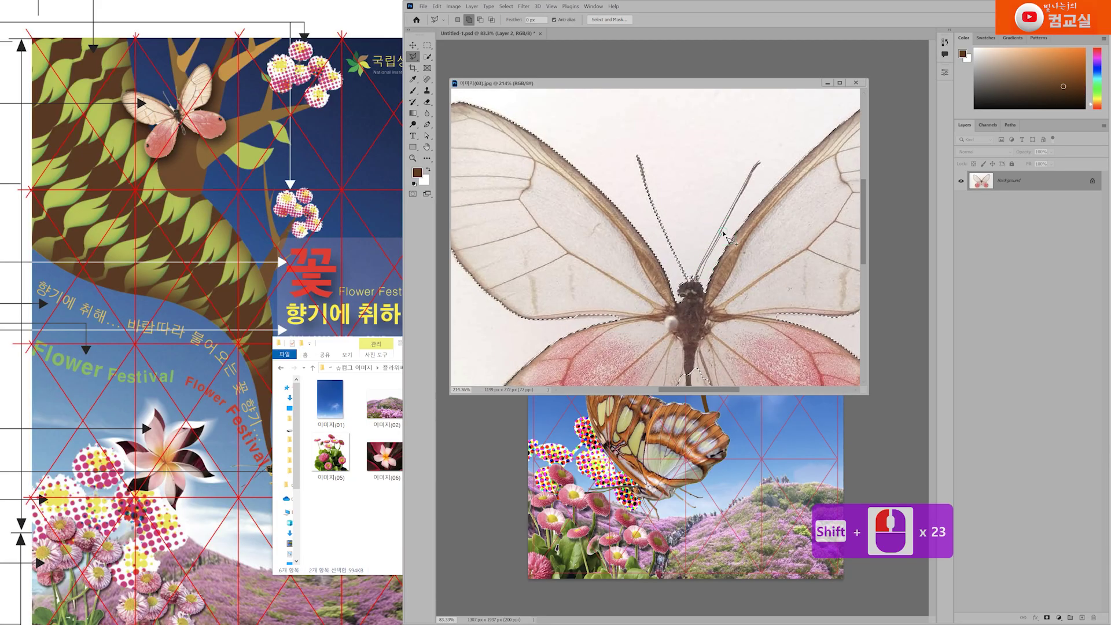
shift+click(746, 173)
shift+click(754, 165)
shift+click(759, 158)
shift+click(730, 255)
Step: Add the protruding lower end of the pink butterfly's abdomen to the selection with the Polygonal Lasso
scroll(718, 191, down, 3)
scroll(643, 215, up, 4)
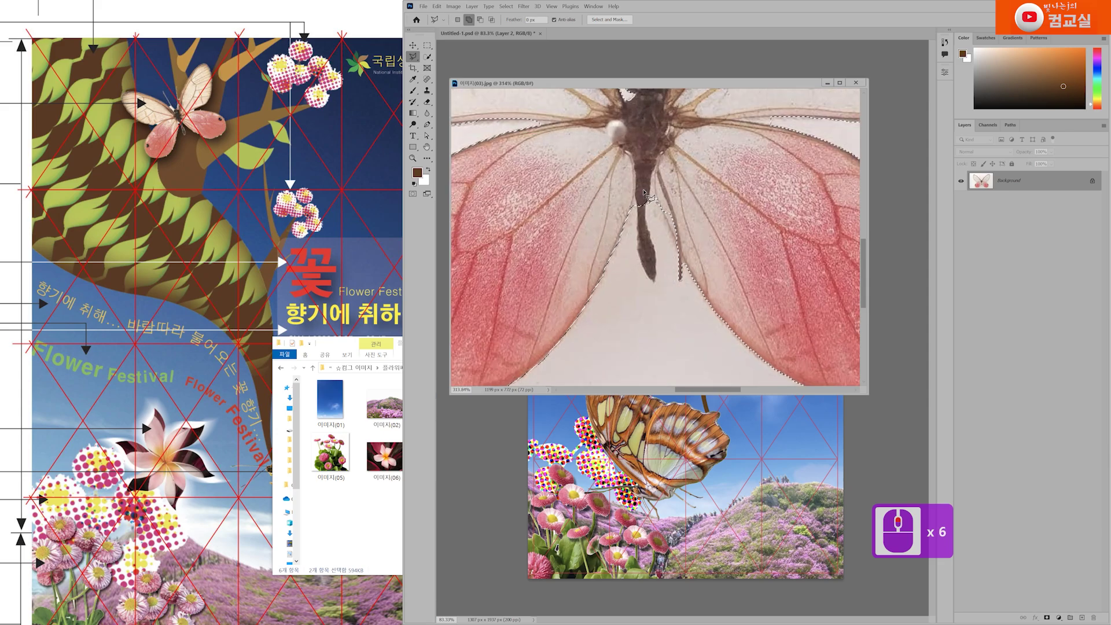
shift+click(636, 208)
shift+click(636, 221)
shift+click(637, 233)
shift+click(654, 284)
shift+click(658, 258)
shift+click(655, 239)
shift+click(649, 219)
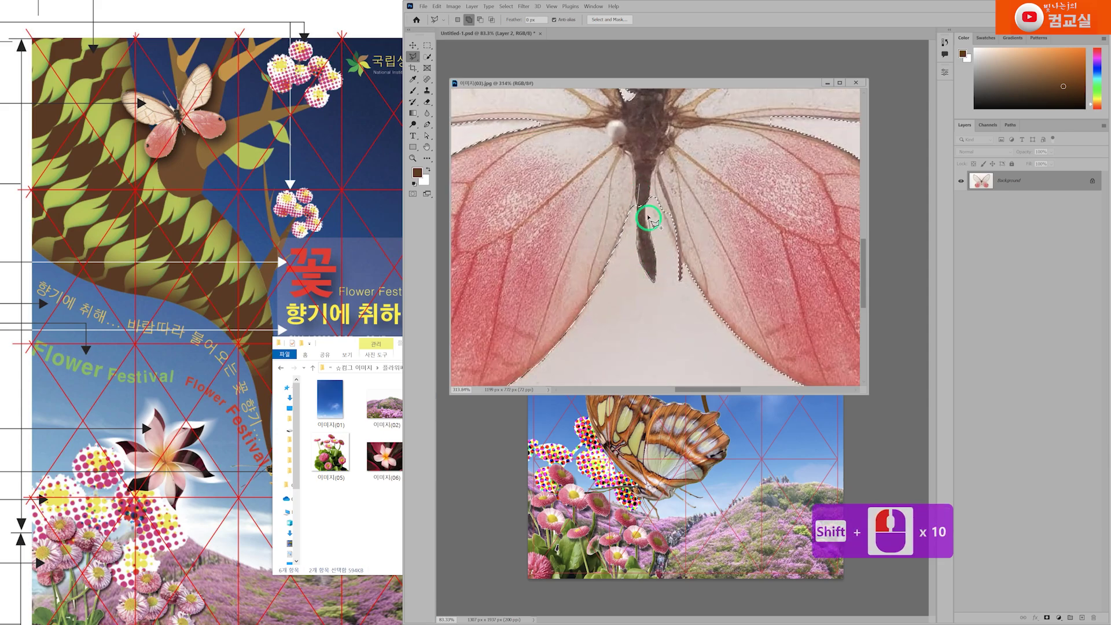
shift+click(641, 184)
shift+click(642, 168)
shift+click(651, 181)
Step: Add the thin dark strand between the abdomen and the right lower wing to the selection with the Polygonal Lasso
shift+click(656, 196)
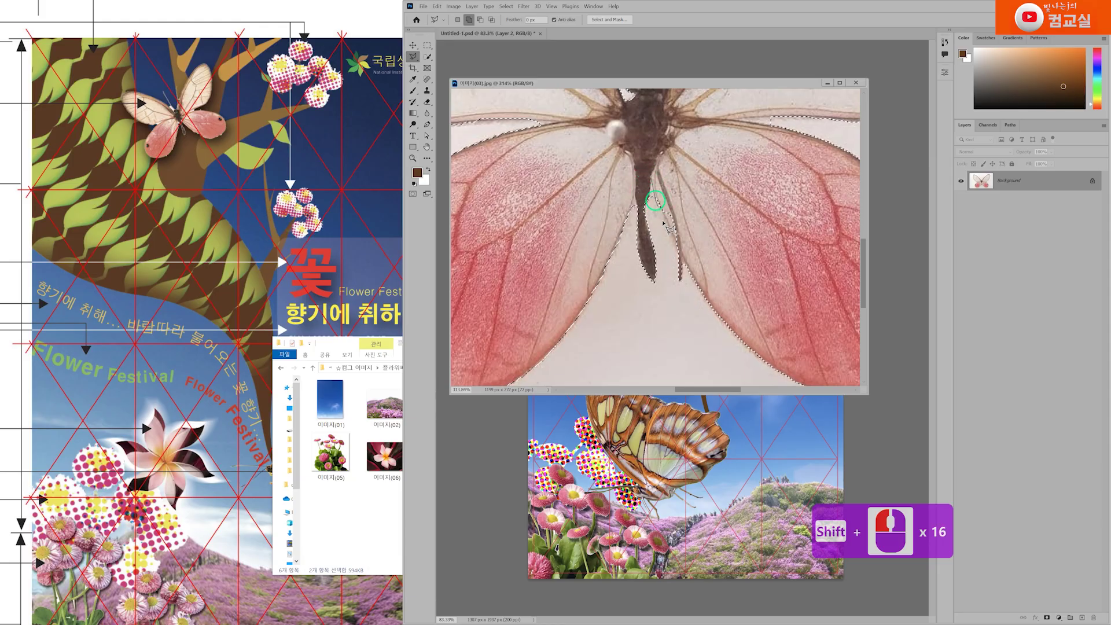
shift+click(677, 249)
shift+click(682, 265)
shift+click(723, 276)
shift+click(712, 175)
shift+click(683, 155)
shift+click(650, 151)
shift+double_click(649, 152)
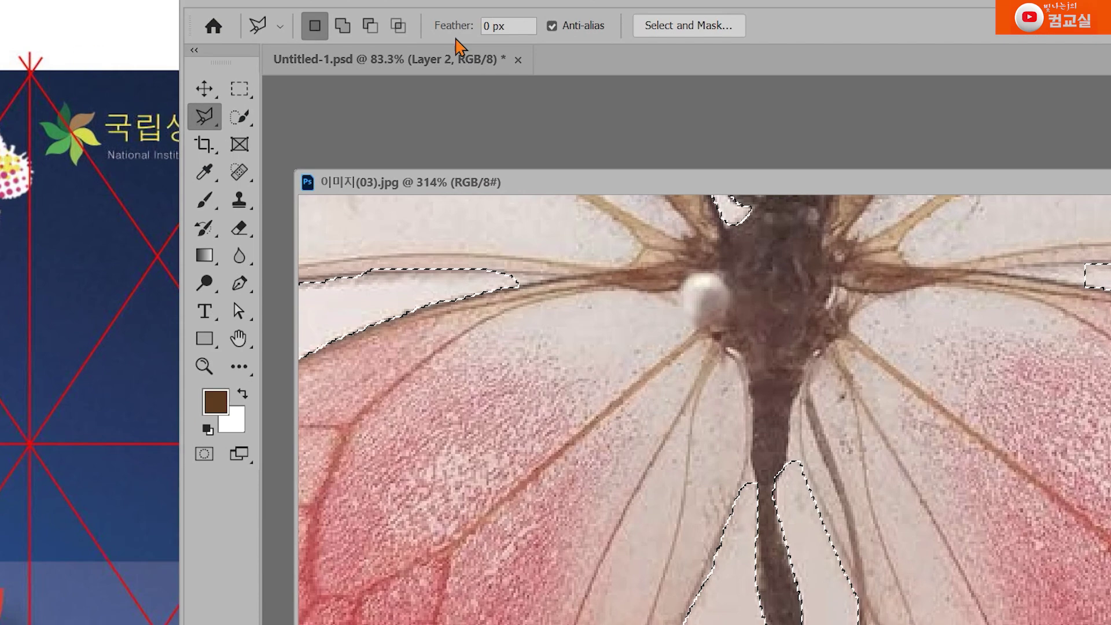
Step: Subtract the protruding tip of the thin strand beside the abdomen from the selection with the Polygonal Lasso
click(460, 25)
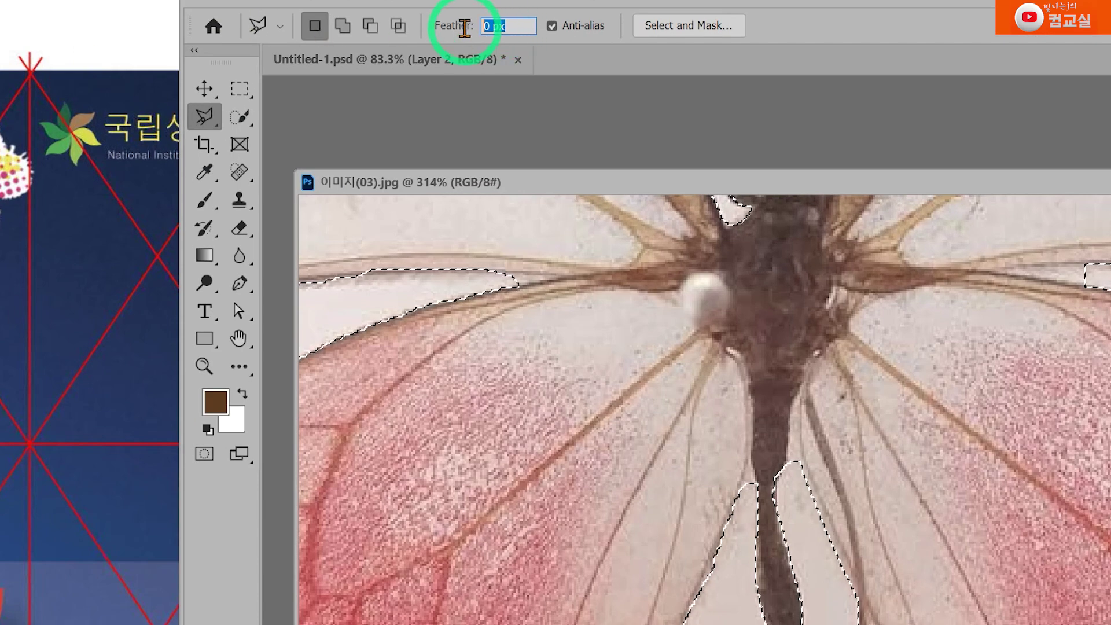
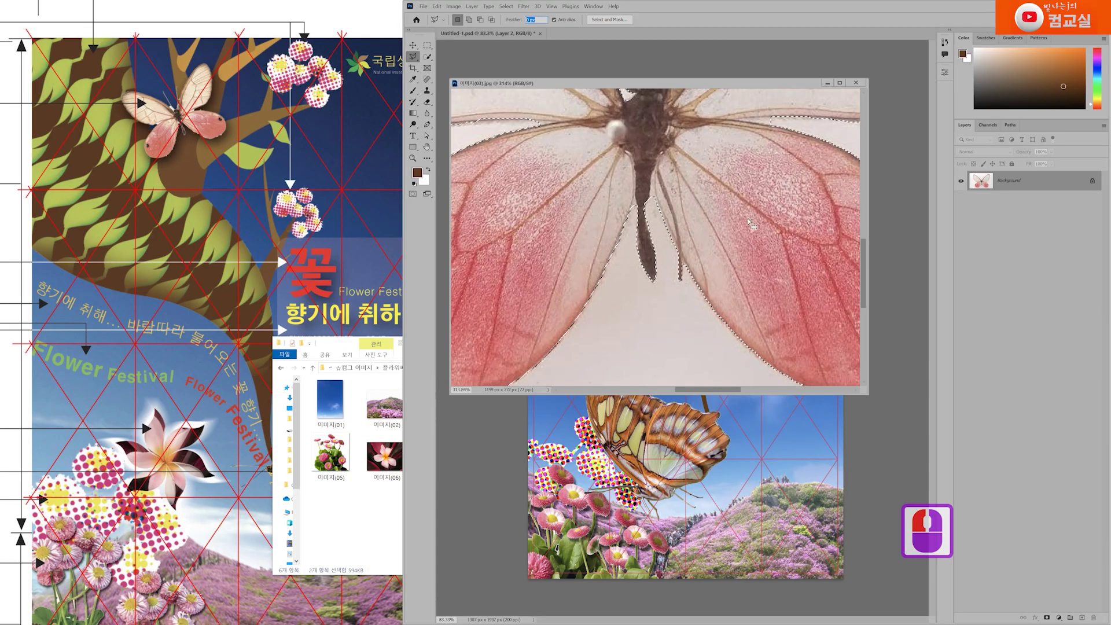
scroll(730, 229, down, 3)
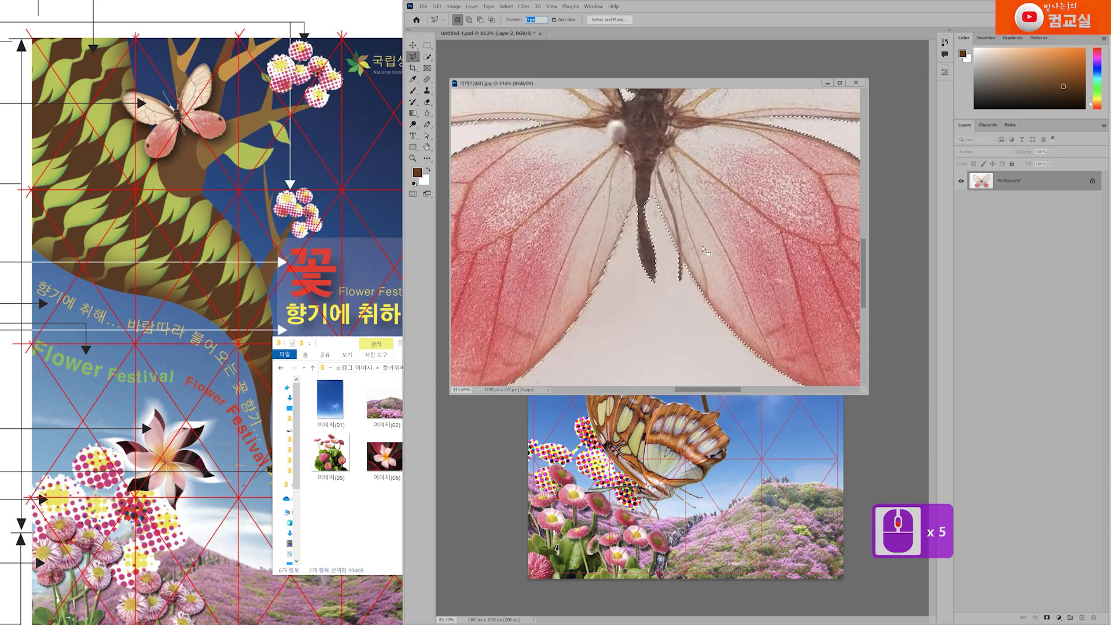
key(alt)
alt+click(672, 251)
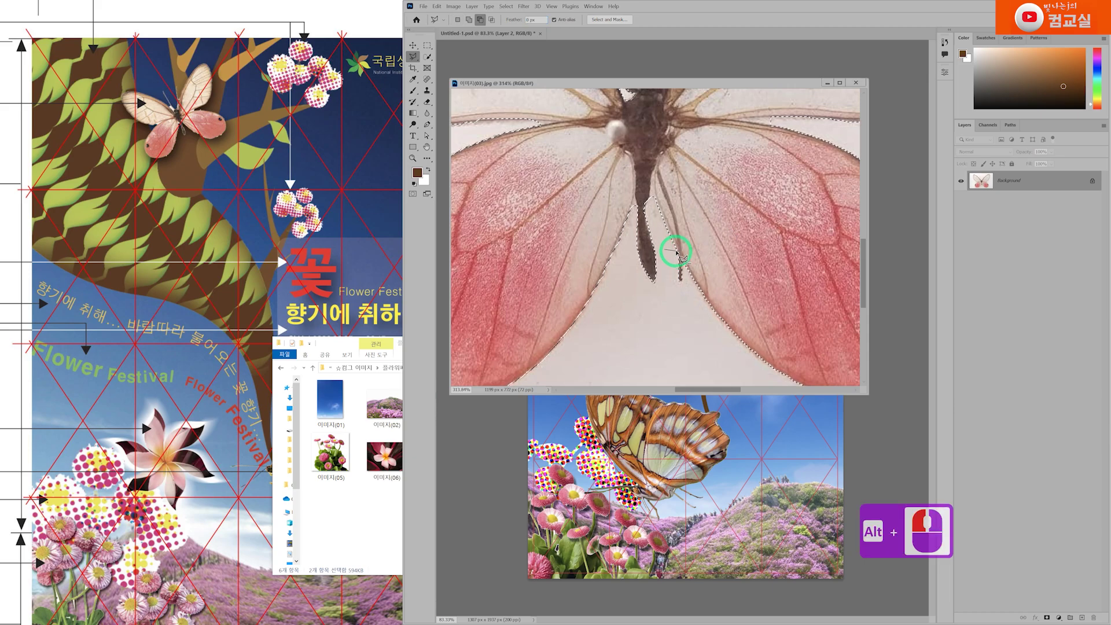
alt+click(680, 264)
alt+click(695, 298)
alt+click(680, 307)
alt+click(667, 290)
alt+click(669, 255)
alt+click(703, 289)
alt+click(722, 303)
Step: Bring the selected pink butterfly into the poster, placing it over the tree, and close 이미지(03)
scroll(721, 303, down, 2)
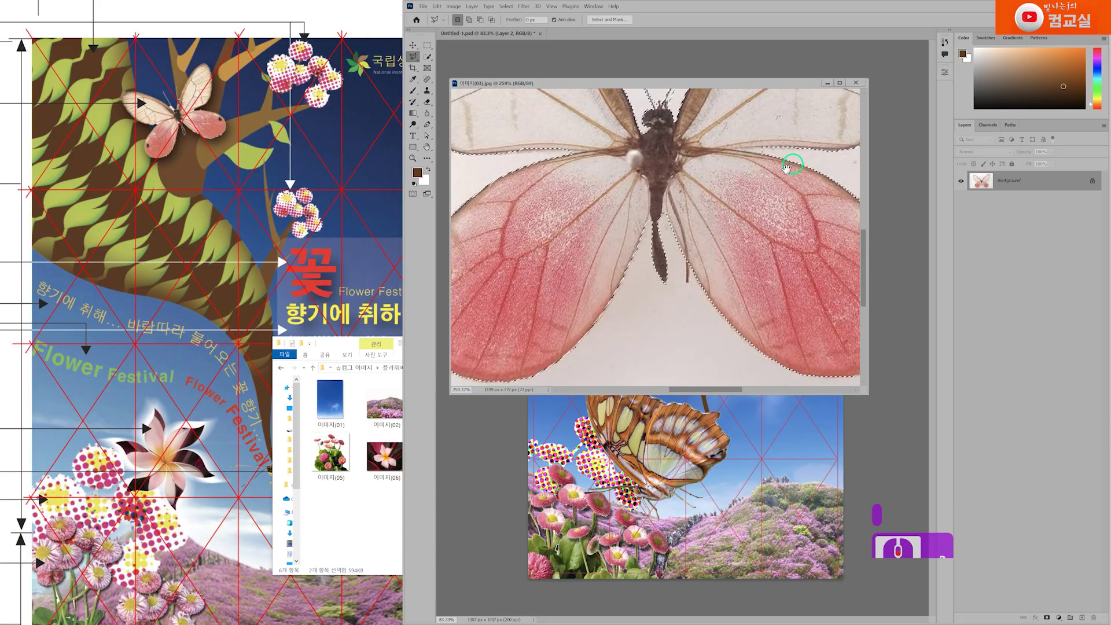
scroll(794, 162, up, 3)
scroll(762, 199, down, 8)
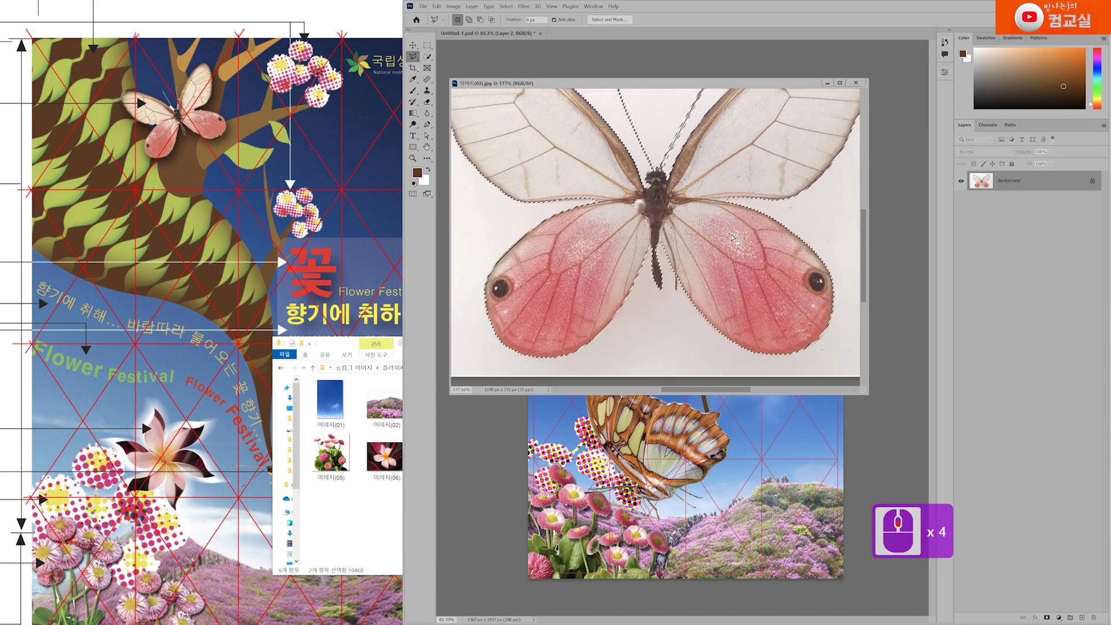
drag(733, 211, 726, 427)
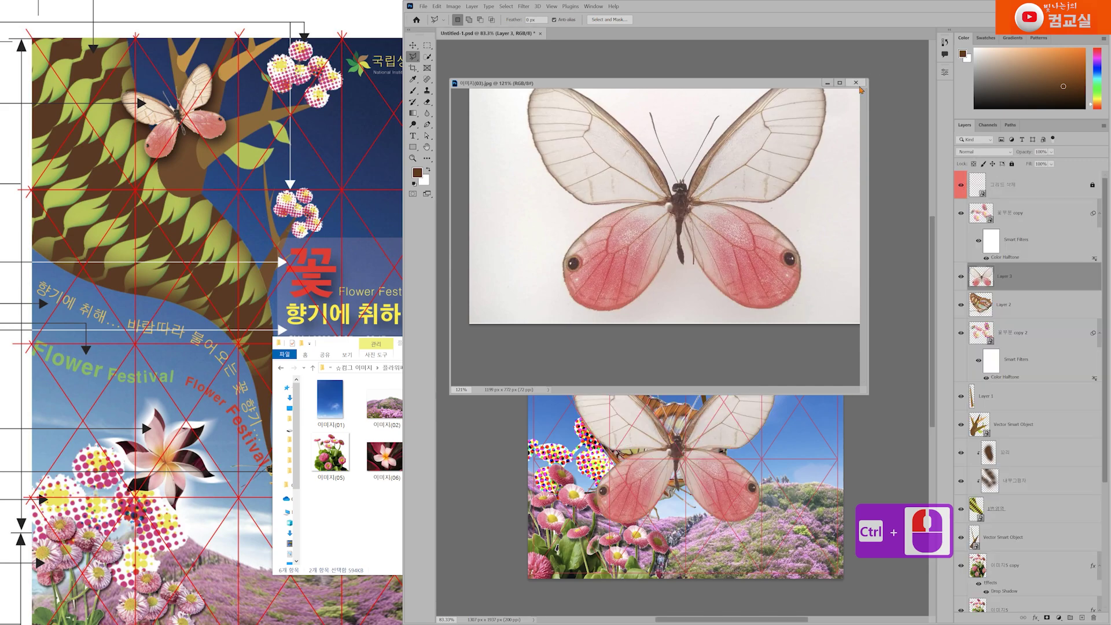
click(856, 82)
drag(724, 430, 720, 250)
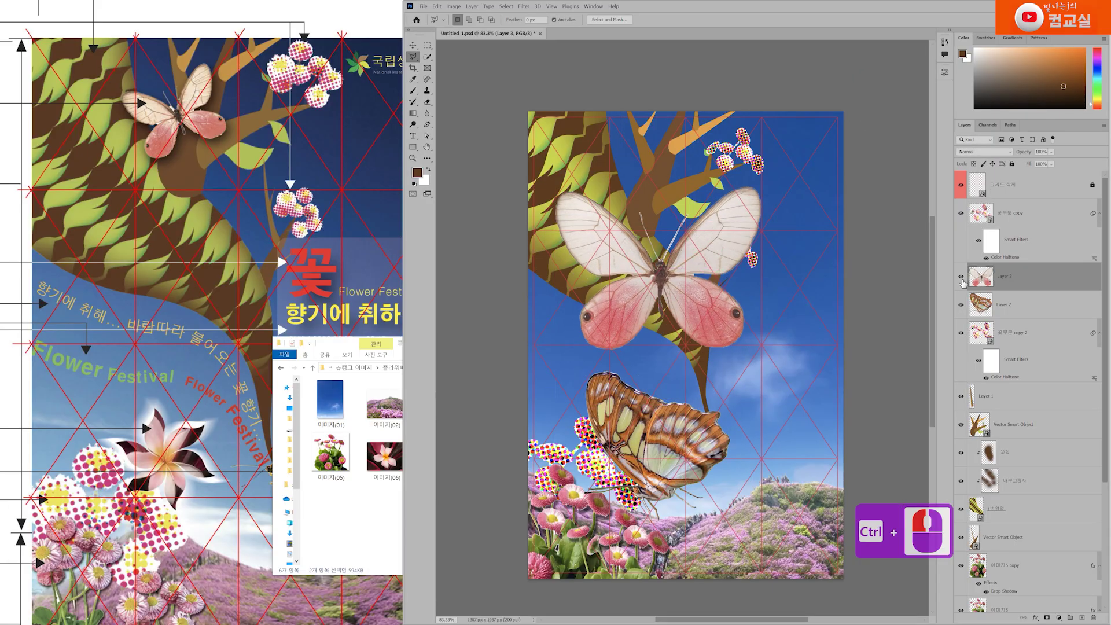
Step: Rename the pink butterfly layer as 이미지3 and hide it
double_click(1007, 277)
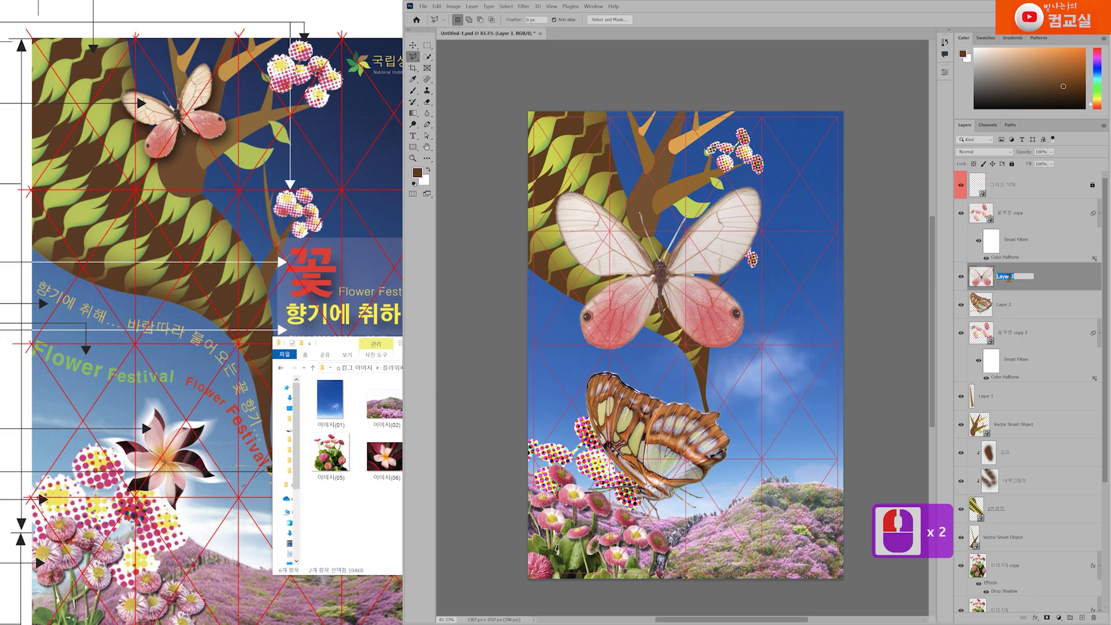
text(이미지3)
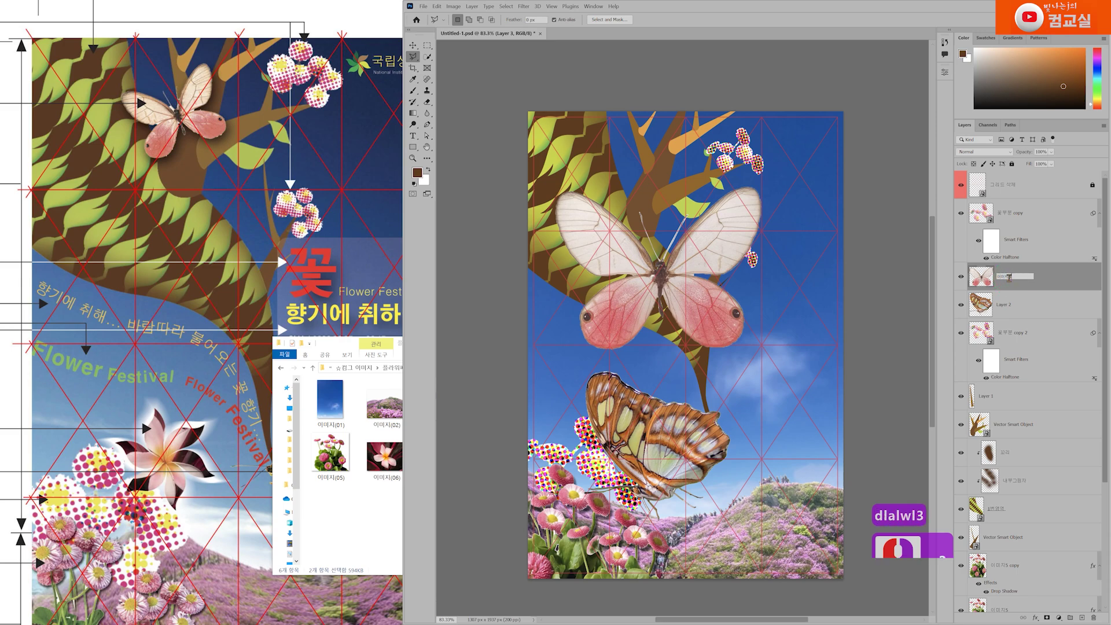
key(Return)
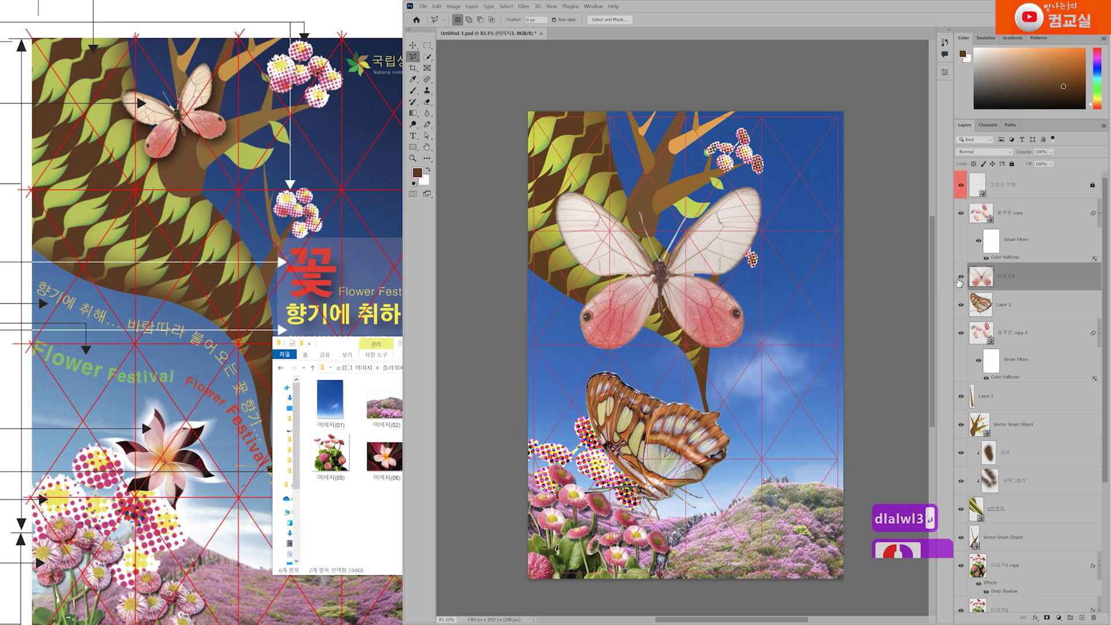
click(960, 278)
Step: Rename the brown butterfly layer as 이미지5
triple_click(1005, 307)
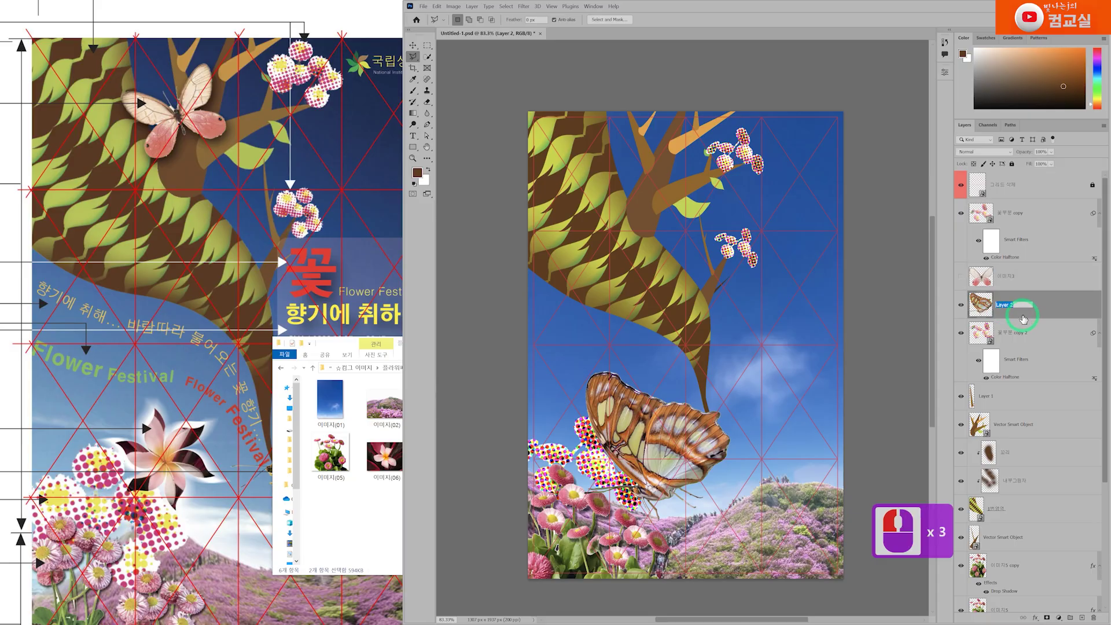
text(dla)
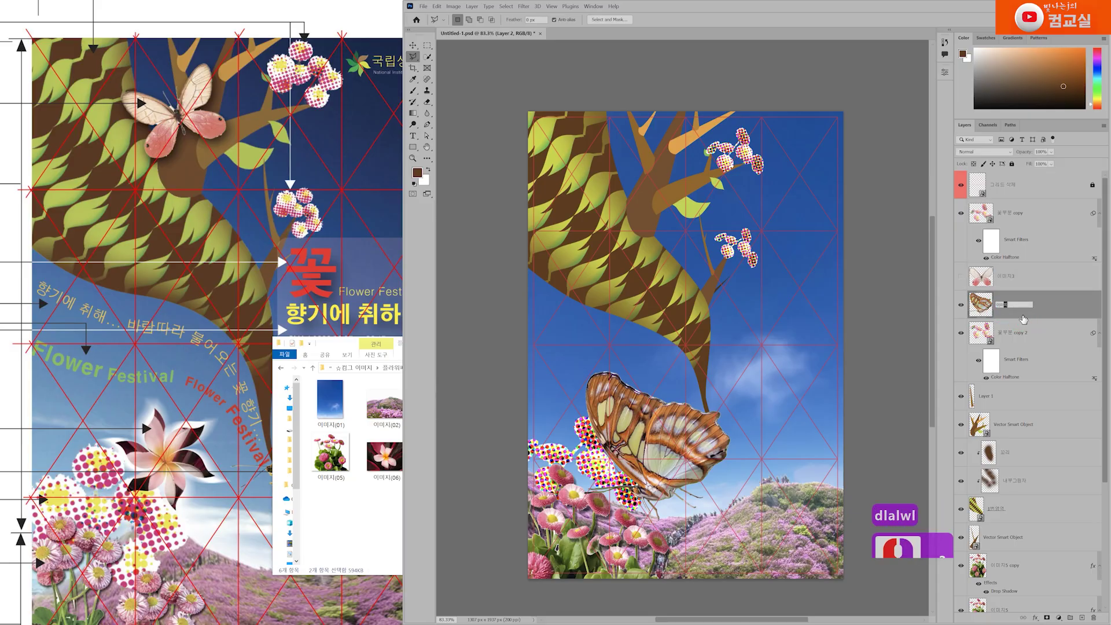
text(5)
key(Return)
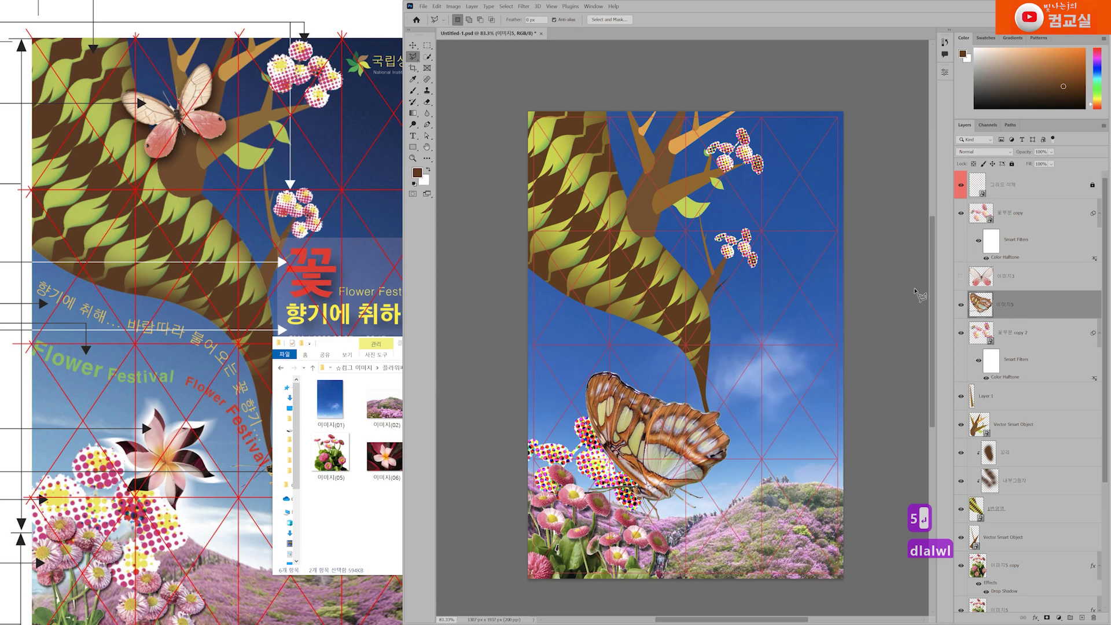
Step: Scale the brown butterfly to about 34%, rotate it clockwise, and place it at the tapering lower tip of the tree
key(ctrl+t)
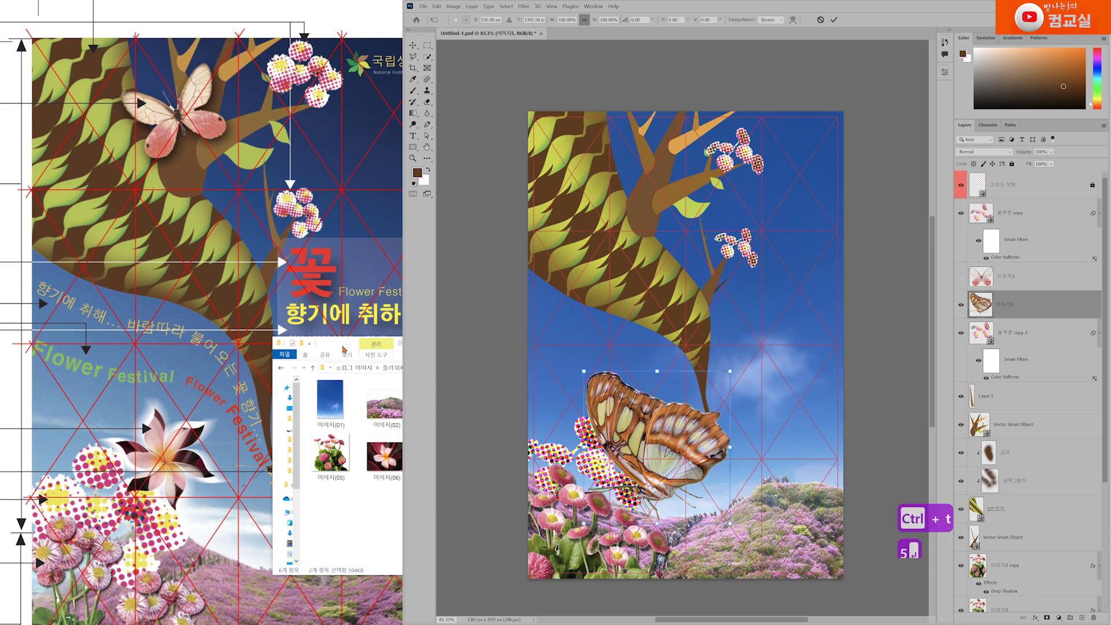
click(346, 346)
click(481, 342)
drag(307, 485, 238, 383)
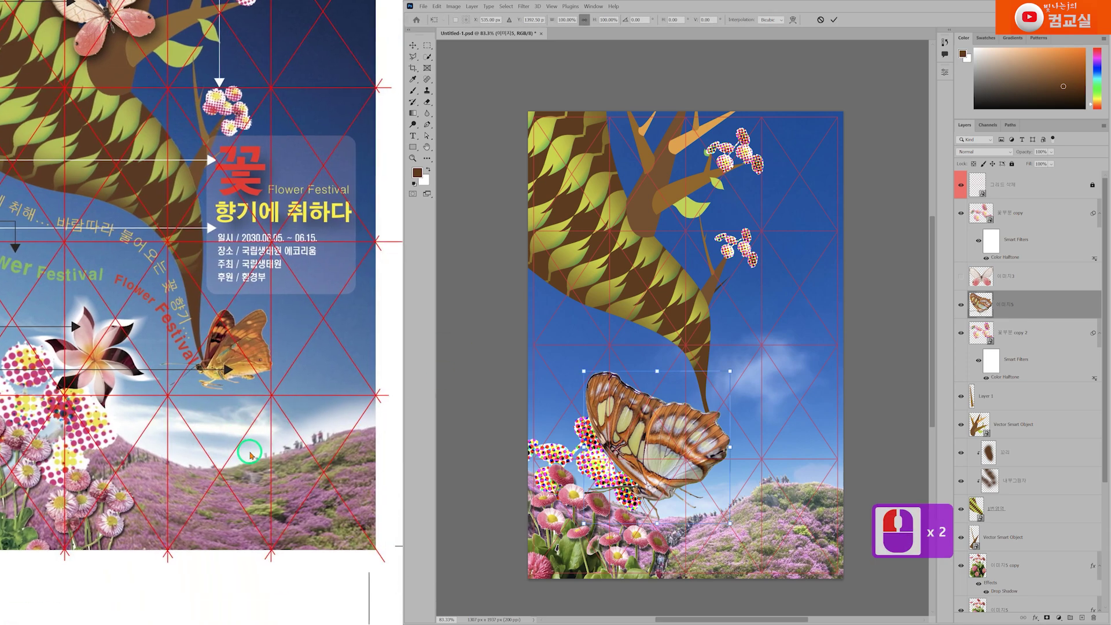
scroll(220, 390, down, 3)
scroll(219, 393, up, 3)
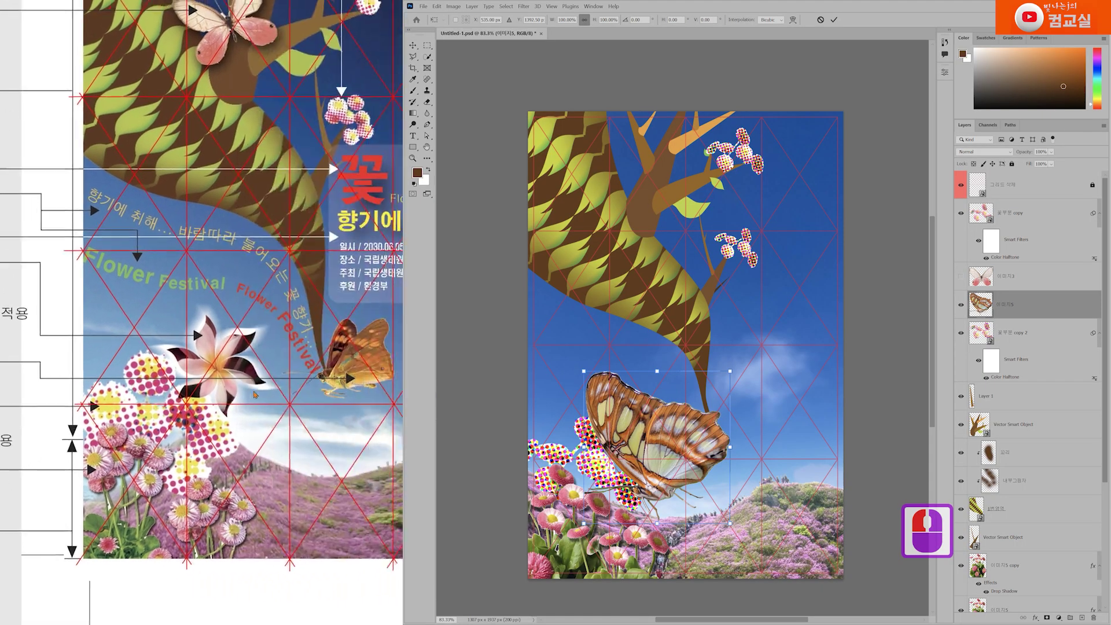
scroll(692, 457, up, 3)
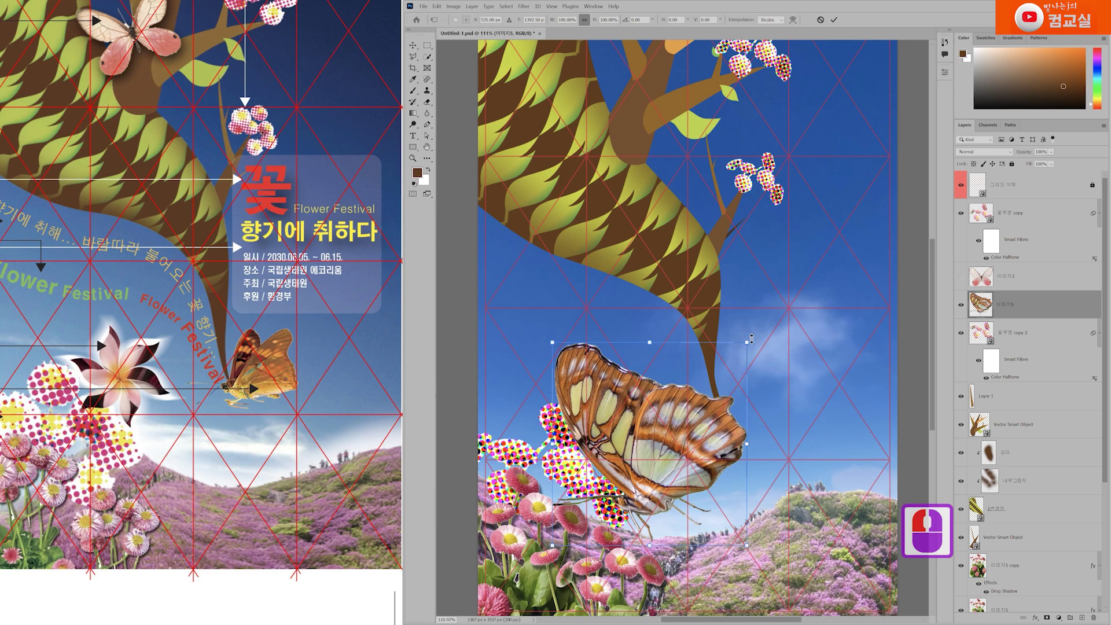
drag(749, 342, 620, 474)
drag(607, 513, 762, 431)
drag(788, 385, 813, 407)
drag(729, 442, 733, 427)
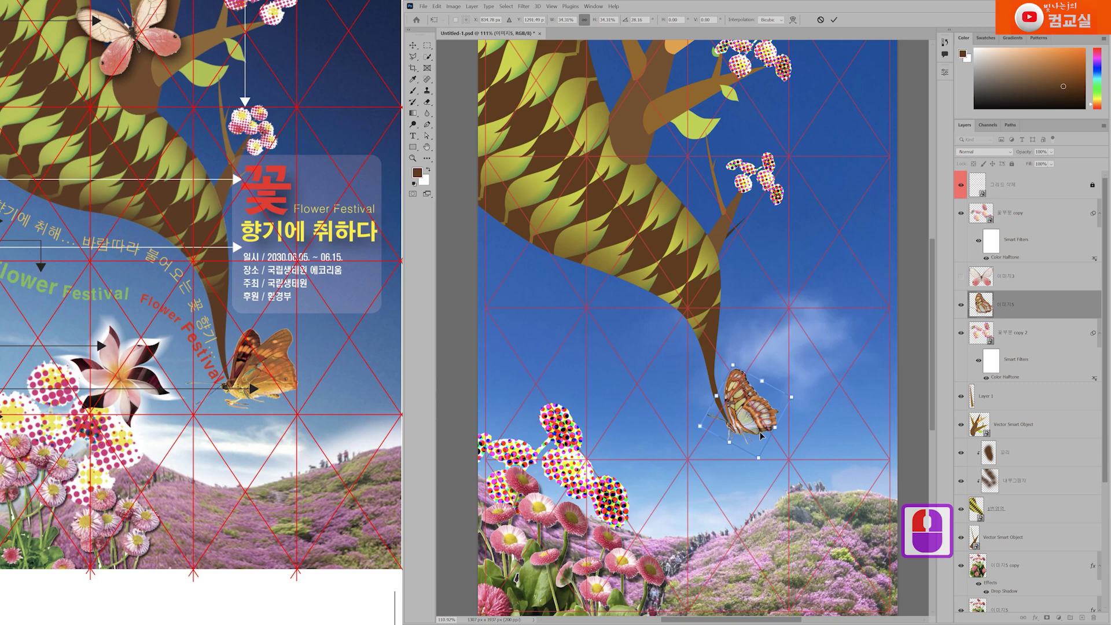
drag(800, 399, 809, 401)
key(Return)
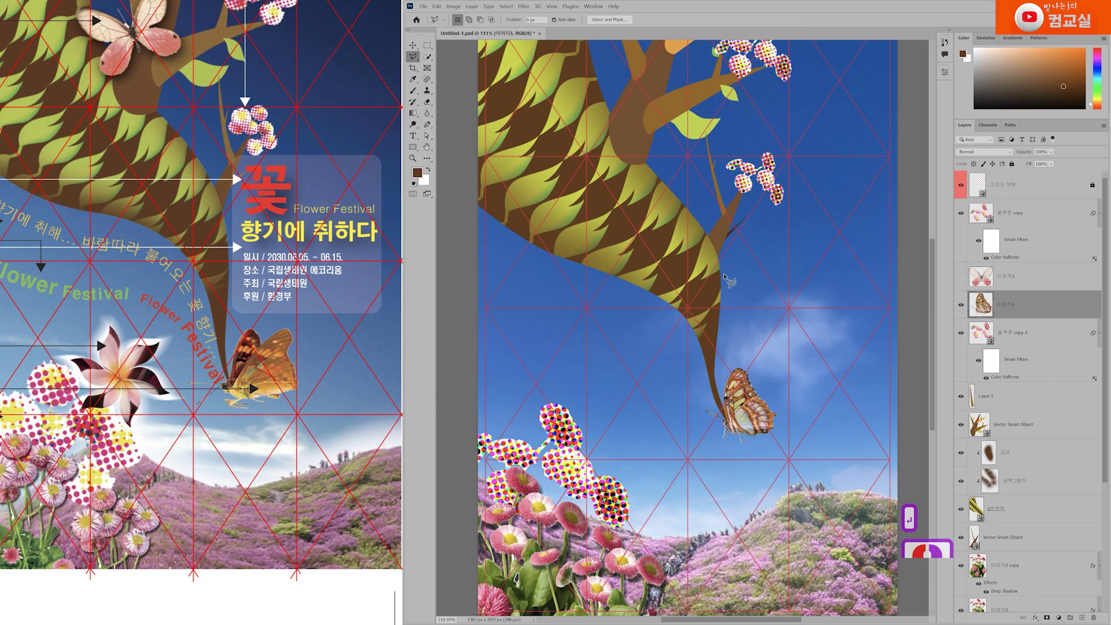
Step: Show the pink butterfly, scale it to about 37%, rotate it about 15° counterclockwise, and place it over the upper trunk
scroll(730, 280, up, 5)
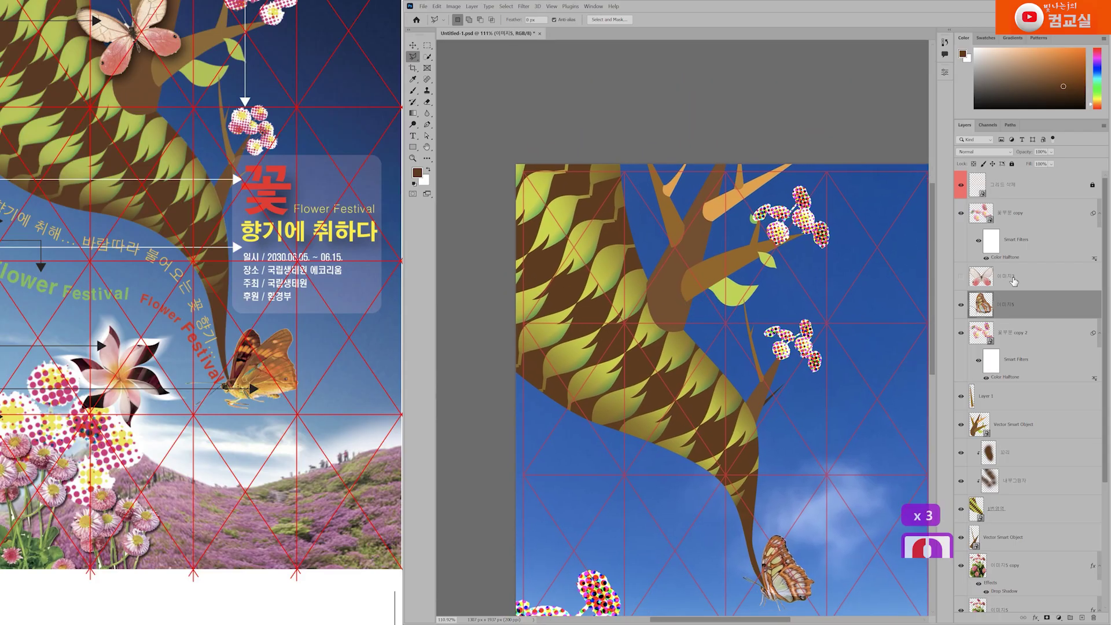
click(1014, 282)
click(961, 276)
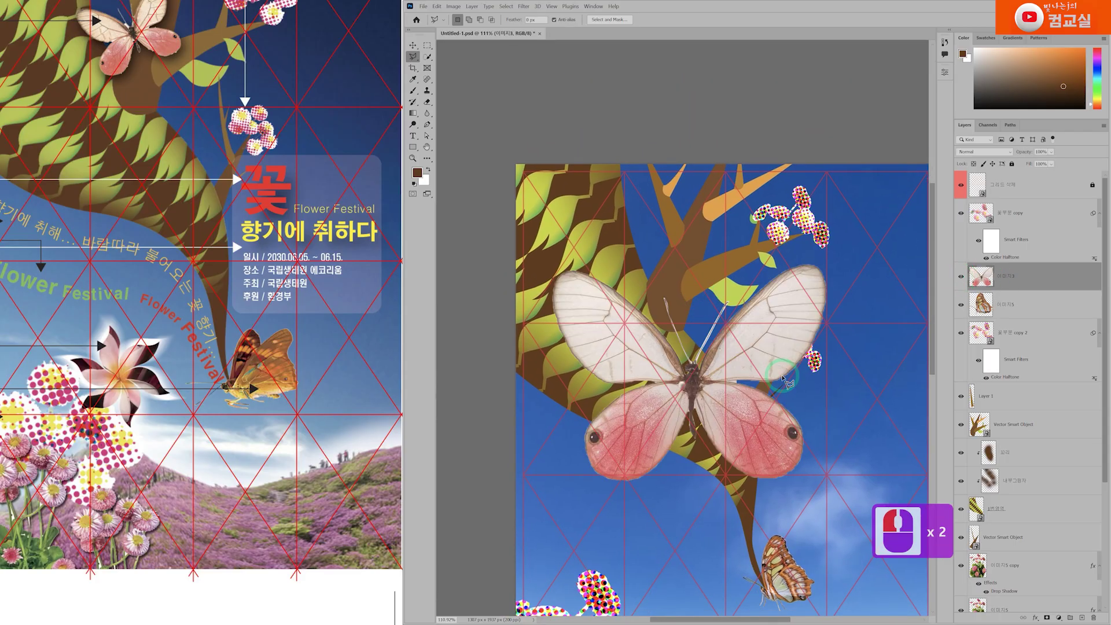
scroll(232, 232, up, 5)
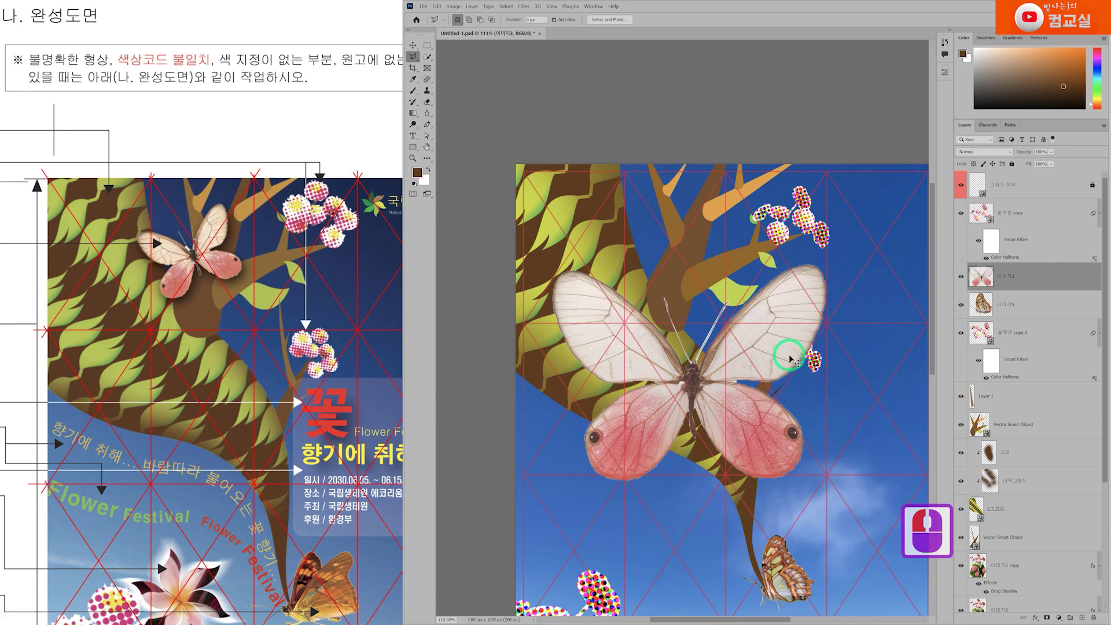
key(ctrl+t)
drag(828, 267, 666, 402)
drag(634, 439, 717, 198)
drag(678, 246, 686, 261)
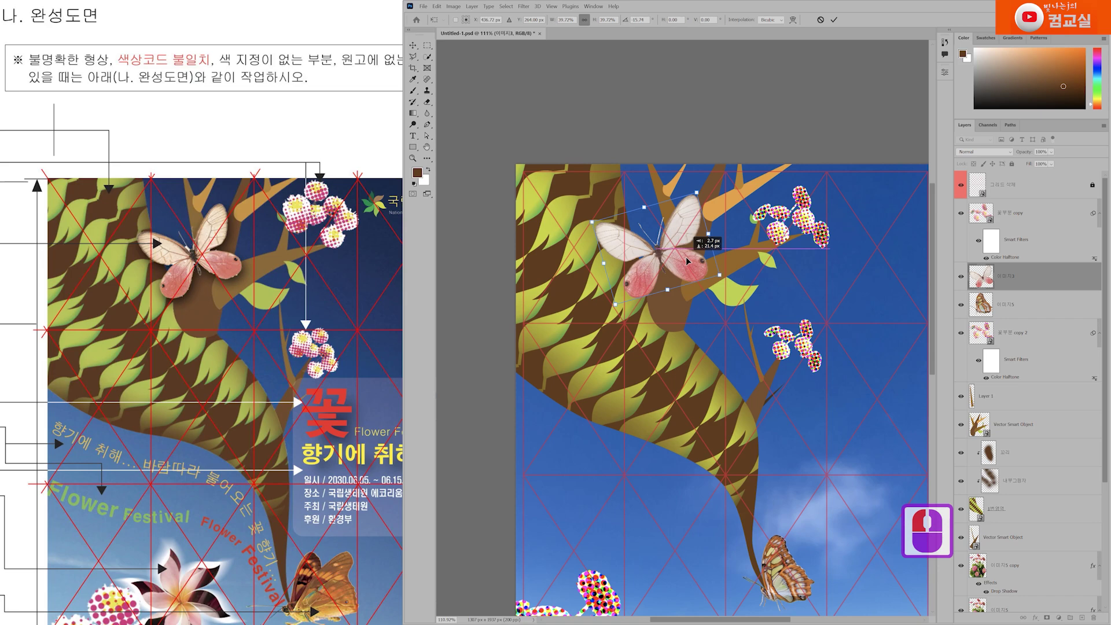
drag(592, 222, 600, 225)
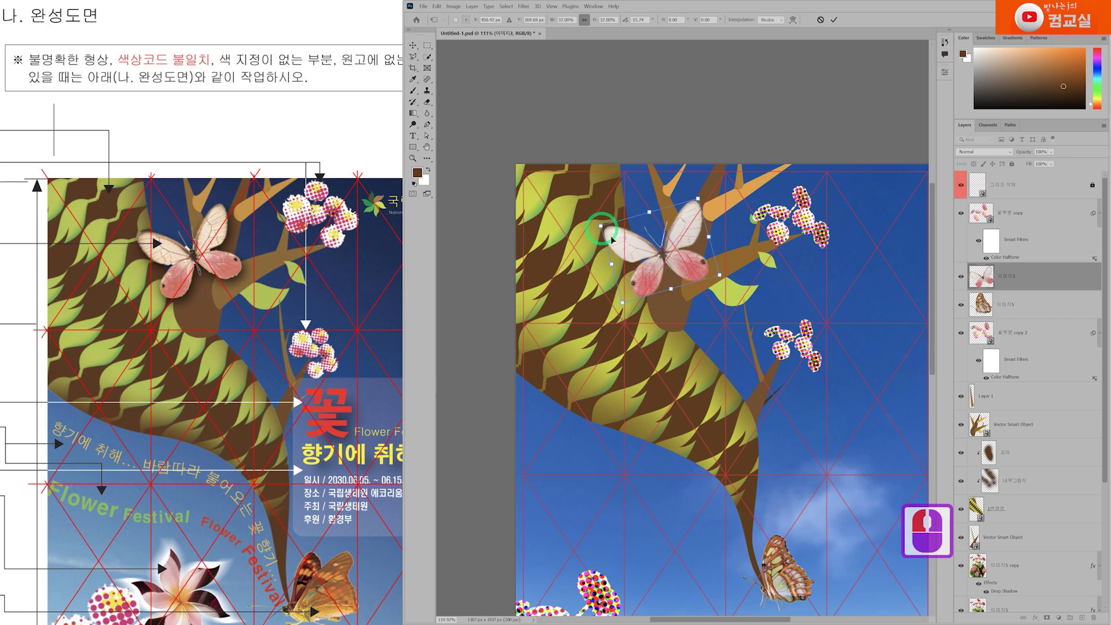
scroll(692, 264, up, 4)
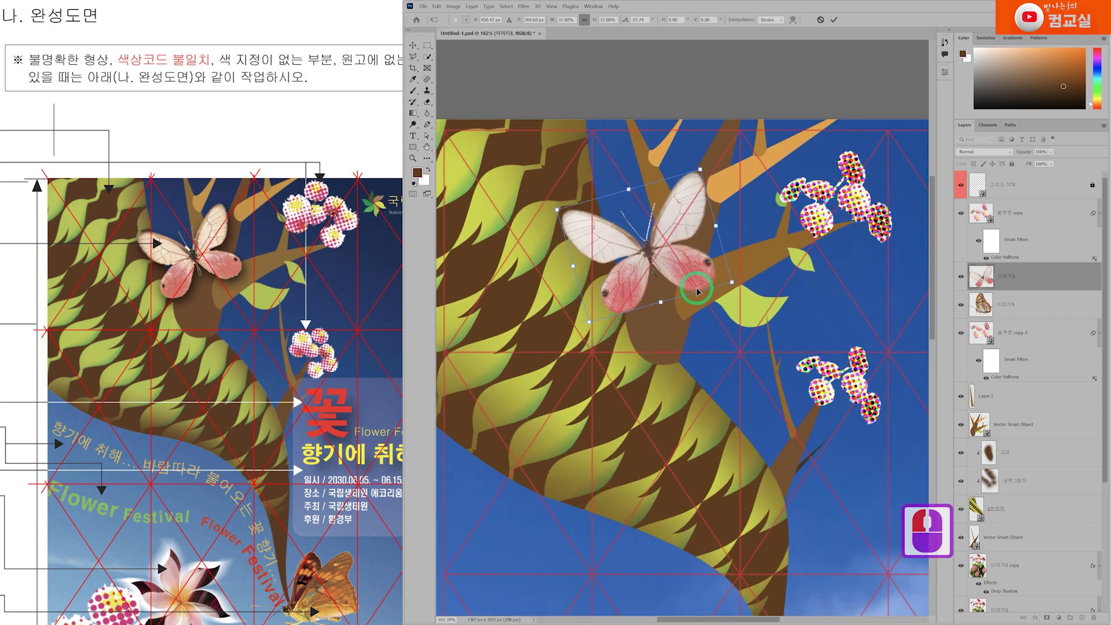
key(Return)
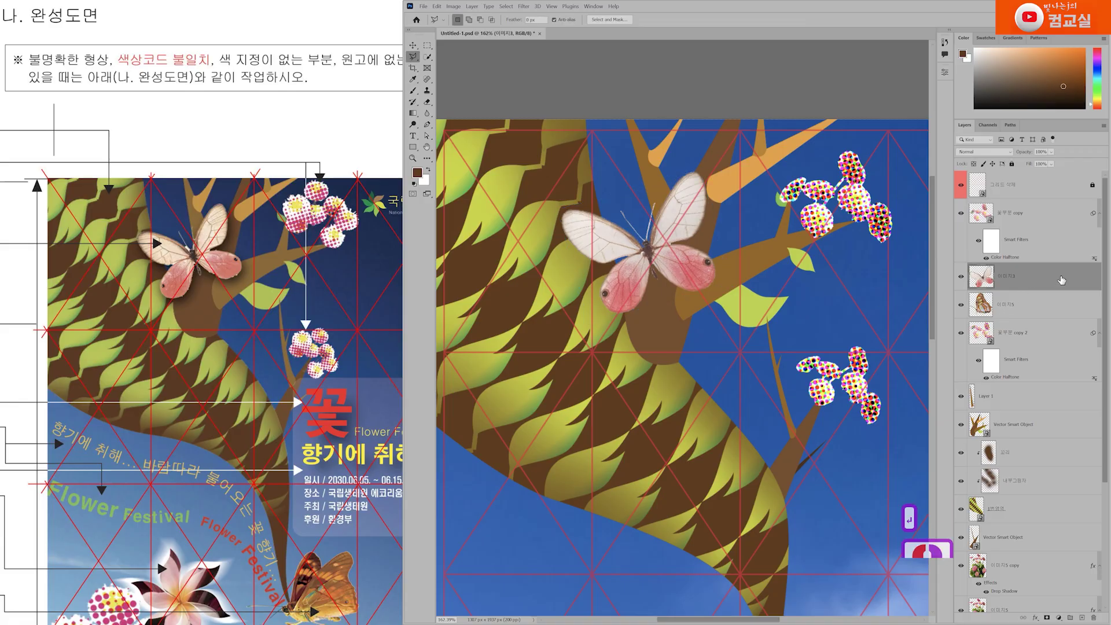
Step: Add a Multiply drop shadow to the pink butterfly layer, increasing the shadow's size and opacity
click(1062, 280)
click(1062, 280)
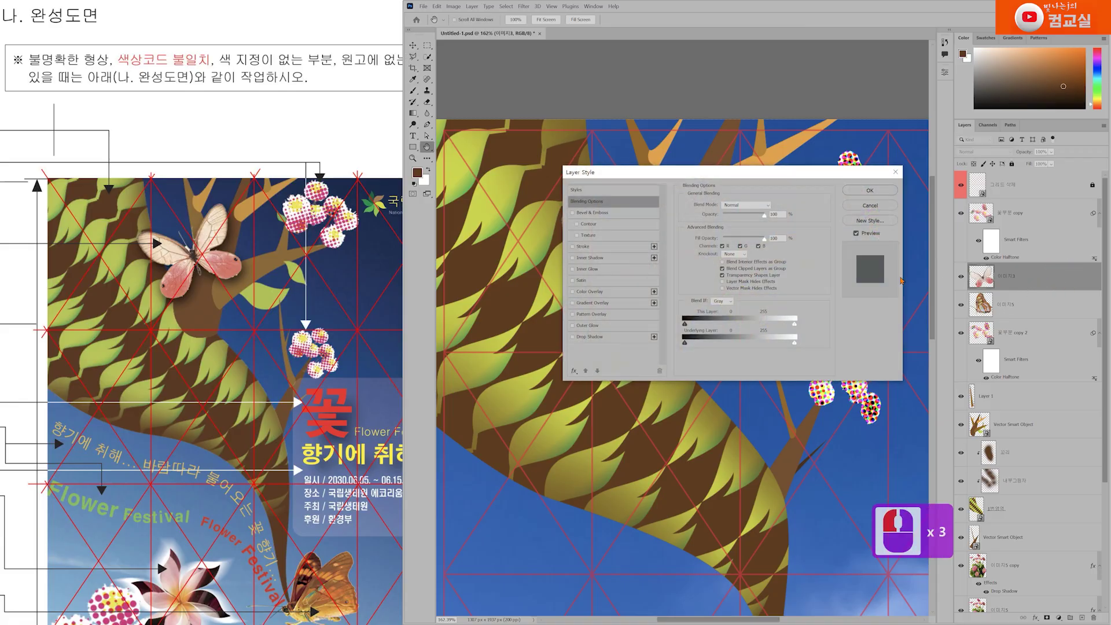
click(596, 338)
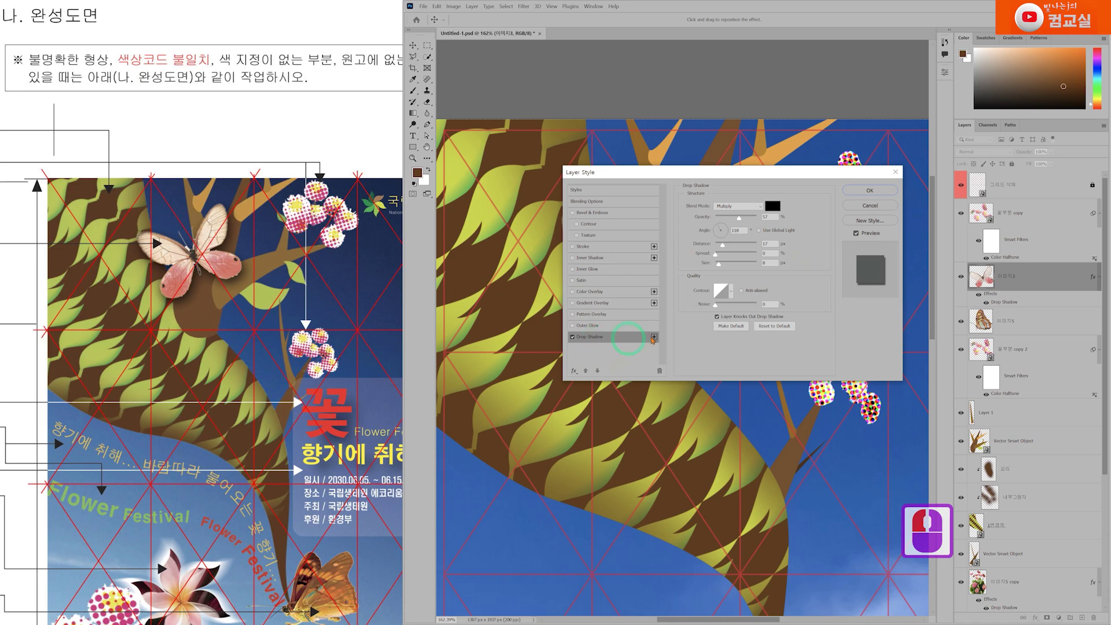
drag(764, 175, 720, 373)
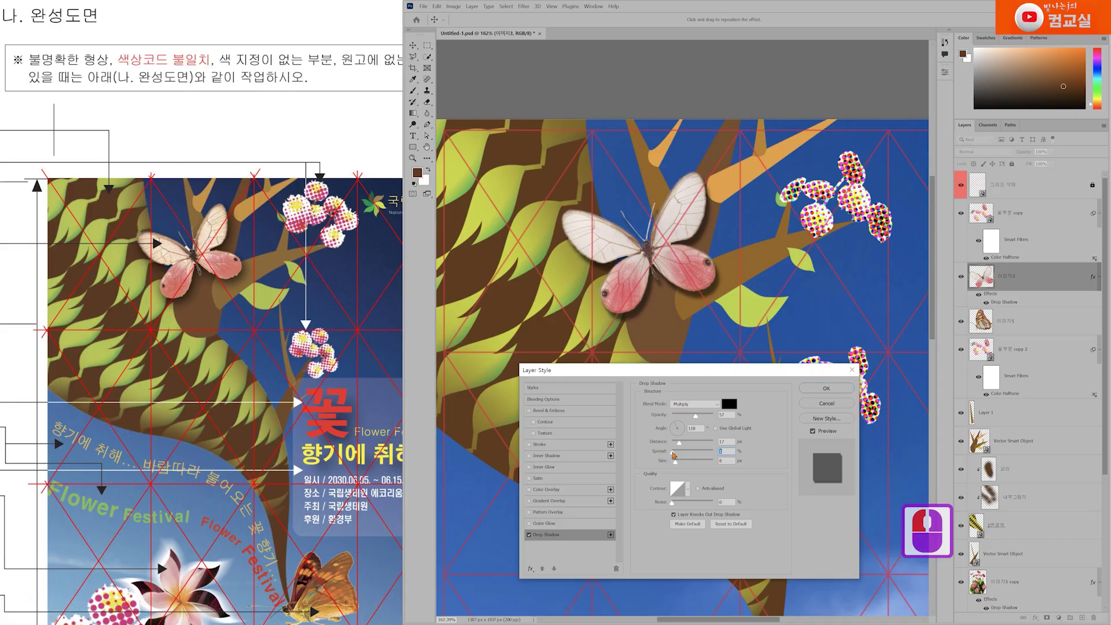
drag(675, 463, 679, 463)
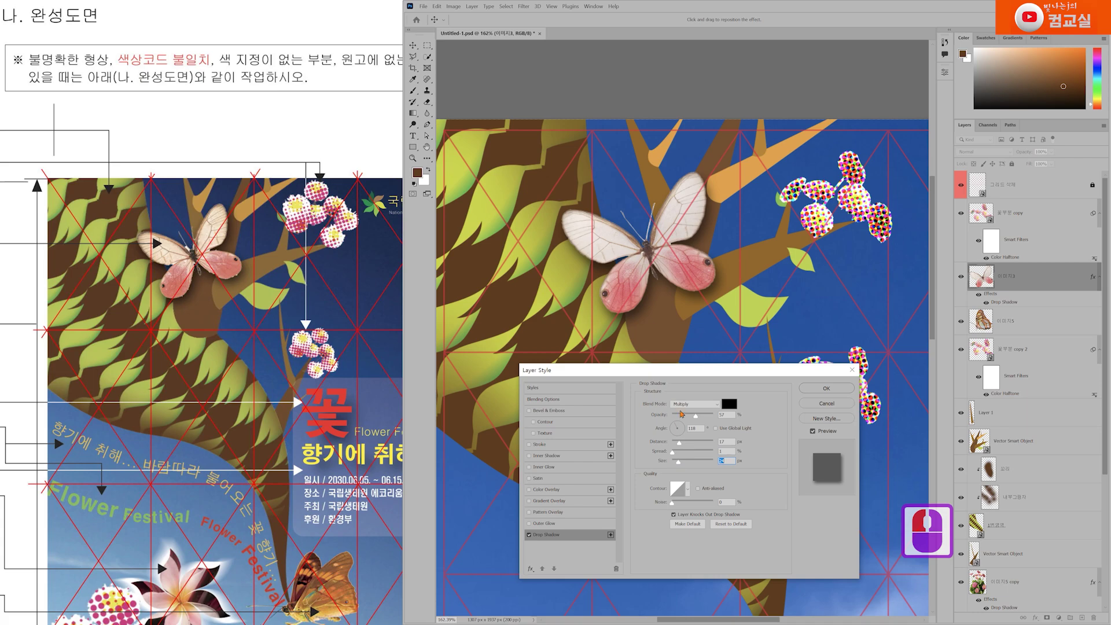
drag(696, 419, 700, 419)
click(825, 389)
key(l)
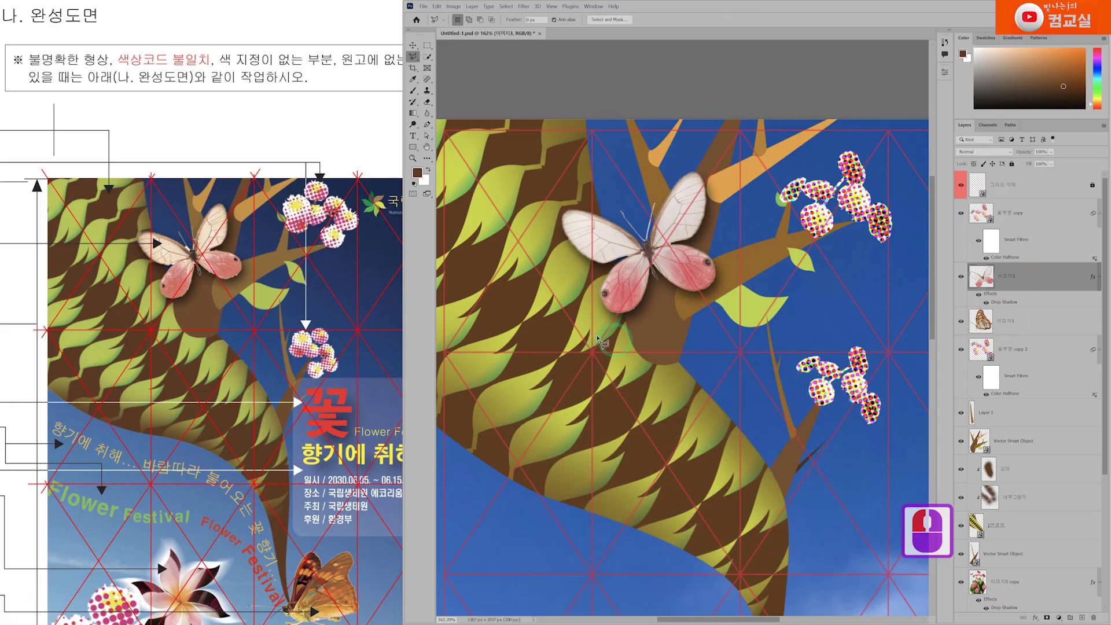
Step: Examine the reference sheet's written instructions for 이미지(06), covering its placement in the symbol mark and the filter effect
scroll(664, 342, down, 2)
scroll(667, 328, down, 3)
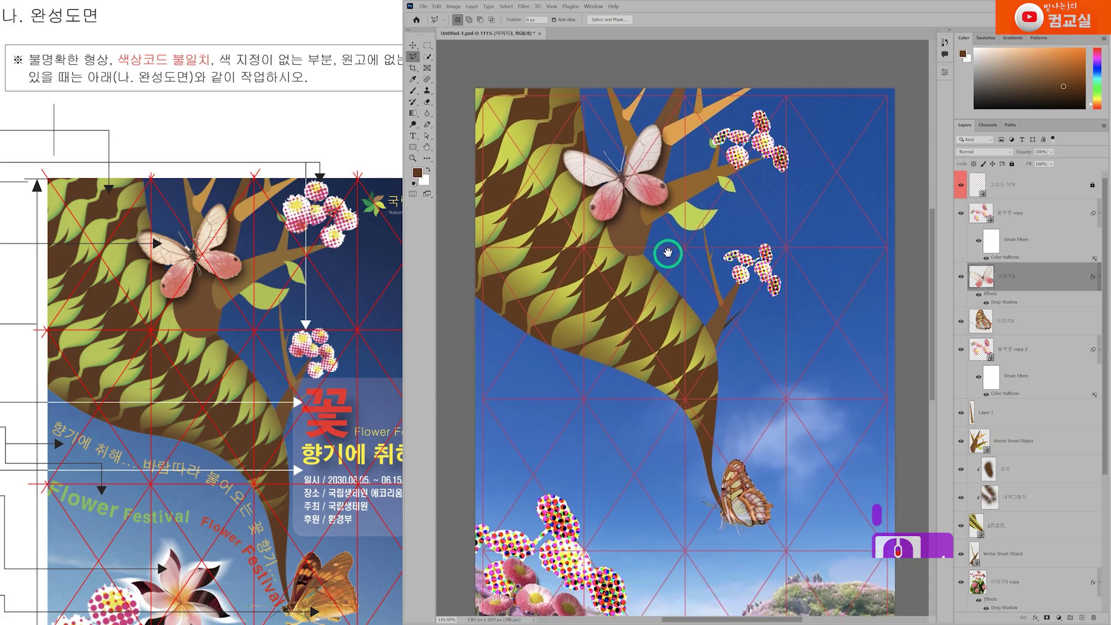
scroll(269, 405, down, 3)
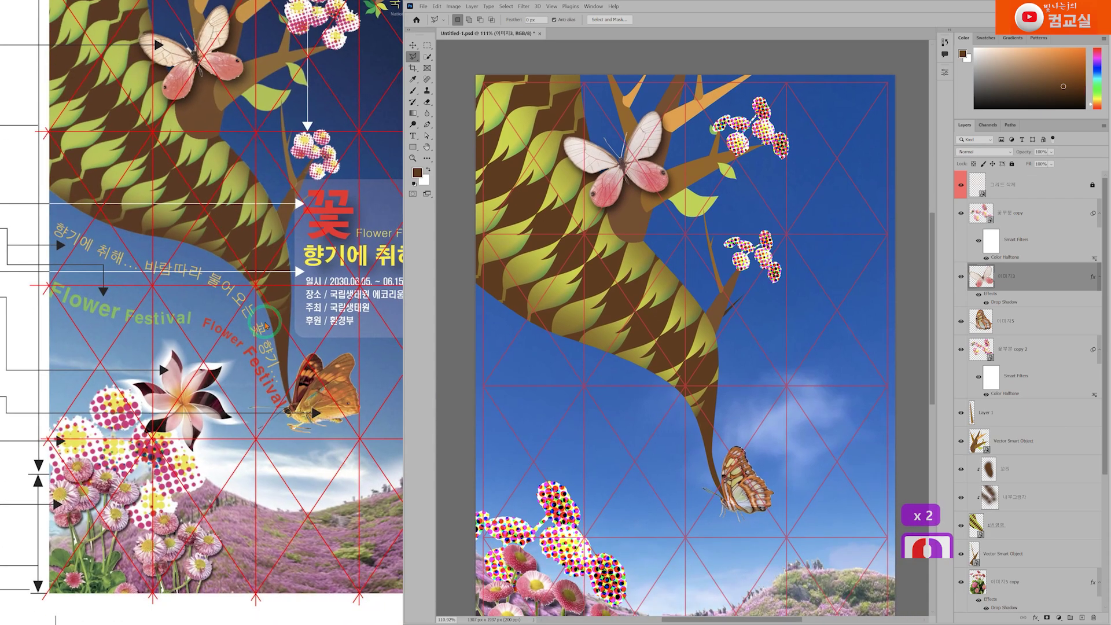
scroll(290, 347, down, 2)
scroll(314, 293, up, 2)
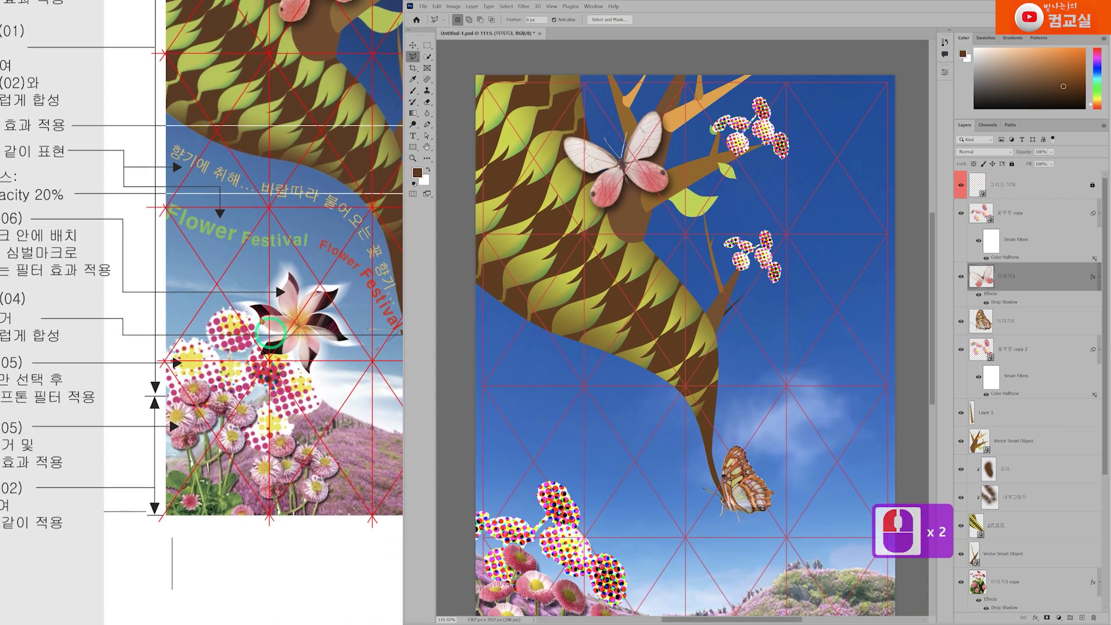
scroll(289, 324, left, 2)
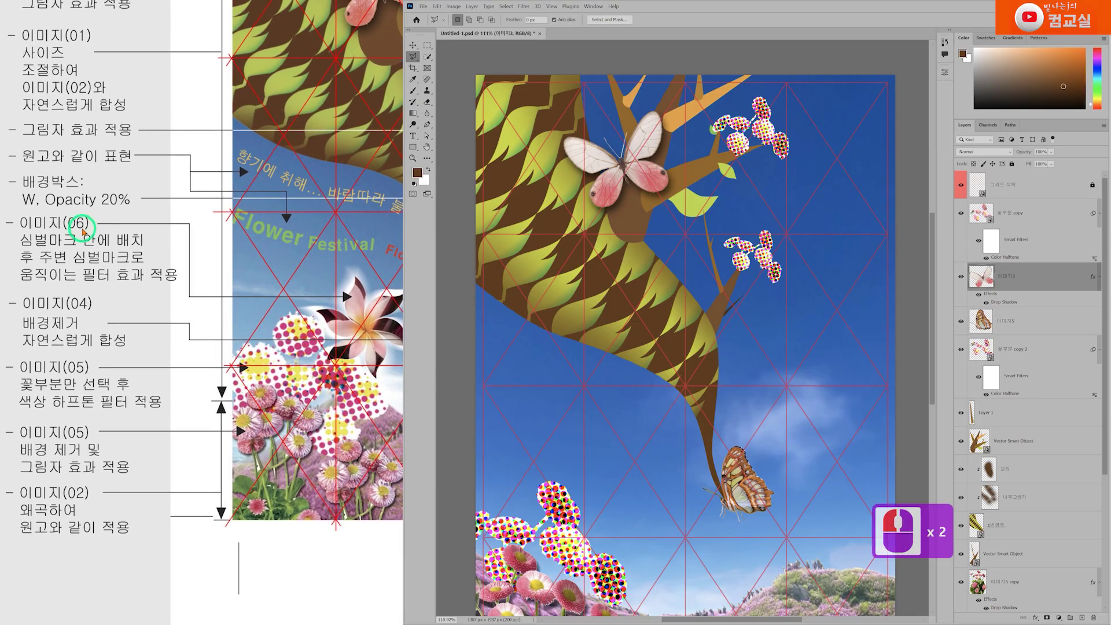
scroll(205, 304, down, 1)
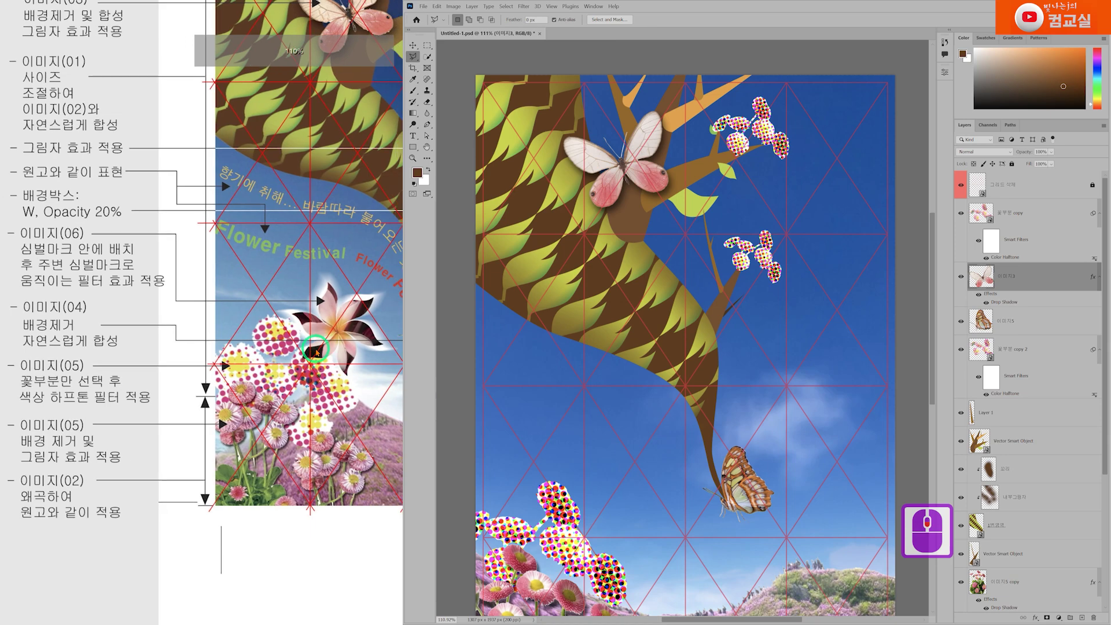
click(84, 240)
click(154, 253)
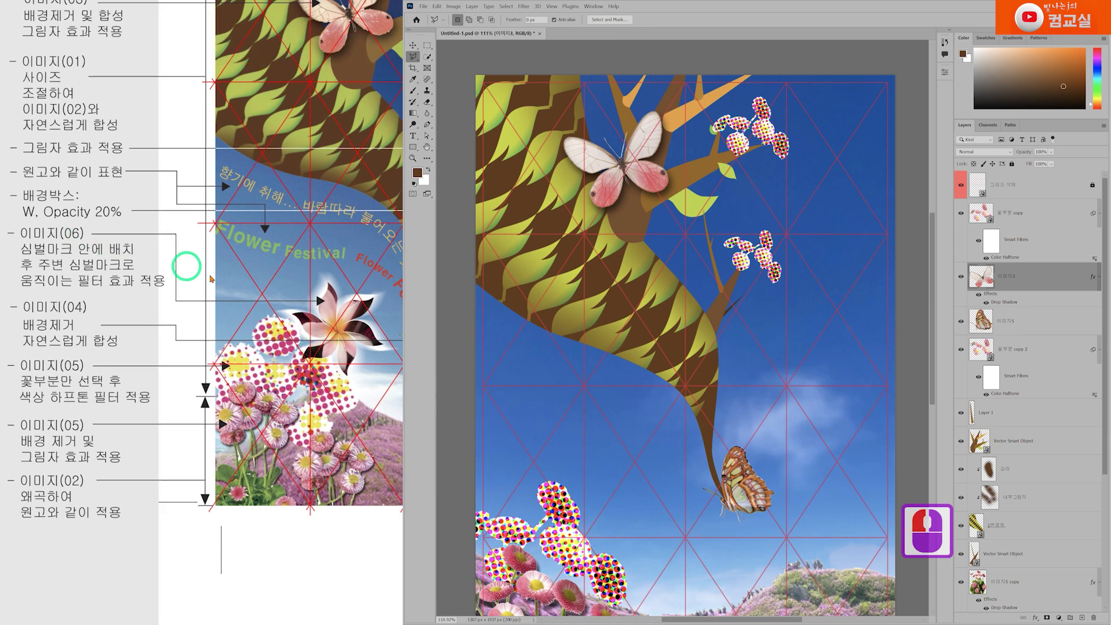
click(334, 342)
click(78, 255)
click(108, 250)
click(128, 257)
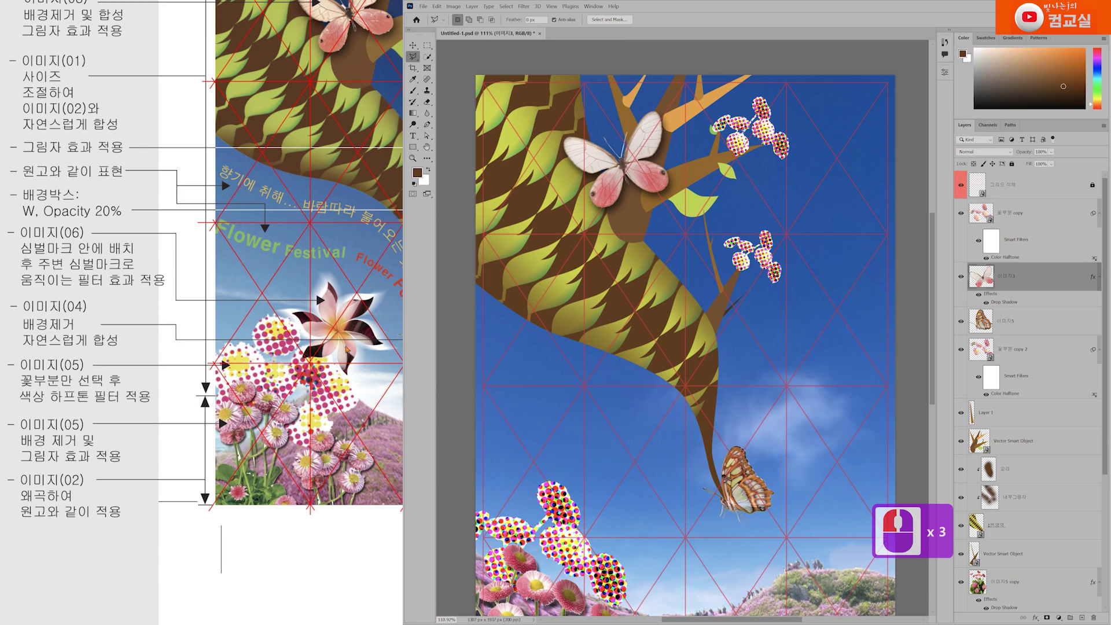
scroll(320, 351, right, 2)
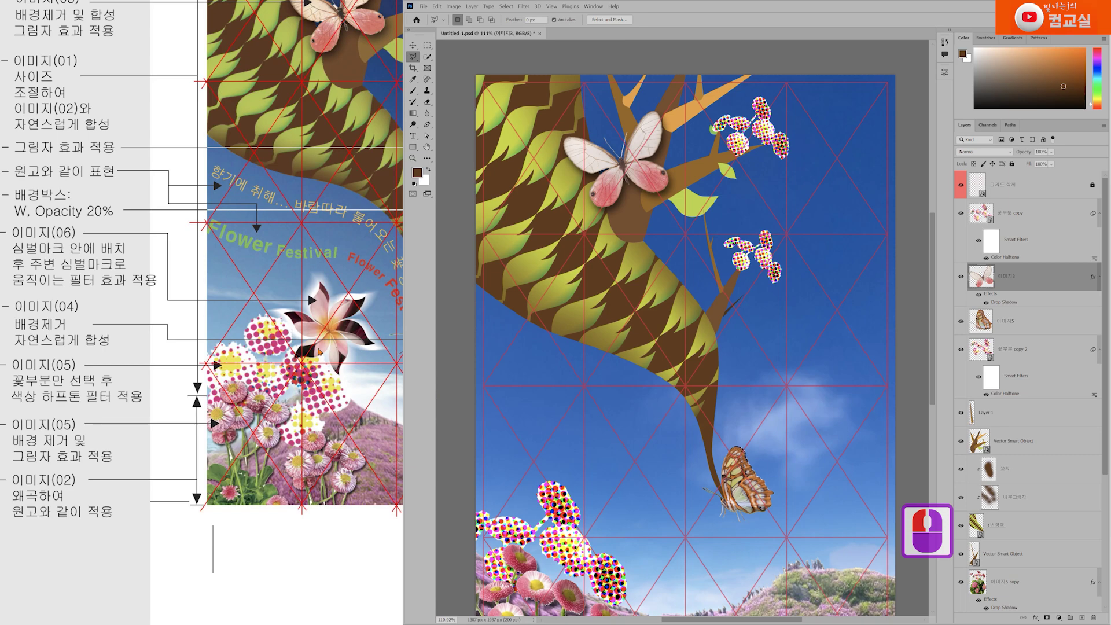
drag(64, 285, 71, 286)
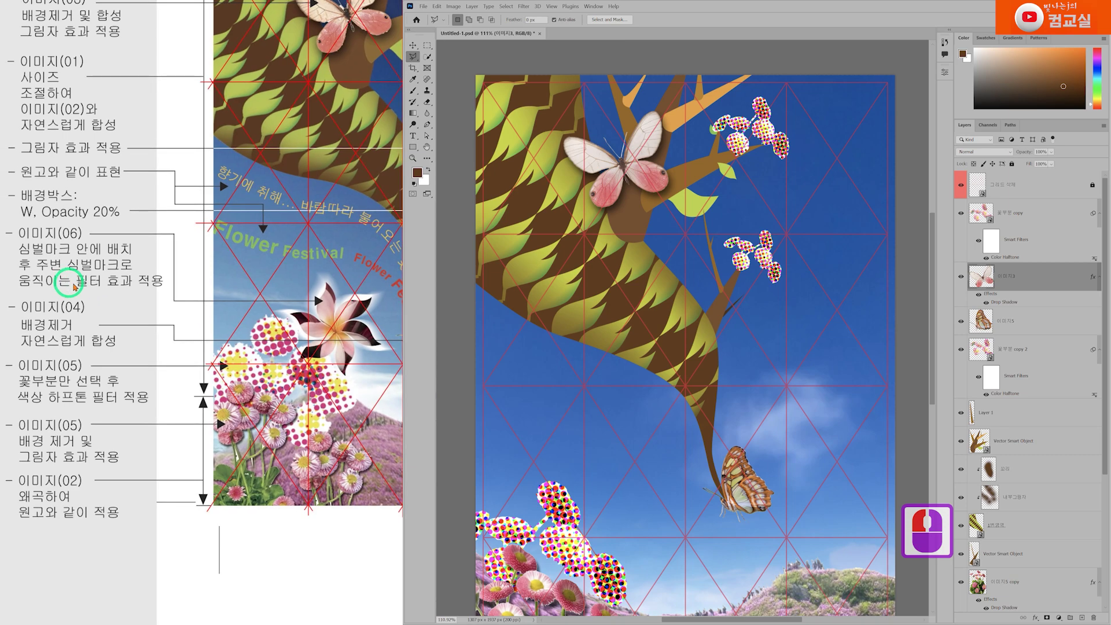
Step: Examine the flower-shaped symbol above the halftone flowers in the reference and compare it with the 국립생태원 logo
scroll(298, 345, up, 3)
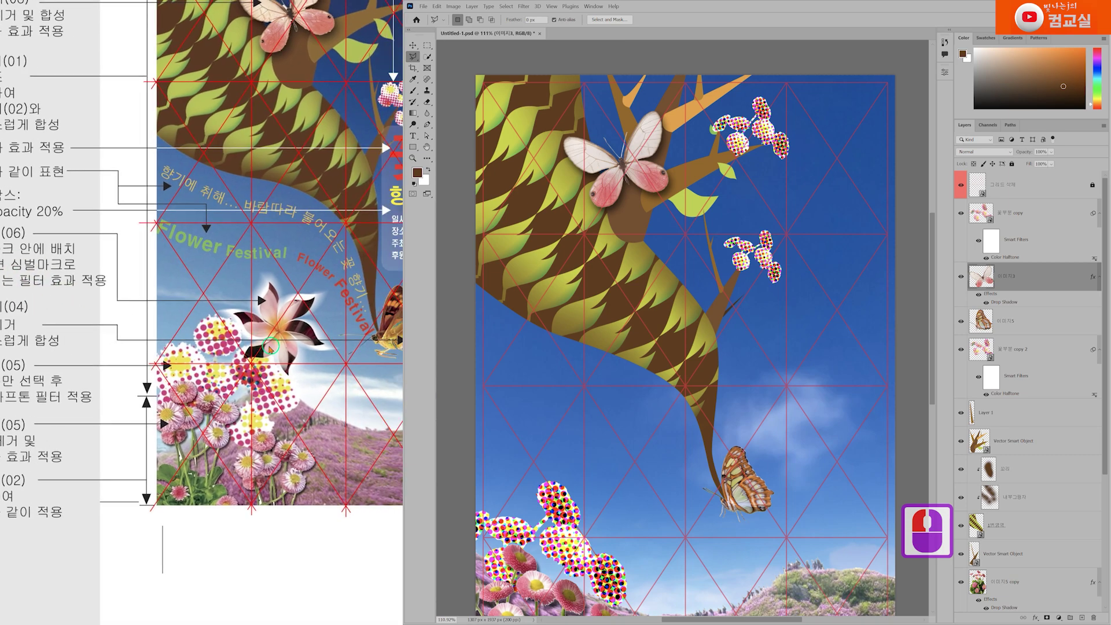
scroll(298, 345, right, 3)
click(243, 285)
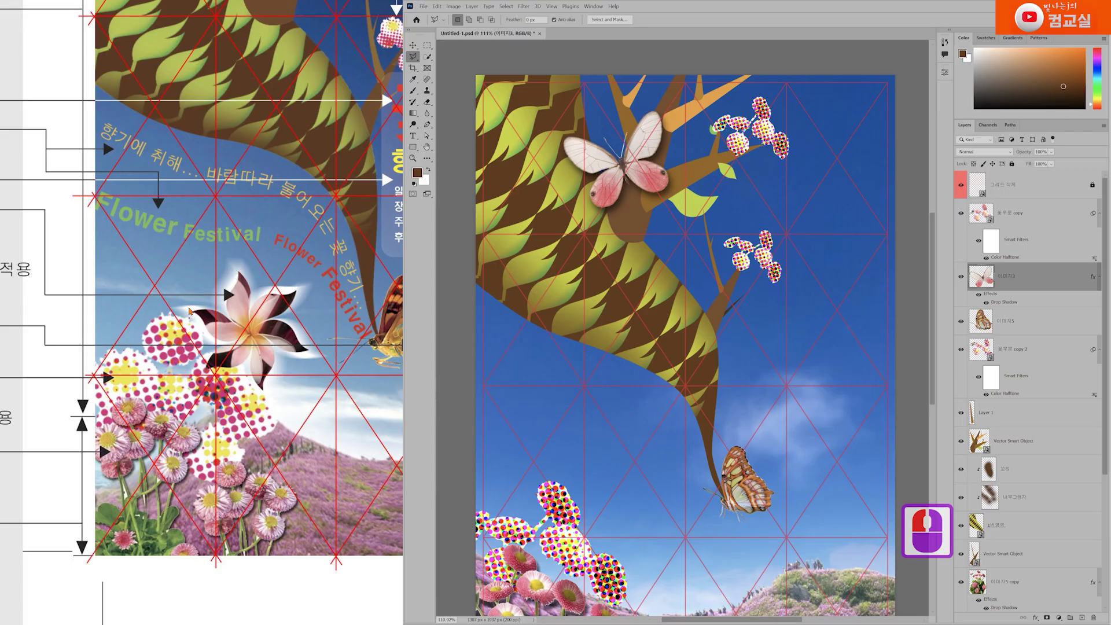
double_click(272, 368)
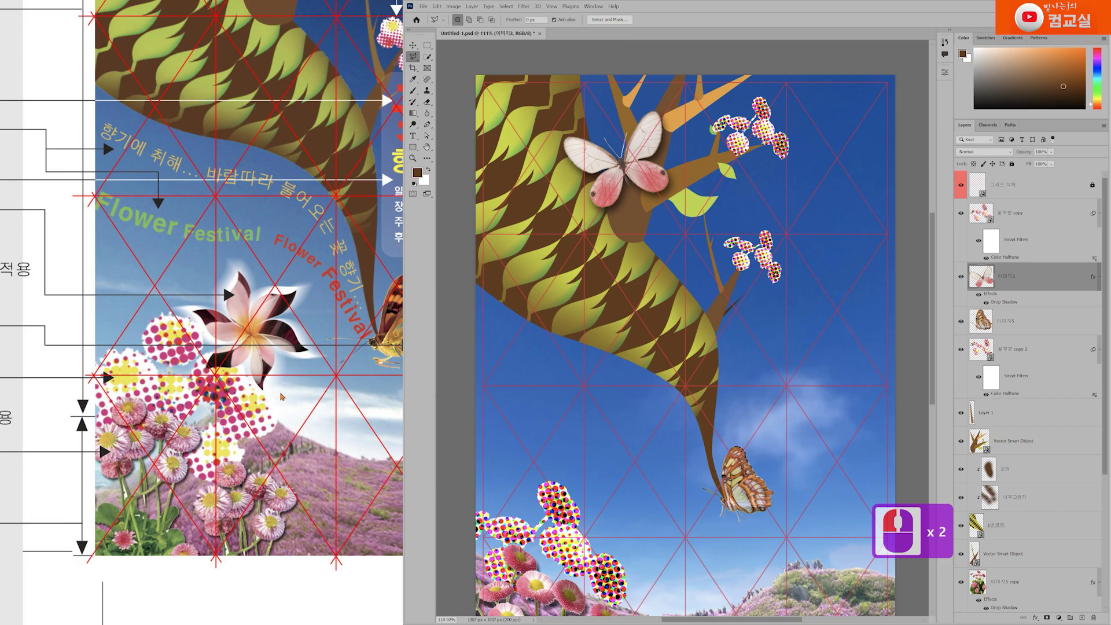
scroll(281, 396, down, 5)
click(110, 297)
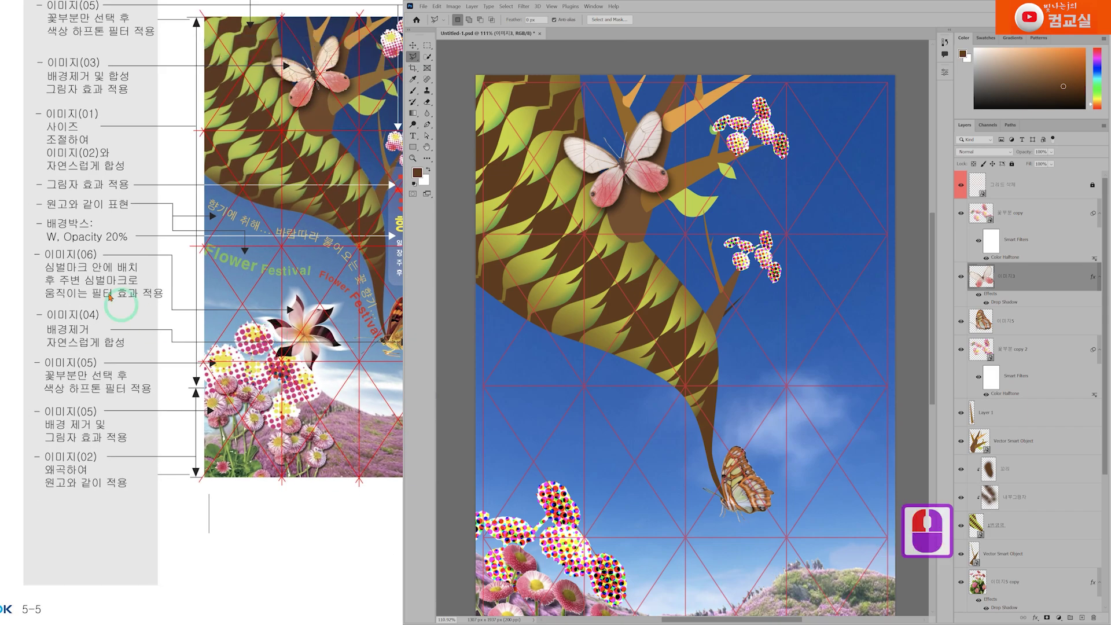
scroll(224, 318, down, 10)
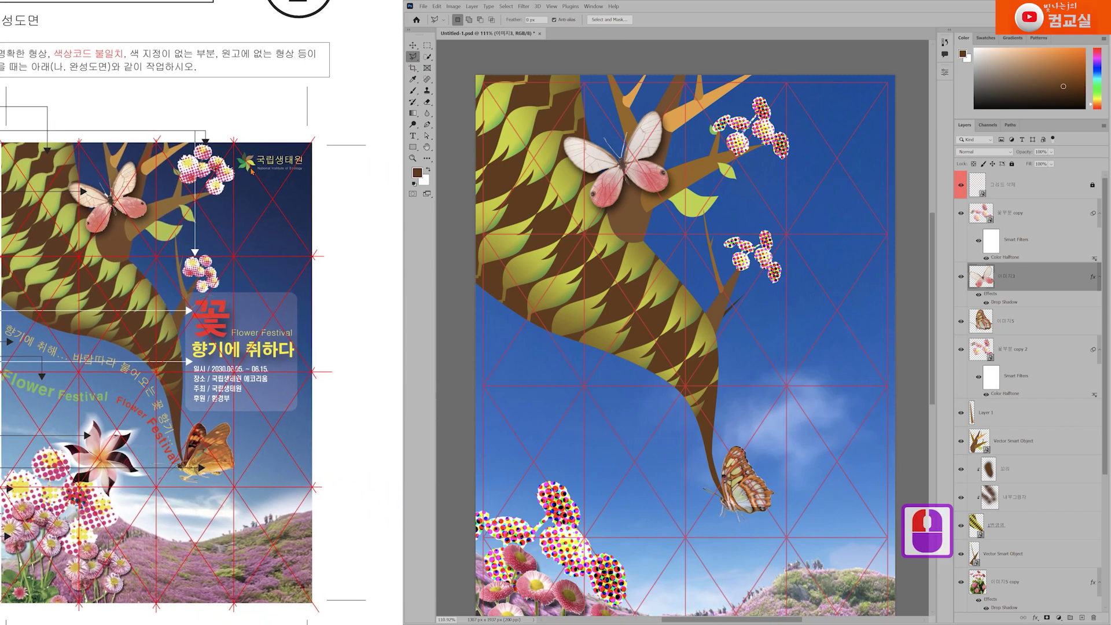
scroll(252, 171, up, 5)
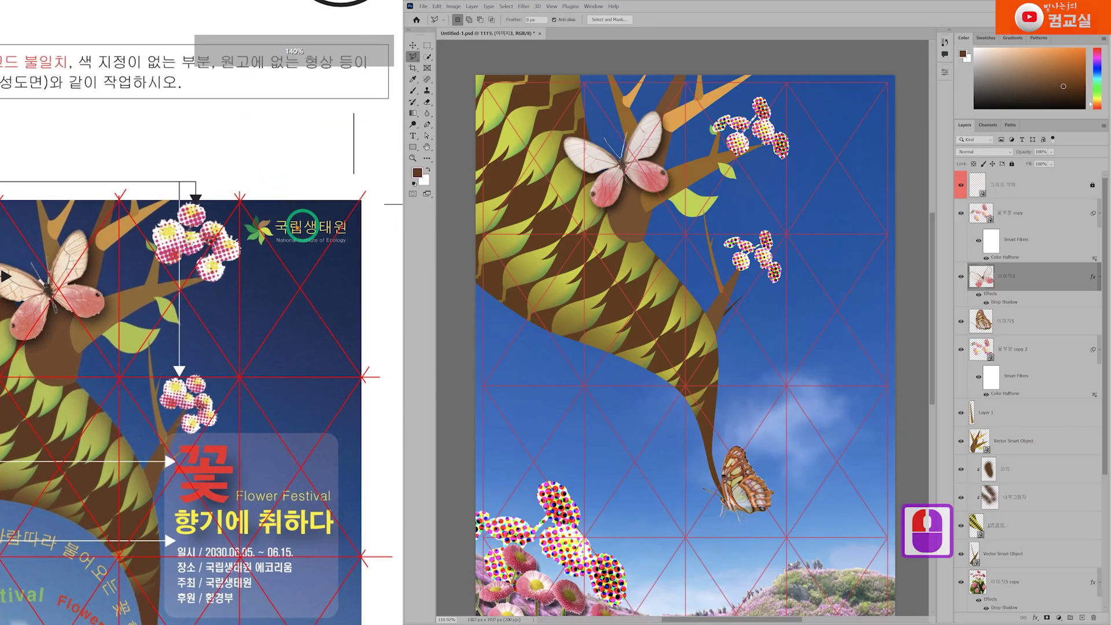
scroll(302, 223, up, 3)
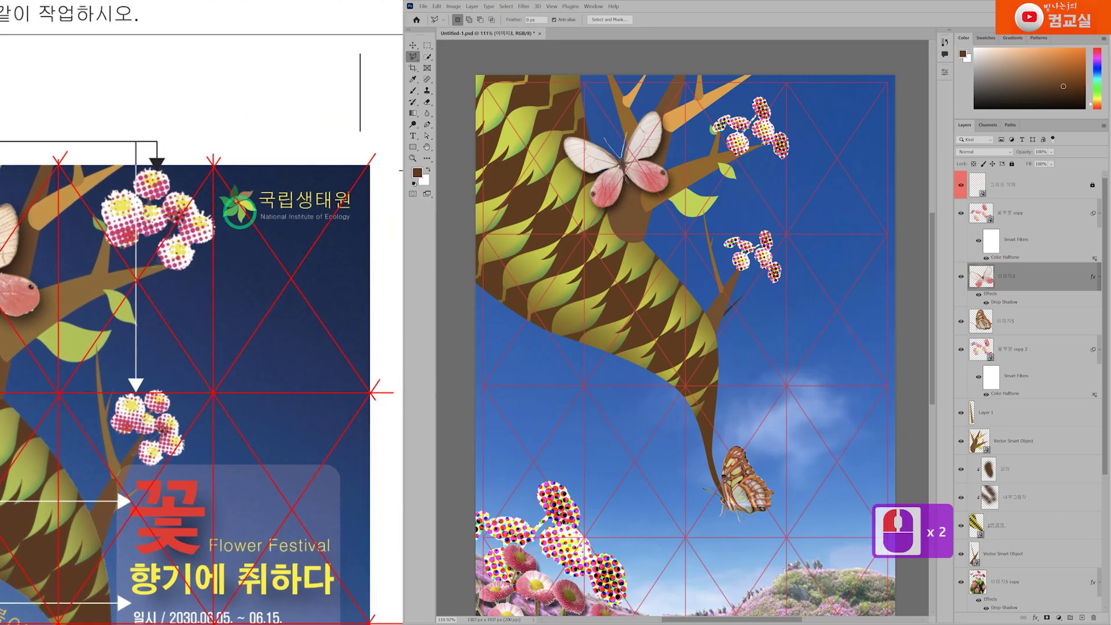
scroll(288, 206, down, 5)
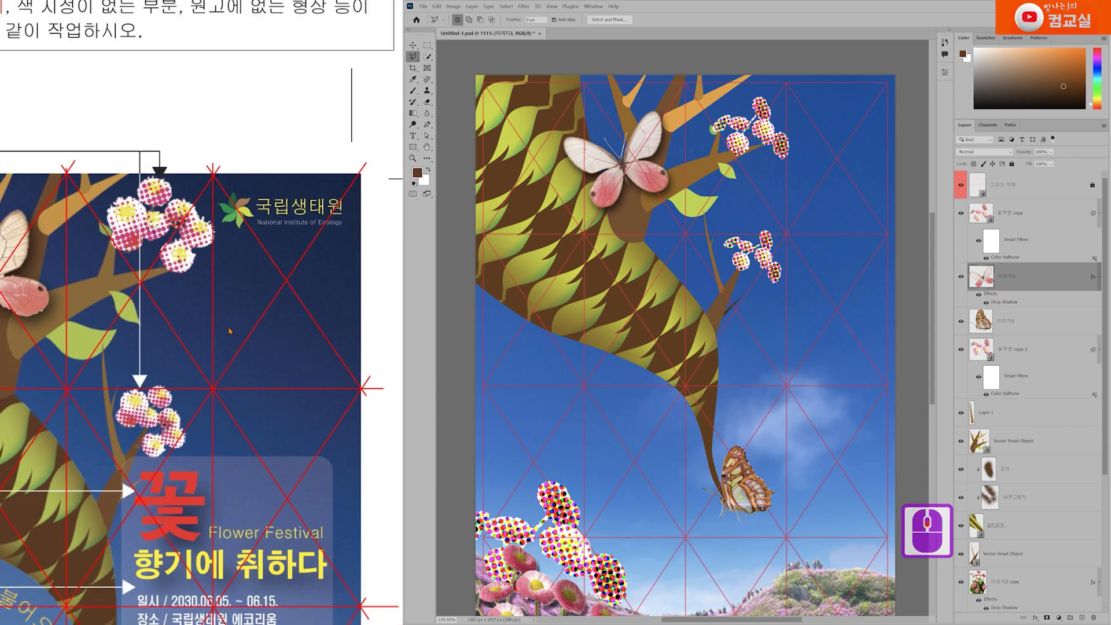
Step: Locate the 국립생태원 logo with its colour values in the reference and switch to Illustrator at an empty area beside the artboard
scroll(274, 276, down, 2)
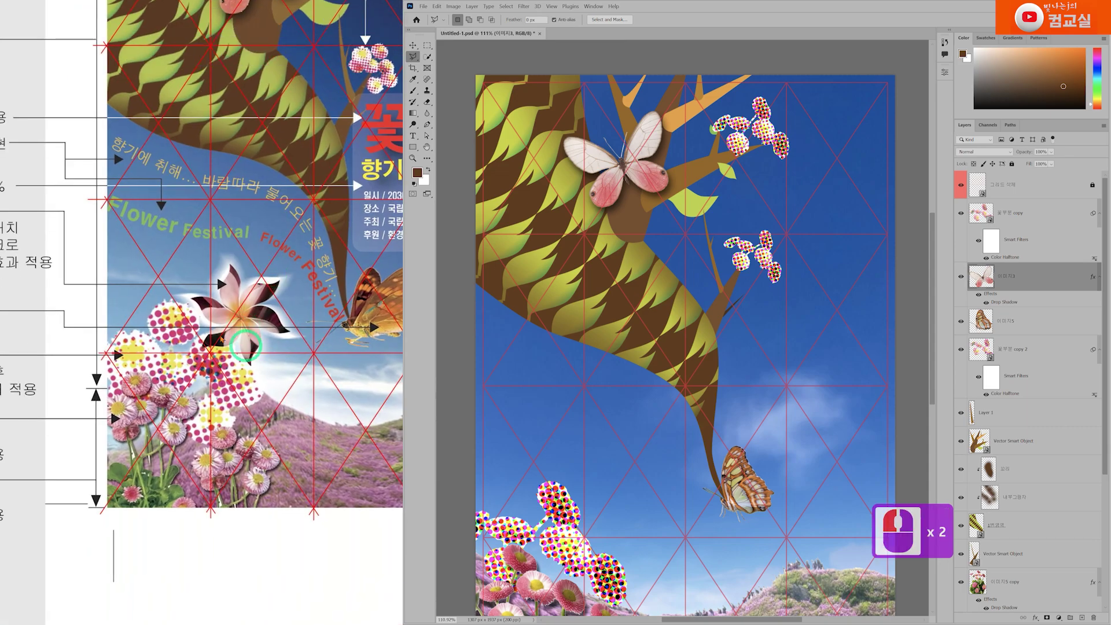
scroll(179, 289, down, 4)
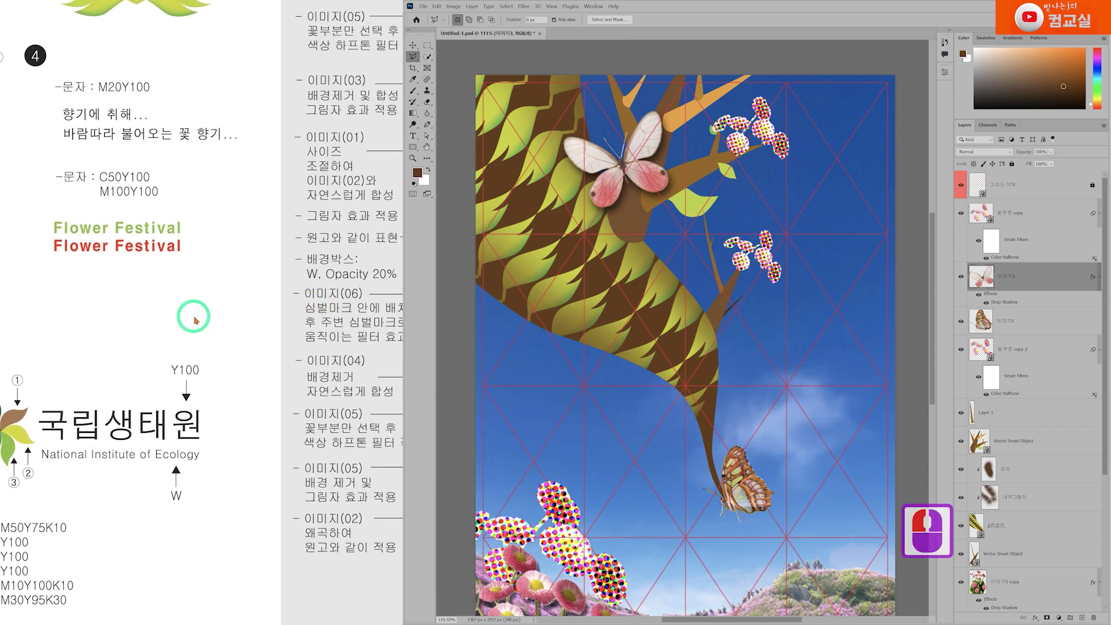
scroll(253, 346, up, 5)
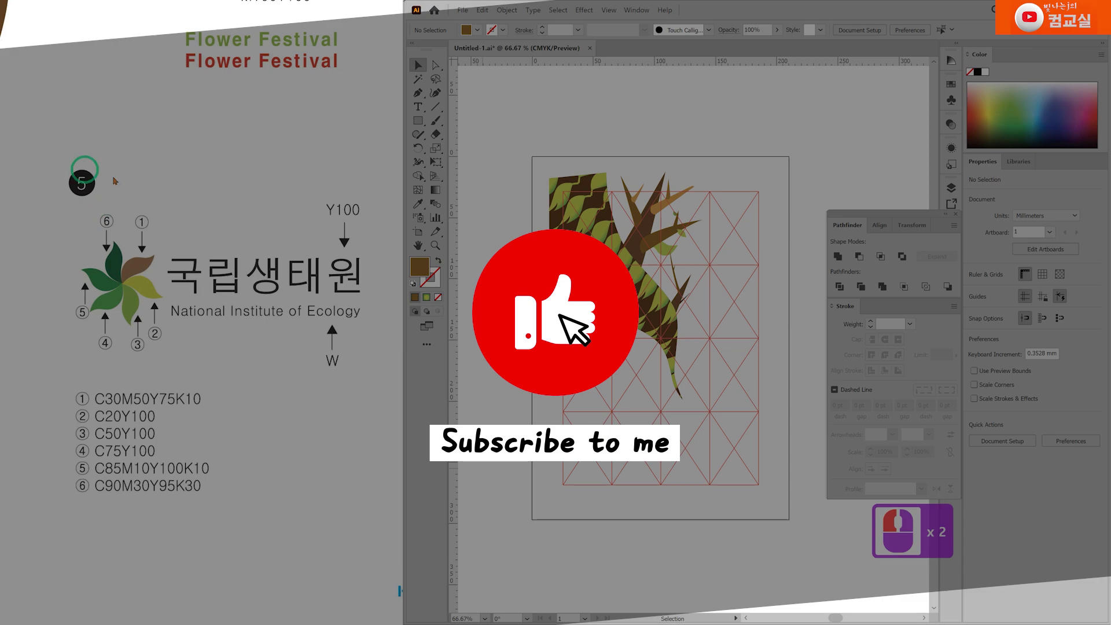
scroll(707, 367, left, 20)
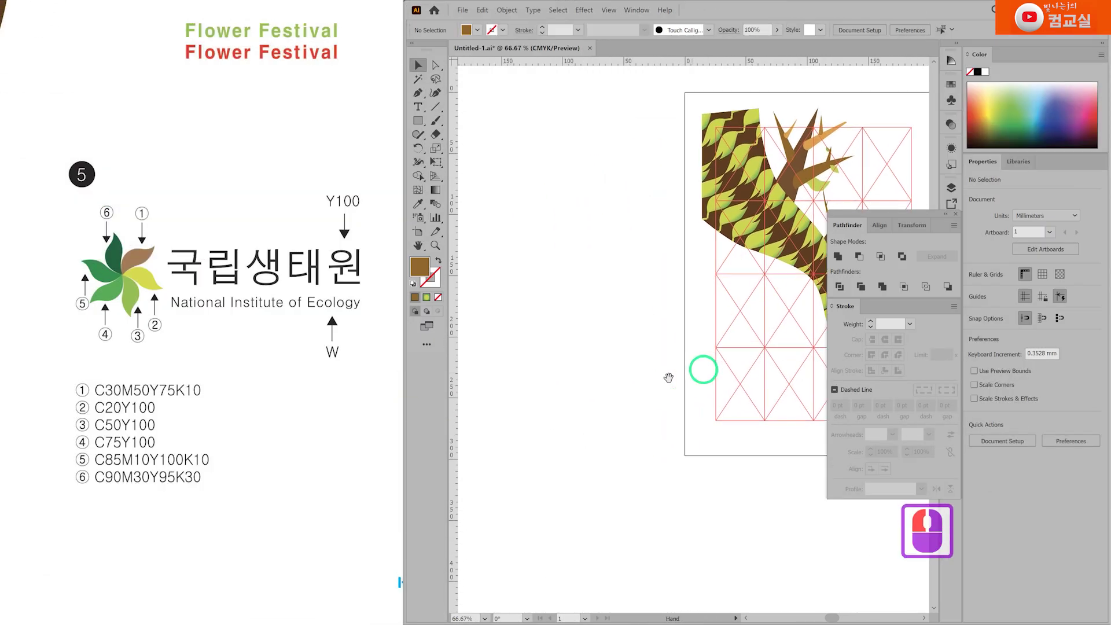
scroll(618, 328, up, 1)
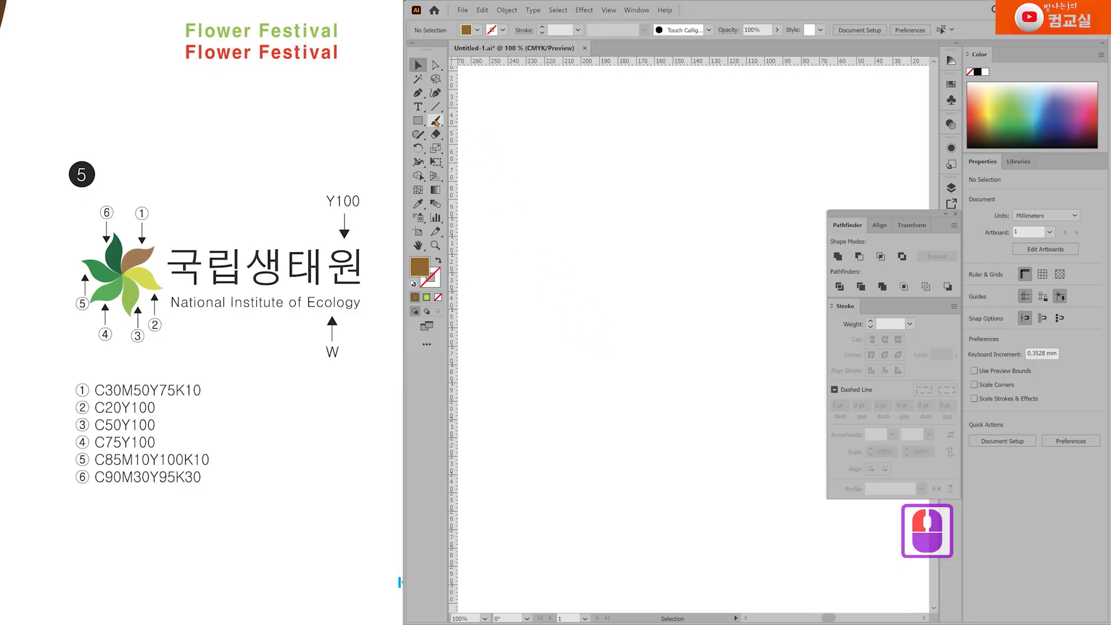
Step: Choose the Pen tool and set the fill colour to C30 M50 Y75 K10 for the logo's first petal
click(417, 93)
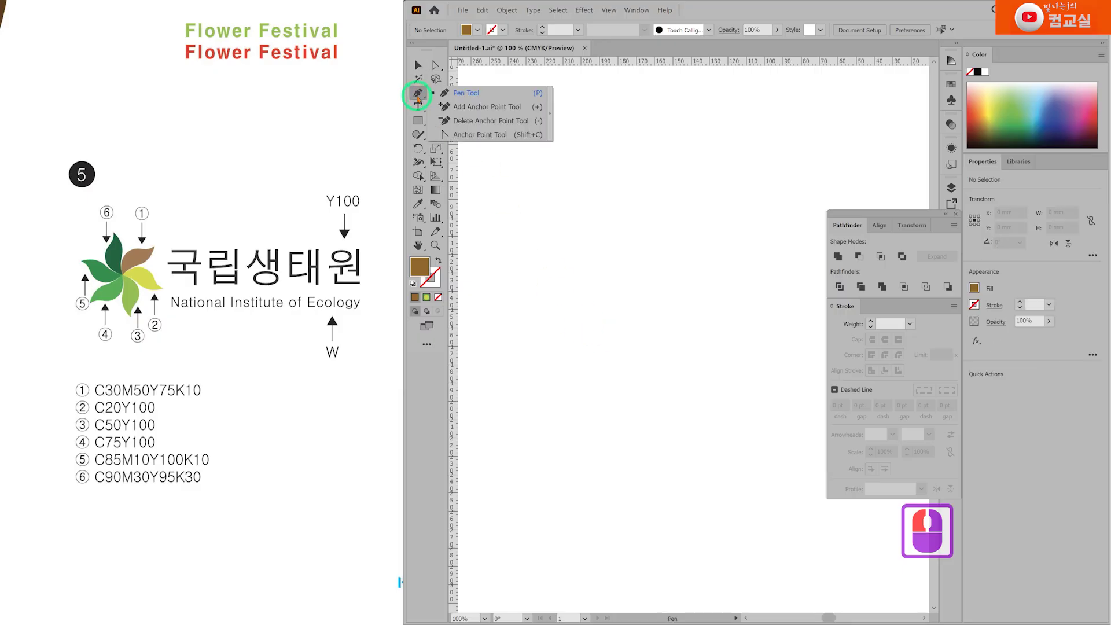
click(553, 312)
key(ctrl)
double_click(421, 266)
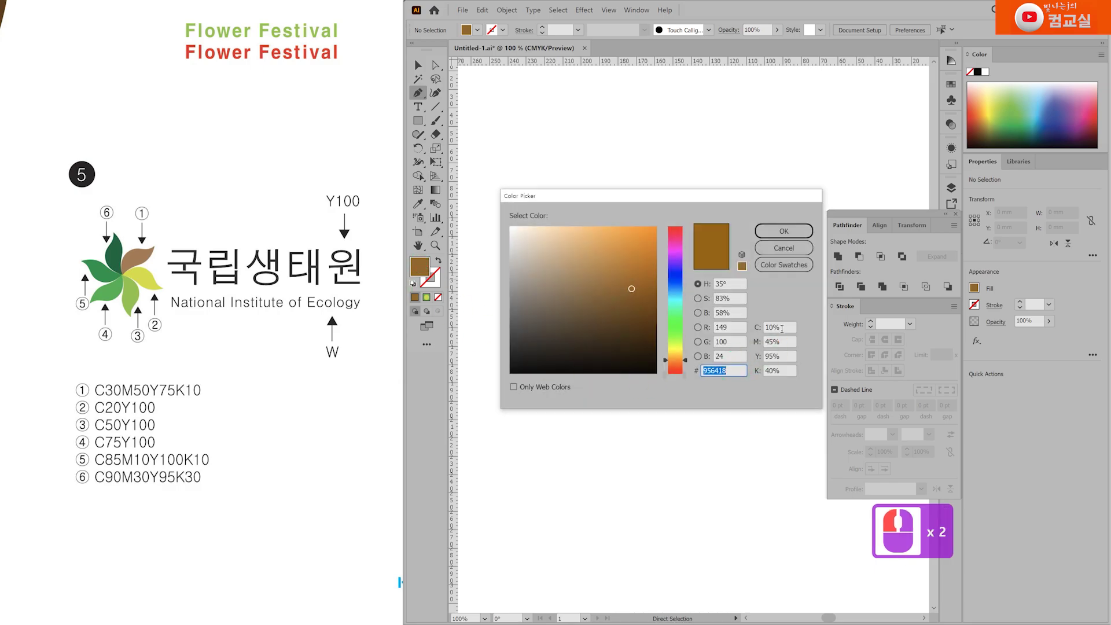
text(30)
key(Tab)
text(50)
key(Tab)
text(75)
key(Tab)
text(10)
key(Return)
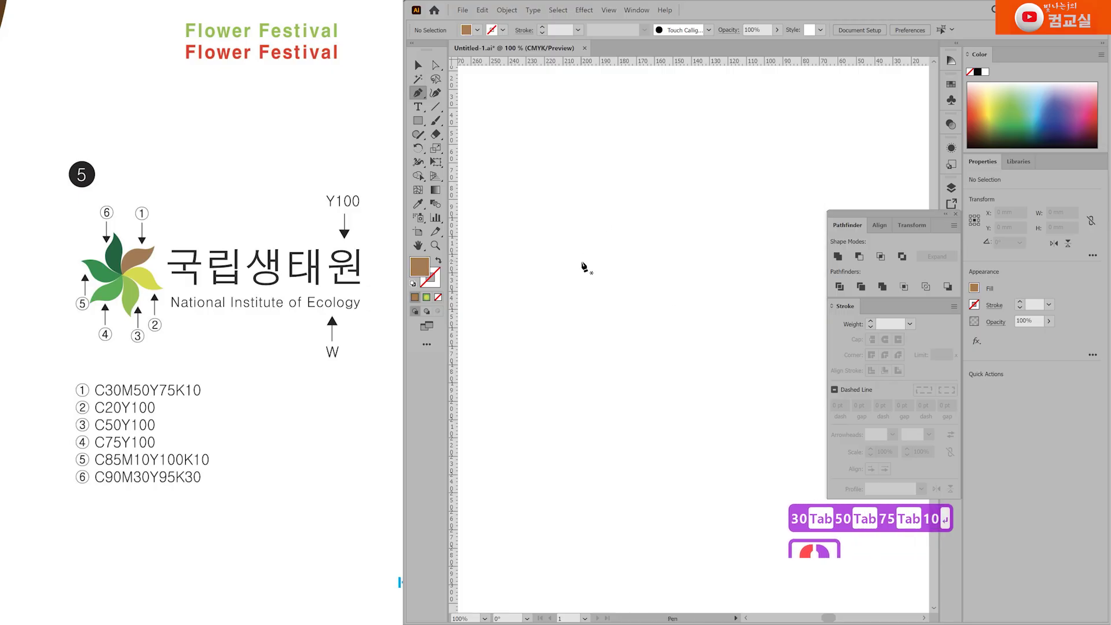
Step: Draw a closed, curved petal about 32 by 21 mm with the Pen tool, pointed at both ends like the logo's brown petal
scroll(579, 321, up, 1)
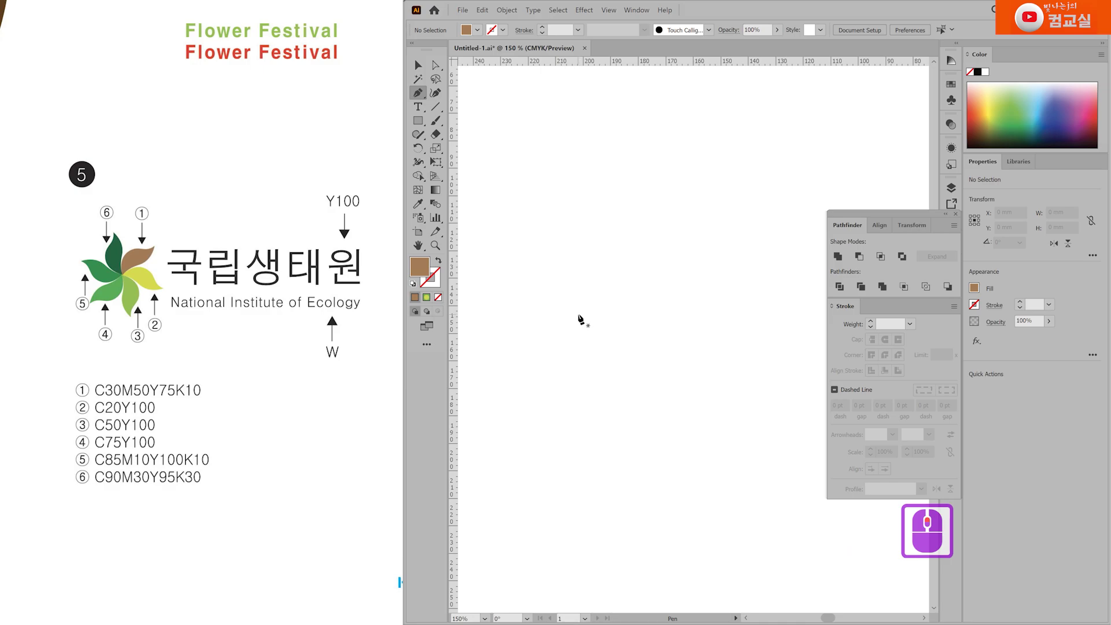
click(575, 312)
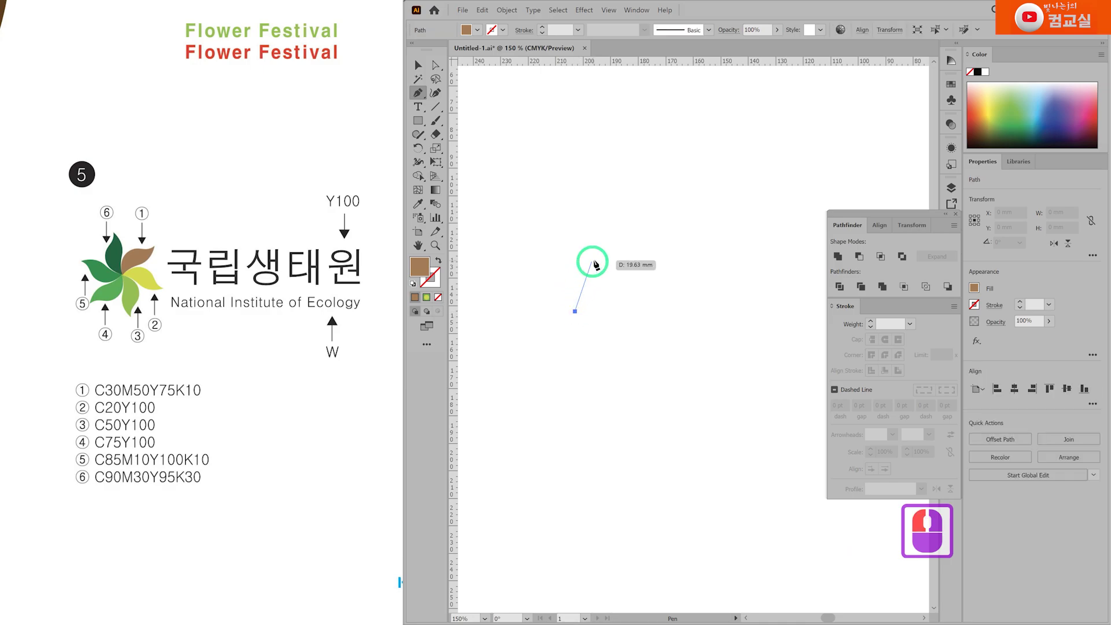
drag(596, 260, 617, 247)
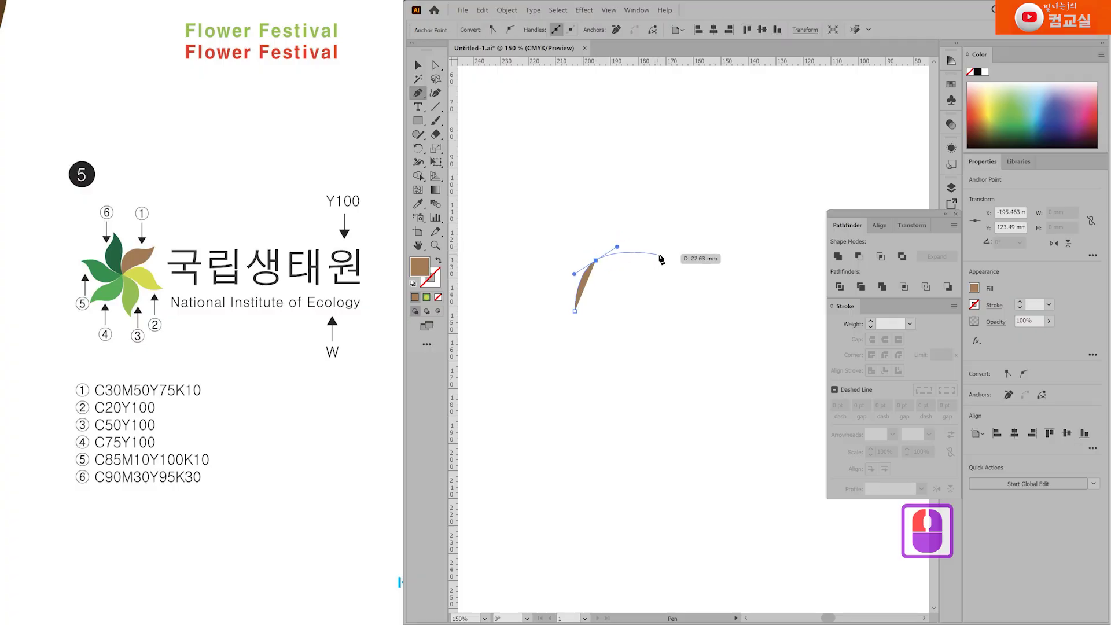
drag(662, 253, 676, 241)
click(662, 253)
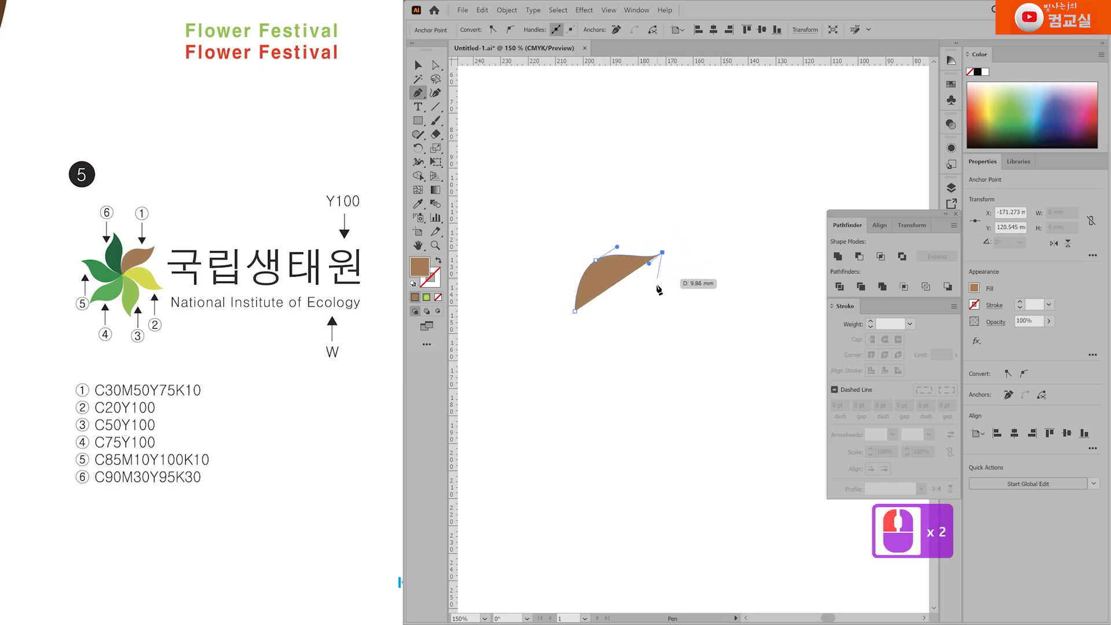
drag(645, 289, 567, 329)
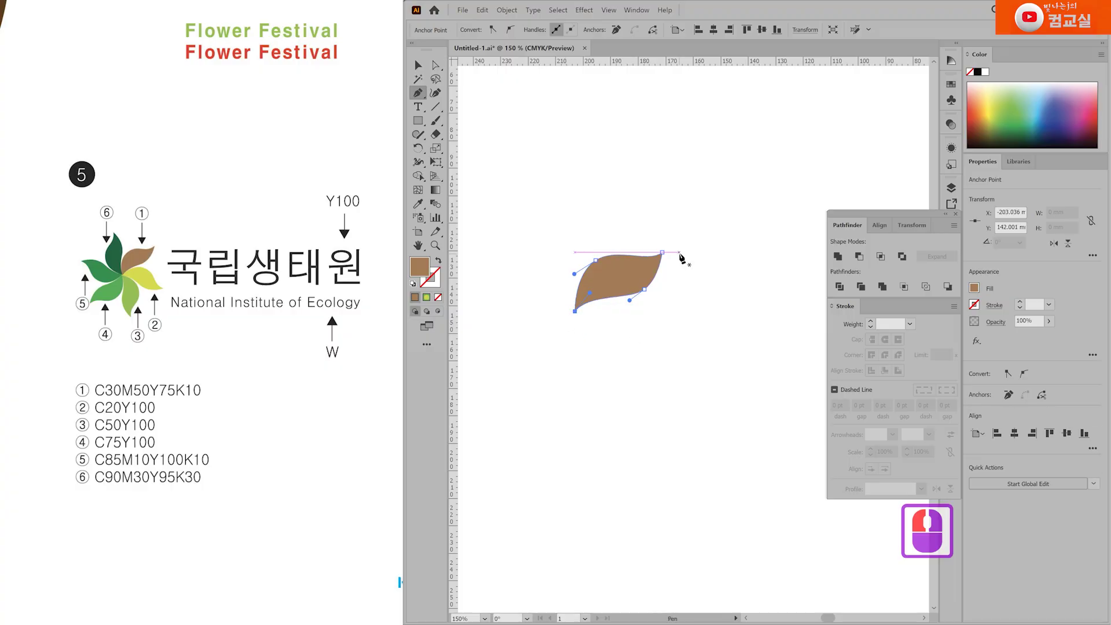
Step: Narrow the brown petal to about 30 mm wide and rotate it about 6.5° counterclockwise
key(a)
drag(597, 330, 658, 281)
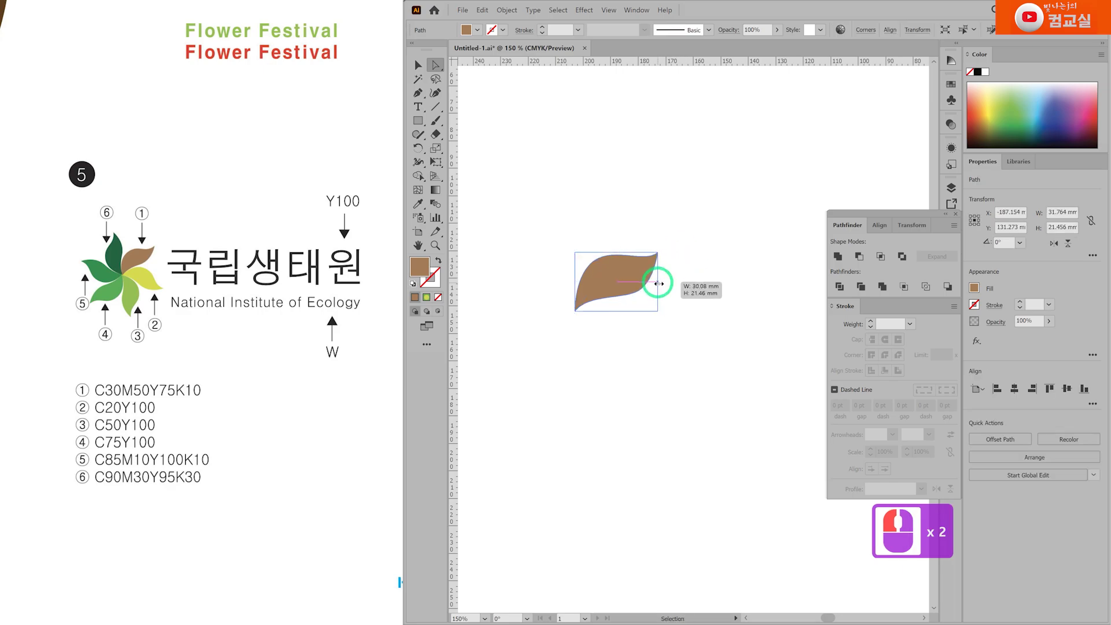
drag(665, 243, 663, 246)
ctrl+click(672, 277)
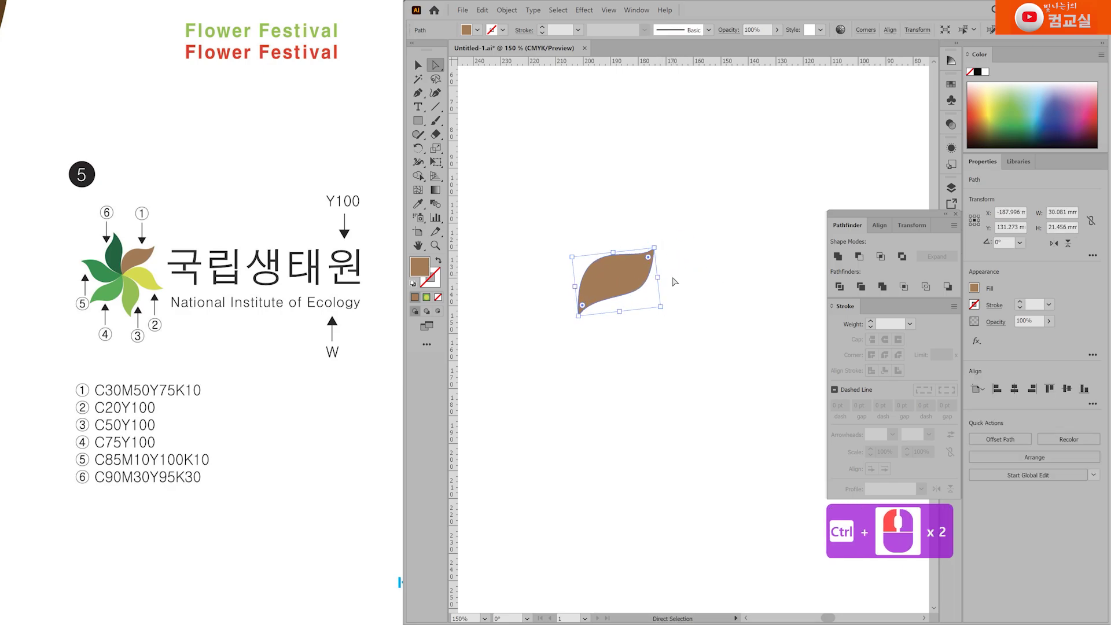
click(727, 330)
Step: Rotate a copy of the petal by 360/6 degrees around a point at its lower tip
click(616, 283)
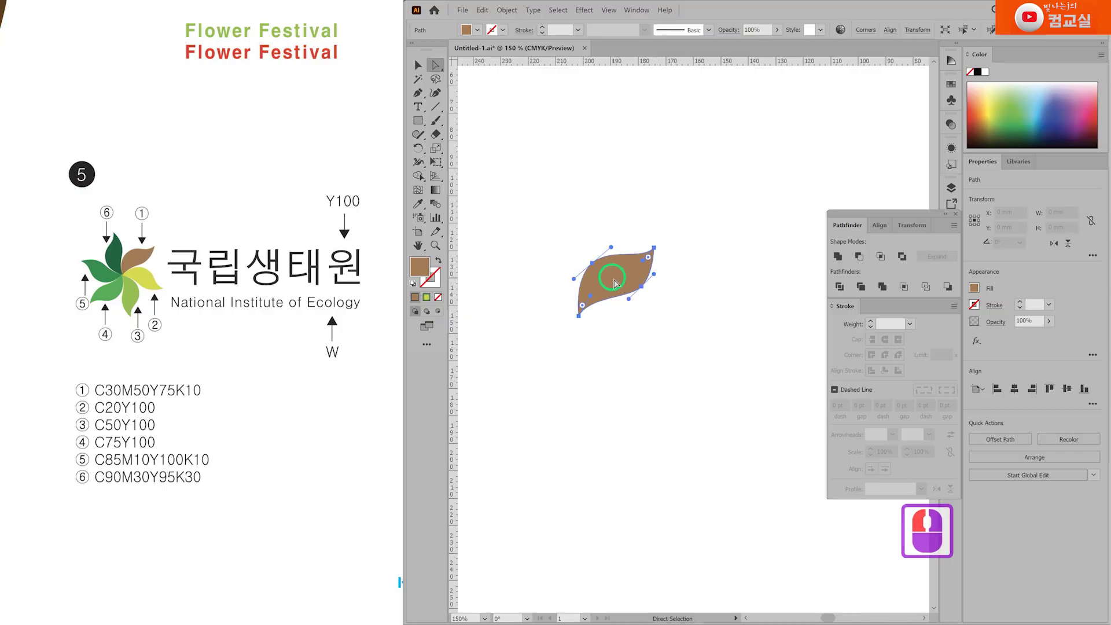
drag(419, 151, 450, 154)
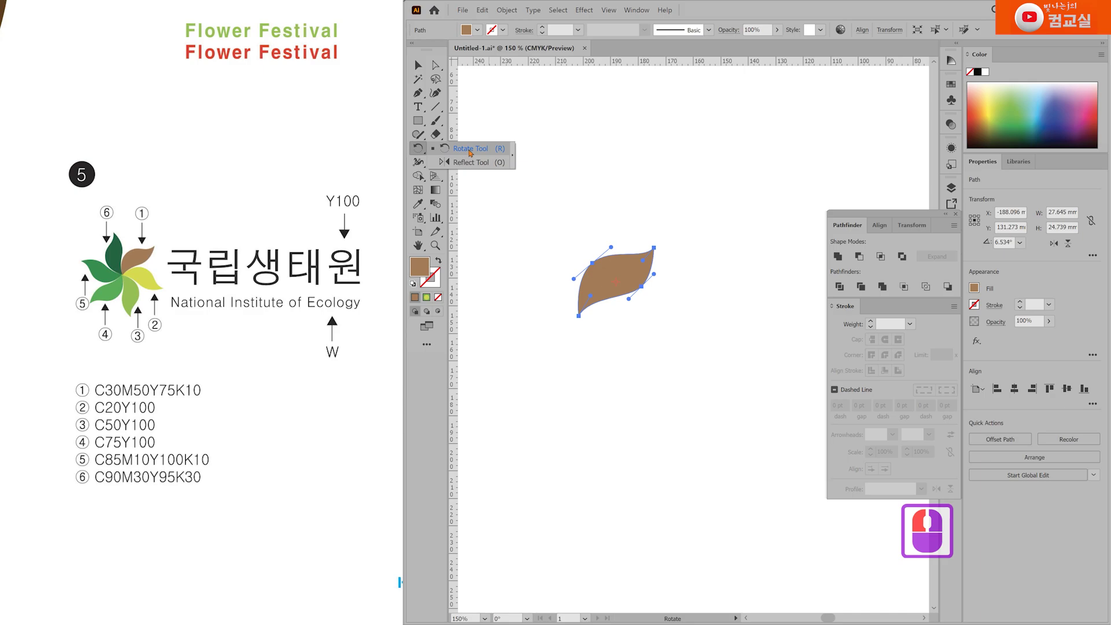
drag(470, 153, 470, 153)
scroll(585, 311, up, 2)
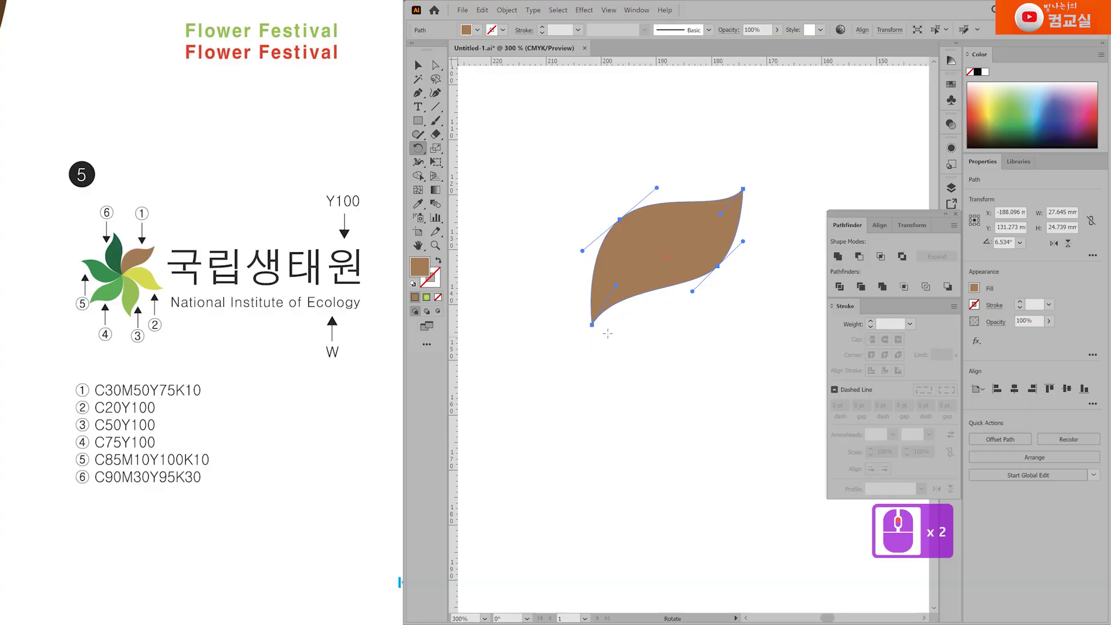
scroll(590, 329, up, 1)
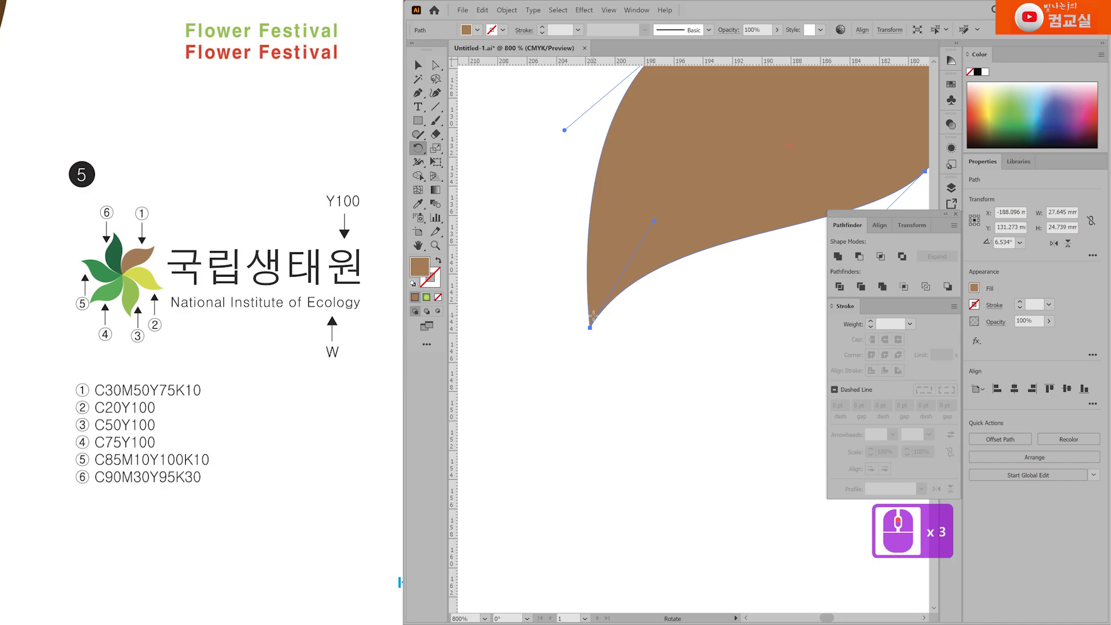
alt+click(594, 316)
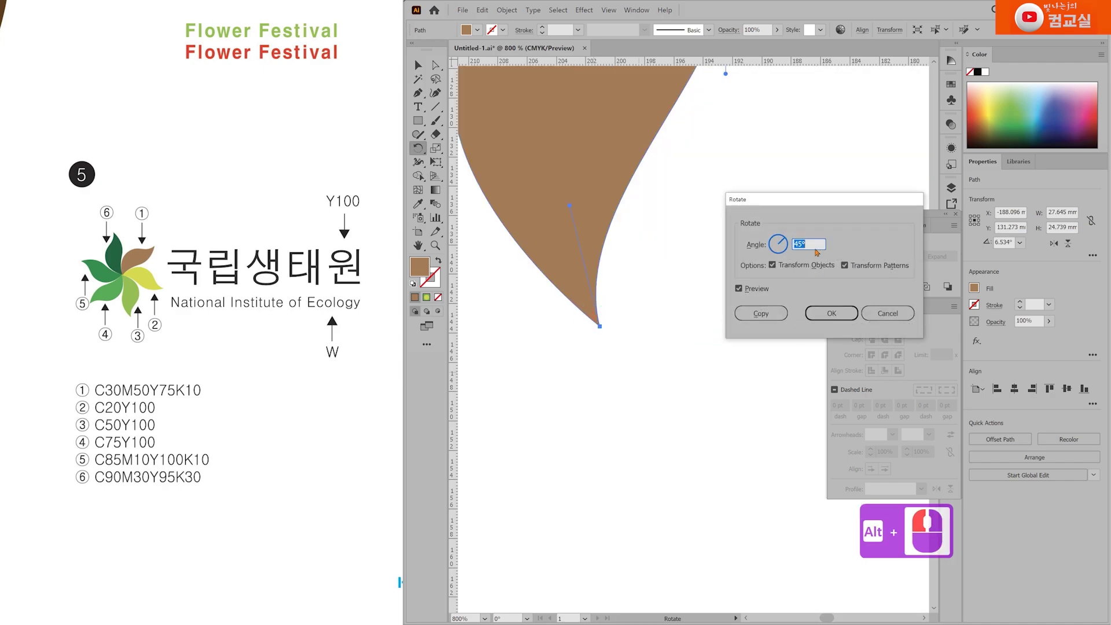
text(360/)
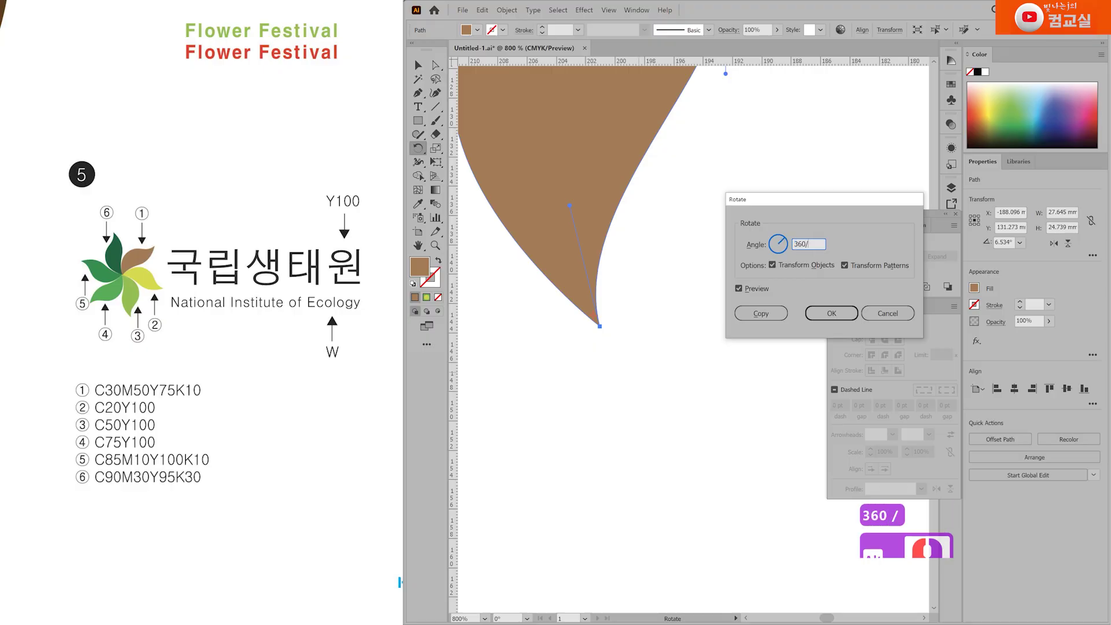
text(6)
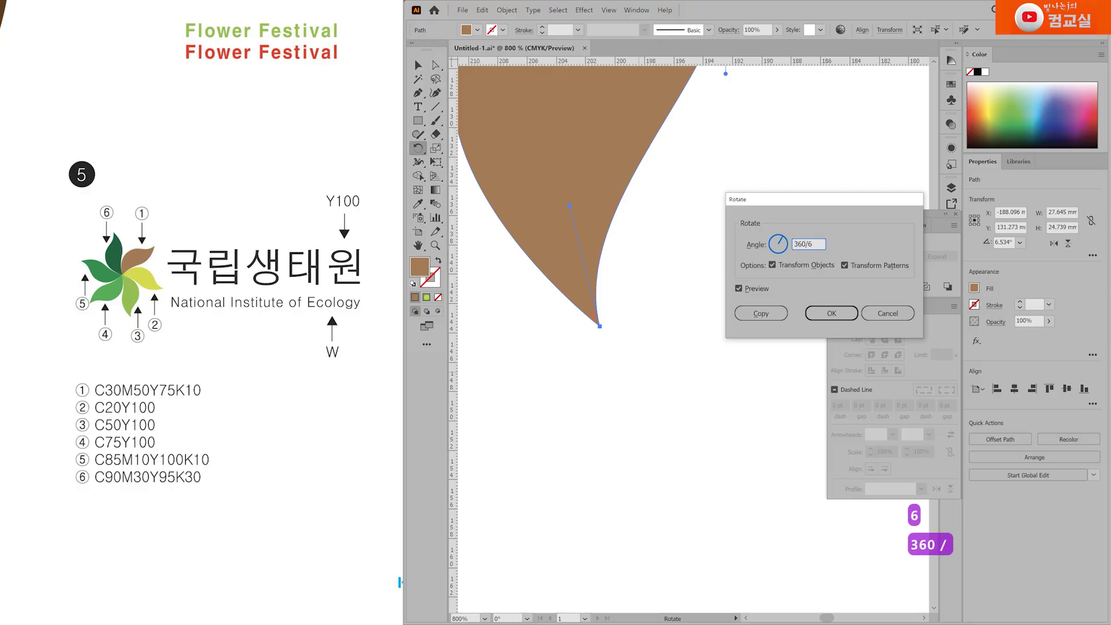
click(770, 315)
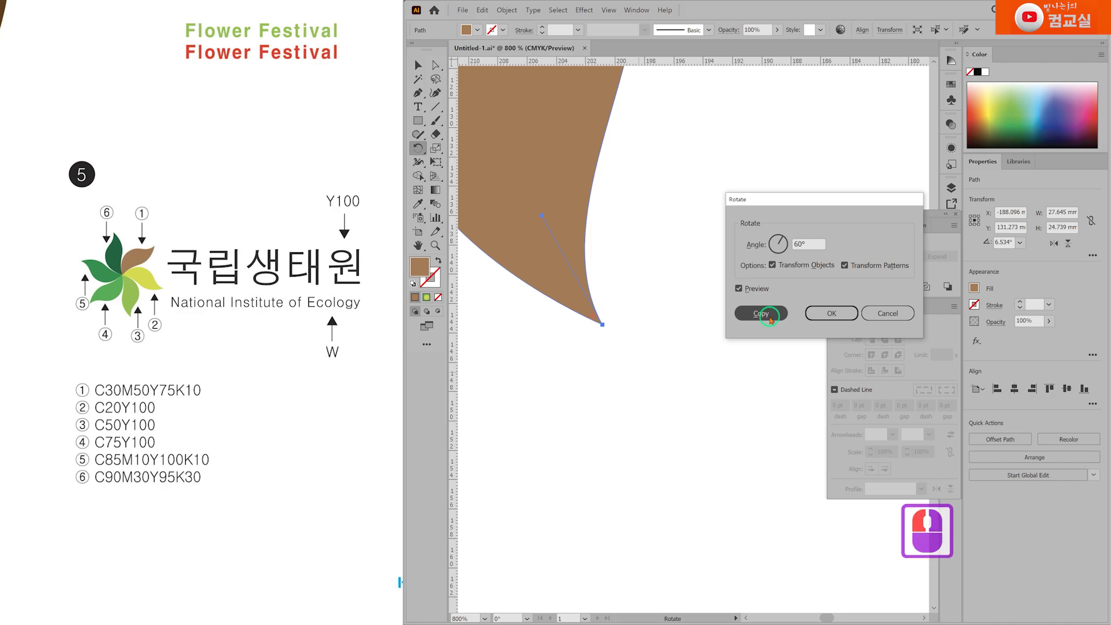
Step: Repeat the rotated copy four more times to complete the six-petal flower, and deselect it
scroll(687, 273, down, 2)
scroll(682, 261, down, 1)
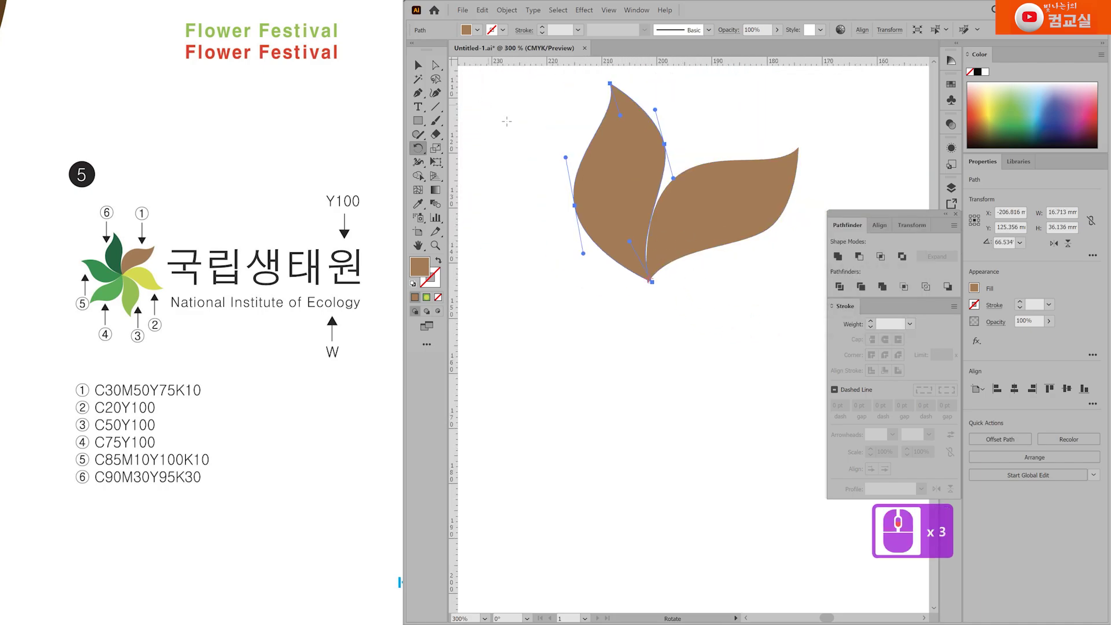
key(ctrl+d)
key(ctrl+d)
key(ctrl+d)
key(ctrl+d)
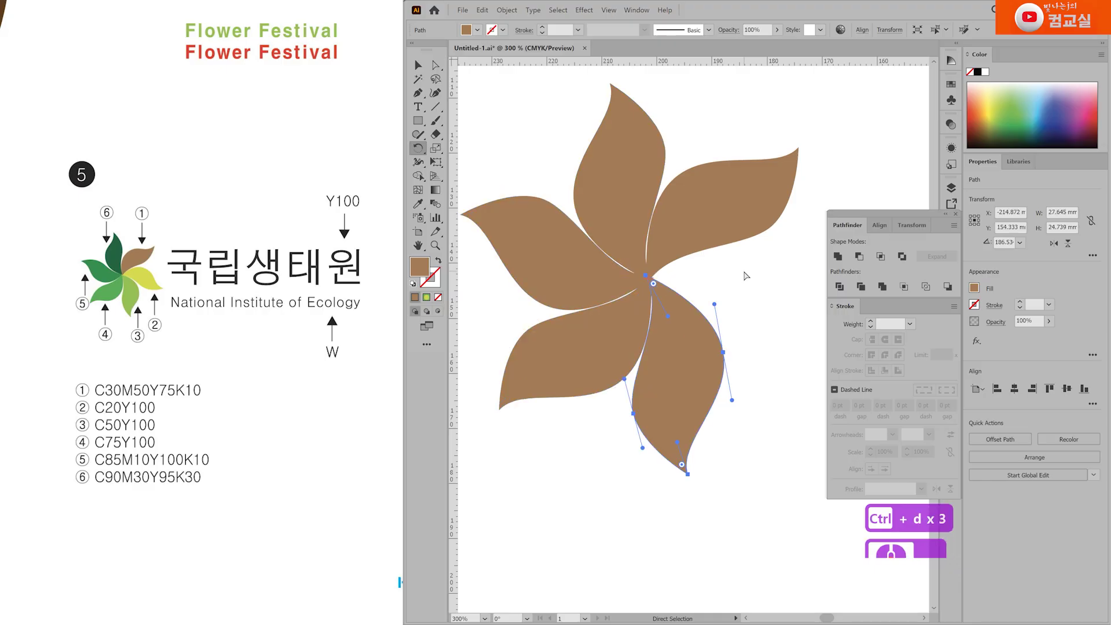
key(v)
click(579, 441)
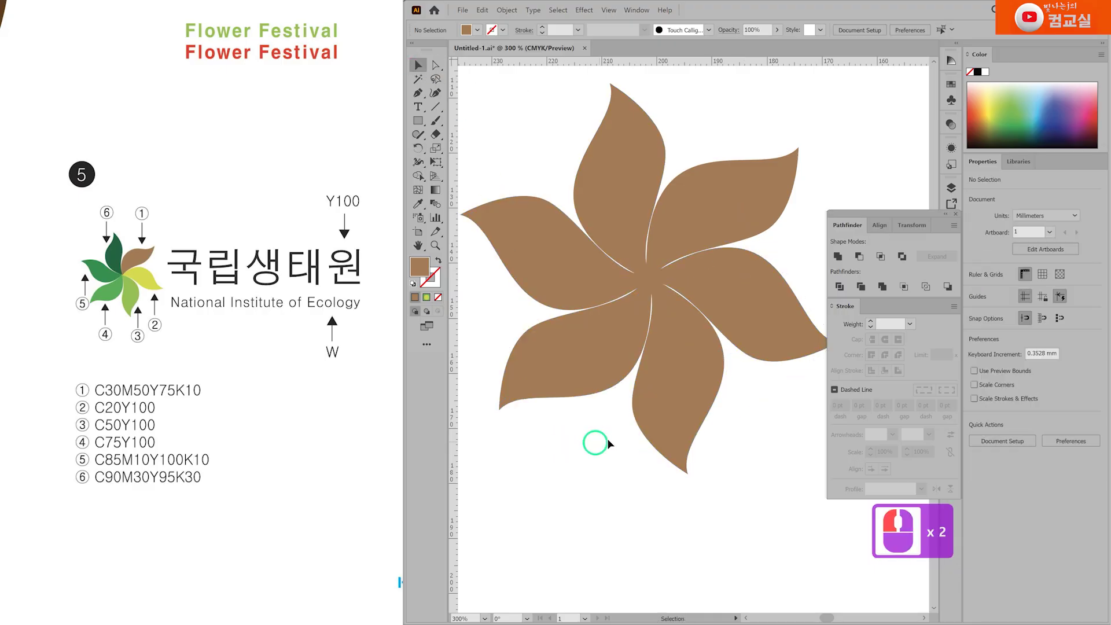
Step: Fill the flower's topmost petal with dark green C90 M30 Y95 K30
scroll(602, 439, down, 1)
scroll(730, 453, right, 1)
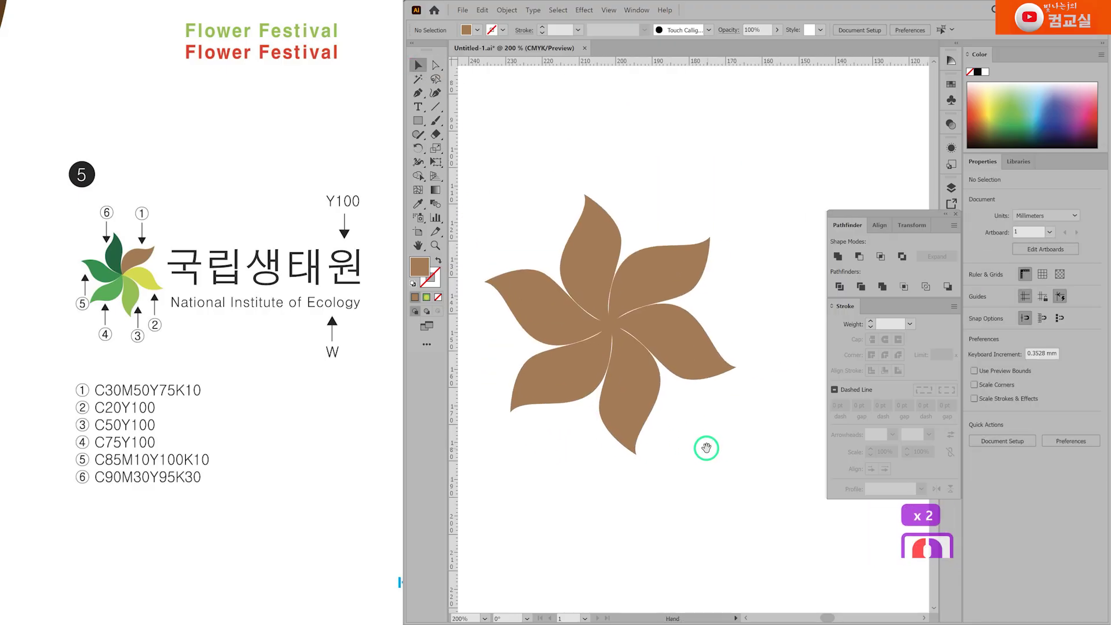
click(589, 254)
double_click(433, 266)
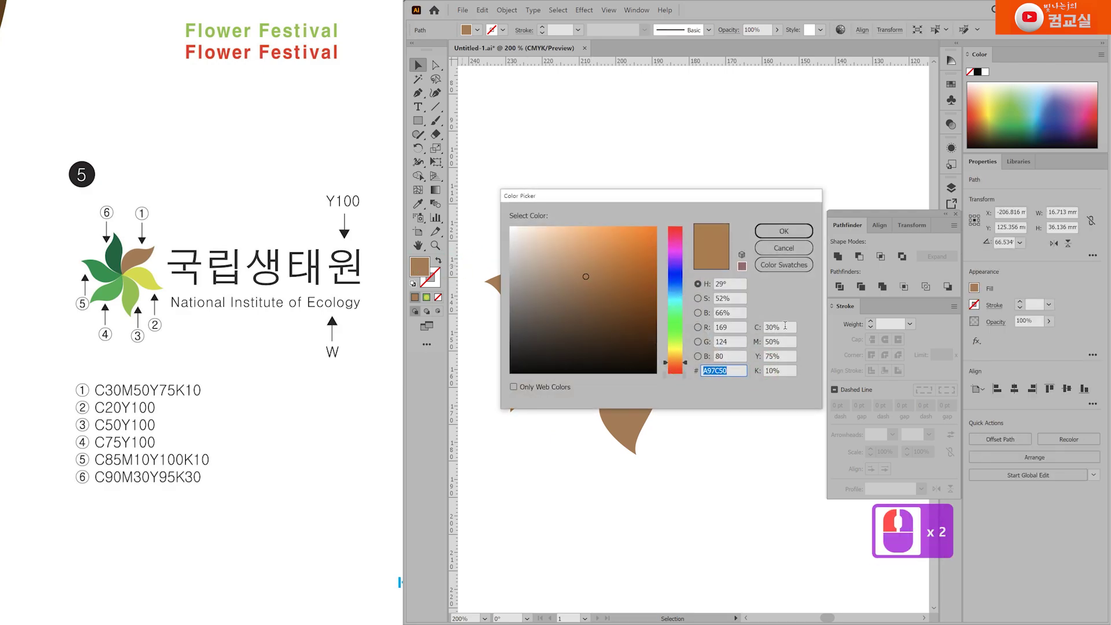
click(809, 390)
text(90)
key(Tab)
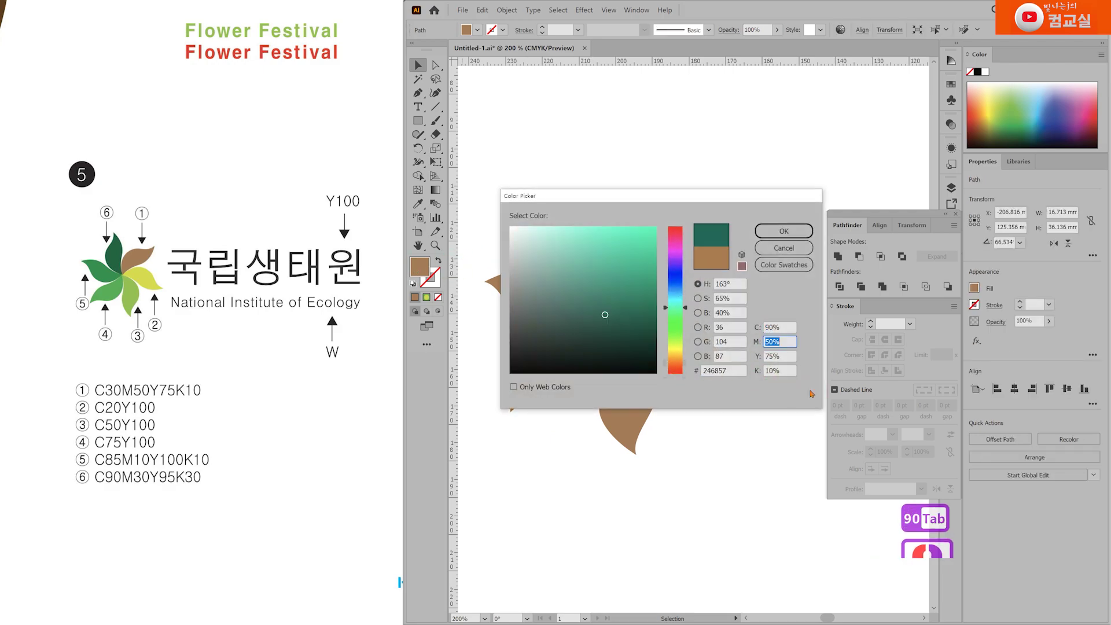
text(30)
key(Tab)
text(95)
key(Tab)
text(30)
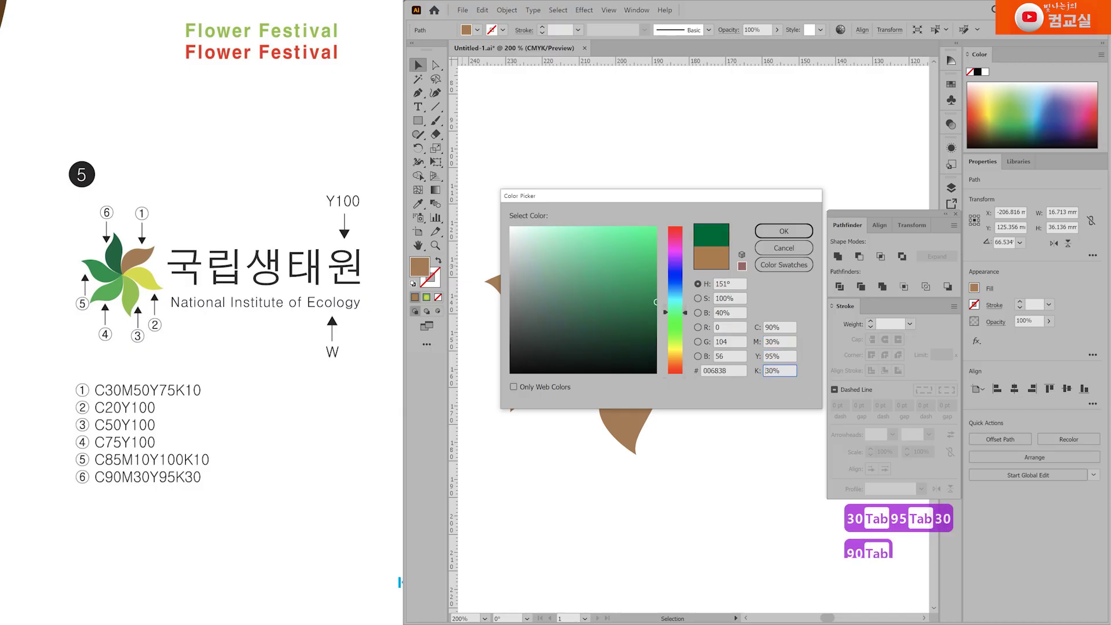
key(Return)
Step: Fill the flower's upper-left petal with green C85 M10 Y100 K10
click(541, 317)
double_click(419, 266)
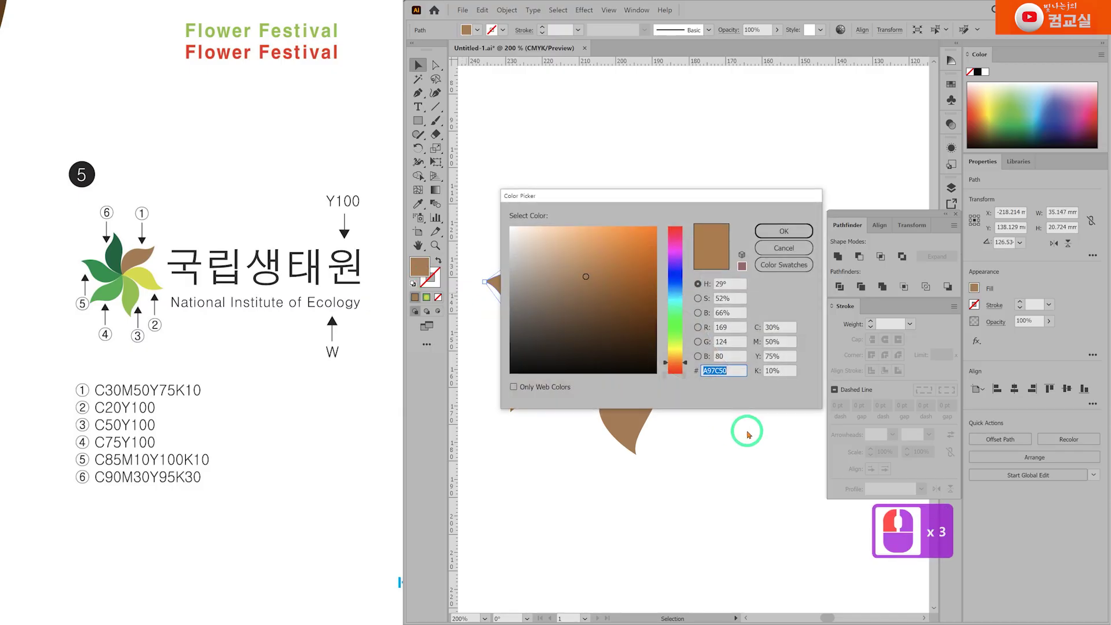
triple_click(786, 328)
text(85)
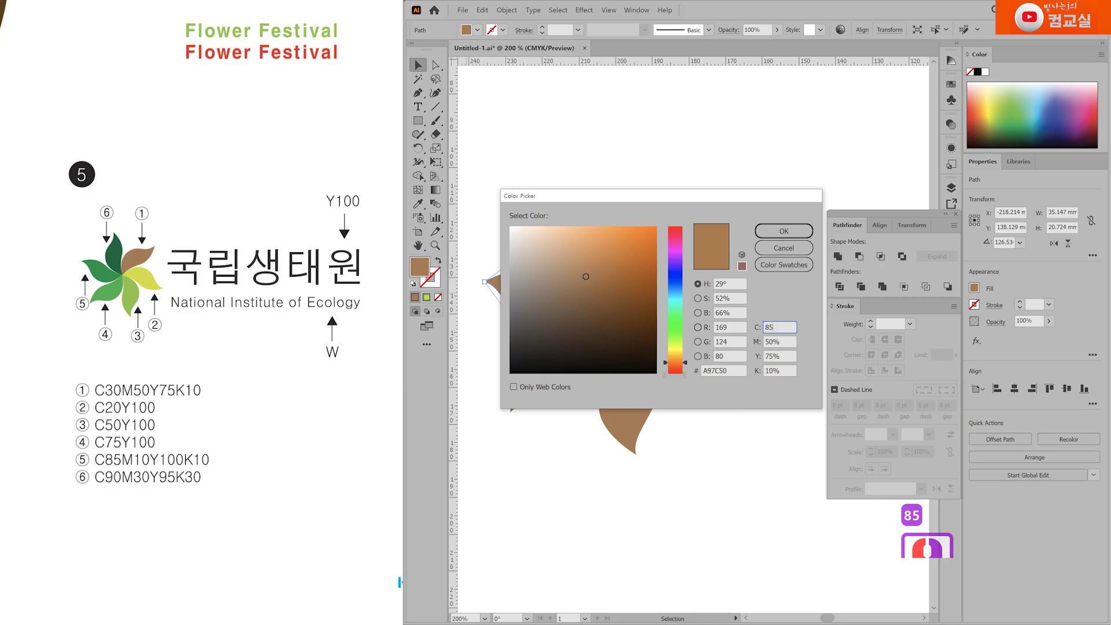
key(Tab)
text(10)
key(Tab)
text(100)
key(Tab)
text(10)
key(Return)
Step: Fill the flower's lower-left petal with green C75 M0 Y100 K0
click(545, 367)
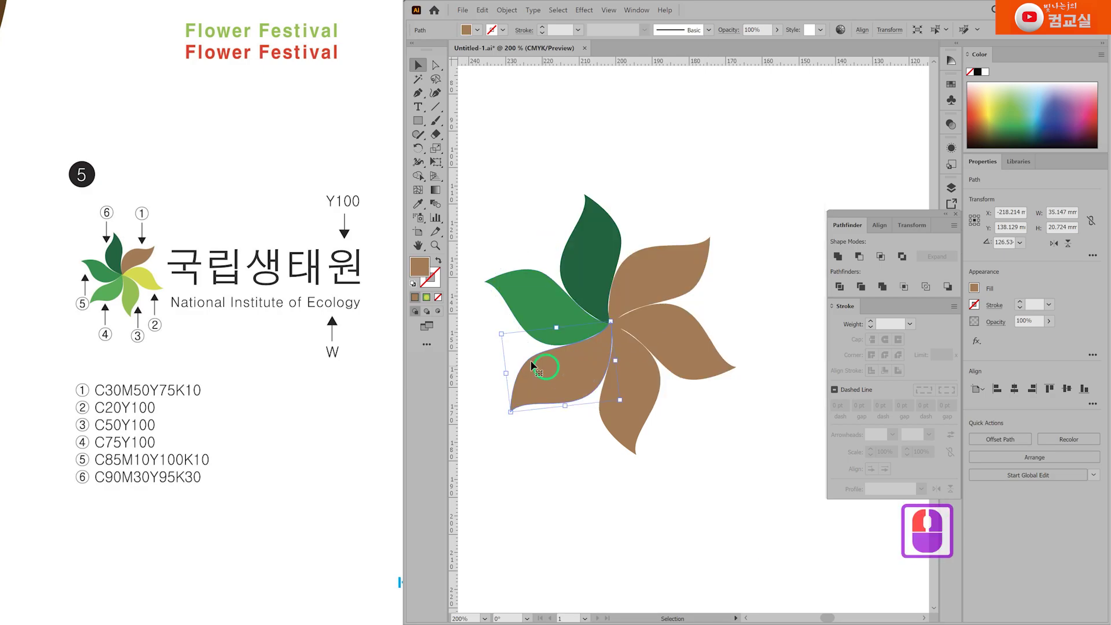
double_click(419, 266)
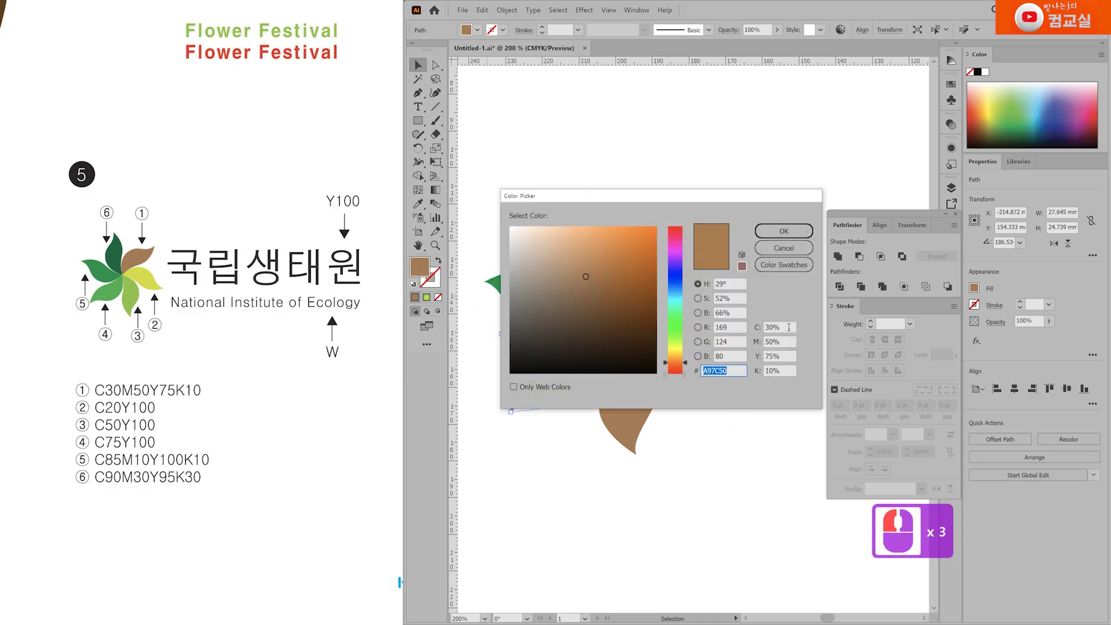
triple_click(791, 329)
text(75)
key(Tab)
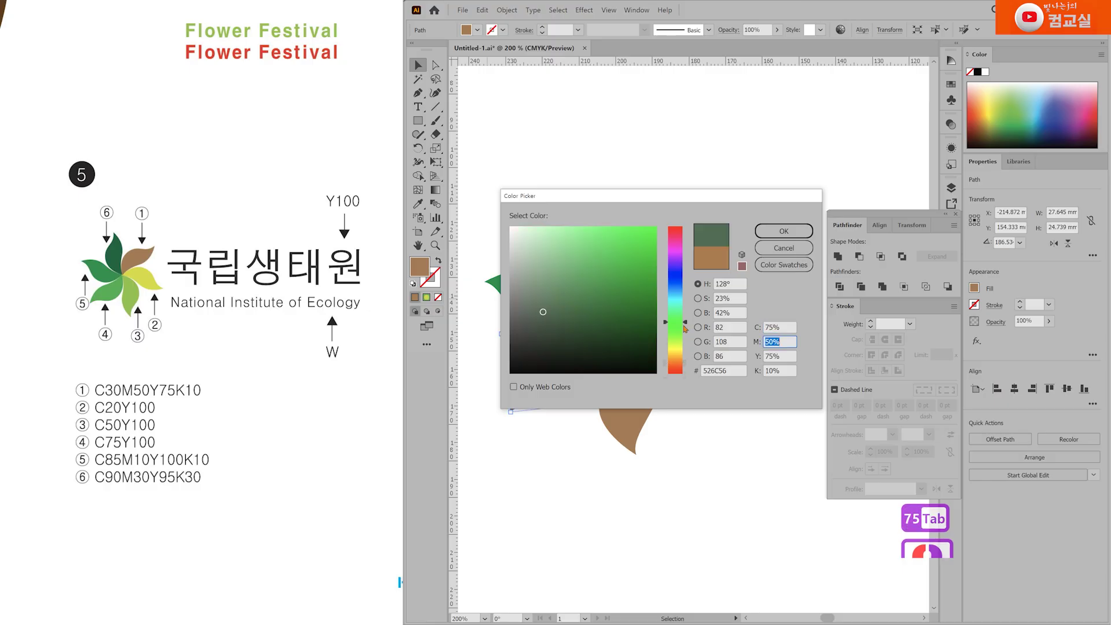
text(0)
key(Tab)
text(100)
key(Tab)
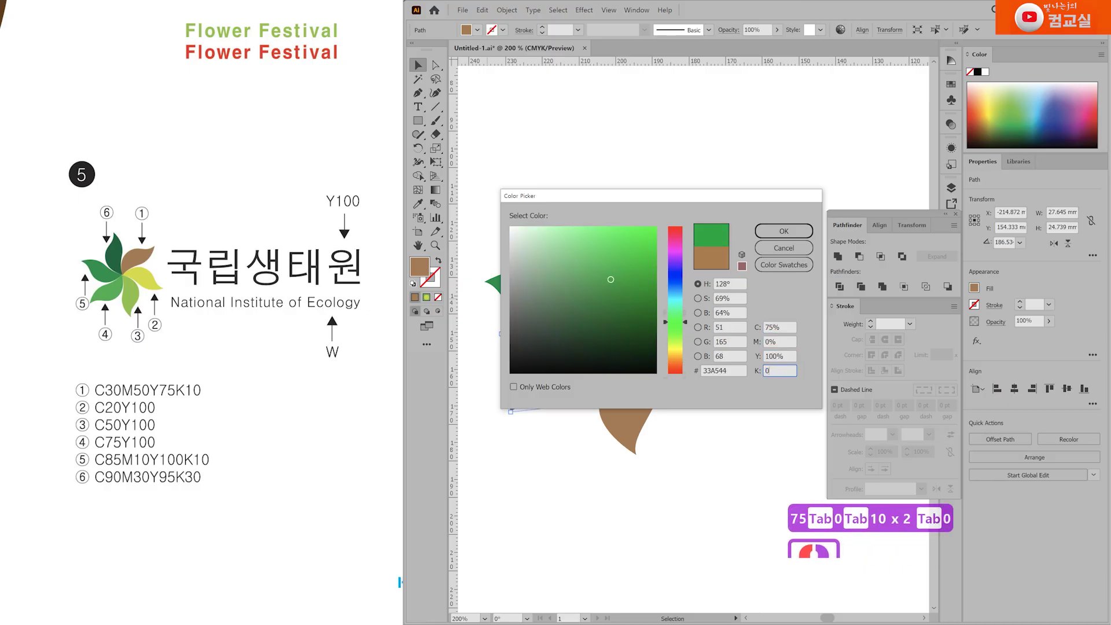
key(Return)
Step: Fill the flower's bottom petal with light green C50 M0 Y100 K0
click(638, 372)
click(420, 267)
double_click(421, 269)
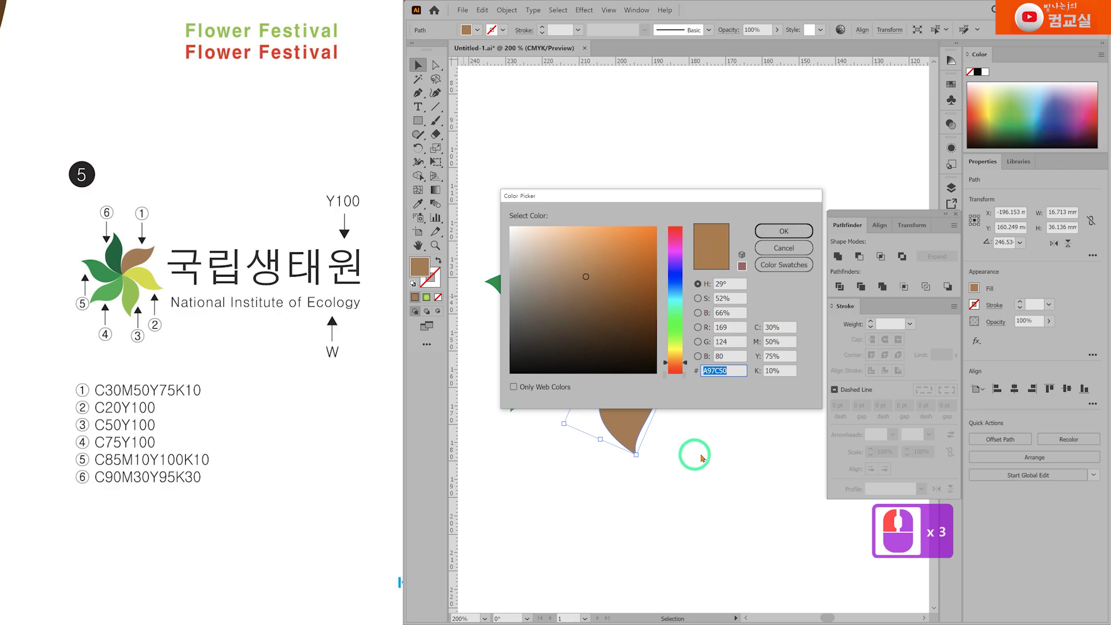
triple_click(785, 330)
text(50)
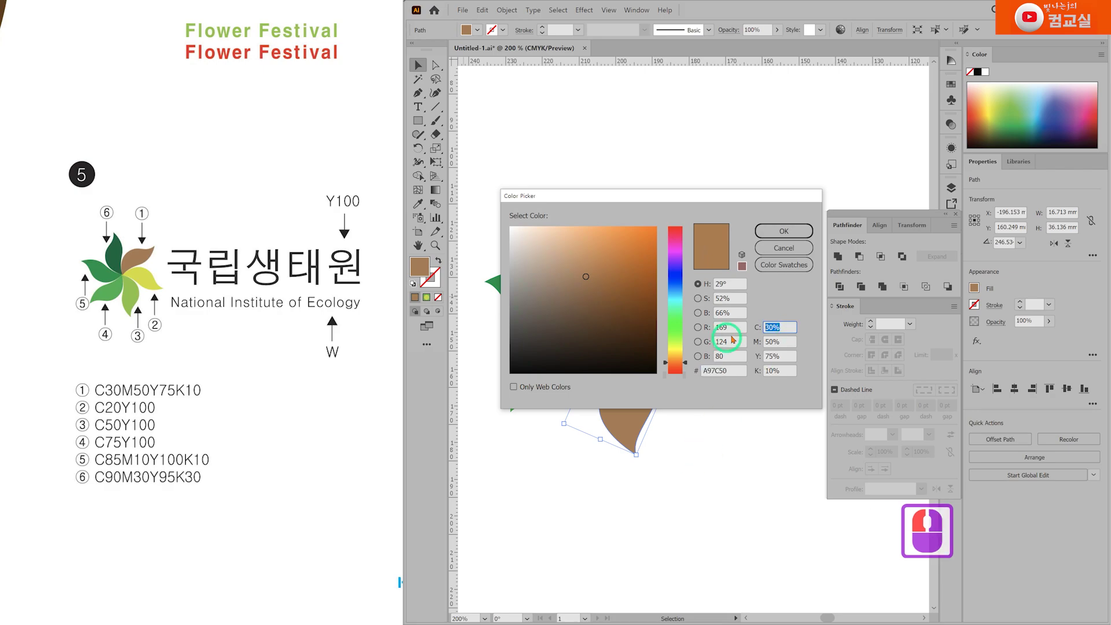
key(Tab)
text(0)
key(Tab)
text(100)
key(Tab)
text(0)
key(Return)
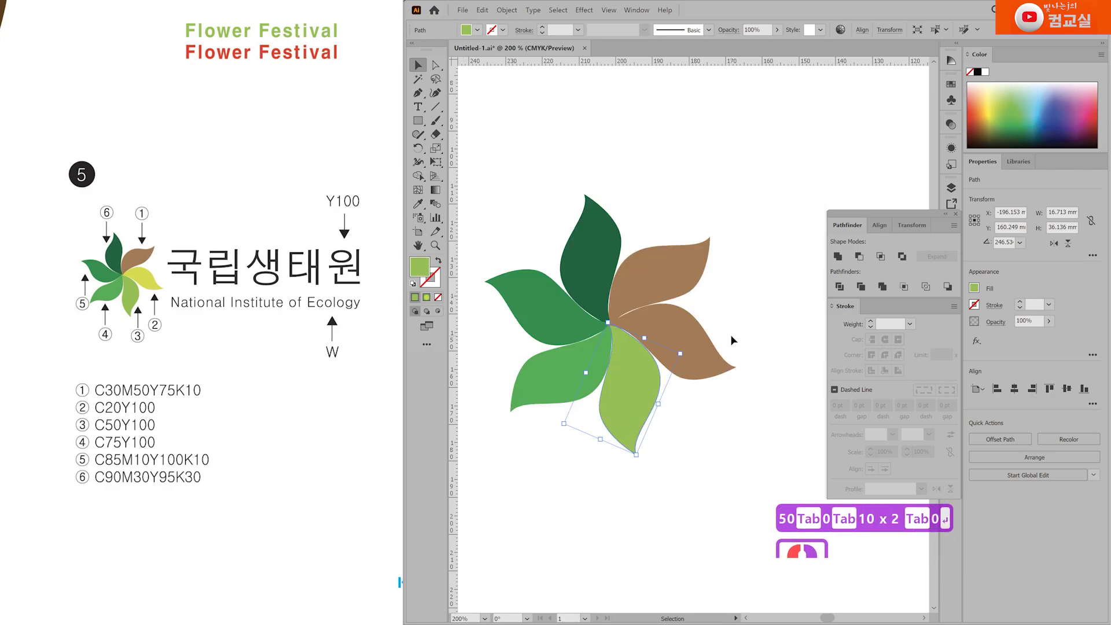
Step: Fill the flower's lower-right petal with yellow-green C20 M0 Y100 K0 and deselect it
click(664, 348)
double_click(418, 268)
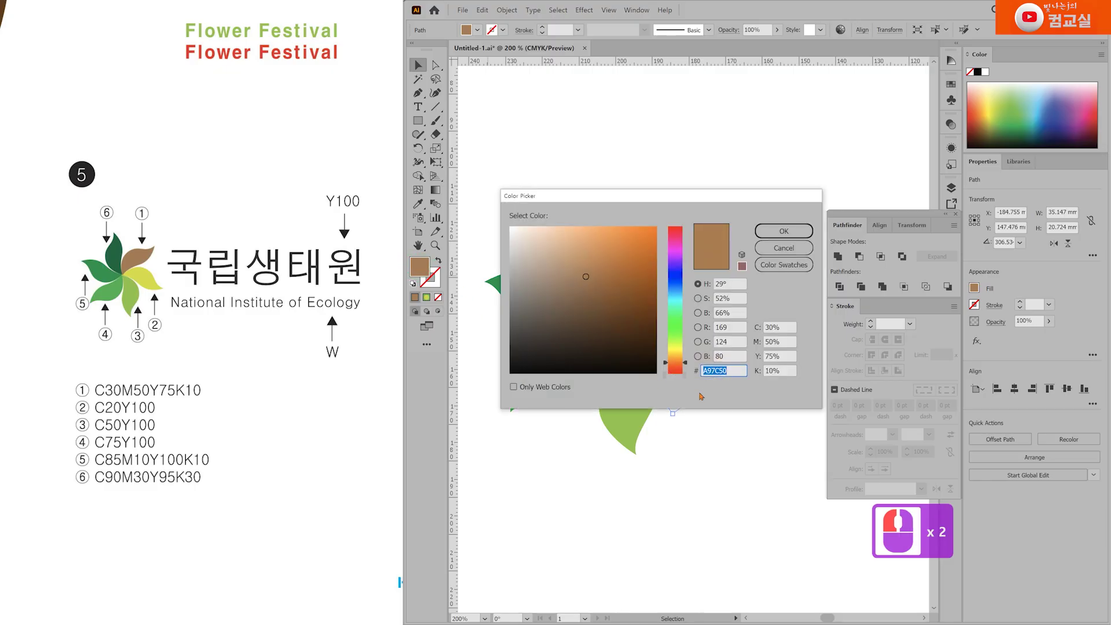
double_click(781, 327)
text(20)
key(Tab)
text(0)
key(Tab)
text(100)
key(Tab)
text(0)
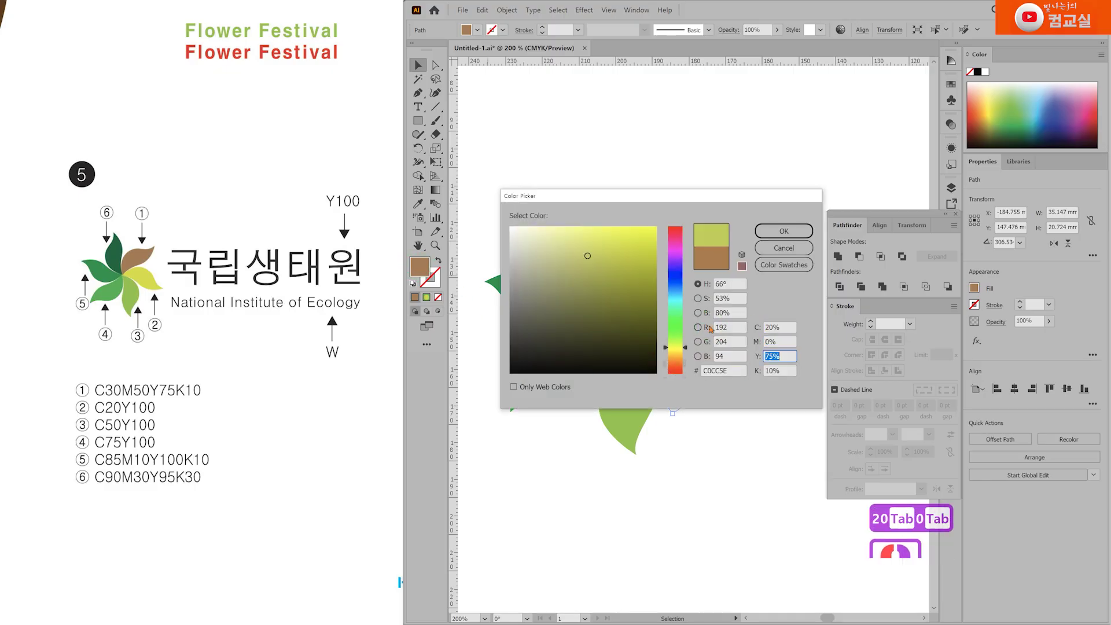
key(Return)
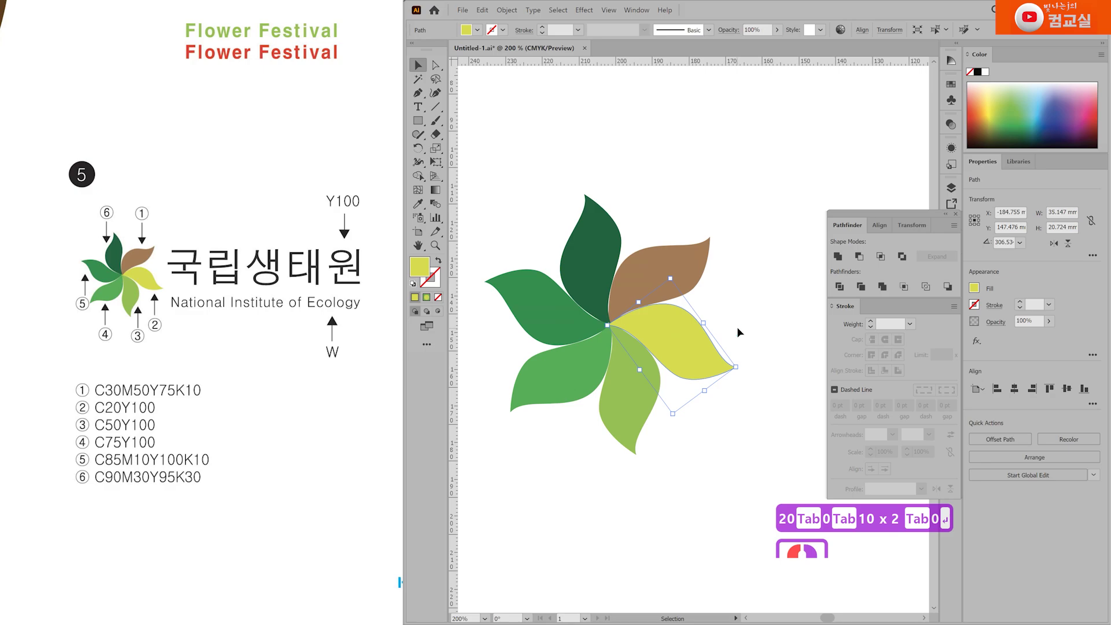
click(739, 332)
Step: With the Type tool active, set the fill colour to yellow C0 M0 Y100 K0
scroll(749, 324, down, 2)
scroll(727, 412, right, 3)
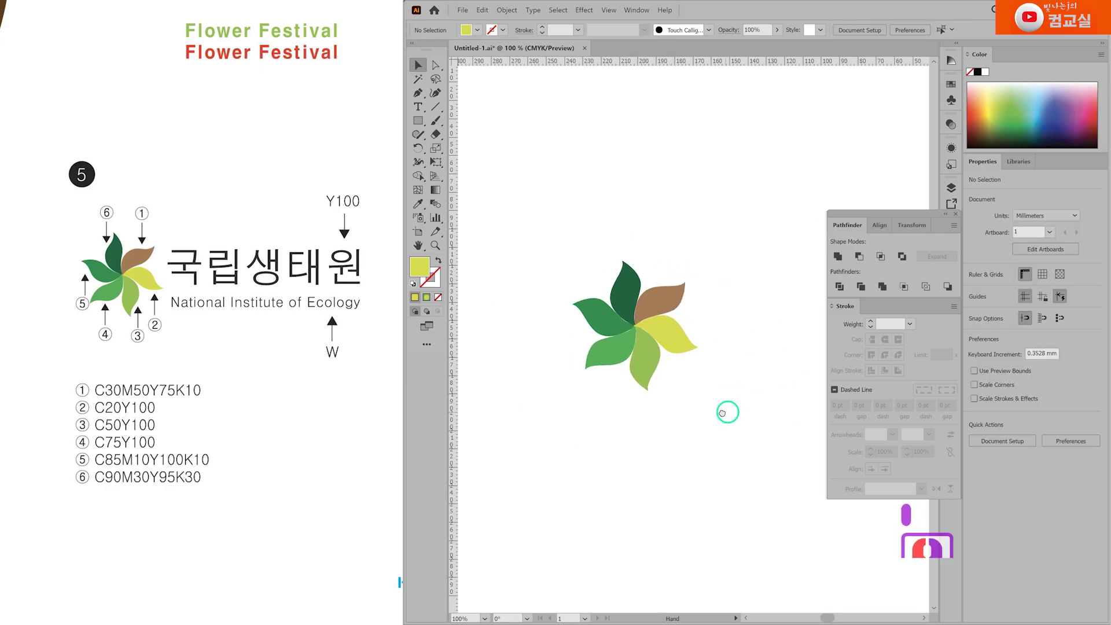
click(422, 107)
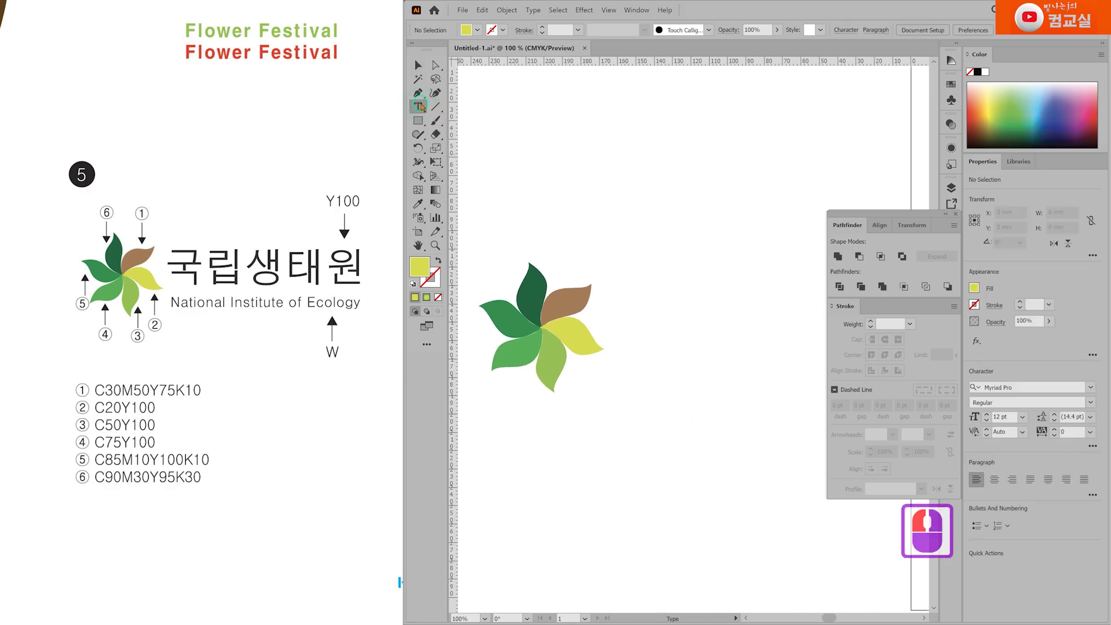
double_click(419, 267)
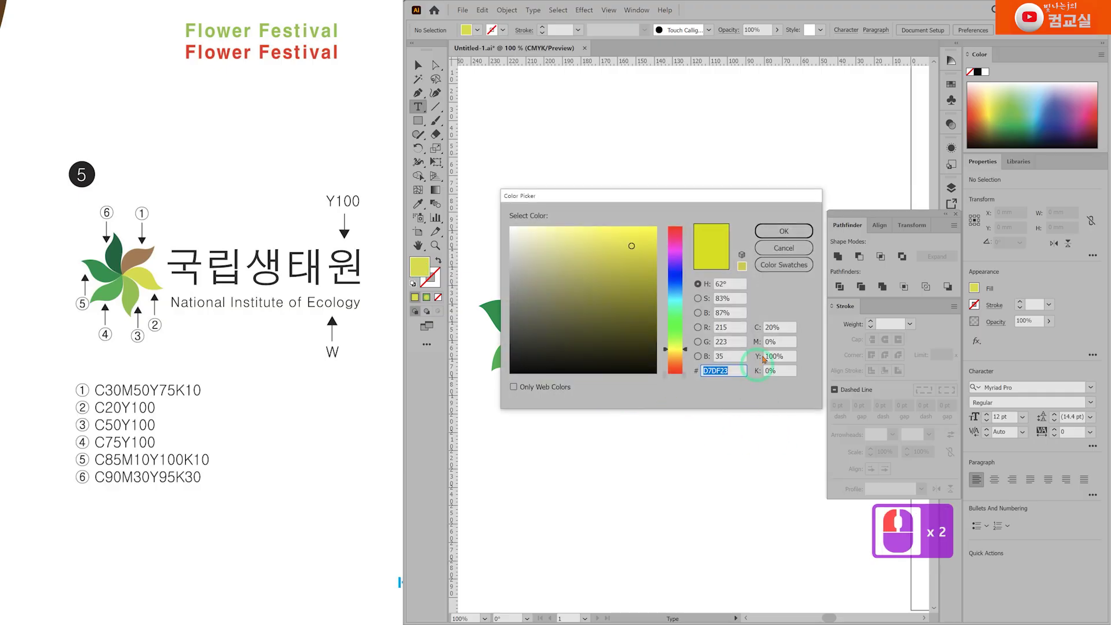
click(780, 326)
text(0)
key(Tab)
text(0)
key(Tab)
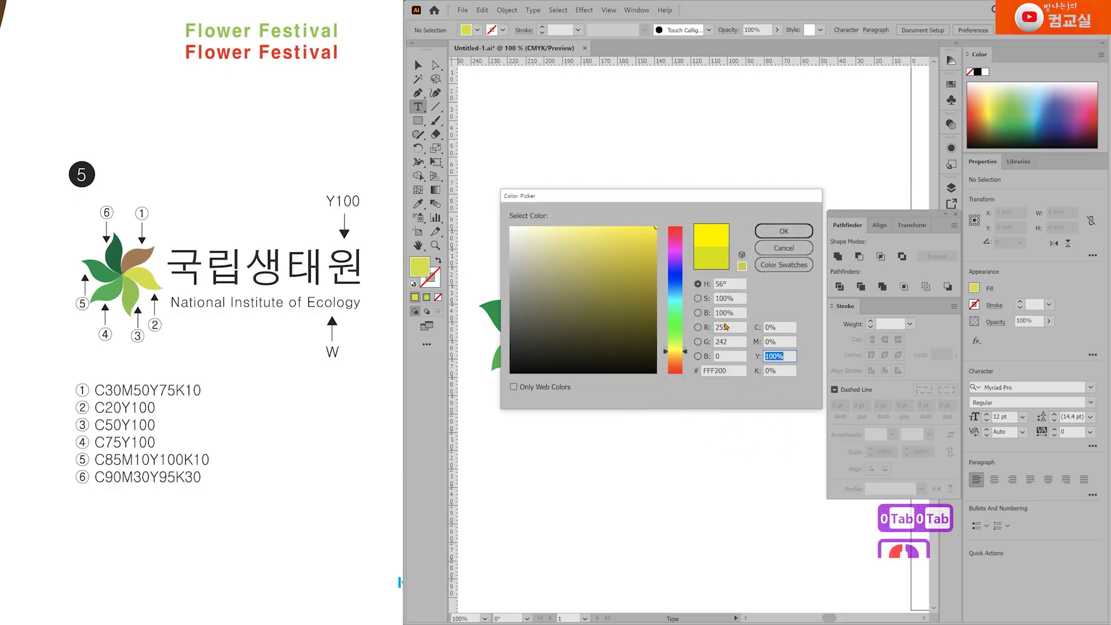
key(Return)
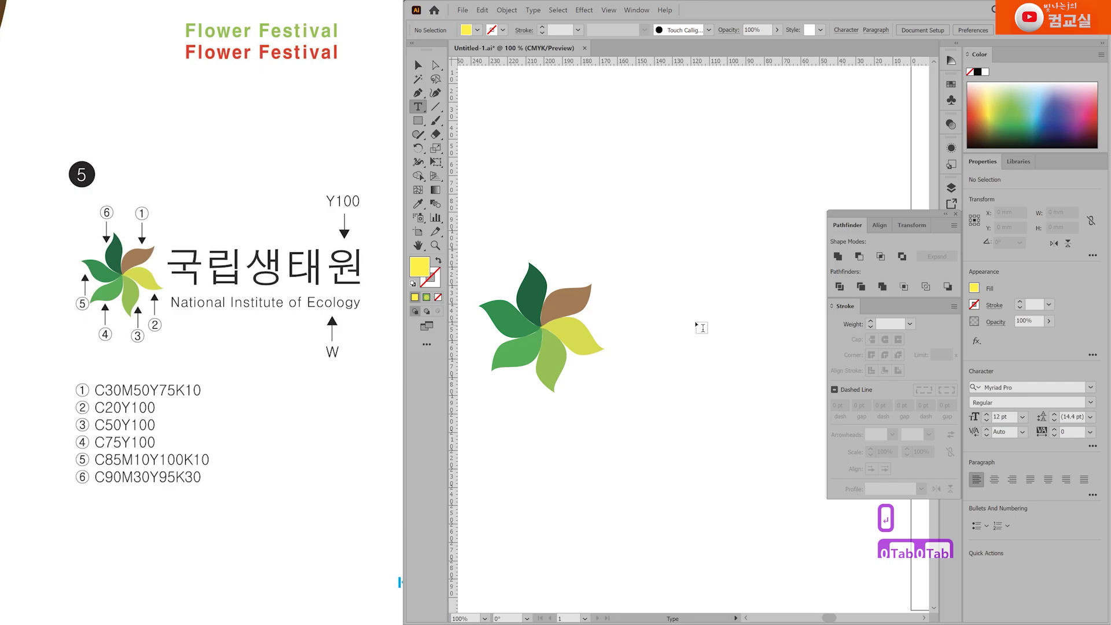
Step: Add the point text 국립생태원 to the right of the flower
scroll(670, 343, up, 1)
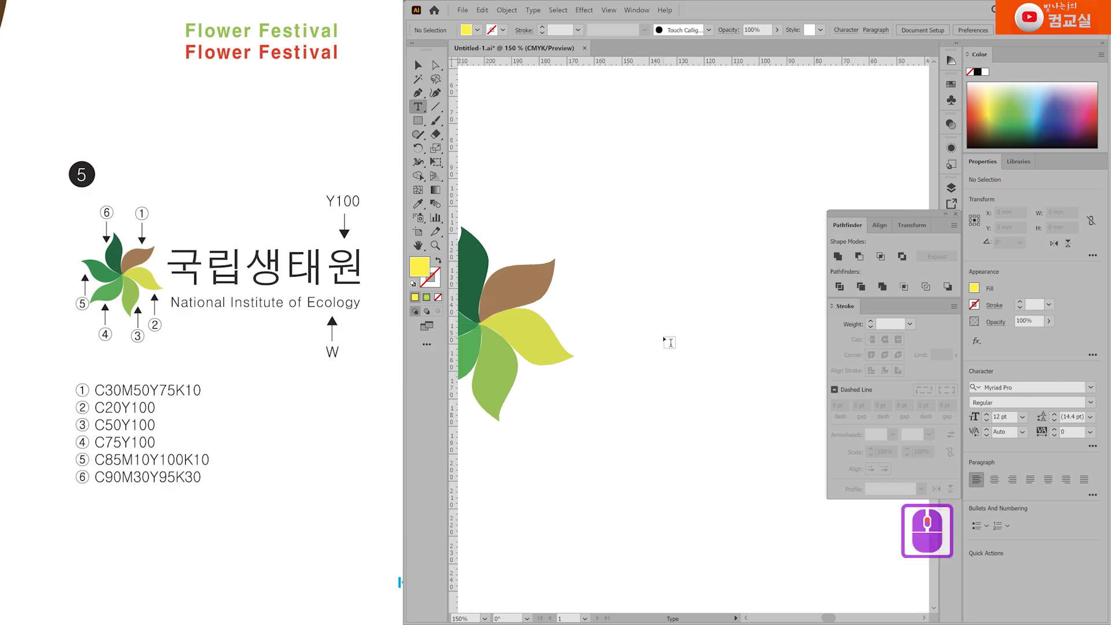
click(615, 288)
text(rnr)
key(BackSpace)
key(BackSpace)
key(BackSpace)
key(BackSpace)
key(Hangul)
text(국리)
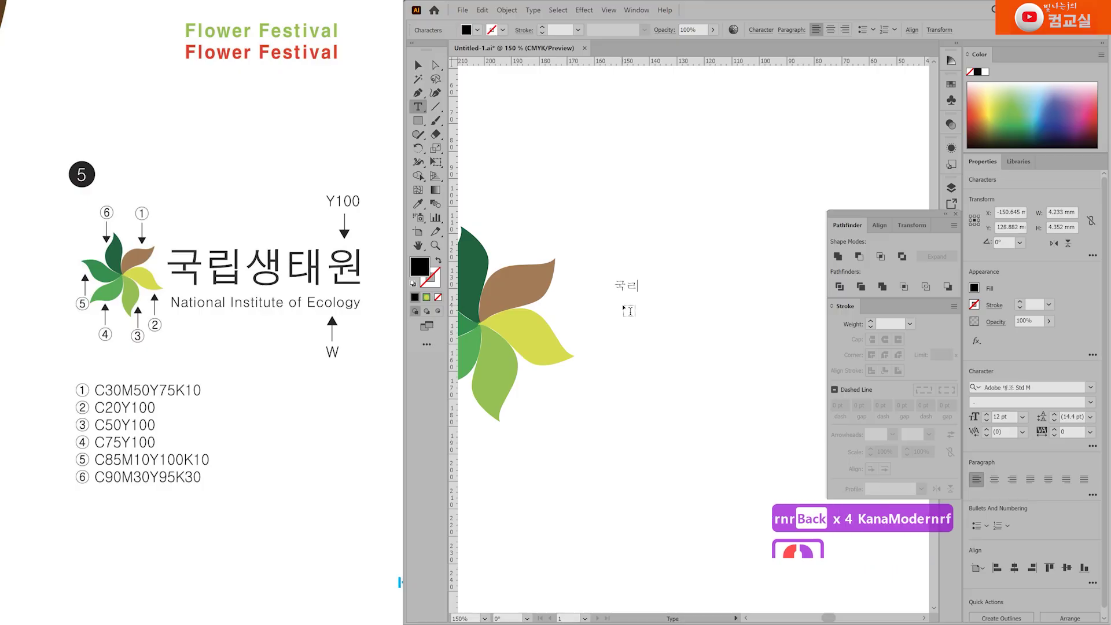
text(ㅂ생태원)
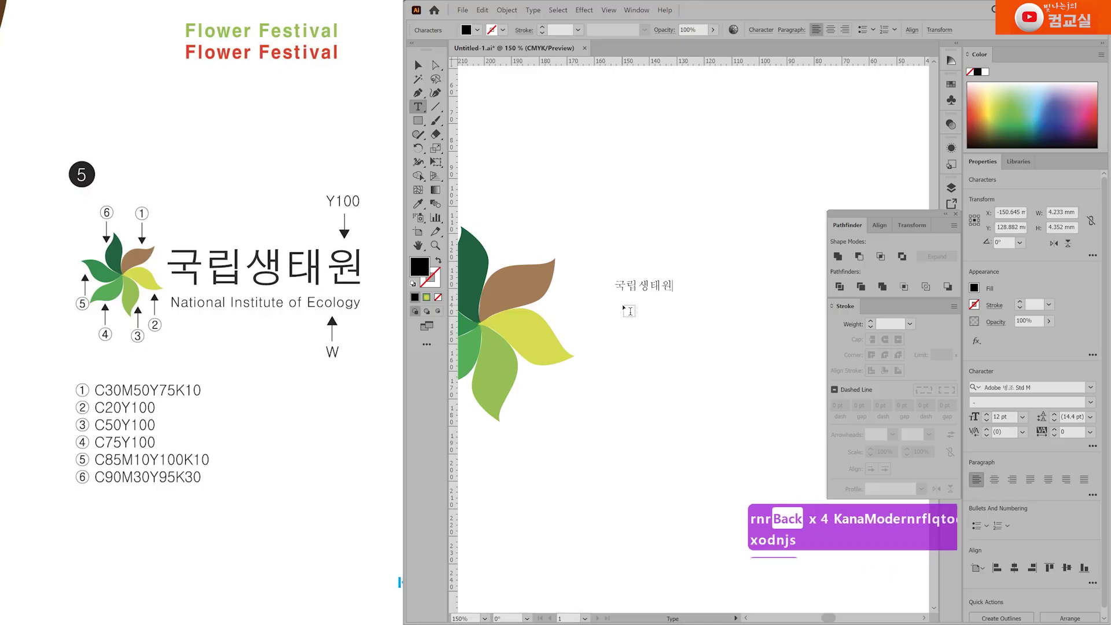
Step: Enlarge the 국립생태원 text to about 51.4 pt and place it beside the flower's right petals
ctrl+click(673, 294)
drag(673, 294, 845, 385)
drag(705, 325, 650, 314)
key(ctrl+minus)
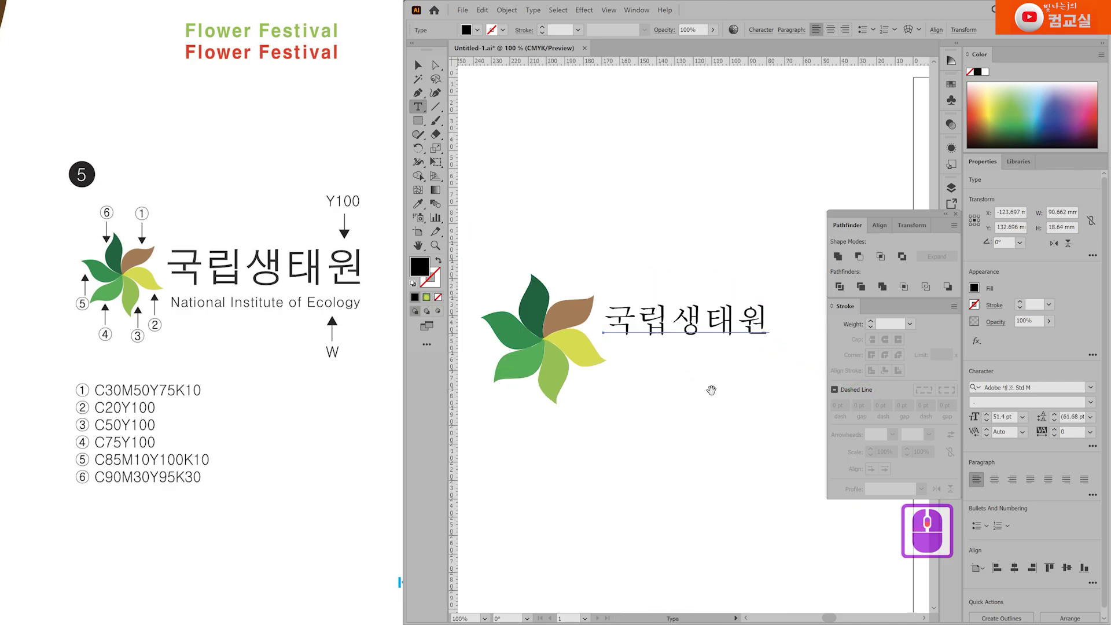
drag(696, 368, 666, 352)
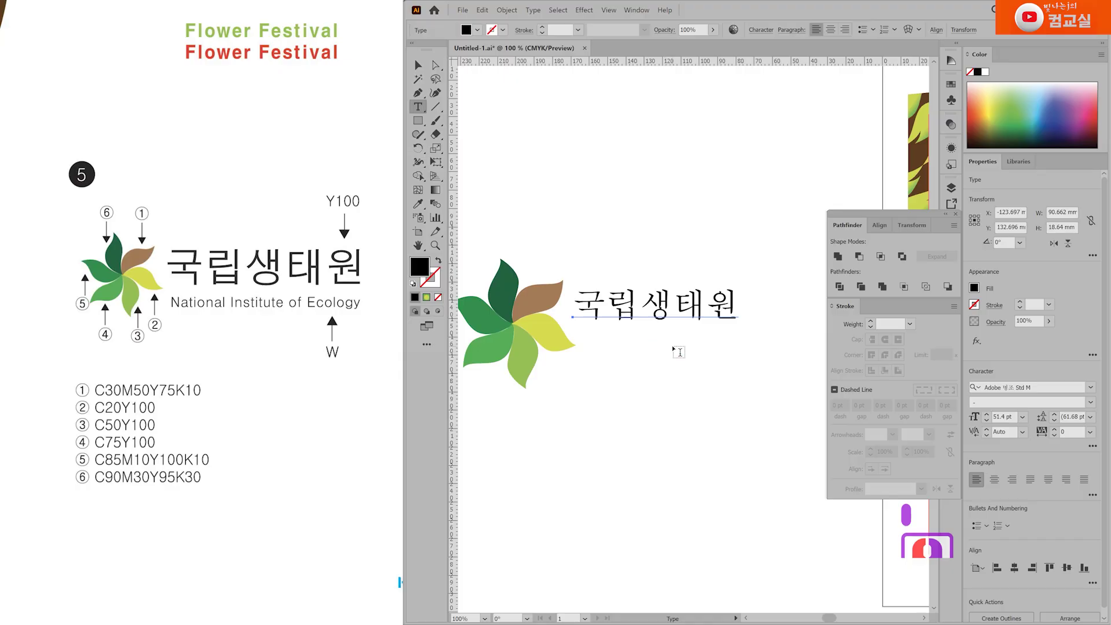
Step: Set the font of the 국립생태원 text to 돋움체 Regular
key(ctrl+t)
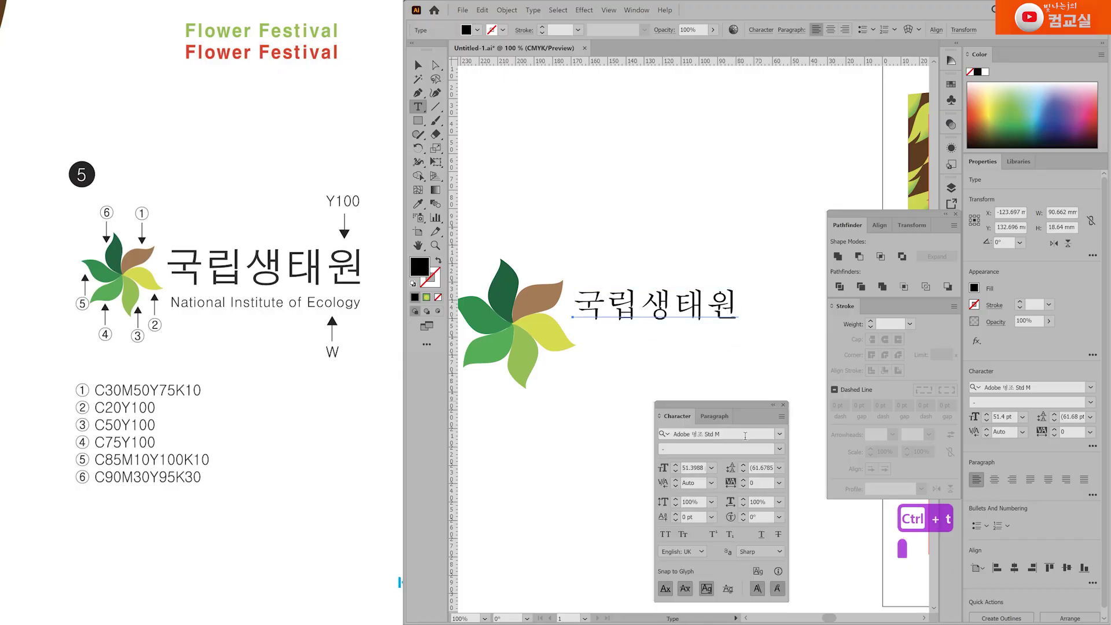
drag(759, 410, 755, 370)
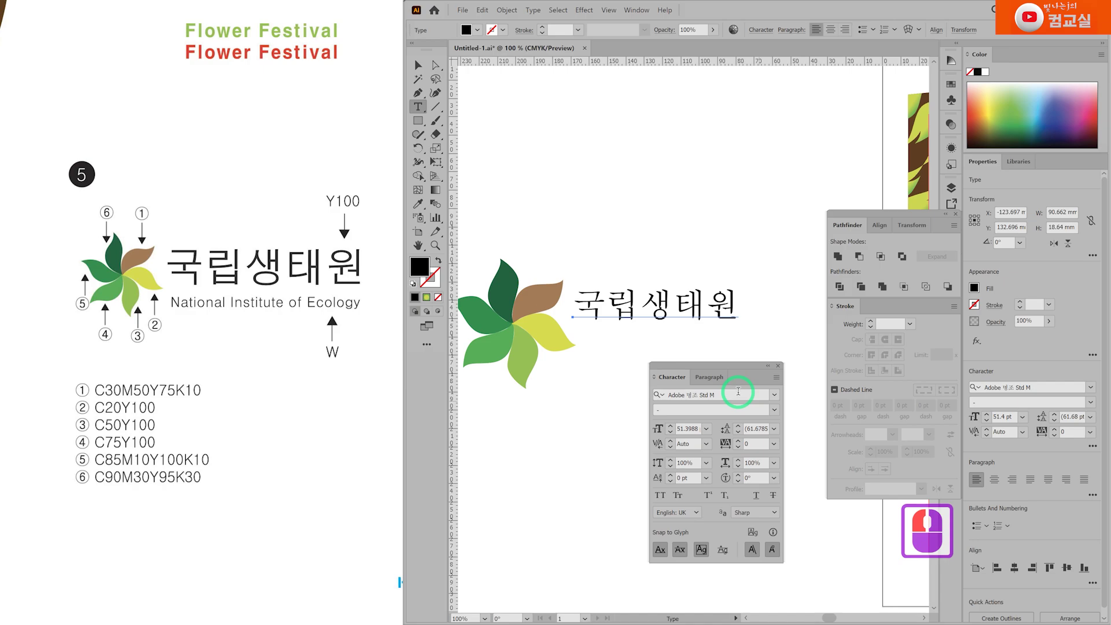
double_click(732, 394)
text(도)
key(BackSpace)
key(BackSpace)
key(BackSpace)
text(돋움)
key(Down)
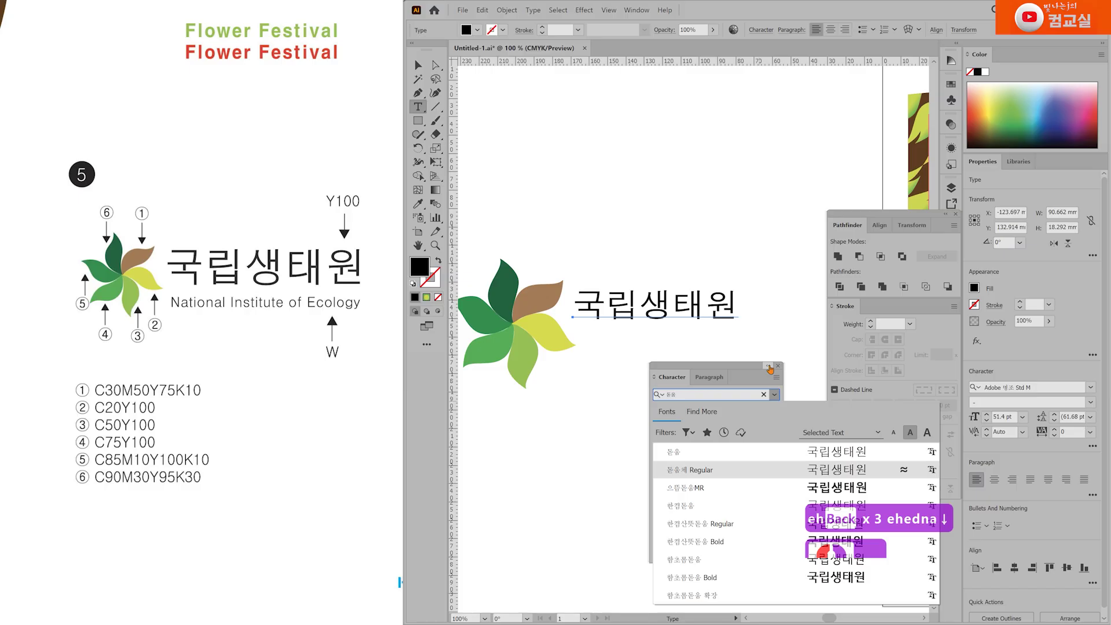
key(Return)
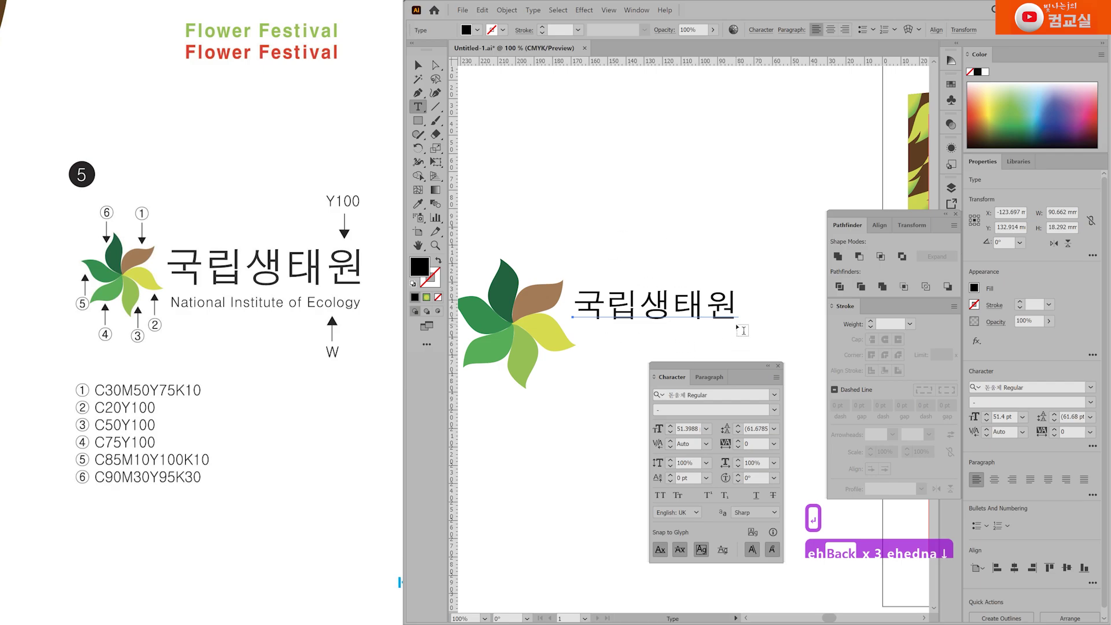
Step: Enlarge the 국립생태원 text to about 77 pt and shift it slightly up and away from the flower
drag(739, 324, 822, 339)
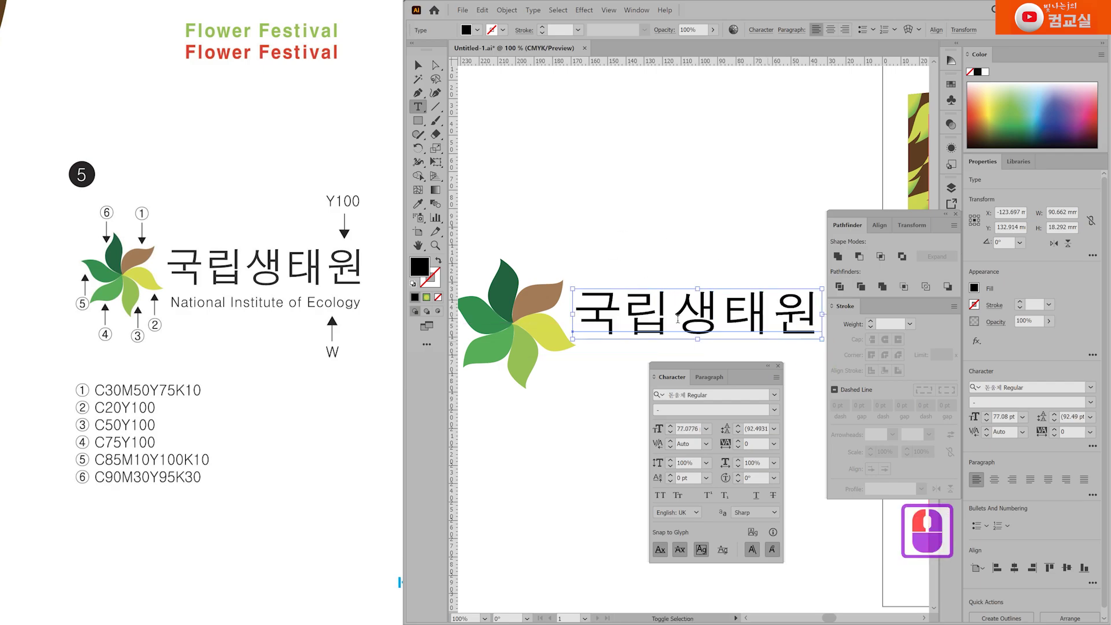
drag(620, 313, 630, 308)
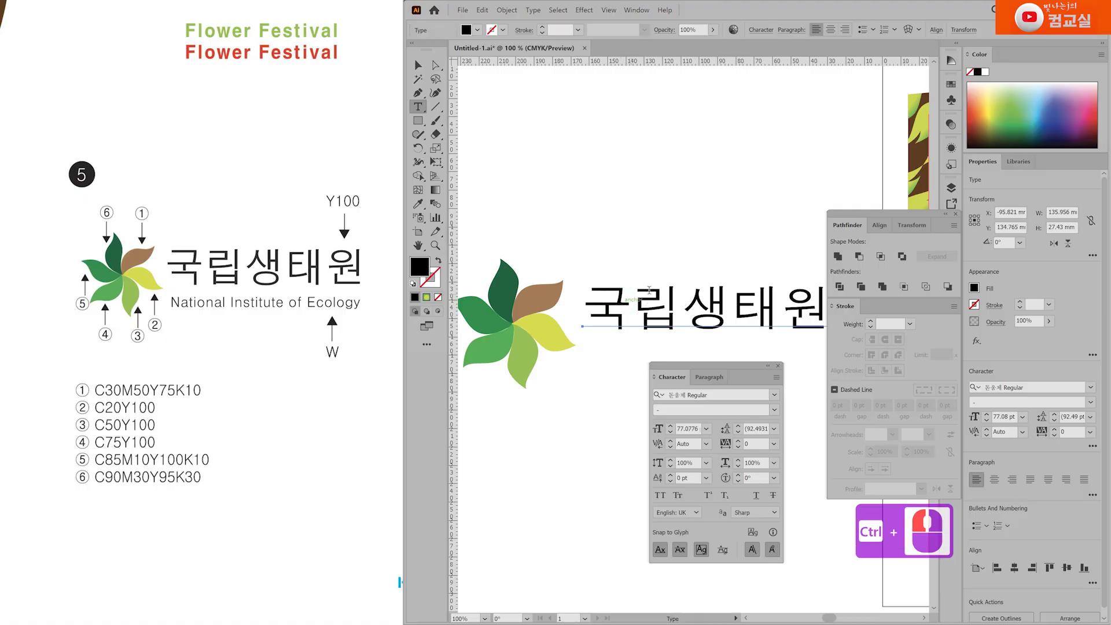
scroll(681, 288, down, 1)
scroll(694, 297, up, 1)
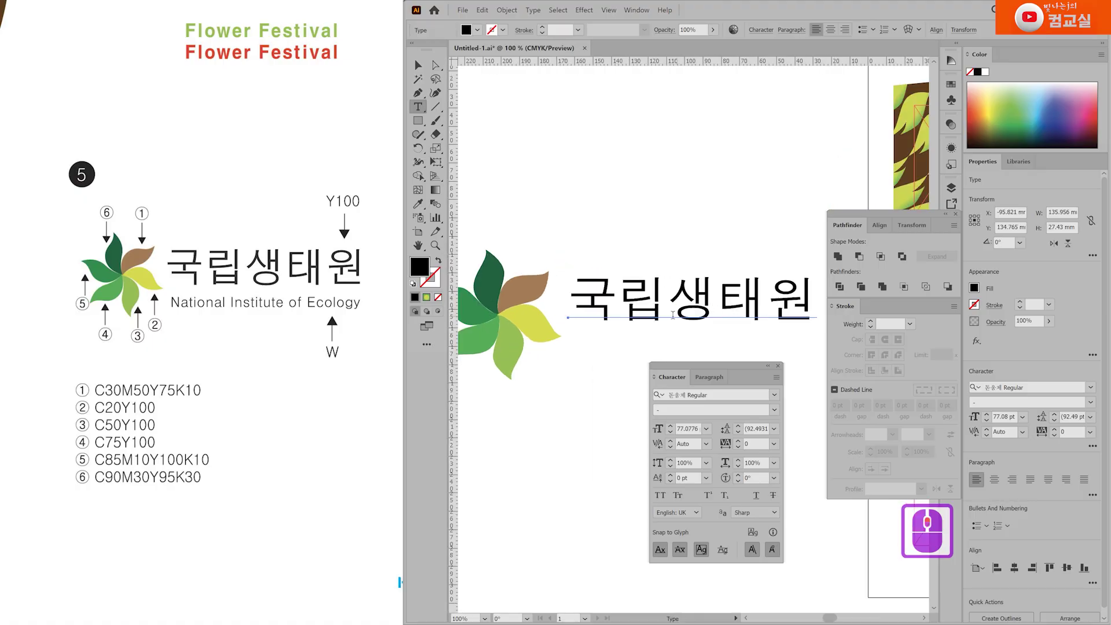
scroll(672, 315, down, 1)
drag(650, 272, 604, 251)
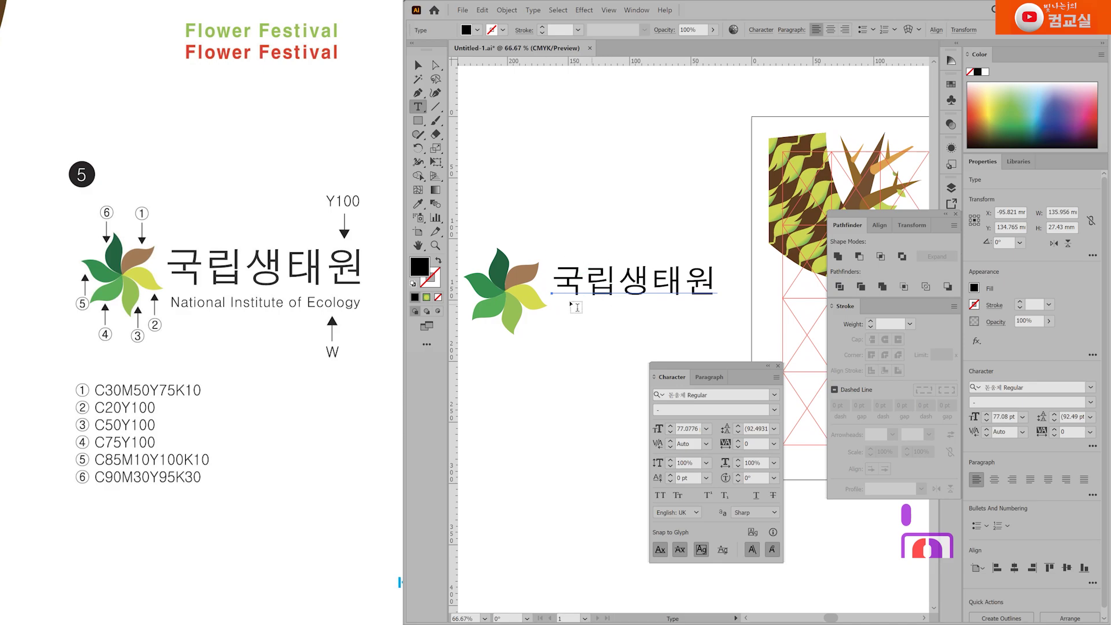
scroll(557, 282, up, 1)
drag(429, 272, 432, 280)
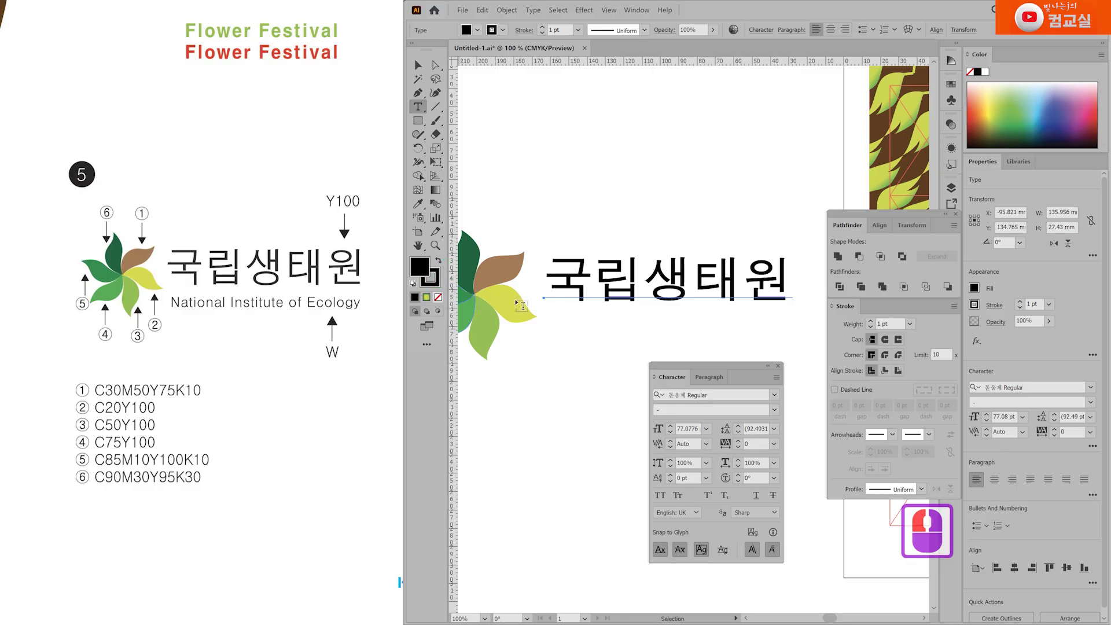
click(439, 297)
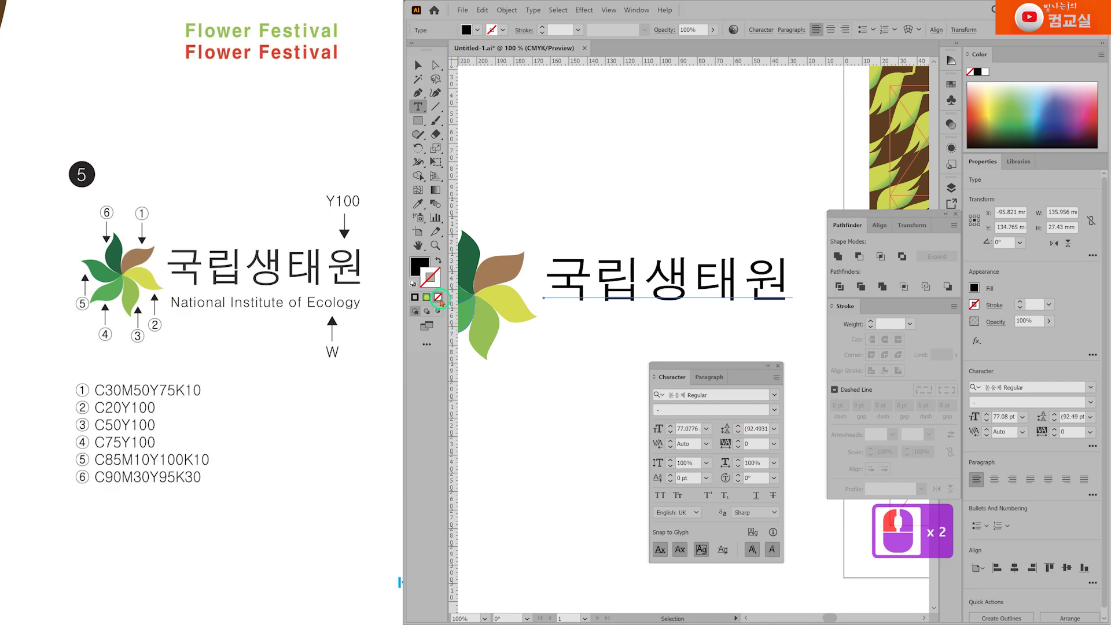
ctrl+click(440, 276)
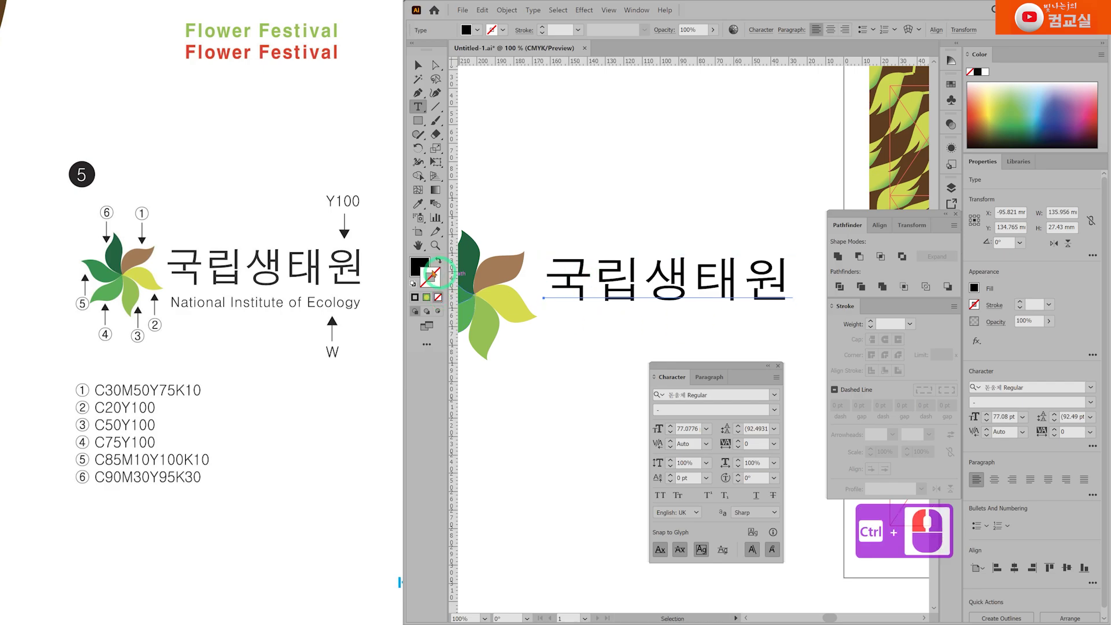
Step: Fill the 국립생태원 text with yellow C0 M0 Y100 K0
double_click(417, 265)
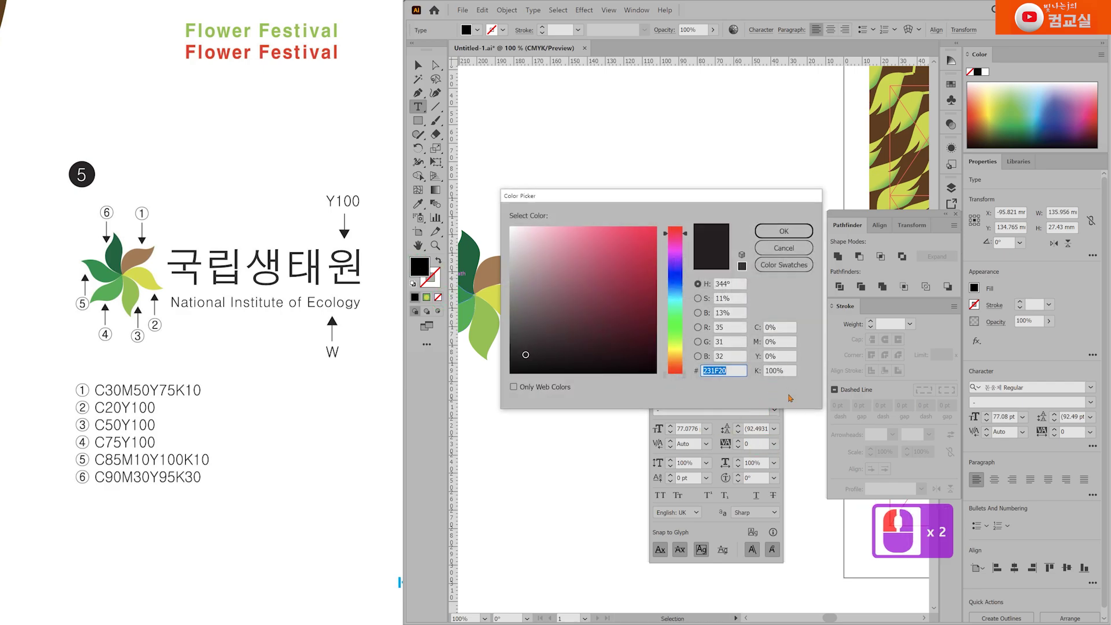
click(778, 355)
text(100)
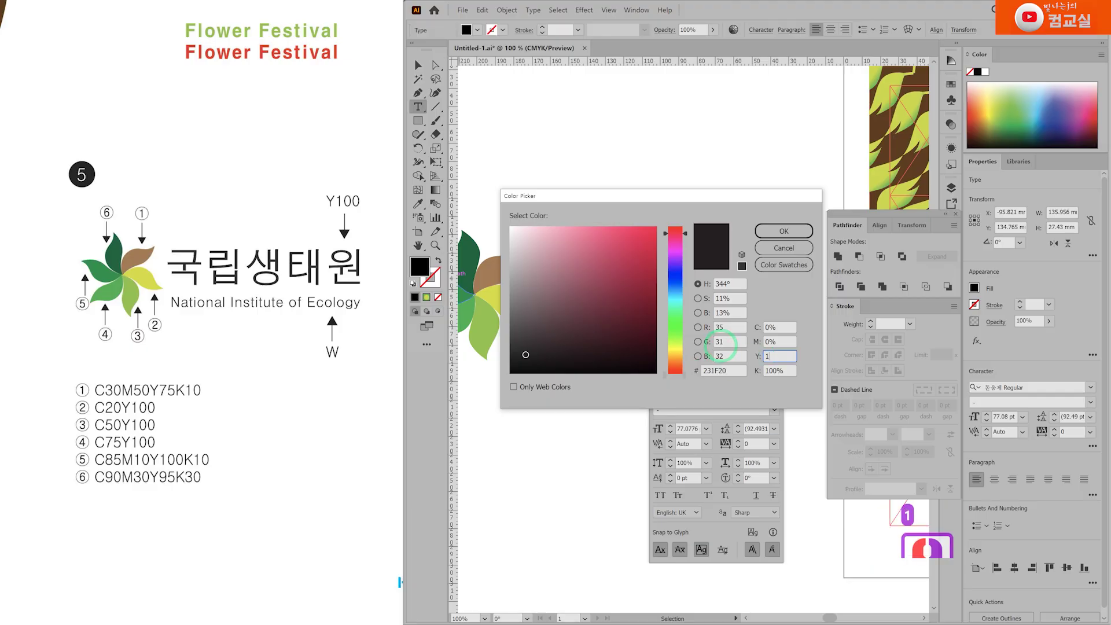
key(Tab)
text(0)
key(Return)
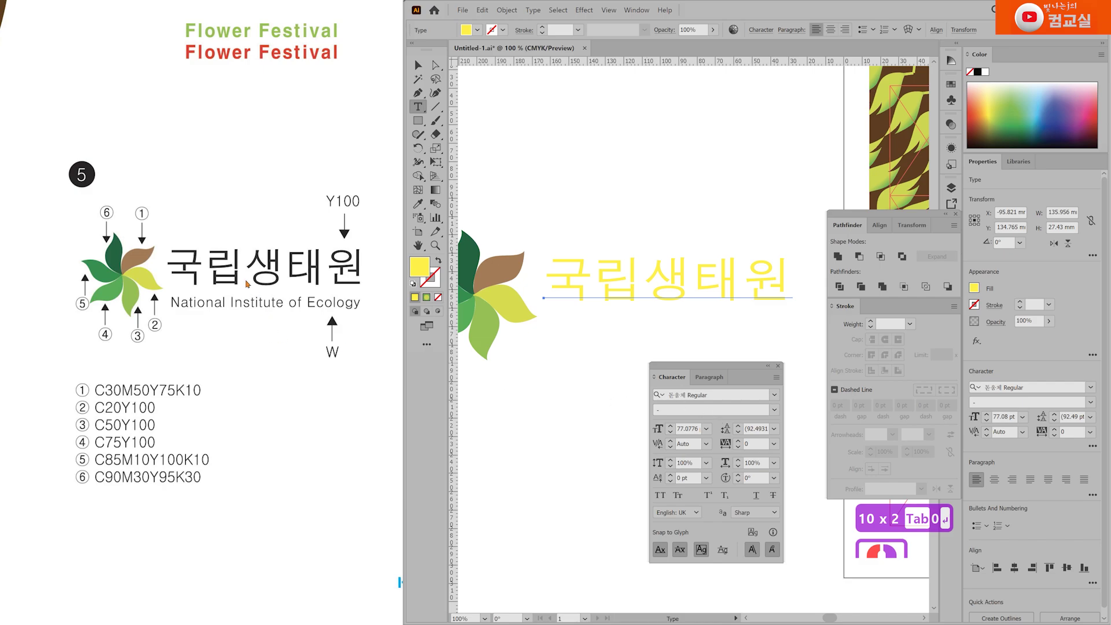
Step: Change the font of the 국립생태원 text to 나눔바른고딕 Light
click(717, 396)
click(719, 396)
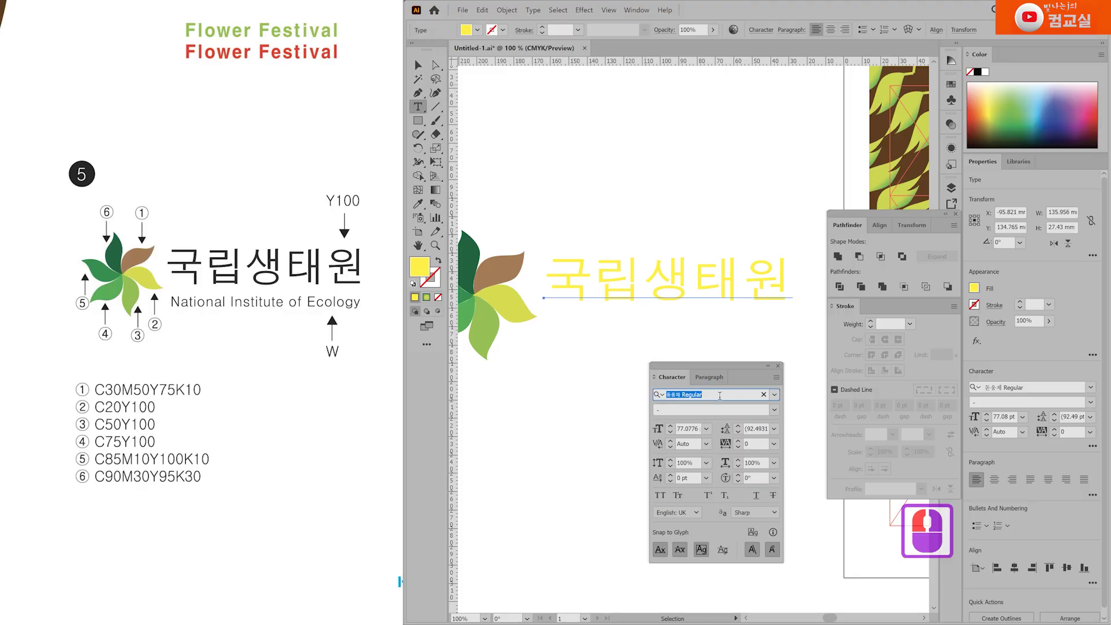
text(나)
key(BackSpace)
key(BackSpace)
key(BackSpace)
text(나눔)
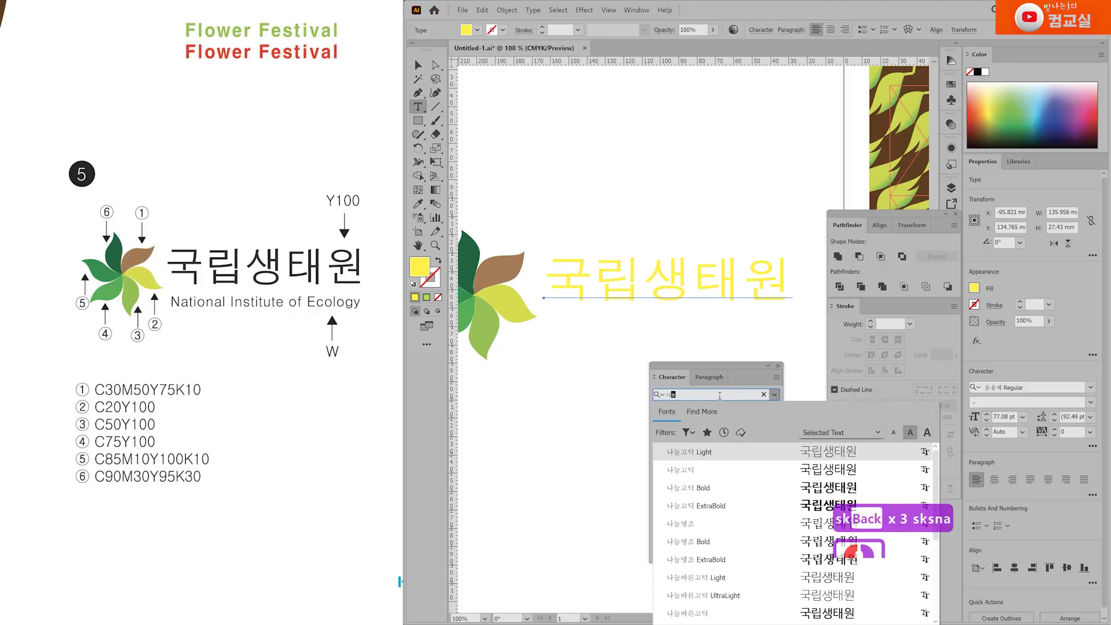
key(Down)
key(Down)
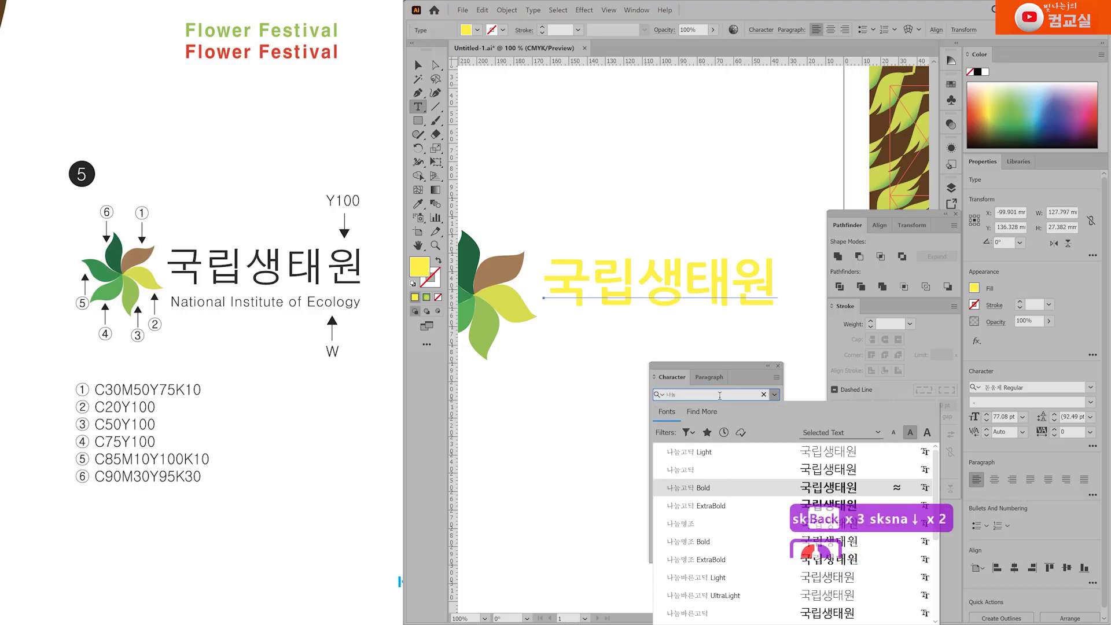
key(Up)
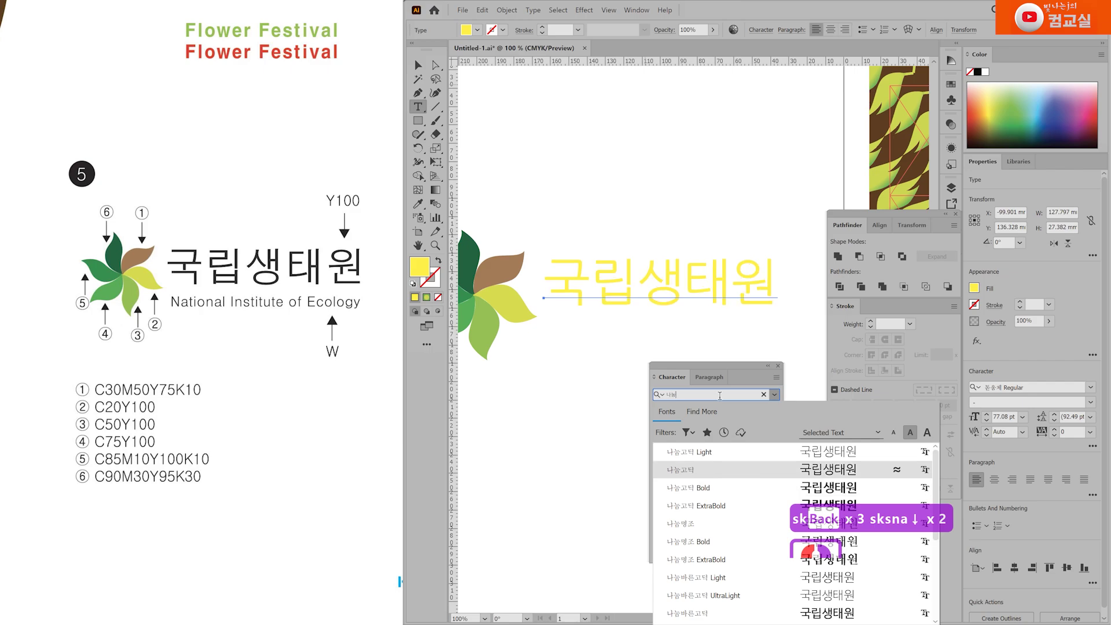
key(Down)
key(Down)
key(Down)
key(Down)
key(Down)
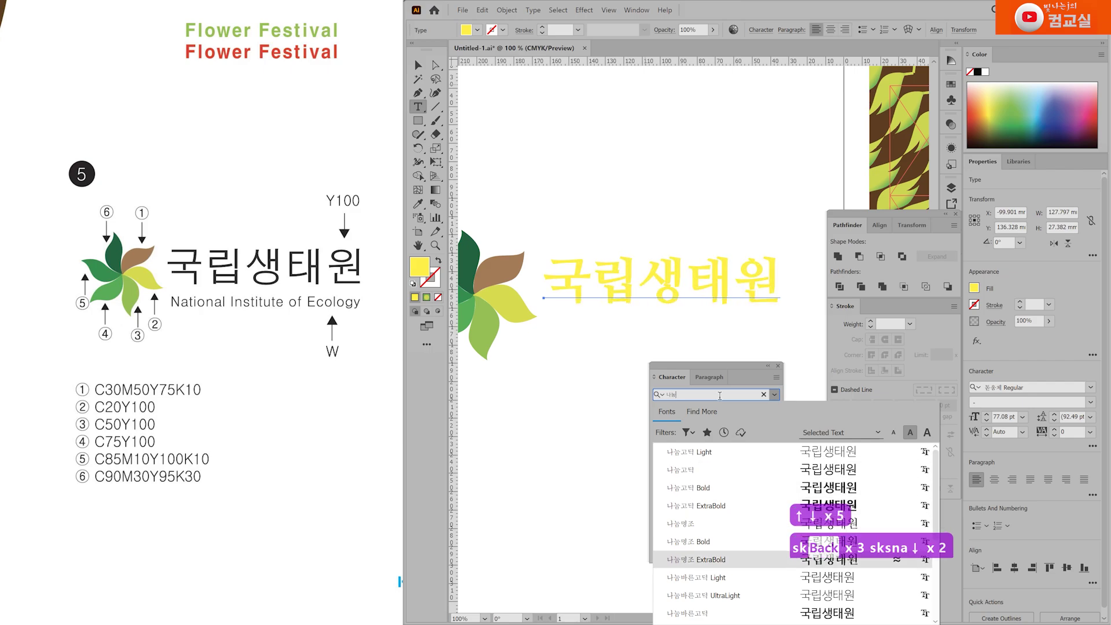
key(Down)
key(Return)
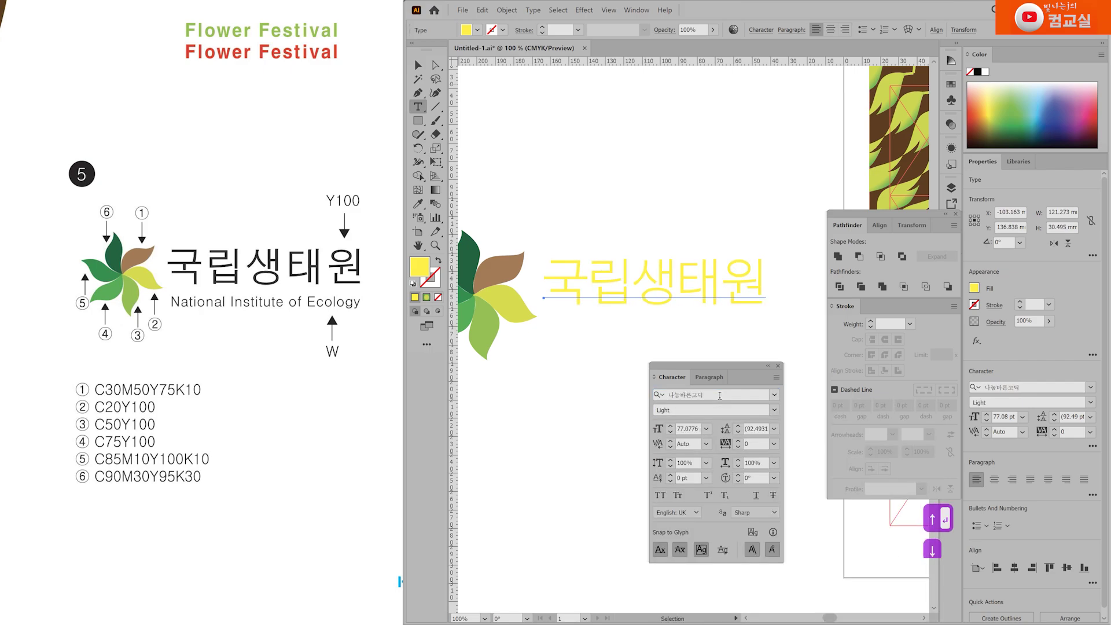
Step: Set the 국립생태원 text's font style to Regular and finish editing the text
click(771, 410)
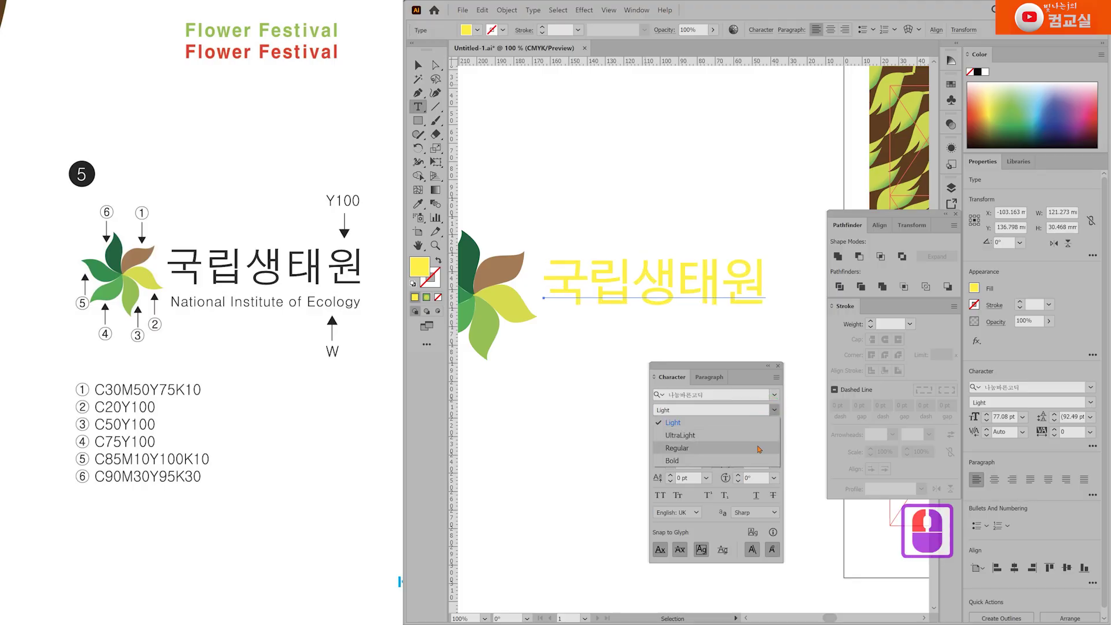
click(677, 448)
key(Escape)
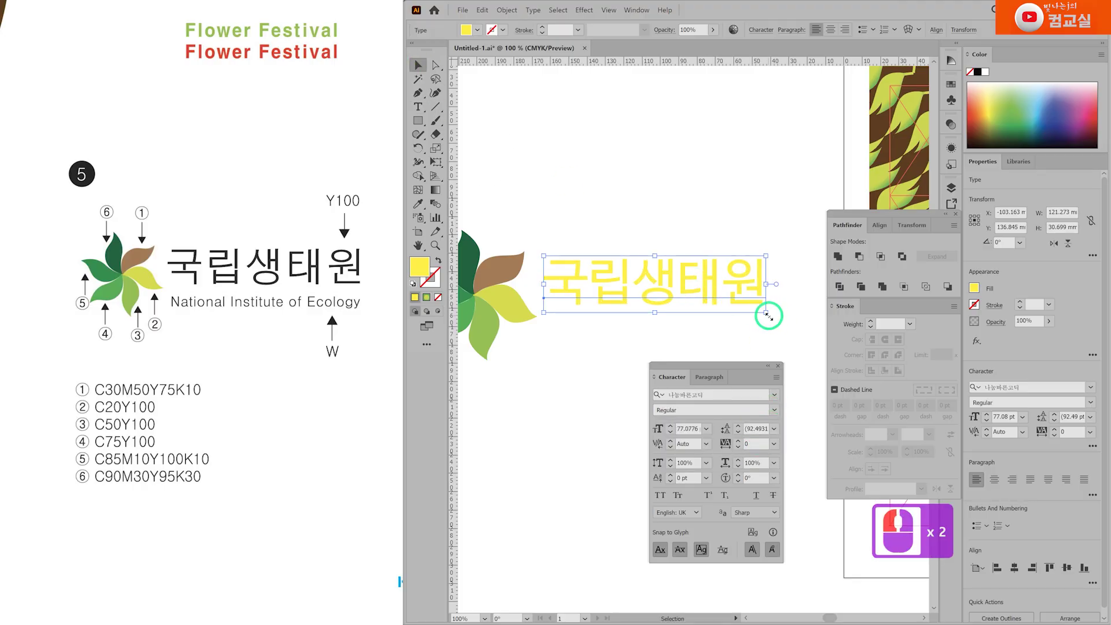
Step: Duplicate the yellow 국립생태원 text straight down, placing the copy directly beneath the original
click(587, 358)
drag(598, 351, 595, 278)
click(573, 206)
click(577, 266)
click(562, 205)
drag(562, 207, 564, 258)
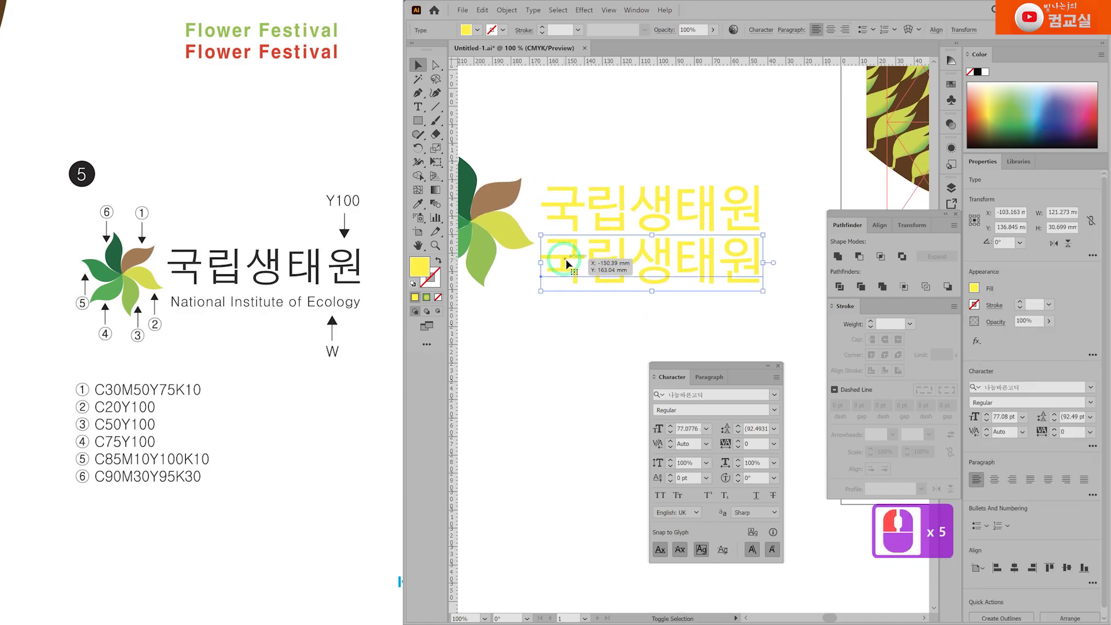
Step: Replace the wording of the lower 국립생태원 copy with "National Institute of Ecology"
triple_click(564, 258)
key(Hangul)
text(Nati)
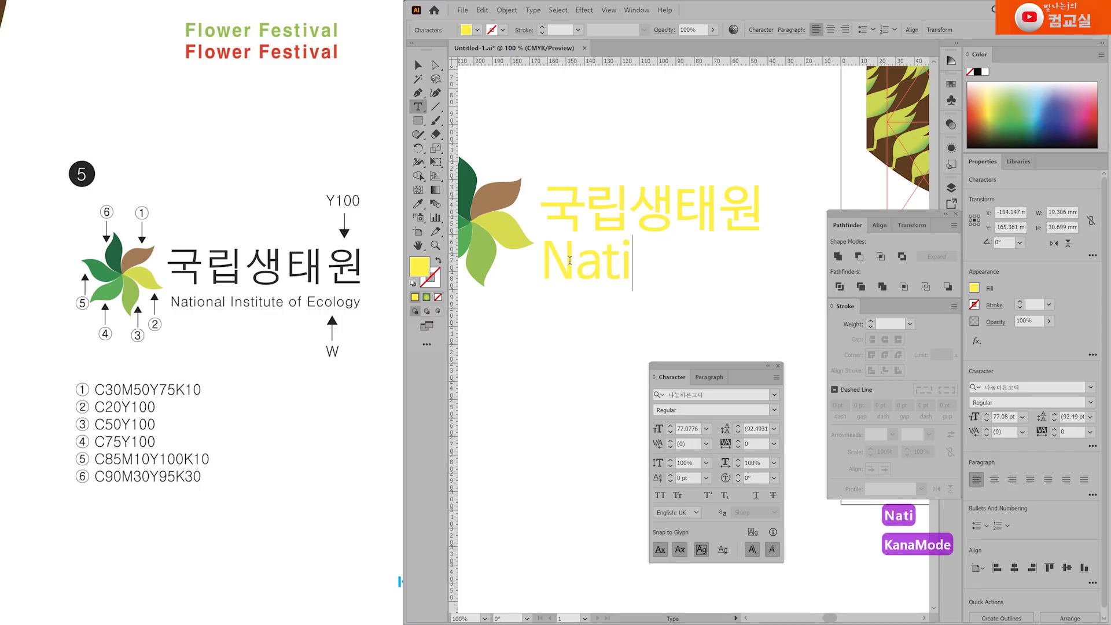
text(onal Institute of)
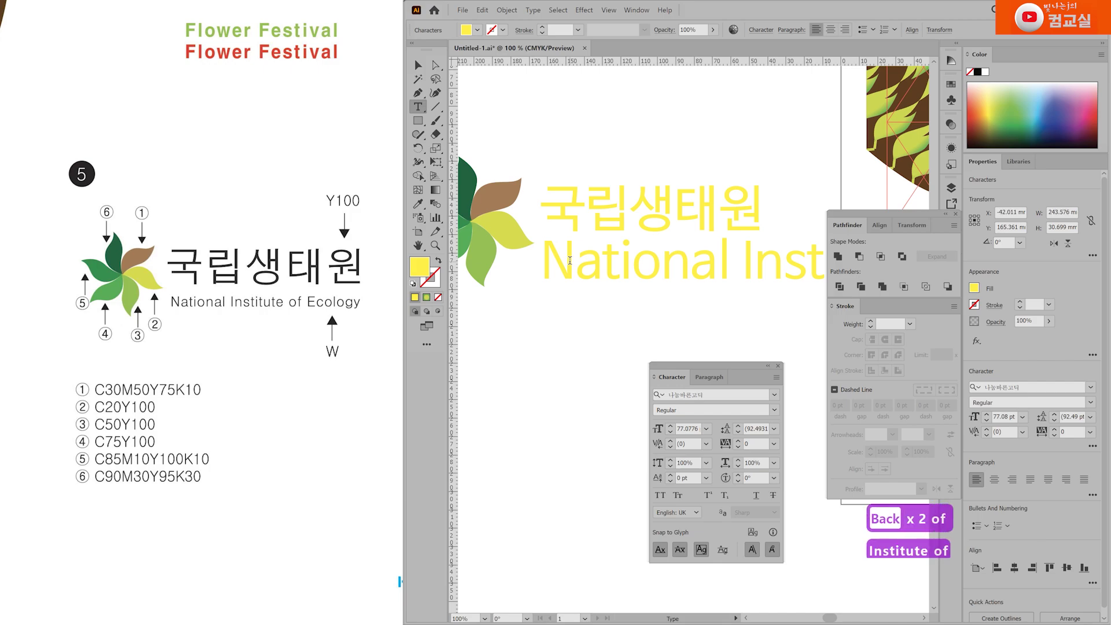
text(Eco)
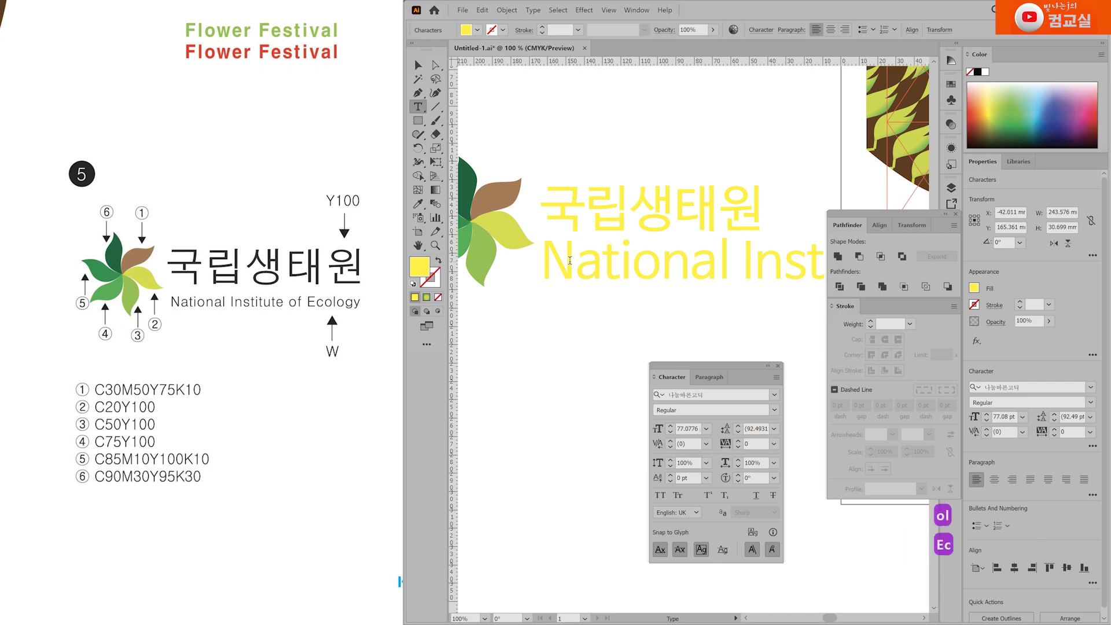
Step: Complete the English logo line as "National Institute of Ecology" and set its font size to 30 pt
text(ogy)
ctrl+click(573, 268)
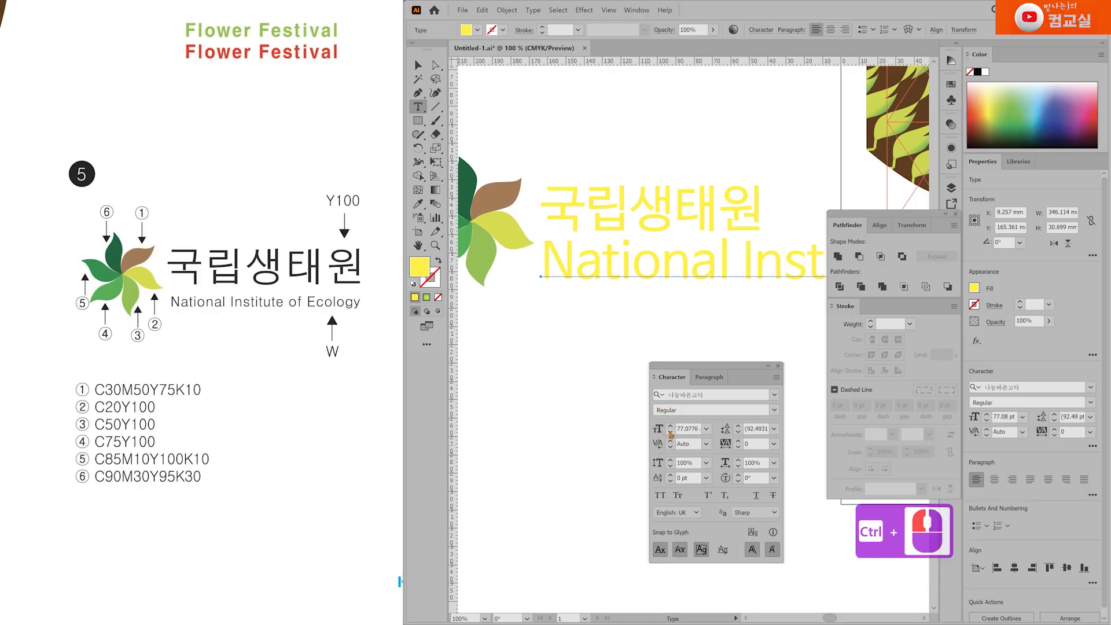
double_click(687, 429)
text(30)
key(Return)
key(Escape)
click(612, 300)
click(613, 278)
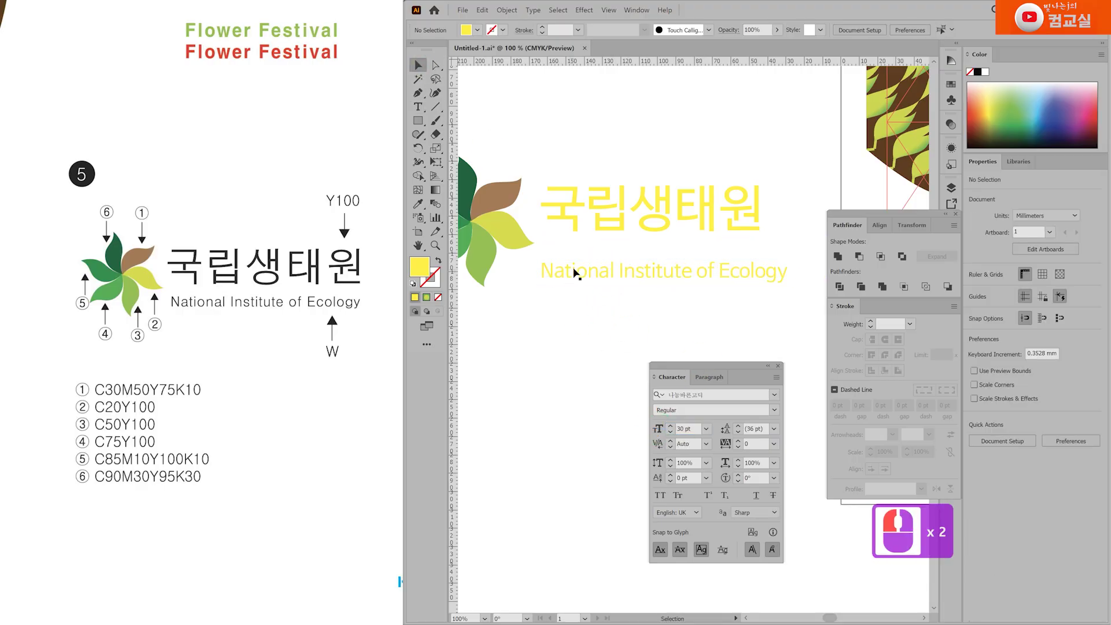
Step: Move the English line up close beneath the Korean title and scale it down to the title's width
scroll(576, 275, up, 1)
drag(576, 276, 575, 247)
click(618, 324)
scroll(618, 324, down, 1)
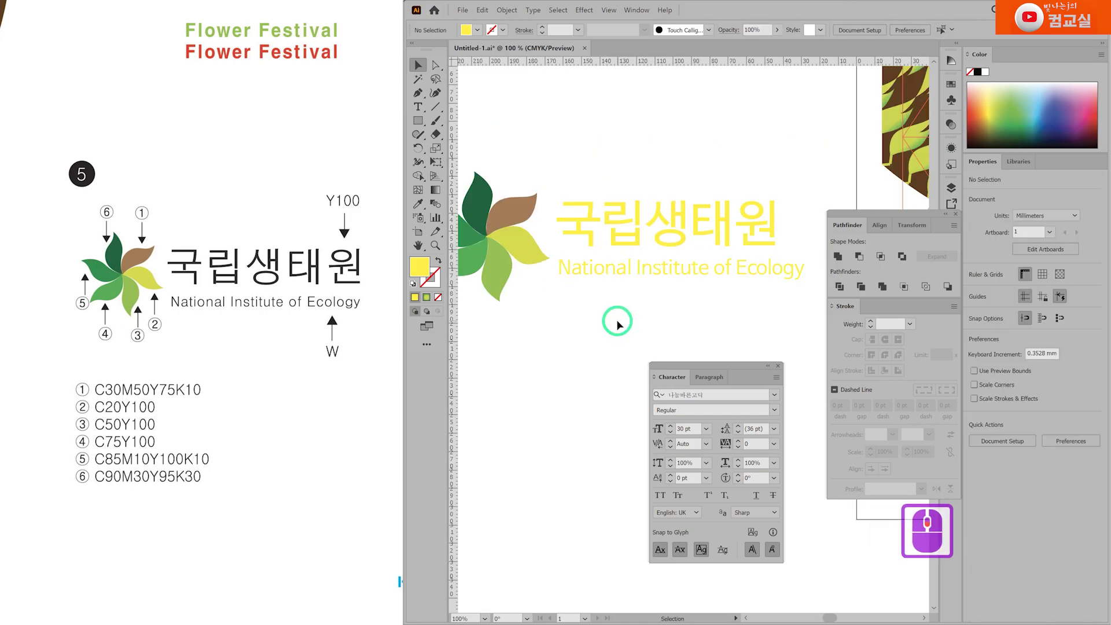
drag(642, 329, 593, 317)
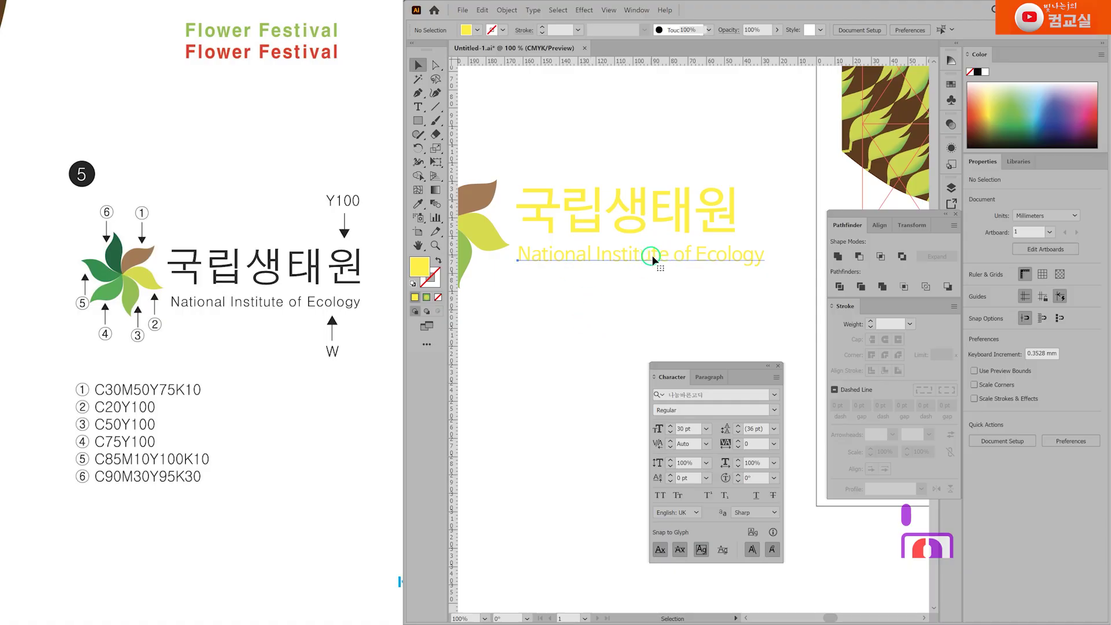
click(653, 260)
drag(765, 269, 733, 264)
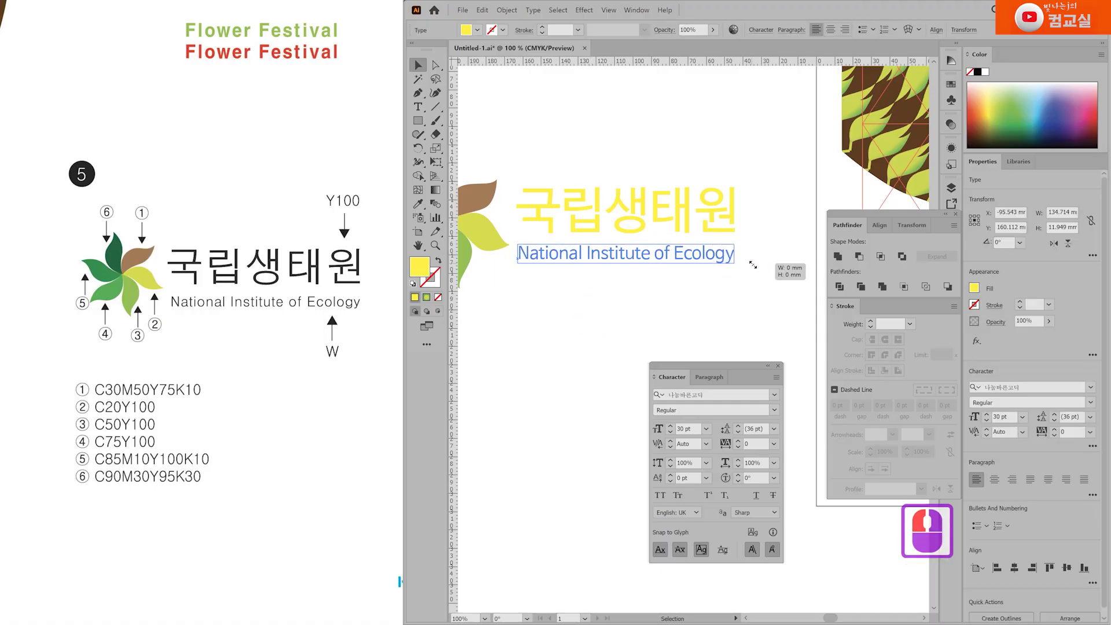
click(664, 300)
Step: Group the six petals of the flower symbol and scale the group down to about 59 mm wide beside the text
drag(568, 168, 633, 297)
scroll(618, 310, down, 1)
drag(496, 188, 549, 297)
key(ctrl+g)
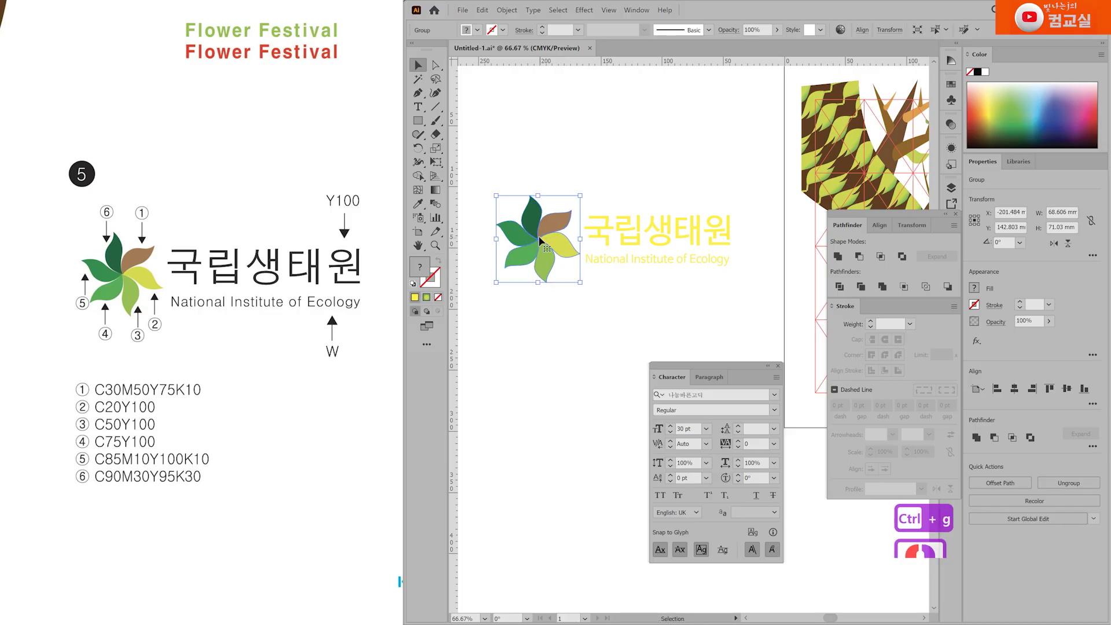
scroll(541, 240, up, 1)
drag(602, 309, 551, 279)
click(605, 339)
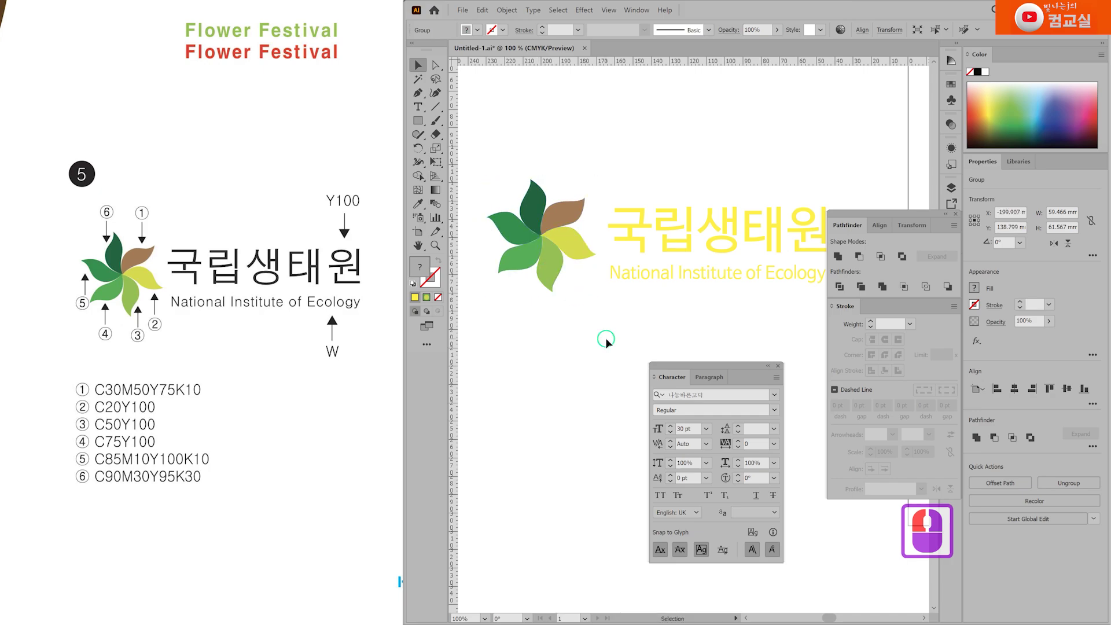
Step: Fill the English line "National Institute of Ecology" with white
scroll(664, 307, right, 2)
double_click(657, 266)
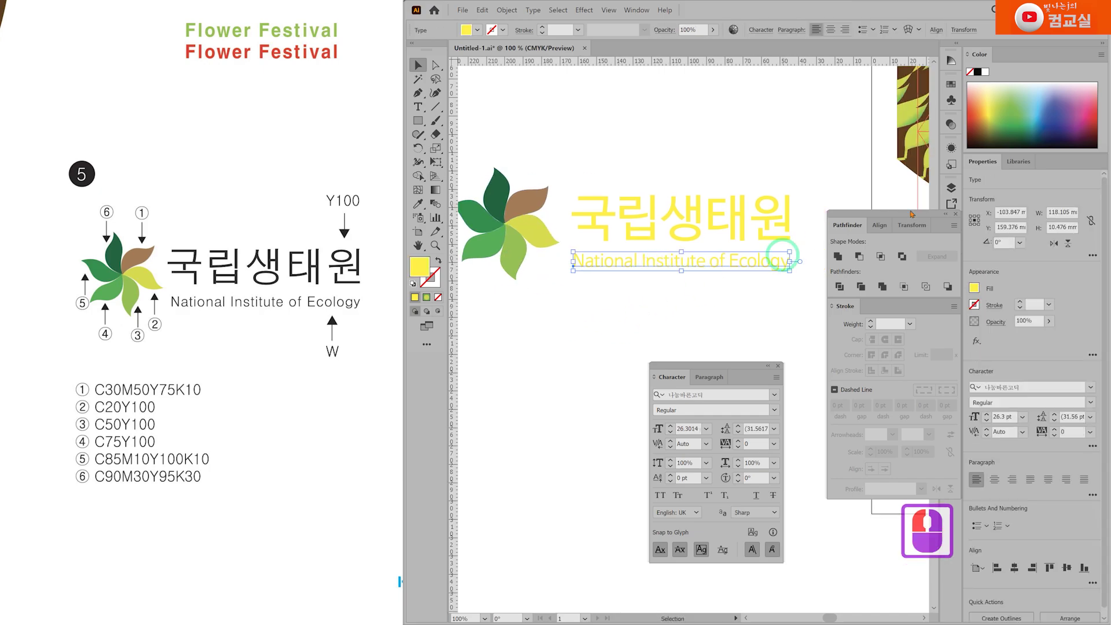
click(985, 73)
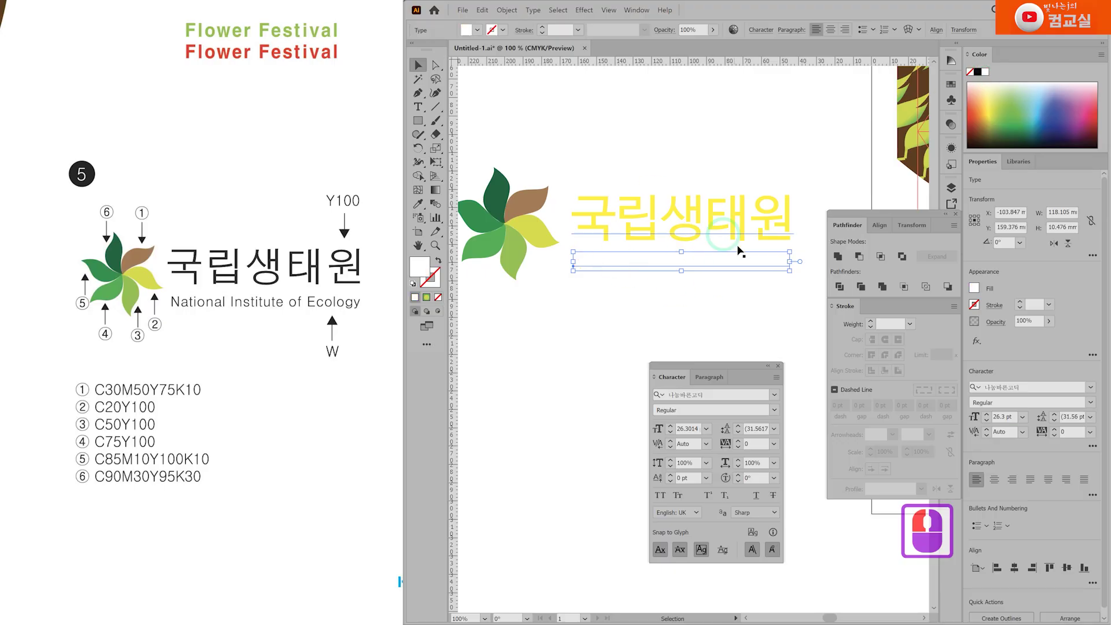
click(602, 332)
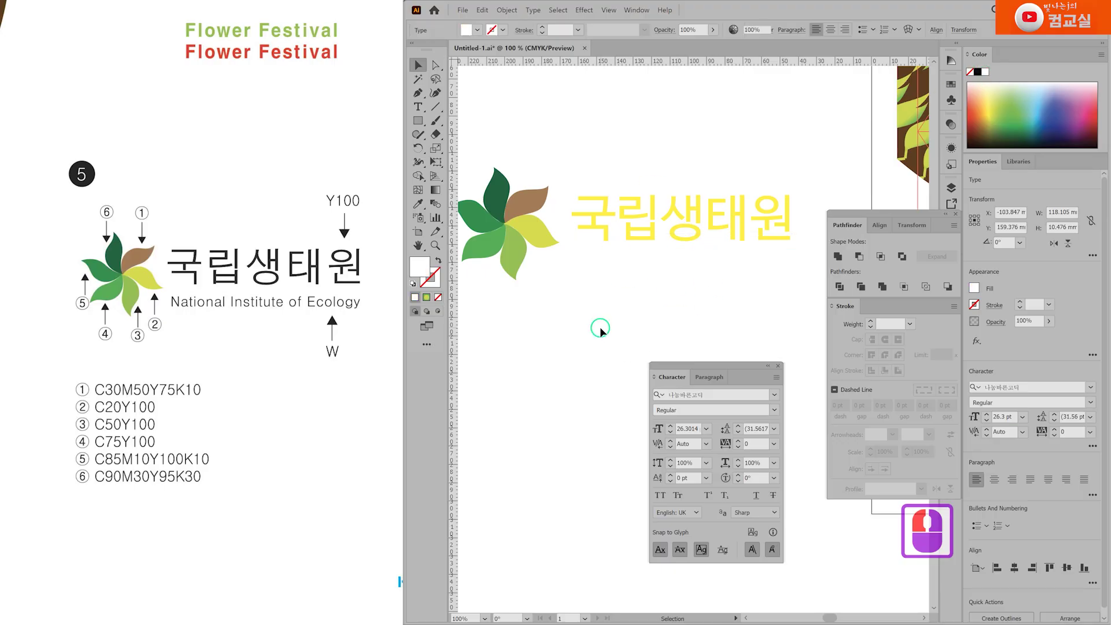
Step: Copy the symbol and both text lines of the logo, switch to the Photoshop poster, and paste them as a smart object
key(space)
drag(614, 345, 640, 324)
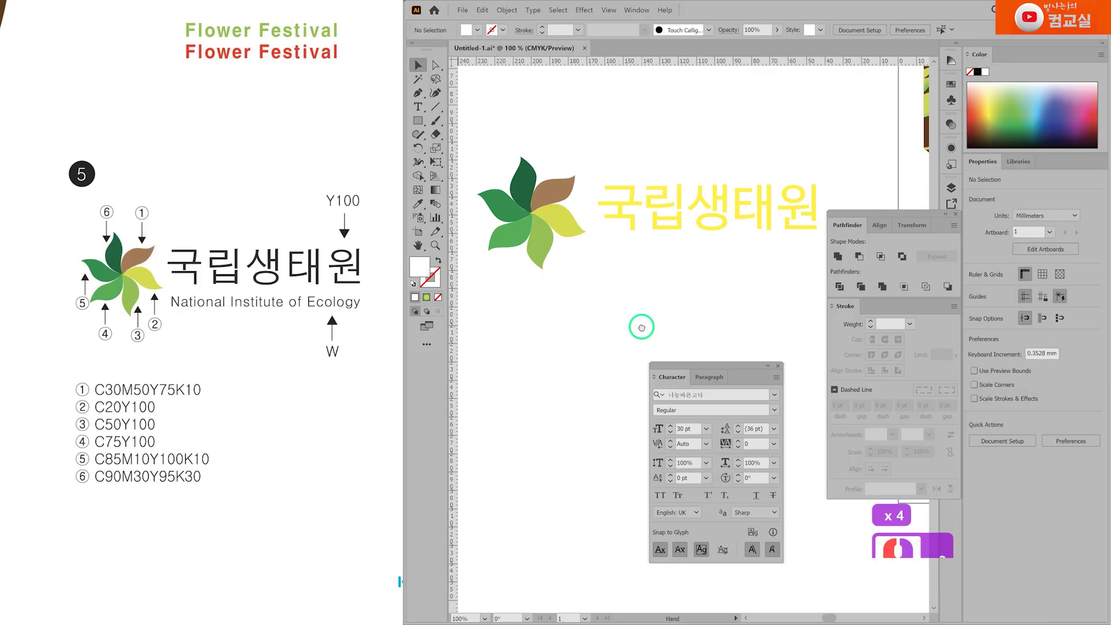
scroll(641, 330, down, 1)
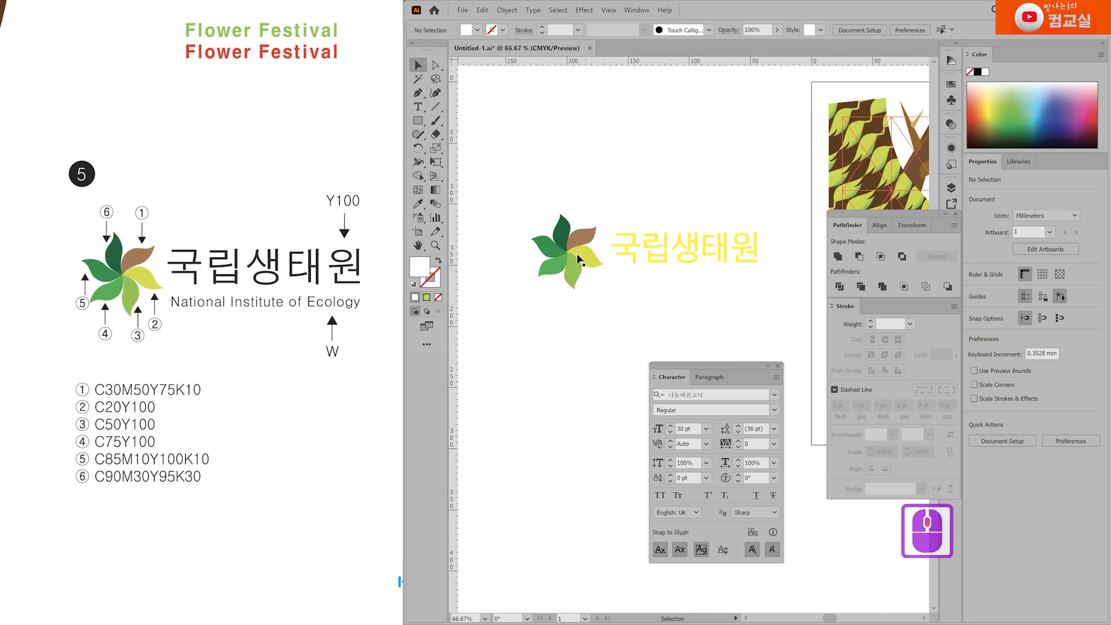
drag(614, 256, 781, 332)
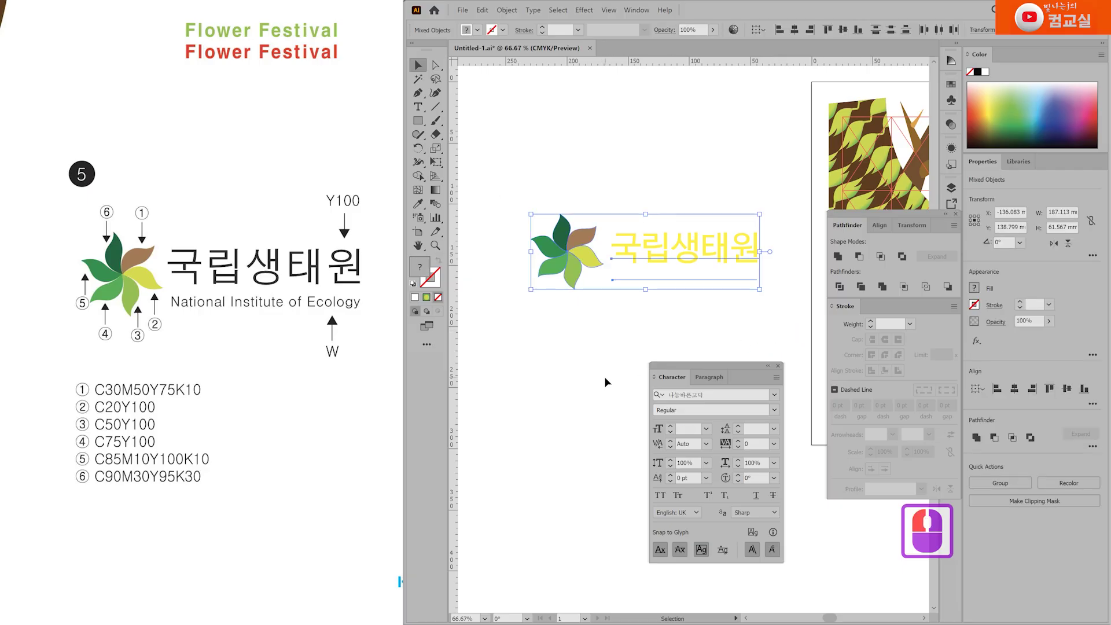
key(ctrl+c)
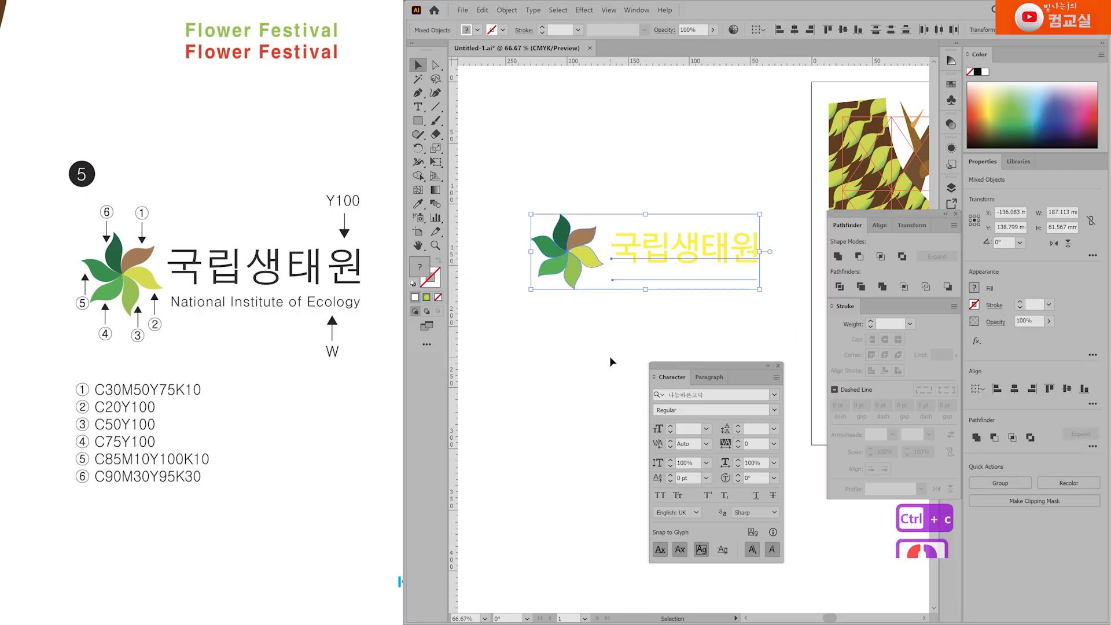
click(610, 362)
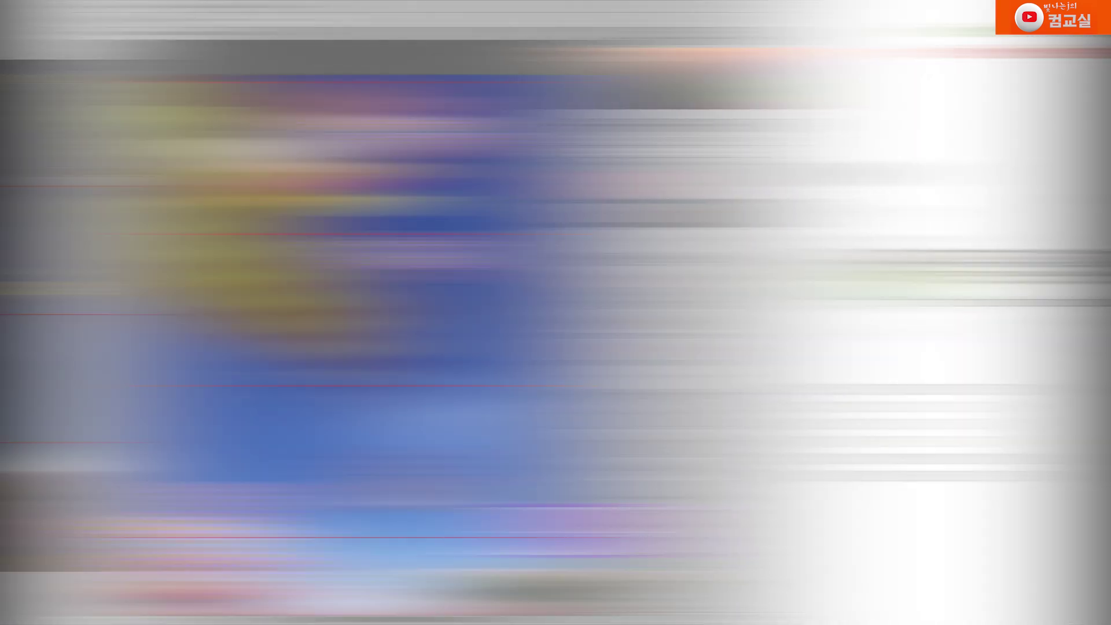
key(ctrl+v)
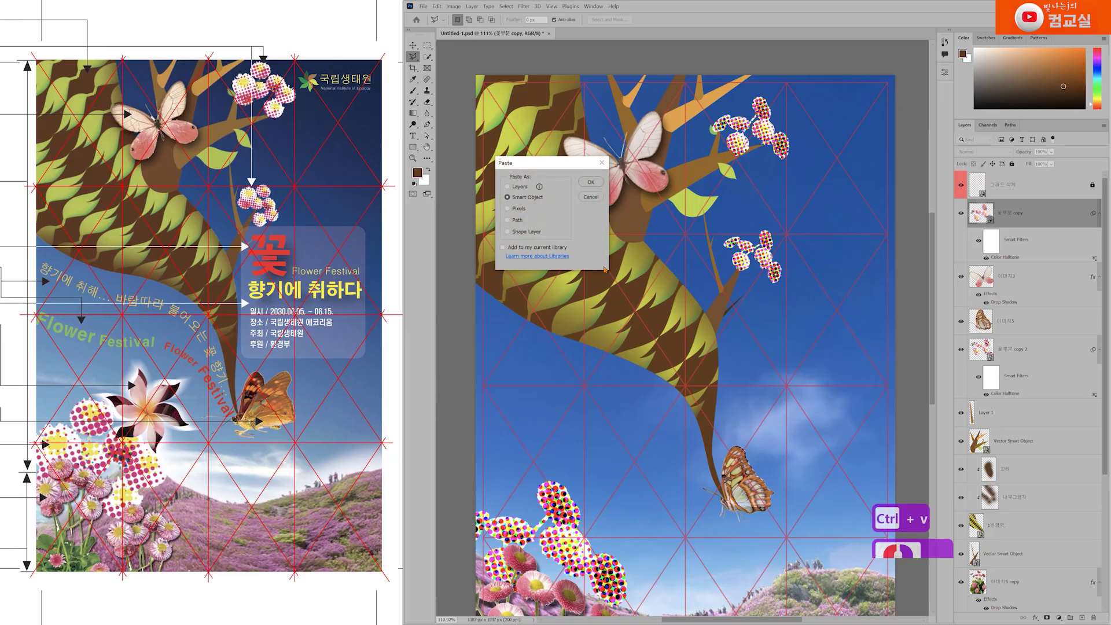
click(590, 183)
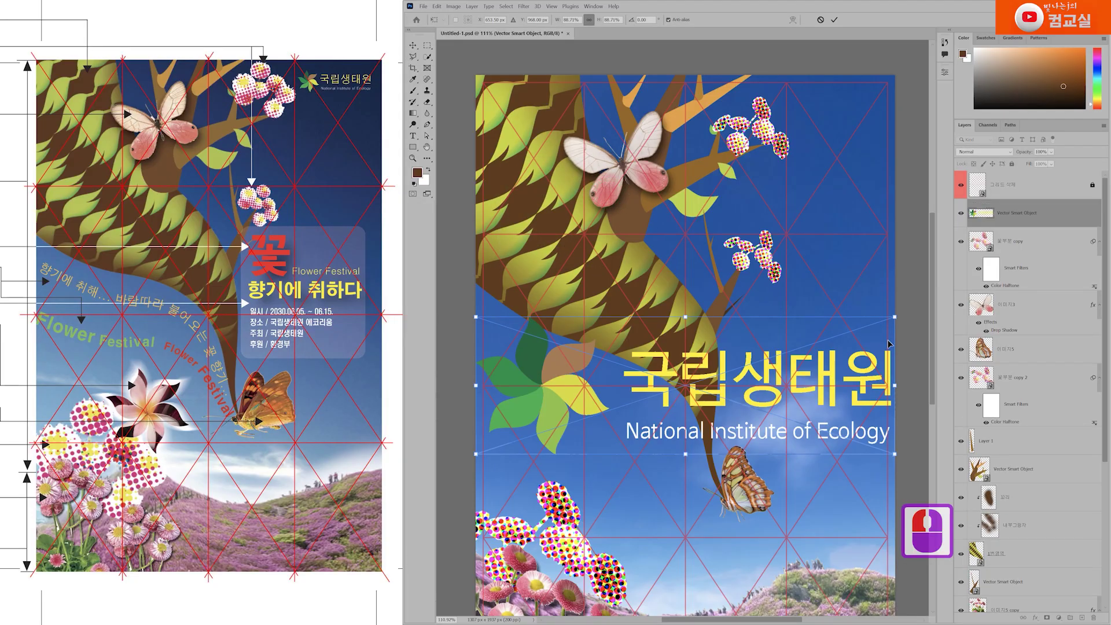
Step: Scale the pasted logo down slightly, shift it up within the poster's middle, and commit the placement
drag(896, 319, 861, 323)
drag(529, 419, 557, 383)
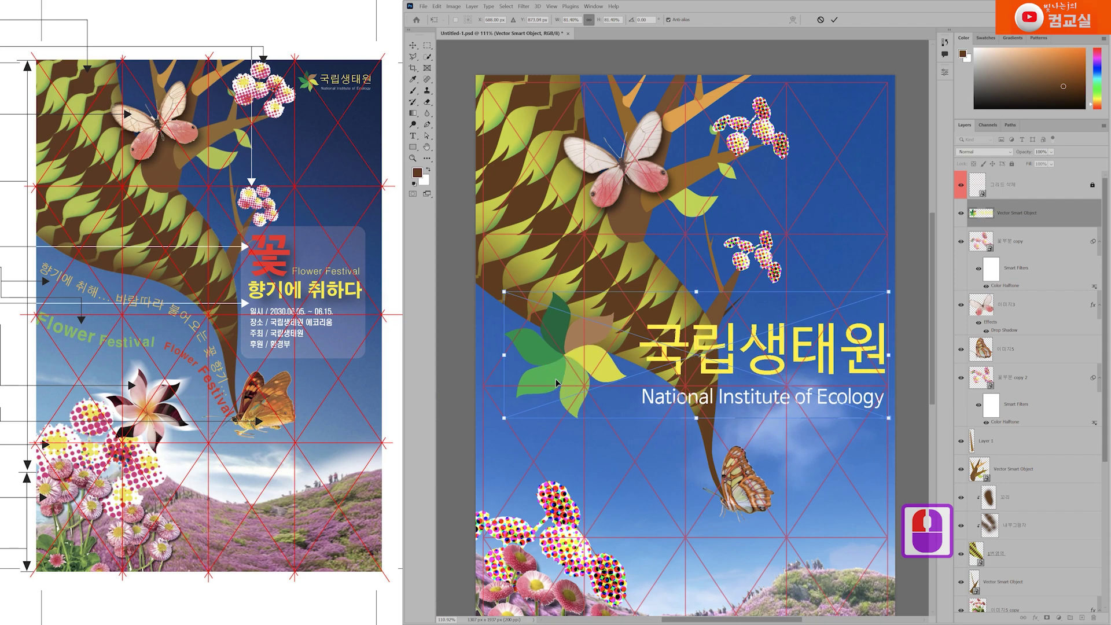
key(Return)
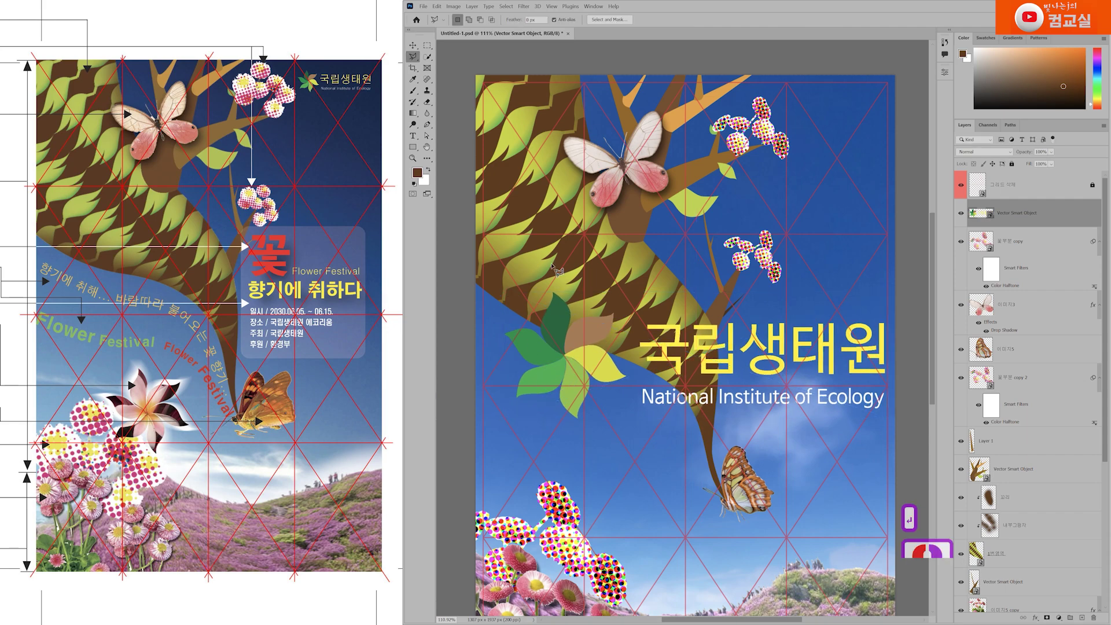
Step: Copy the logo's flower symbol to its own layer and hide that layer, leaving the full logo shown
click(427, 45)
drag(489, 270, 636, 448)
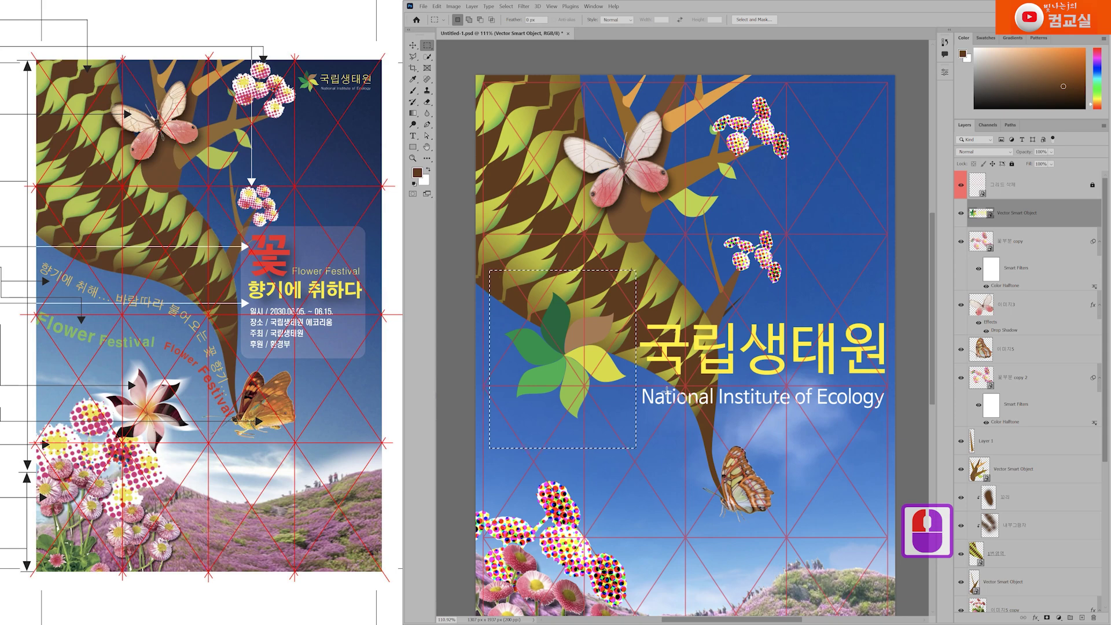
key(ctrl+j)
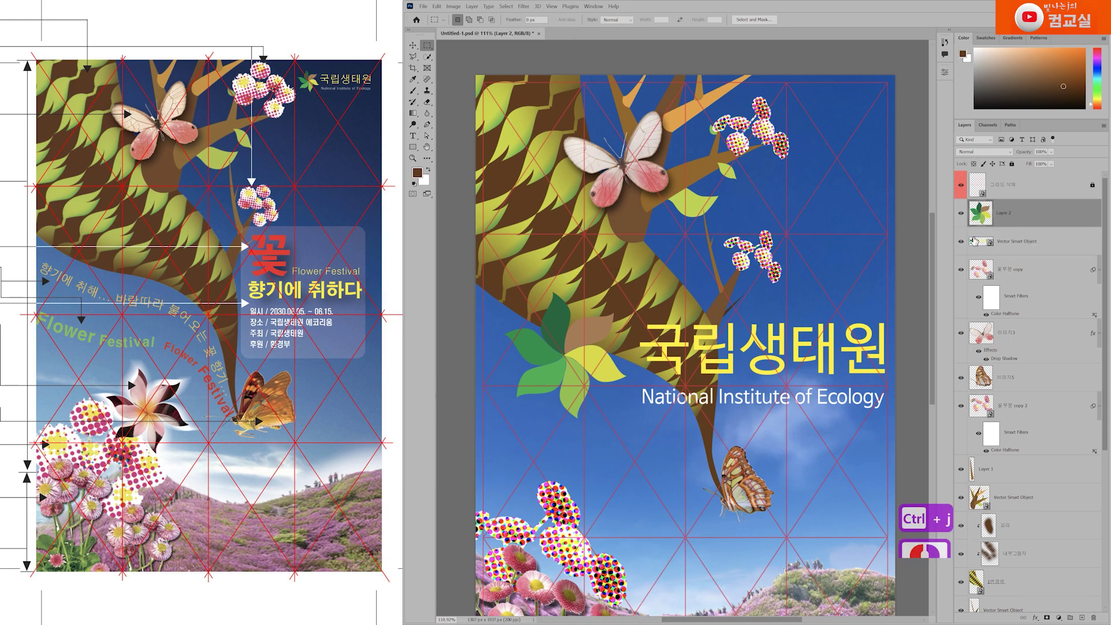
click(961, 241)
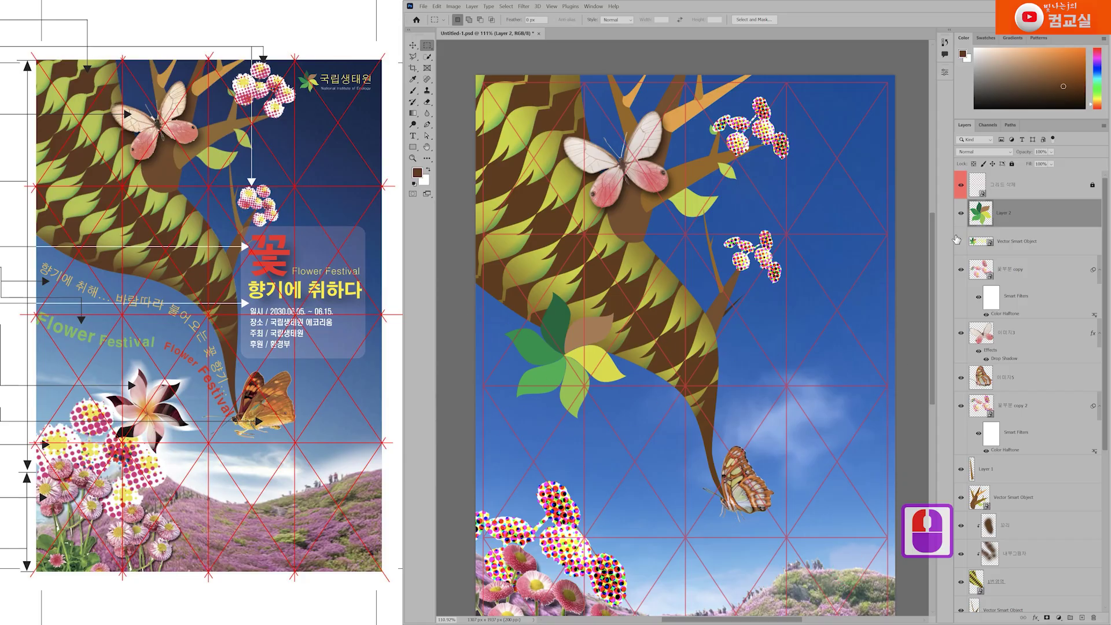
click(962, 214)
click(961, 241)
Step: Rename the full logo's smart object layer as 오브5
click(1018, 245)
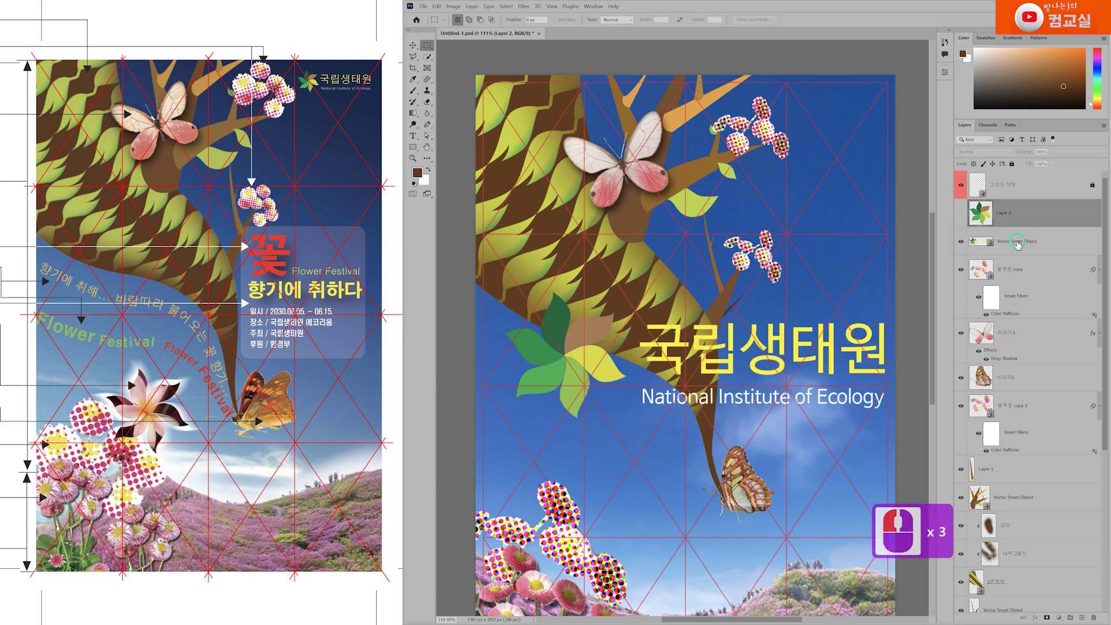
text(오브)
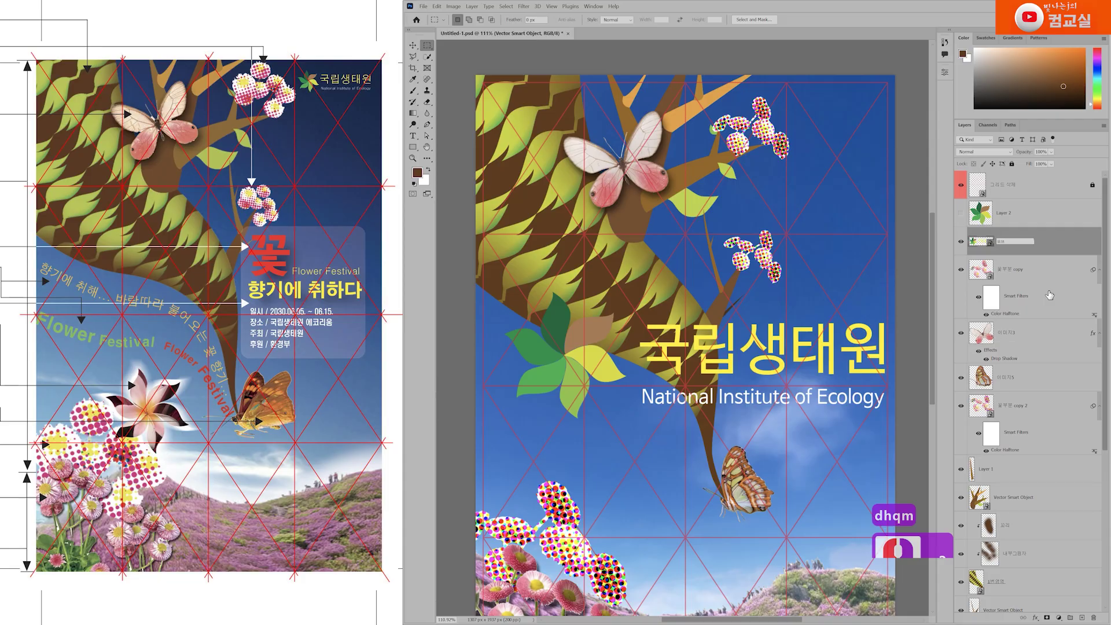
text(5)
key(Return)
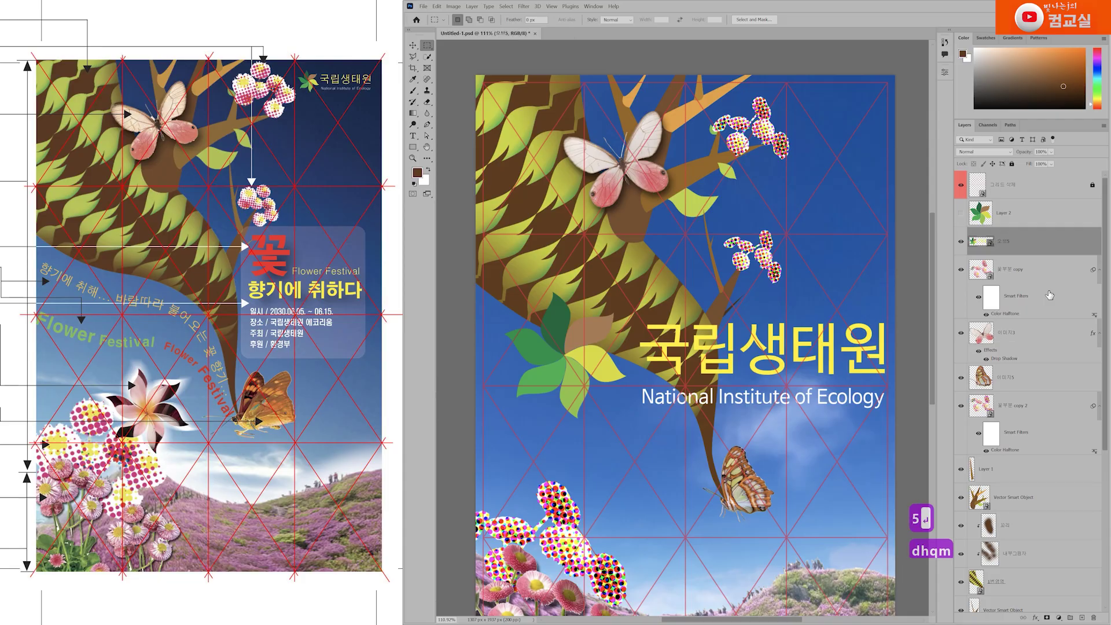
Step: Correct the name of the brown butterfly's layer to 이미지4
double_click(1010, 377)
key(BackSpace)
text(4)
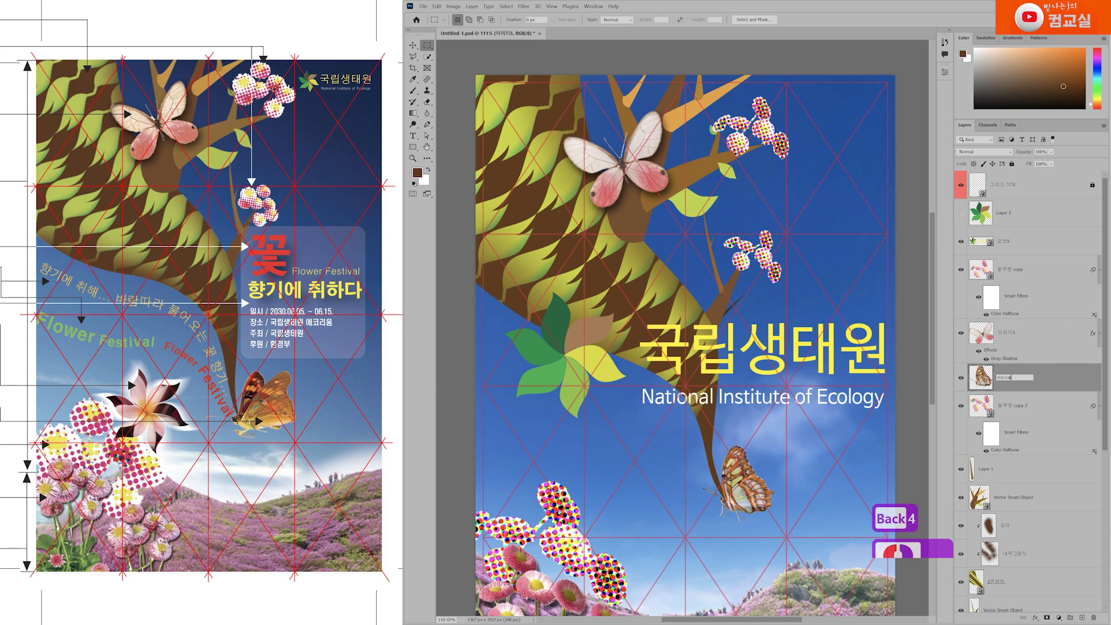
key(Return)
Step: Scale the full logo to about 17.55% and place it in the poster's upper-right corner as in the reference
click(1038, 250)
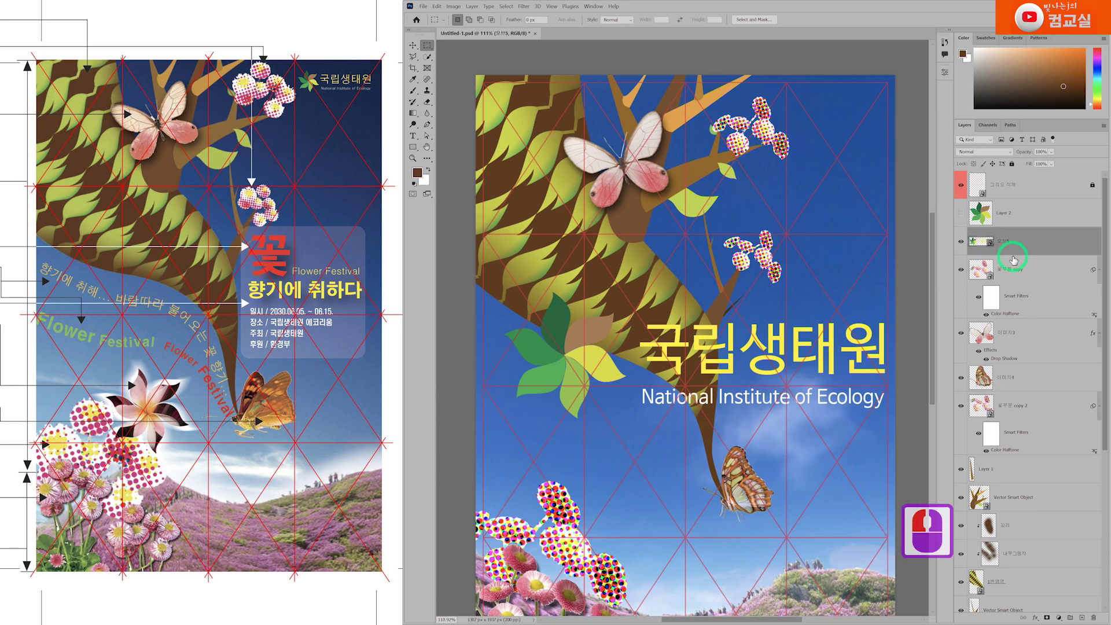
key(ctrl+t)
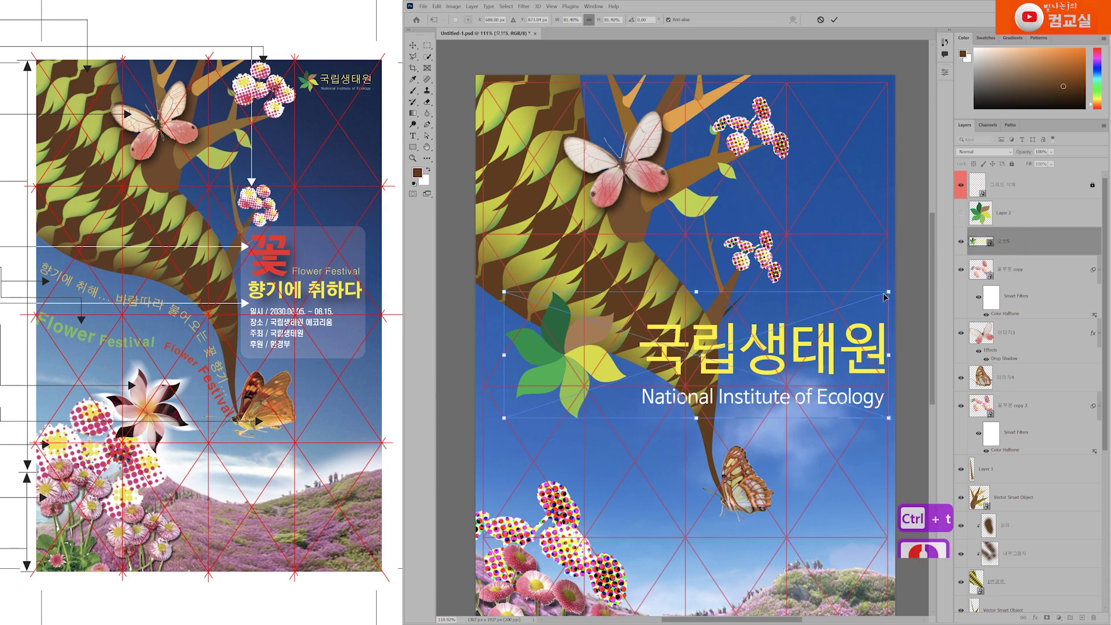
drag(888, 292, 613, 383)
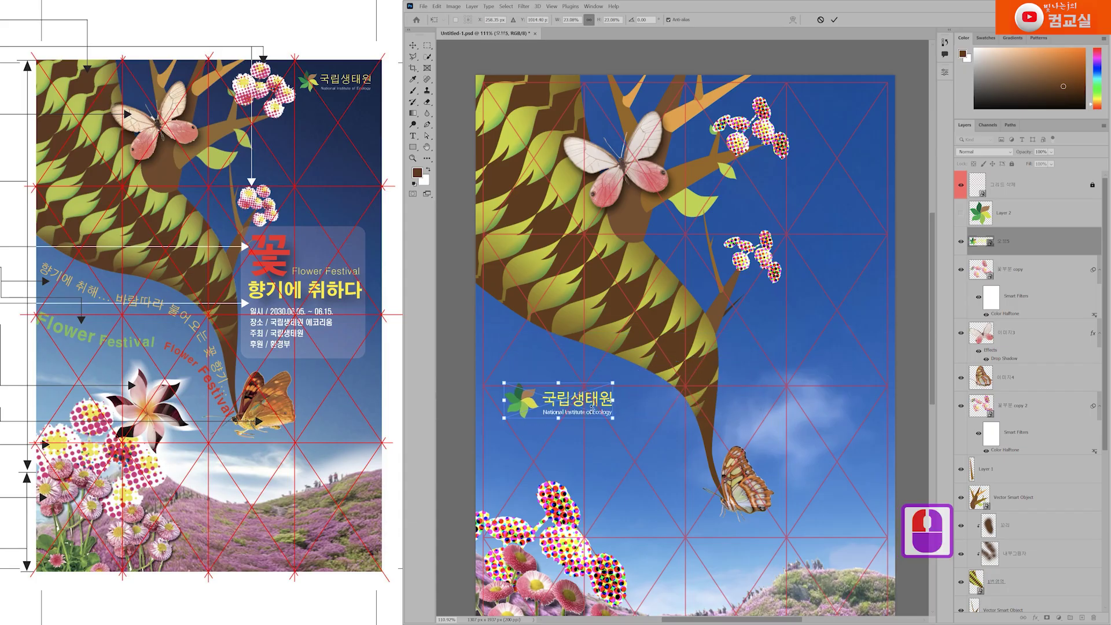
drag(525, 413, 807, 124)
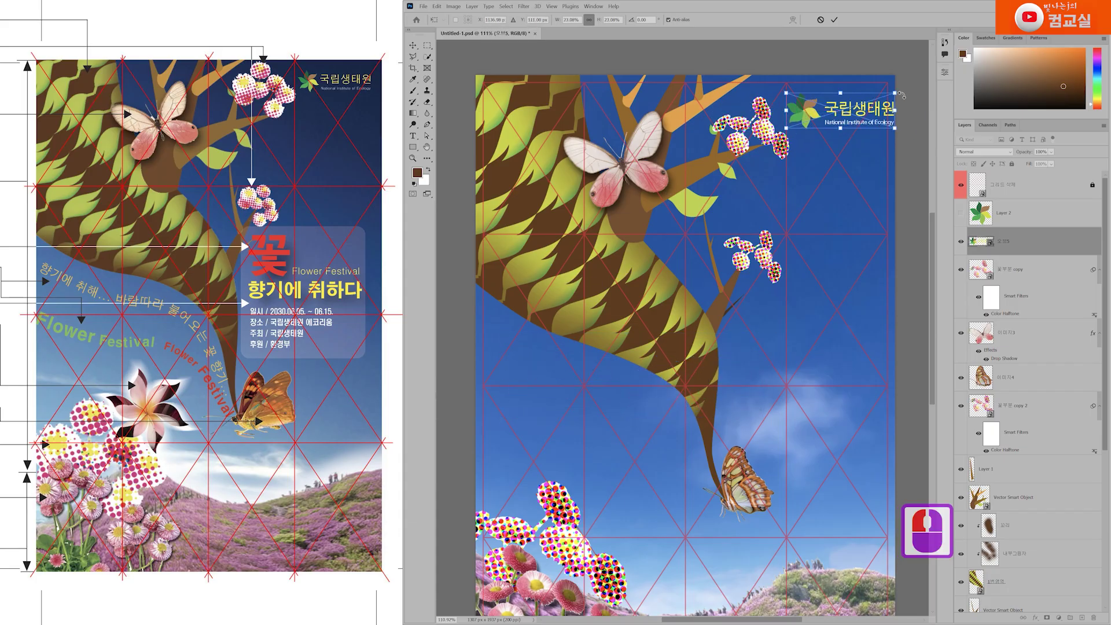
drag(895, 93, 840, 114)
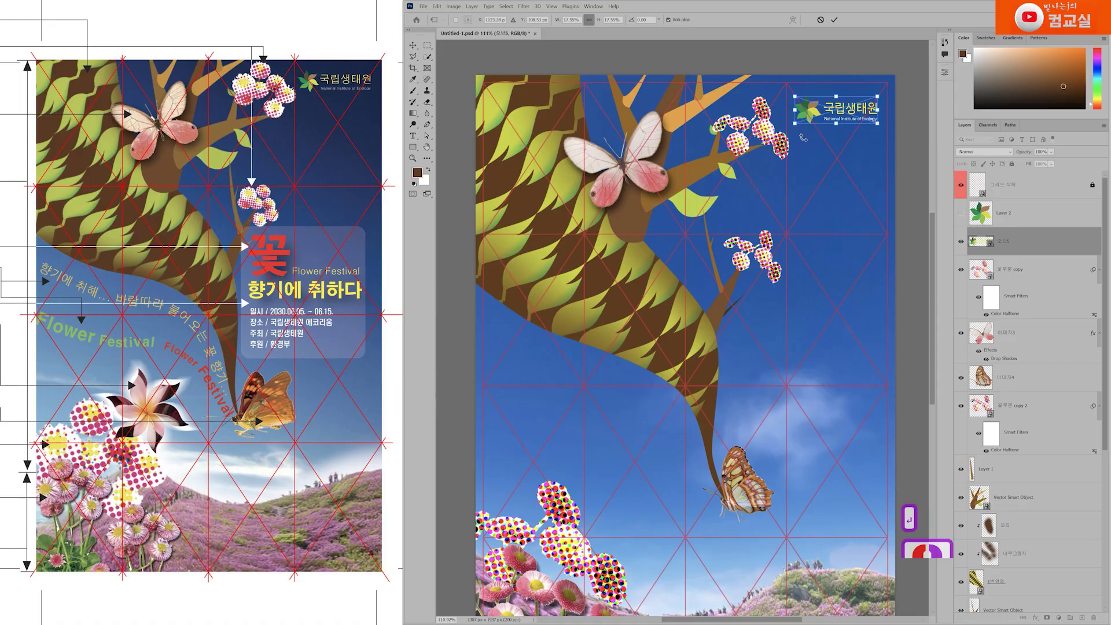
key(Return)
scroll(686, 345, down, 18)
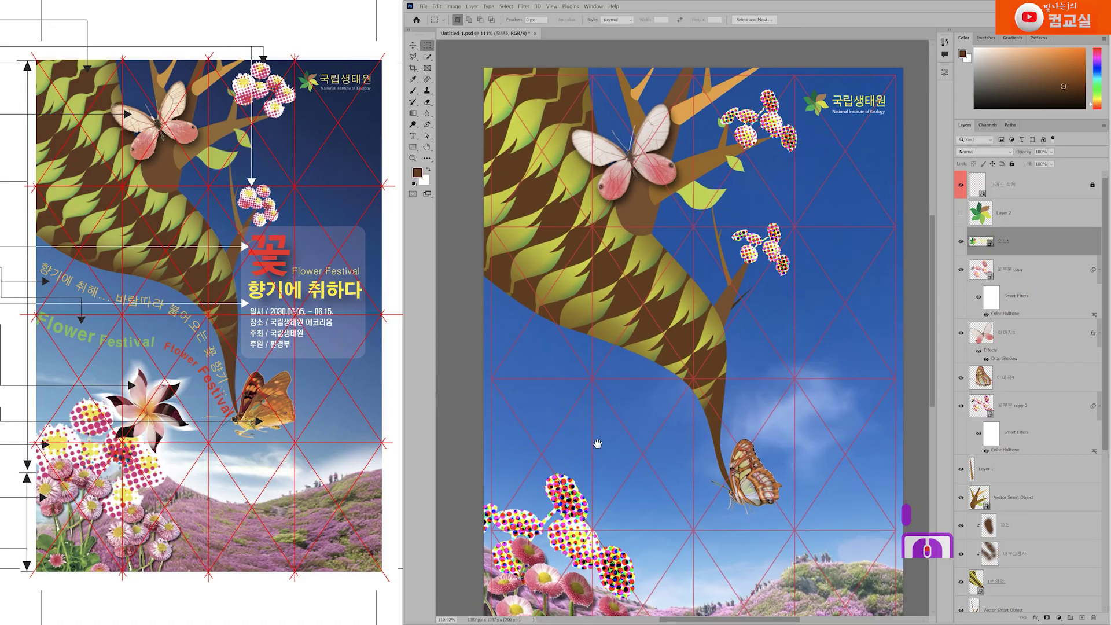
Step: Show the separate flower symbol layer and move the symbol down into the sky beside the trunk's narrow tip
click(1009, 216)
click(961, 213)
drag(596, 246, 628, 334)
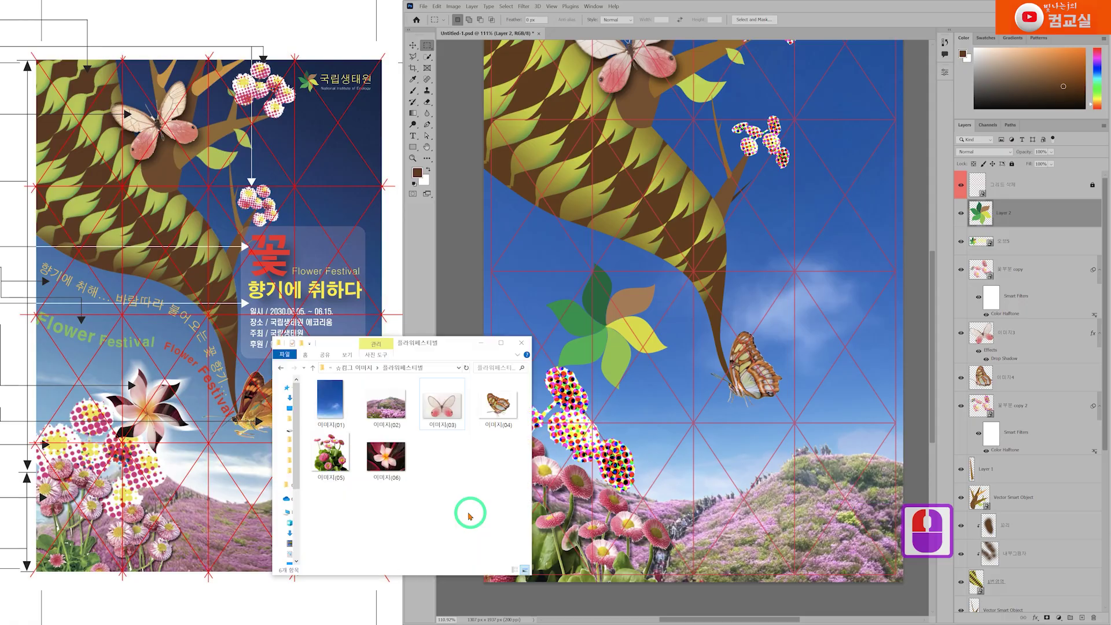
Step: Place the image 이미지(06) from the image folder into the poster at the offered size and put the folder window away
click(386, 460)
drag(382, 463, 674, 384)
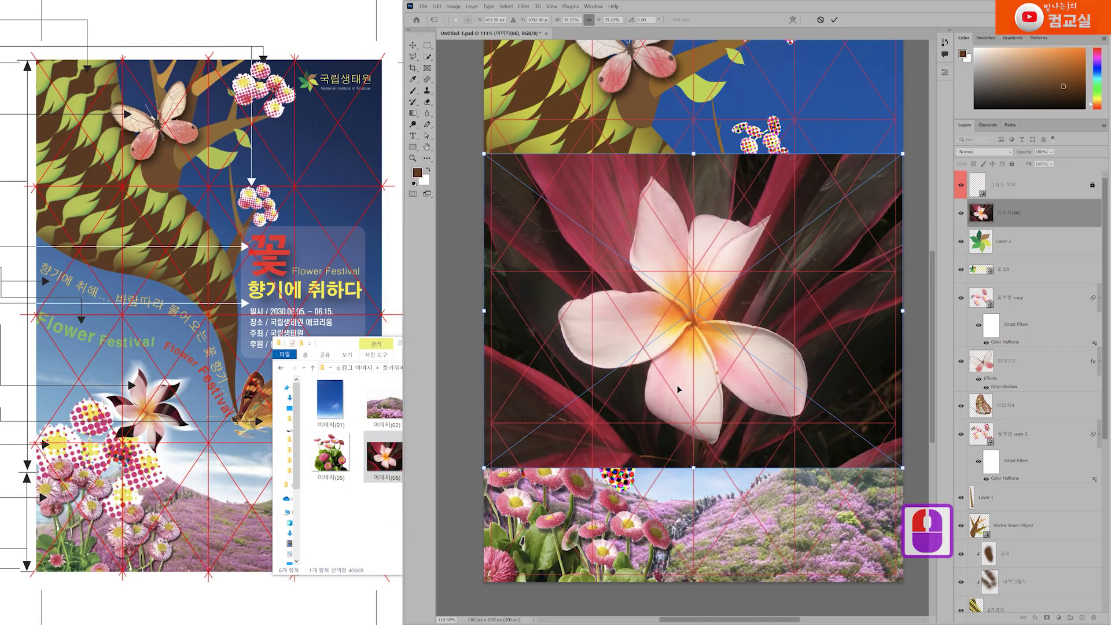
key(Return)
click(371, 523)
click(482, 357)
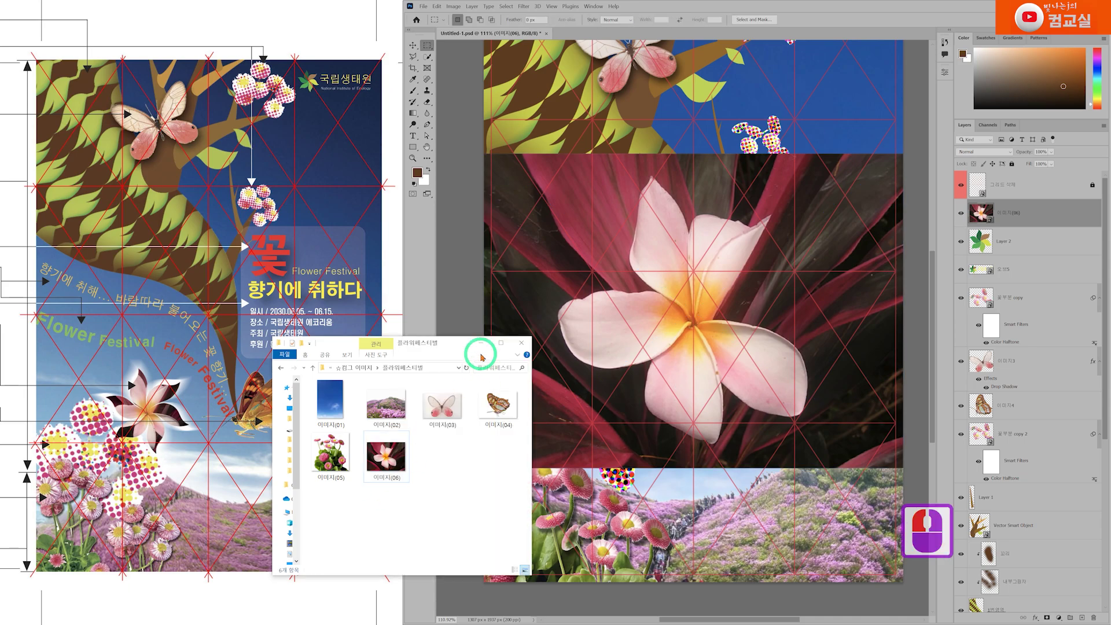
Step: Put the image folder window away and rename the separate flower symbol's layer to 심벌마크
click(481, 343)
drag(60, 514, 230, 445)
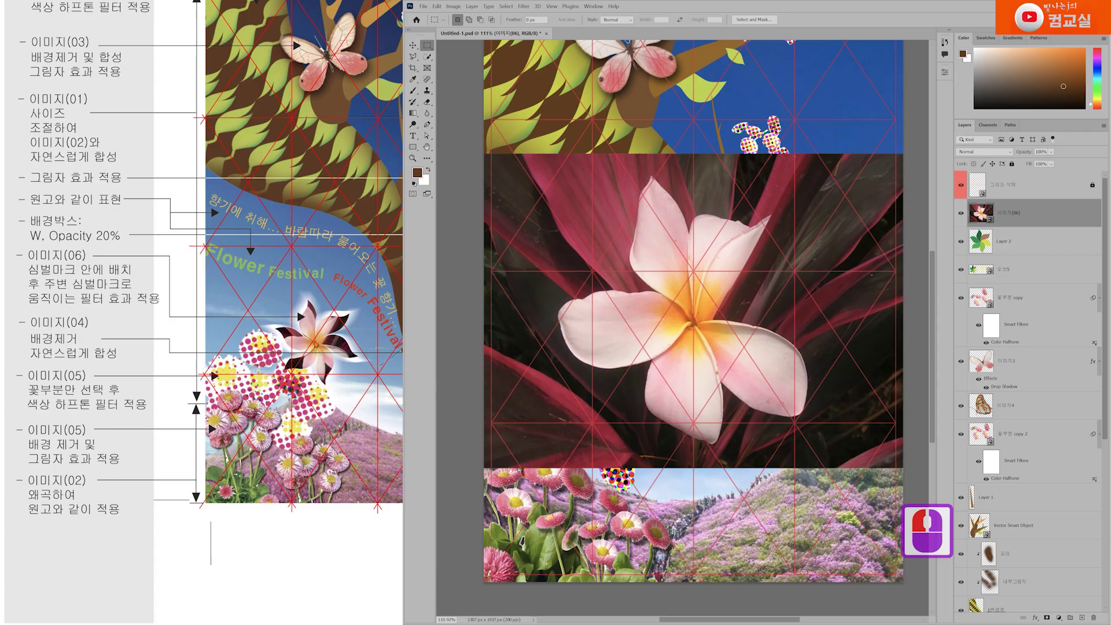
double_click(1038, 249)
double_click(1009, 242)
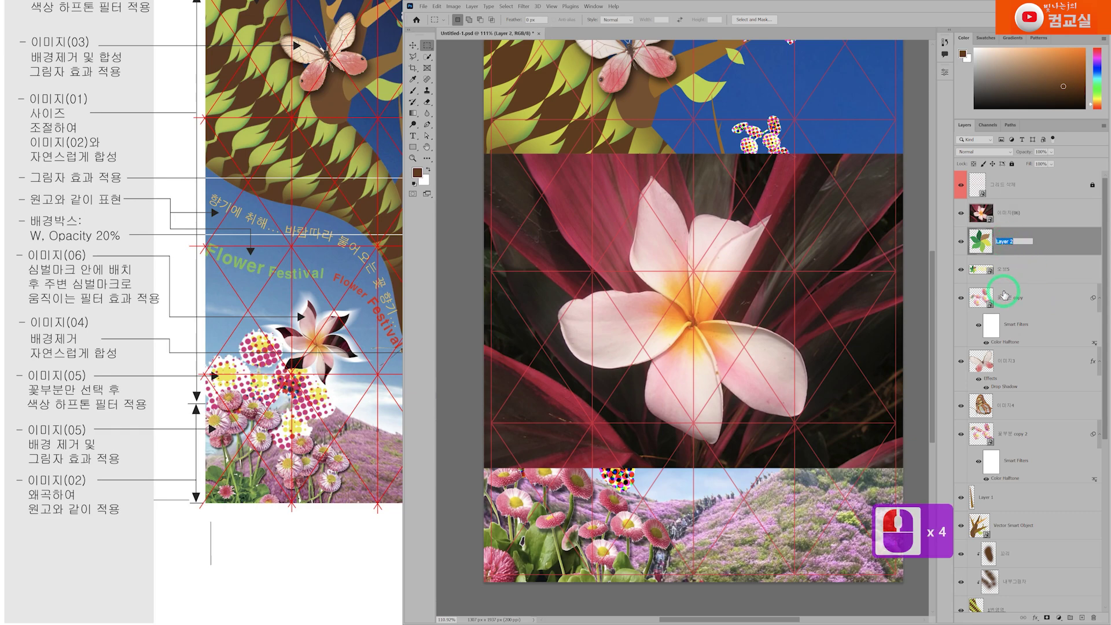
text(심벌ㅋ)
key(BackSpace)
text(마크)
key(Return)
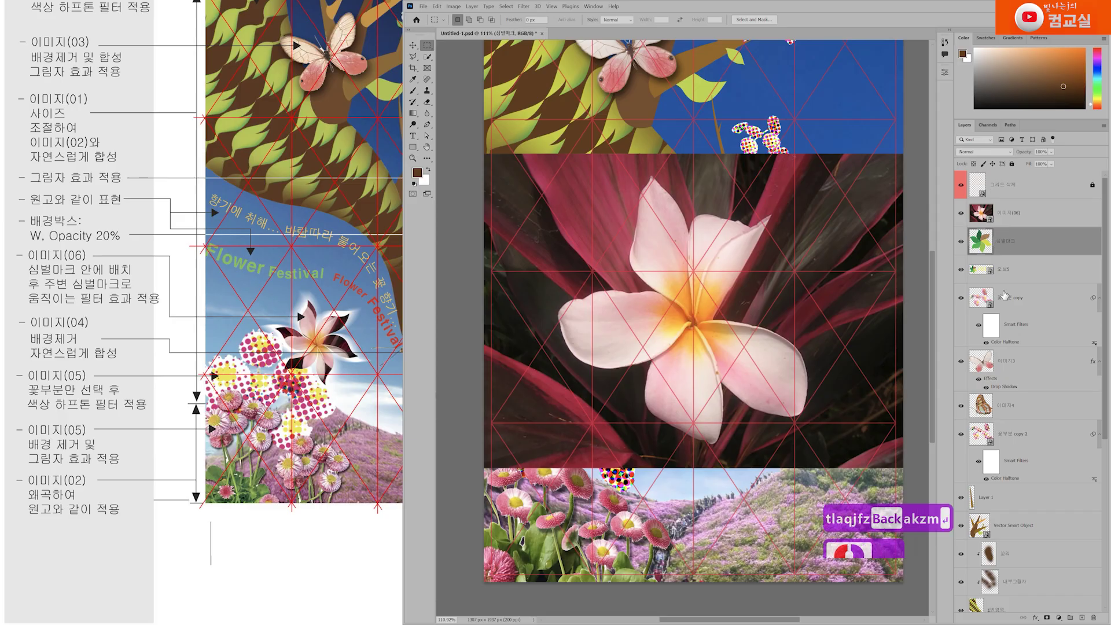
Step: Clip the flower photo 이미지(06) to the 심벌마크 layer directly beneath it
click(962, 243)
click(962, 243)
click(1040, 250)
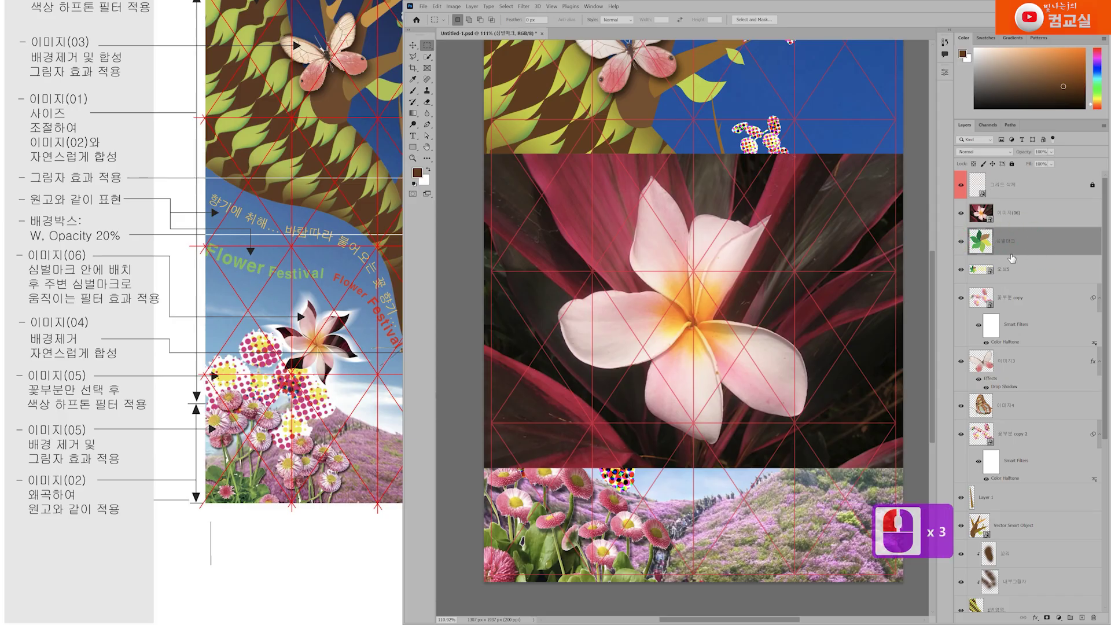
click(1022, 213)
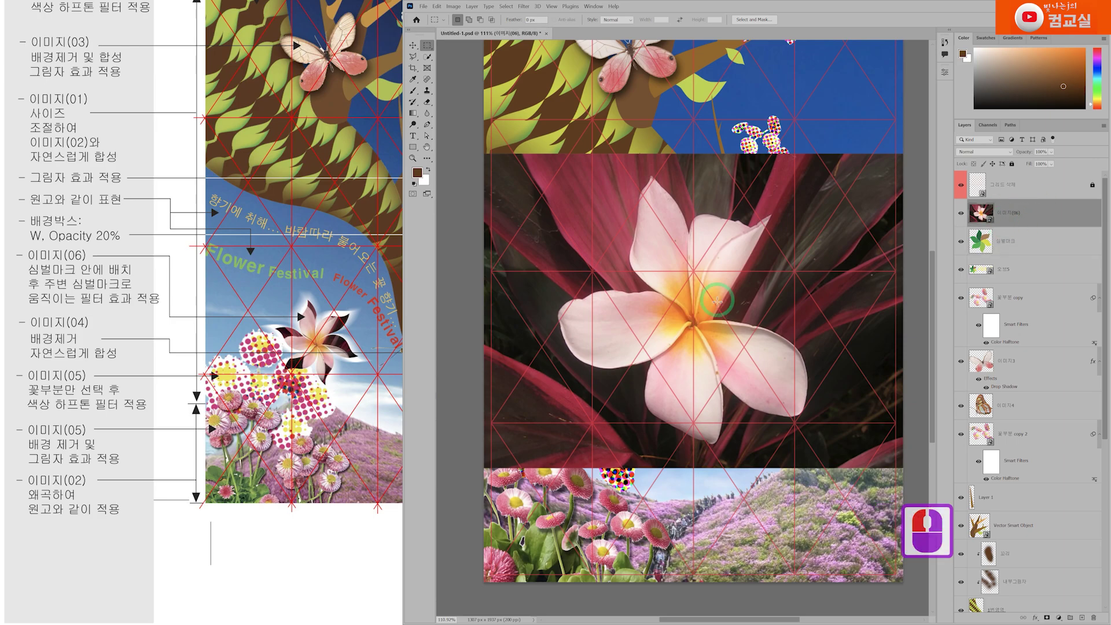
alt+click(1021, 224)
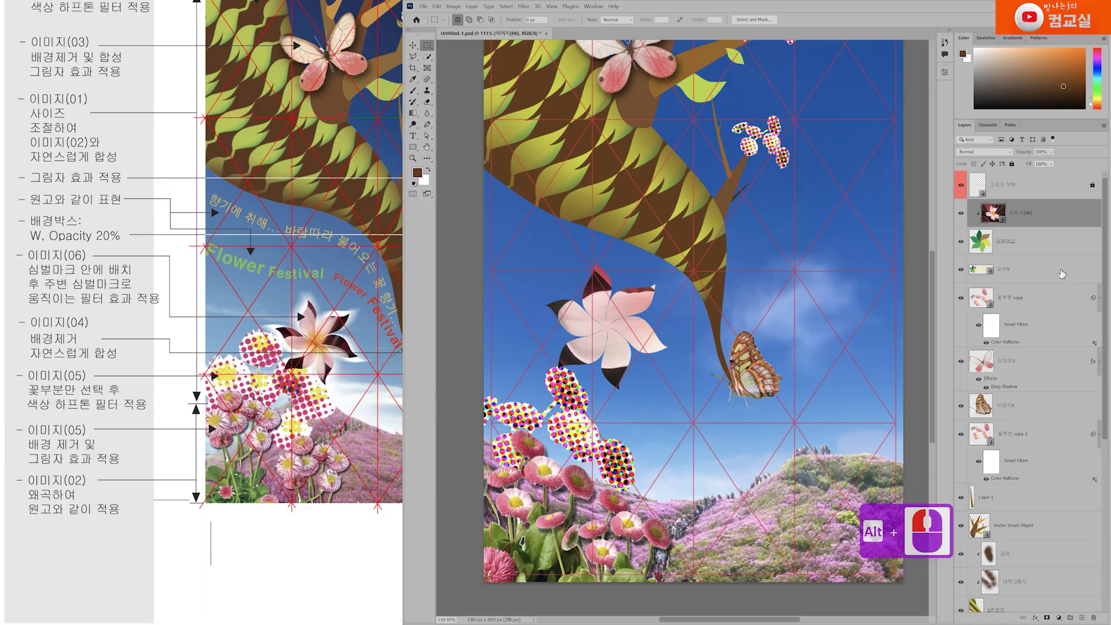
Step: Duplicate the 심벌마크 layer, then hide the original symbol layer and the clipped flower photo
click(1036, 245)
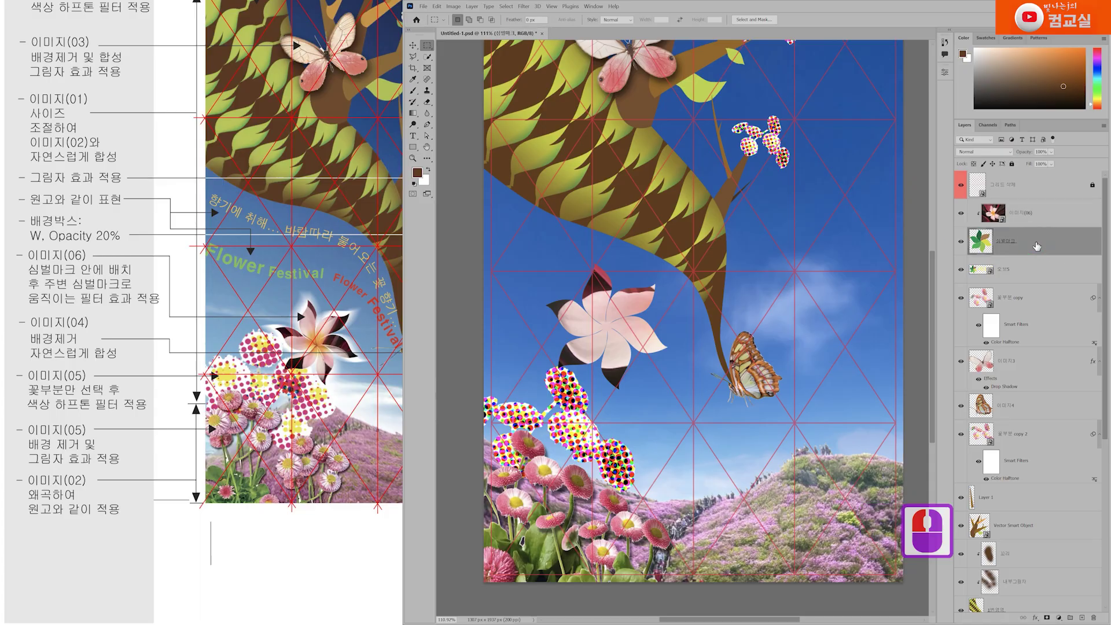
key(ctrl+j)
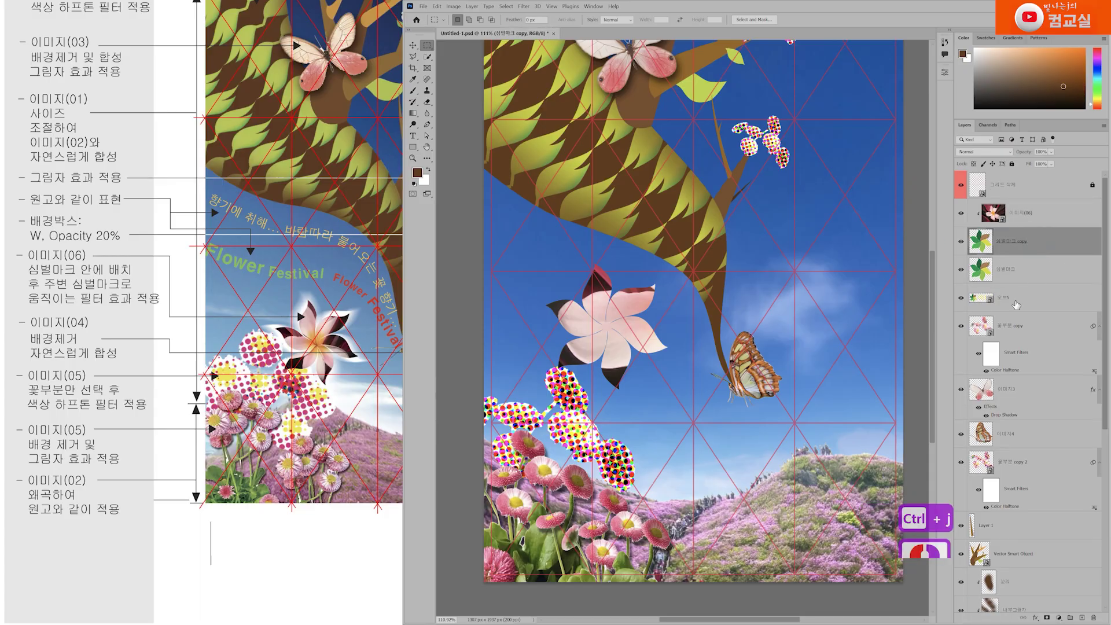
click(1031, 269)
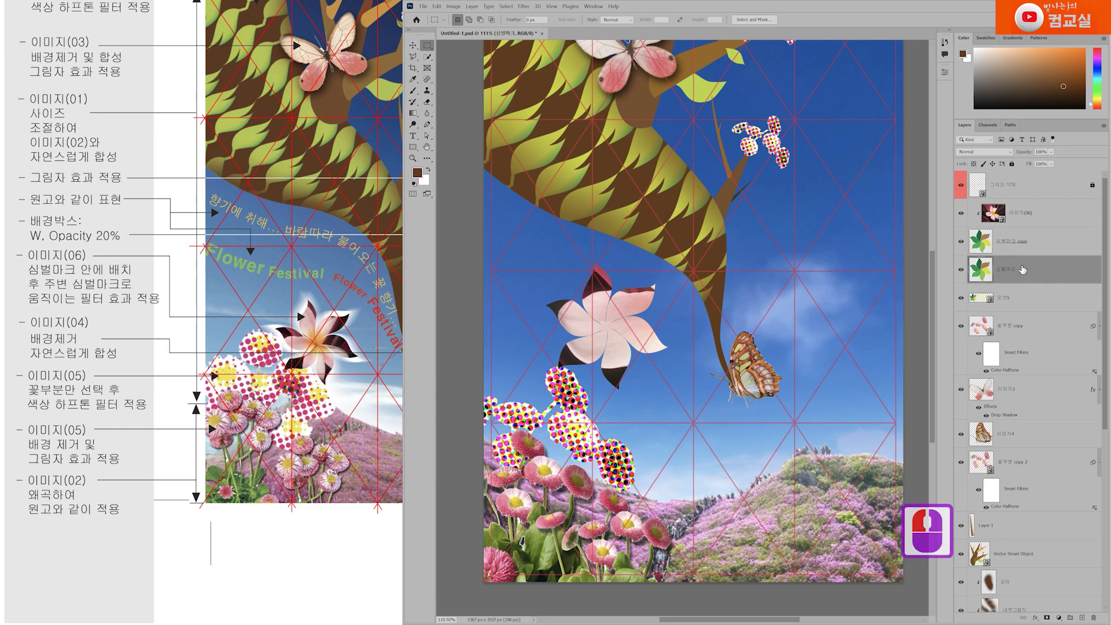
click(961, 269)
click(1048, 243)
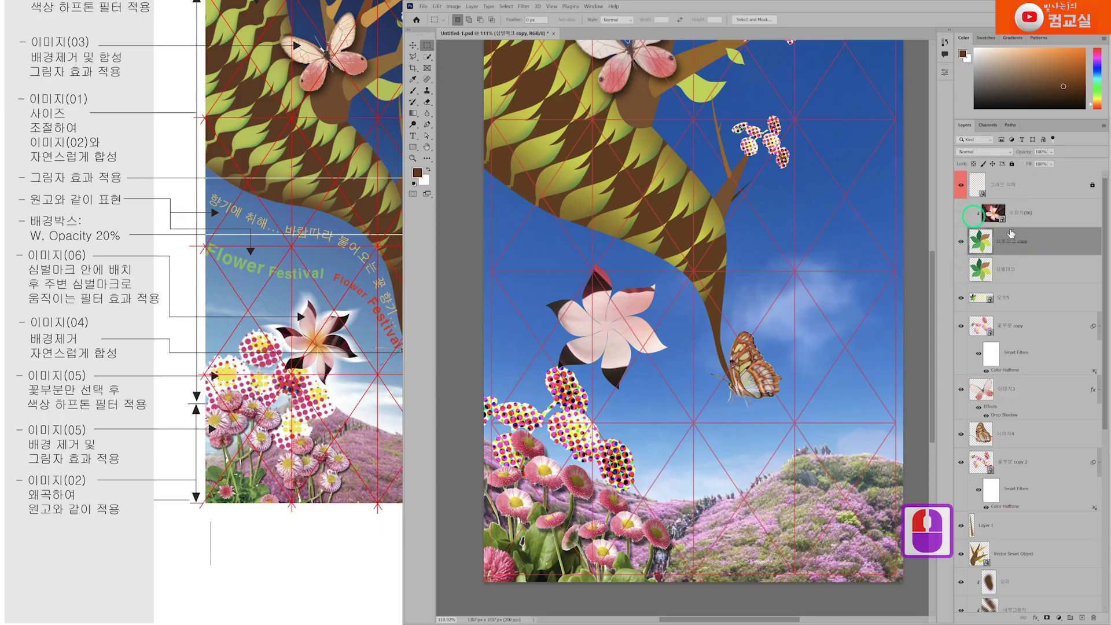
click(962, 213)
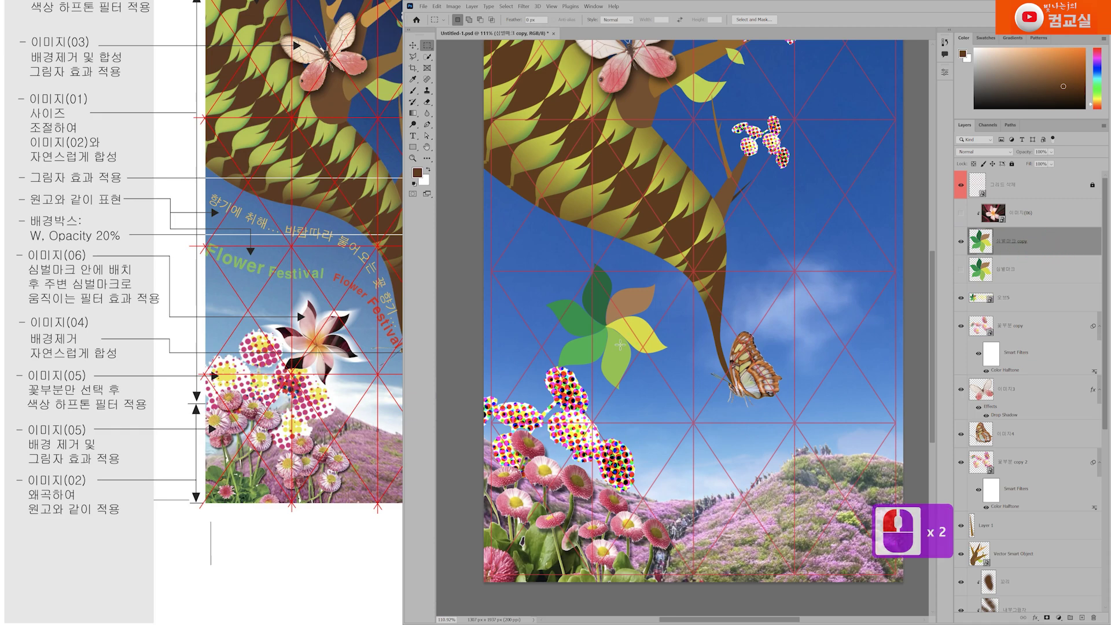
Step: Scale the symbol copy to about 76% and place it beside the upper end of the lower halftone flowers
key(v)
click(560, 216)
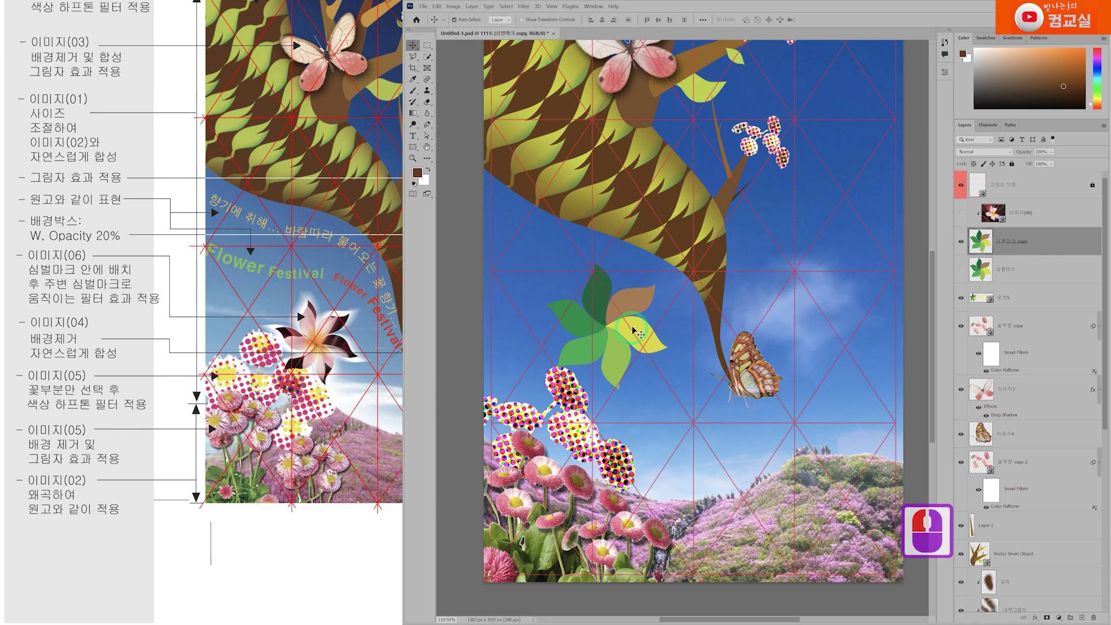
drag(621, 330, 643, 364)
key(ctrl+t)
drag(693, 300, 665, 335)
drag(634, 377, 636, 386)
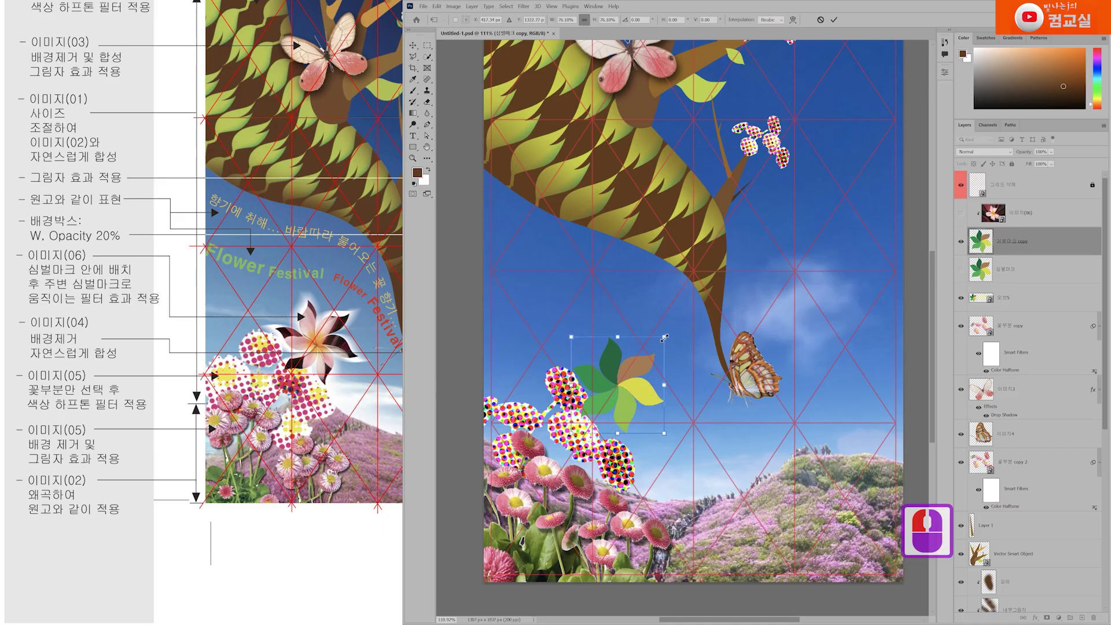
key(Return)
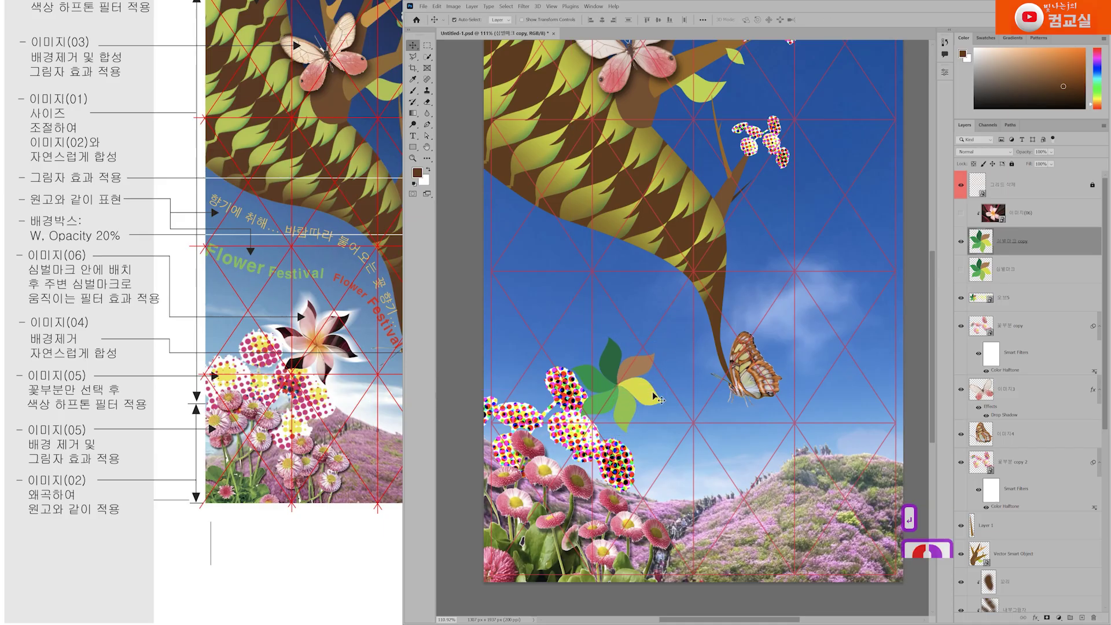
Step: Show the flower photo 이미지(06) again, scale it to about 14% and align the blossom's centre with the symbol copy
click(1041, 215)
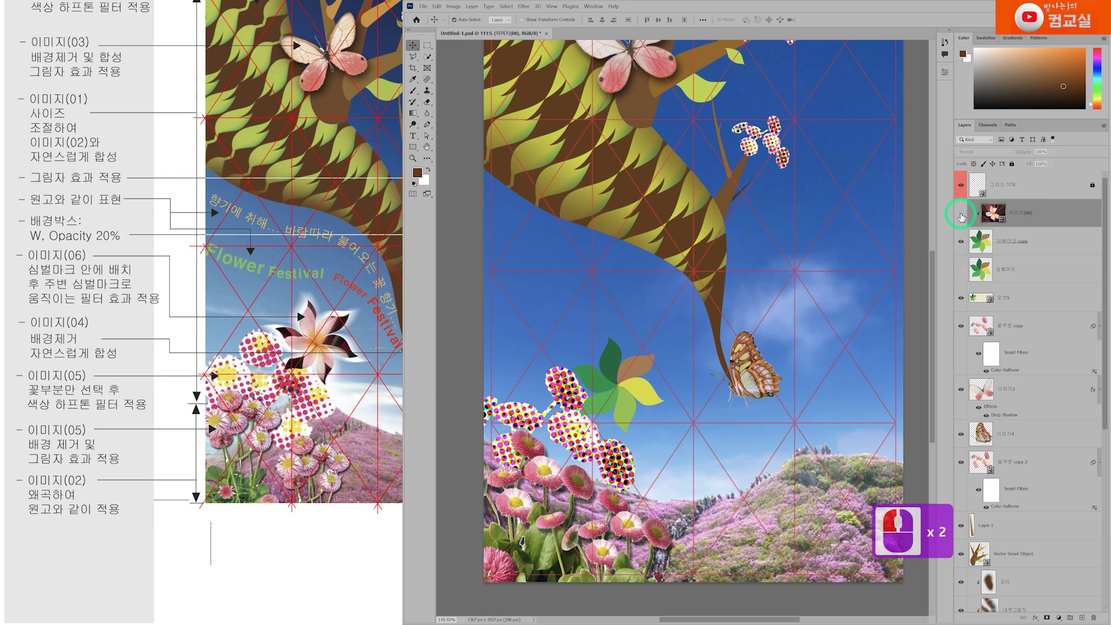
click(961, 213)
key(ctrl+t)
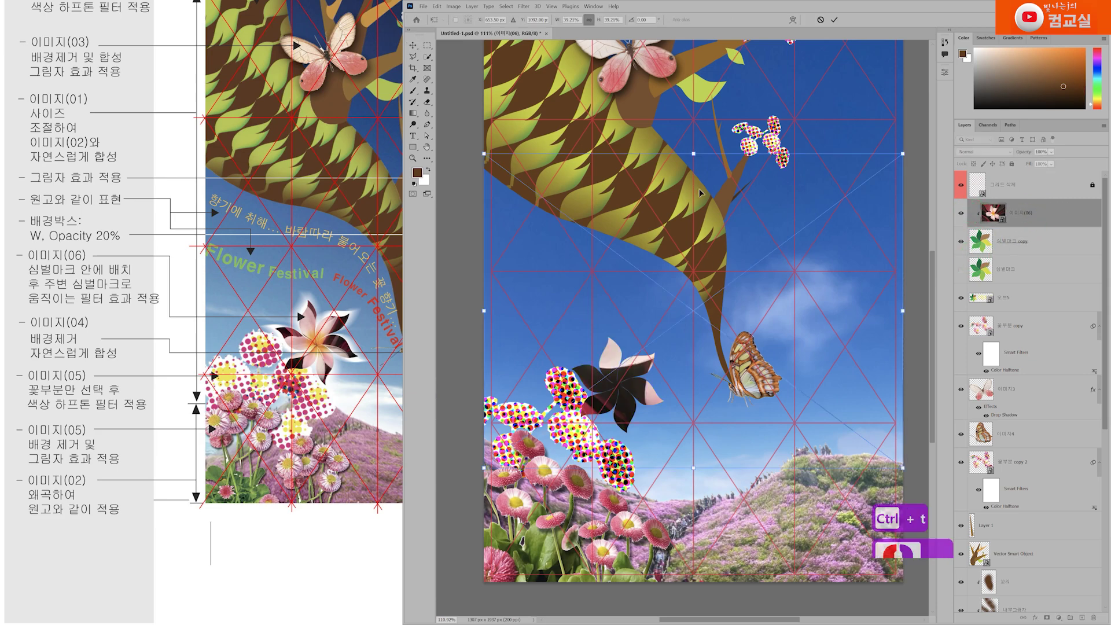
drag(693, 289, 688, 337)
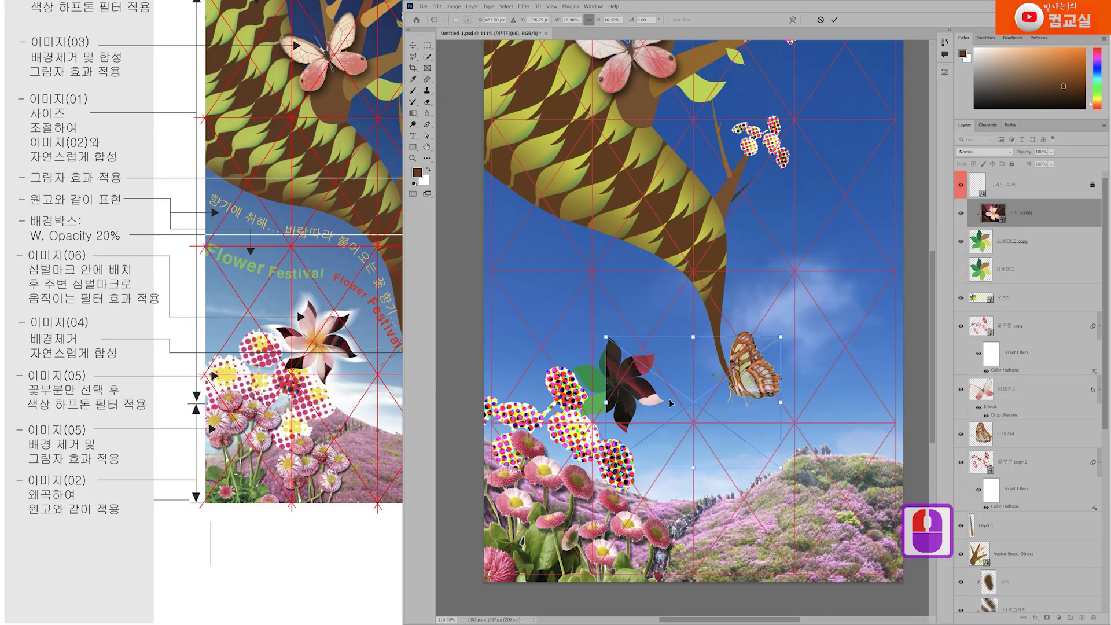
drag(655, 404, 576, 393)
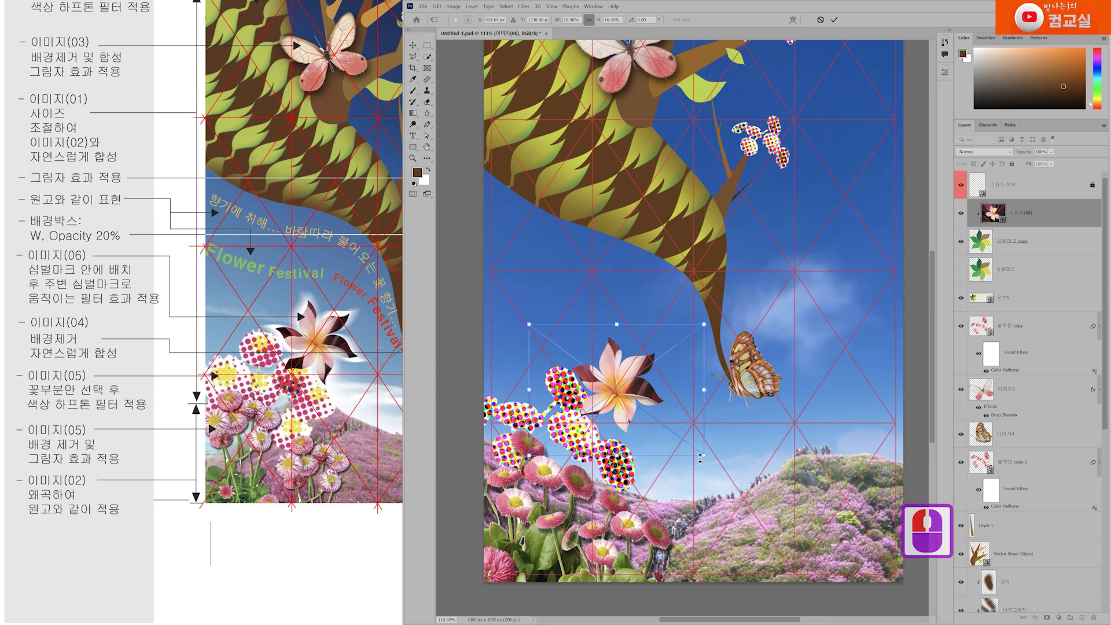
drag(704, 456, 692, 449)
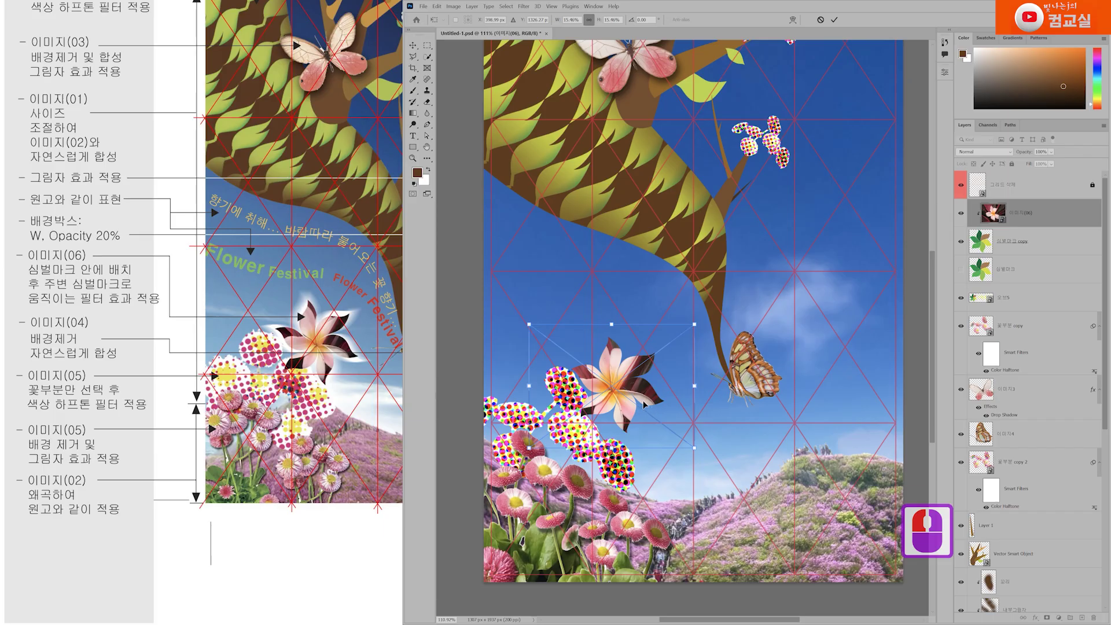
drag(644, 401, 647, 401)
drag(530, 387, 542, 390)
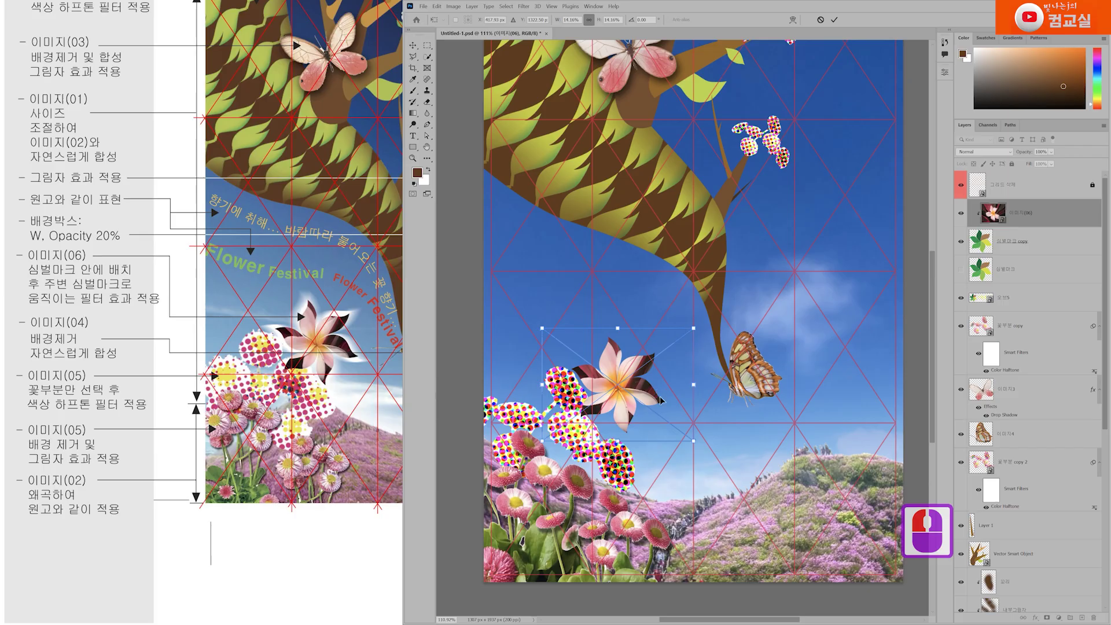
key(Return)
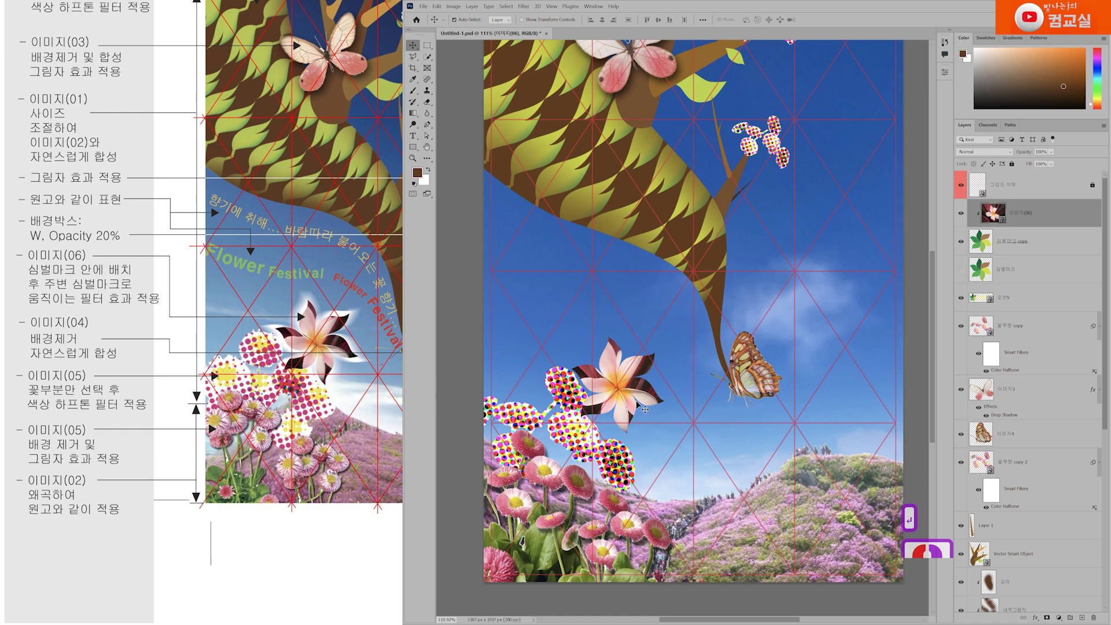
Step: Show the original 심벌마크 layer and move its symbol down behind the flower-filled copy
click(1044, 237)
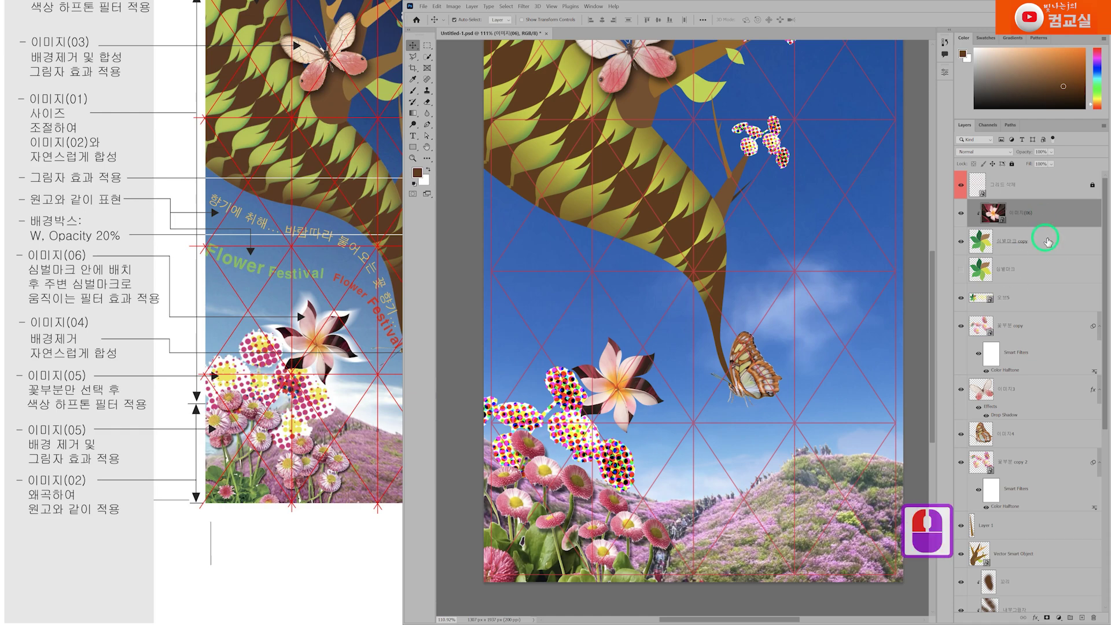
click(1048, 219)
click(1048, 226)
click(1043, 275)
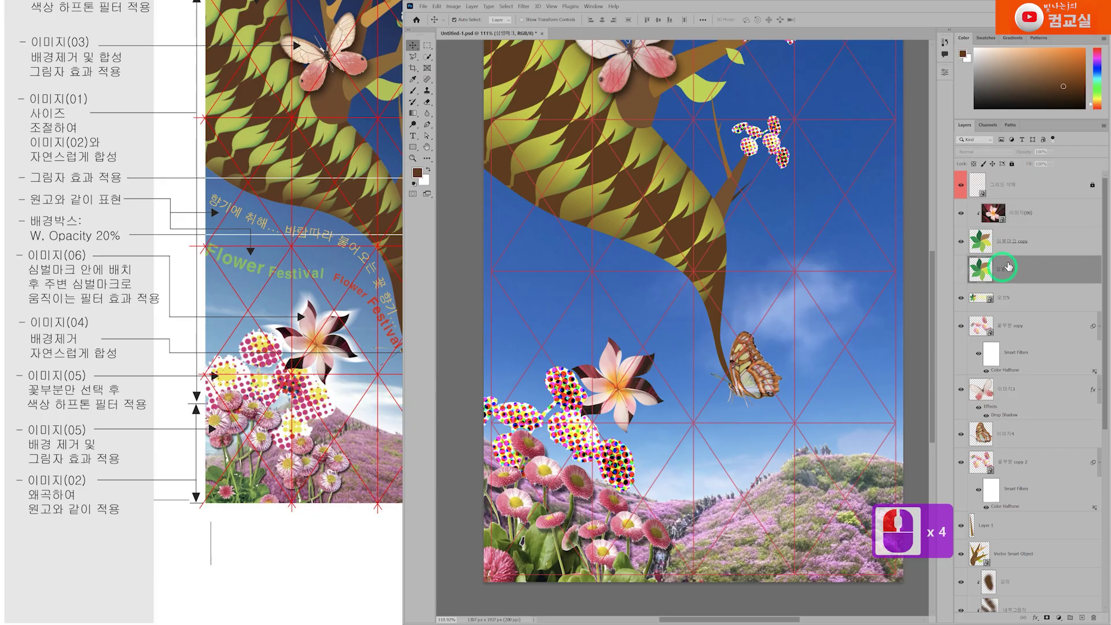
click(961, 270)
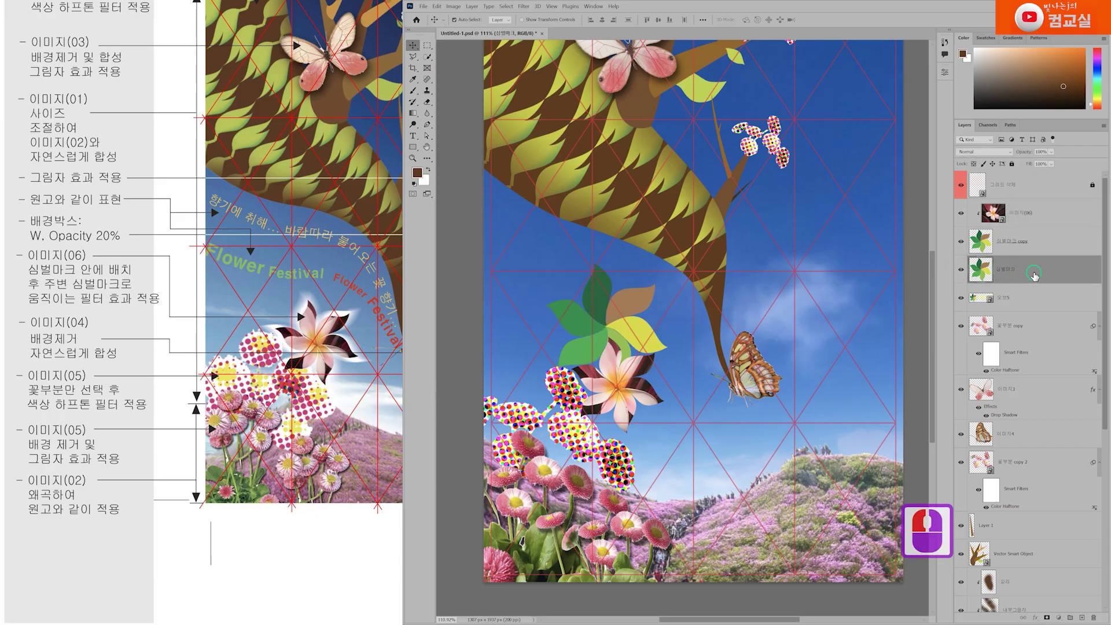
click(1006, 279)
click(1032, 274)
drag(631, 312, 642, 360)
Step: Scale the original symbol to about 87% and position it to form an even rim around the flower-filled copy
key(ctrl+t)
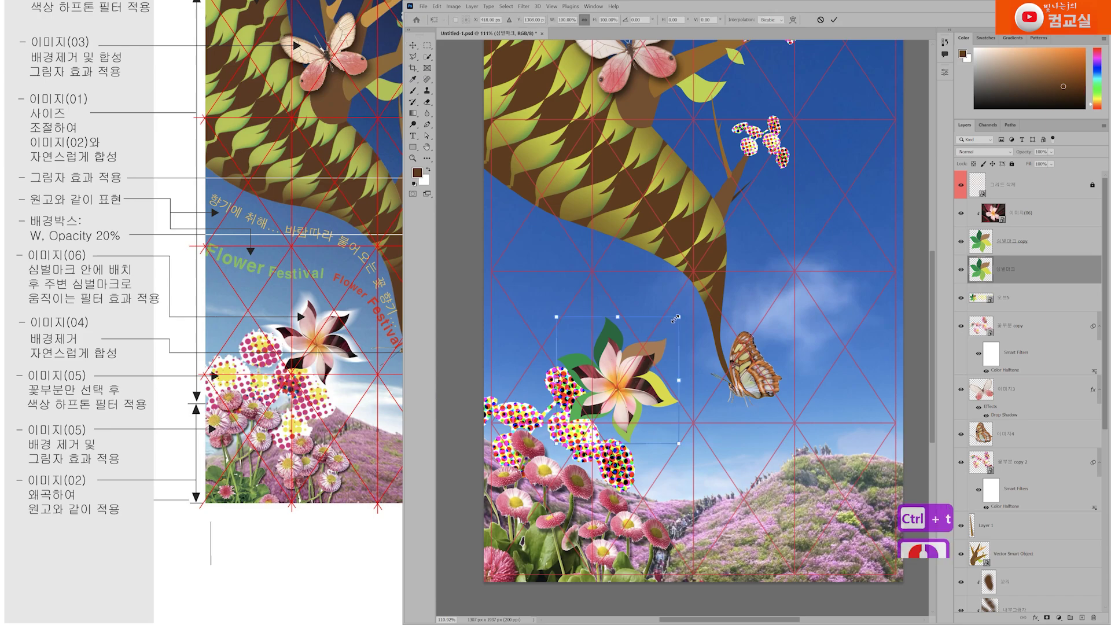
drag(680, 319, 669, 323)
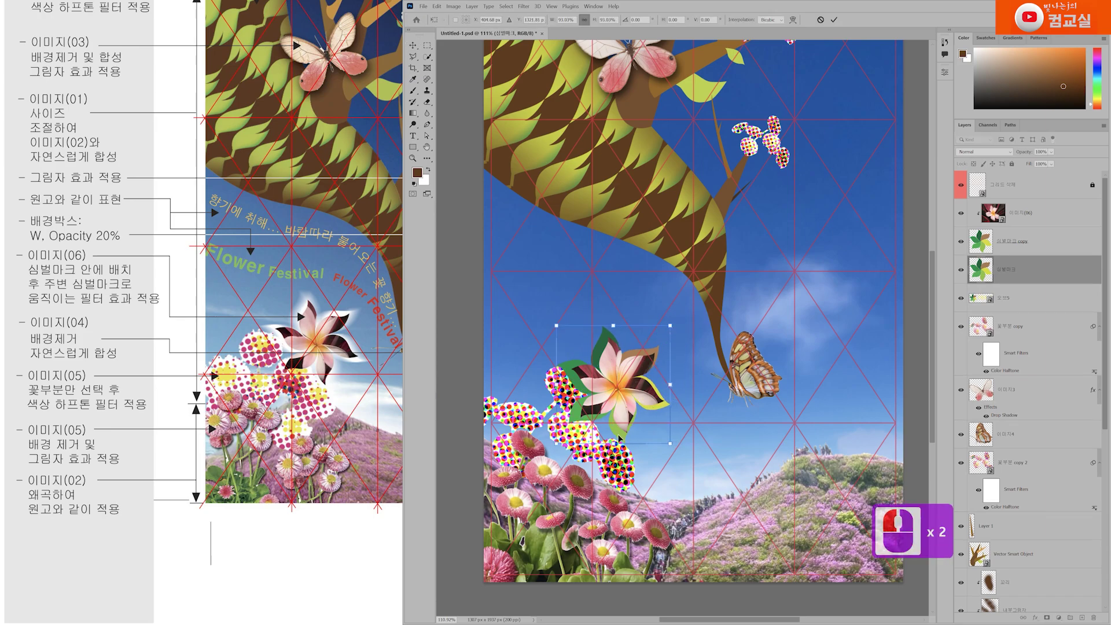
scroll(637, 418, up, 2)
scroll(637, 418, up, 4)
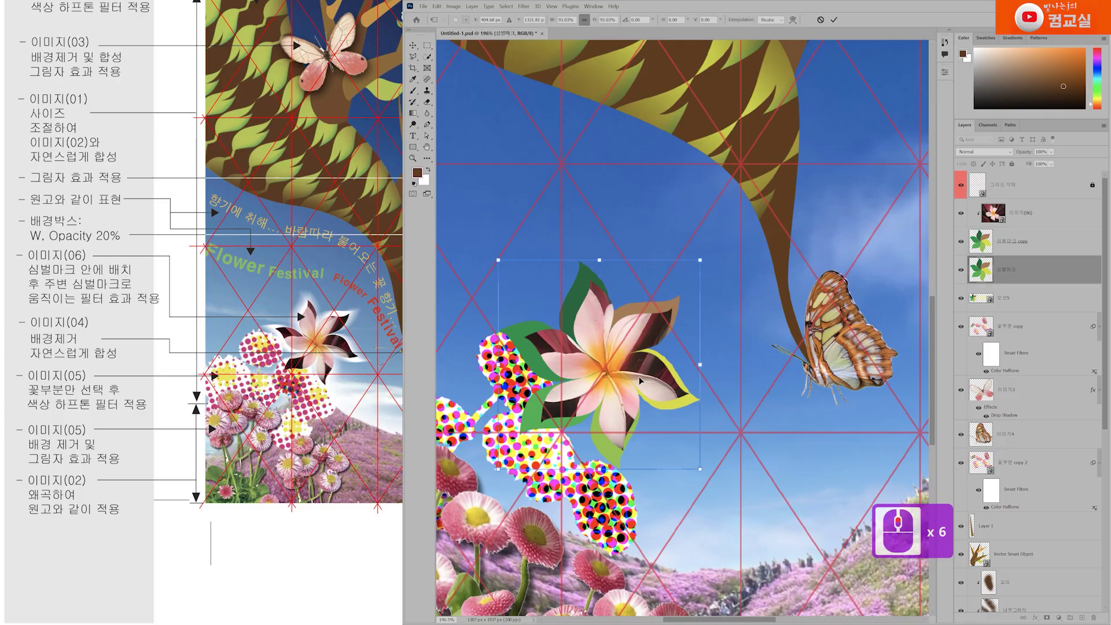
drag(613, 456, 619, 456)
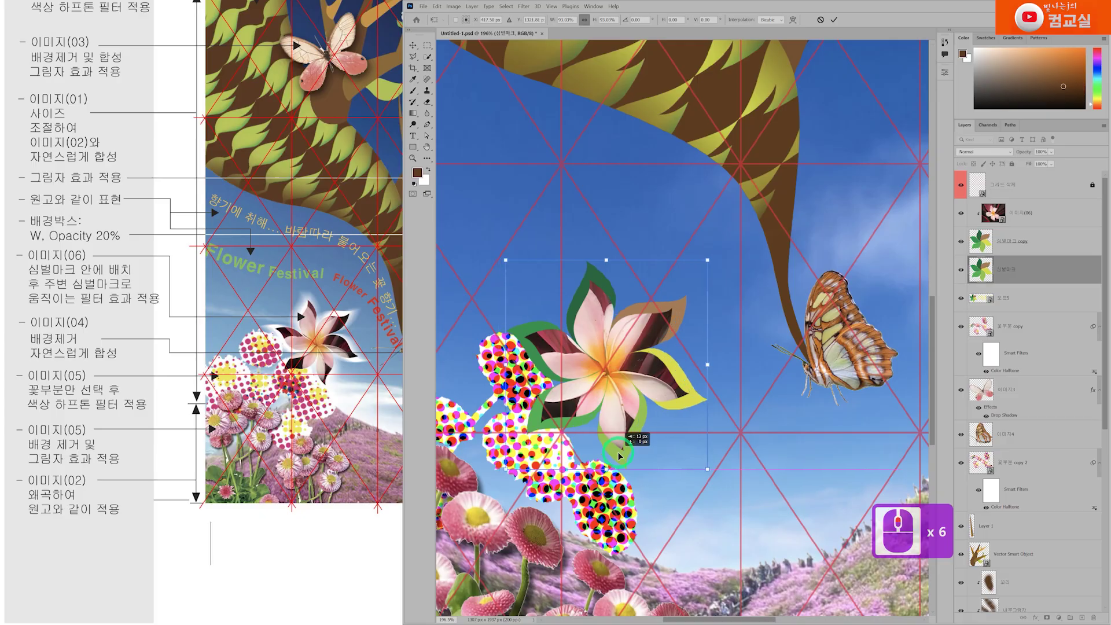
drag(707, 257, 702, 266)
drag(614, 458, 618, 457)
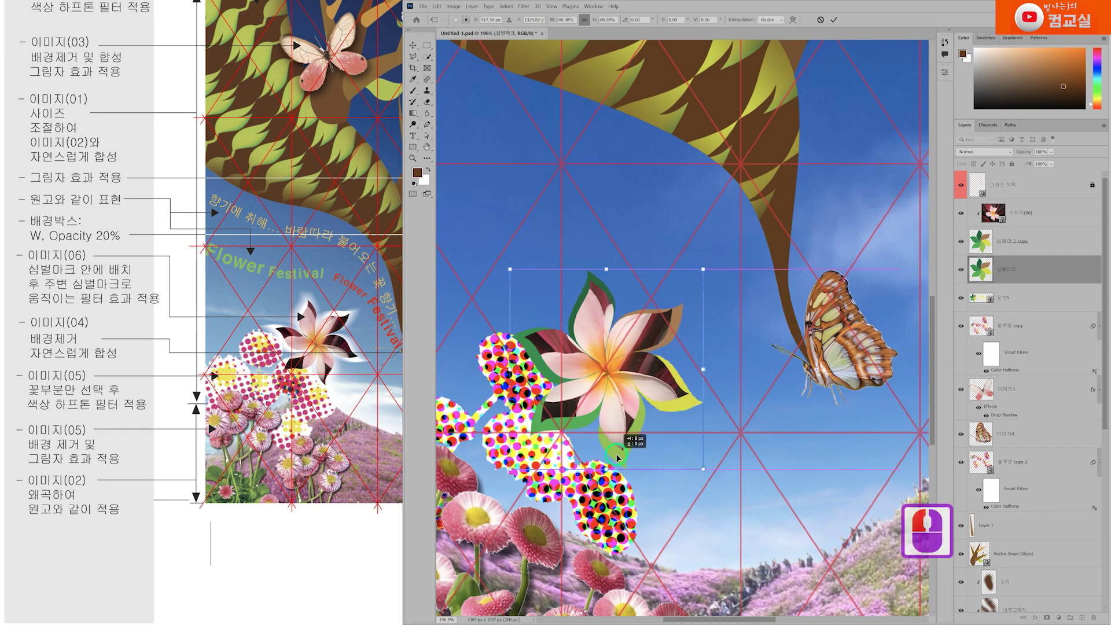
drag(703, 269, 700, 273)
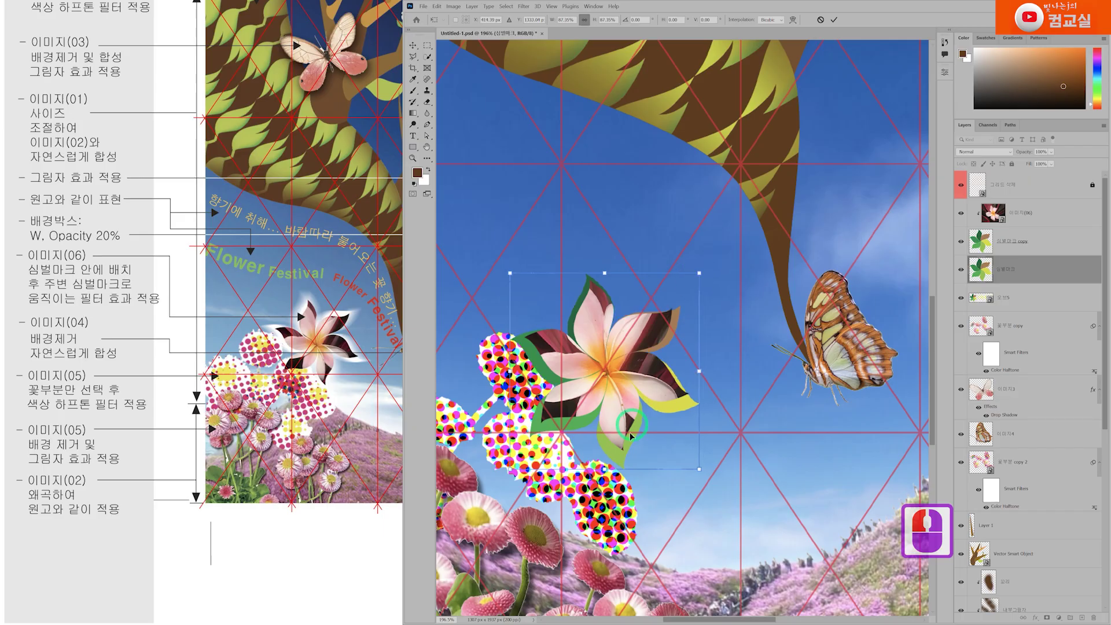
drag(618, 456, 621, 449)
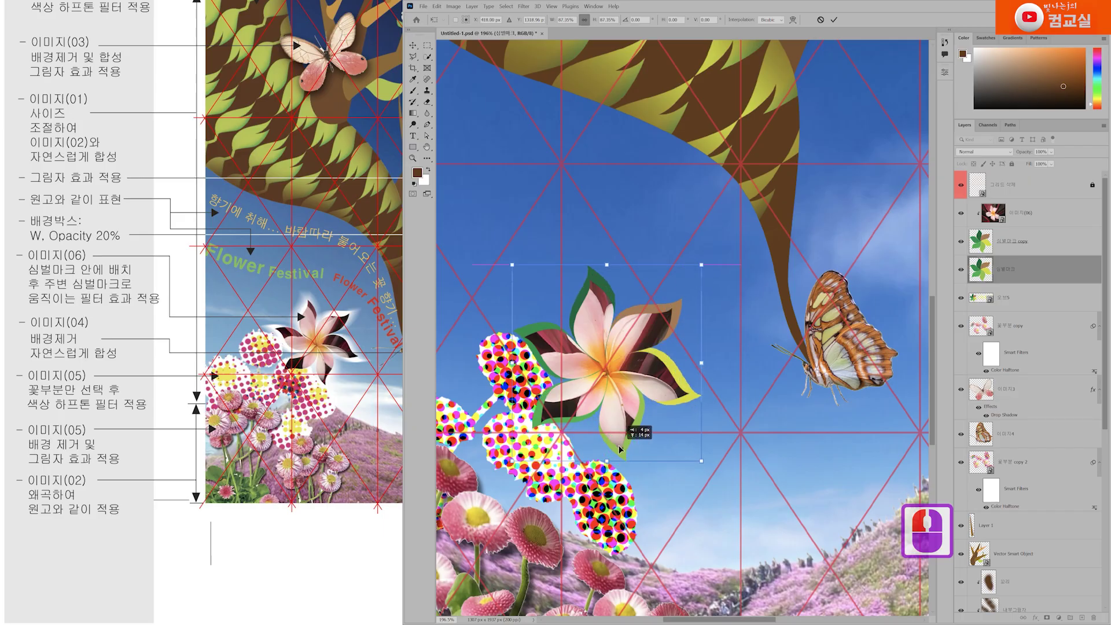
drag(620, 448, 620, 449)
key(Return)
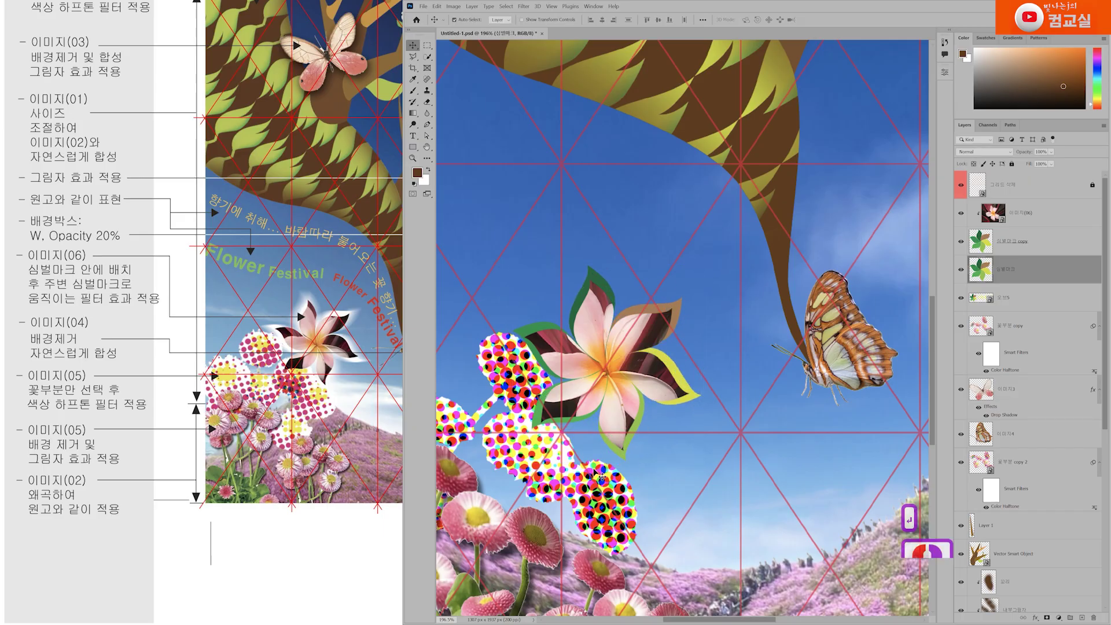
Step: Apply a white Color Overlay in Normal mode at 100% opacity to the original 심벌마크 layer behind the flower-filled copy
scroll(287, 360, up, 2)
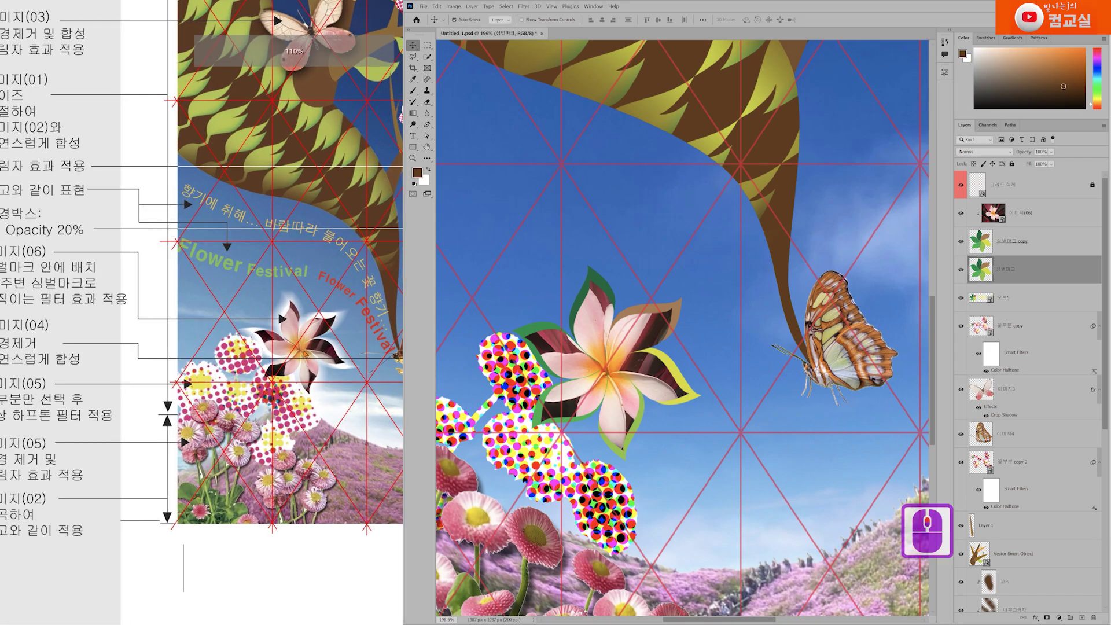
drag(288, 360, 284, 361)
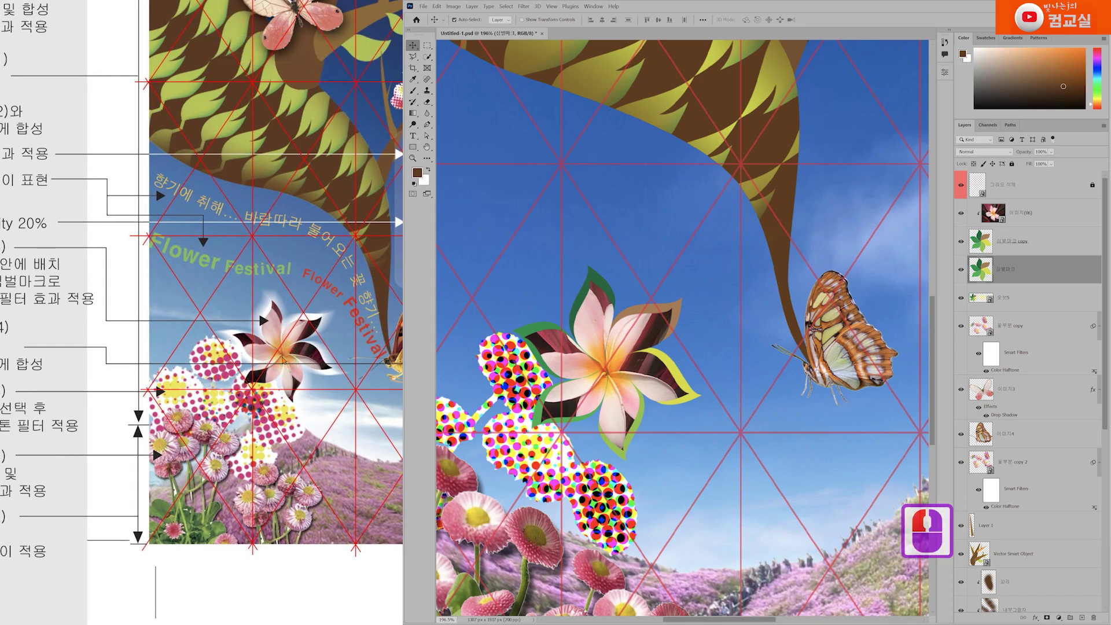
click(1055, 280)
double_click(1059, 279)
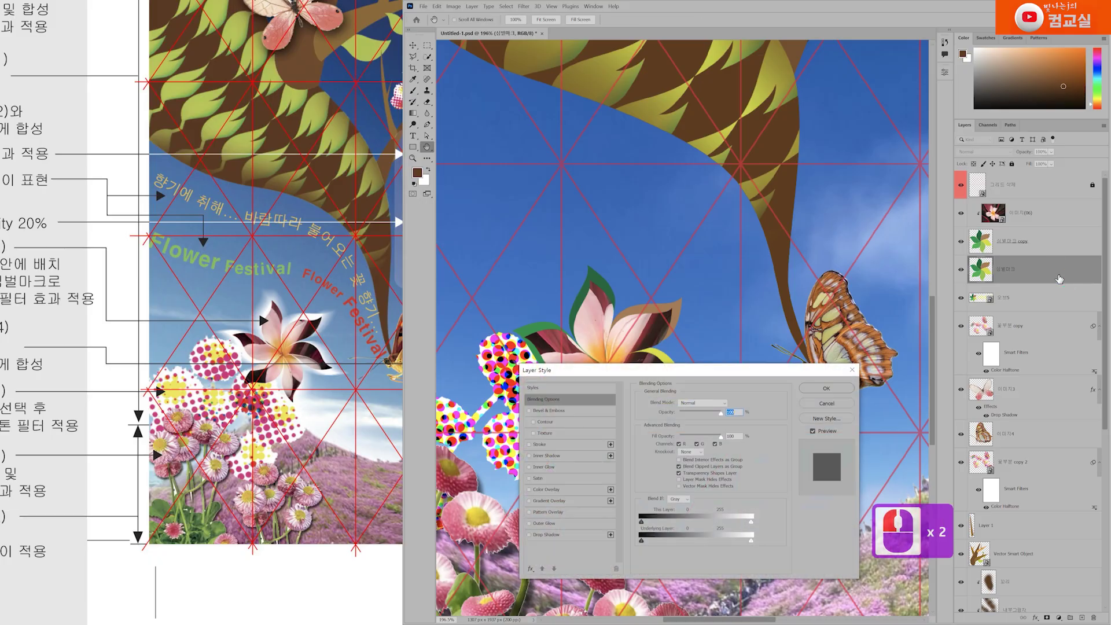
drag(694, 370, 689, 237)
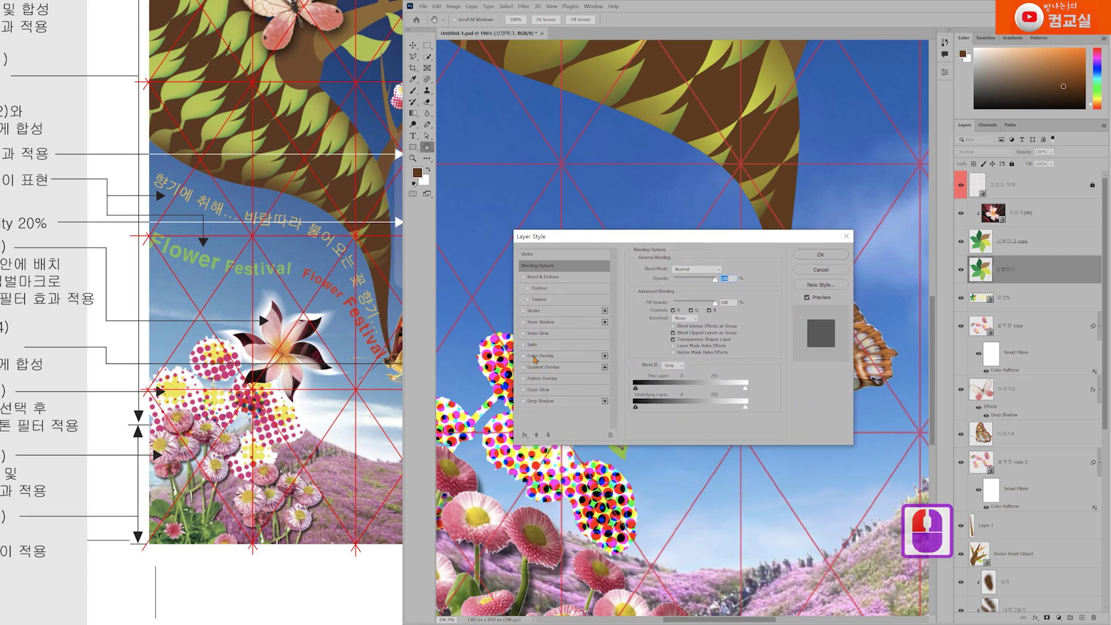
click(528, 356)
drag(680, 245, 863, 281)
click(907, 308)
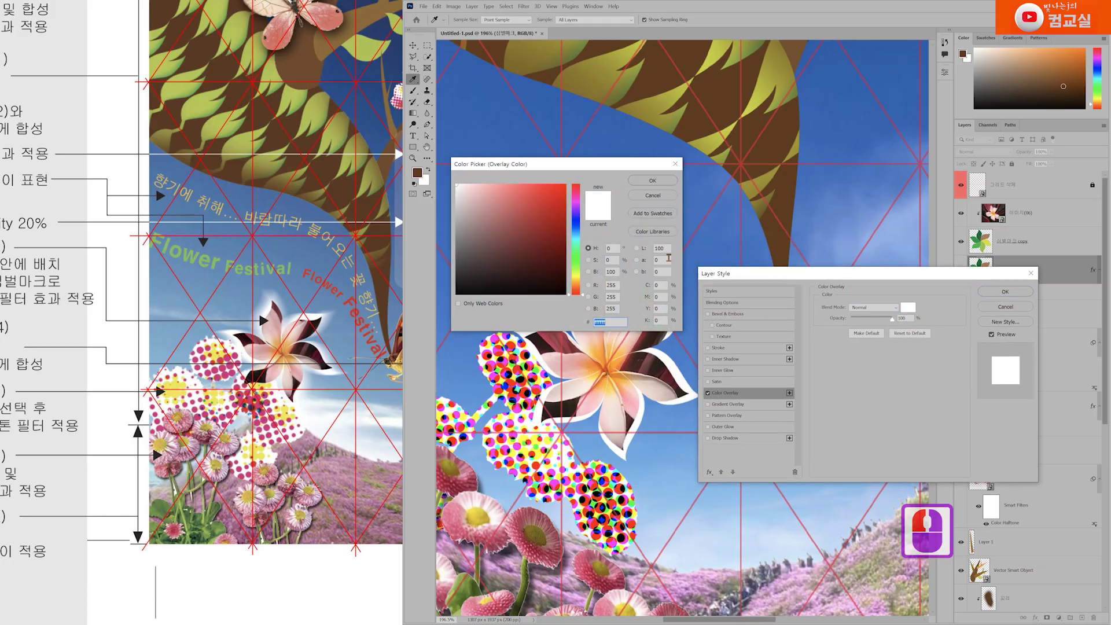
click(653, 181)
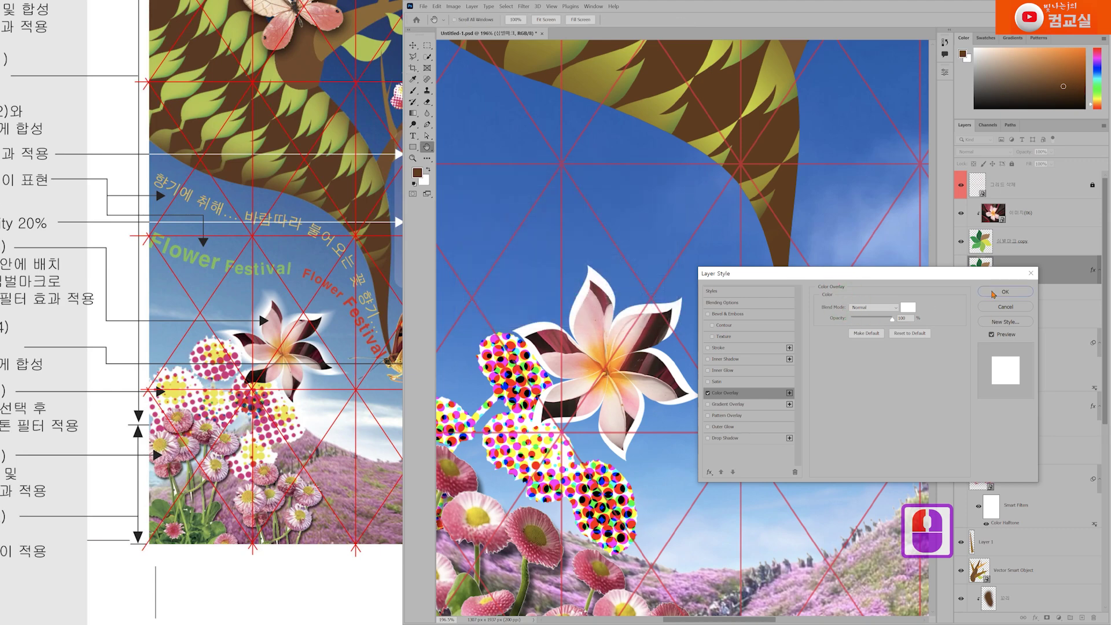
click(993, 293)
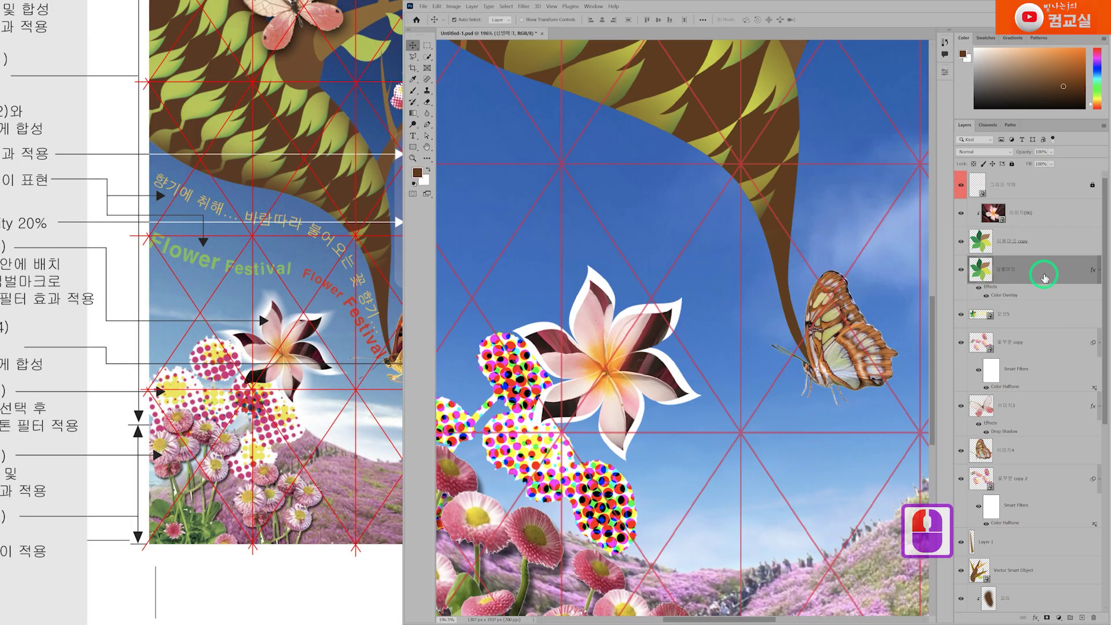
Step: Convert the white 심벌마크 layer to a smart object and compare the flower with and without it
right_click(1041, 273)
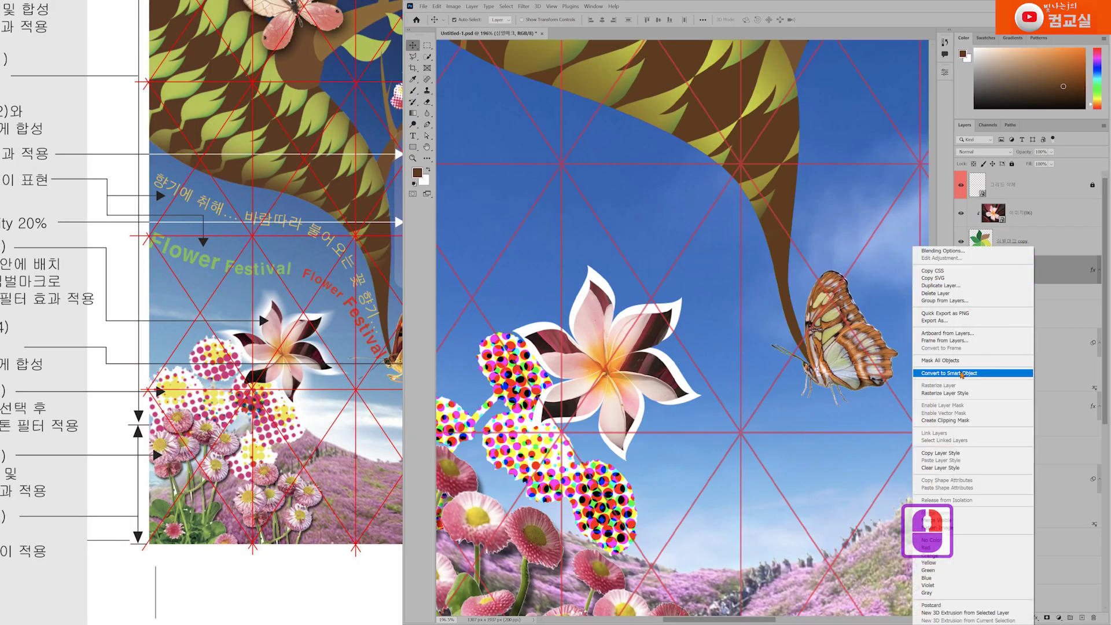
click(962, 373)
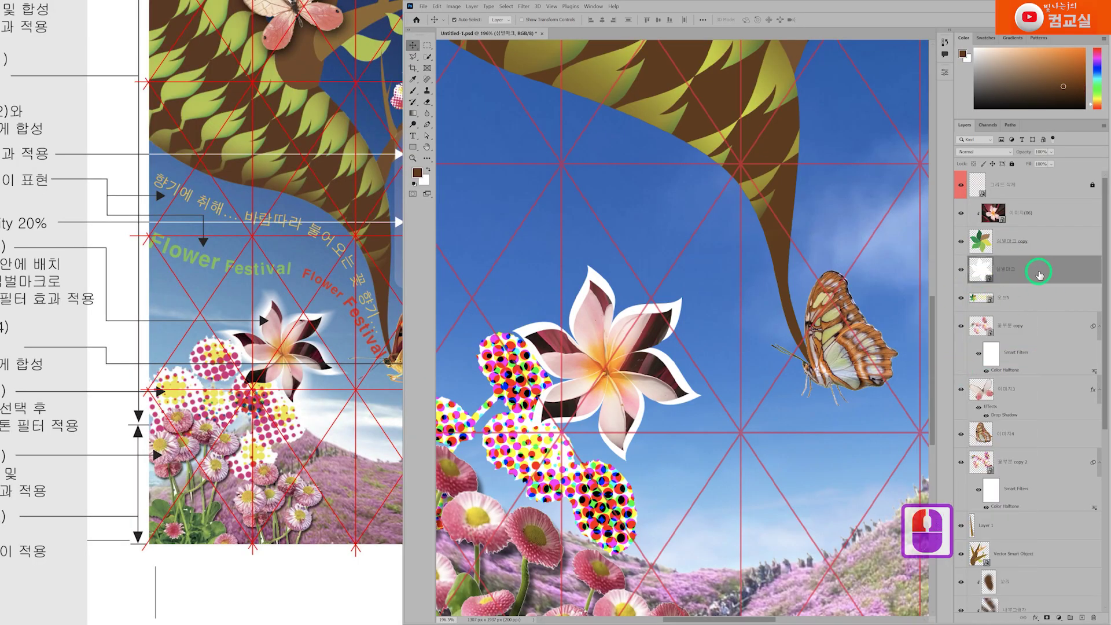
click(960, 276)
click(960, 277)
click(961, 276)
click(960, 276)
click(1030, 281)
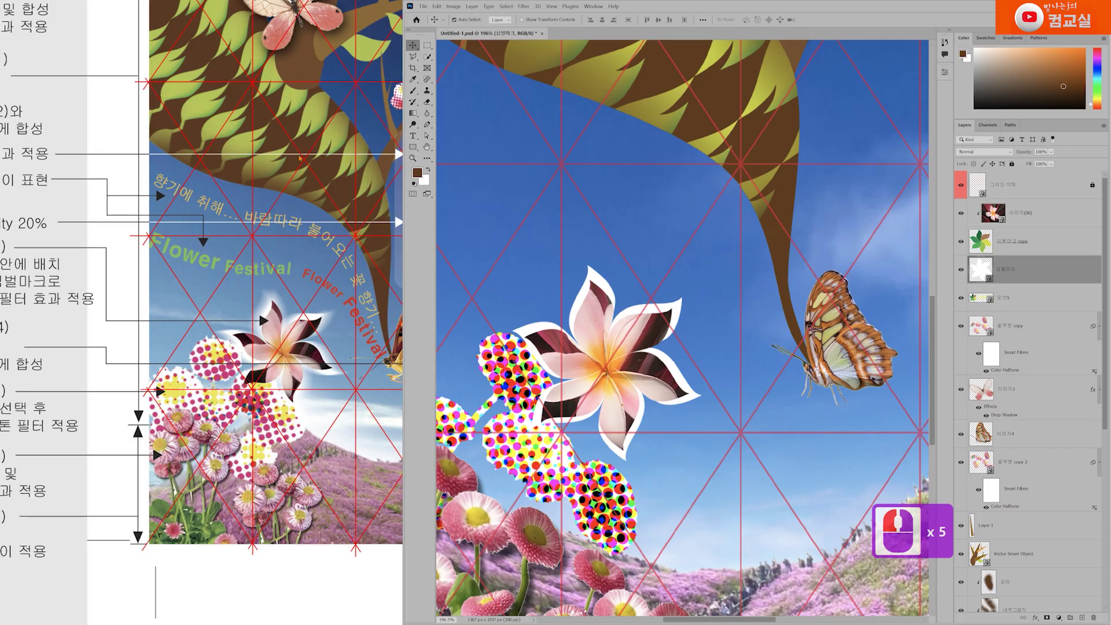
Step: Apply a Motion Blur filter to the white symbol with an angle of 0° and a distance of 35 pixels
click(524, 6)
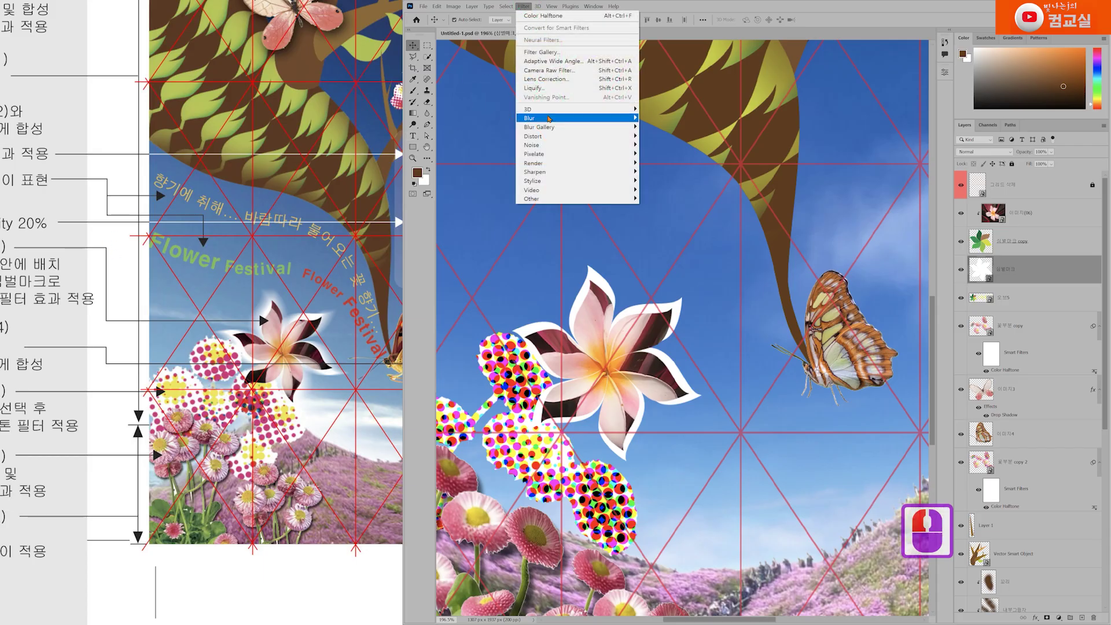
click(549, 118)
click(672, 172)
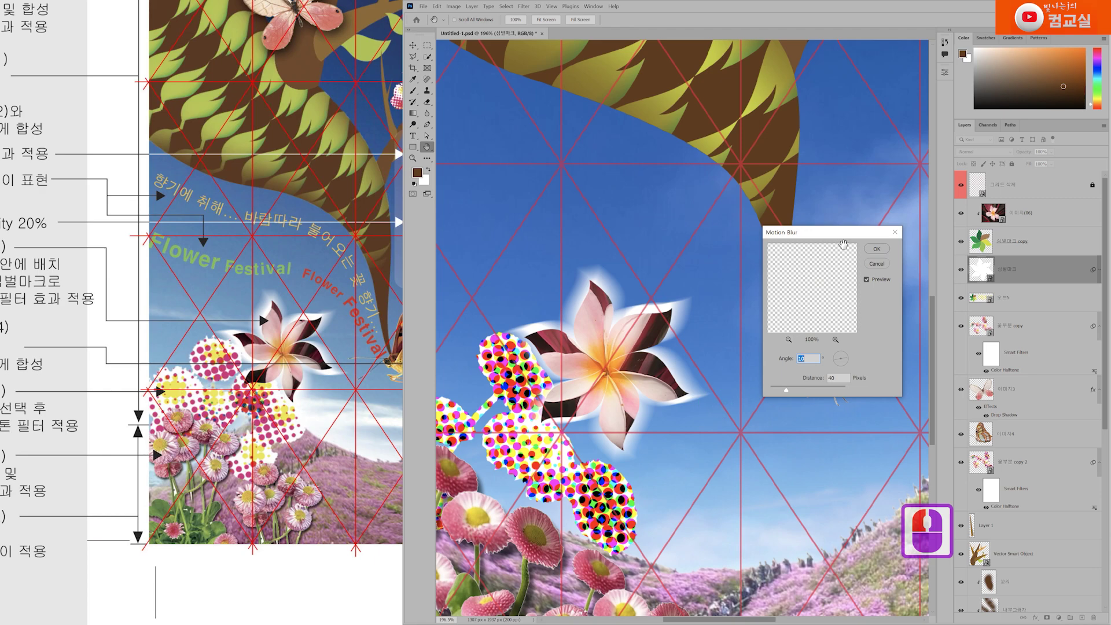
drag(842, 237, 826, 226)
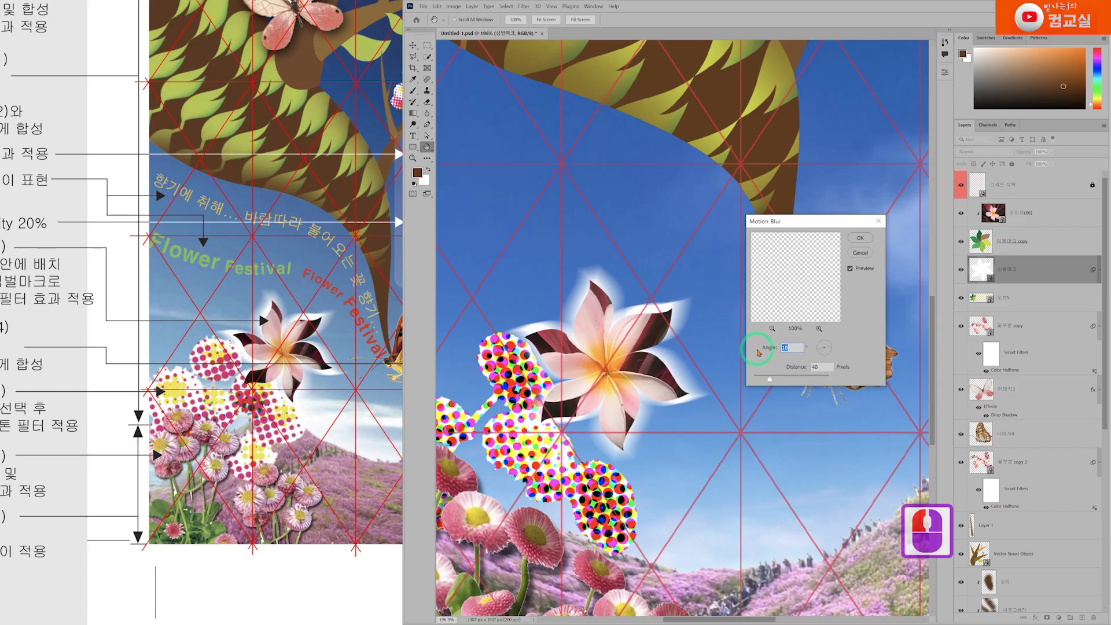
text(0)
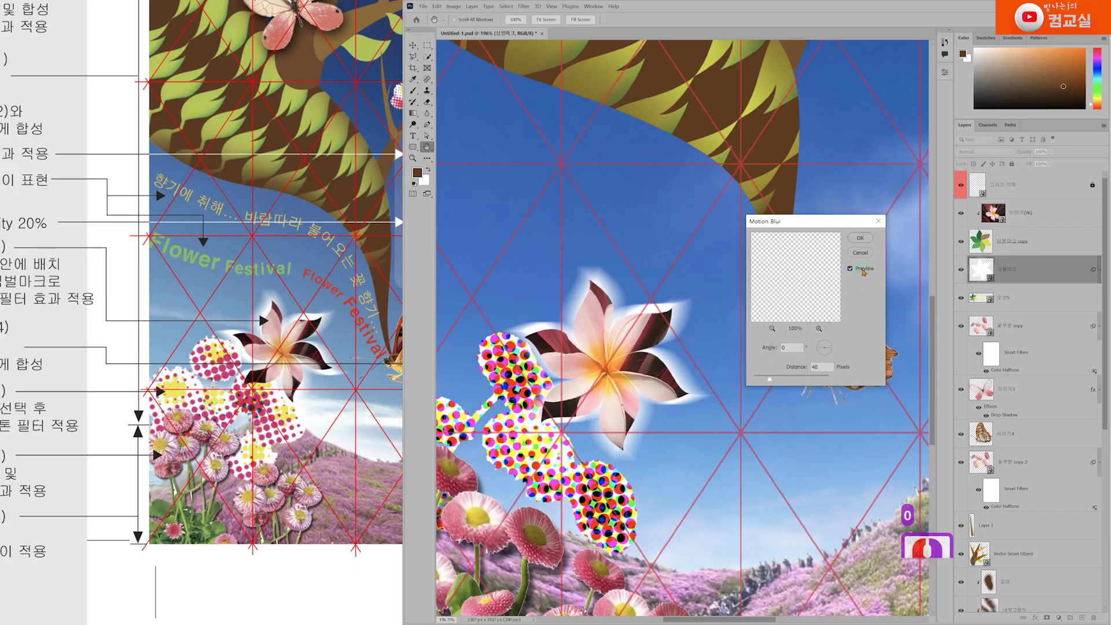
double_click(863, 270)
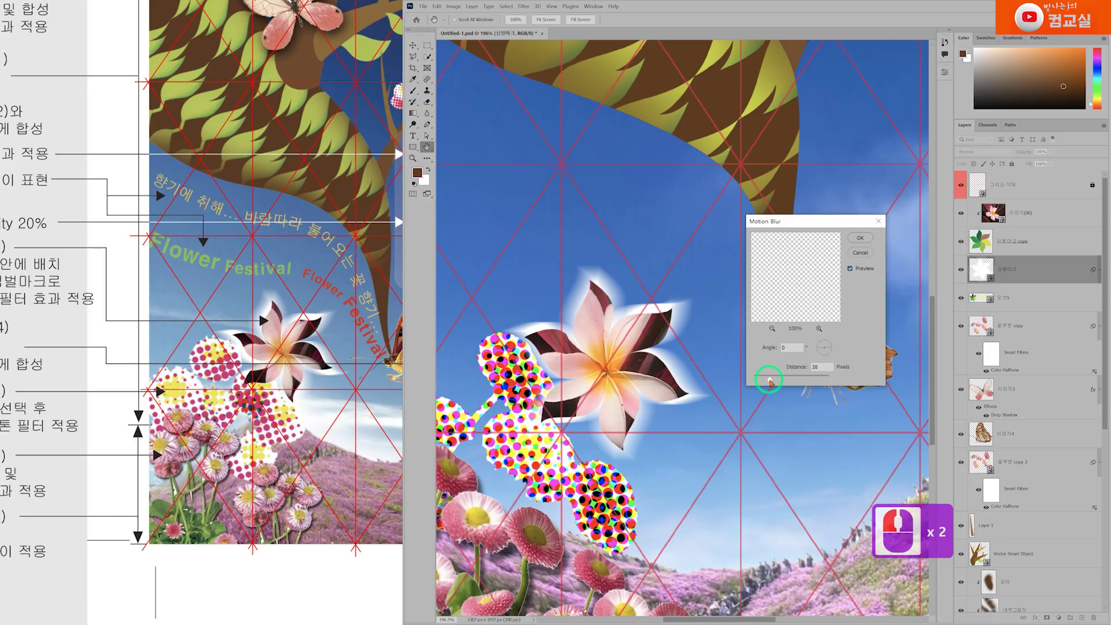
drag(770, 376, 767, 382)
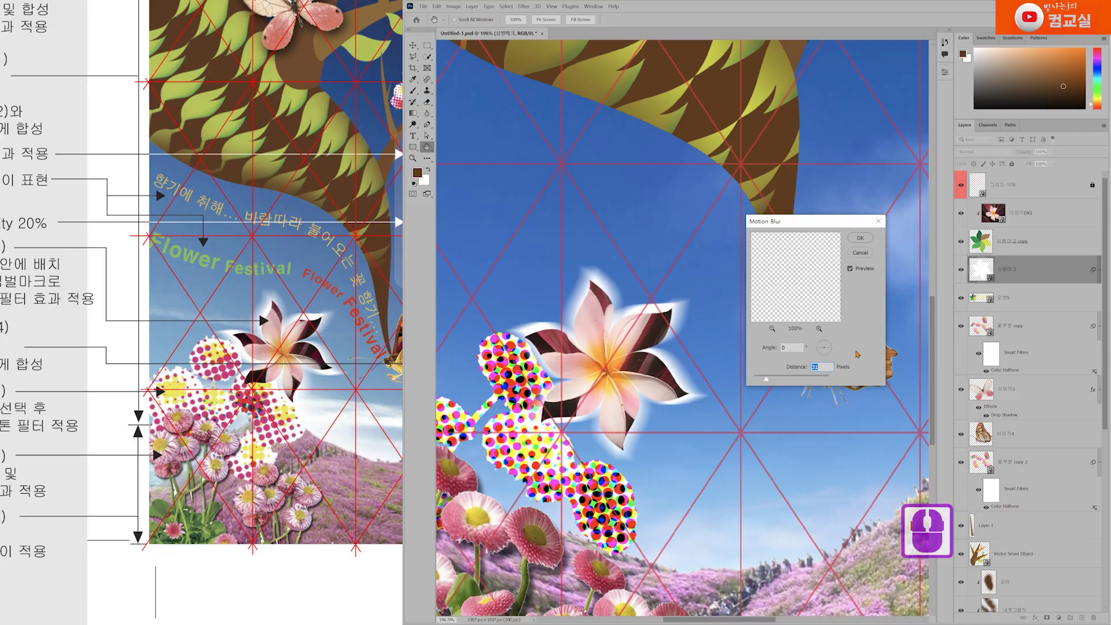
click(832, 363)
text(35)
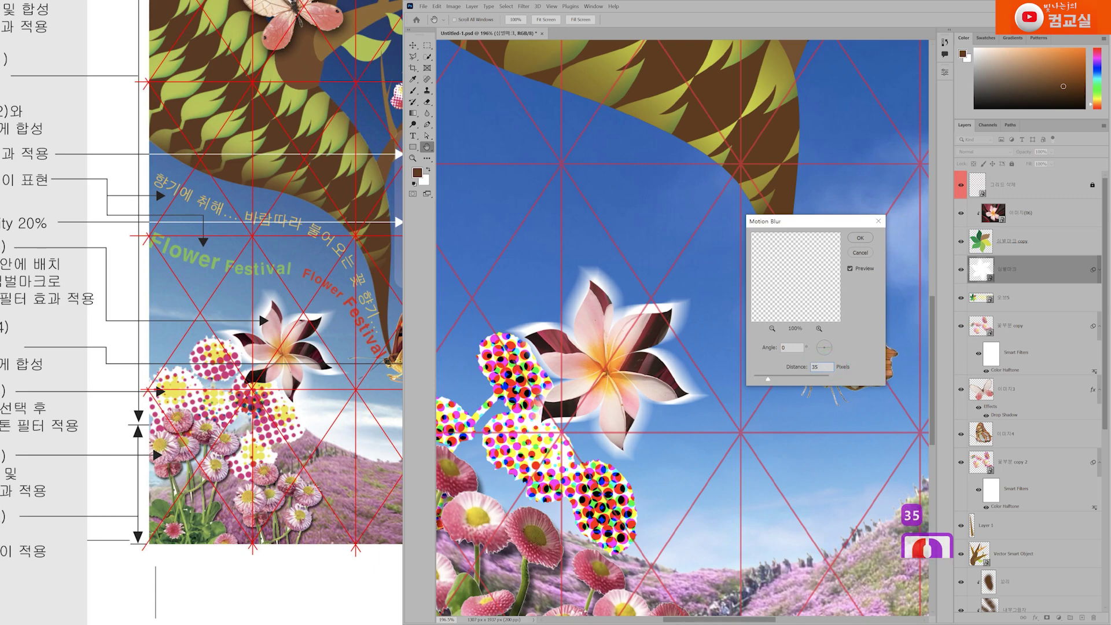
double_click(861, 238)
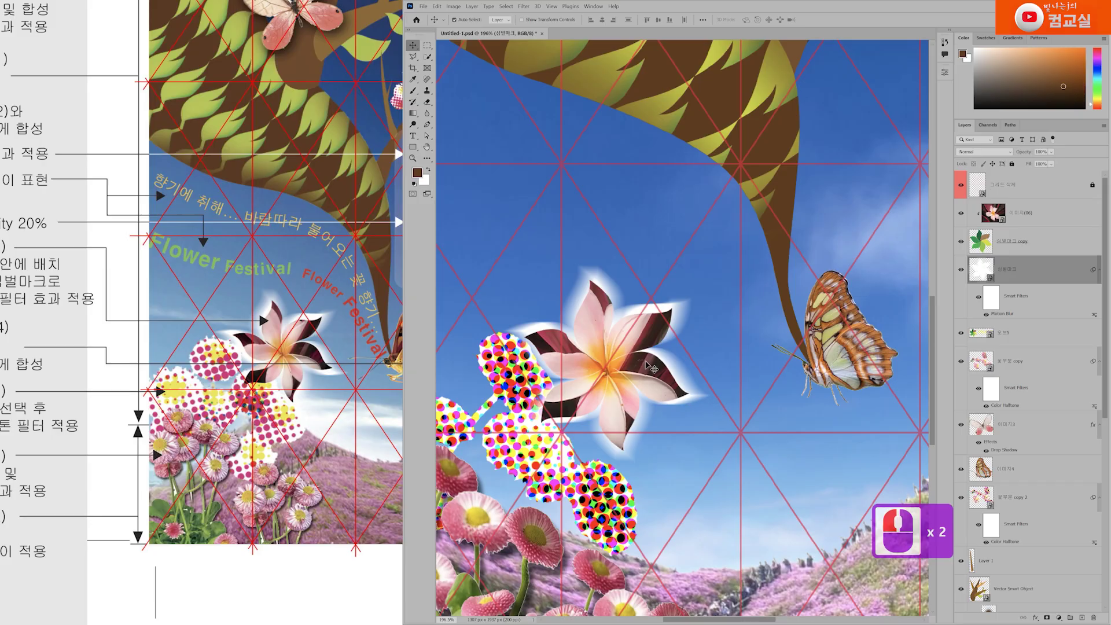
Step: Set the opacity of the blurred white symbol layer to 90%
scroll(652, 367, down, 1)
scroll(647, 399, up, 1)
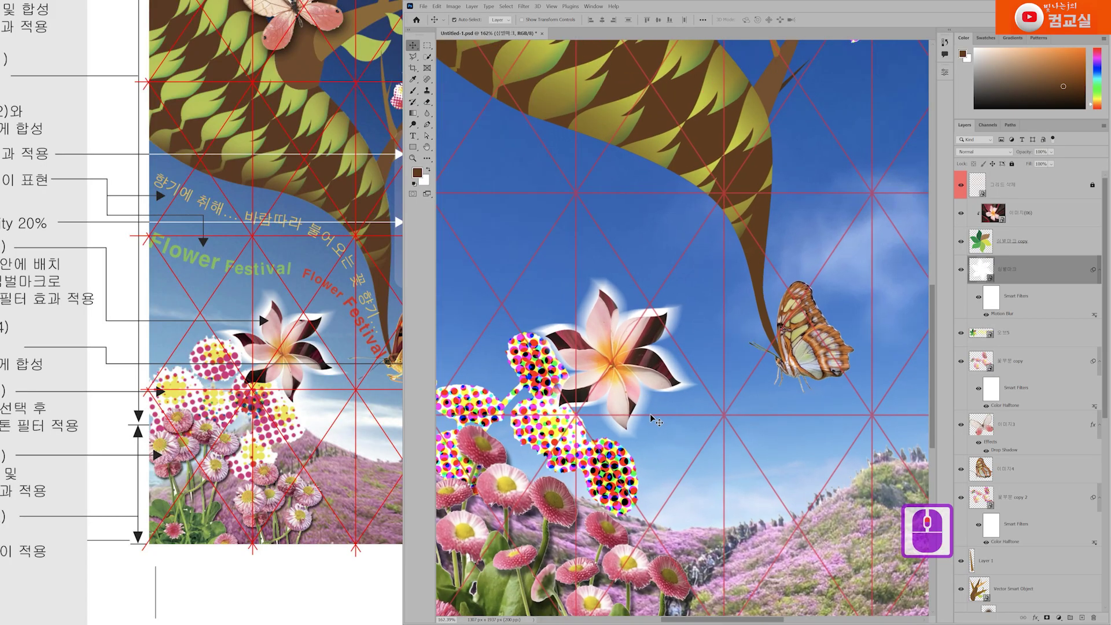
double_click(1039, 151)
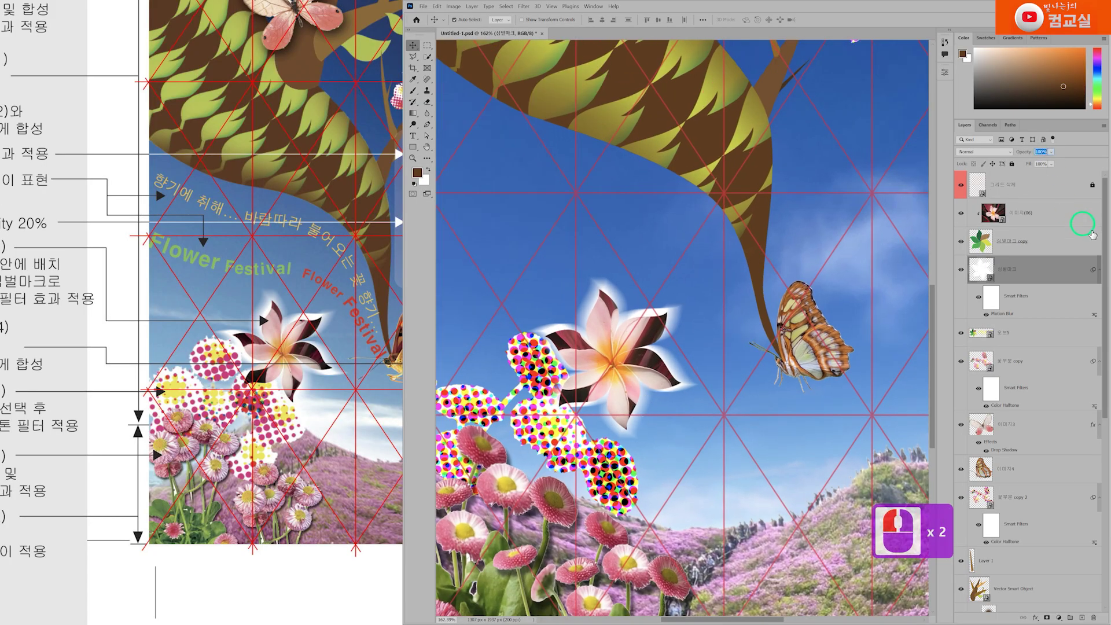
text(90)
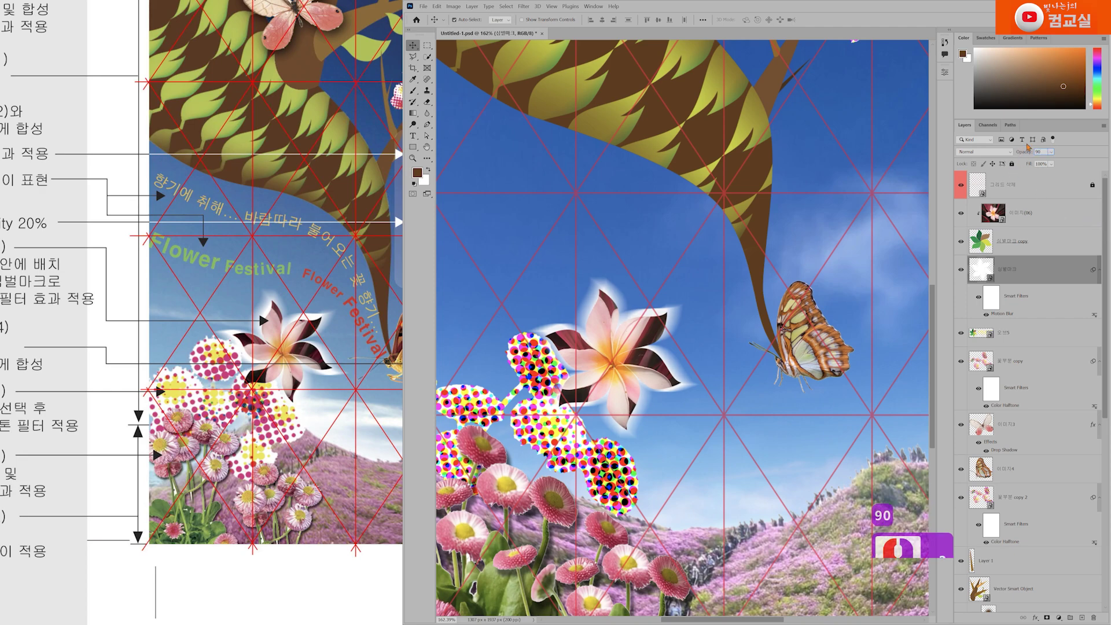
click(1031, 155)
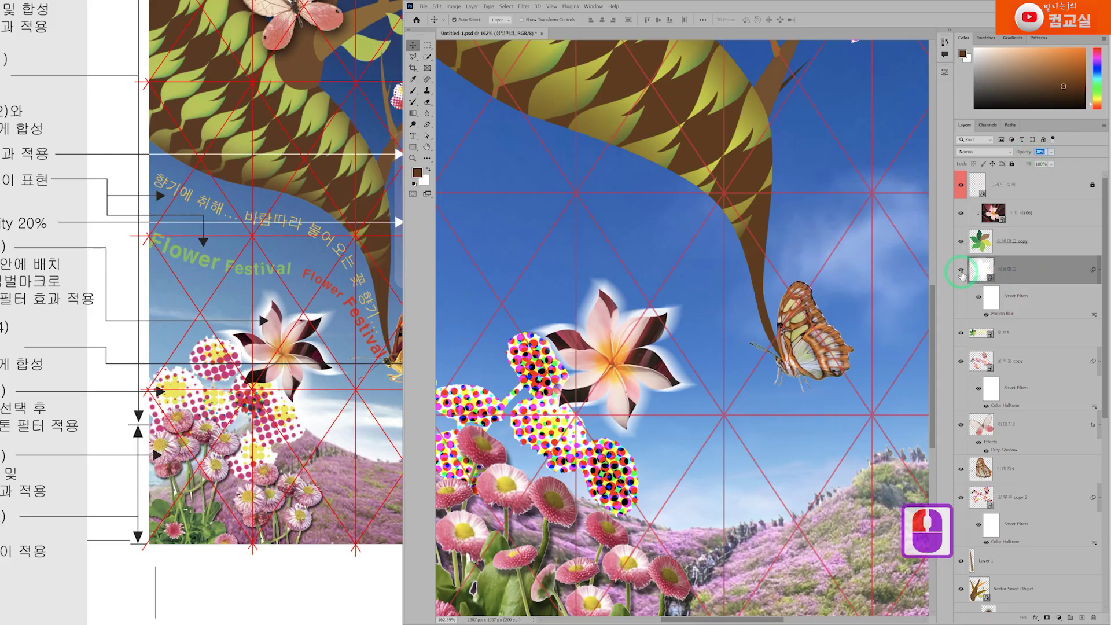
Step: Compare the flower's look with and without the blurred white symbol behind it
click(961, 270)
click(960, 270)
click(961, 271)
click(960, 271)
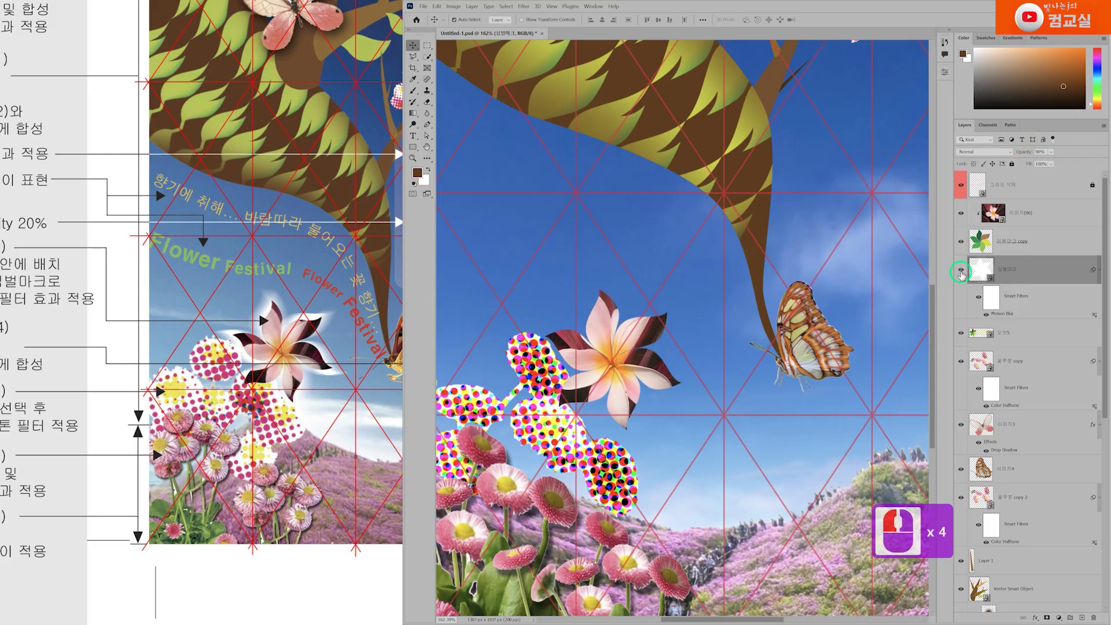
click(961, 270)
click(960, 270)
click(961, 272)
click(960, 272)
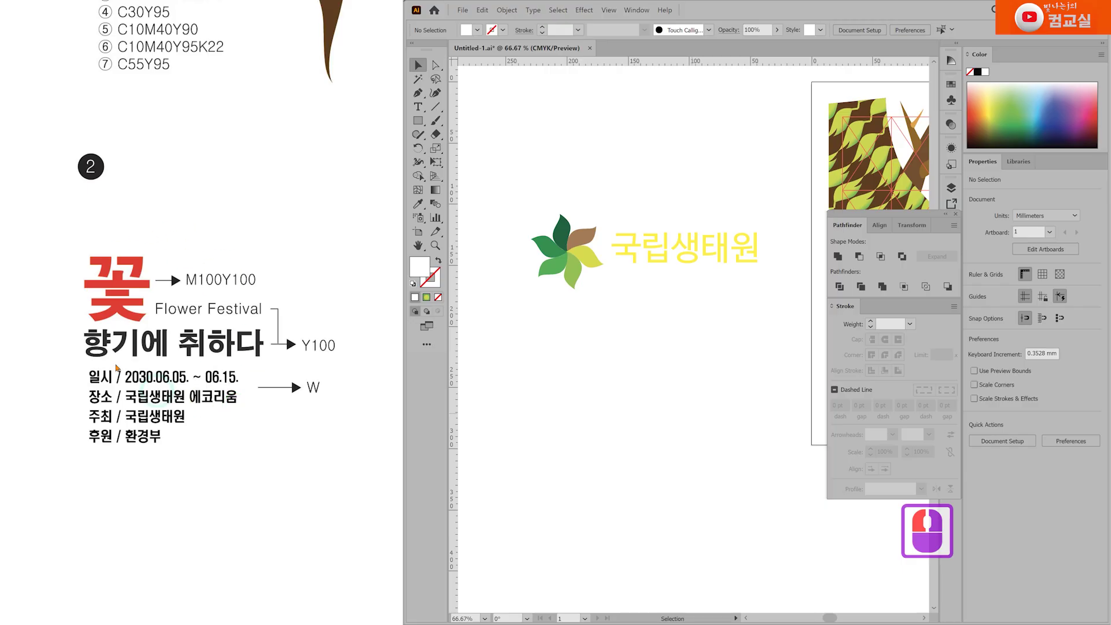
Step: Switch to Illustrator and add the title text 꽃 as a separate text object below the 국립생태원 logo
click(421, 109)
click(422, 112)
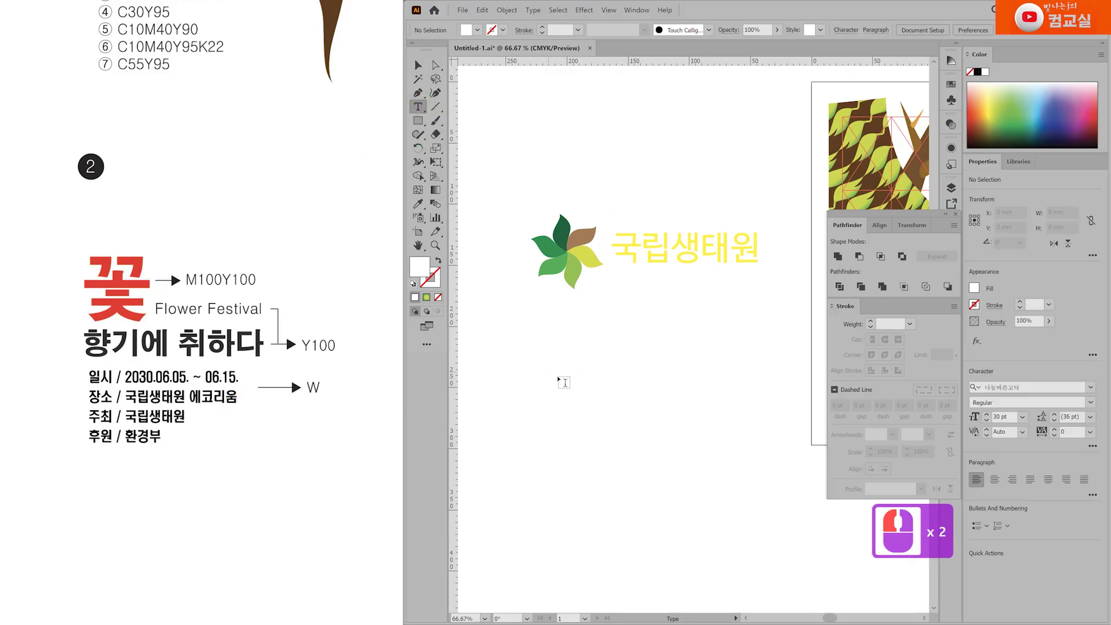
click(583, 364)
text(Rh)
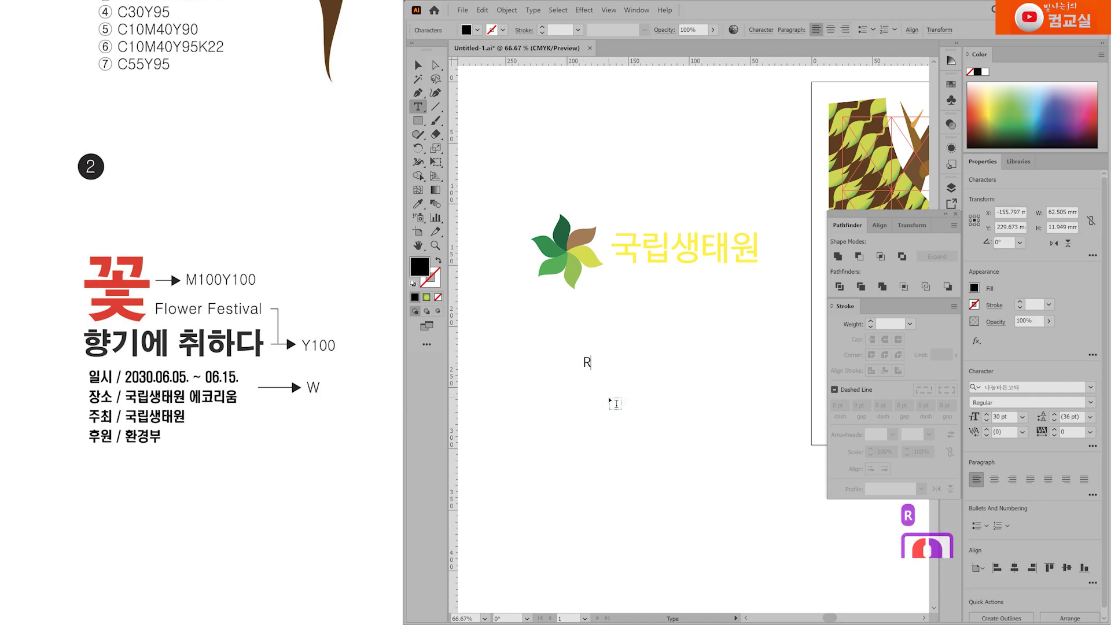
key(BackSpace)
key(BackSpace)
key(BackSpace)
key(Hangul)
text(꼬)
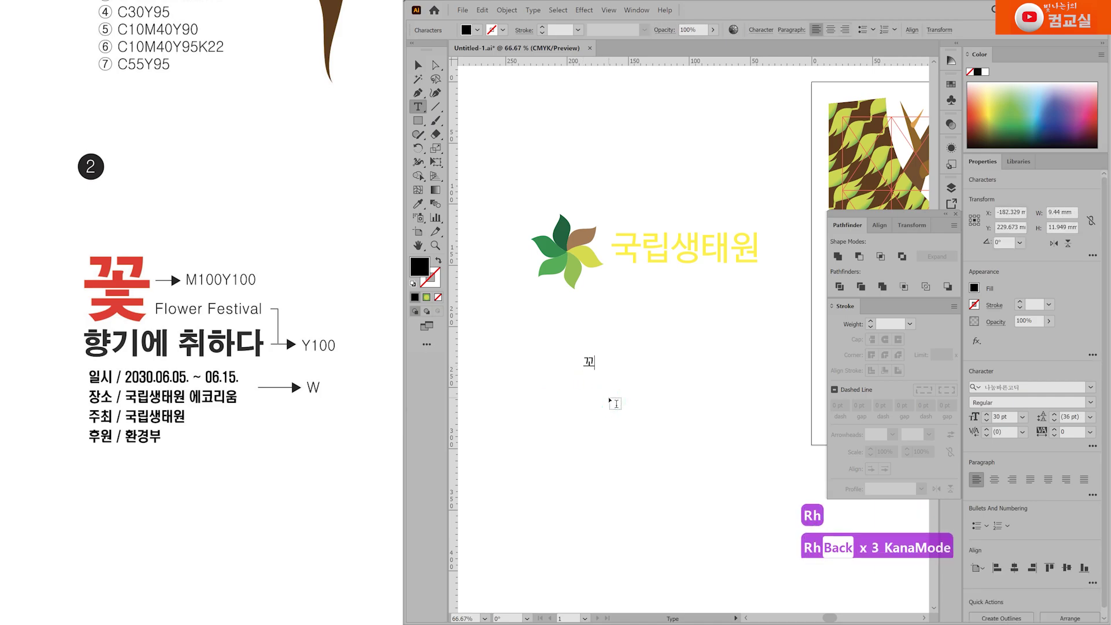
text(ㅊ)
Step: Enlarge the 꽃 title proportionally to about 220 pt and place it below the logo's symbol
ctrl+click(590, 365)
drag(594, 372, 673, 463)
drag(633, 403, 592, 377)
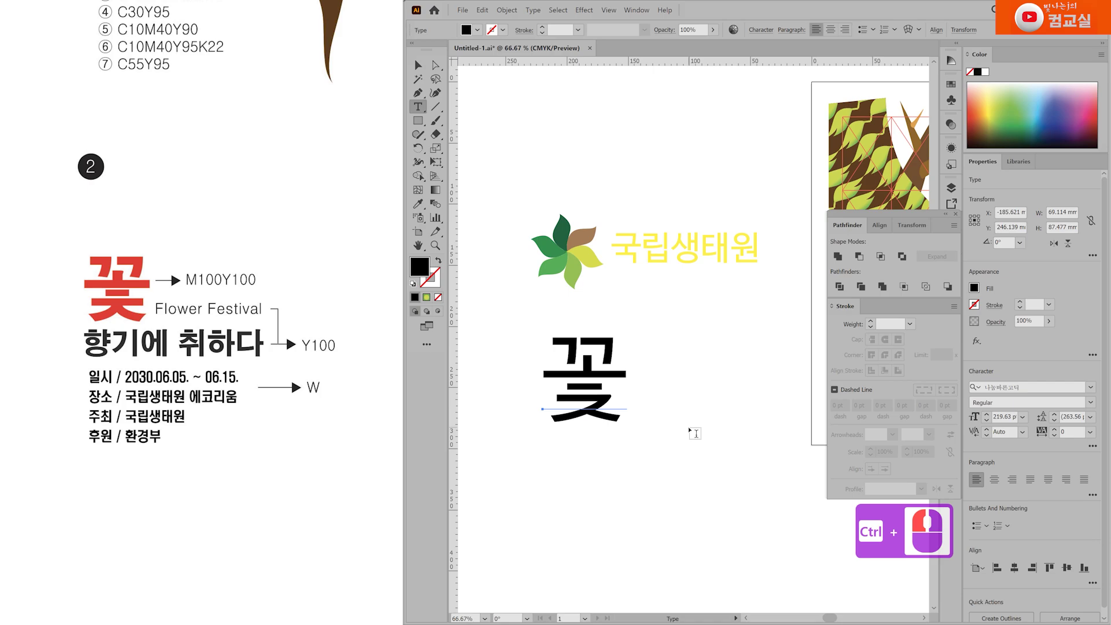
Step: Add the text Flower Festival as a separate text object beside the large 꽃 title
click(655, 394)
key(Hangul)
text(f)
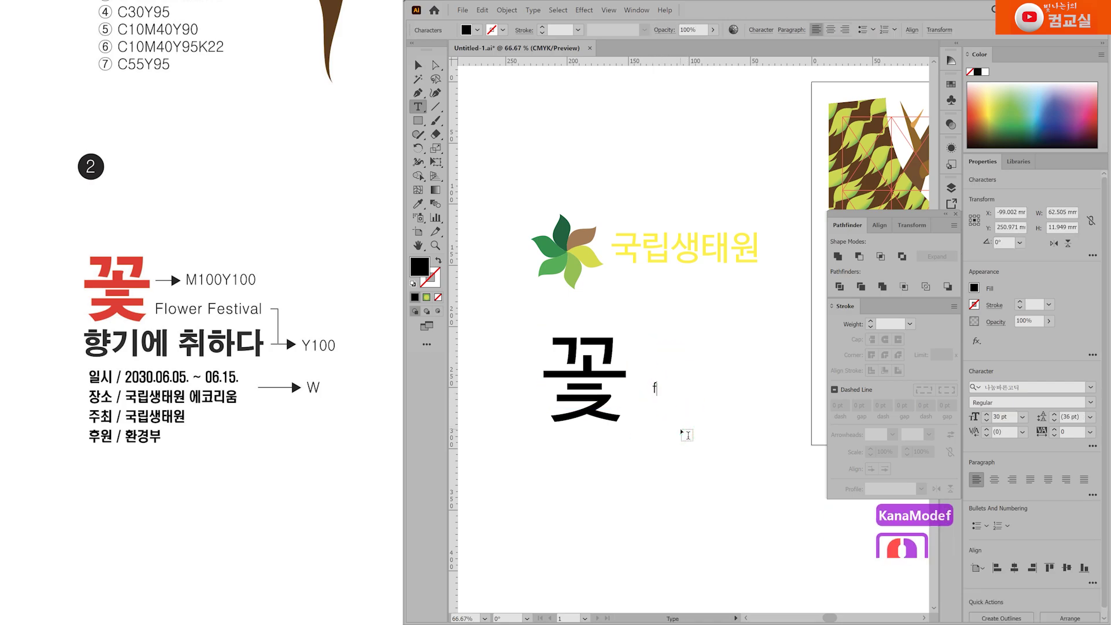
text(lo)
key(BackSpace)
key(BackSpace)
key(BackSpace)
text(Flower)
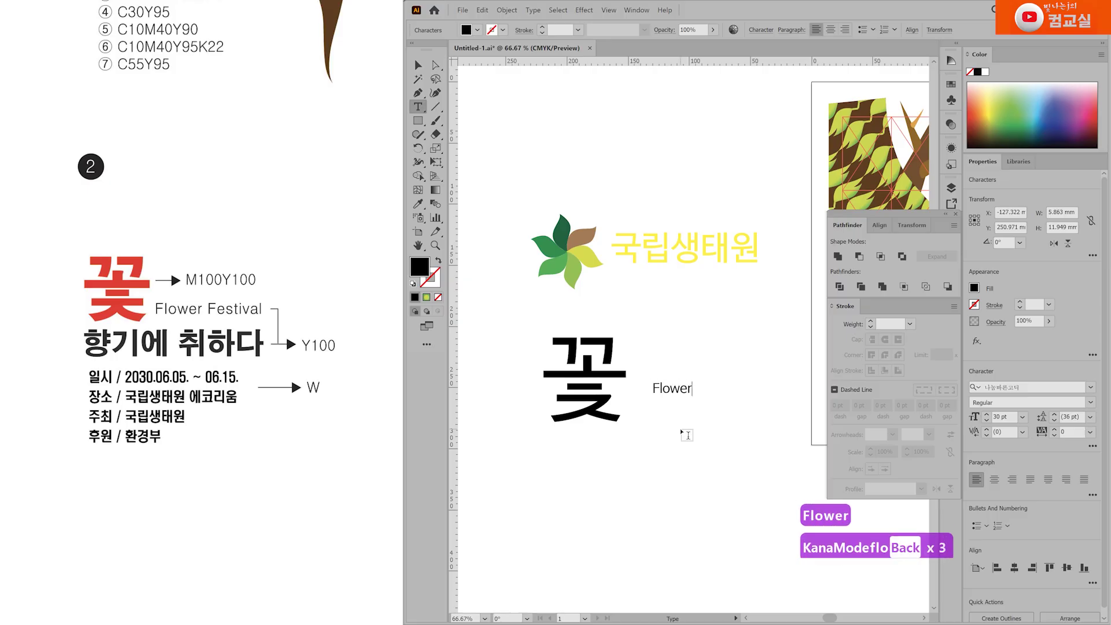
text( Fe)
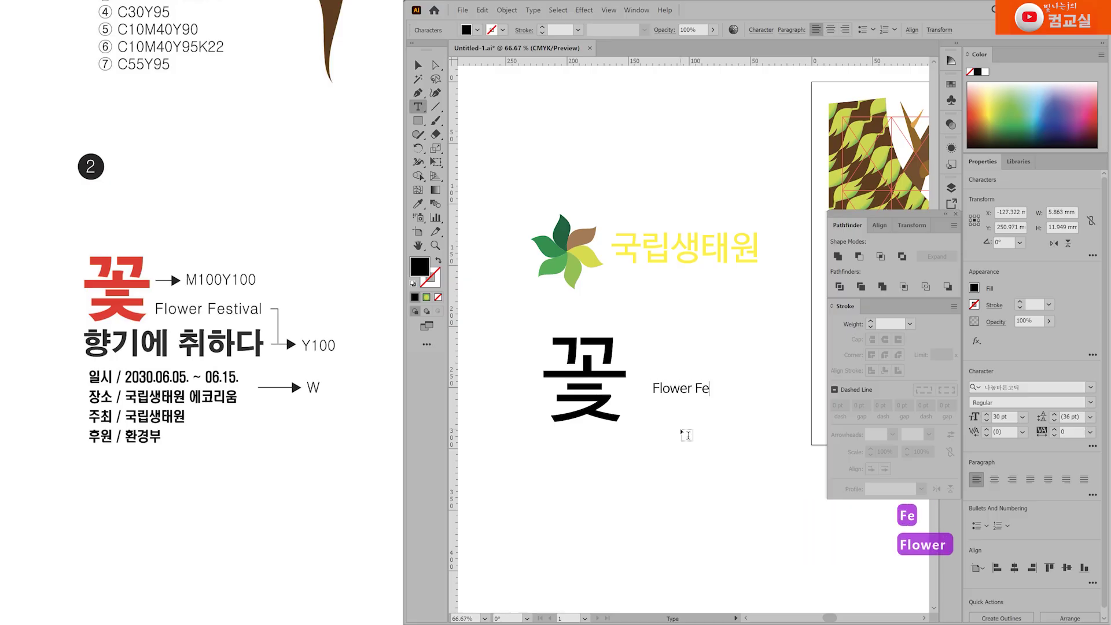
text(stival)
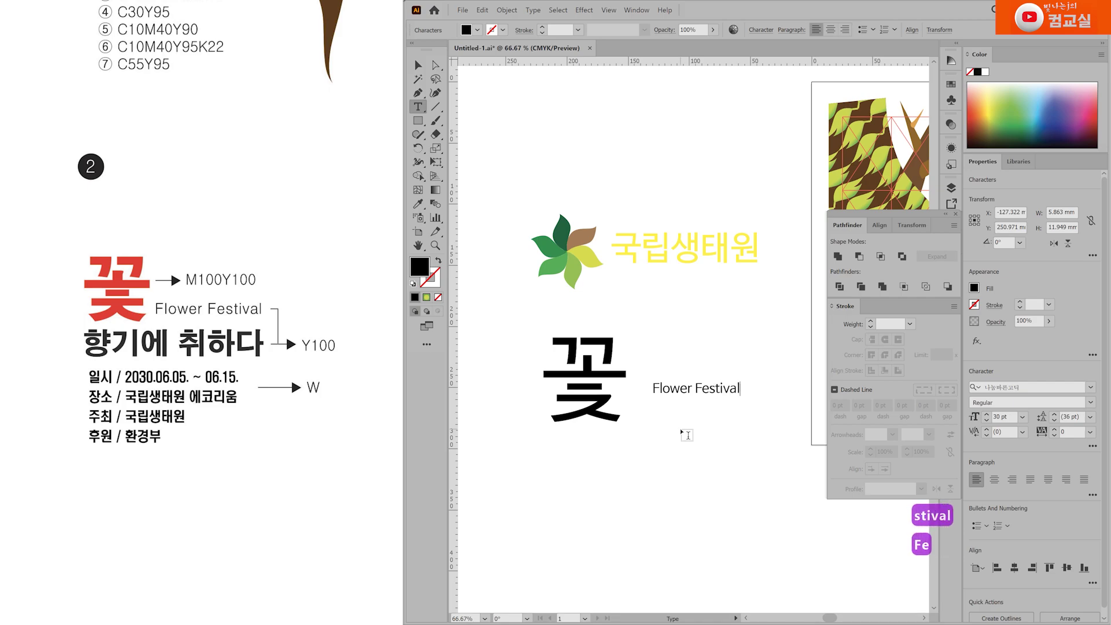
ctrl+click(695, 442)
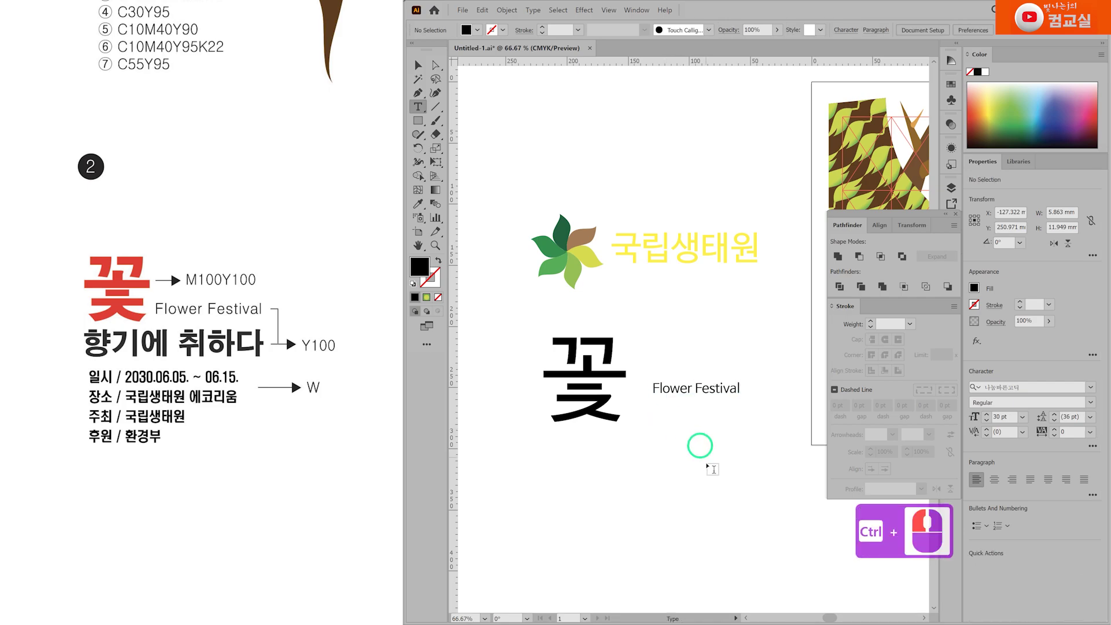
Step: Add the text 향기에 취하다 as a separate text object below the 꽃 title
click(569, 457)
key(Hangul)
text(향기에 취하다)
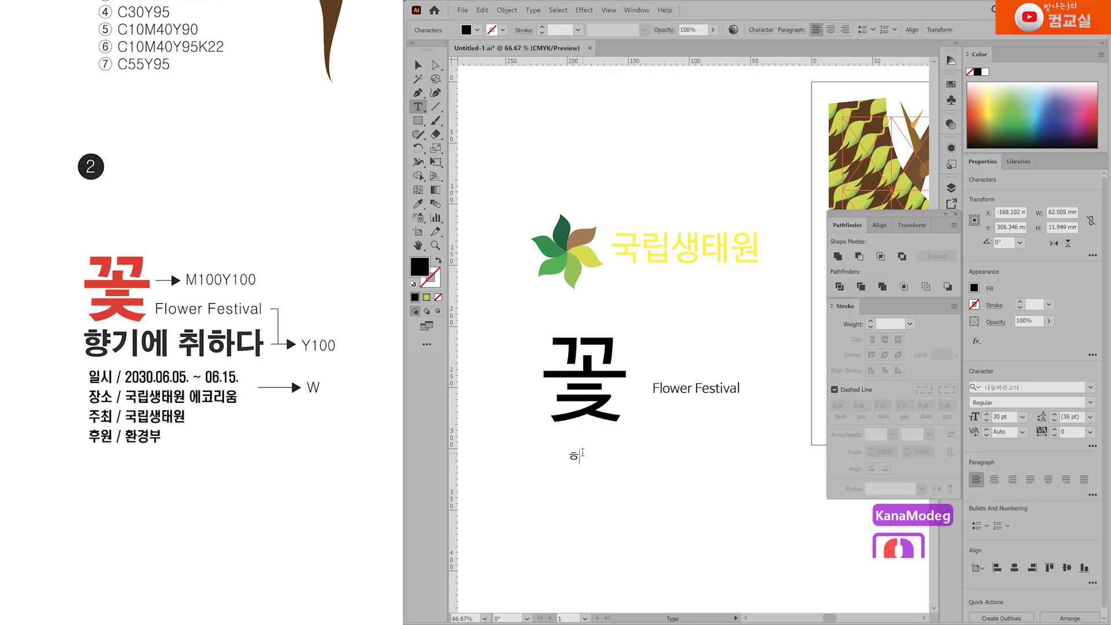
ctrl+click(595, 461)
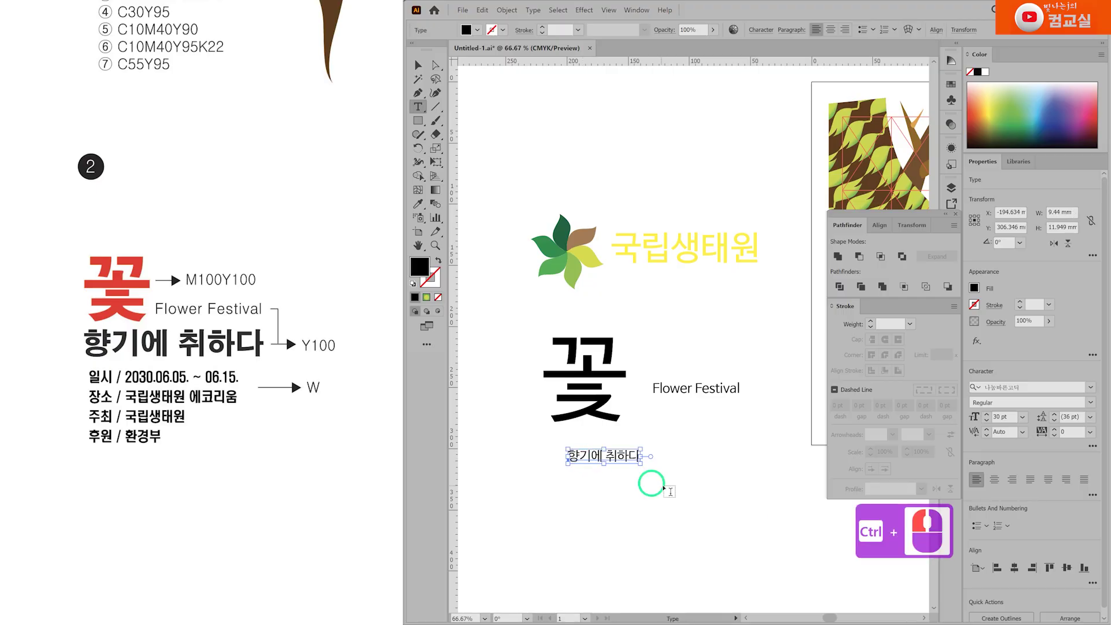
Step: Enlarge the 향기에 취하다 text proportionally to about 88 pt and place it directly below the 꽃 title
drag(640, 463, 758, 472)
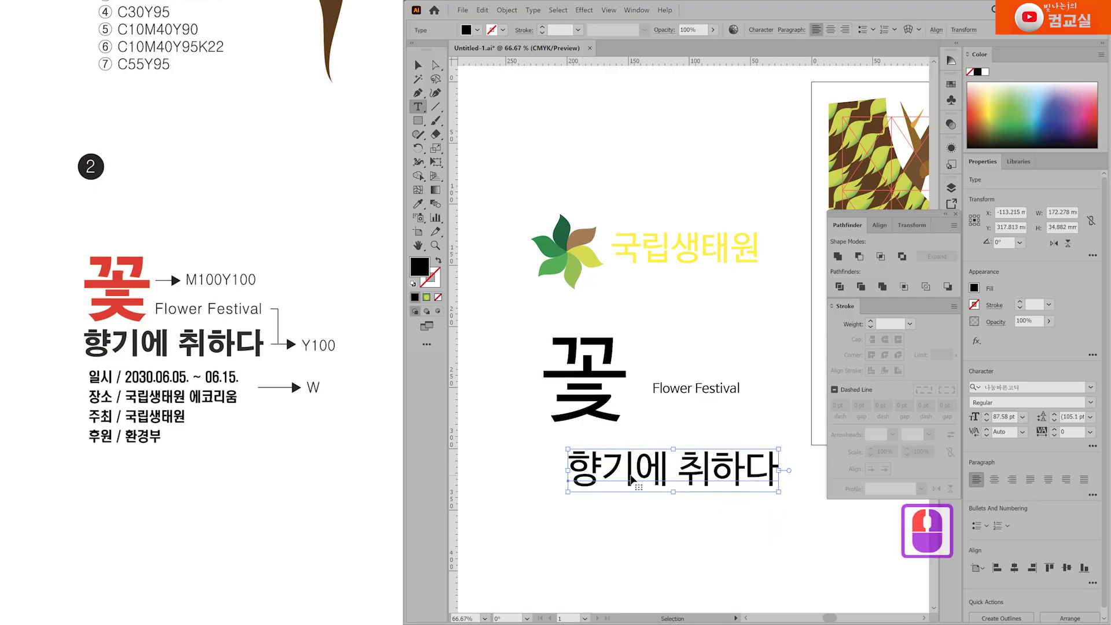
scroll(620, 492, down, 3)
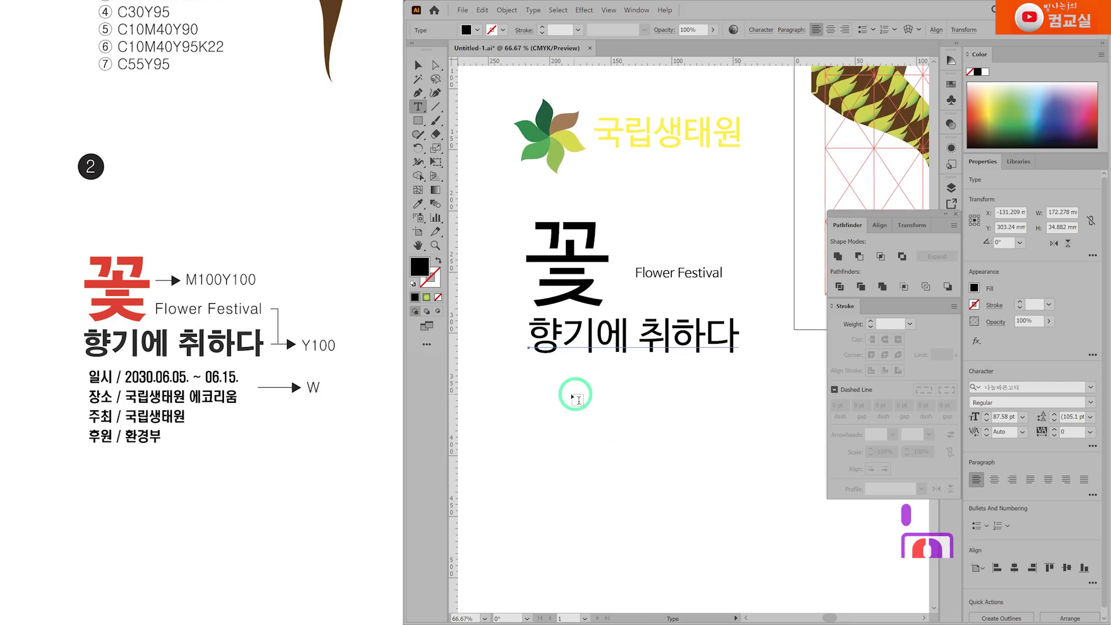
Step: Add the event date line 일시 / 2030.06.05. ~ 06.15. as a separate text object below 향기에 취하다
click(544, 386)
text(일시)
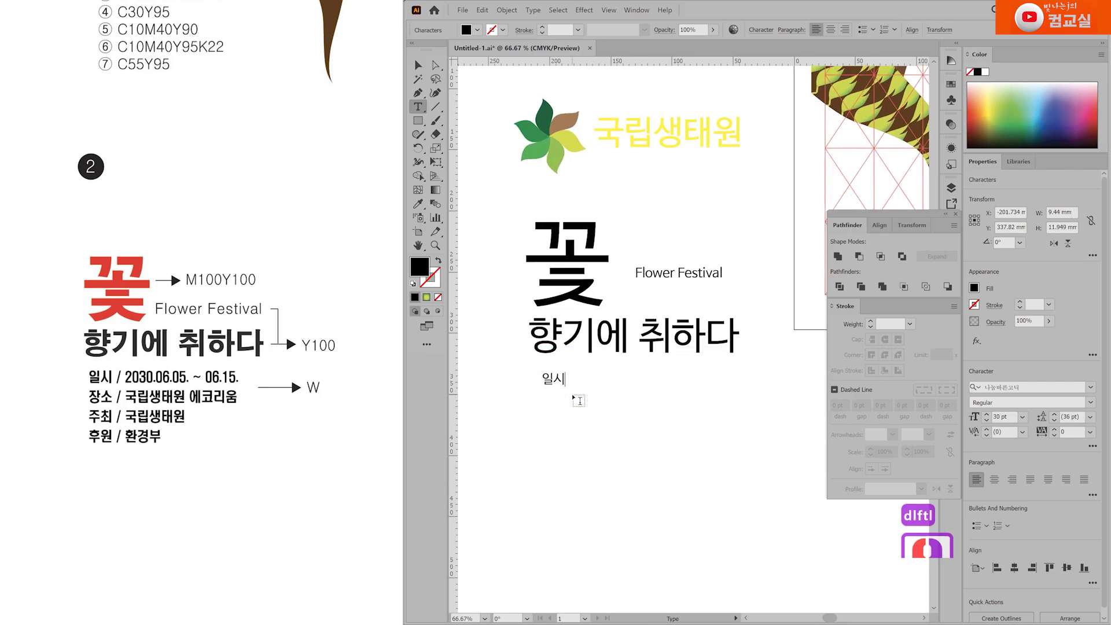
text( / 2030.06.05)
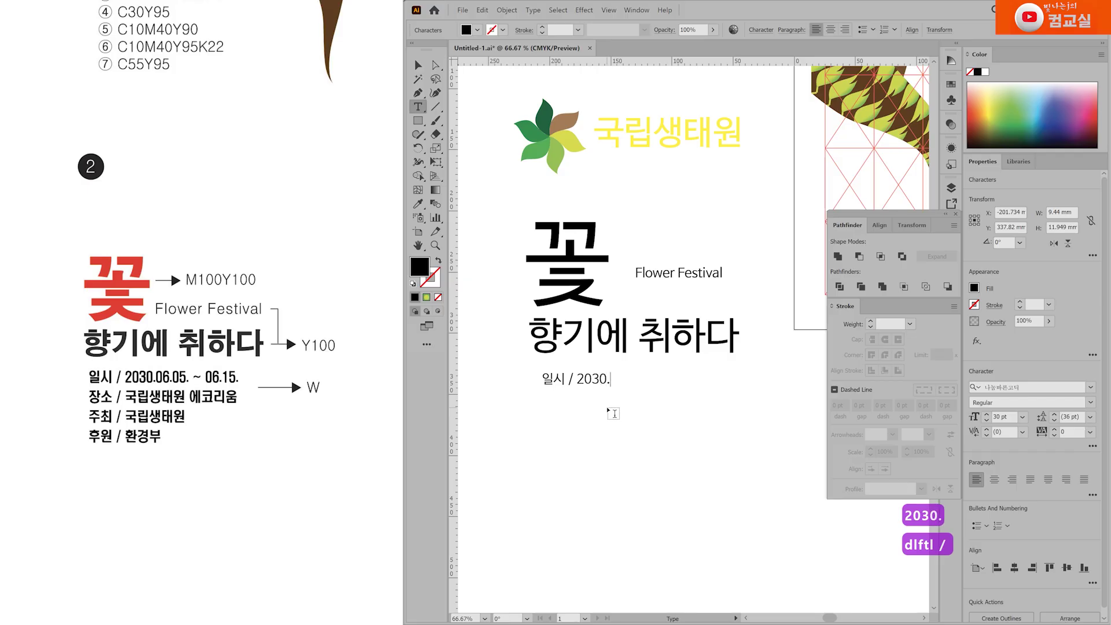
key(BackSpace)
text(. ~ 06.15.)
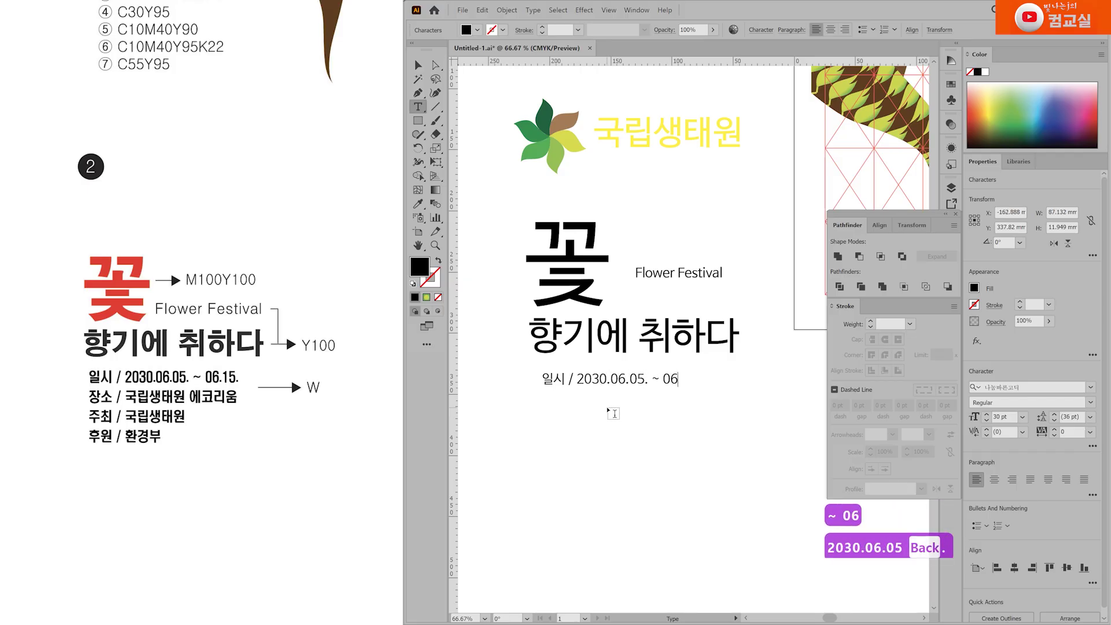
click(418, 64)
Step: Set the font of the 꽃, Flower Festival and 향기에 취하다 texts to 돋움
click(573, 272)
click(677, 273)
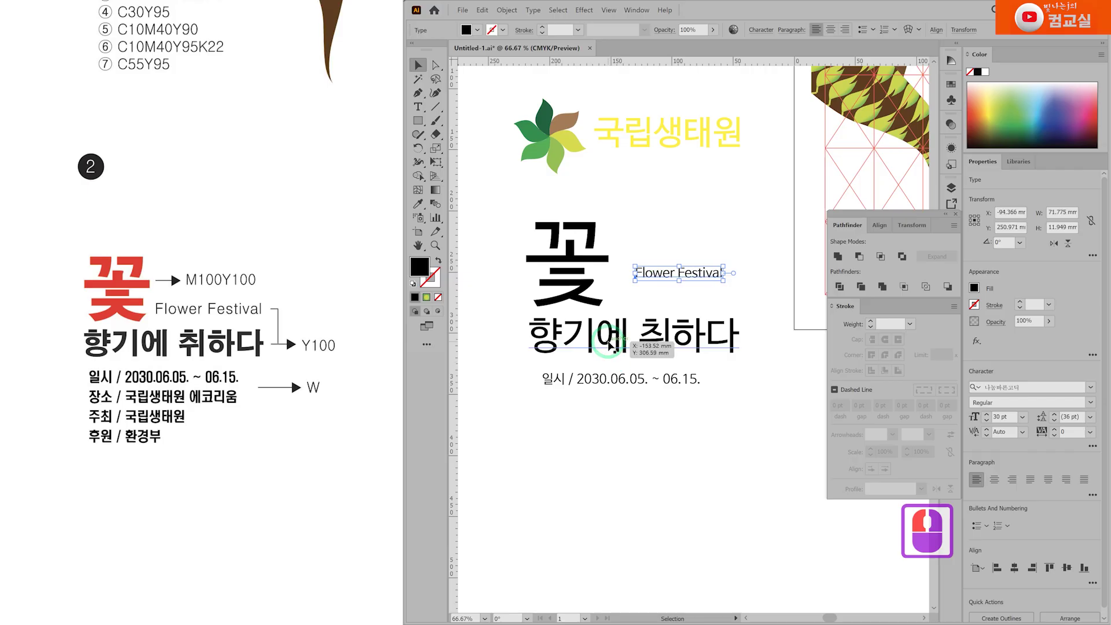
click(607, 346)
drag(519, 228, 756, 355)
key(ctrl+t)
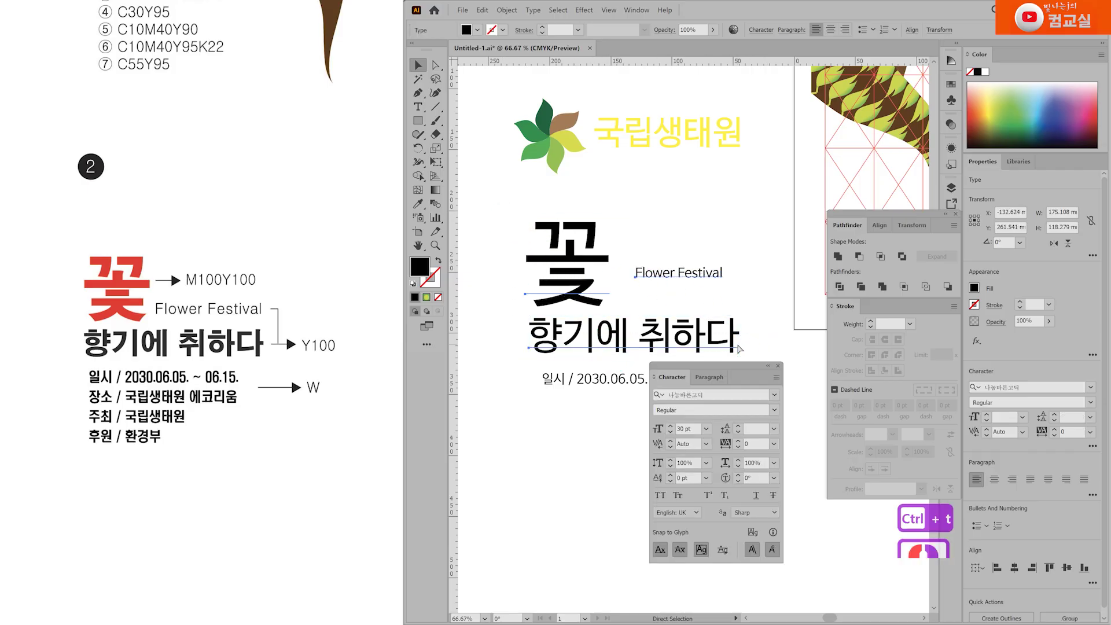
double_click(731, 418)
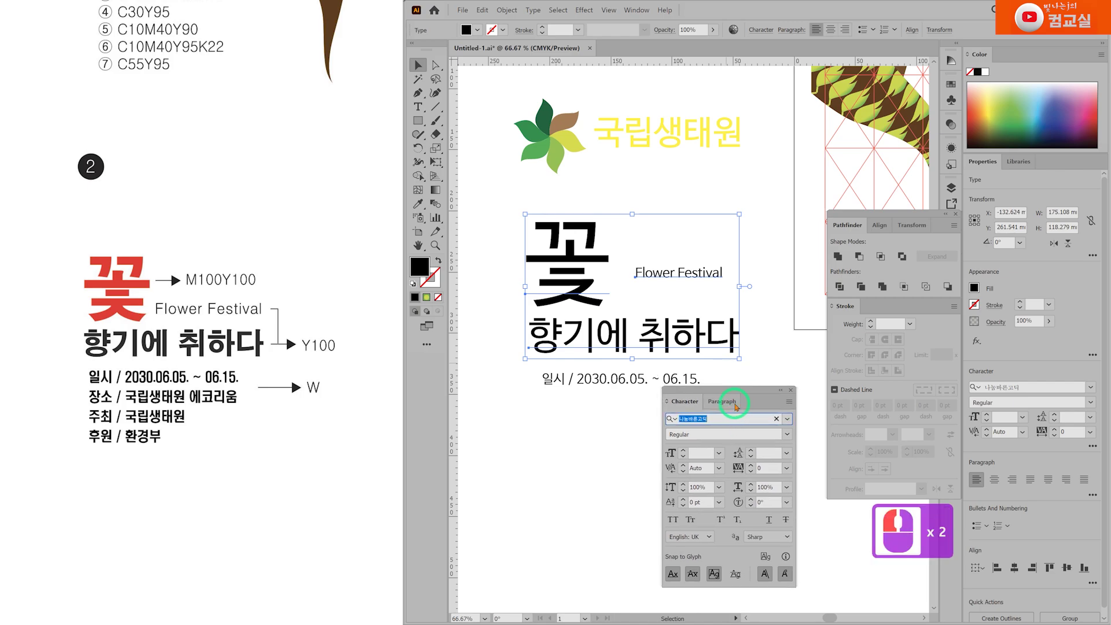
text(ㄷ)
key(BackSpace)
key(BackSpace)
text(돋움)
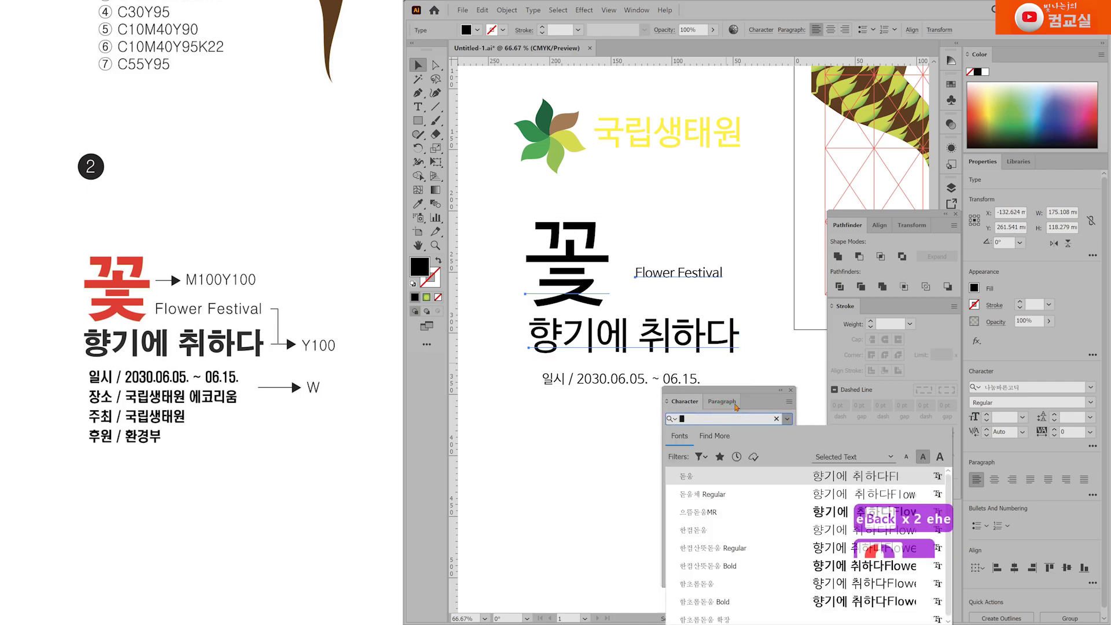
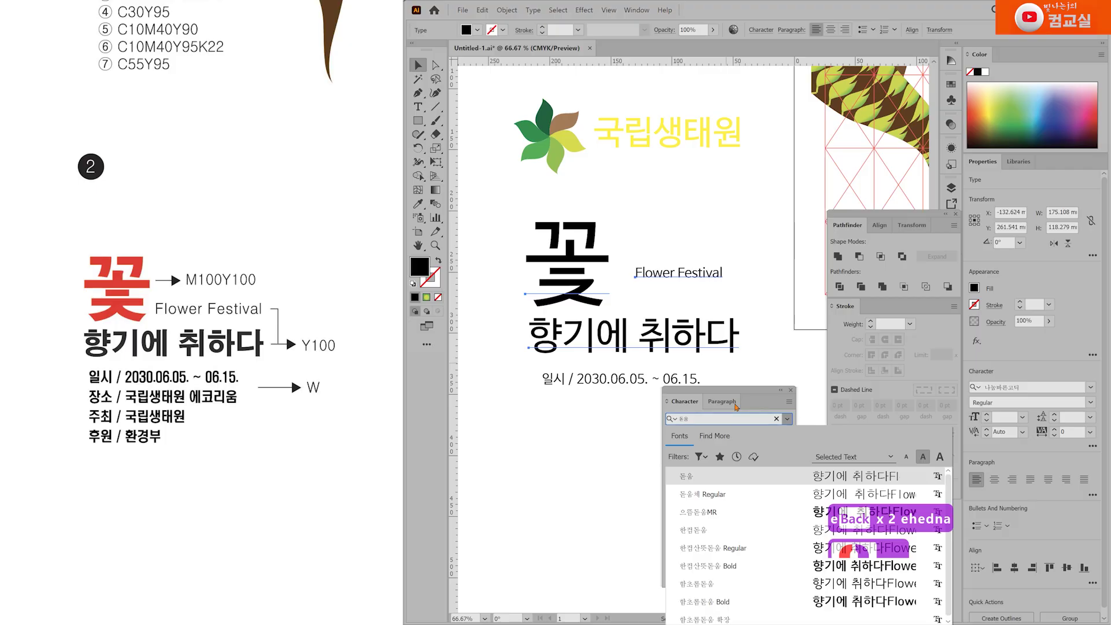
key(Return)
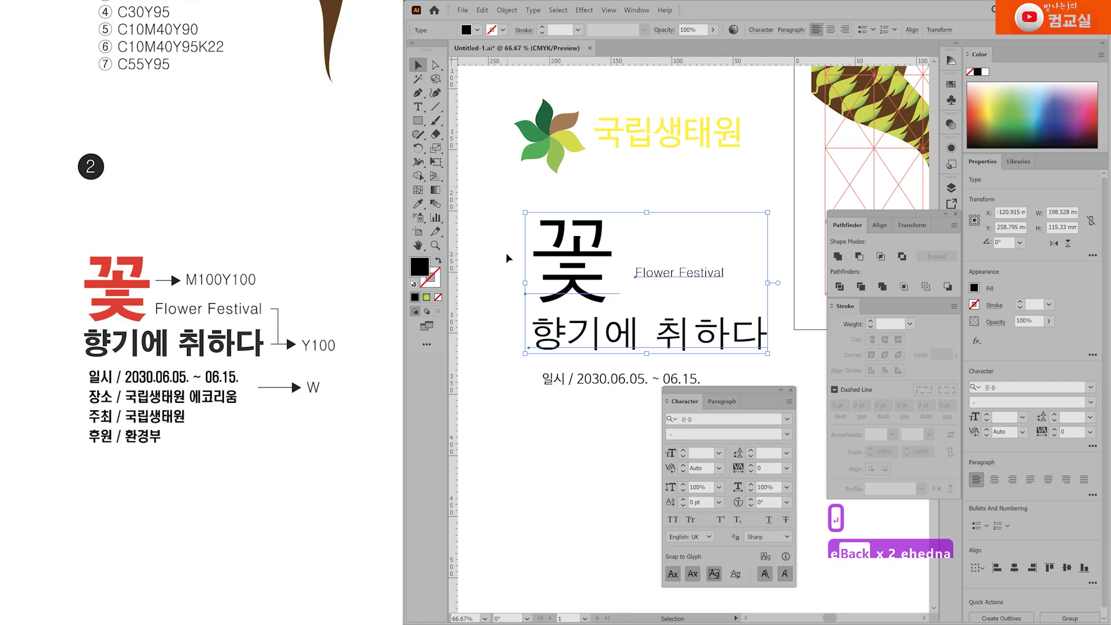
Step: Give the 꽃 title a black 5 pt stroke to thicken its strokes
click(584, 253)
click(583, 253)
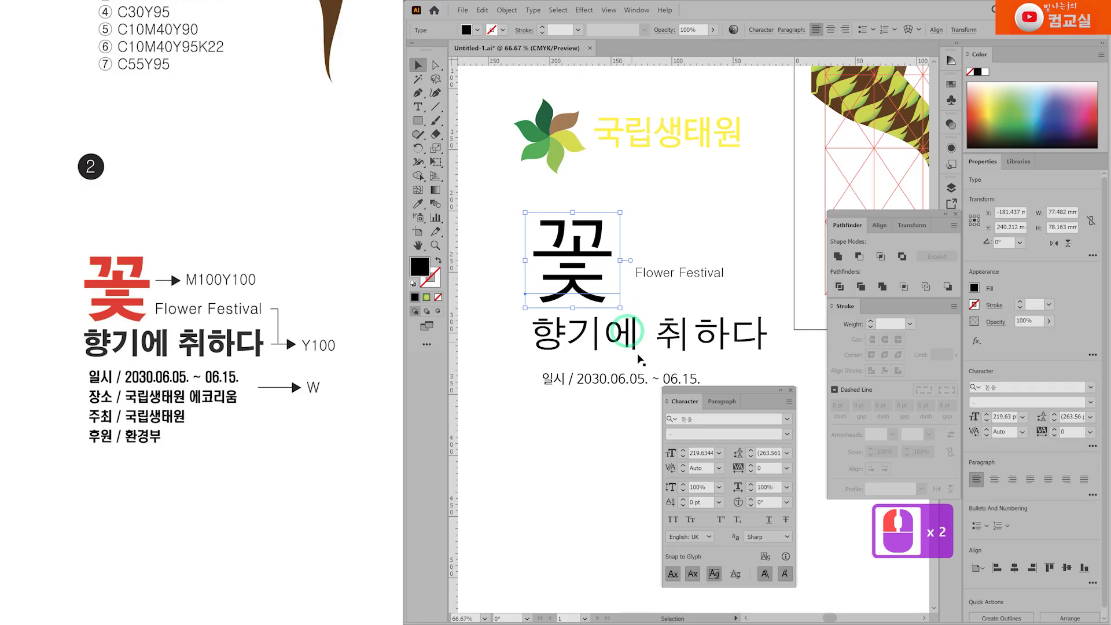
drag(426, 270, 432, 281)
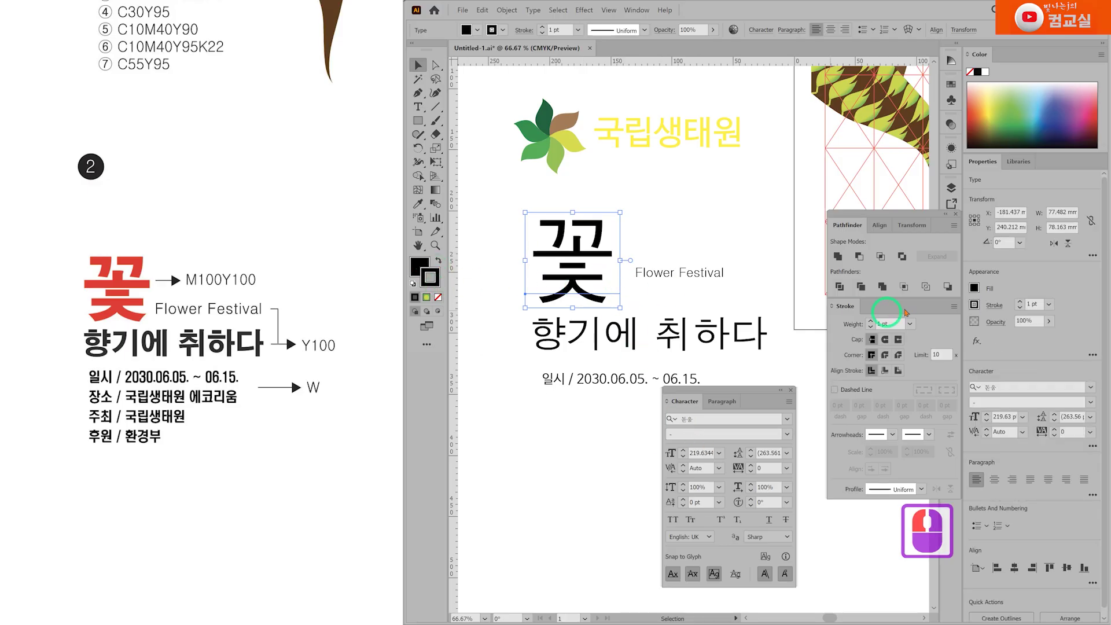
click(871, 321)
click(870, 321)
click(871, 322)
click(870, 321)
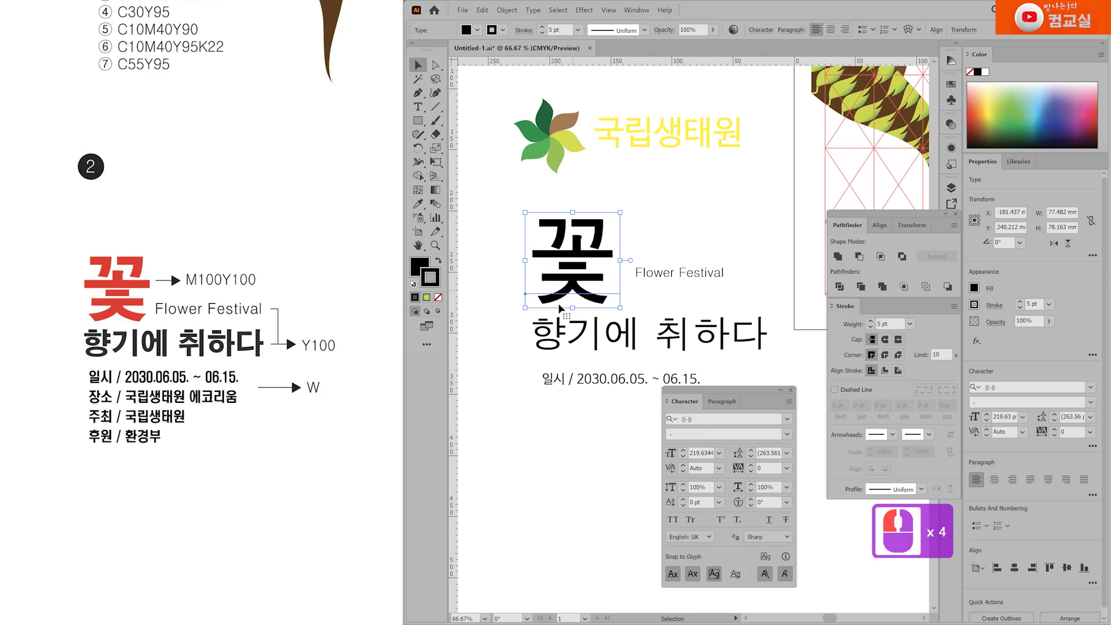
Step: Set the font of all four title and date texts below the logo to 나눔고딕 Bold
click(585, 381)
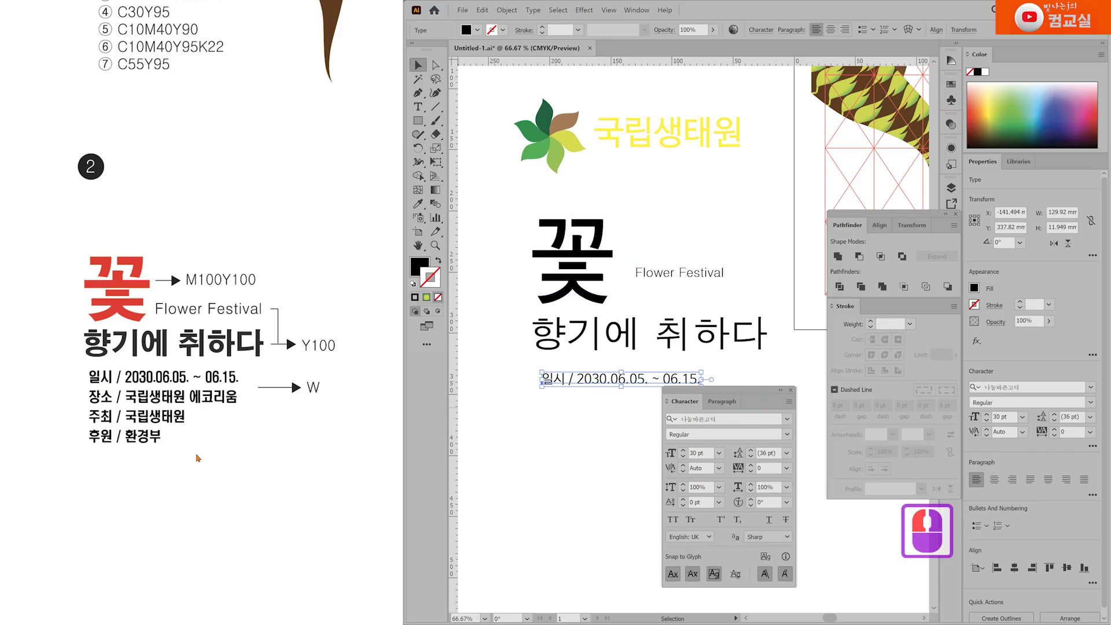
drag(773, 397, 778, 441)
click(658, 408)
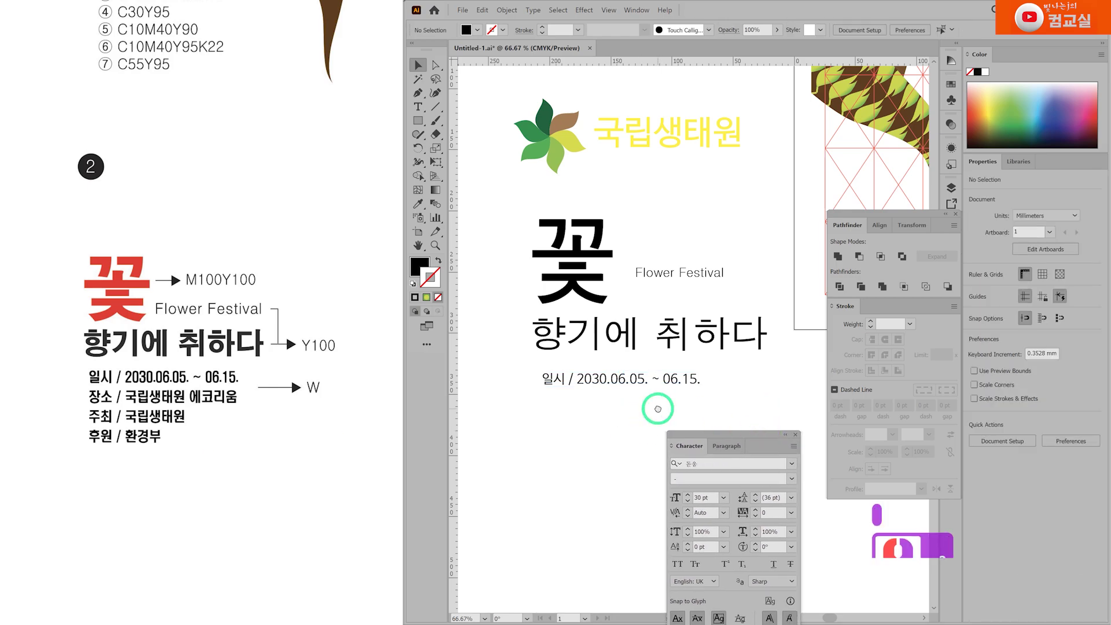
drag(658, 409, 638, 384)
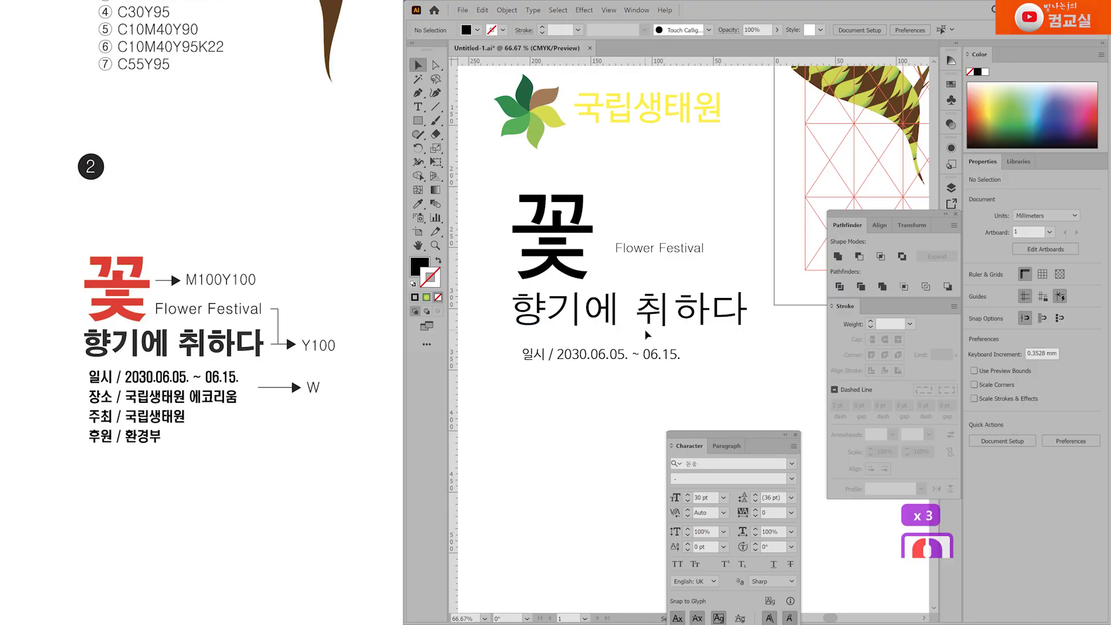
drag(487, 179, 768, 389)
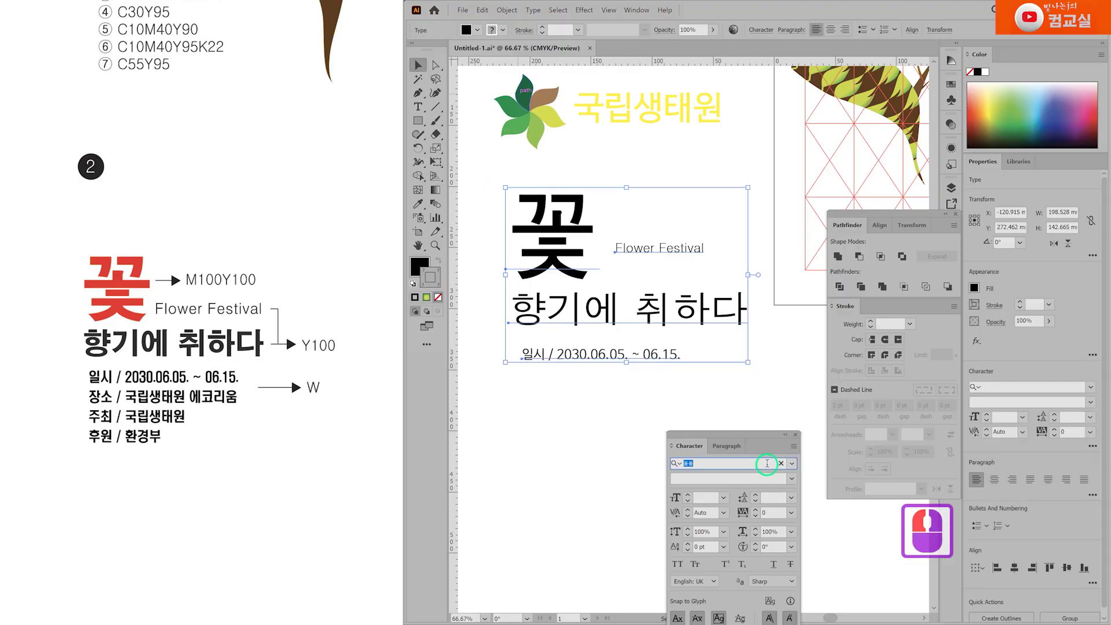
text(나)
key(BackSpace)
key(BackSpace)
key(BackSpace)
text(나눔)
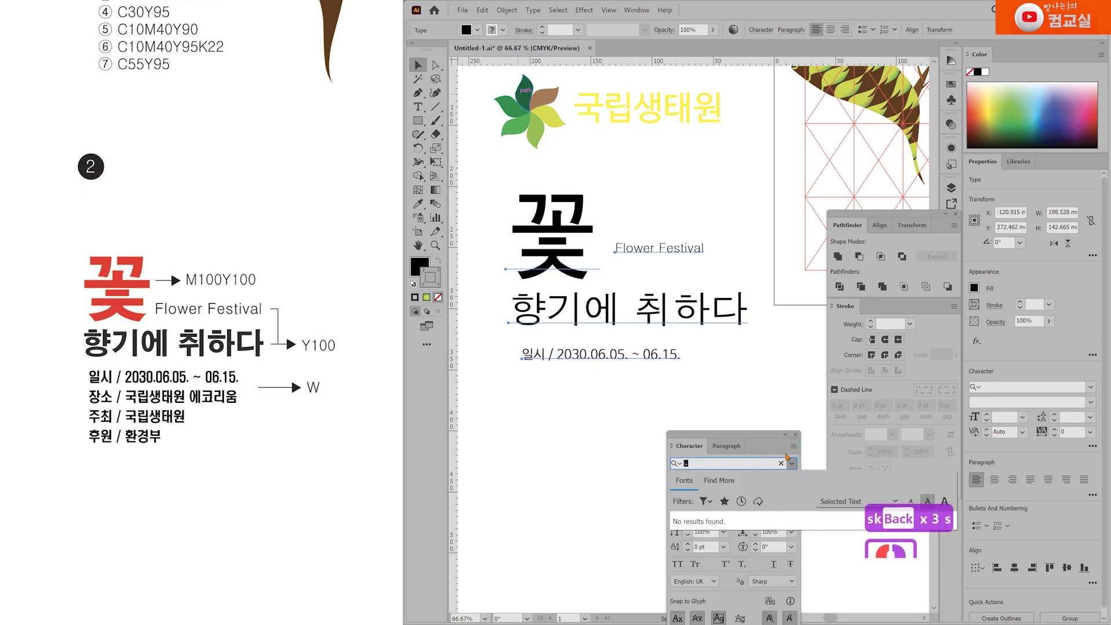
key(Down)
key(Down)
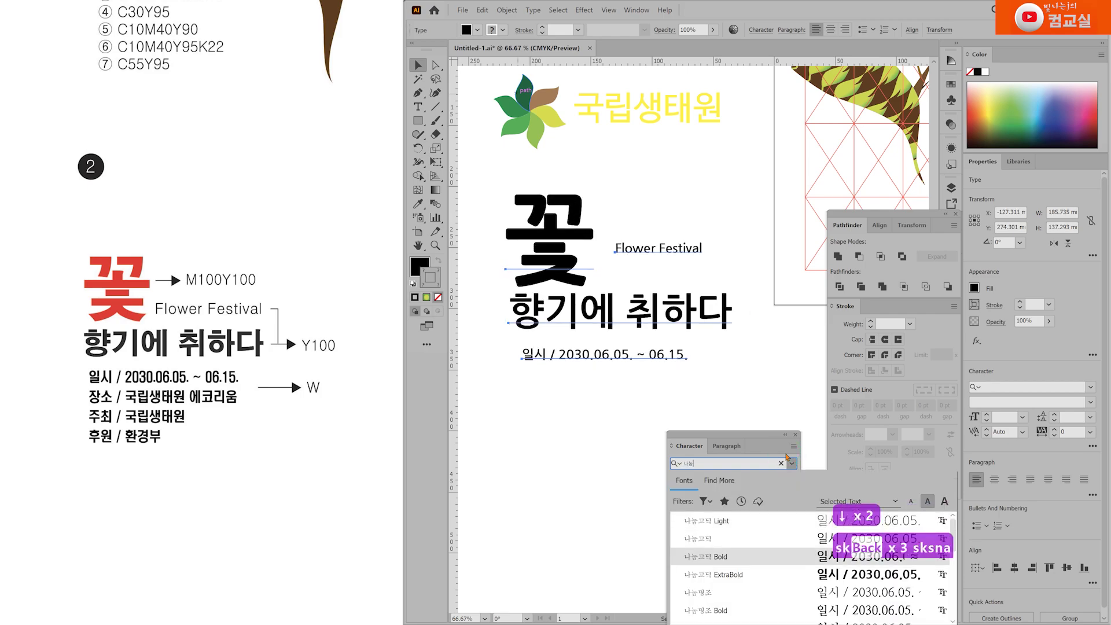
key(Down)
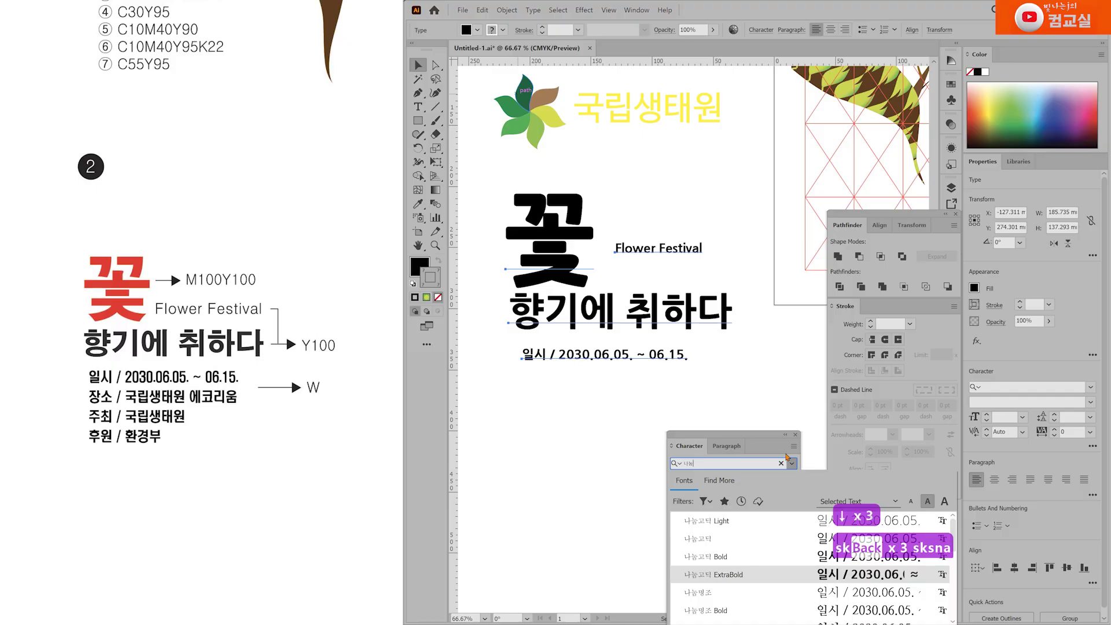
key(Up)
key(Return)
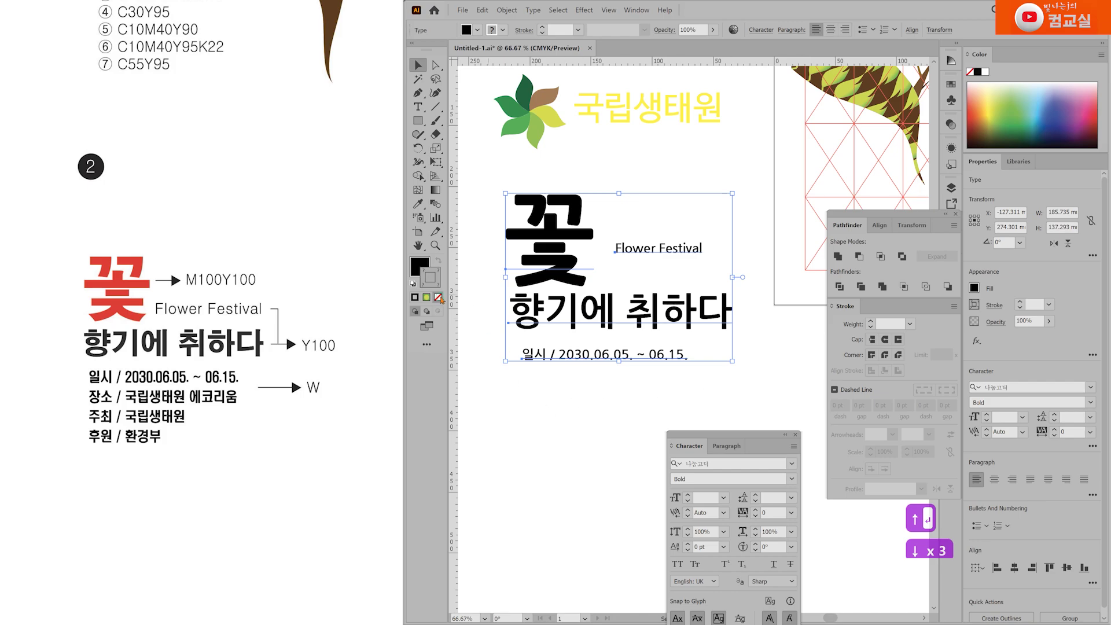
Step: Remove the stroke from the 꽃 title
click(467, 346)
click(497, 229)
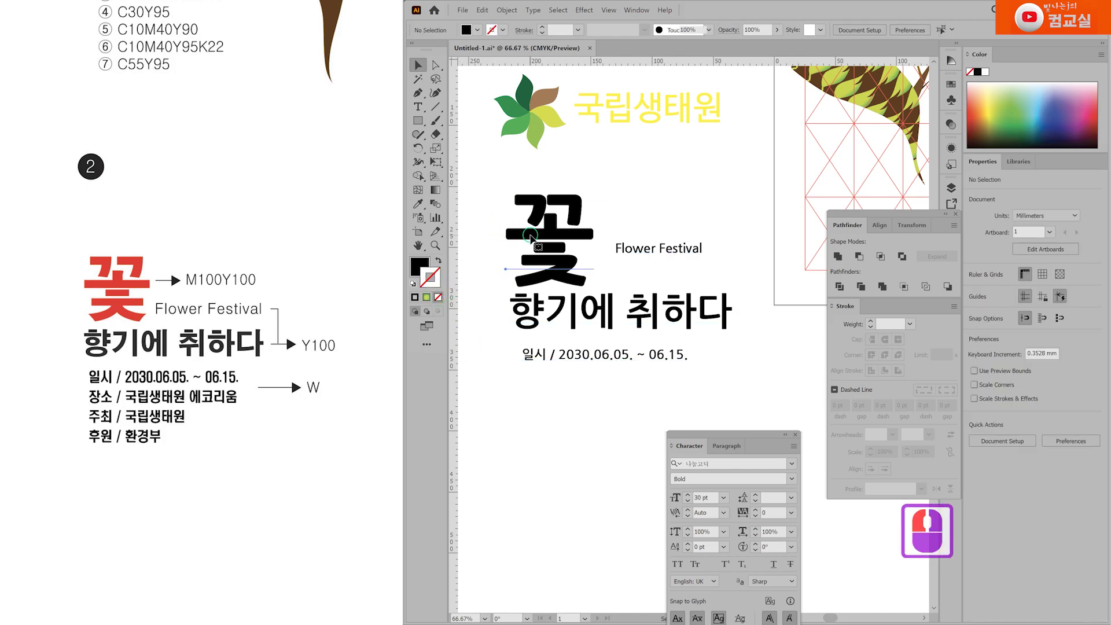
double_click(435, 286)
click(437, 298)
click(542, 388)
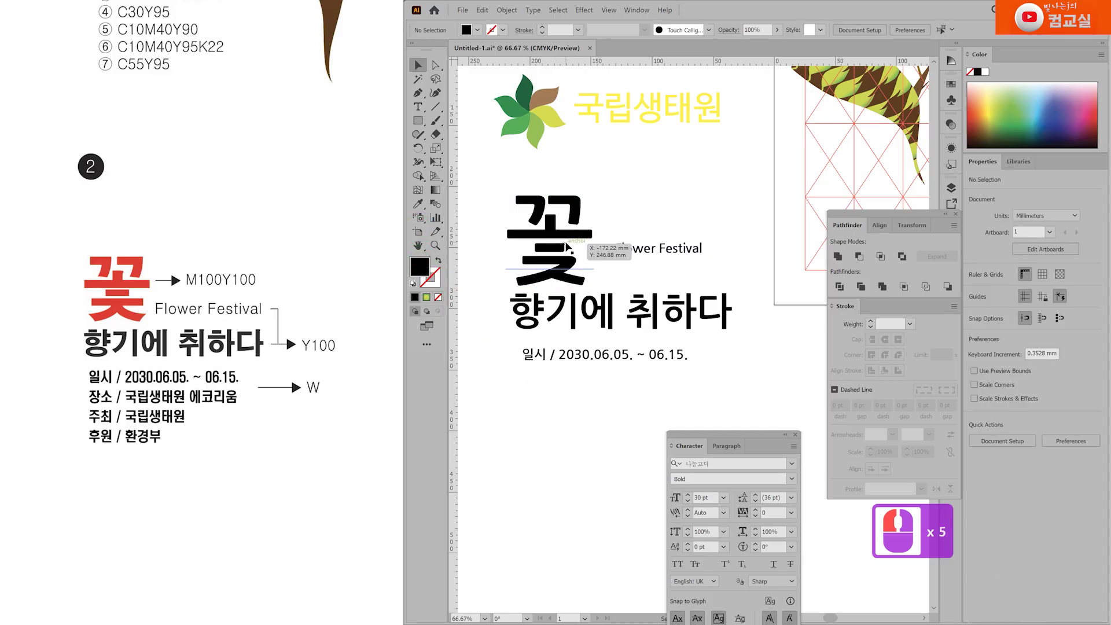
Step: Fill the 꽃 title with red using M 100, Y 100 and K 0
click(544, 283)
double_click(416, 269)
click(487, 328)
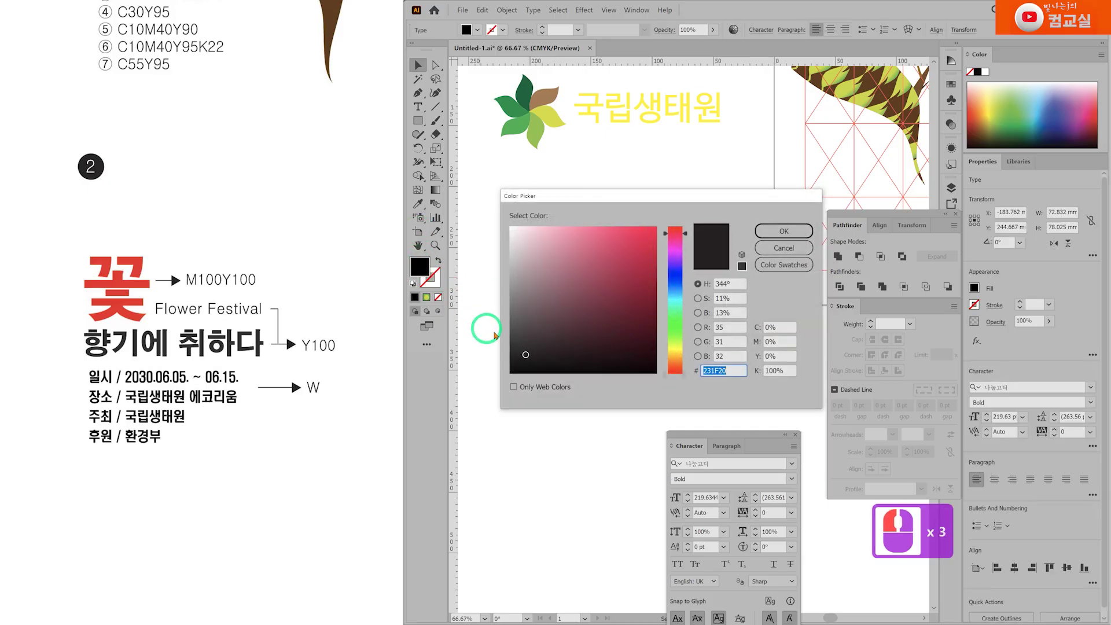
double_click(786, 340)
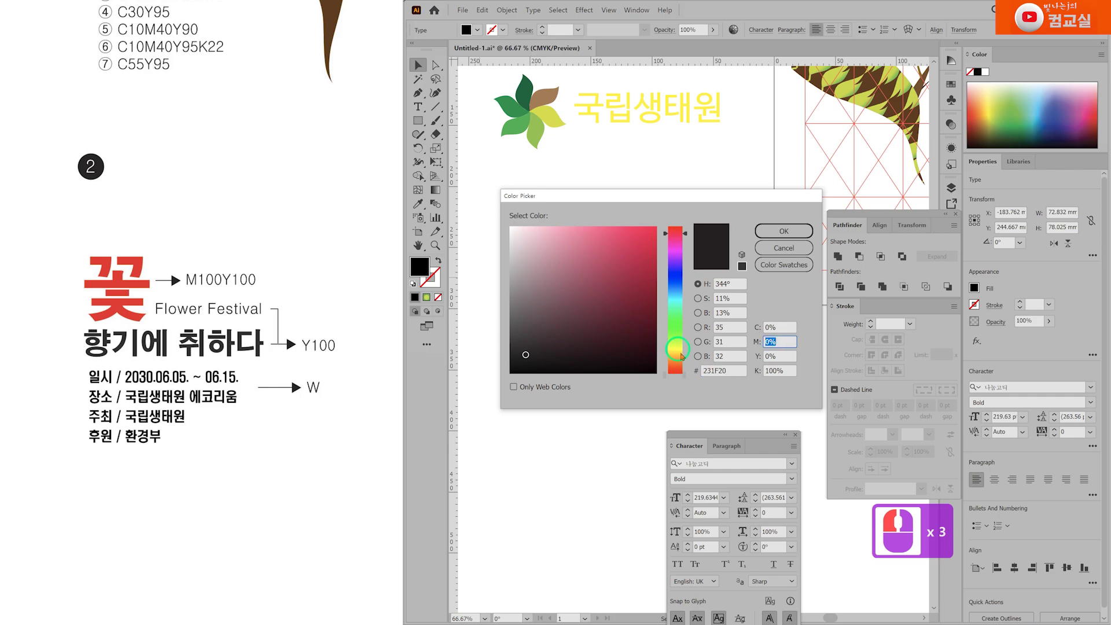
text(100)
key(Tab)
text(100)
key(Tab)
text(0)
key(Return)
click(647, 229)
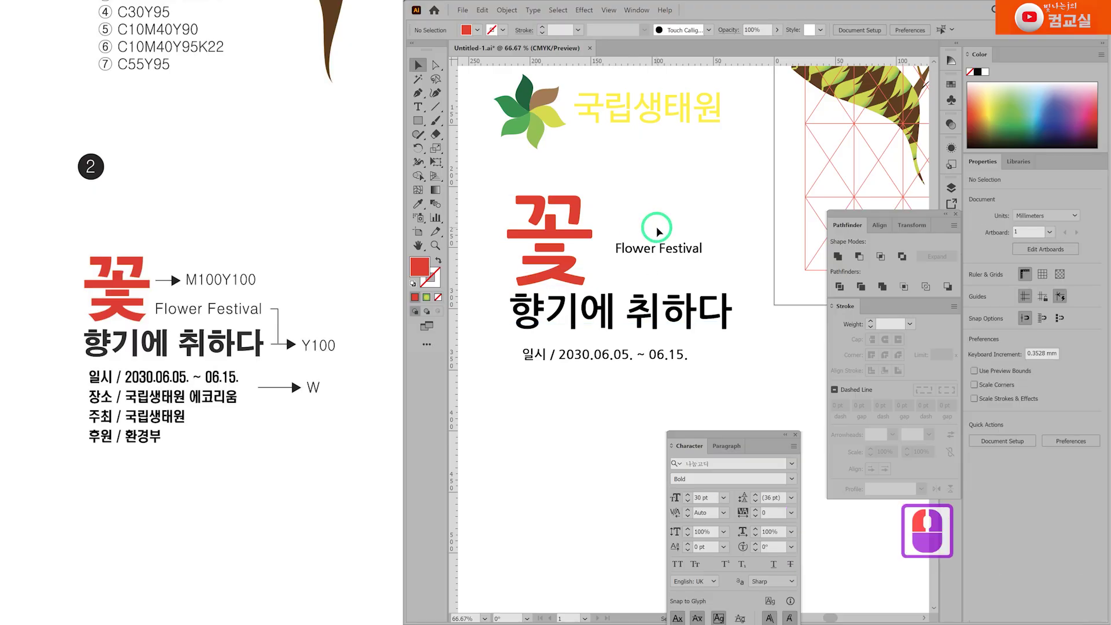
Step: Fill the Flower Festival and 향기에 취하다 texts with yellow using Y 100 and K 0
shift+click(690, 309)
click(416, 266)
double_click(416, 267)
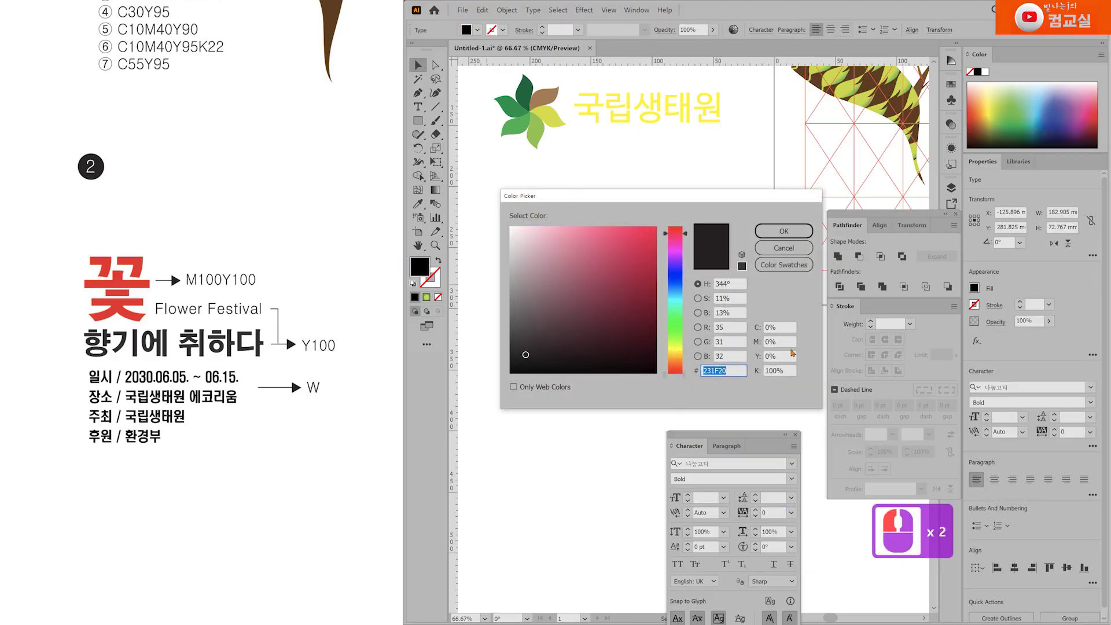
text(100)
key(Tab)
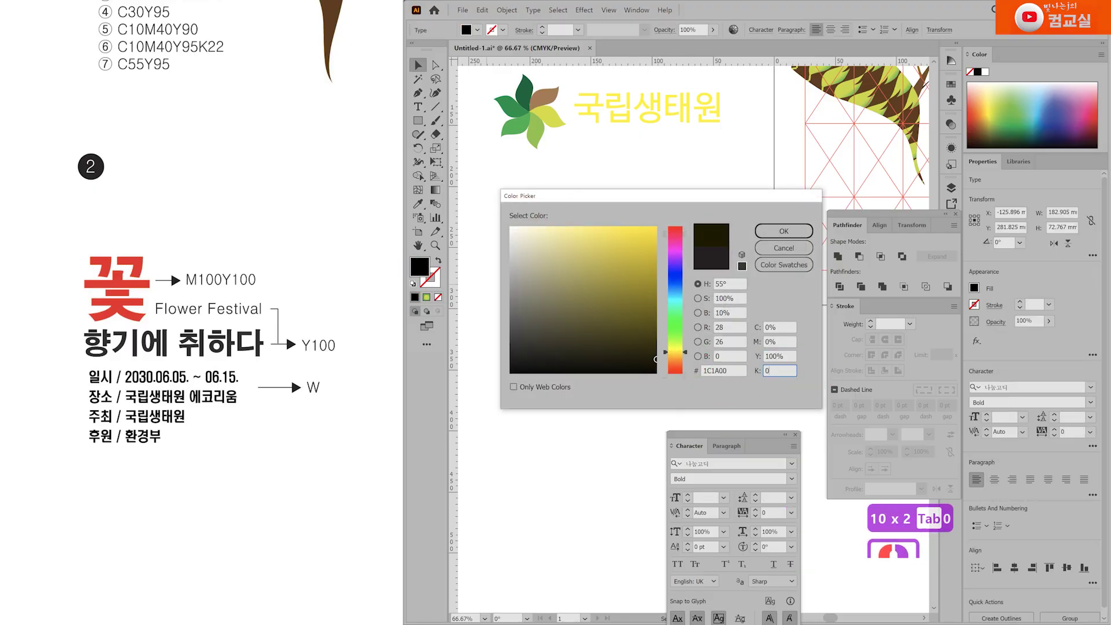
text(0)
key(Return)
Step: Move the title texts and the date line together onto the lower right edge of the poster artboard
drag(480, 200, 714, 395)
scroll(619, 295, down, 3)
drag(498, 315, 654, 278)
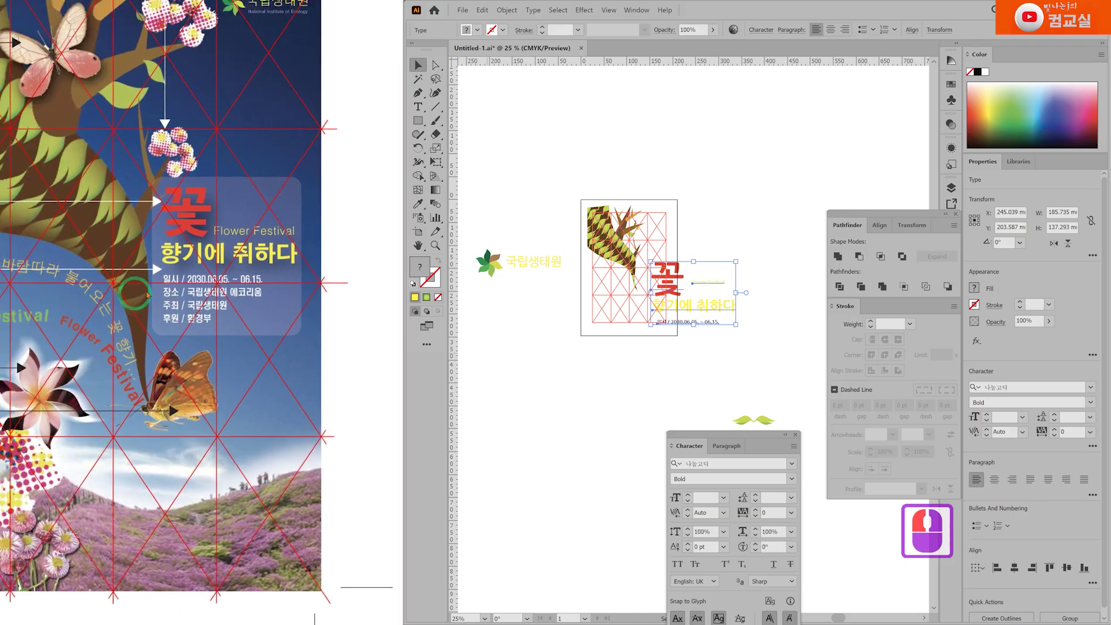
scroll(141, 290, up, 5)
scroll(724, 287, up, 1)
scroll(722, 272, up, 2)
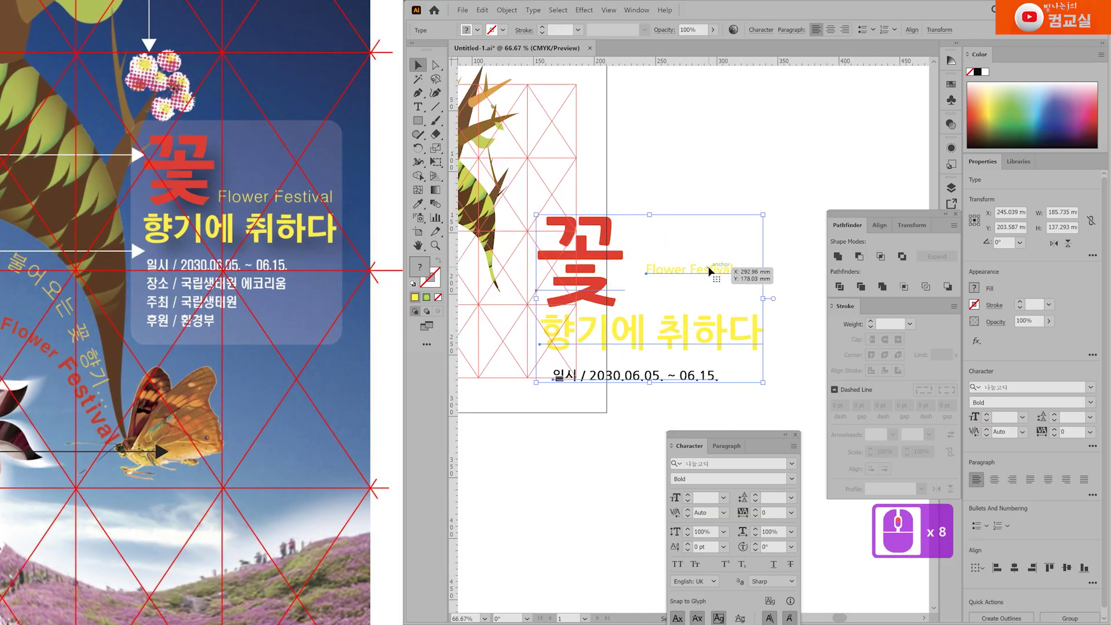
drag(238, 171, 177, 189)
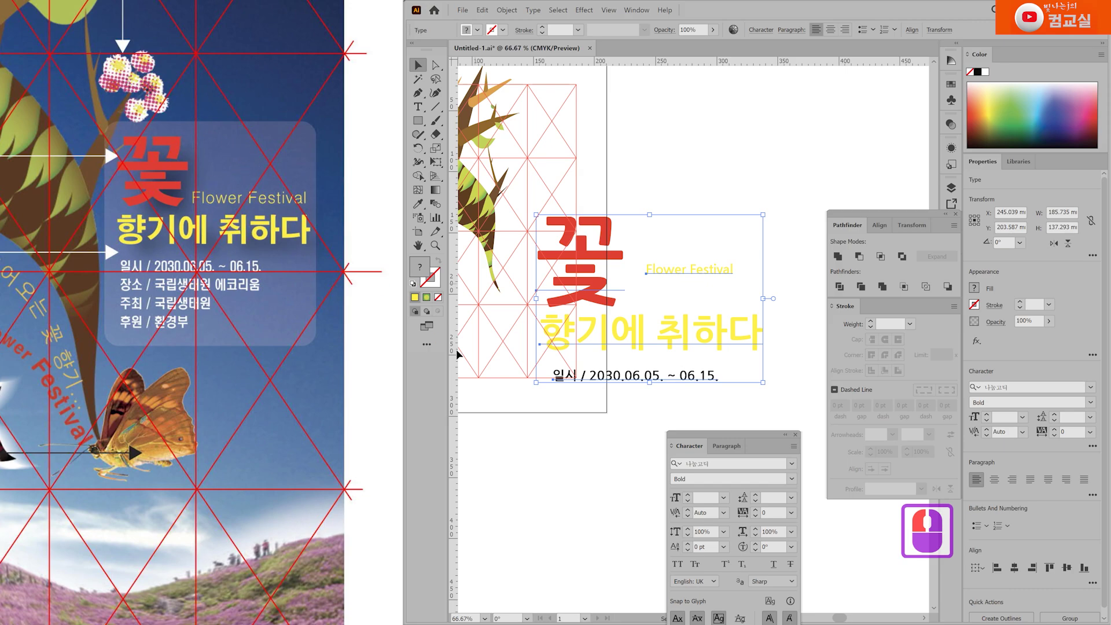
Step: Scale the title texts and date line together to about half size and move them onto the grid's right part
click(608, 441)
scroll(580, 254, up, 1)
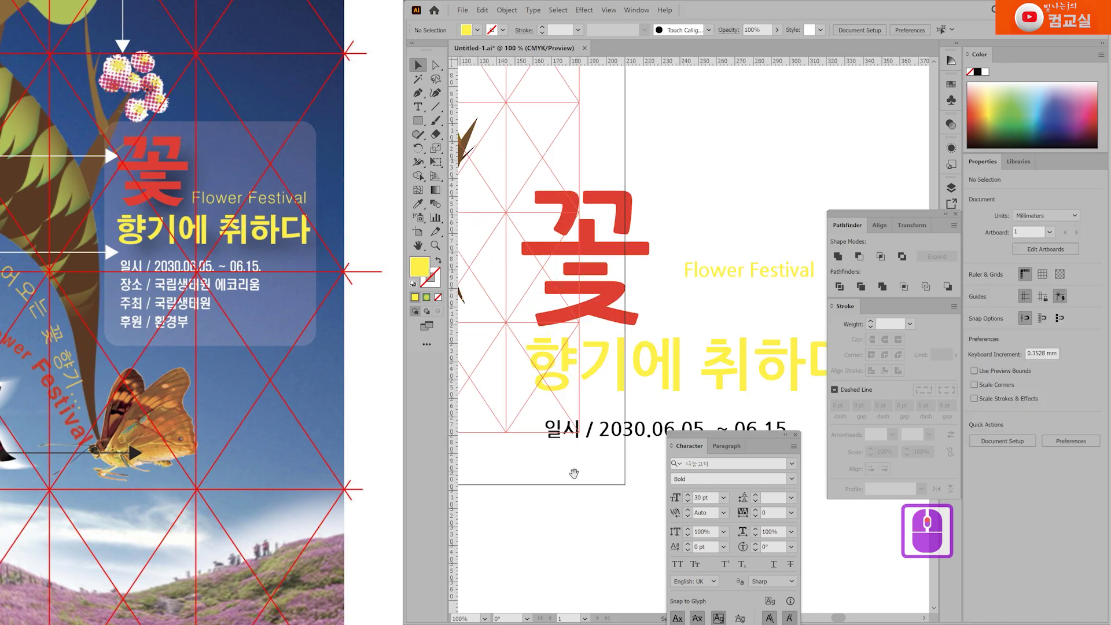
drag(575, 466, 608, 478)
drag(555, 189, 776, 509)
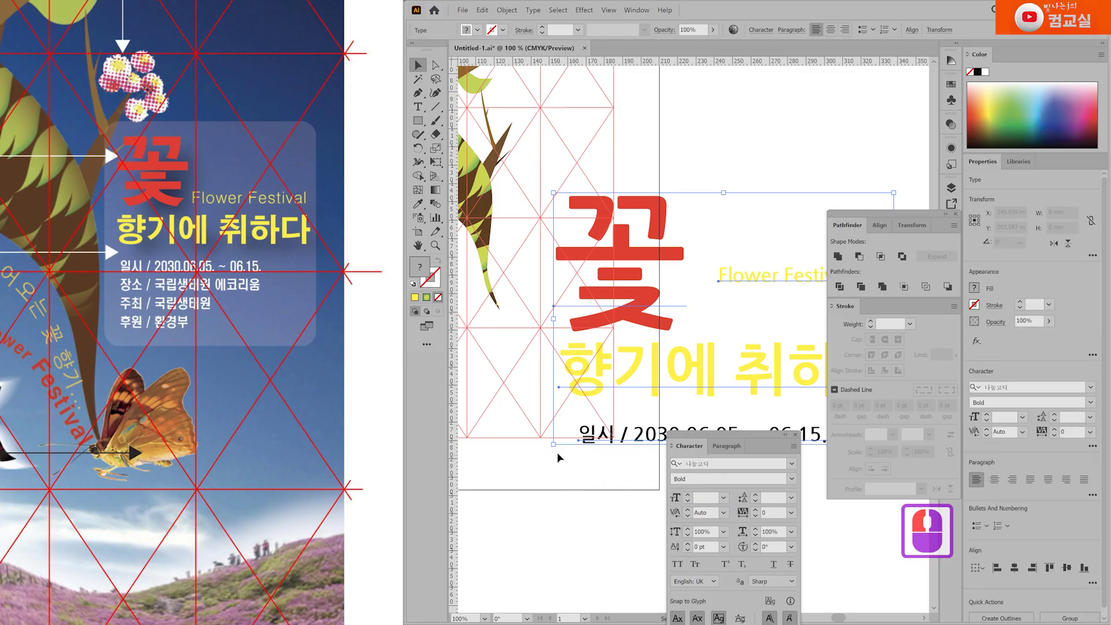
drag(554, 446, 718, 324)
drag(757, 251, 561, 258)
drag(557, 367, 625, 389)
Step: Move the 꽃 title up and to the left on its own, beside the thin branch tips
click(629, 212)
drag(627, 244, 586, 159)
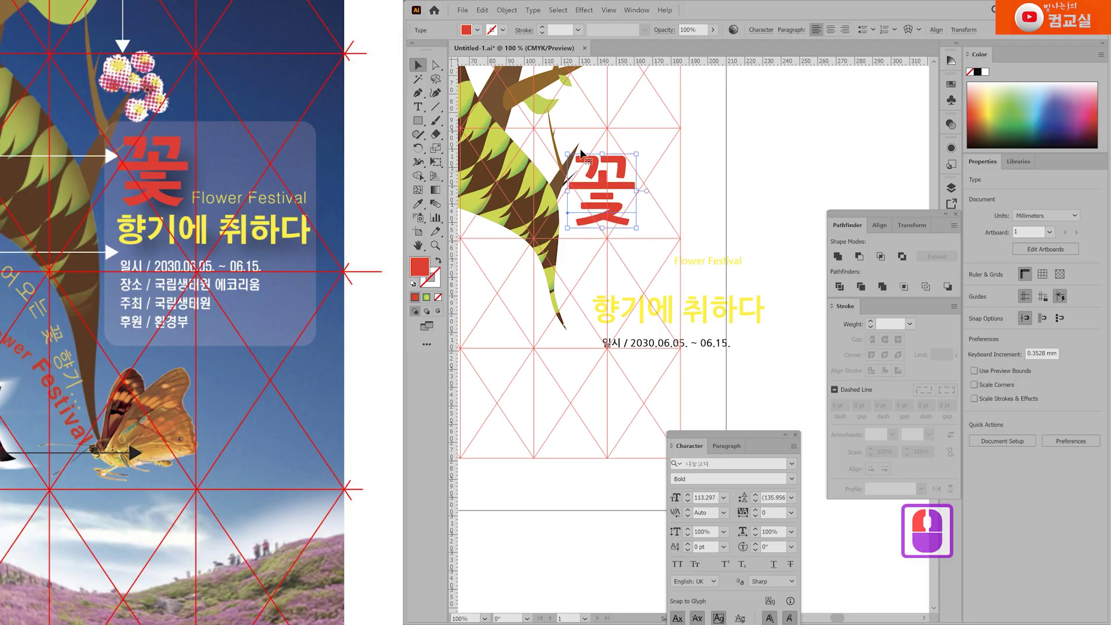
Step: Scale the 꽃 title down to about 62.5 pt and position it against the thin branch tips
scroll(586, 160, up, 3)
drag(594, 247, 599, 245)
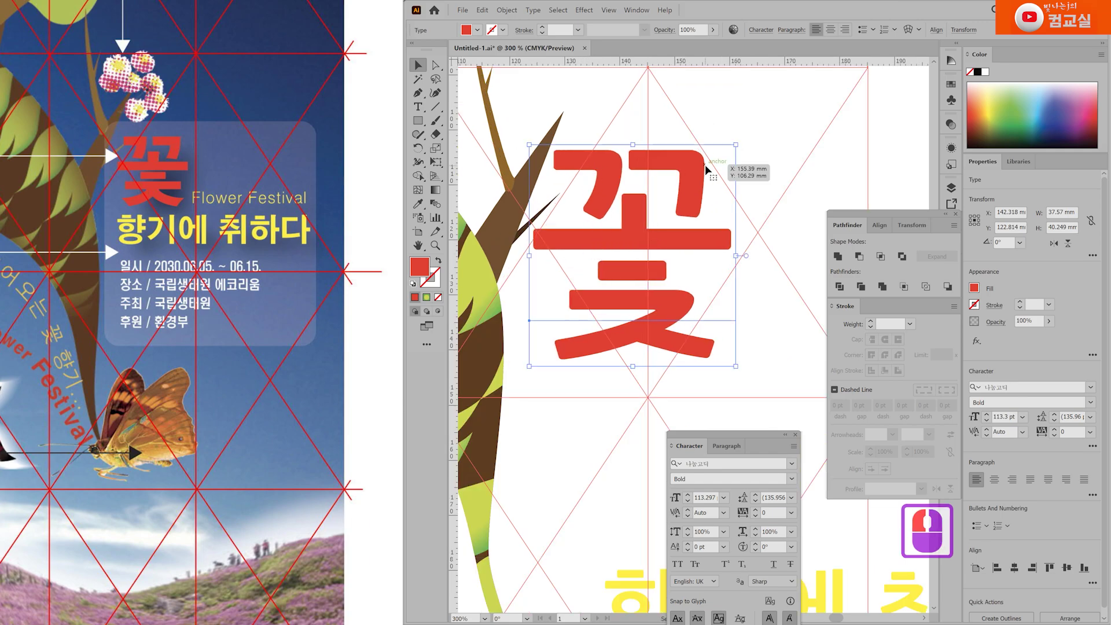
drag(721, 158, 652, 235)
drag(605, 301, 602, 248)
drag(651, 184, 644, 191)
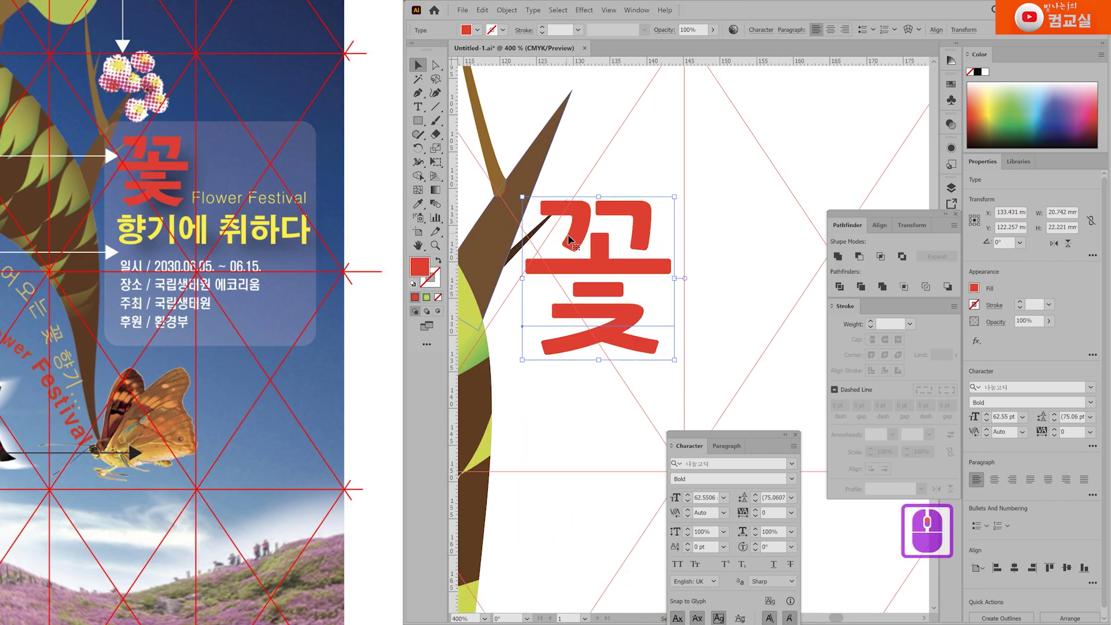
Step: Move the Flower Festival text beside the lower part of 꽃 and scale it down slightly
scroll(724, 285, down, 2)
click(738, 288)
drag(746, 306, 624, 203)
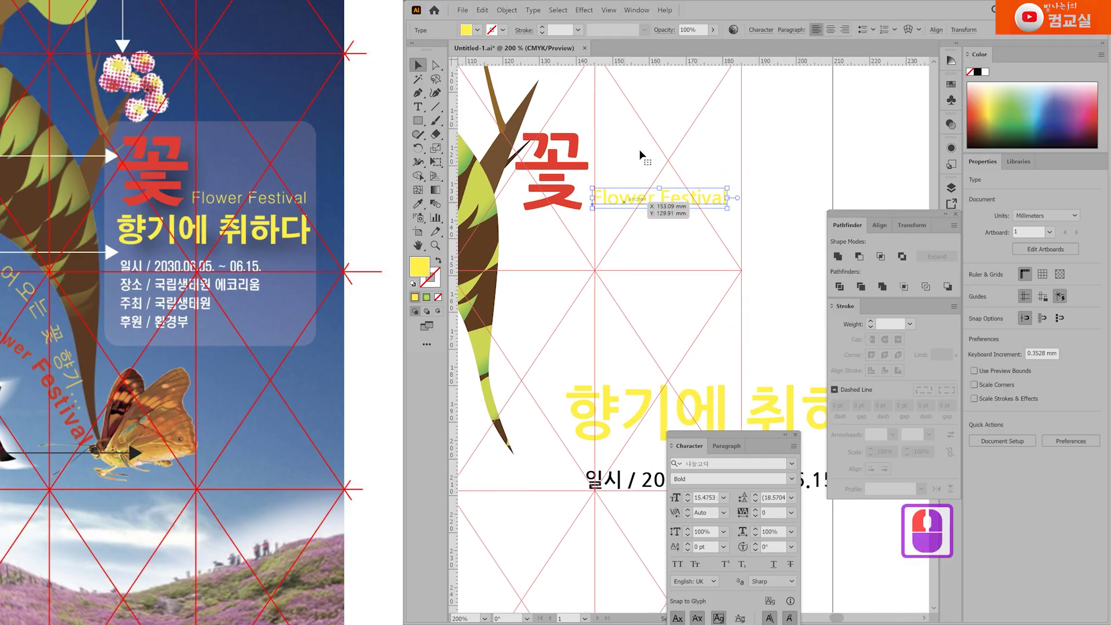
scroll(637, 174, up, 1)
drag(770, 228, 728, 222)
Step: Move 향기에 취하다 directly beneath 꽃 and Flower Festival and scale it down to about their combined width
drag(586, 519, 536, 310)
scroll(549, 310, down, 1)
drag(515, 352, 642, 322)
drag(746, 310, 568, 286)
click(702, 307)
scroll(685, 229, up, 1)
drag(602, 245, 603, 250)
drag(715, 267, 715, 266)
Step: Move the date line directly under 향기에 취하다 and set its font size to 10 pt
scroll(707, 310, down, 2)
click(629, 427)
drag(630, 427, 583, 263)
double_click(706, 497)
text(10)
key(Return)
scroll(529, 234, up, 2)
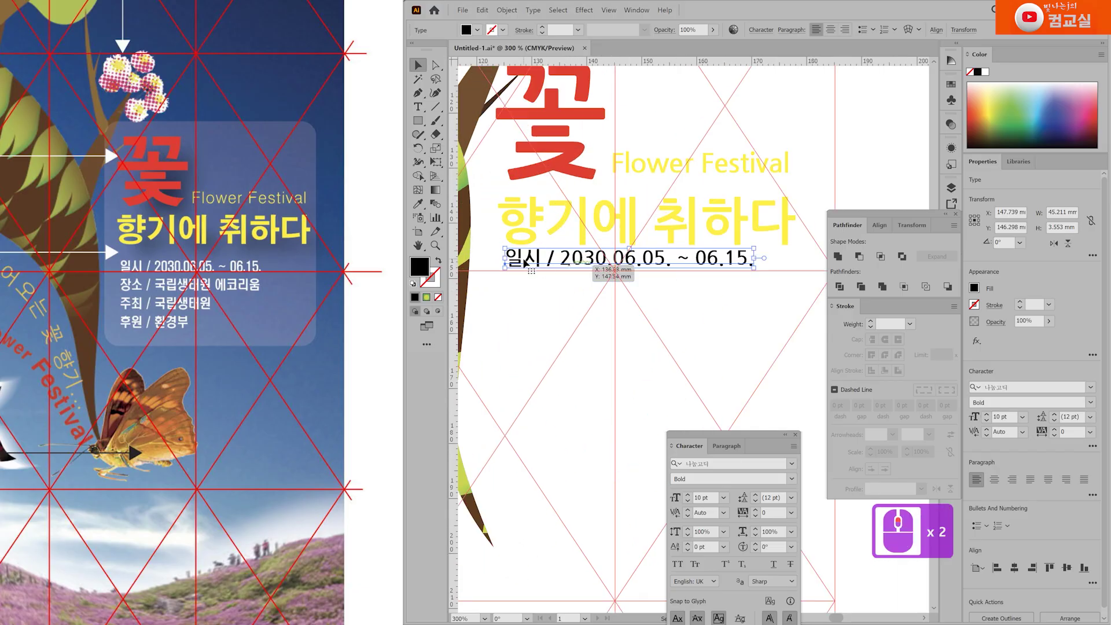
drag(573, 260, 573, 266)
Step: Set the date line's font to 나눔바른고딕 Bold
drag(764, 444, 751, 340)
double_click(730, 360)
text(ㄴ나)
key(BackSpace)
key(BackSpace)
key(BackSpace)
text(나눔)
key(Down)
key(Down)
key(Down)
key(Down)
key(Down)
key(Down)
key(Down)
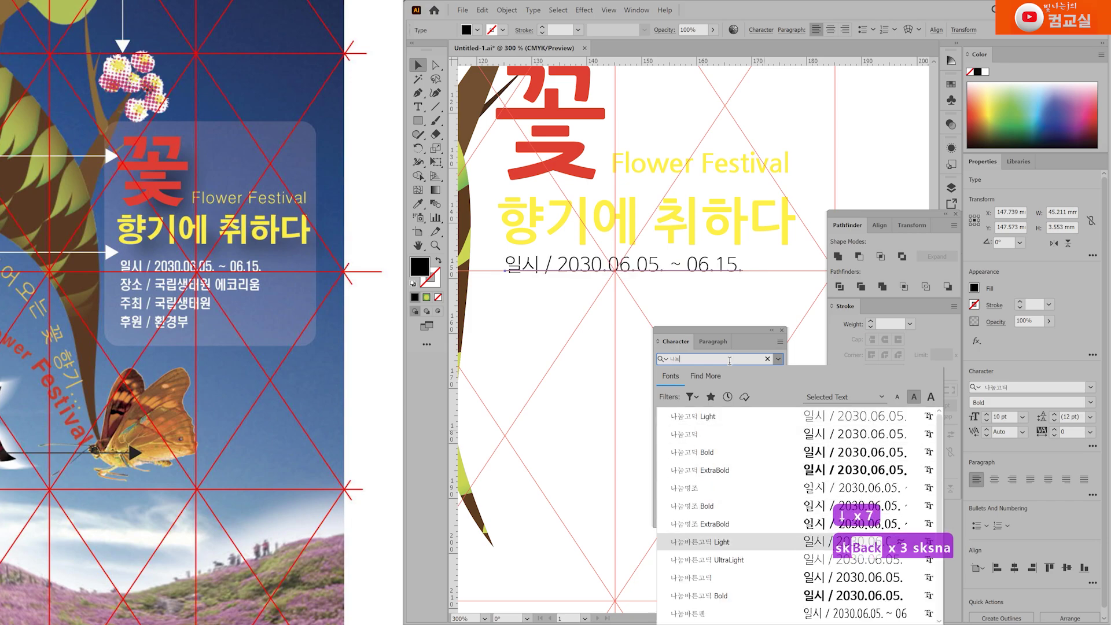
key(Down)
key(Down)
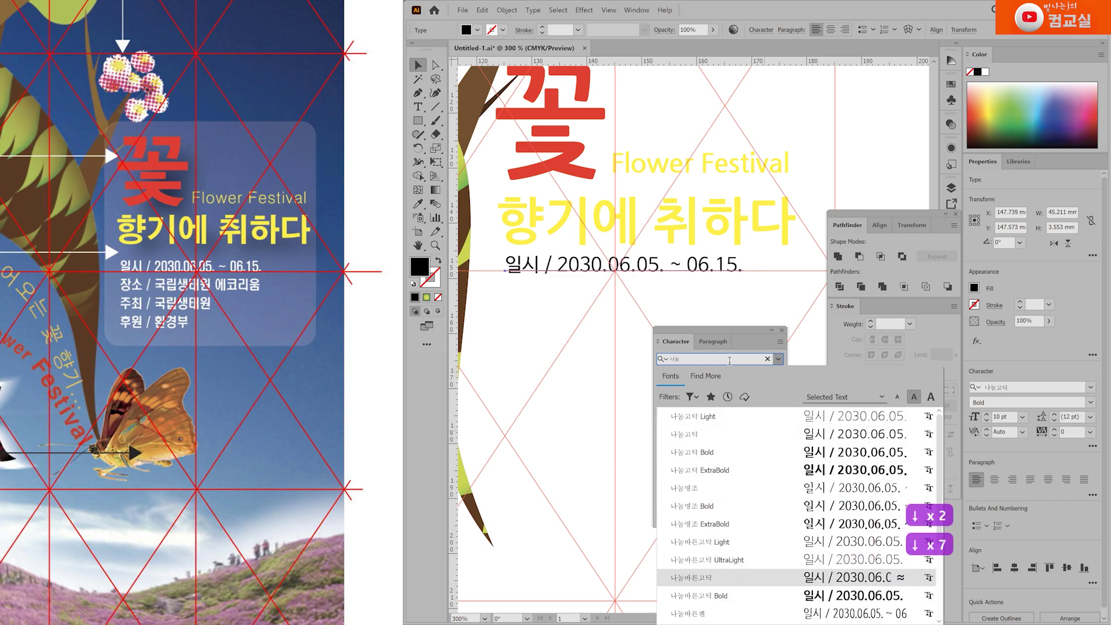
key(Return)
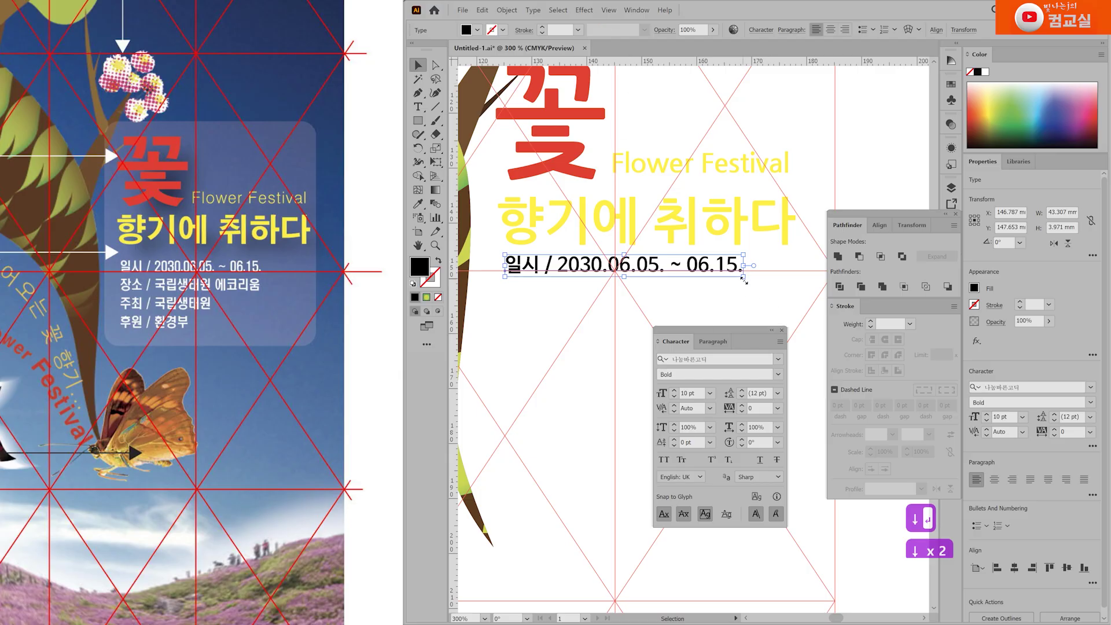
Step: Reduce the date line to 9 pt and shift it slightly under 향기에 취하다
click(674, 397)
scroll(530, 267, up, 1)
drag(532, 268, 530, 266)
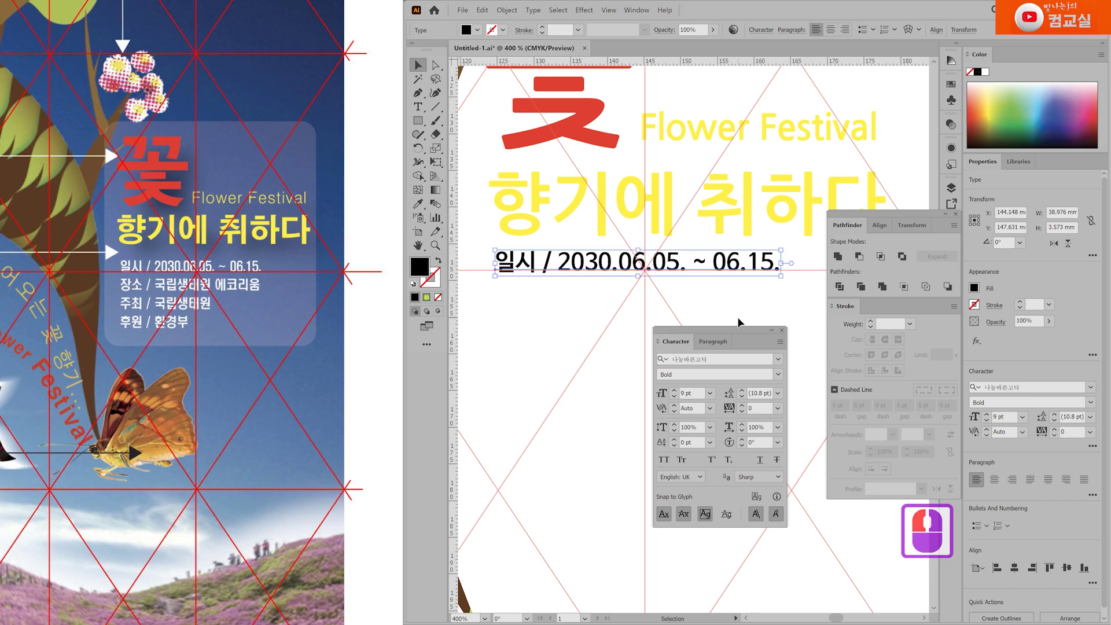
double_click(764, 277)
scroll(764, 278, down, 3)
scroll(720, 278, up, 3)
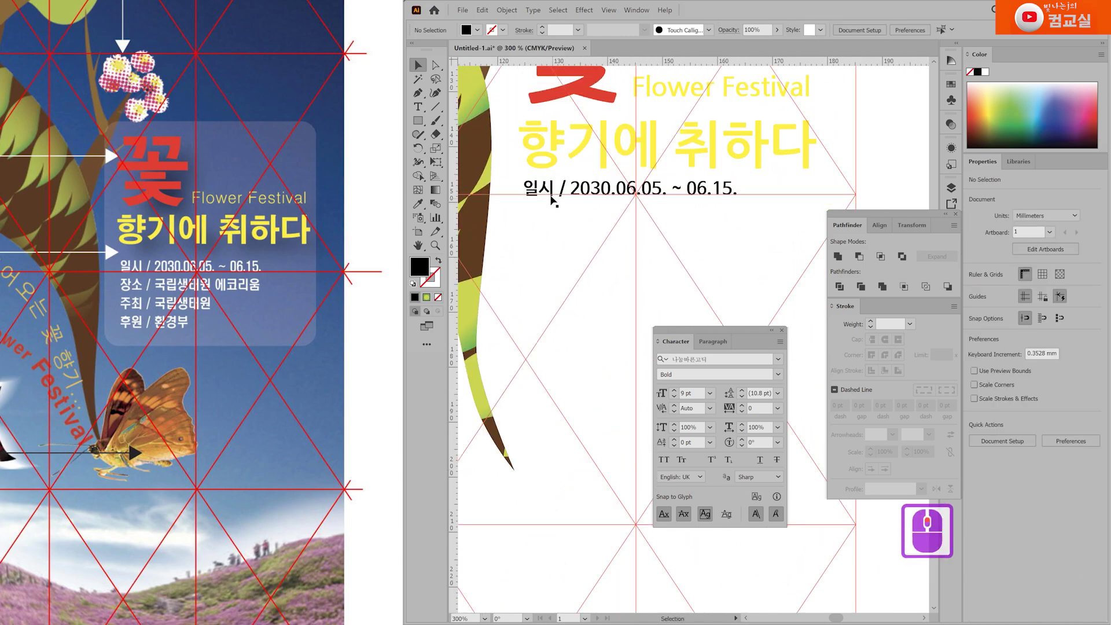
Step: Align the left edge of 향기에 취하다 with the date line and scale the text to about 26 pt
click(752, 154)
click(674, 399)
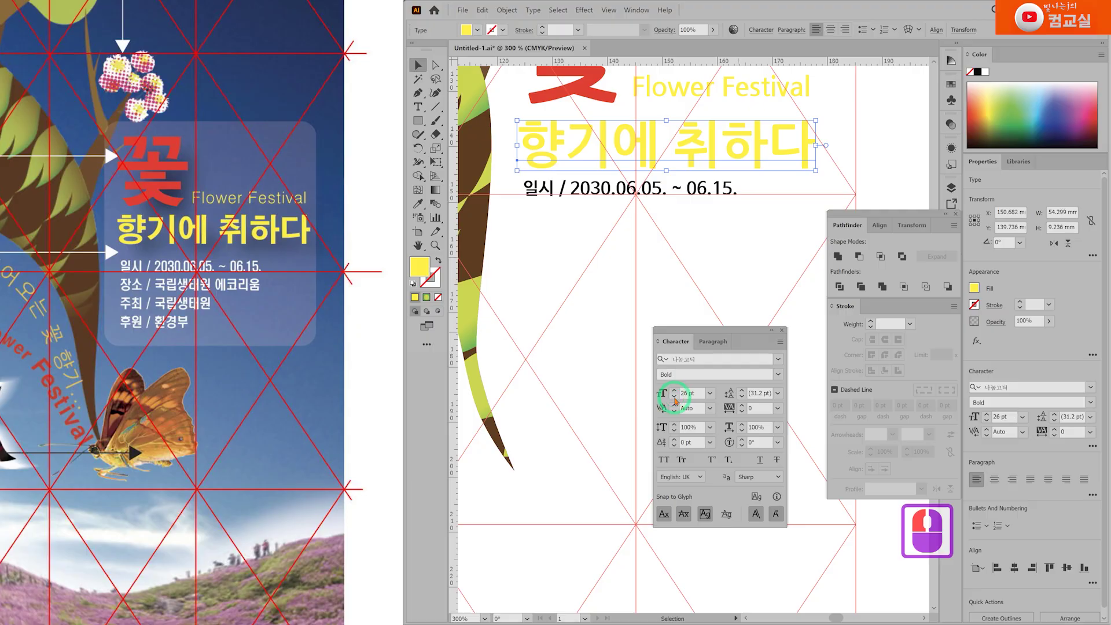
key(Up)
key(Right)
key(Up)
key(Right)
key(Up)
key(Right)
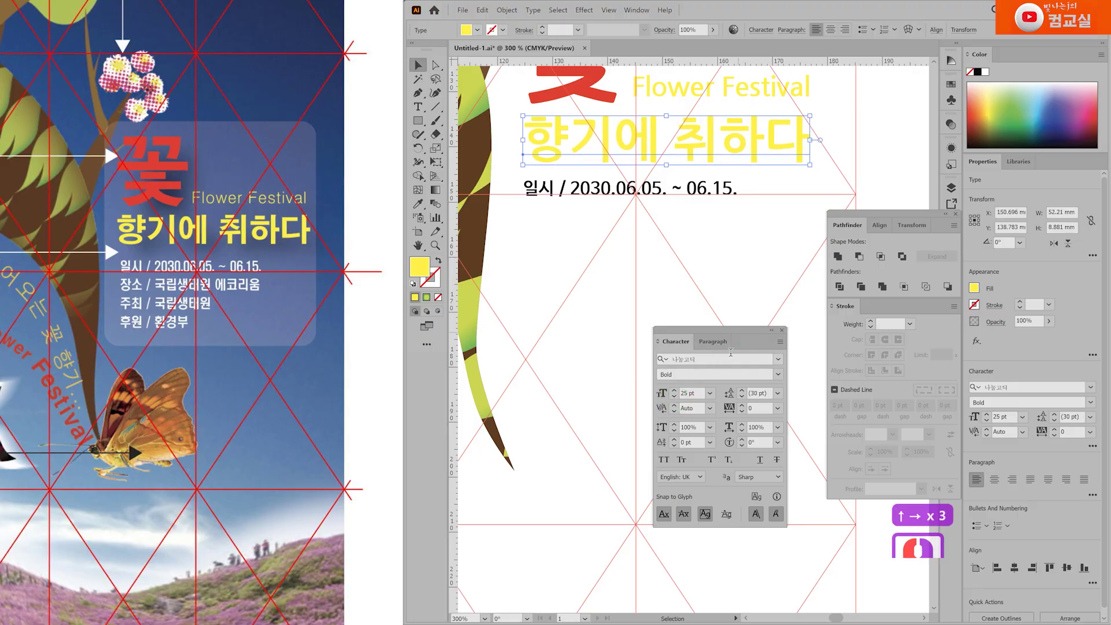
mouse_move(816, 167)
mouse_down()
mouse_move(807, 164)
mouse_move(833, 170)
mouse_move(823, 168)
mouse_up()
key(Up)
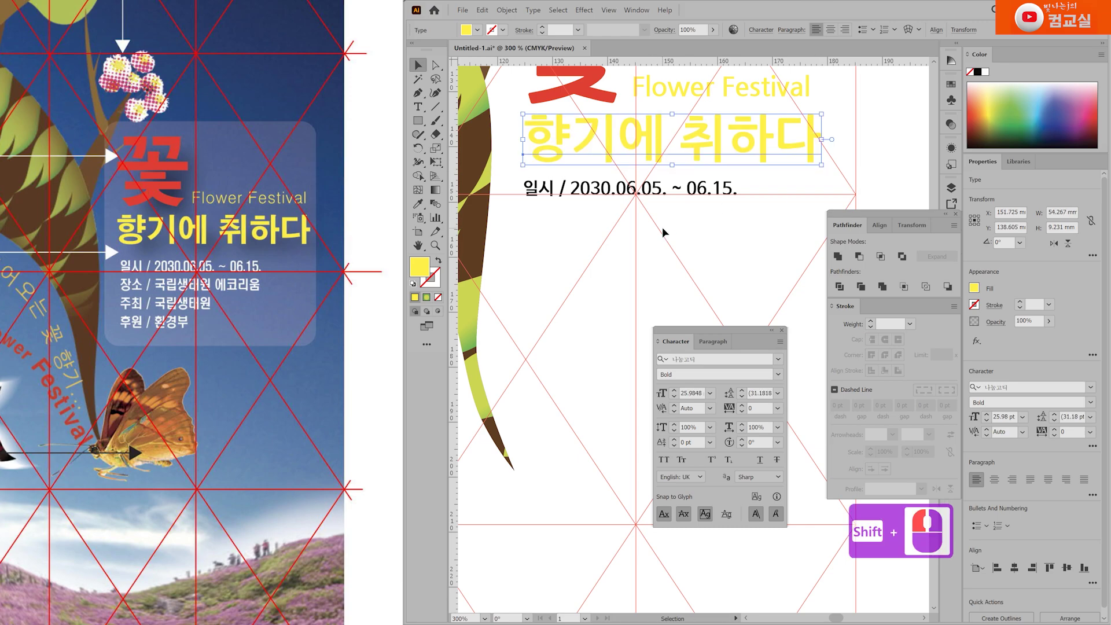
click(608, 230)
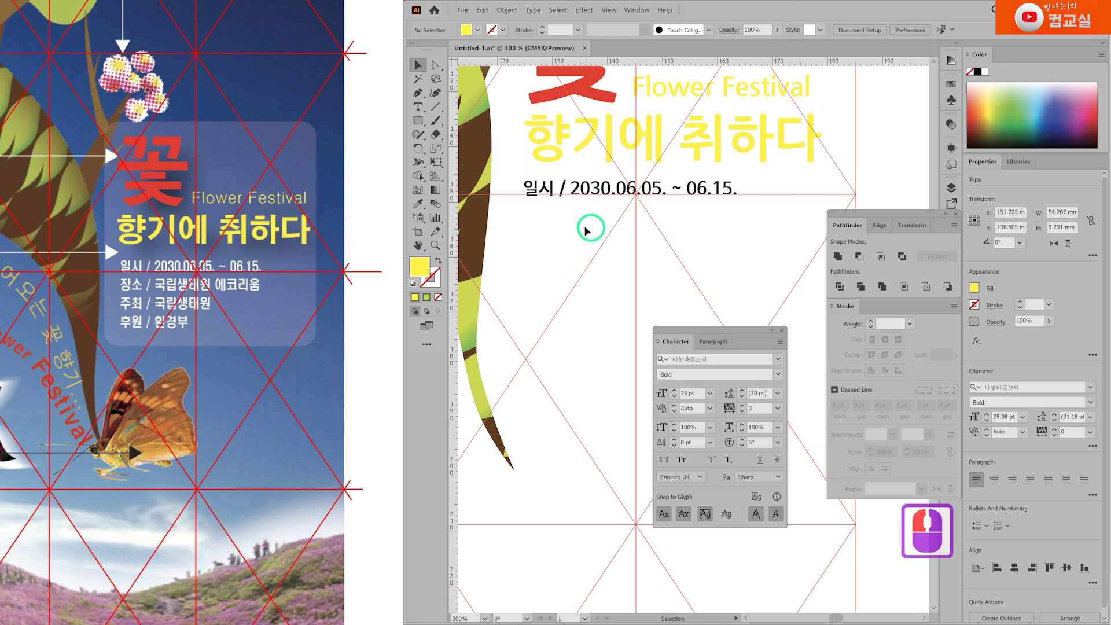
Step: Set the date line's font size back to 10 pt
scroll(572, 226, down, 1)
drag(587, 239, 620, 299)
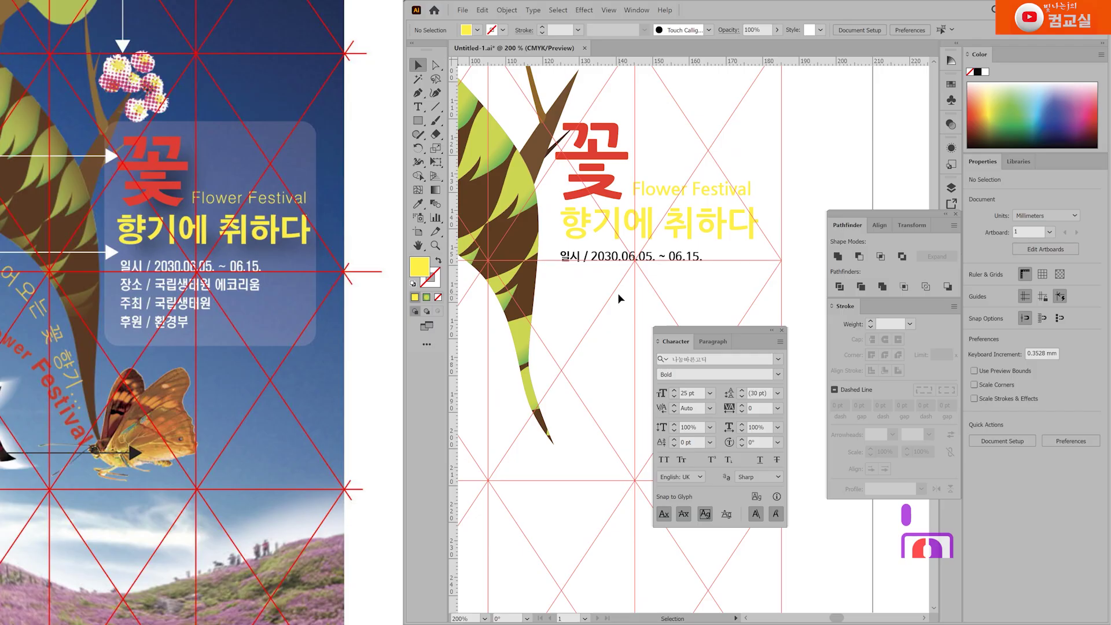
scroll(609, 273, up, 1)
click(596, 257)
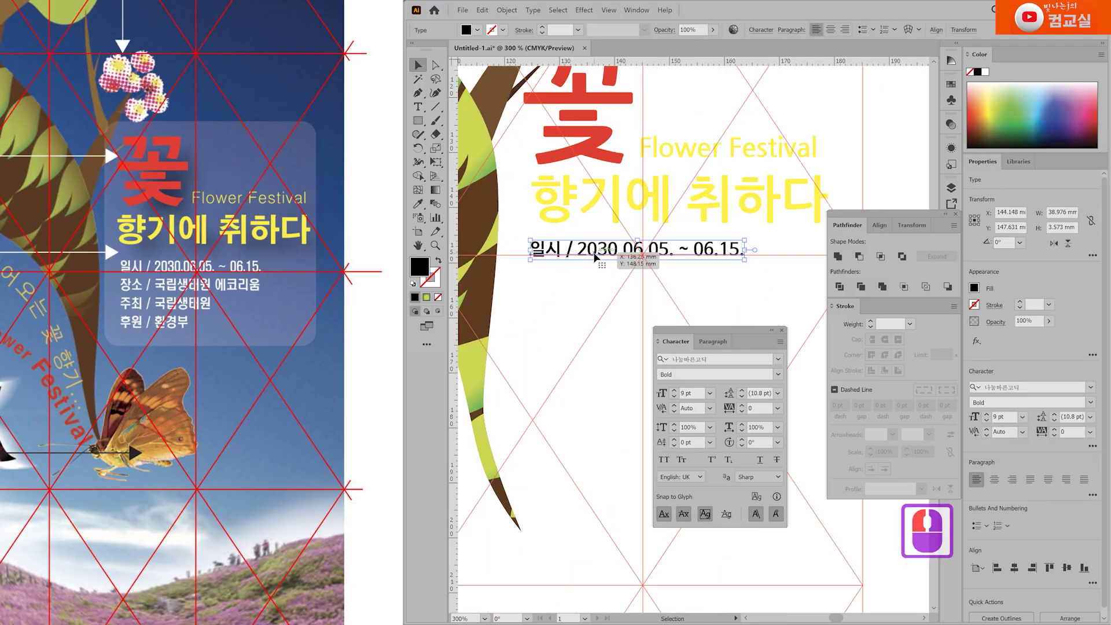
click(674, 390)
click(585, 345)
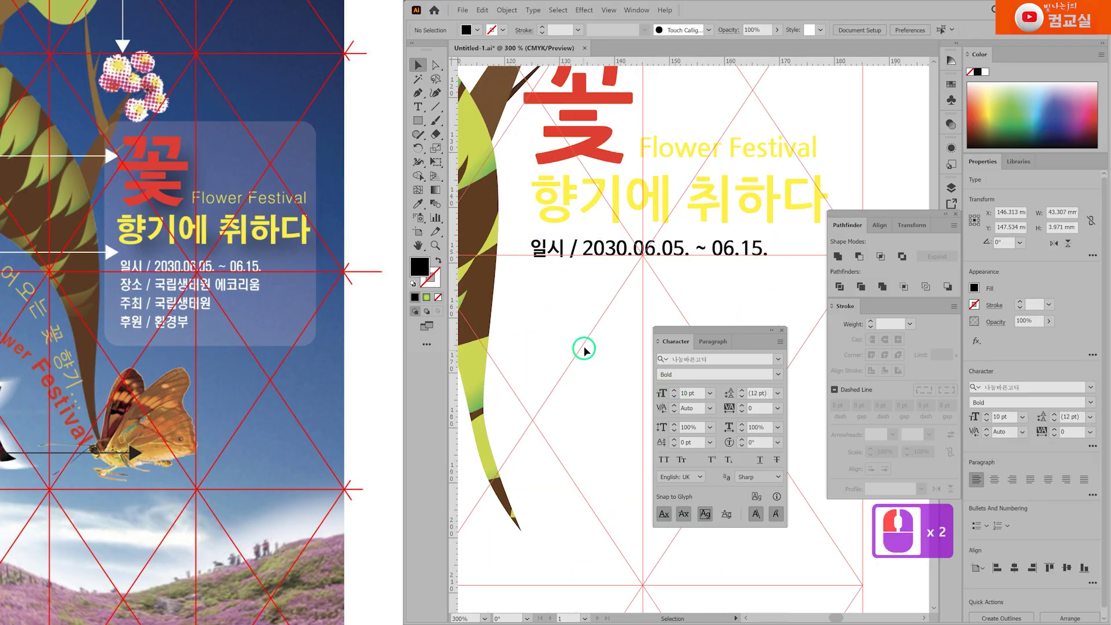
Step: Duplicate the date line three times downward at equal spacing to make four lines
alt+click(564, 253)
drag(564, 253, 562, 282)
key(ctrl+d)
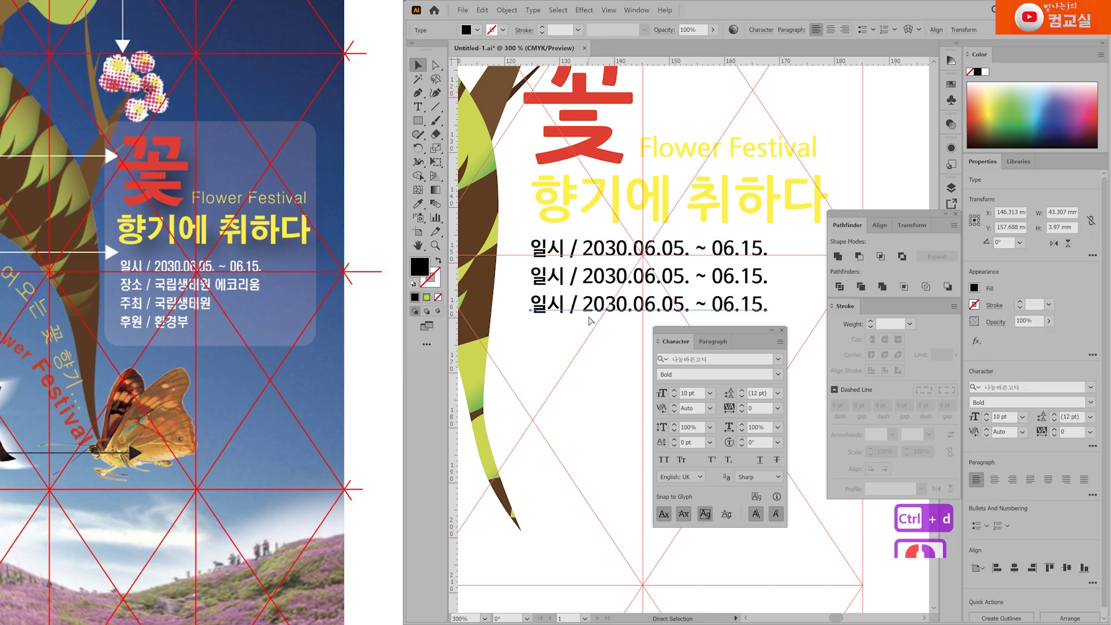
key(ctrl+d)
drag(599, 384, 578, 335)
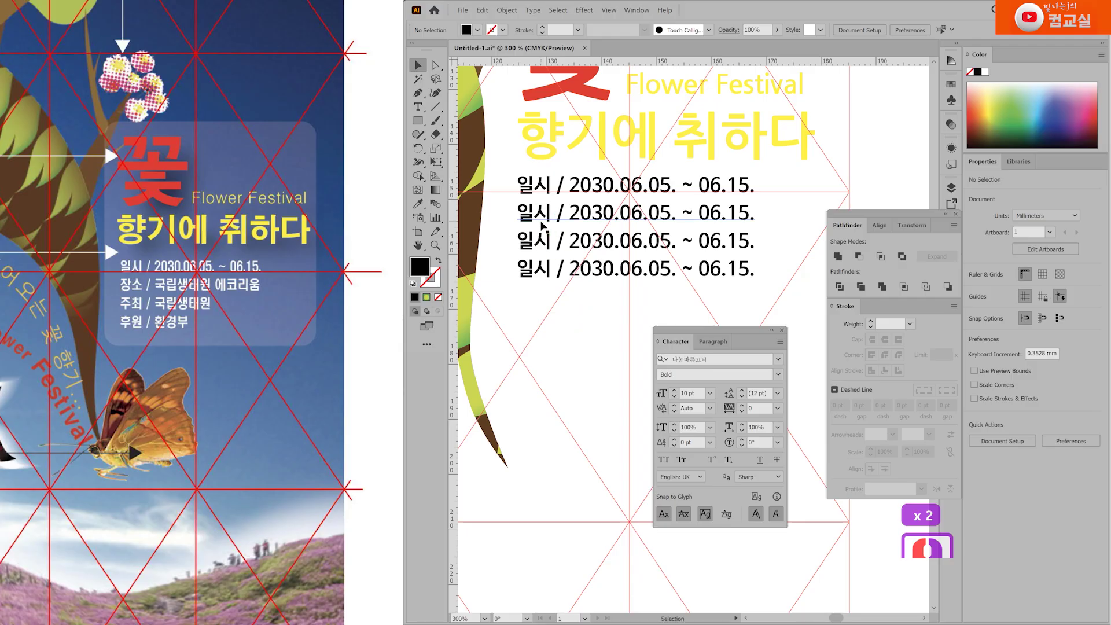
Step: Change the second event line to 장소 / 국립생태원 에코리움
double_click(531, 276)
text(장소)
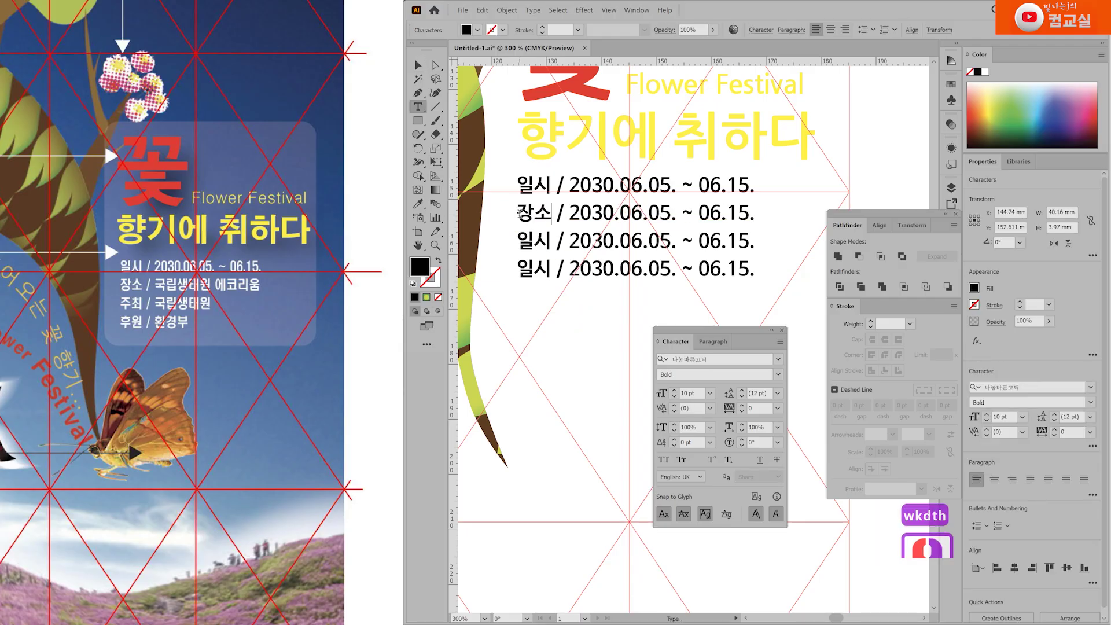
drag(570, 214, 789, 215)
text(ㄱ국립)
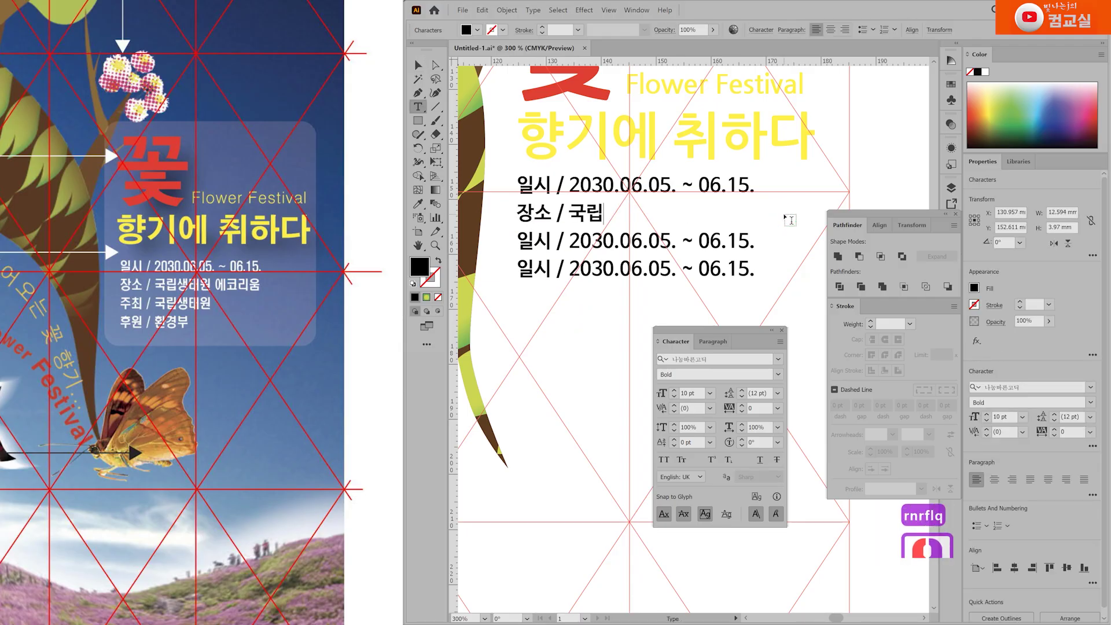
text(생태원 에코리움)
Step: Change the third event line to 주최 / 국립생태원 and the fourth to 후원 / 환경부
drag(552, 245, 772, 241)
text(주최 / 국립생태우원)
drag(550, 266, 503, 269)
text(후원)
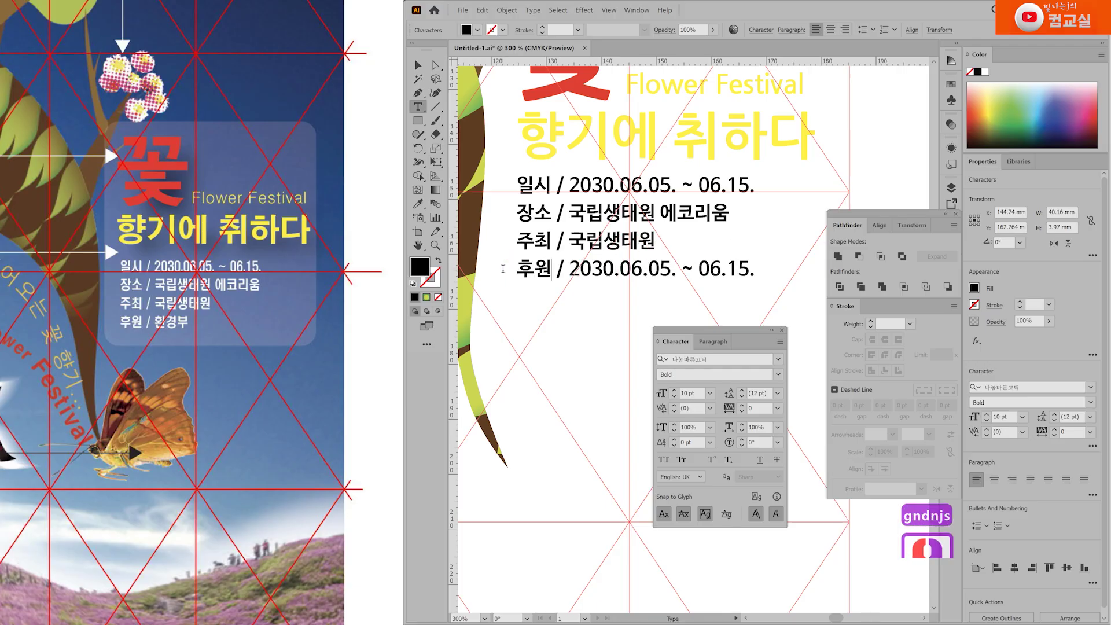
drag(572, 268, 787, 273)
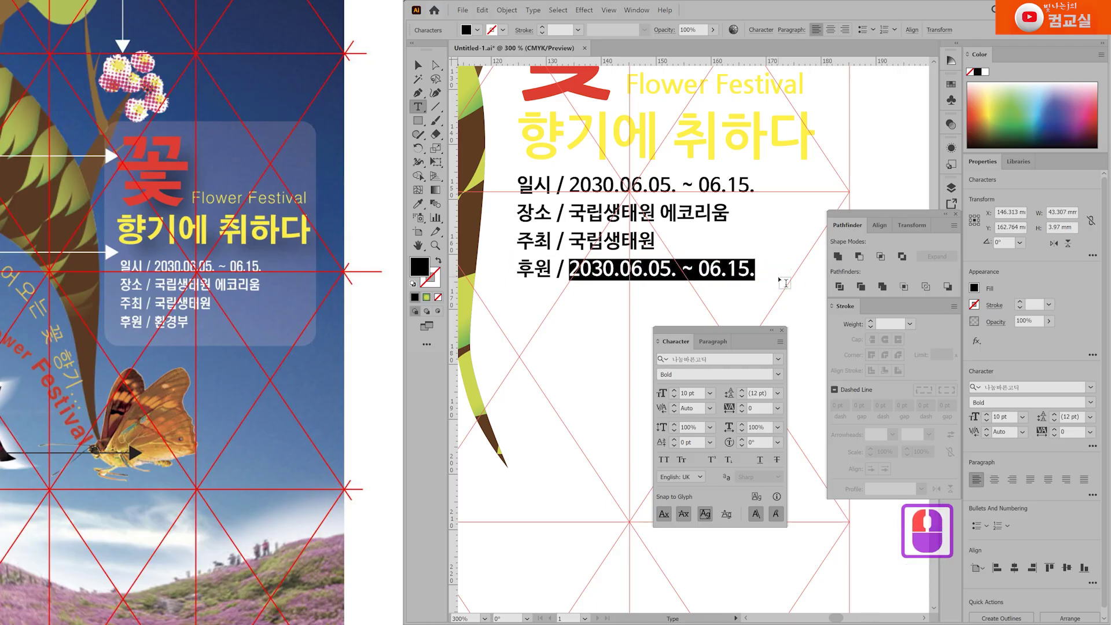
text(환경부)
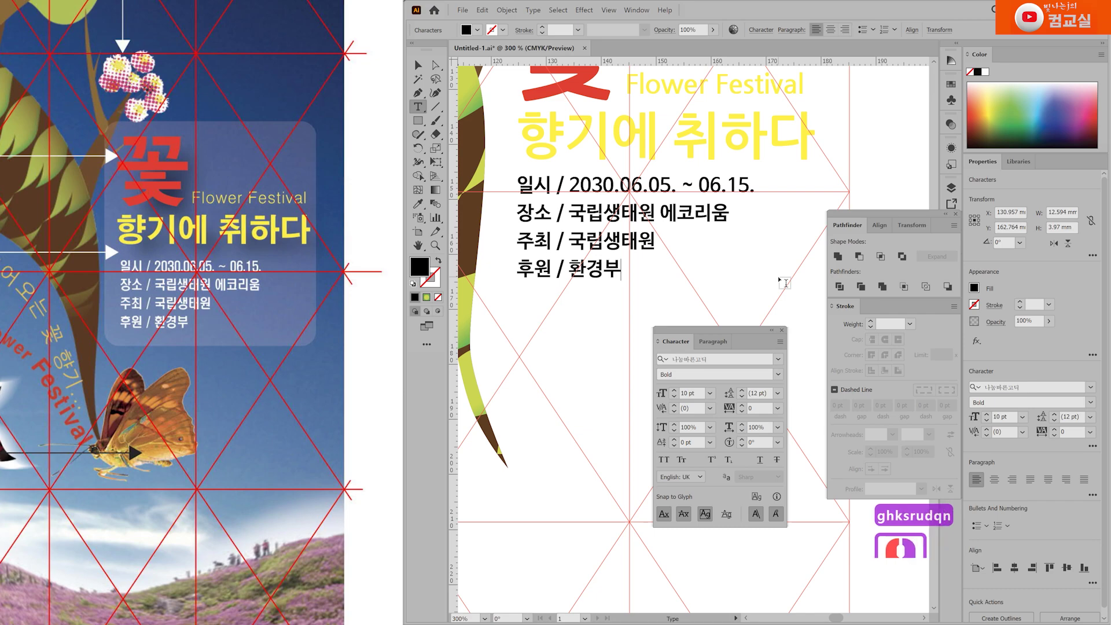
Step: Fill all four event lines with white
click(419, 65)
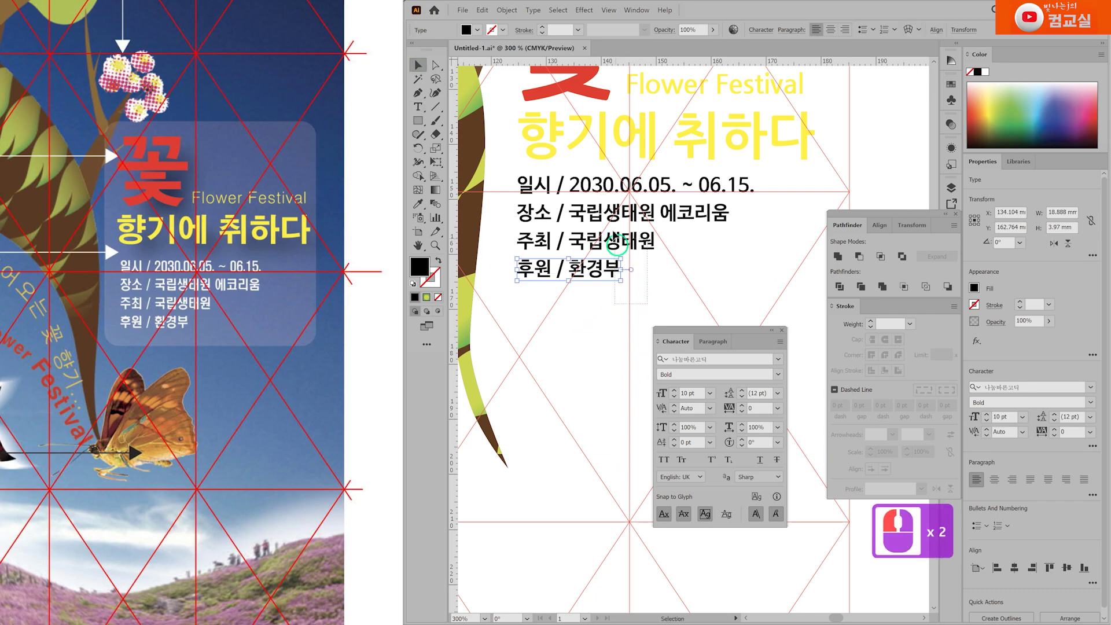
shift+click(604, 184)
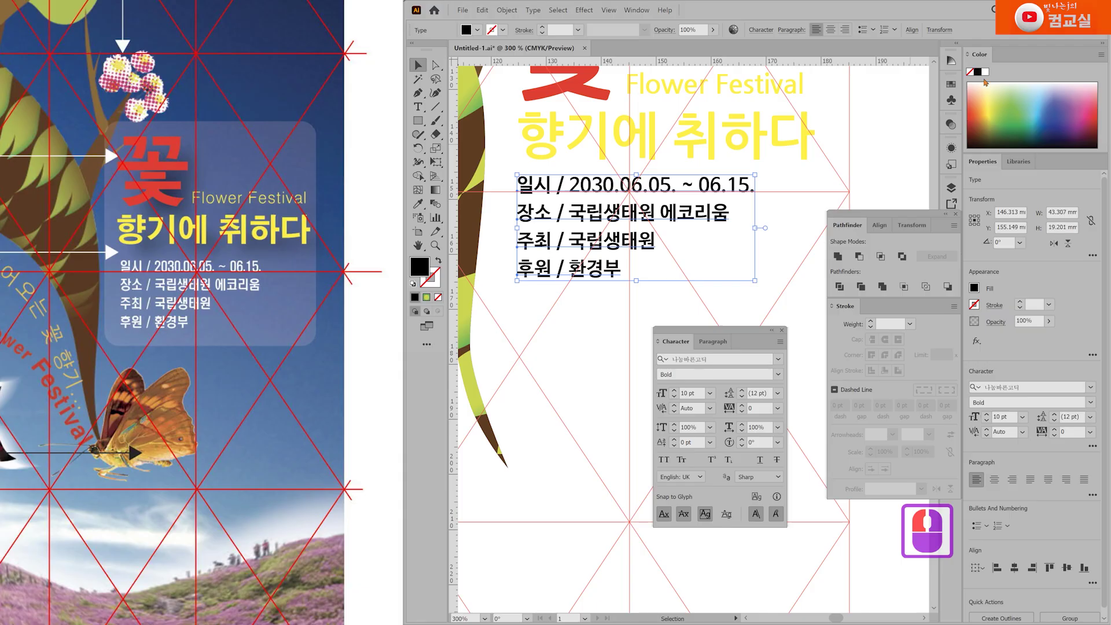
click(985, 72)
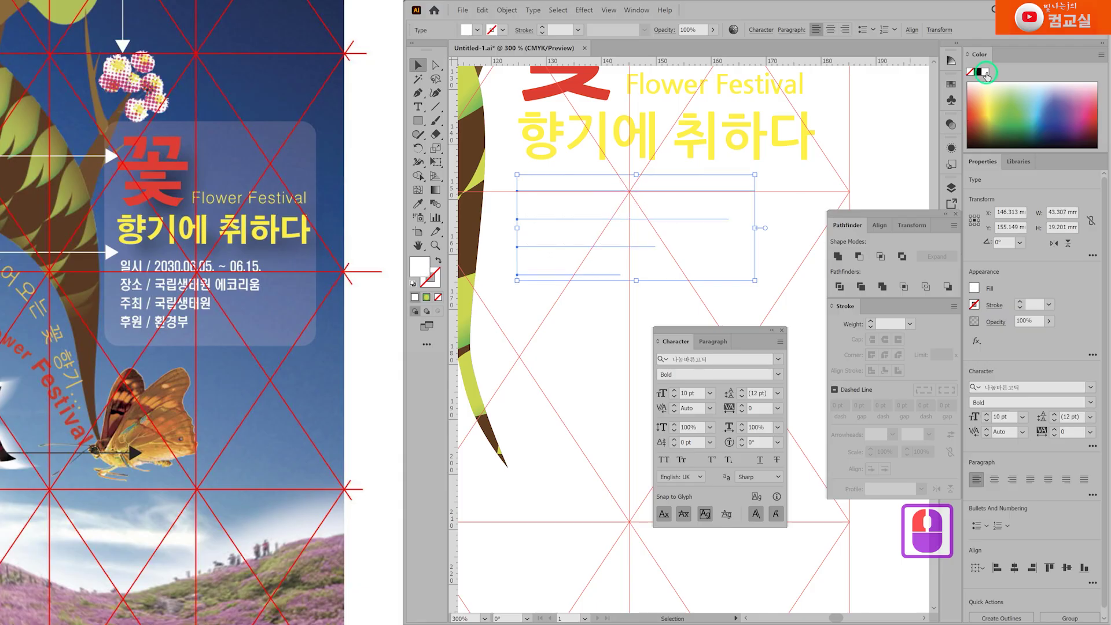
click(603, 359)
Step: Move all title and event texts together away from the branch as one group and copy the group
scroll(597, 345, down, 2)
click(741, 256)
scroll(788, 128, right, 3)
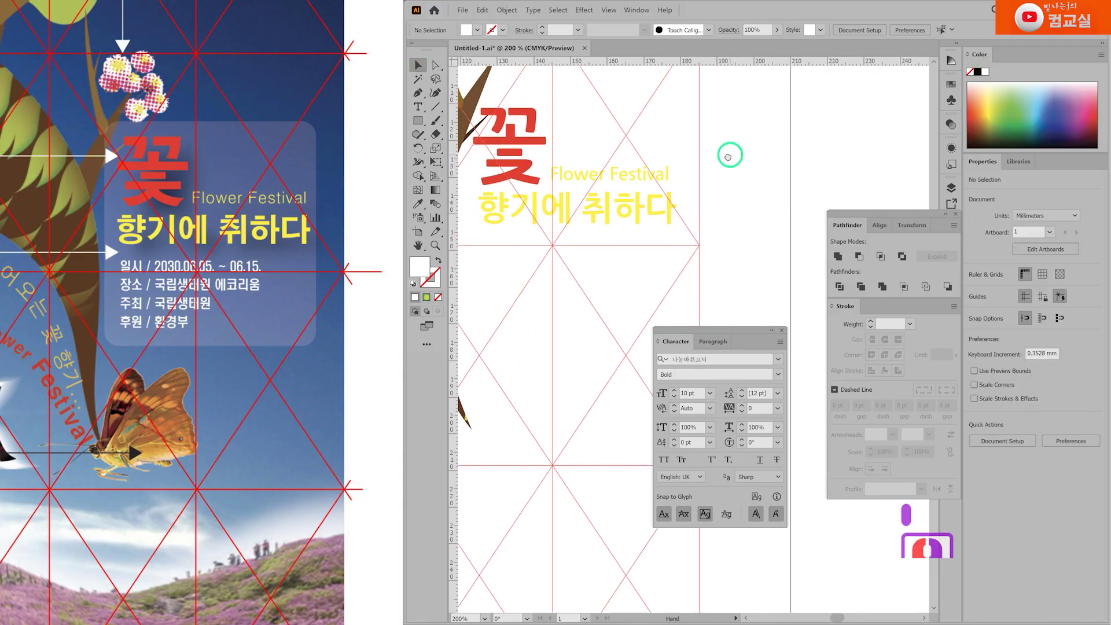
drag(515, 293, 498, 327)
click(548, 351)
drag(545, 166, 579, 176)
key(ctrl+c)
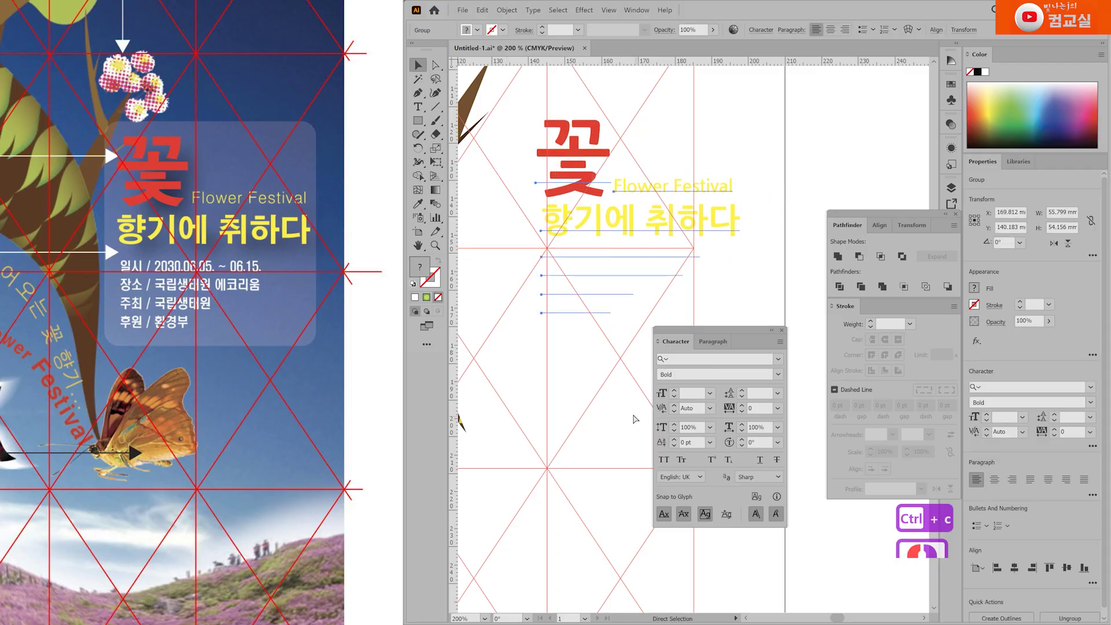
click(782, 331)
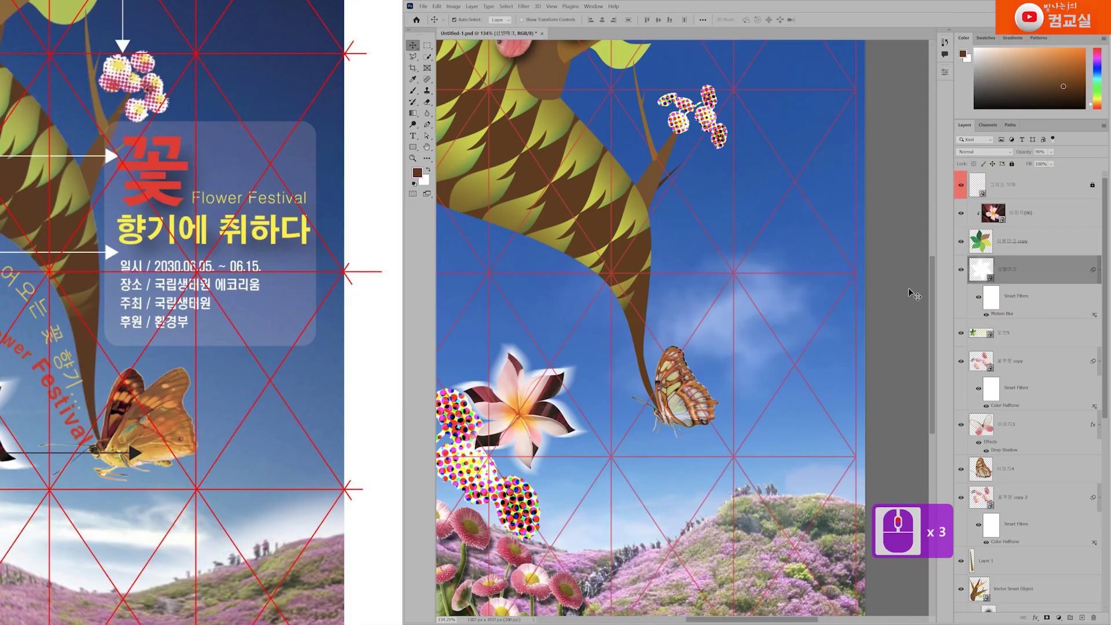
Step: Switch to Photoshop and paste the copied text group as a Smart Object above the clipped flower image layer
scroll(764, 217, right, 2)
click(1056, 217)
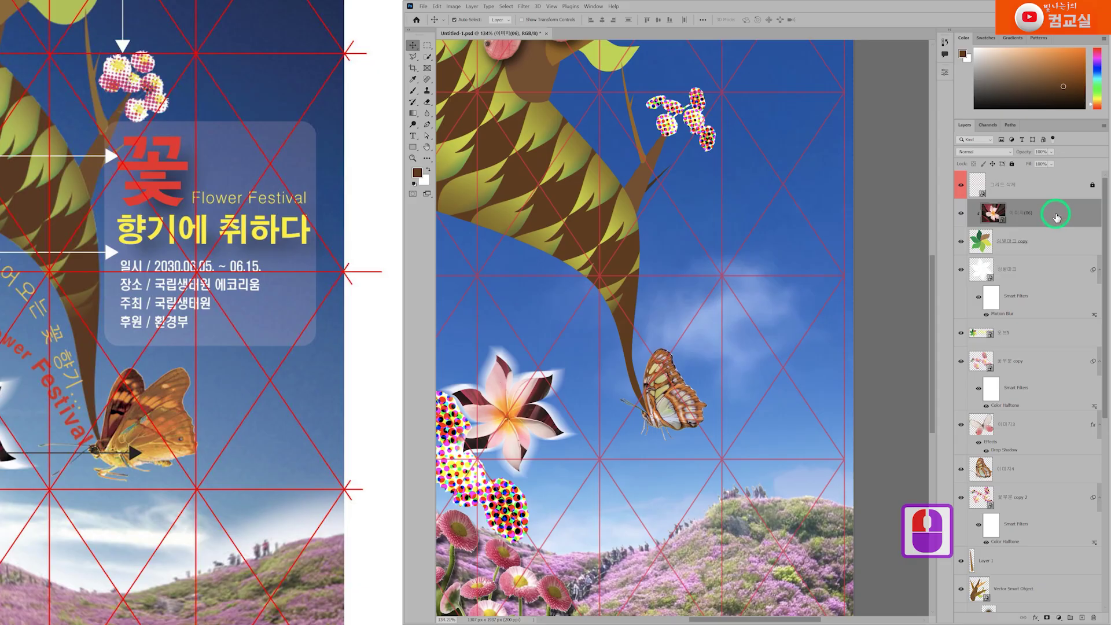
key(ctrl+v)
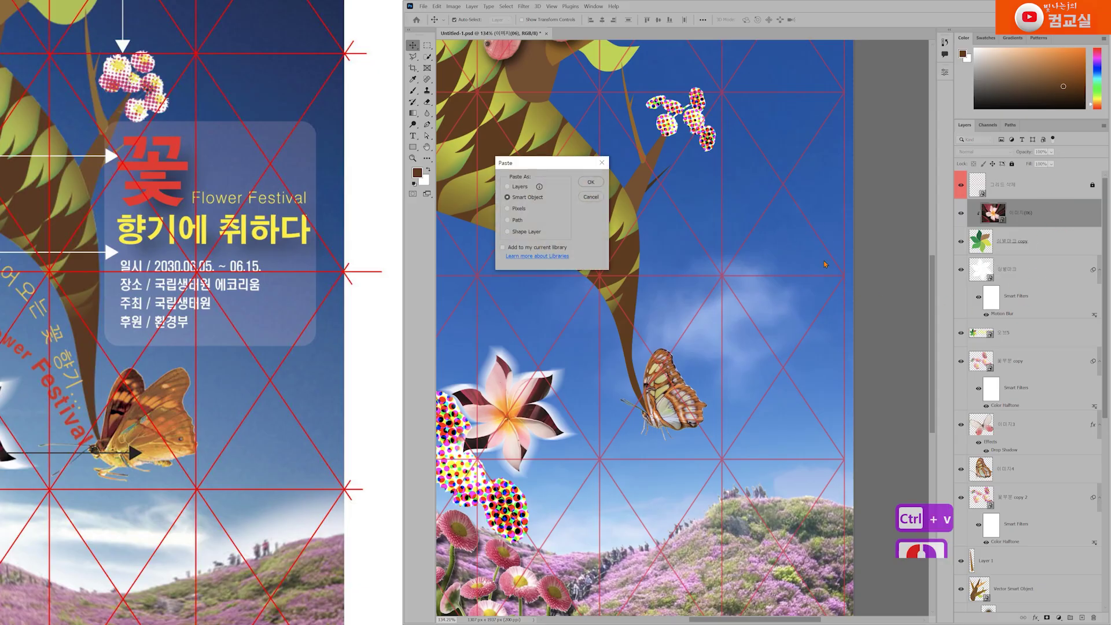
click(591, 183)
Step: Move the pasted text group onto the grid's right part, beside the branch and above the butterfly
drag(594, 275, 689, 186)
scroll(760, 239, up, 2)
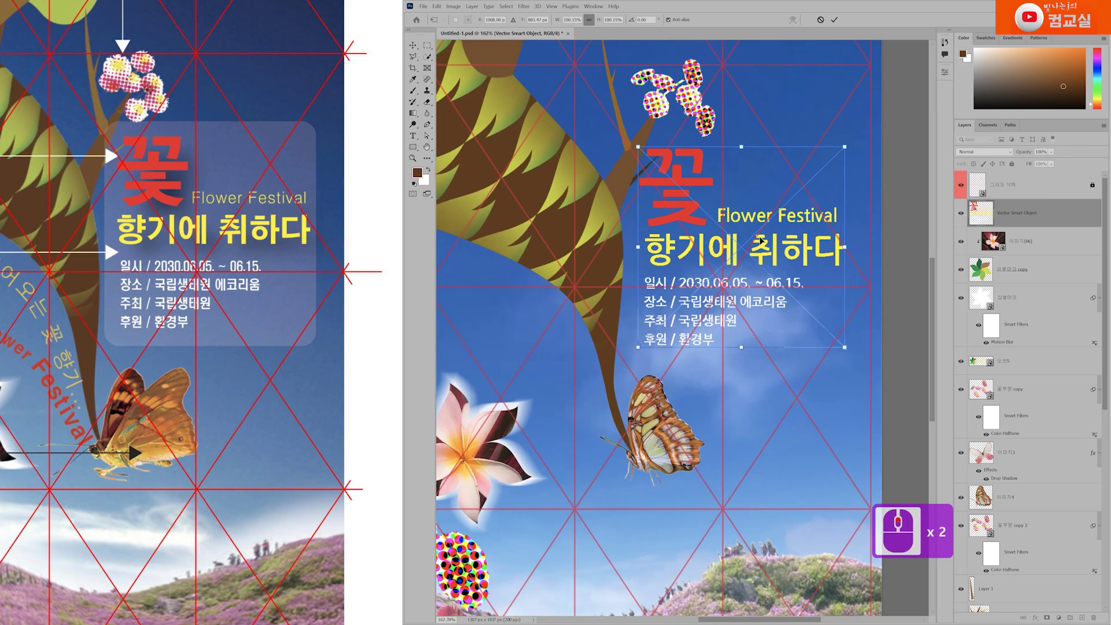
scroll(759, 239, up, 1)
drag(716, 246, 715, 238)
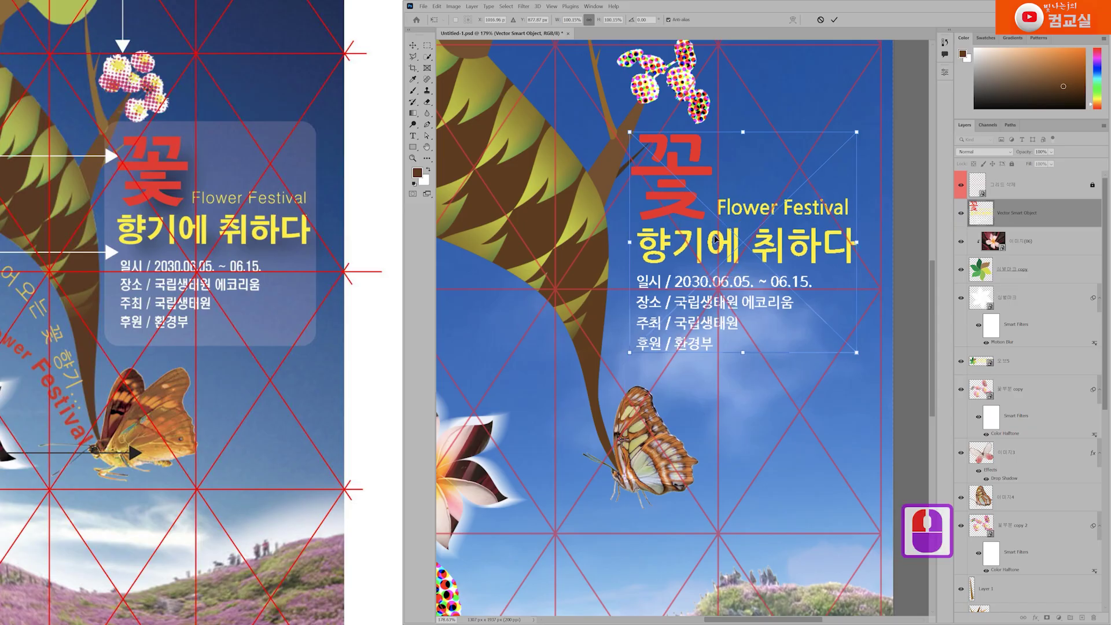
Step: Nudge the pasted text group slightly down and to the left, and commit its placement
key(Down)
key(Down)
key(Down)
key(Down)
key(Down)
key(Down)
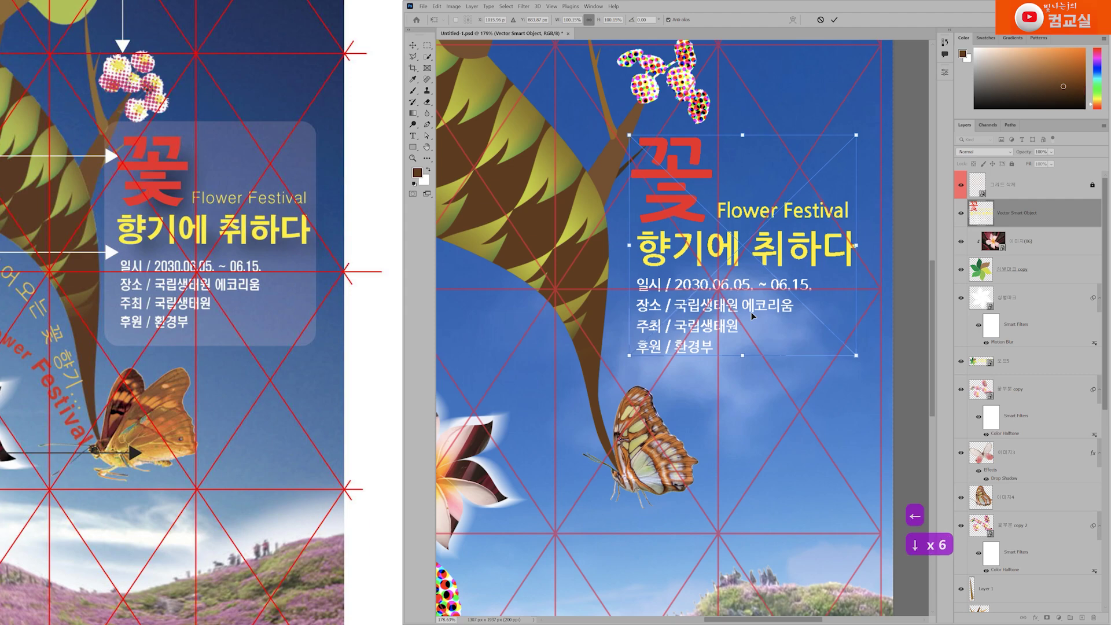
key(Left)
key(Left)
key(Left)
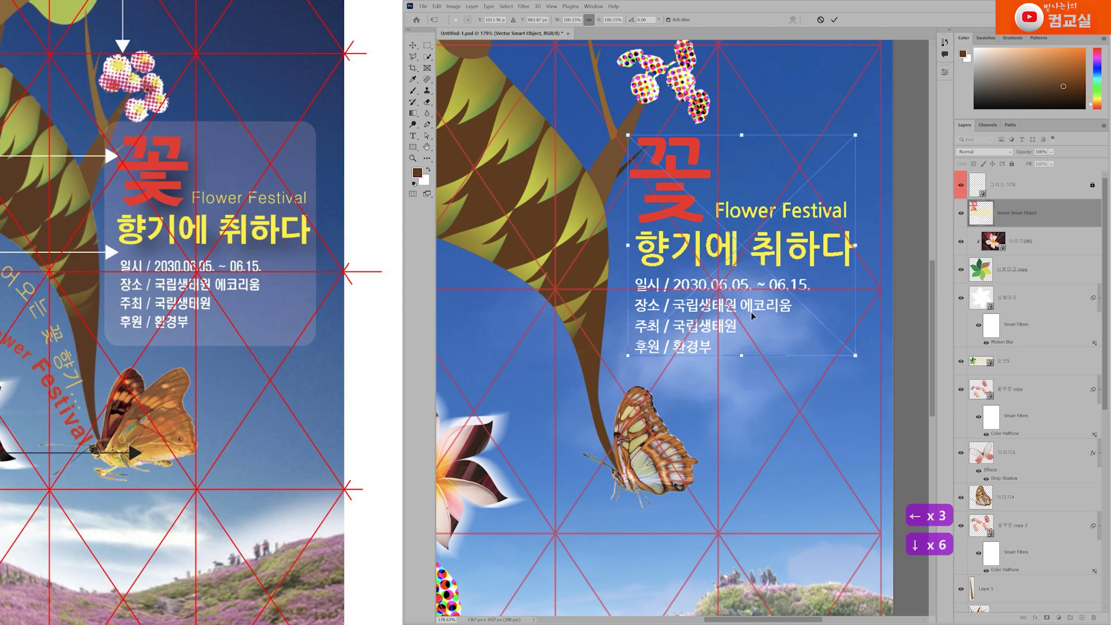
key(Return)
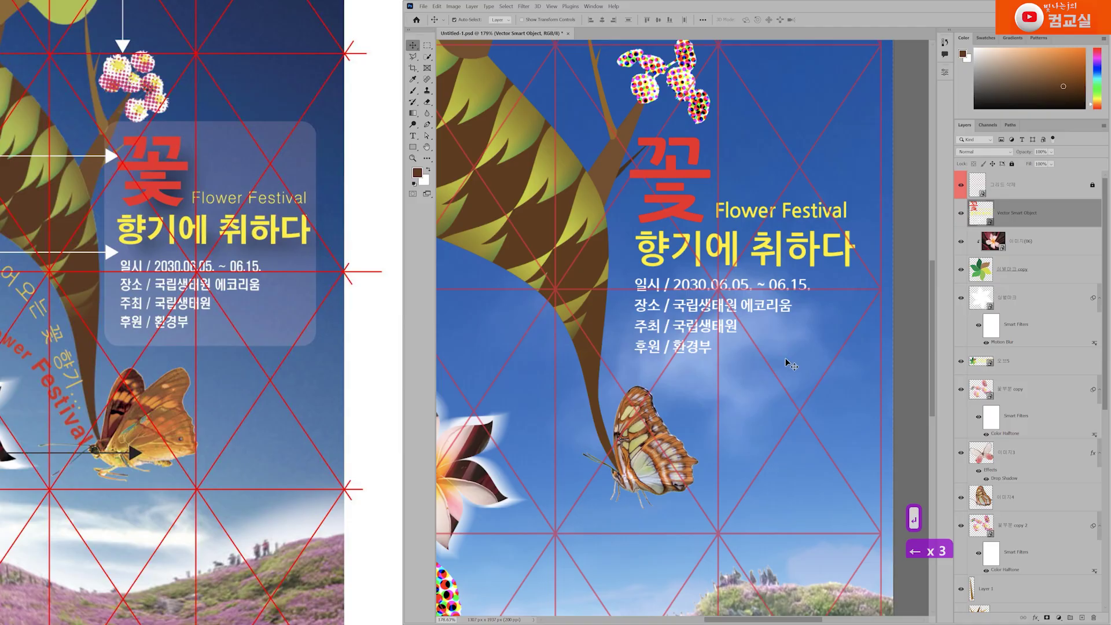
Step: Set the Rectangle tool's fill to white with CMYK values C 0, M 0, Y 0, K 0
scroll(746, 339, right, 5)
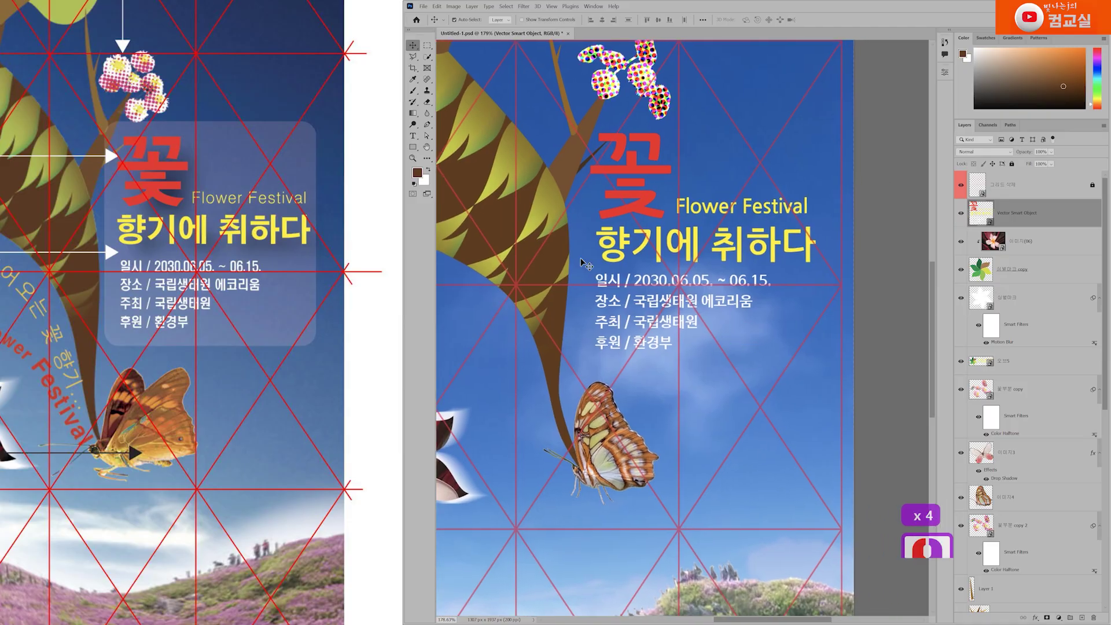
click(415, 148)
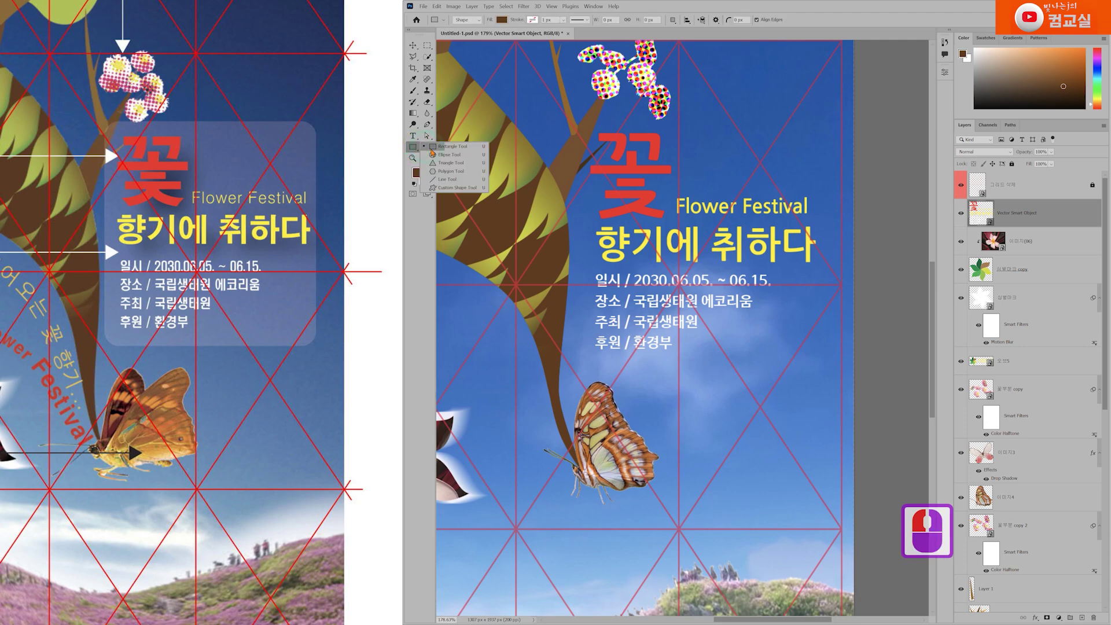
click(451, 149)
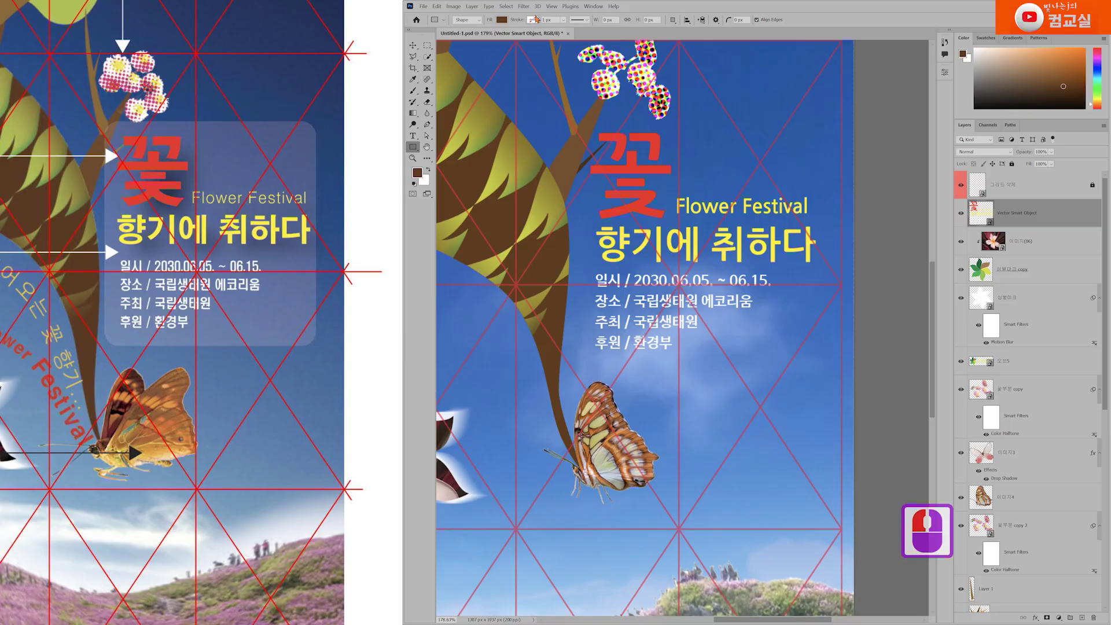
click(504, 22)
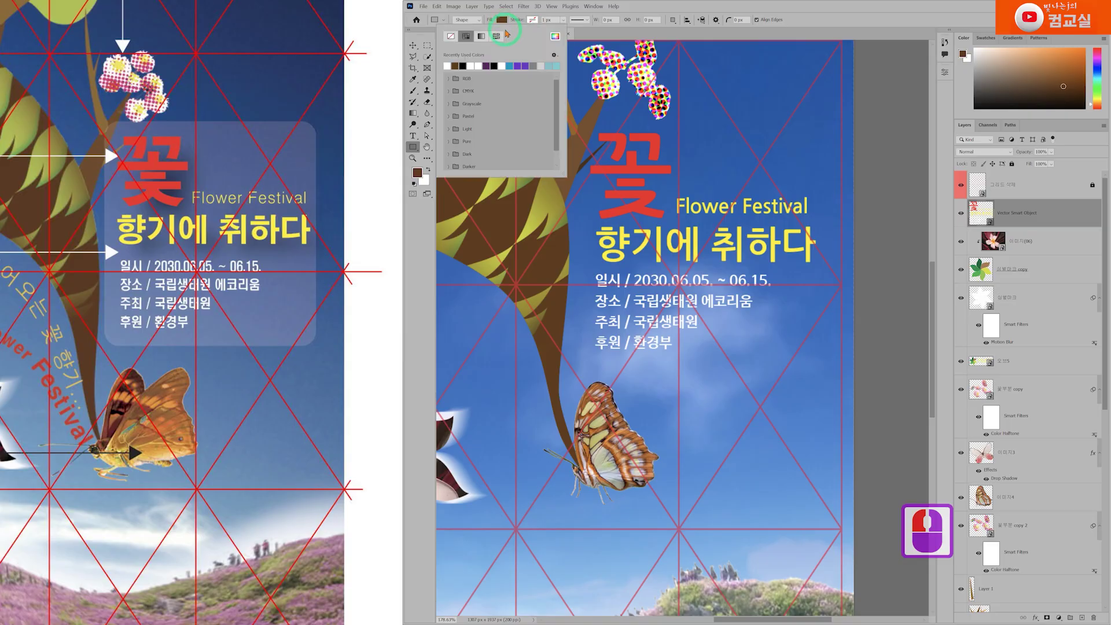
click(555, 38)
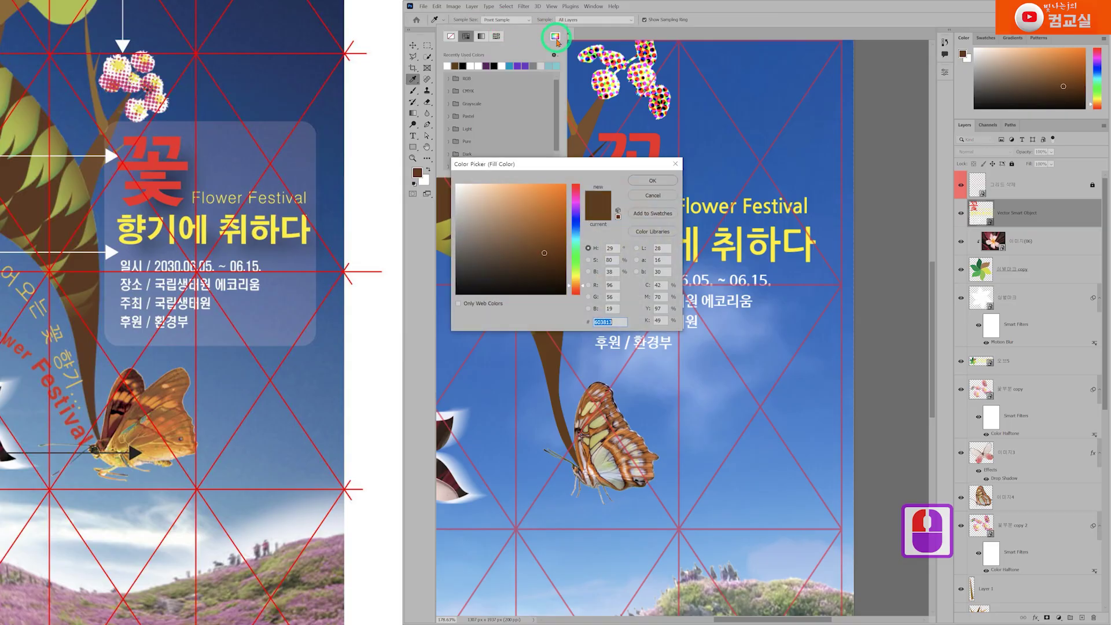
click(660, 285)
text(0)
key(Tab)
text(0)
key(Tab)
text(0)
key(Tab)
text(0)
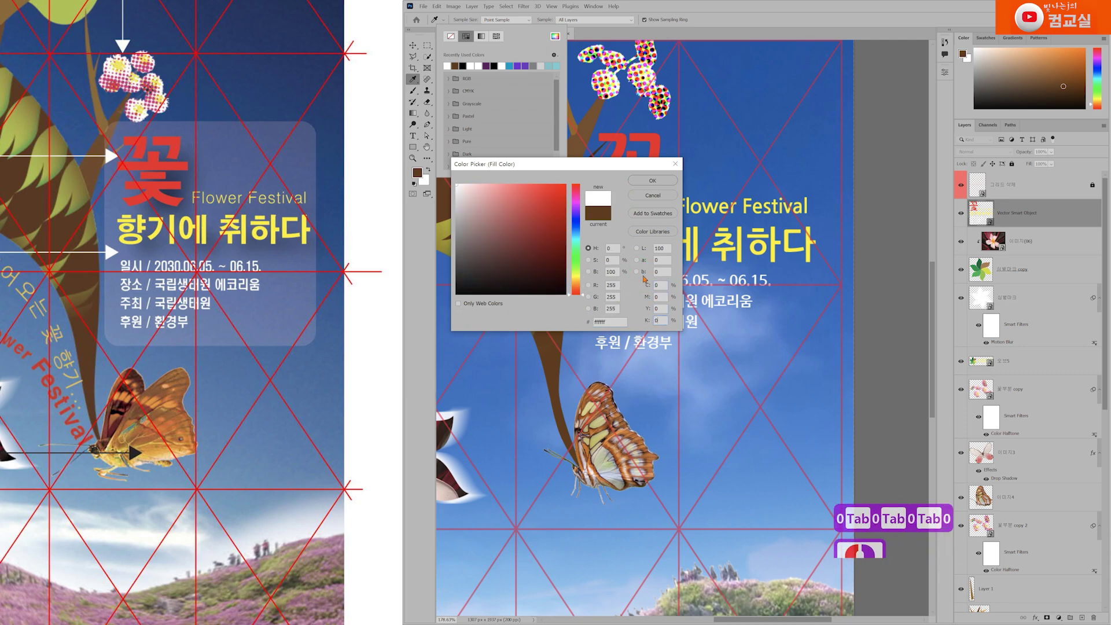
key(Return)
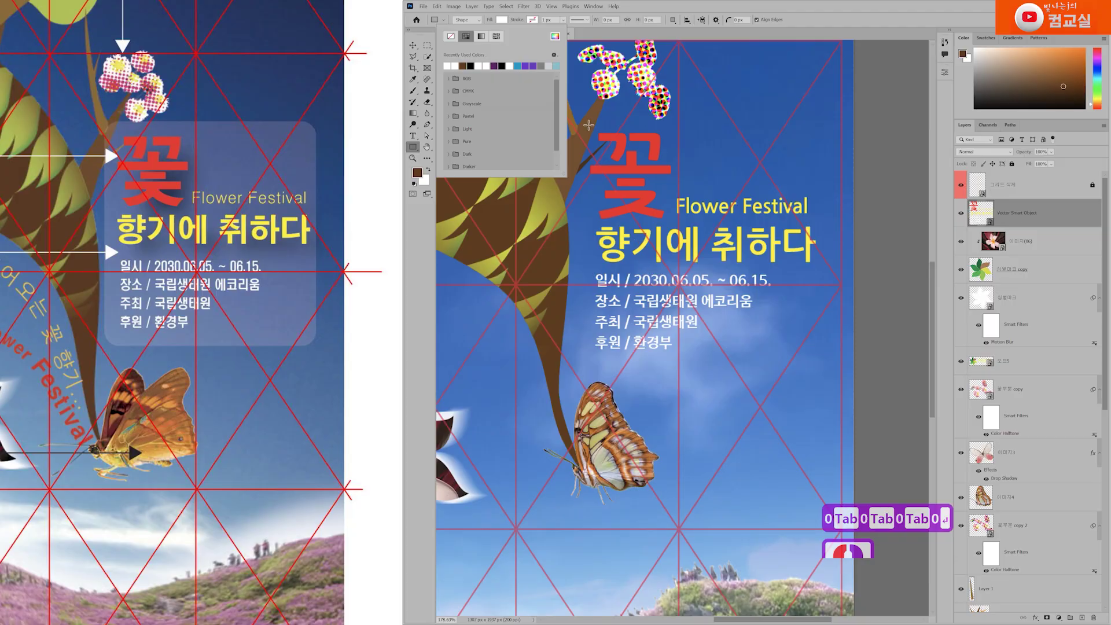
Step: Draw a white rectangle about 464 × 460 px around the text, round its corners, and place its layer beneath the text
drag(583, 124, 824, 370)
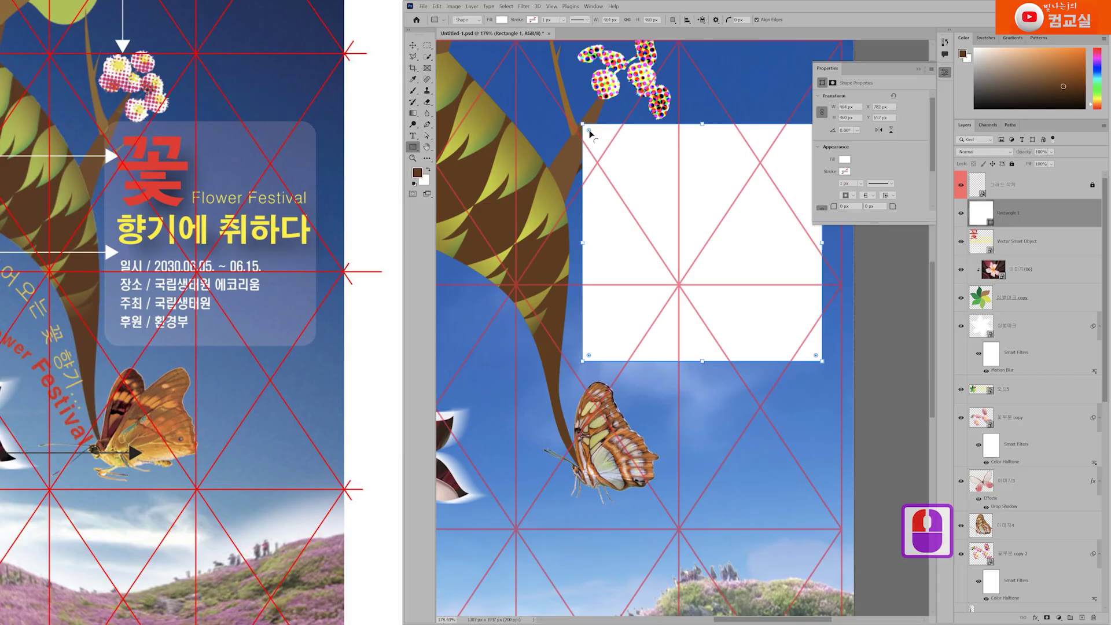
drag(588, 131, 600, 142)
click(1052, 218)
drag(1045, 219, 1041, 255)
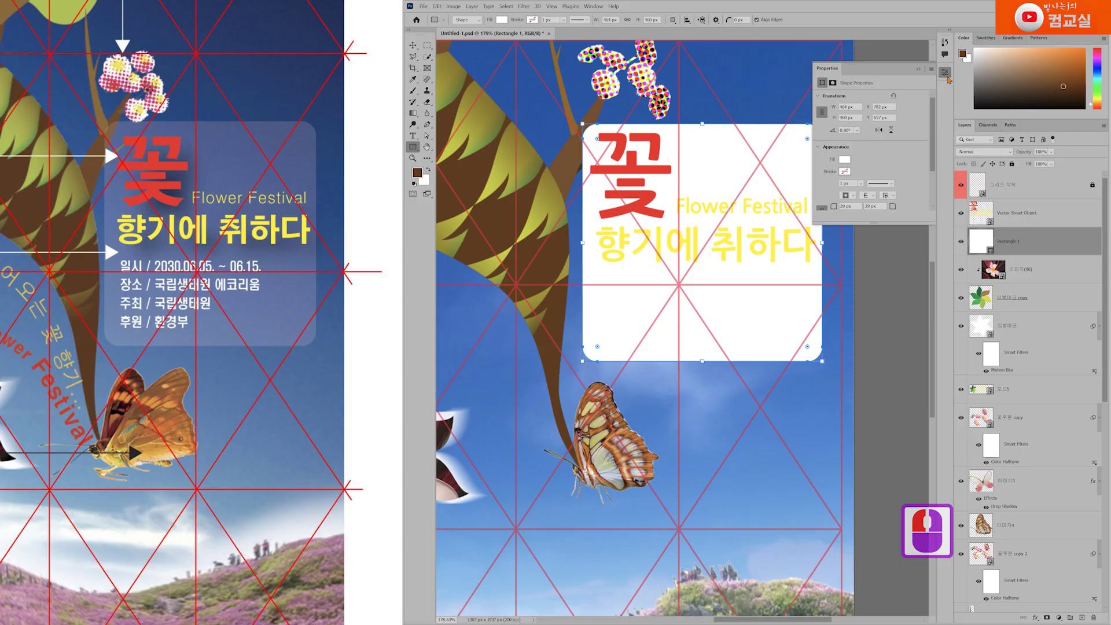
click(947, 75)
Step: Set the white background box's opacity to 20%
double_click(1041, 151)
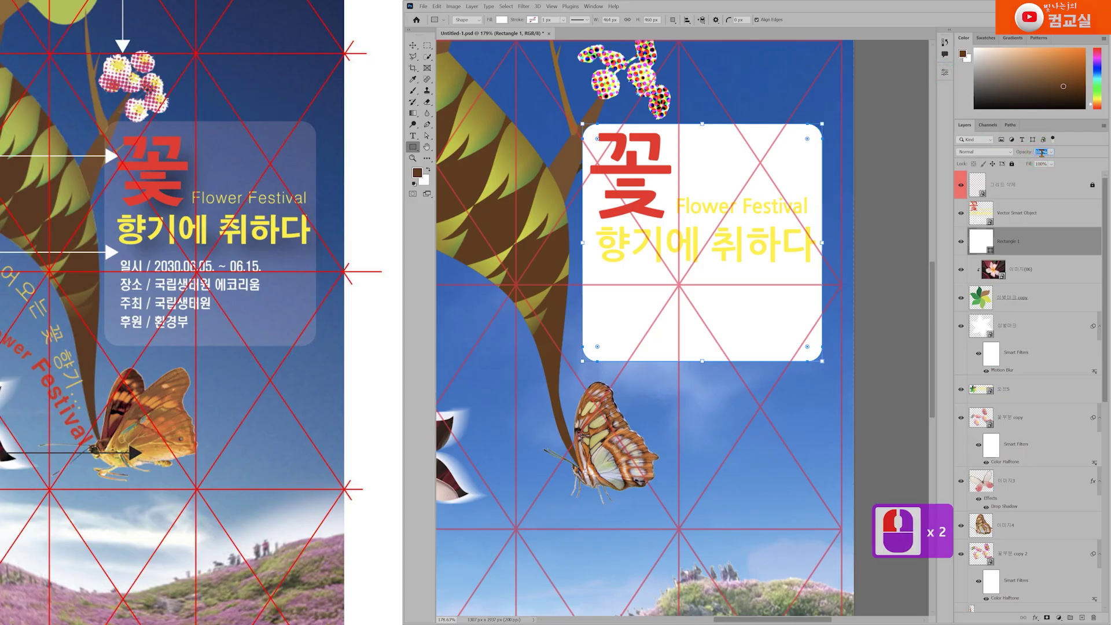
text(20)
key(Return)
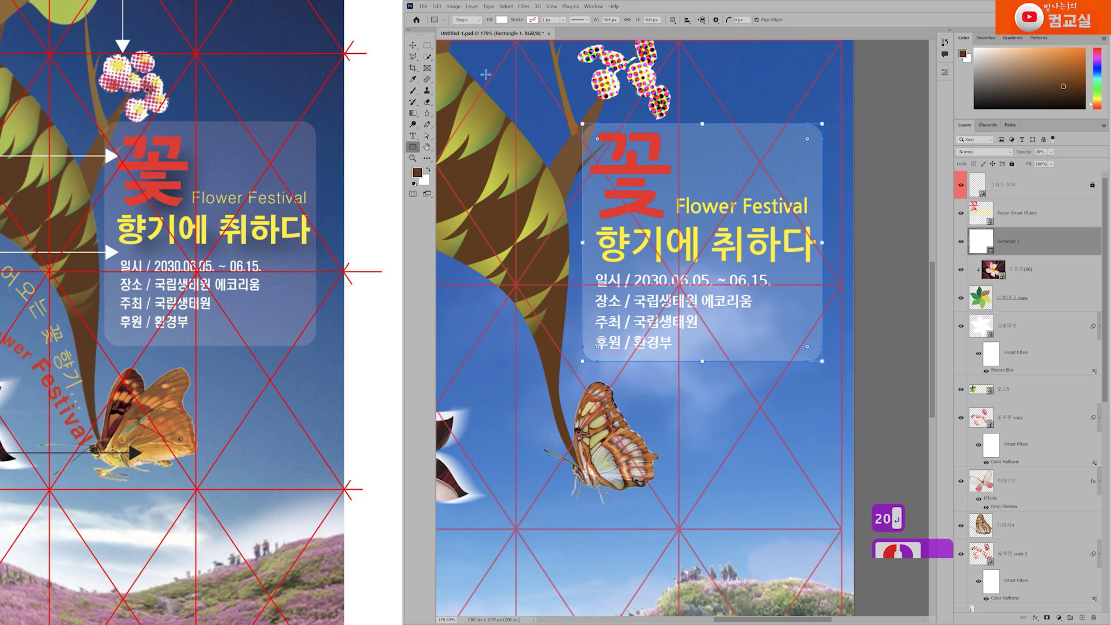
Step: Move the translucent background box slightly left and up behind the text
click(412, 45)
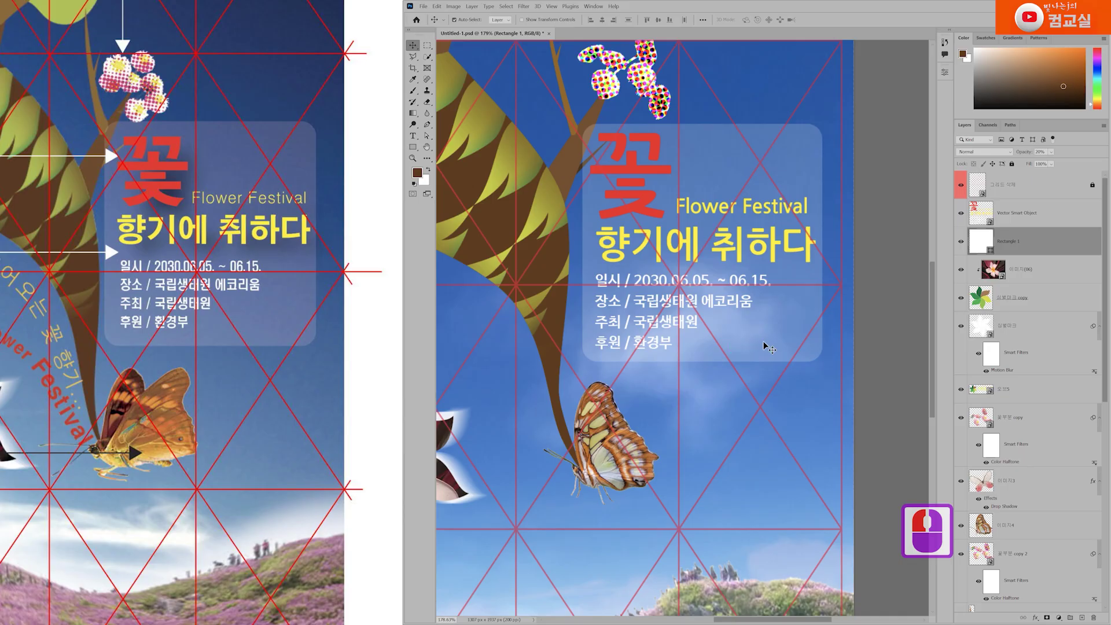
drag(771, 340, 767, 345)
key(ctrl+t)
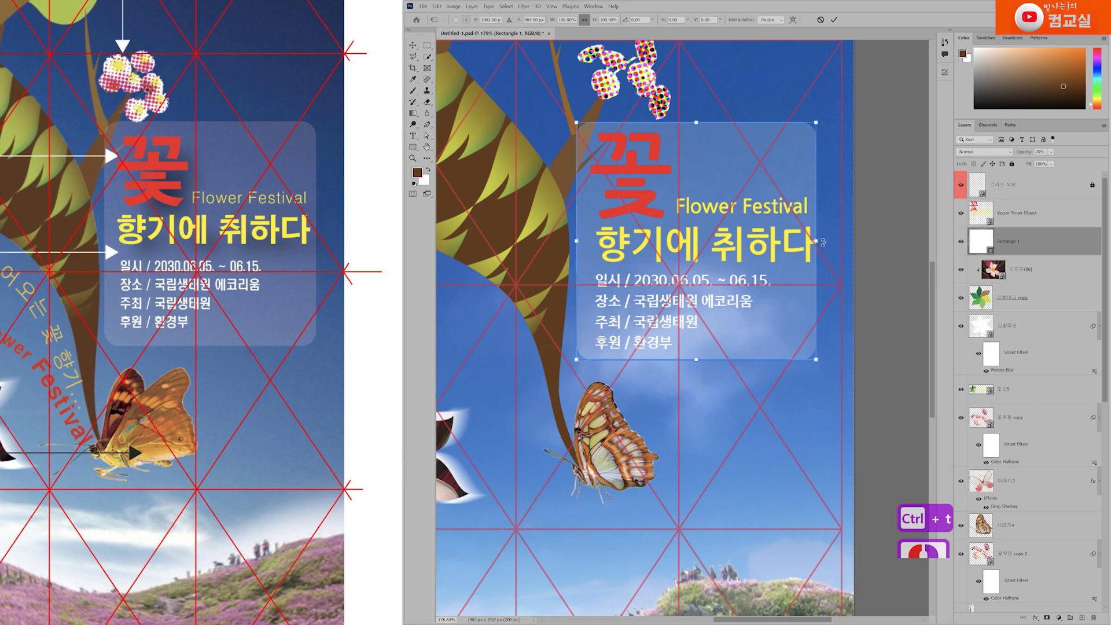
mouse_move(816, 241)
mouse_down()
mouse_move(835, 243)
mouse_move(818, 246)
mouse_up()
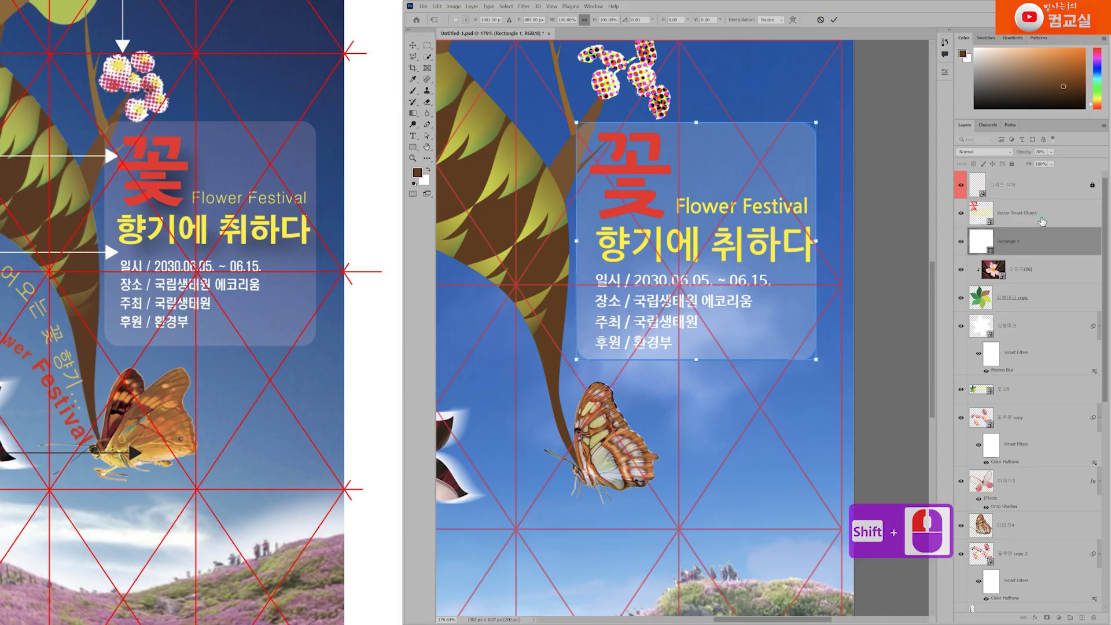
Step: Scale the text group down slightly so it fits inside the background box
click(1043, 222)
key(ctrl+t)
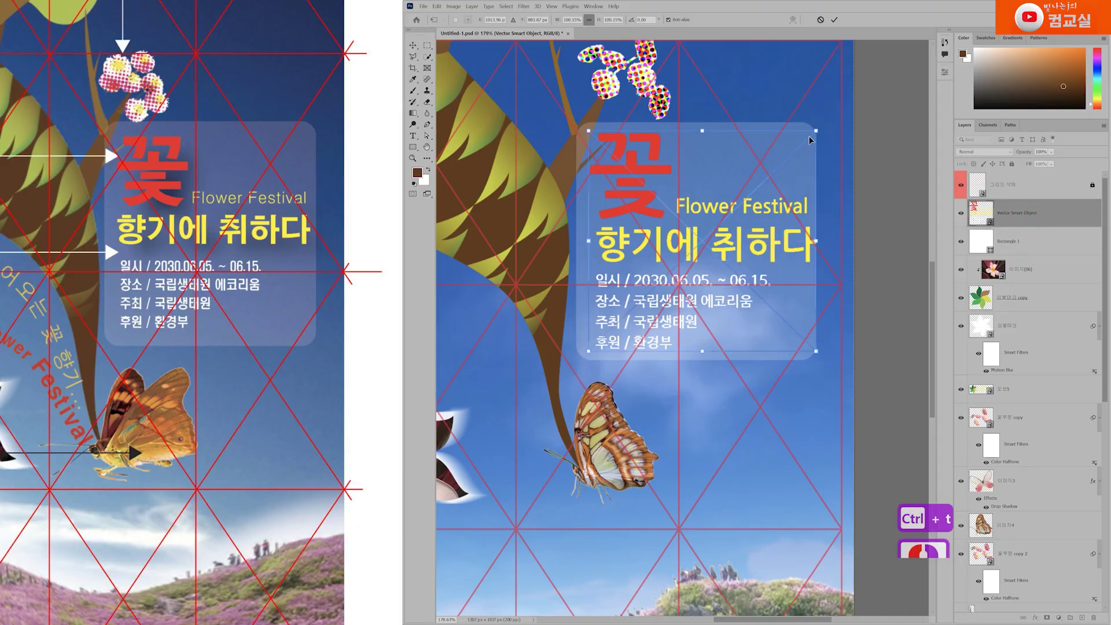
drag(816, 132, 811, 139)
Step: Nudge the text group left and up within the background box and commit the transform
key(Up)
key(Left)
key(Left)
key(Left)
key(Left)
key(Left)
key(Up)
key(Up)
key(Up)
key(Up)
key(Up)
key(Up)
key(Up)
key(Up)
key(Up)
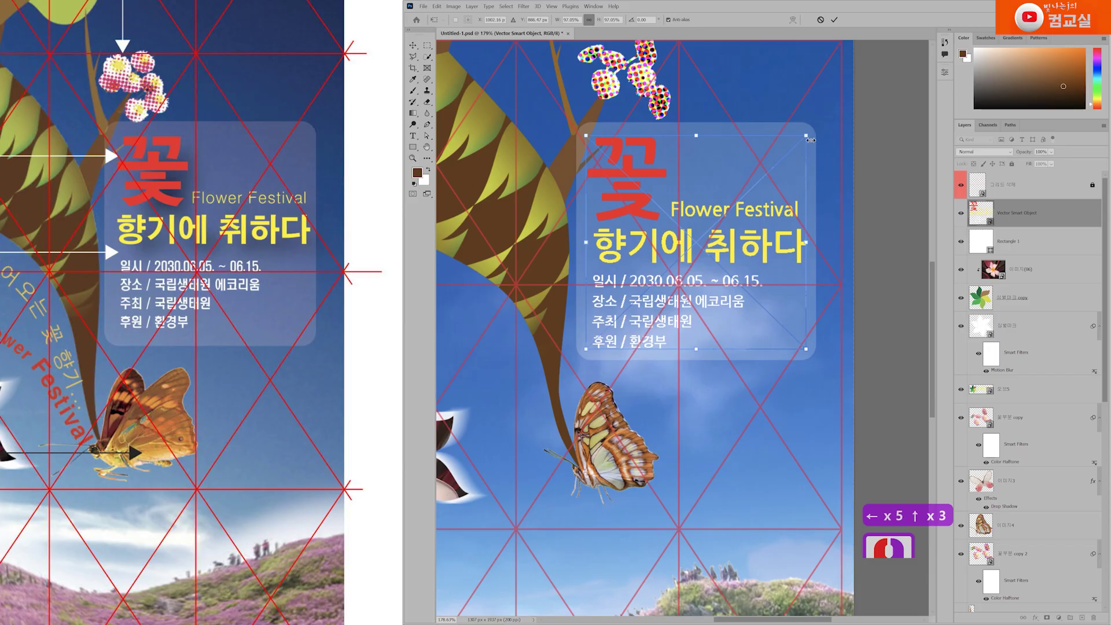
key(Left)
key(Left)
key(Up)
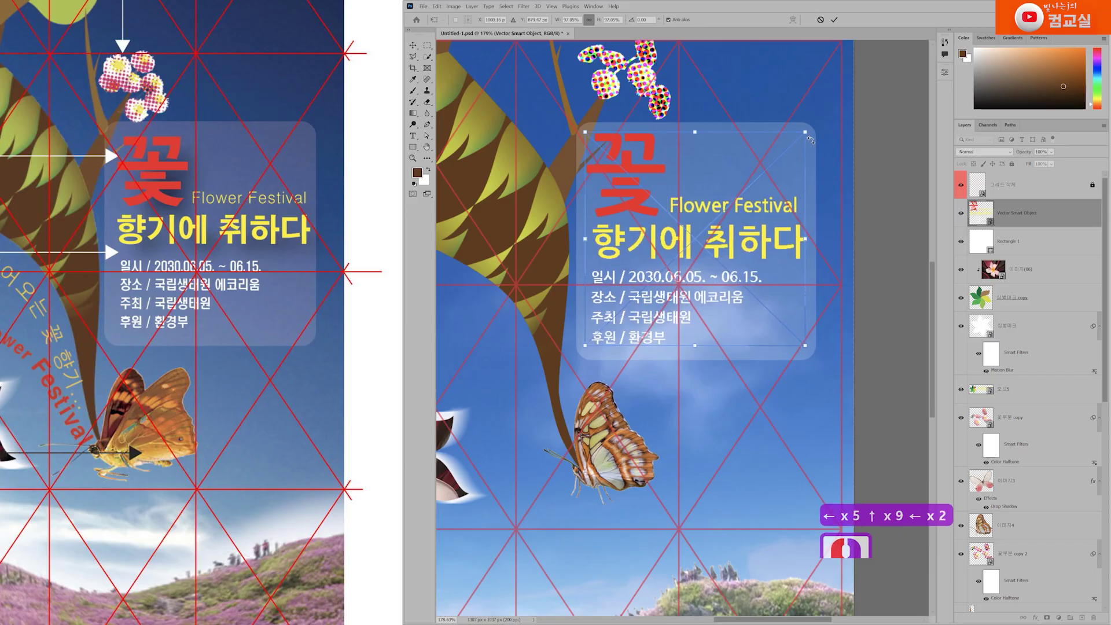
key(Up)
key(Return)
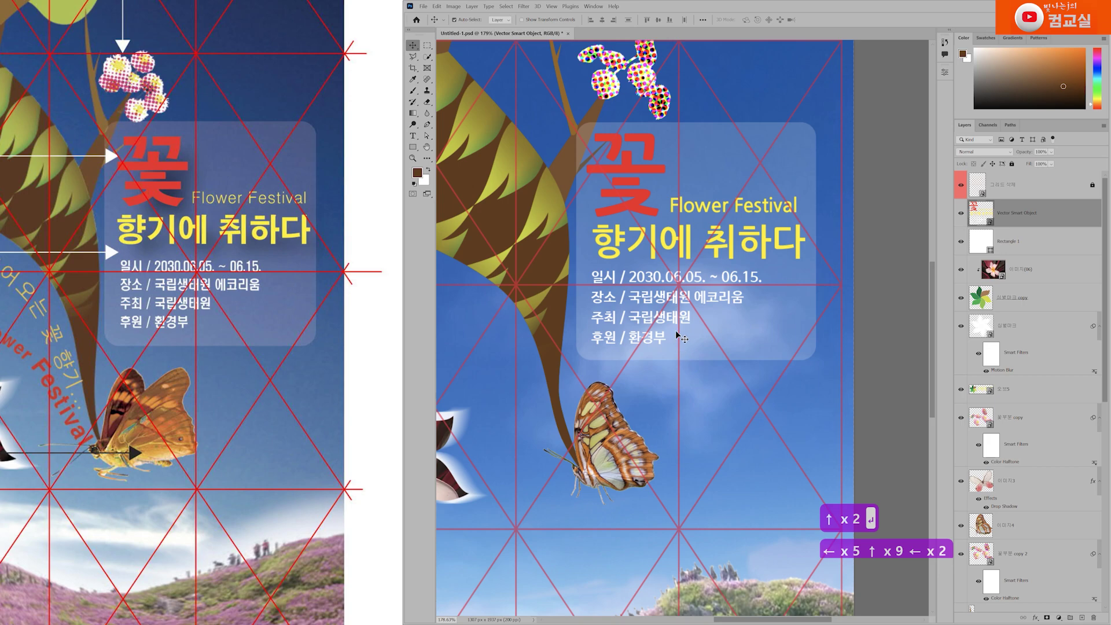
Step: Check the reference layout's notes on the background box and the shadow effect, and compare its title block
click(165, 194)
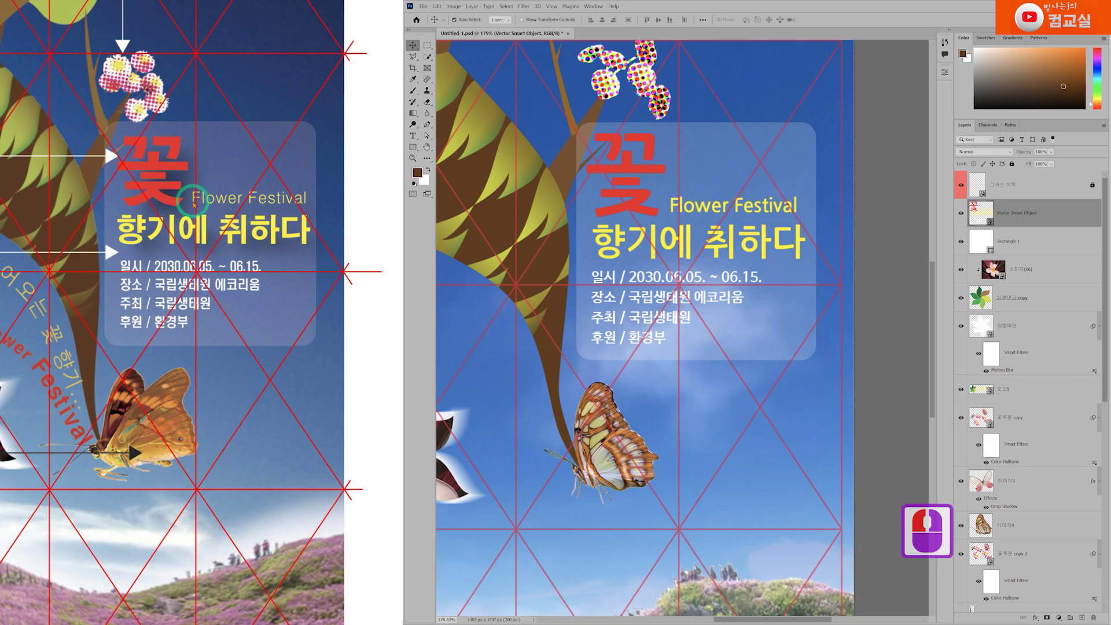
drag(179, 219, 168, 217)
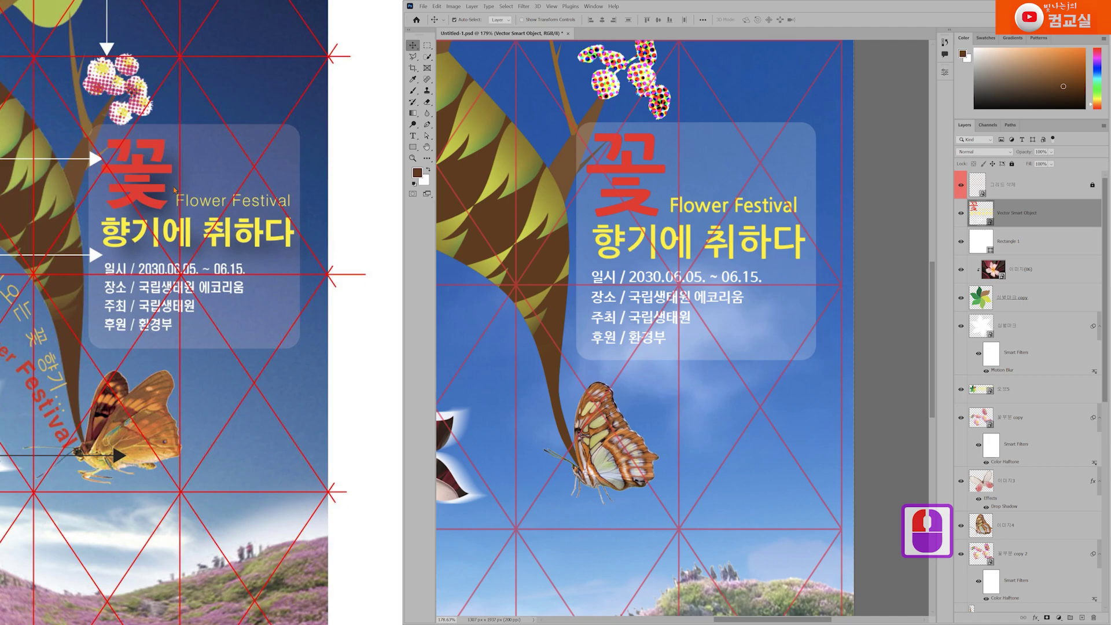
double_click(169, 323)
drag(169, 323, 343, 313)
drag(214, 236, 242, 271)
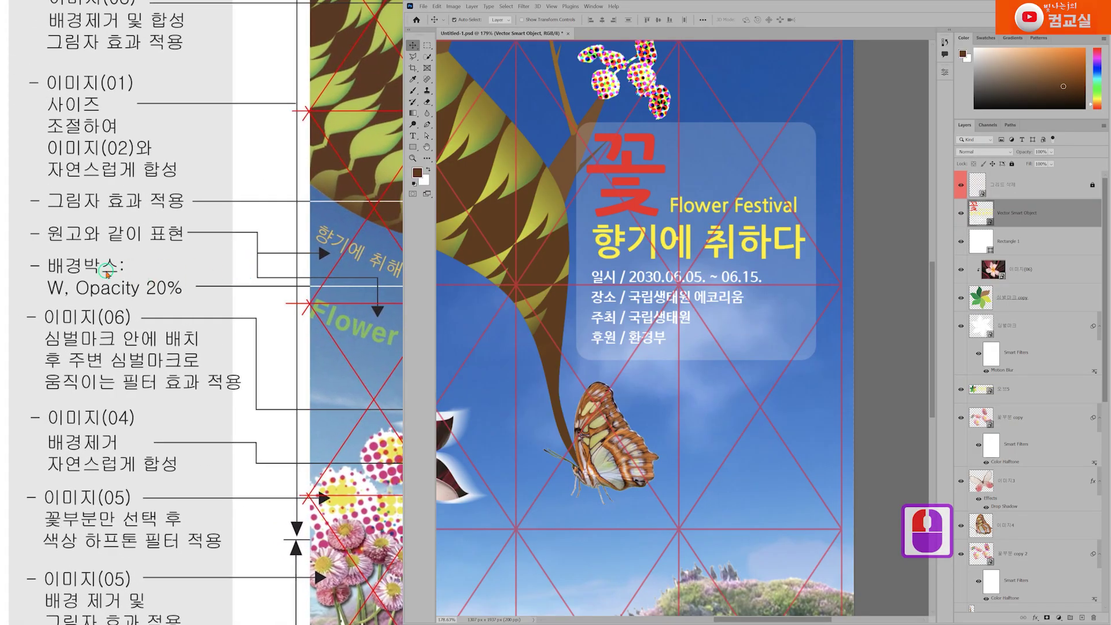
click(107, 277)
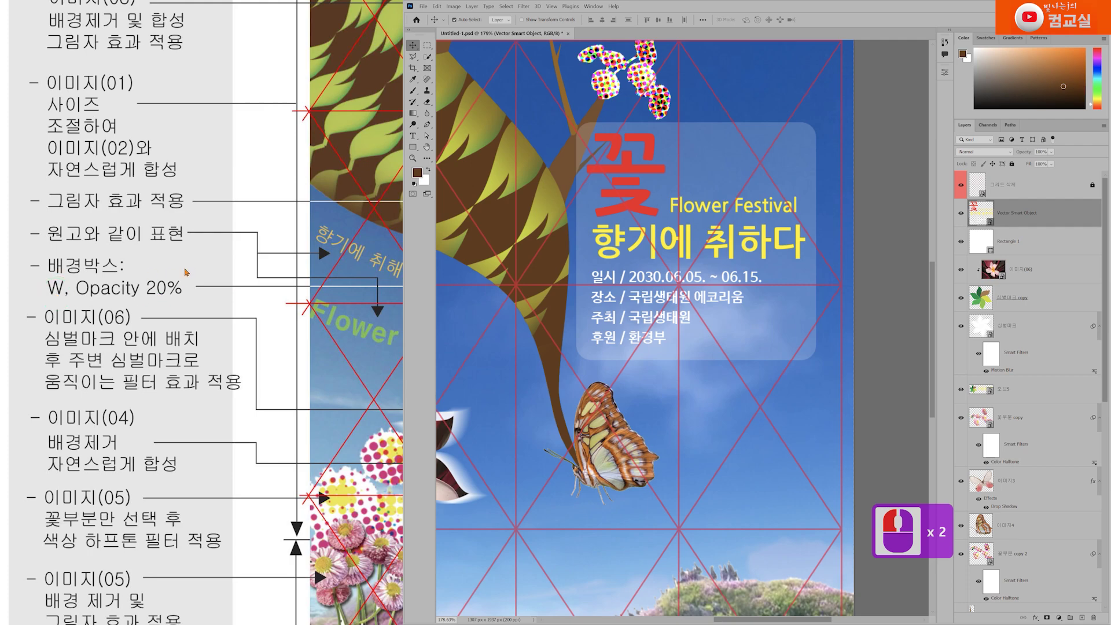
double_click(155, 289)
double_click(128, 186)
scroll(307, 299, right, 5)
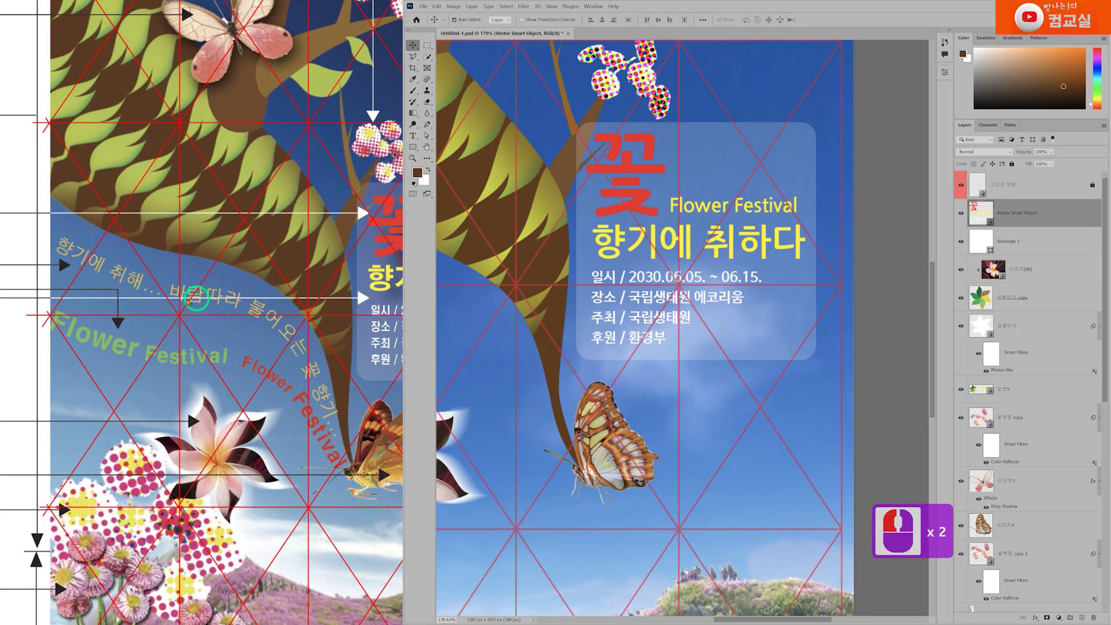
drag(314, 329, 247, 314)
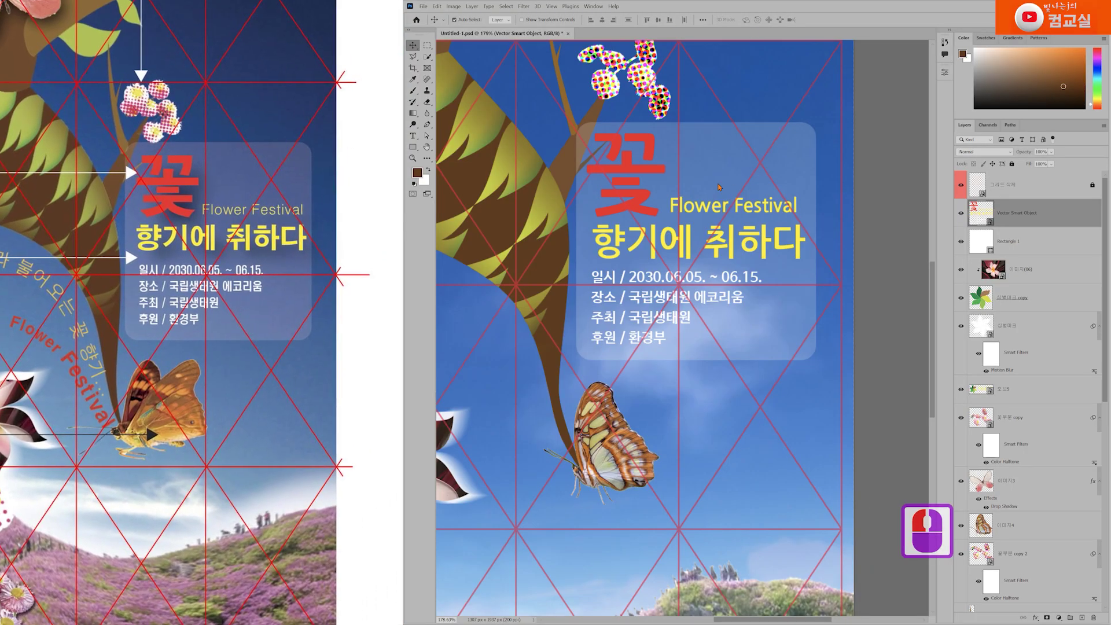
Step: Choose the Polygonal Lasso and target the text group layer, toggling its visibility to check what it contains
scroll(716, 110, up, 1)
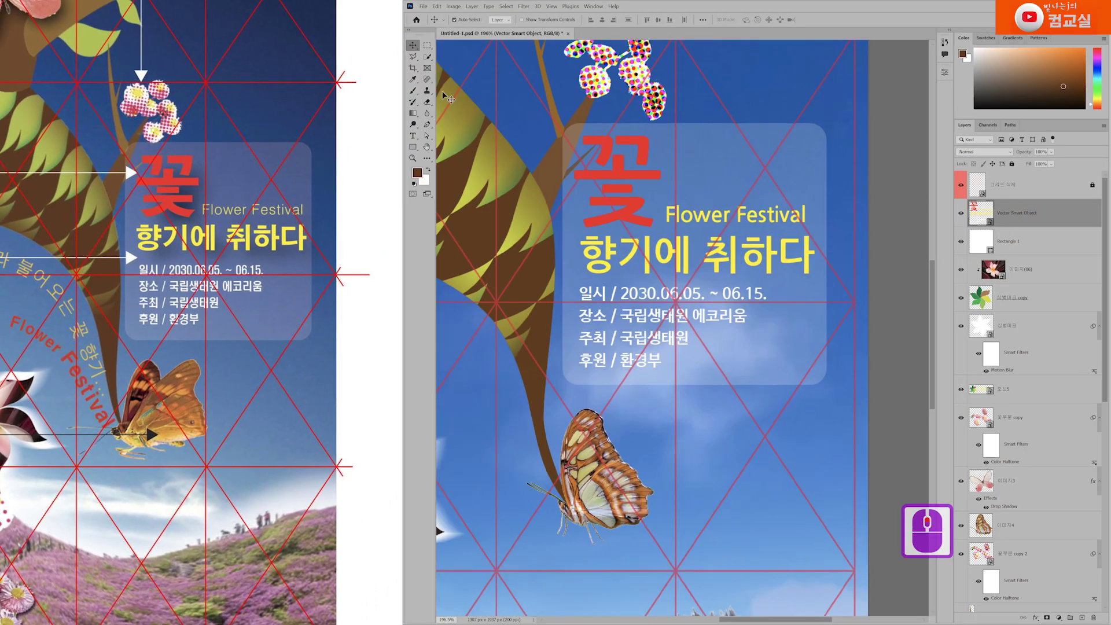
click(410, 58)
click(461, 64)
click(552, 184)
scroll(564, 188, up, 1)
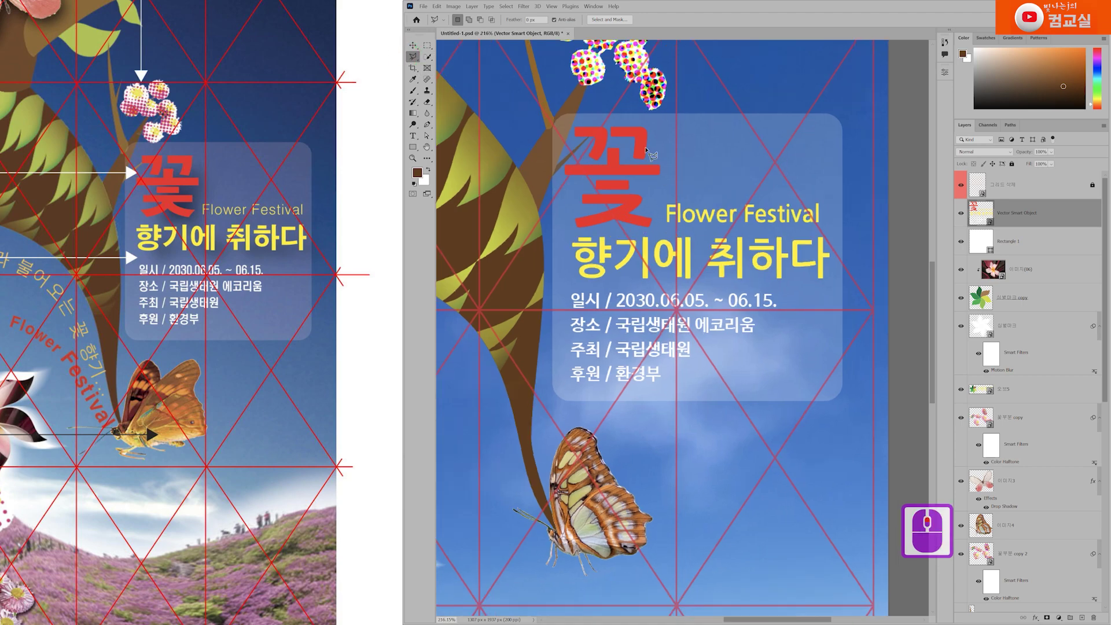
click(960, 214)
click(961, 213)
click(961, 214)
click(960, 214)
click(961, 217)
click(1036, 213)
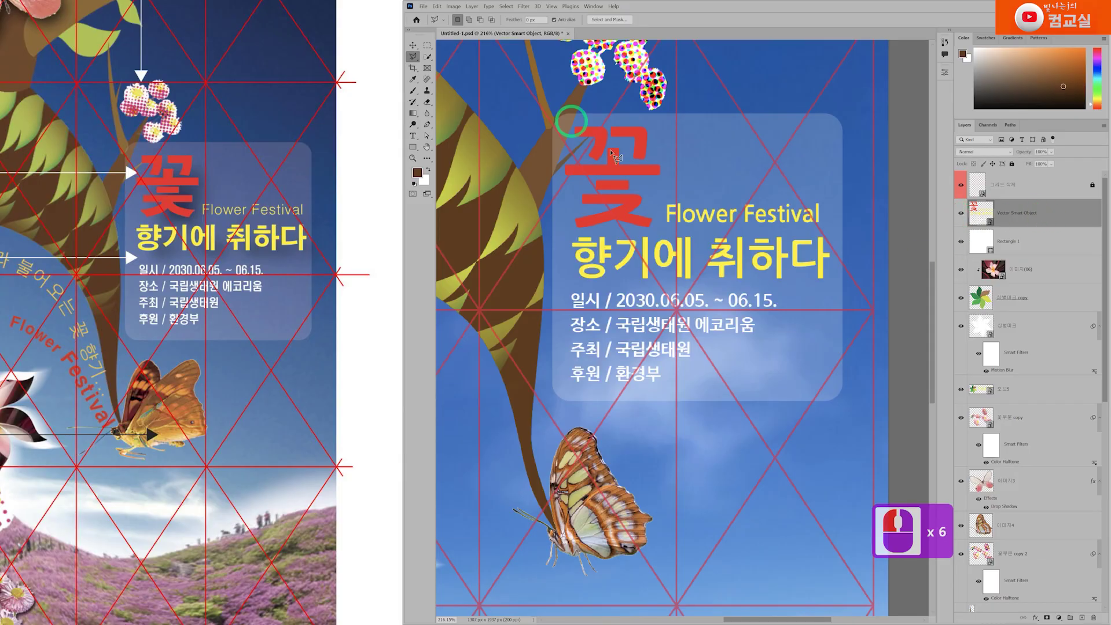
Step: Outline a polygonal selection around the titles 꽃 and 향기에 취하다, leaving out Flower Festival and the event lines
click(550, 120)
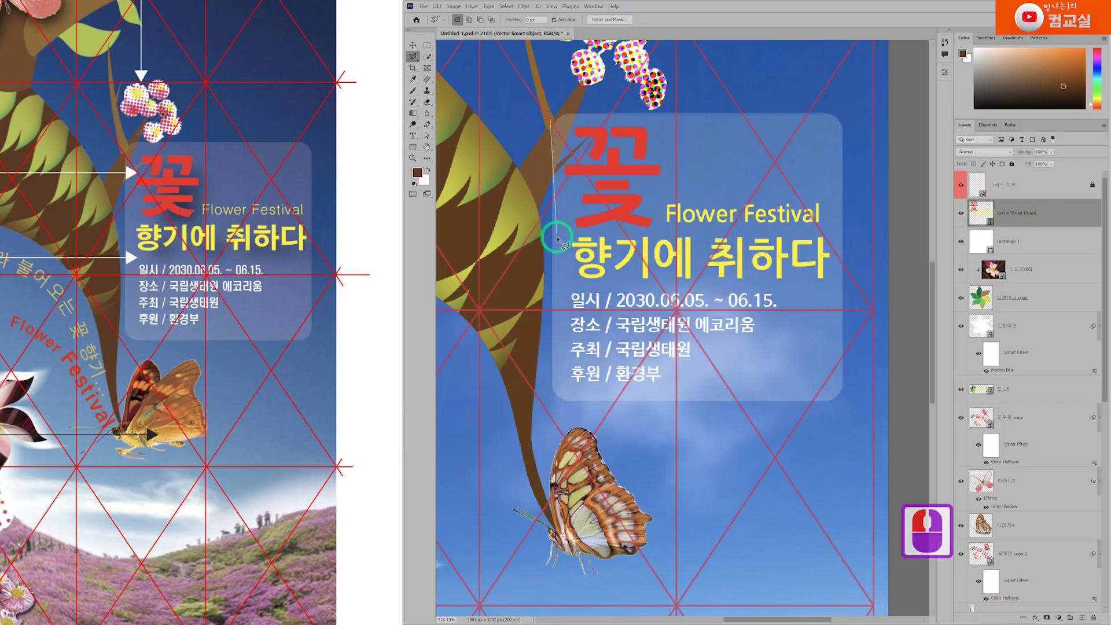
click(561, 283)
click(558, 285)
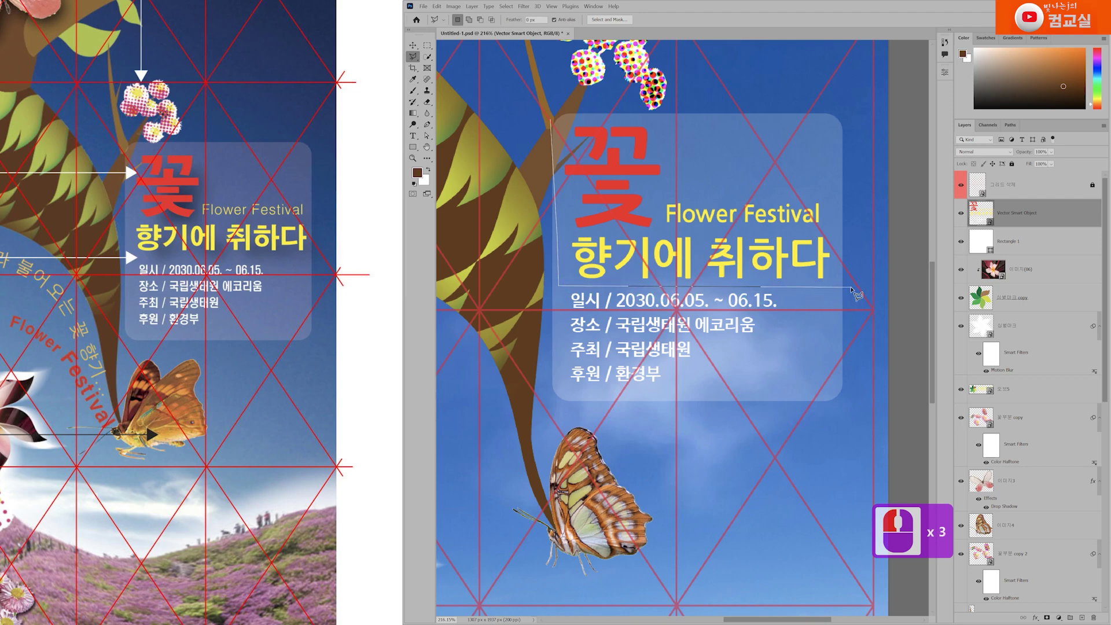
click(852, 285)
click(849, 223)
click(660, 230)
click(655, 191)
click(673, 155)
click(668, 106)
click(559, 112)
double_click(559, 112)
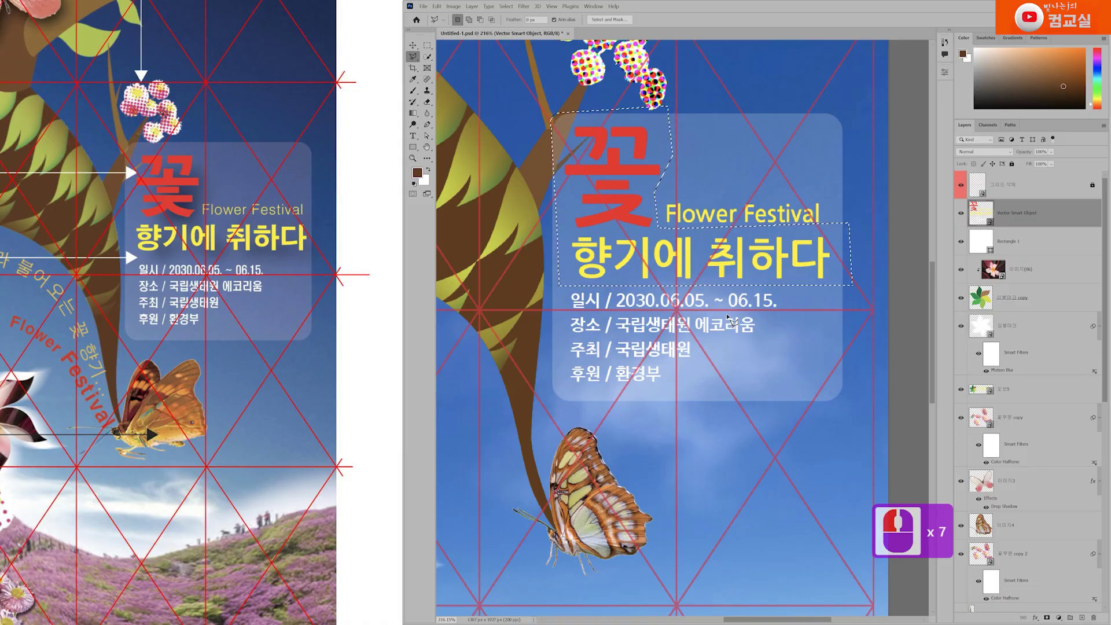
Step: Copy the selected titles to a new layer and hide the original text group layer
key(ctrl+j)
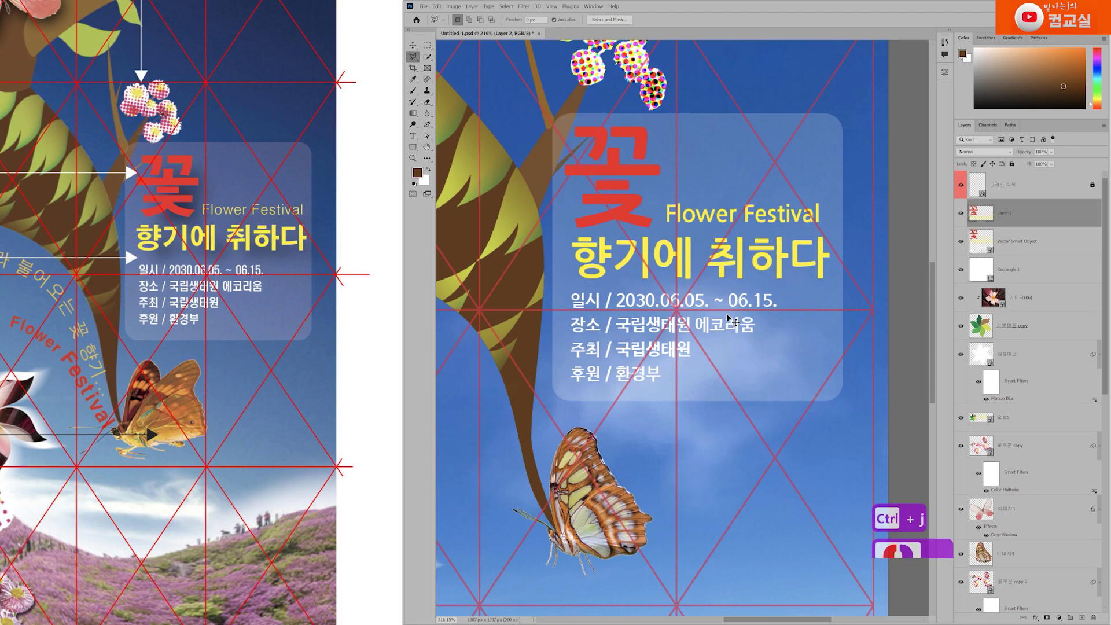
click(961, 241)
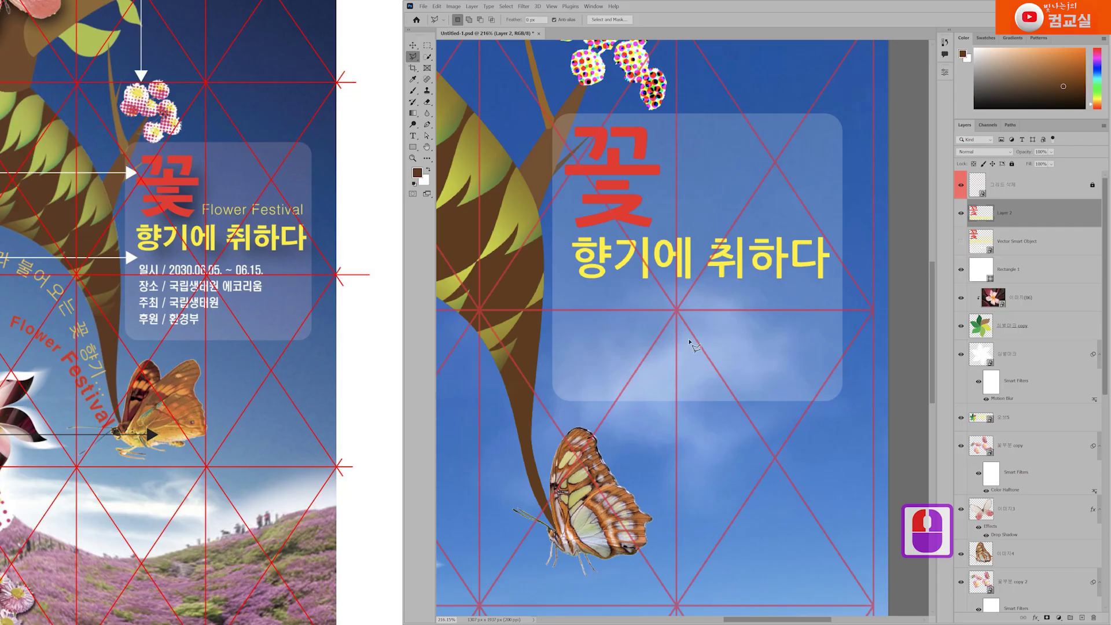
Step: Rename the copied title layer as 그림자효과
double_click(1049, 215)
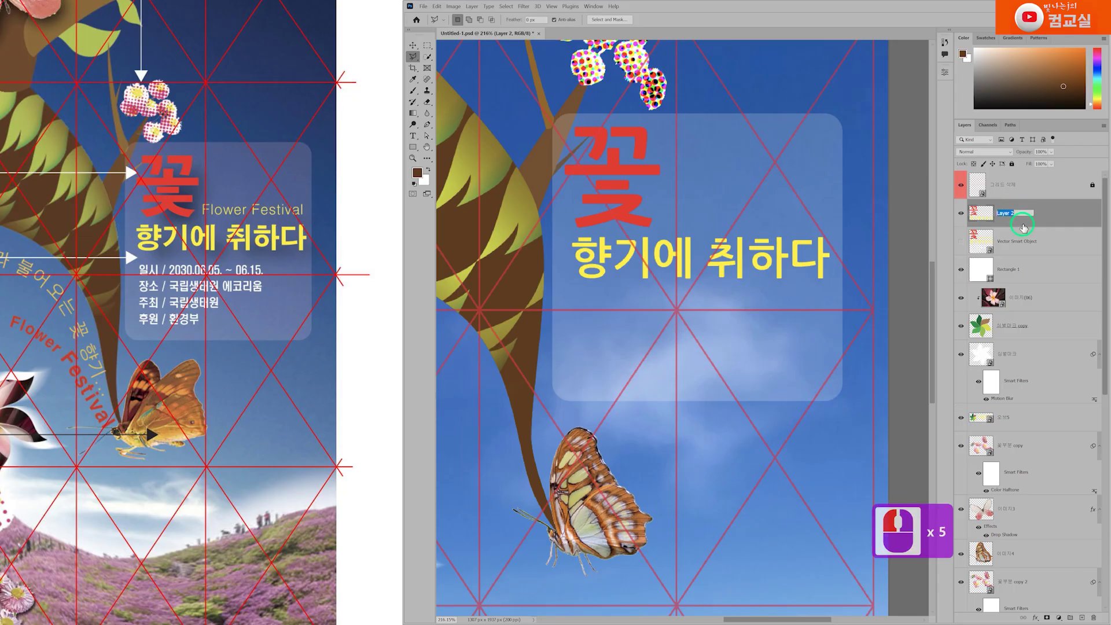
text(그림자)
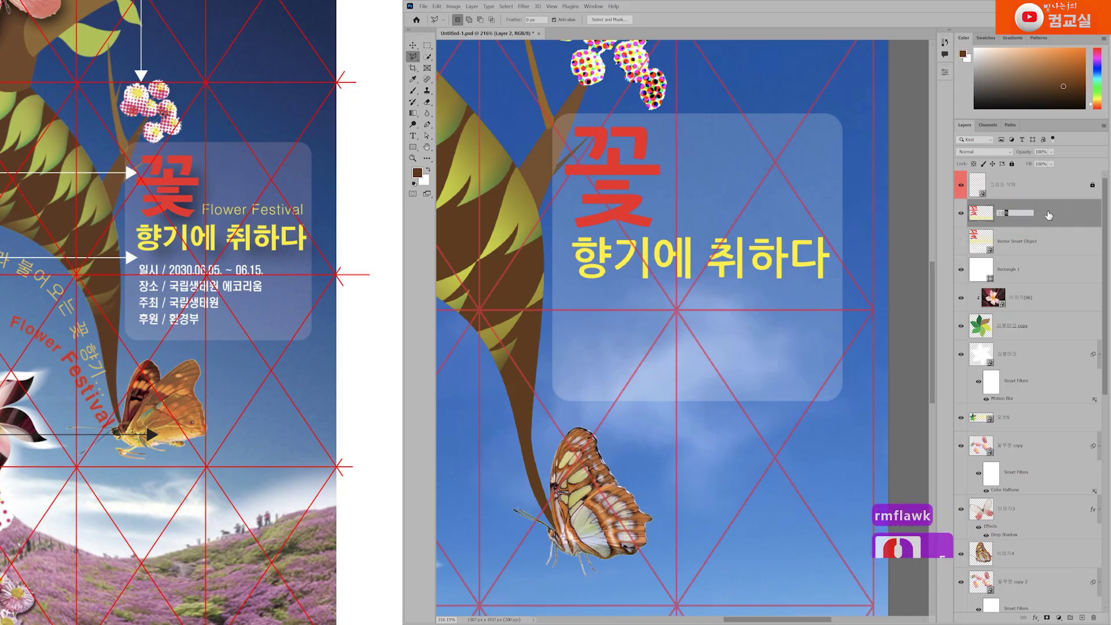
text(효과)
key(Return)
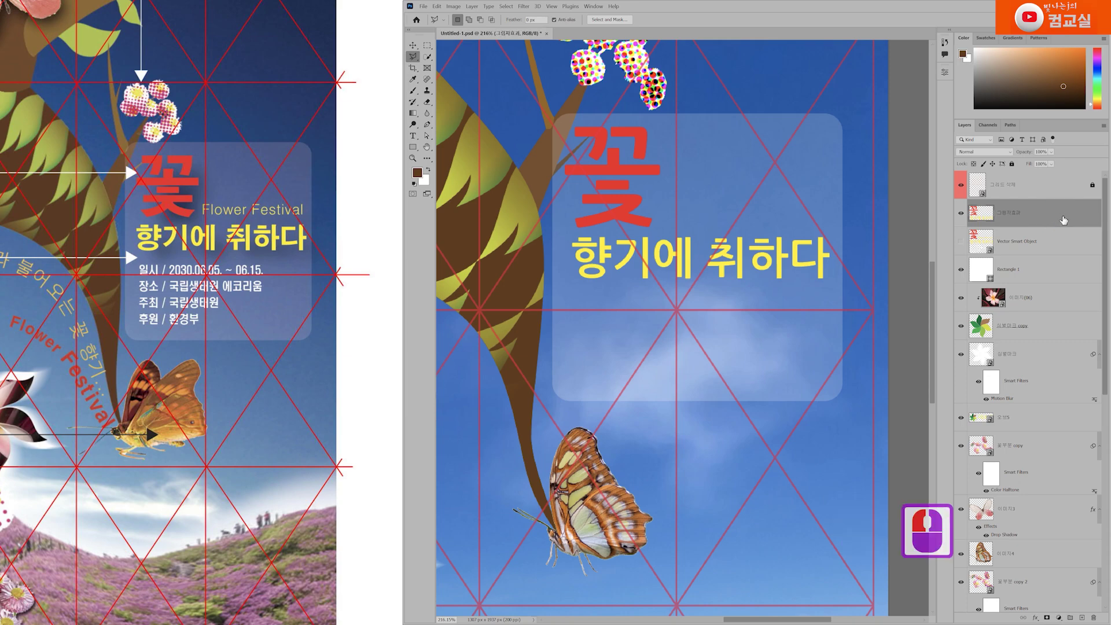
Step: Add a Drop Shadow to the 그림자효과 layer and offset it down and to the right of the letters, about 33 px away
double_click(1070, 218)
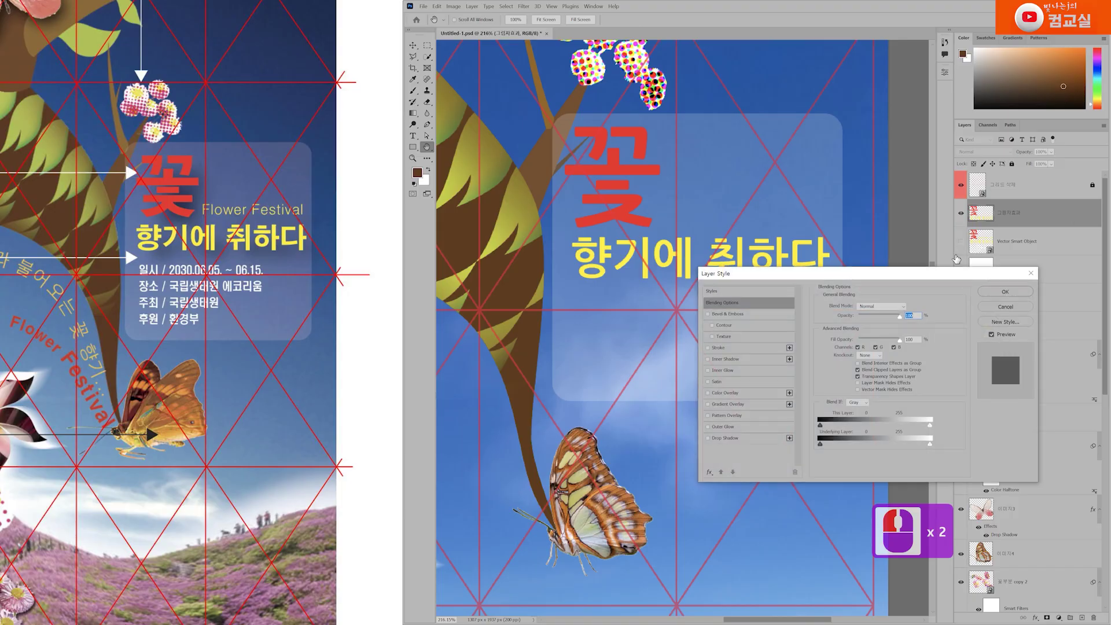
drag(873, 278, 658, 294)
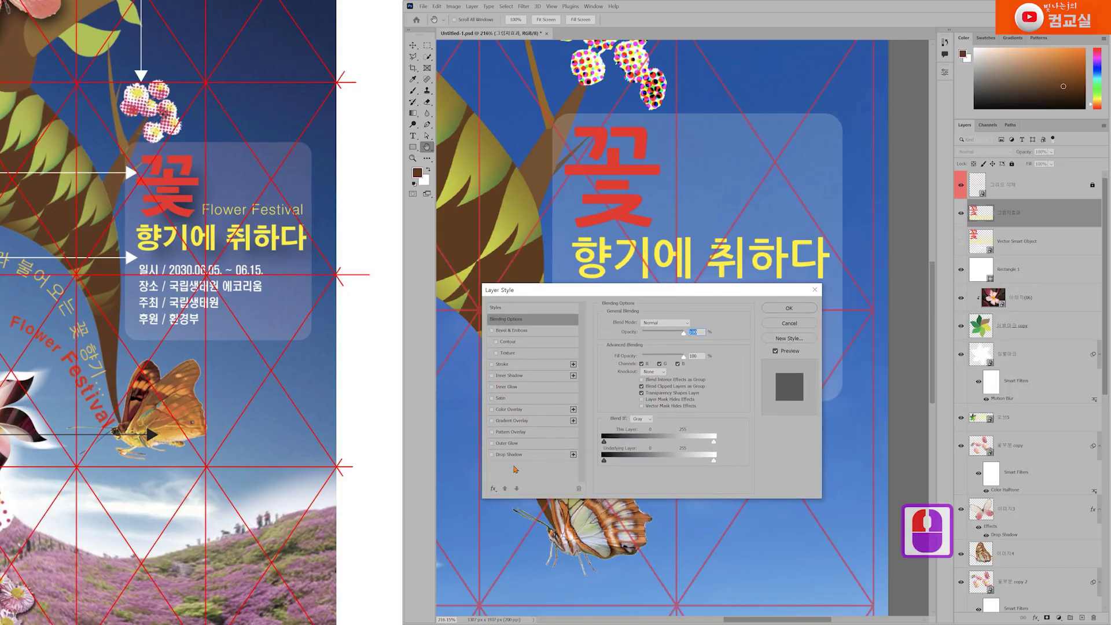
click(515, 455)
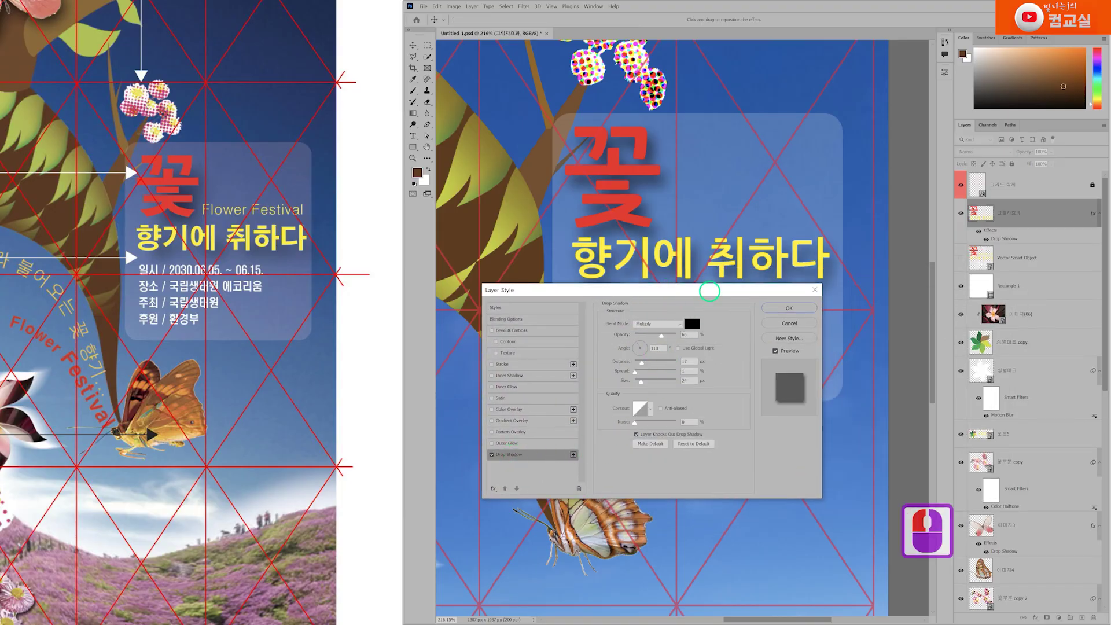
drag(709, 295, 684, 330)
drag(646, 181, 655, 190)
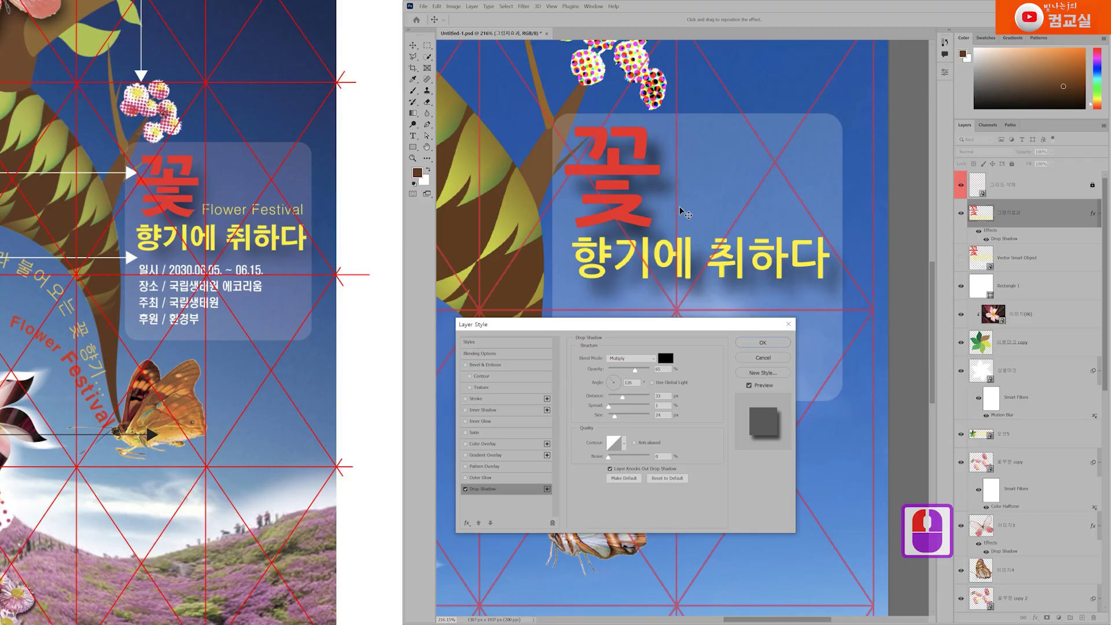
Step: Soften the titles' drop shadow with a larger size and minimal spread, fine-tune its offset and opacity, and apply it
drag(614, 417, 620, 416)
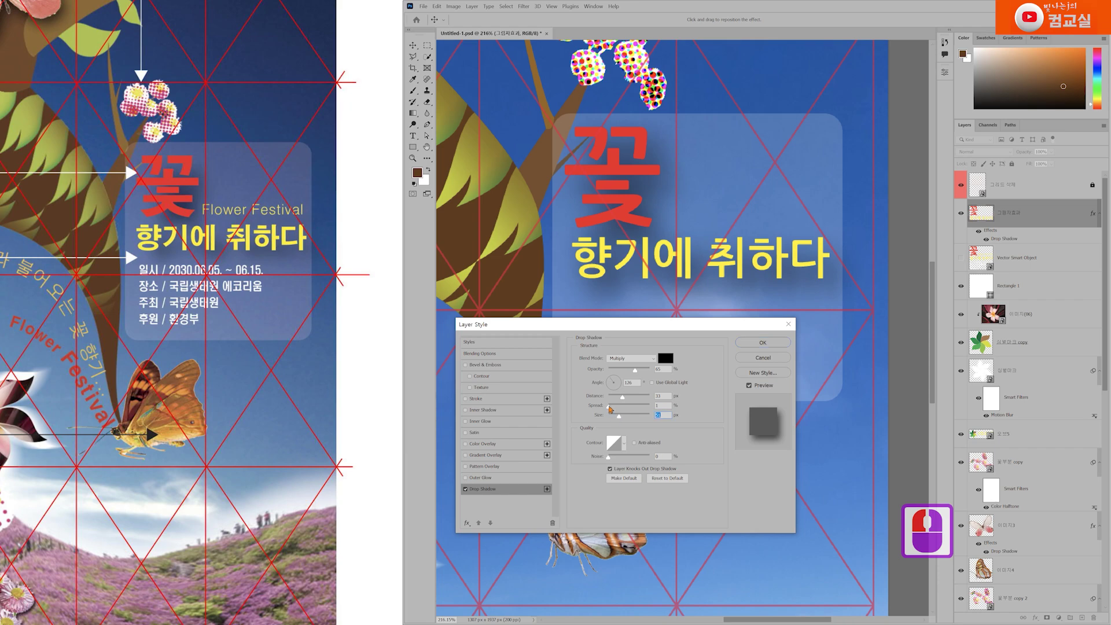
click(621, 417)
click(608, 407)
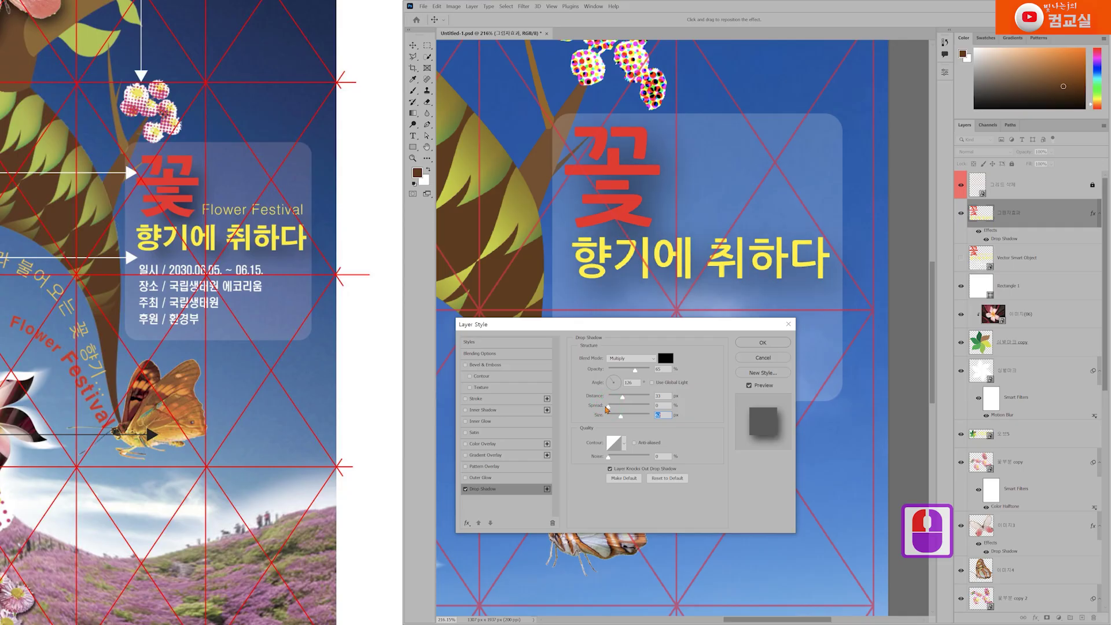
drag(609, 409, 612, 411)
drag(650, 182, 653, 186)
click(635, 369)
drag(635, 374, 633, 372)
click(763, 343)
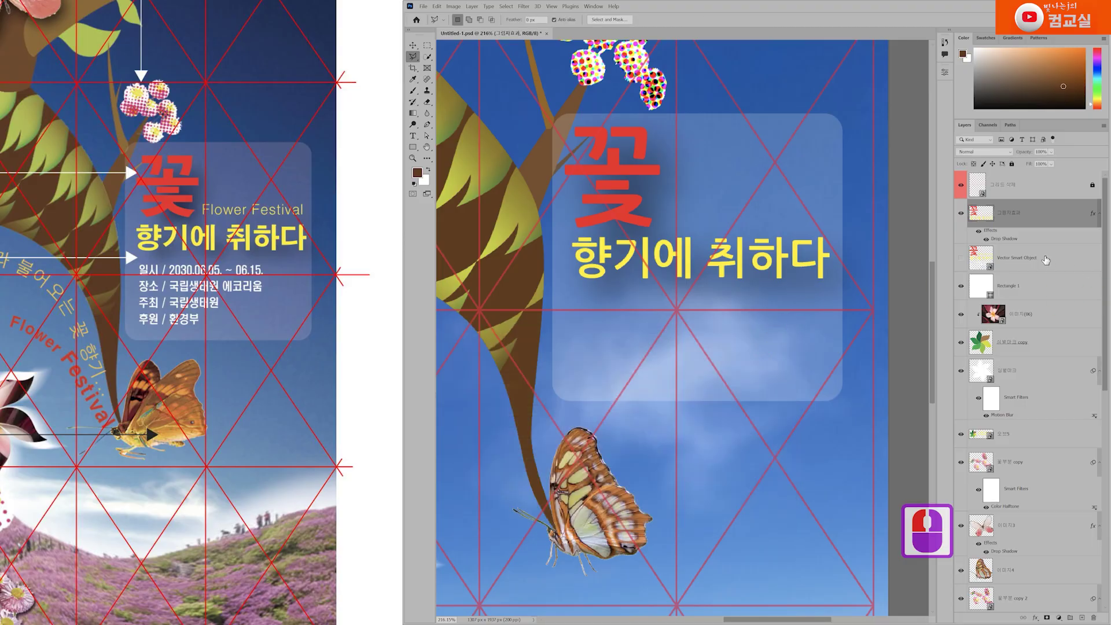
Step: Make the original text group layer visible again beneath the shadowed titles
click(1045, 259)
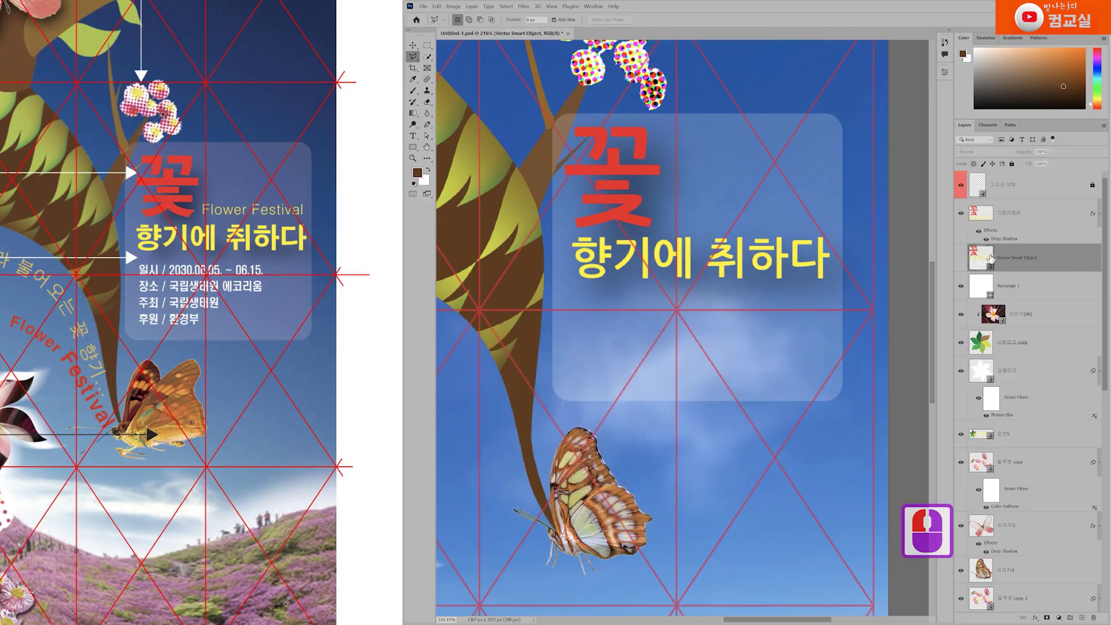
click(961, 259)
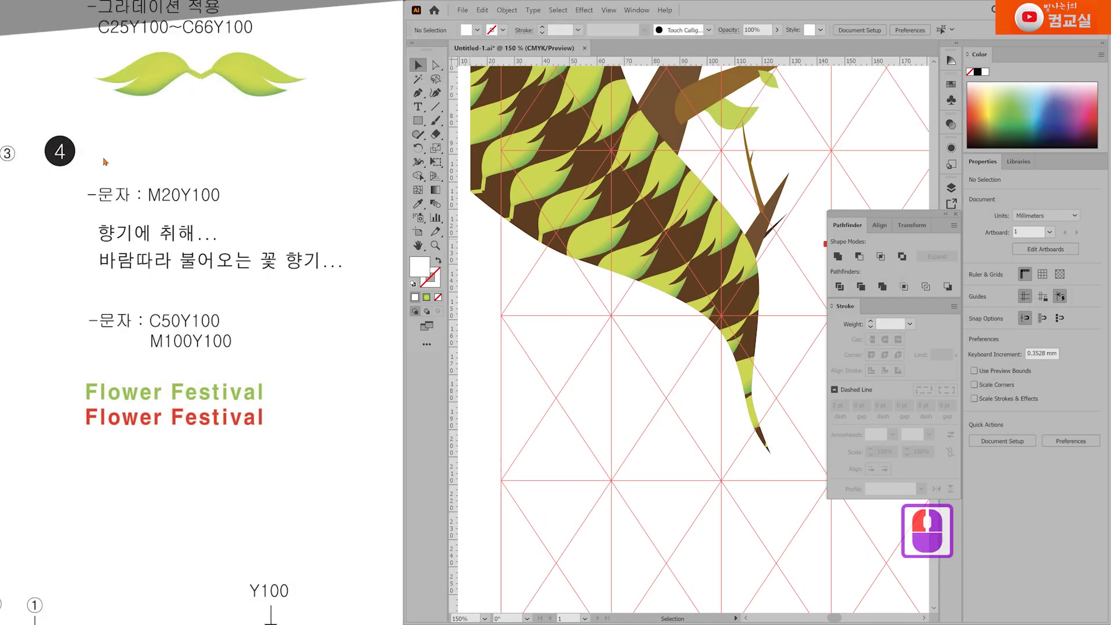
Step: Switch to Illustrator and examine the section 4 text colour notes, the curved text in the reference layout and the available type tools
drag(104, 159, 132, 245)
drag(85, 250, 123, 358)
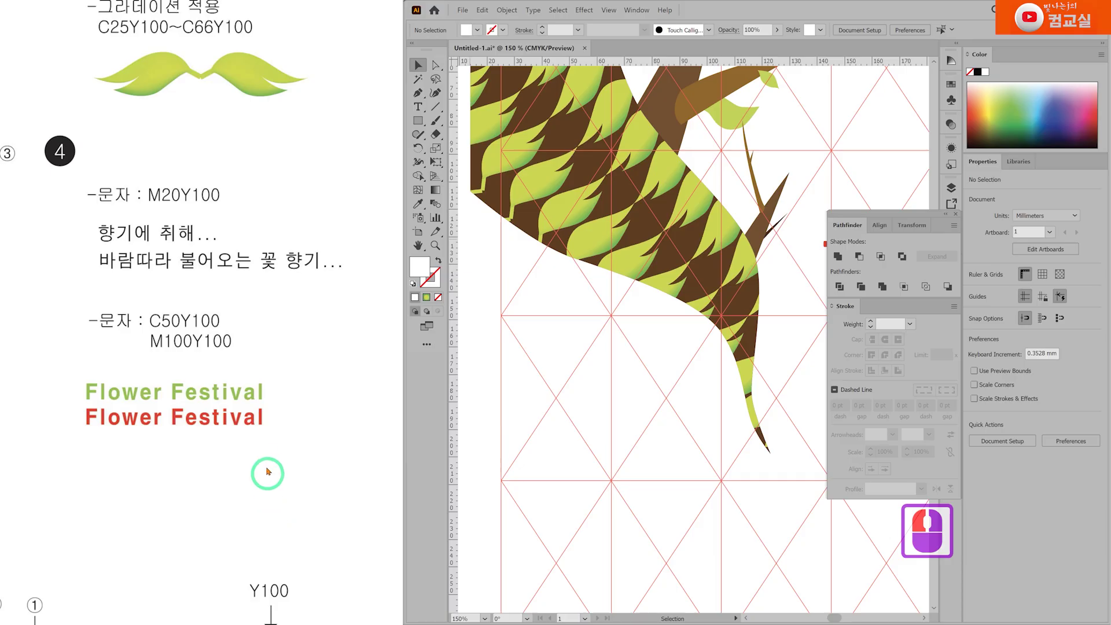
scroll(268, 470, down, 1)
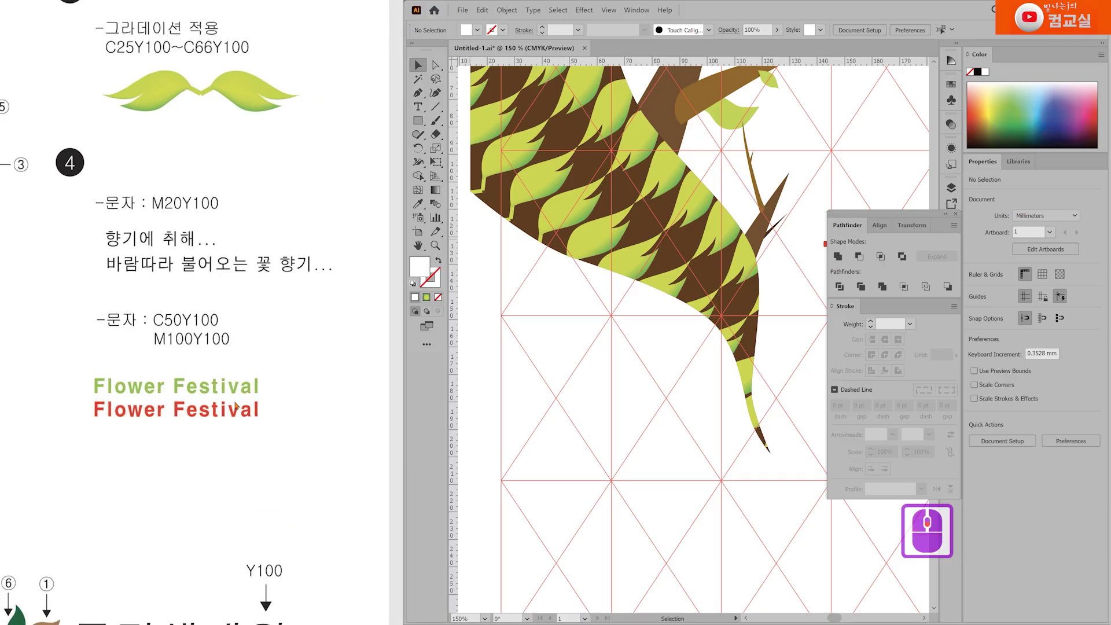
drag(300, 418, 117, 425)
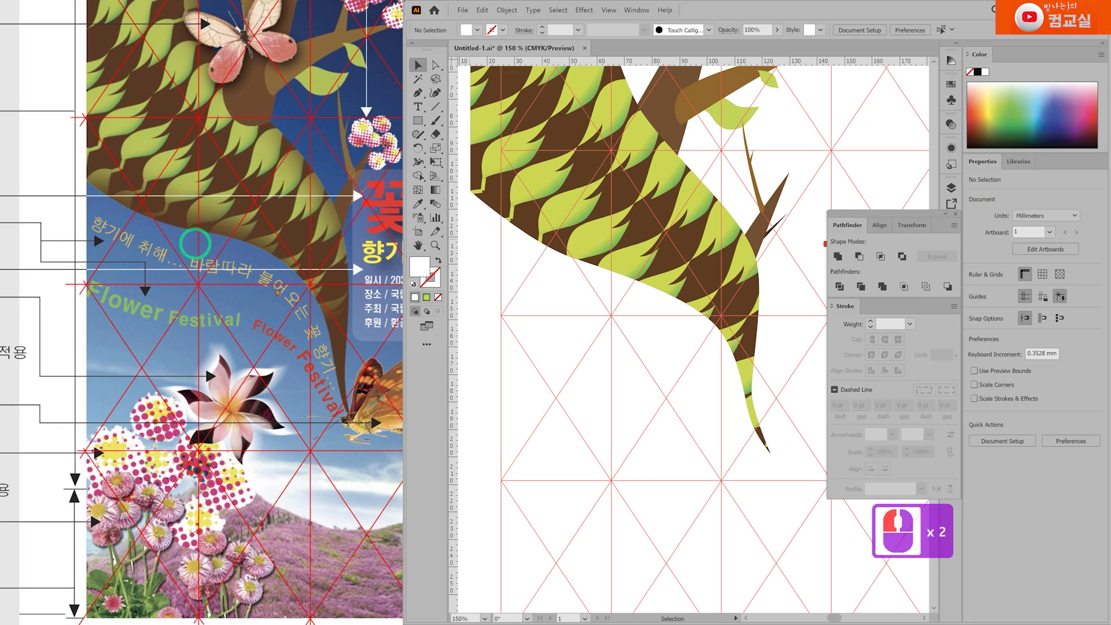
drag(234, 427, 204, 419)
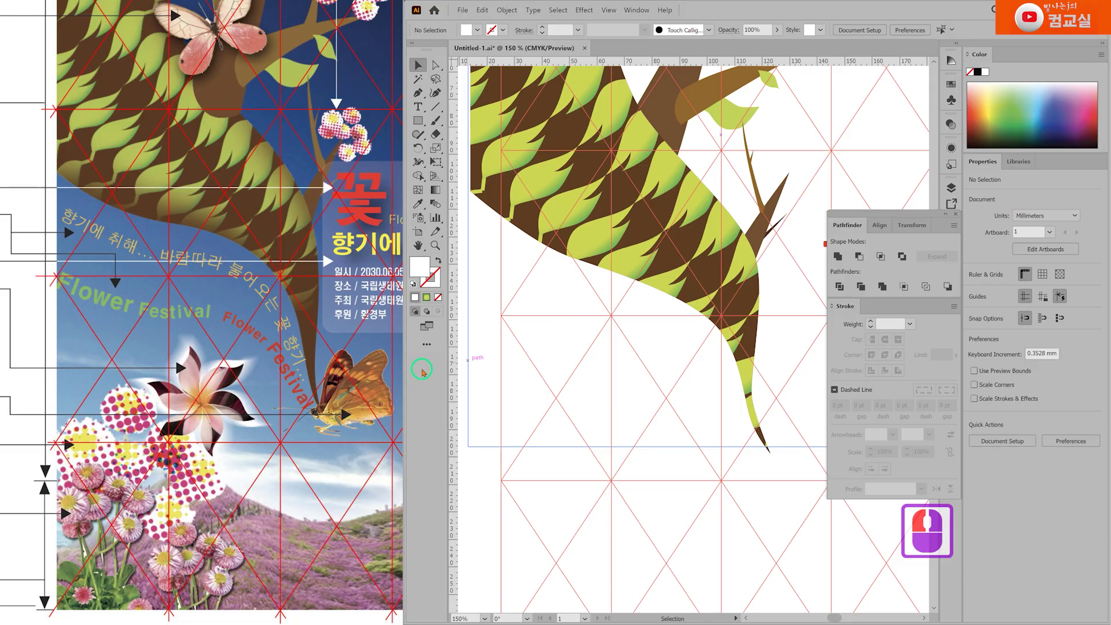
click(418, 108)
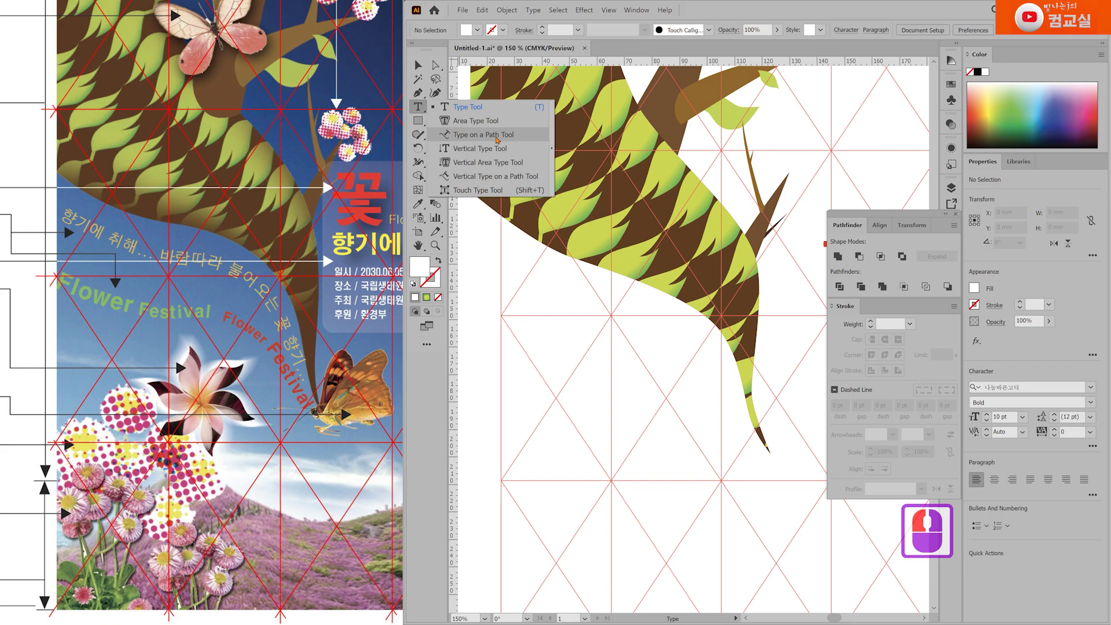
Step: Draw a curved four-anchor Pen path following the trunk's lower edge, from about X 26 mm, Y 125 mm to X 114 mm, Y 189 mm
click(419, 93)
click(420, 93)
double_click(519, 285)
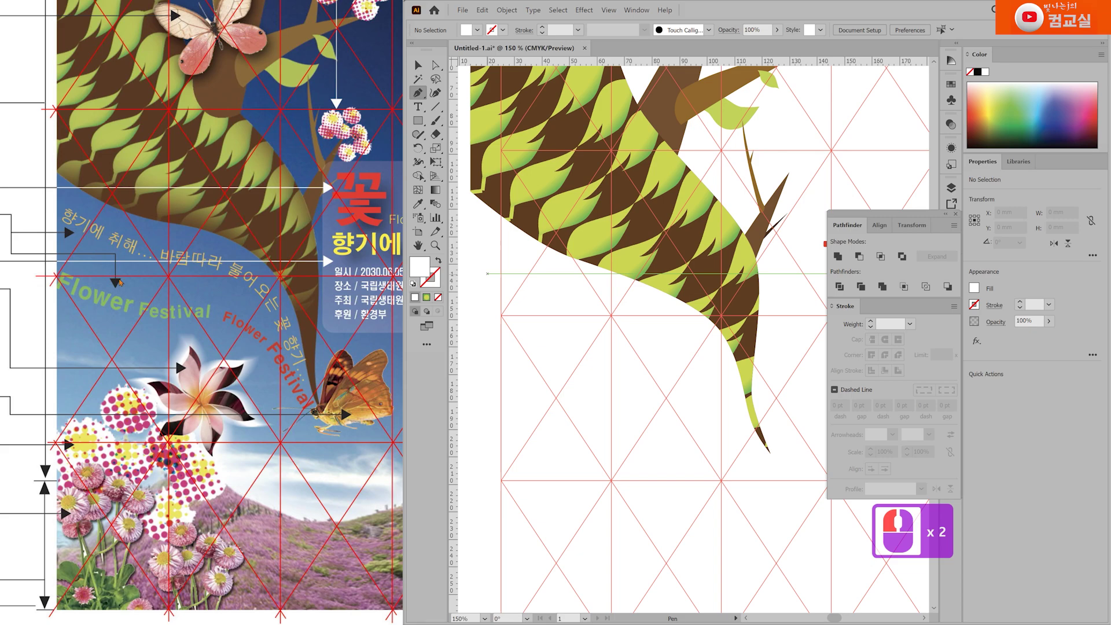
mouse_move(431, 377)
mouse_down()
mouse_move(513, 264)
mouse_move(509, 243)
mouse_up()
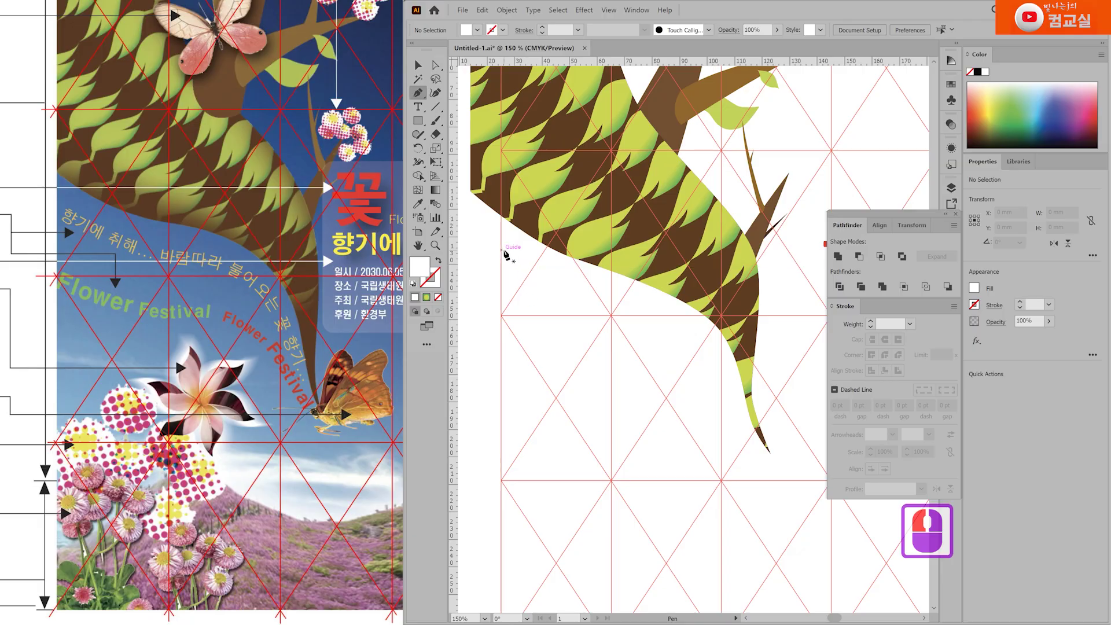
click(503, 250)
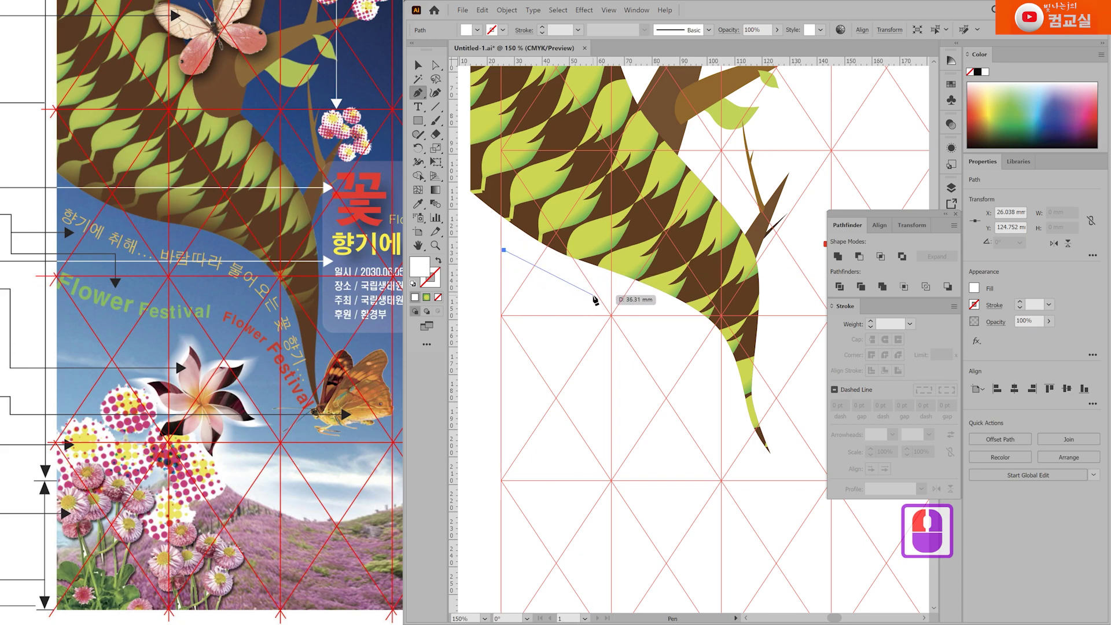
drag(599, 296, 636, 306)
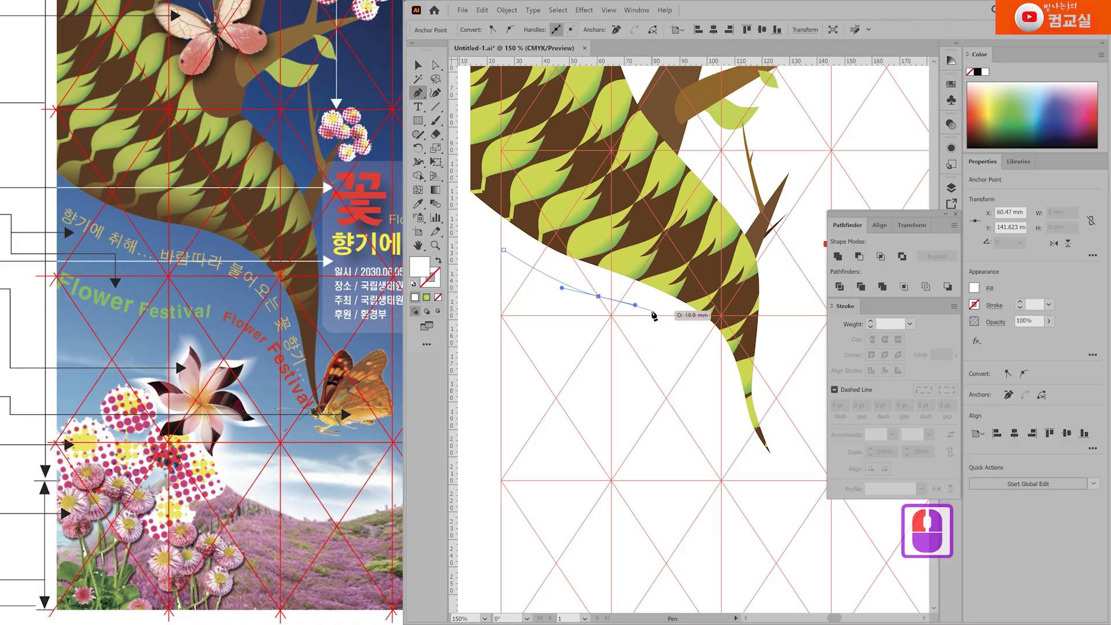
drag(706, 336, 721, 357)
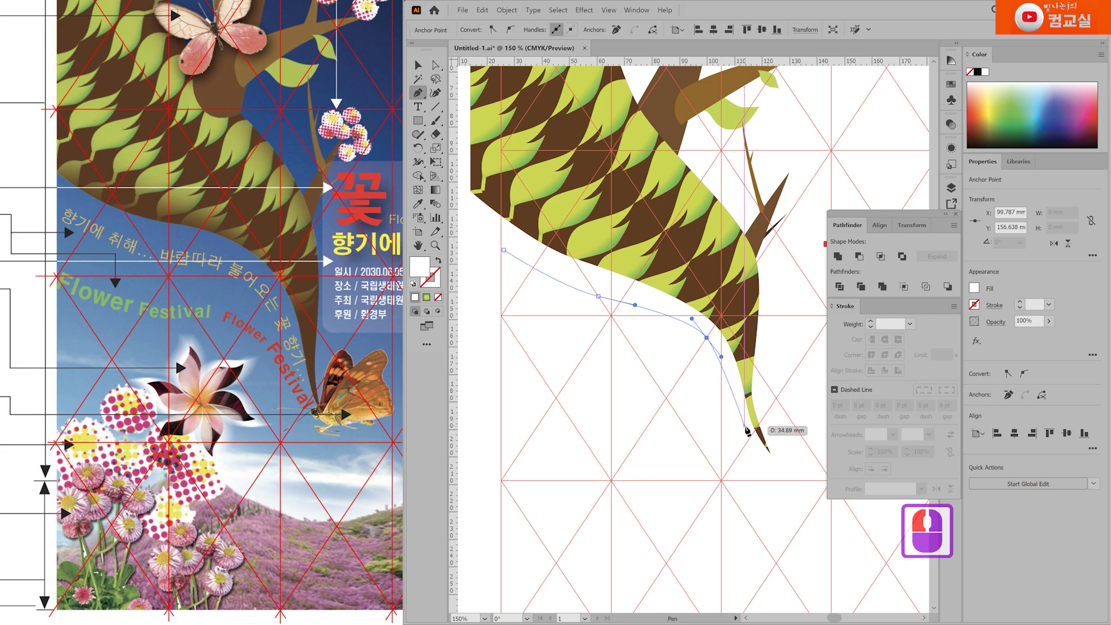
drag(744, 427, 750, 437)
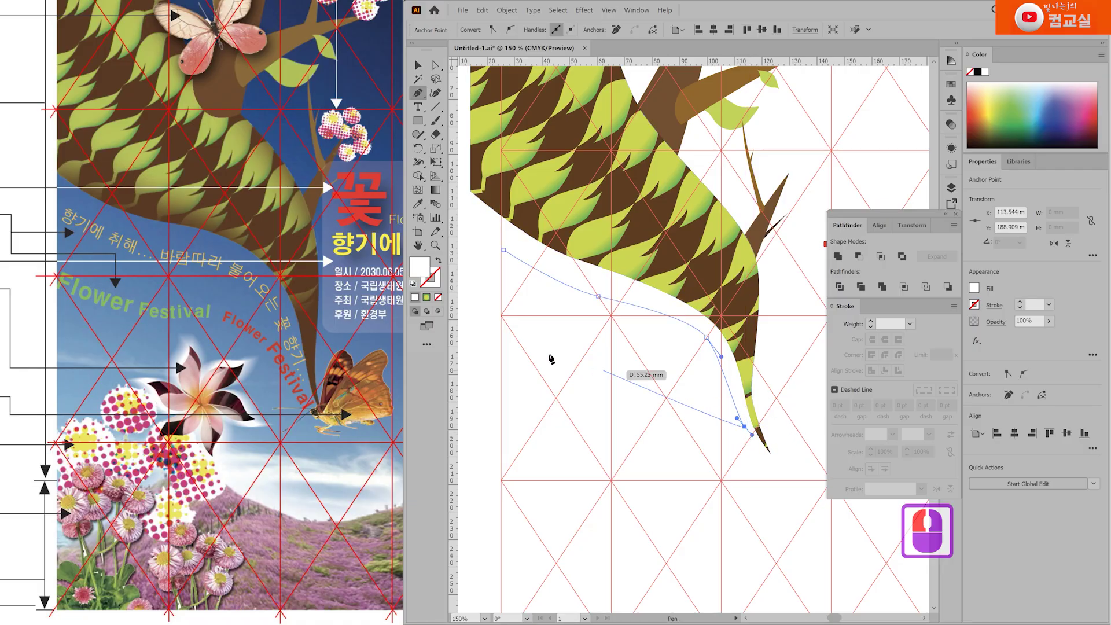
Step: Give the curve a black 1 pt stroke with no fill, and deselect it to end the path
click(413, 284)
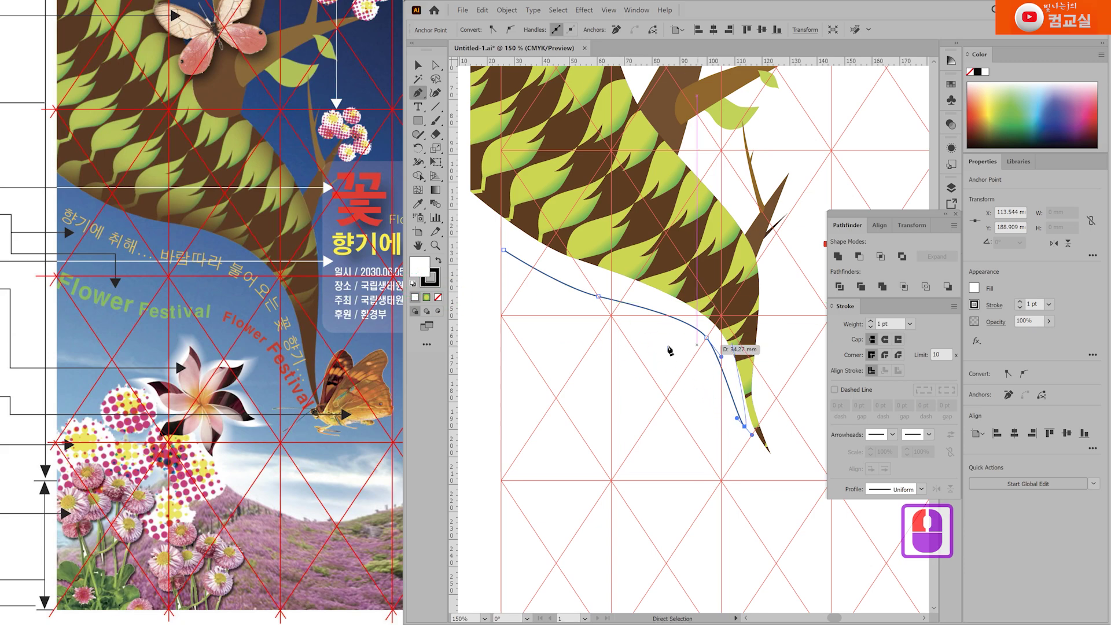
click(439, 298)
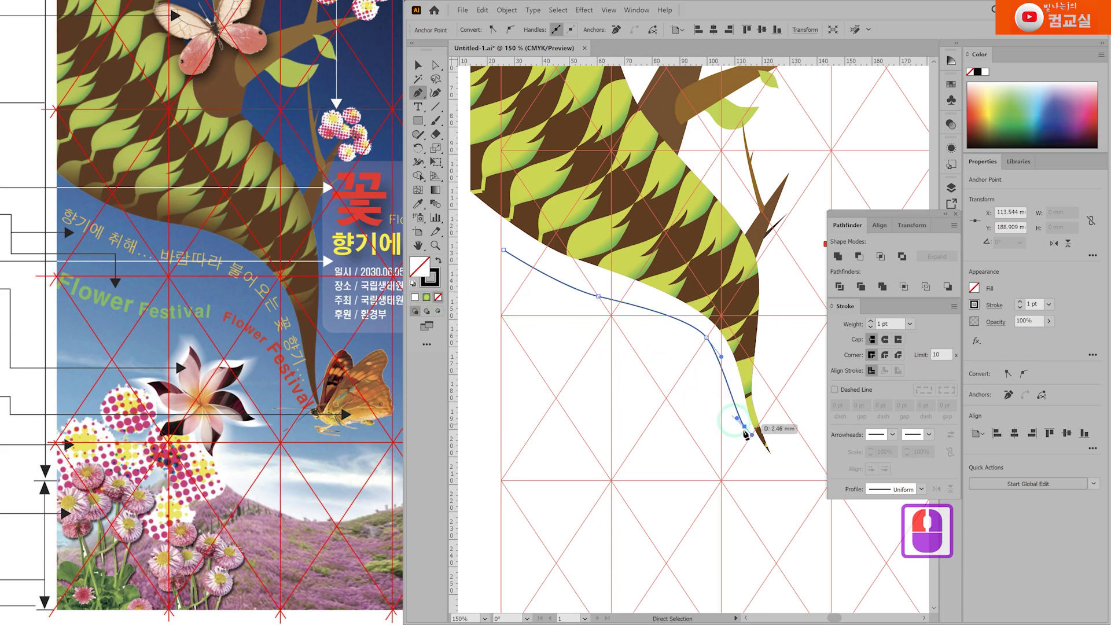
ctrl+click(629, 345)
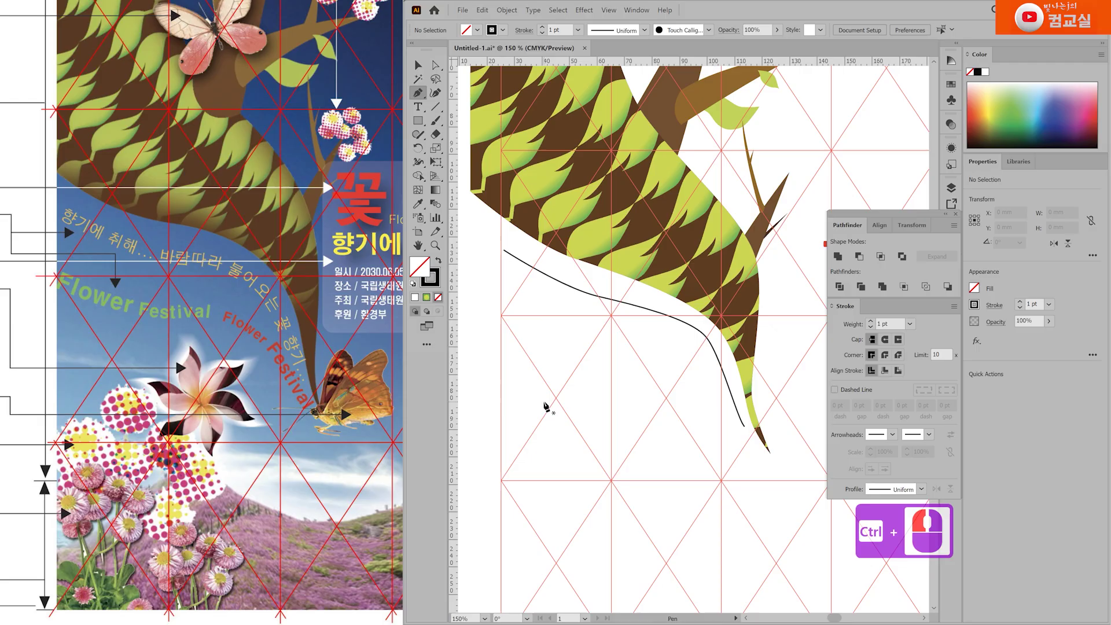
Step: Draw a second four-anchor curve below the first and move its end anchor to about X 115 mm, Y 196 mm, near the trunk tip
click(504, 328)
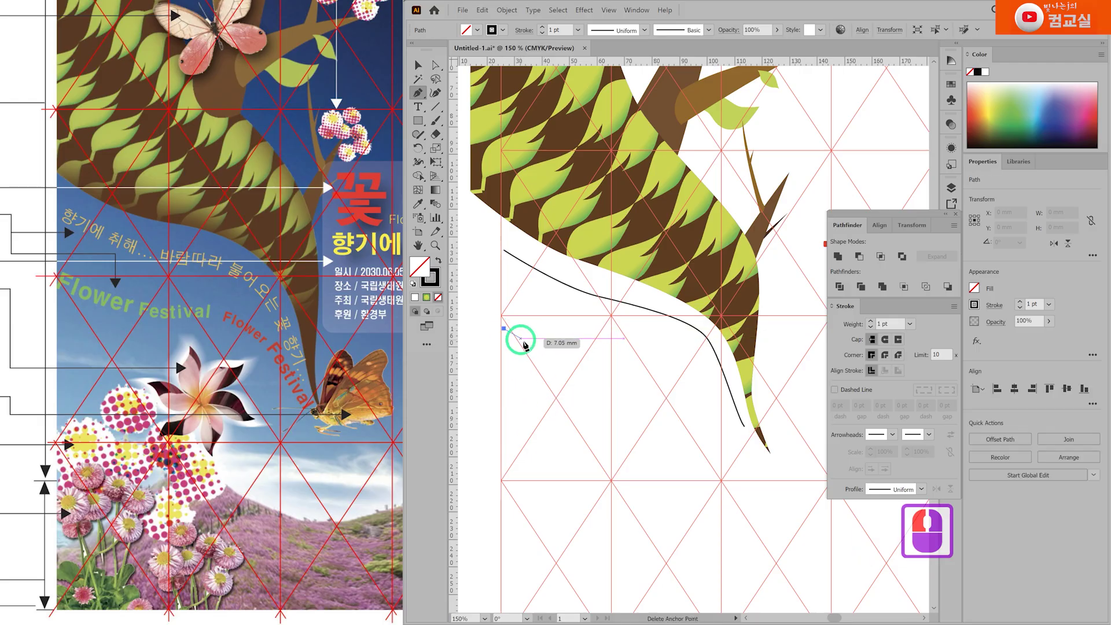
drag(584, 356, 684, 374)
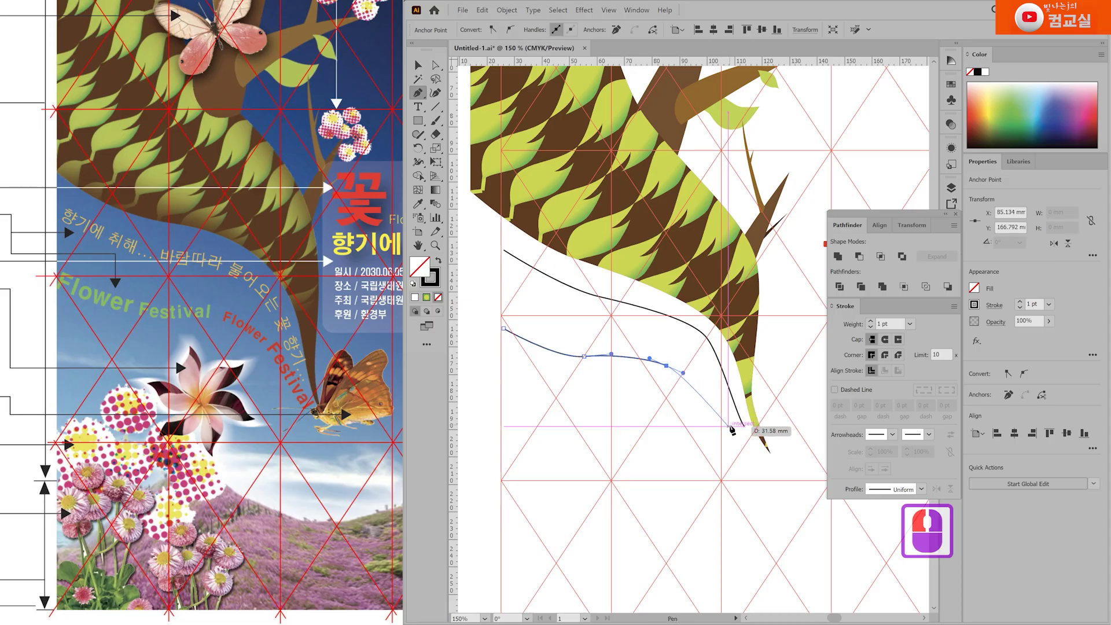
drag(735, 429, 750, 457)
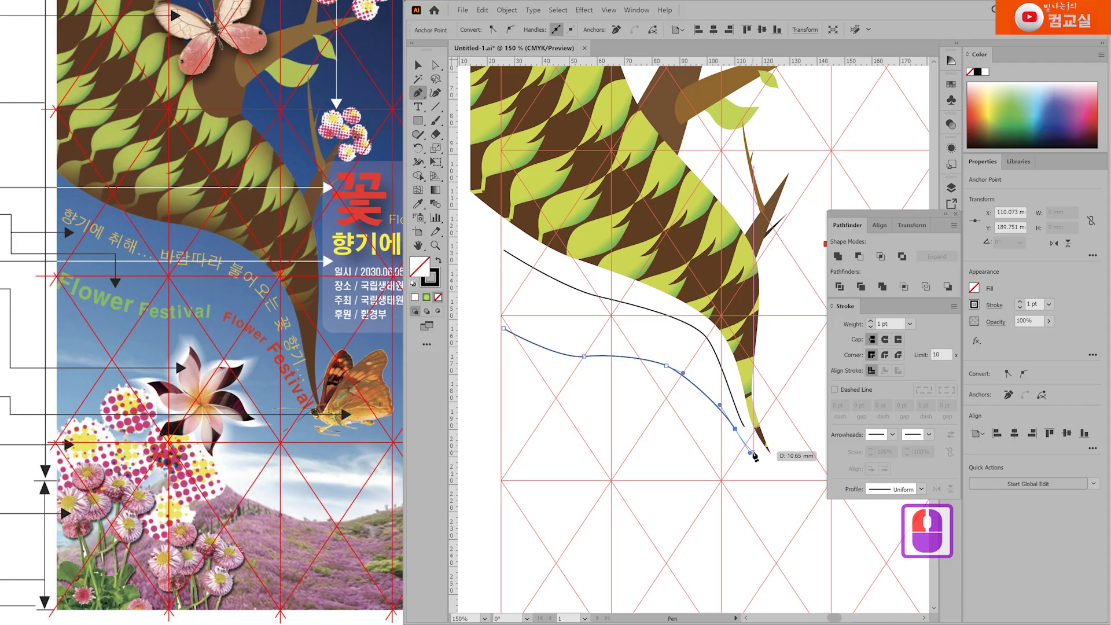
key(alt)
key(ctrl)
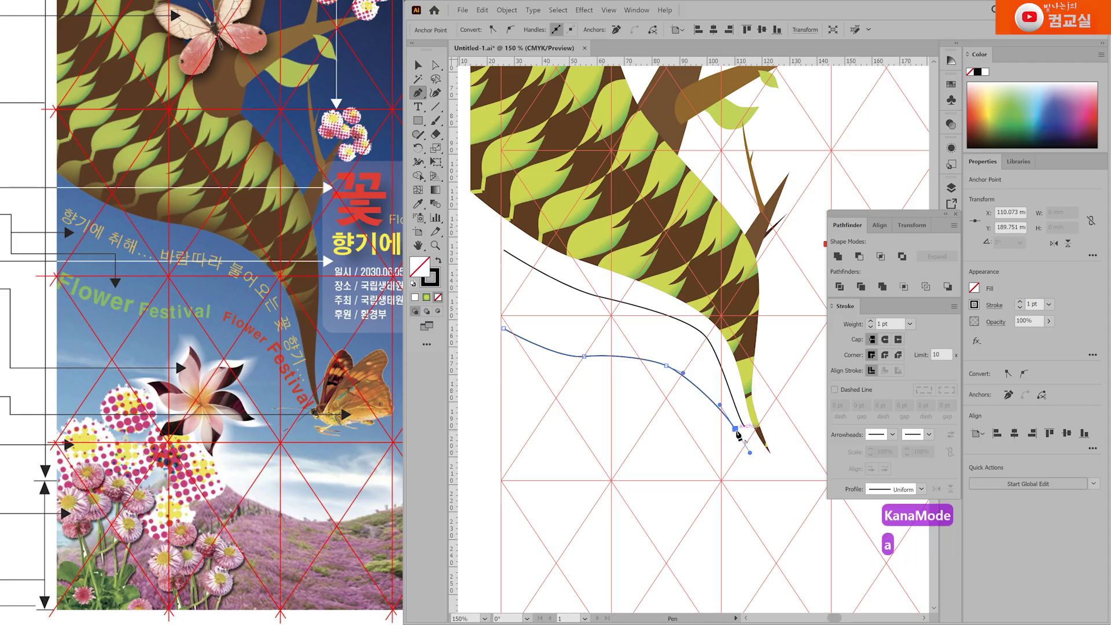
drag(736, 428, 748, 448)
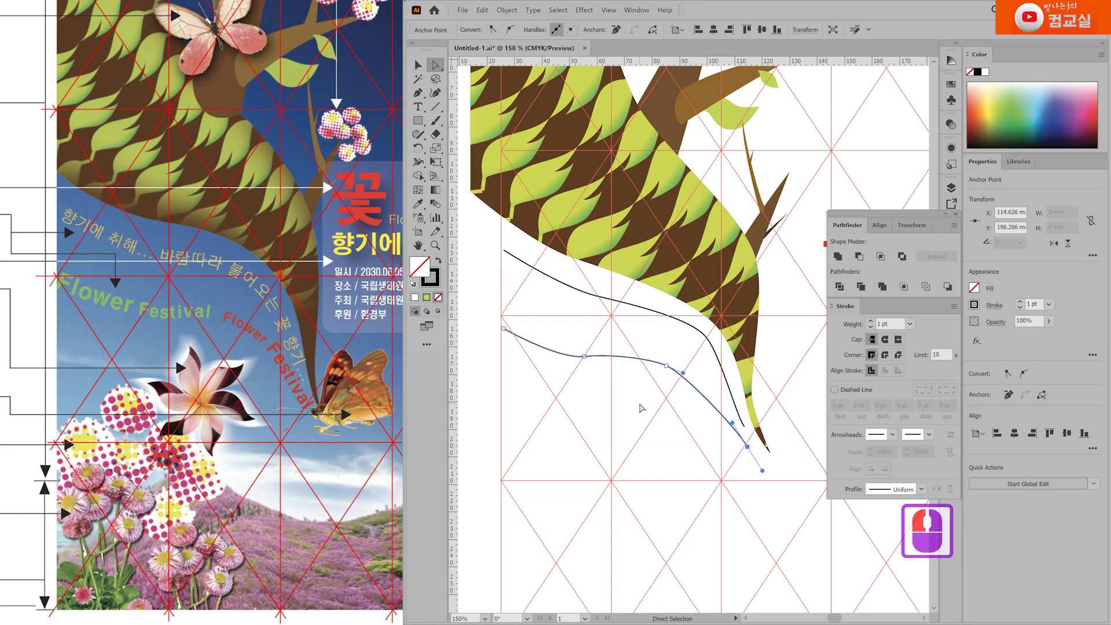
click(550, 353)
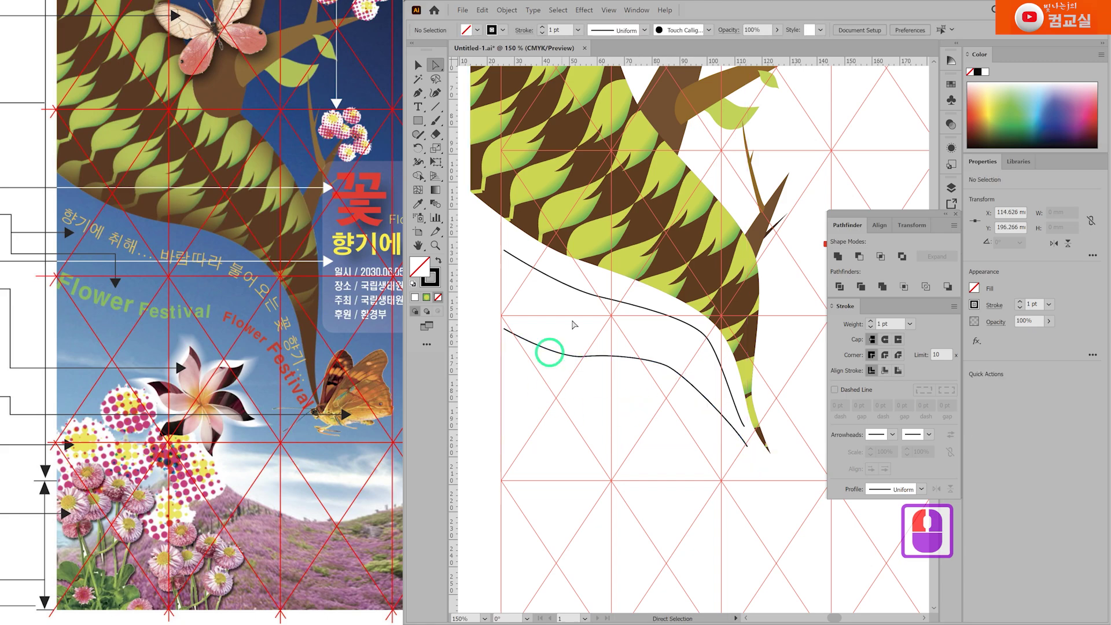
Step: Place the slogan "향기에 취해...바람따라 불어오는 꽃 향기..." along the upper curve with the Type on a Path tool
double_click(556, 411)
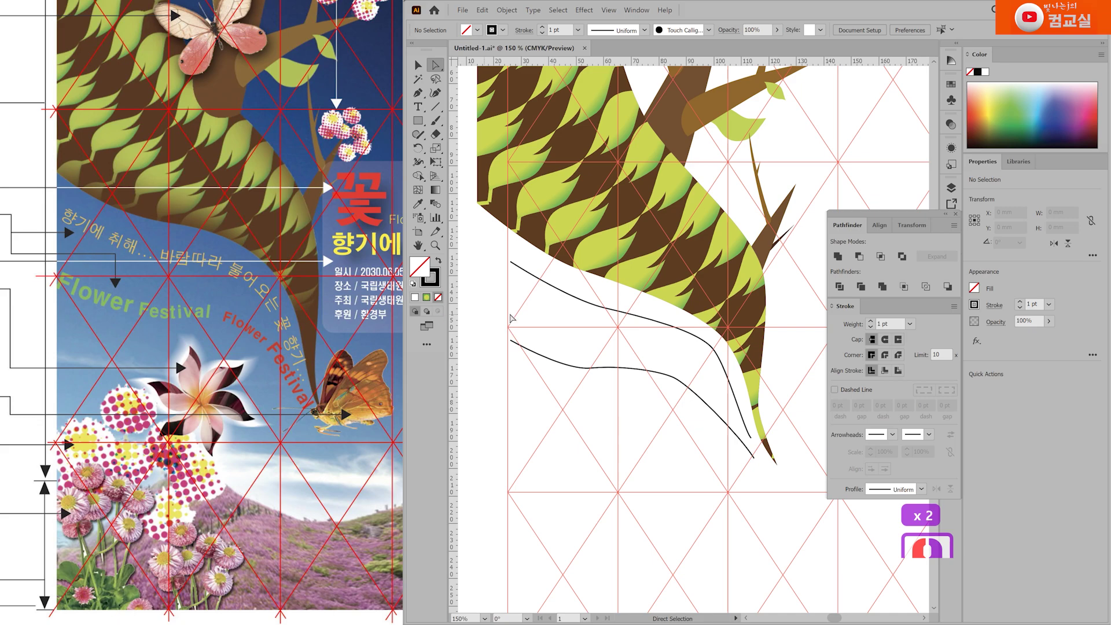
click(419, 108)
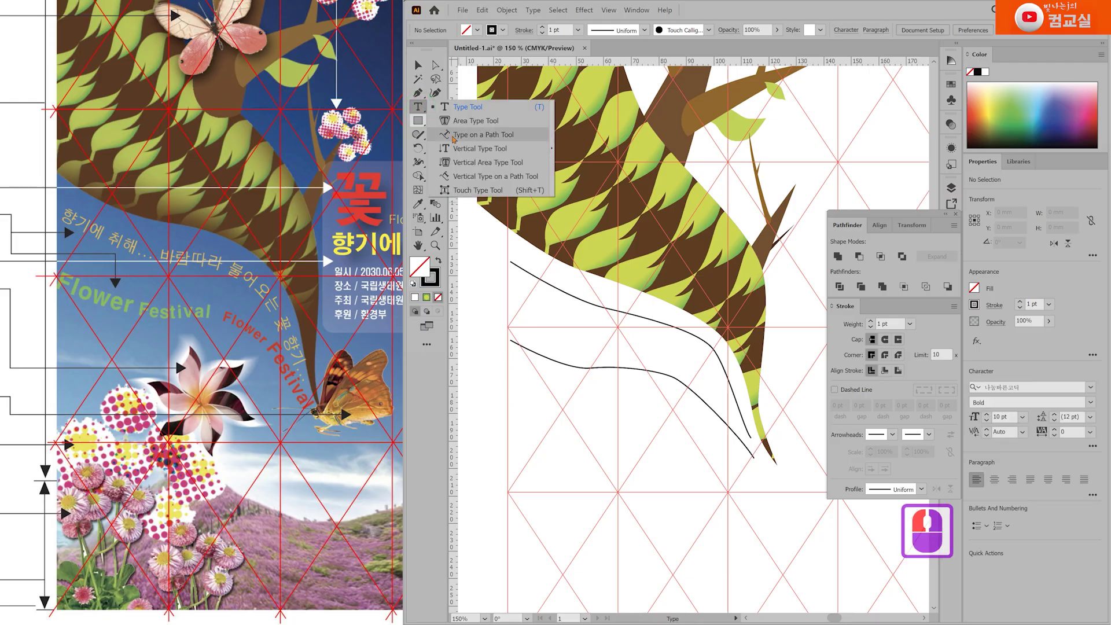
click(473, 136)
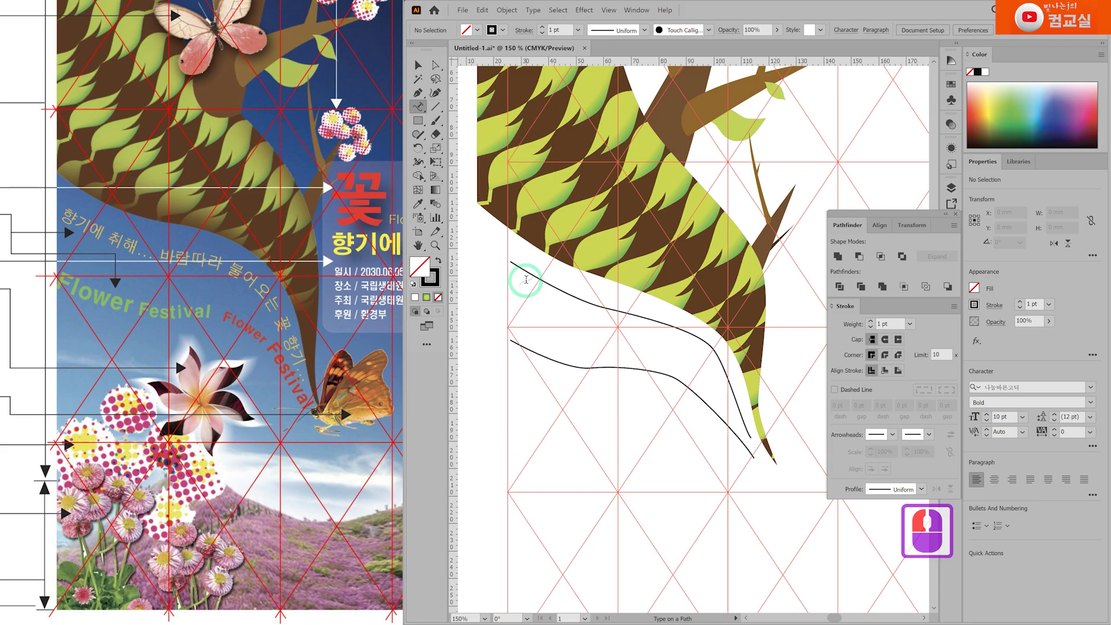
scroll(527, 280, up, 2)
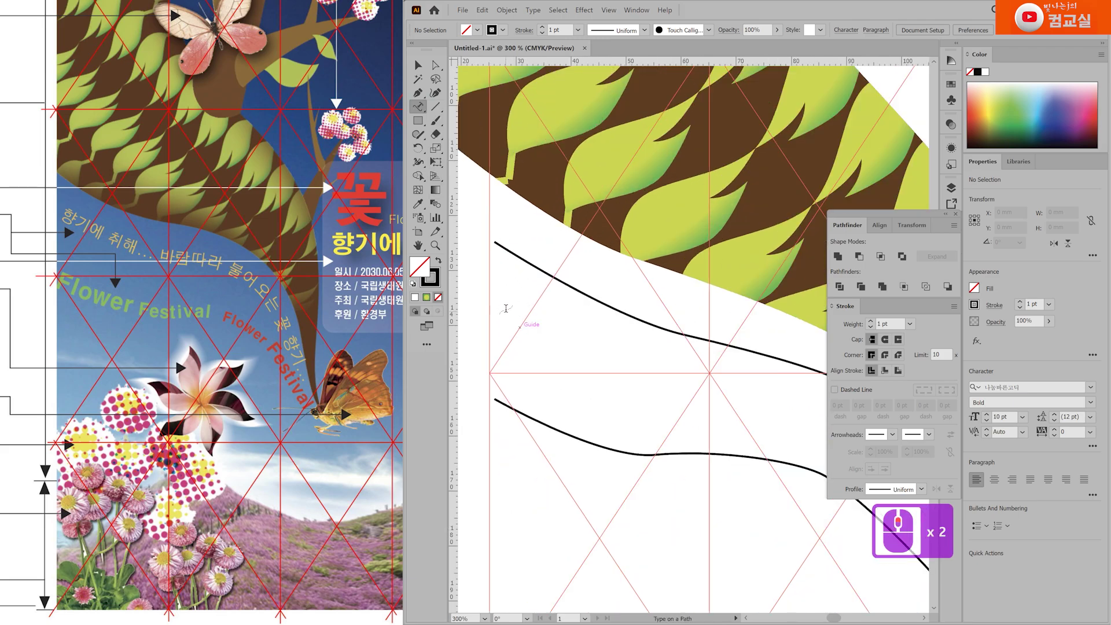
click(502, 243)
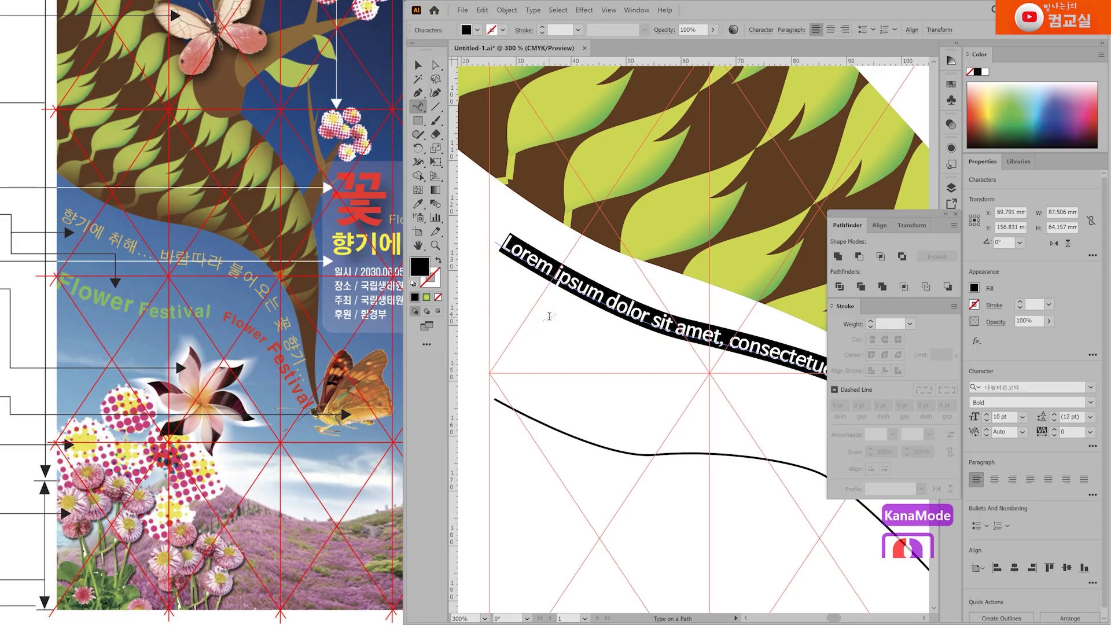
text(향기에)
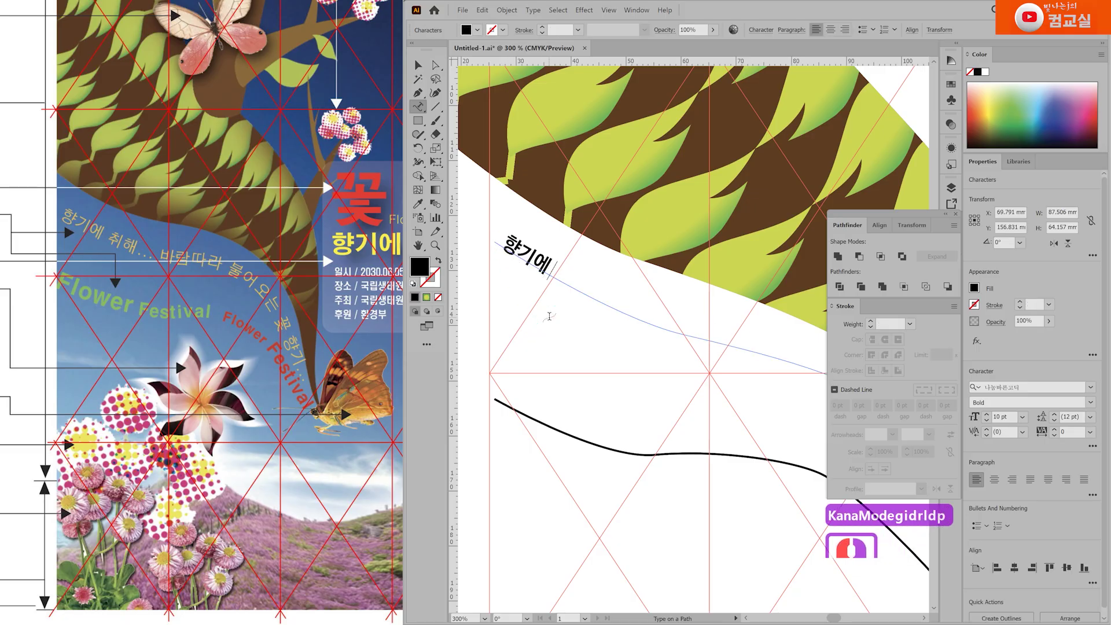
text( 취해...바람)
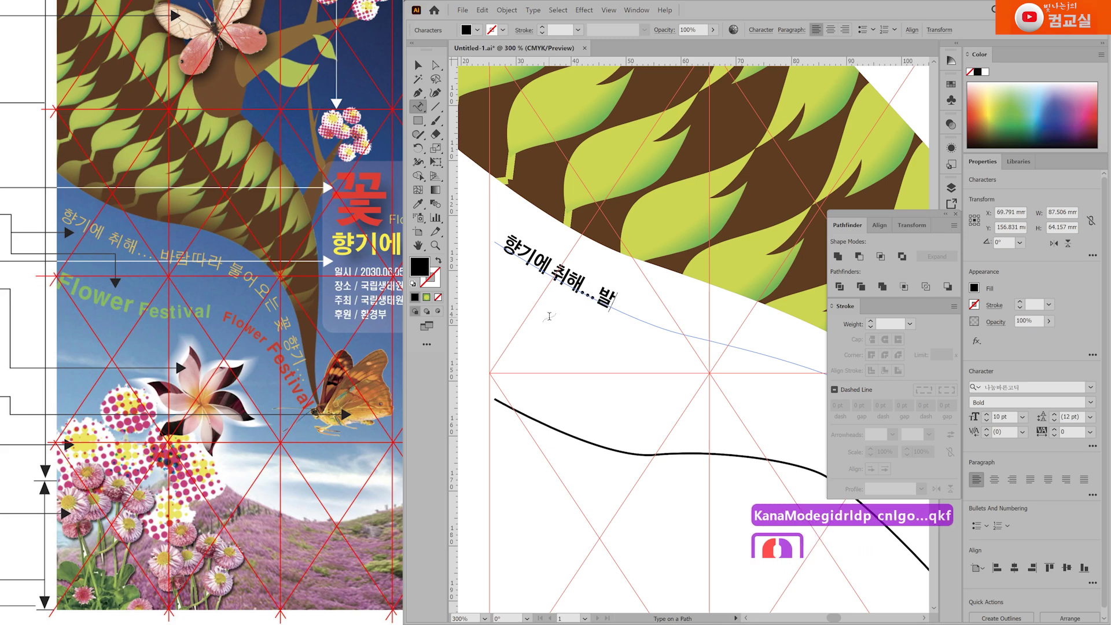
text(따라 불)
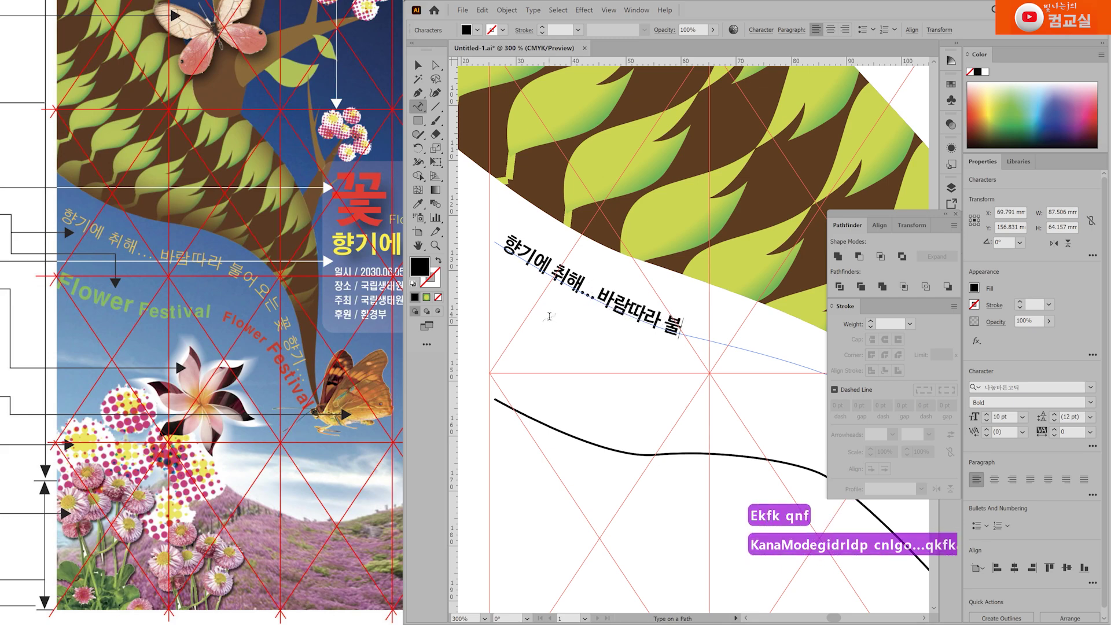
text(어오는 꽃)
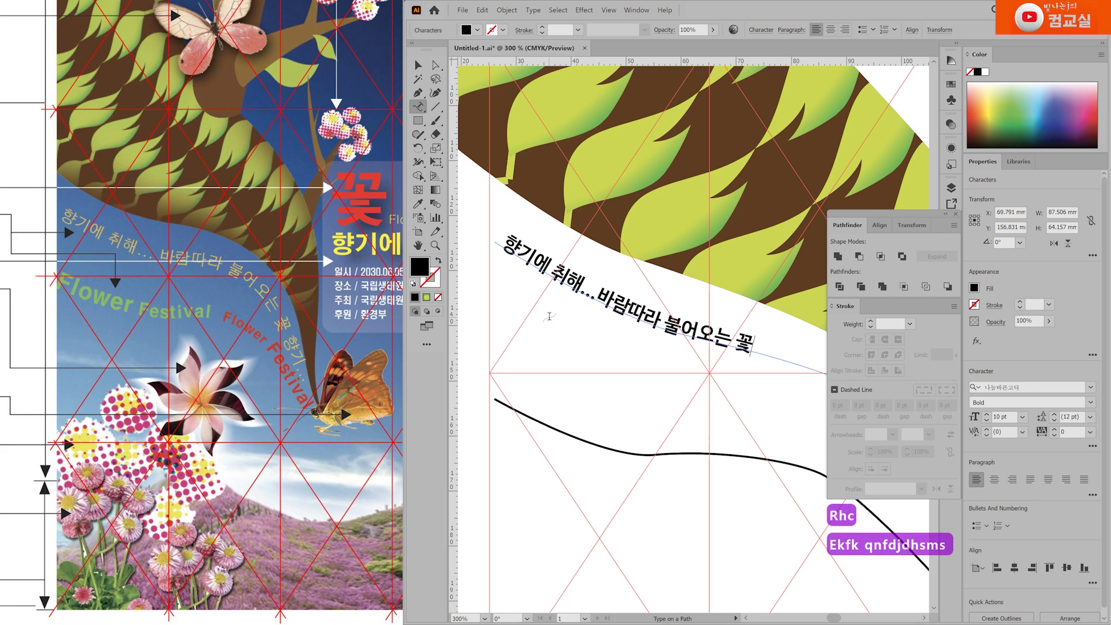
text( ㅎ향기...)
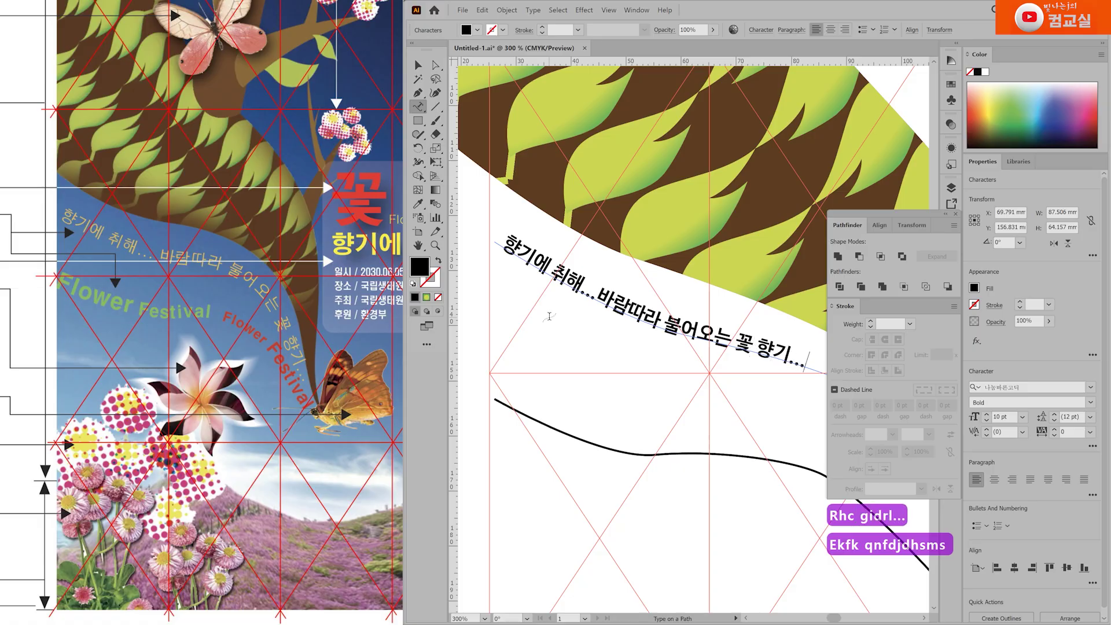
Step: Open the Character settings, move them clear of the slogan, and select all of the slogan's text
key(ctrl+t)
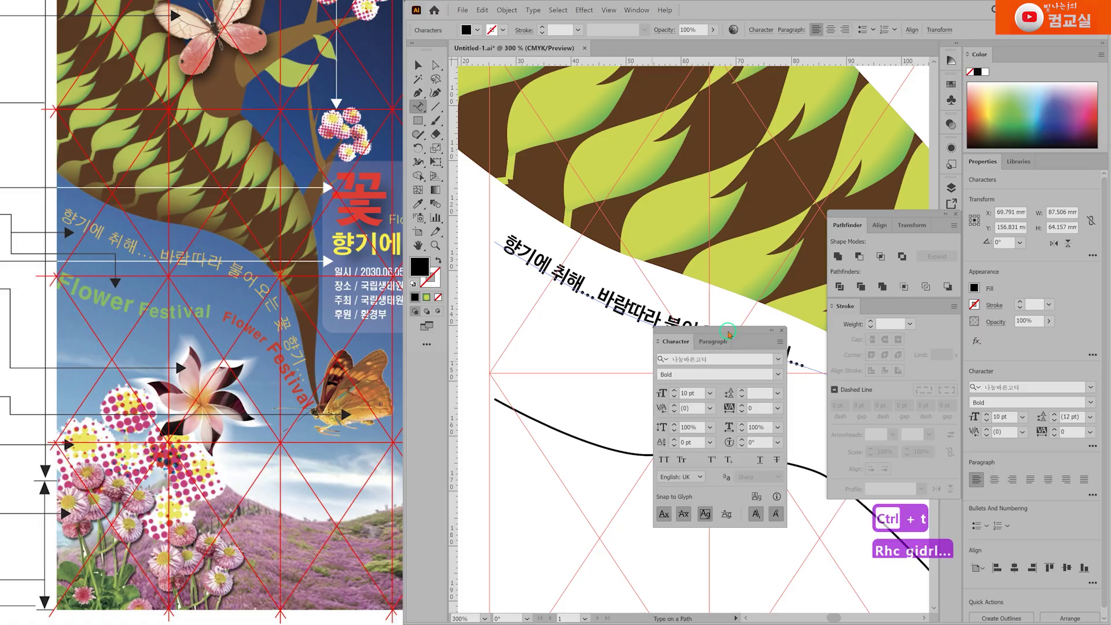
drag(728, 335, 712, 393)
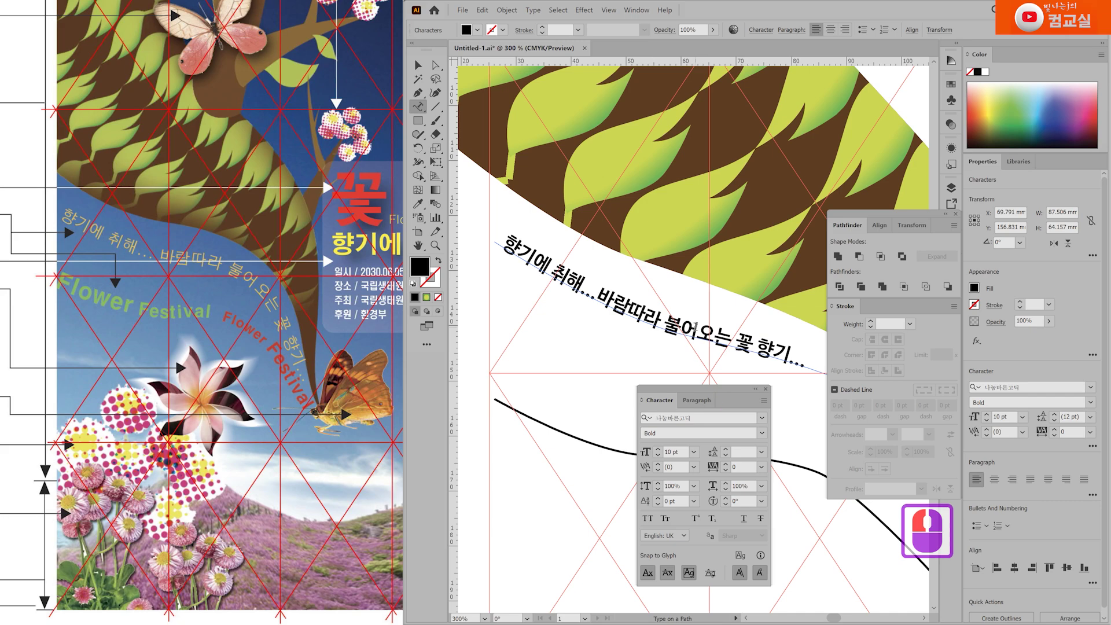
key(ctrl+a)
Step: Try the 돋움 font on the slogan text
click(707, 421)
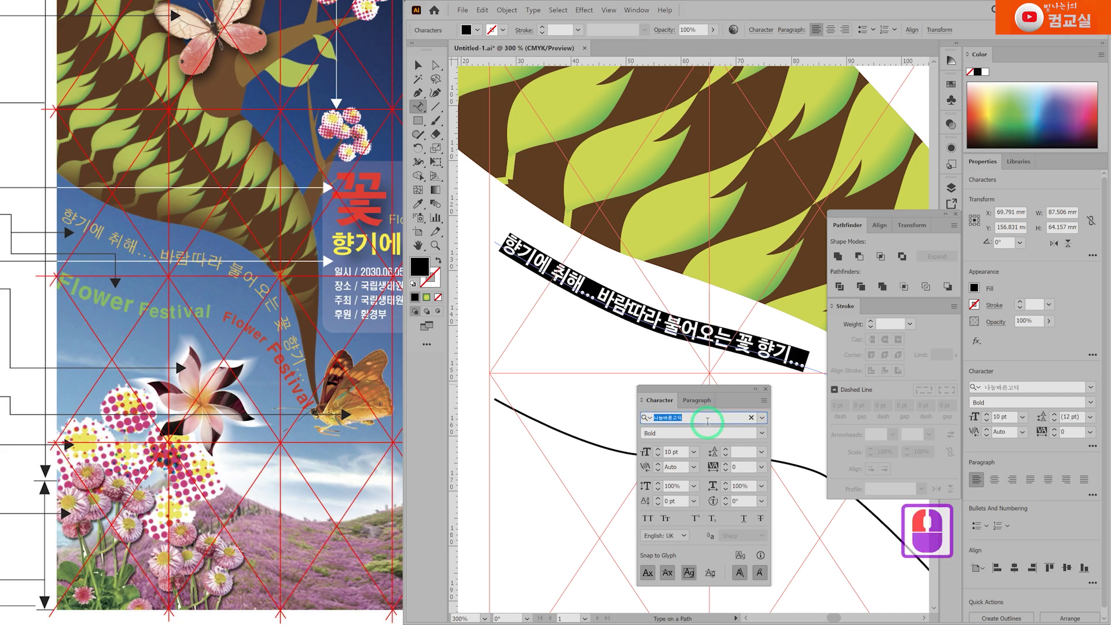
text(도)
key(BackSpace)
key(BackSpace)
key(BackSpace)
key(BackSpace)
text(돋움)
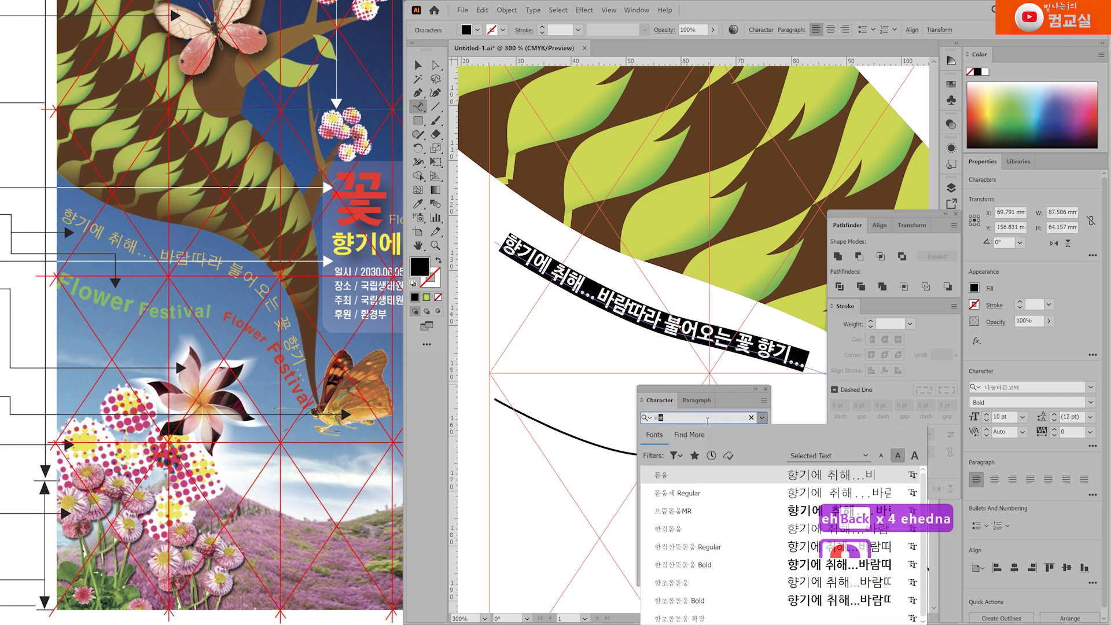
key(Return)
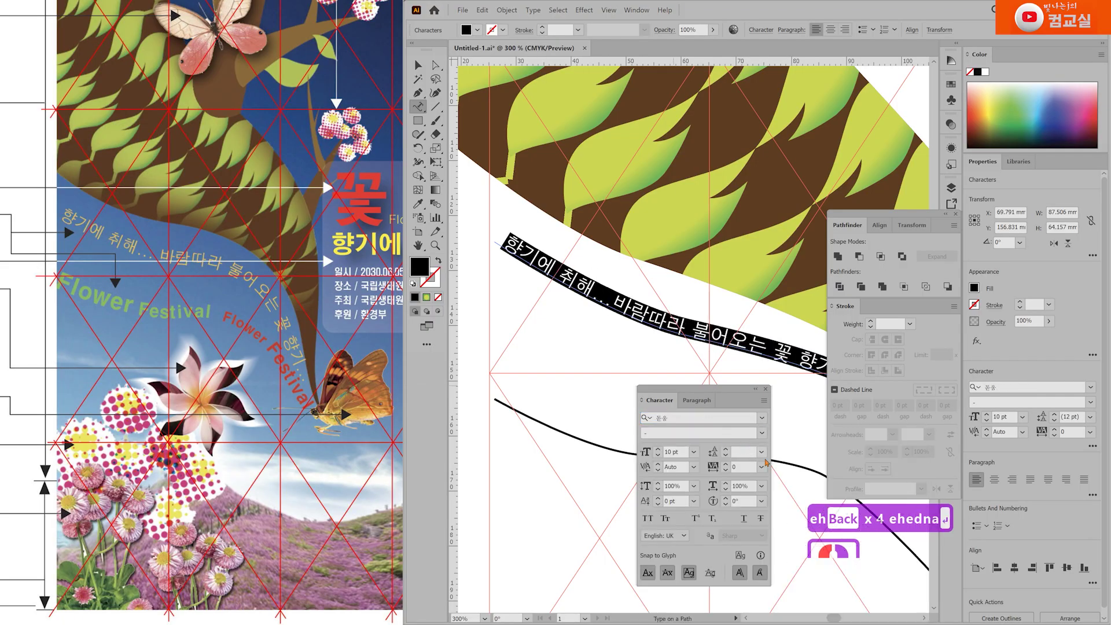
Step: Set the slogan's font to 나눔바른고딕 in the Light style
click(684, 421)
text(나)
key(BackSpace)
key(BackSpace)
text(나눔)
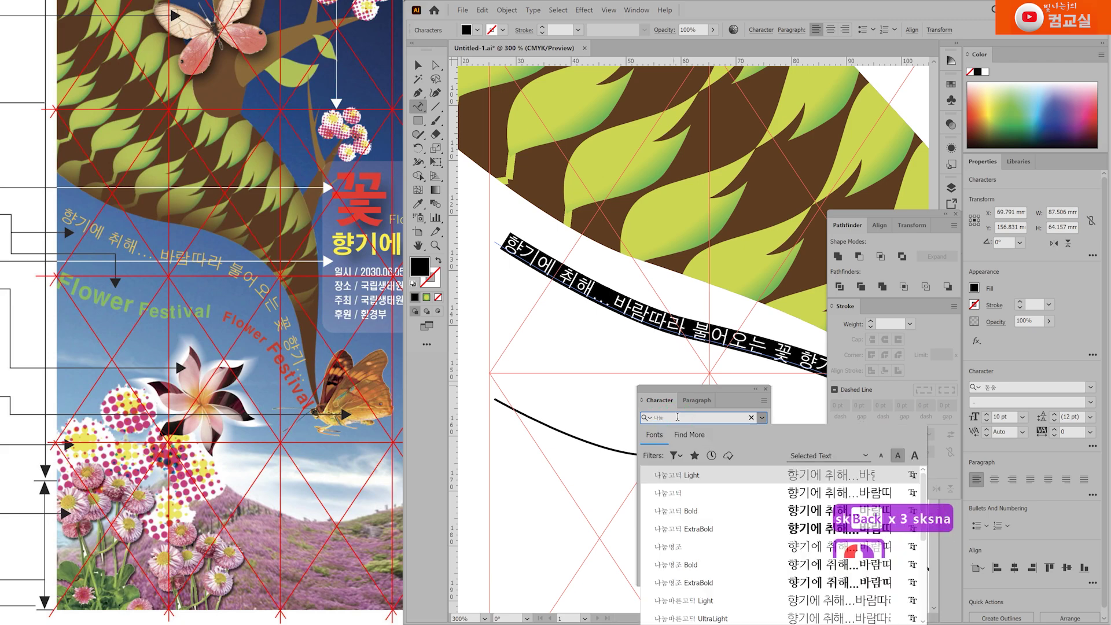
key(Down)
key(Down)
key(Down)
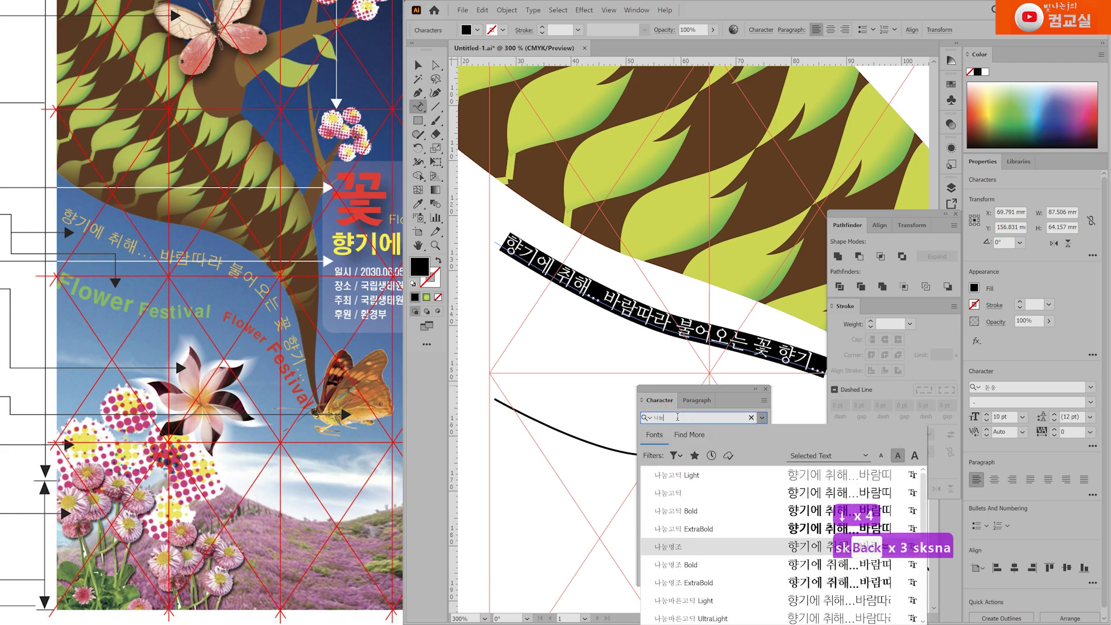
key(Down)
key(Down)
key(Down)
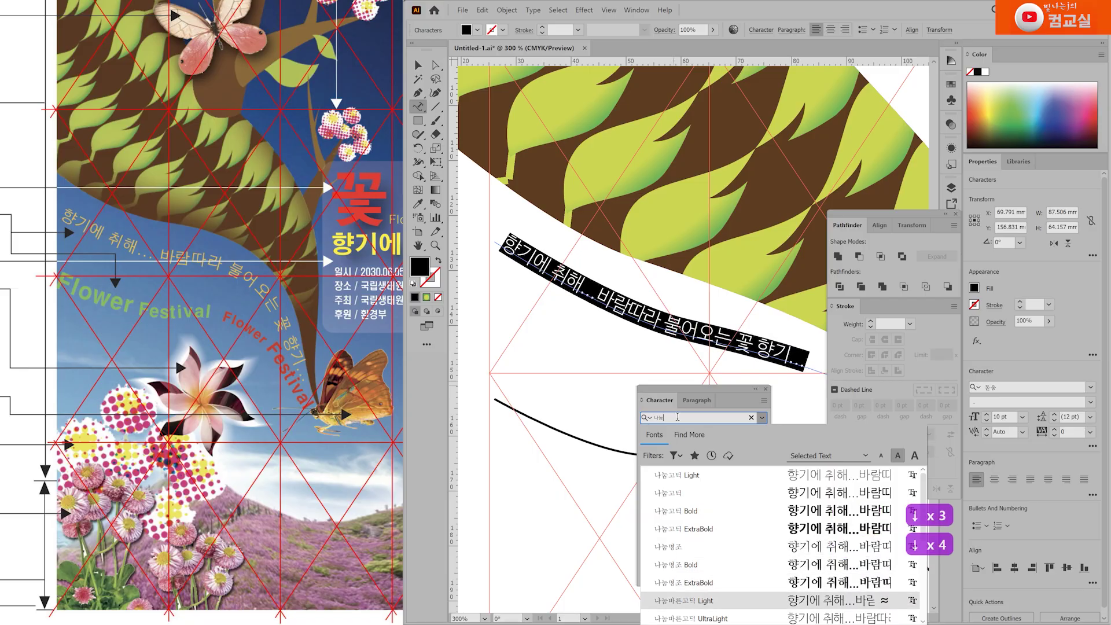
key(Down)
key(Up)
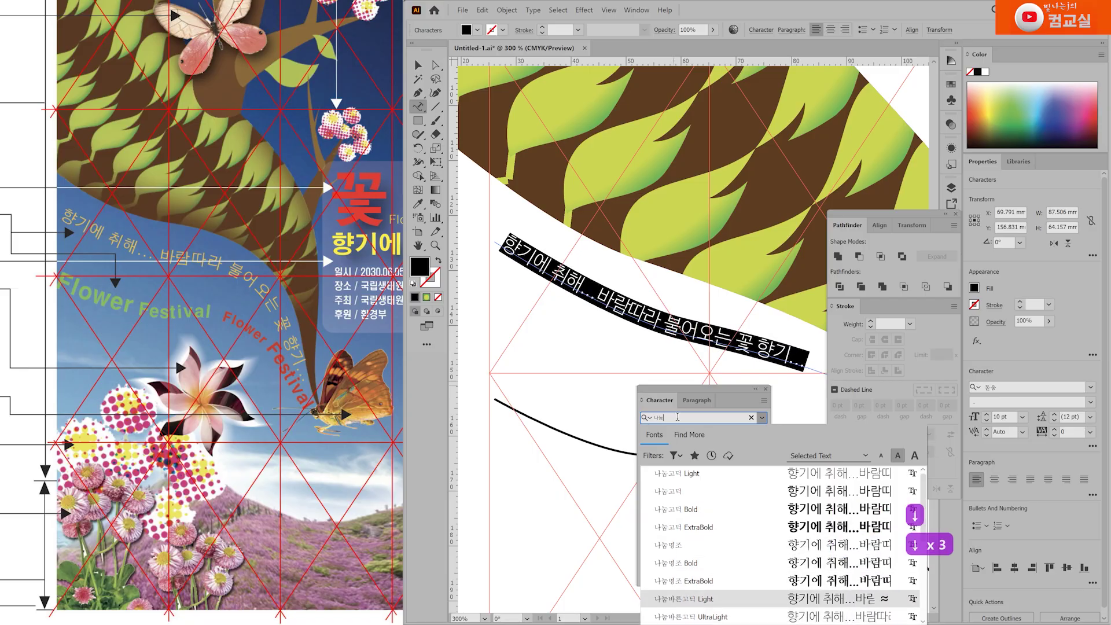
key(Down)
key(Down)
key(Return)
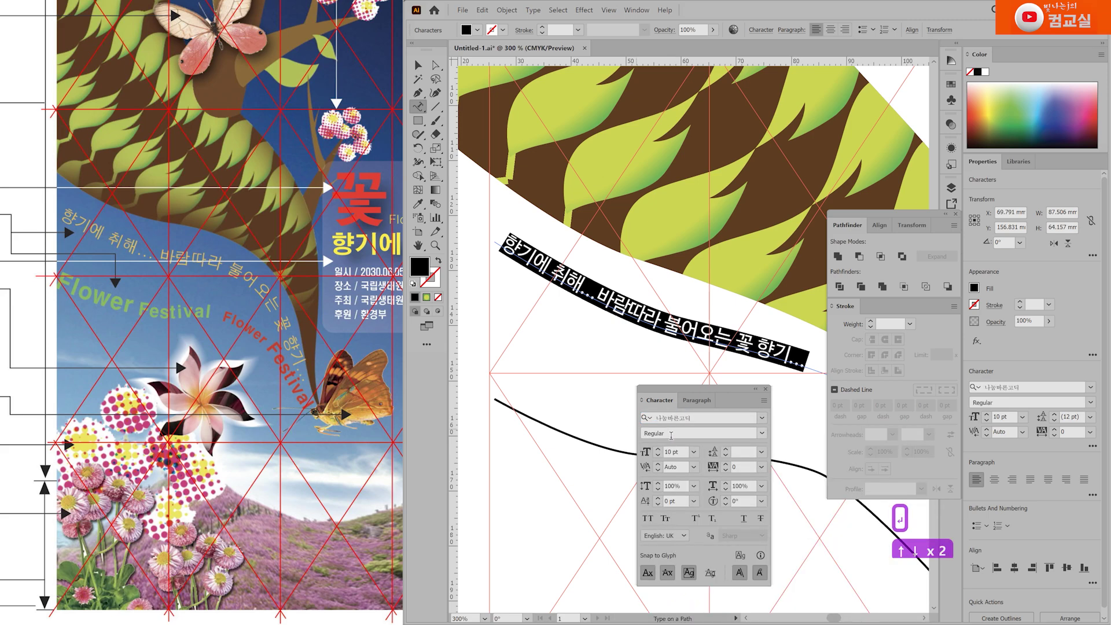
click(761, 433)
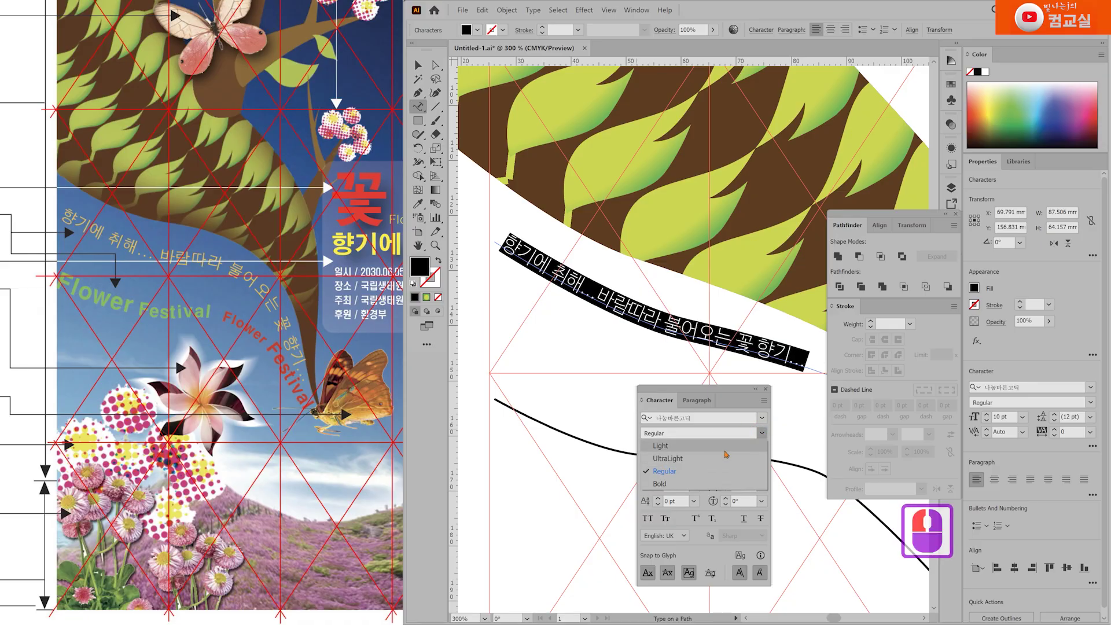
click(729, 449)
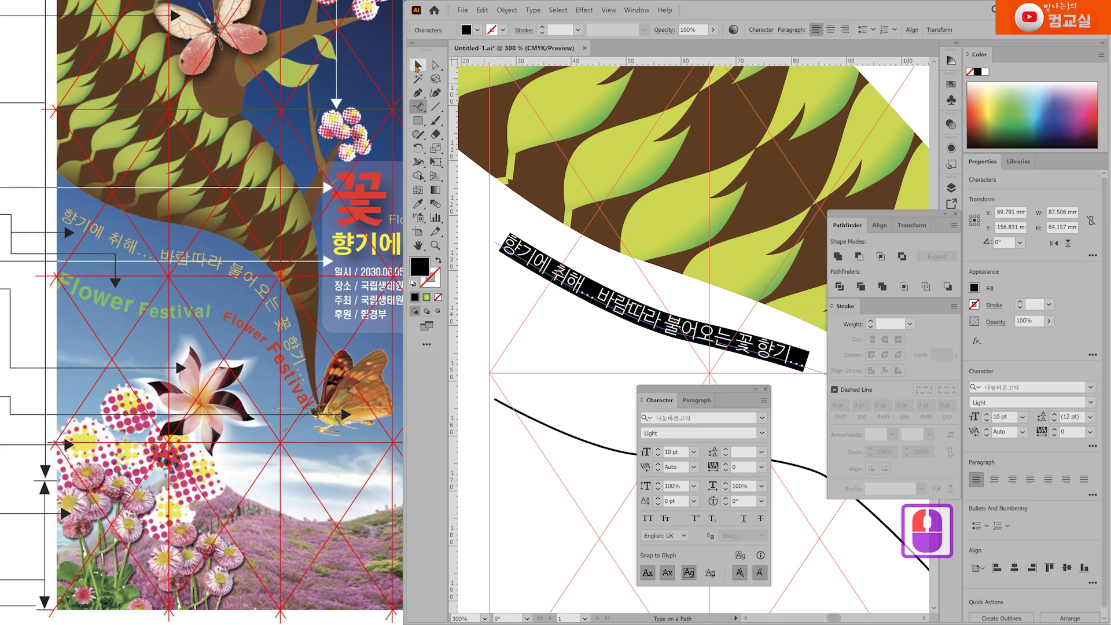
Step: Increase the slogan's font size to 16 pt
click(658, 451)
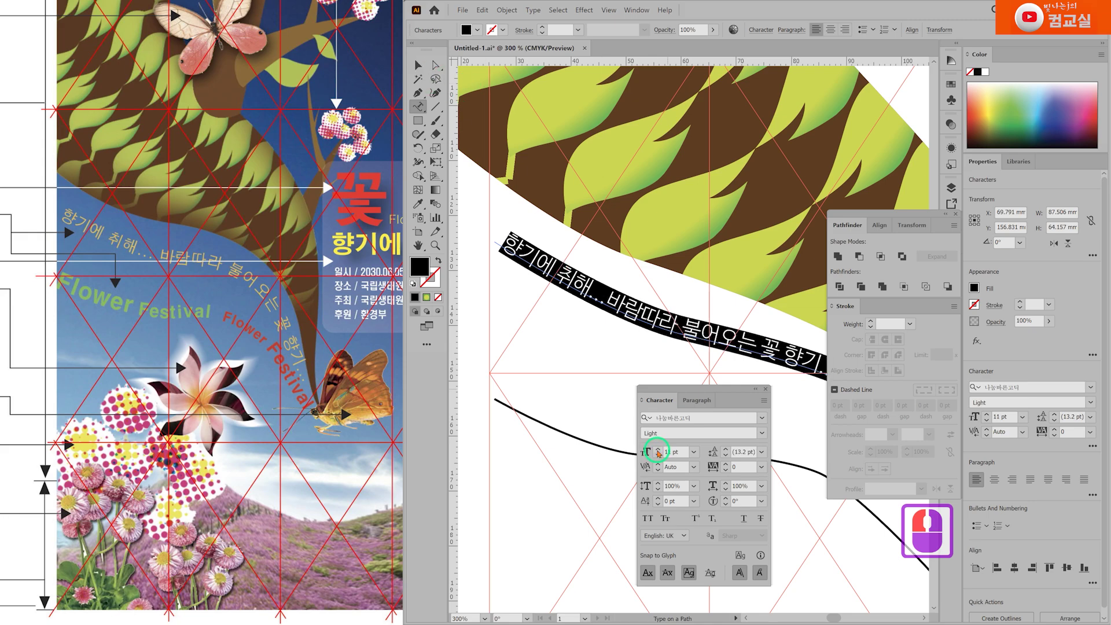
click(658, 451)
click(658, 451)
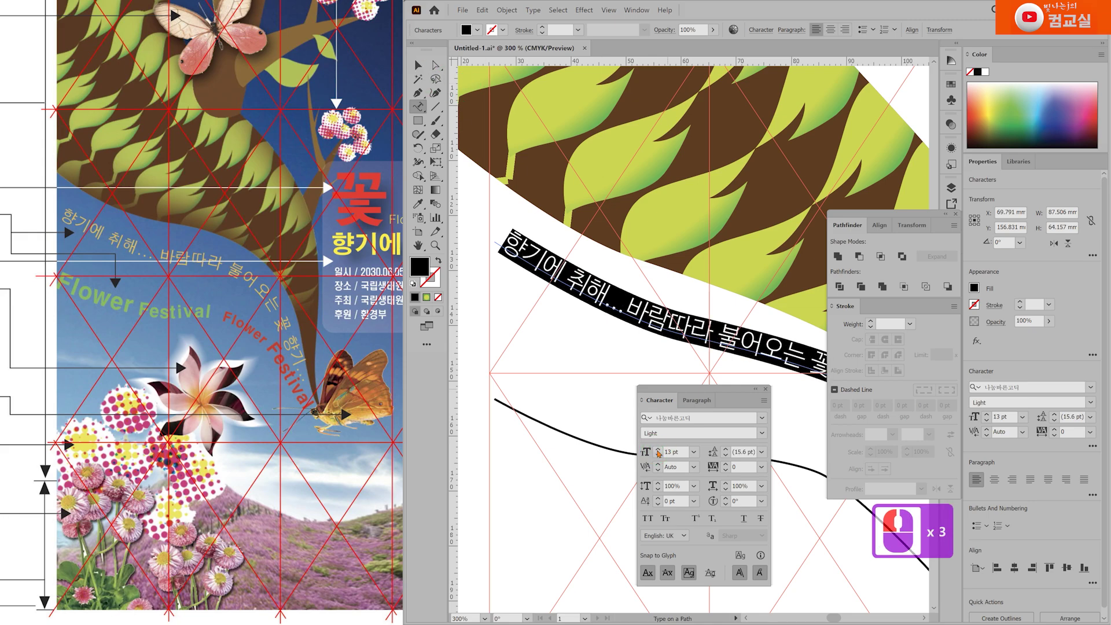
click(658, 450)
click(658, 449)
click(658, 450)
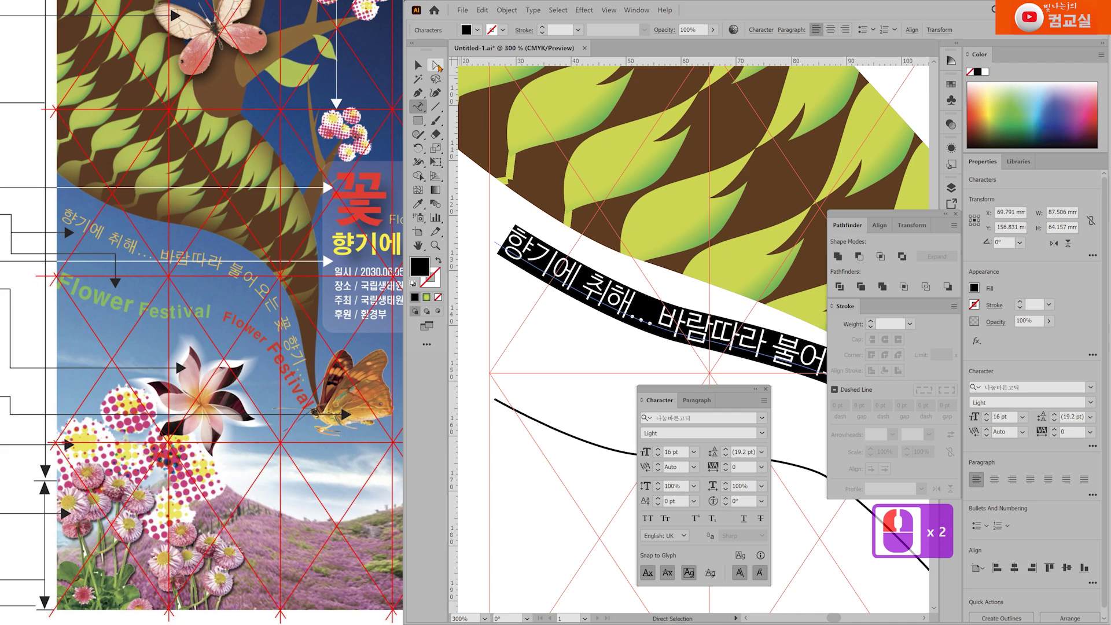
Step: Fill the slogan text with yellow, C 0, M 0, Y 100, K 0, and deselect it
double_click(419, 267)
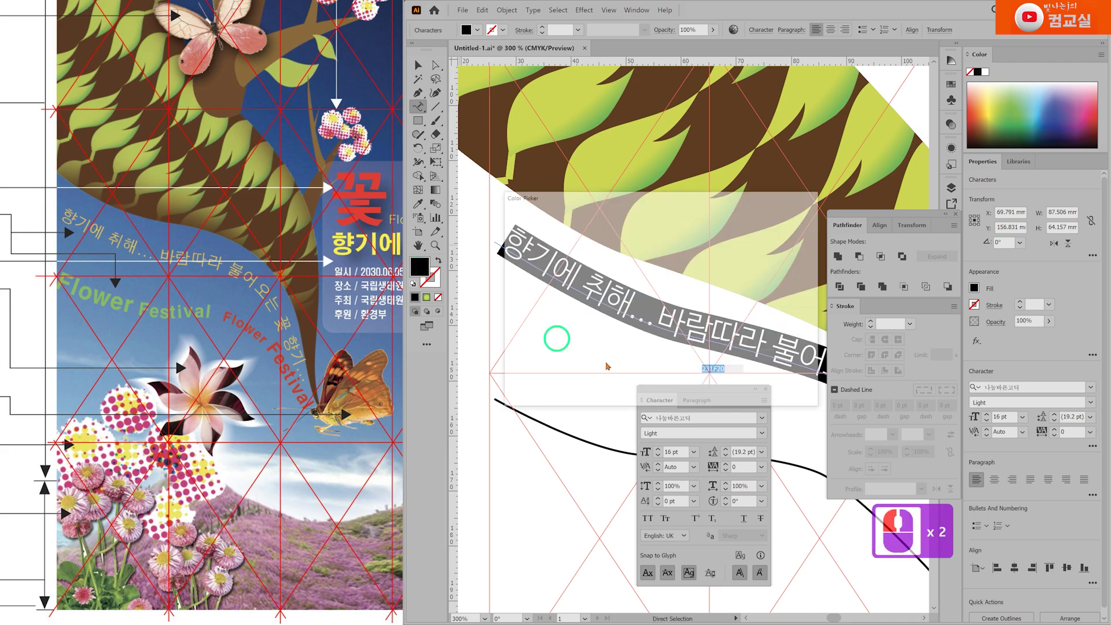
click(779, 356)
text(100)
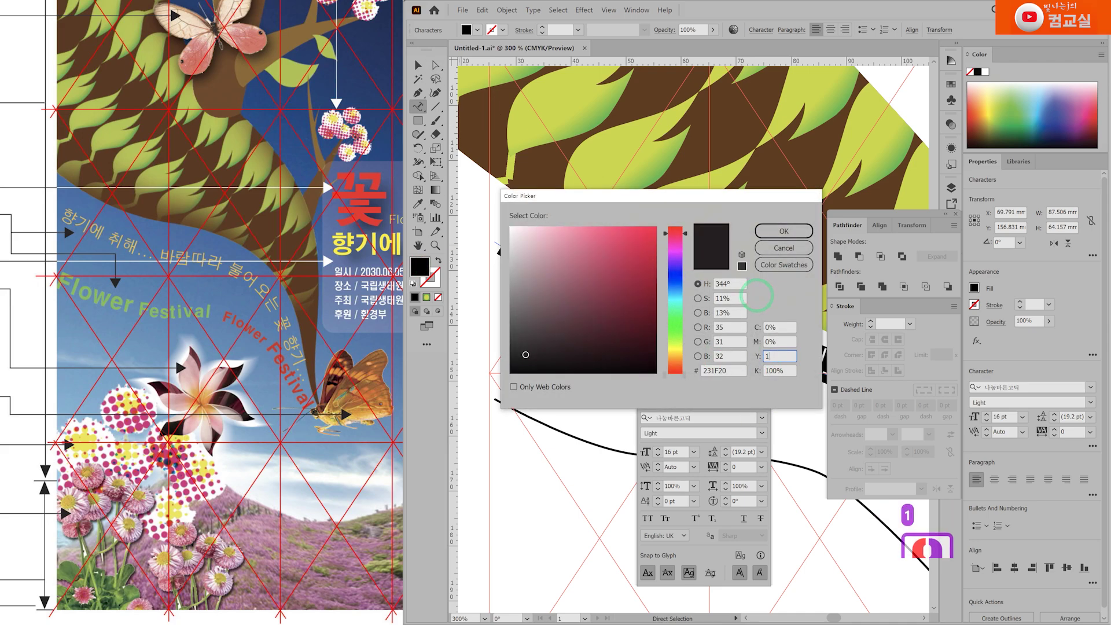
key(Tab)
text(0)
key(Return)
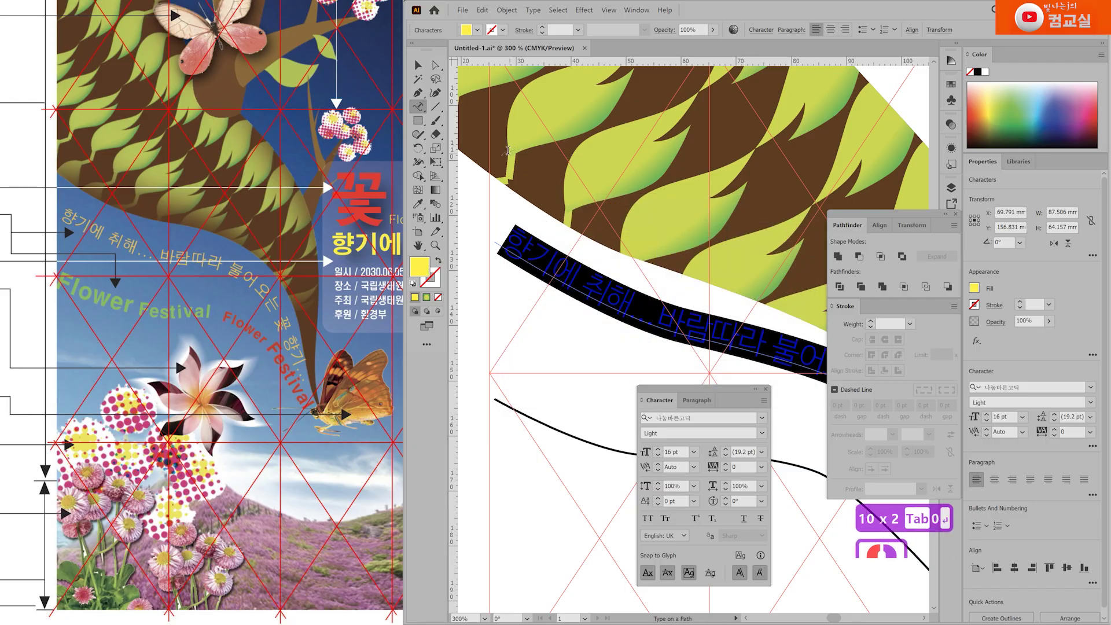
click(588, 248)
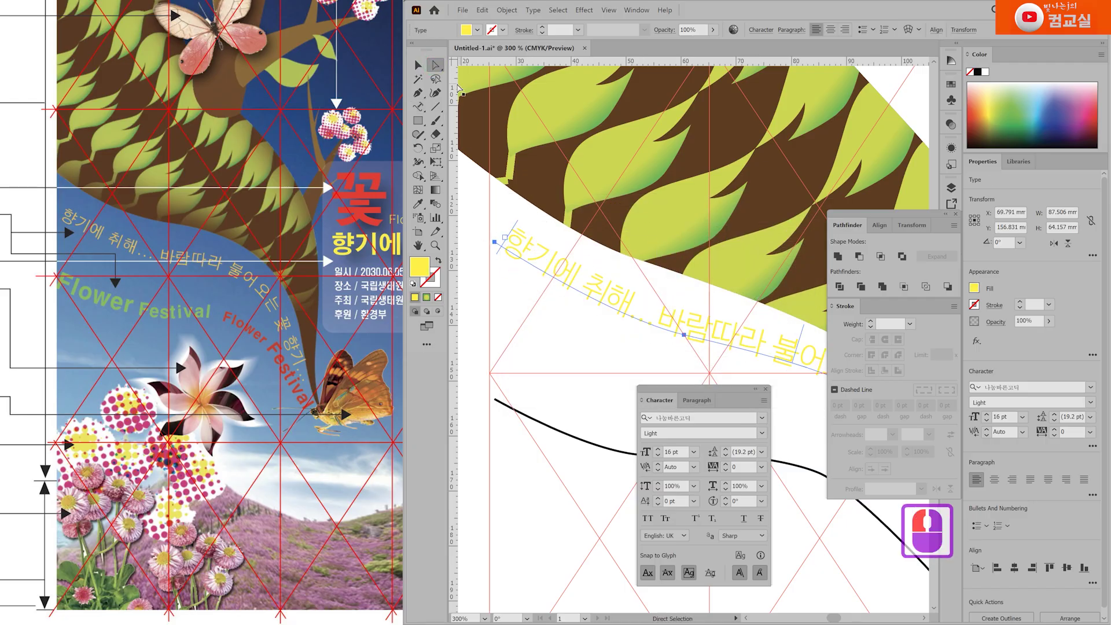
double_click(645, 350)
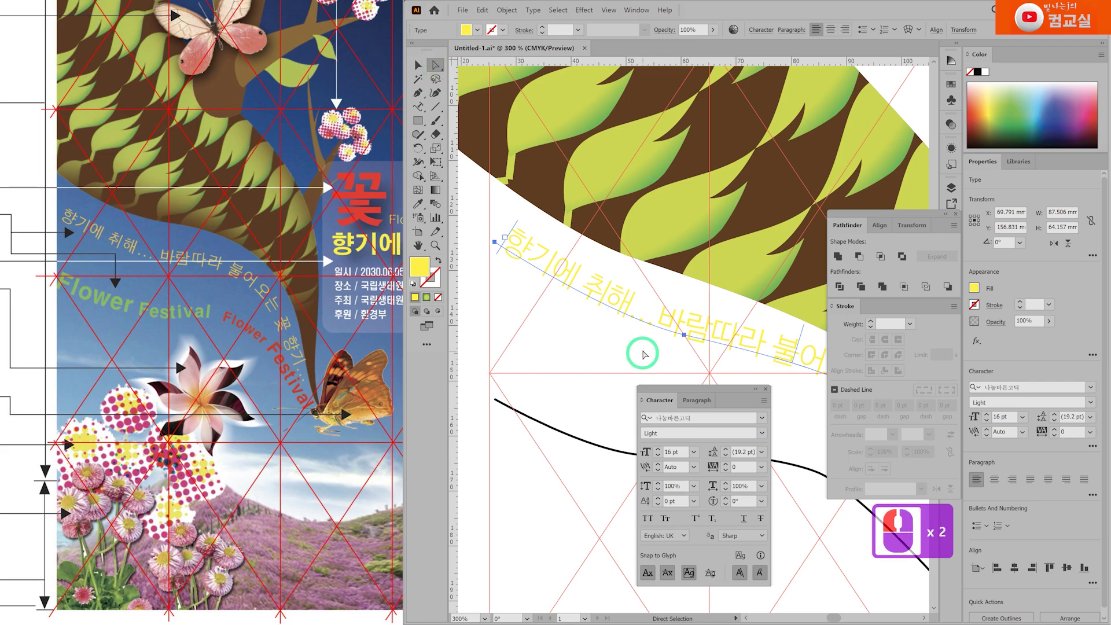
Step: Move the start anchor of the slogan's path outward to about X 24.5 mm, Y 125 mm
scroll(596, 339, down, 1)
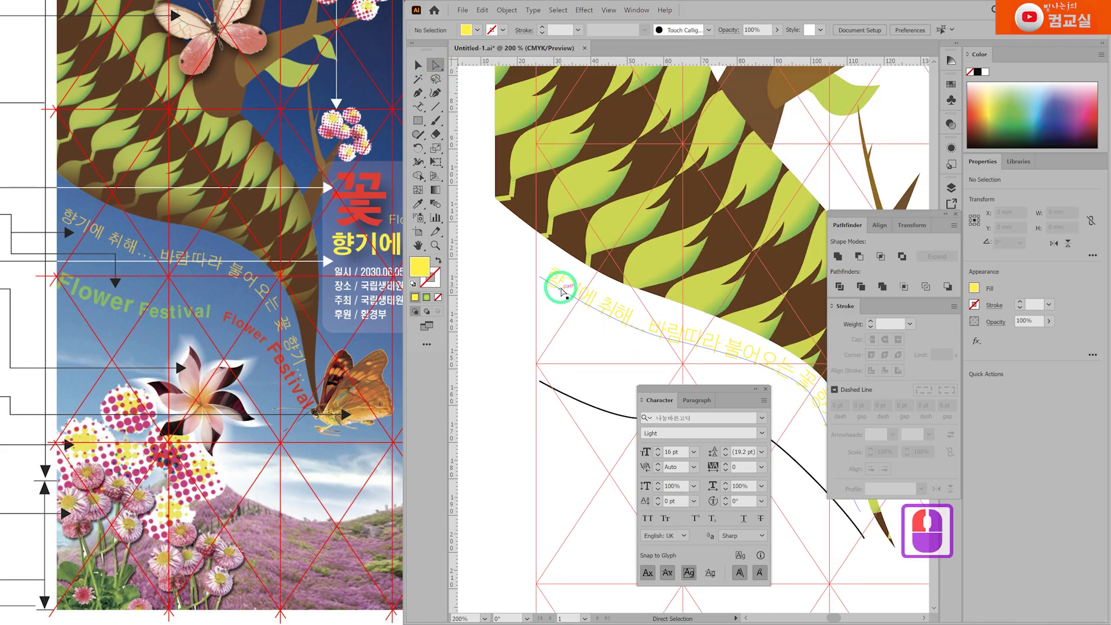
scroll(556, 284, up, 2)
drag(525, 262, 515, 263)
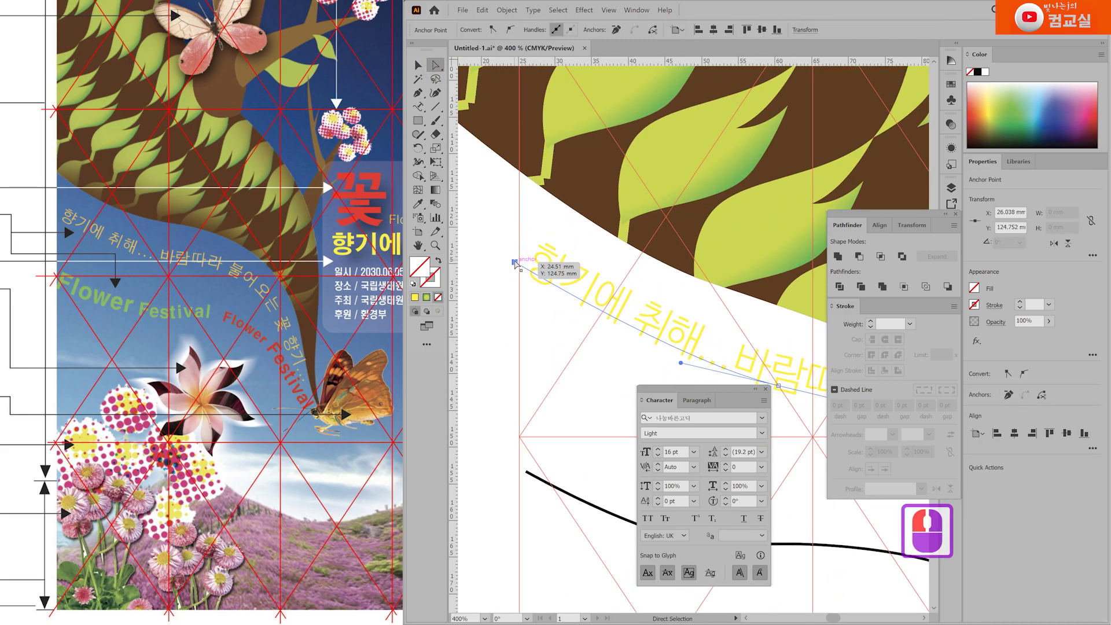
Step: Reshape the slogan's path by moving its two middle anchors to about X 63 mm, Y 145 mm and X 103 mm, Y 163 mm
scroll(566, 239, down, 3)
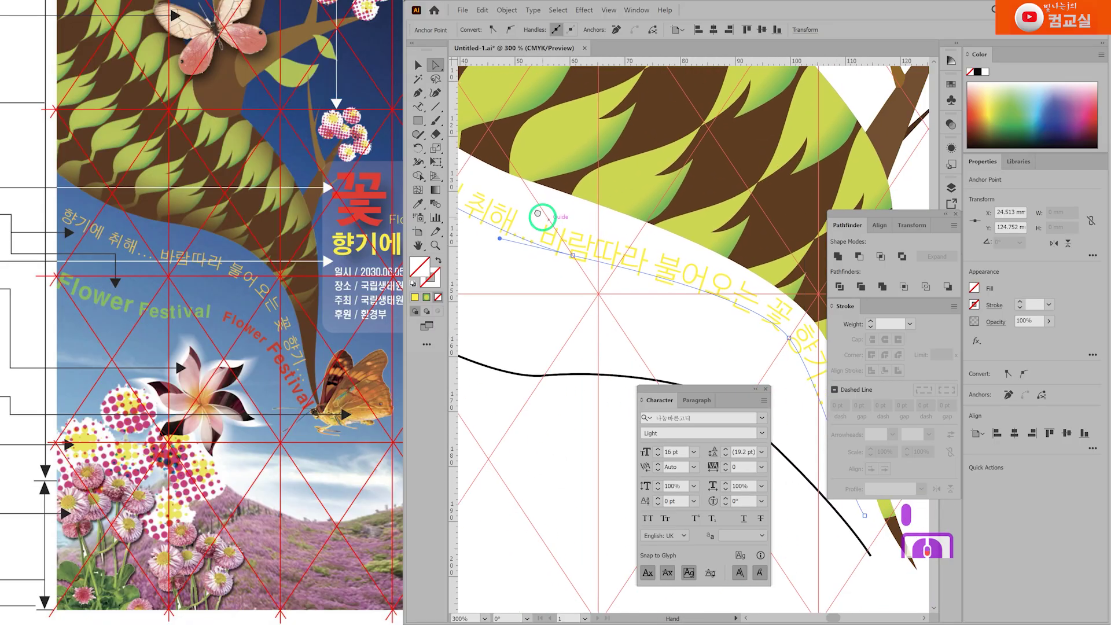
drag(763, 332, 625, 274)
scroll(608, 241, down, 3)
scroll(617, 268, right, 2)
scroll(618, 268, down, 2)
drag(620, 296, 635, 309)
drag(498, 217, 683, 278)
drag(660, 224, 667, 235)
drag(736, 283, 665, 262)
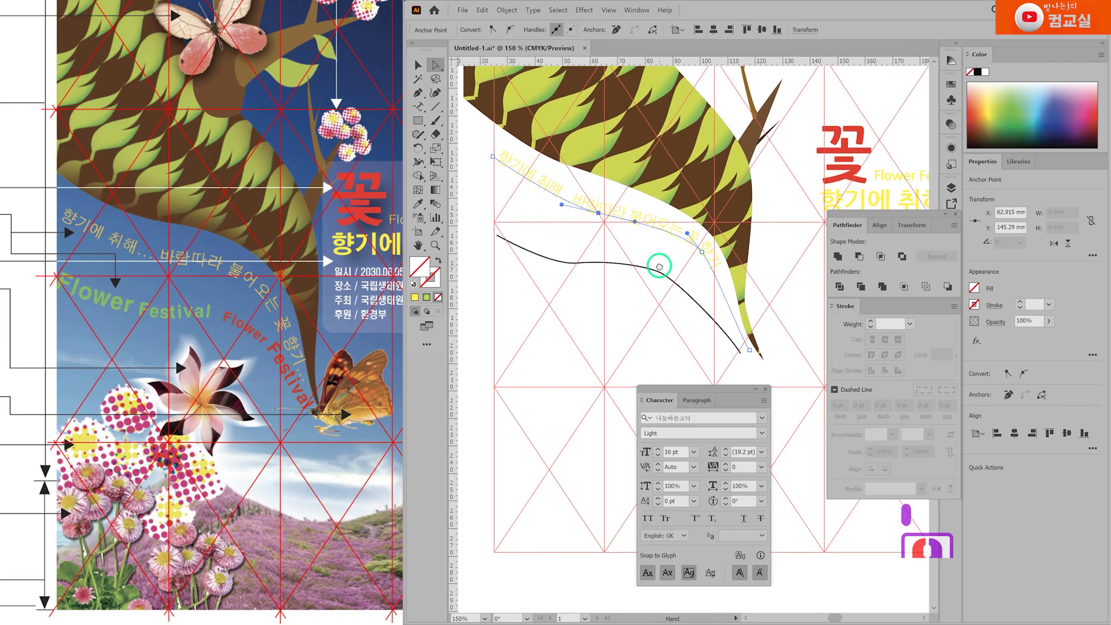
click(709, 263)
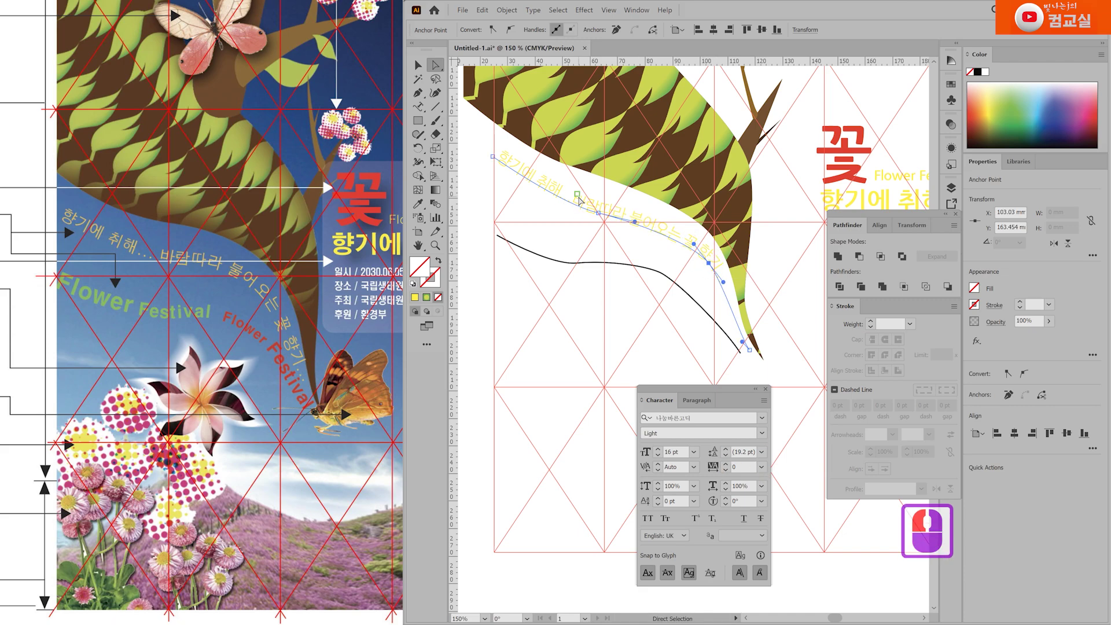
Step: Set the yellow slogan's tracking to 80
scroll(579, 200, up, 2)
click(602, 220)
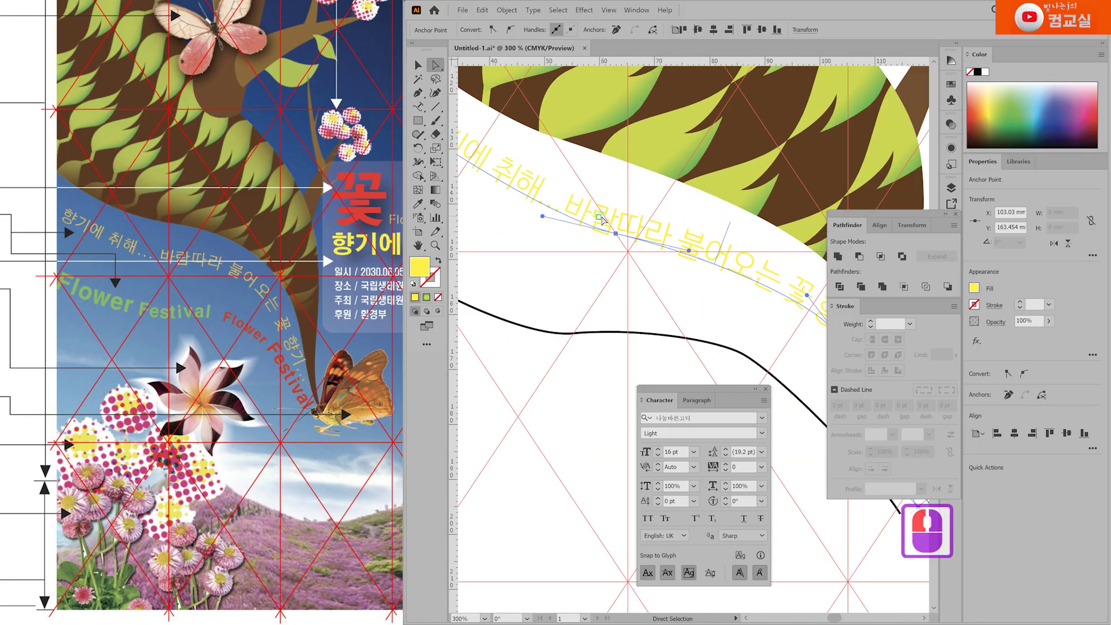
double_click(602, 220)
scroll(602, 220, down, 2)
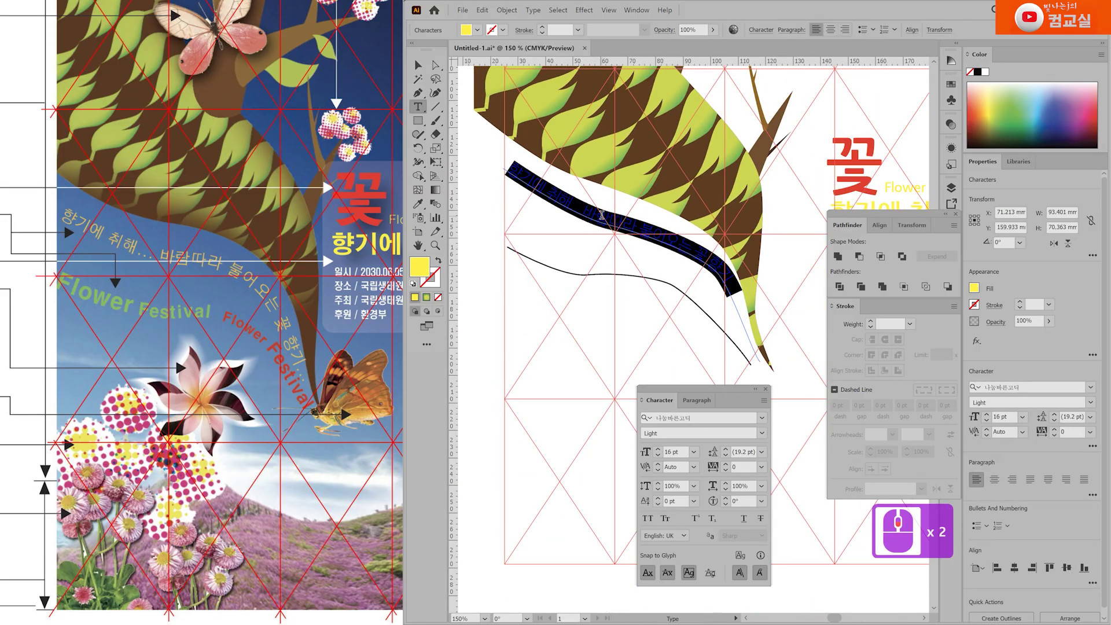
key(alt+Right)
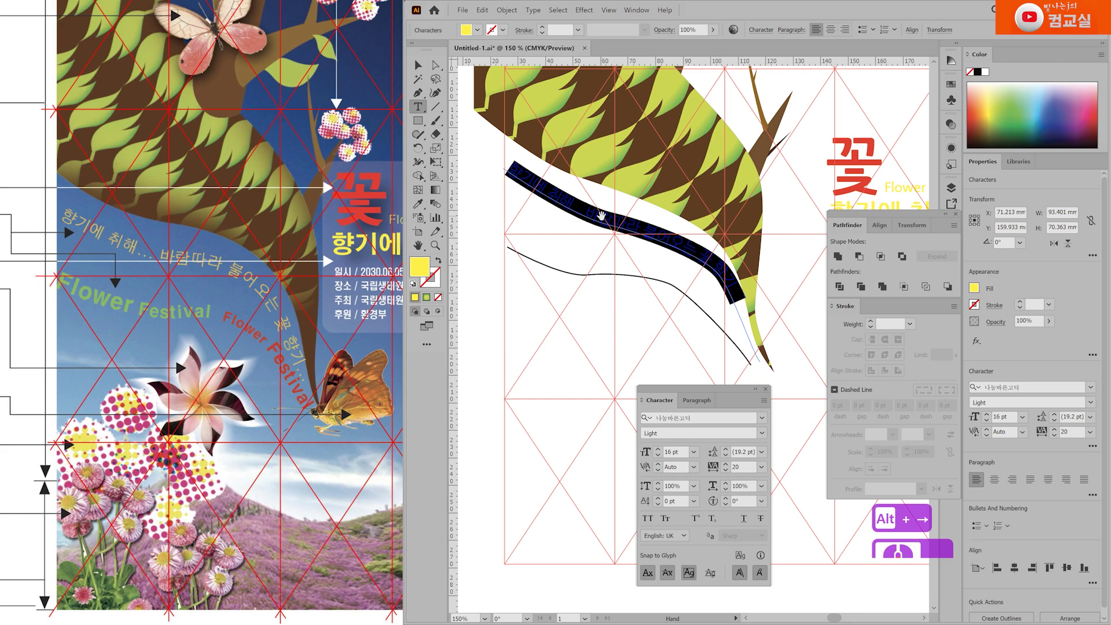
key(alt+Right)
key(alt+Right)
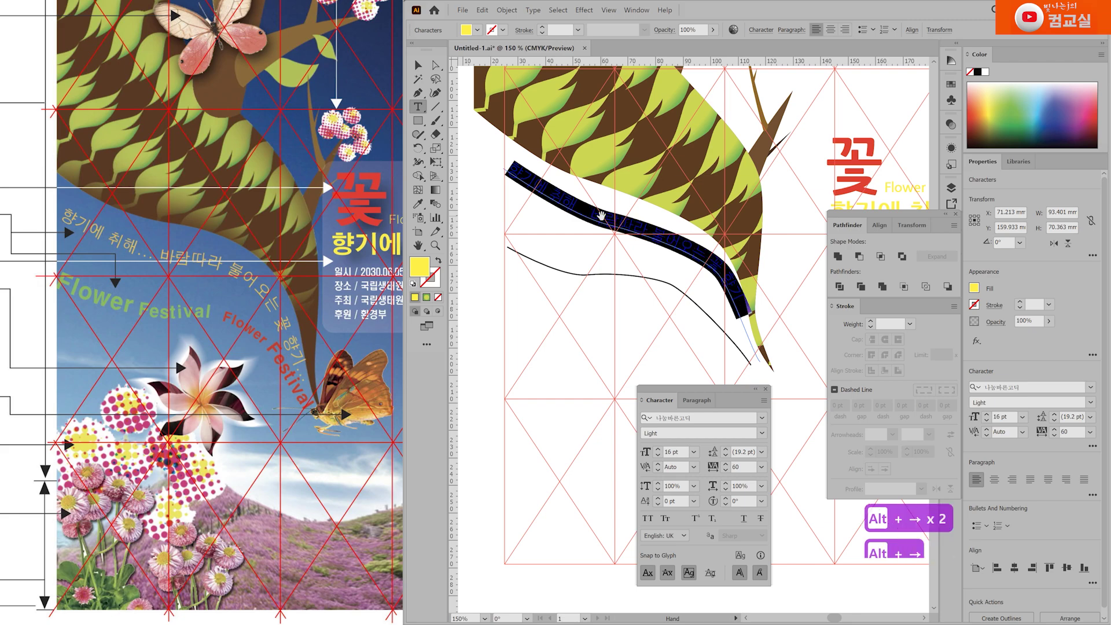
key(alt+Right)
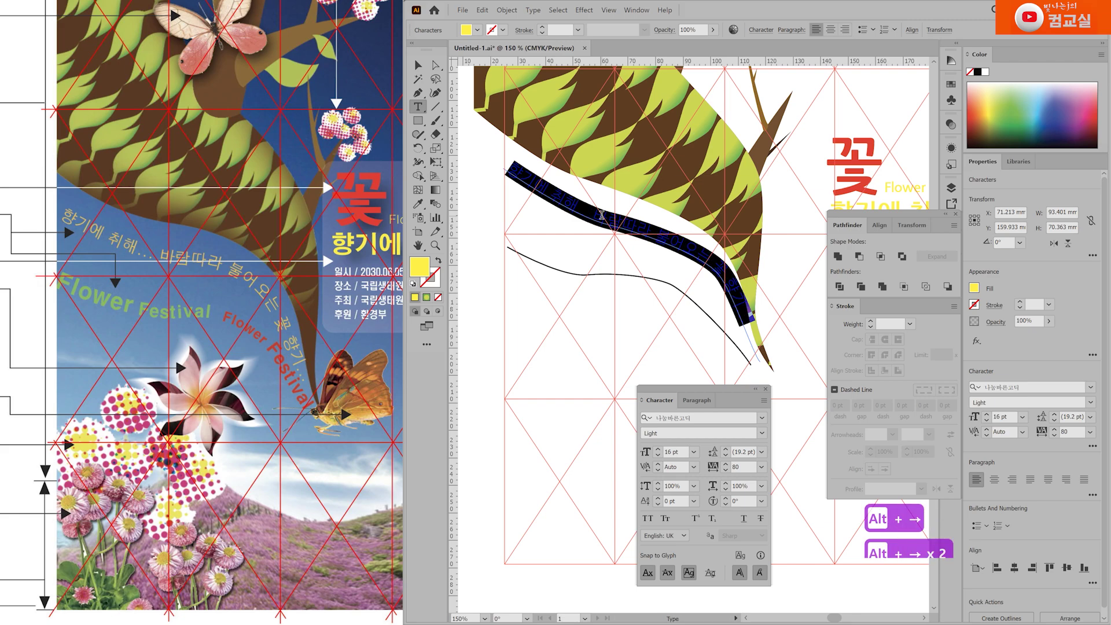
click(601, 215)
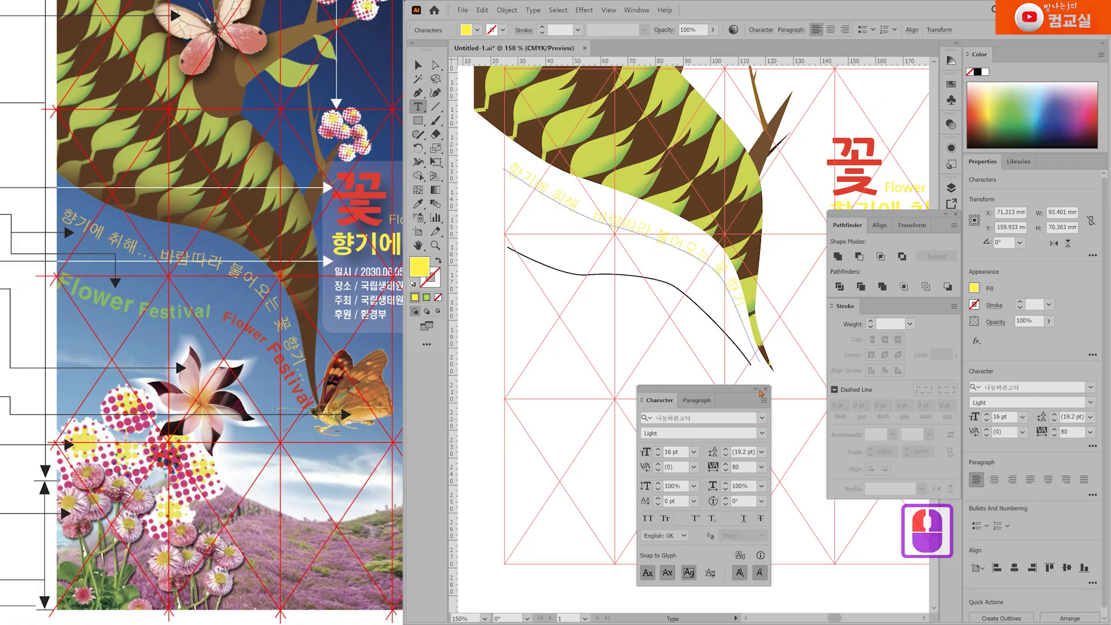
Step: Move the slogan path's lower middle anchor to about X 103 mm, Y 167 mm and deselect the path
scroll(694, 267, up, 1)
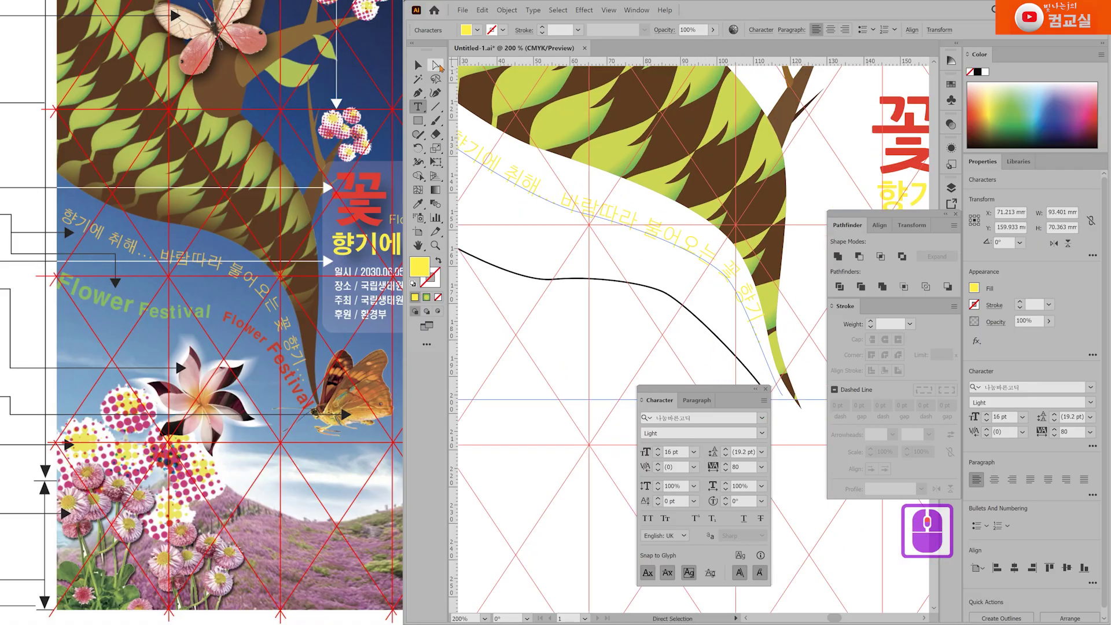
ctrl+click(696, 286)
drag(728, 279, 729, 295)
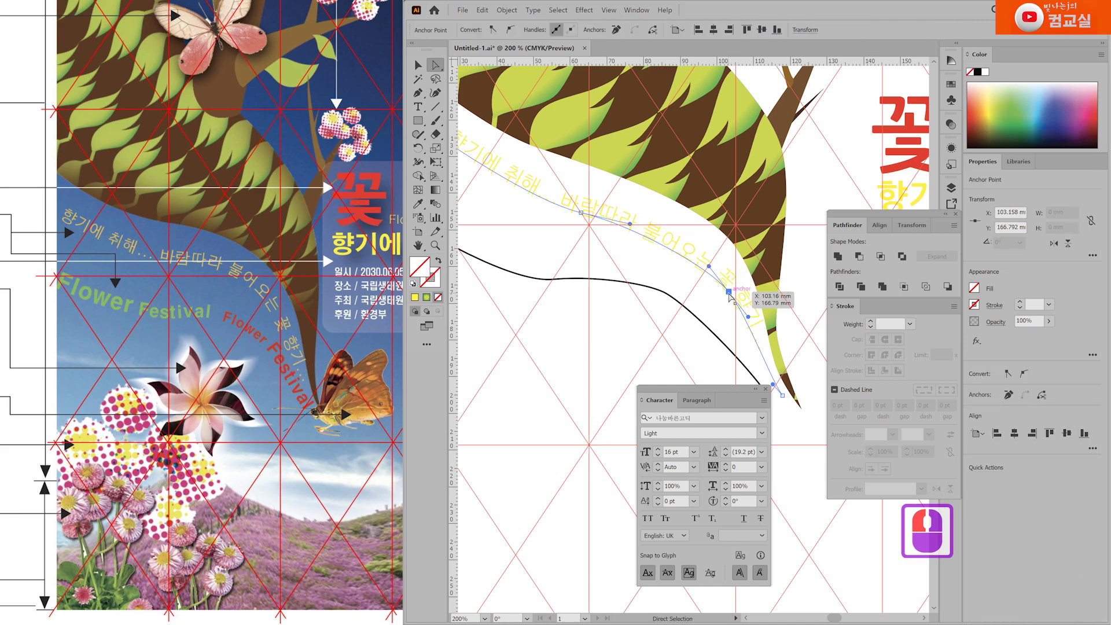
drag(584, 232, 615, 248)
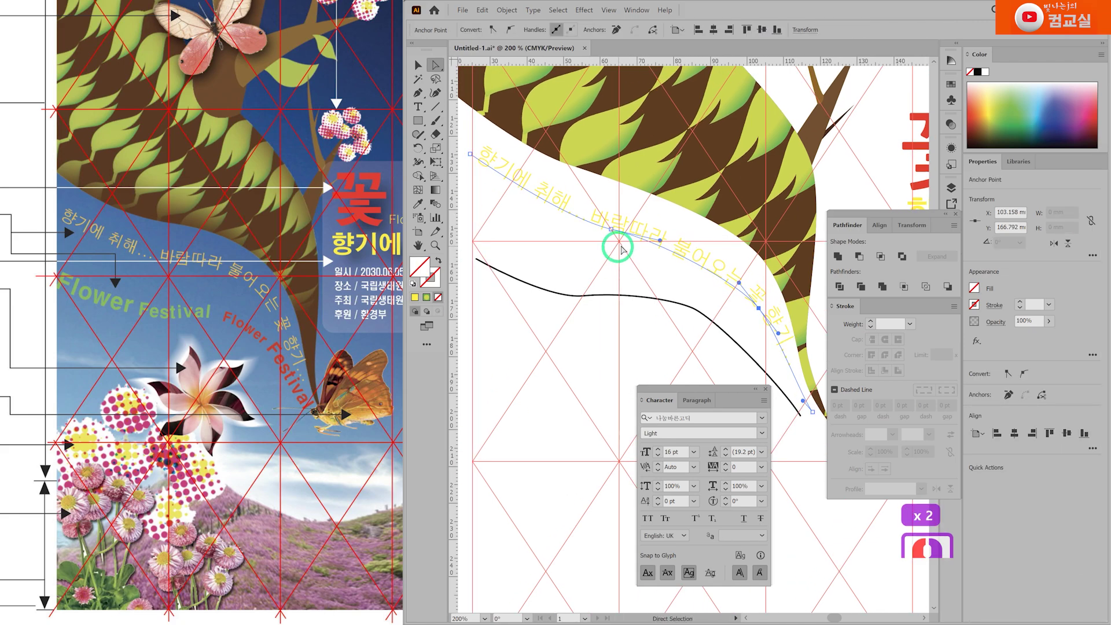
click(659, 239)
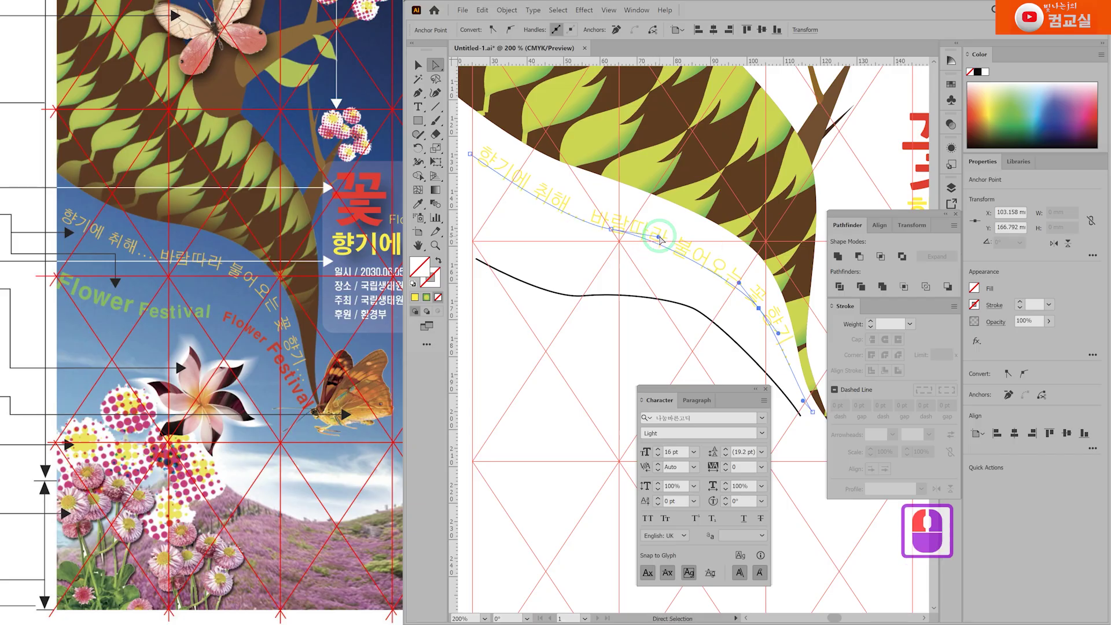
double_click(601, 318)
Step: Convert the black curve below the slogan into a text path with the Type on a Path tool, starting near its upper end
drag(597, 342, 602, 261)
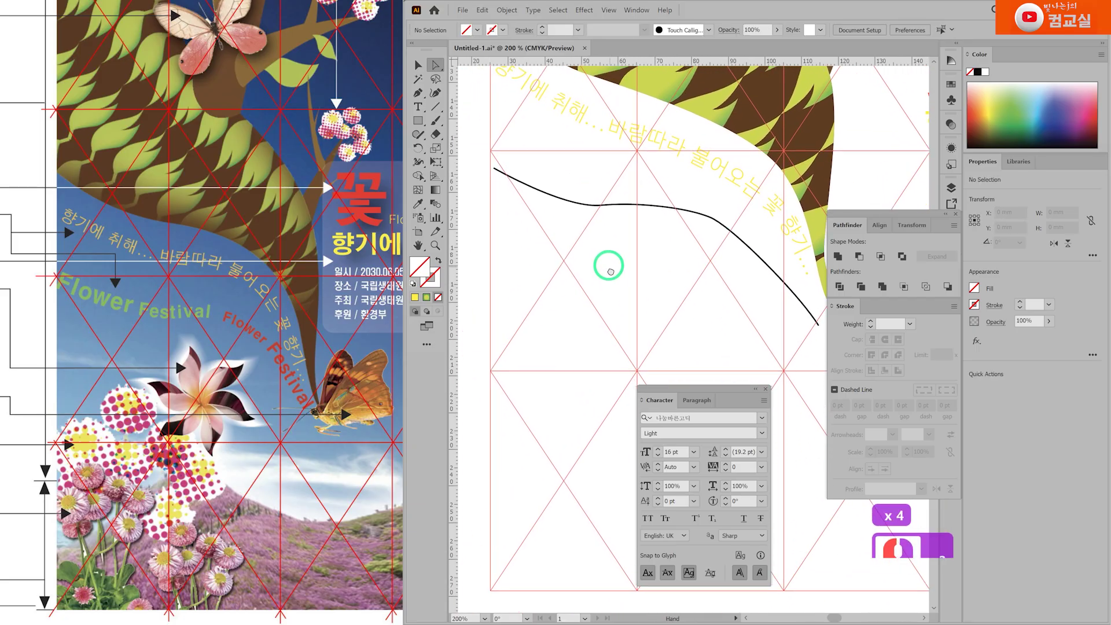
click(591, 214)
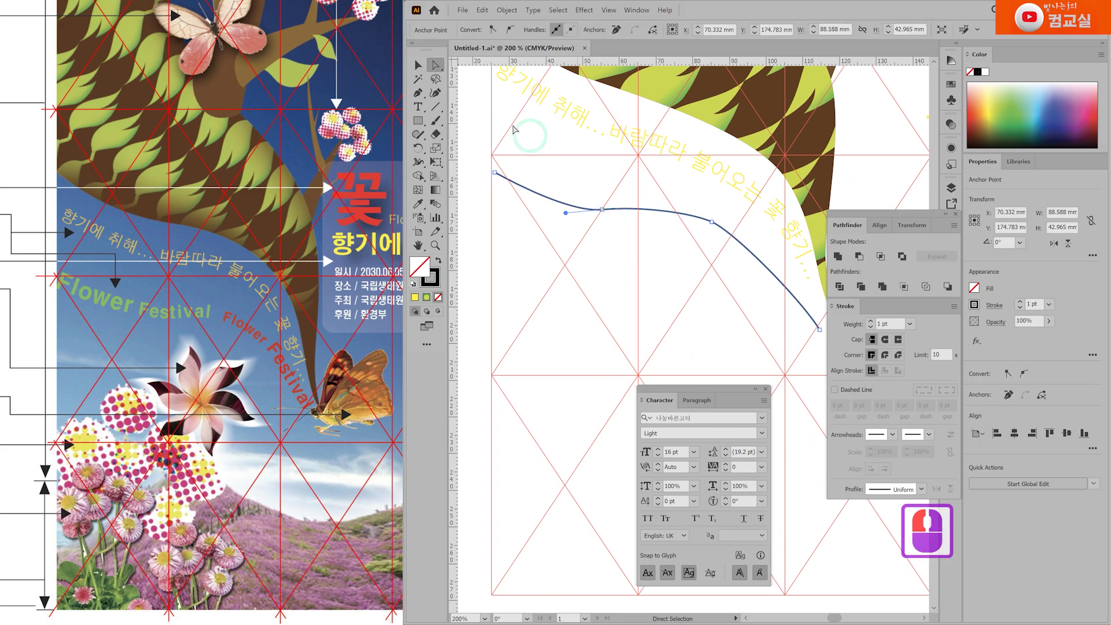
click(419, 107)
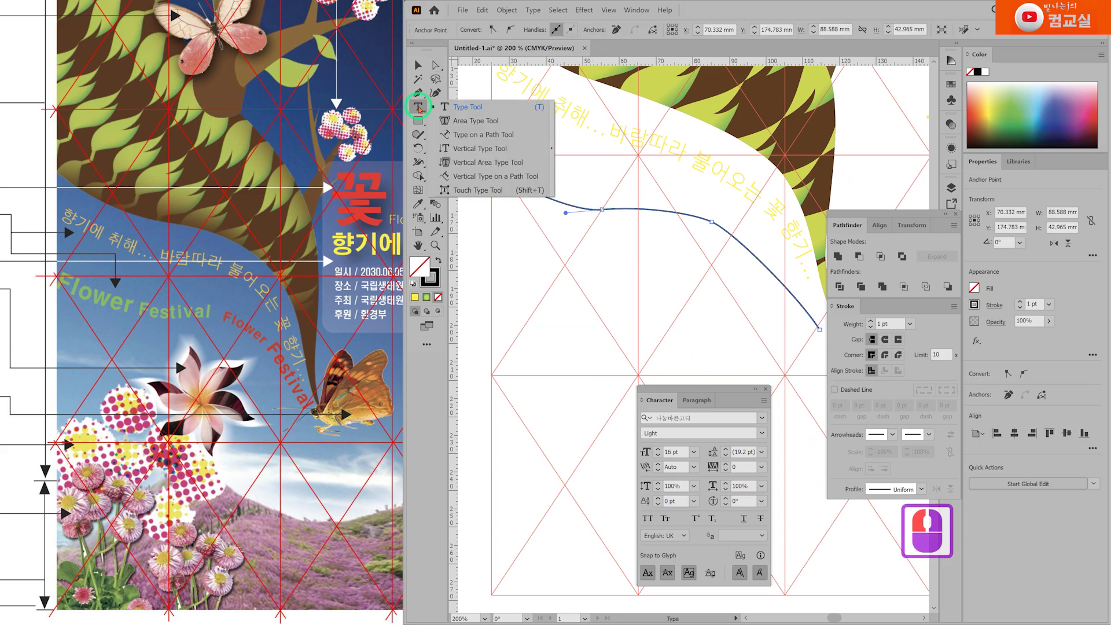
click(480, 134)
click(501, 173)
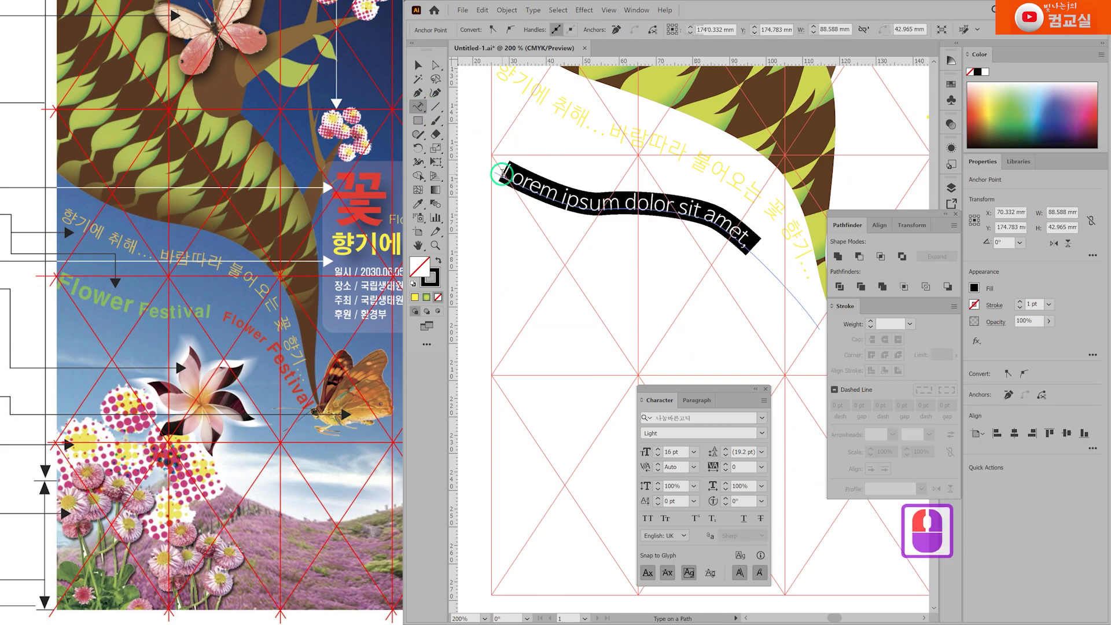
Step: Replace the placeholder text on the lower curve with "Flower Festival Flower Festival"
key(Hangul)
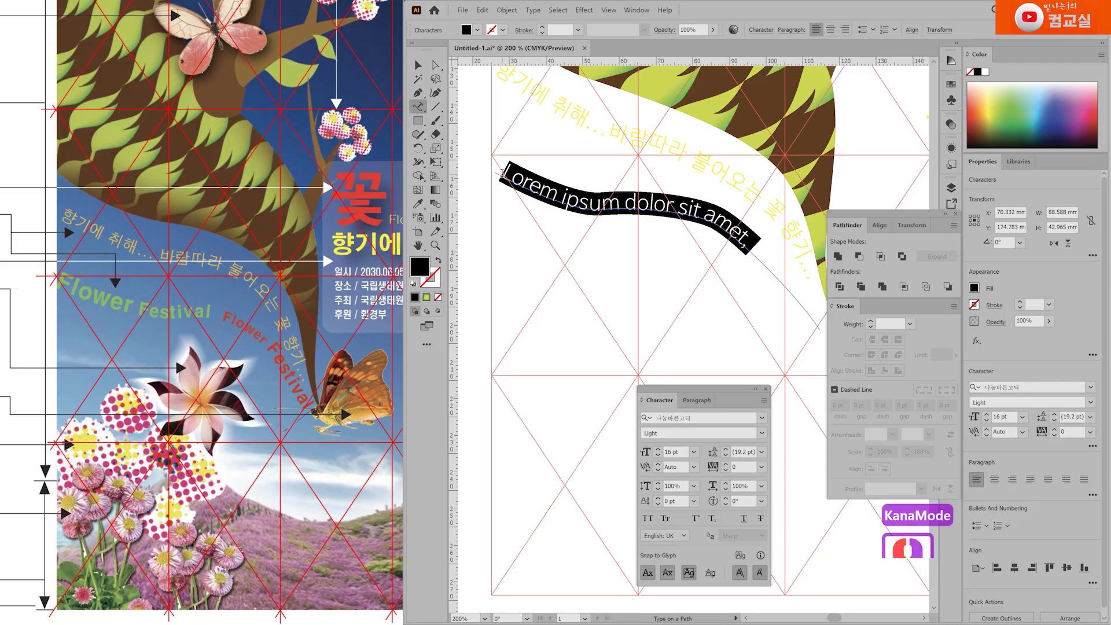
text(ㄹ)
text(LOW)
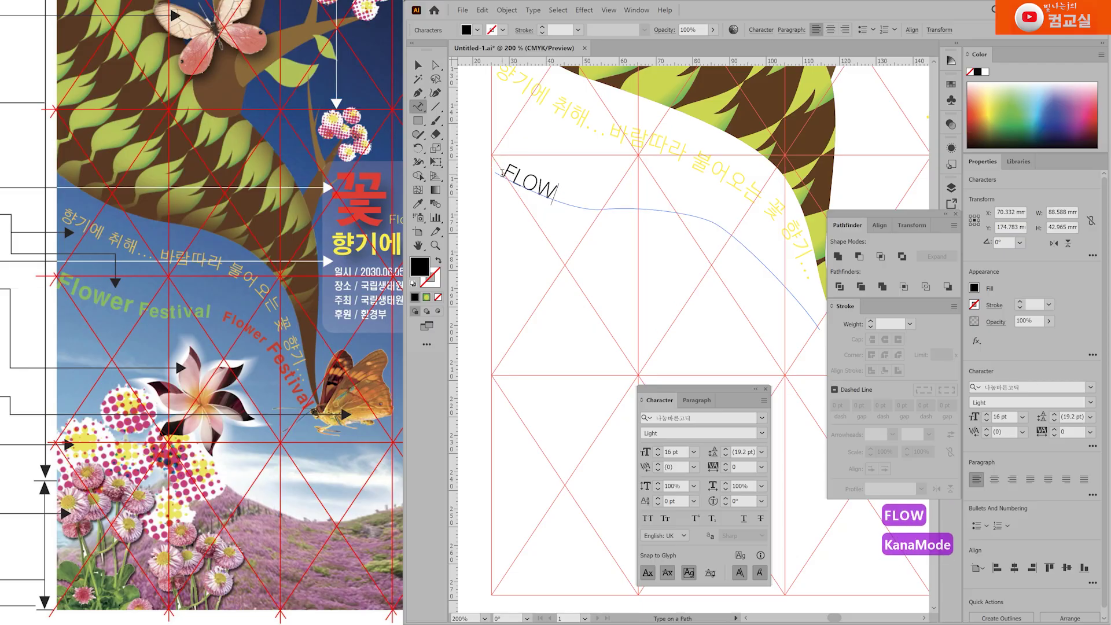
key(BackSpace)
key(BackSpace)
text(lo)
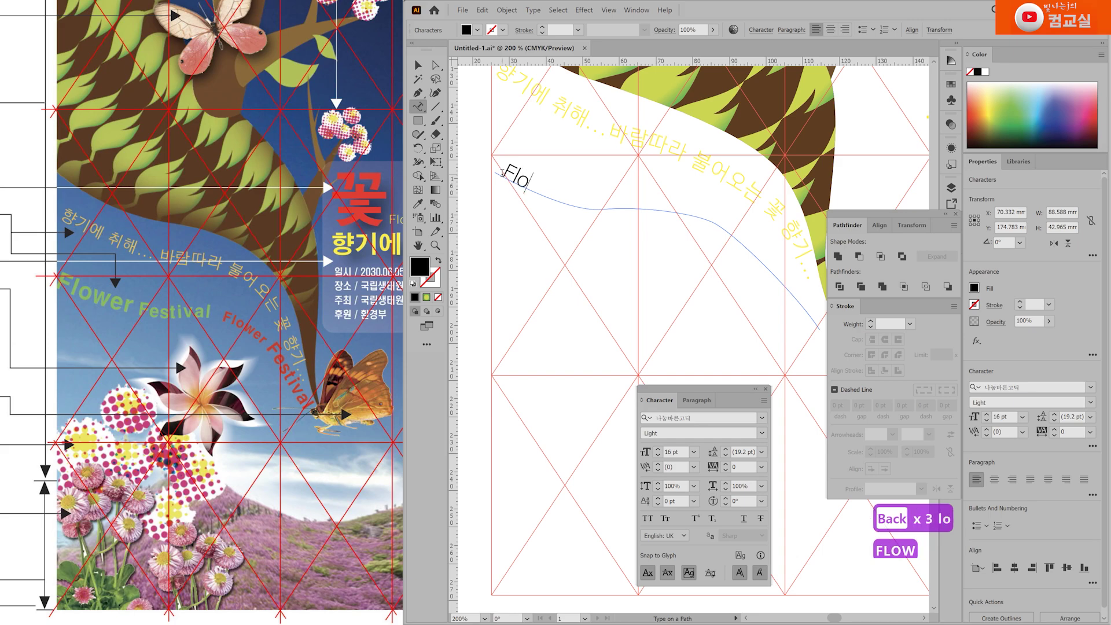
text(wer Festival)
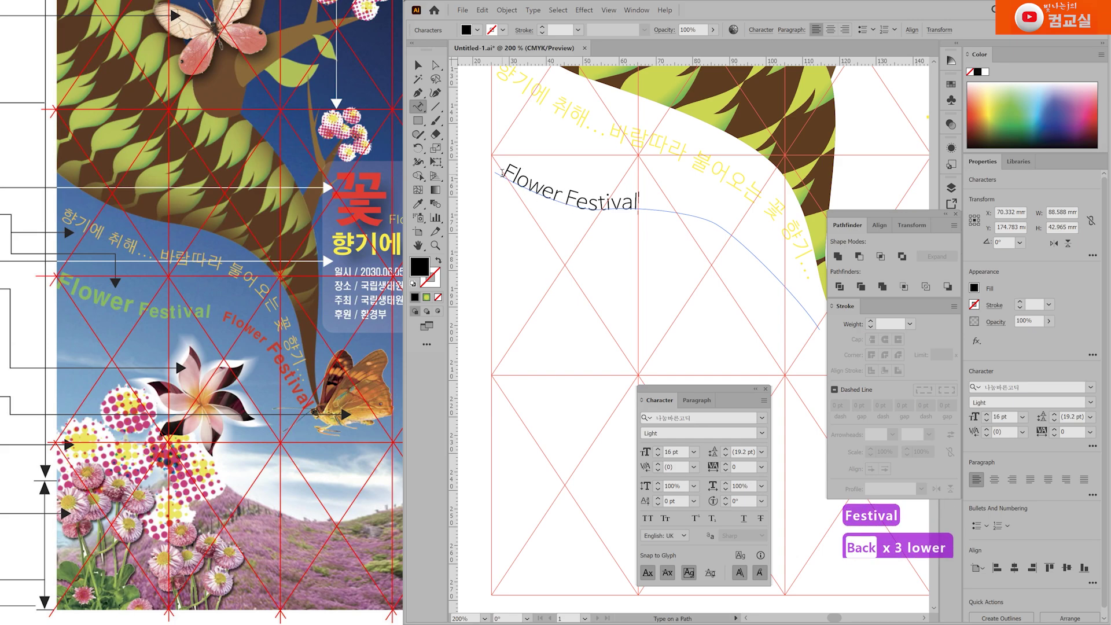
text( Flower F)
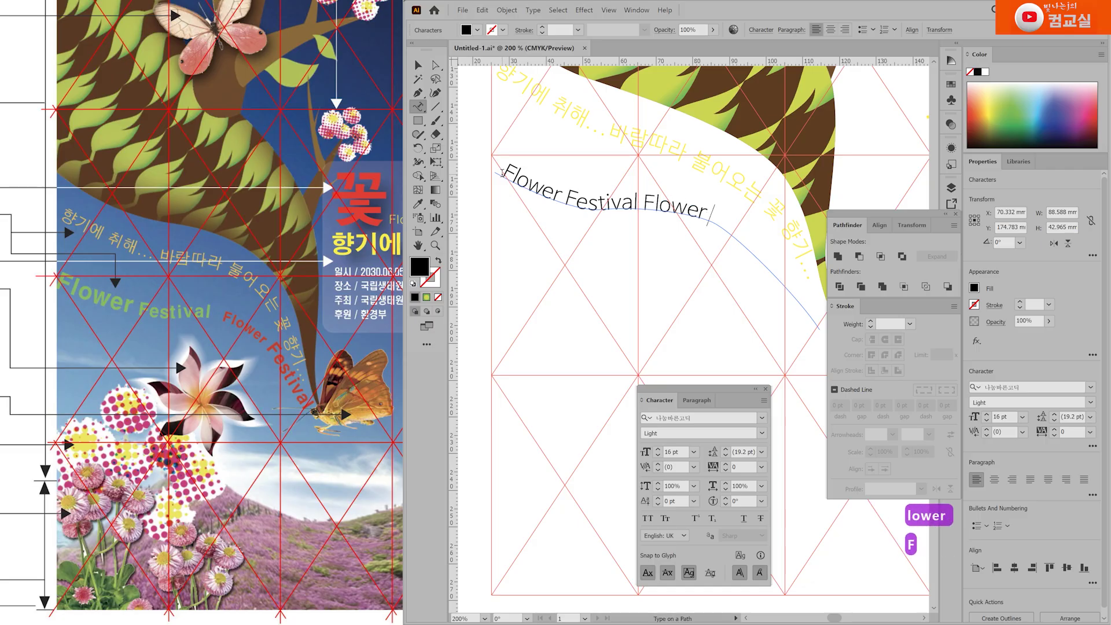
text(estival)
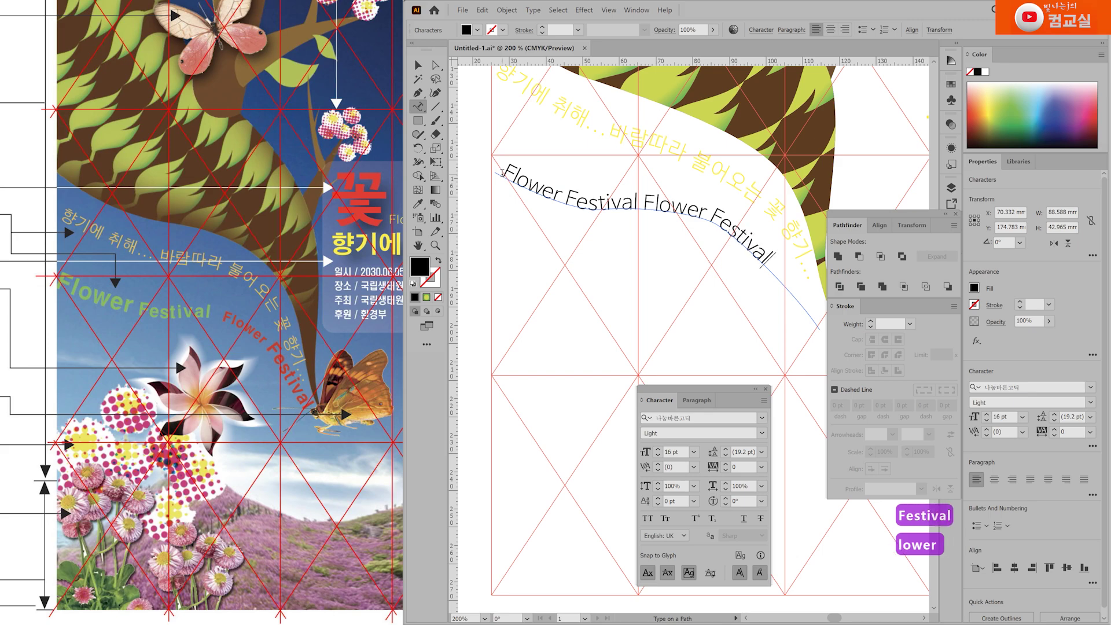
Step: Format the whole Flower Festival line as Bold, 19 pt, with tracking 40
triple_click(516, 177)
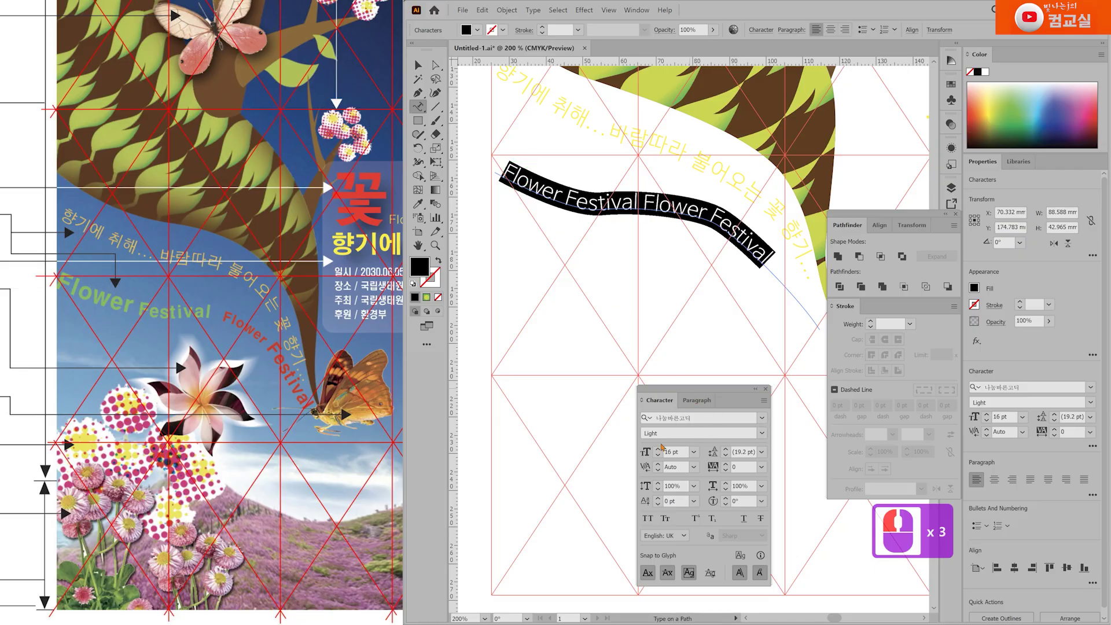
click(762, 434)
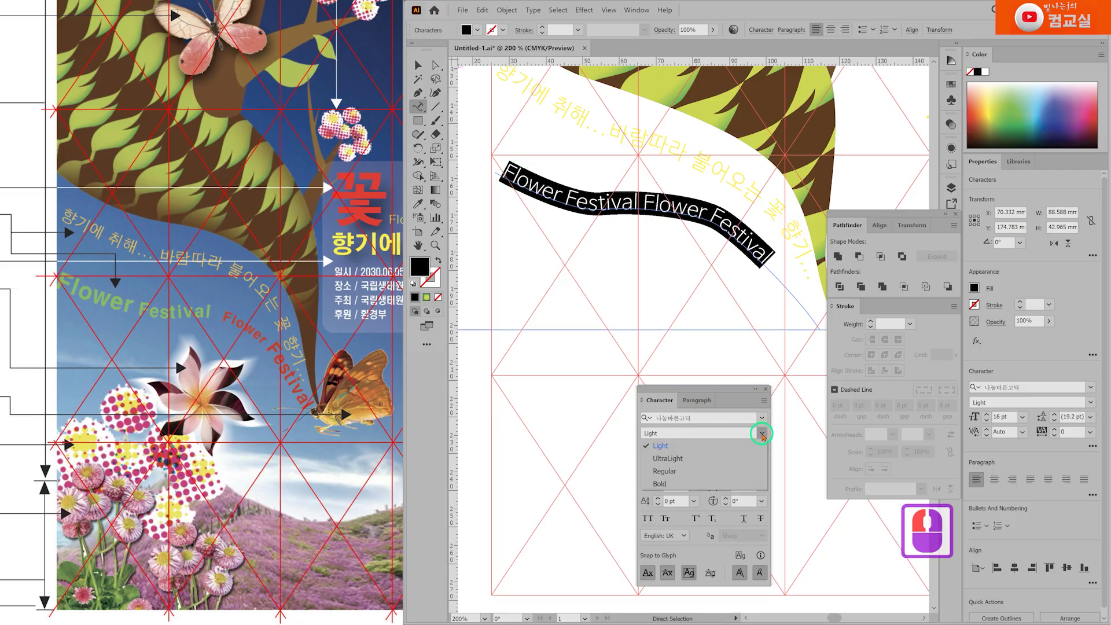
click(714, 483)
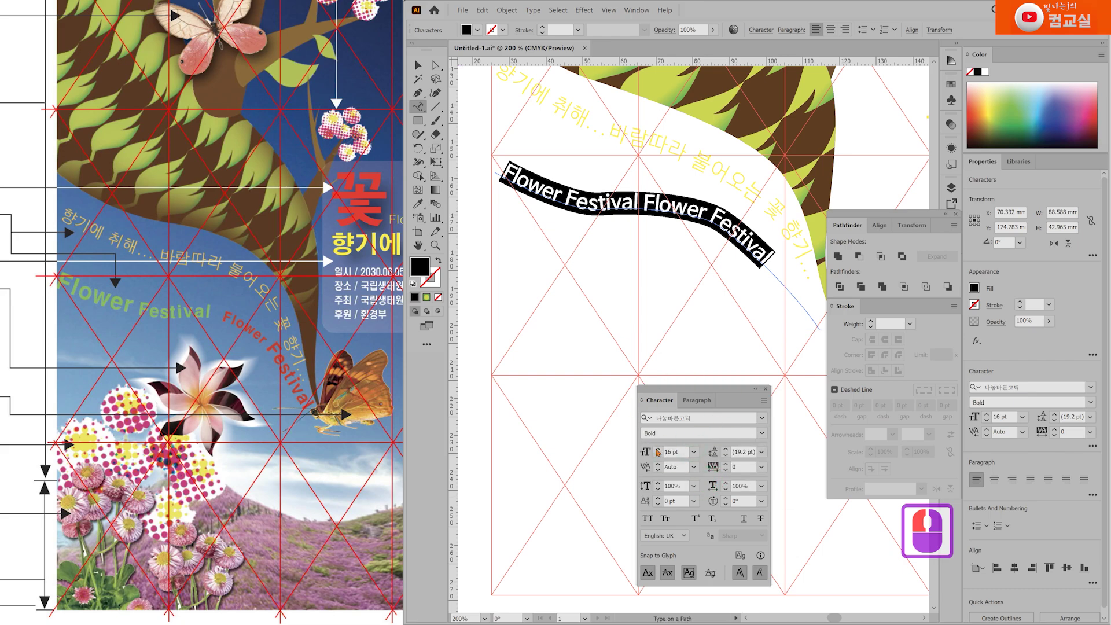
click(658, 450)
click(658, 450)
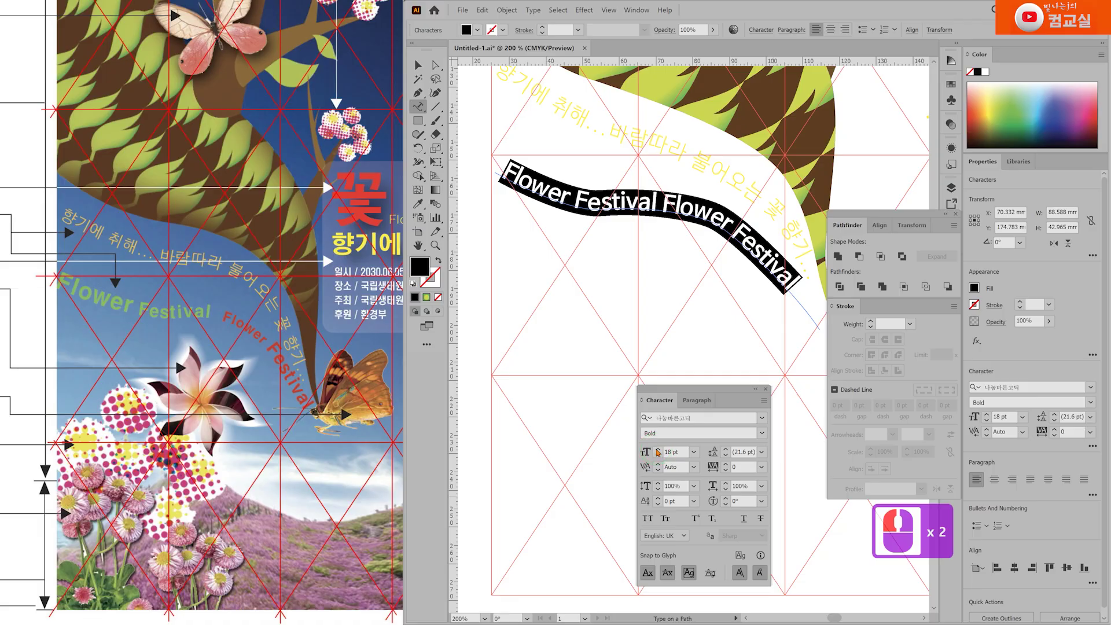
click(658, 450)
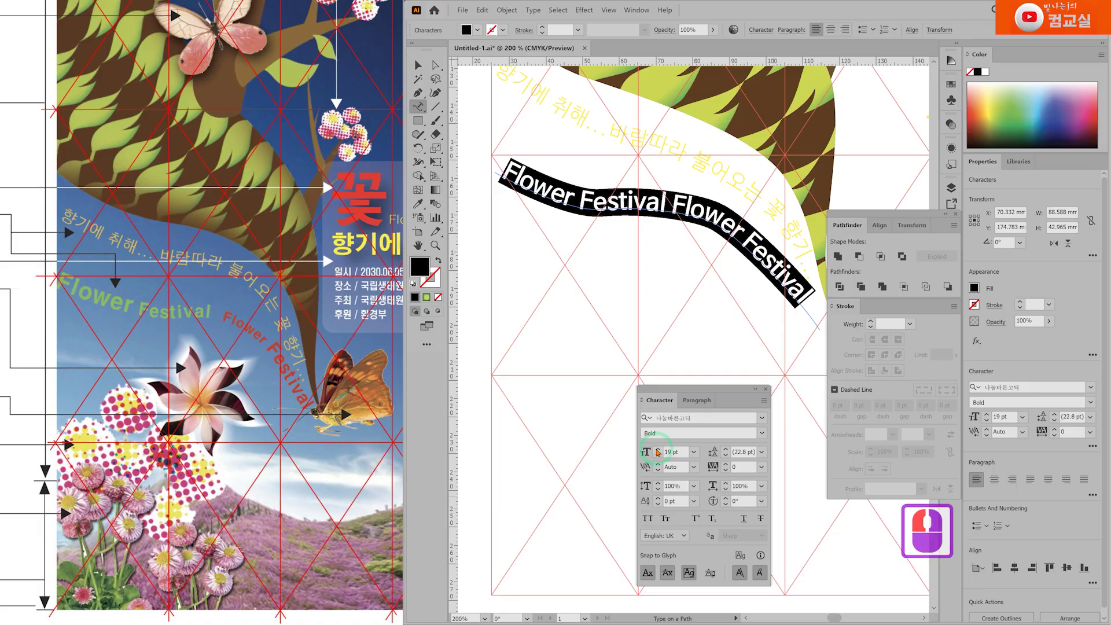
key(alt+Right)
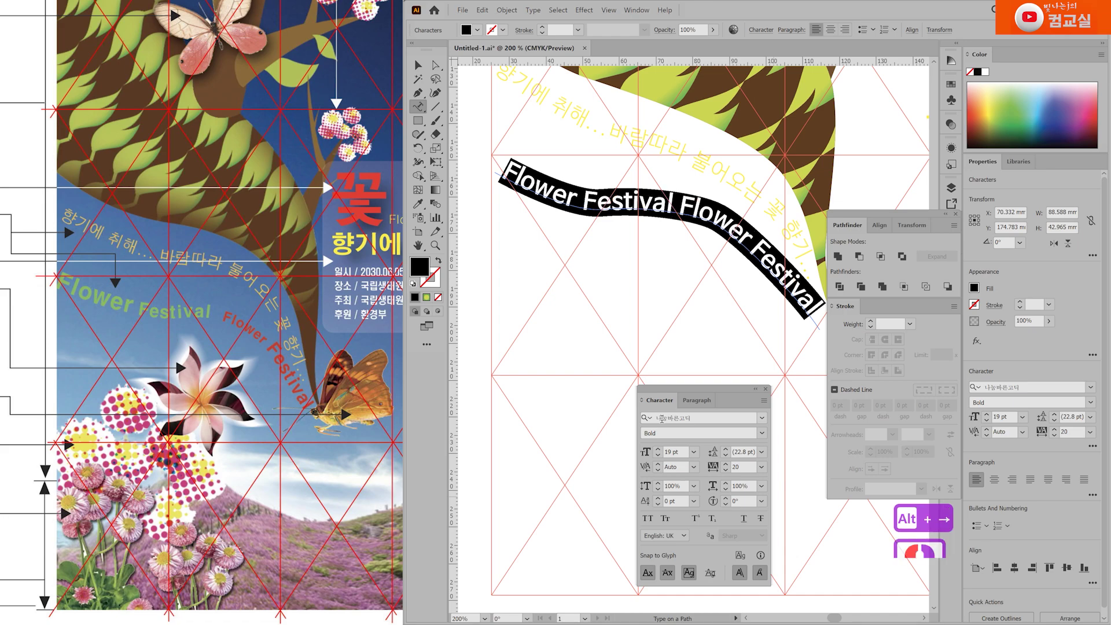
key(alt+Right)
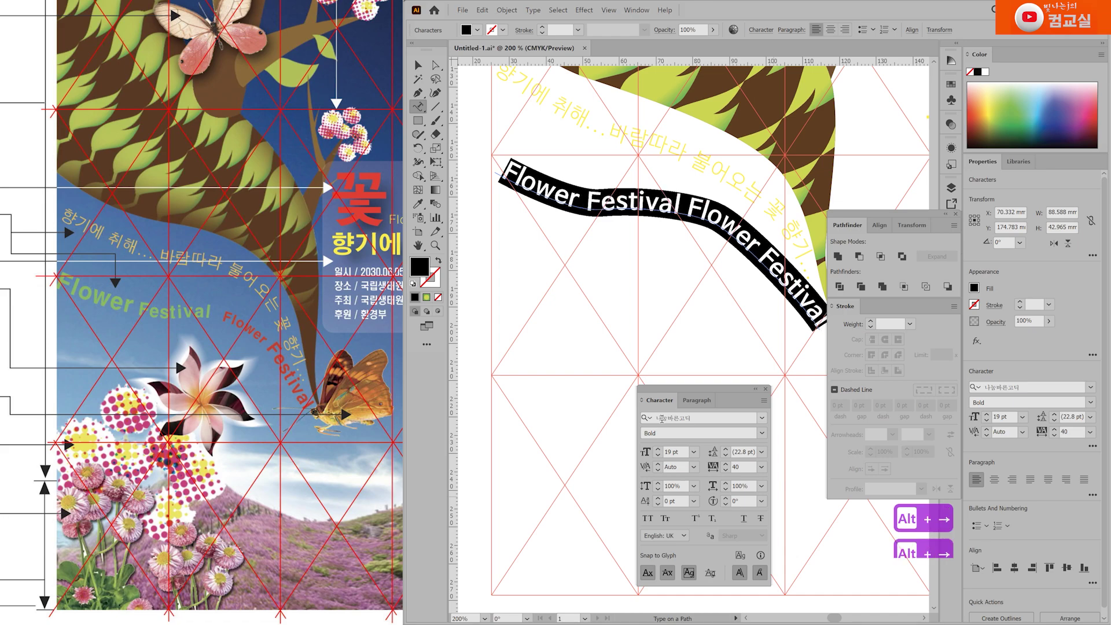
Step: Reduce the font size of the first word "Festival" to 17 pt
drag(587, 198, 685, 206)
click(615, 209)
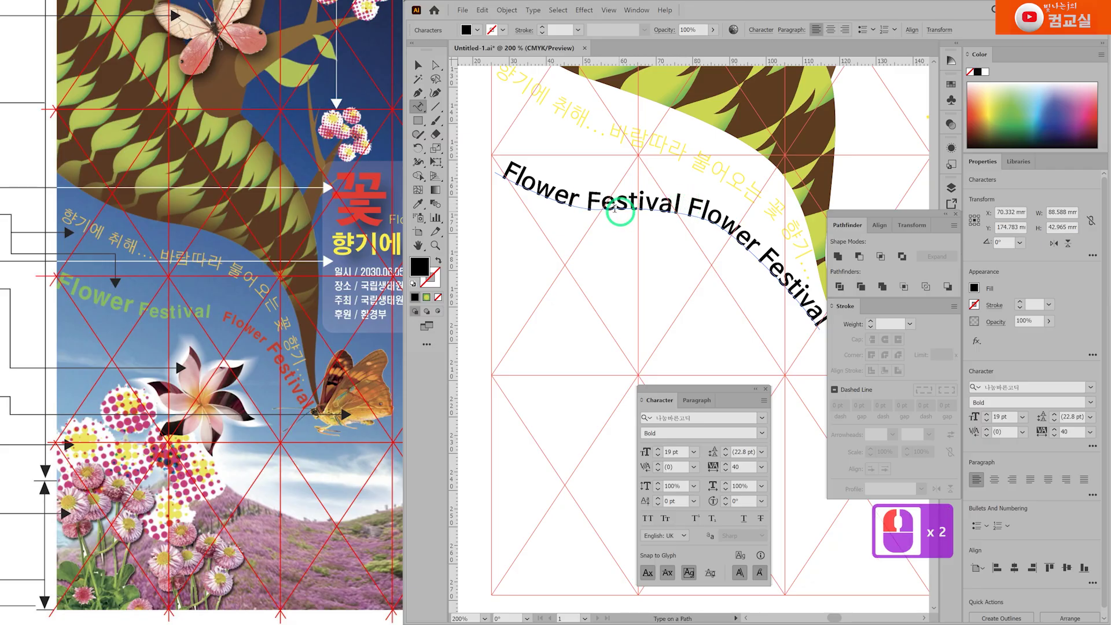
double_click(616, 210)
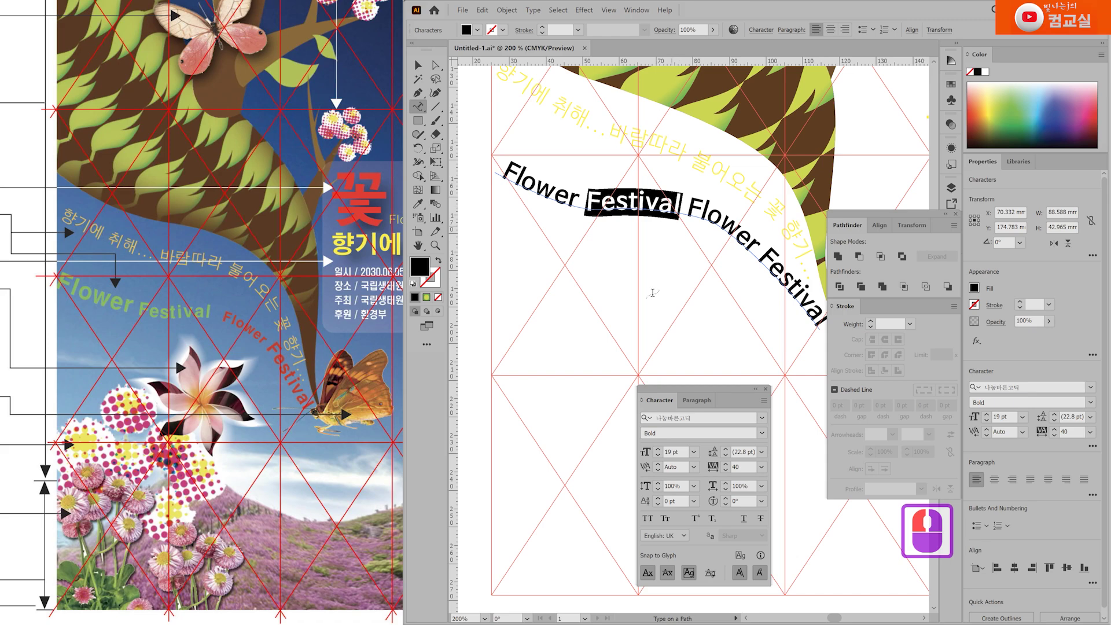
click(659, 458)
click(659, 458)
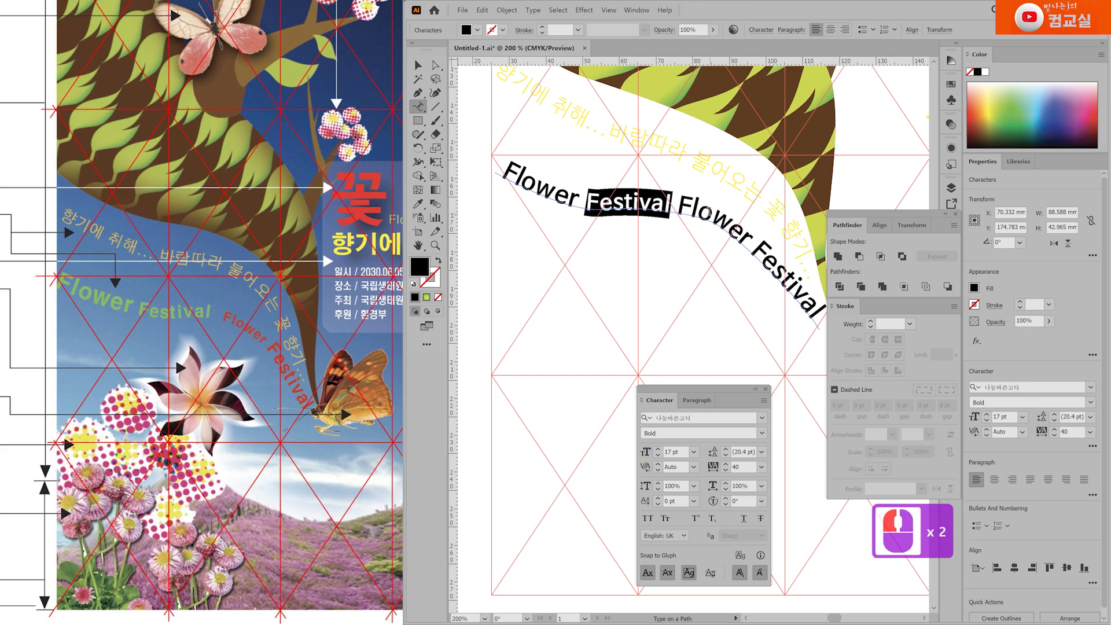
Step: Reduce the font size of the second word "Flower" to 13 pt
drag(680, 203, 752, 243)
click(659, 457)
click(658, 457)
click(659, 457)
click(658, 457)
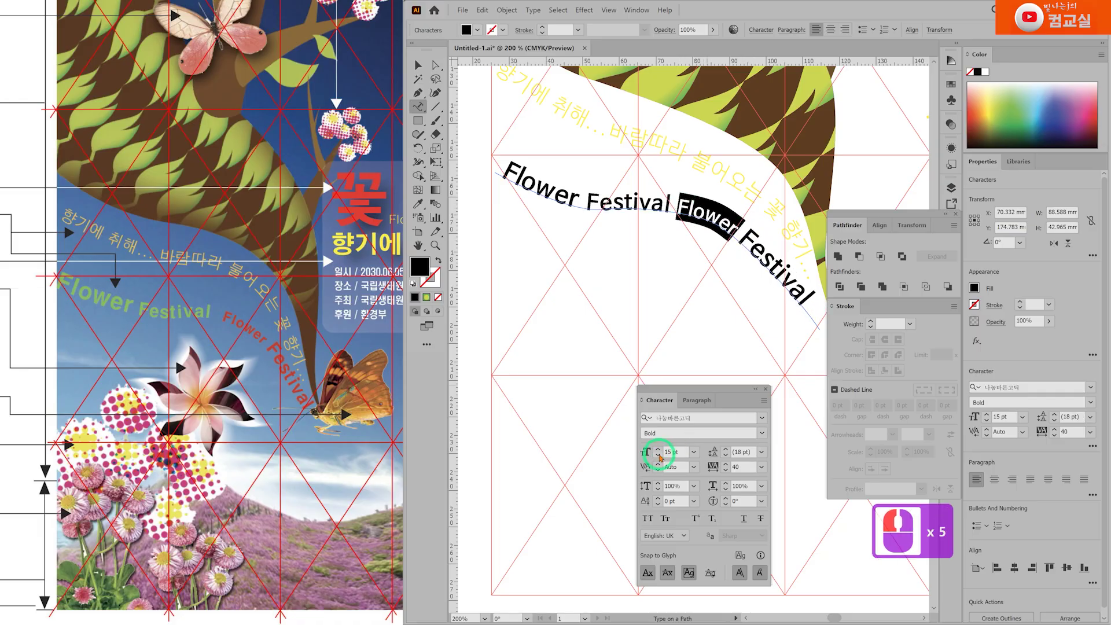
click(658, 457)
click(658, 457)
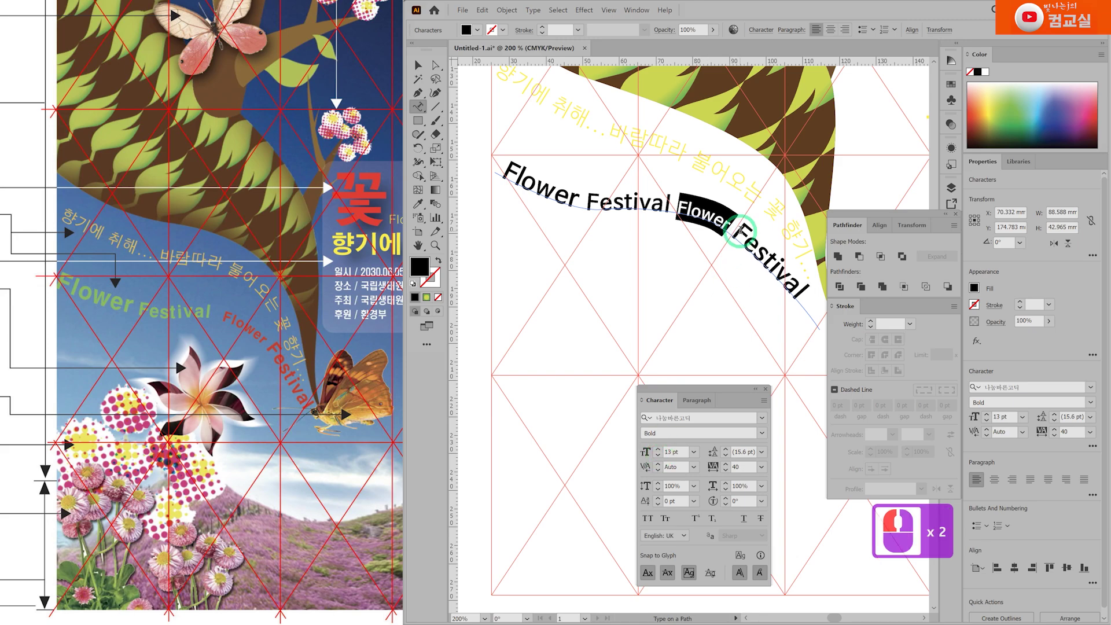
Step: Add extra spaces between the words of the curved Flower Festival line
click(585, 202)
click(585, 202)
click(688, 214)
click(742, 238)
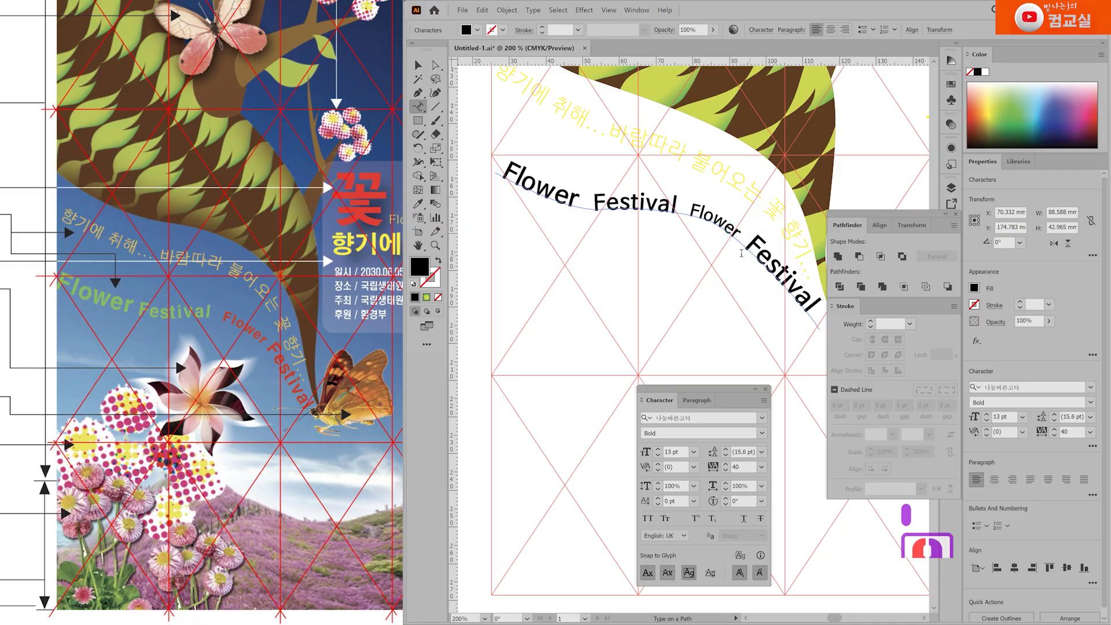
Step: Set the font size of the last word "Festival" in the curved line to 18 pt
drag(760, 234, 764, 377)
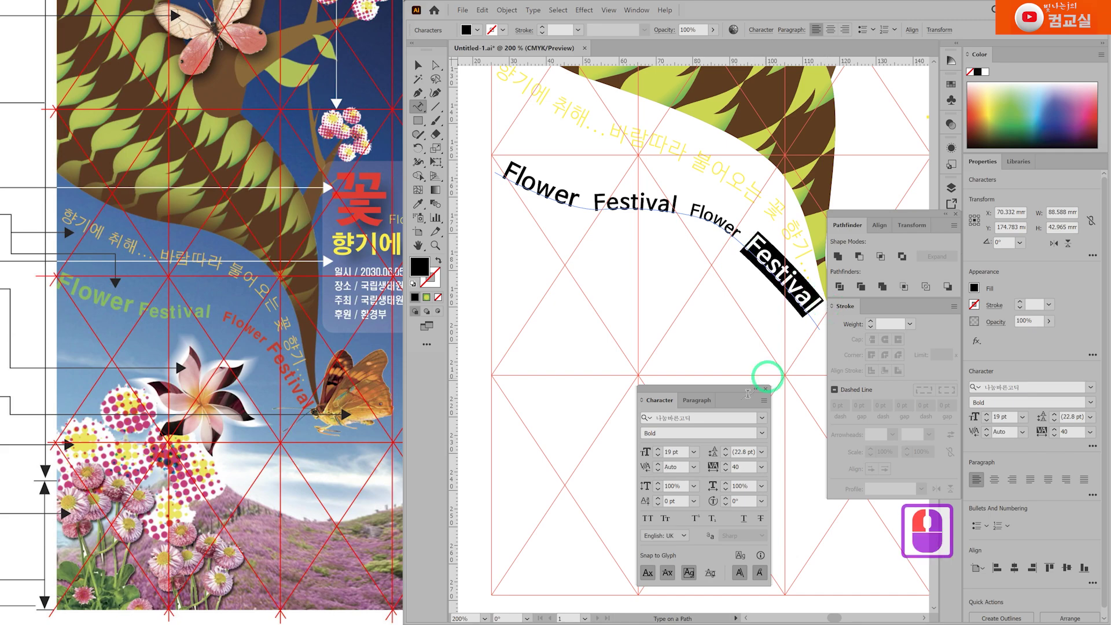
click(658, 457)
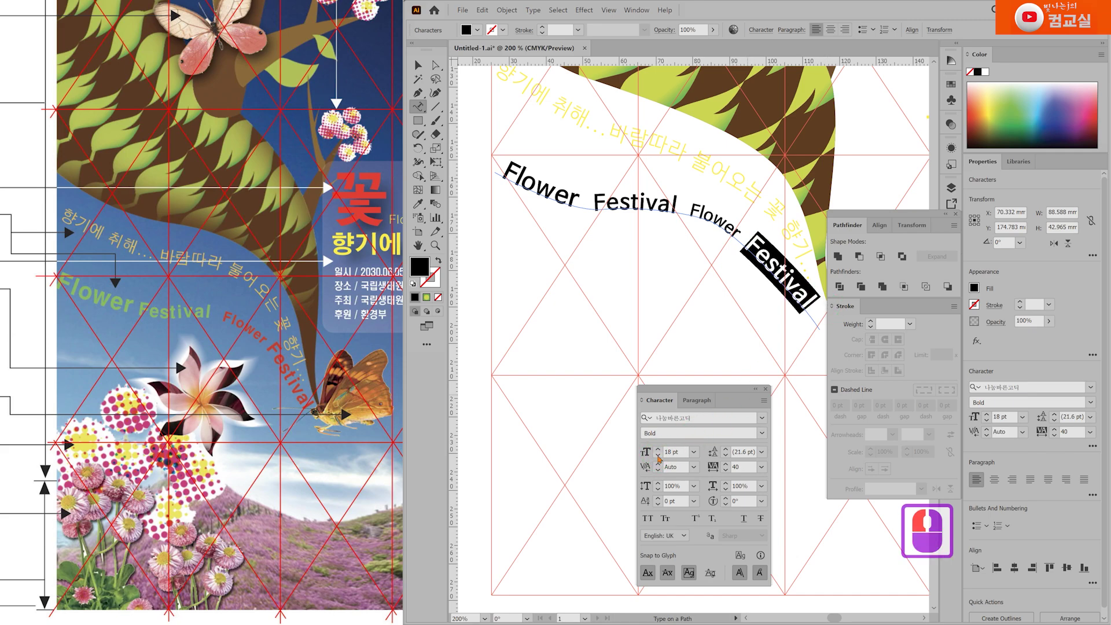
click(658, 457)
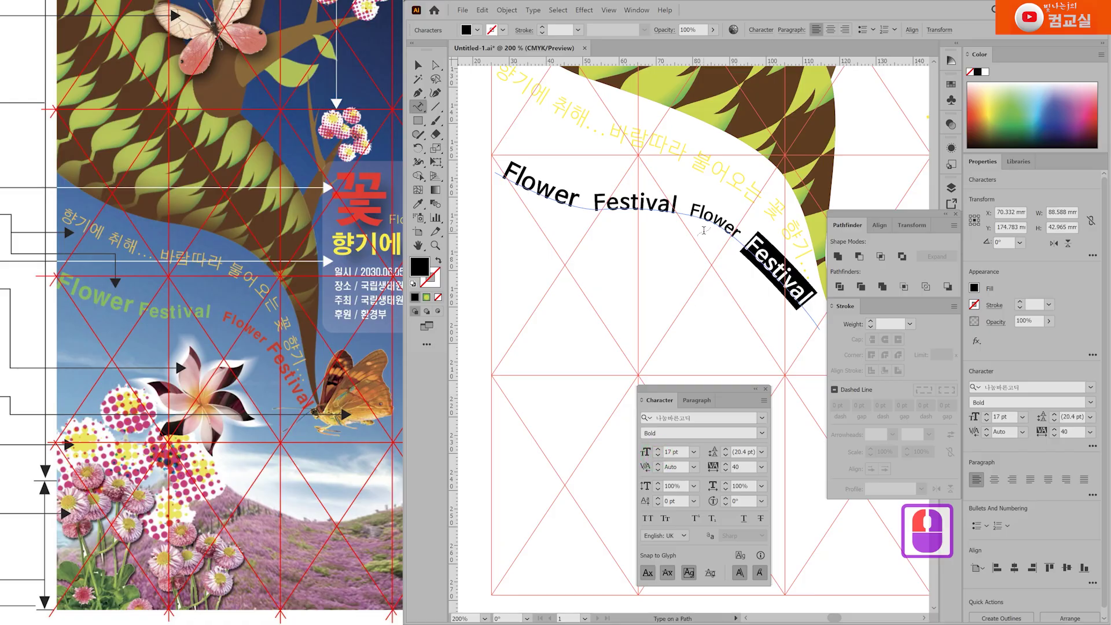
click(658, 452)
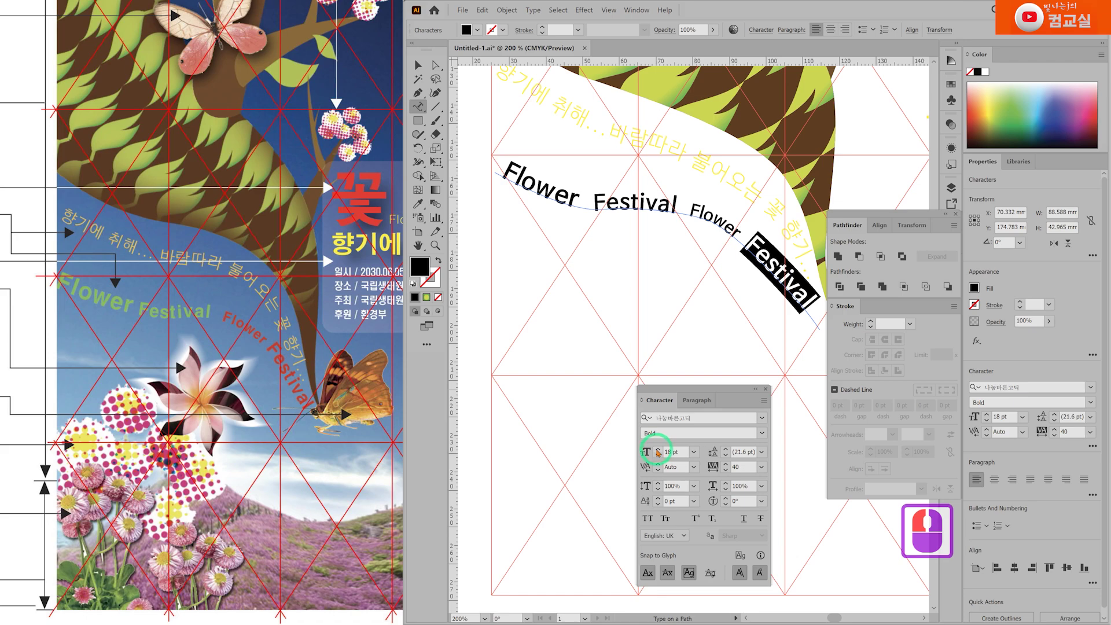
key(Escape)
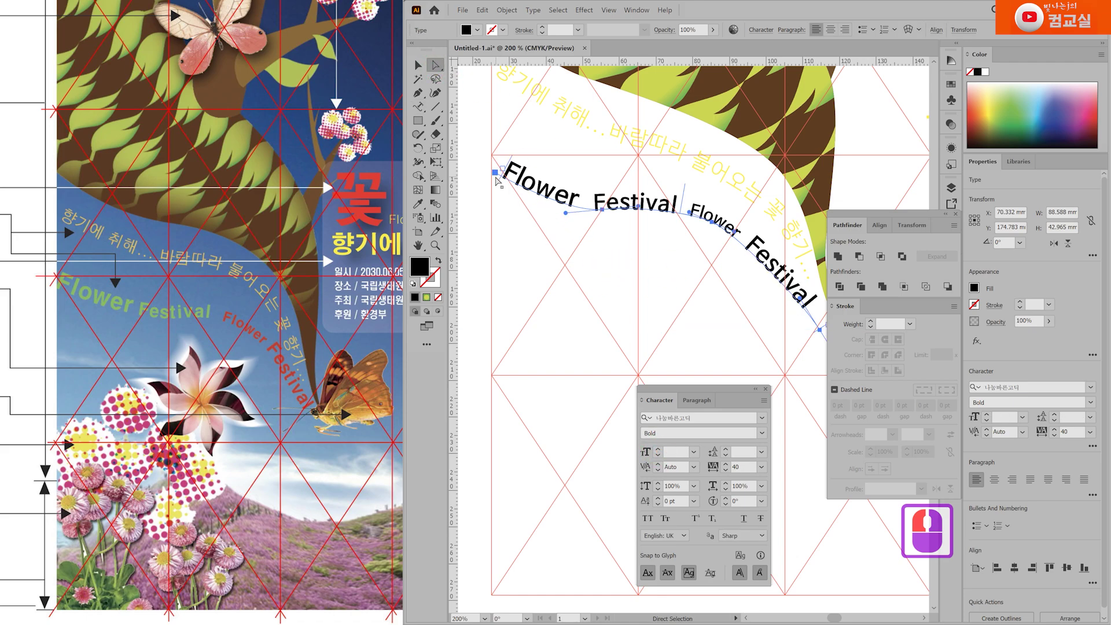
Step: Reshape the Flower Festival text path by moving its start anchor up and outward and adjusting its middle and end anchors
drag(495, 172, 484, 154)
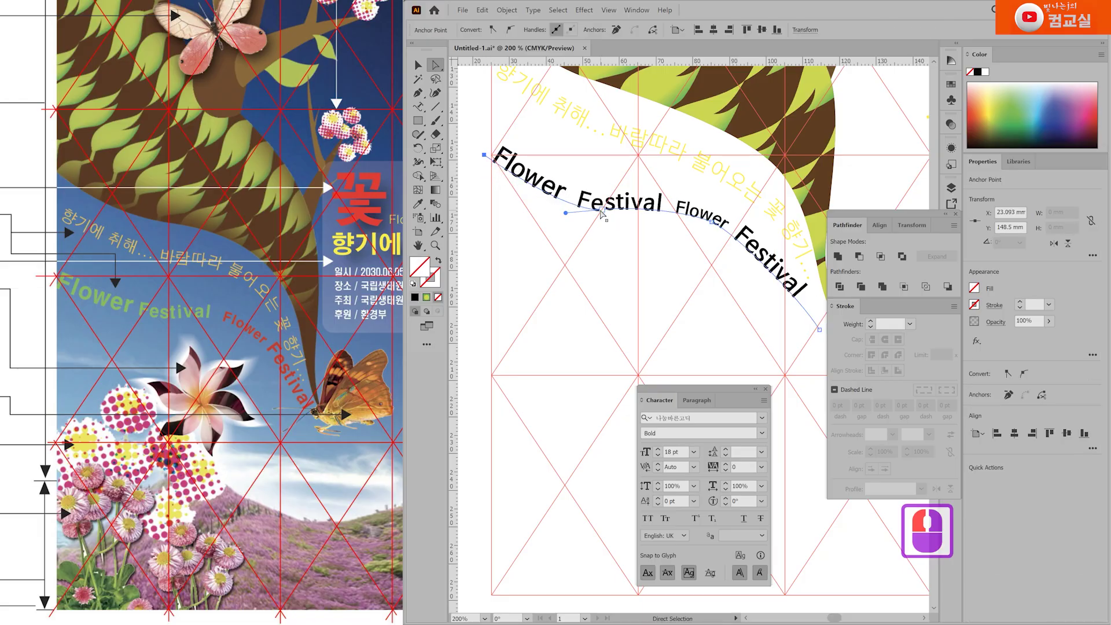
mouse_move(671, 220)
mouse_down()
mouse_move(611, 202)
mouse_move(662, 208)
mouse_up()
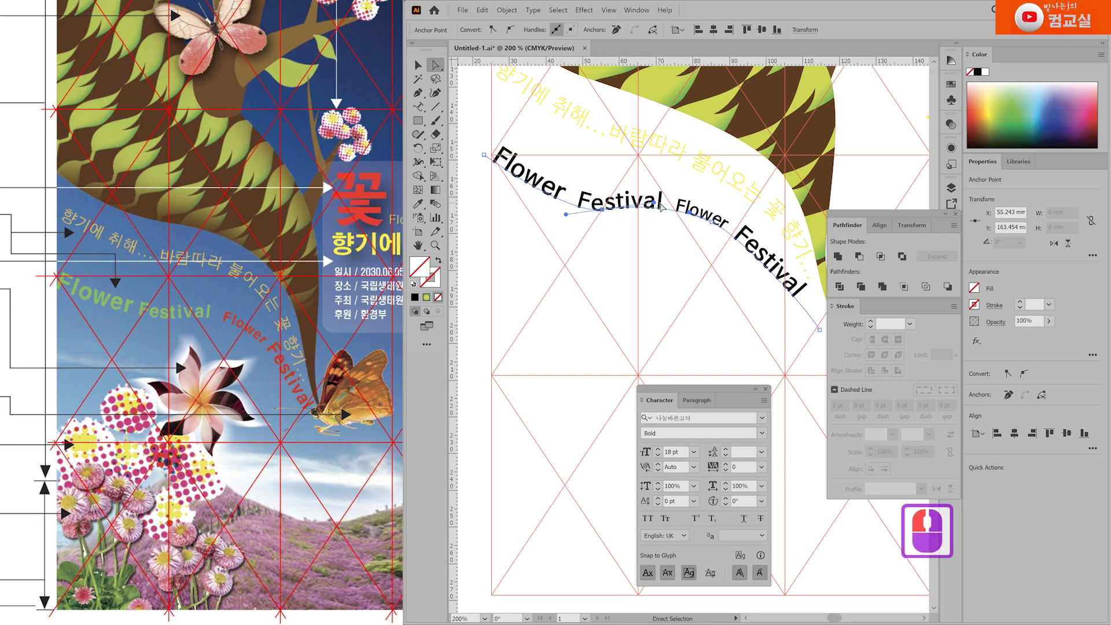
scroll(694, 237, right, 2)
drag(743, 308, 715, 280)
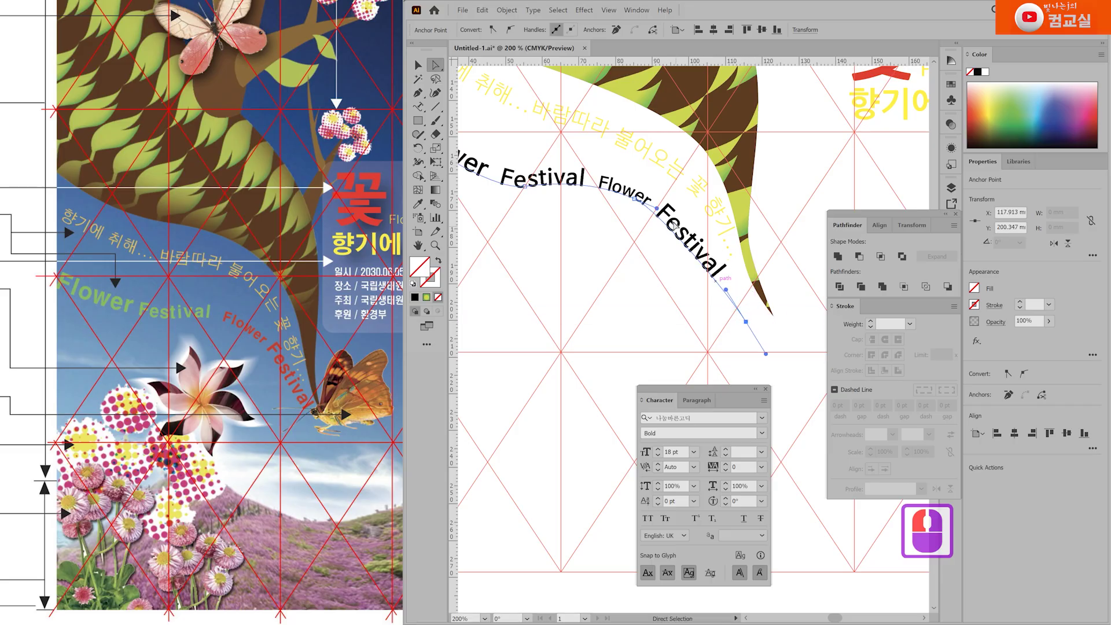
drag(658, 213, 683, 234)
key(ctrl+minus)
drag(617, 207, 621, 205)
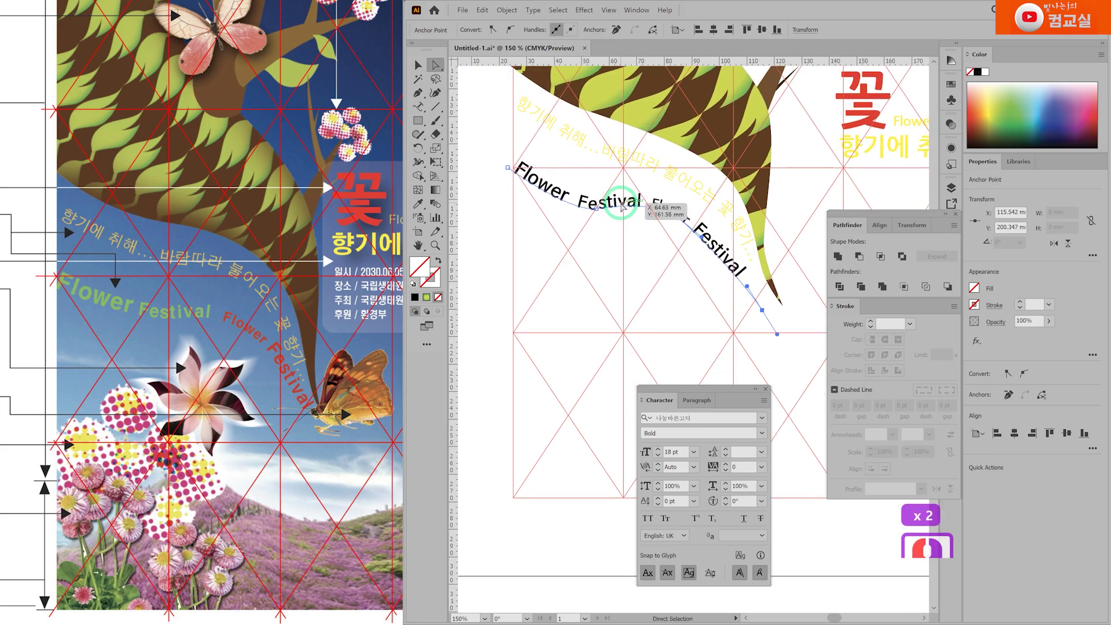
Step: Widen the tracking of the entire curved Flower Festival line to 80
triple_click(621, 205)
key(alt+Right)
key(alt+Right)
key(alt+Right)
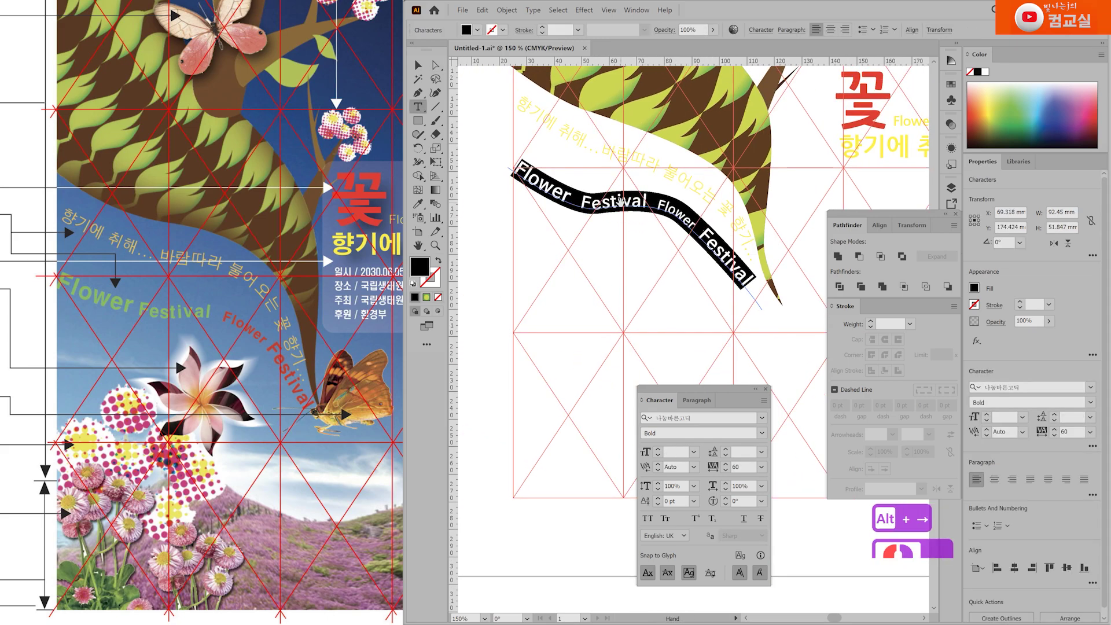
key(alt+Right)
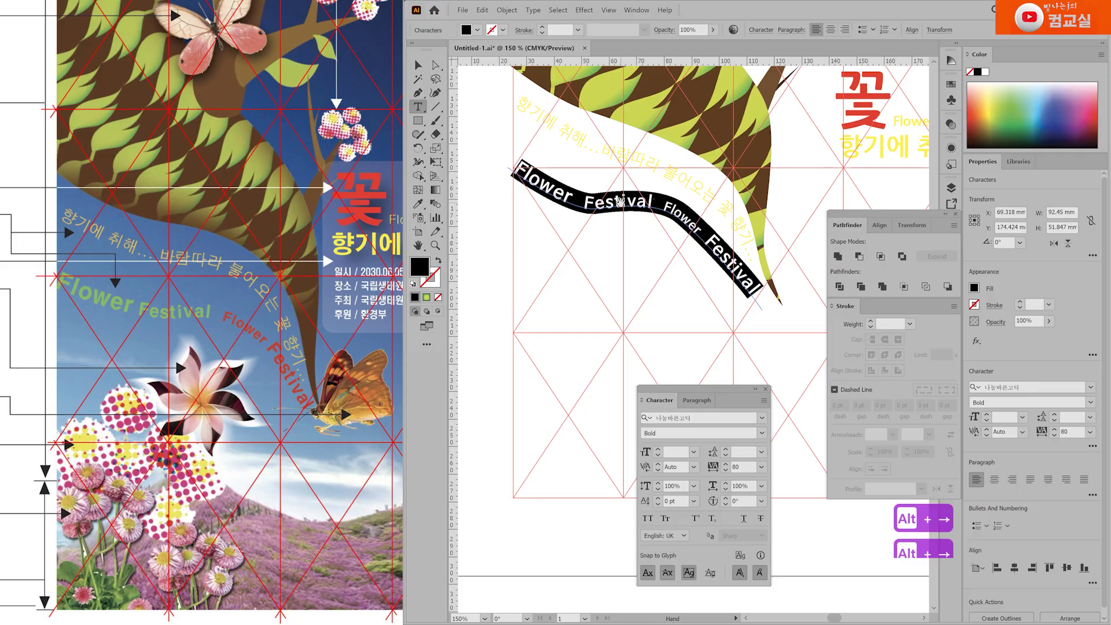
Step: Enlarge the first "Flower" to 20 pt, the first "Festival" to 18 pt and the second "Flower" to 14 pt
drag(568, 197, 508, 173)
click(658, 449)
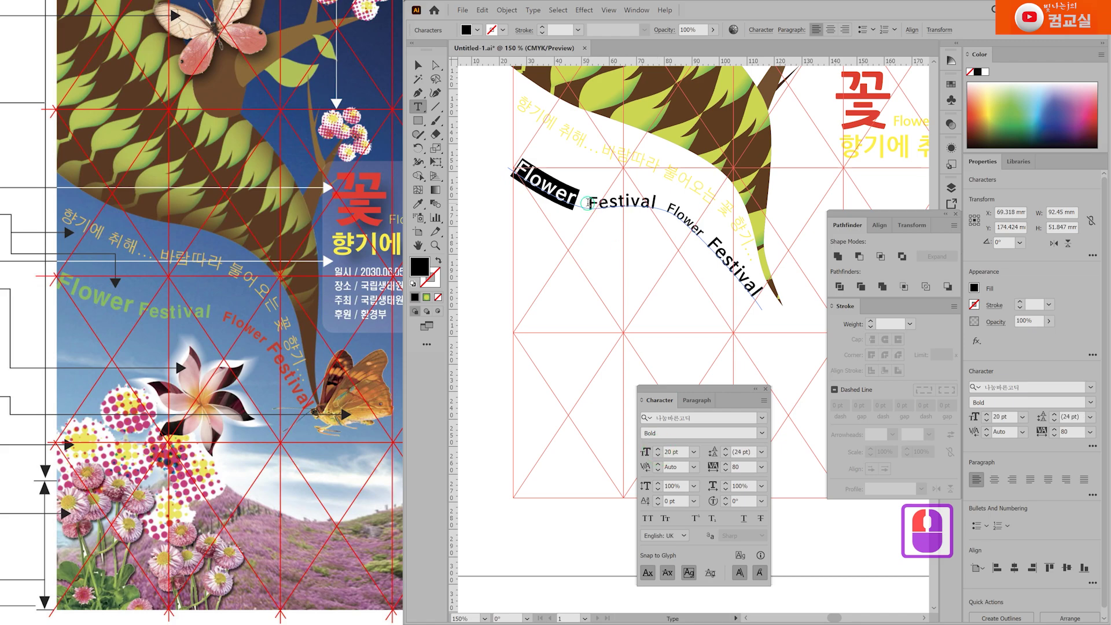
drag(588, 202, 658, 204)
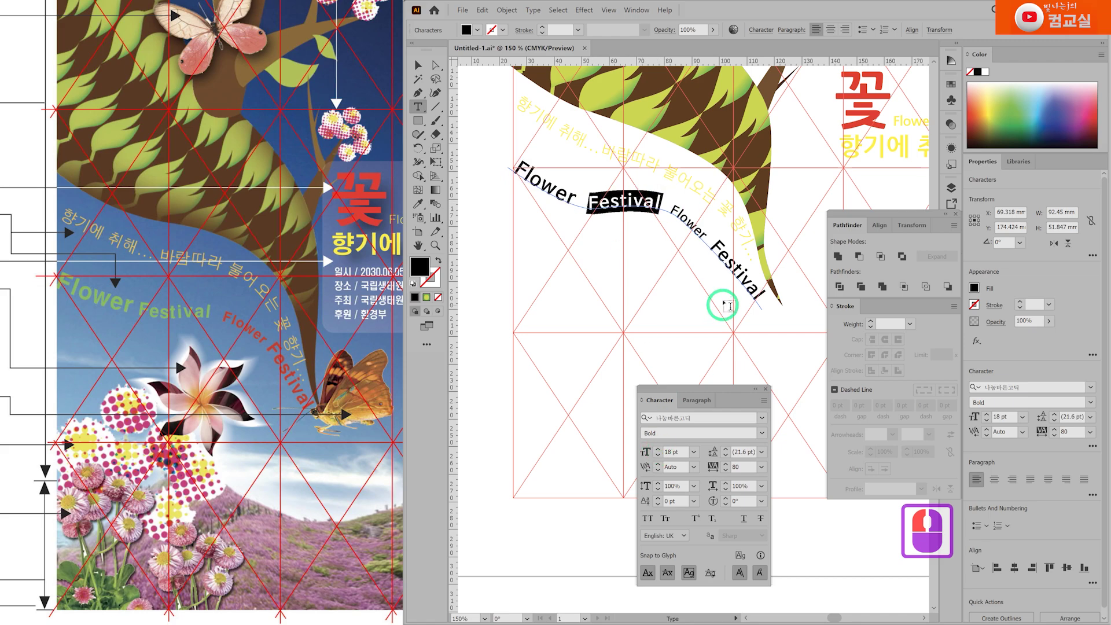
drag(670, 206, 769, 302)
click(658, 449)
click(716, 247)
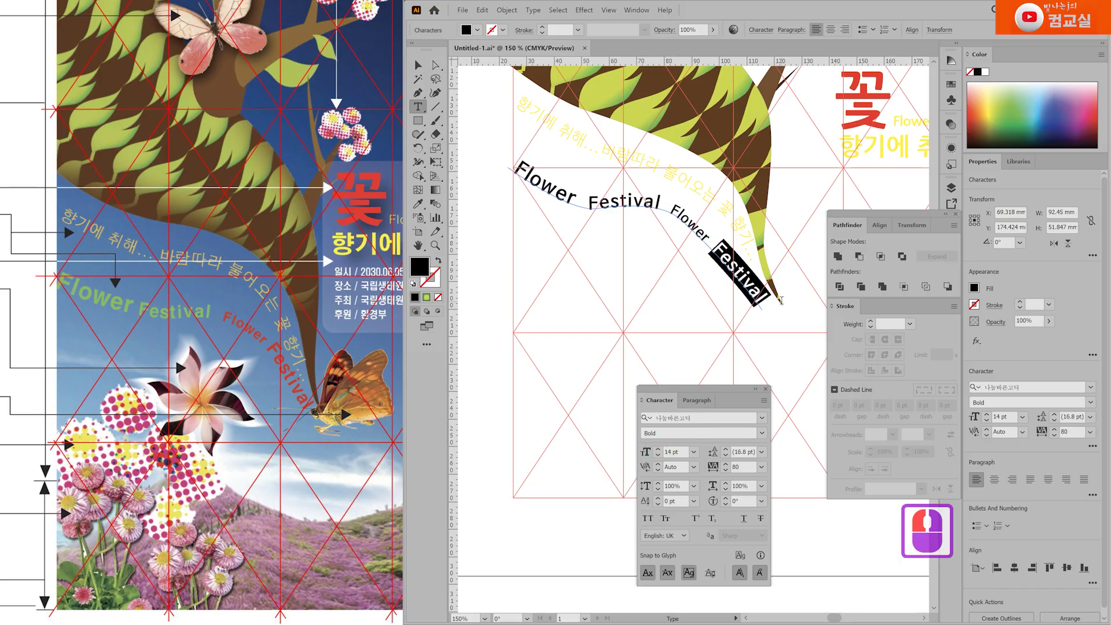
Step: Fill the second "Flower Festival" of the curved line with red M100 Y100 K0, as specified in the reference sheet
drag(101, 407, 194, 385)
click(411, 272)
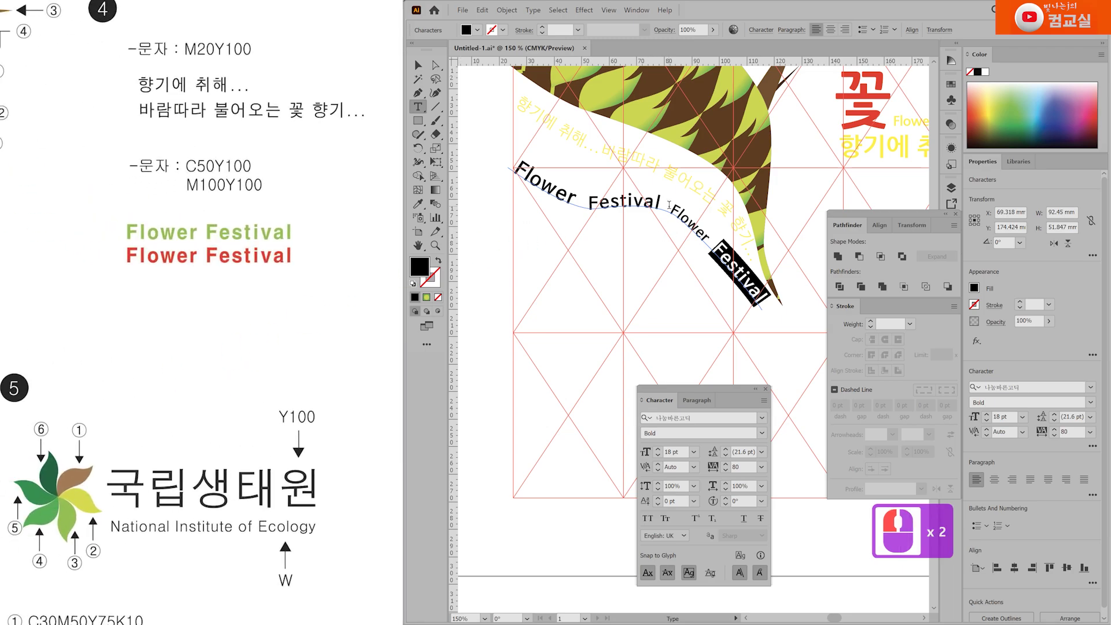
drag(671, 206, 772, 306)
double_click(420, 266)
triple_click(732, 370)
text(100)
key(Tab)
text(10)
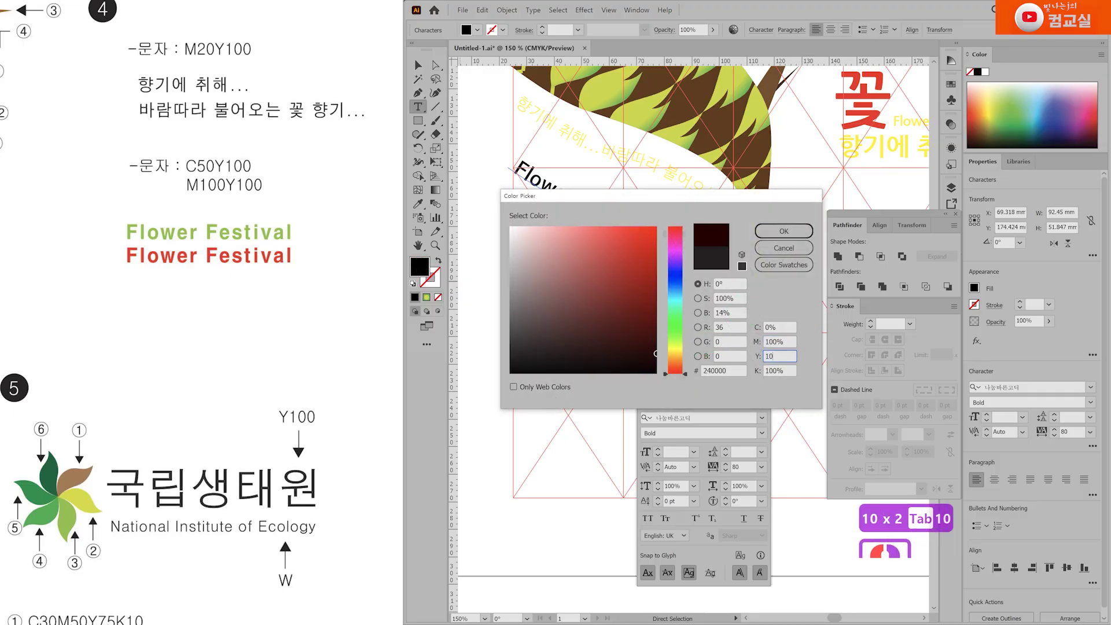
text(0)
key(Tab)
text(0)
key(Return)
Step: Fill the first "Flower Festival" of the curved line with green C50 M0 Y100 K0
drag(671, 204, 503, 165)
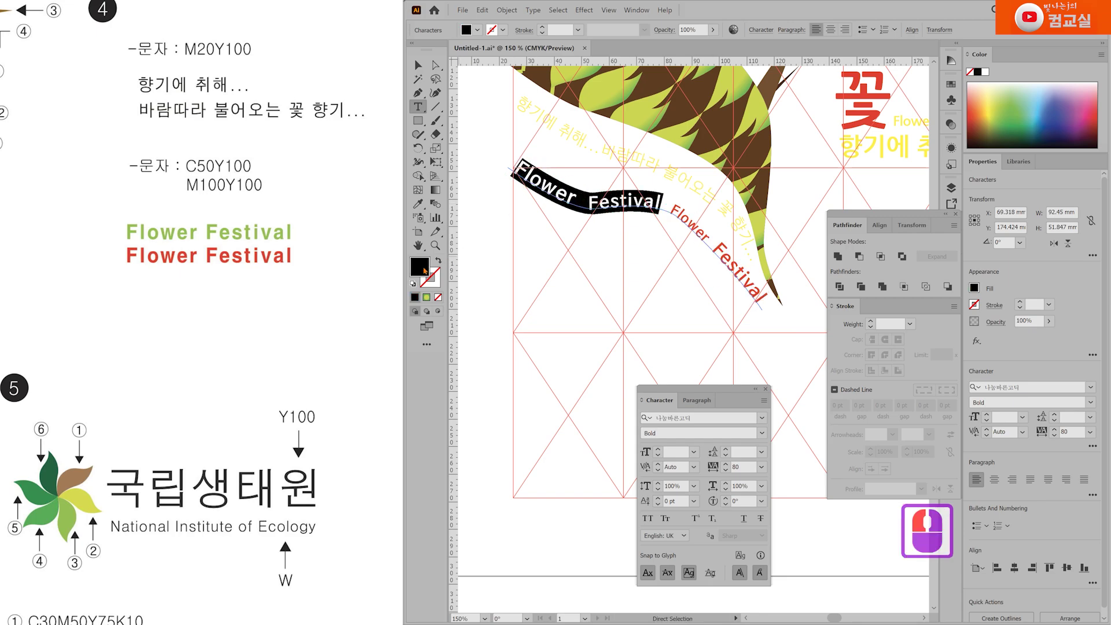
double_click(425, 270)
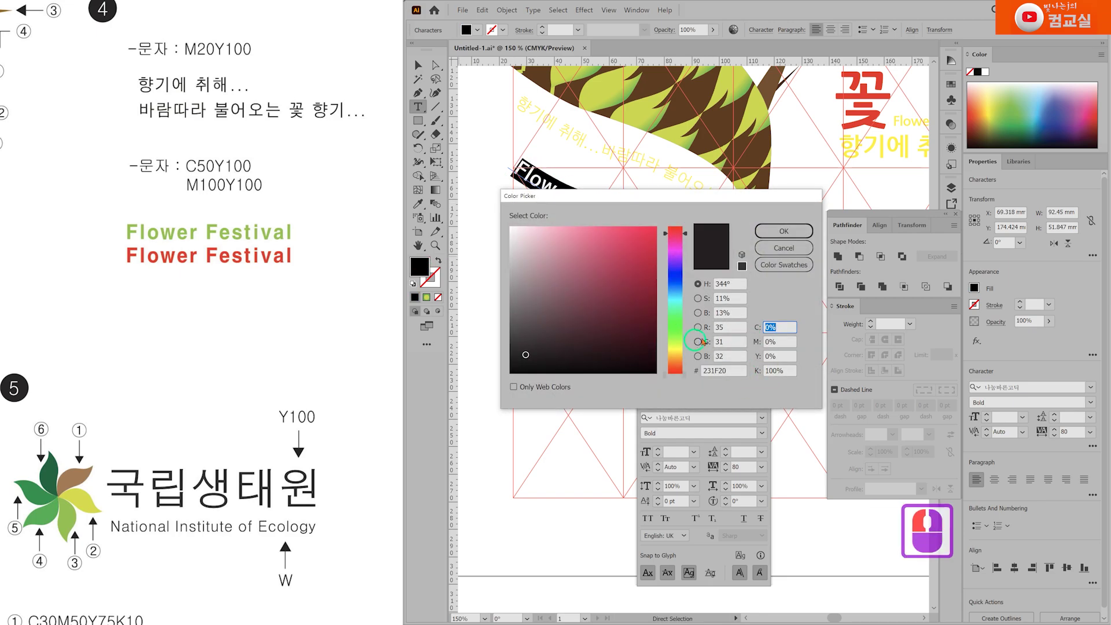
text(50)
key(Tab)
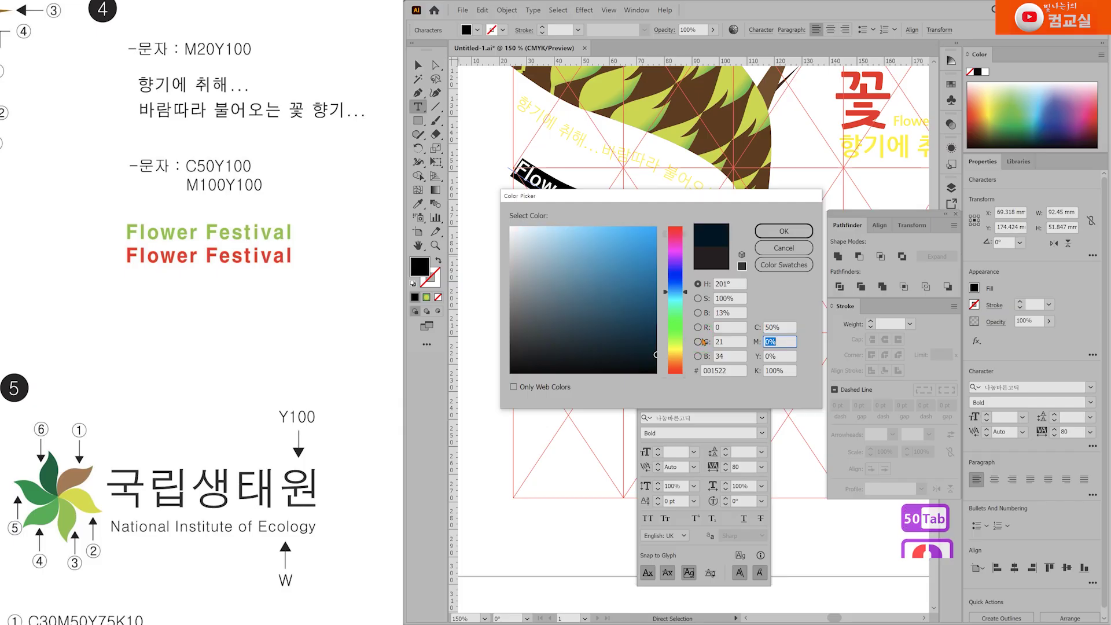
key(Tab)
text(100)
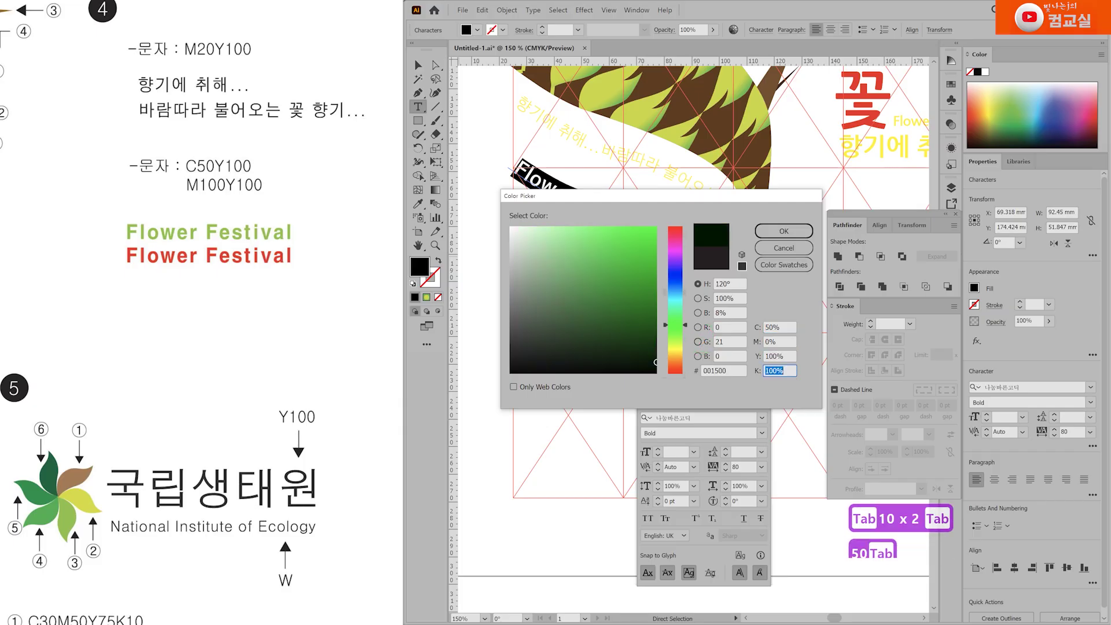
key(Tab)
text(0)
key(Return)
key(Escape)
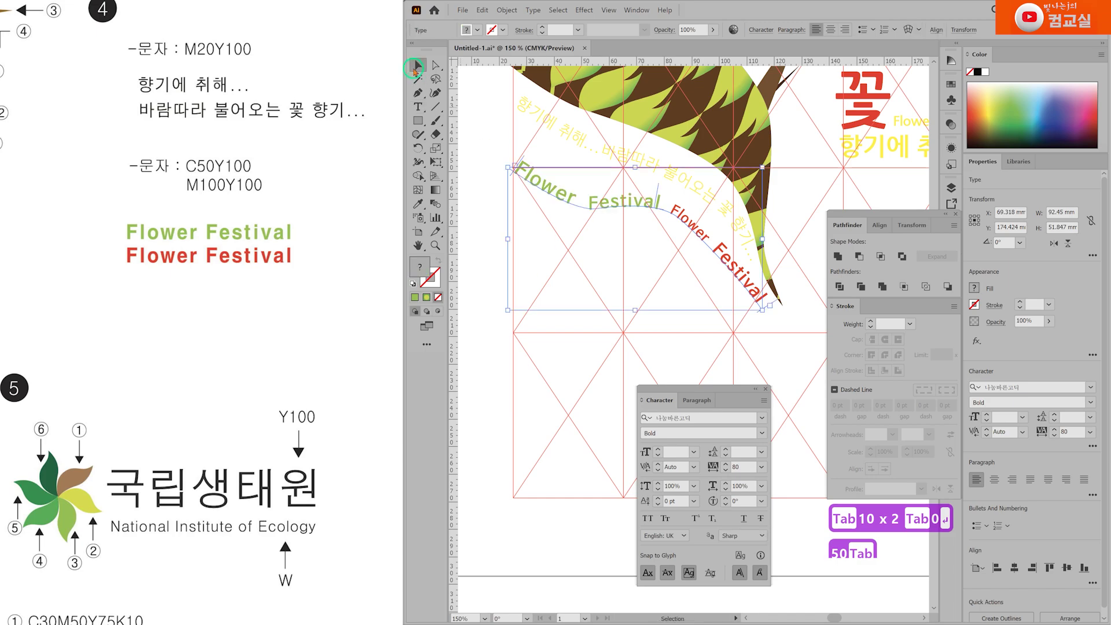
Step: Select the yellow slogan and the Flower Festival line together and copy them
click(575, 131)
click(588, 198)
shift+click(347, 389)
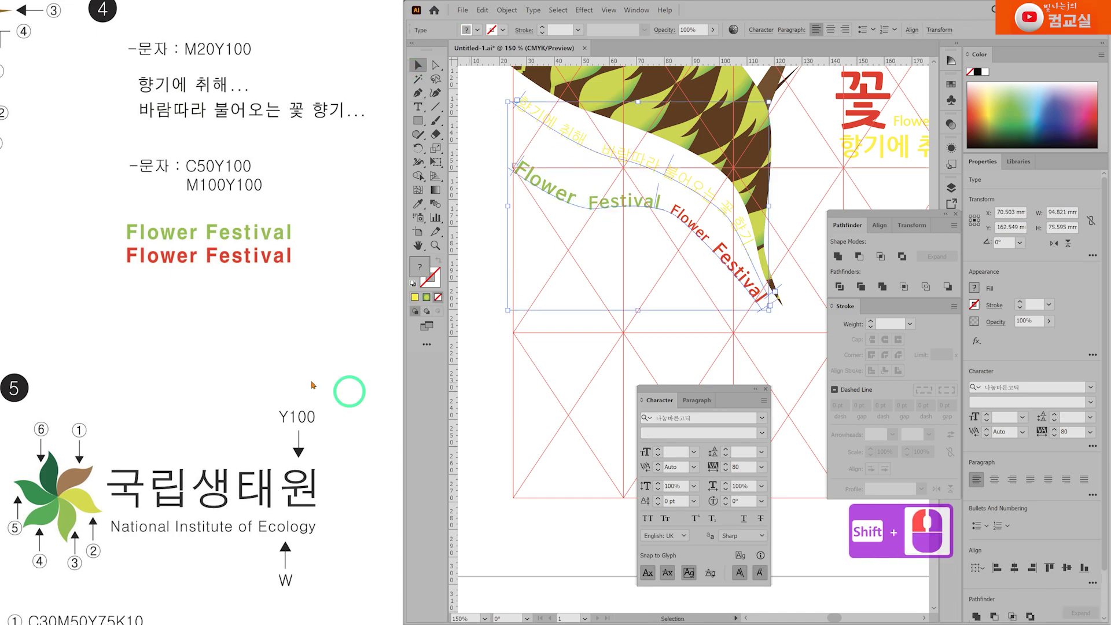
scroll(272, 307, up, 3)
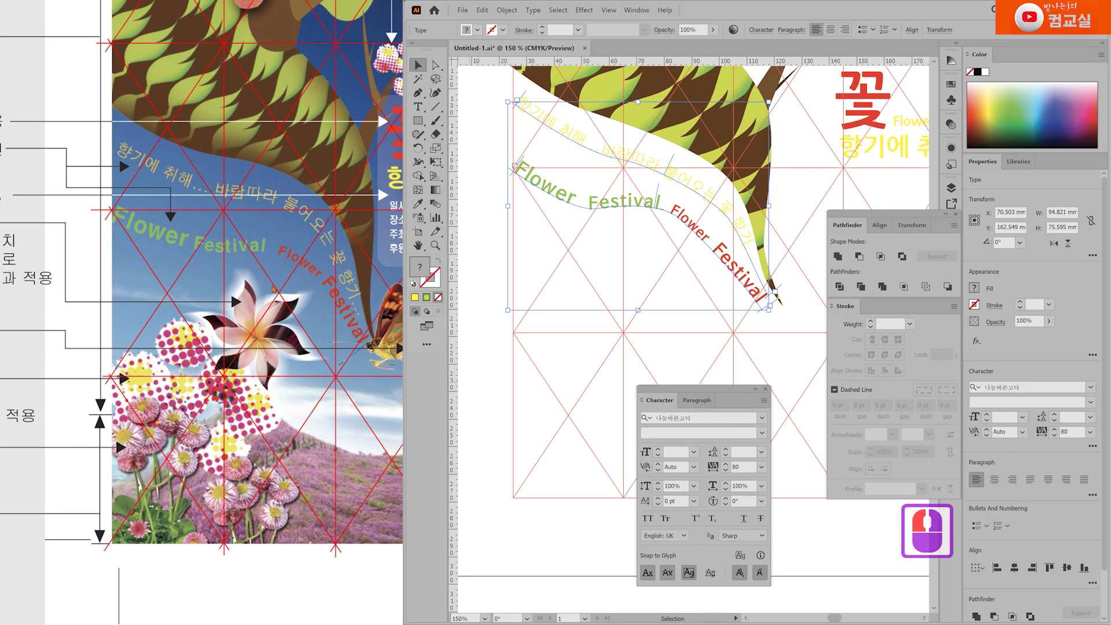
double_click(115, 222)
double_click(255, 285)
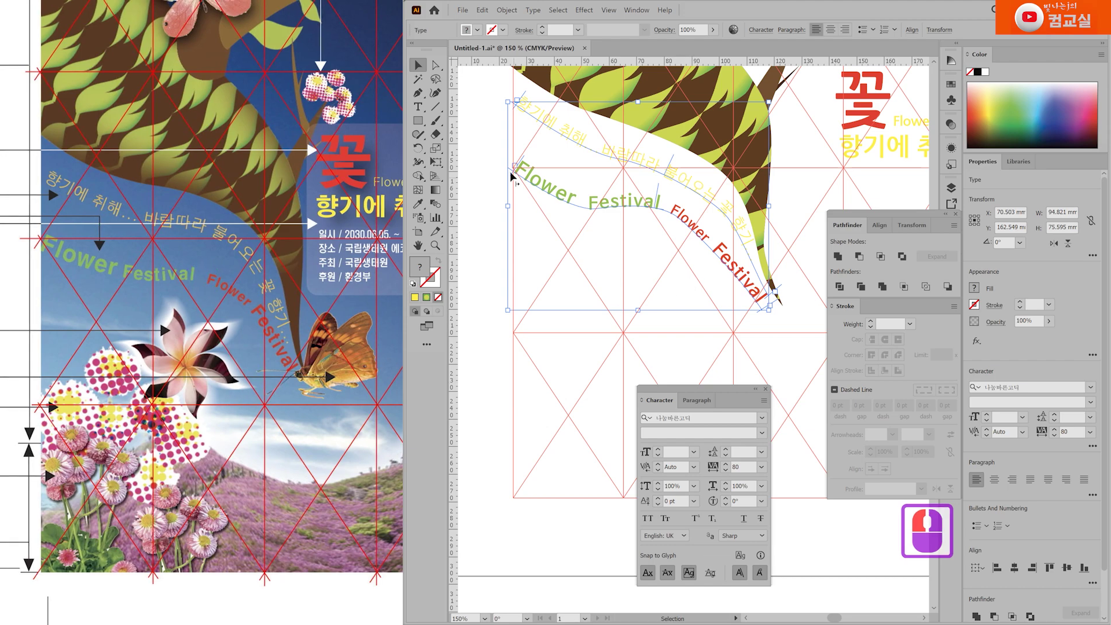
key(ctrl+c)
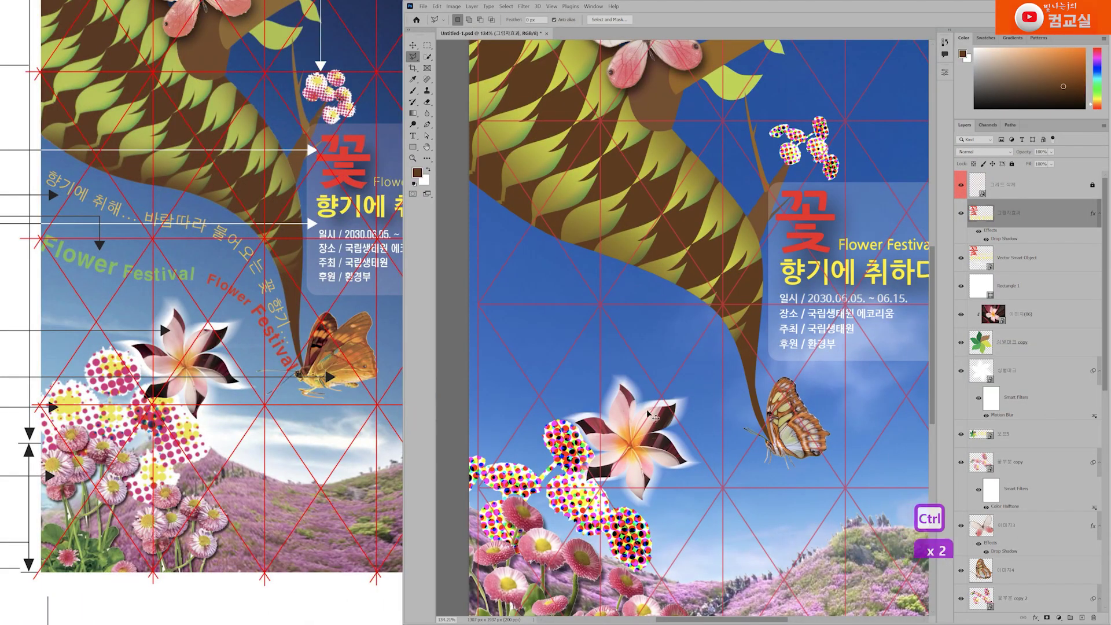
Step: In Photoshop, paste the curved texts as a Smart Object and place them along the underside of the trunk
key(ctrl+v)
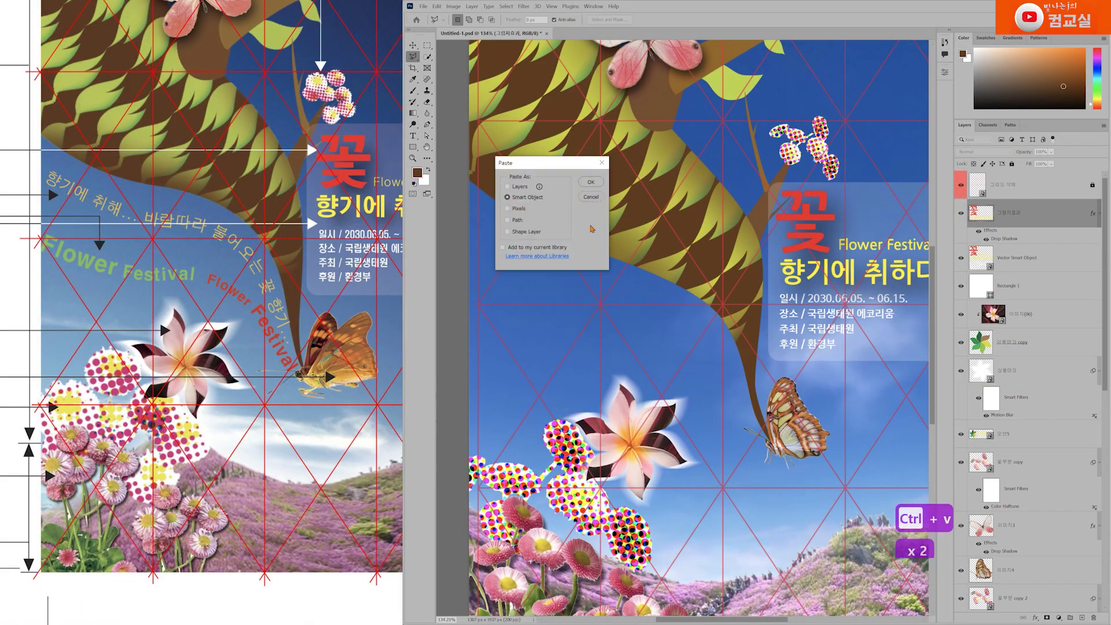
click(595, 190)
drag(697, 352, 636, 341)
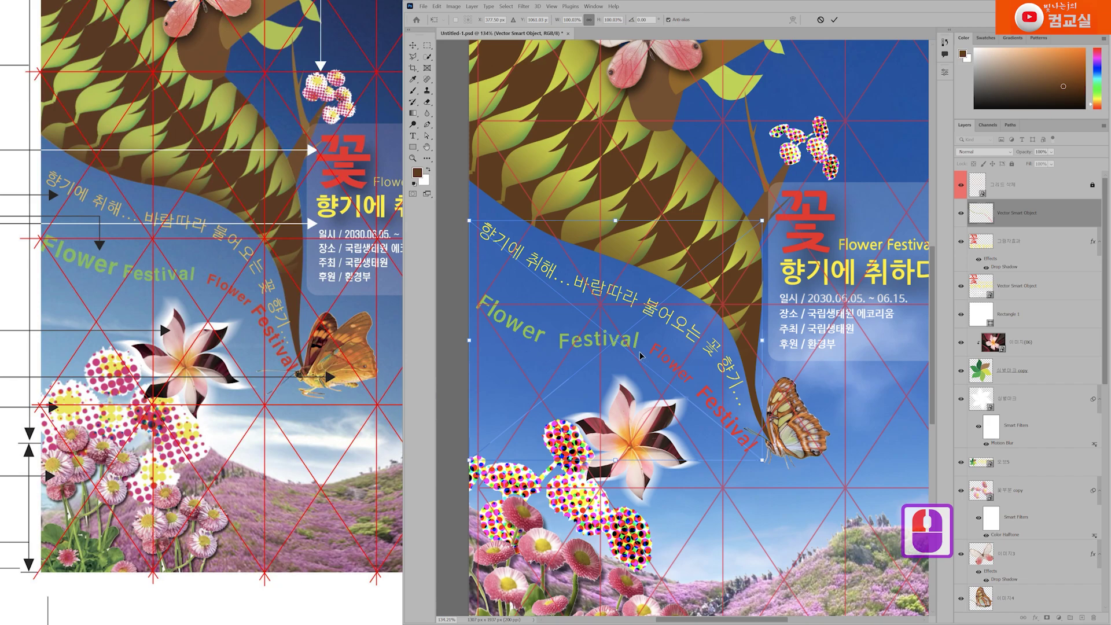
key(Return)
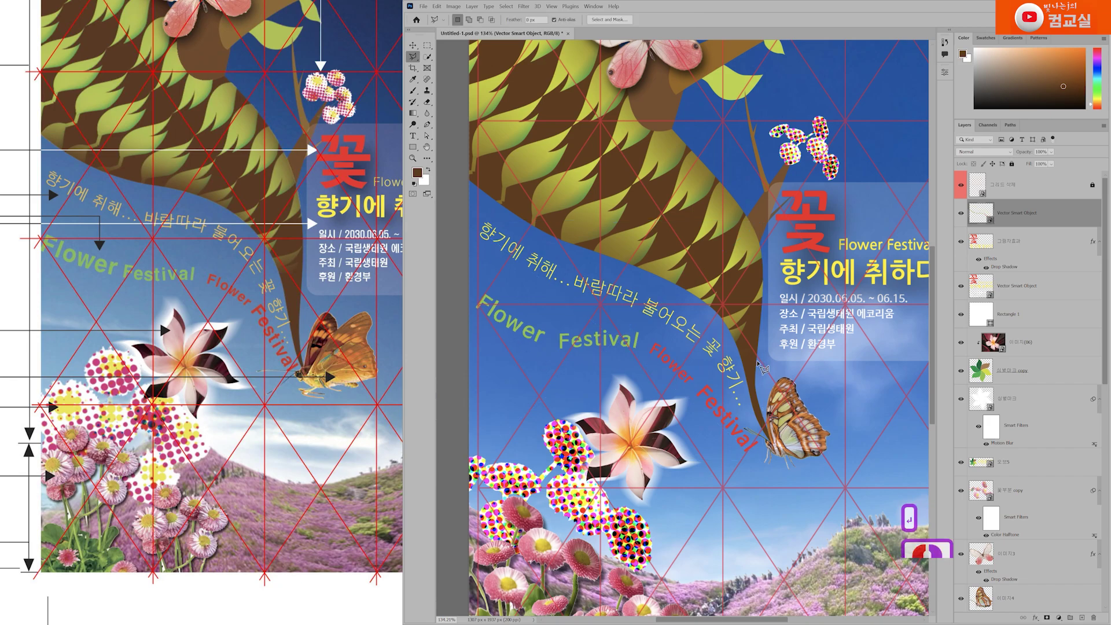
Step: Rename the pasted curved text layer as 오브4
click(1028, 214)
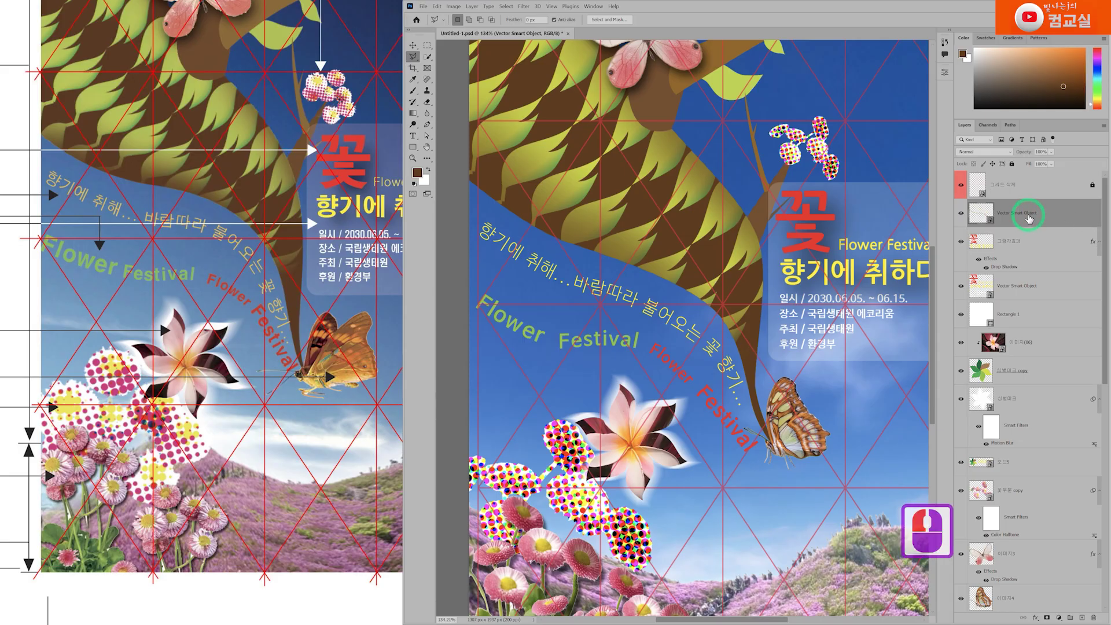
double_click(1028, 214)
text(옵ㅡ4)
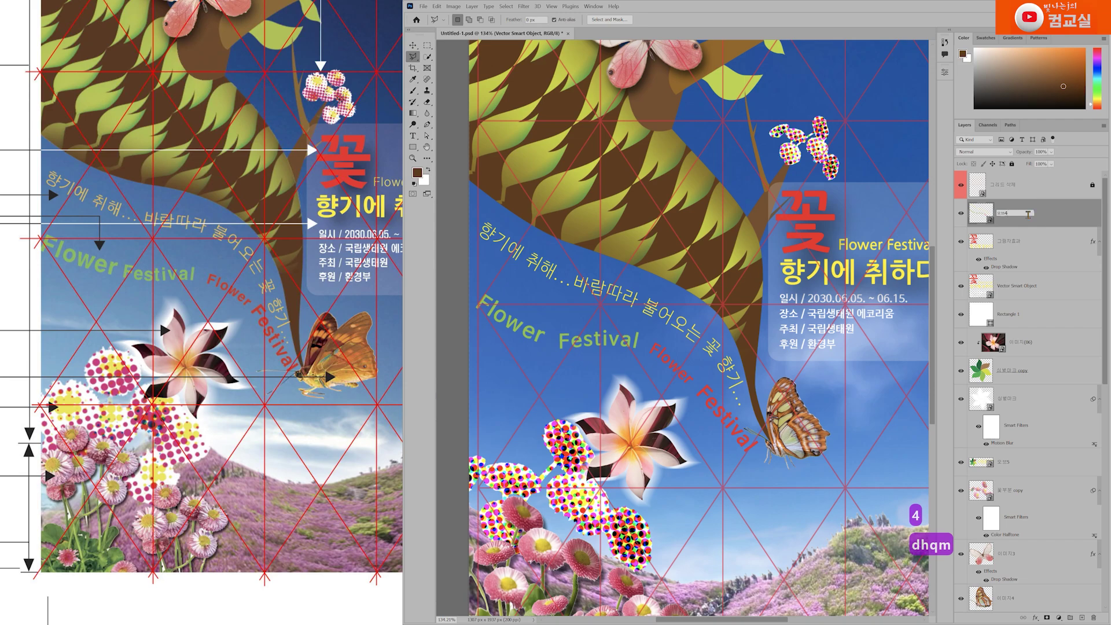
key(Return)
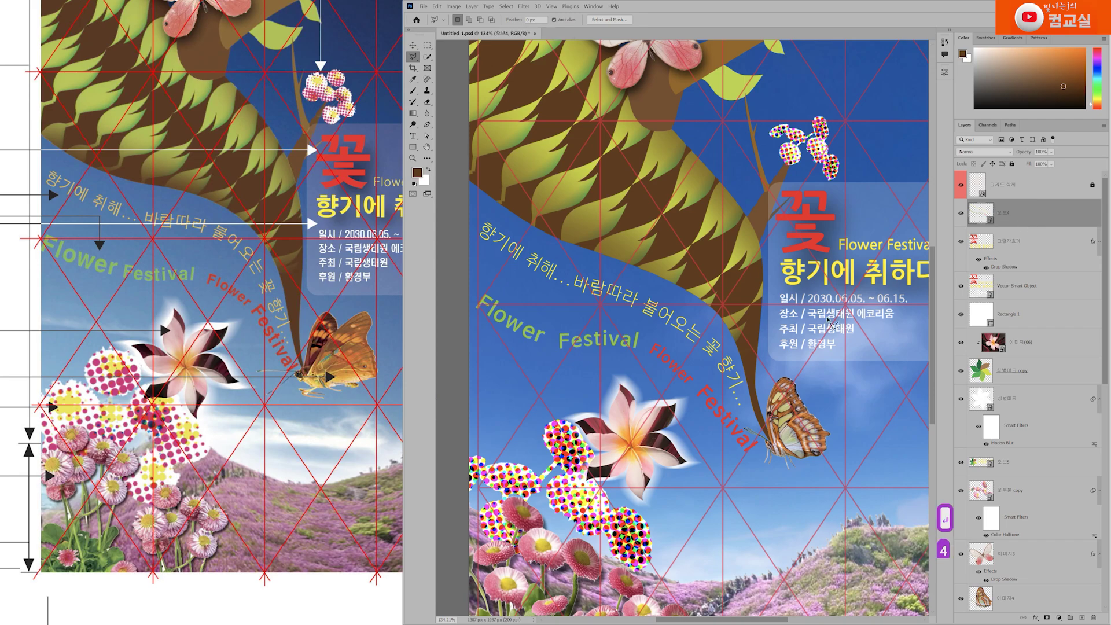
Step: Compare the full poster with the reference layout and hide the locked grid layer
scroll(764, 301, down, 4)
key(v)
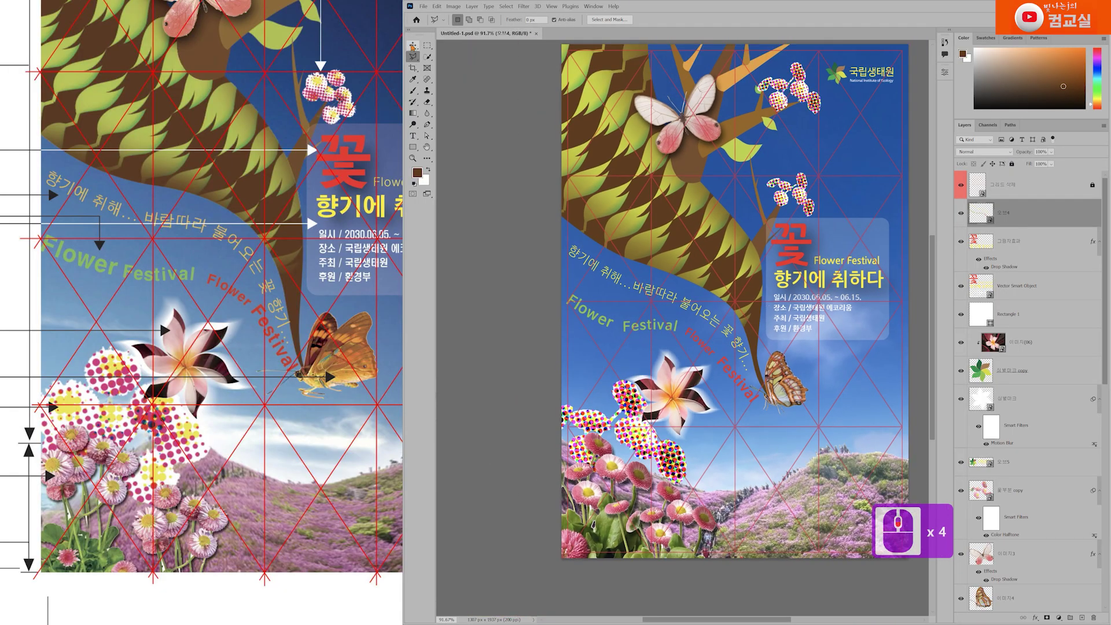
scroll(748, 295, down, 1)
drag(829, 137, 759, 147)
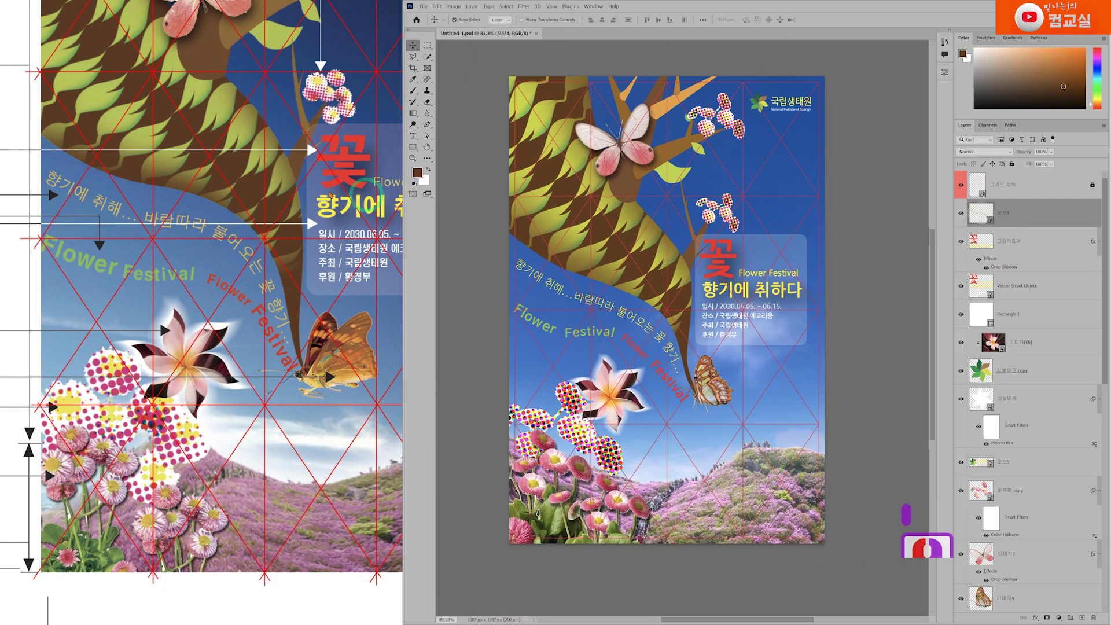
scroll(262, 138, down, 3)
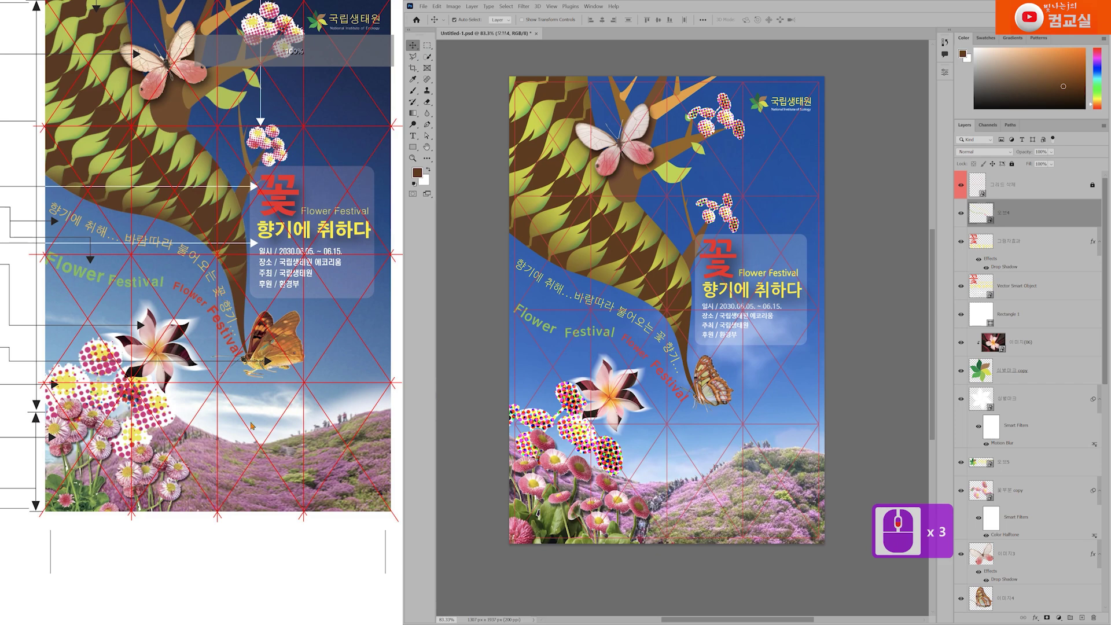
drag(234, 434, 213, 426)
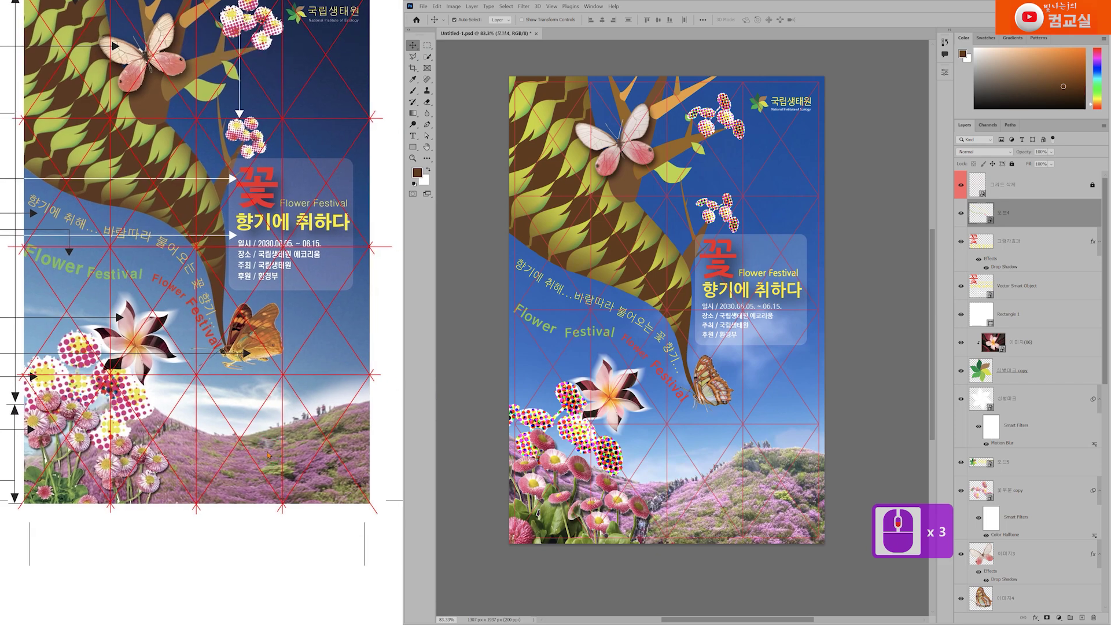
drag(232, 384, 234, 406)
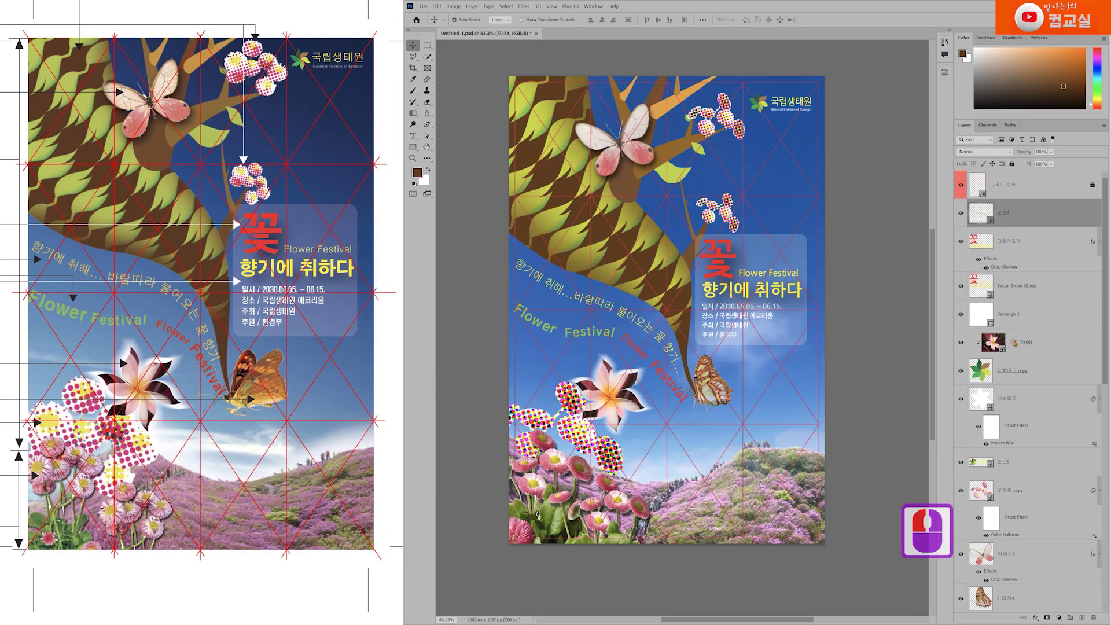
click(1025, 180)
click(962, 186)
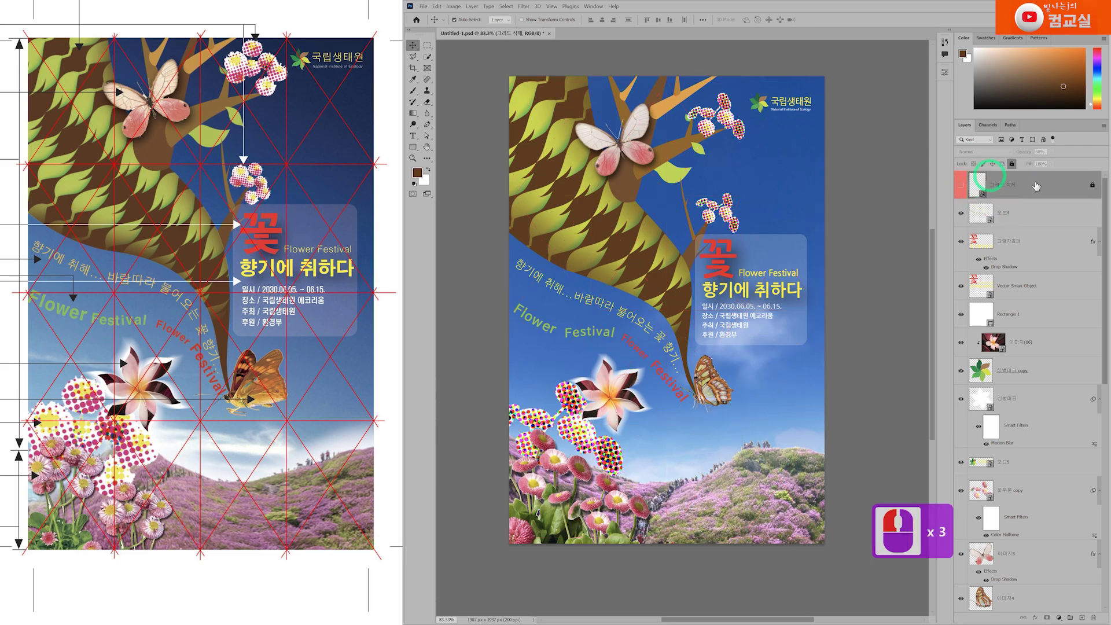